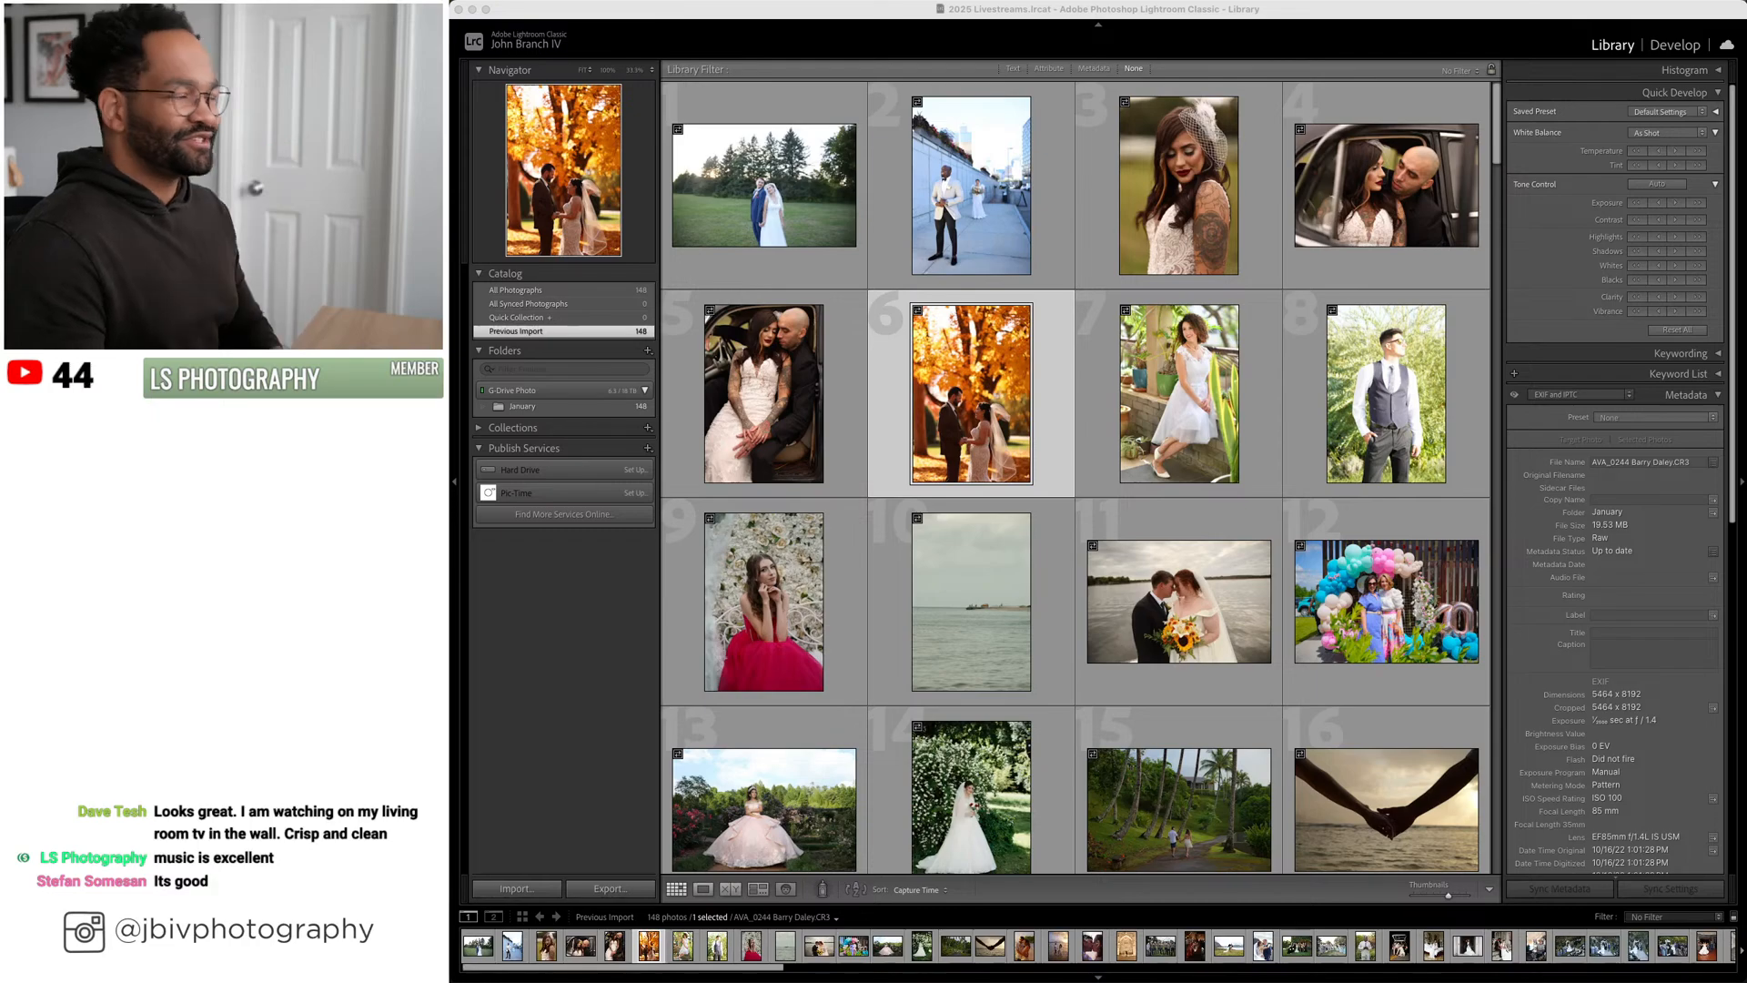
Open the first imported photo, the couple standing on the lawn, in the Develop module
{"action": "scroll", "coordinate": [1286, 519], "scroll_direction": "down", "scroll_amount": 12}
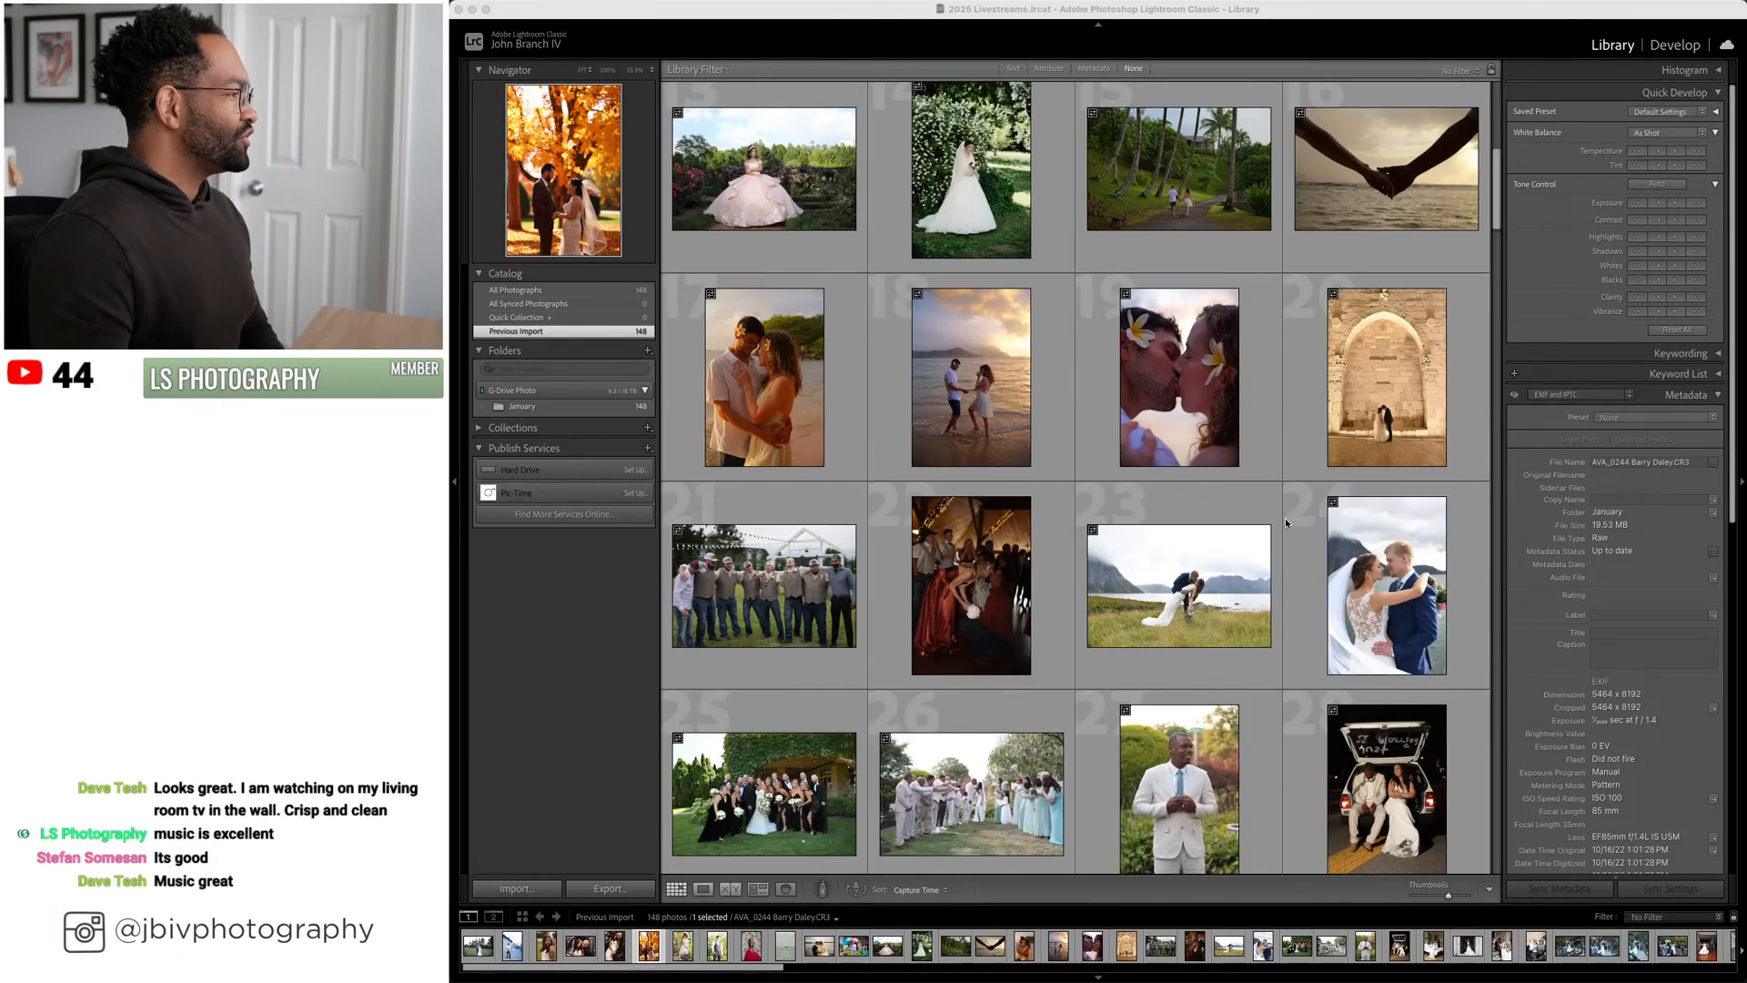
{"action": "scroll", "coordinate": [1286, 523], "scroll_direction": "down", "scroll_amount": 15}
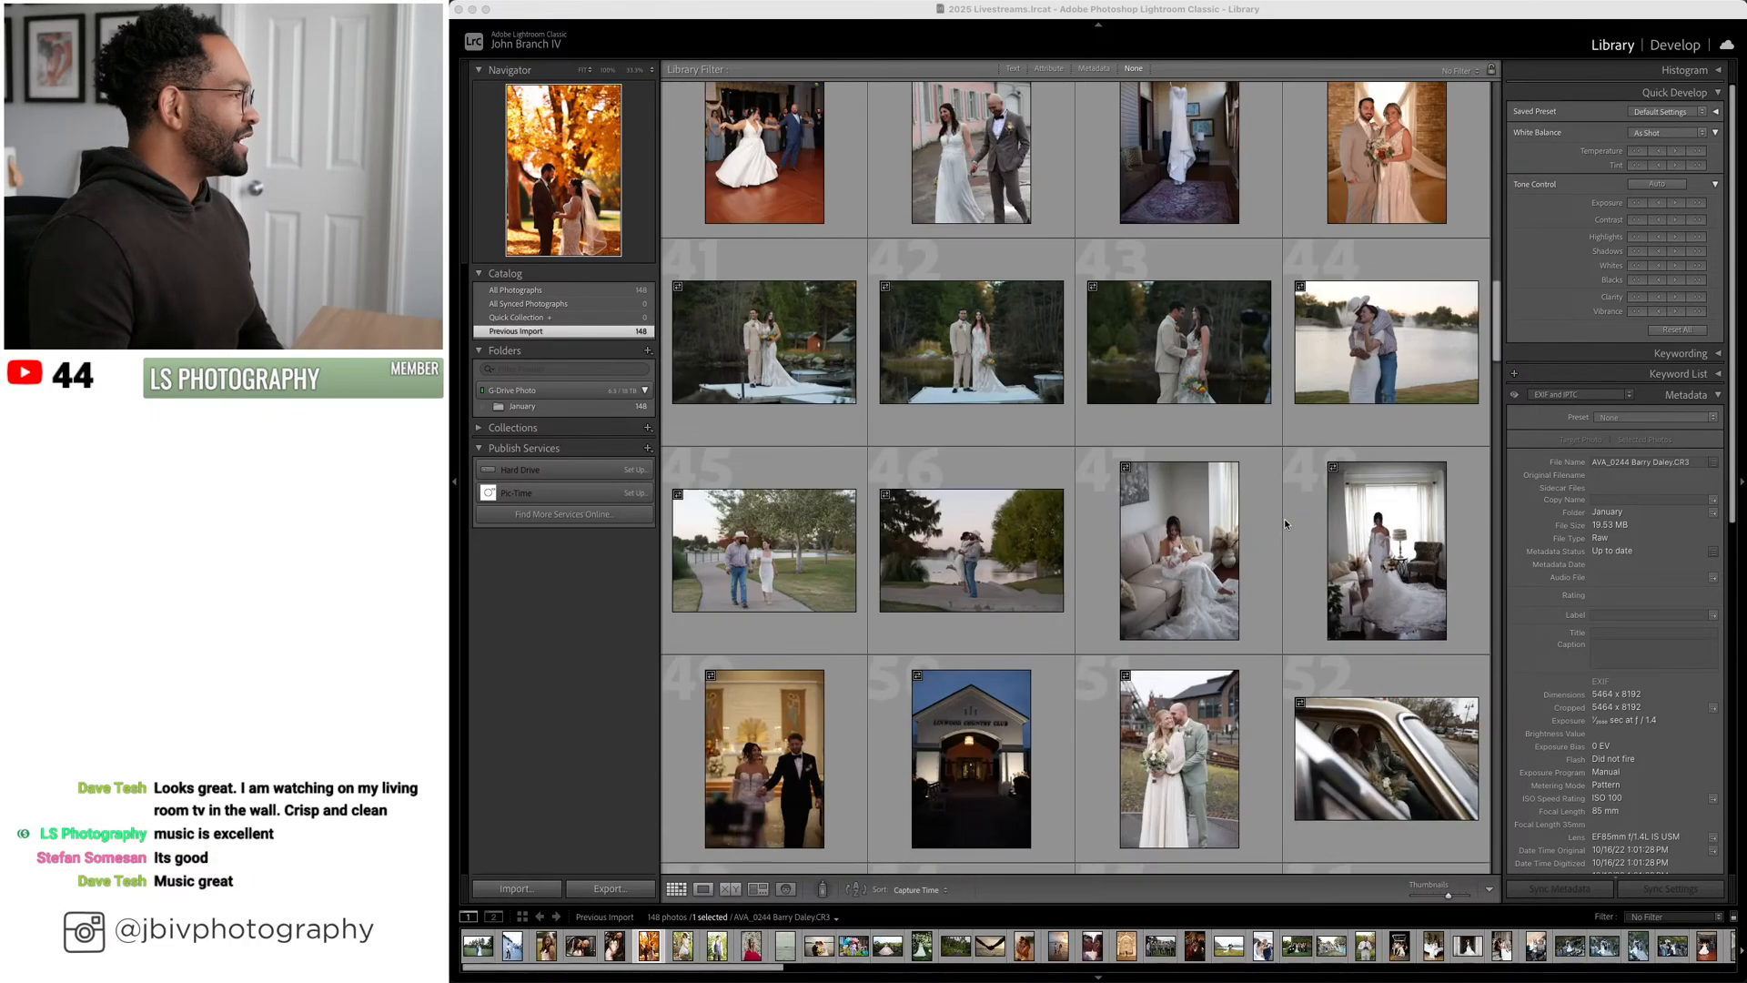
{"action": "scroll", "coordinate": [1286, 525], "scroll_direction": "down", "scroll_amount": 11}
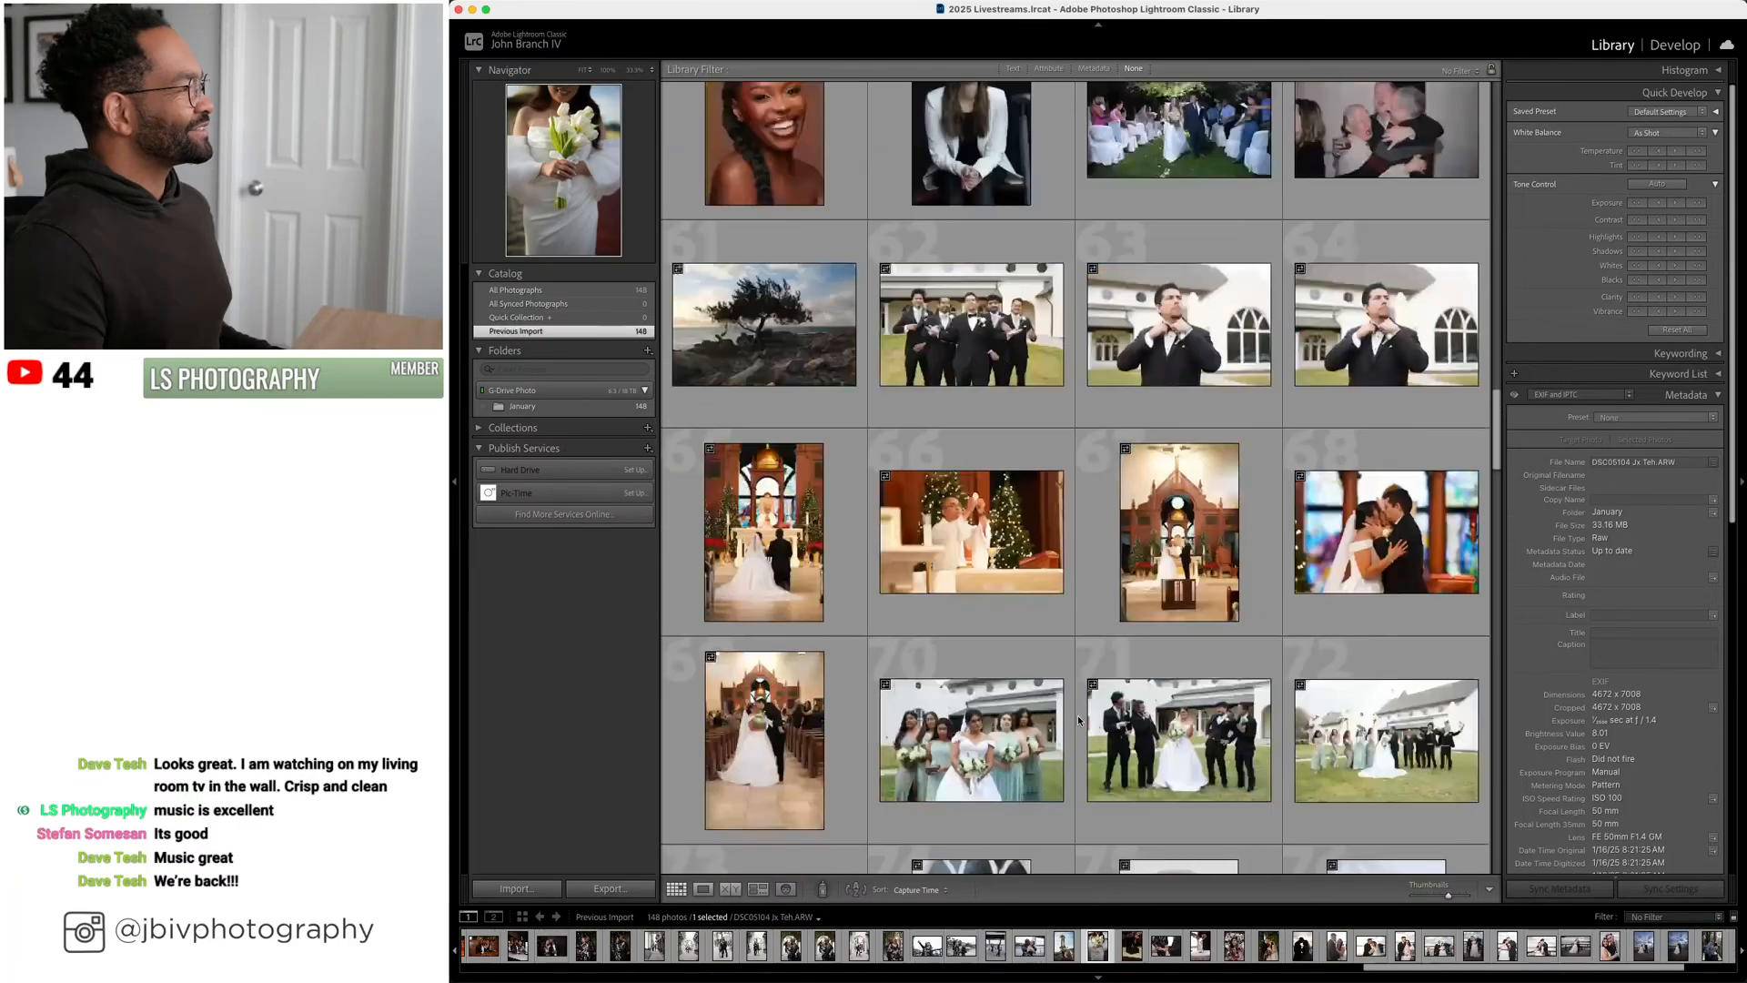
{"action": "scroll", "coordinate": [1078, 713], "scroll_direction": "up", "scroll_amount": 20}
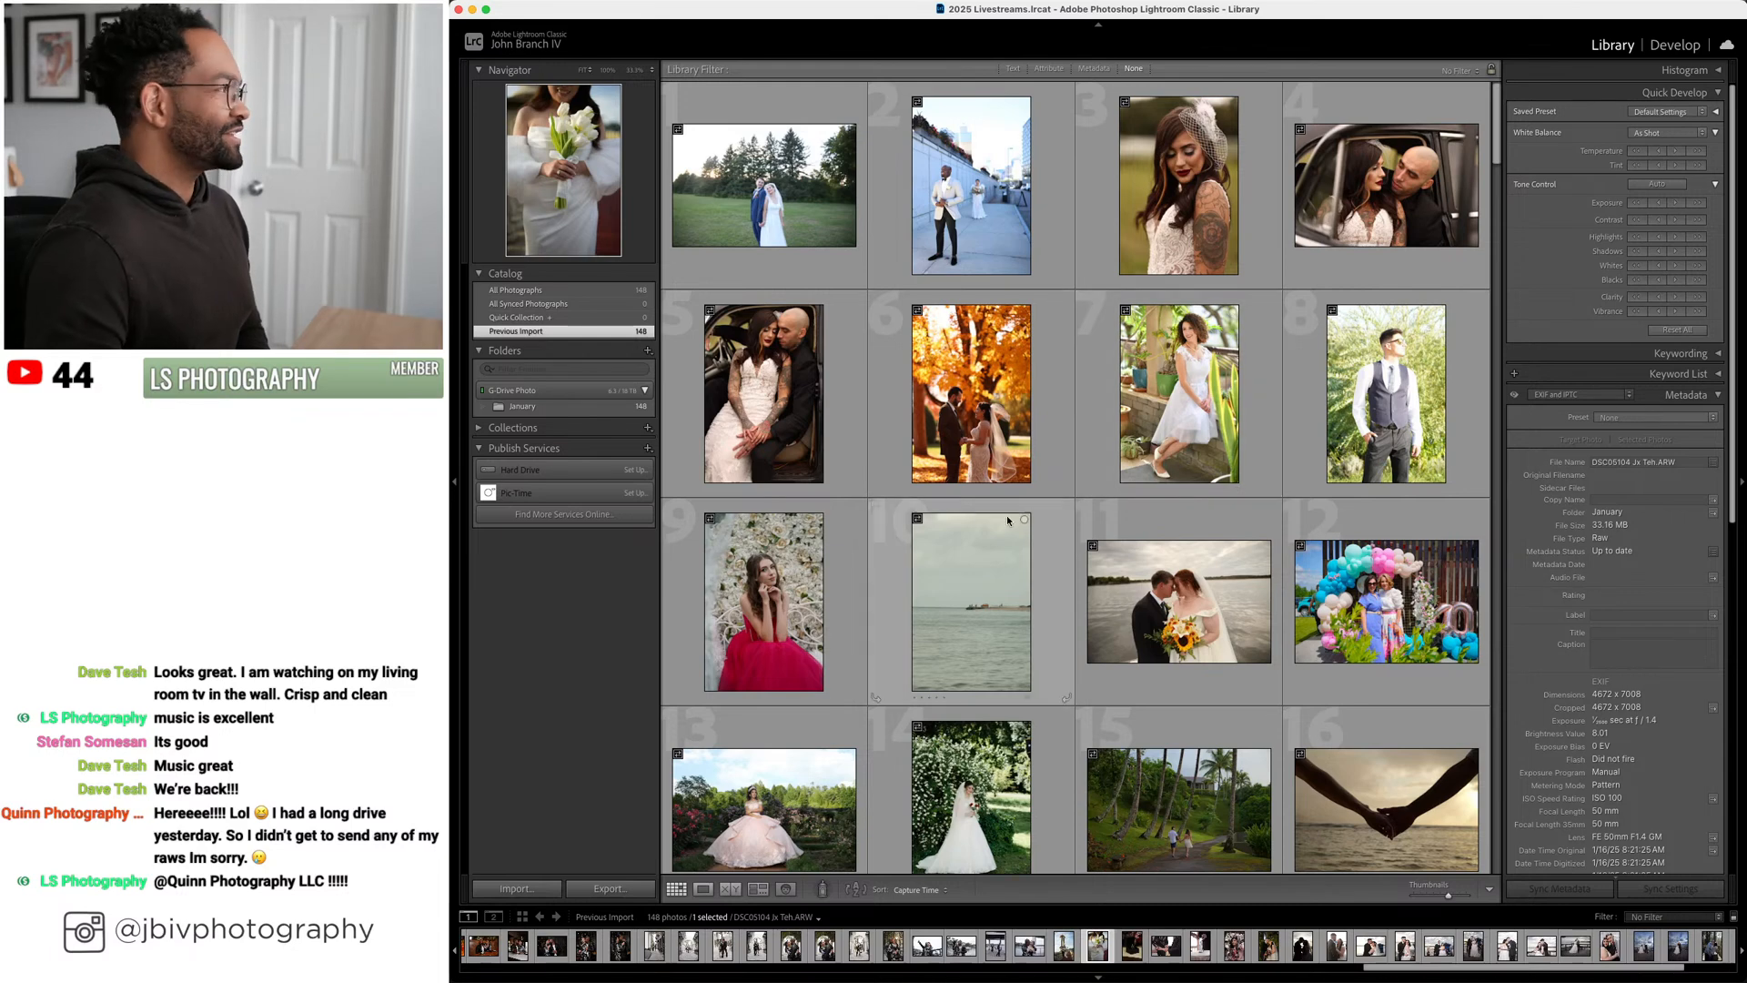
{"action": "left_click", "coordinate": [830, 246]}
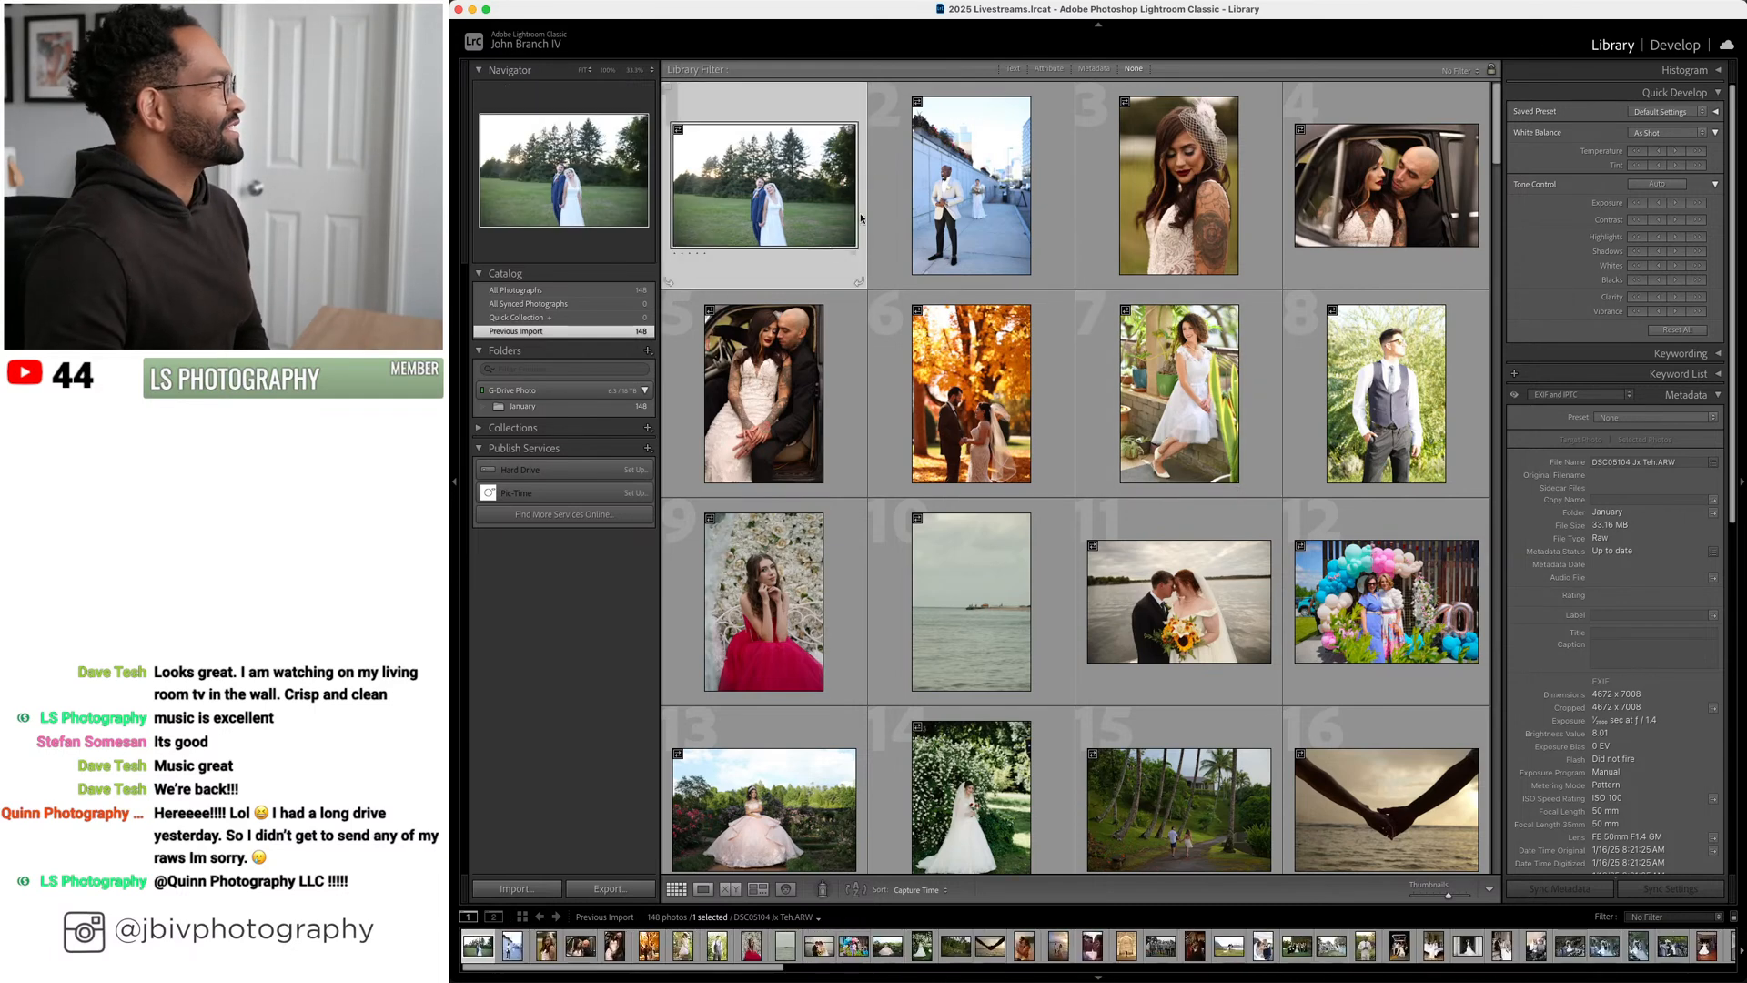
{"action": "left_click", "coordinate": [1676, 46]}
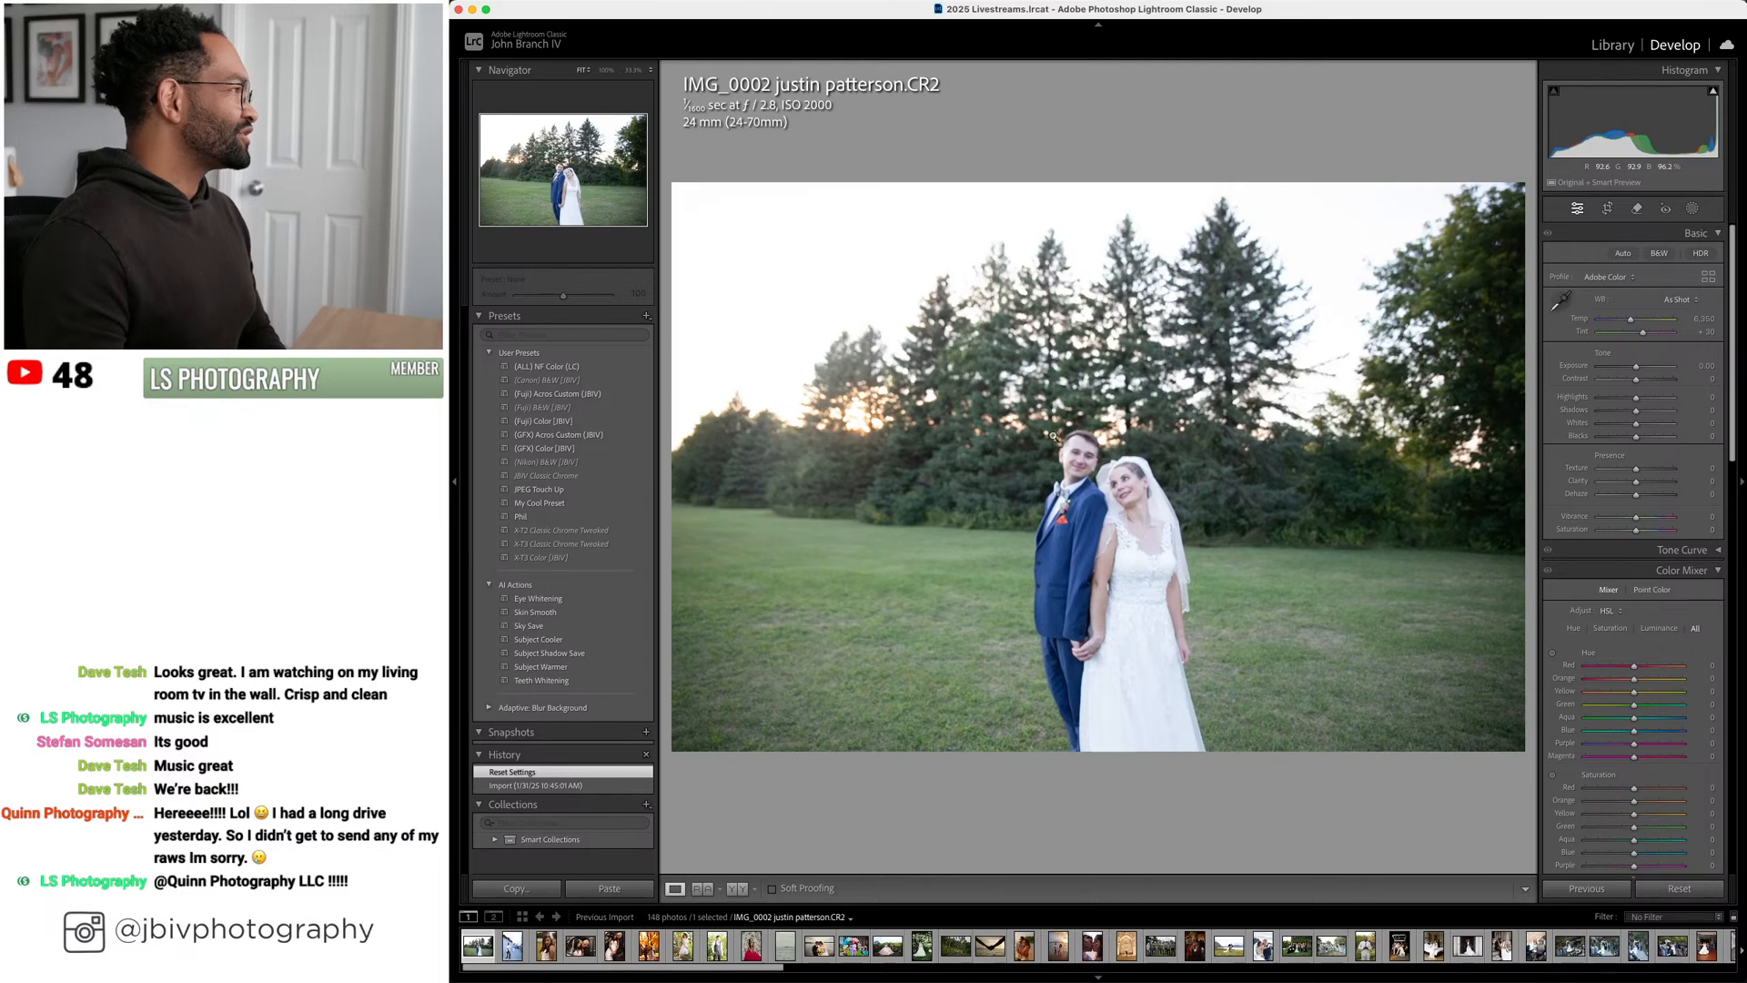
Examine the couple's faces and clothing in the unedited photo, up to 100% magnification
{"action": "left_click", "coordinate": [1121, 501]}
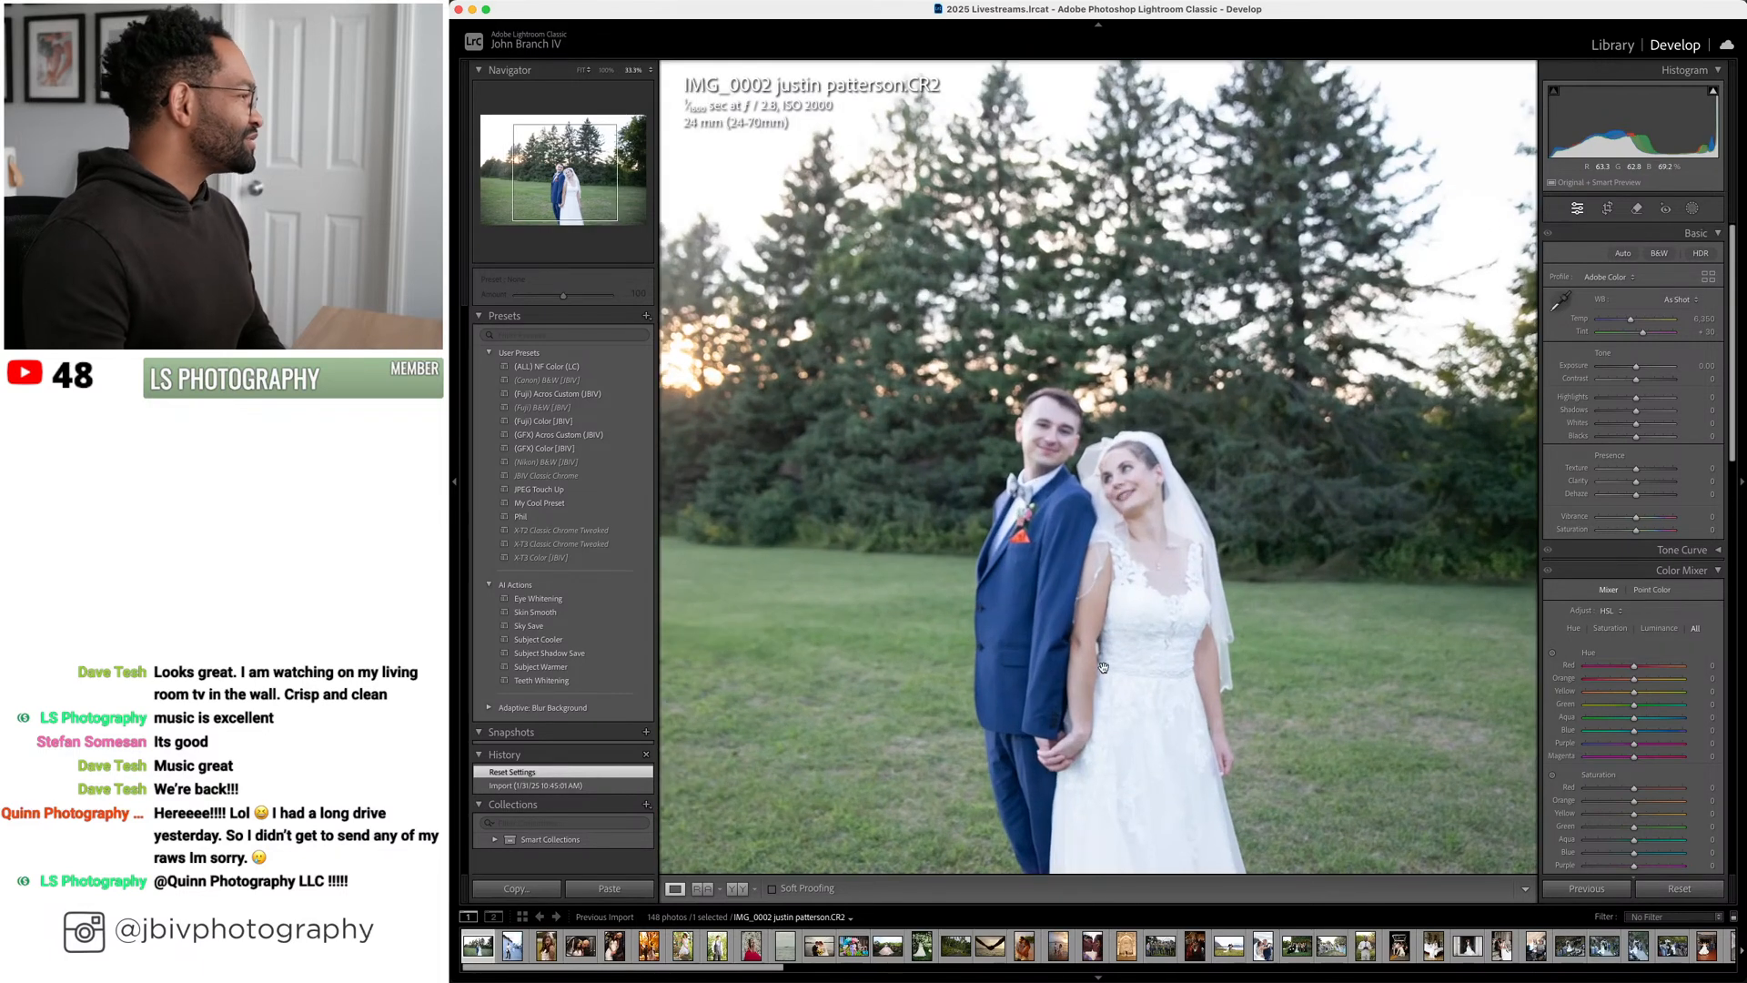
{"action": "left_click", "coordinate": [1076, 509]}
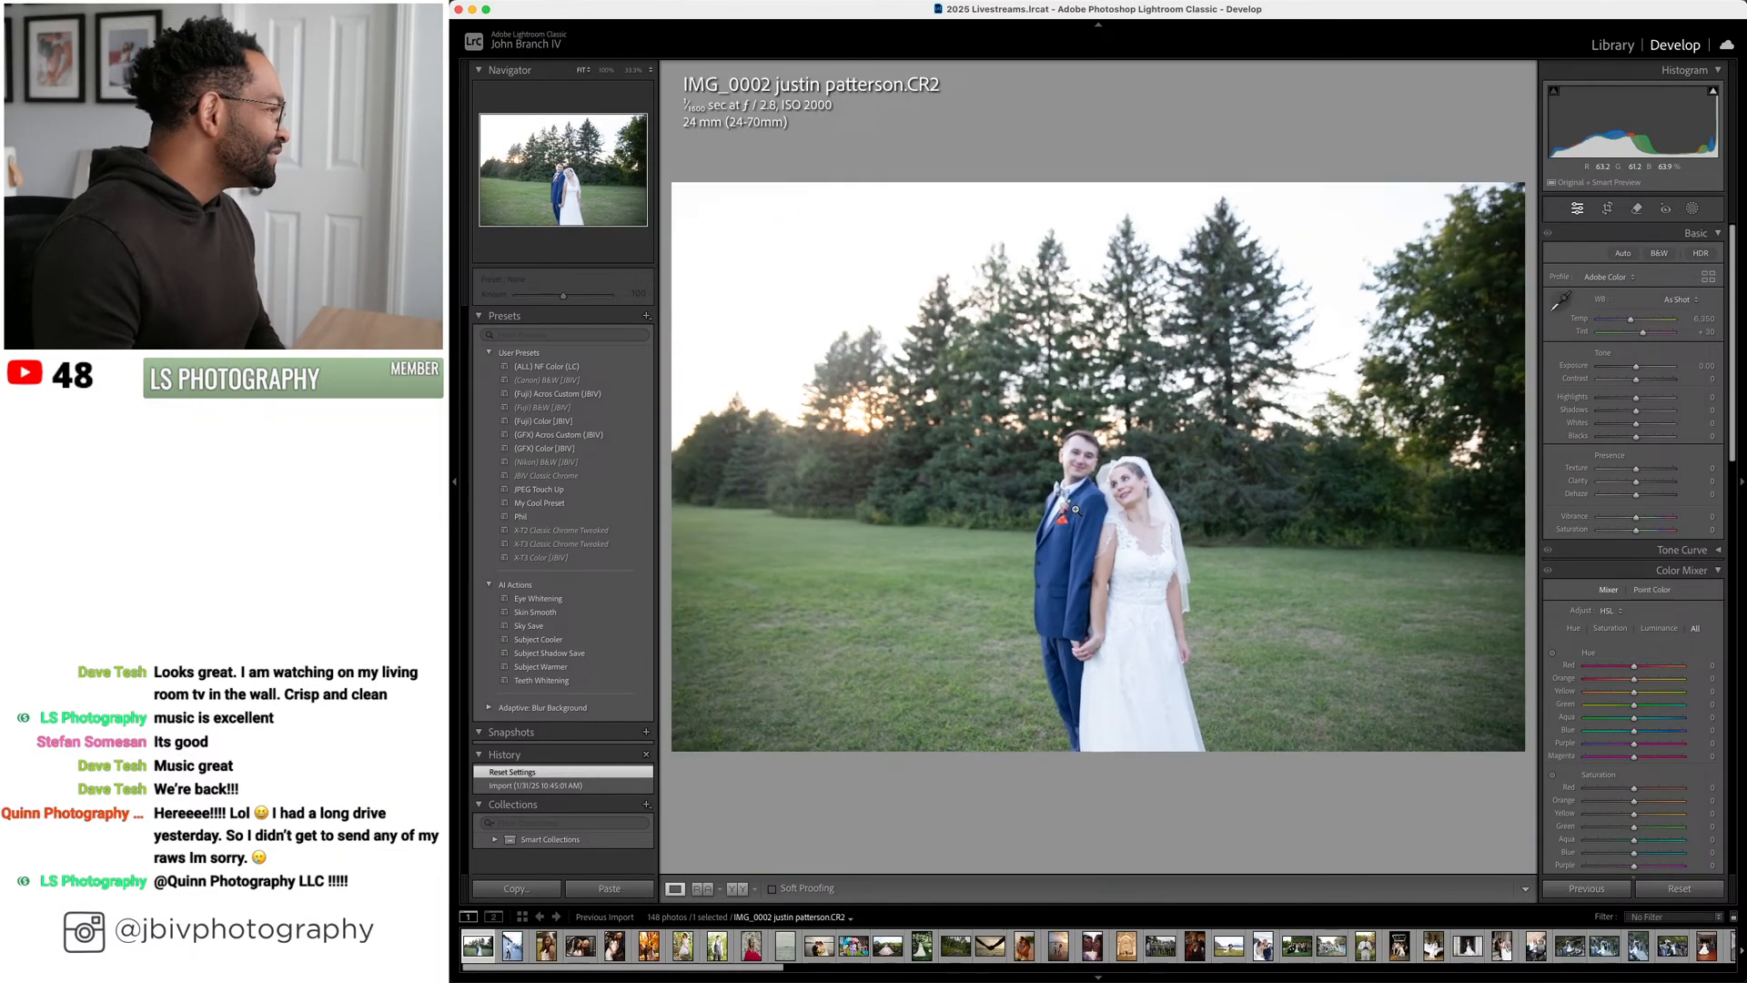
{"action": "left_click", "coordinate": [1059, 442]}
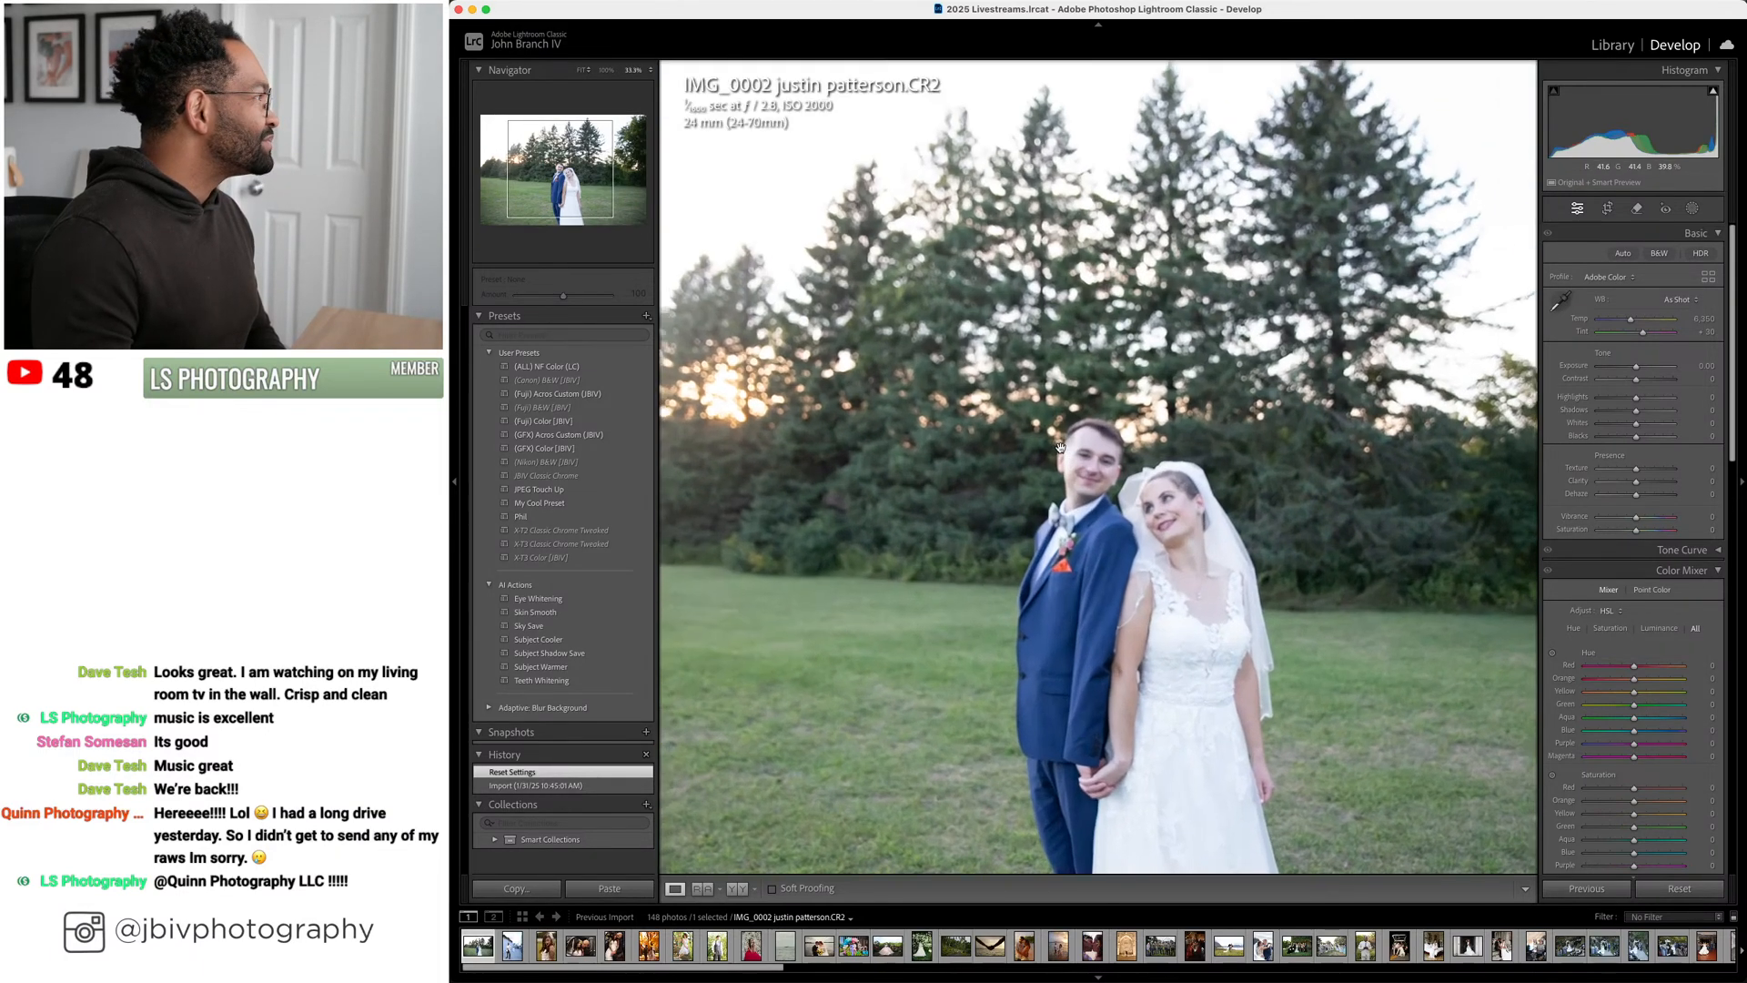
{"action": "left_click", "coordinate": [604, 70]}
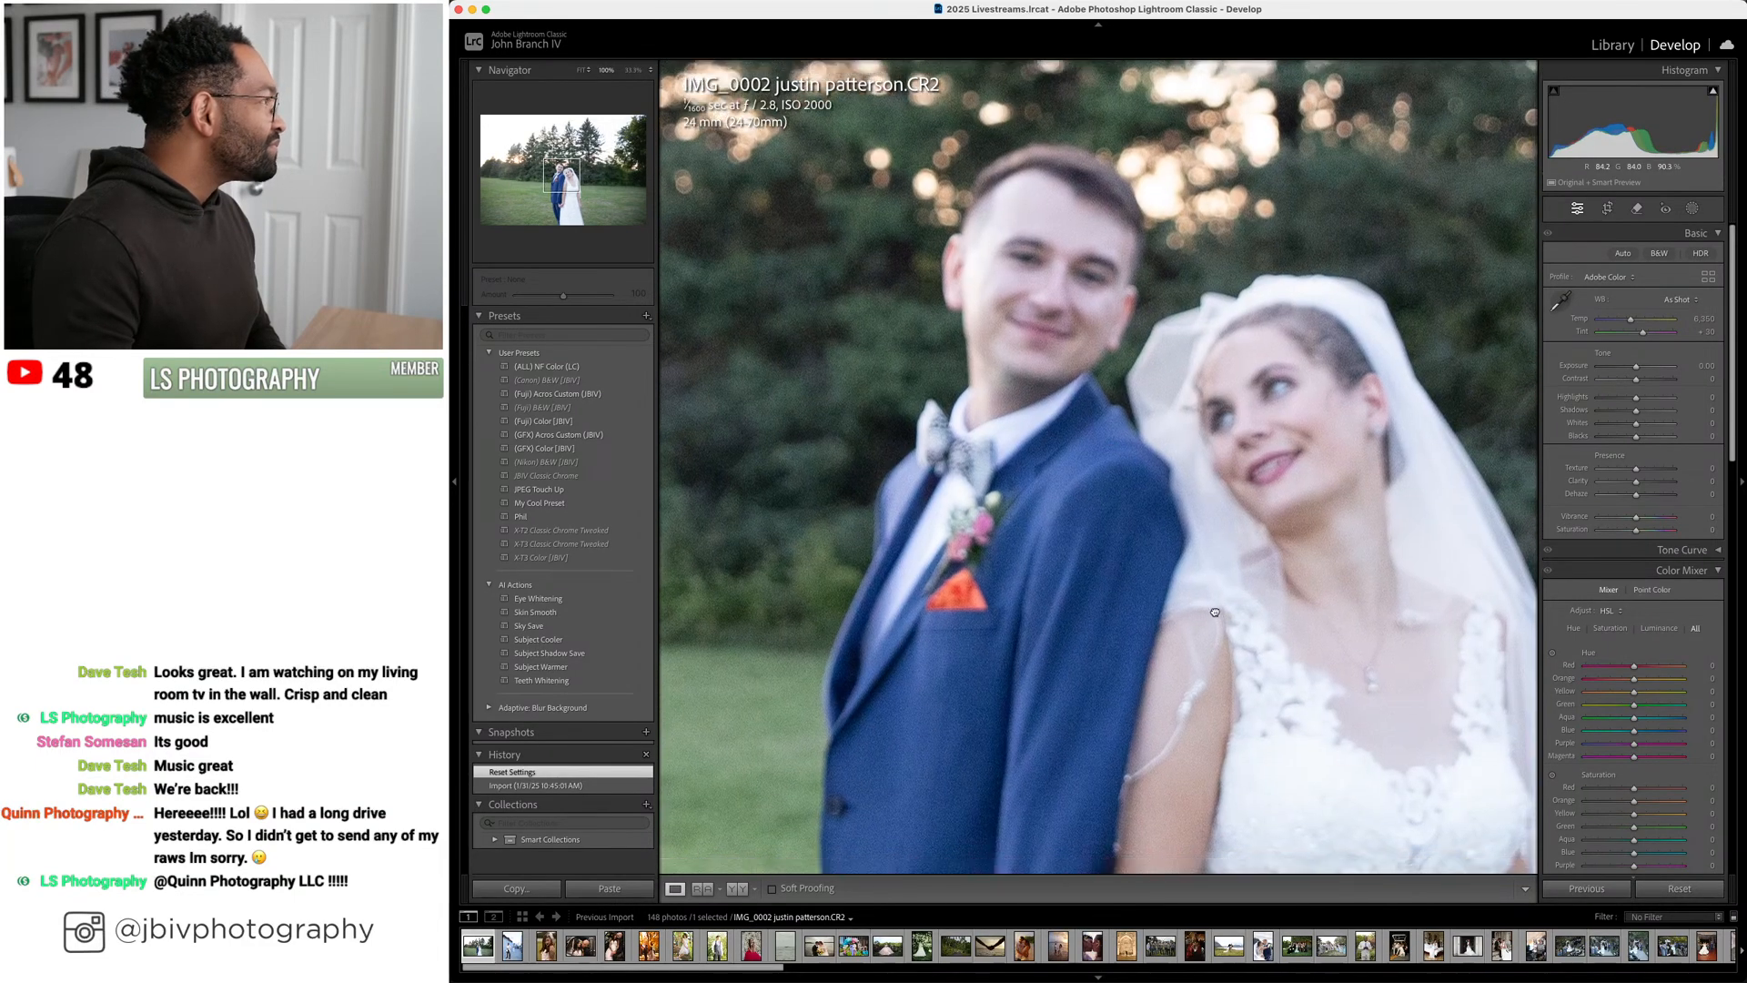
{"action": "left_click_drag", "start_coordinate": [1215, 613], "coordinate": [1103, 591]}
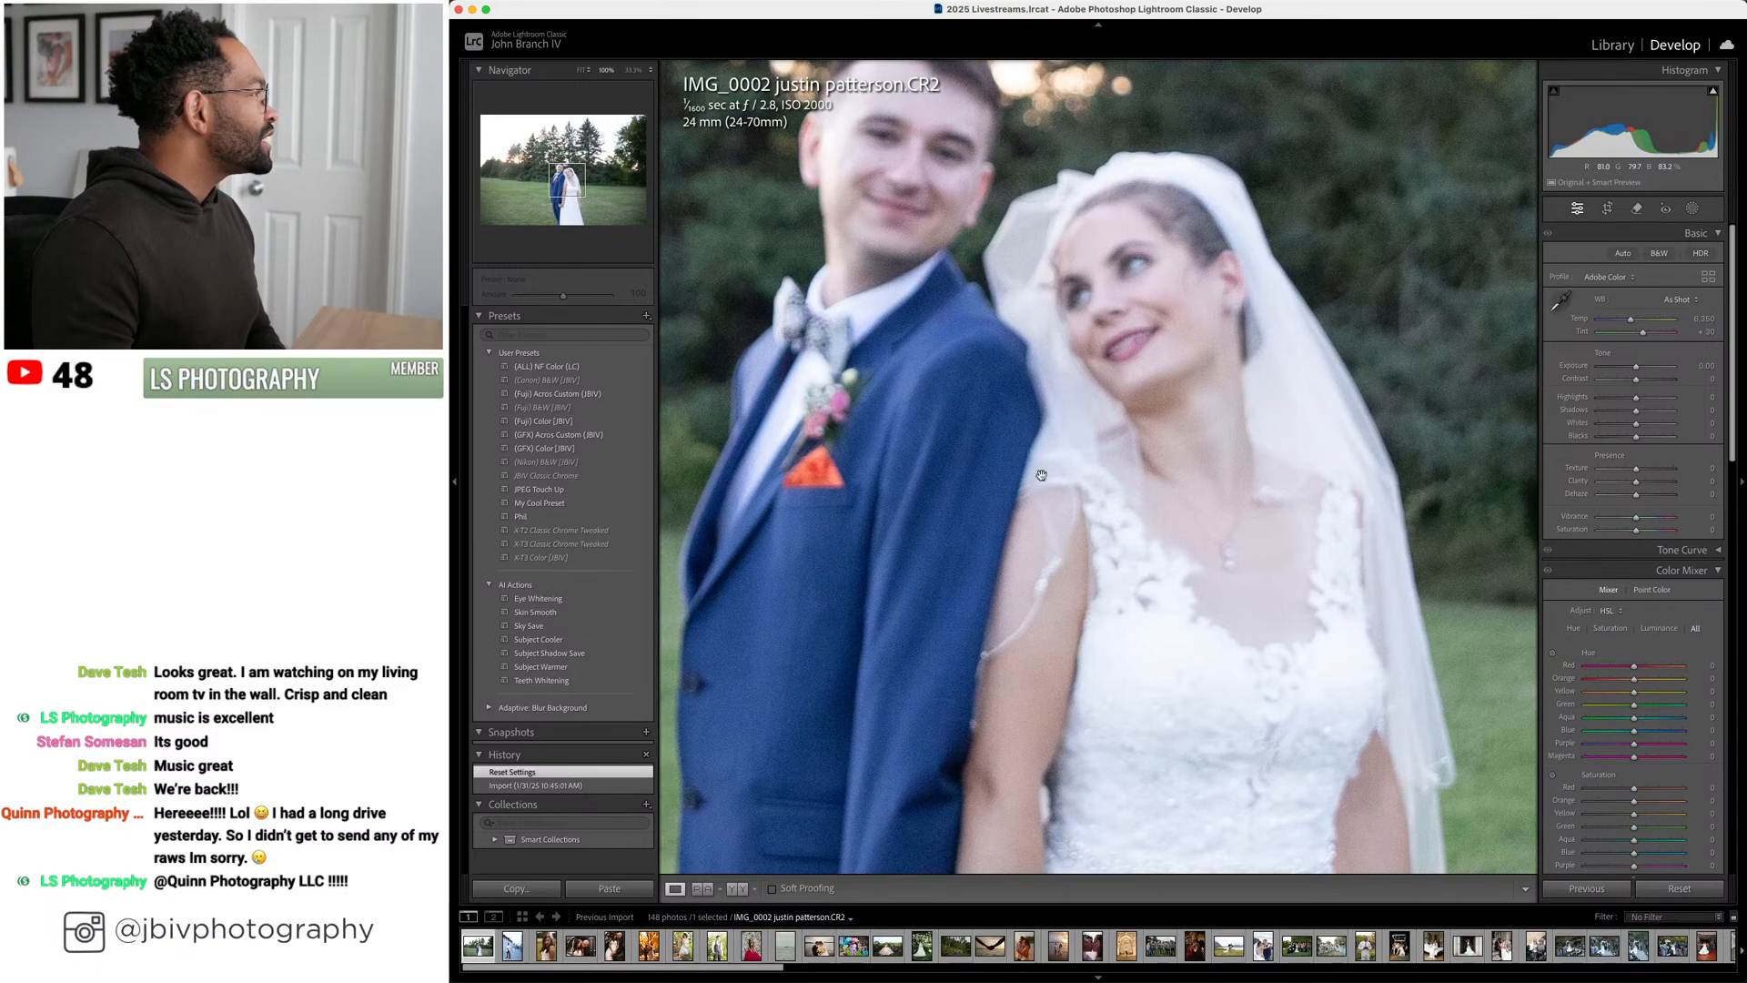
{"action": "left_click", "coordinate": [1011, 354]}
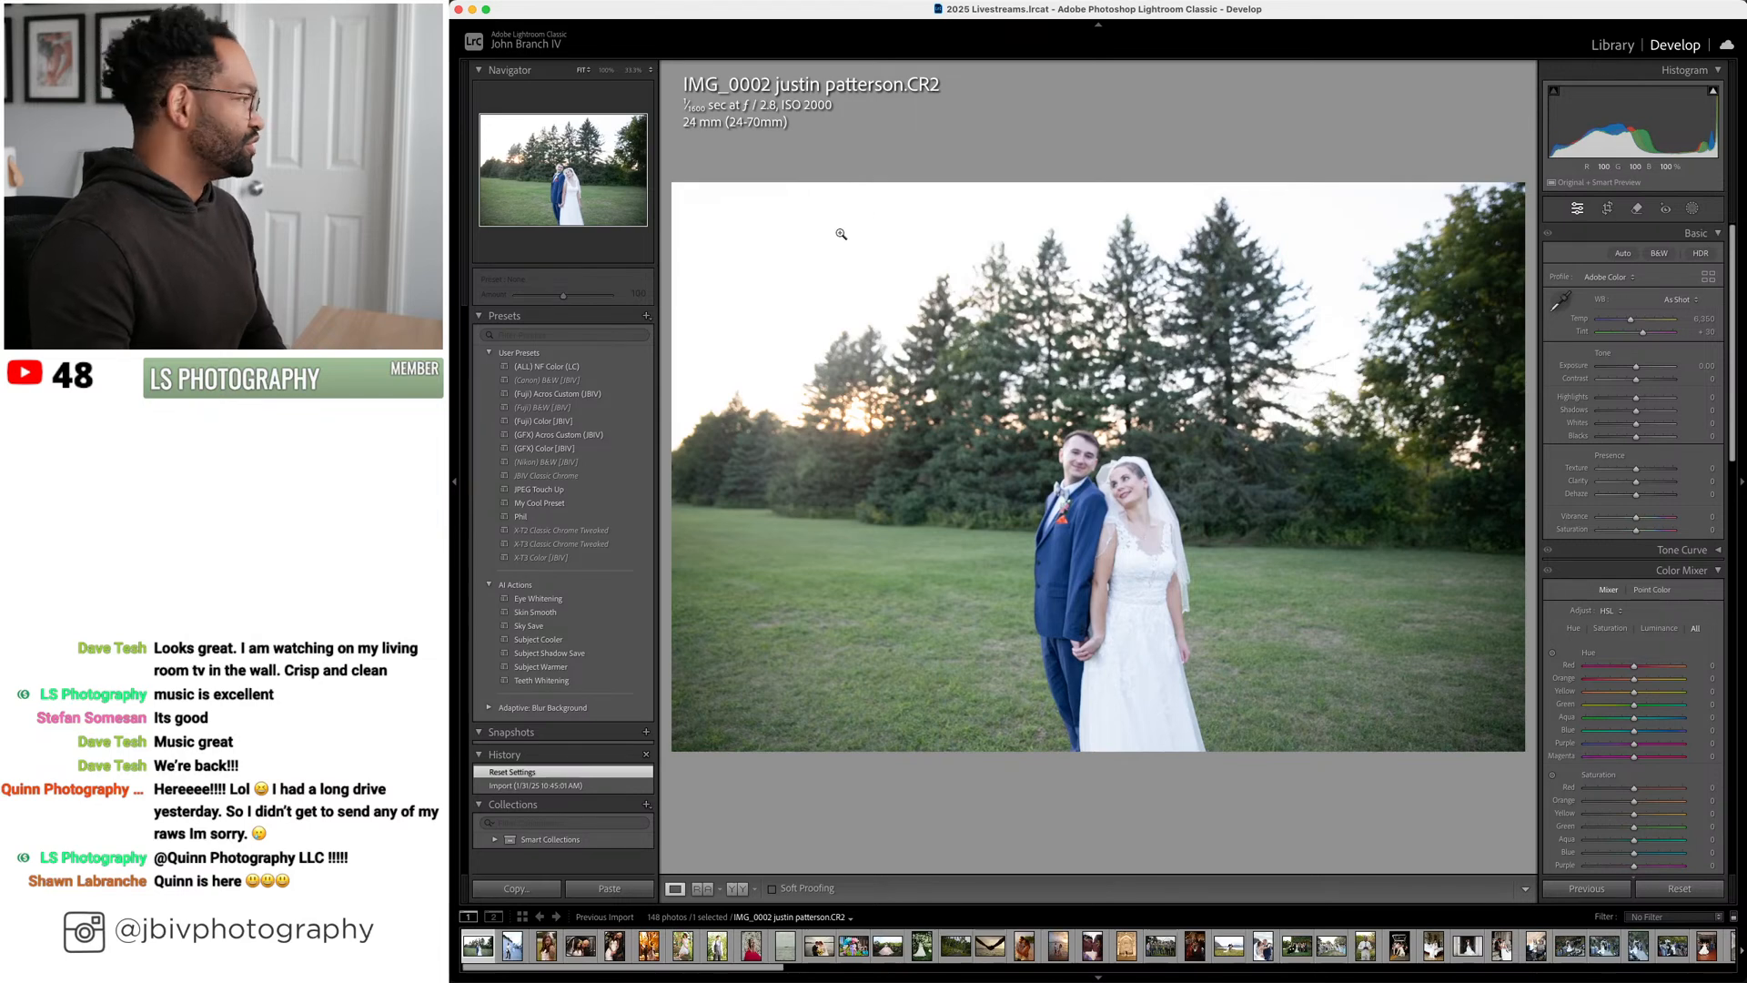
Apply the (GFX) Color [JBIV] preset and set the white balance to Auto with the tint raised to +60
{"action": "left_click", "coordinate": [563, 448]}
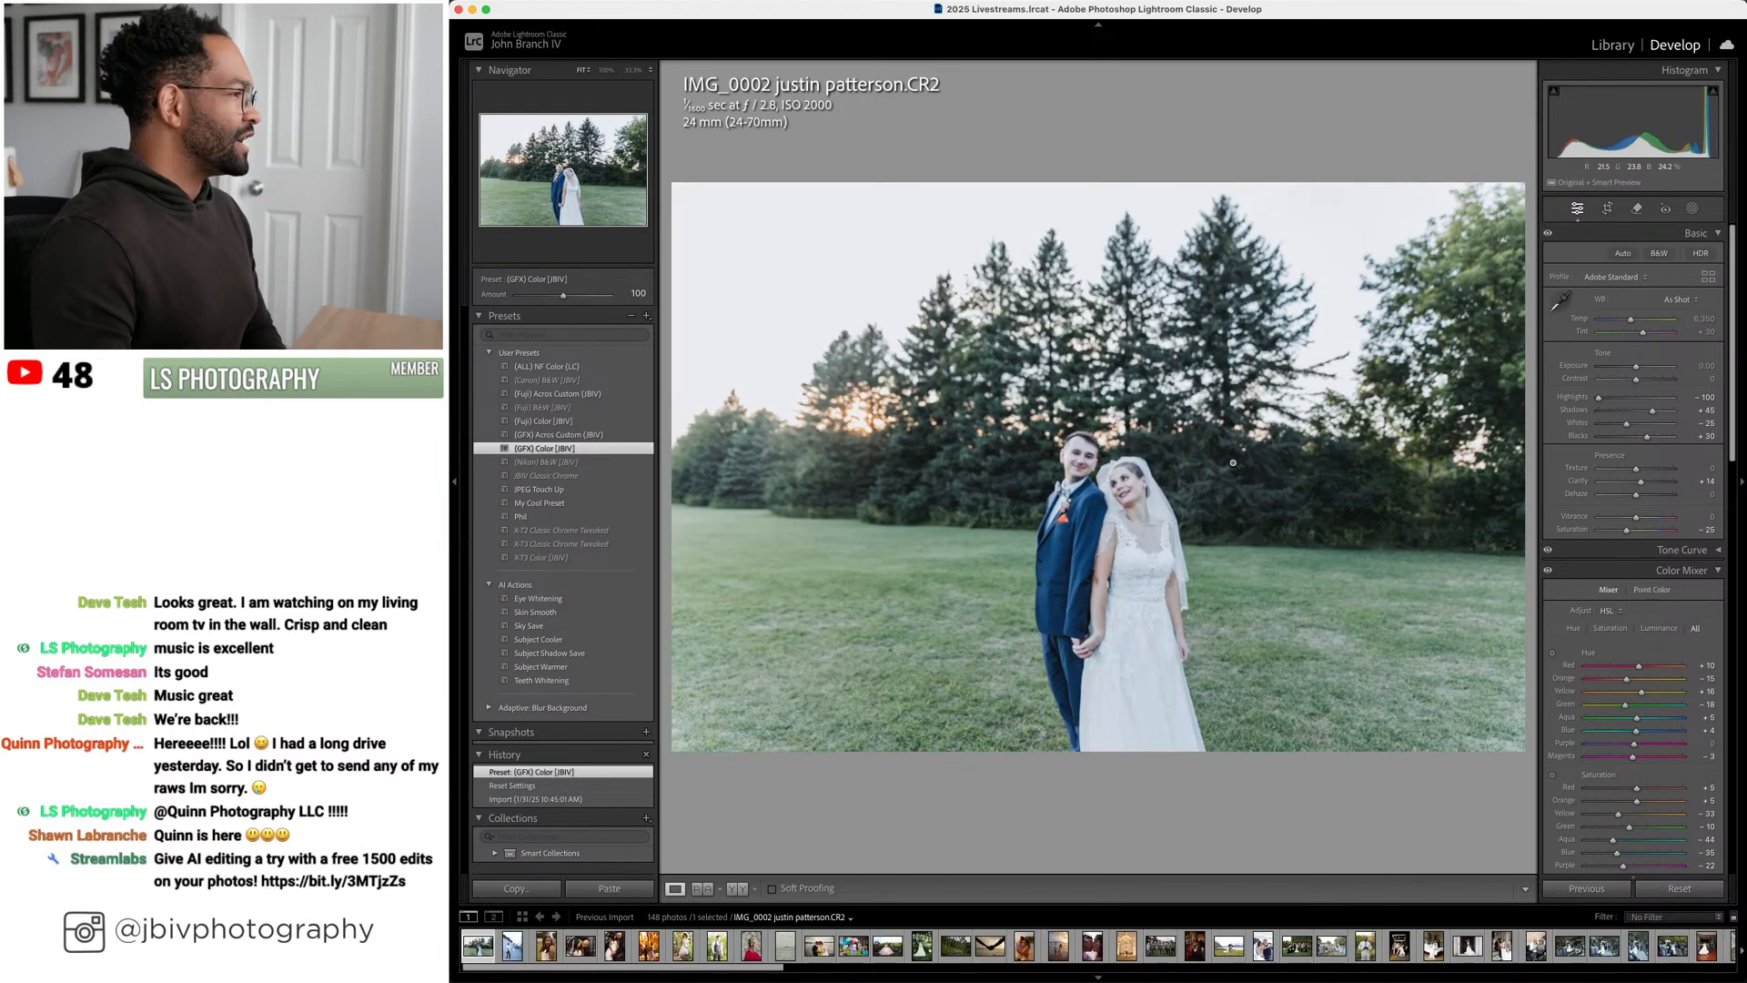
{"action": "left_click", "coordinate": [1690, 296]}
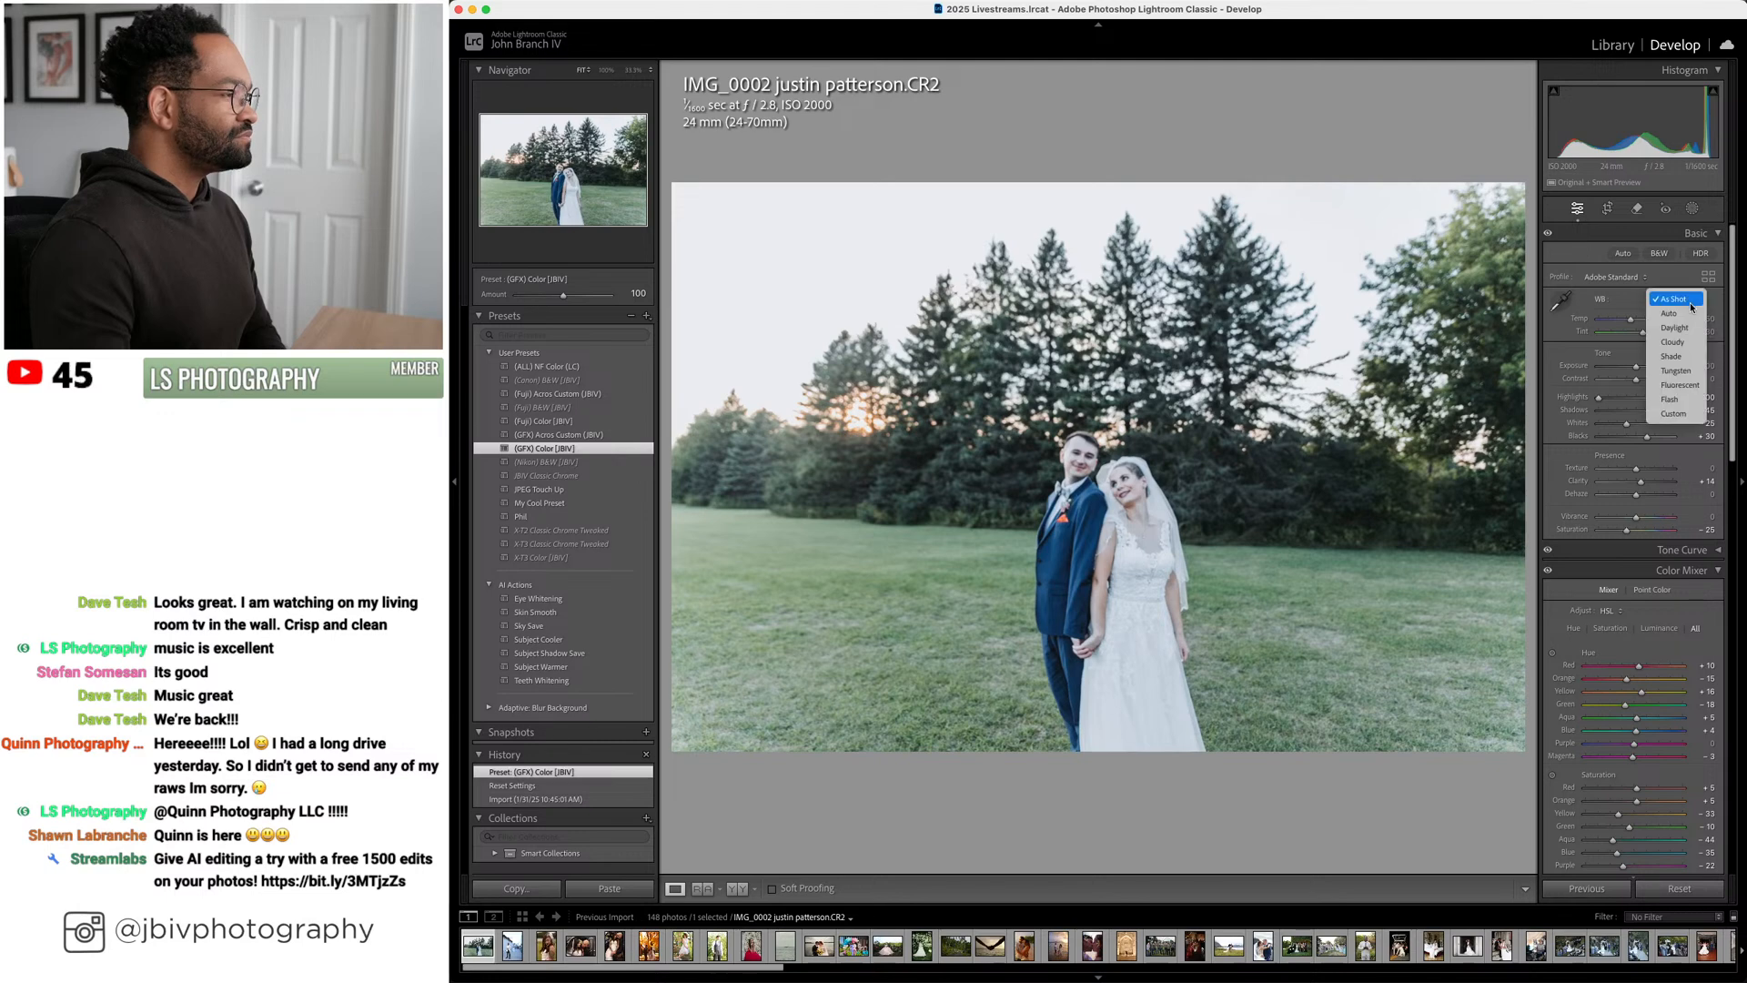
{"action": "left_click", "coordinate": [1689, 314]}
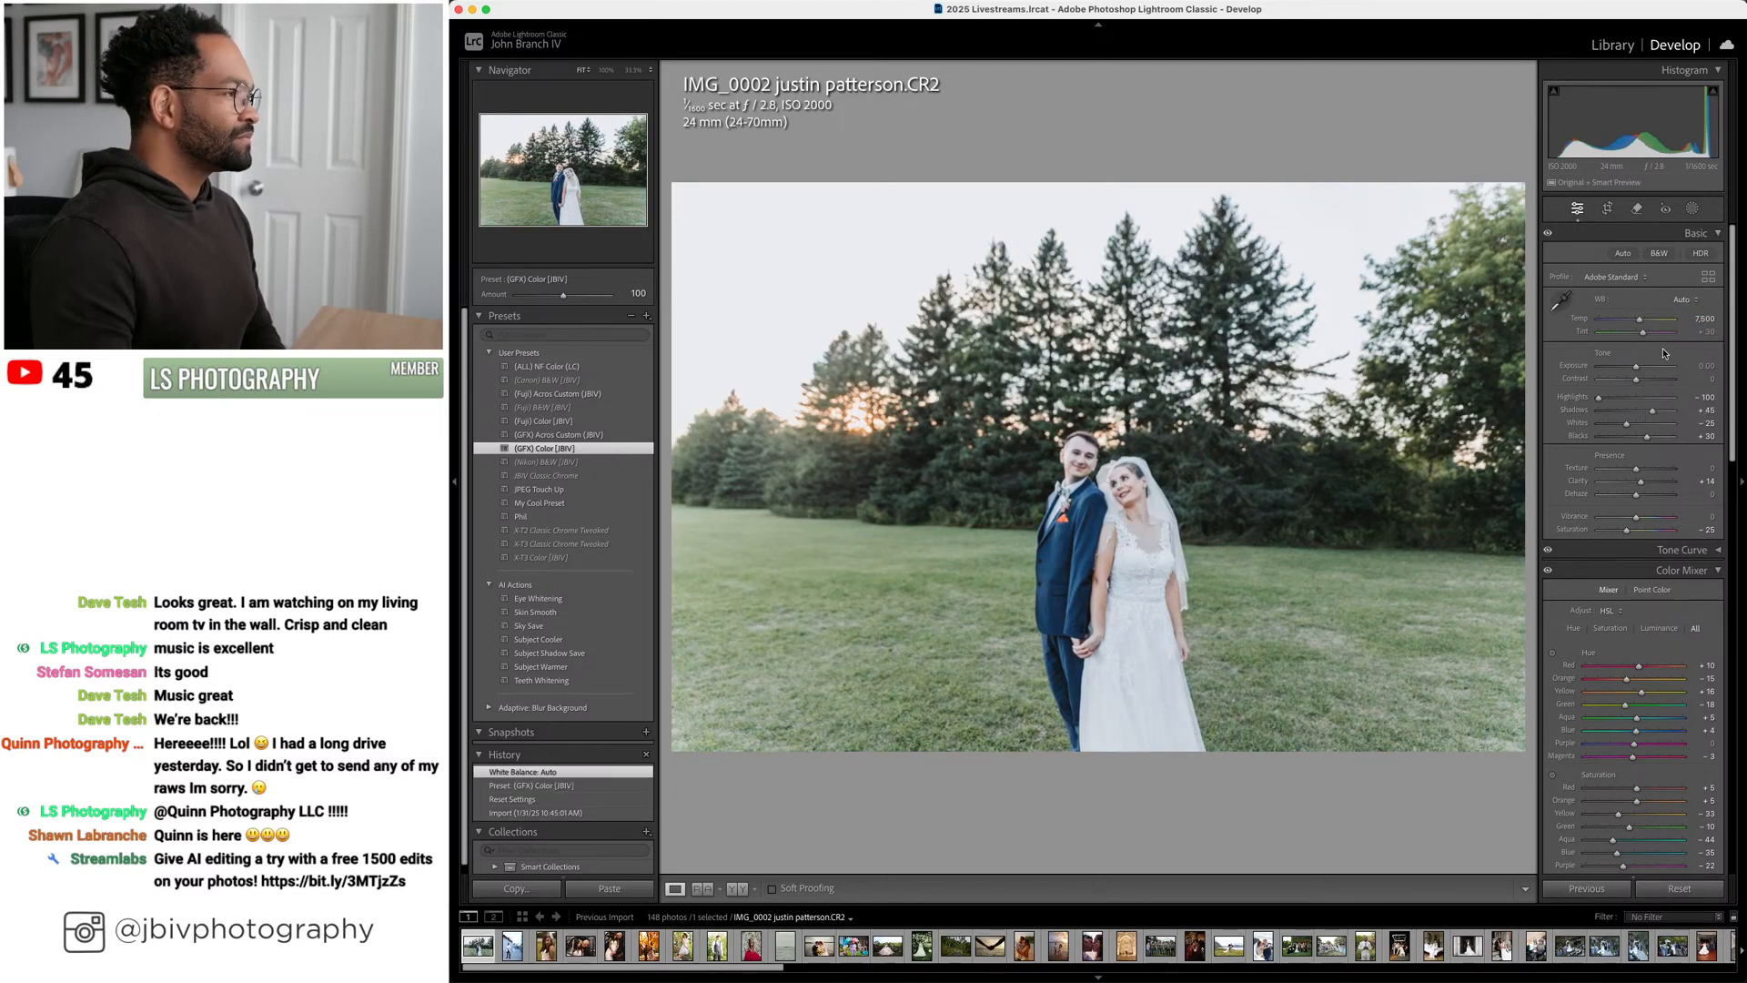
{"action": "scroll", "coordinate": [1659, 336], "scroll_direction": "up", "scroll_amount": 1}
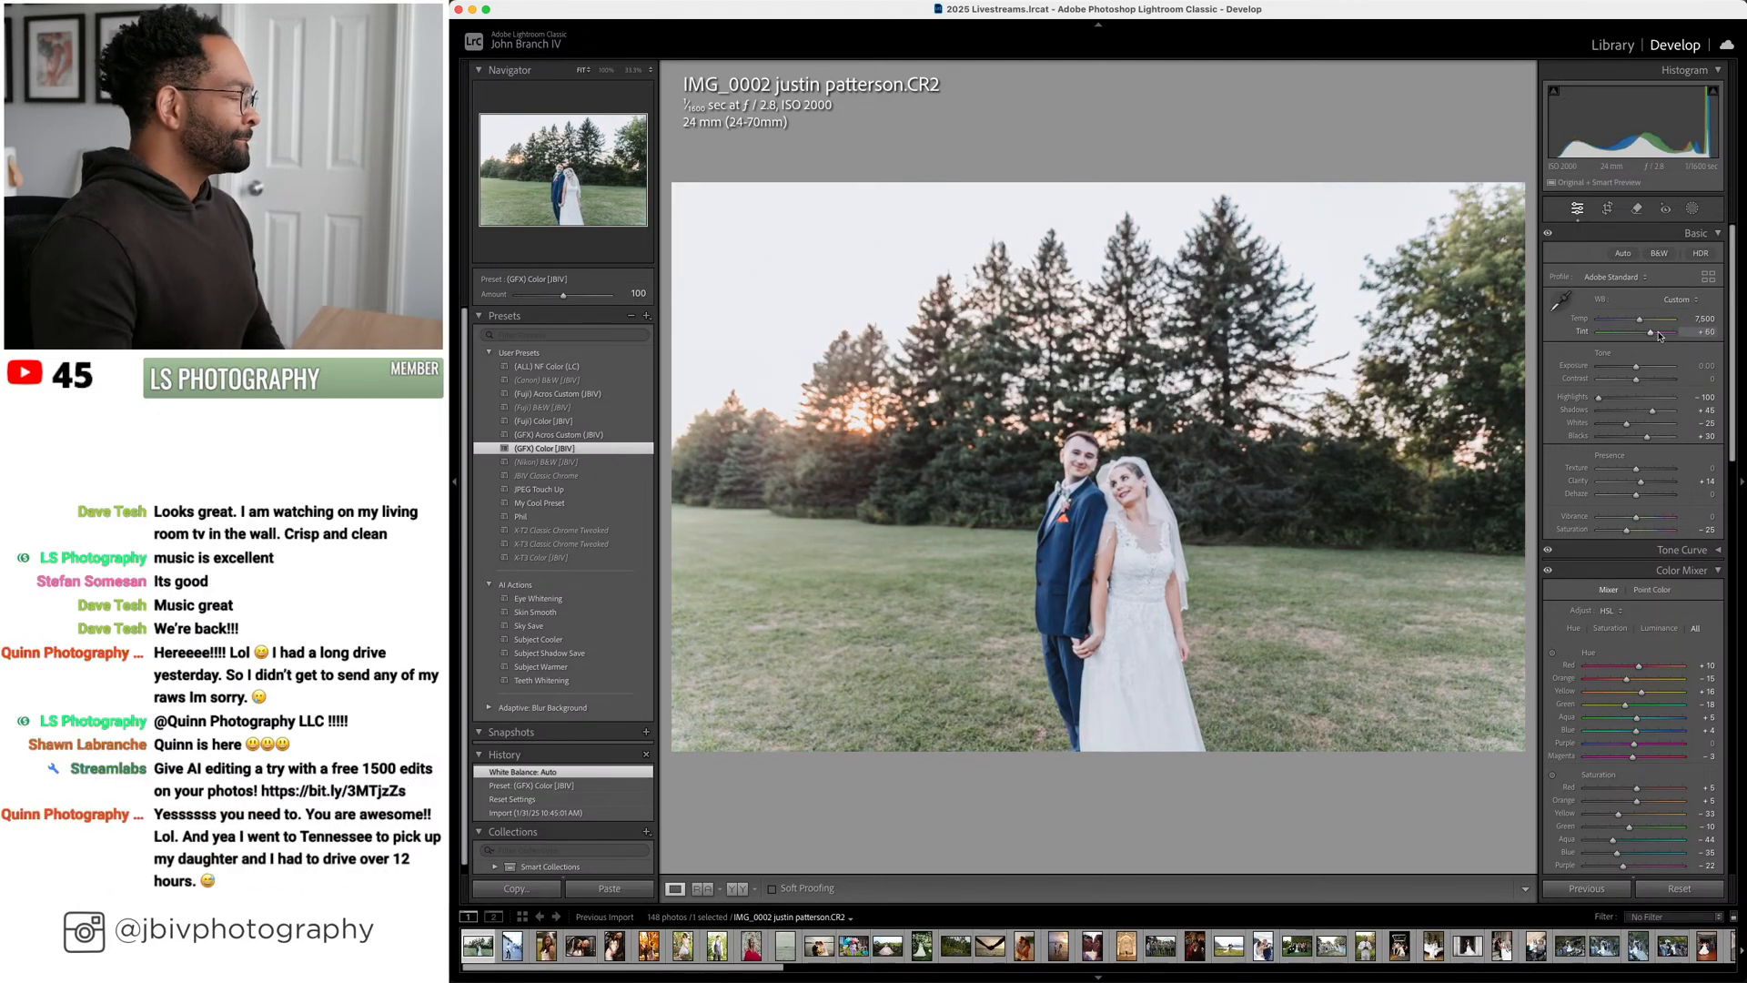
Set the photo's shadows to +35 and the exposure to -0.30
{"action": "scroll", "coordinate": [1659, 415], "scroll_direction": "down", "scroll_amount": 2}
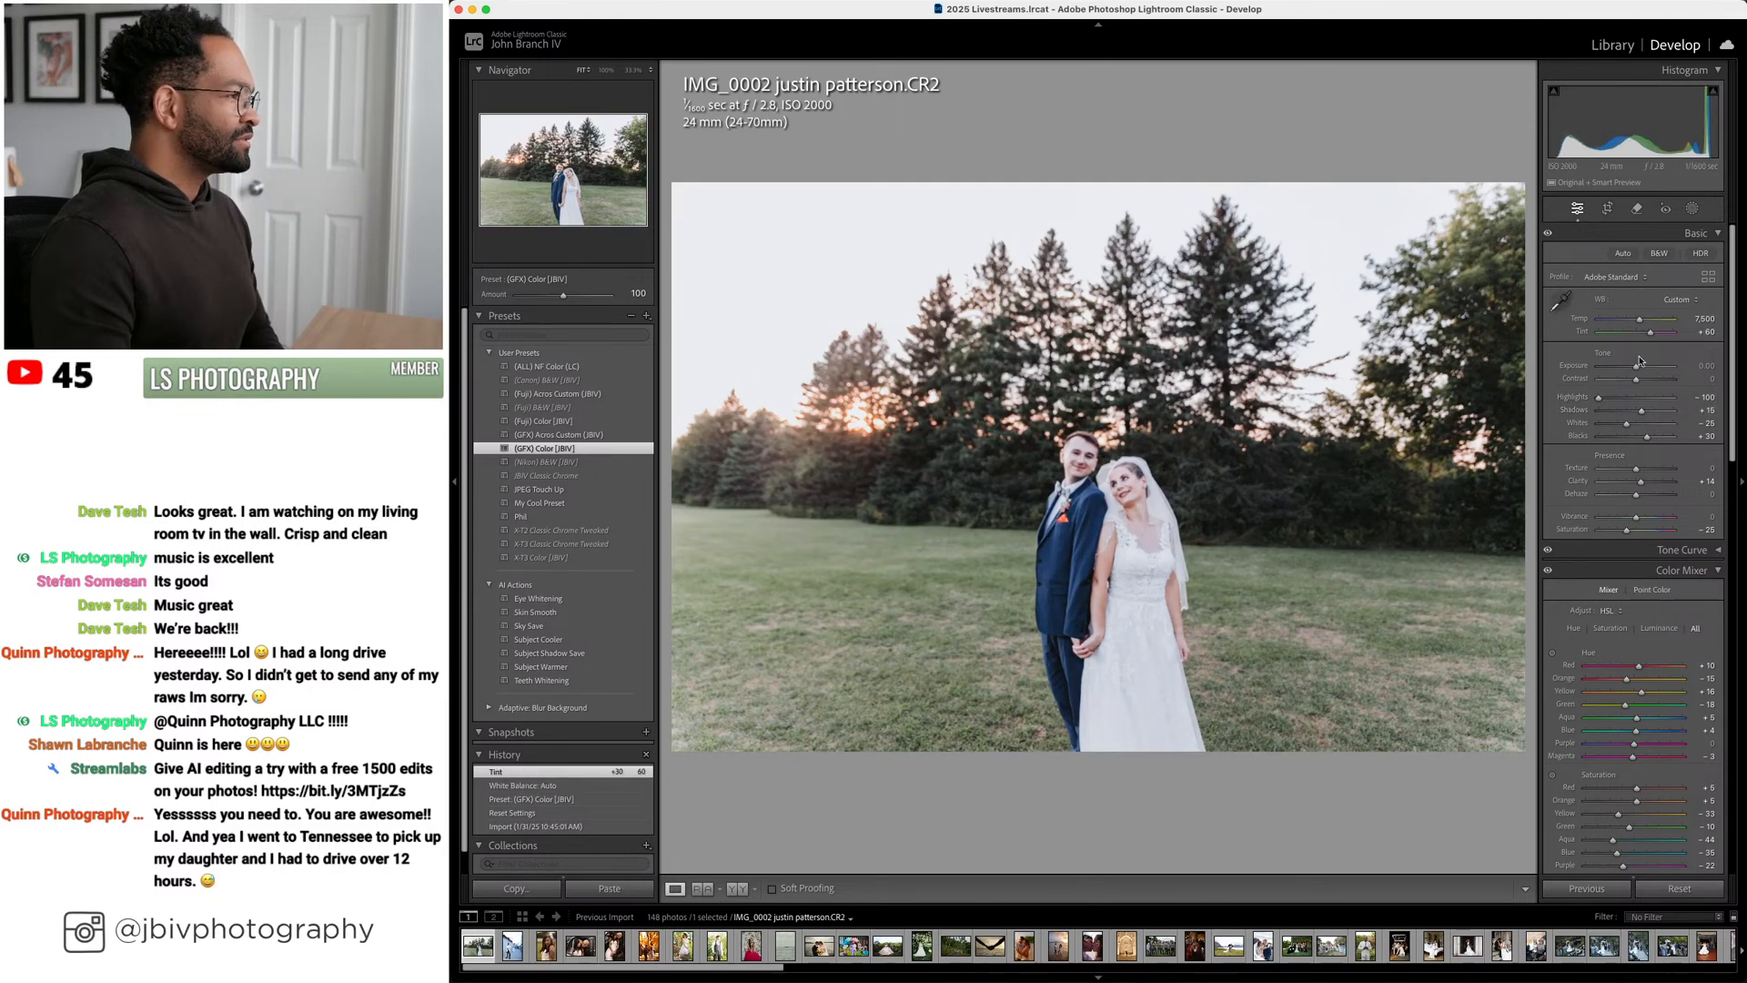
{"action": "scroll", "coordinate": [1639, 367], "scroll_direction": "down", "scroll_amount": 4}
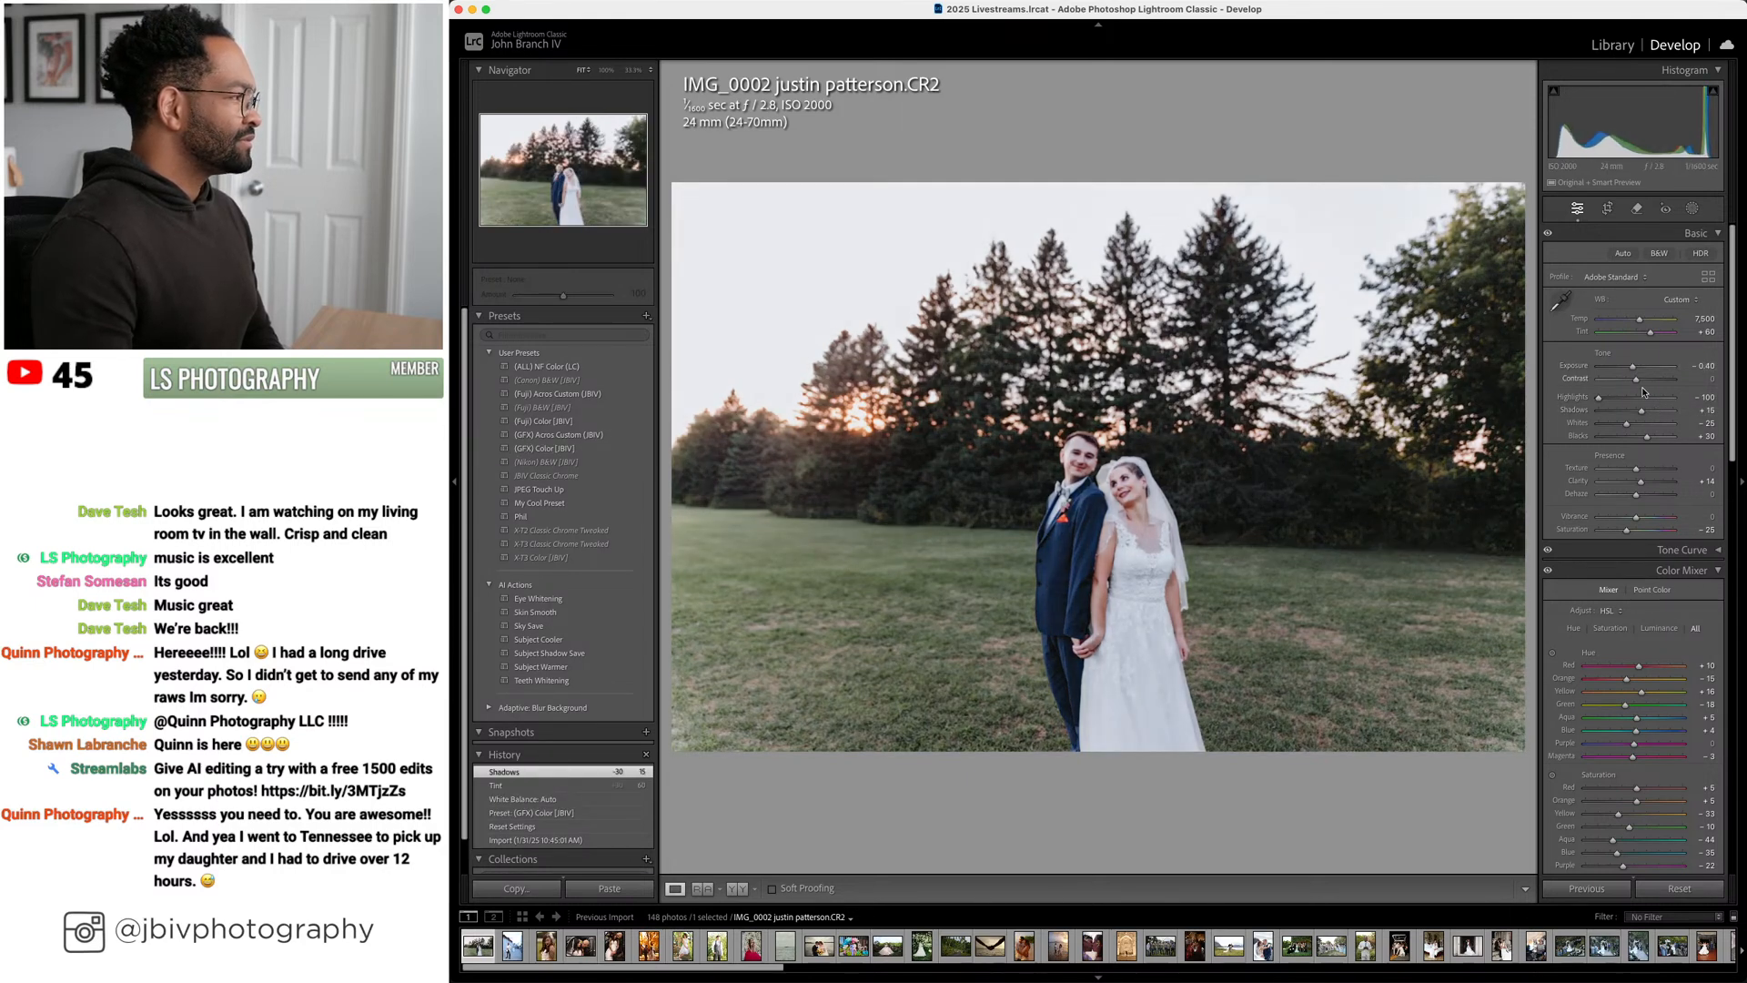
{"action": "scroll", "coordinate": [1647, 412], "scroll_direction": "up", "scroll_amount": 4}
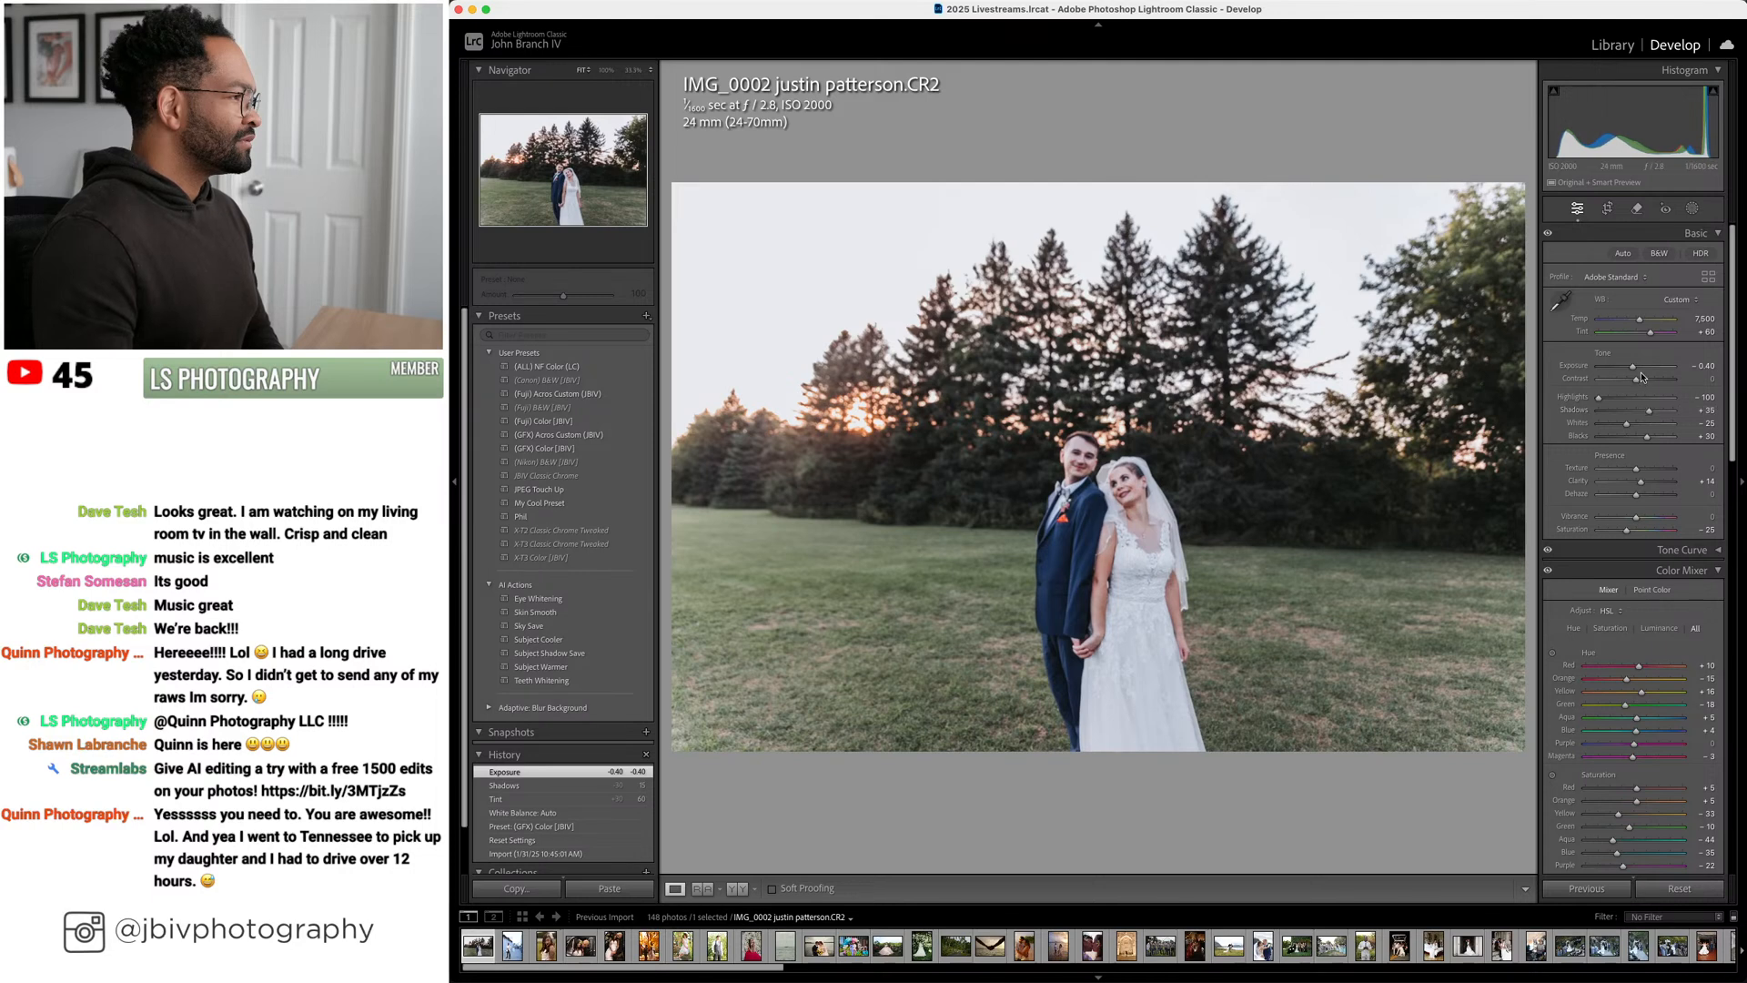
{"action": "scroll", "coordinate": [1643, 369], "scroll_direction": "up", "scroll_amount": 2}
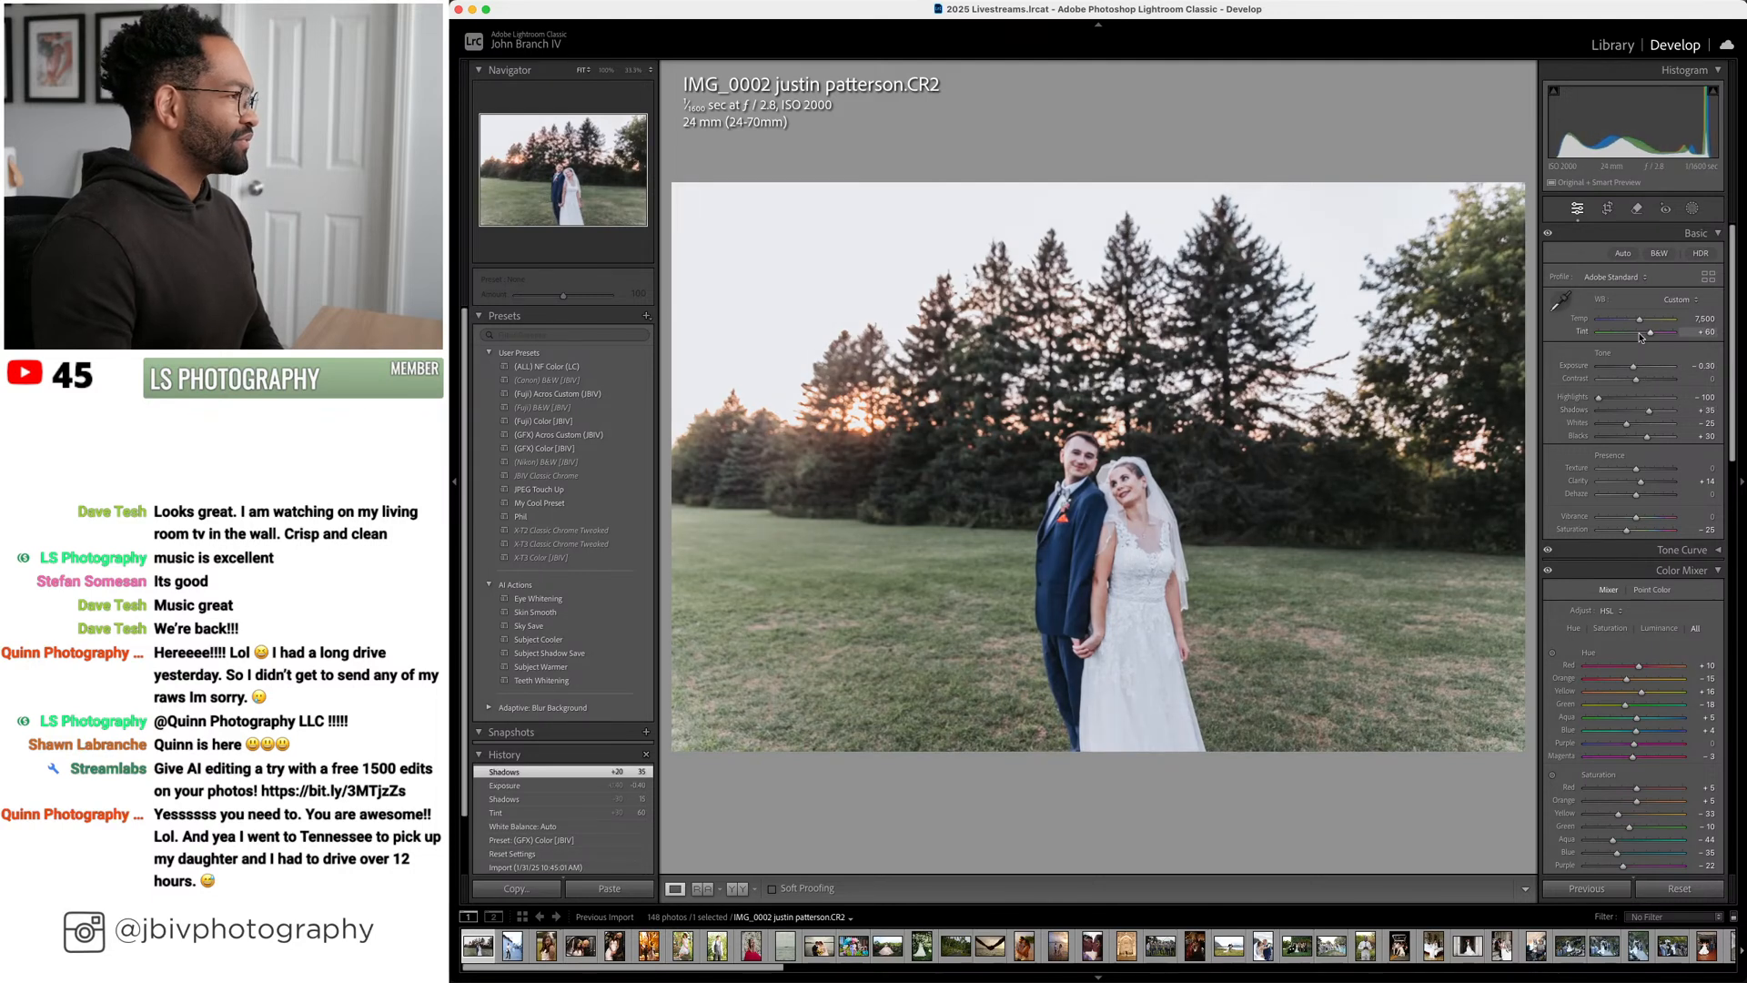
Fine-tune the photo to temperature 8,000, tint +55, exposure -0.10 and orange saturation -5
{"action": "scroll", "coordinate": [1639, 323], "scroll_direction": "up", "scroll_amount": 1}
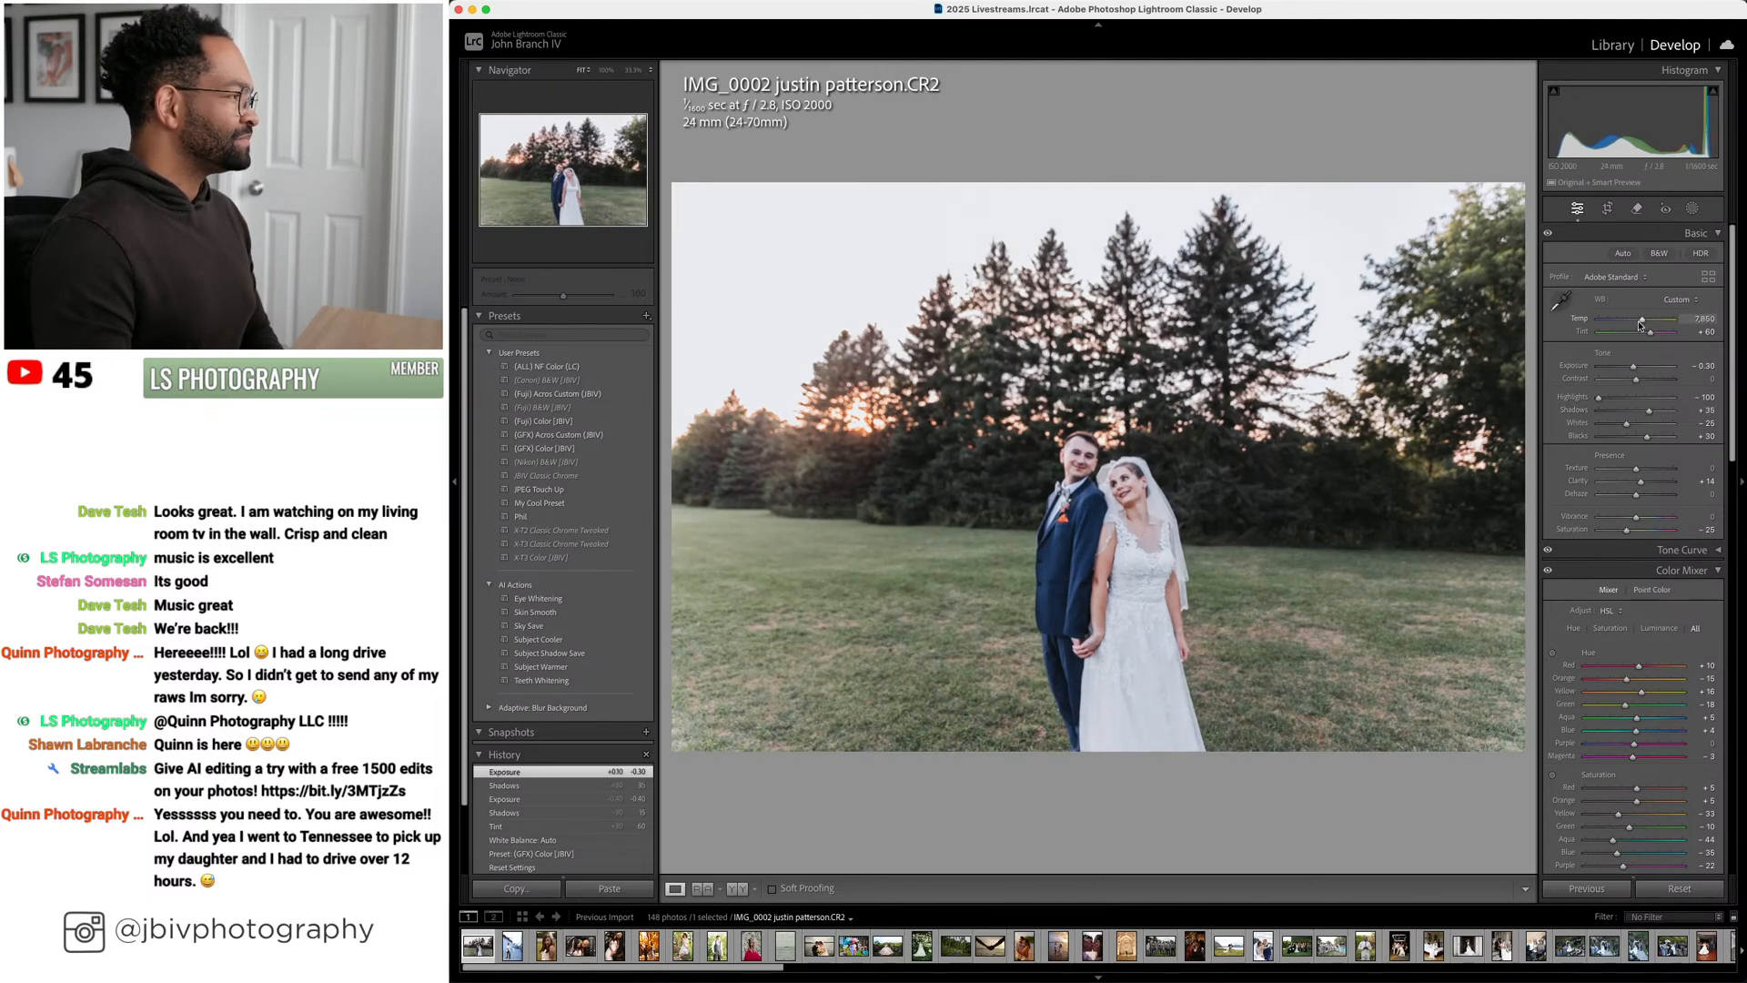
{"action": "scroll", "coordinate": [1641, 368], "scroll_direction": "up", "scroll_amount": 1}
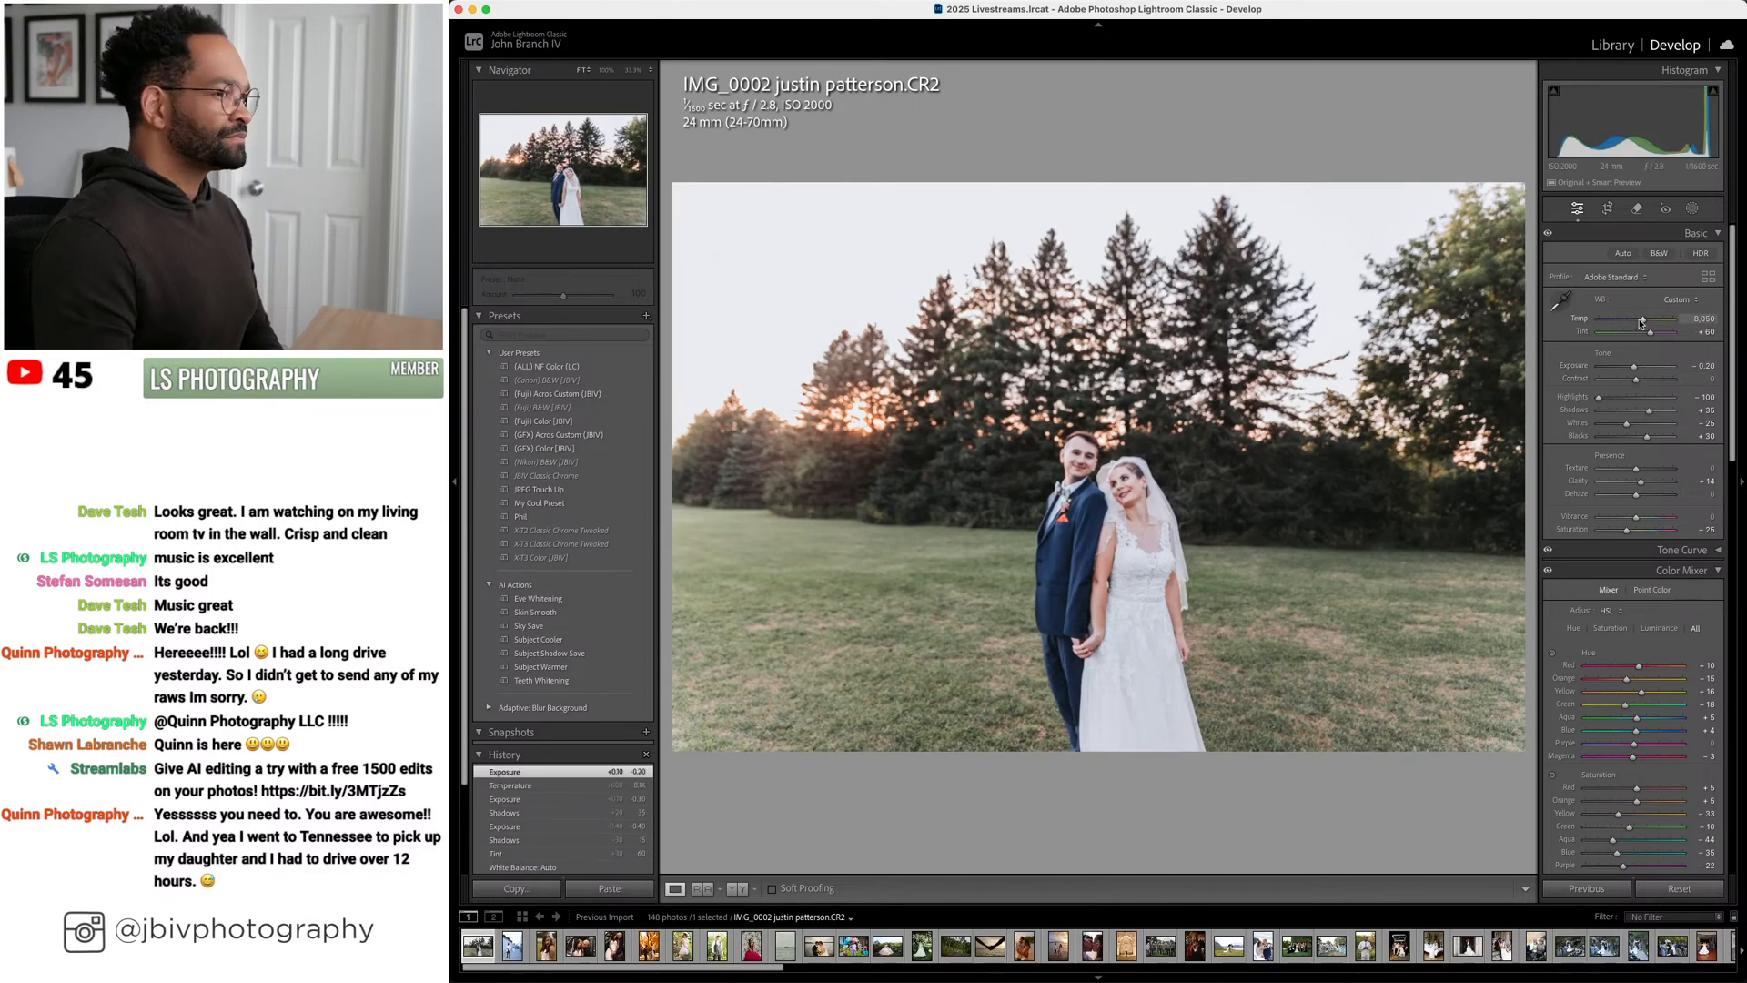
{"action": "scroll", "coordinate": [1581, 450], "scroll_direction": "down", "scroll_amount": 5}
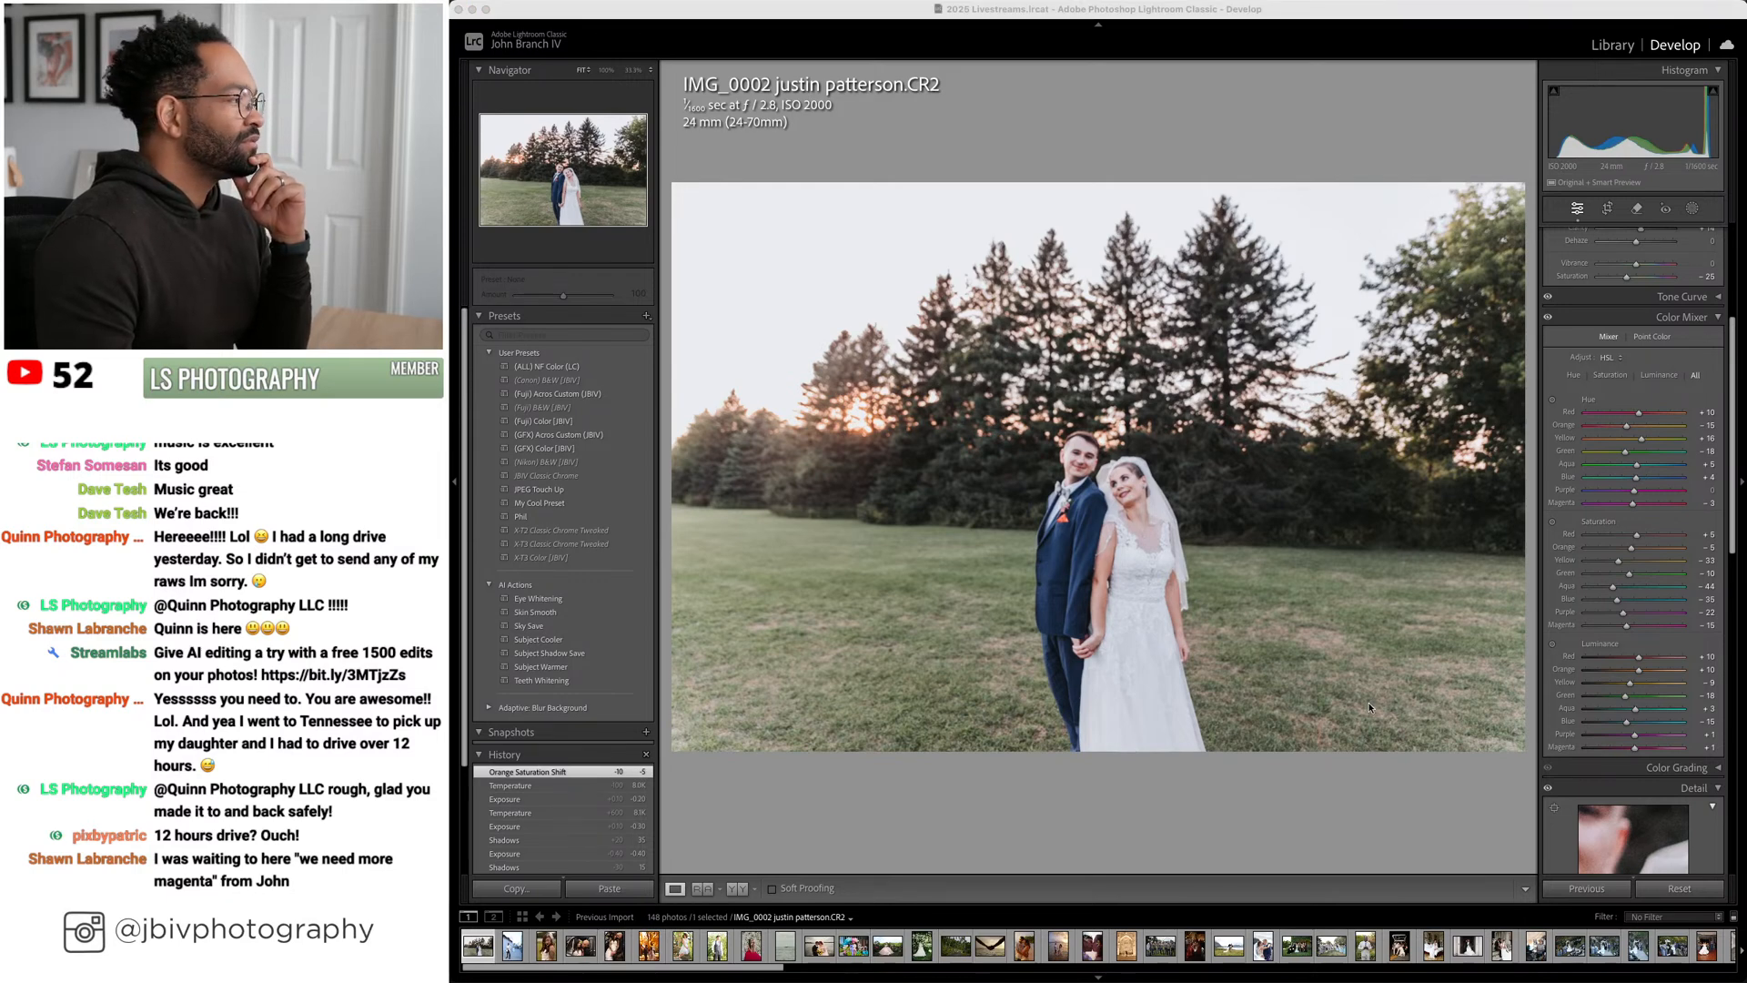
{"action": "scroll", "coordinate": [1669, 358], "scroll_direction": "up", "scroll_amount": 5}
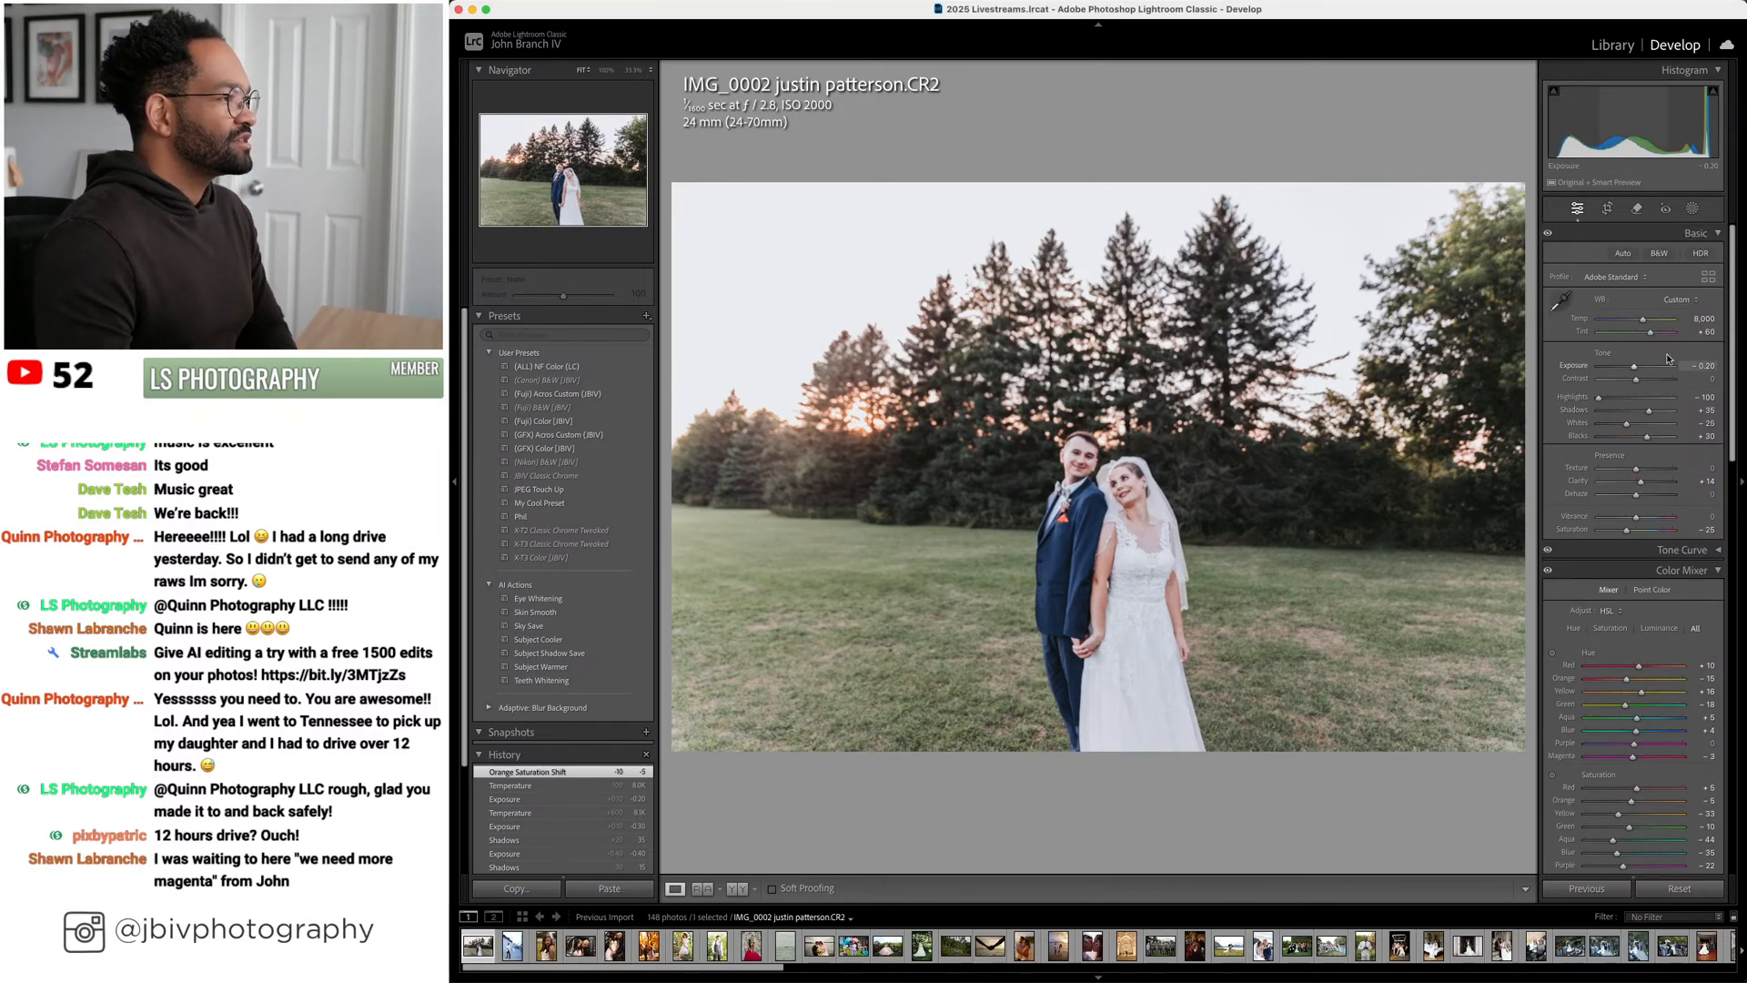
{"action": "scroll", "coordinate": [1663, 338], "scroll_direction": "up", "scroll_amount": 1}
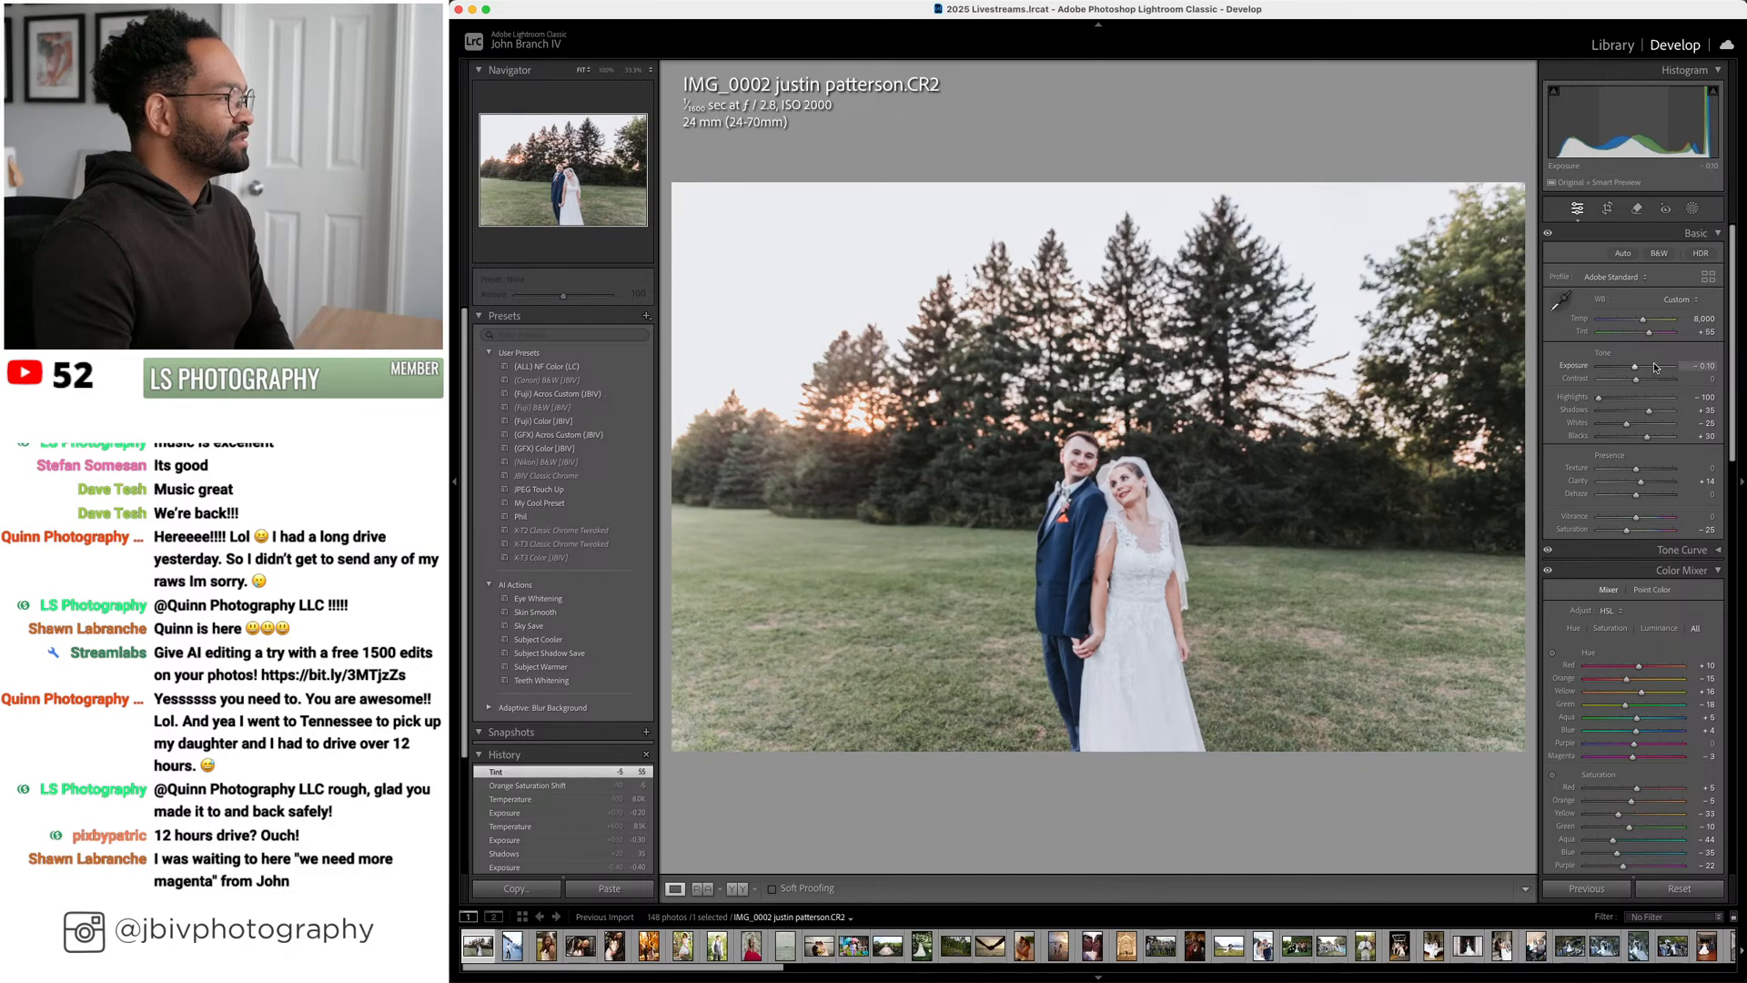
Check the background trees of the edited photo at 100% and hide the filmstrip
{"action": "left_click_drag", "start_coordinate": [1117, 535], "coordinate": [965, 658]}
{"action": "left_click_drag", "start_coordinate": [907, 587], "coordinate": [511, 838]}
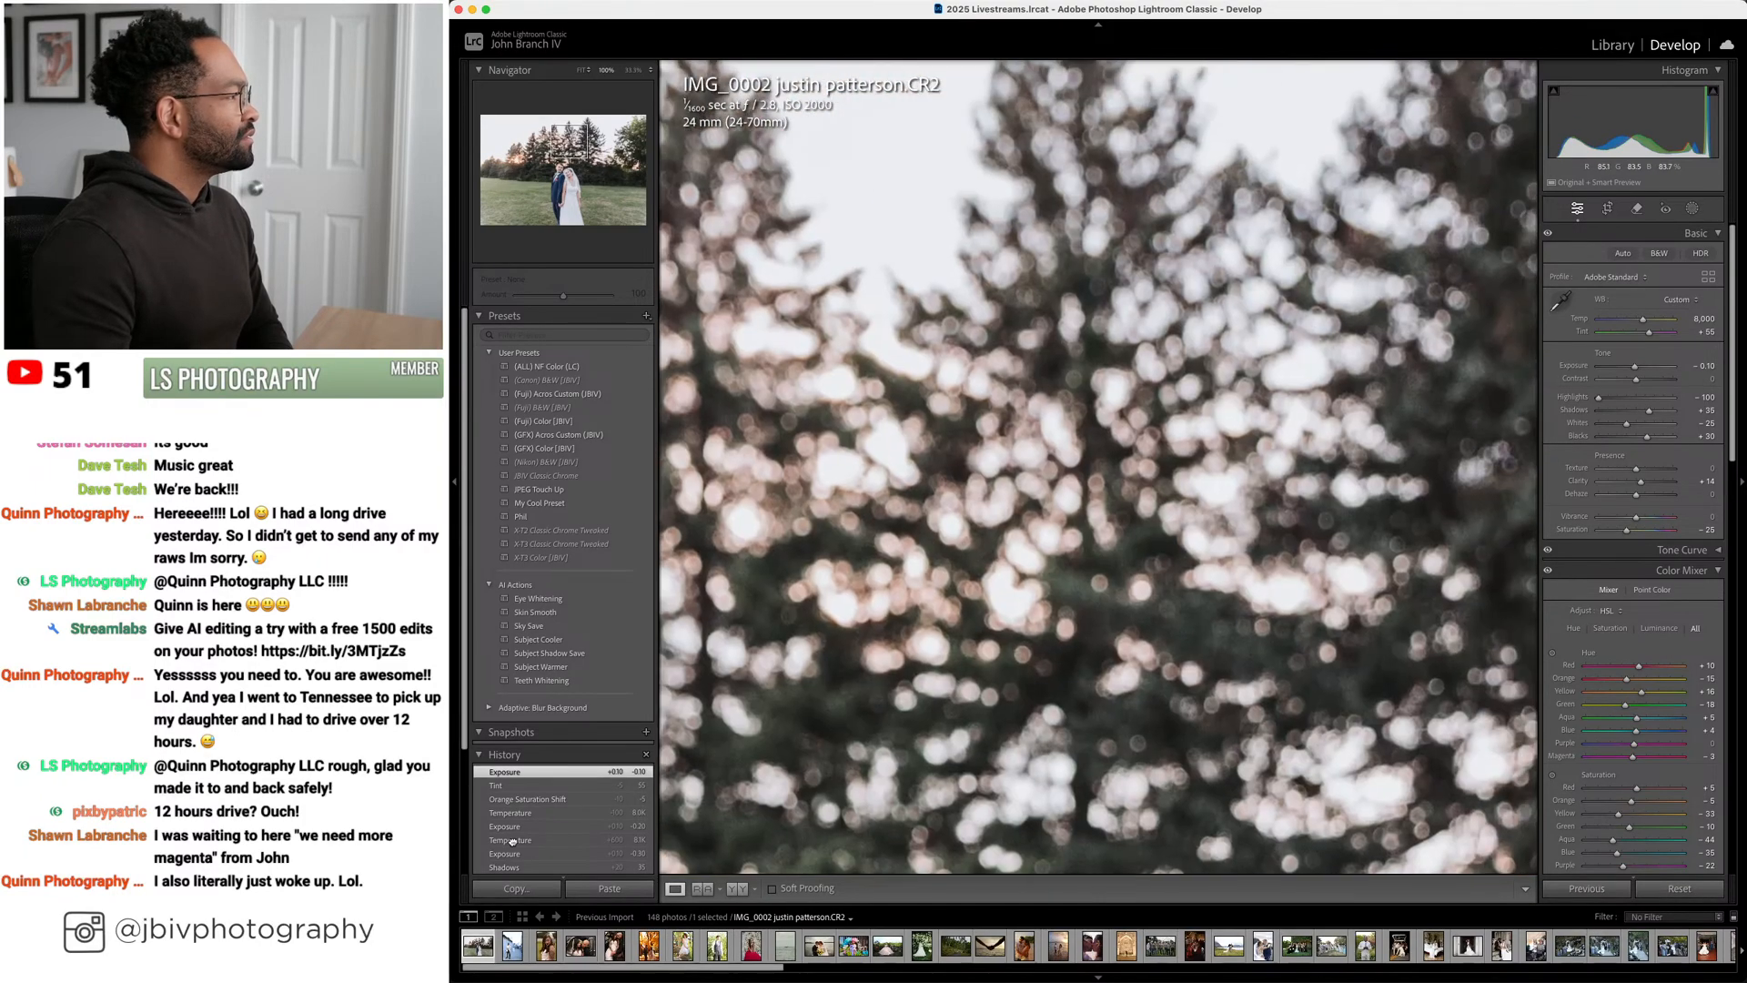
{"action": "left_click_drag", "start_coordinate": [1510, 865], "coordinate": [1106, 915]}
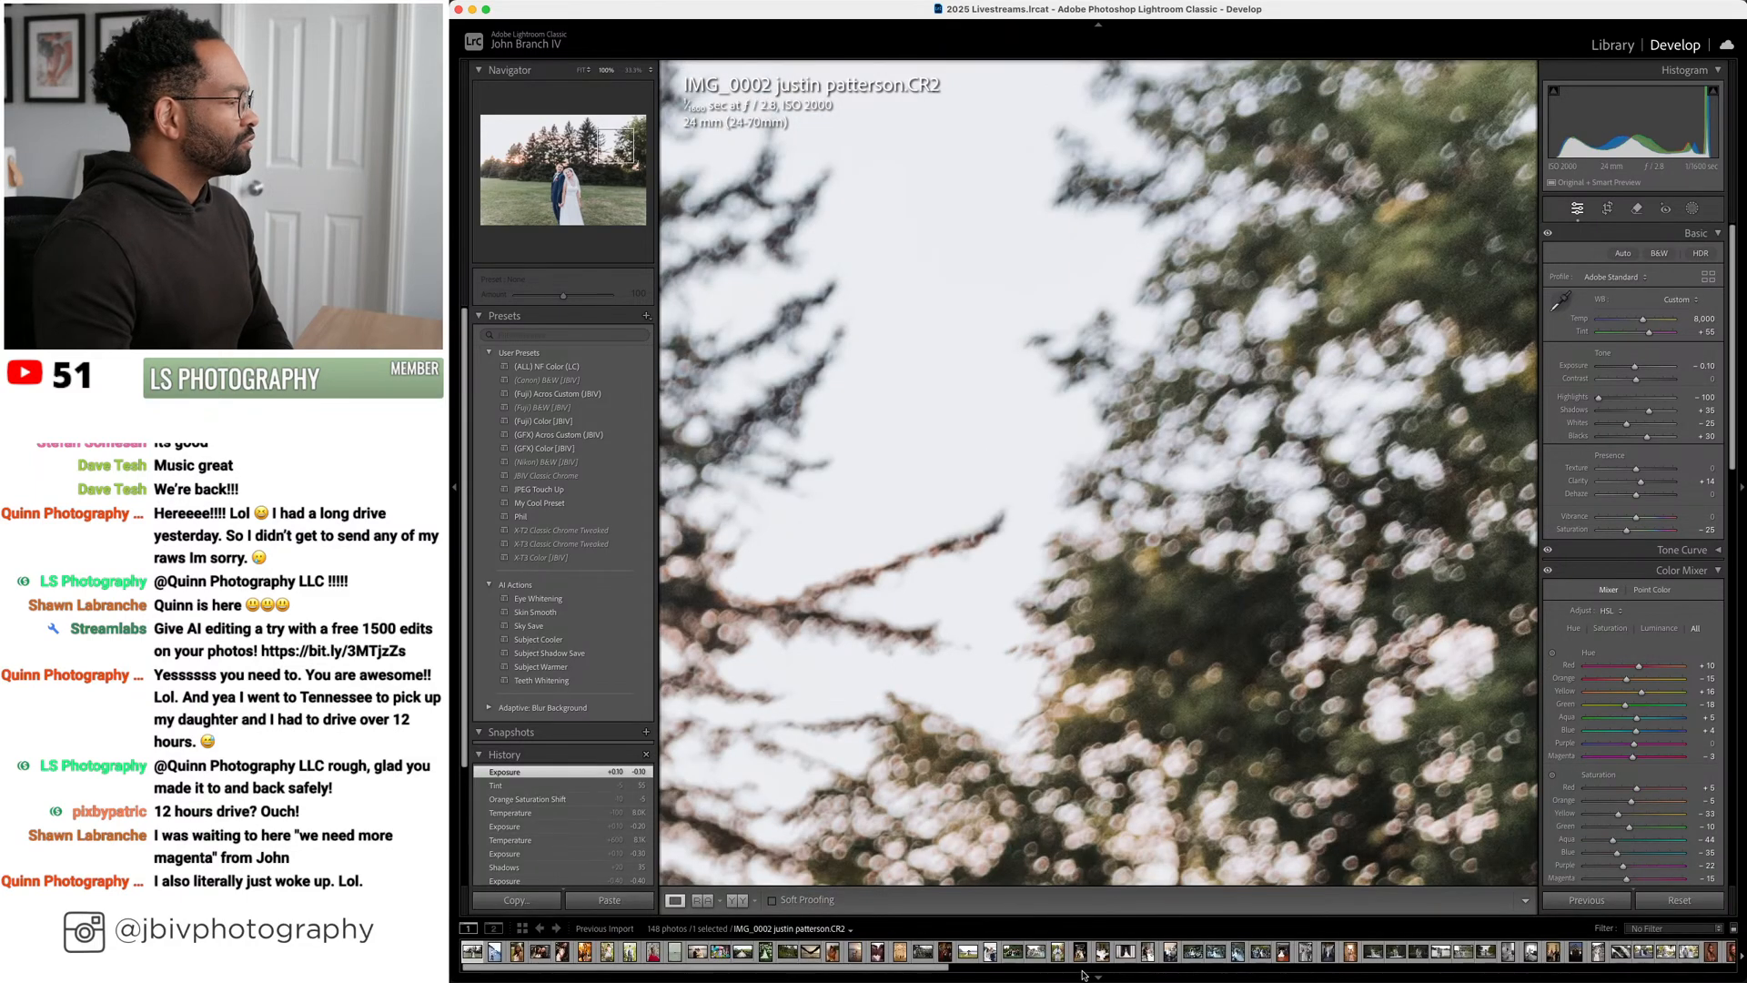
{"action": "key", "text": "F6"}
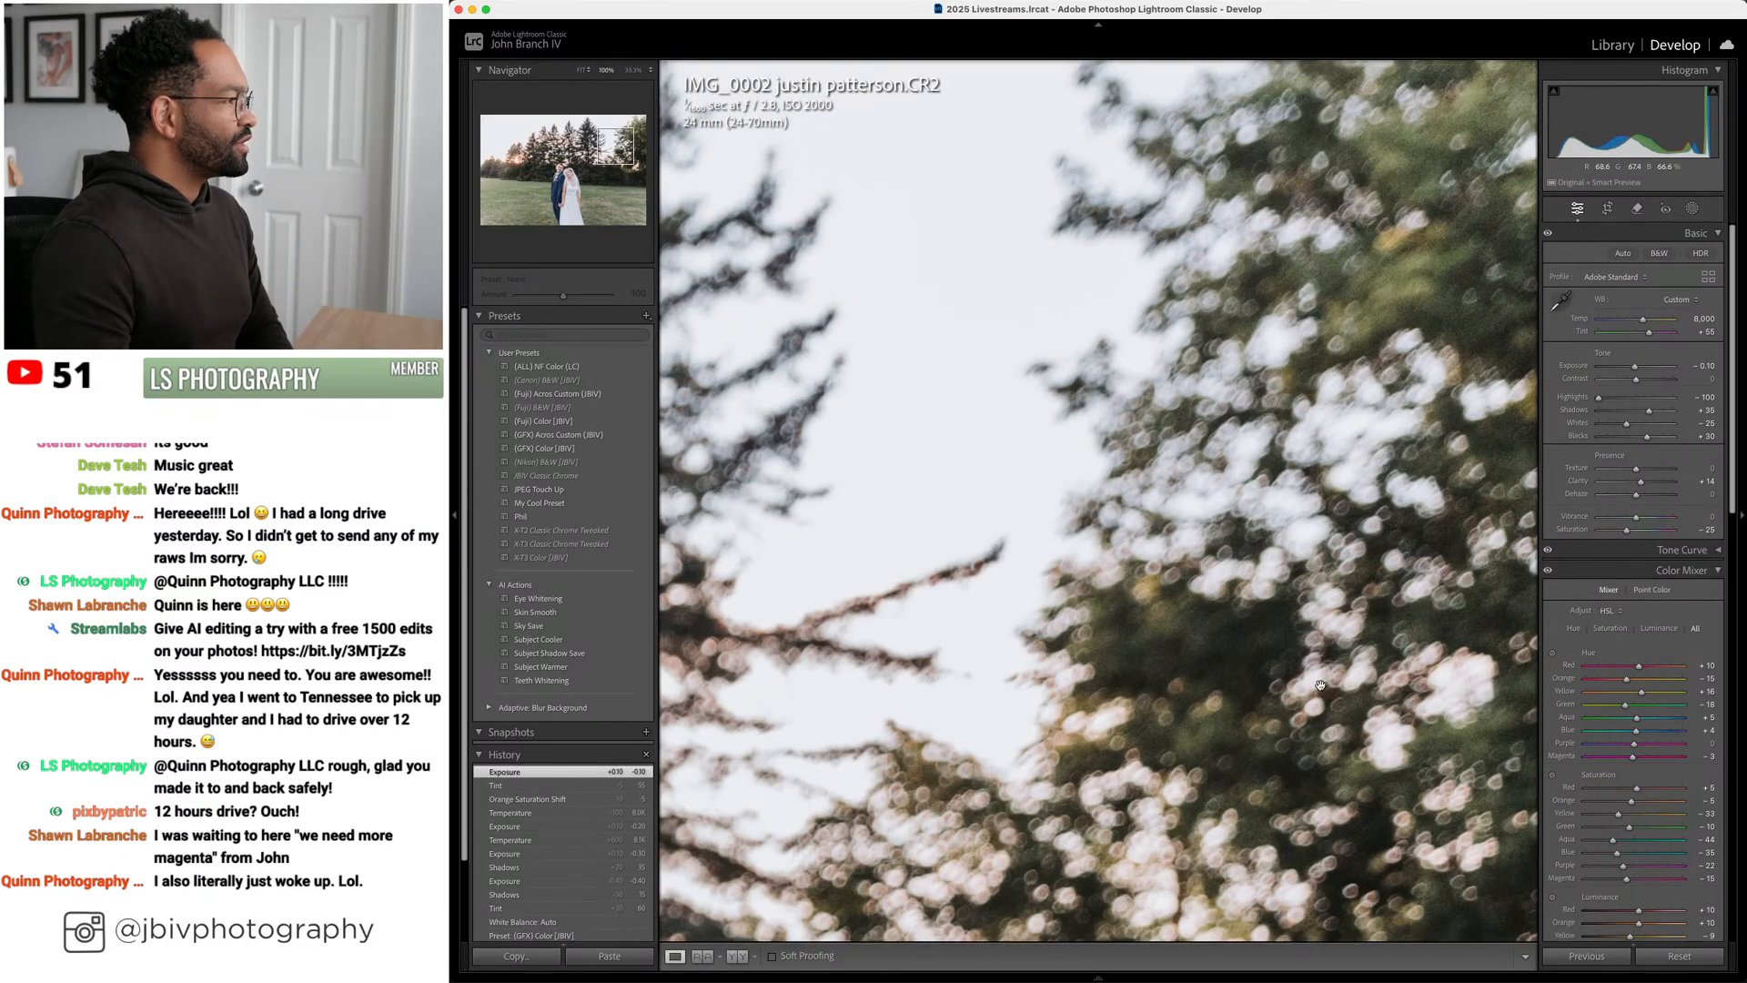
Examine the edited lawn, wedding dress, suit and faces at 100%, then return to the full photo
{"action": "left_click_drag", "start_coordinate": [1321, 686], "coordinate": [970, 333]}
{"action": "left_click_drag", "start_coordinate": [1140, 618], "coordinate": [1316, 146]}
{"action": "left_click_drag", "start_coordinate": [1053, 593], "coordinate": [1318, 231]}
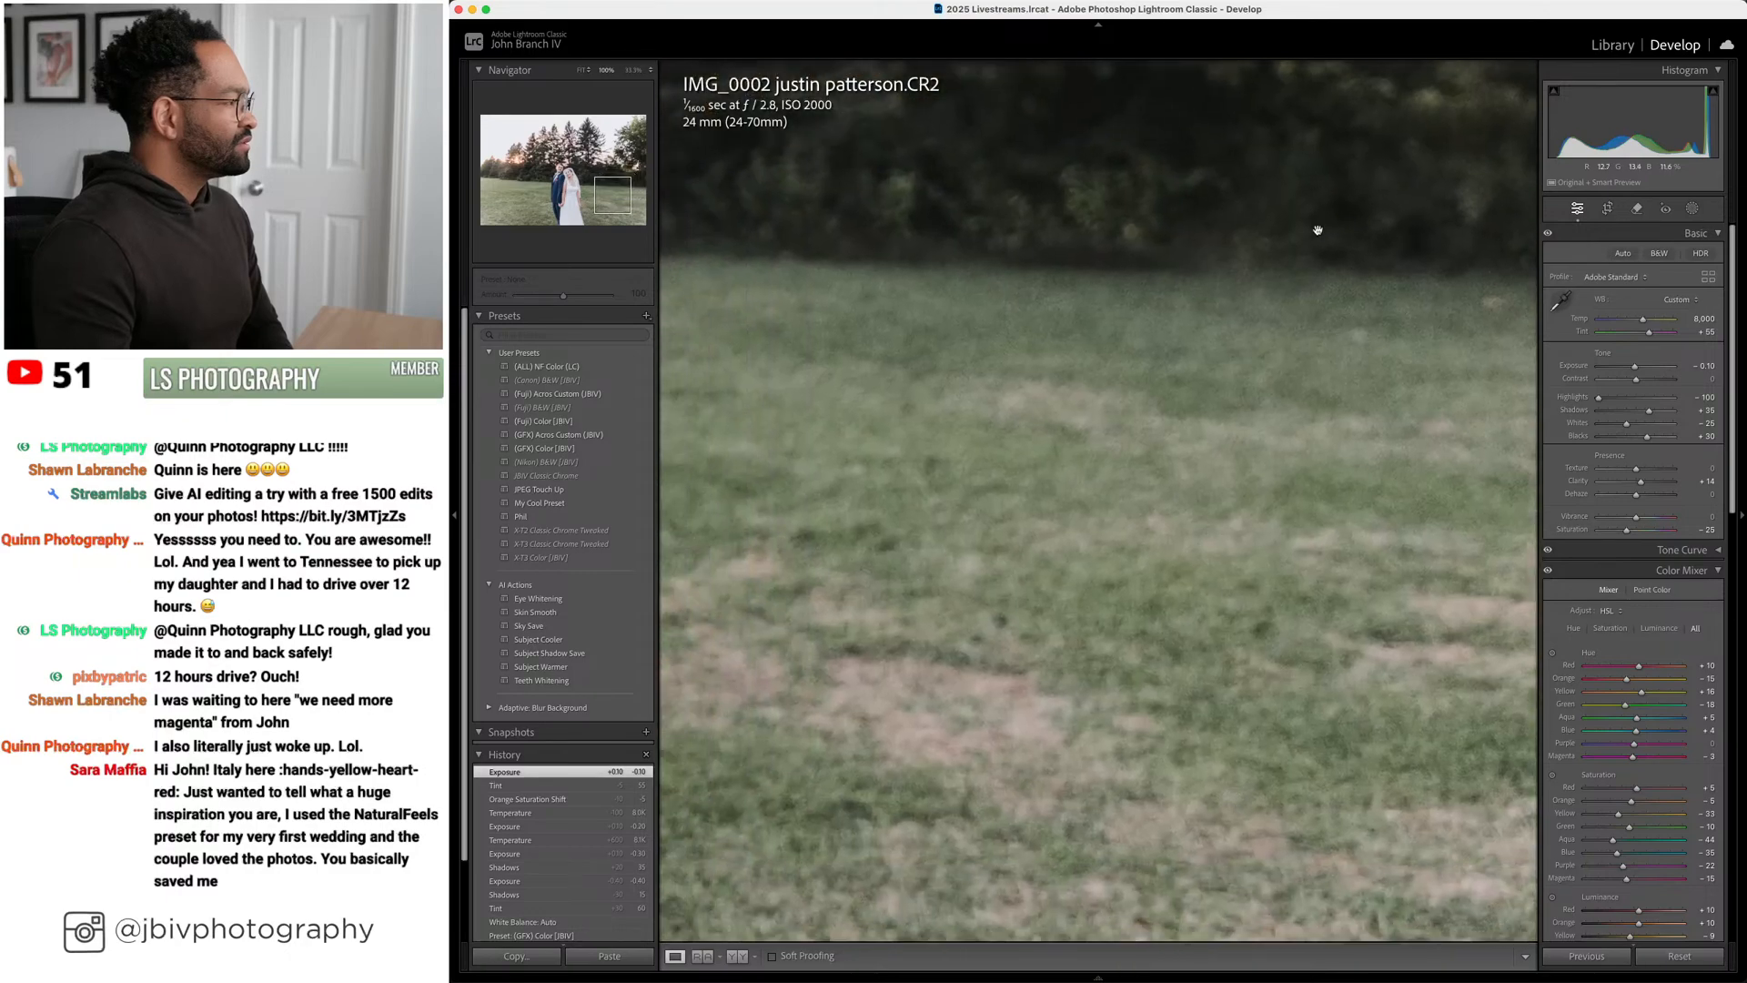
{"action": "left_click_drag", "start_coordinate": [910, 546], "coordinate": [1456, 509]}
{"action": "left_click_drag", "start_coordinate": [819, 719], "coordinate": [1380, 715]}
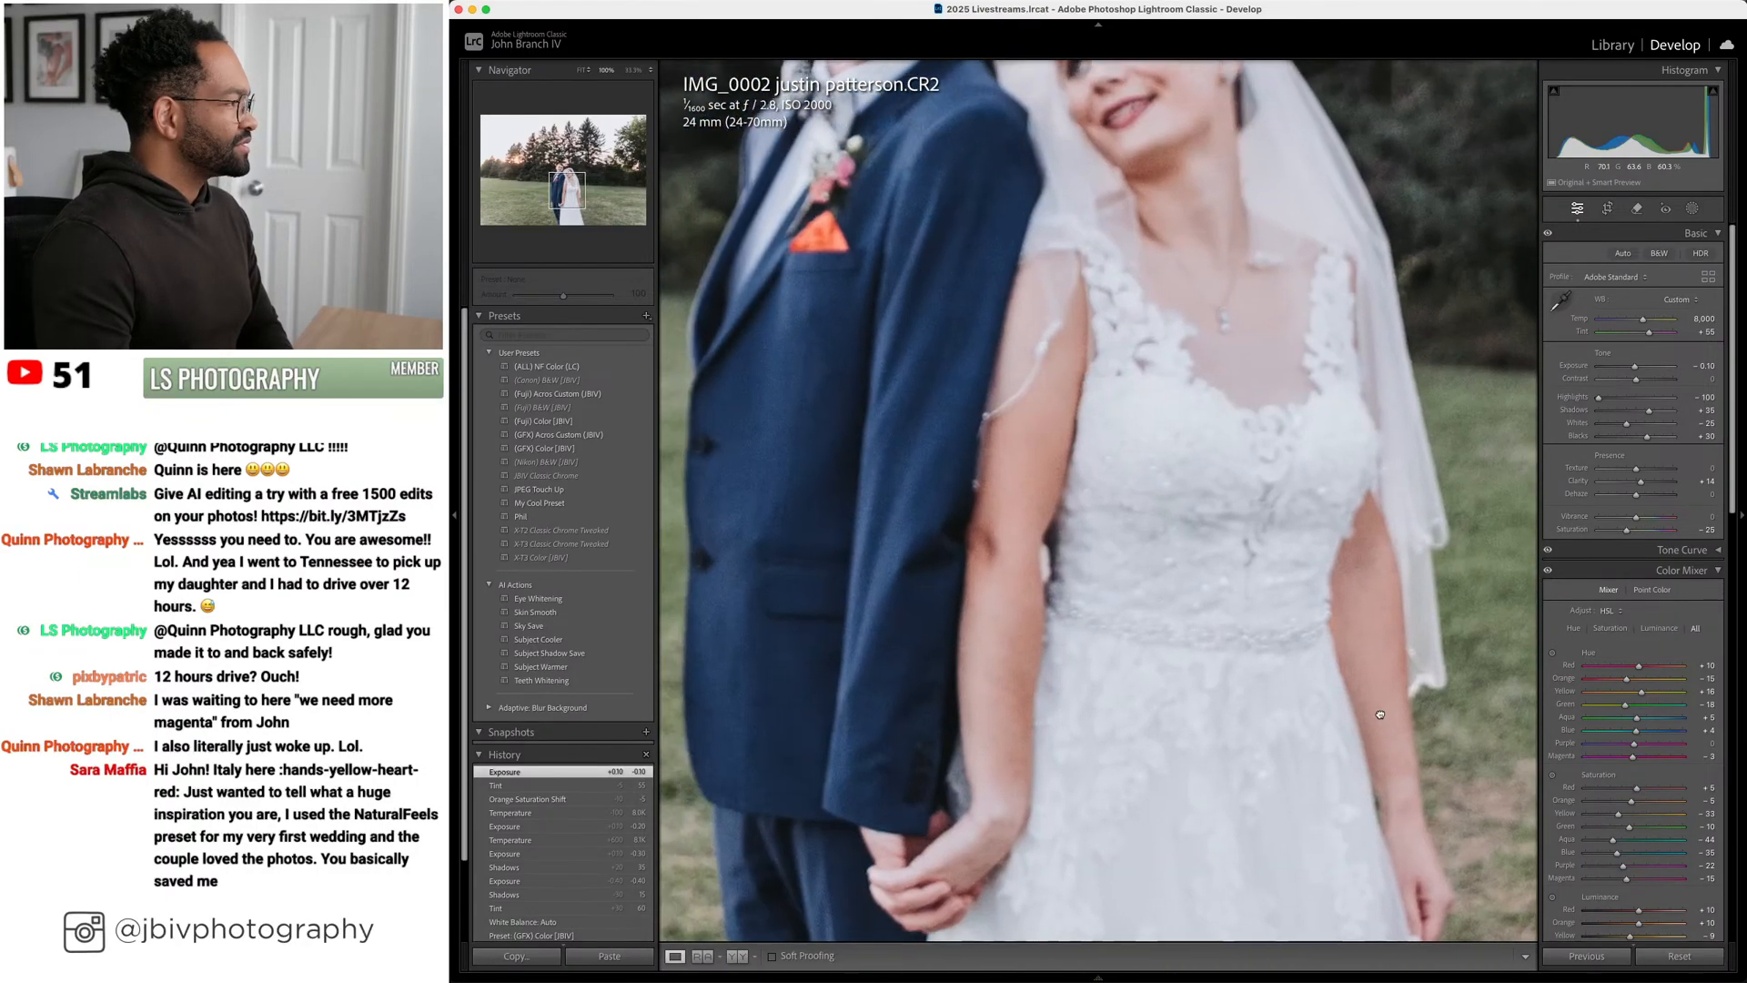
{"action": "left_click_drag", "start_coordinate": [1092, 409], "coordinate": [1184, 789]}
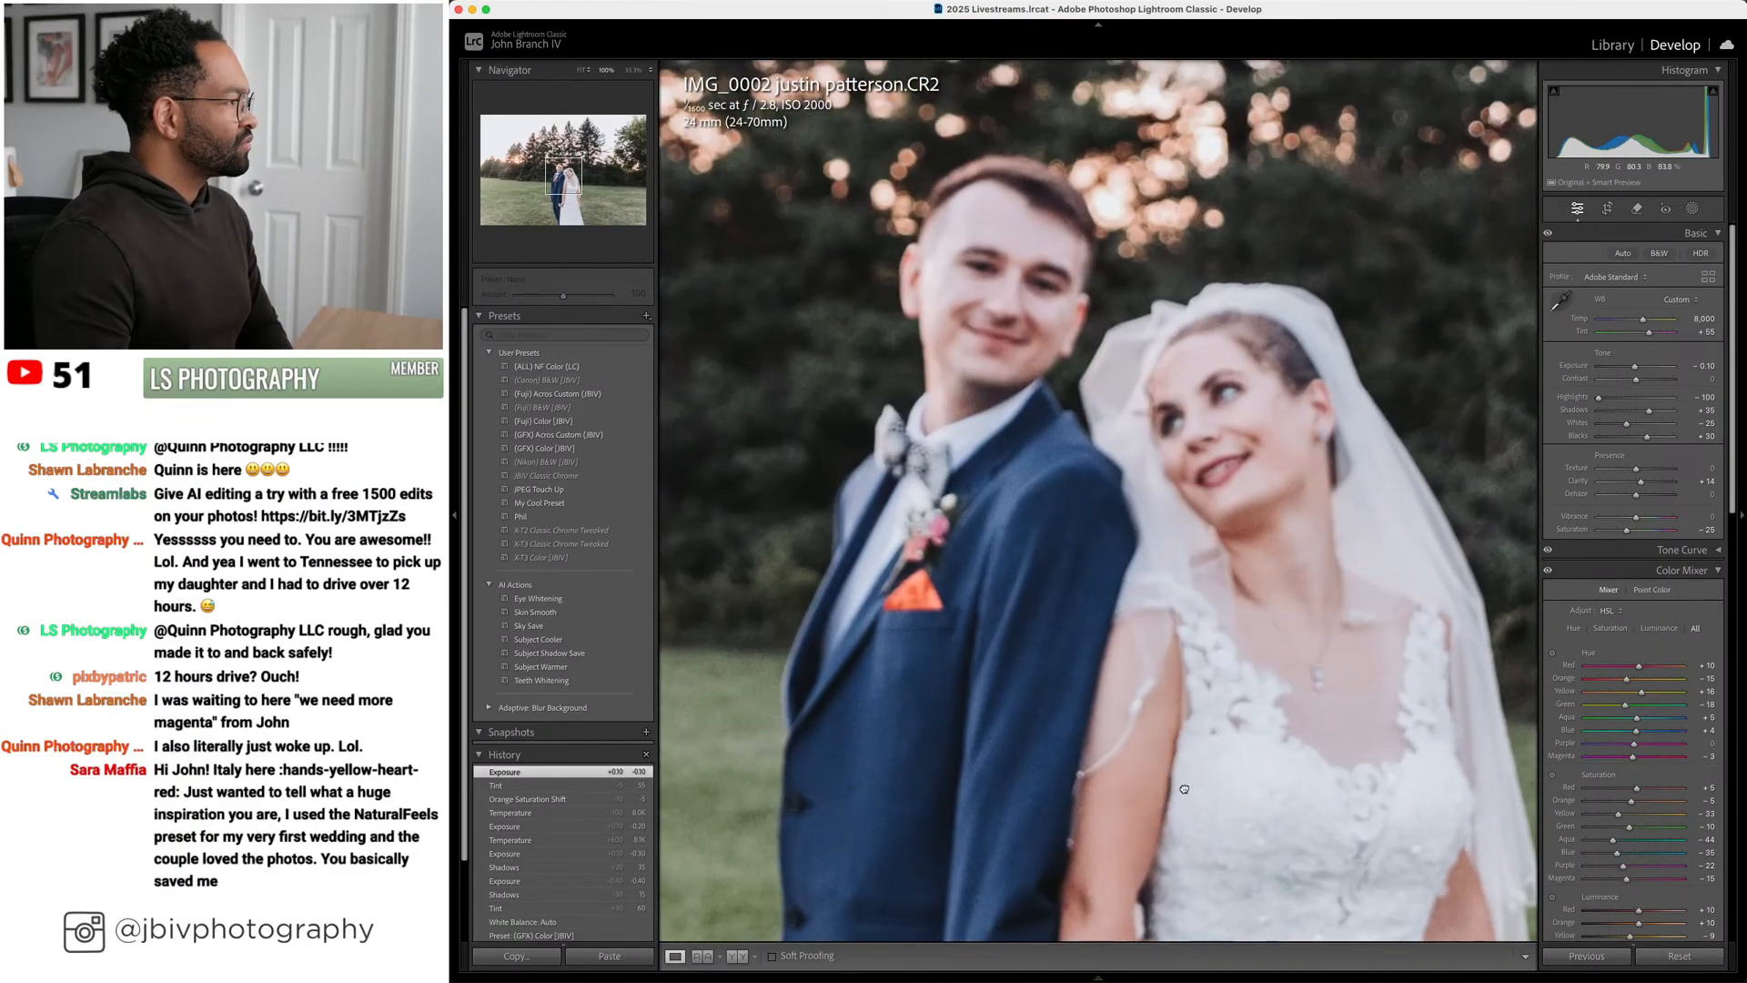
{"action": "left_click", "coordinate": [1162, 583]}
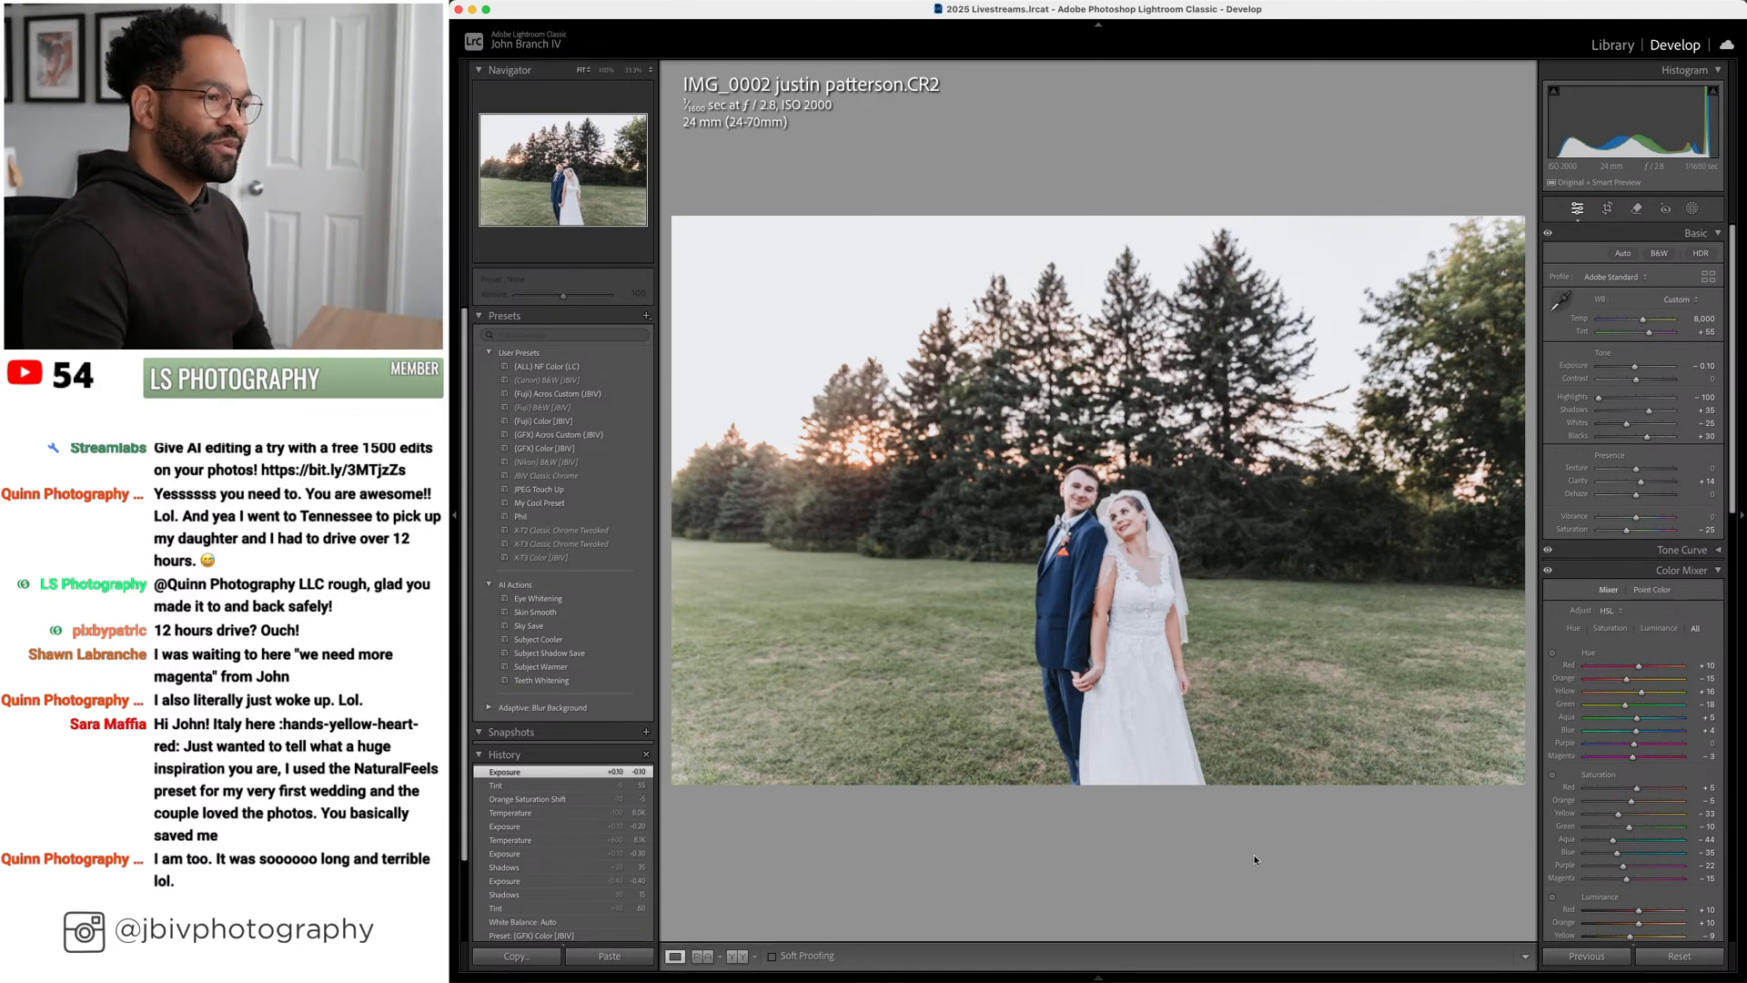
Open the next photo, the groom on the sidewalk with the bride behind him, and examine his jacket at 100%
{"action": "key", "text": "Right"}
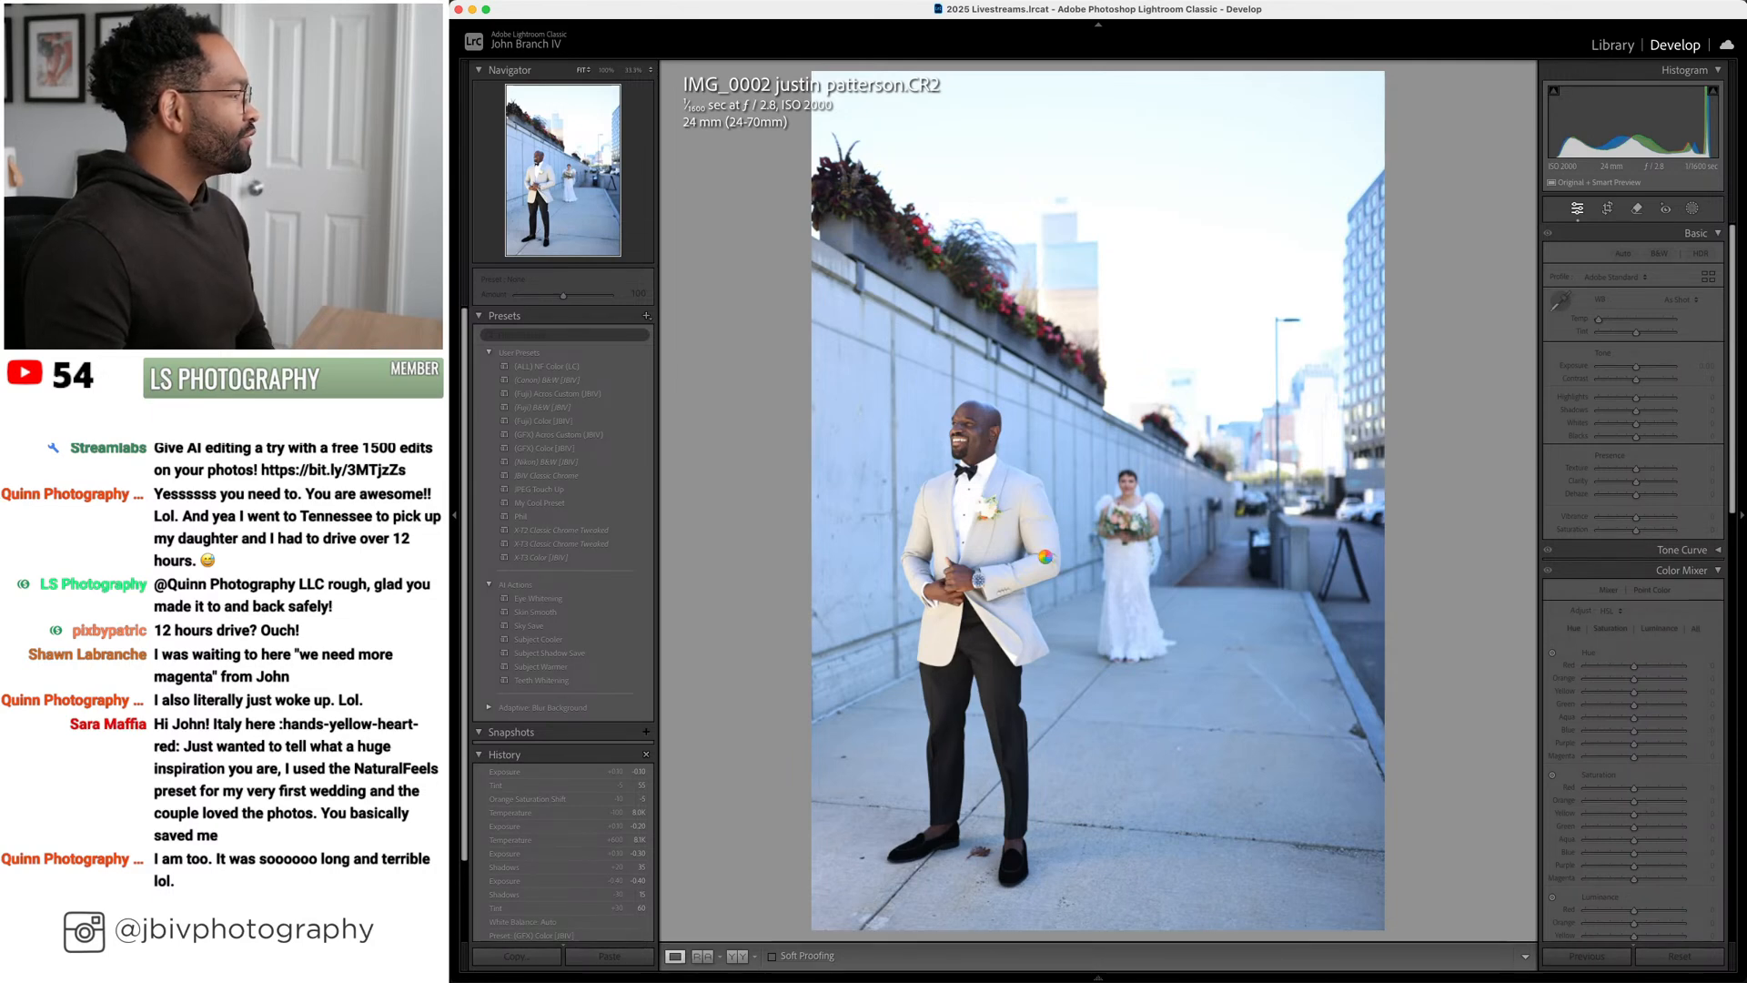
{"action": "left_click", "coordinate": [1096, 561]}
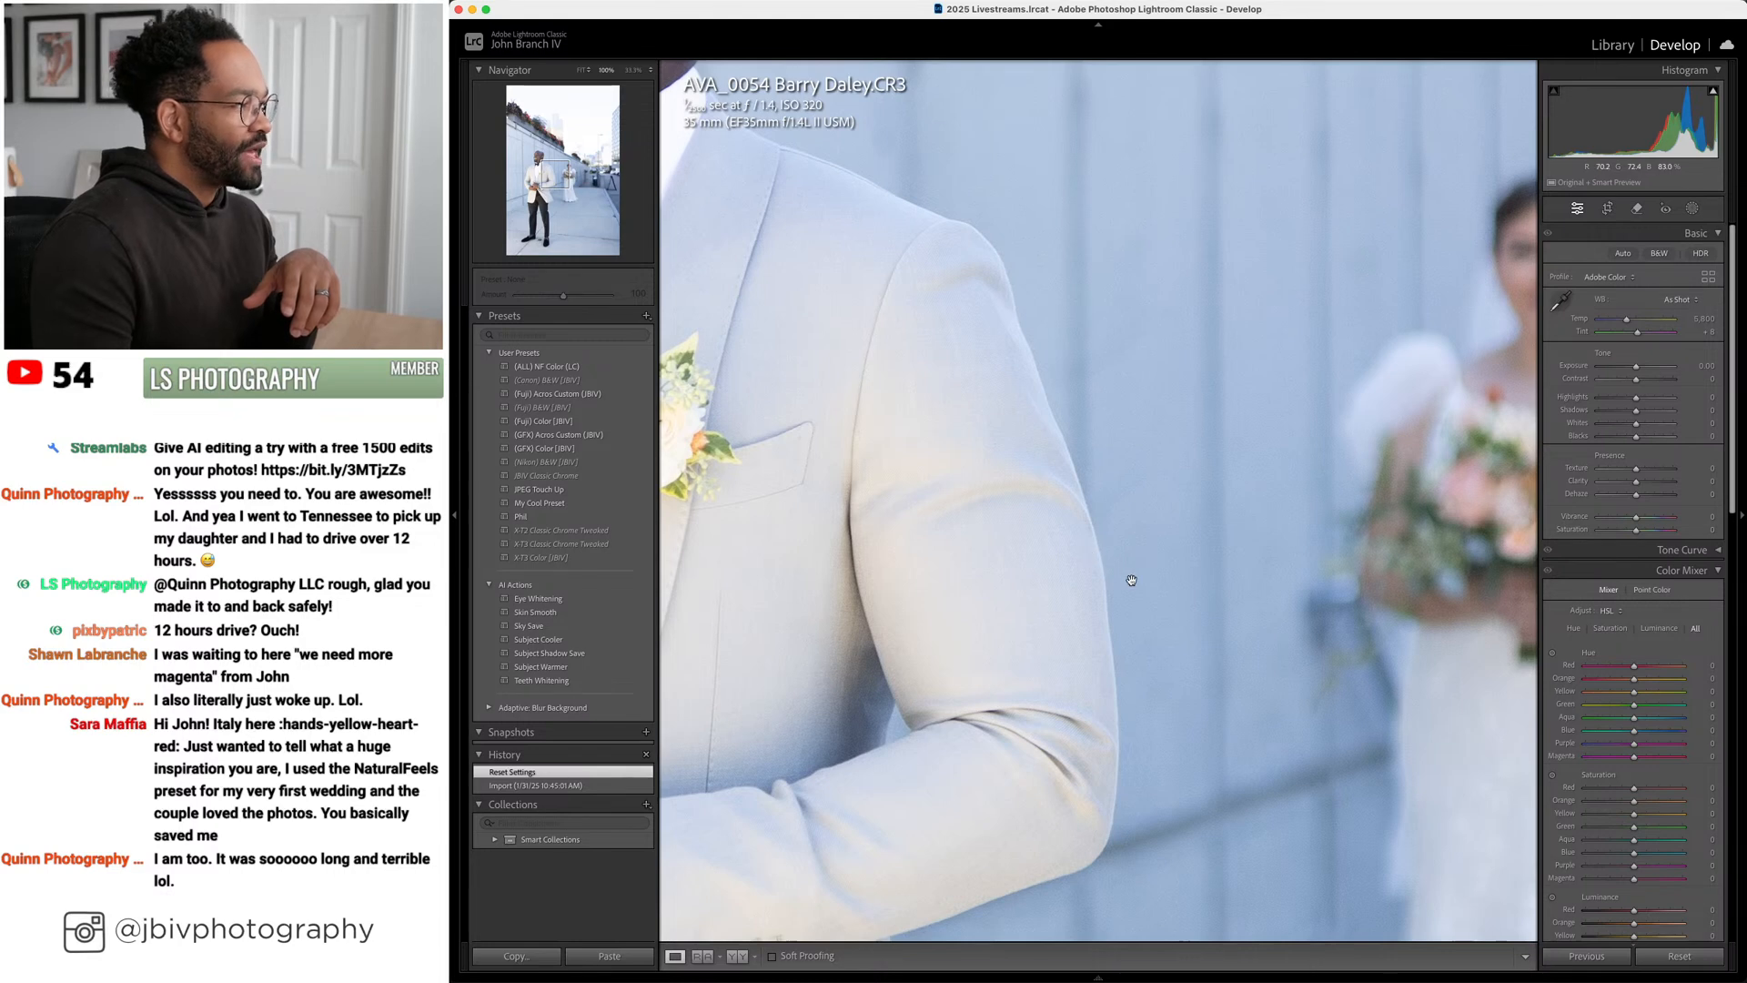
{"action": "left_click", "coordinate": [1132, 581]}
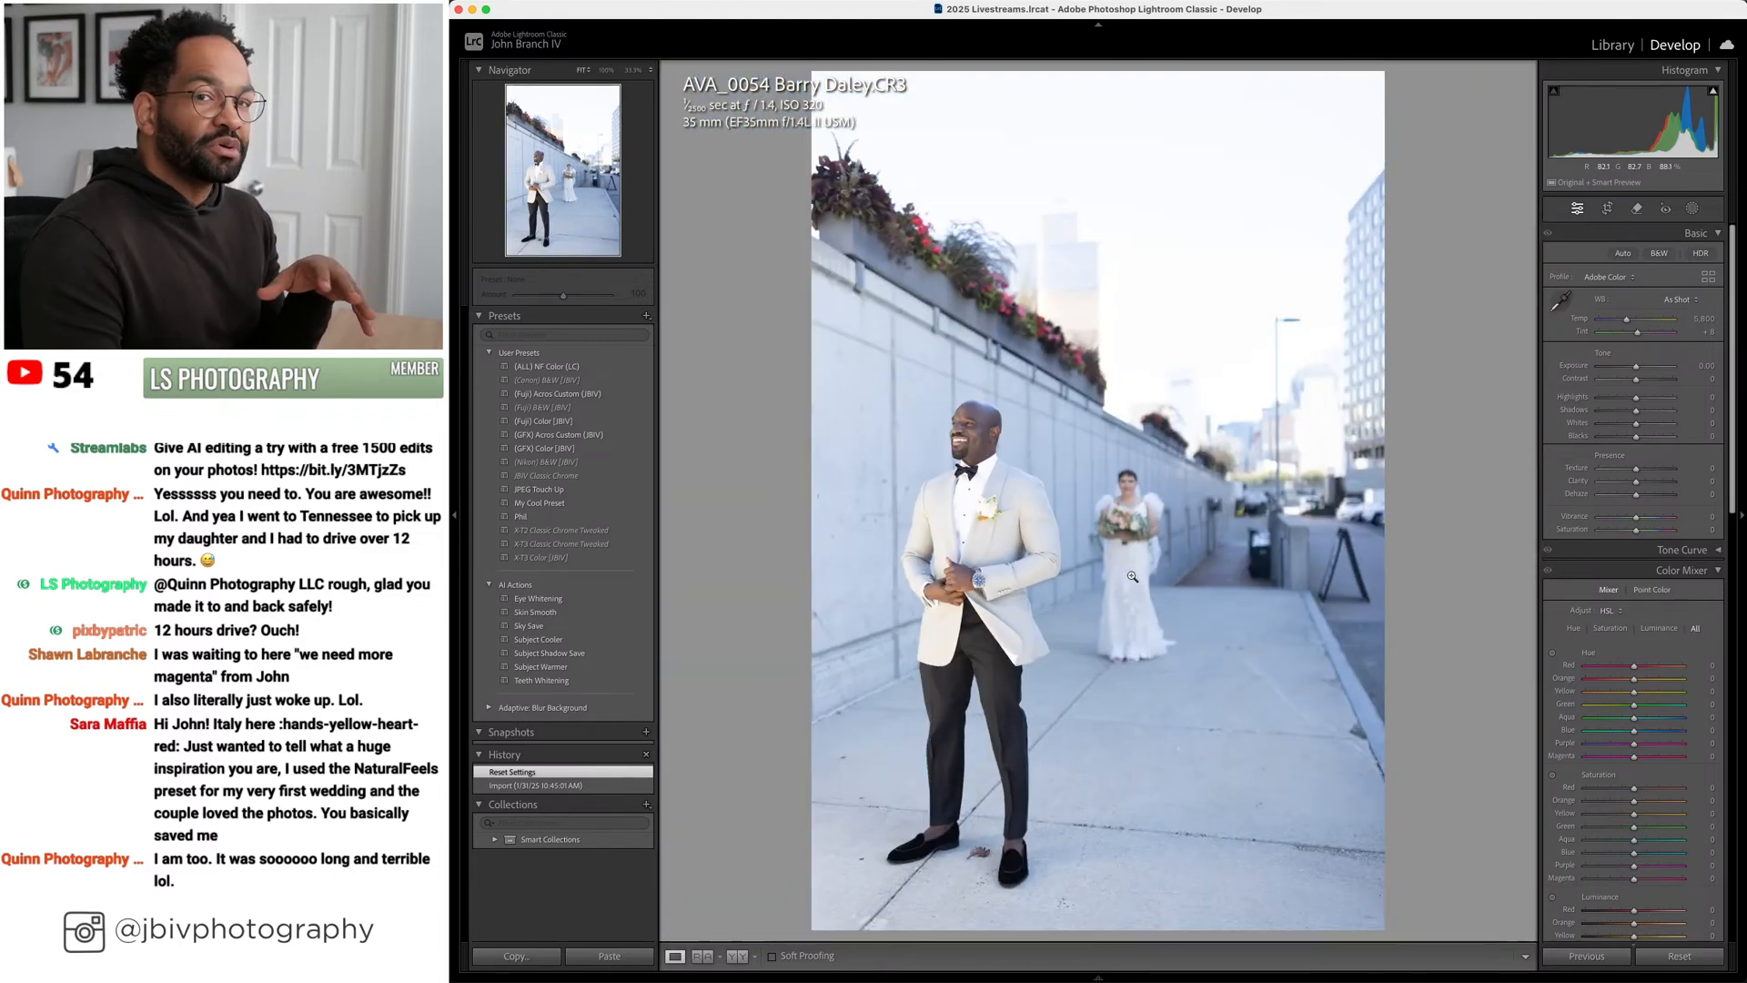
Examine the groom's face at 100% and return to the full photo
{"action": "left_click", "coordinate": [958, 443]}
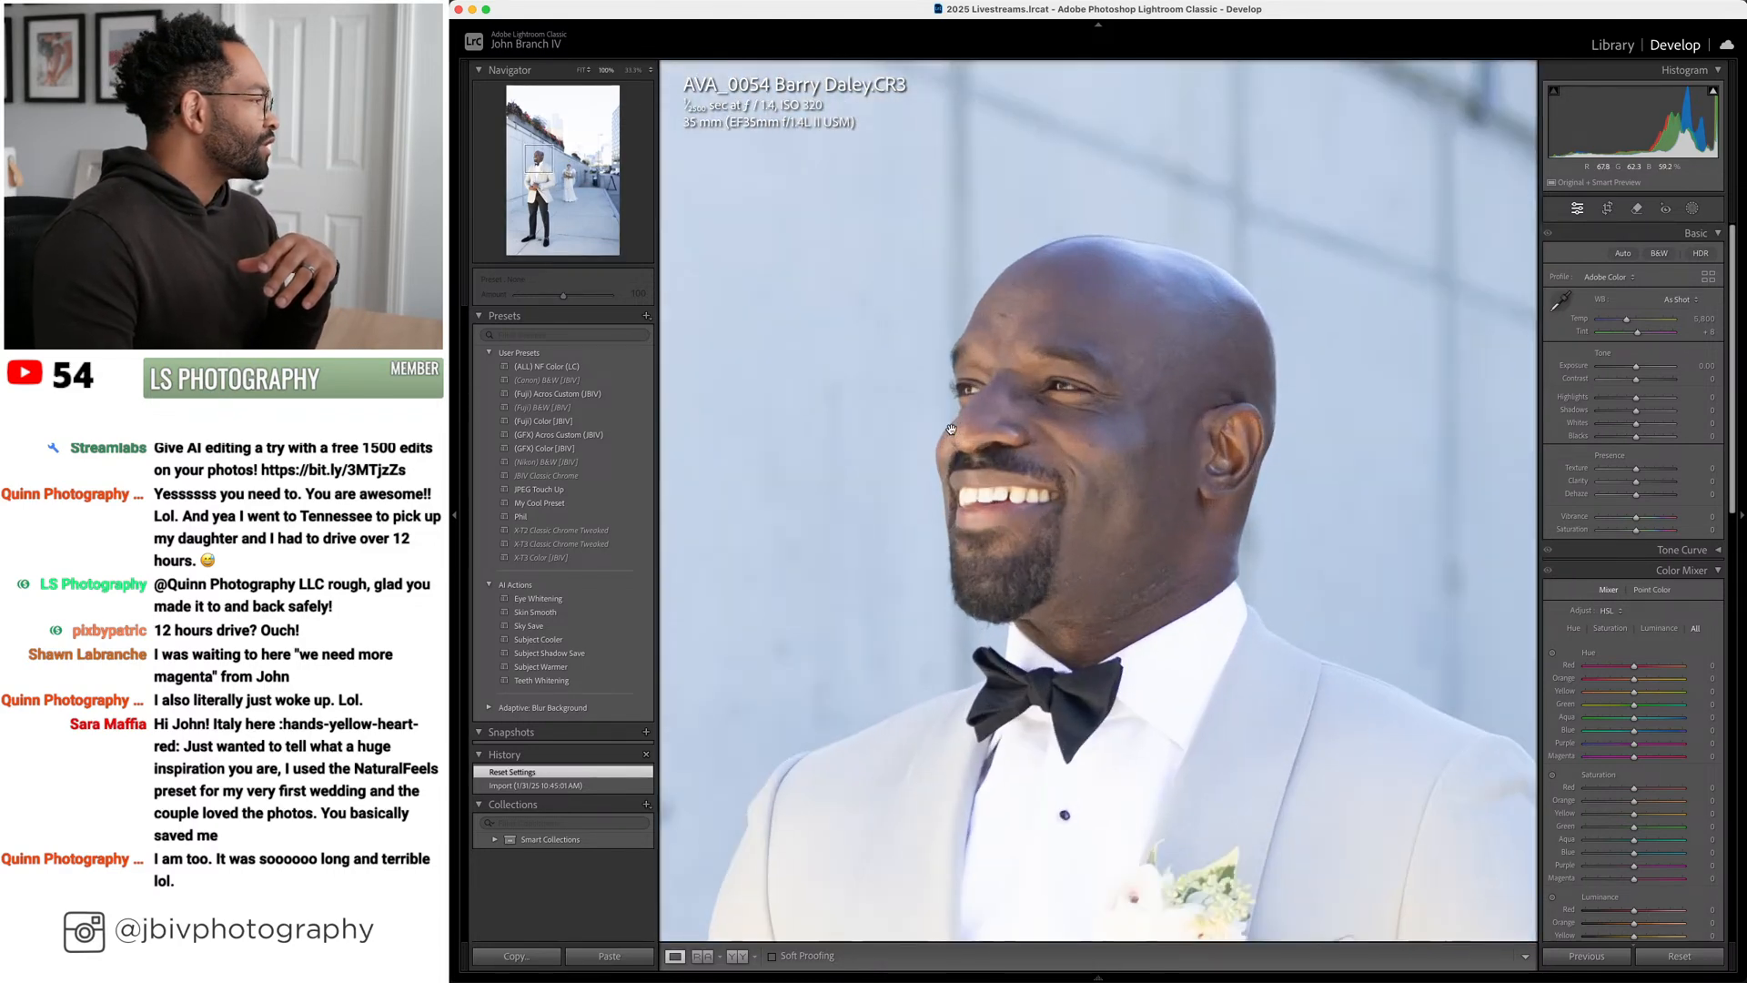
{"action": "left_click_drag", "start_coordinate": [960, 483], "coordinate": [1162, 458]}
{"action": "left_click", "coordinate": [1163, 461]}
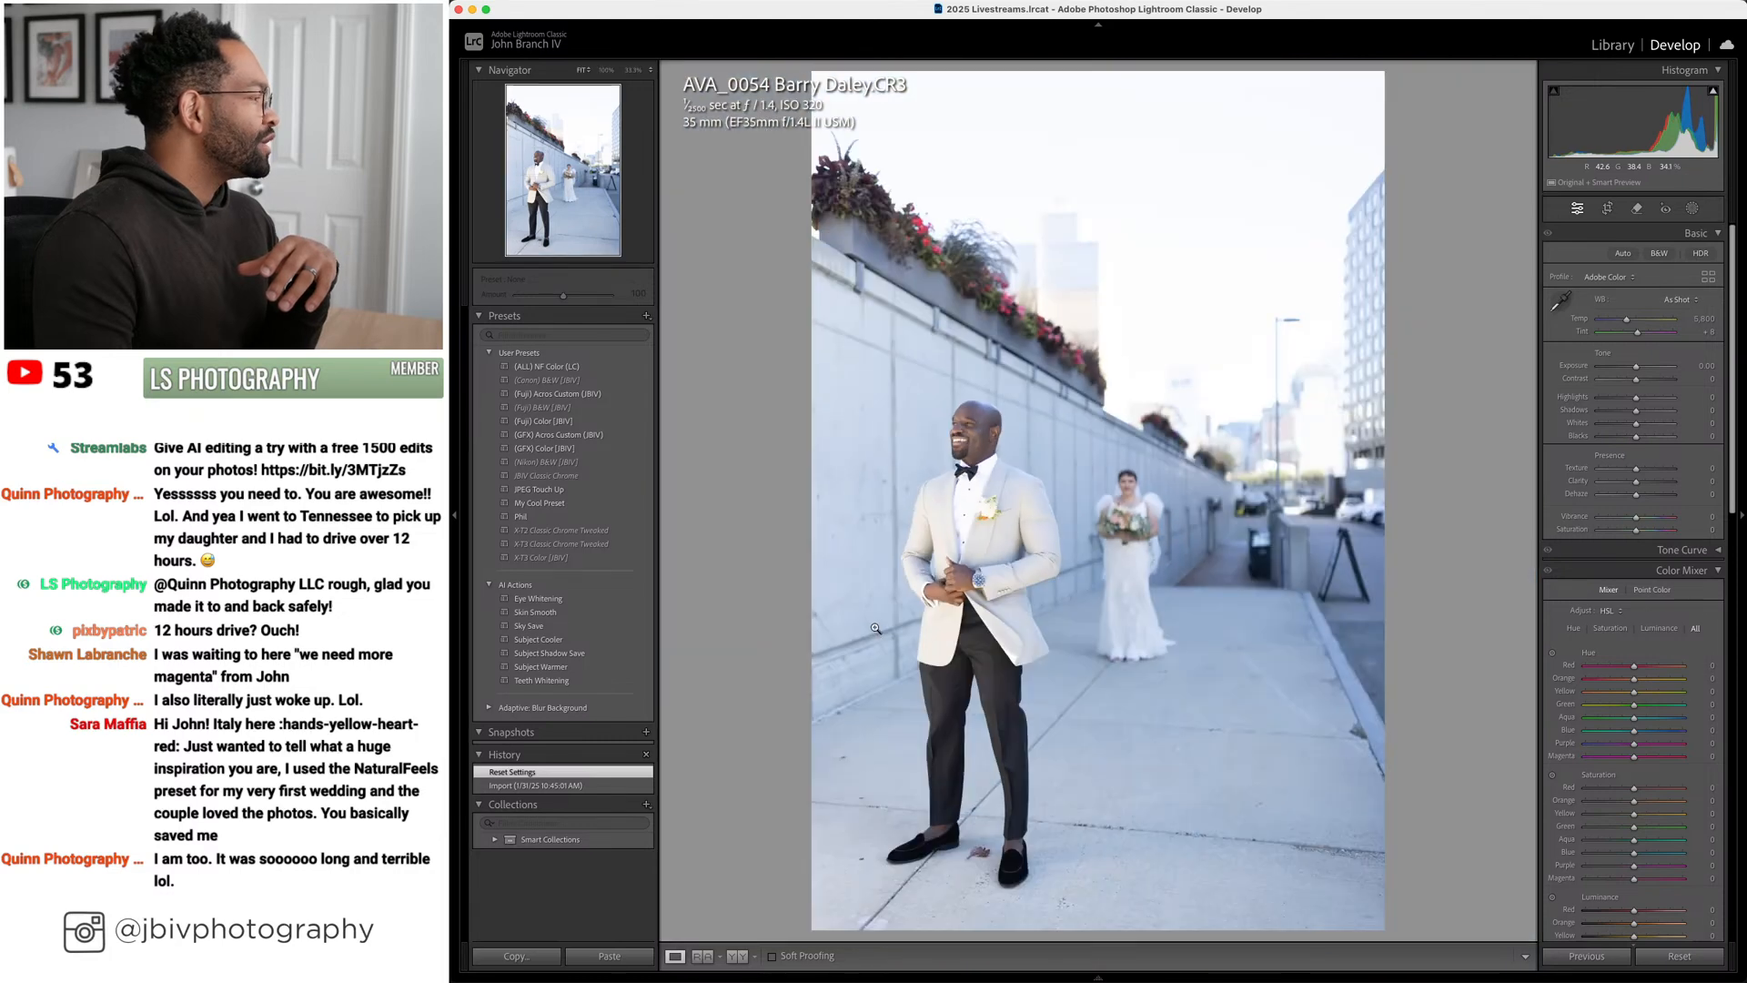
Switch back and forth between the groom photo and the edited lawn photo to compare them
{"action": "key", "text": "Right"}
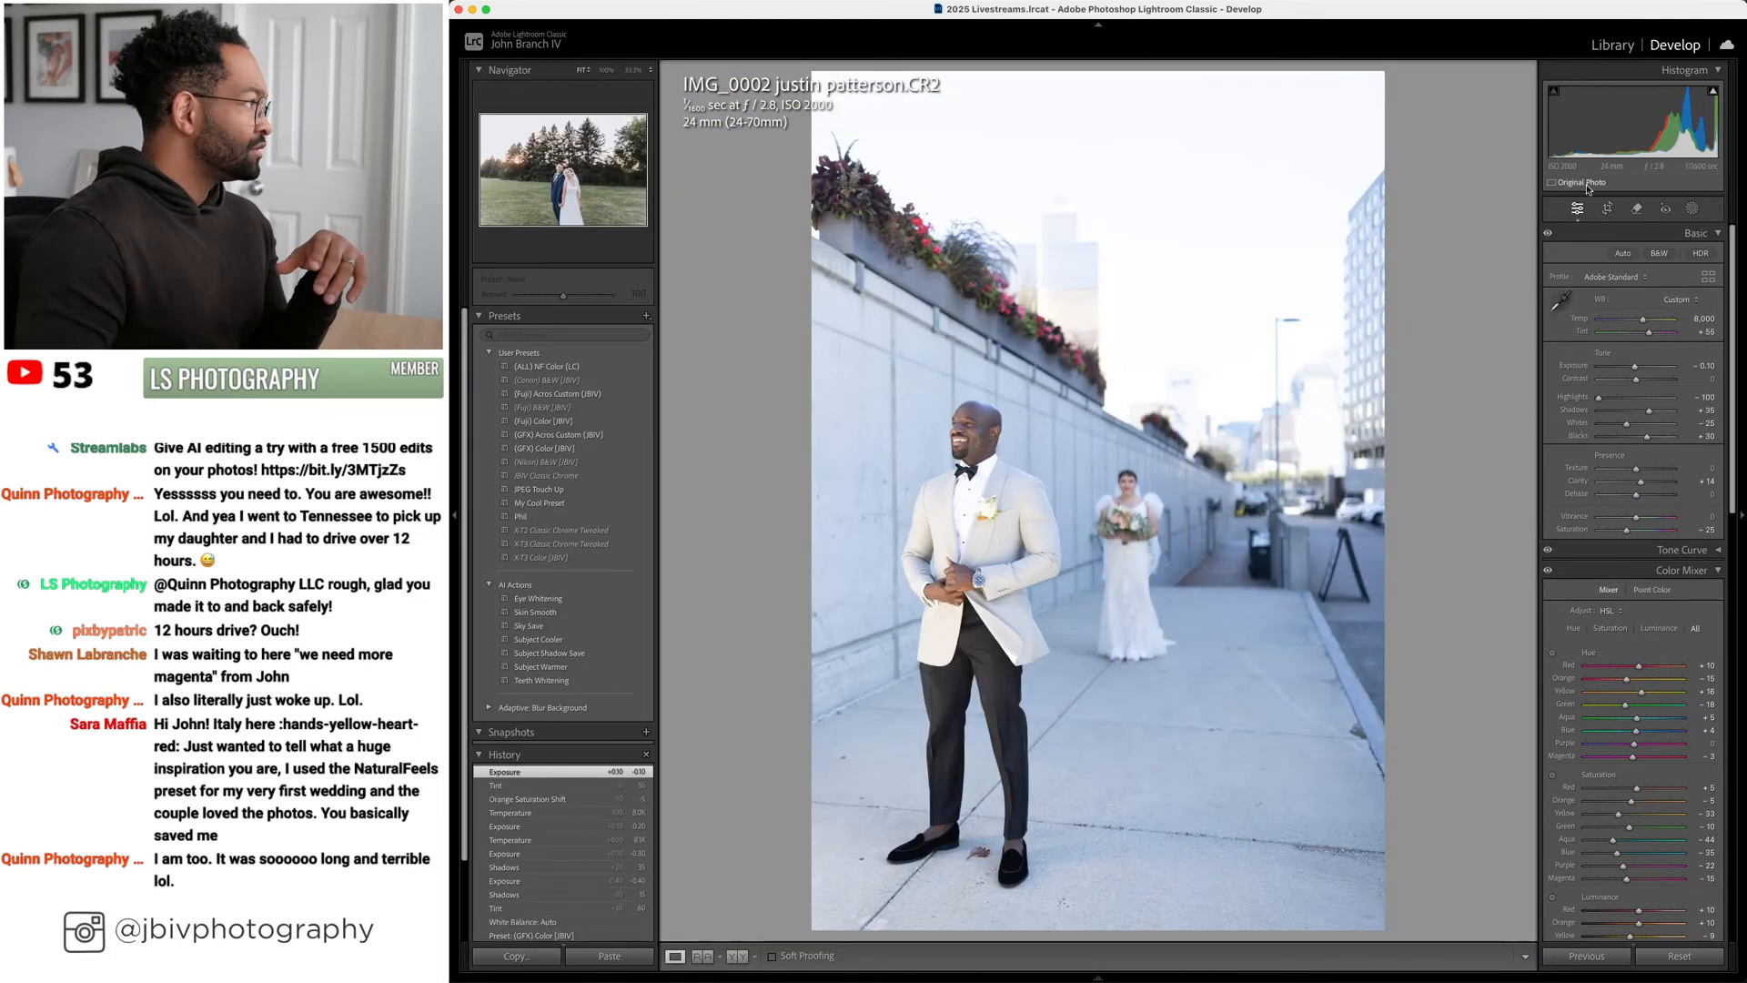
{"action": "key", "text": "Left"}
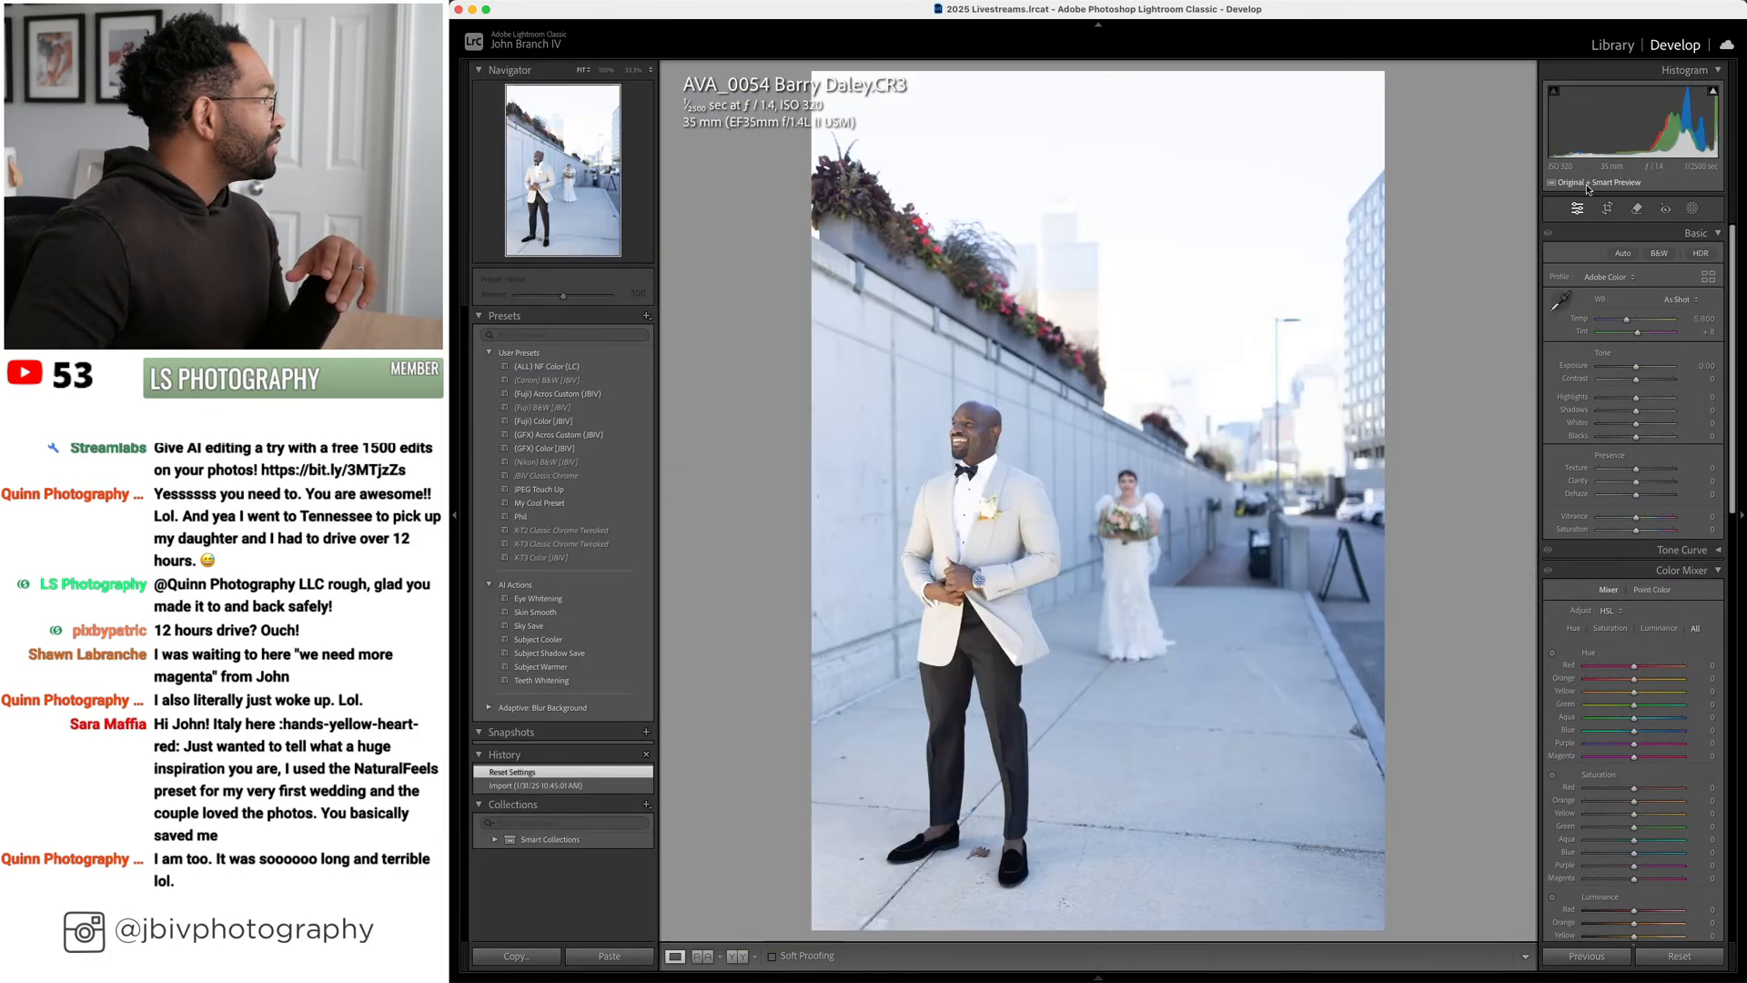
{"action": "key", "text": "Right"}
{"action": "key", "text": "Left"}
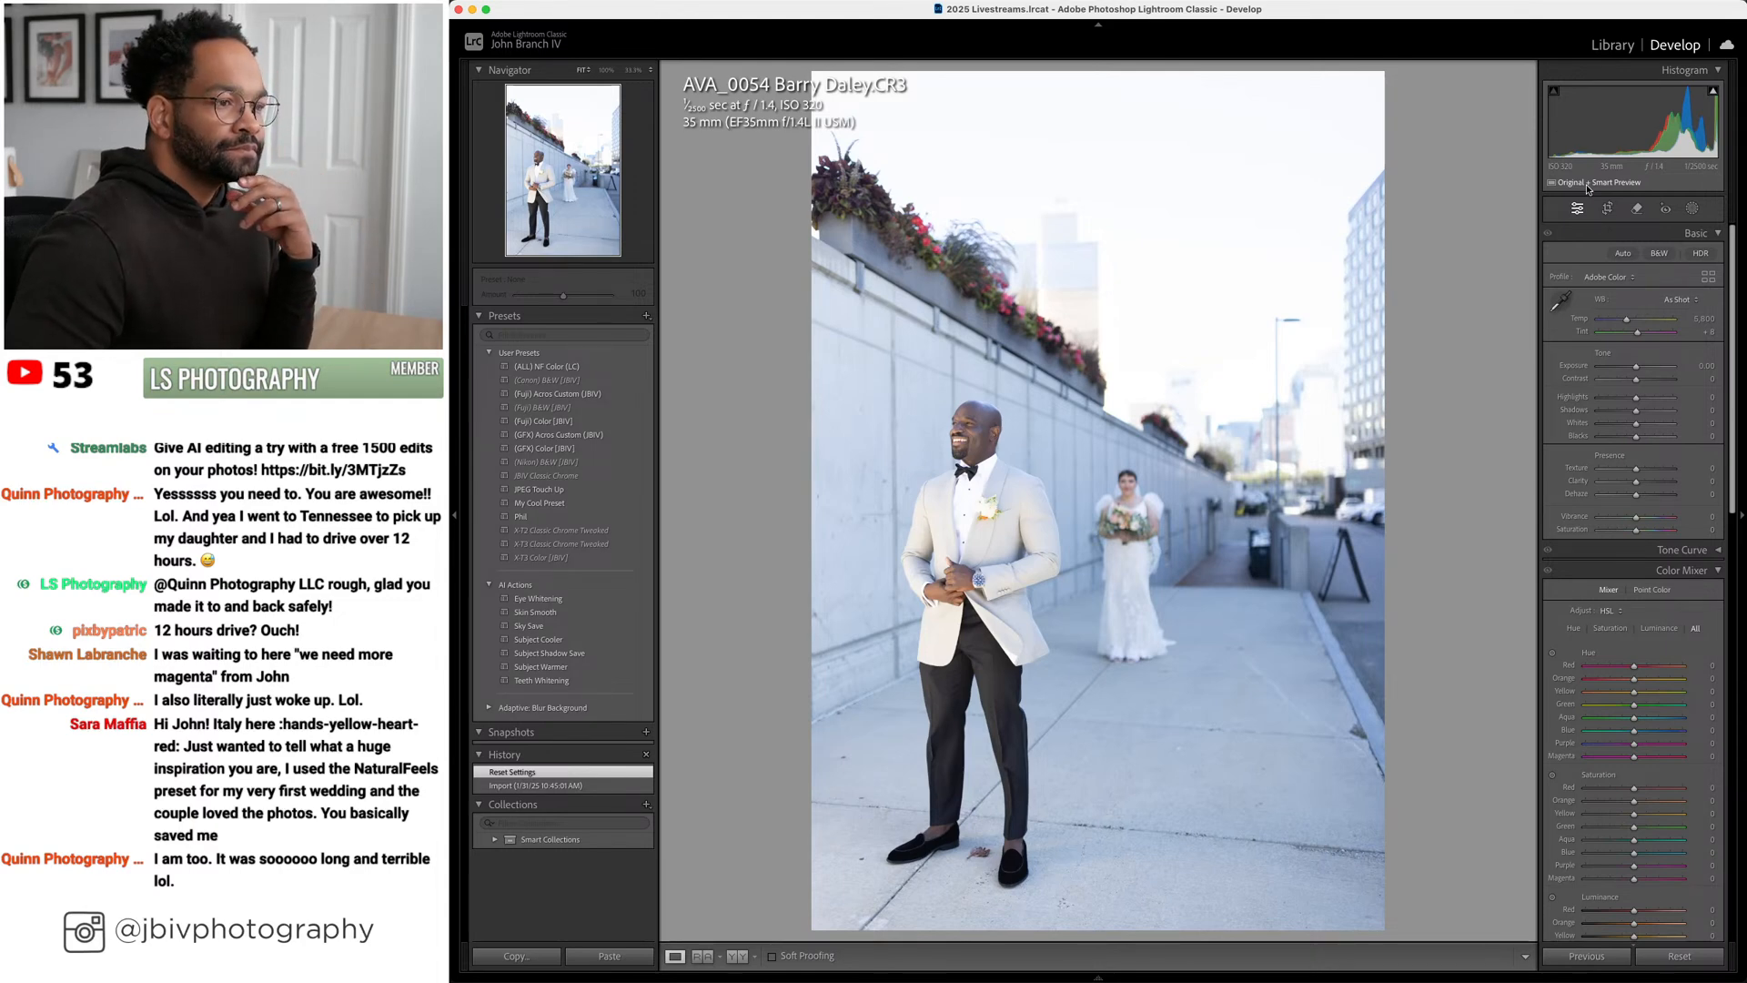
{"action": "key", "text": "Right"}
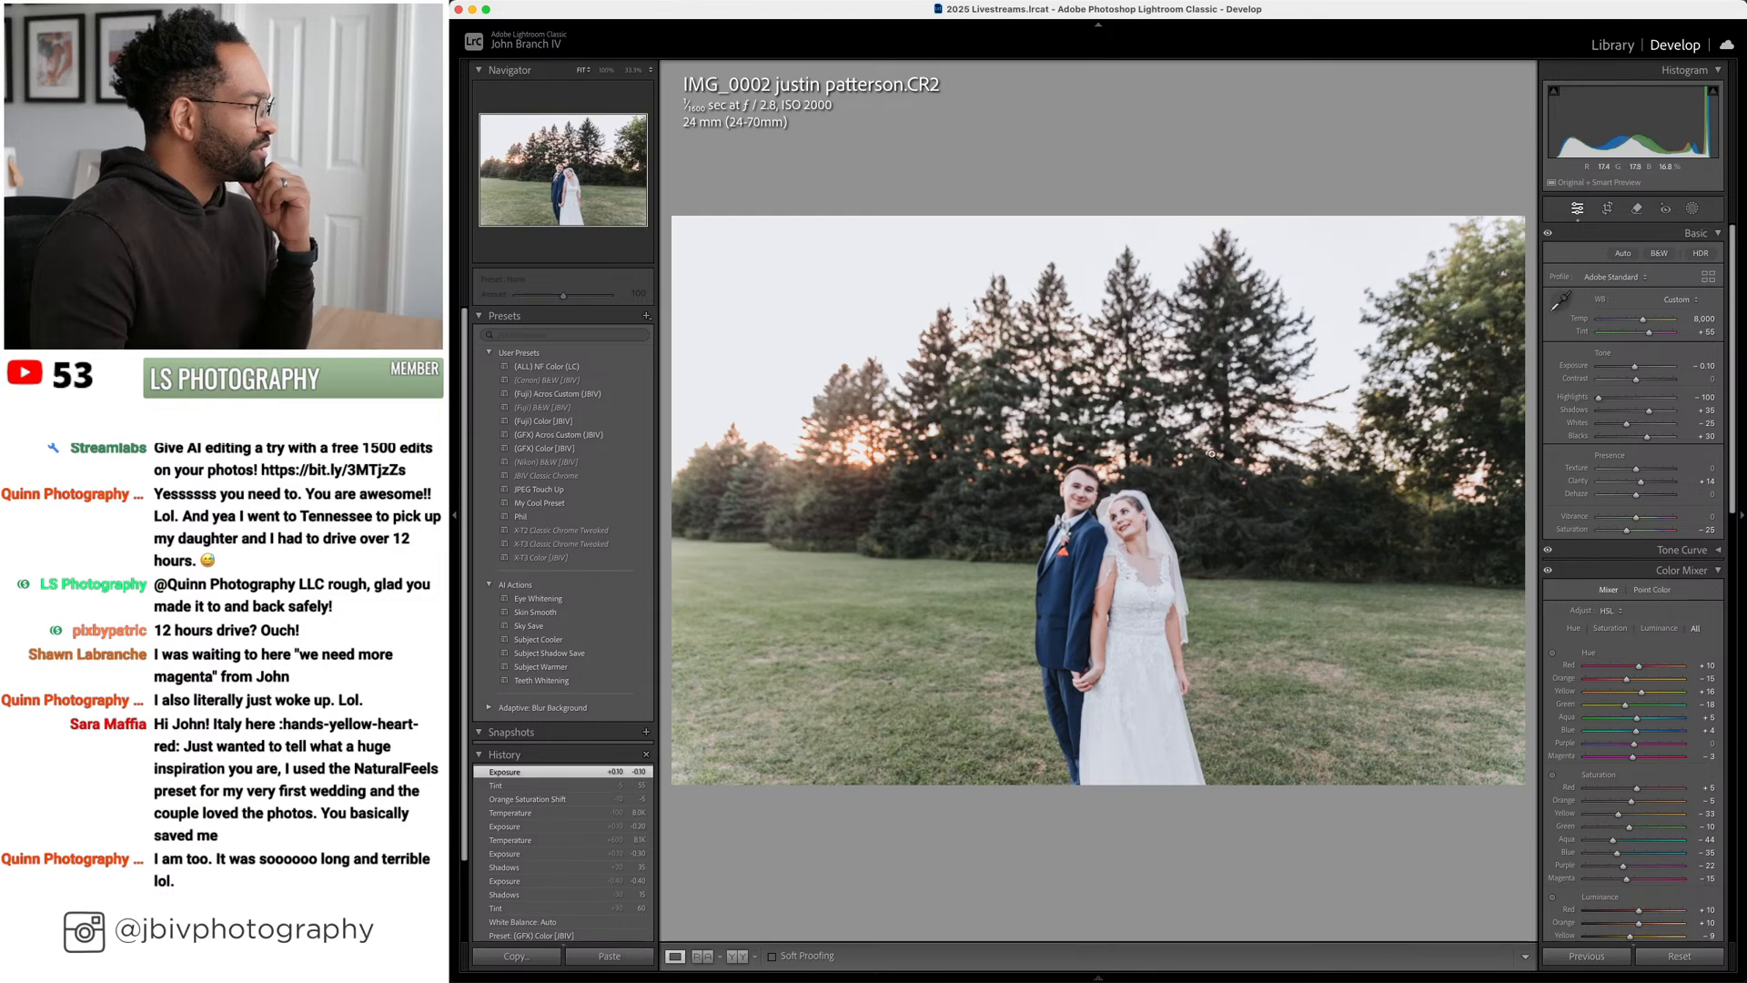
{"action": "key", "text": "Left"}
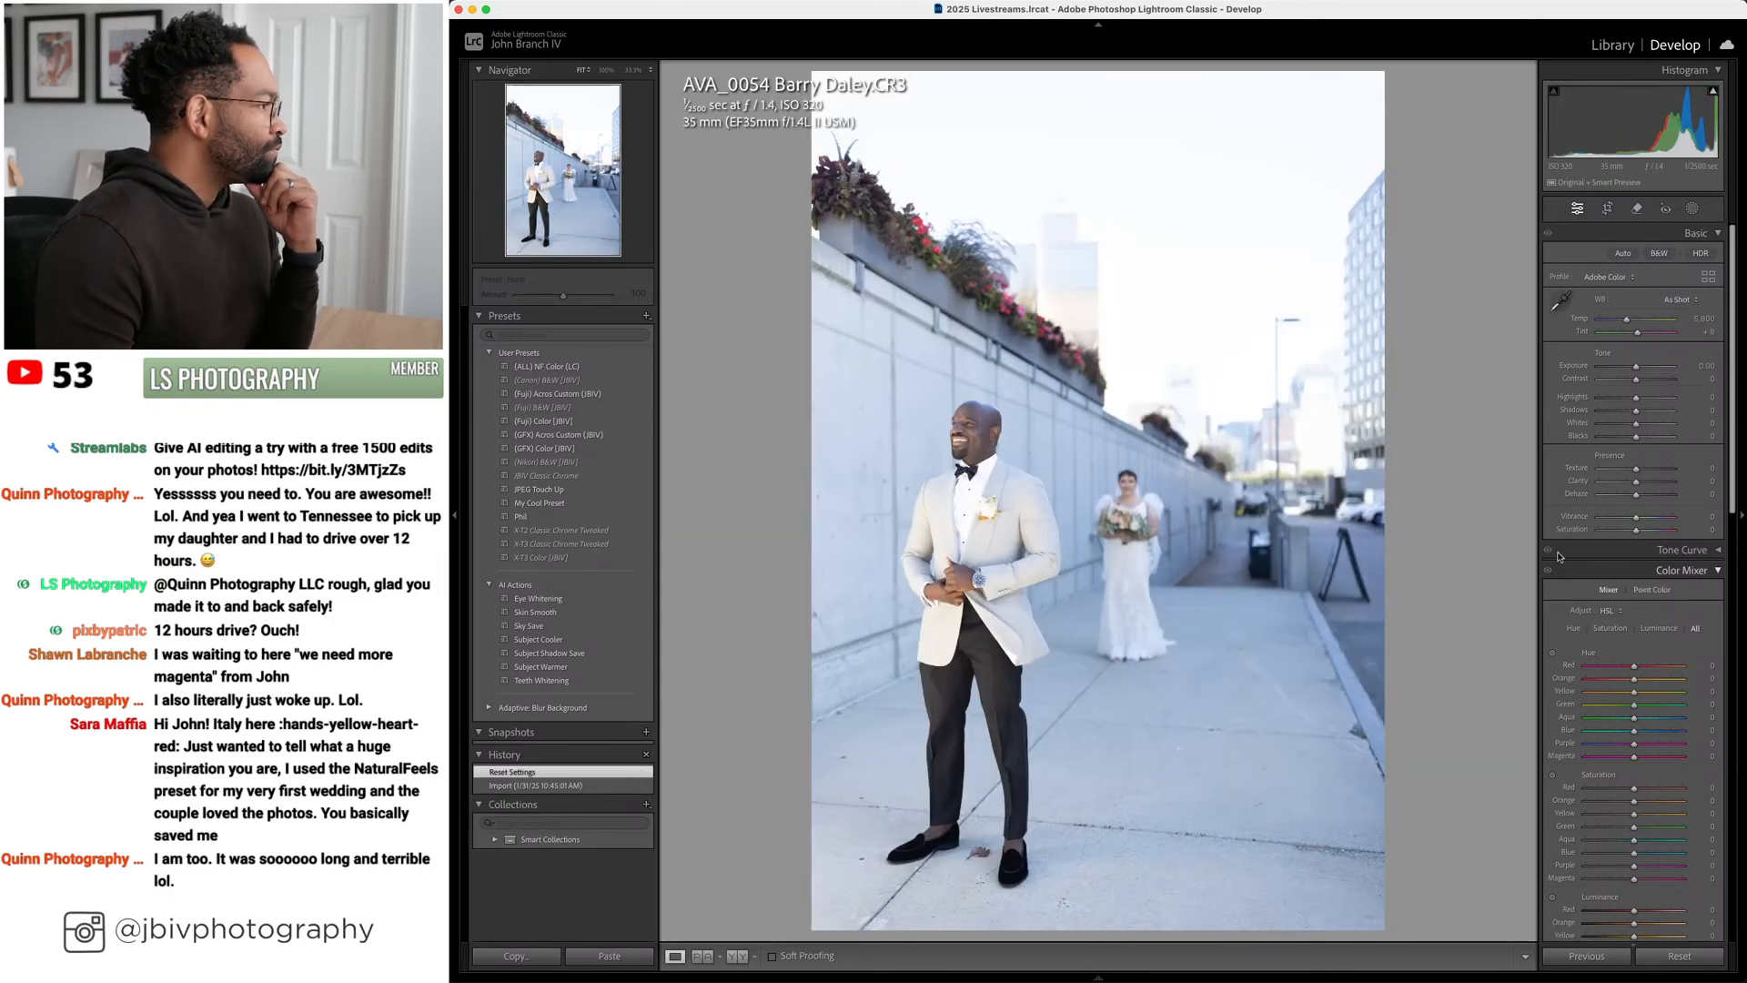
Level the groom photo with Upright and remove the A-frame sign by the curb with generative AI, choosing variation 2
{"action": "scroll", "coordinate": [1560, 557], "scroll_direction": "down", "scroll_amount": 10}
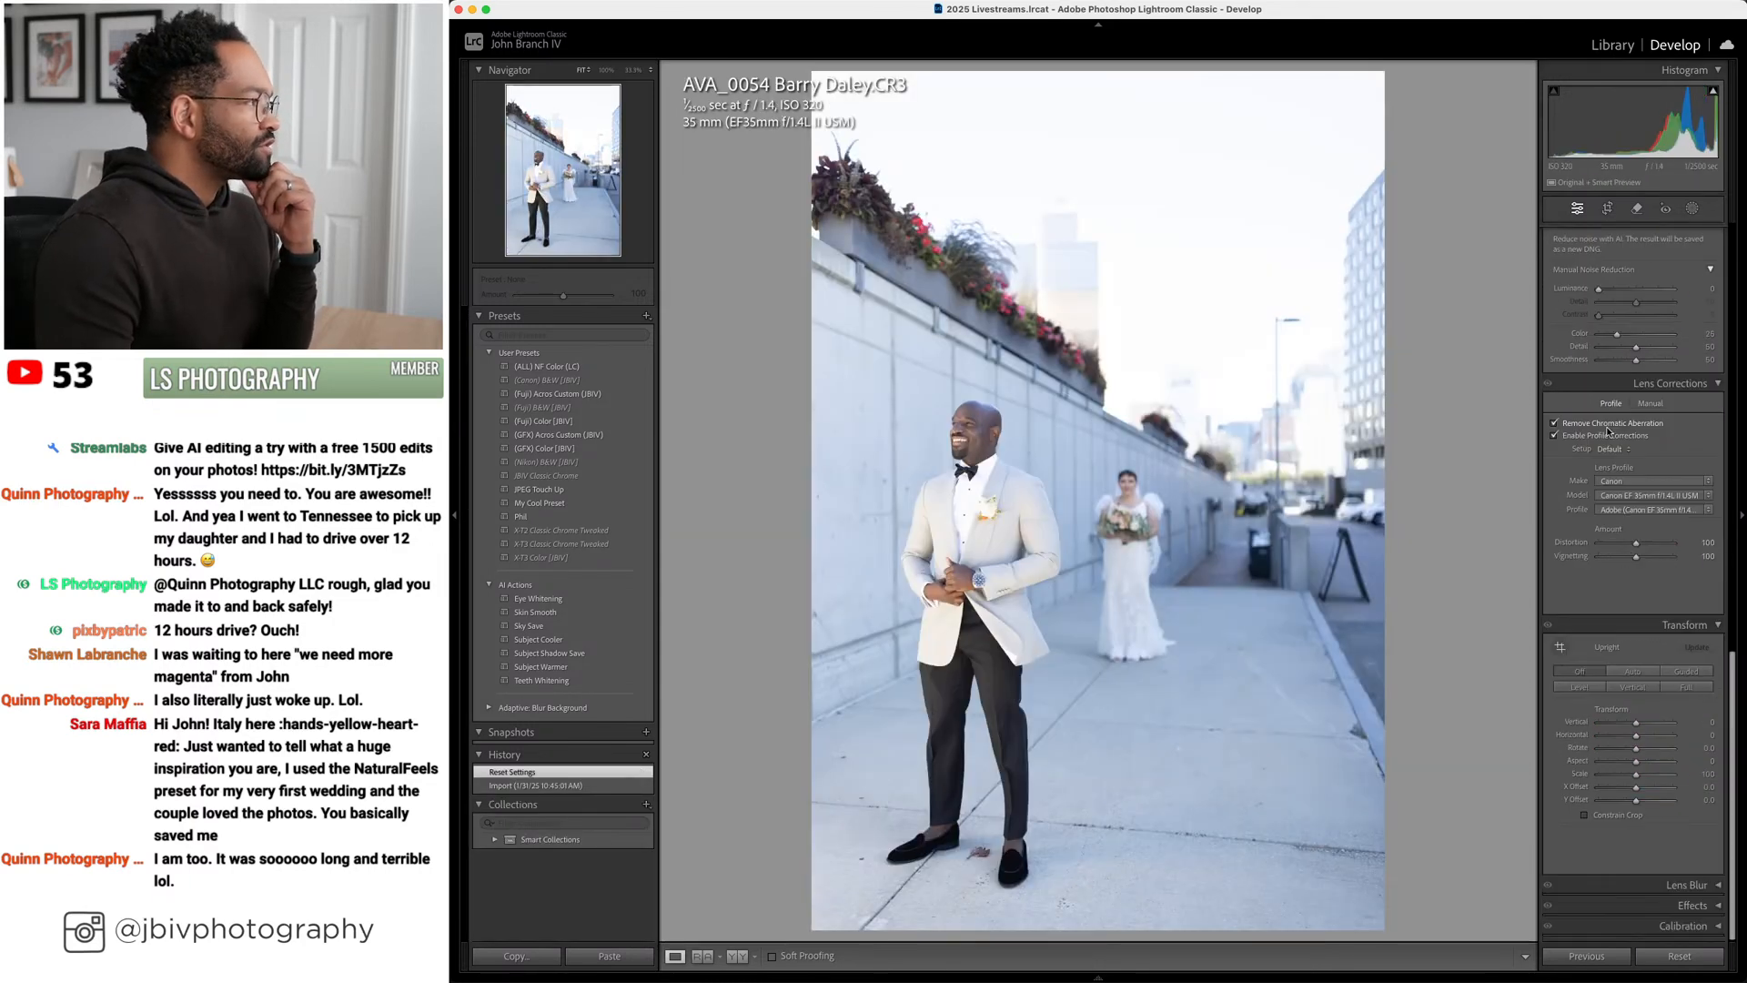
{"action": "left_click", "coordinate": [1580, 688]}
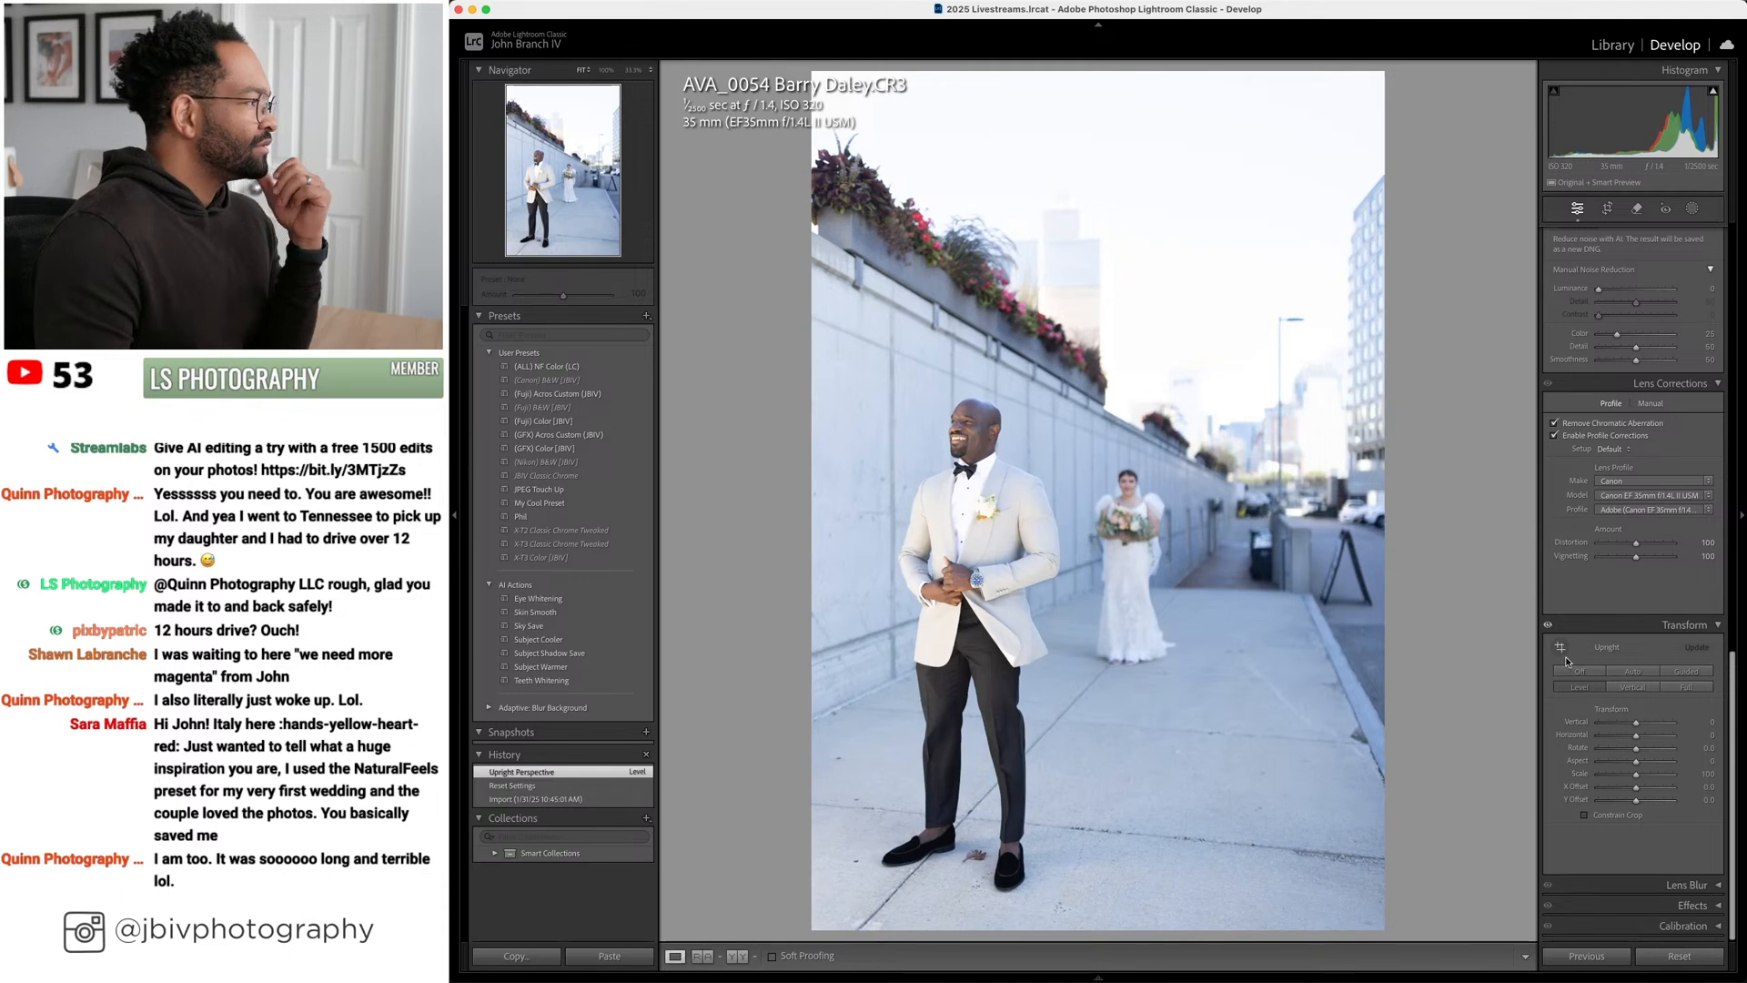
{"action": "left_click", "coordinate": [1632, 210]}
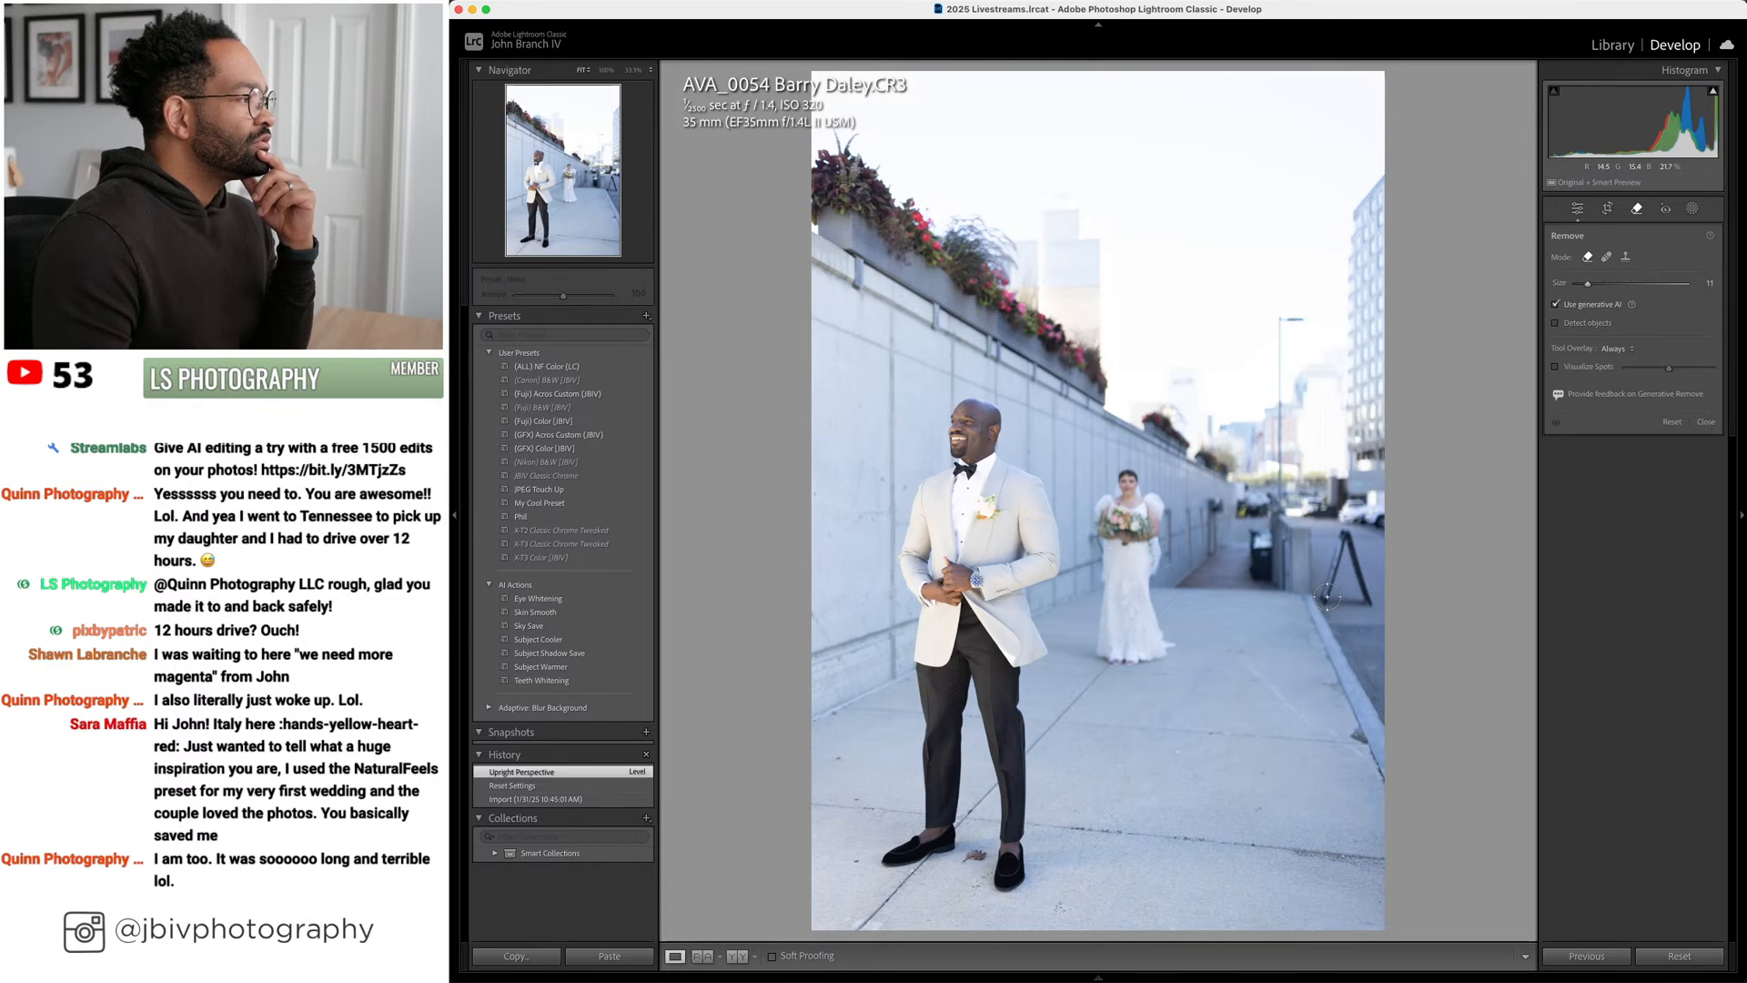
{"action": "mouse_move", "coordinate": [1327, 597]}
{"action": "left_mouse_down"}
{"action": "mouse_move", "coordinate": [1340, 538]}
{"action": "mouse_move", "coordinate": [1370, 610]}
{"action": "left_mouse_up"}
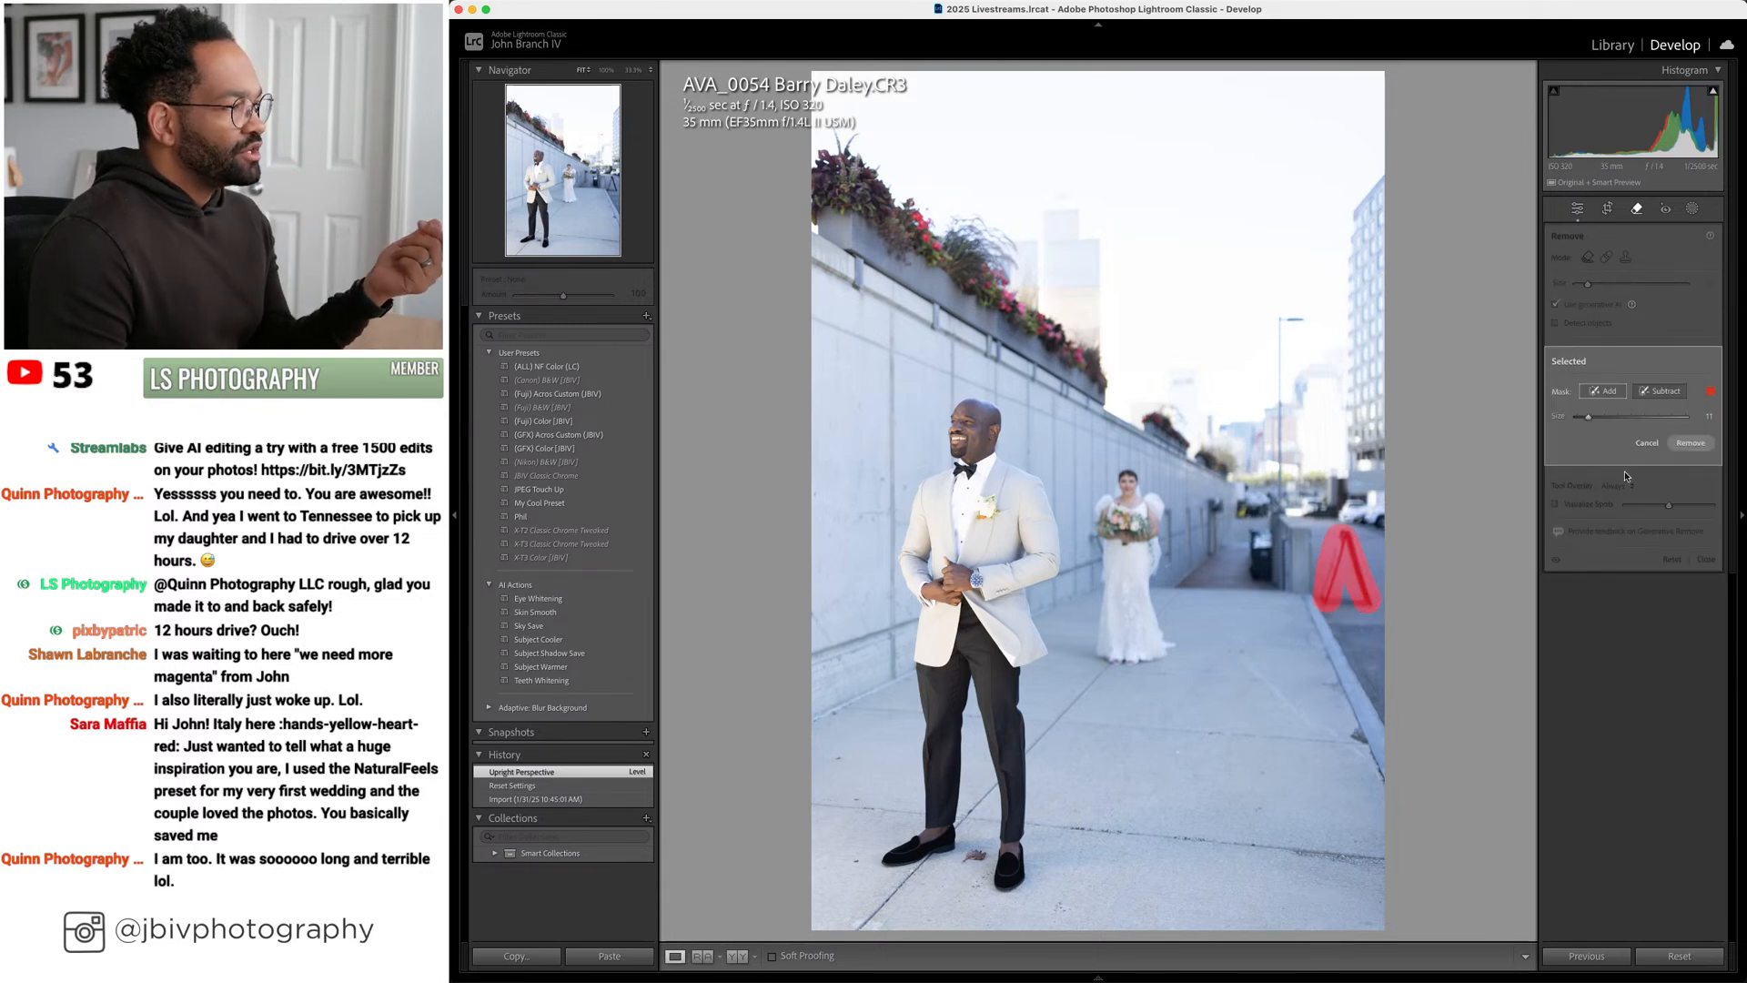
{"action": "left_click", "coordinate": [1690, 443]}
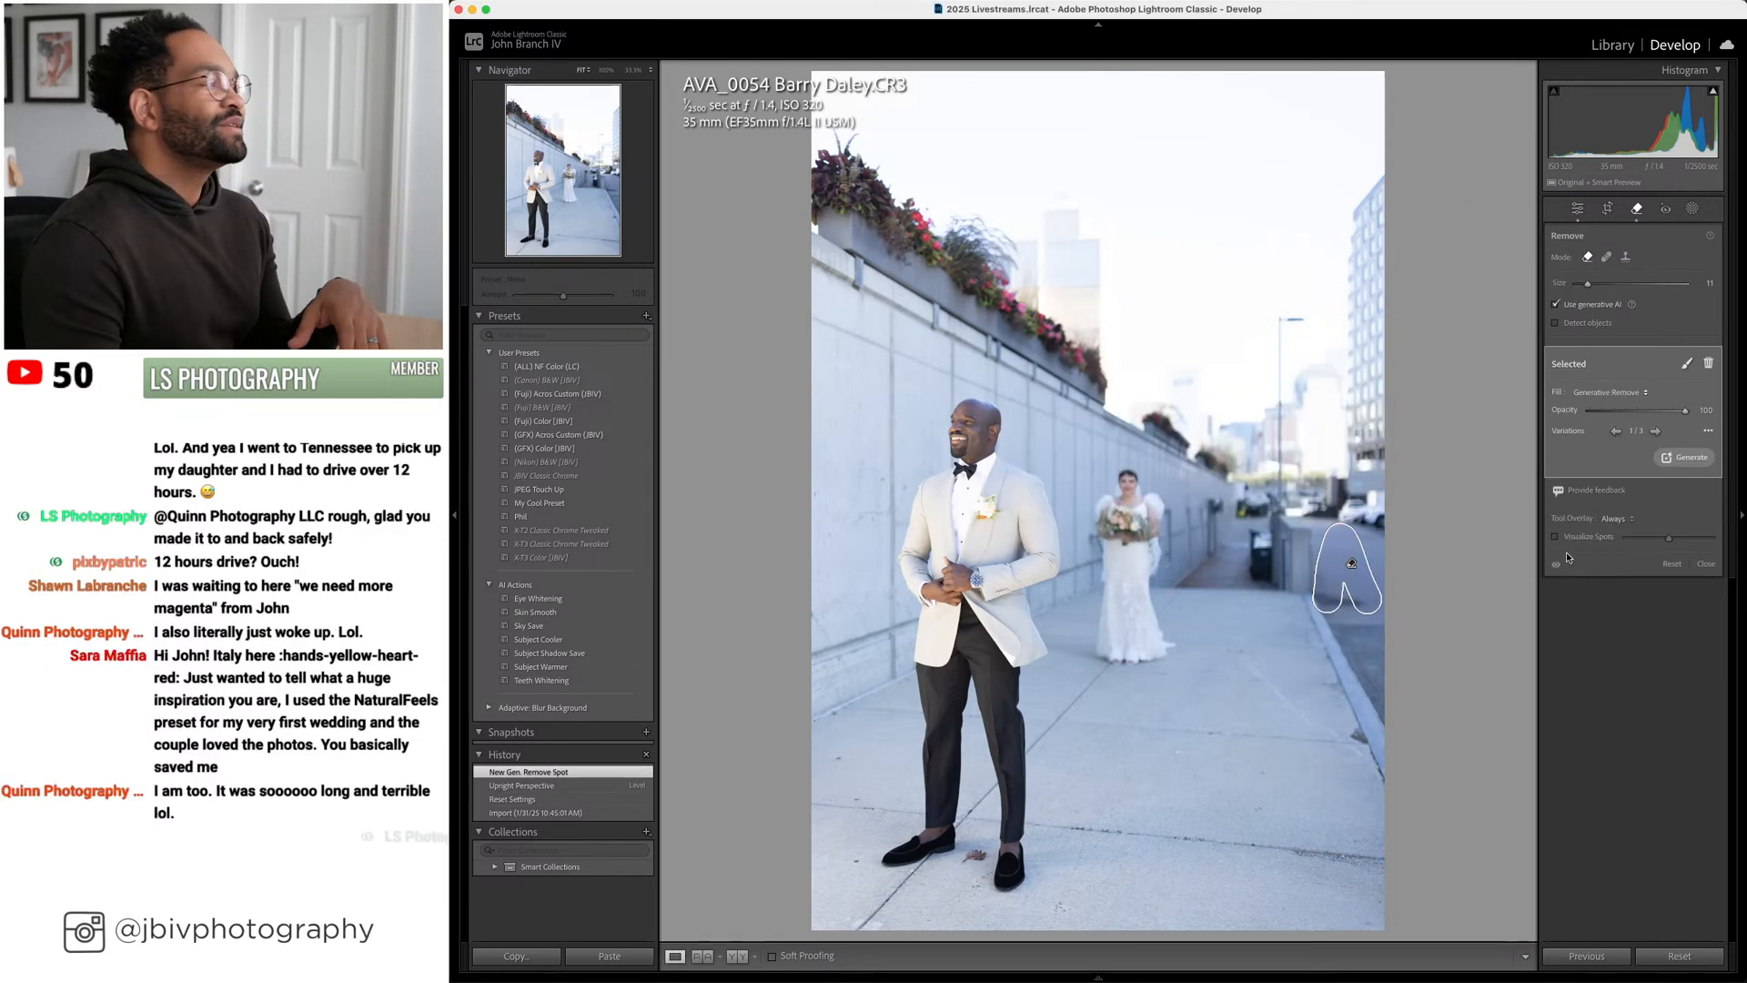
{"action": "left_click", "coordinate": [1658, 432]}
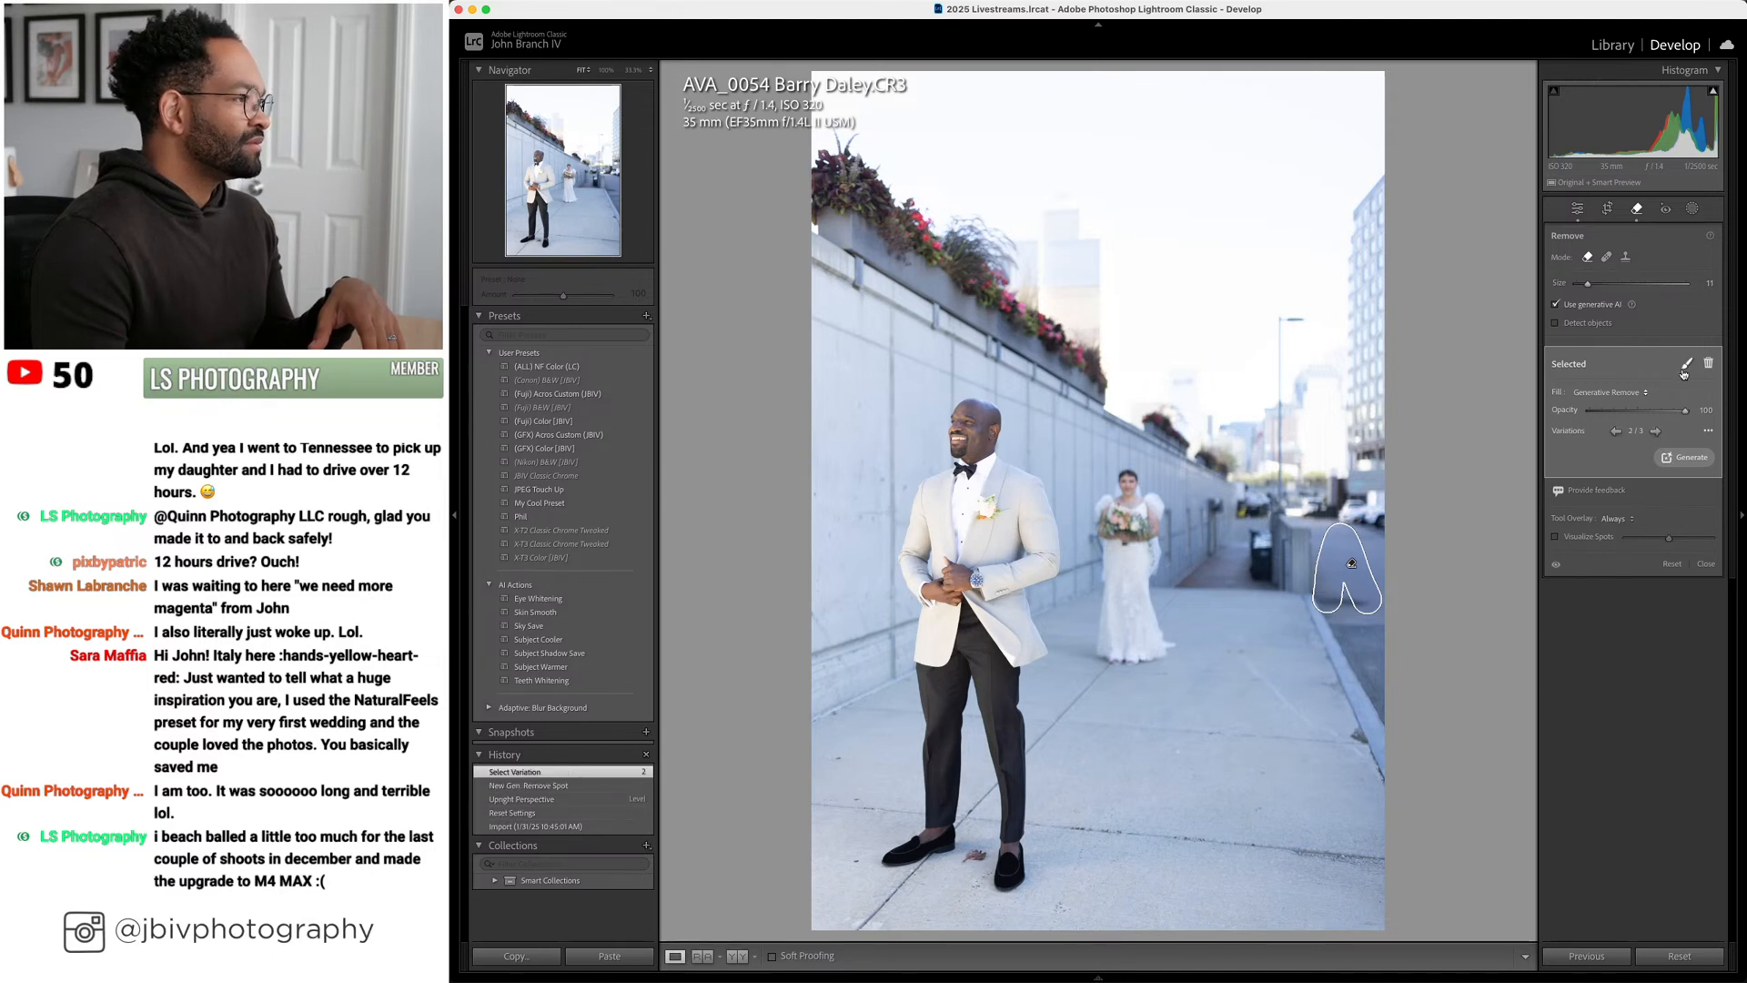
{"action": "left_click", "coordinate": [1638, 209]}
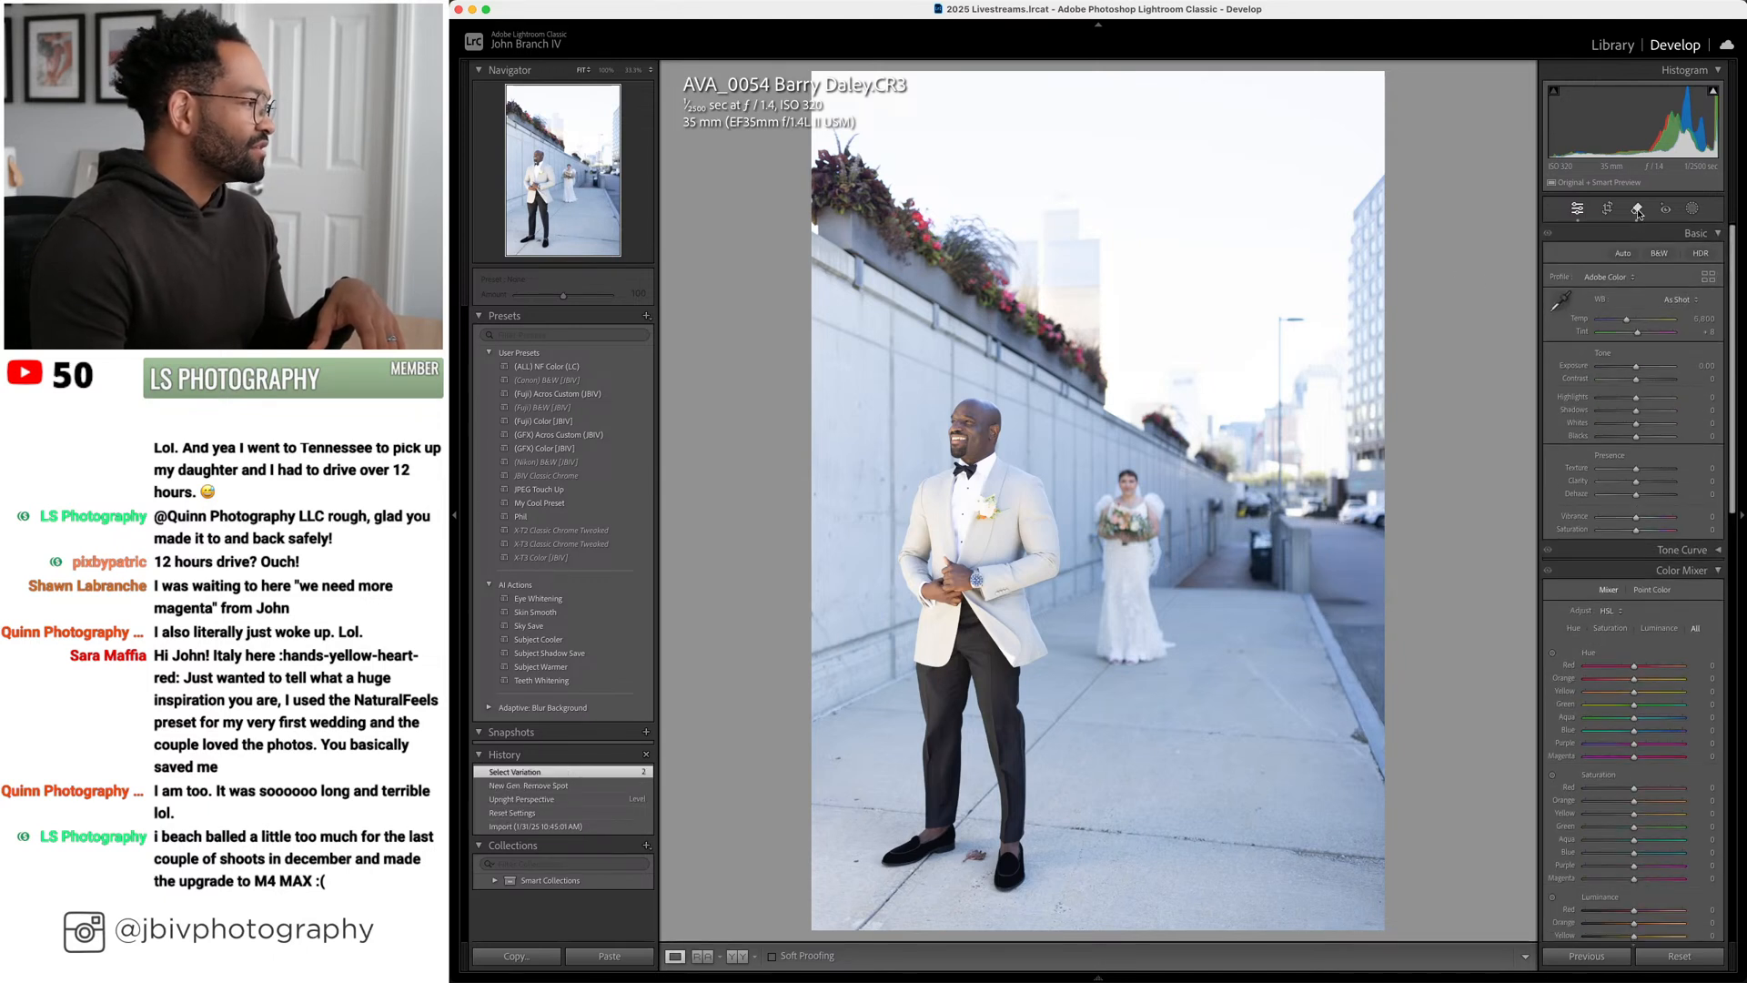
Clean up the curb area where the sign's feet stood with a second generative AI removal
{"action": "left_click", "coordinate": [1638, 209]}
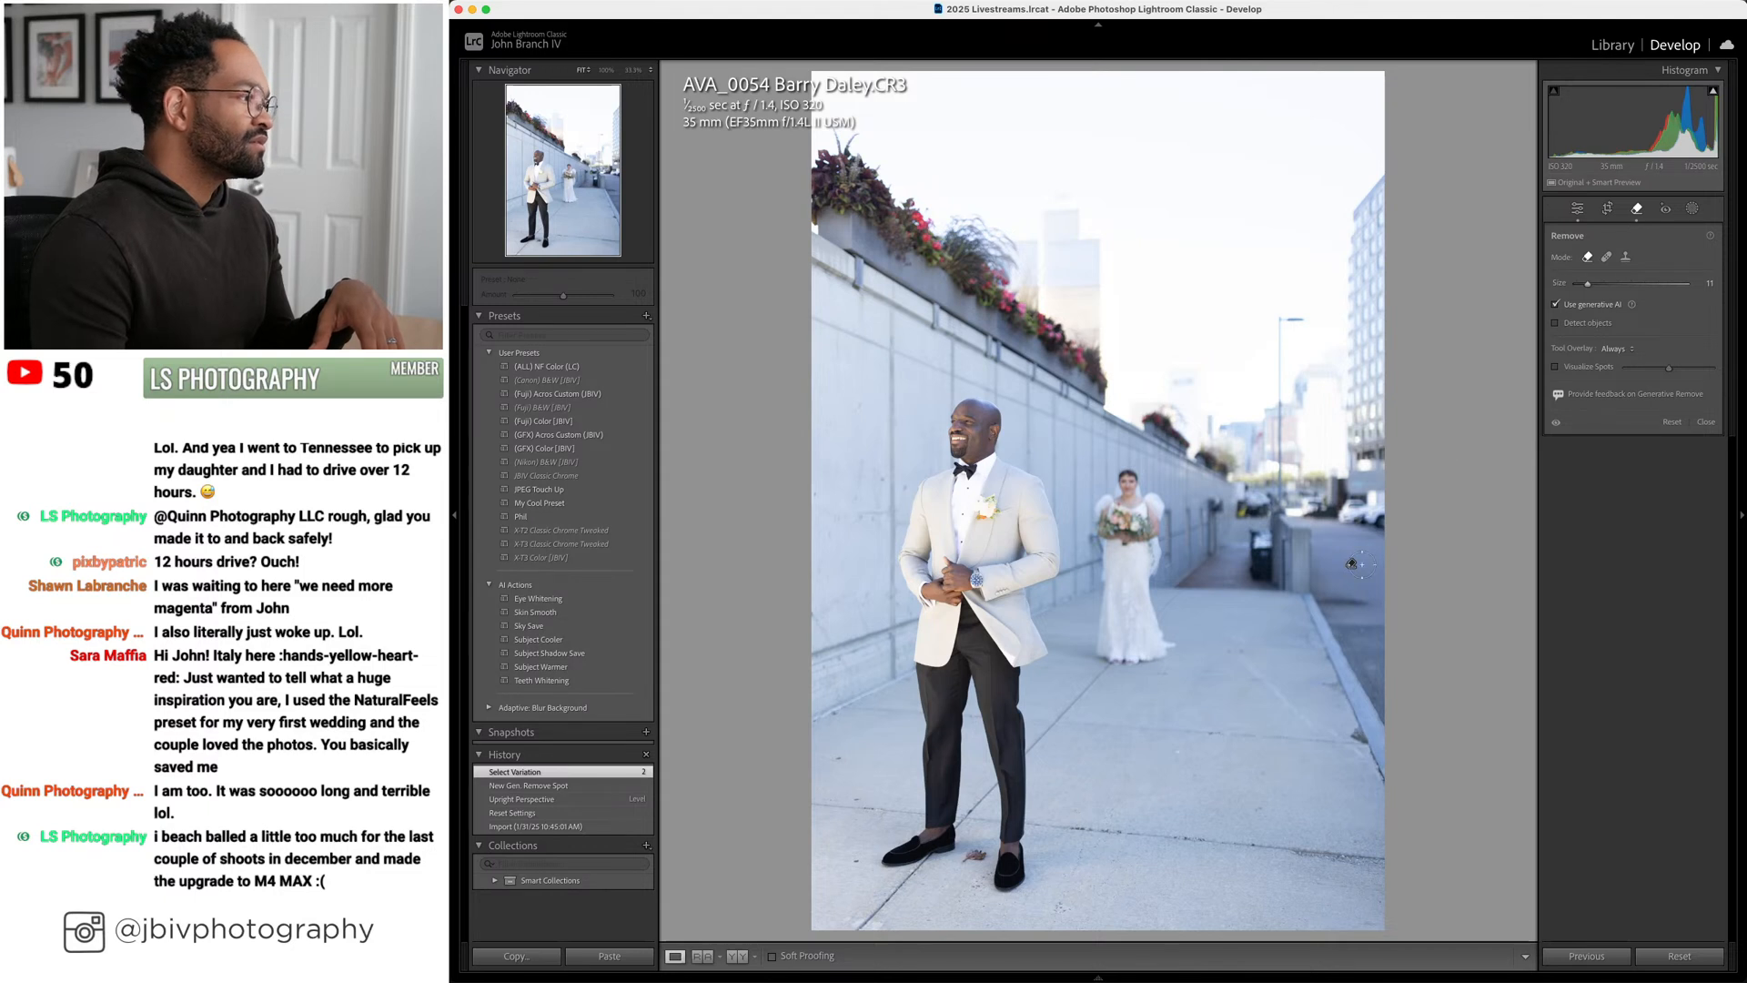
{"action": "left_click_drag", "start_coordinate": [1321, 604], "coordinate": [1351, 605]}
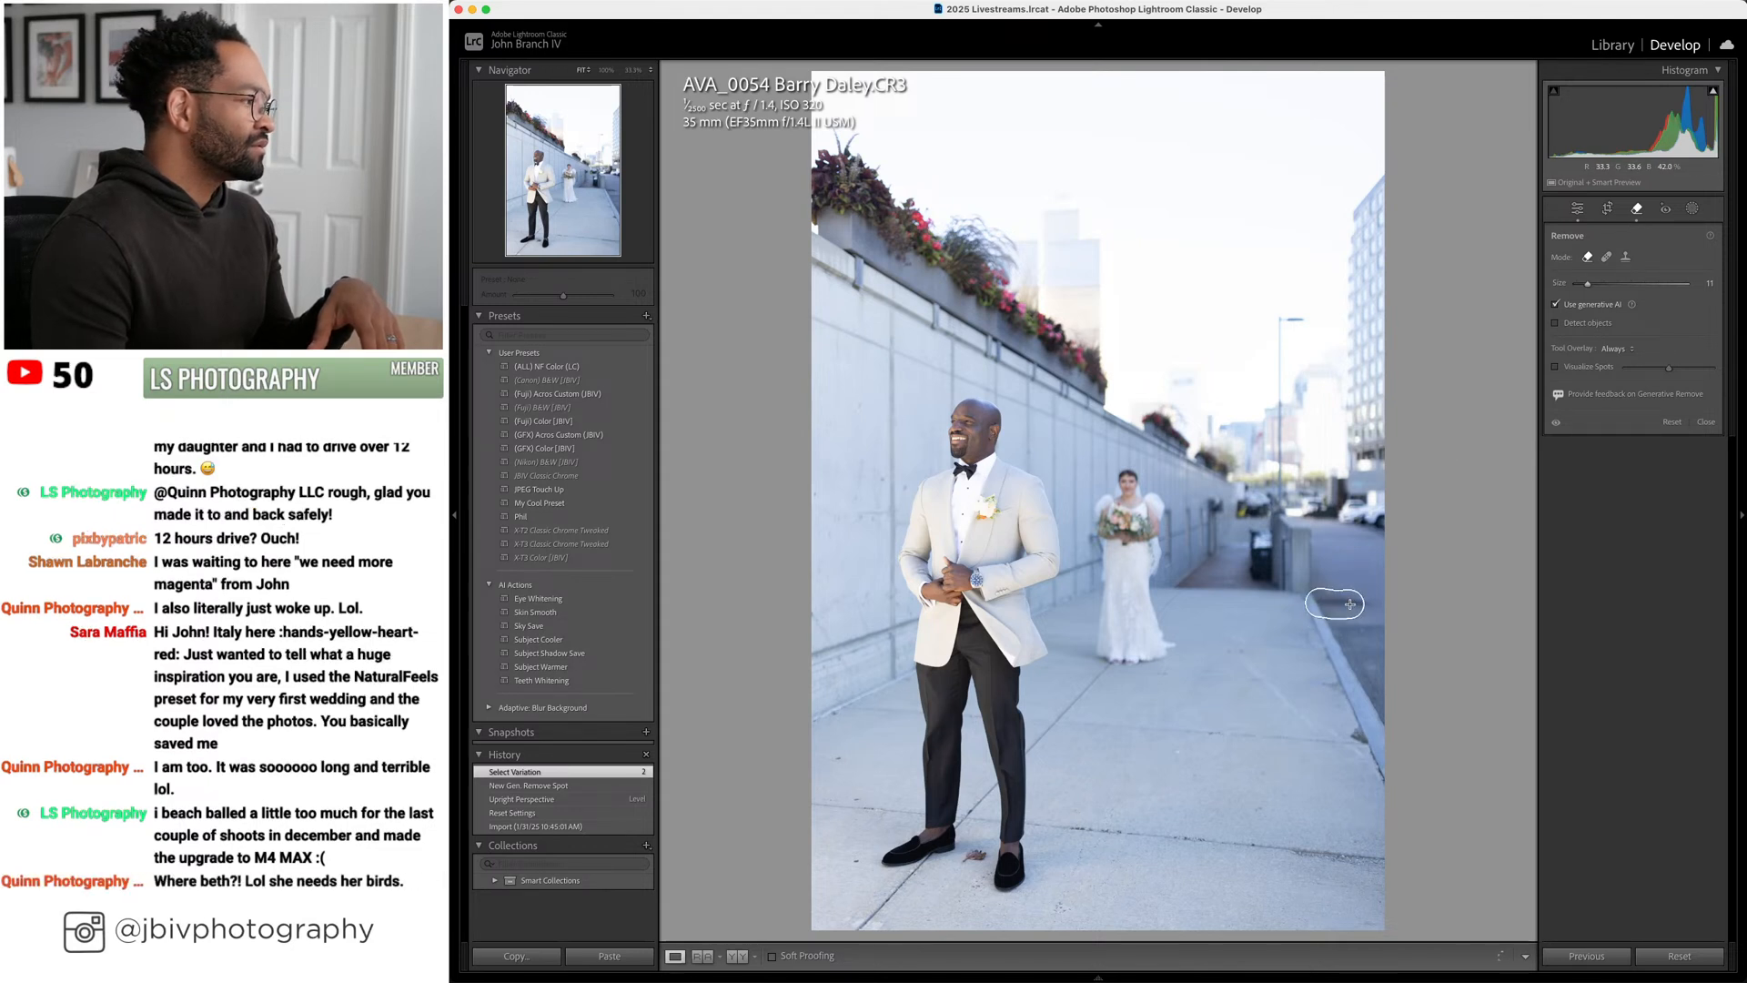
{"action": "left_click", "coordinate": [1681, 446]}
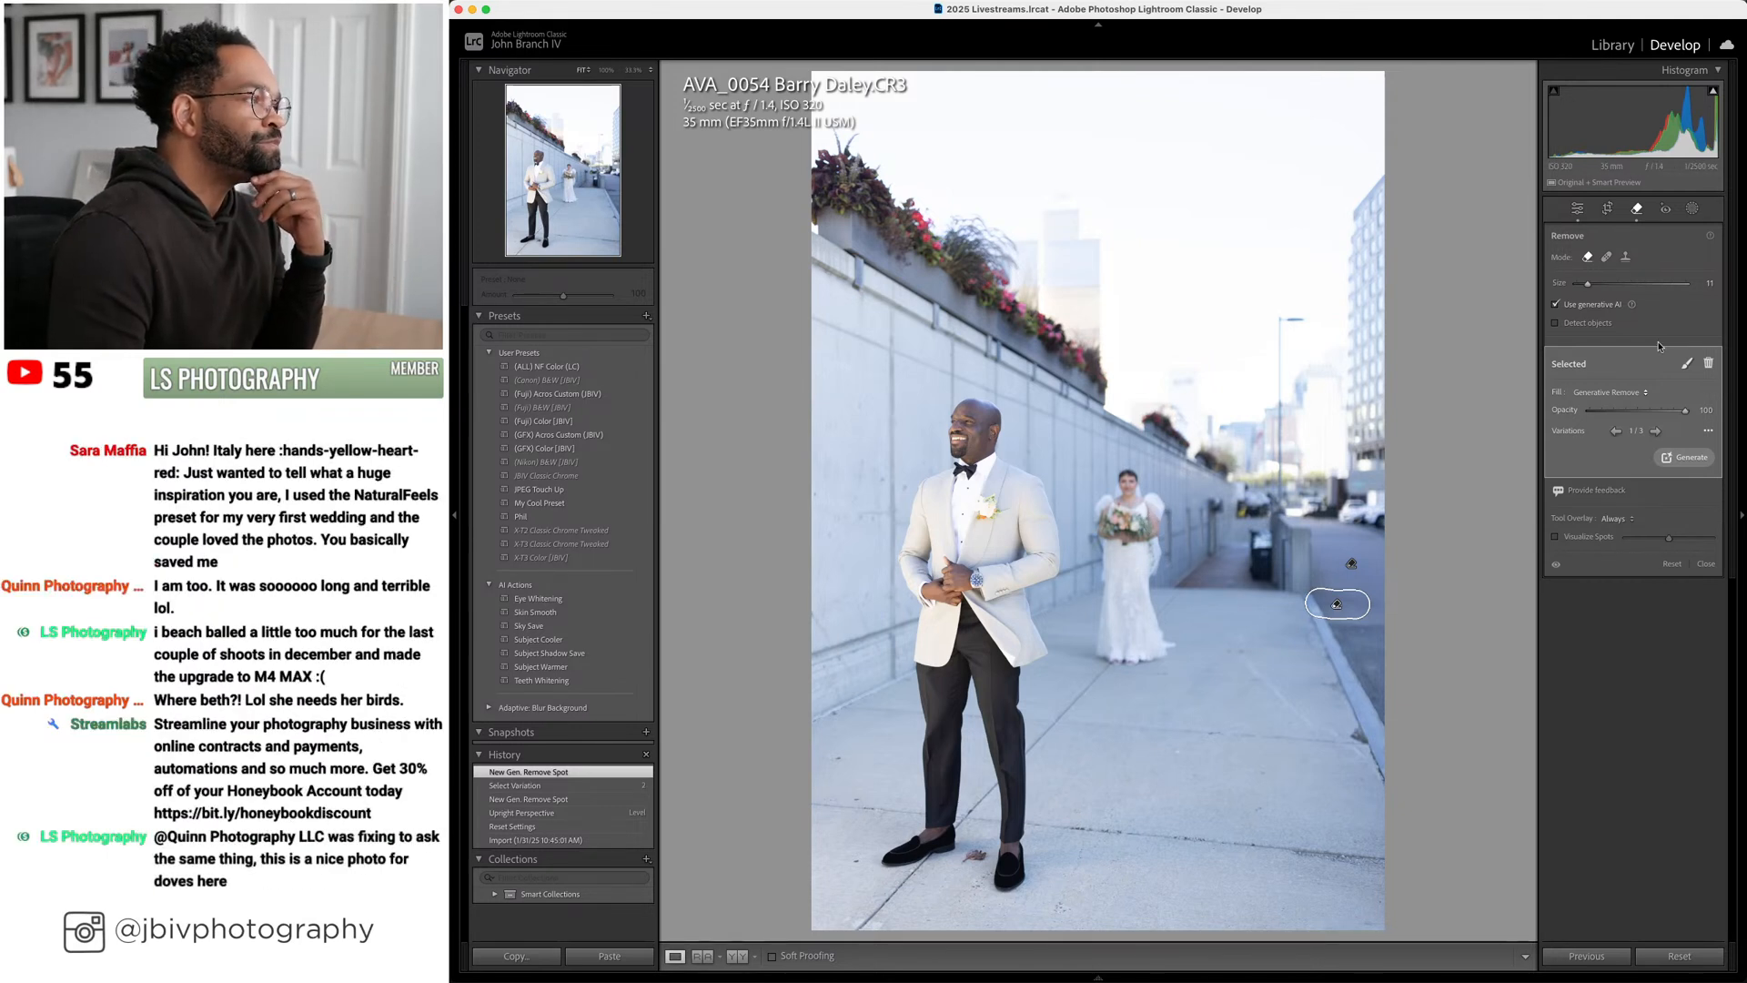
{"action": "left_click", "coordinate": [1638, 211]}
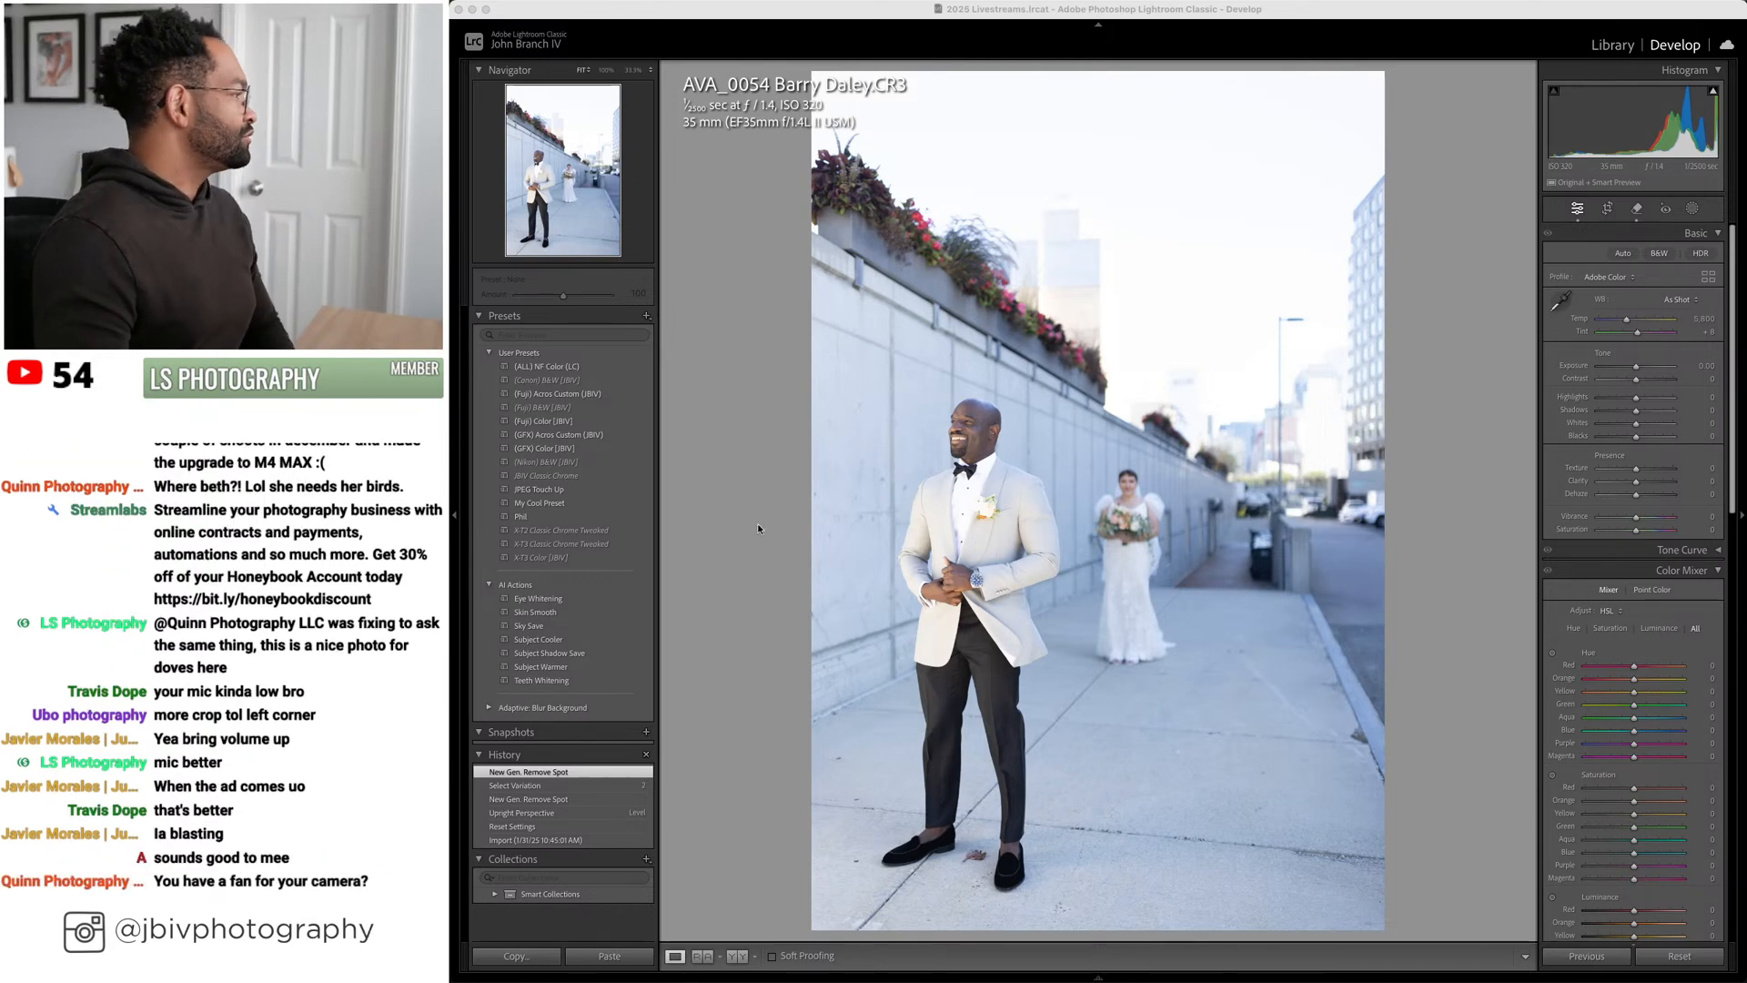
Apply the (GFX) Color [JBIV] preset and set tint to +18 and temperature to 7,250
{"action": "left_click", "coordinate": [544, 448]}
{"action": "left_click", "coordinate": [545, 448]}
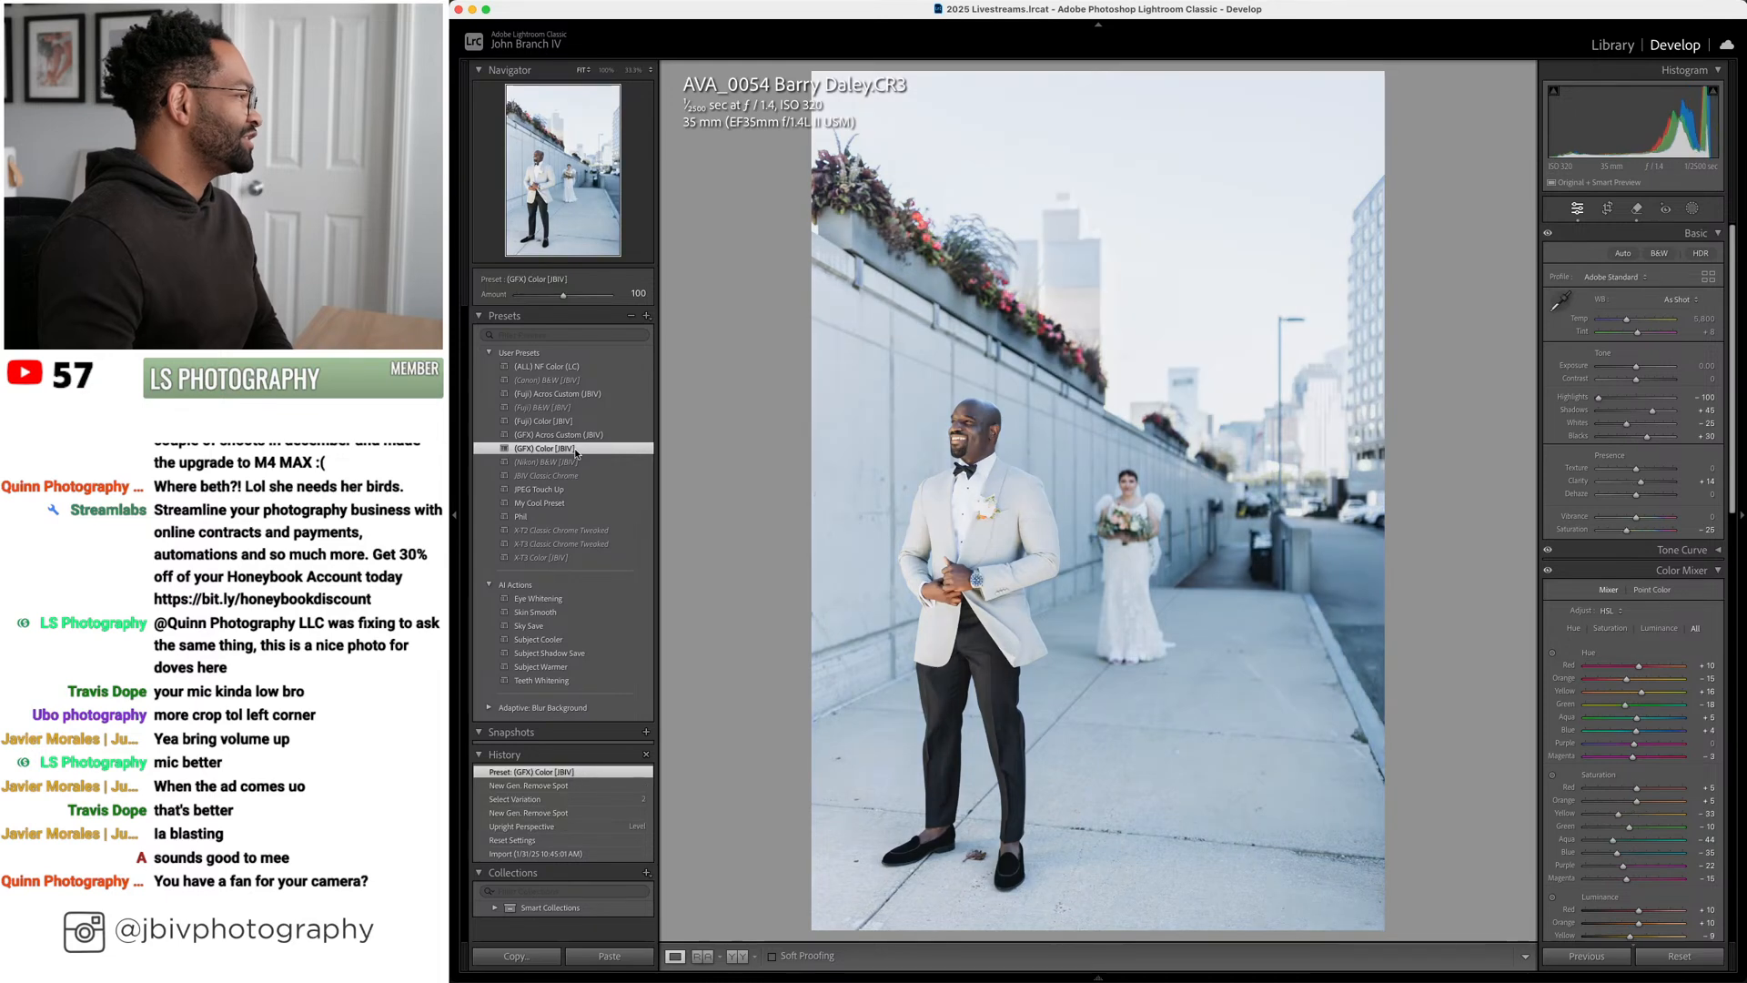
{"action": "left_click_drag", "start_coordinate": [1637, 331], "coordinate": [1640, 331]}
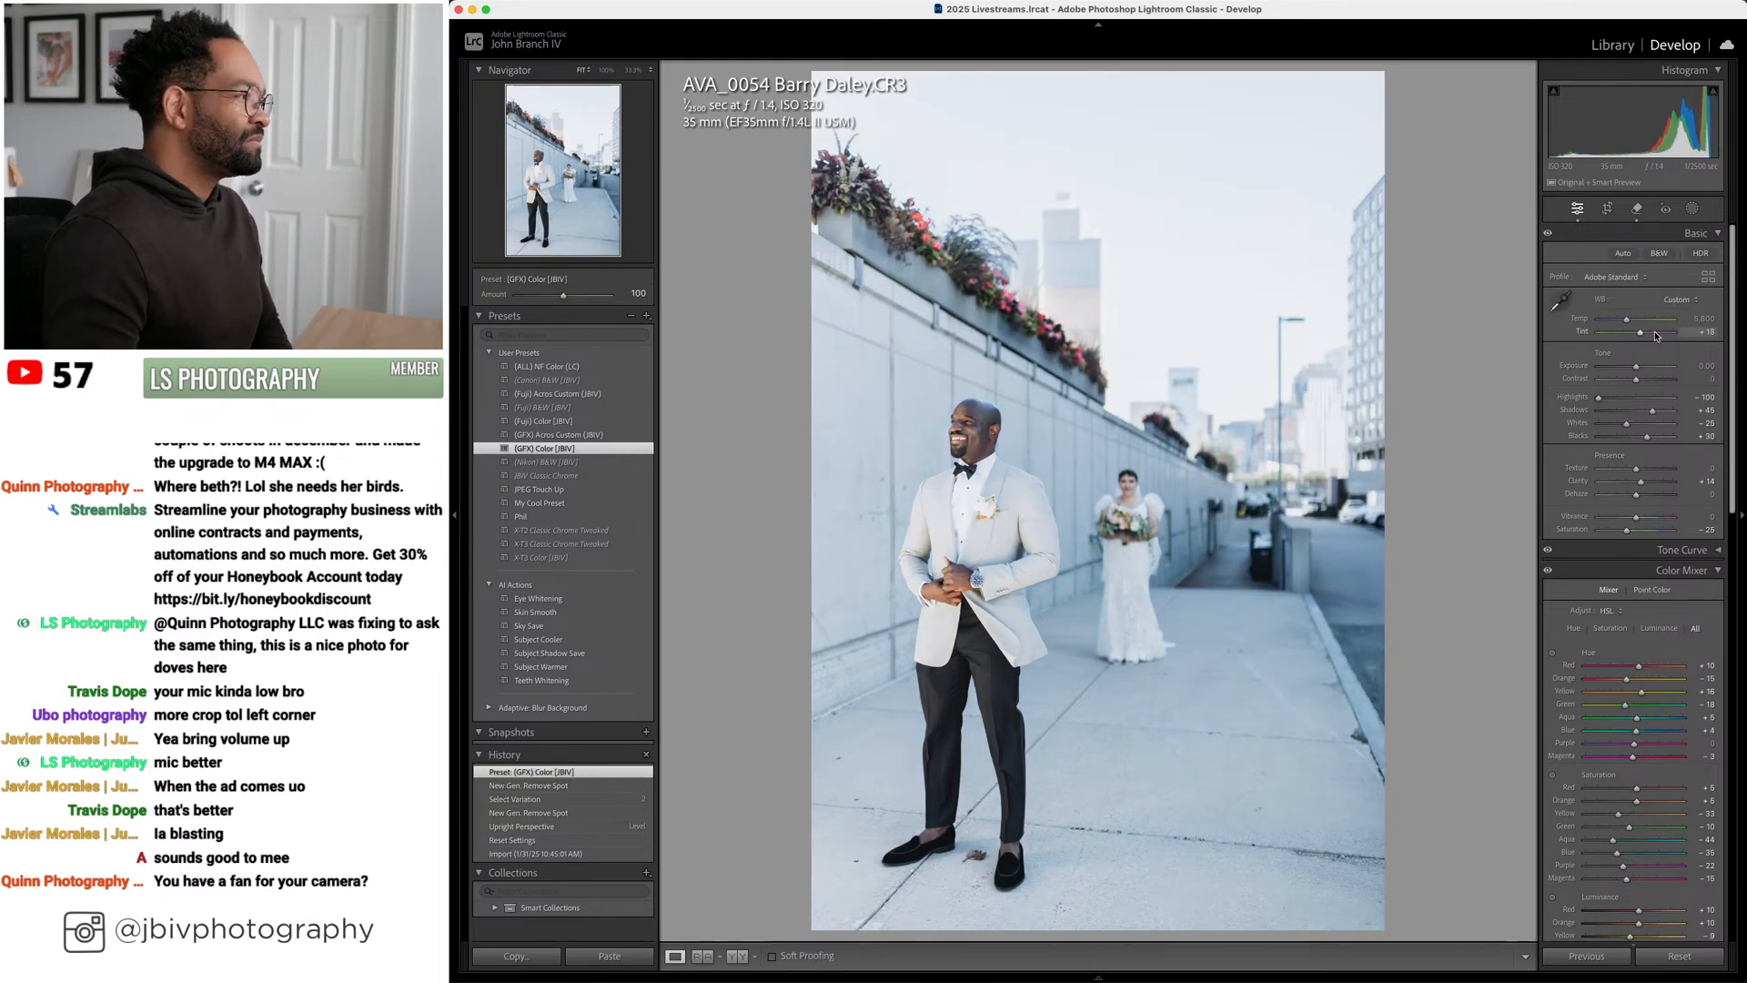
{"action": "scroll", "coordinate": [1656, 336], "scroll_direction": "up", "scroll_amount": 2}
{"action": "scroll", "coordinate": [1655, 336], "scroll_direction": "down", "scroll_amount": 1}
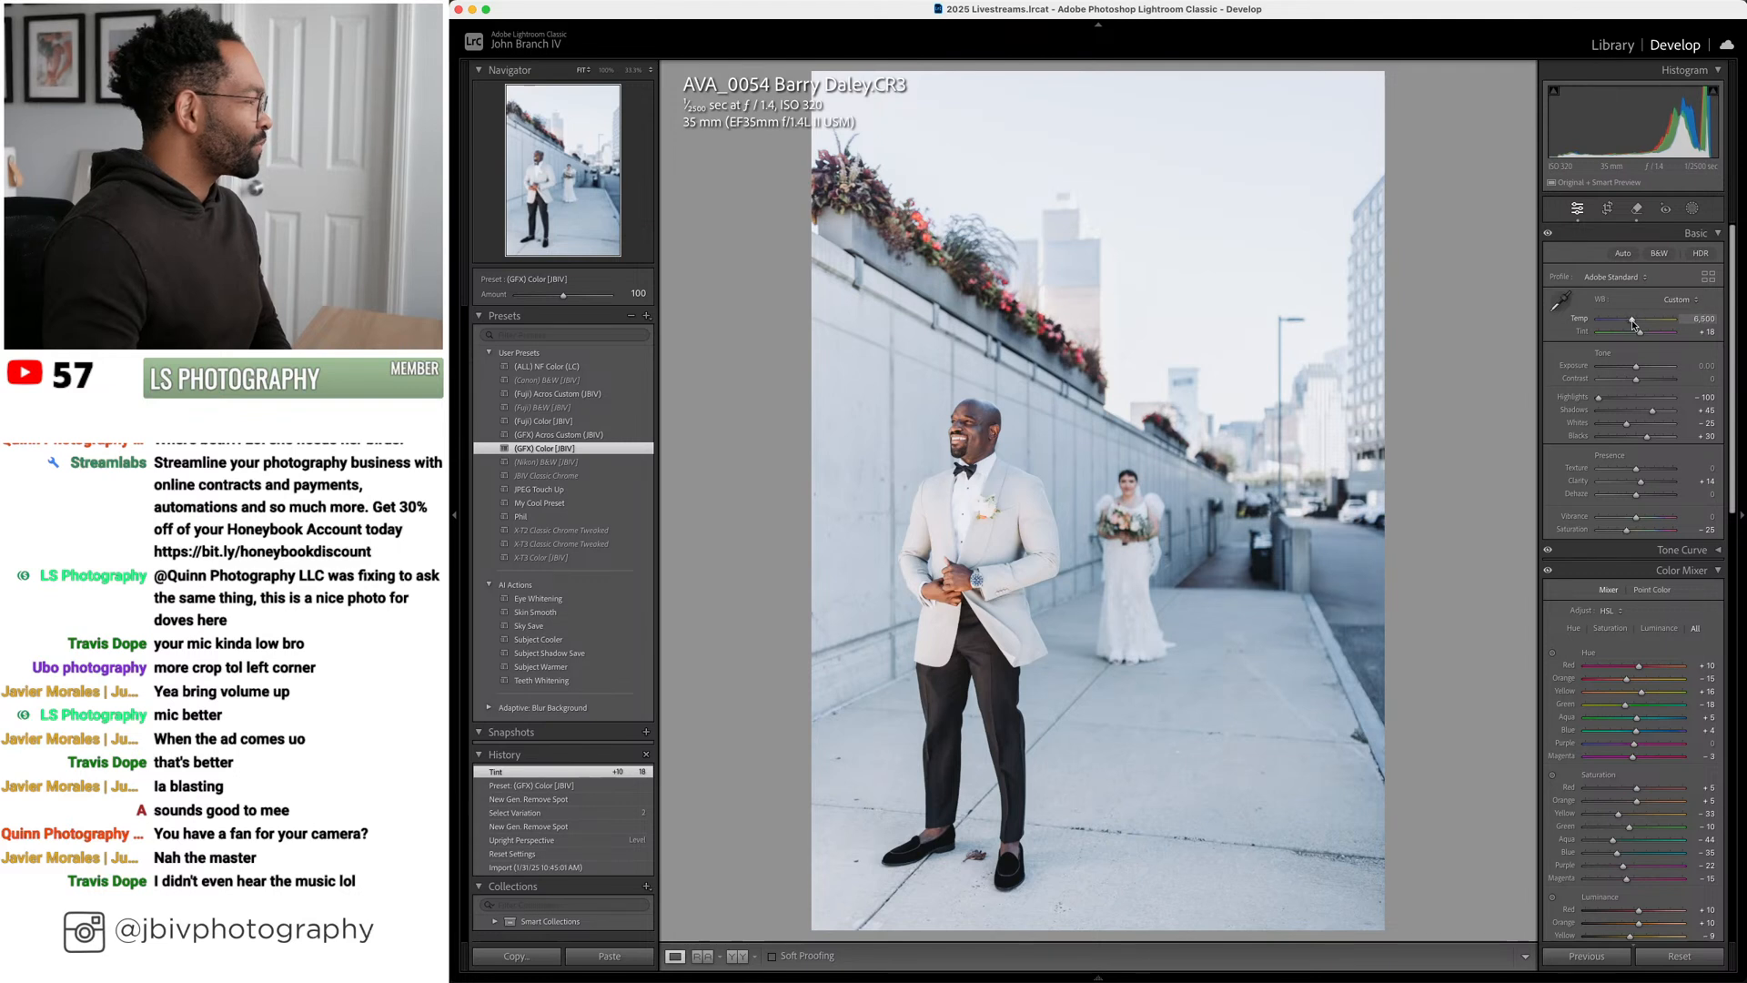
{"action": "scroll", "coordinate": [1634, 323], "scroll_direction": "up", "scroll_amount": 5}
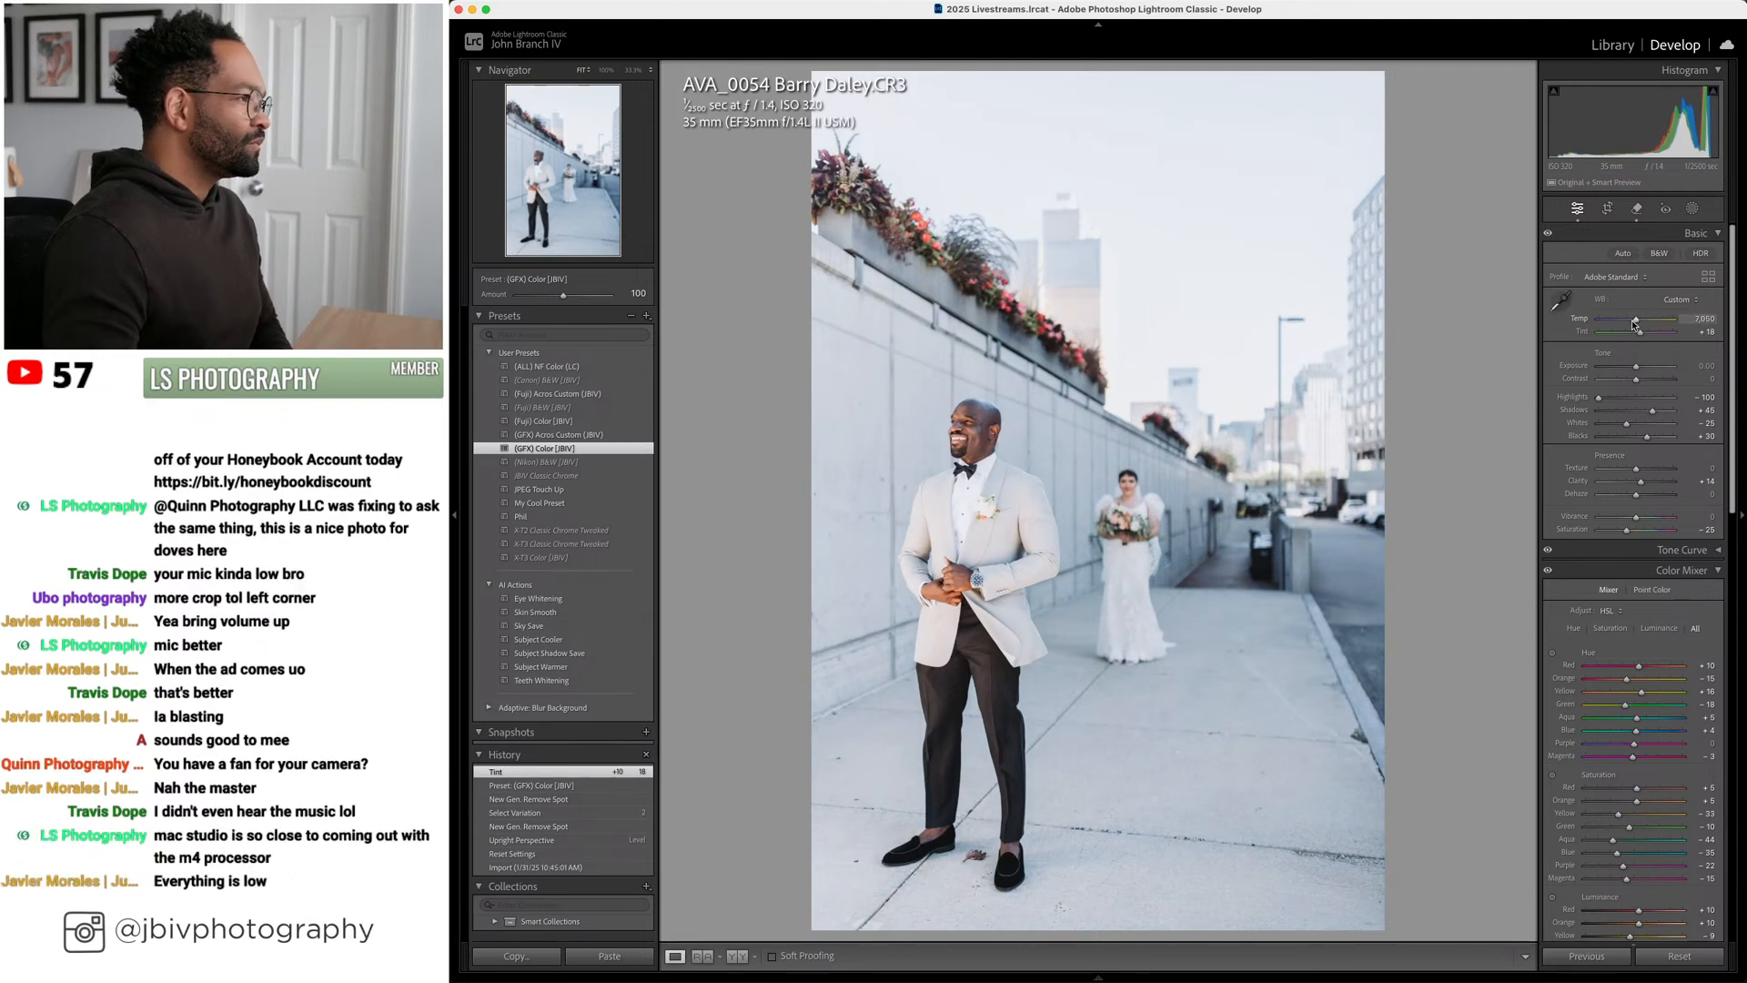
{"action": "scroll", "coordinate": [1633, 323], "scroll_direction": "up", "scroll_amount": 1}
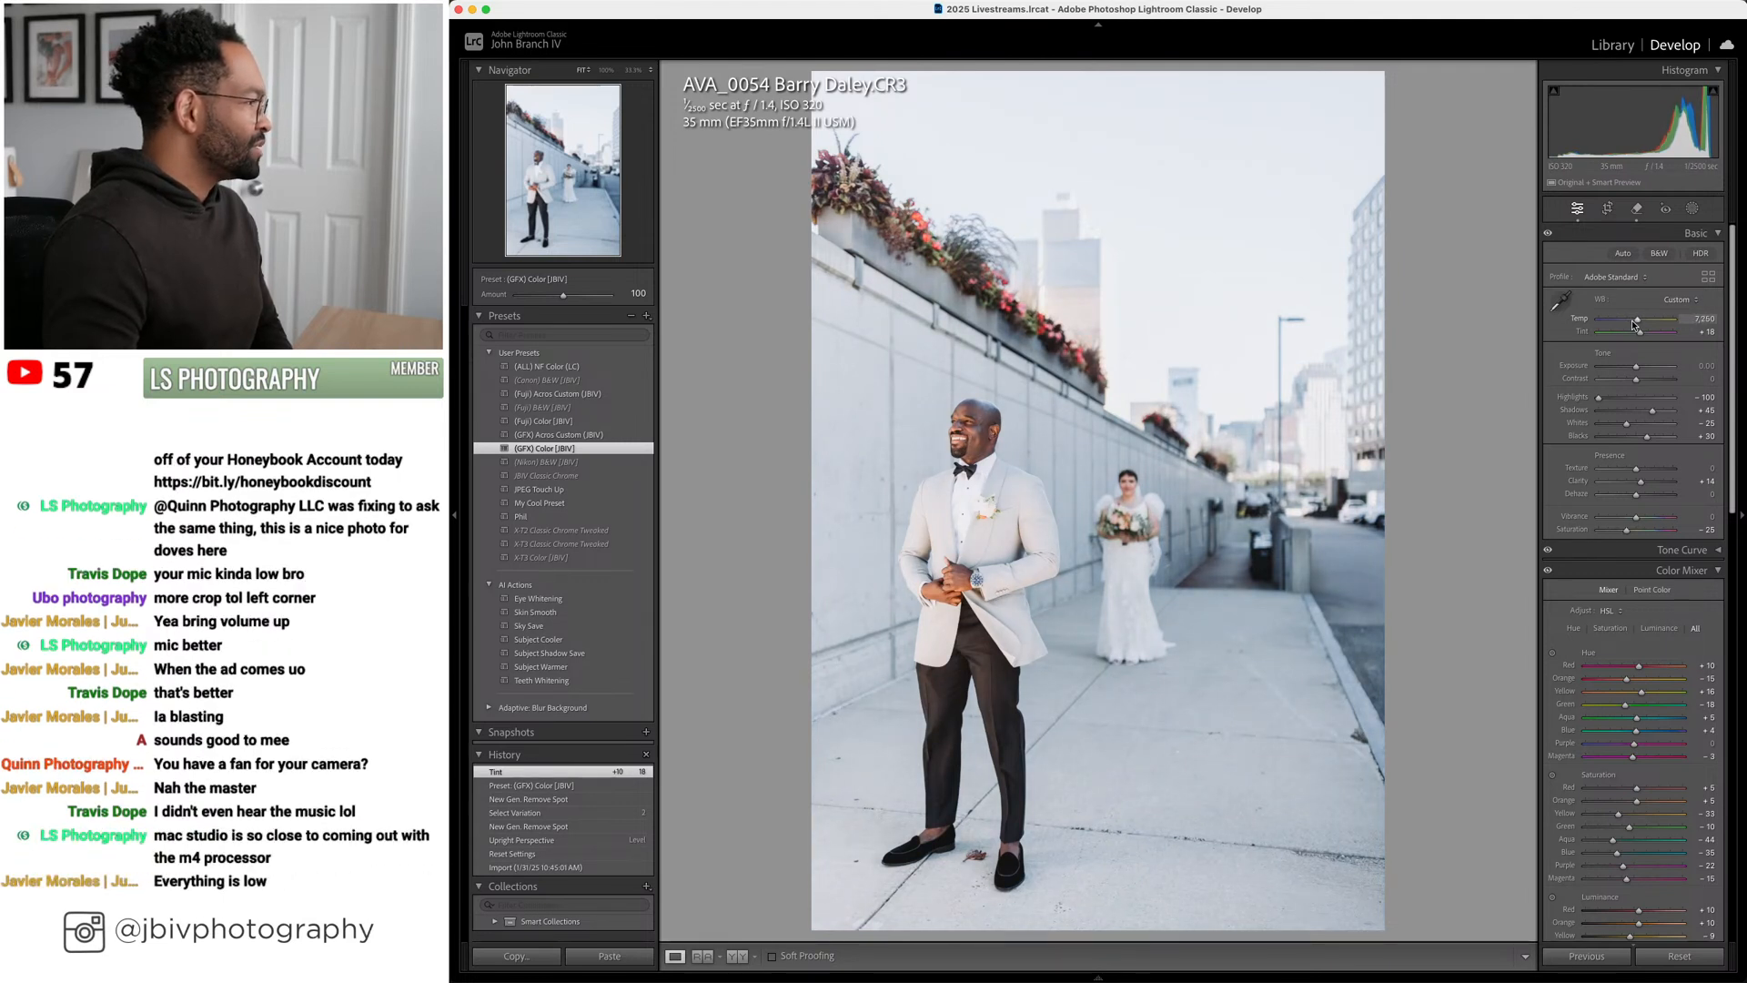
Set orange saturation to -10, shadows to +40 and exposure to -0.10
{"action": "scroll", "coordinate": [1648, 802], "scroll_direction": "down", "scroll_amount": 5}
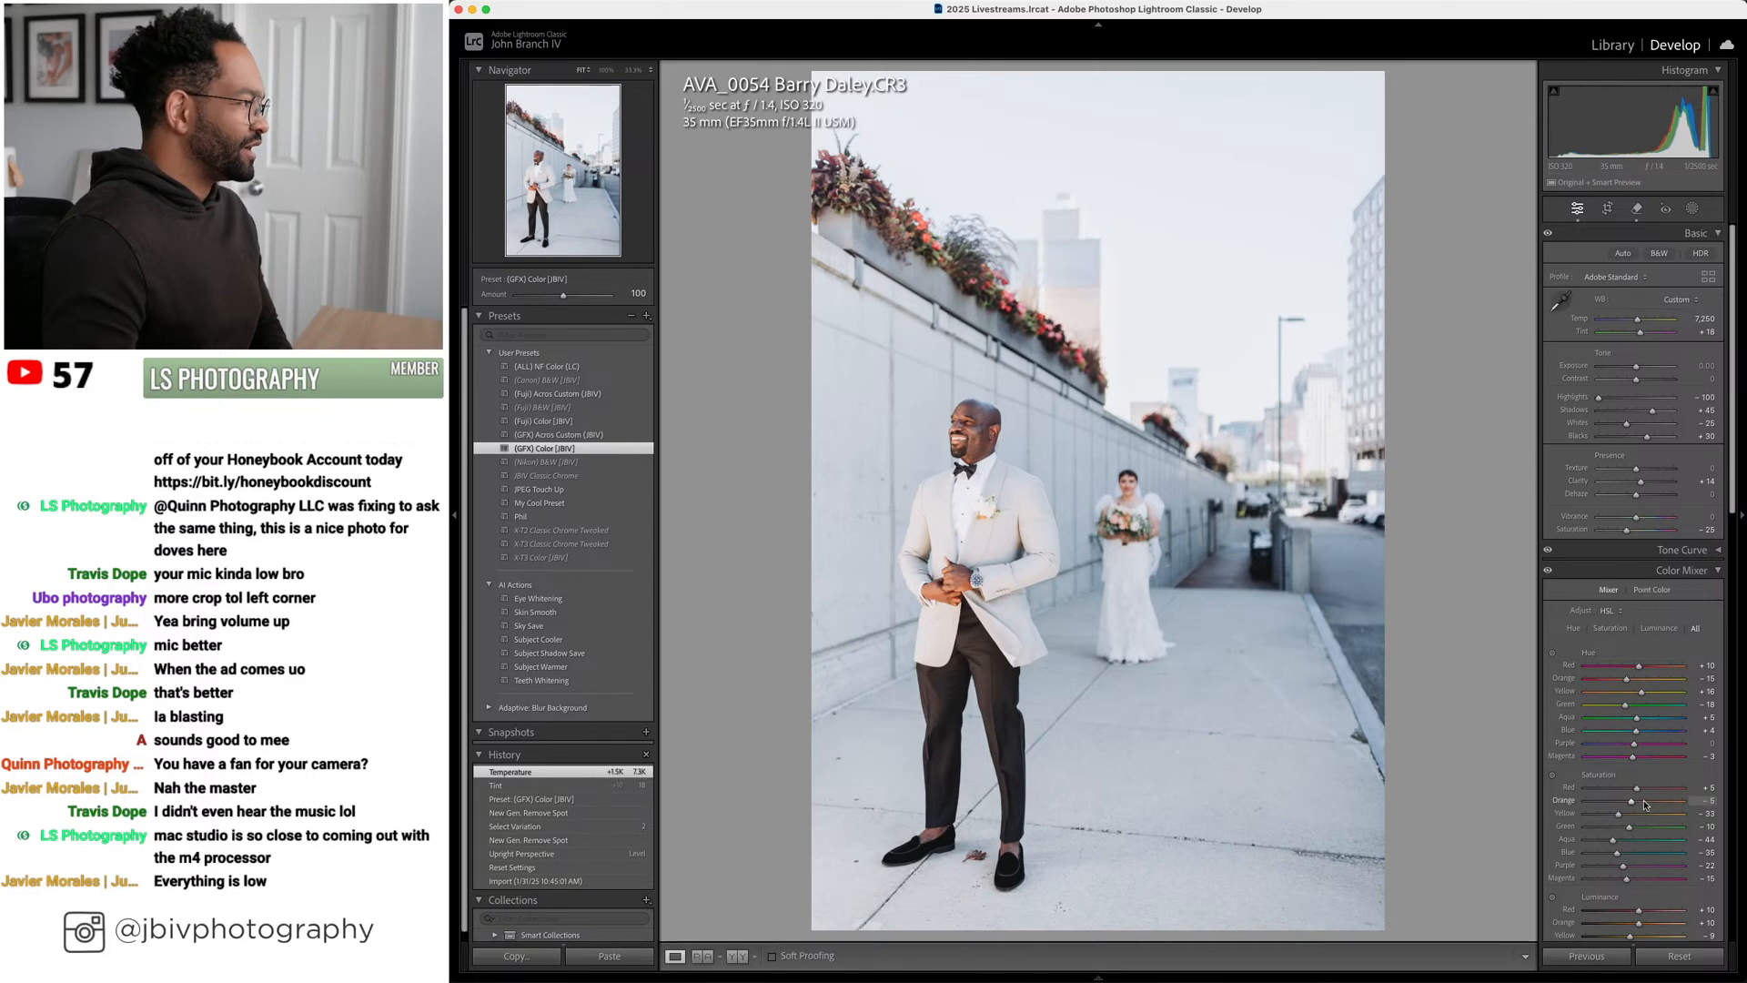
{"action": "scroll", "coordinate": [1658, 370], "scroll_direction": "down", "scroll_amount": 4}
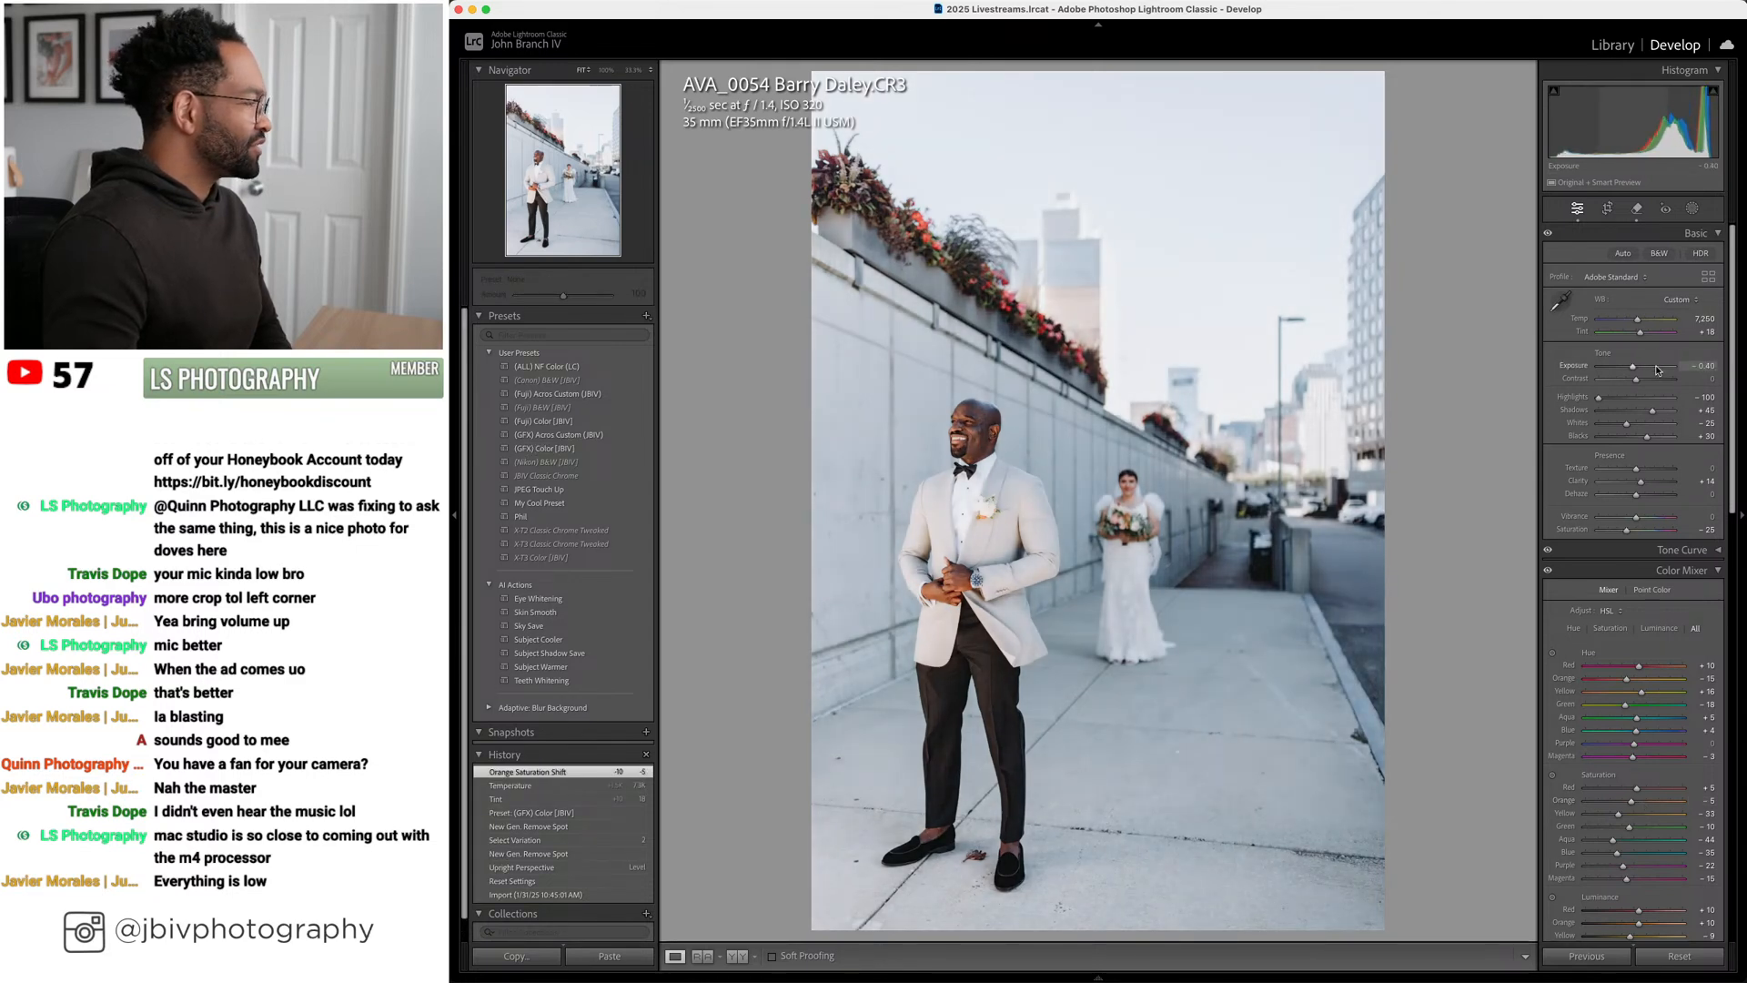
{"action": "scroll", "coordinate": [1657, 415], "scroll_direction": "down", "scroll_amount": 3}
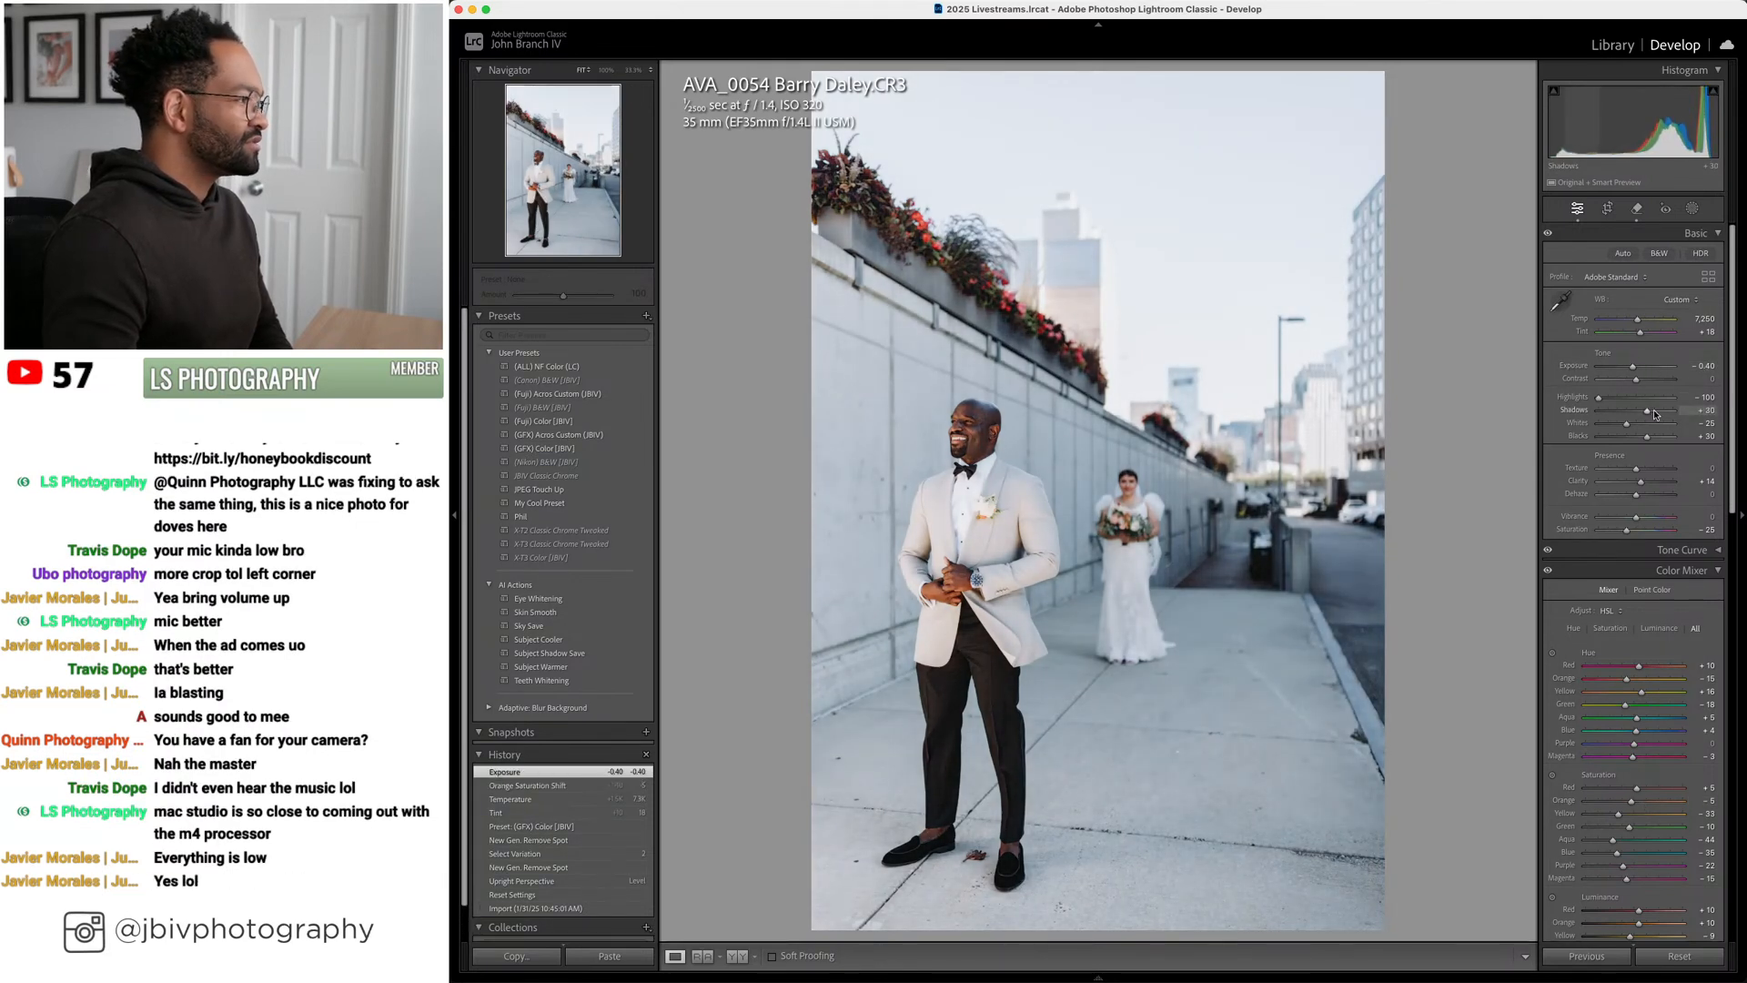
{"action": "scroll", "coordinate": [1657, 415], "scroll_direction": "up", "scroll_amount": 1}
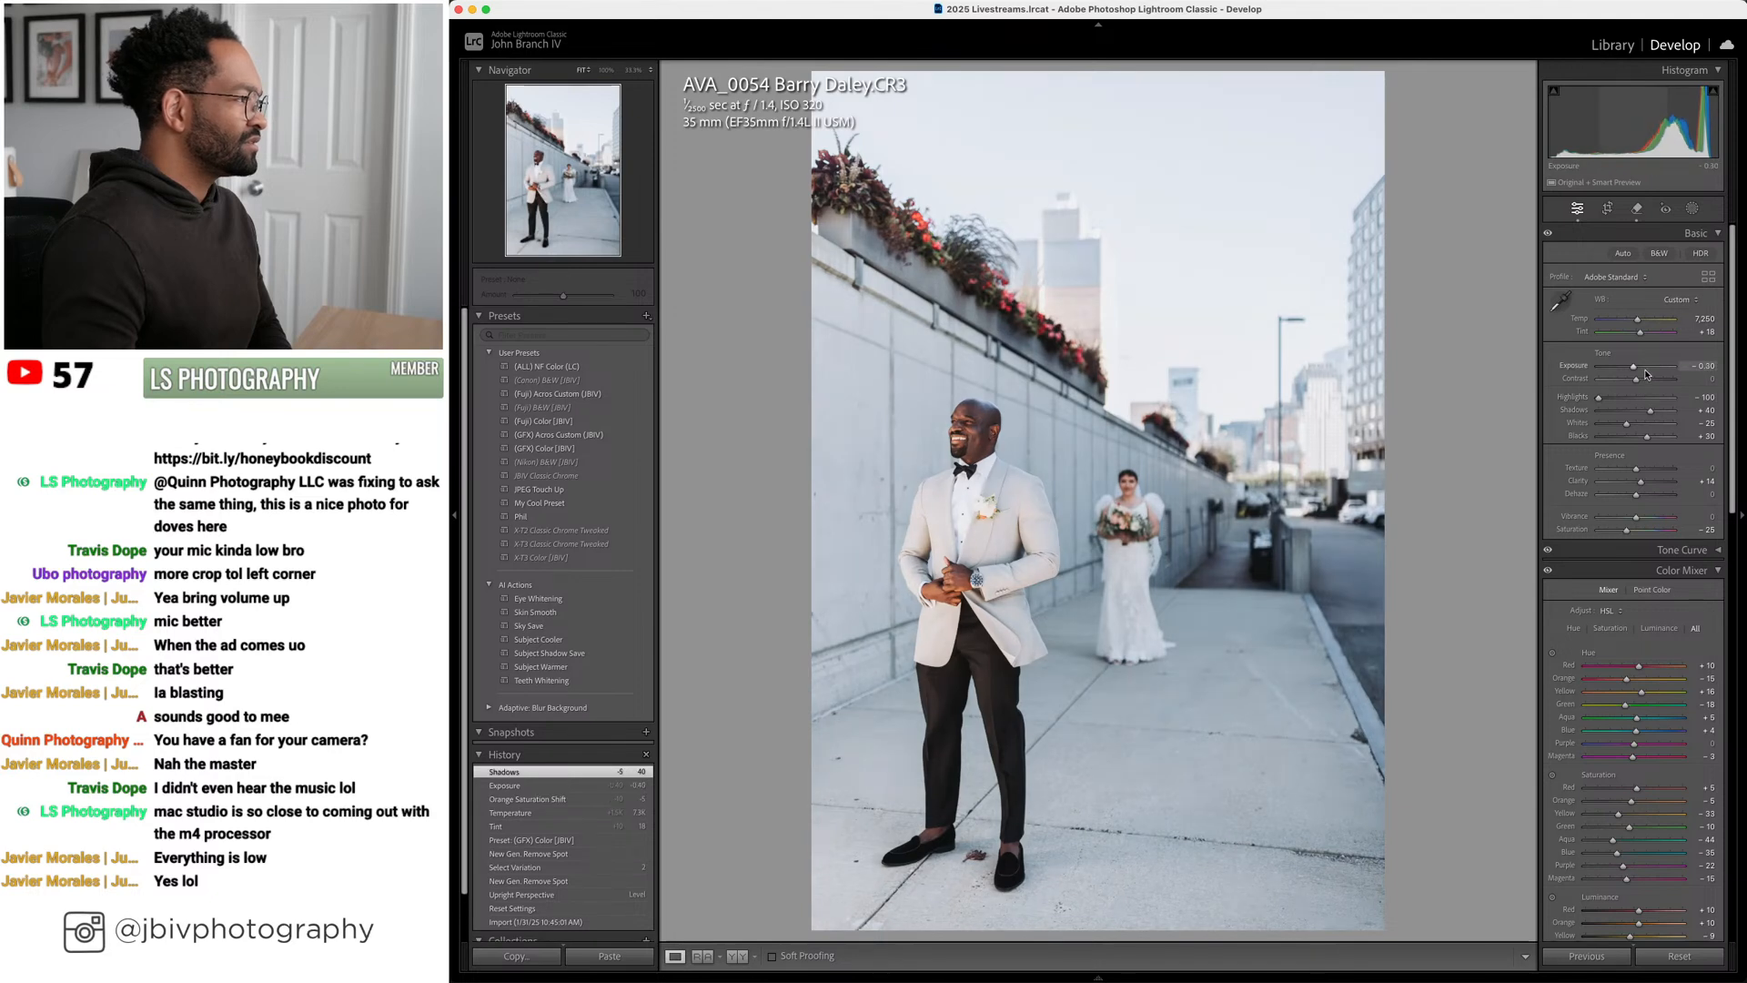
{"action": "scroll", "coordinate": [1648, 370], "scroll_direction": "up", "scroll_amount": 1}
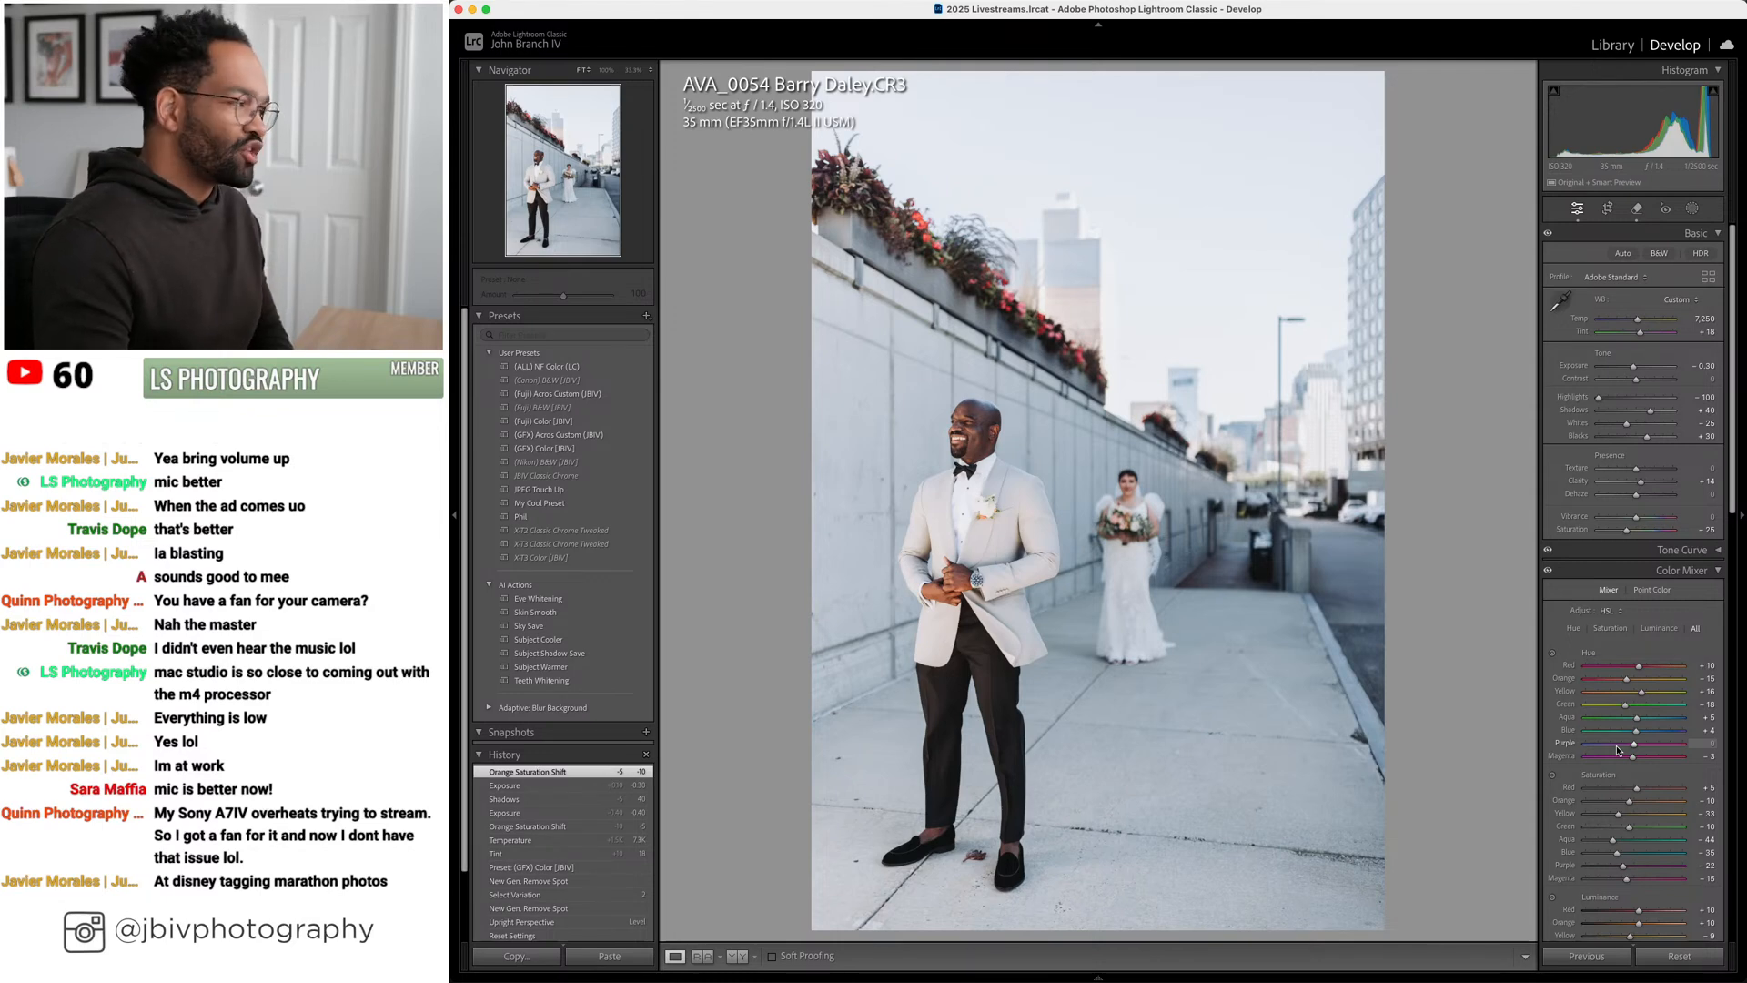
{"action": "left_click_drag", "start_coordinate": [1634, 373], "coordinate": [1636, 373]}
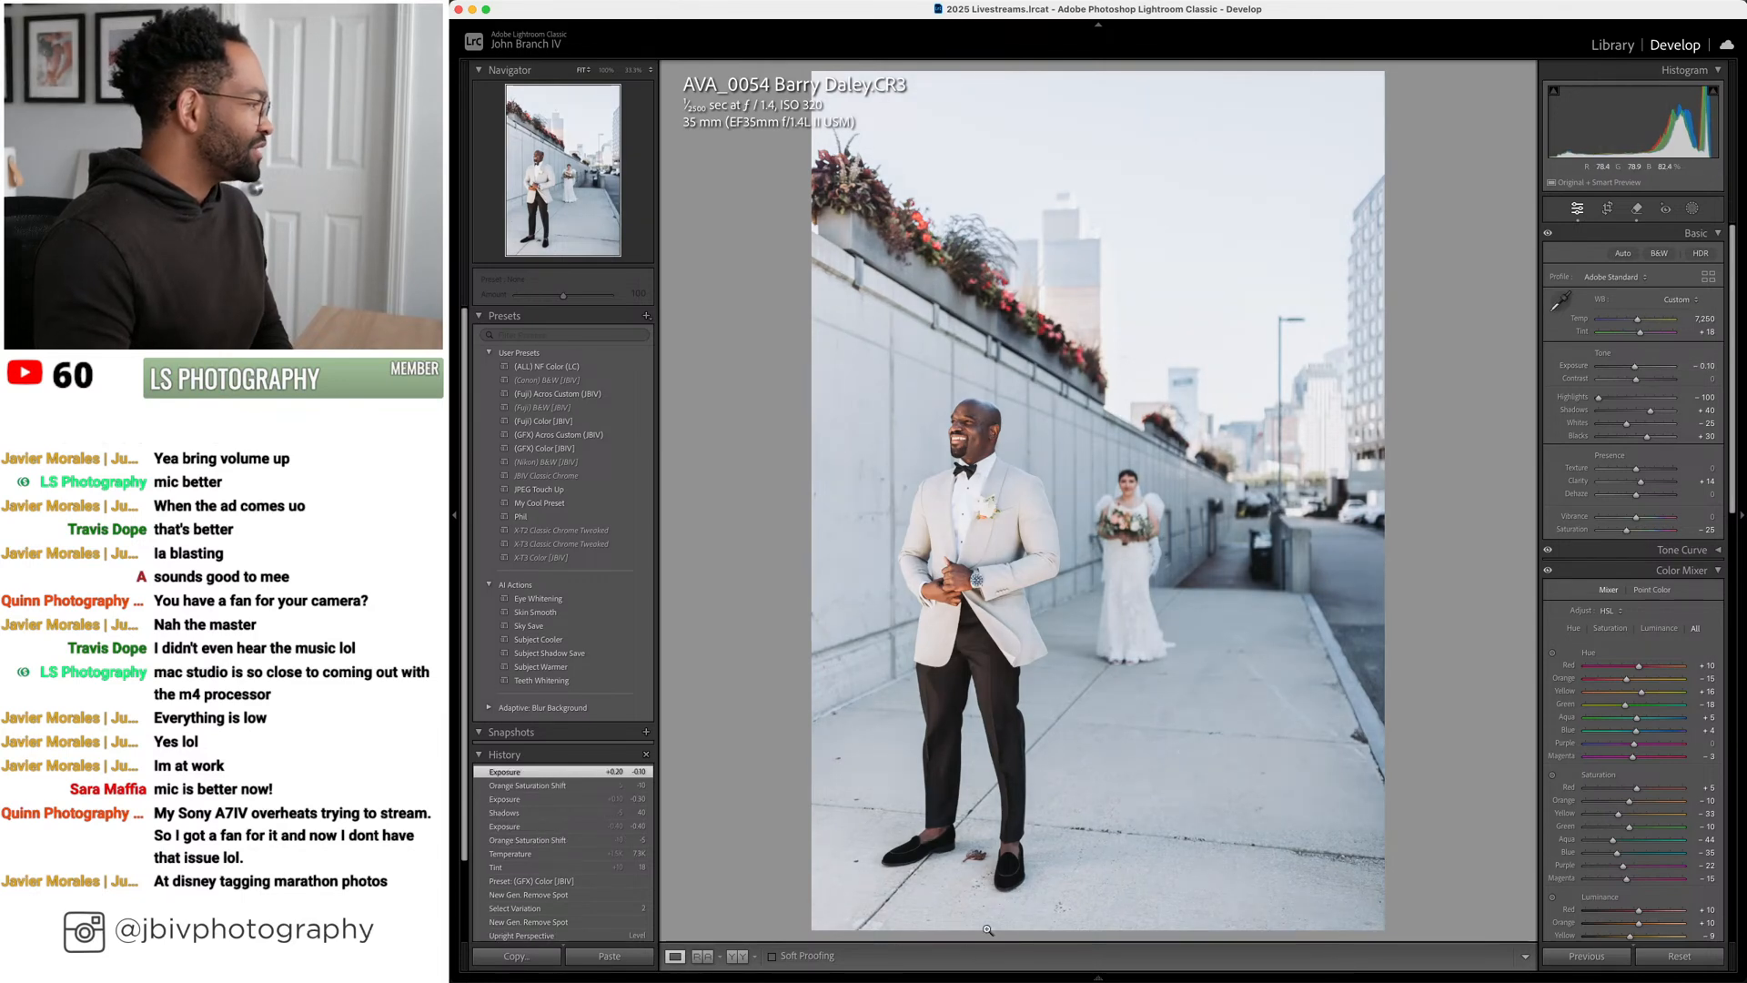
Compare the photo before and after side by side and try a slight Transform rotation
{"action": "left_click", "coordinate": [739, 956]}
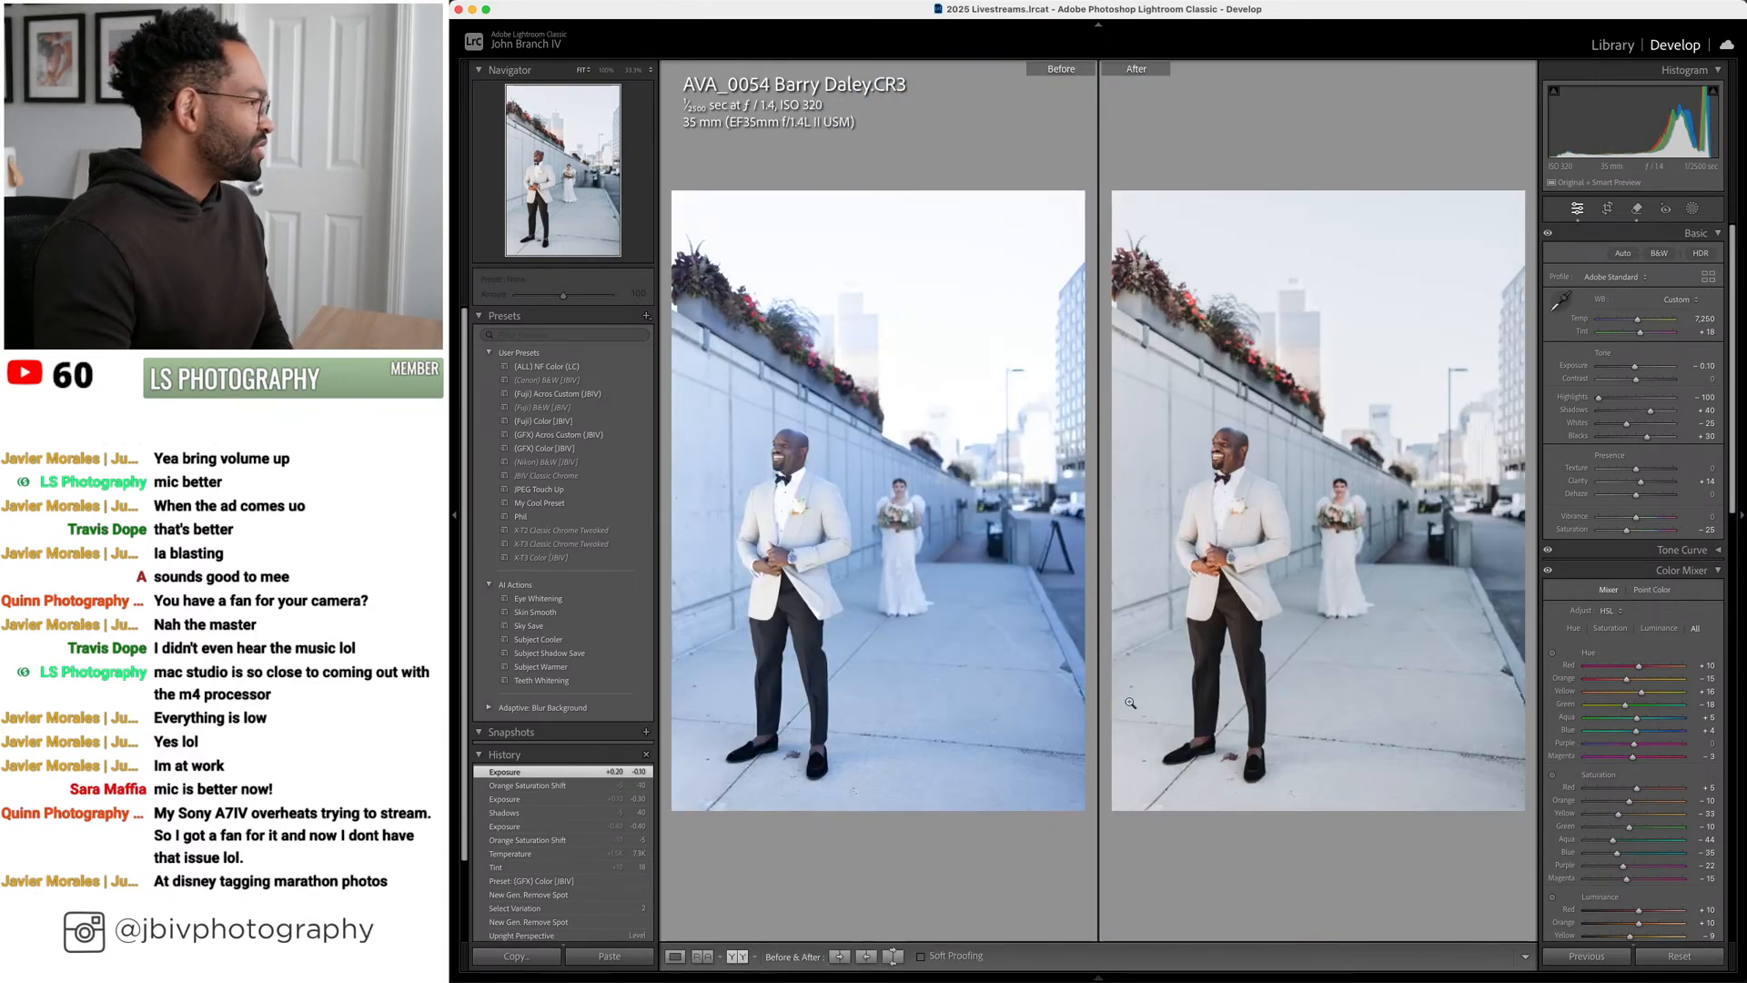
{"action": "scroll", "coordinate": [1684, 681], "scroll_direction": "down", "scroll_amount": 10}
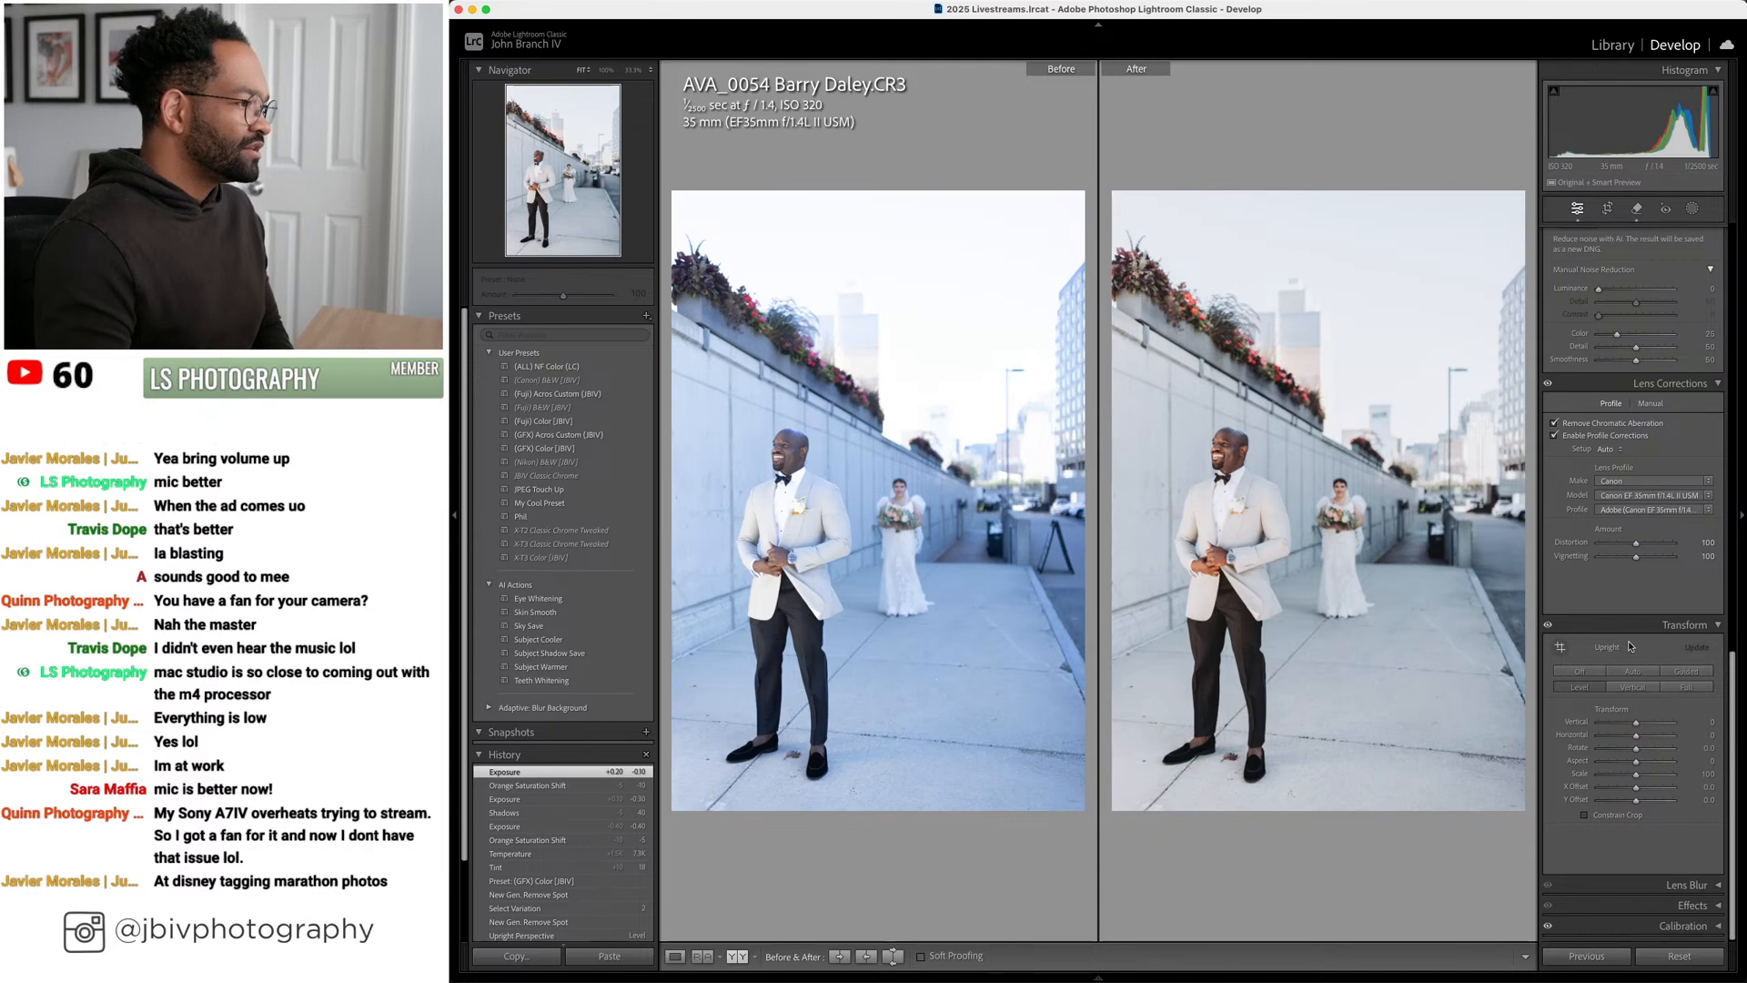
{"action": "left_click_drag", "start_coordinate": [1636, 749], "coordinate": [1643, 754]}
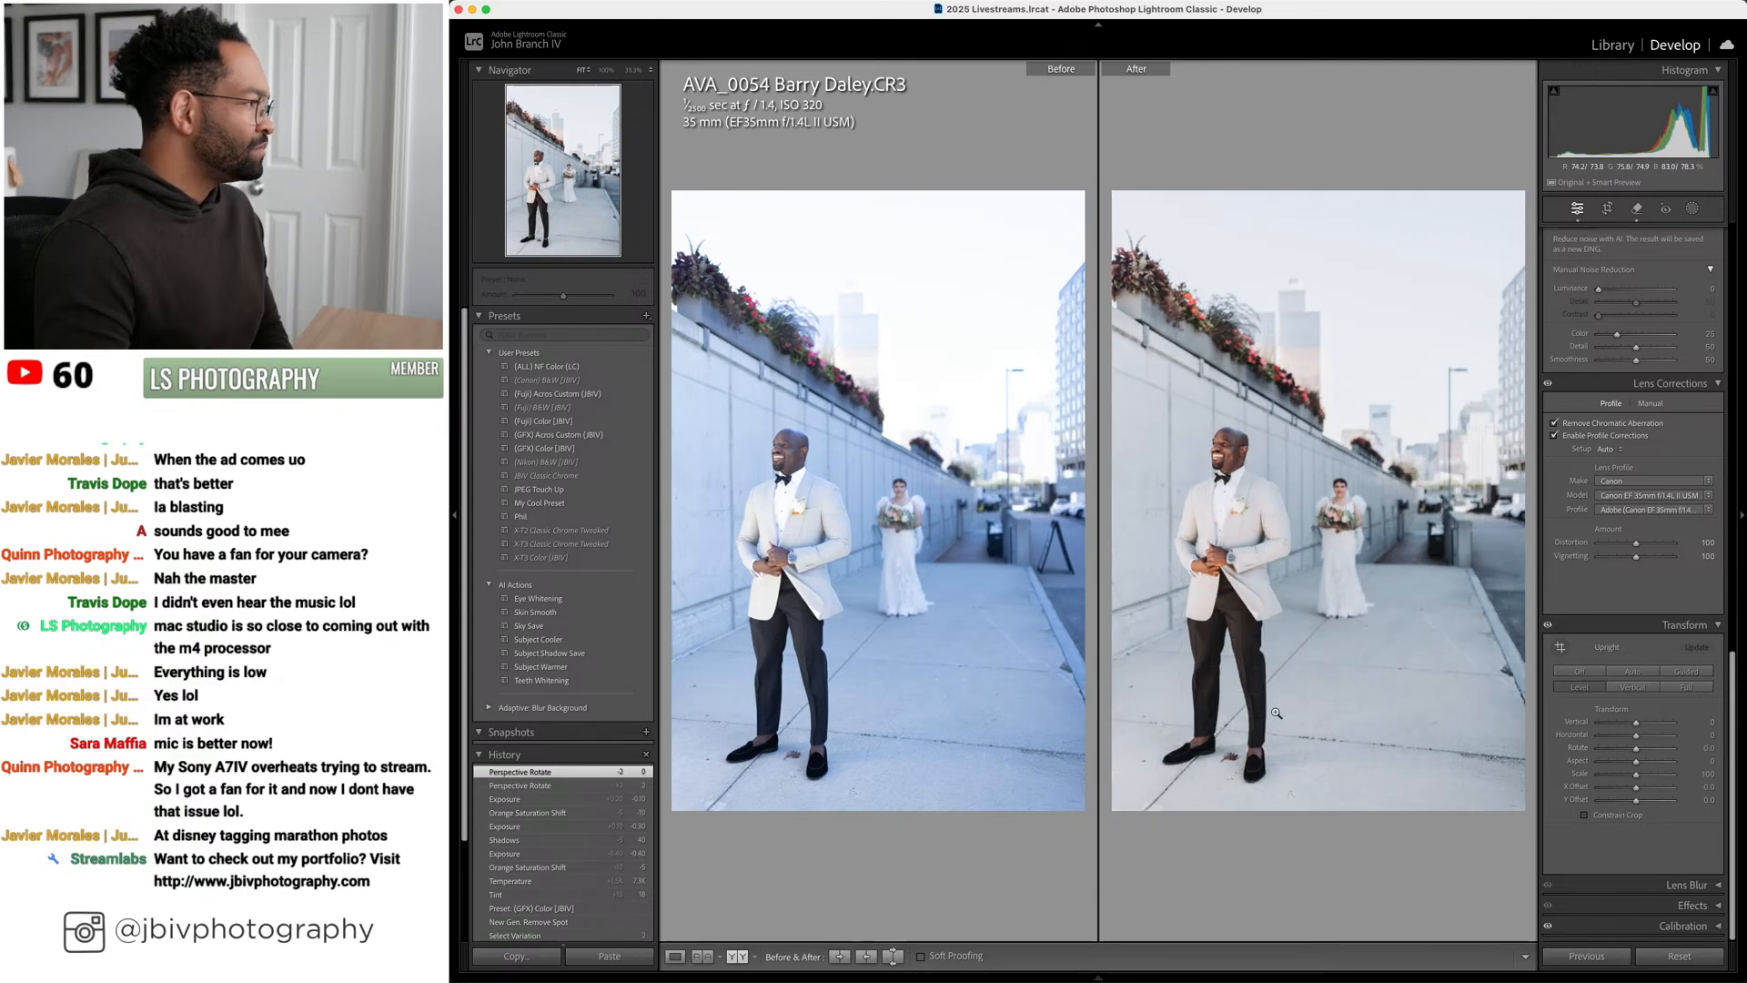
Return to the single-photo view, check the couple, and open the next photo, the portrait of the tattooed bride
{"action": "left_click", "coordinate": [674, 958]}
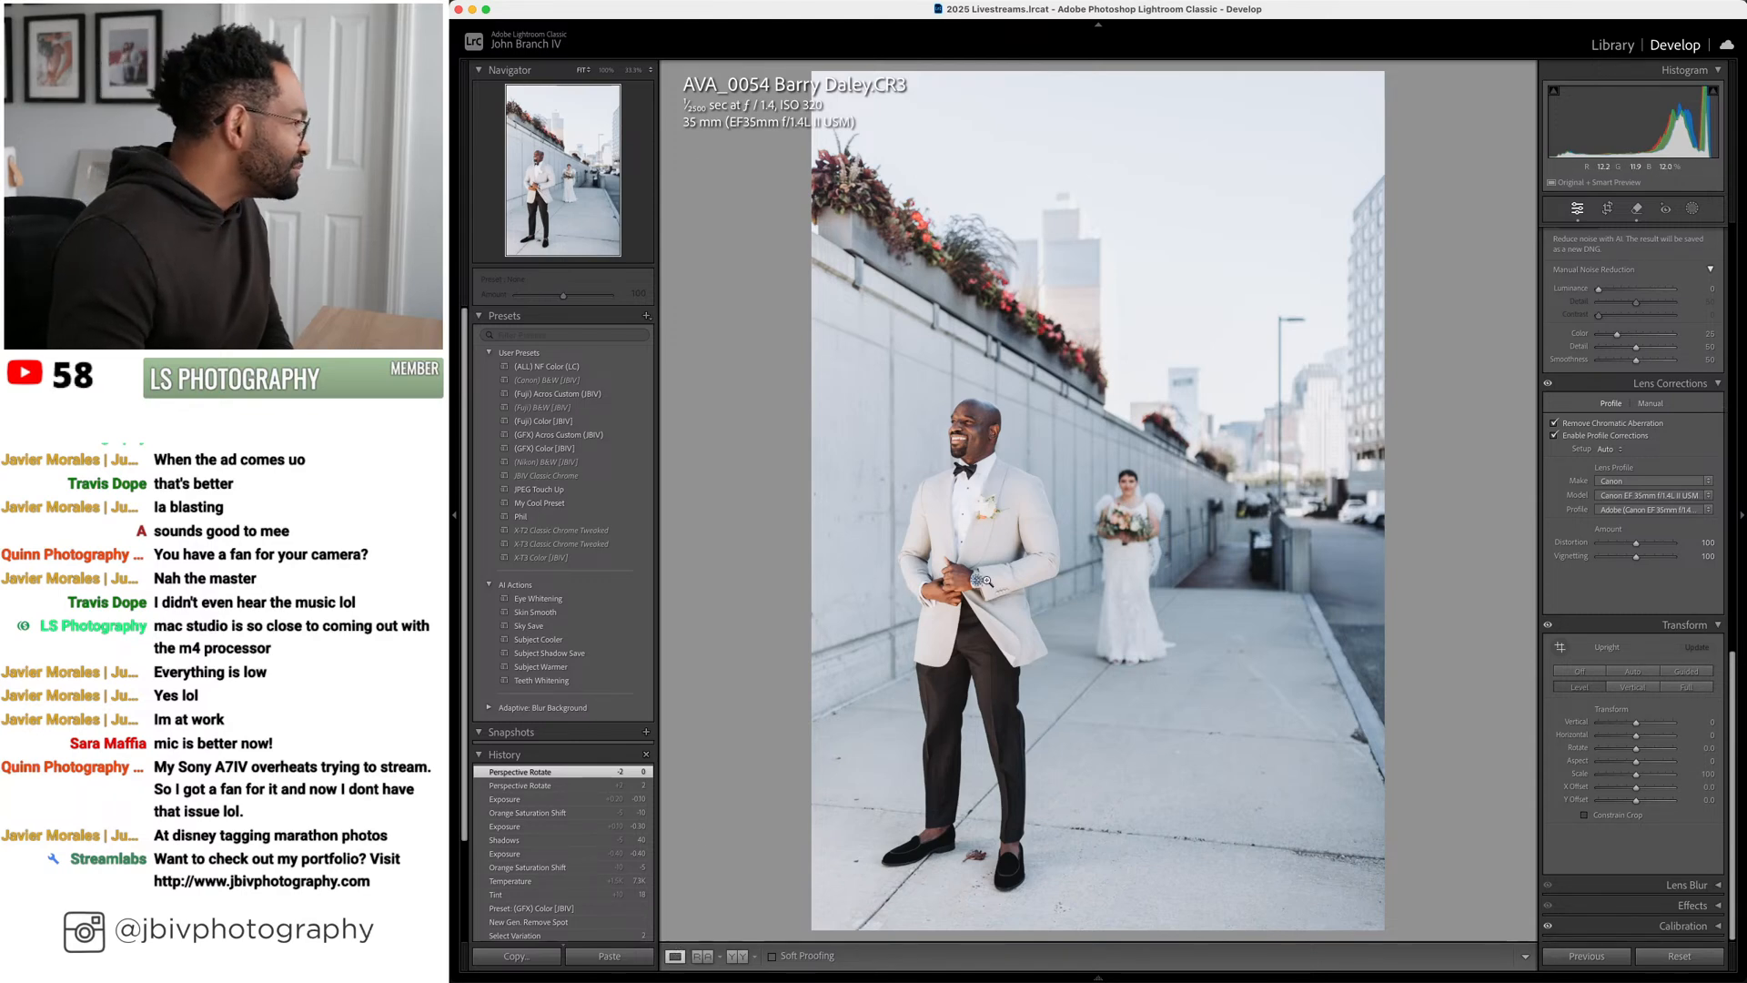
{"action": "left_click_drag", "start_coordinate": [983, 580], "coordinate": [1099, 570]}
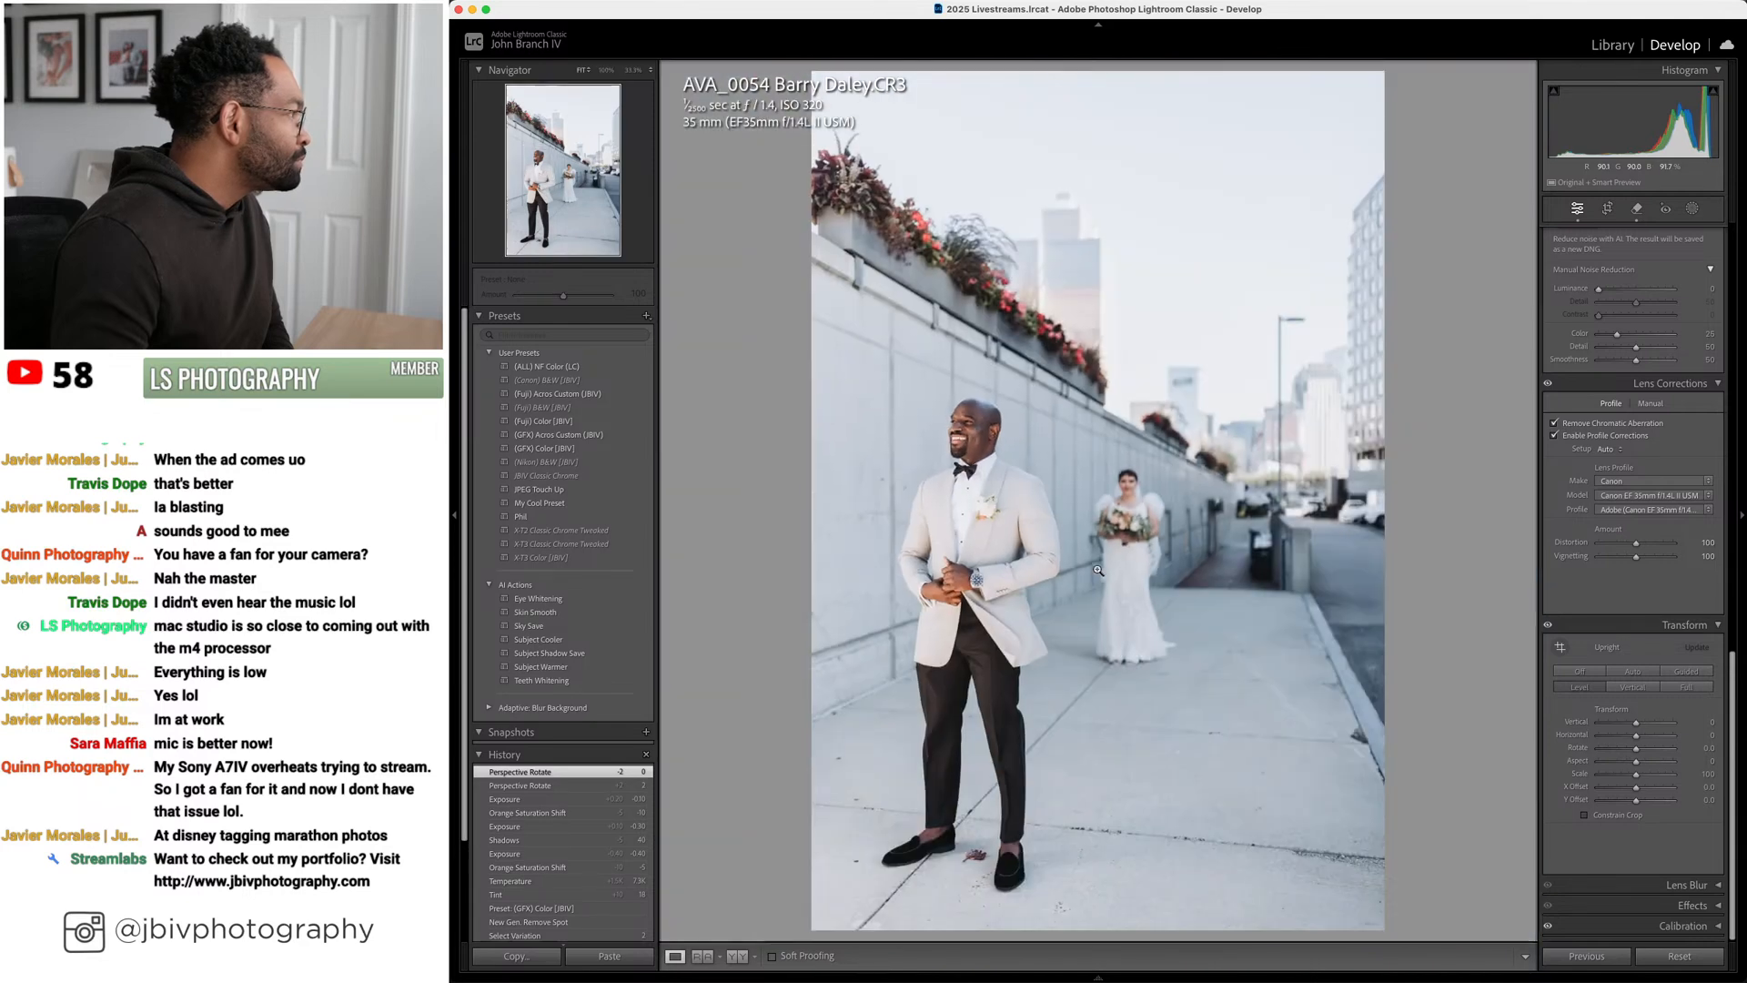
{"action": "key", "text": "Right"}
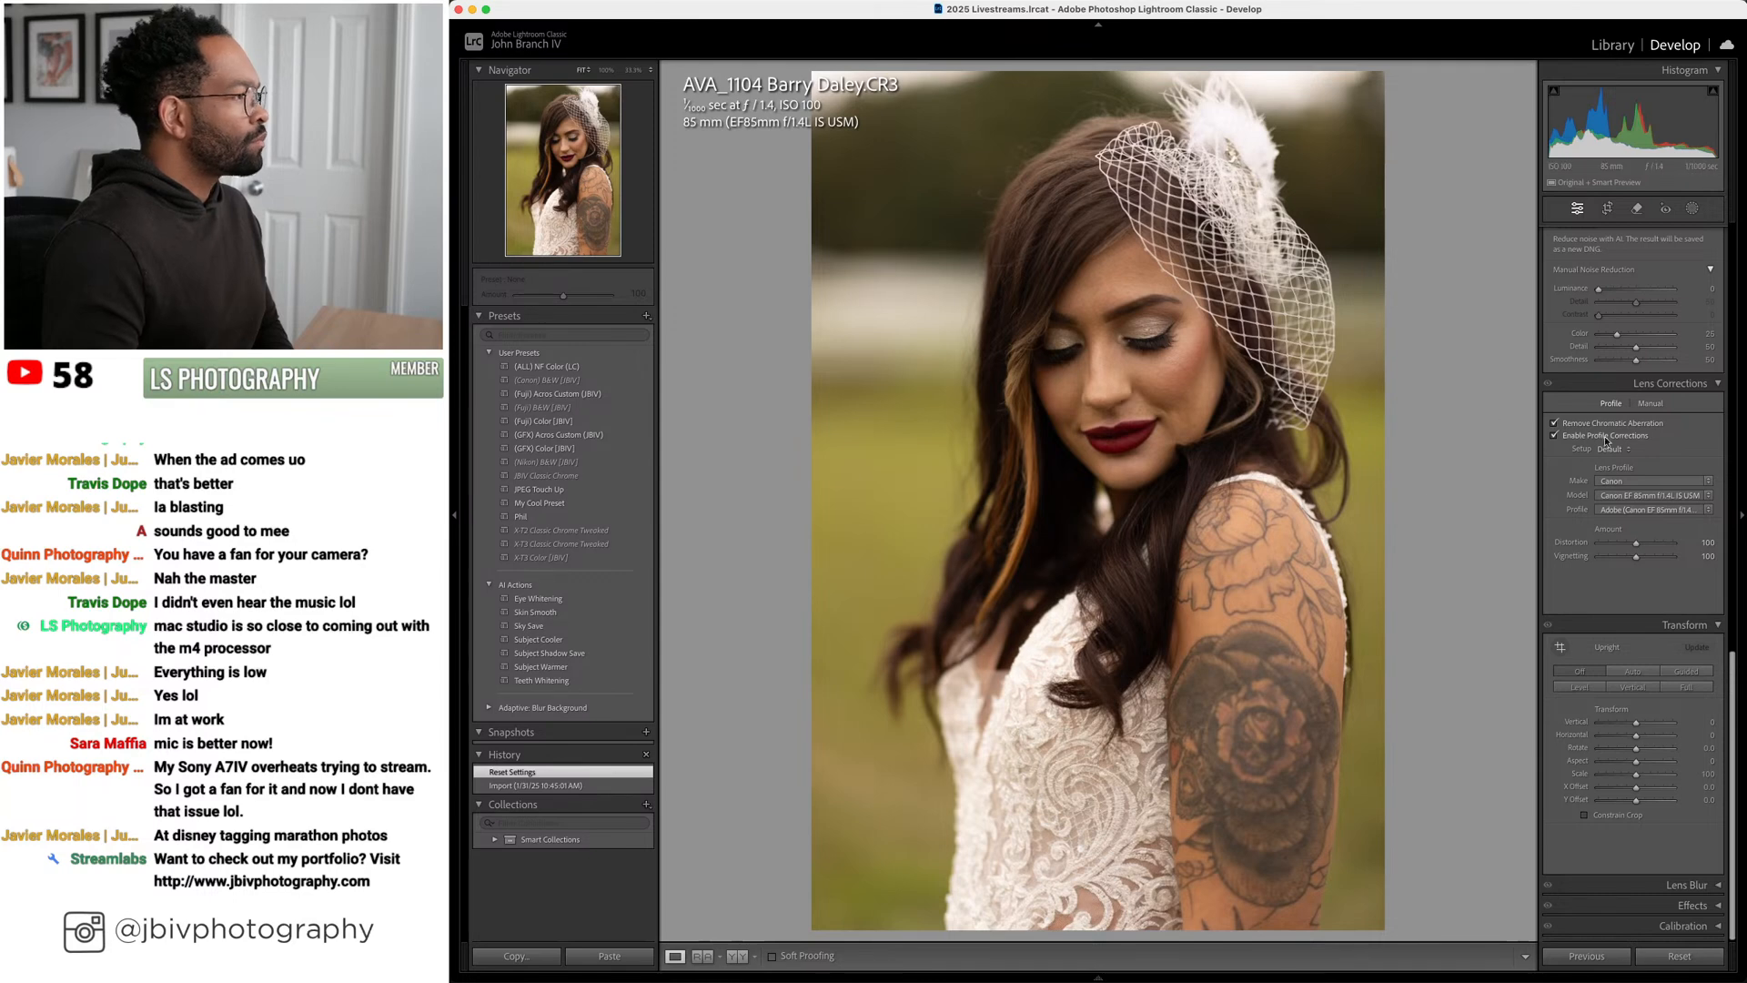
Set the white balance to Auto and apply the (GFX) Color [JBIV] preset to the tattooed bride portrait
{"action": "scroll", "coordinate": [1607, 442], "scroll_direction": "up", "scroll_amount": 10}
{"action": "left_click", "coordinate": [1682, 300]}
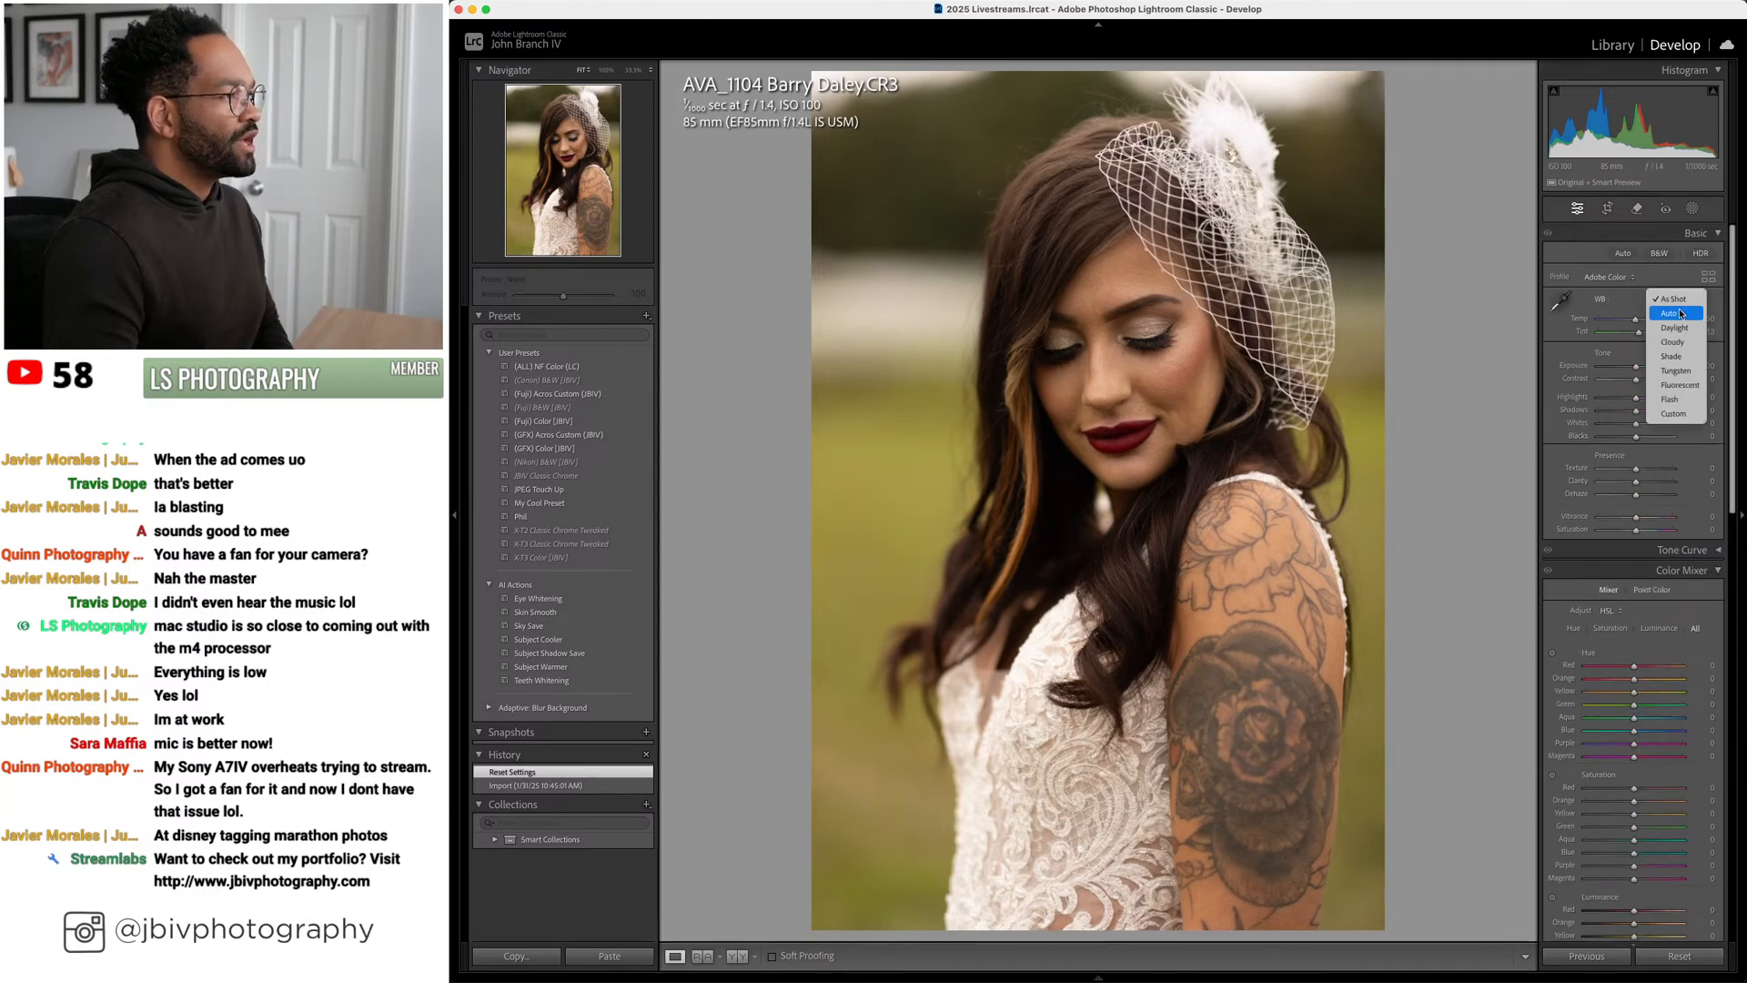
{"action": "left_click", "coordinate": [1677, 314]}
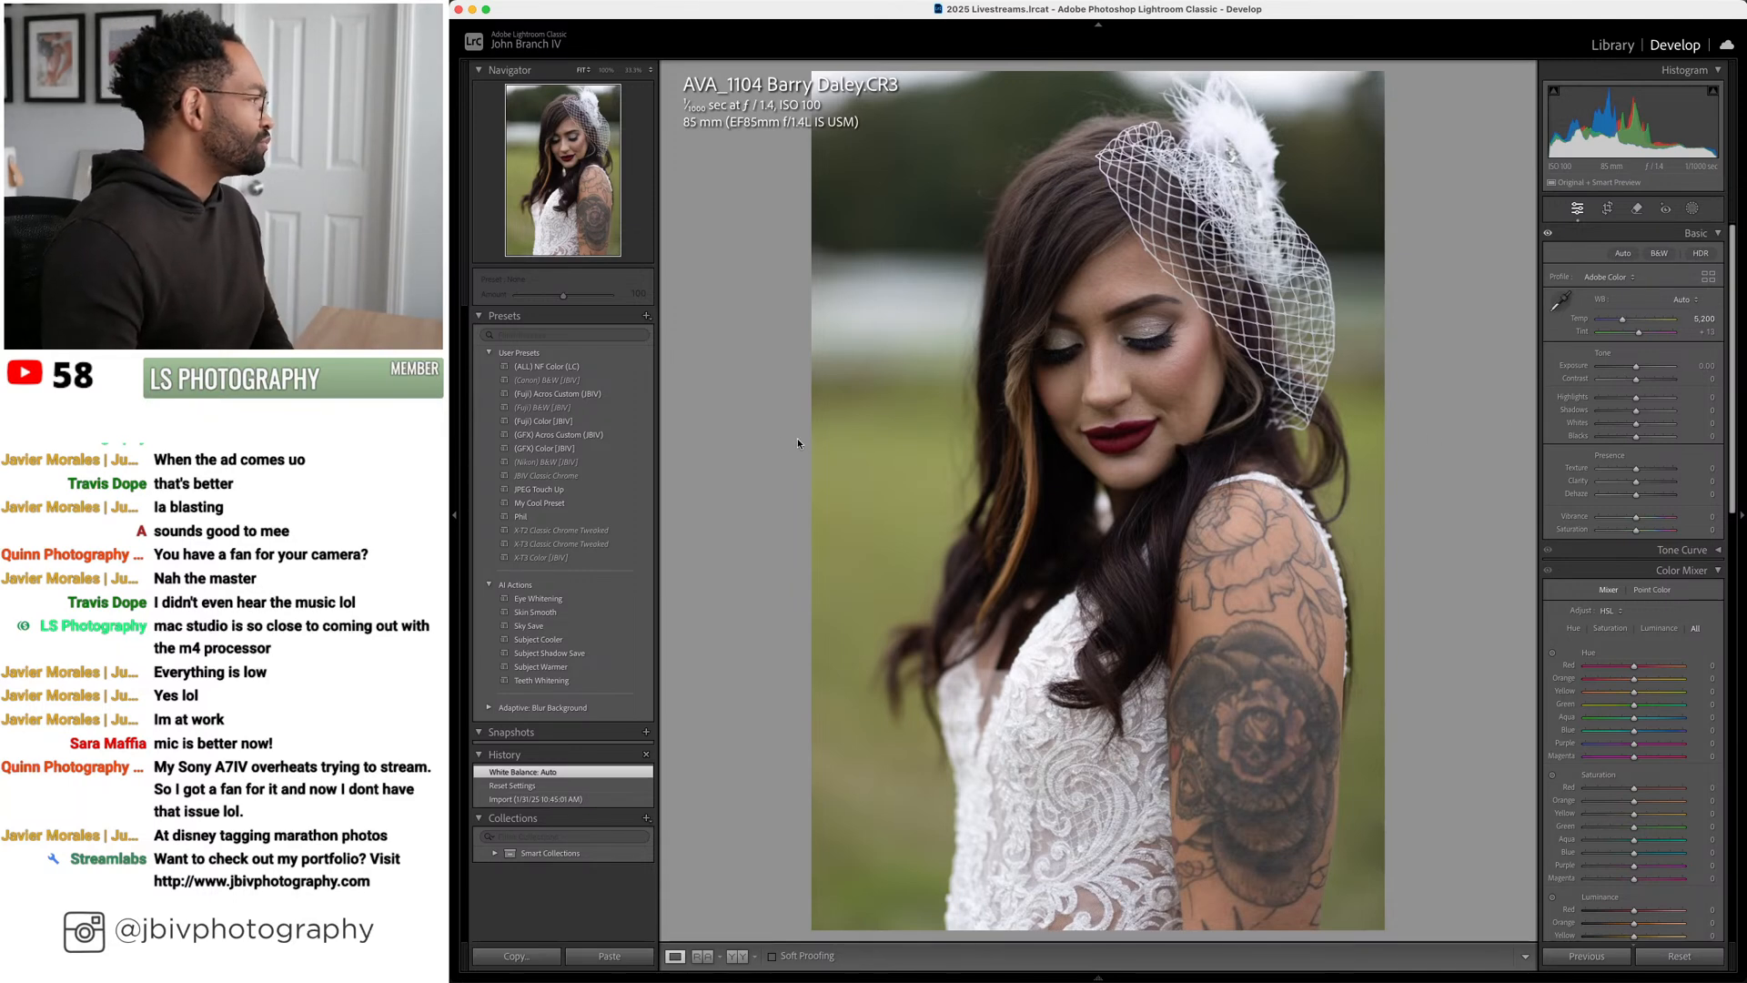
{"action": "left_click", "coordinate": [615, 449]}
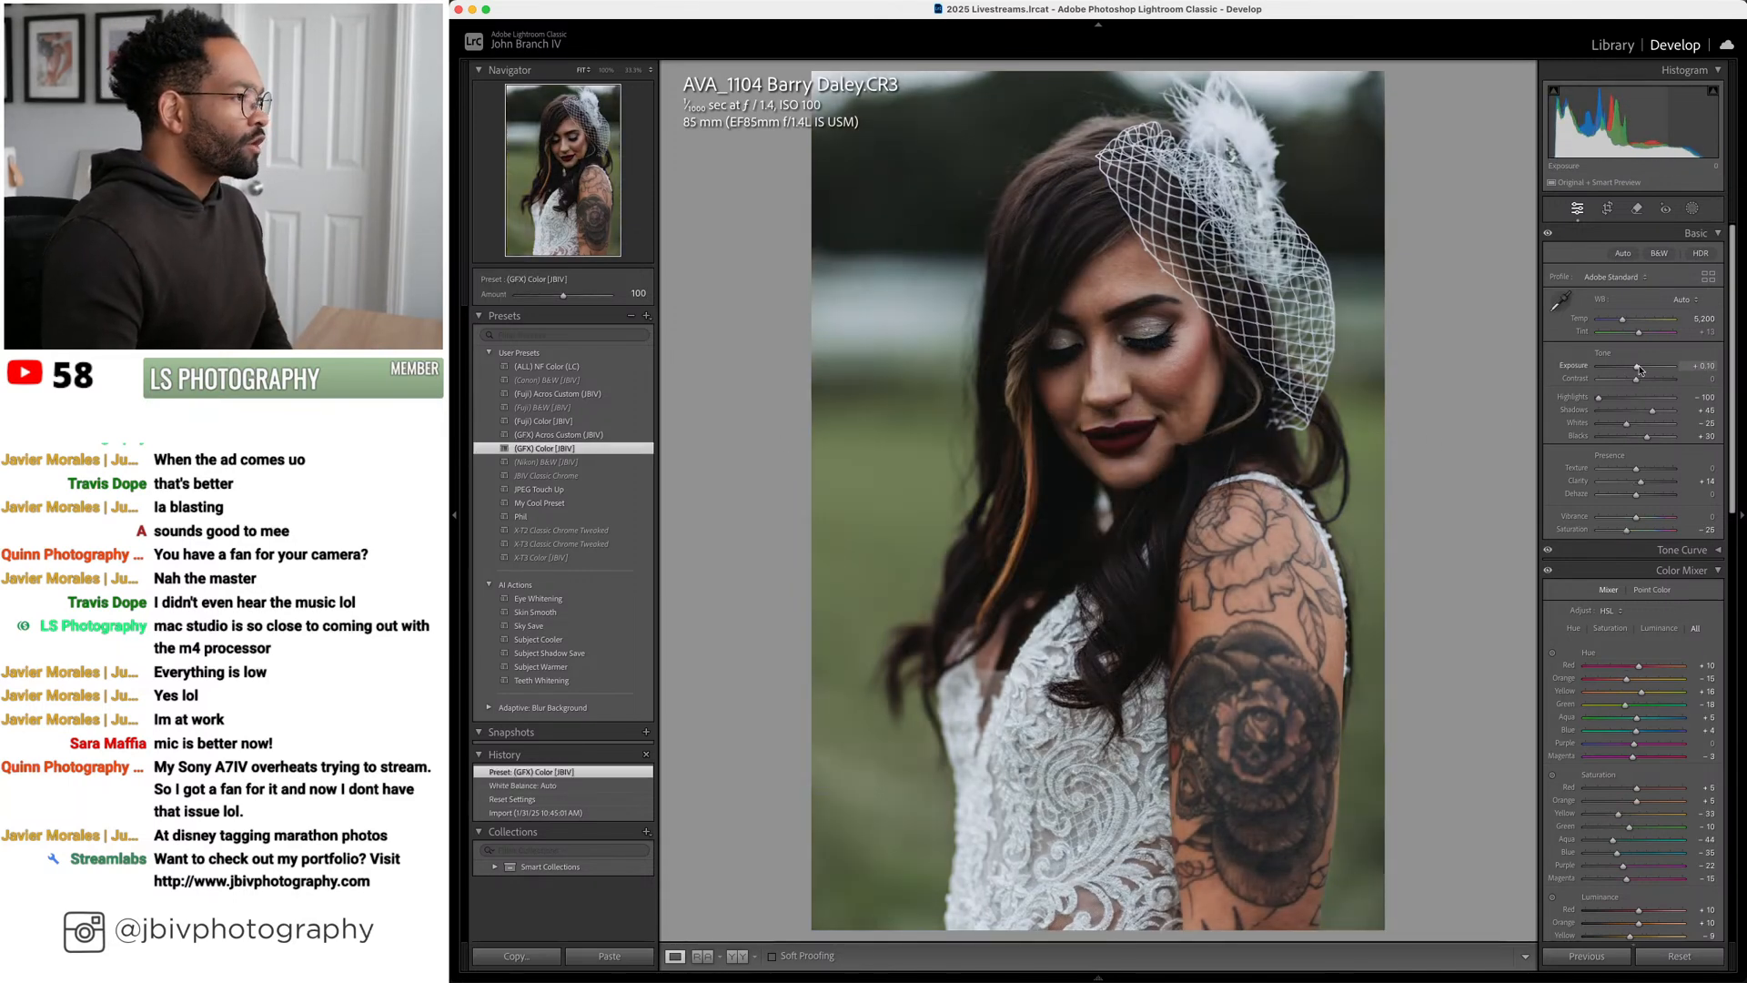
Set exposure to +0.80, temperature to 6,050 and tint to +23
{"action": "left_click_drag", "start_coordinate": [1641, 370], "coordinate": [1643, 370]}
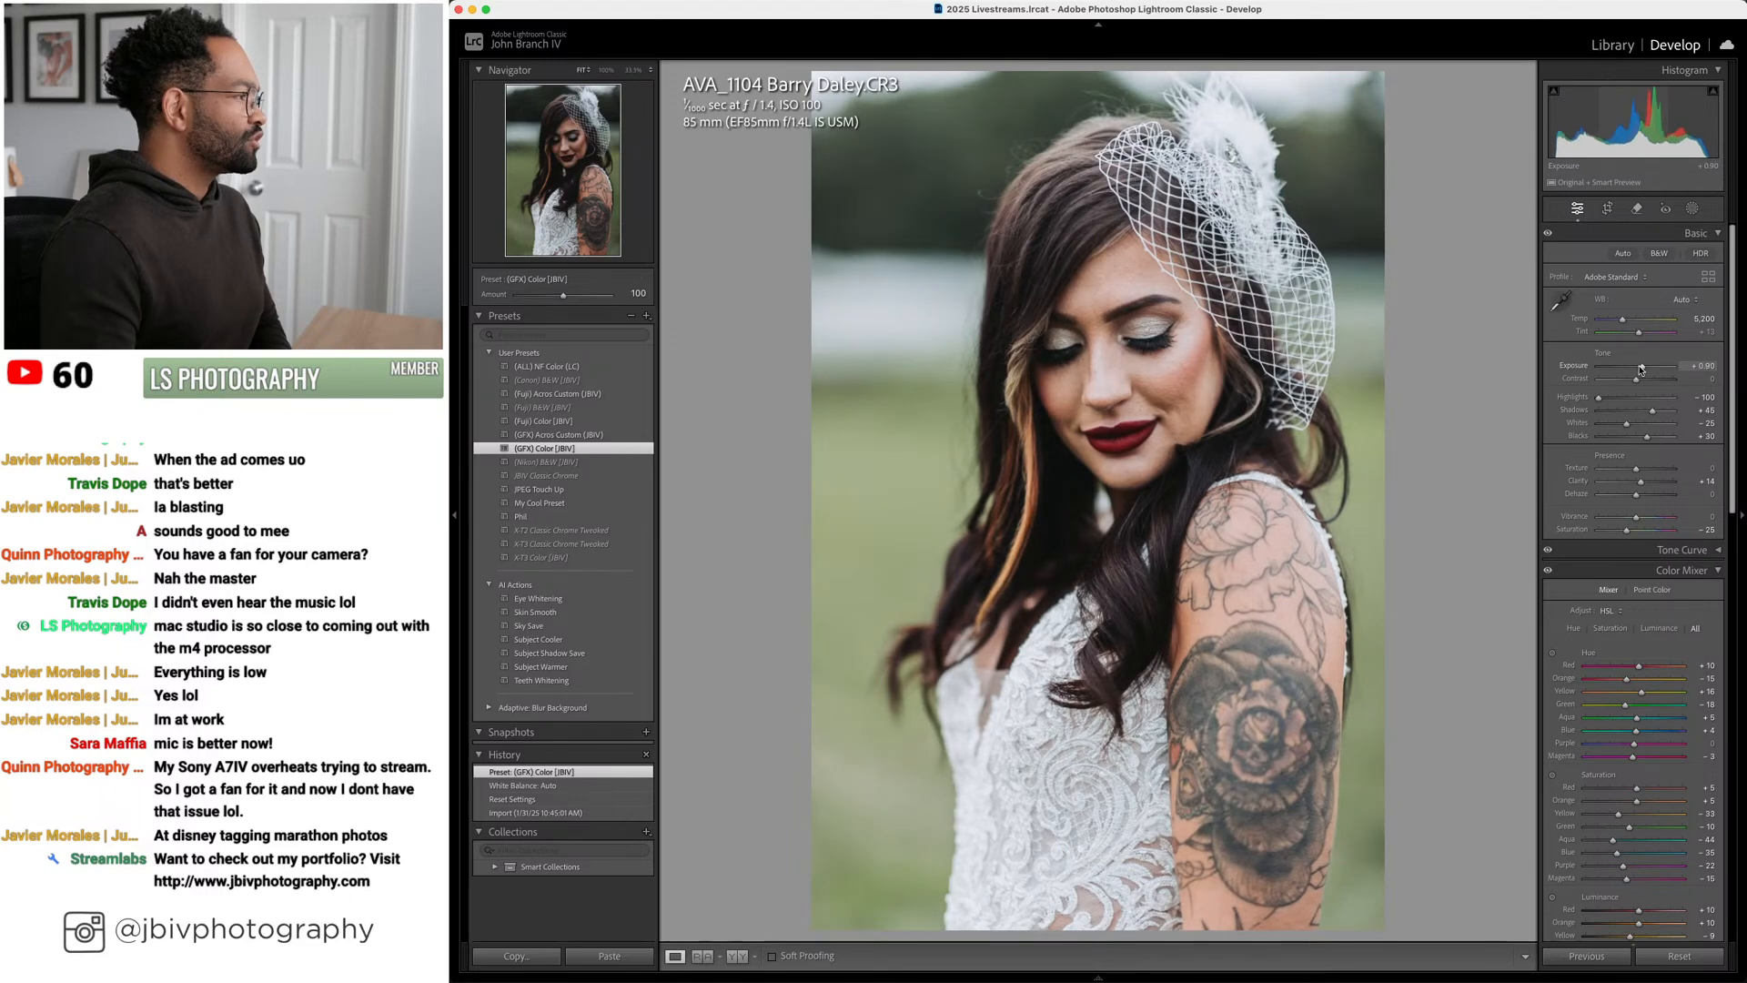
{"action": "left_click_drag", "start_coordinate": [1637, 332], "coordinate": [1641, 331]}
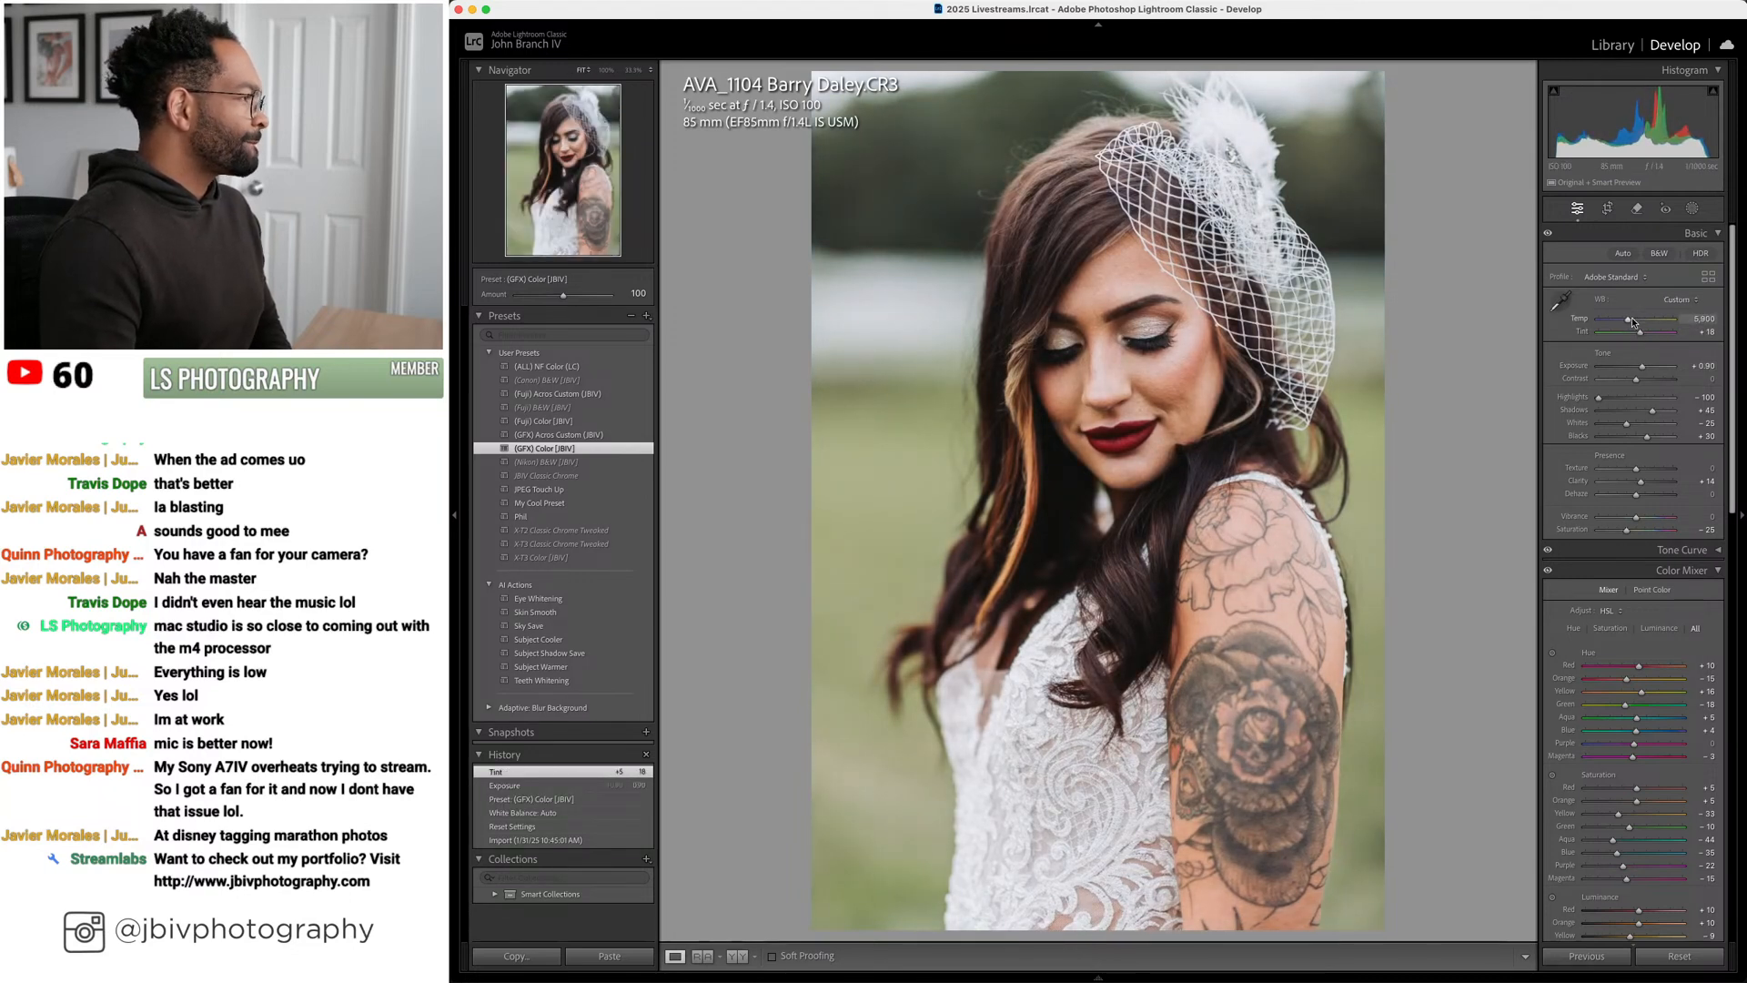
{"action": "left_click_drag", "start_coordinate": [1631, 320], "coordinate": [1642, 334]}
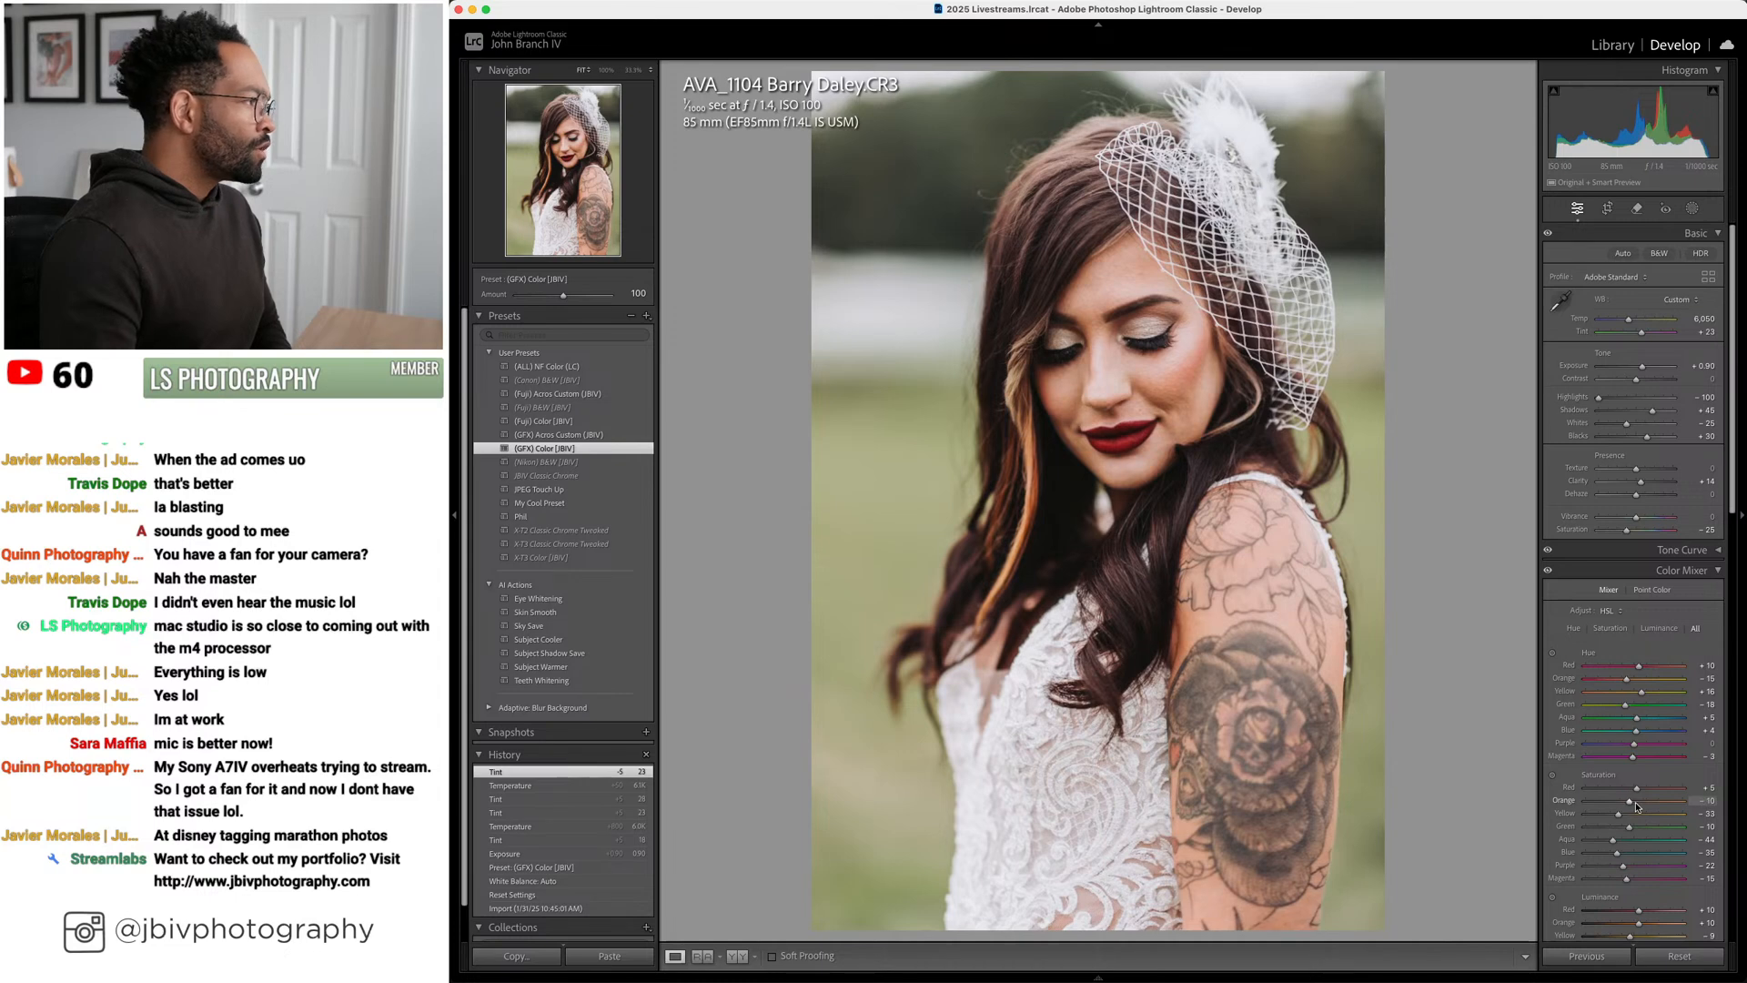
Set orange saturation to 0 and orange hue to -25 in the Color Mixer
{"action": "left_click_drag", "start_coordinate": [1636, 801], "coordinate": [1635, 801]}
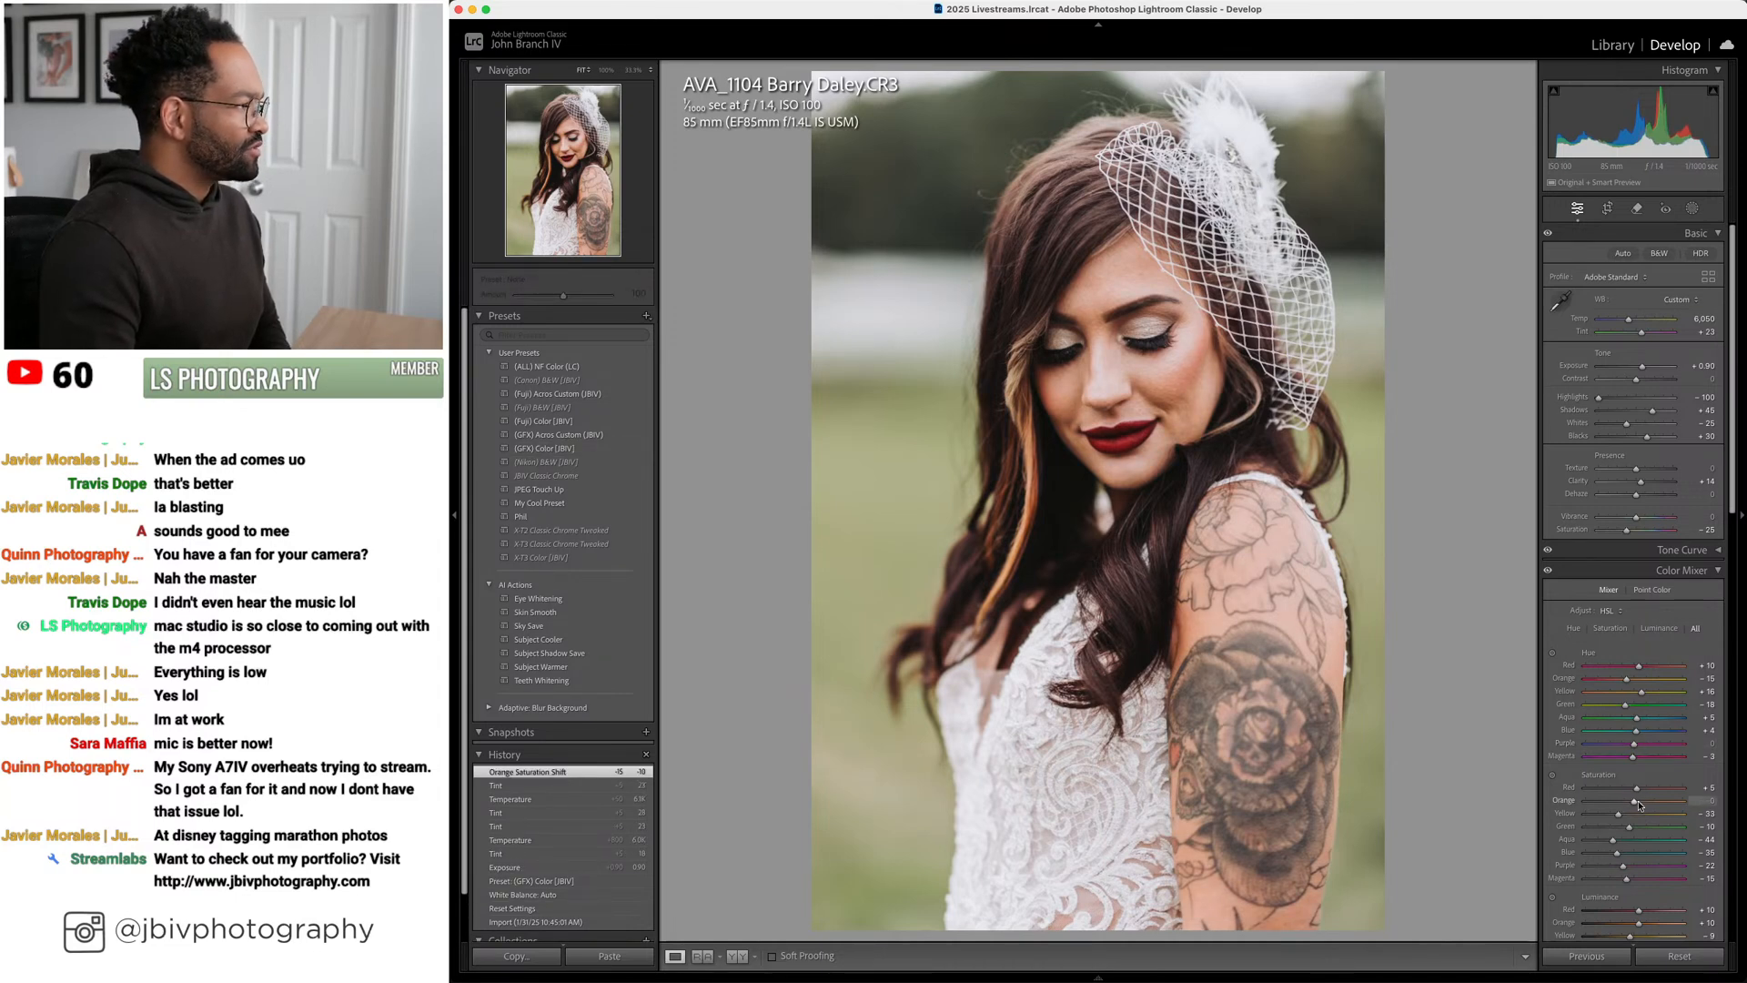
{"action": "scroll", "coordinate": [1643, 643], "scroll_direction": "down", "scroll_amount": 3}
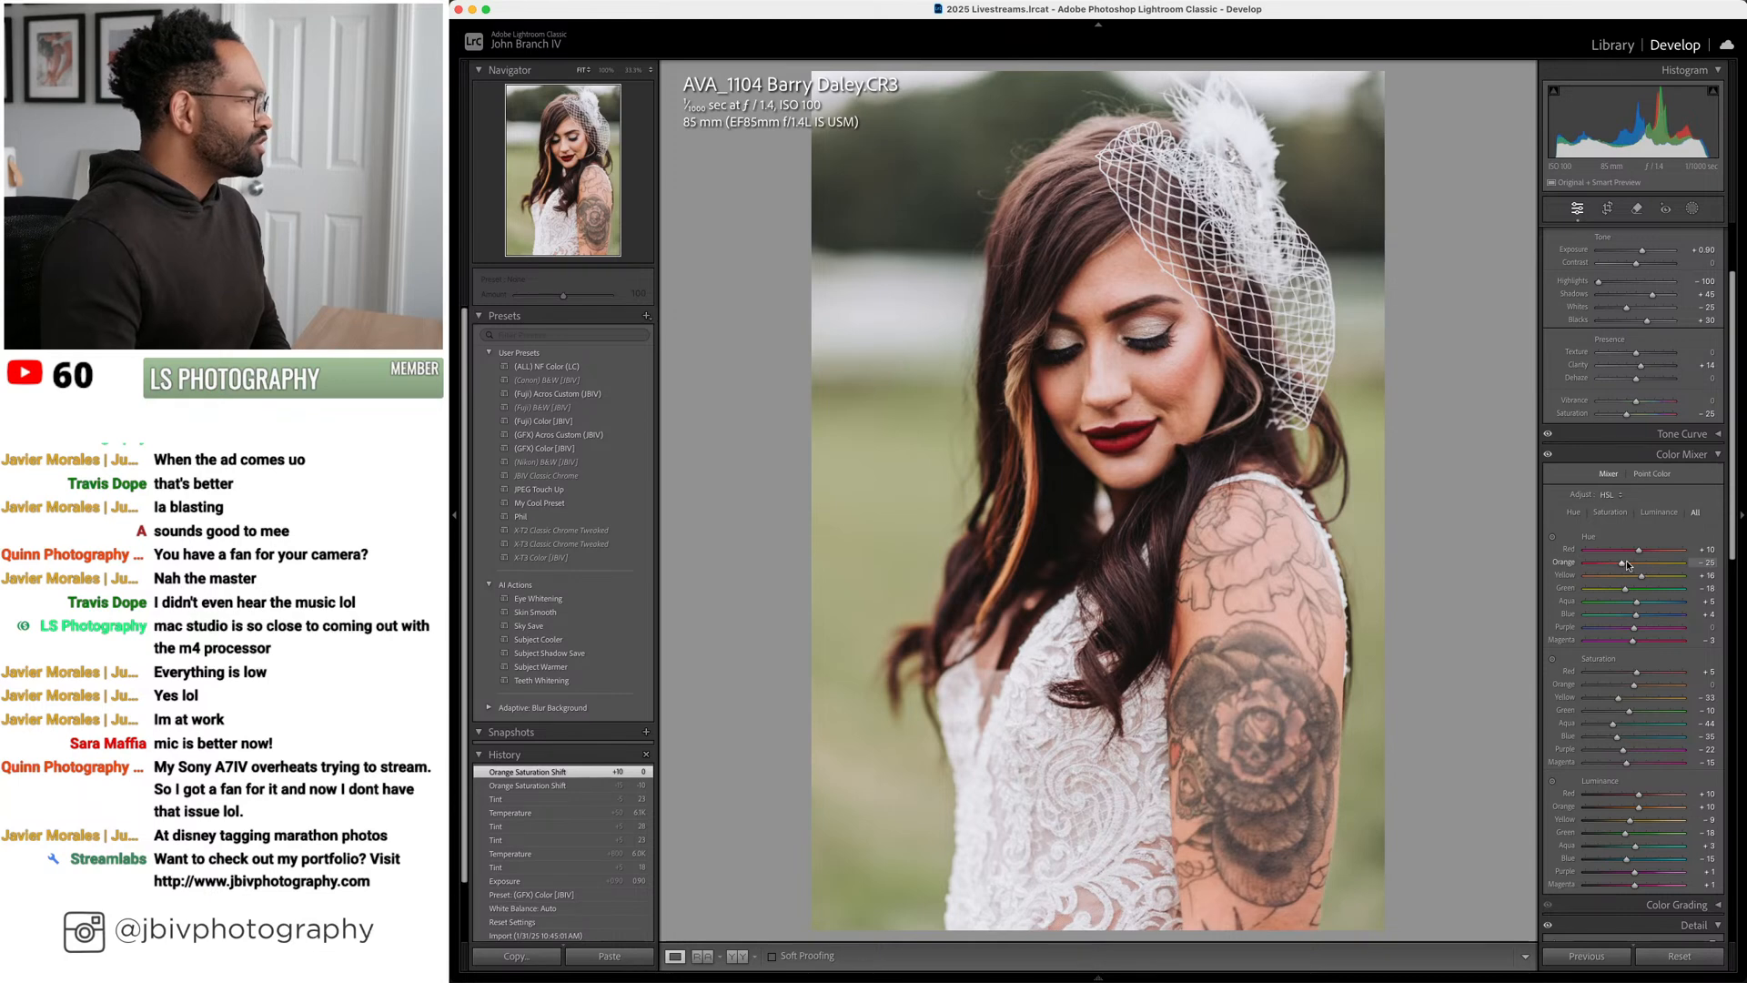
{"action": "left_click_drag", "start_coordinate": [1625, 562], "coordinate": [1623, 563]}
Set tint to +18, shadows to +35, exposure to +1.10 and temperature to 5,450, using a side-by-side before and after comparison
{"action": "scroll", "coordinate": [1623, 563], "scroll_direction": "up", "scroll_amount": 3}
{"action": "left_click_drag", "start_coordinate": [1642, 334], "coordinate": [1649, 410]}
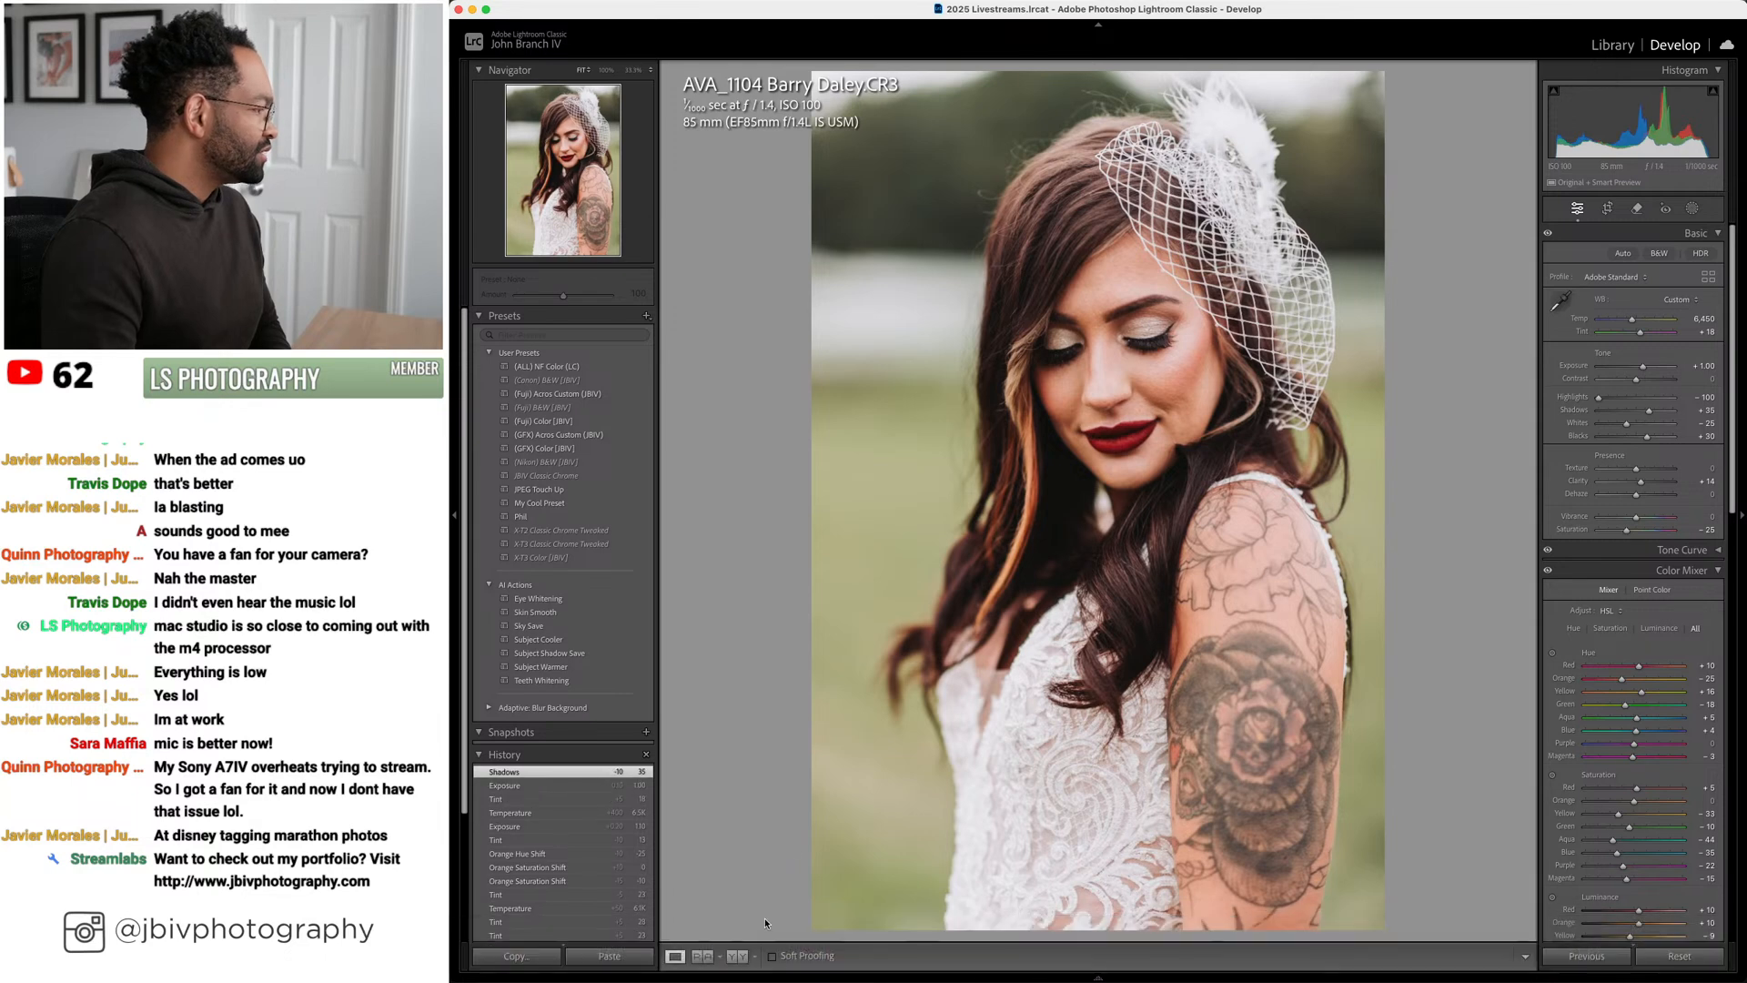
{"action": "left_click", "coordinate": [737, 955]}
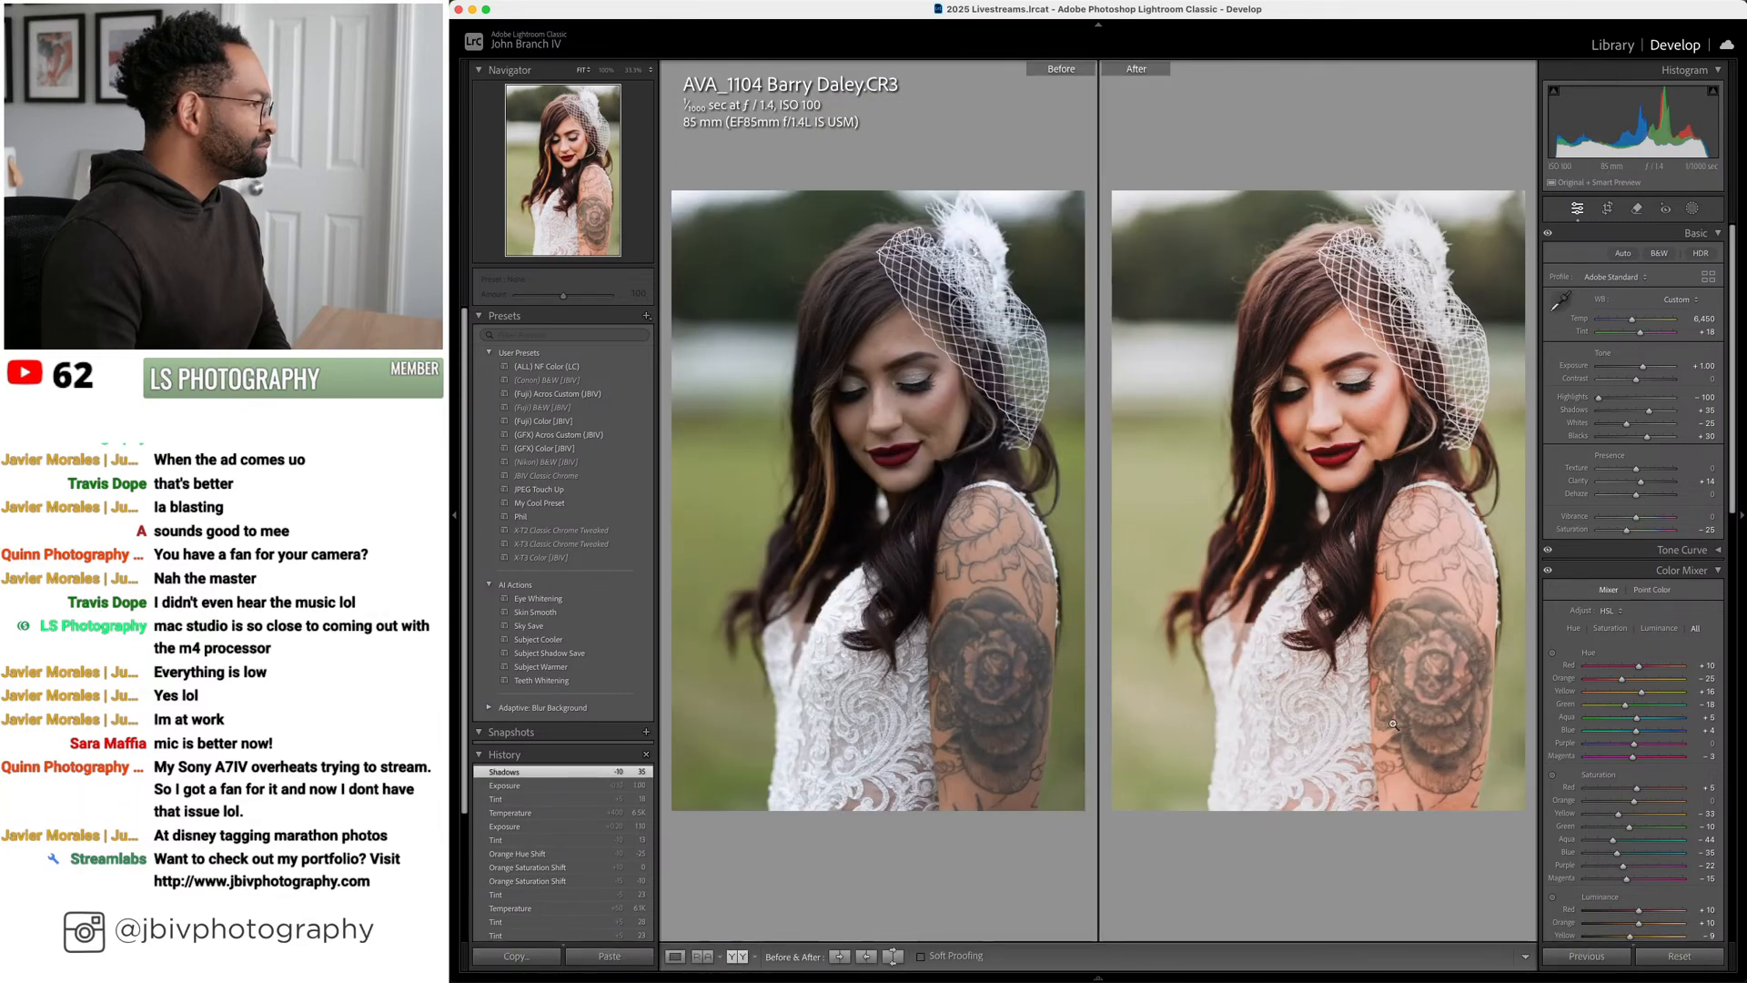
{"action": "scroll", "coordinate": [1670, 366], "scroll_direction": "up", "scroll_amount": 2}
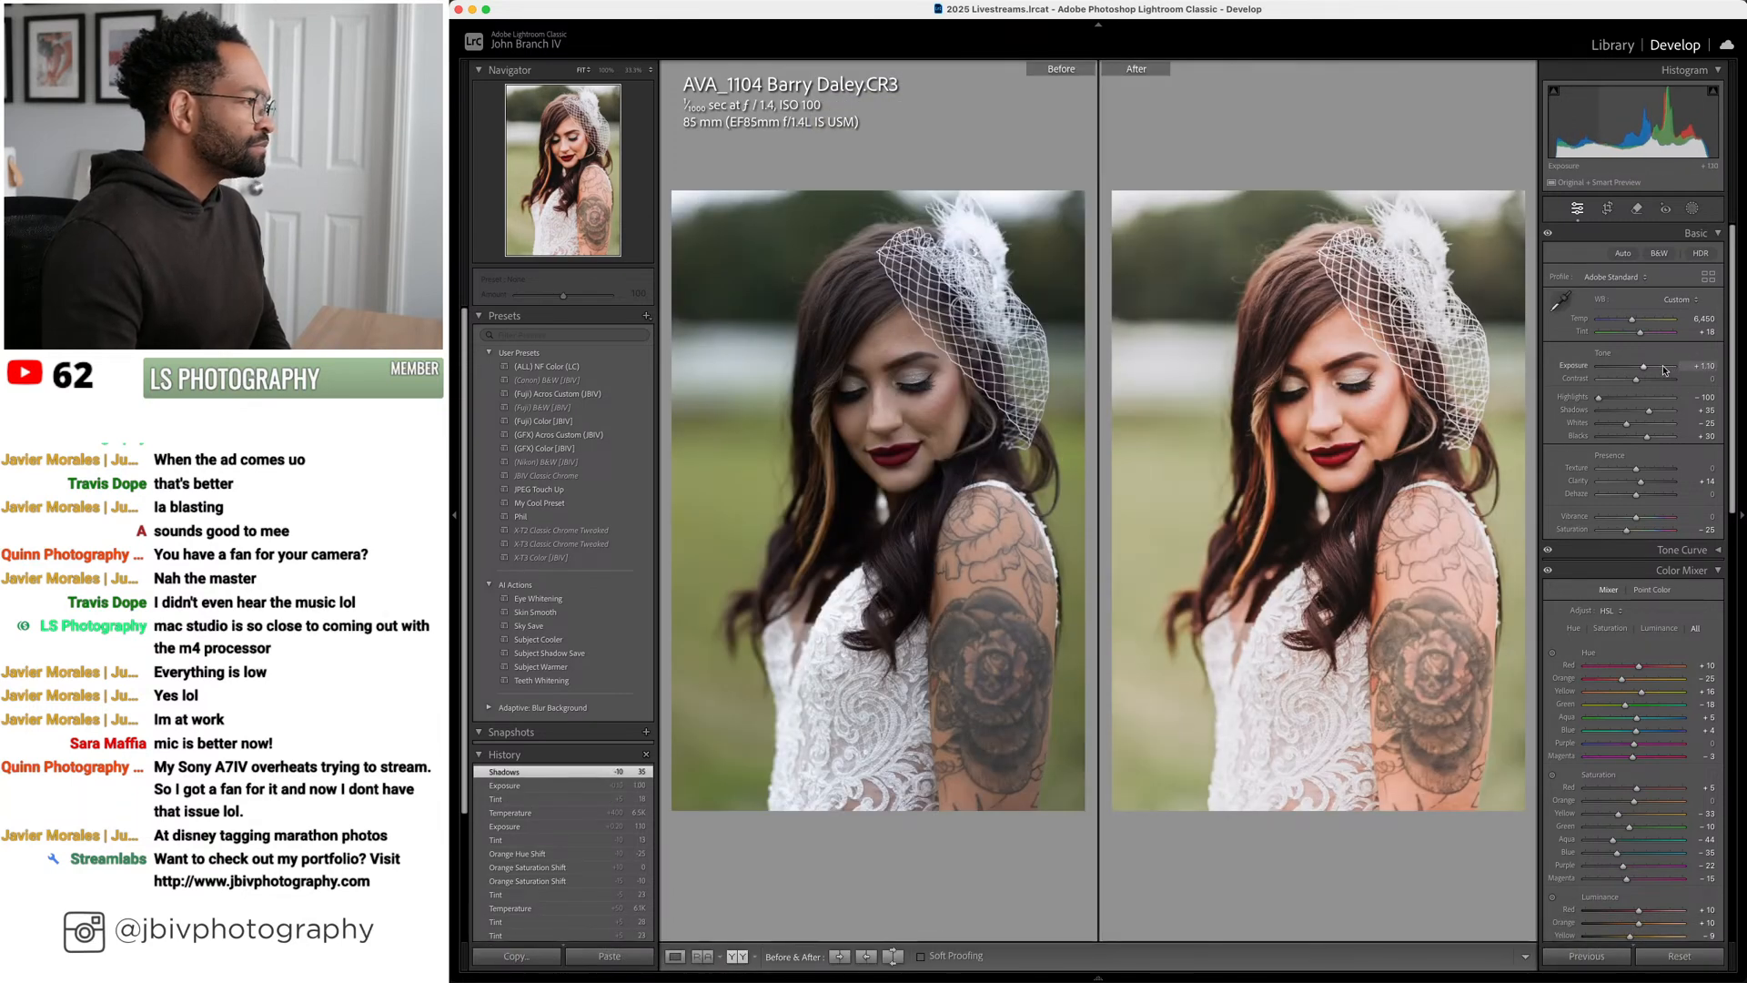
{"action": "scroll", "coordinate": [1636, 325], "scroll_direction": "down", "scroll_amount": 2}
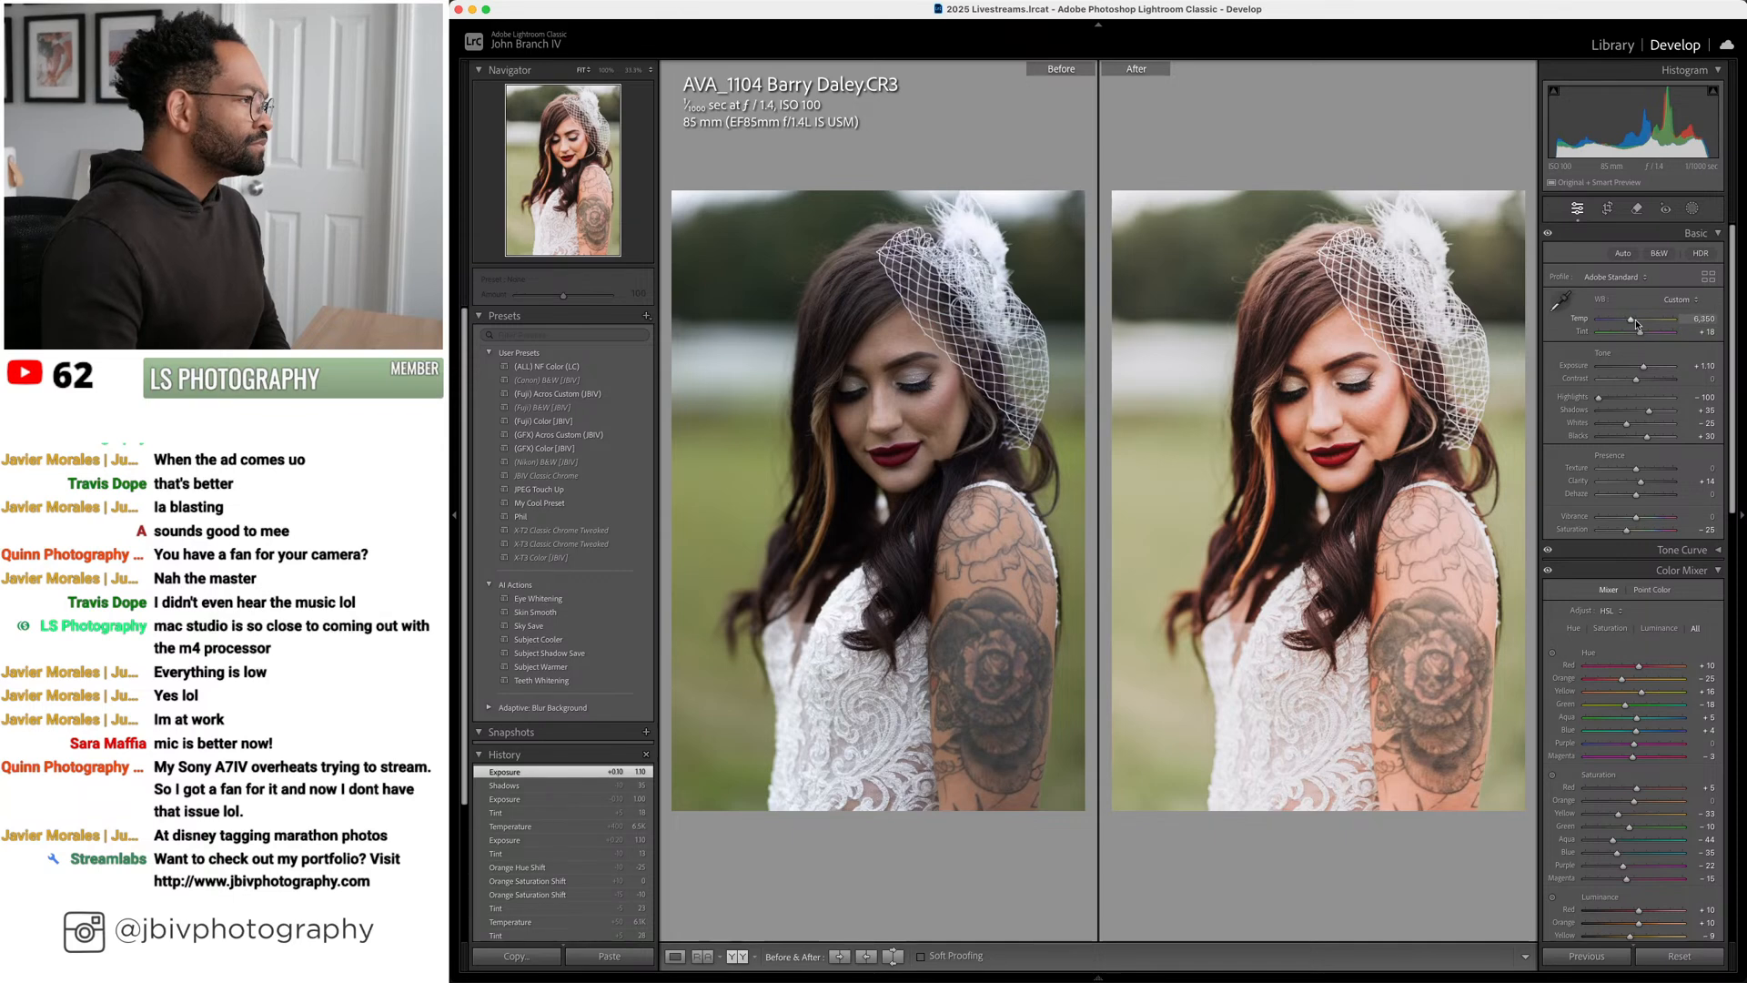
{"action": "scroll", "coordinate": [1637, 325], "scroll_direction": "down", "scroll_amount": 3}
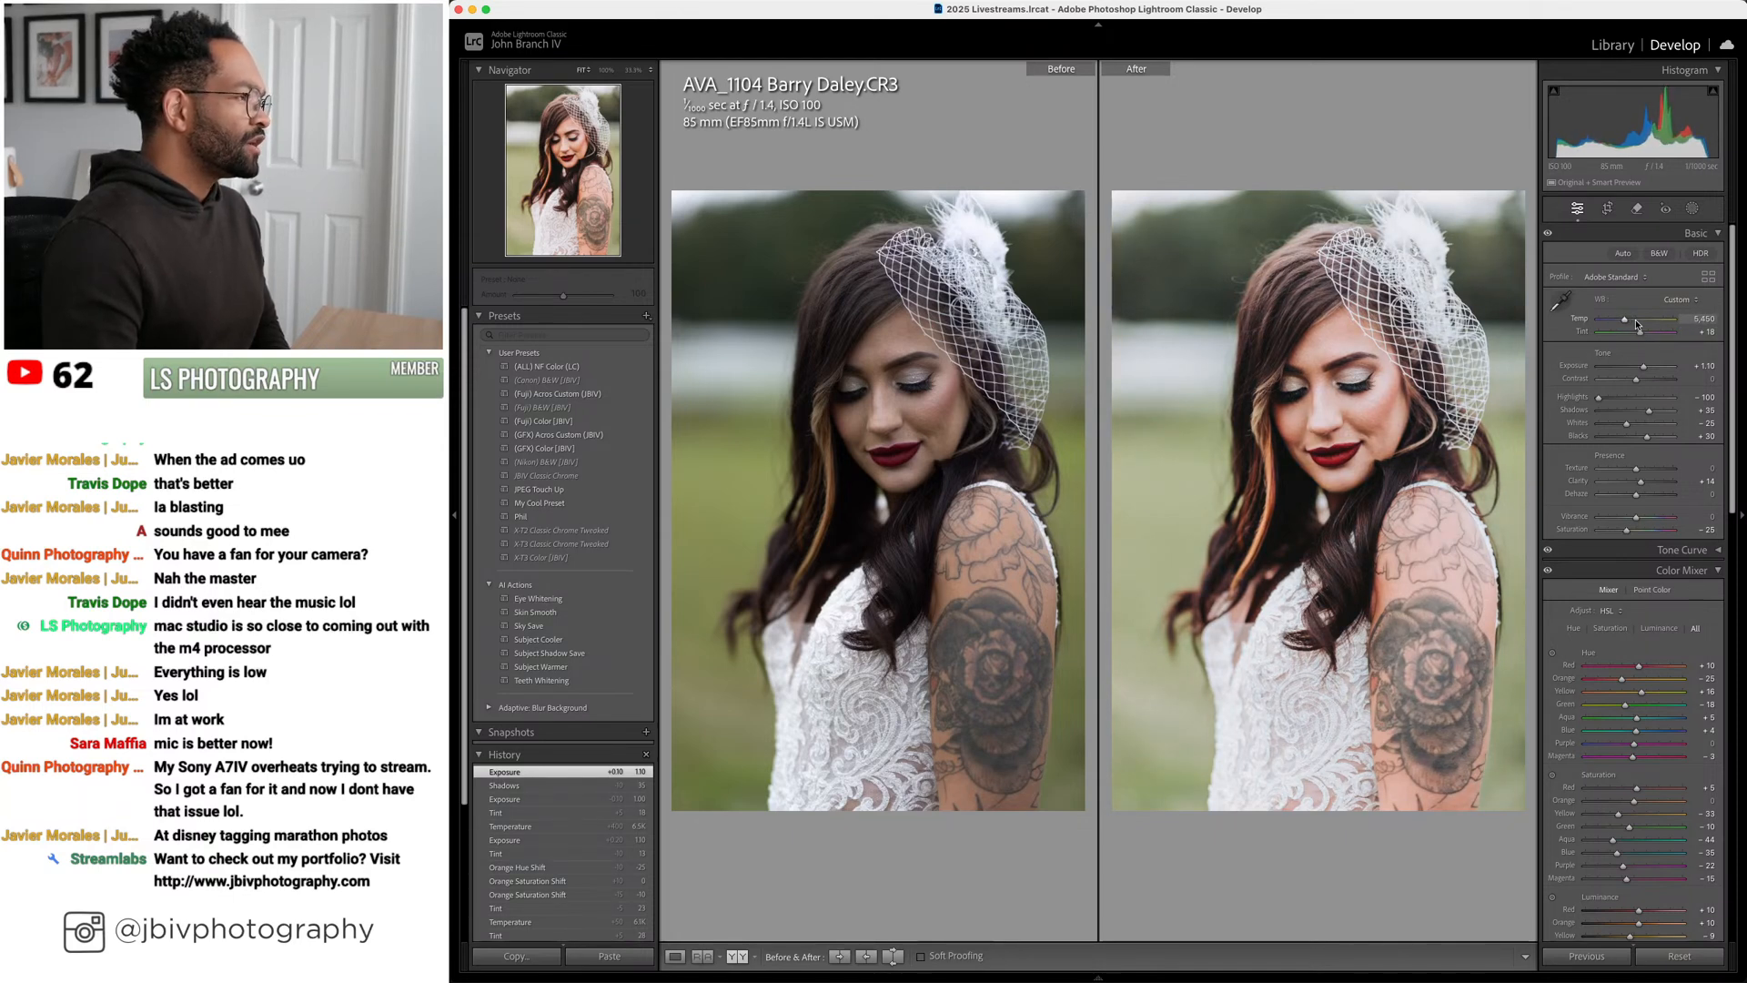
{"action": "scroll", "coordinate": [1636, 325], "scroll_direction": "down", "scroll_amount": 1}
Add a subject mask with an adjusted color temperature and set the photo's overall temperature to 5,550
{"action": "left_click", "coordinate": [1692, 207]}
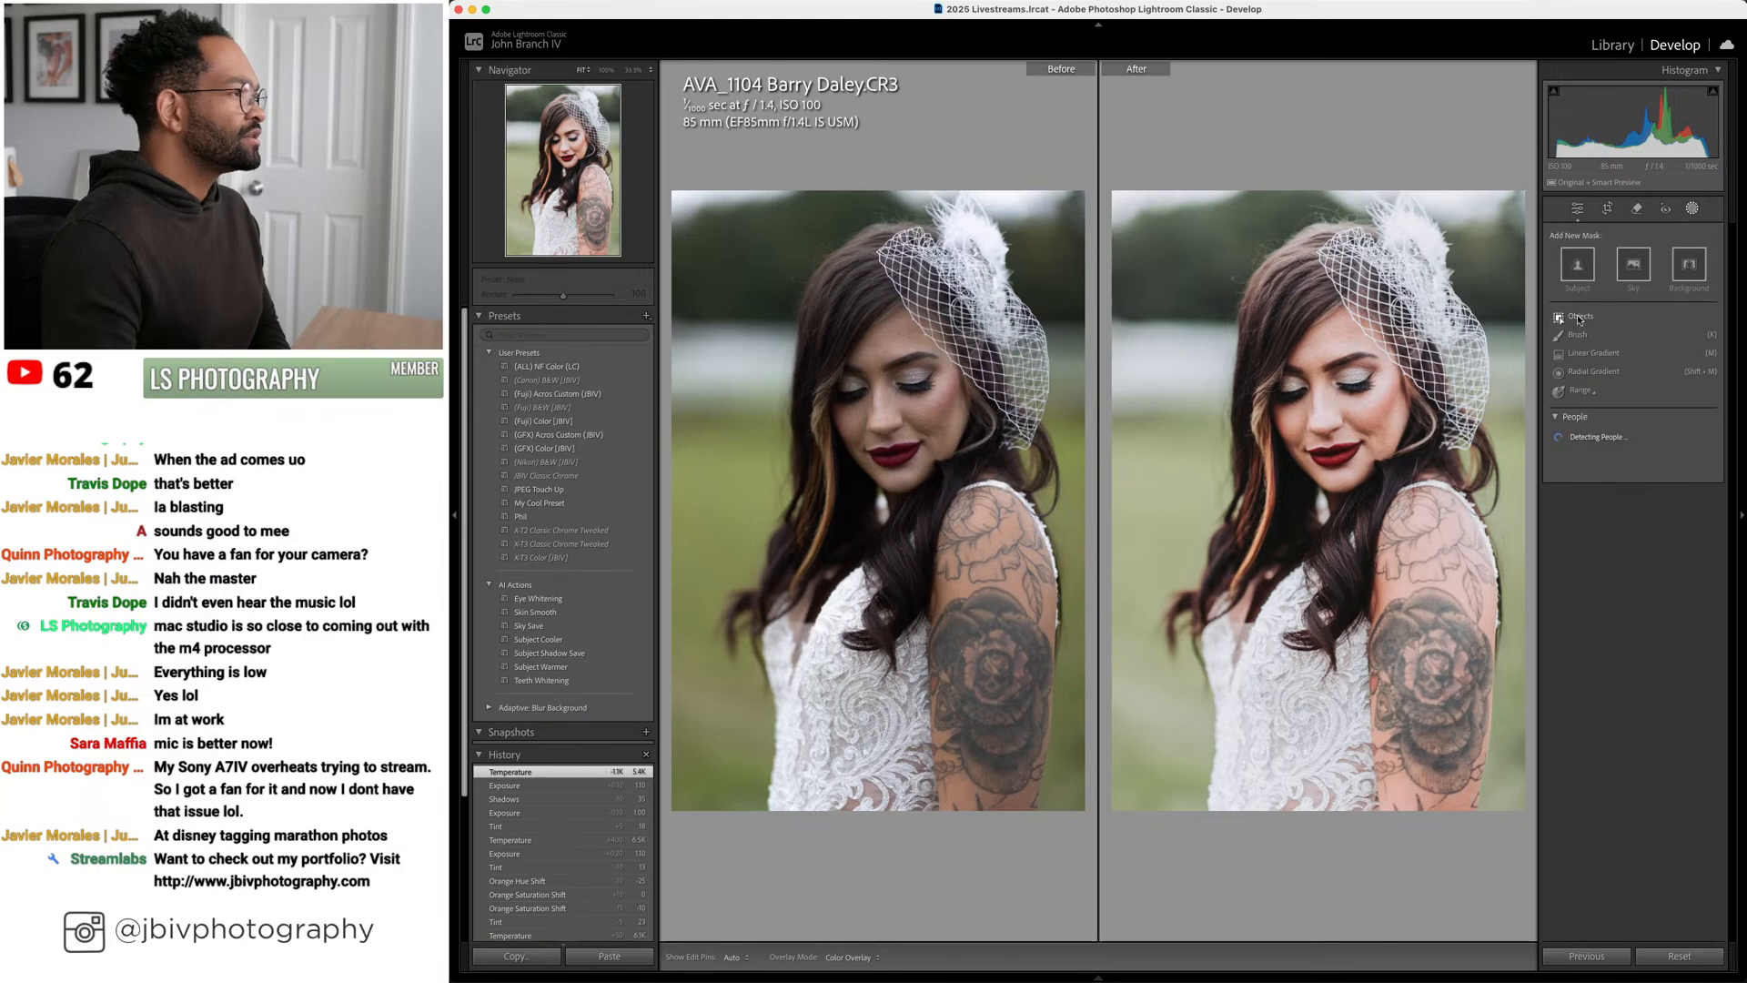
{"action": "left_click", "coordinate": [1578, 264]}
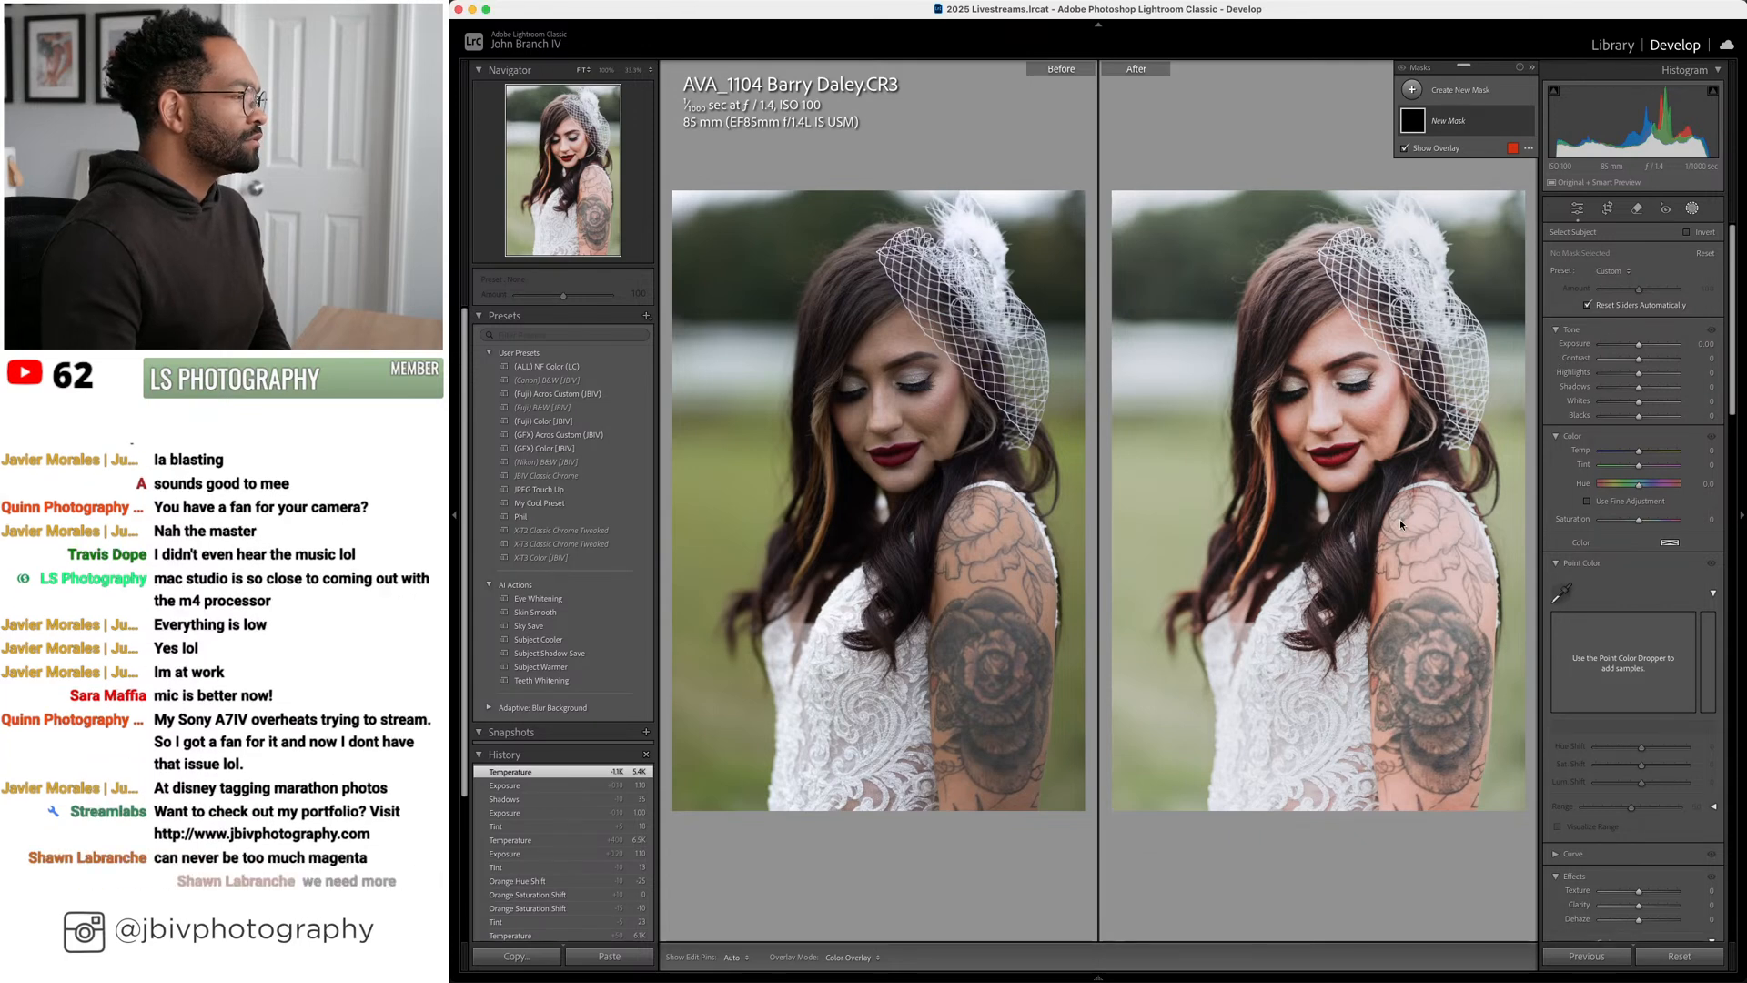
{"action": "left_click_drag", "start_coordinate": [1638, 450], "coordinate": [1641, 453]}
{"action": "left_click", "coordinate": [1693, 208]}
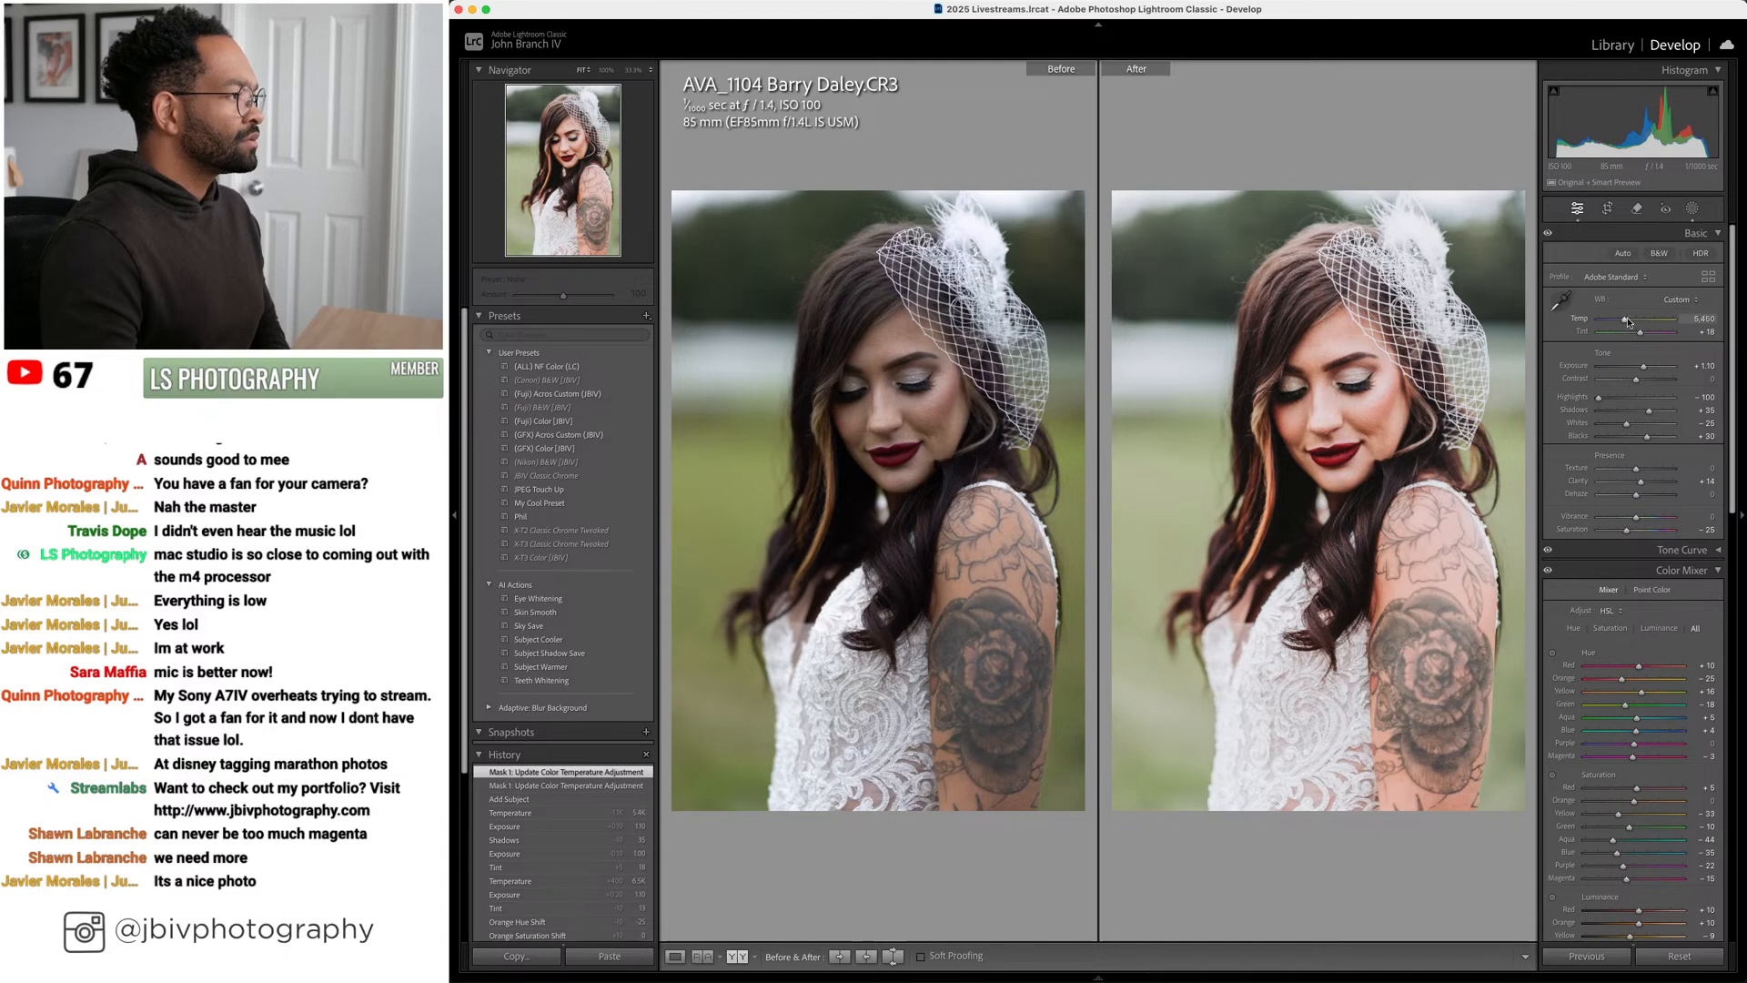
{"action": "left_click_drag", "start_coordinate": [1629, 322], "coordinate": [1627, 320]}
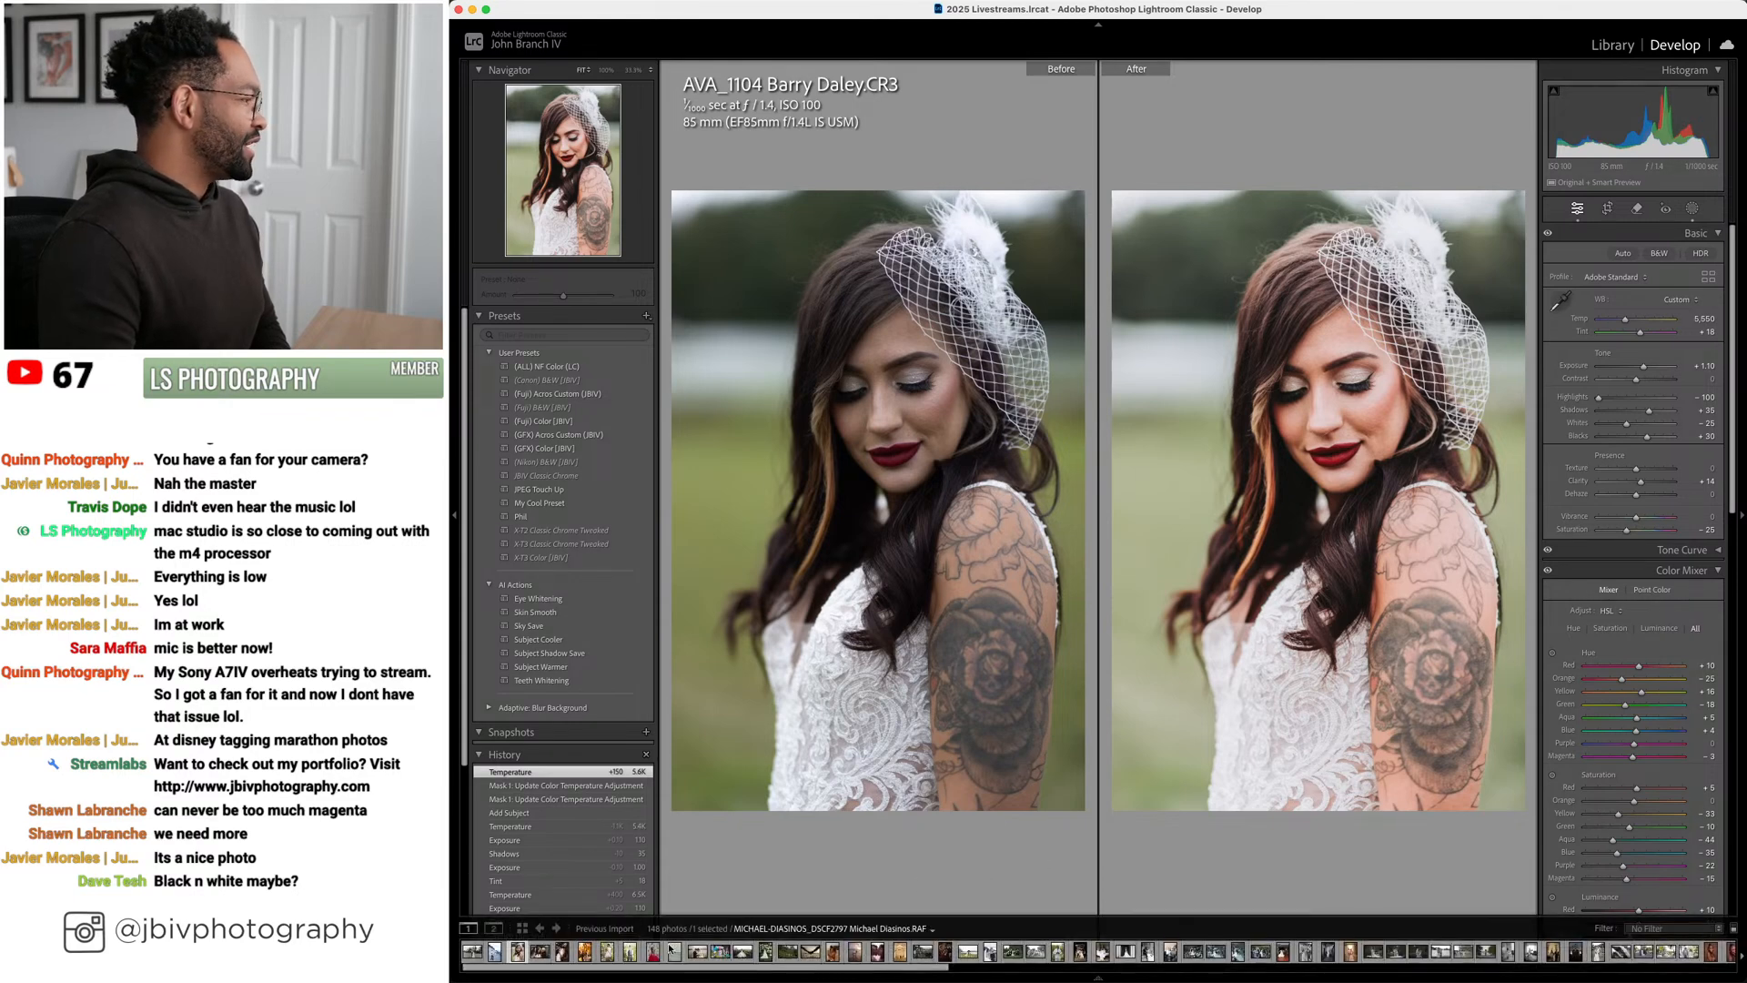
Show the filmstrip, leave the before and after comparison, and create a virtual copy of the bride portrait from the Library grid
{"action": "left_click", "coordinate": [1096, 978]}
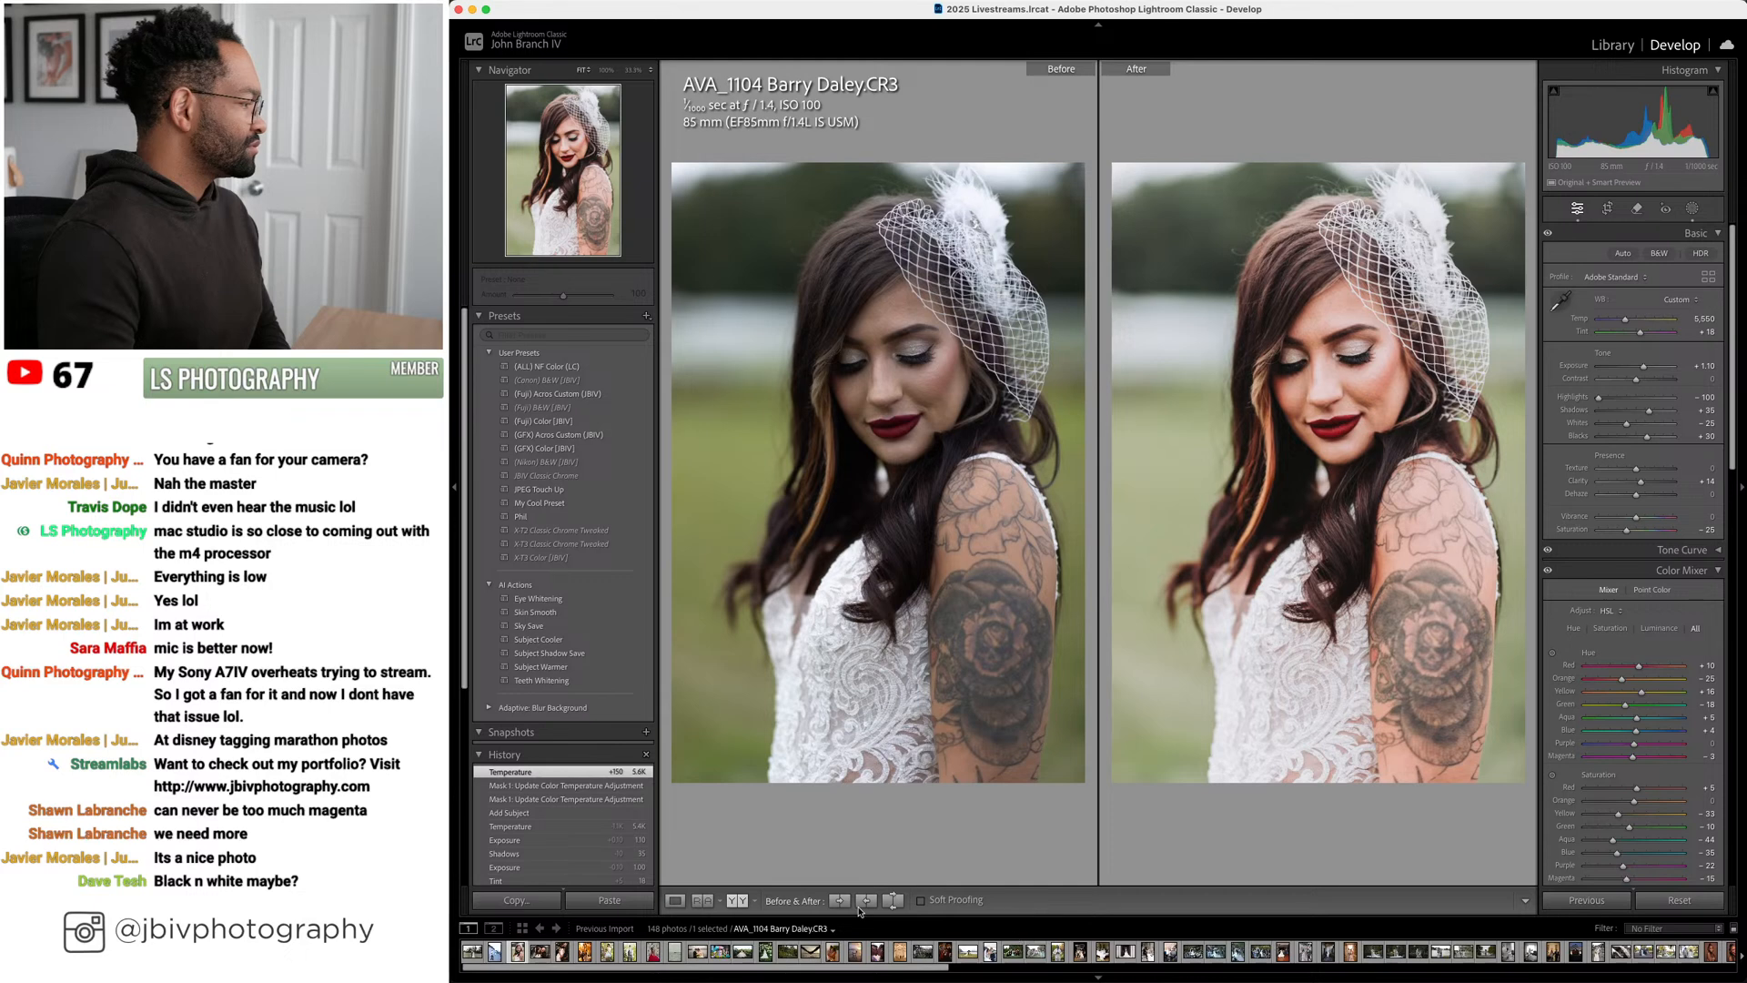
{"action": "left_click", "coordinate": [675, 900]}
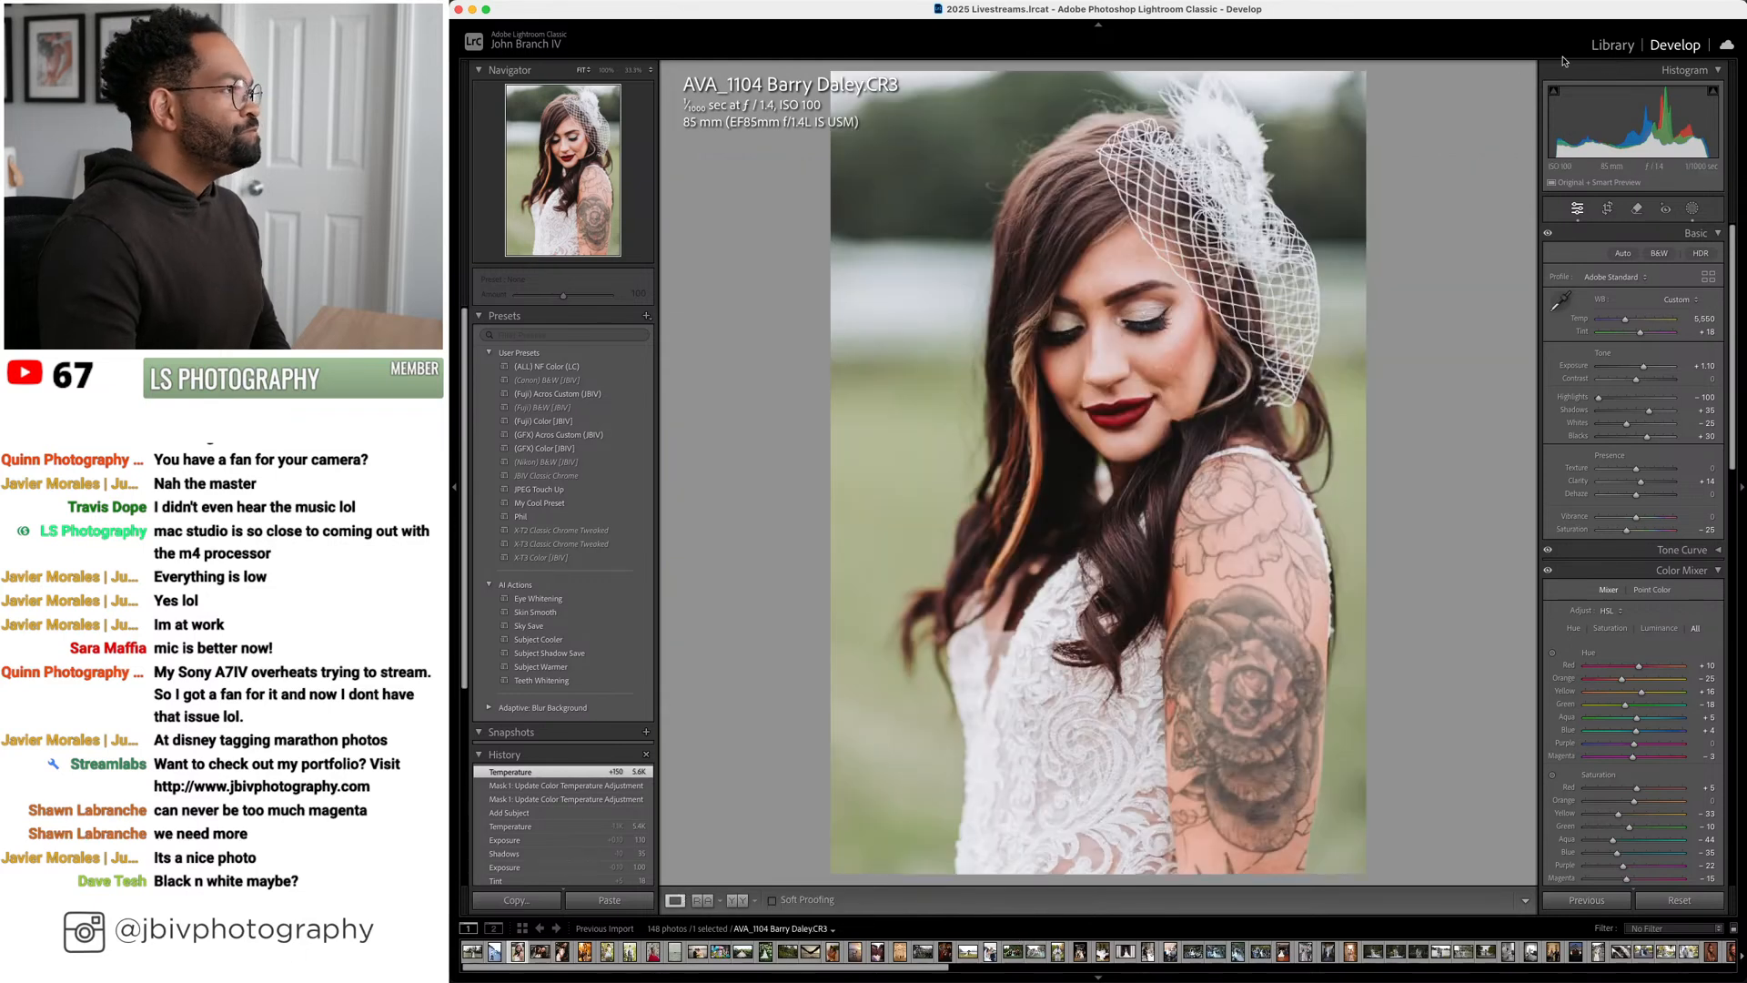
{"action": "key", "text": "g"}
{"action": "right_click", "coordinate": [1189, 196]}
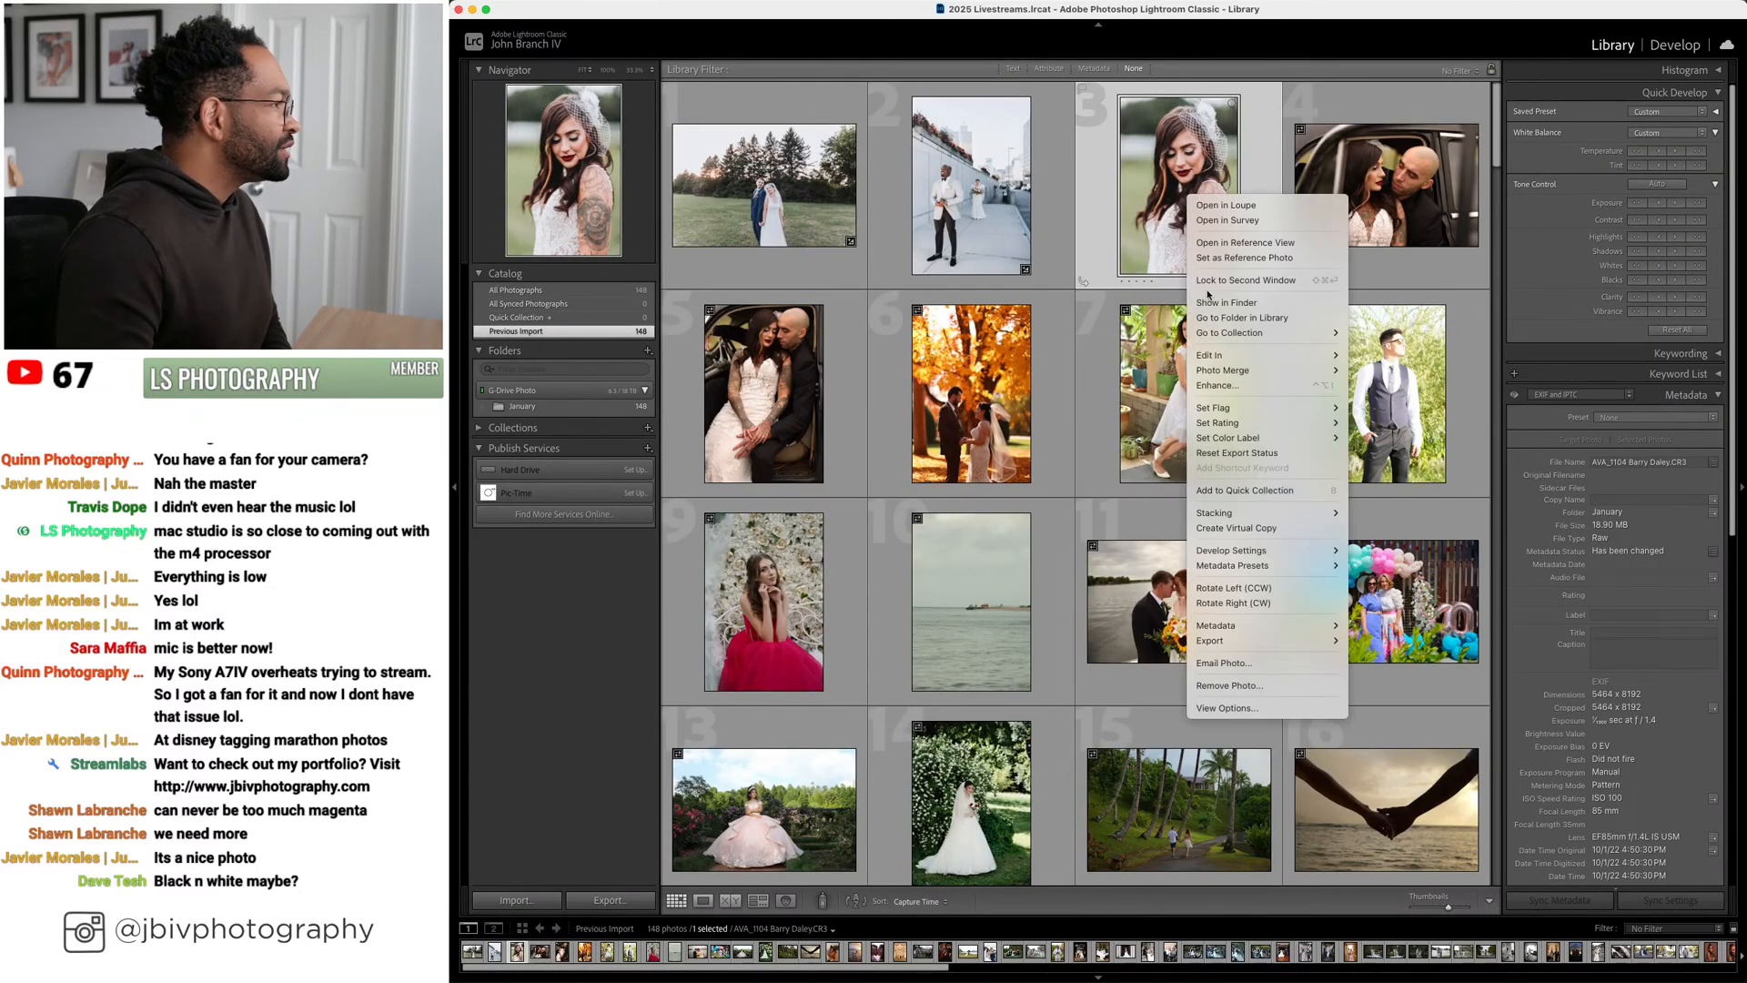
{"action": "left_click", "coordinate": [1308, 530]}
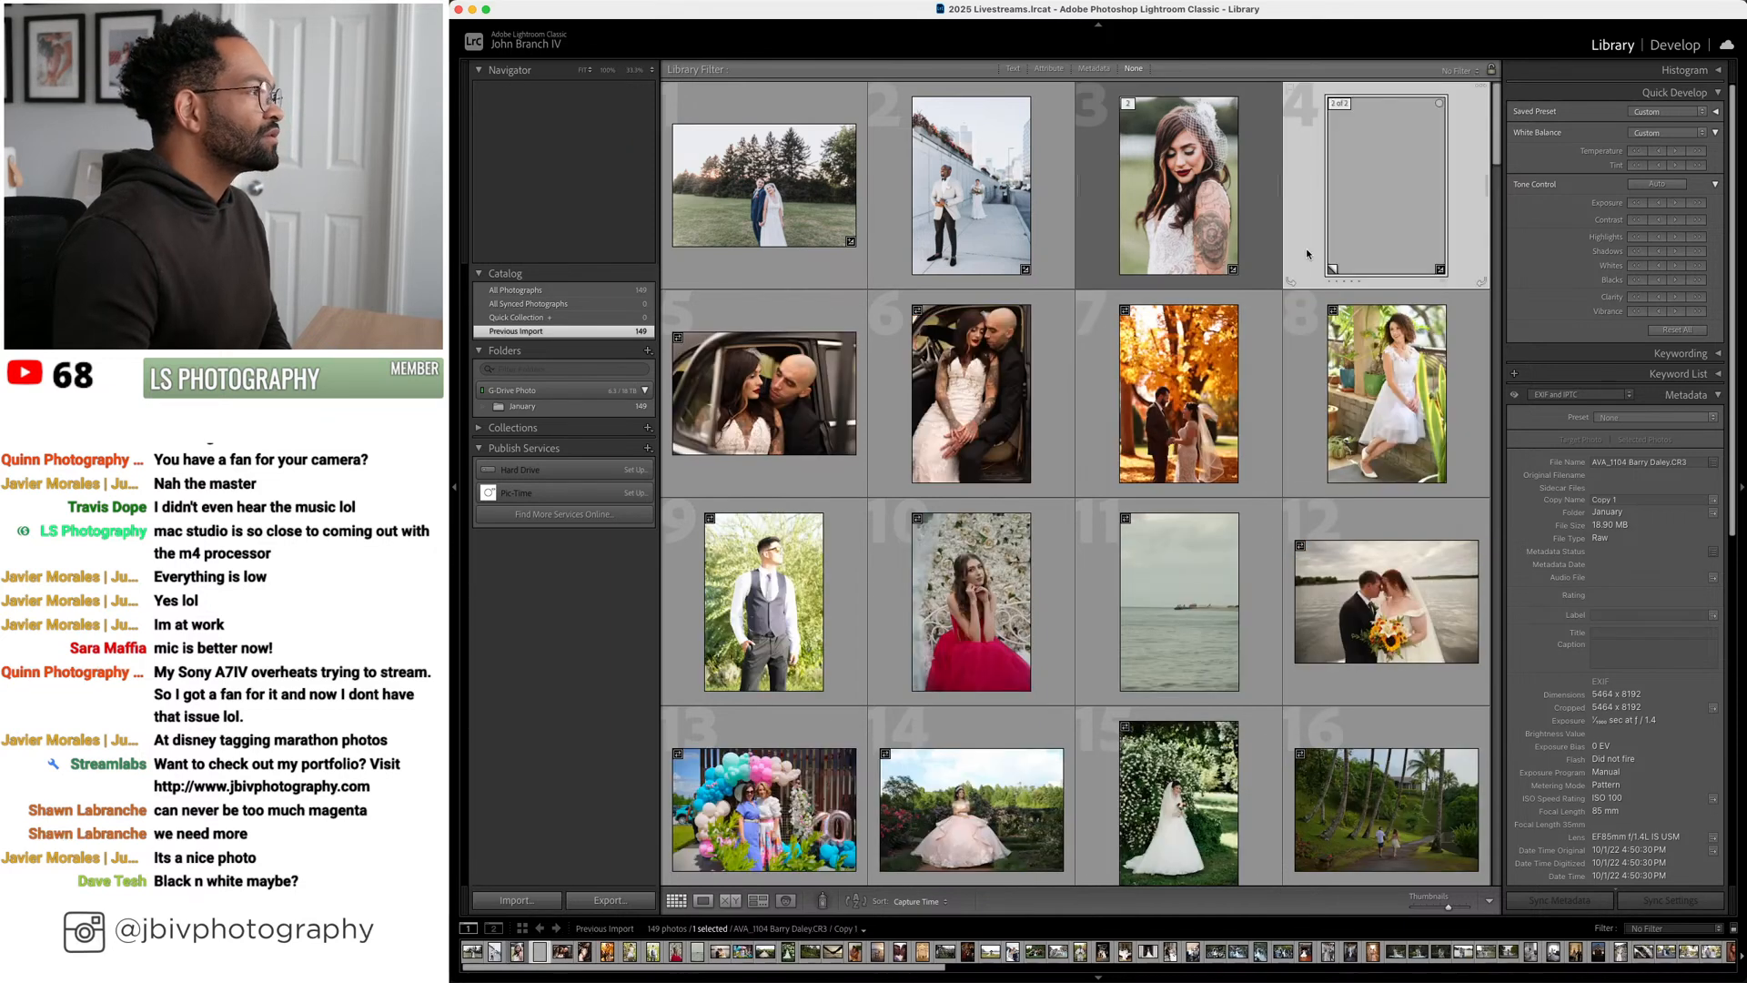
Apply the (GFX) Acros Custom [JBIV] preset to the virtual copy, set shadows to +60 and highlights to -70, and fine-tune exposure
{"action": "left_click", "coordinate": [1673, 46]}
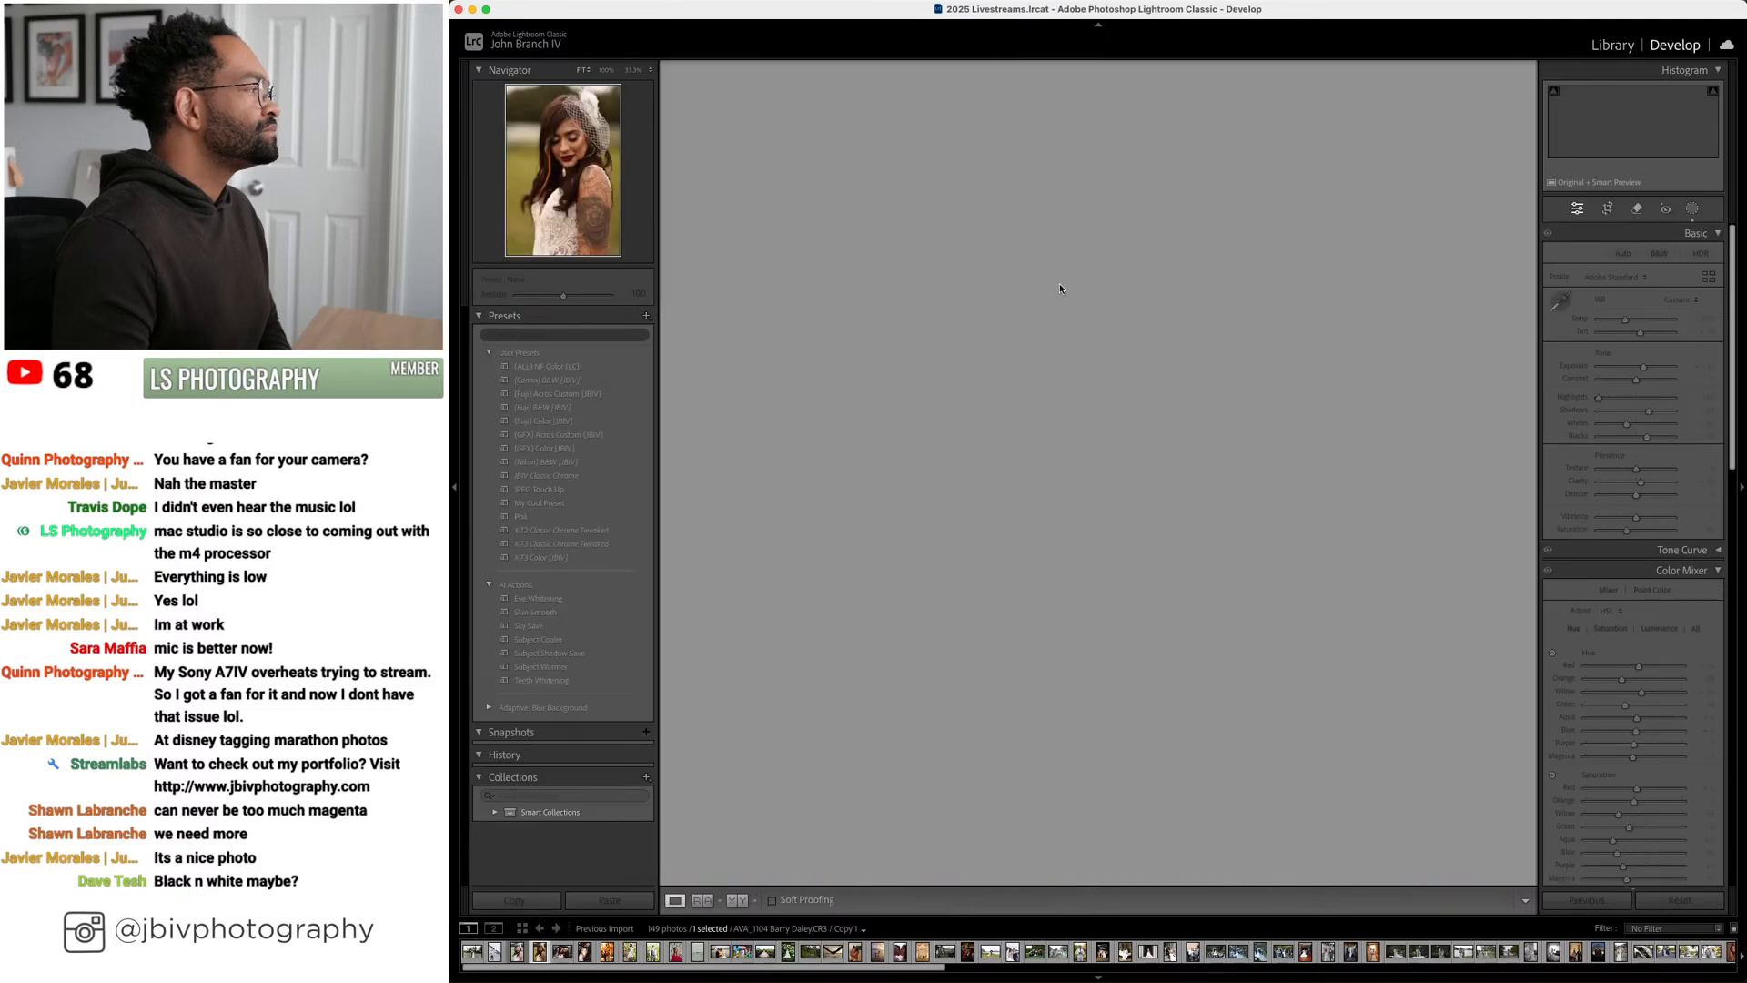
{"action": "left_click", "coordinate": [557, 434]}
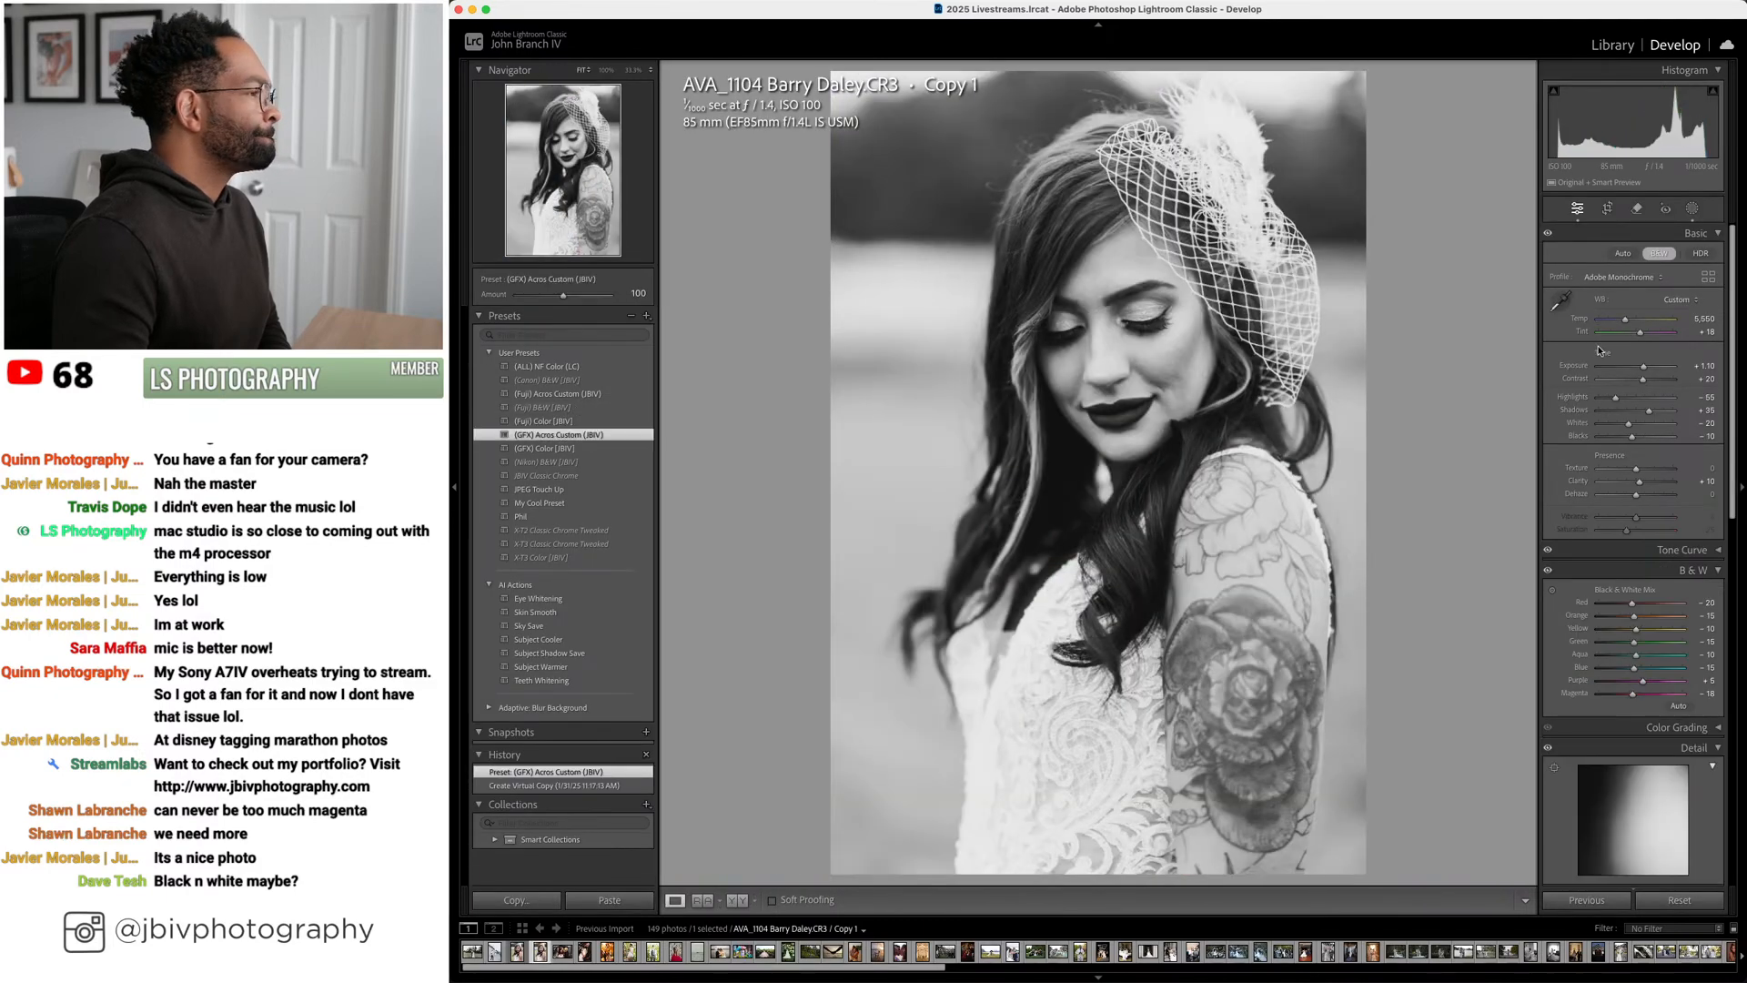
{"action": "mouse_move", "coordinate": [1634, 364]}
{"action": "left_mouse_down"}
{"action": "mouse_move", "coordinate": [1659, 409]}
{"action": "mouse_move", "coordinate": [1652, 366]}
{"action": "mouse_move", "coordinate": [1637, 369]}
{"action": "left_mouse_up"}
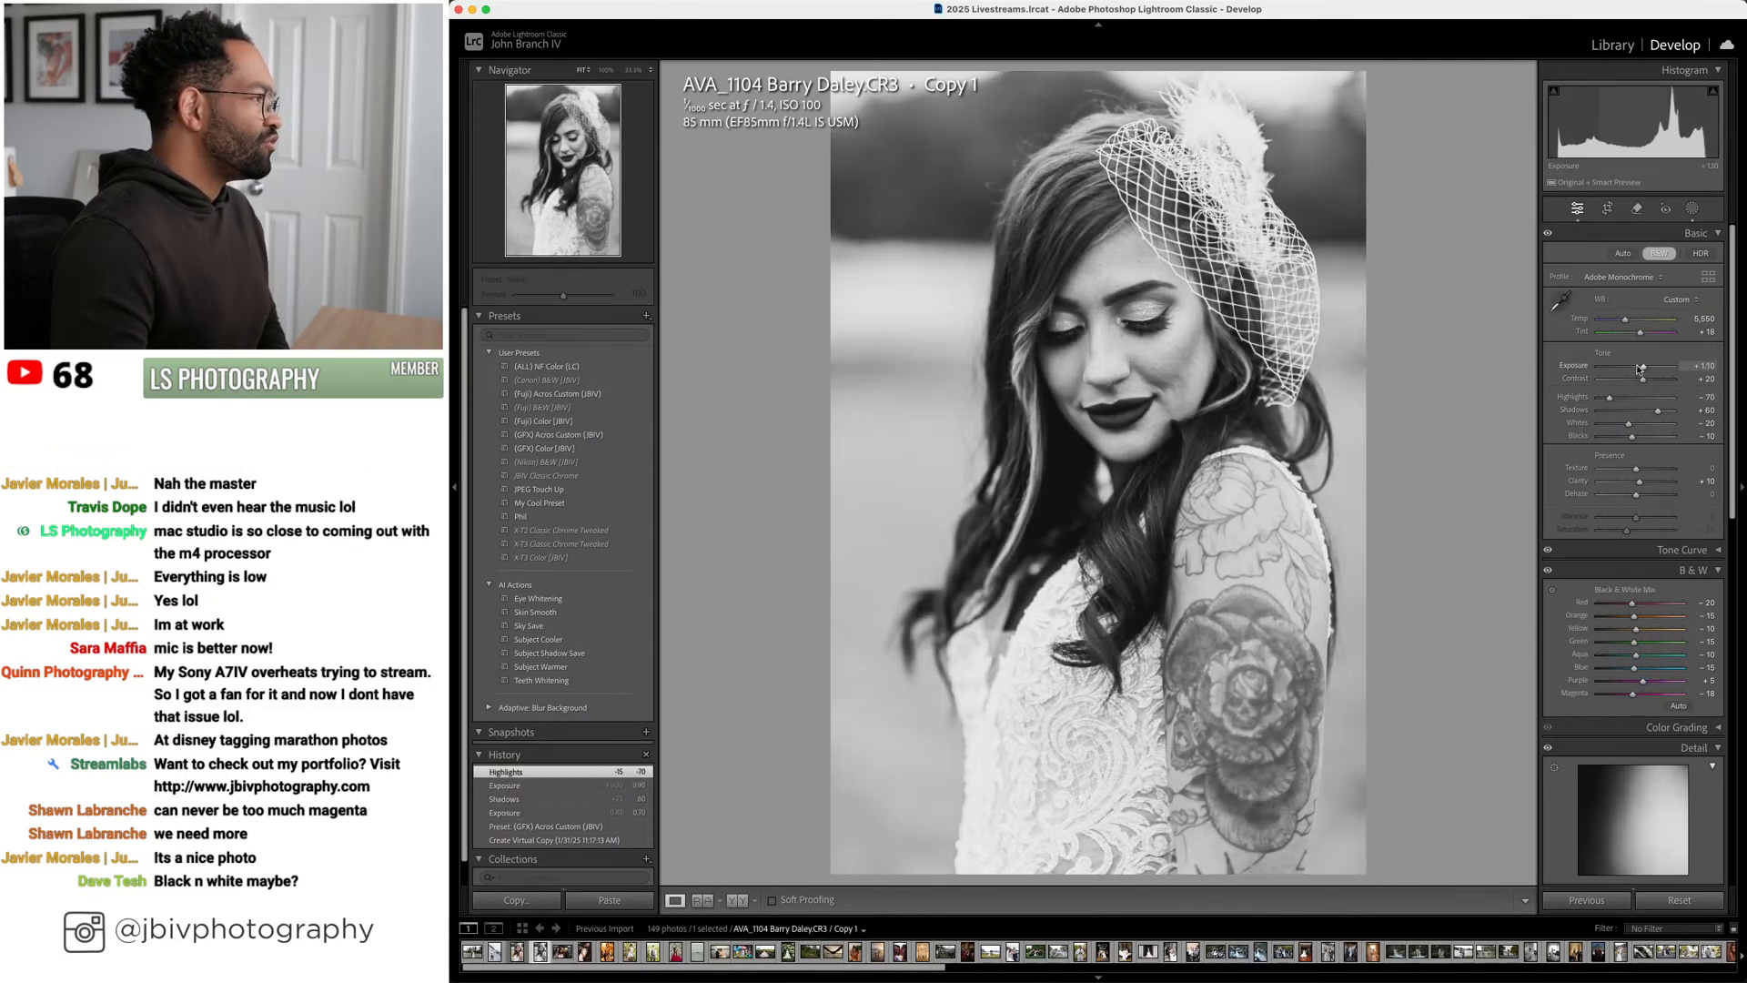
Survey the black-and-white copy together with the two photos of the couple in the car, hiding the side panels
{"action": "left_click", "coordinate": [1613, 44]}
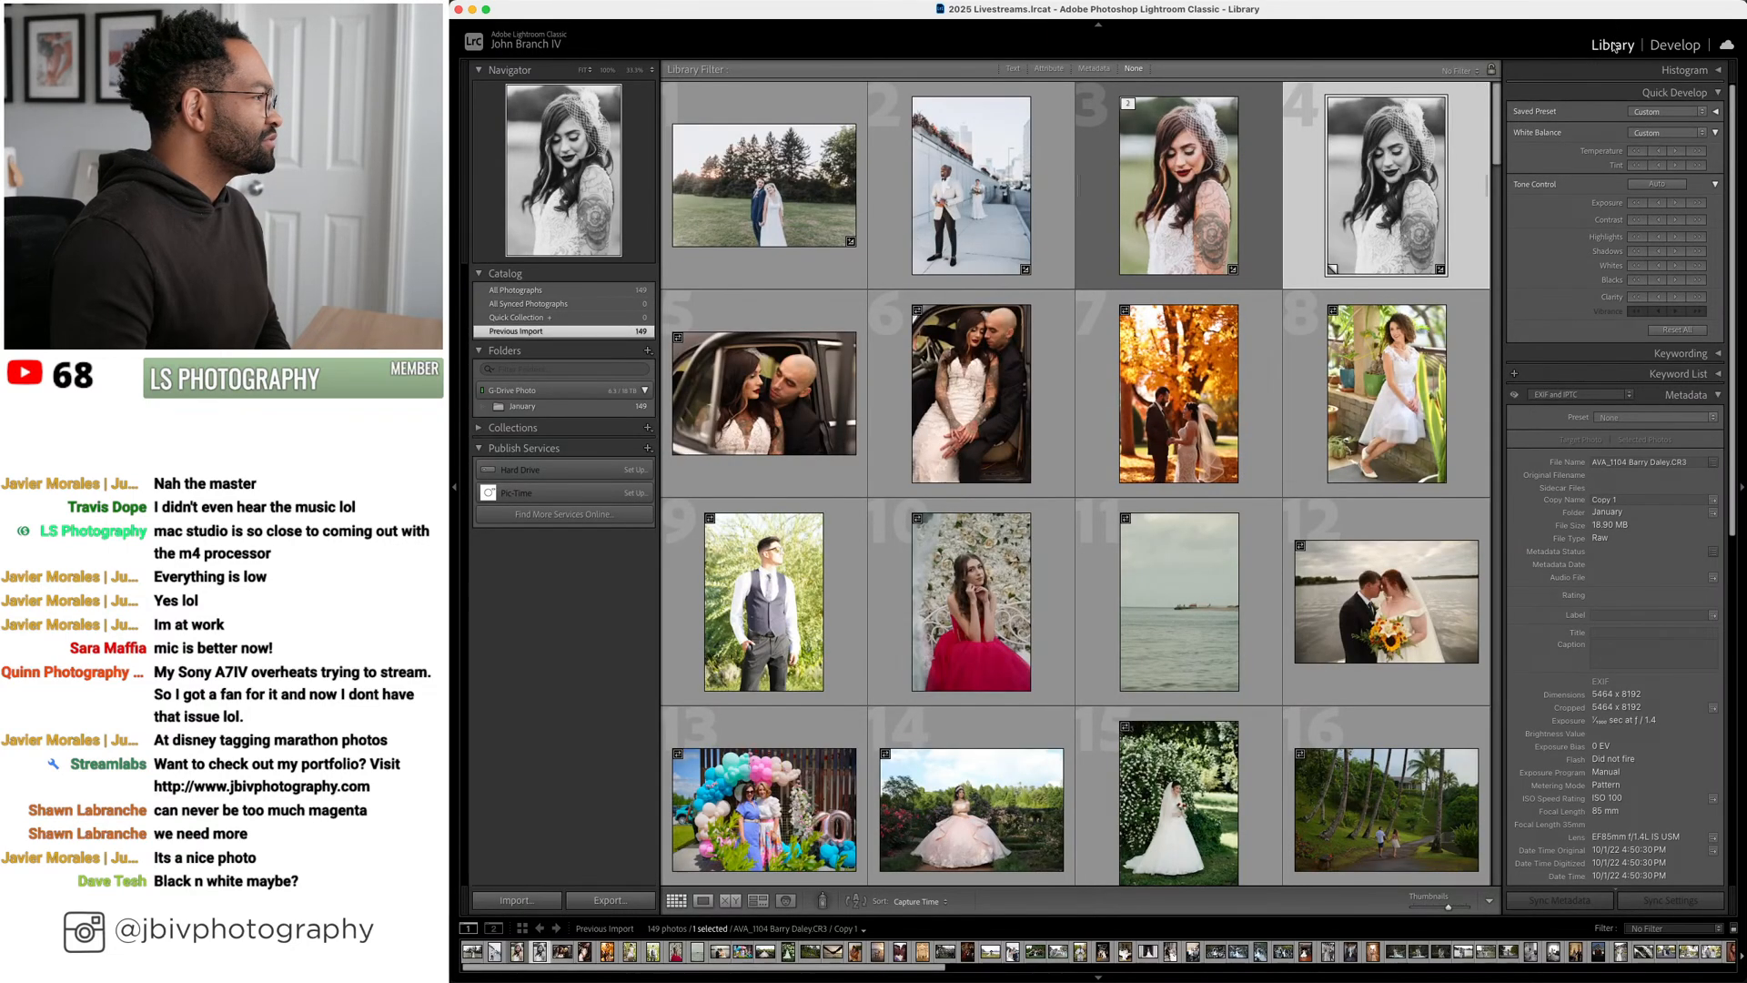
{"action": "key", "text": "shift+Right"}
{"action": "key", "text": "shift+Right"}
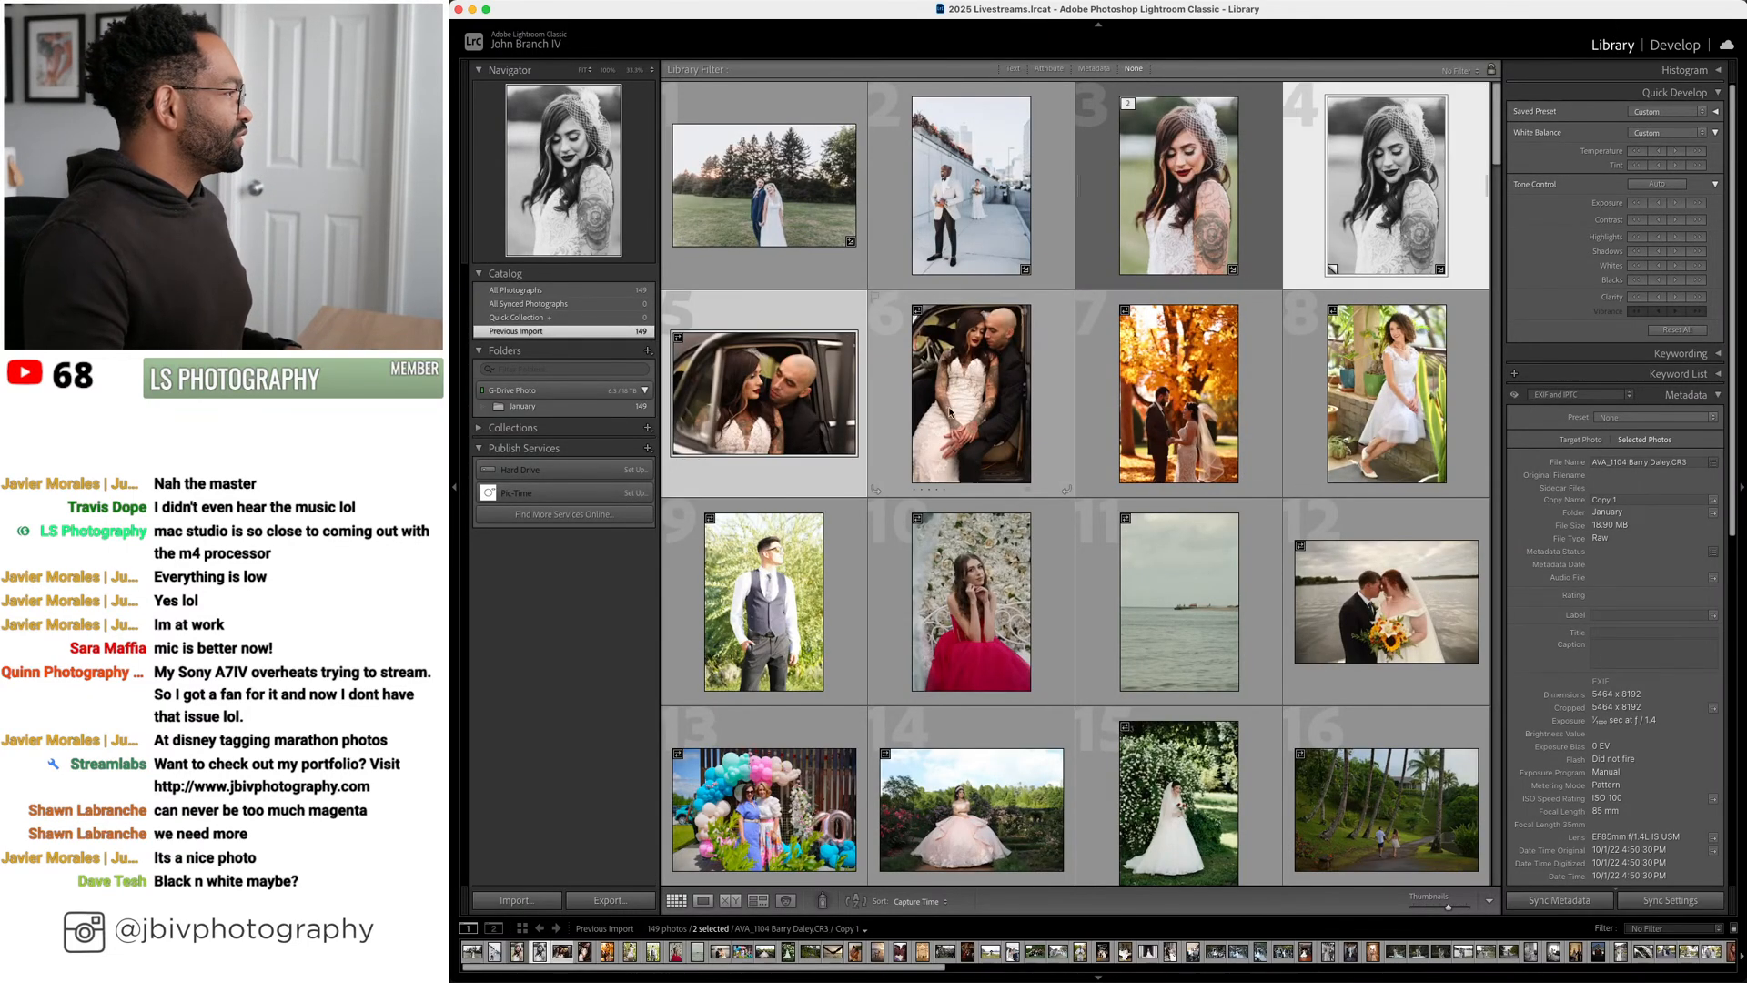
{"action": "left_click", "coordinate": [761, 900]}
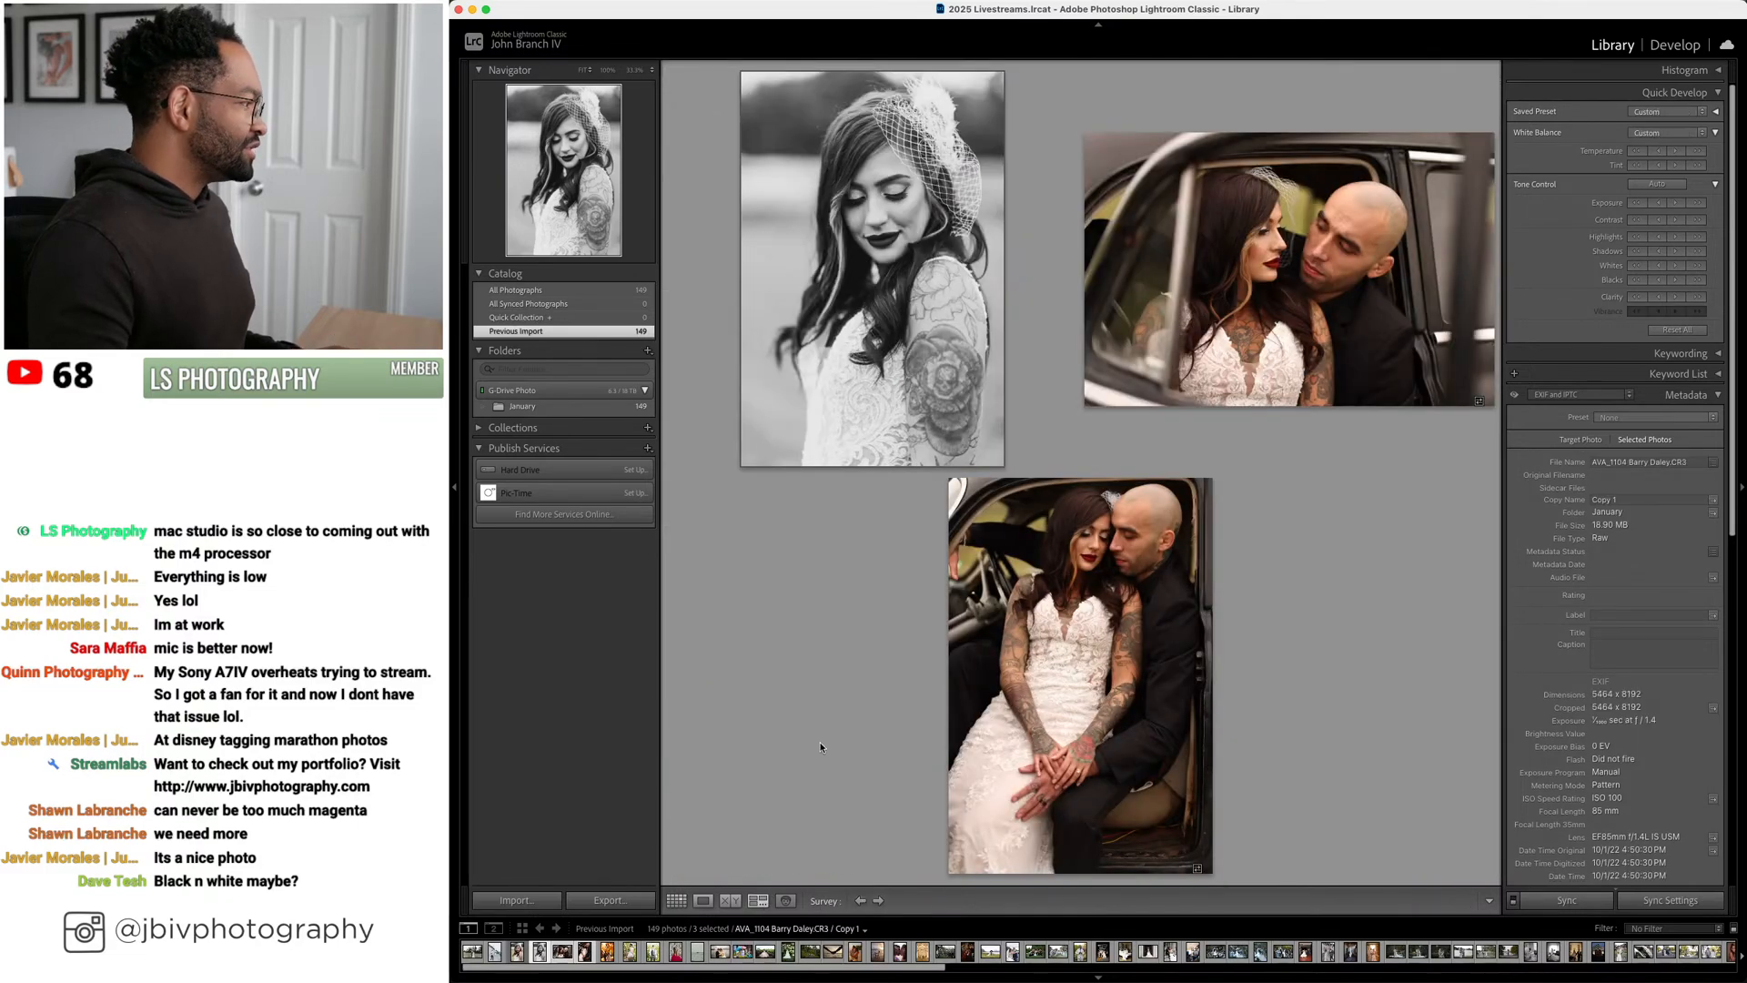
{"action": "key", "text": "Tab"}
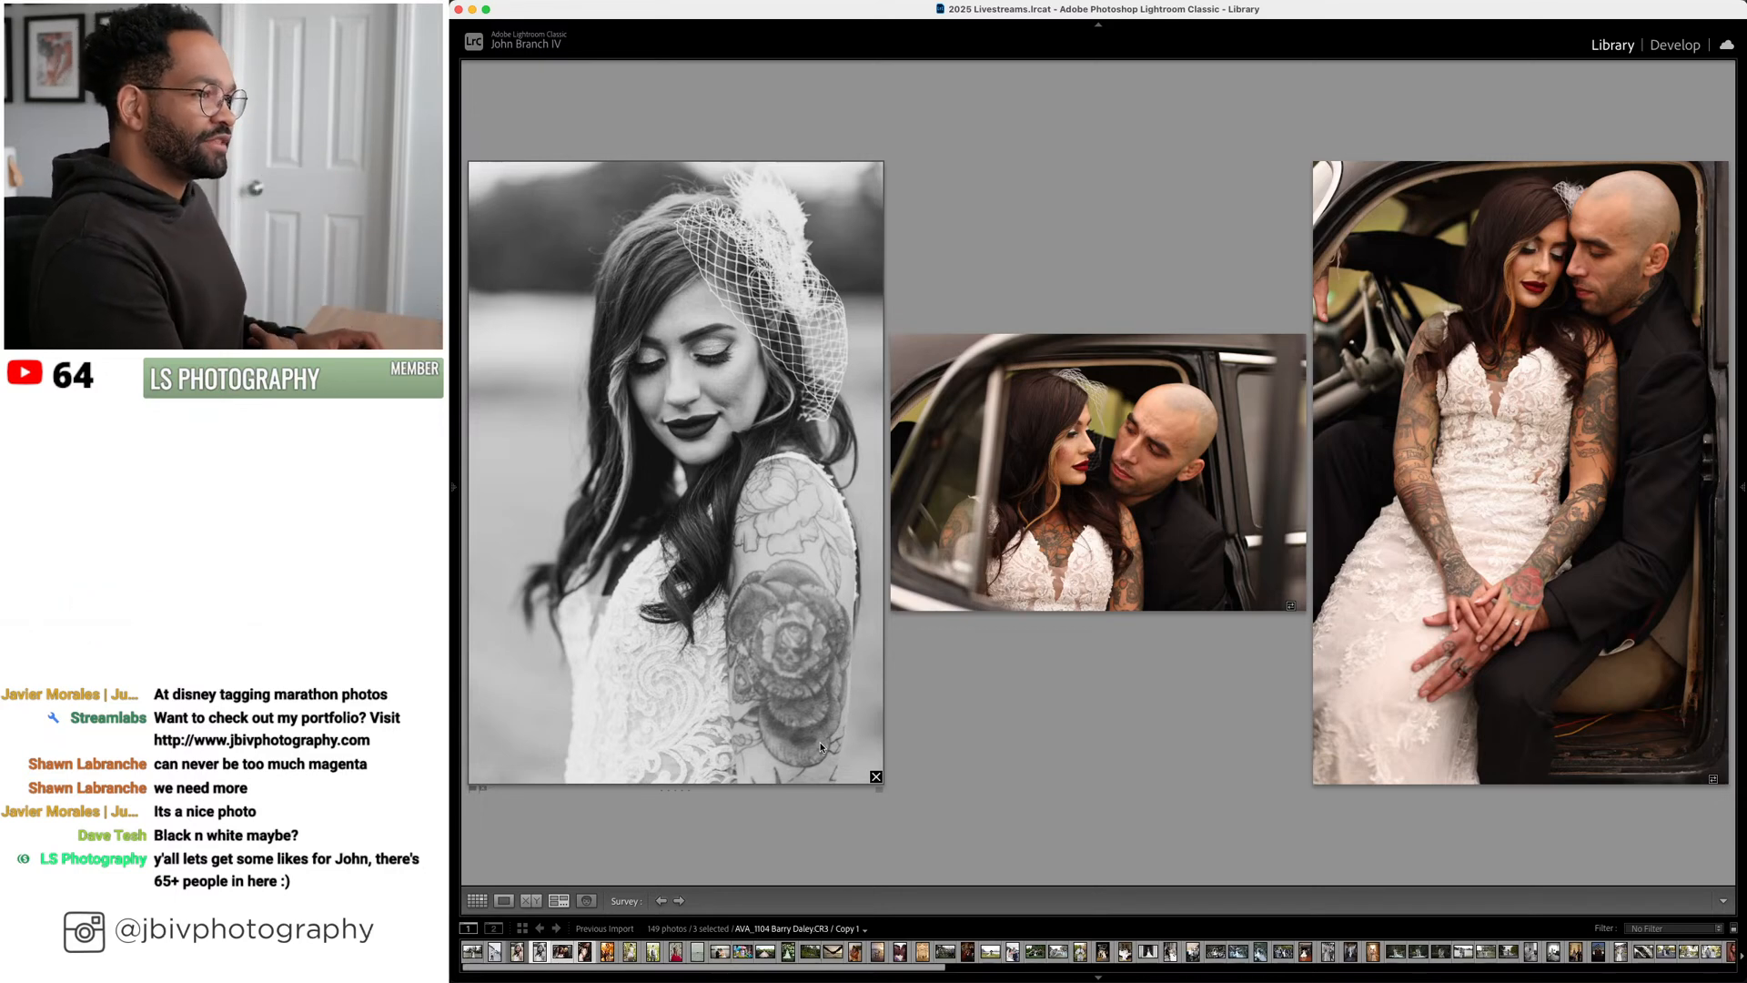
Return to the grid, restore the side panels, and survey the color and black-and-white bride portraits side by side
{"action": "left_click", "coordinate": [477, 901]}
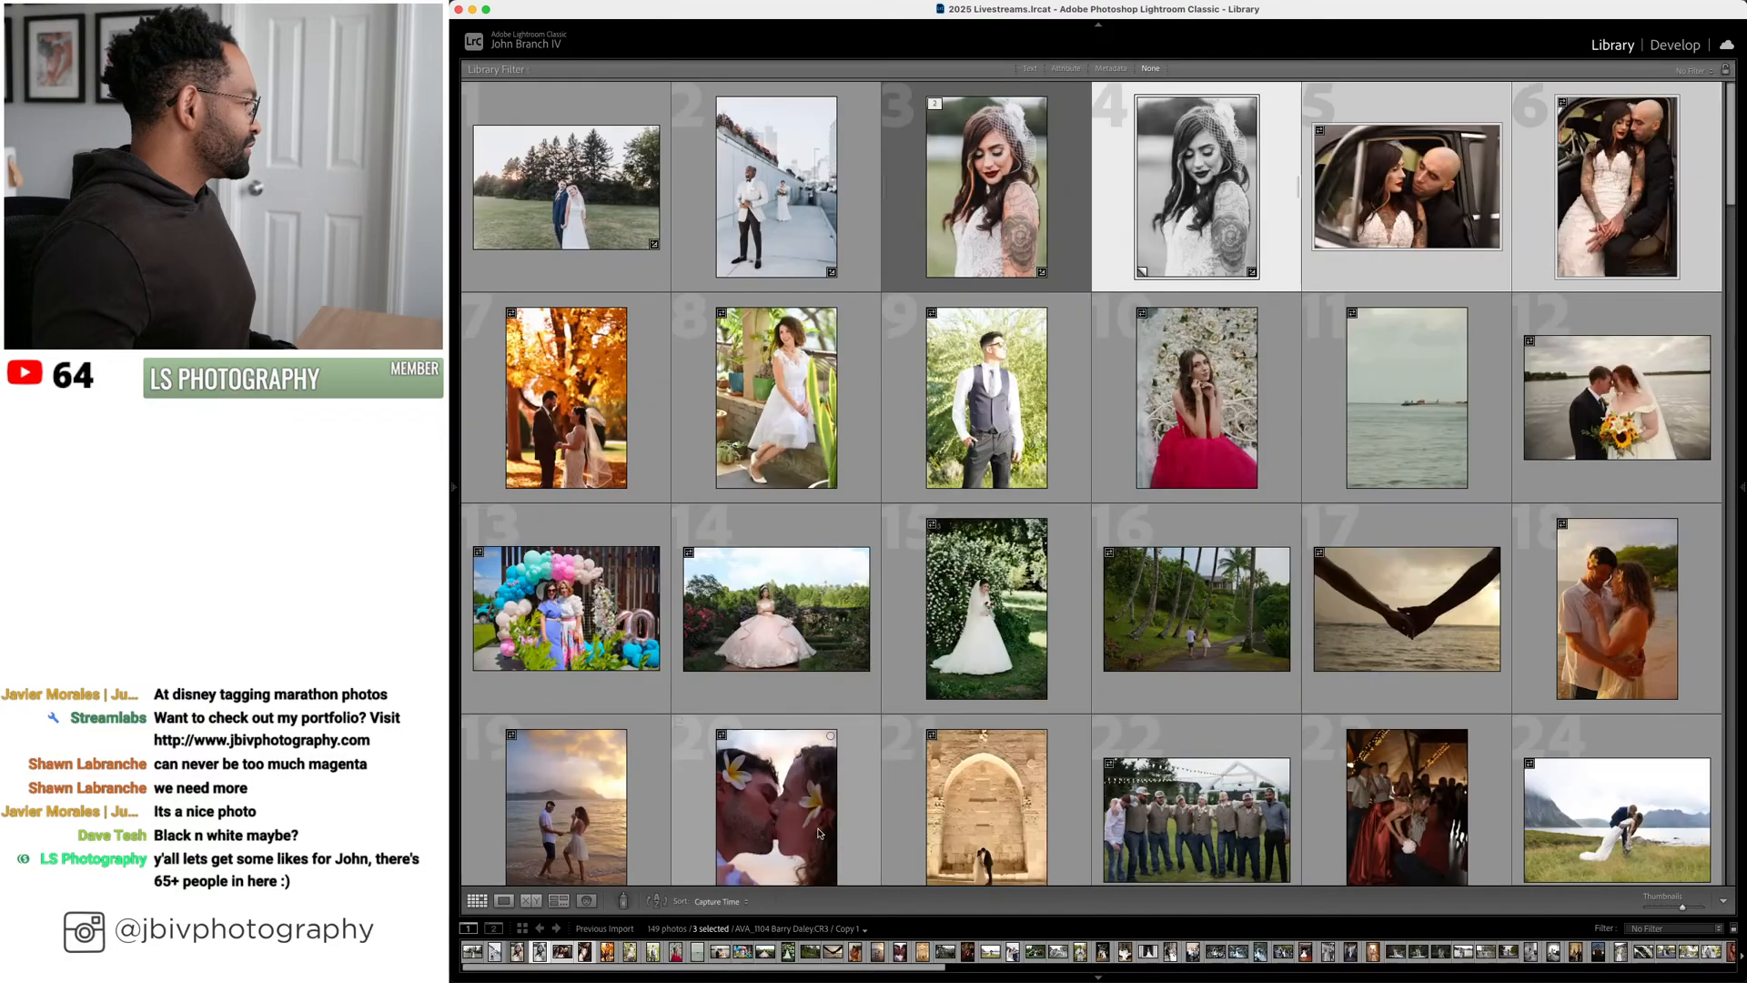
{"action": "key", "text": "Tab"}
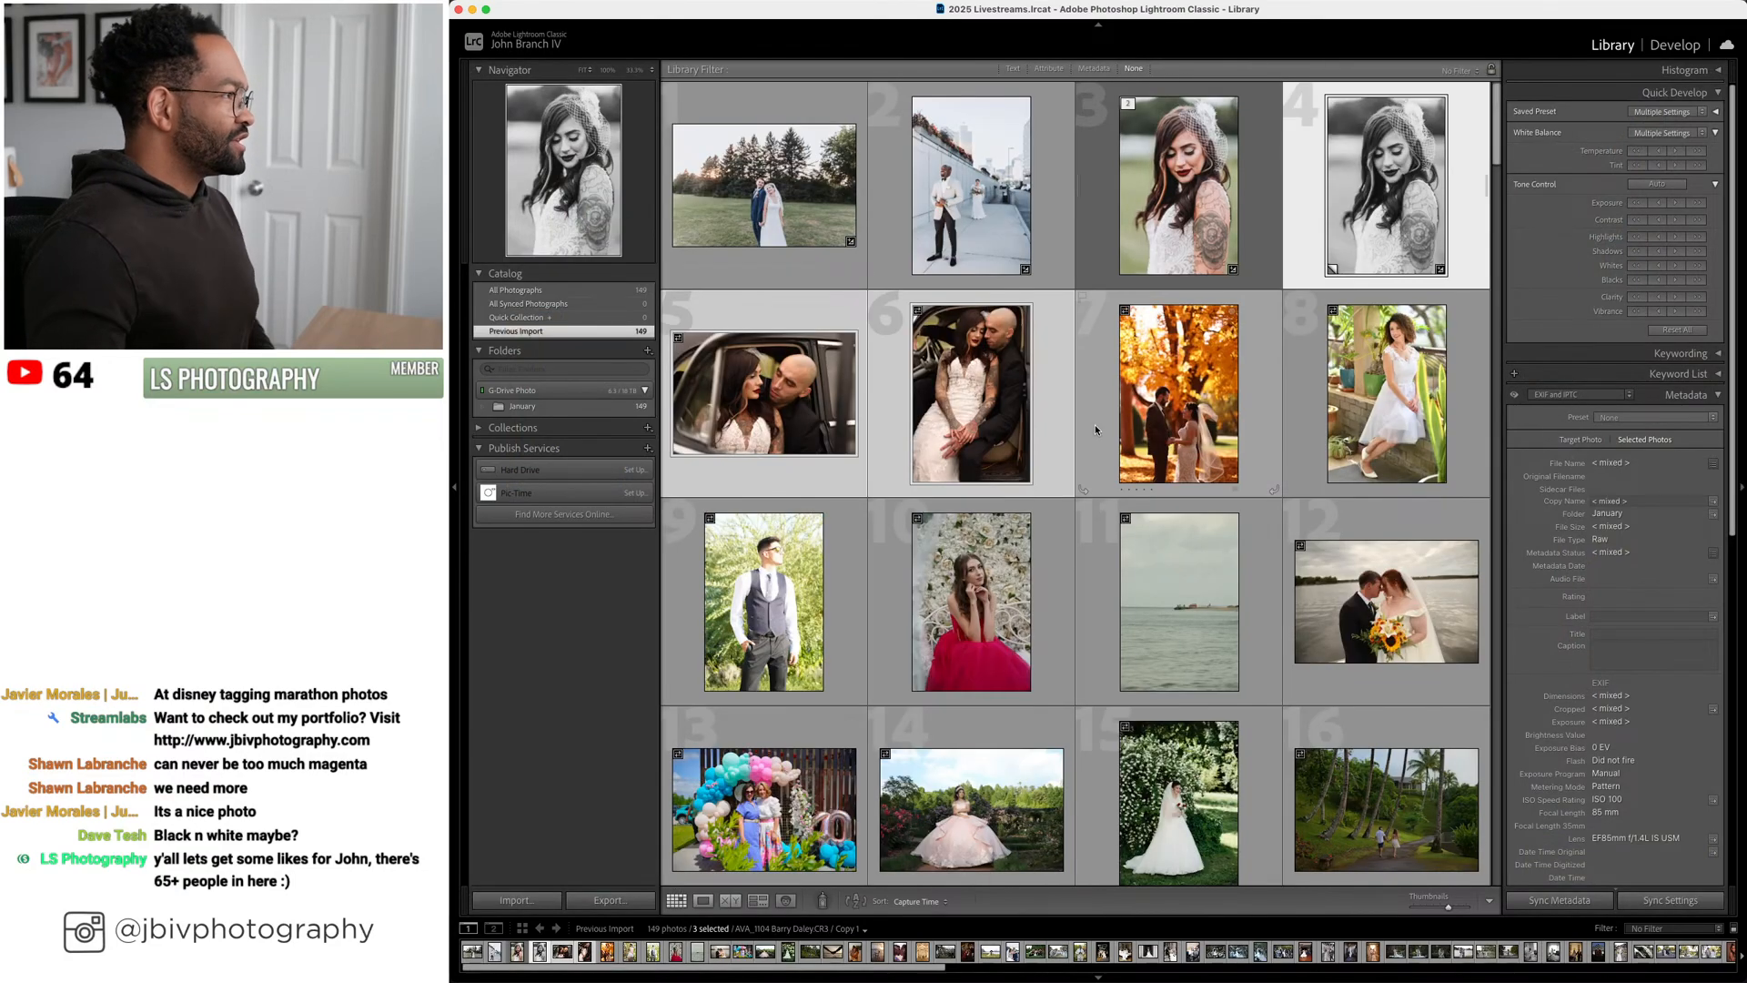
{"action": "left_click", "coordinate": [1311, 435]}
{"action": "left_click", "coordinate": [1248, 227]}
{"action": "left_click", "coordinate": [1314, 225], "text": "shift"}
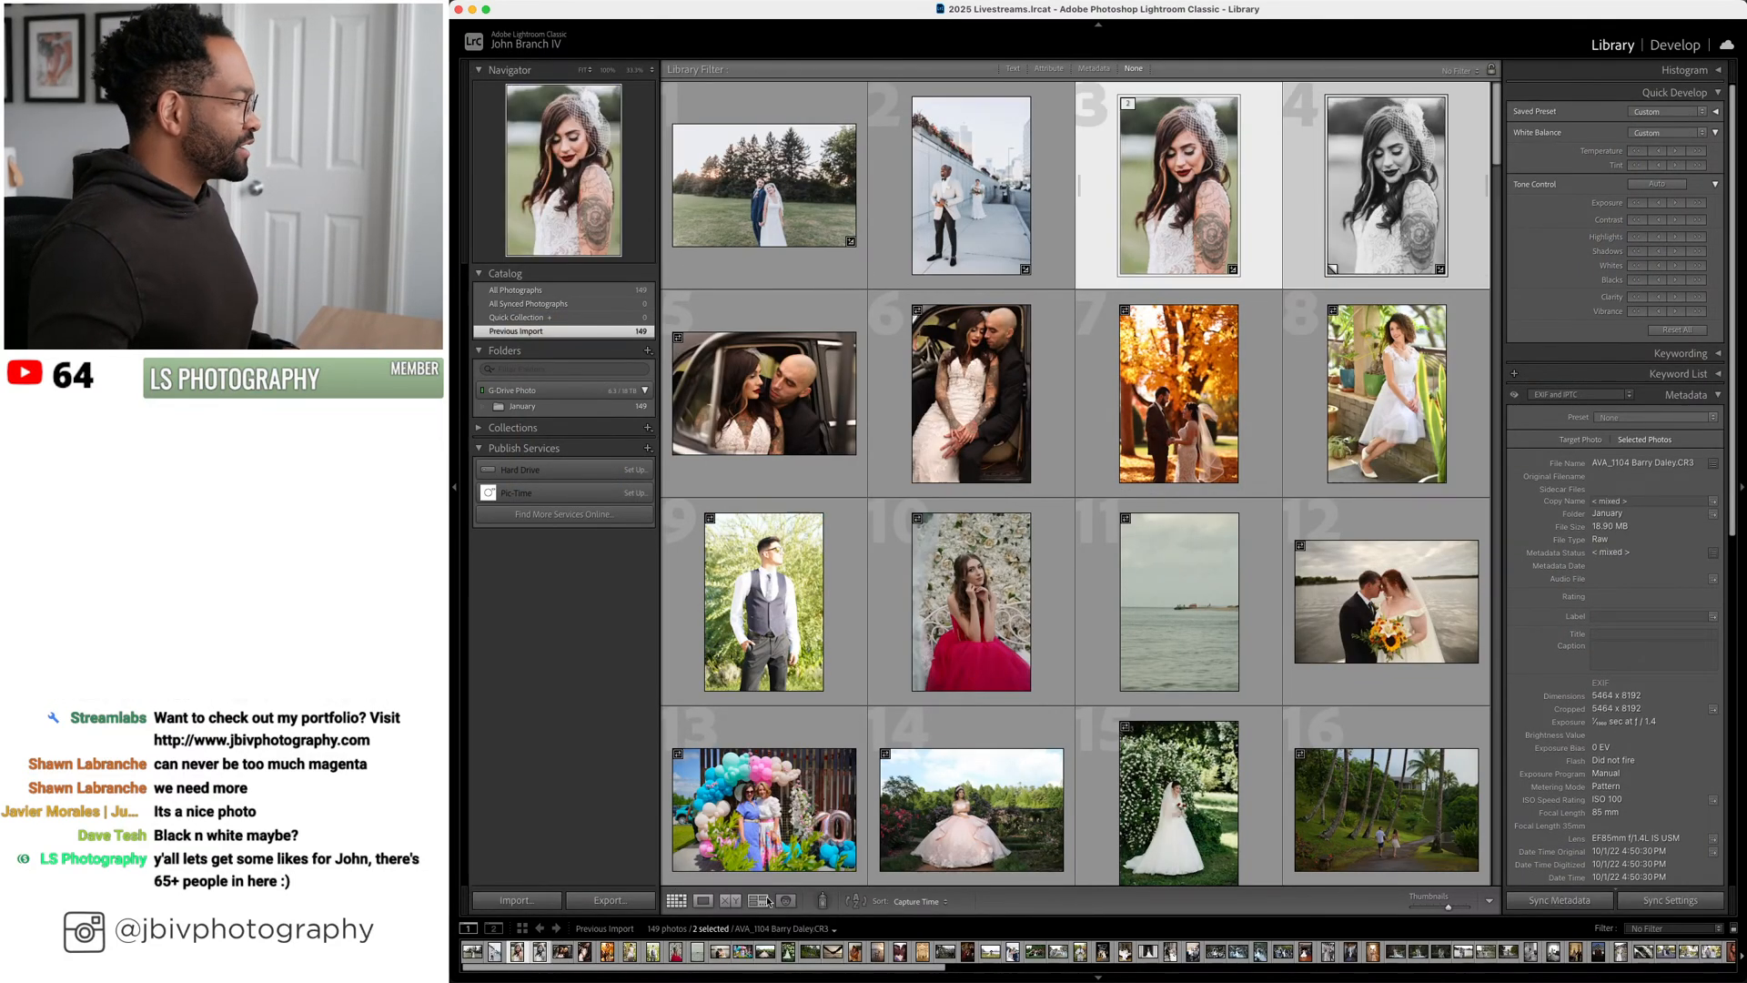
{"action": "key", "text": "n"}
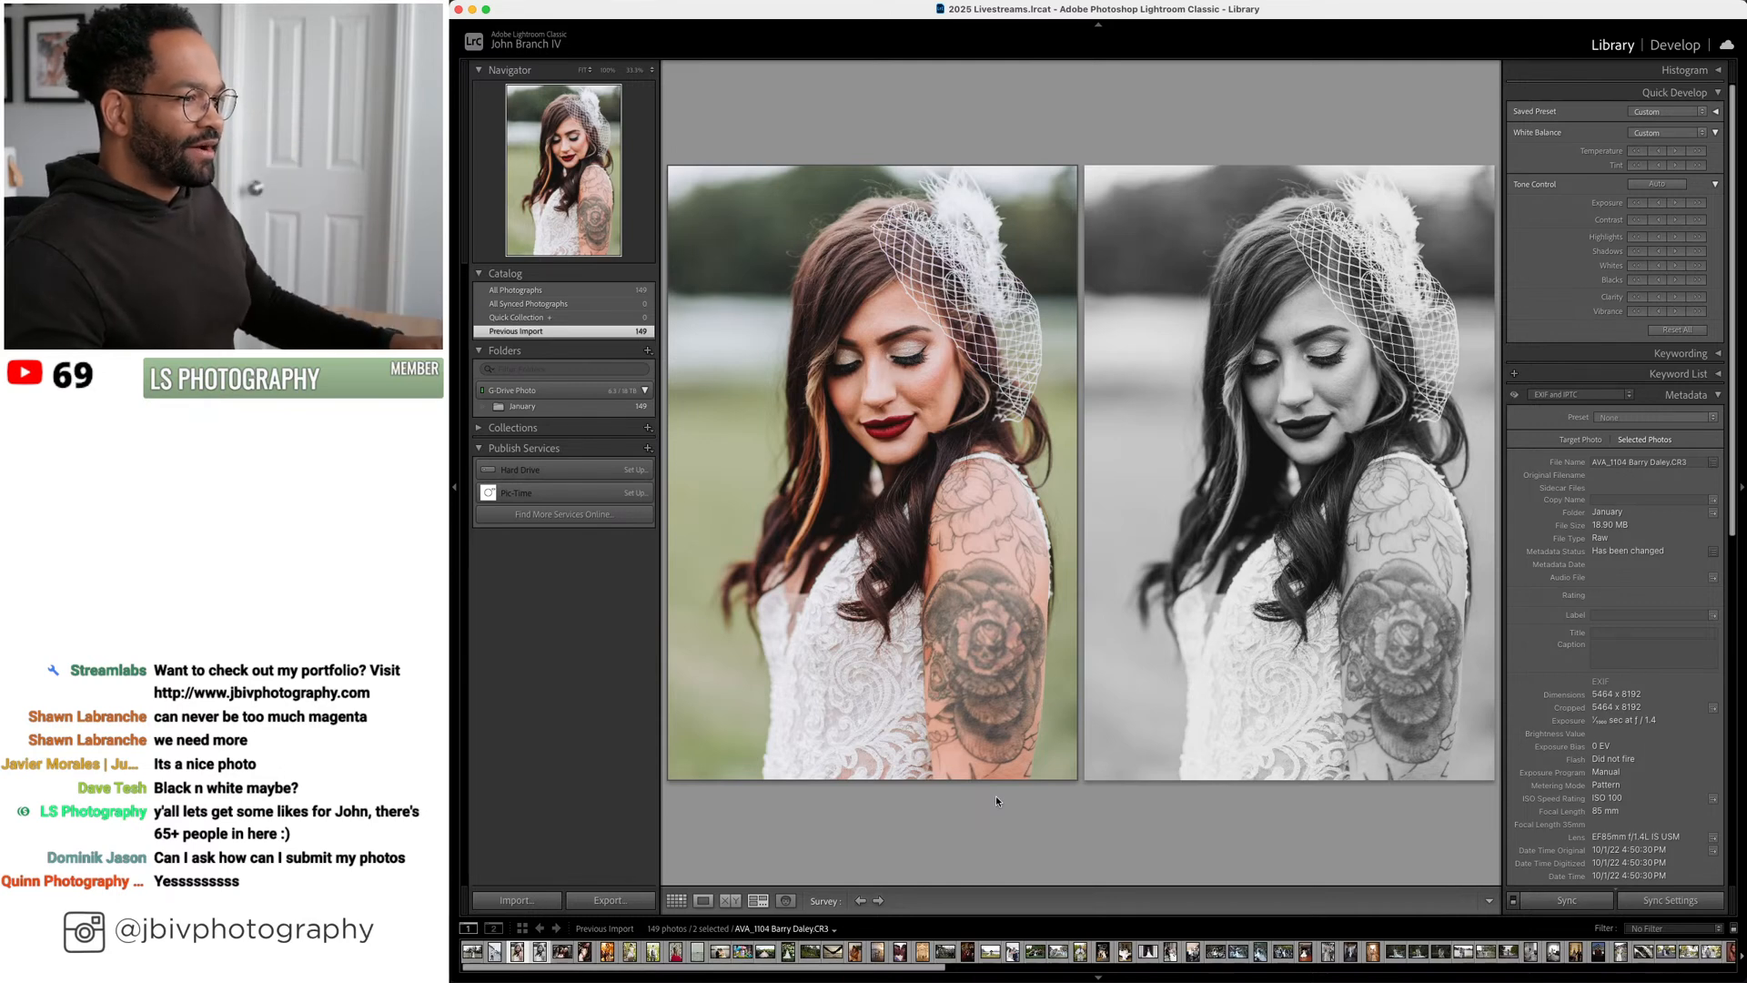
{"action": "mouse_move", "coordinate": [992, 784]}
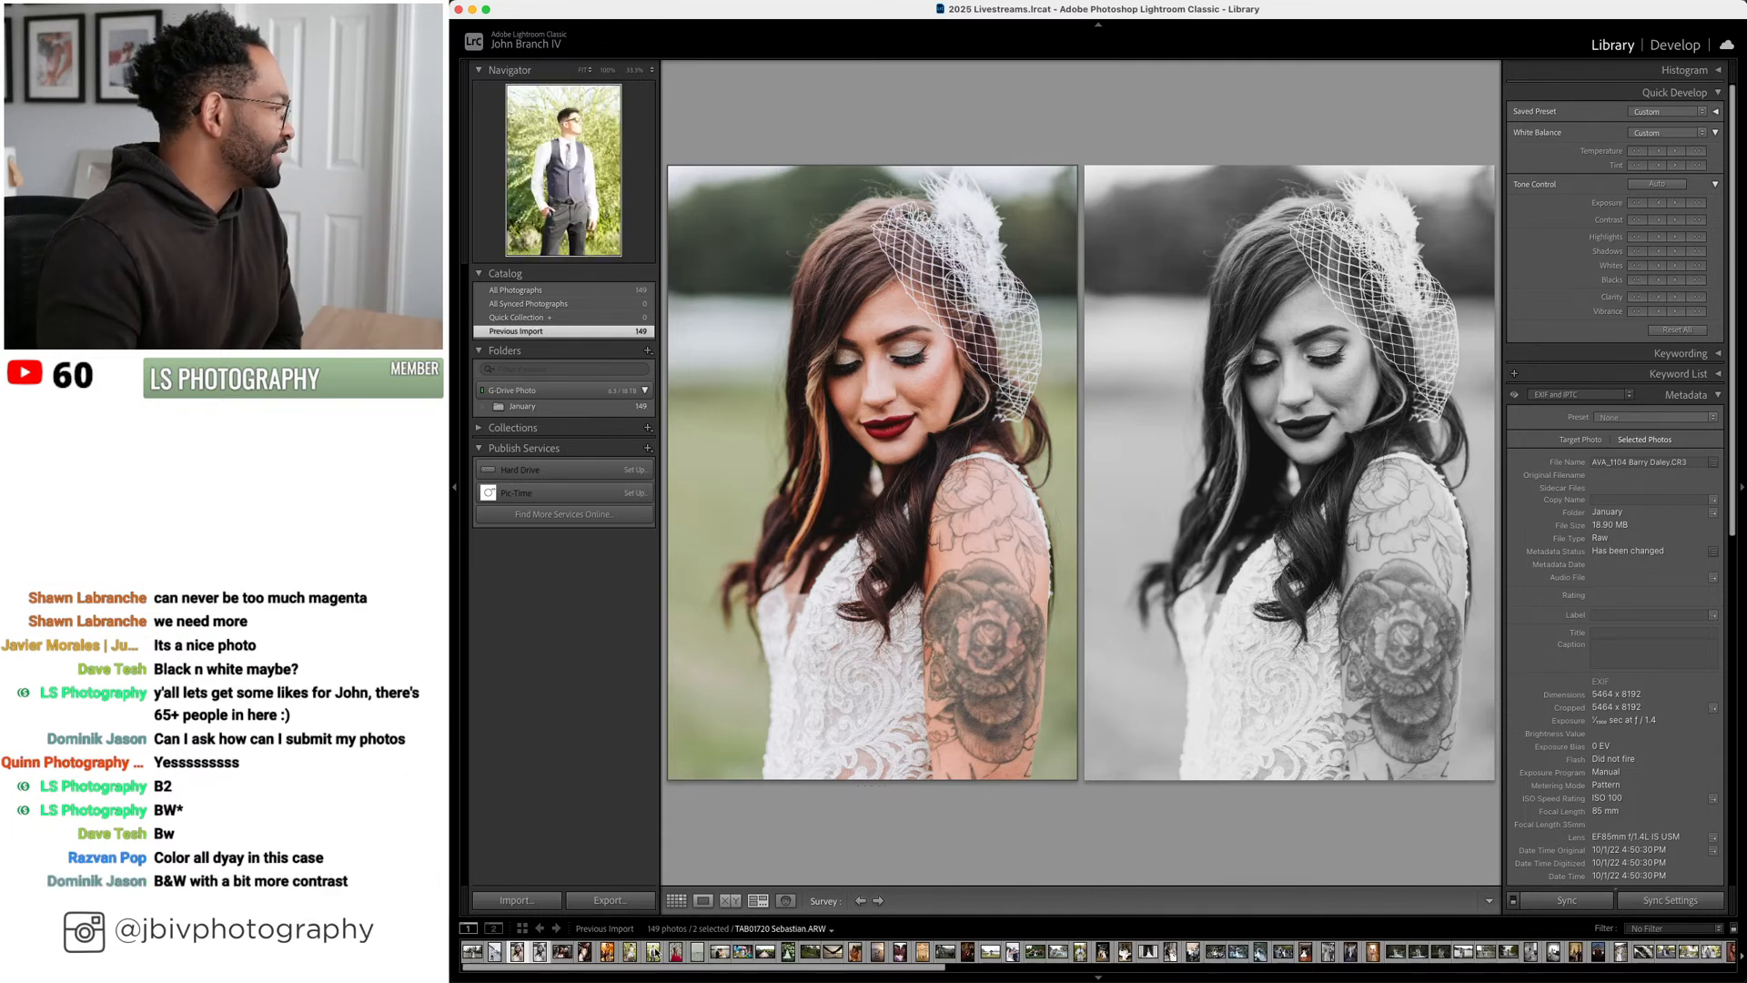
Return to the grid and open the color version of the bride portrait in Loupe view
{"action": "key", "text": "g"}
{"action": "left_click", "coordinate": [1112, 446]}
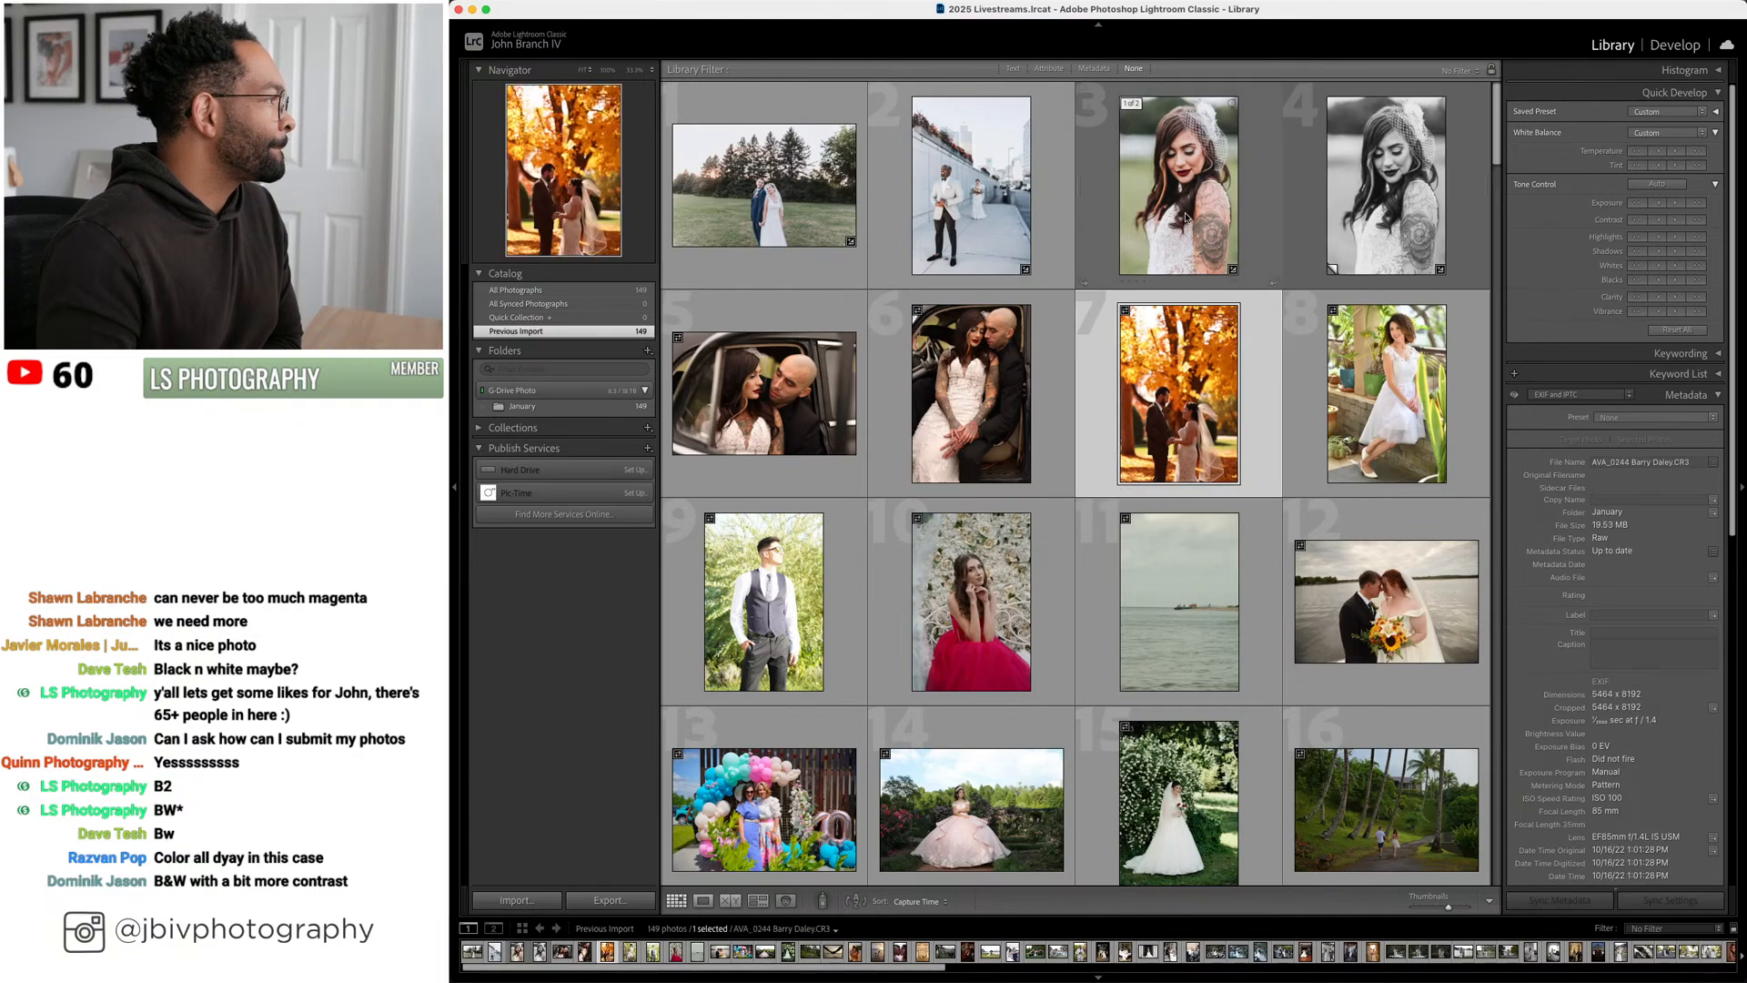
{"action": "double_click", "coordinate": [1130, 269]}
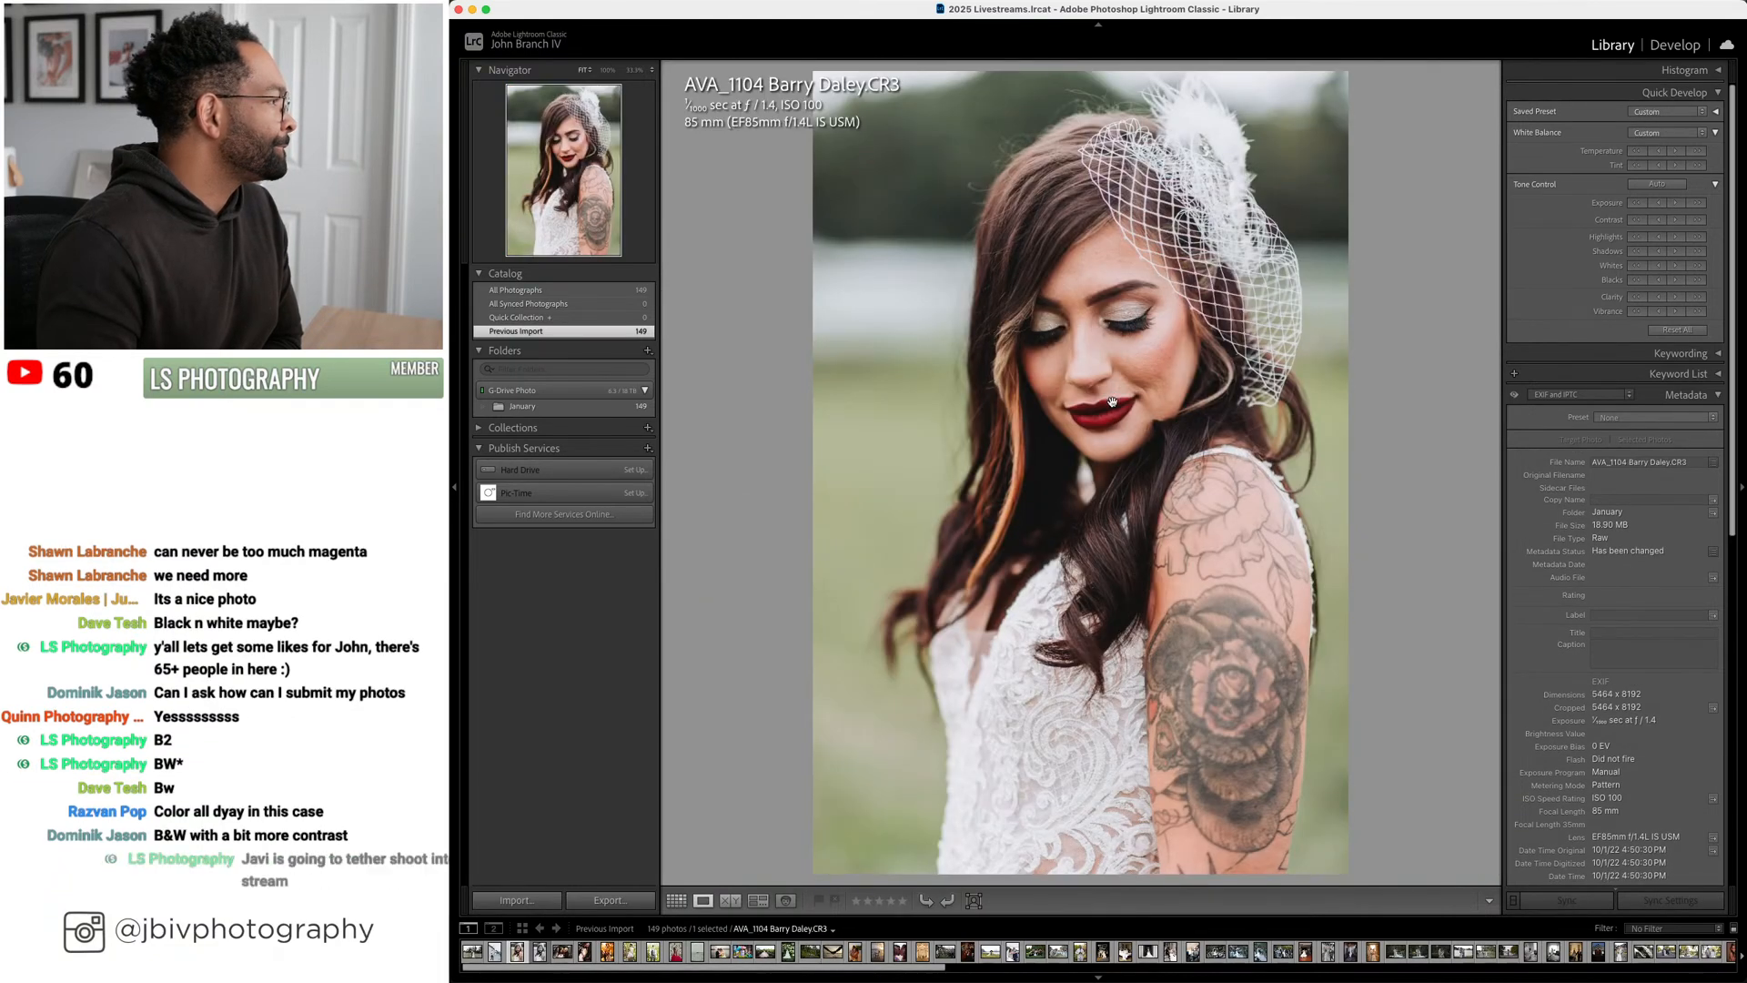
Zoom in on the bride's eyes to examine the skin and makeup detail, zoom back out, and return to the grid
{"action": "left_click", "coordinate": [1134, 313]}
{"action": "left_click_drag", "start_coordinate": [1109, 391], "coordinate": [1275, 264]}
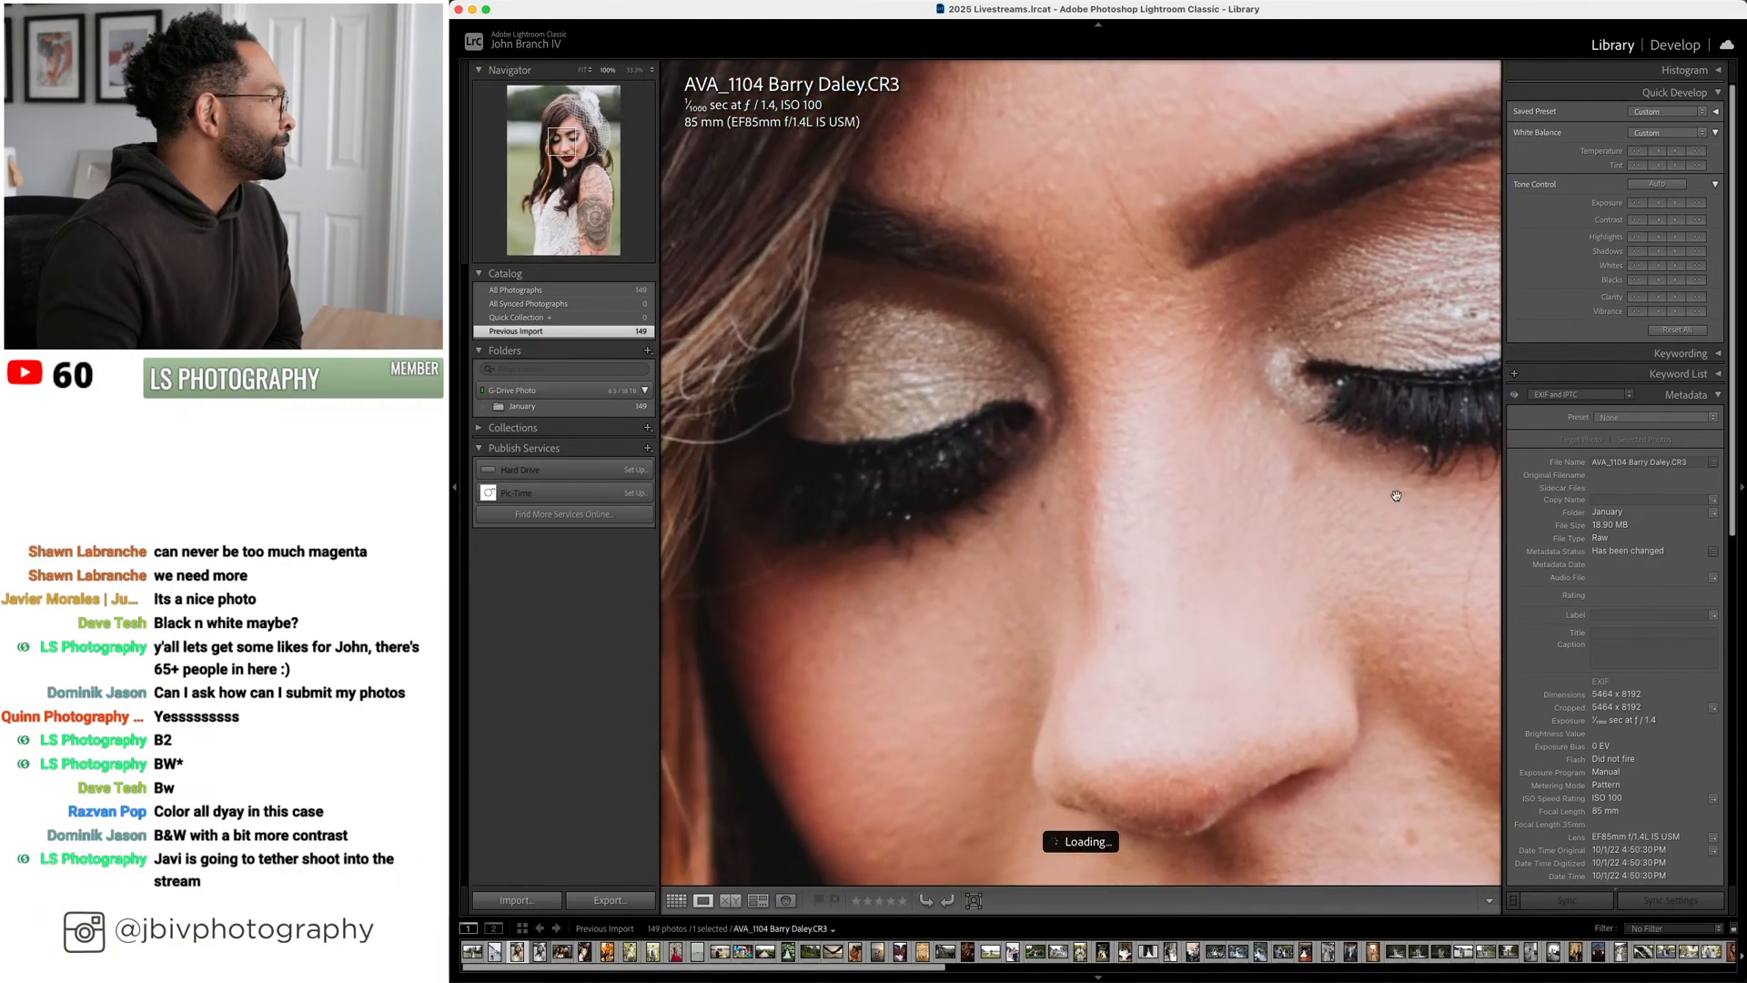
{"action": "left_click", "coordinate": [1381, 480]}
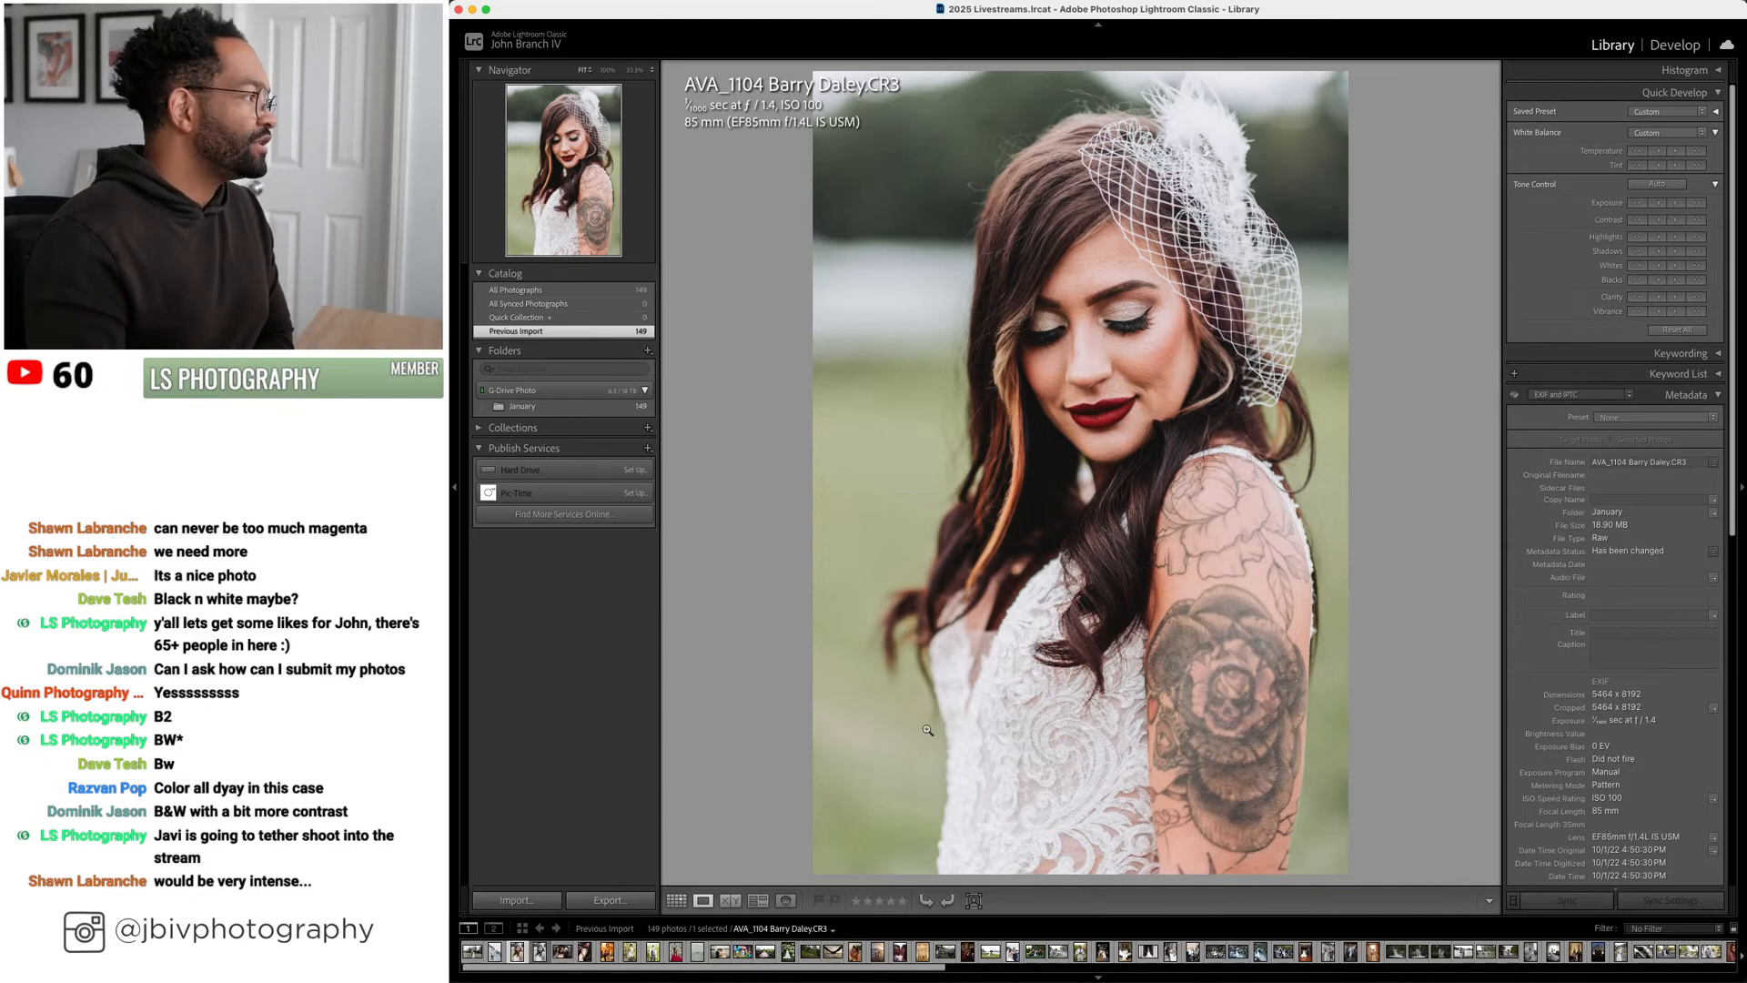
{"action": "left_click", "coordinate": [676, 900]}
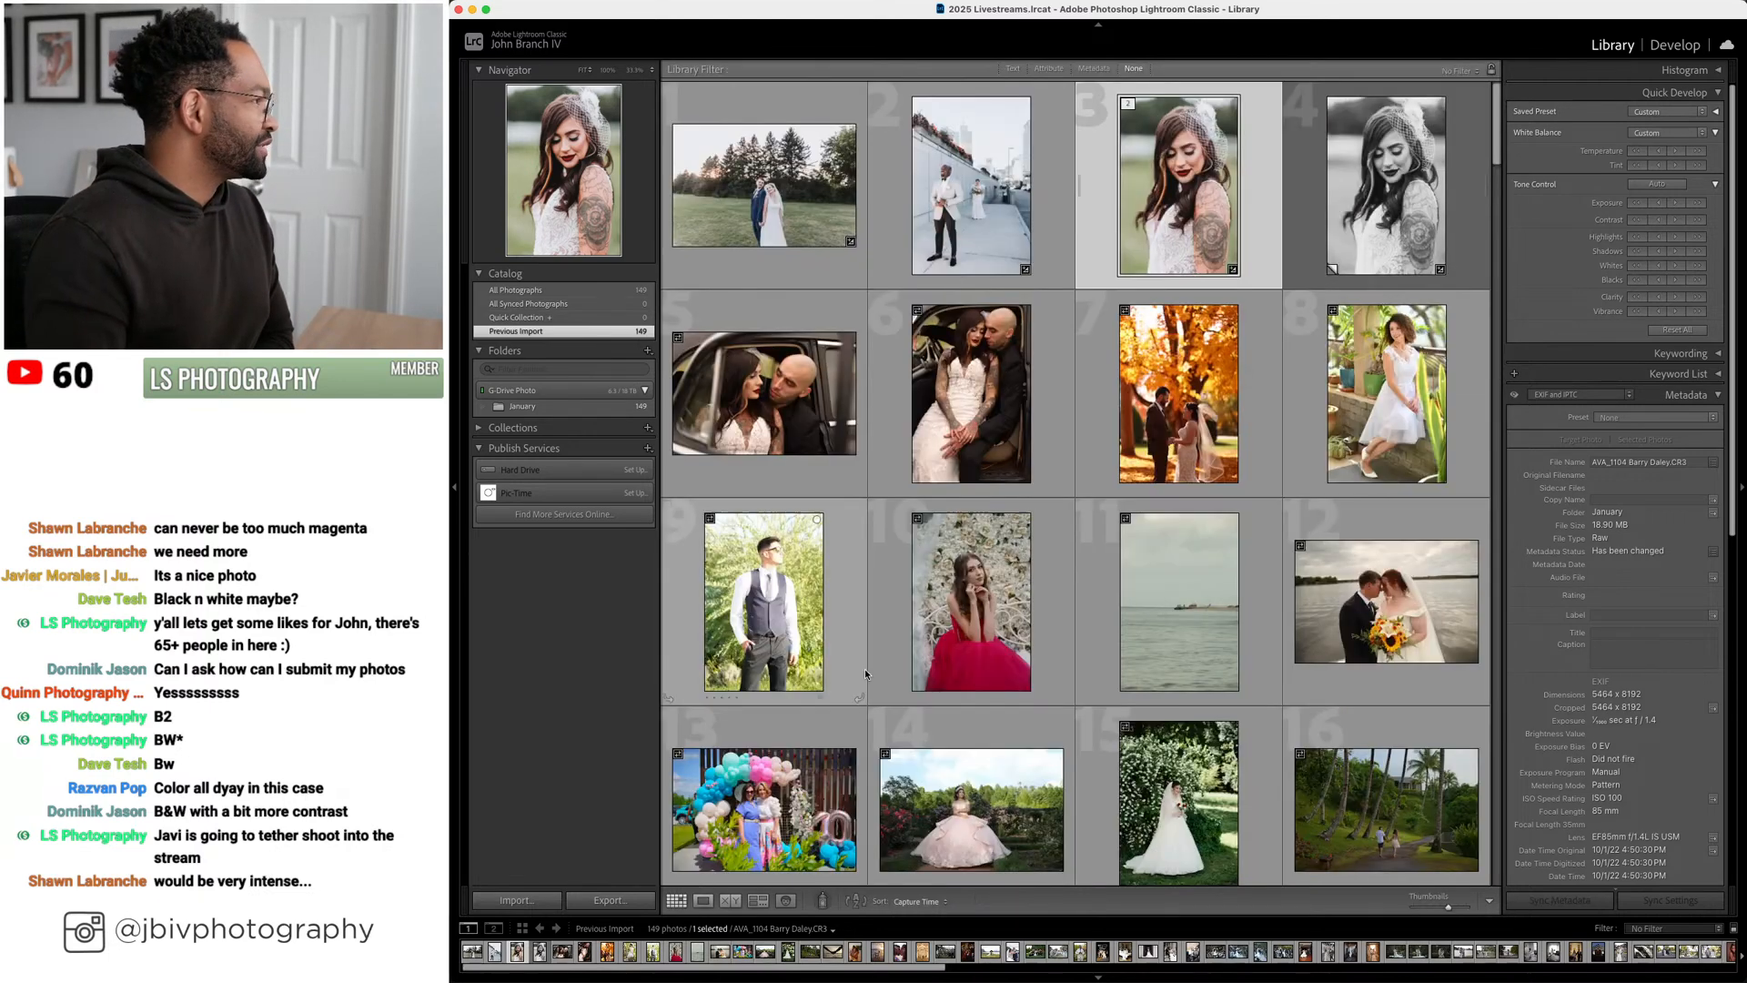
Start exporting the color bride portrait and browse in column view to Photography/Photo Exports on G-Drive Photo as destination
{"action": "left_click", "coordinate": [609, 900]}
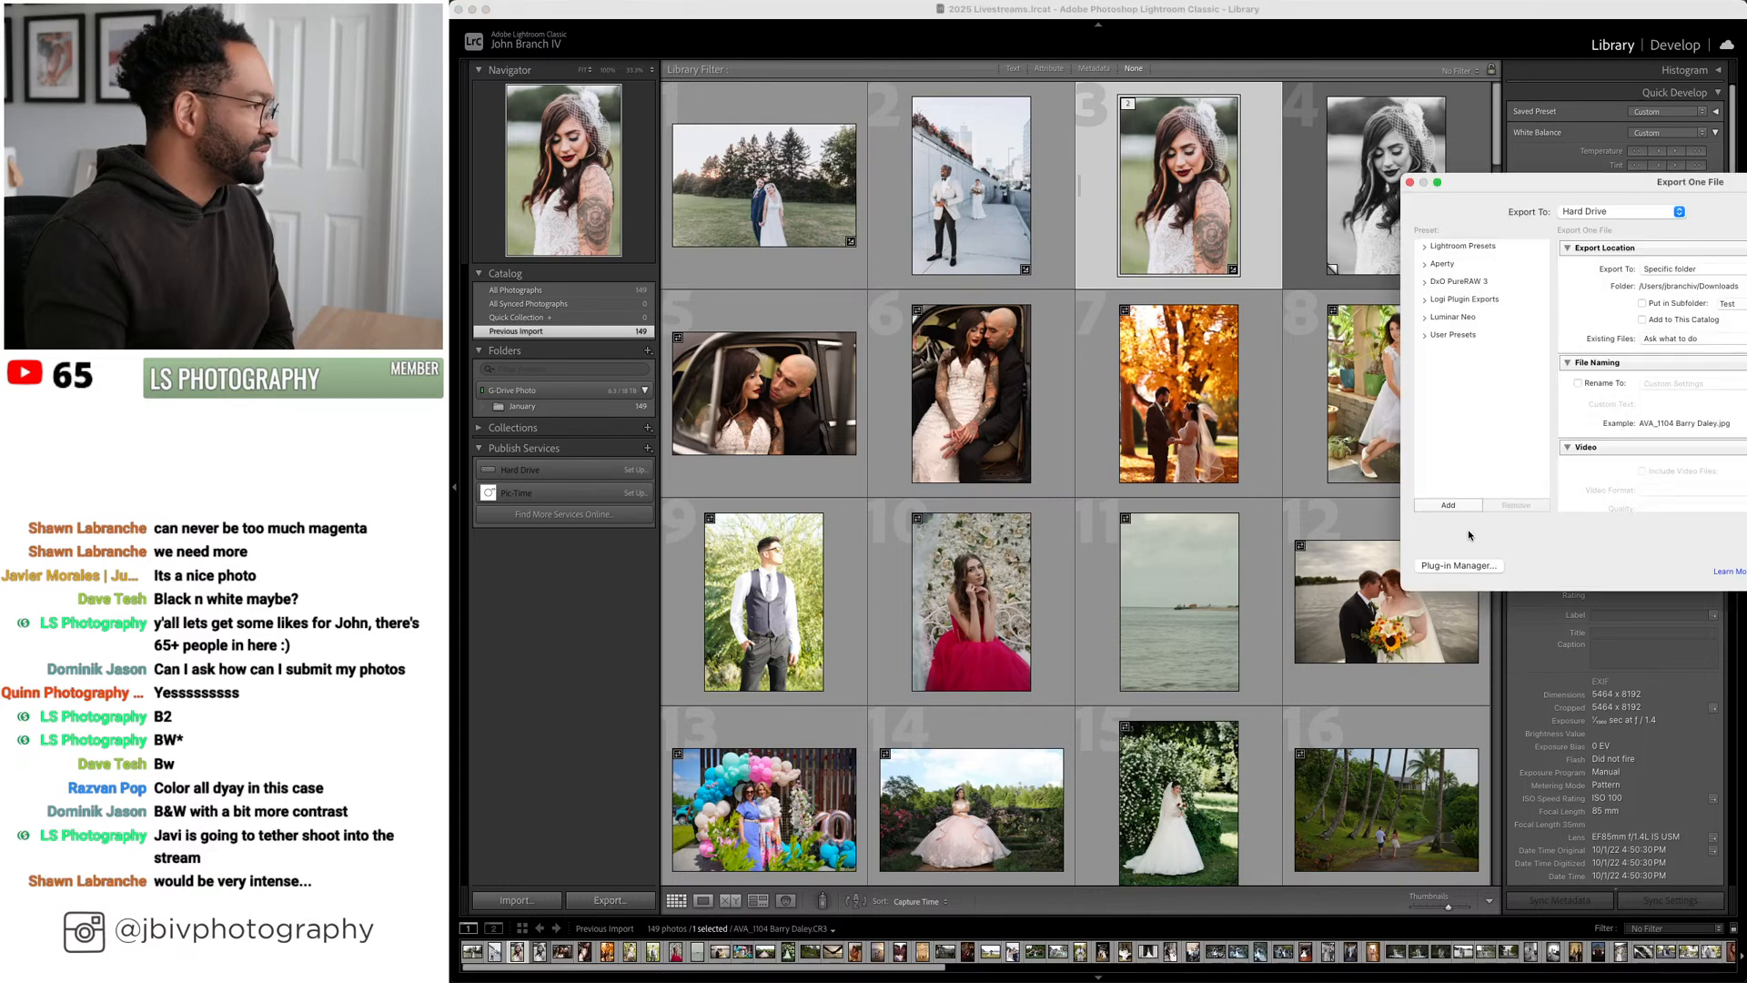
{"action": "left_click", "coordinate": [1535, 374]}
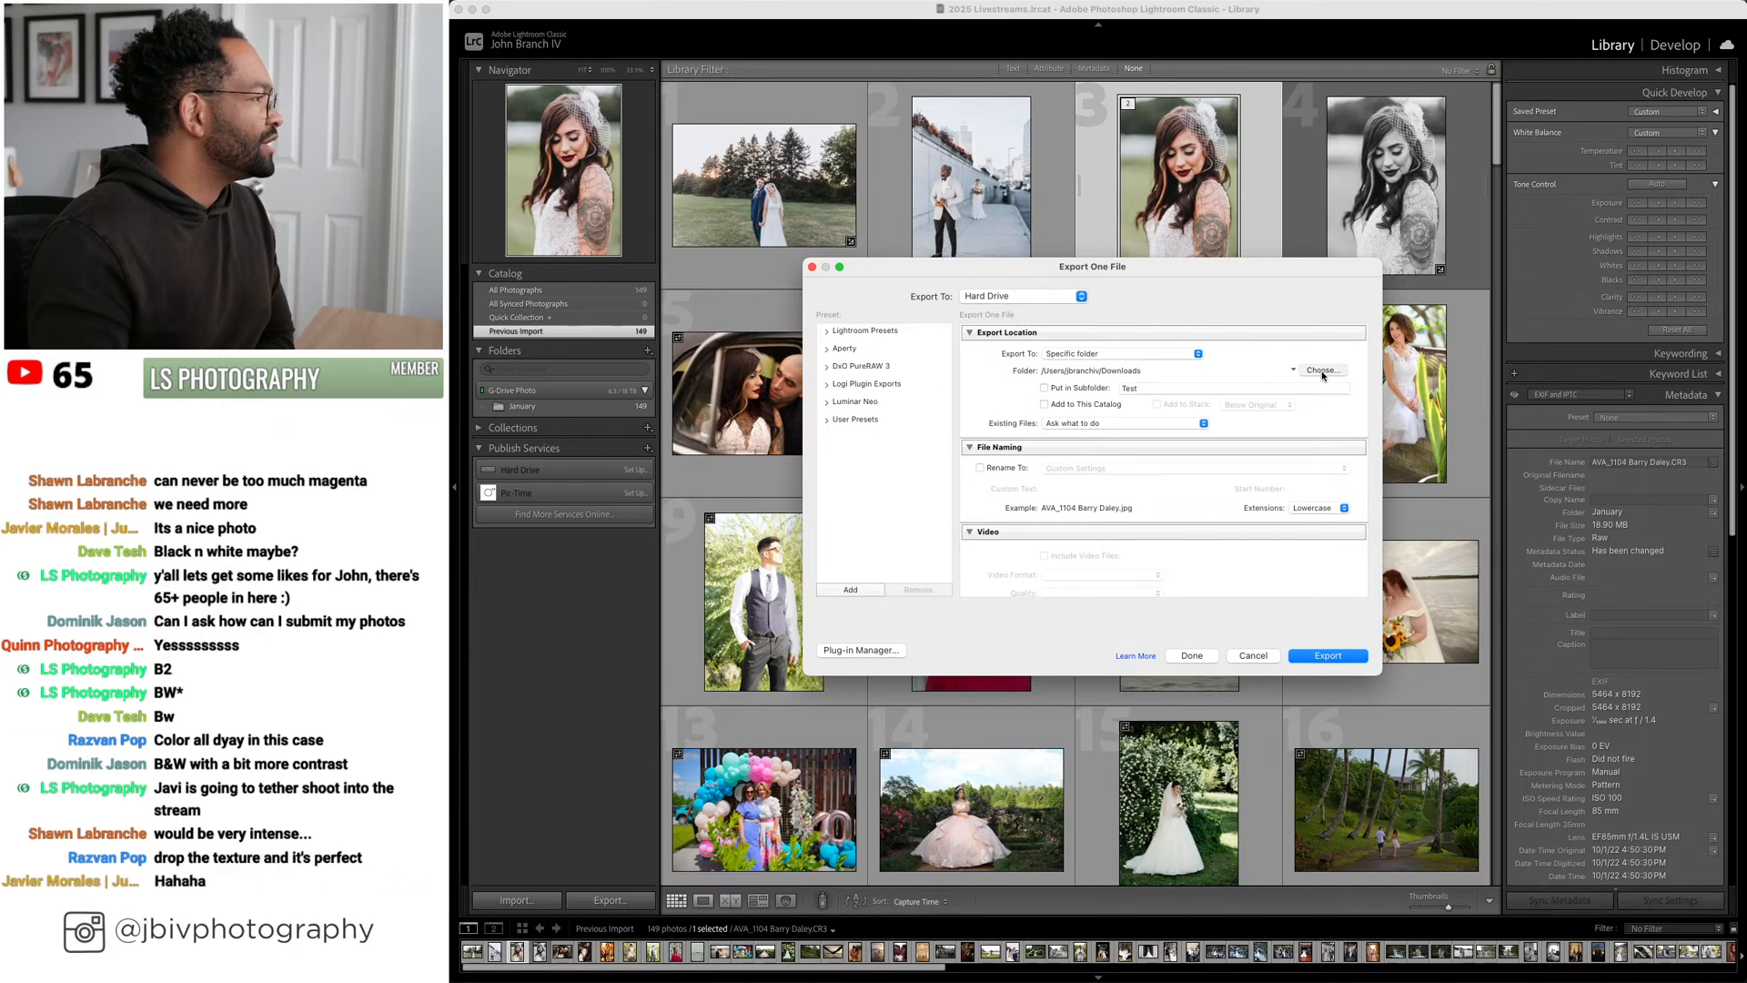
{"action": "left_click", "coordinate": [1040, 374]}
{"action": "left_click", "coordinate": [990, 335]}
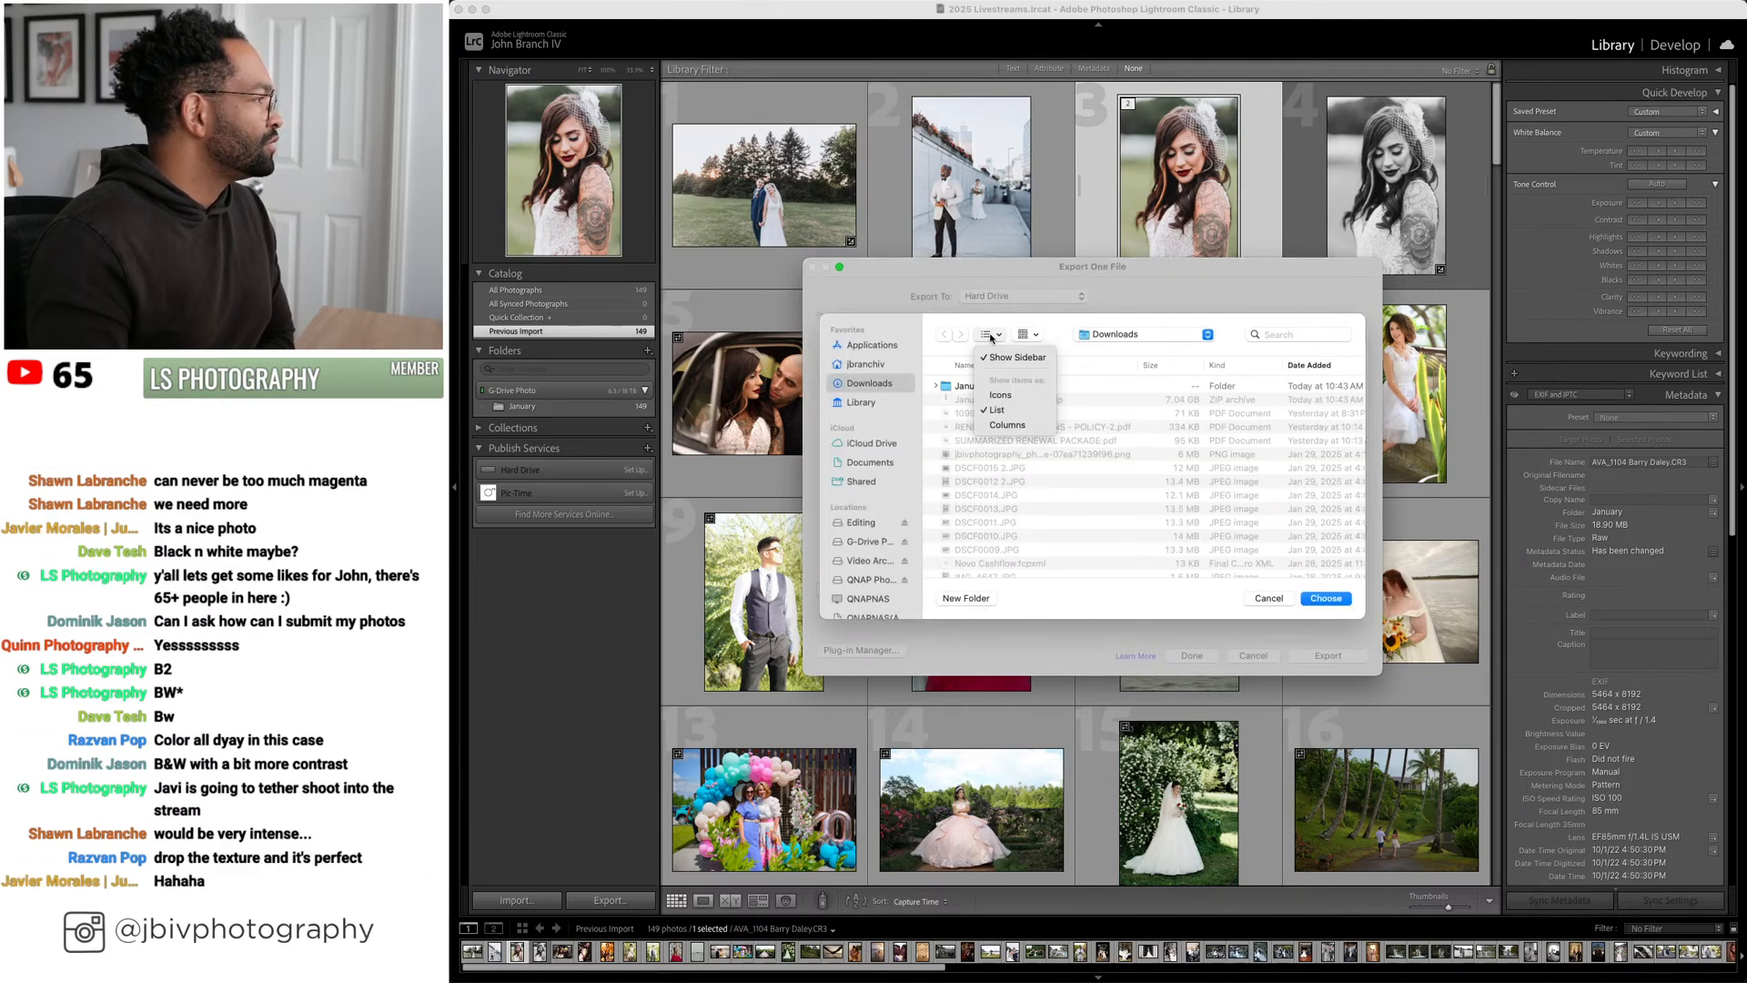
{"action": "left_click", "coordinate": [1001, 424]}
{"action": "left_click", "coordinate": [867, 542]}
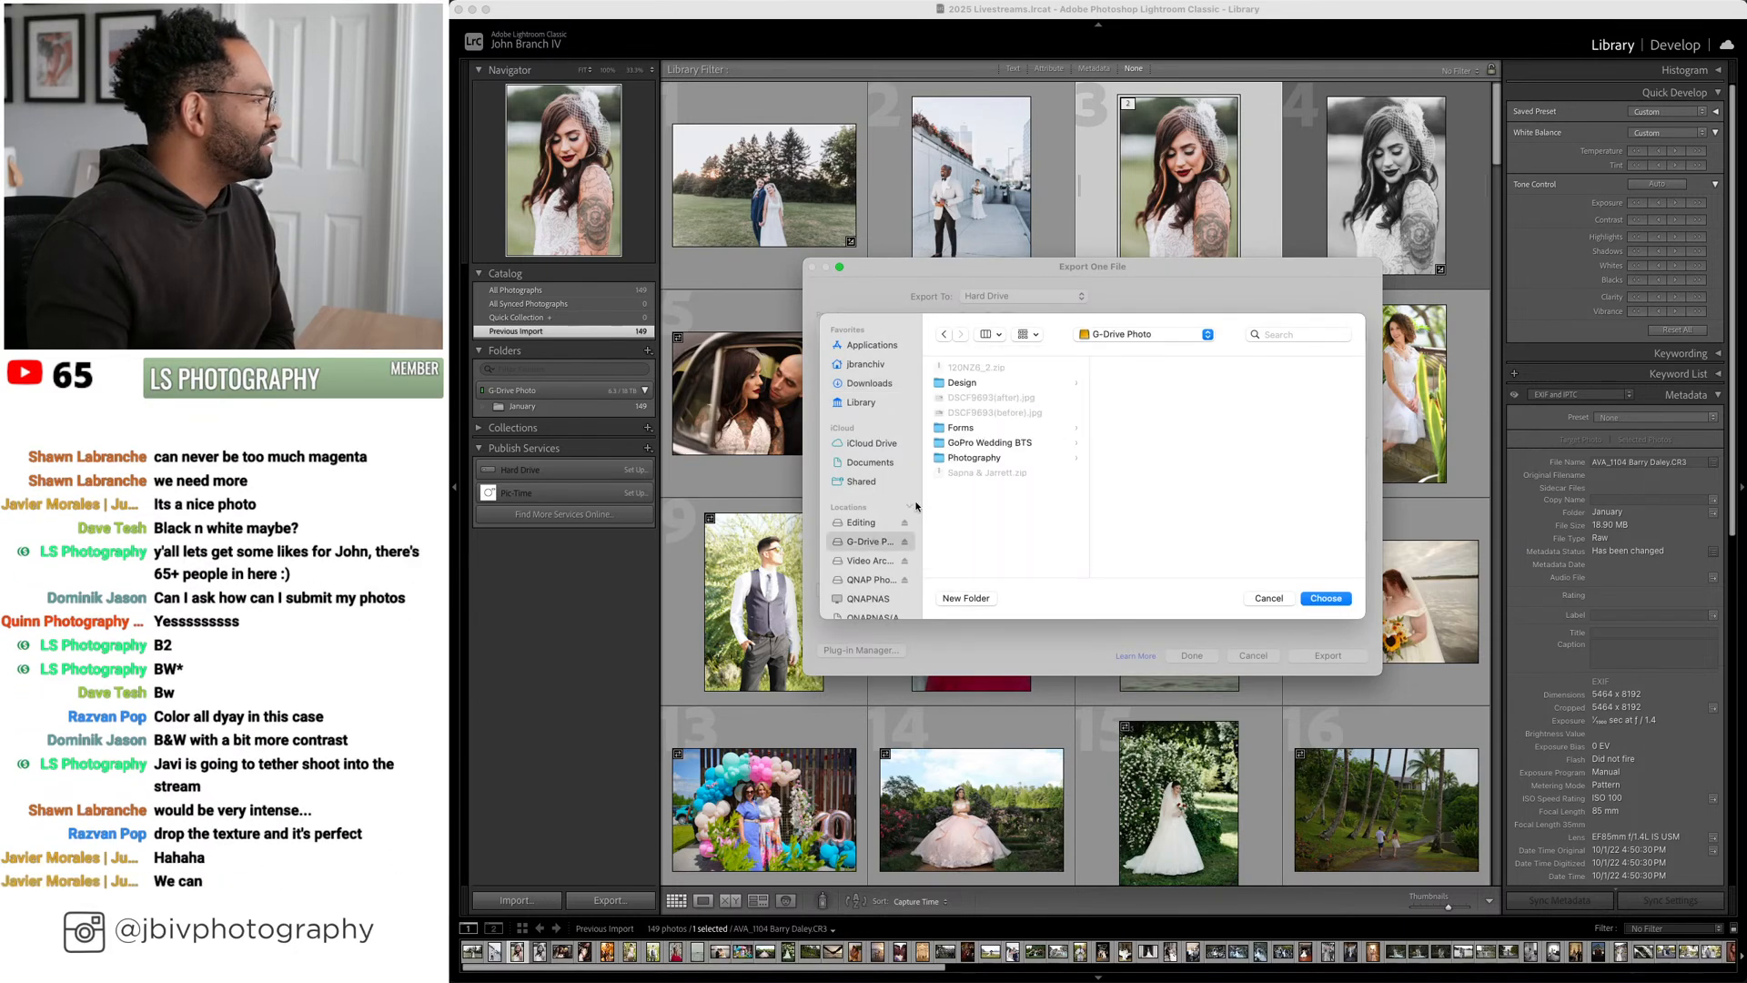
{"action": "left_click", "coordinate": [1001, 458]}
{"action": "left_click", "coordinate": [1154, 443]}
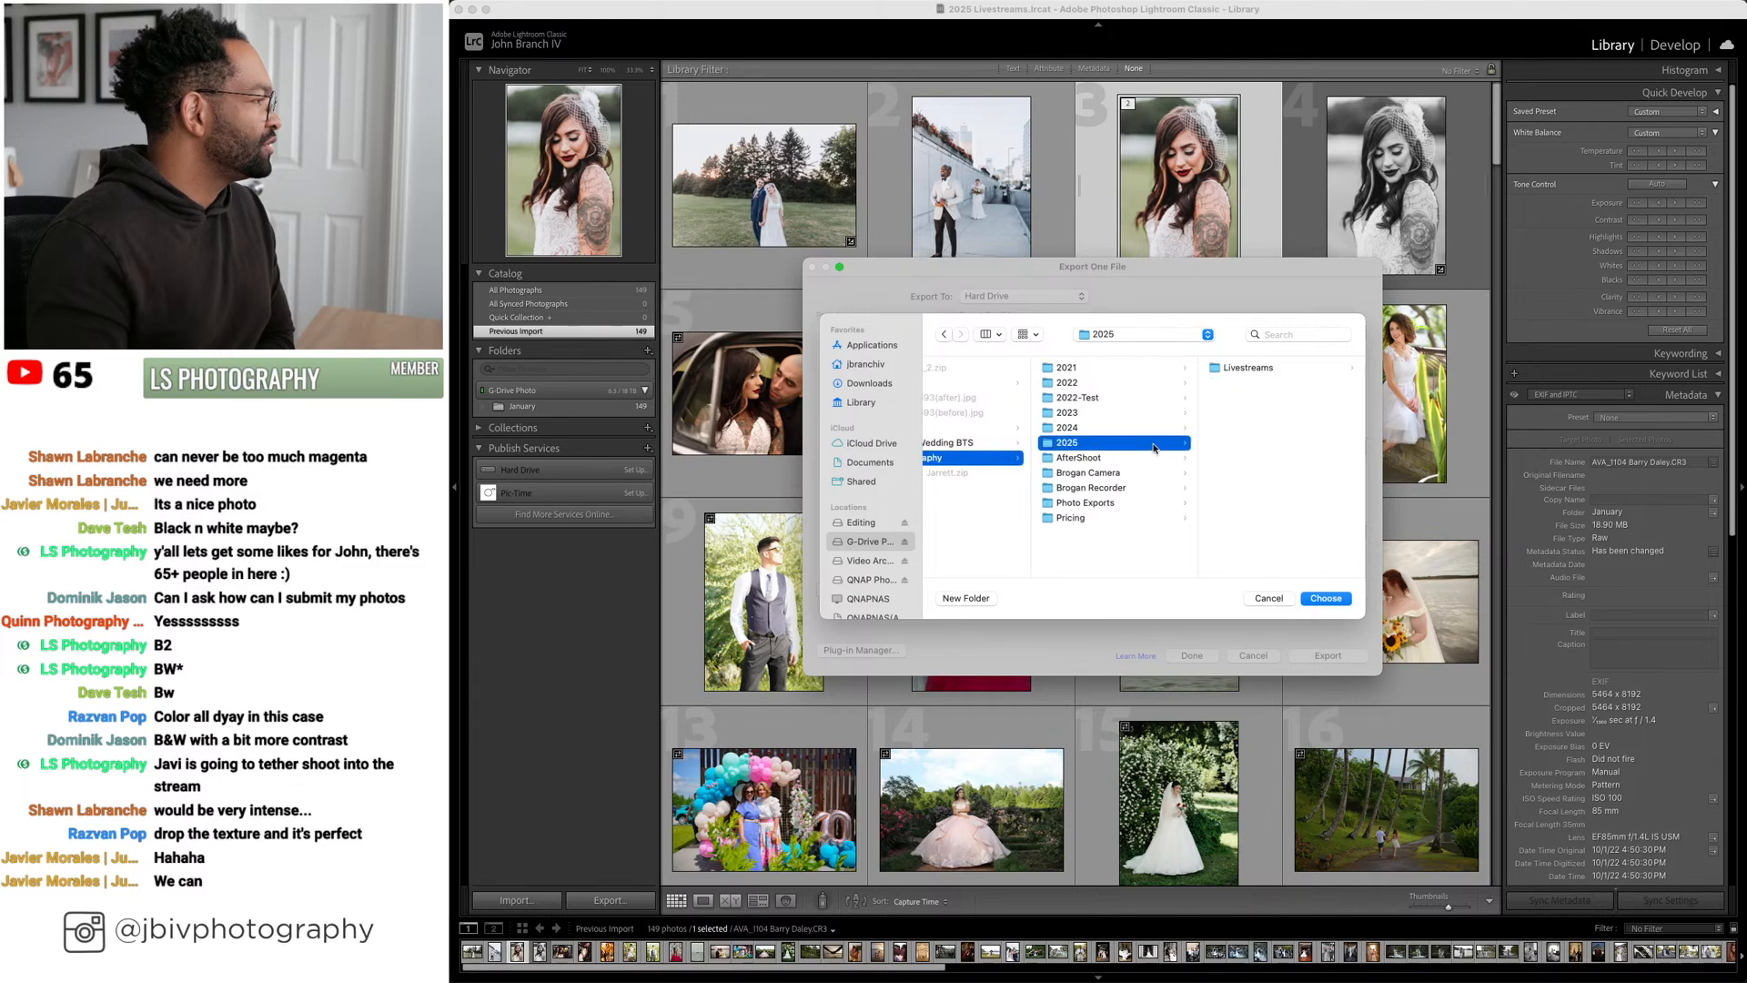
{"action": "scroll", "coordinate": [1125, 451], "scroll_direction": "left", "scroll_amount": 2}
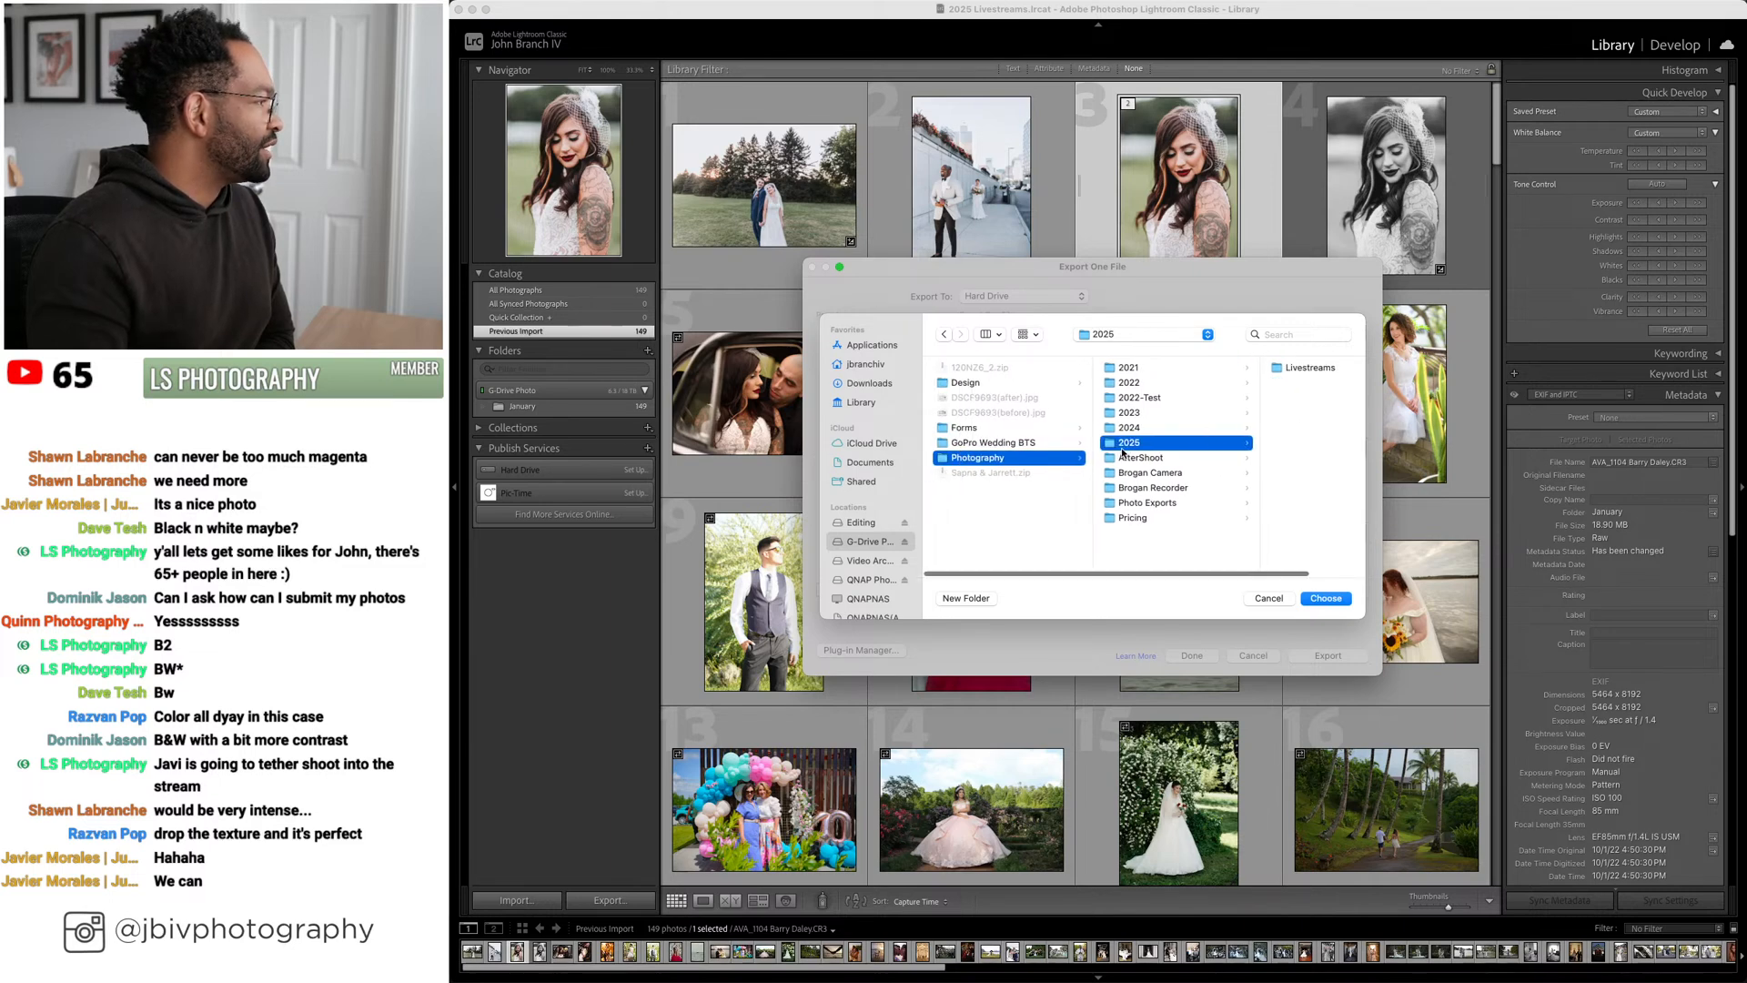
{"action": "left_click", "coordinate": [1169, 505]}
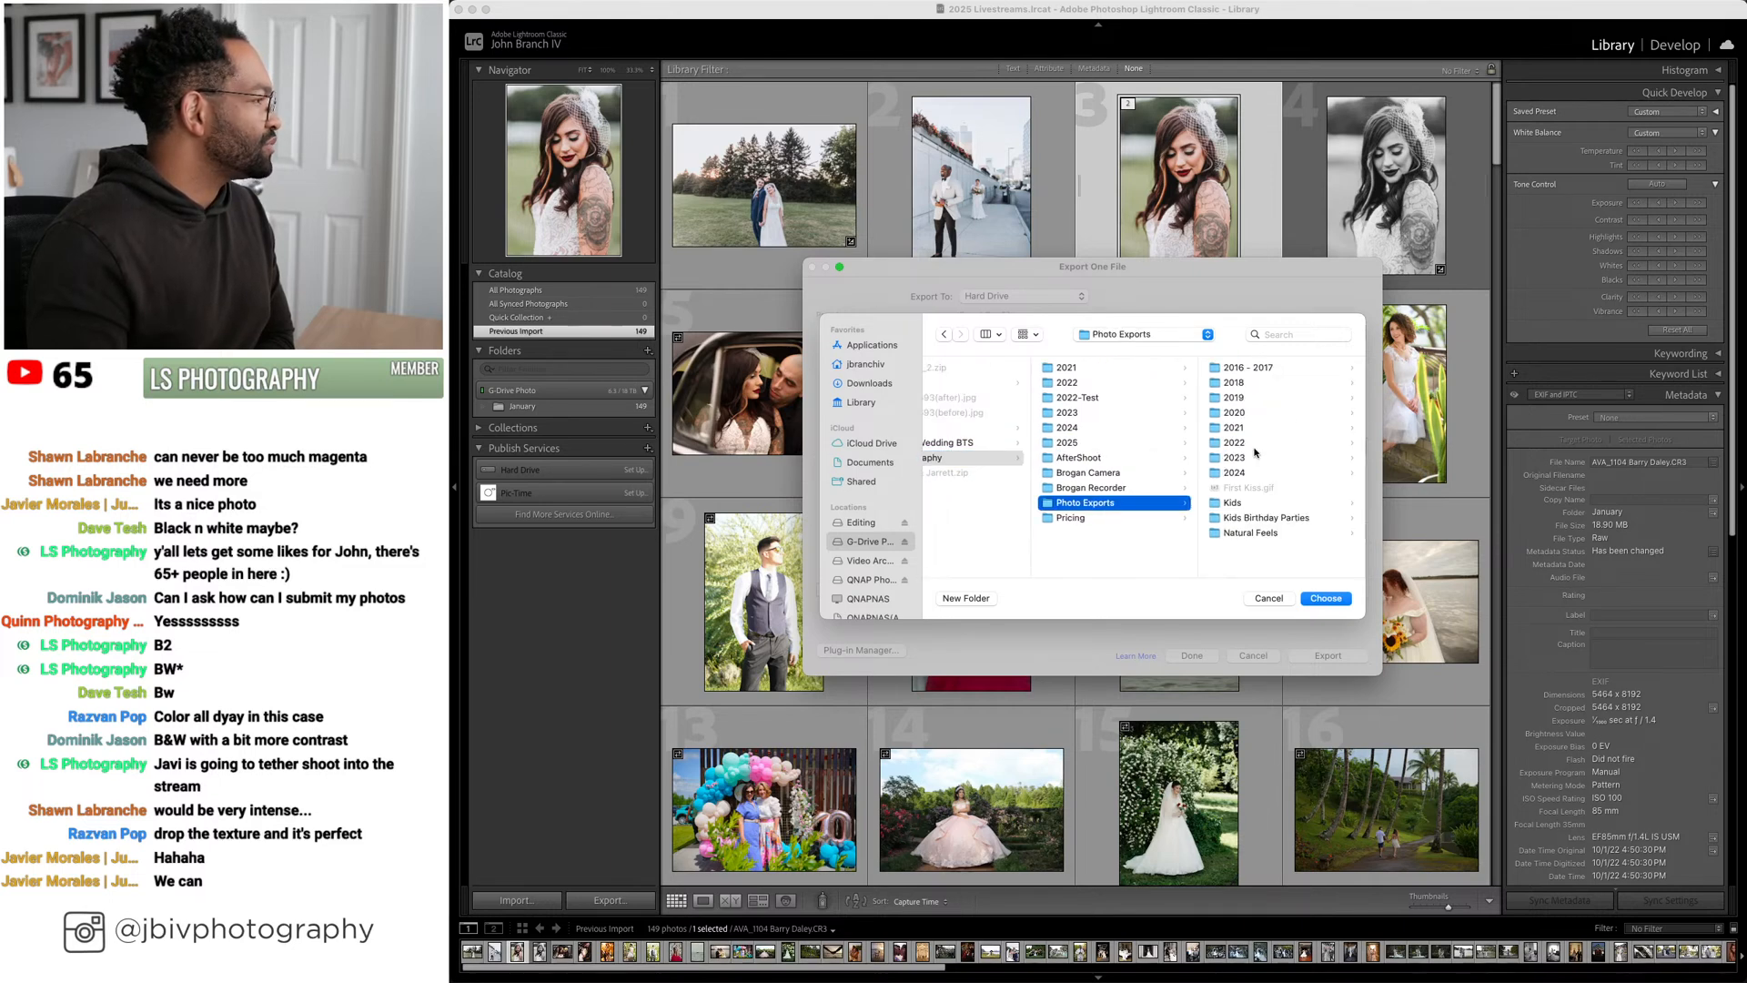
Create nested folders 2025, Livestreams and January inside Photo Exports
{"action": "left_click", "coordinate": [979, 600]}
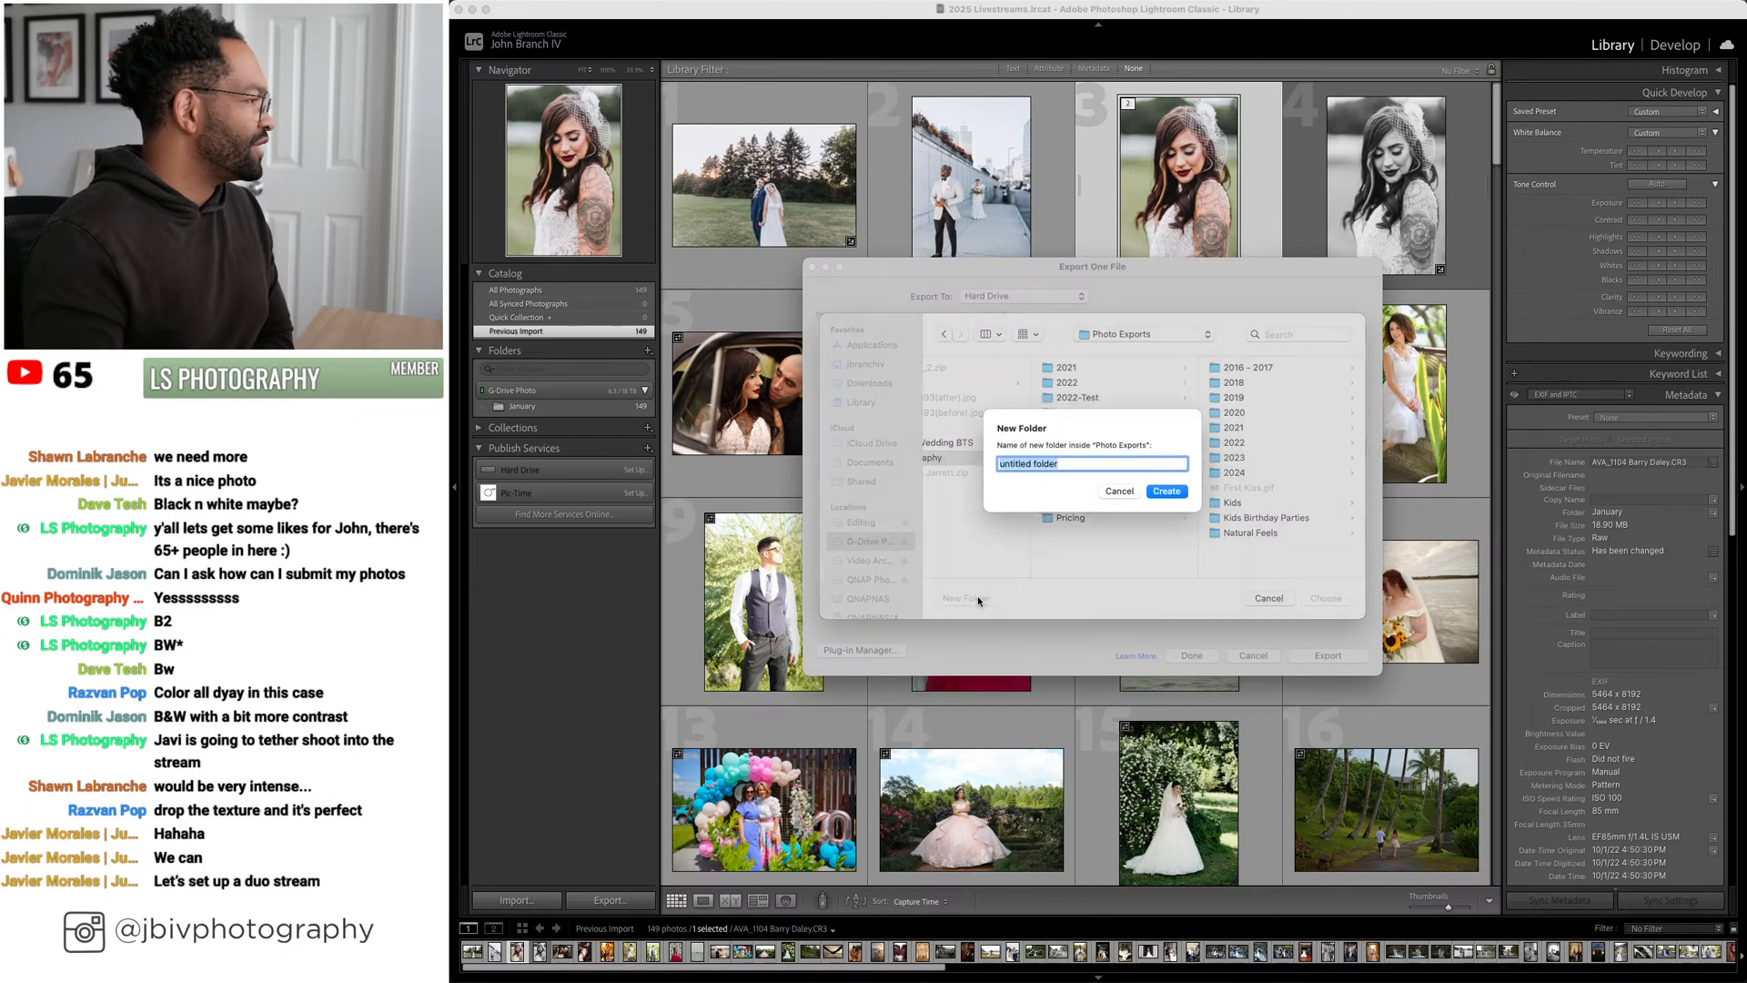
{"action": "type", "text": "2025"}
{"action": "key", "text": "Return"}
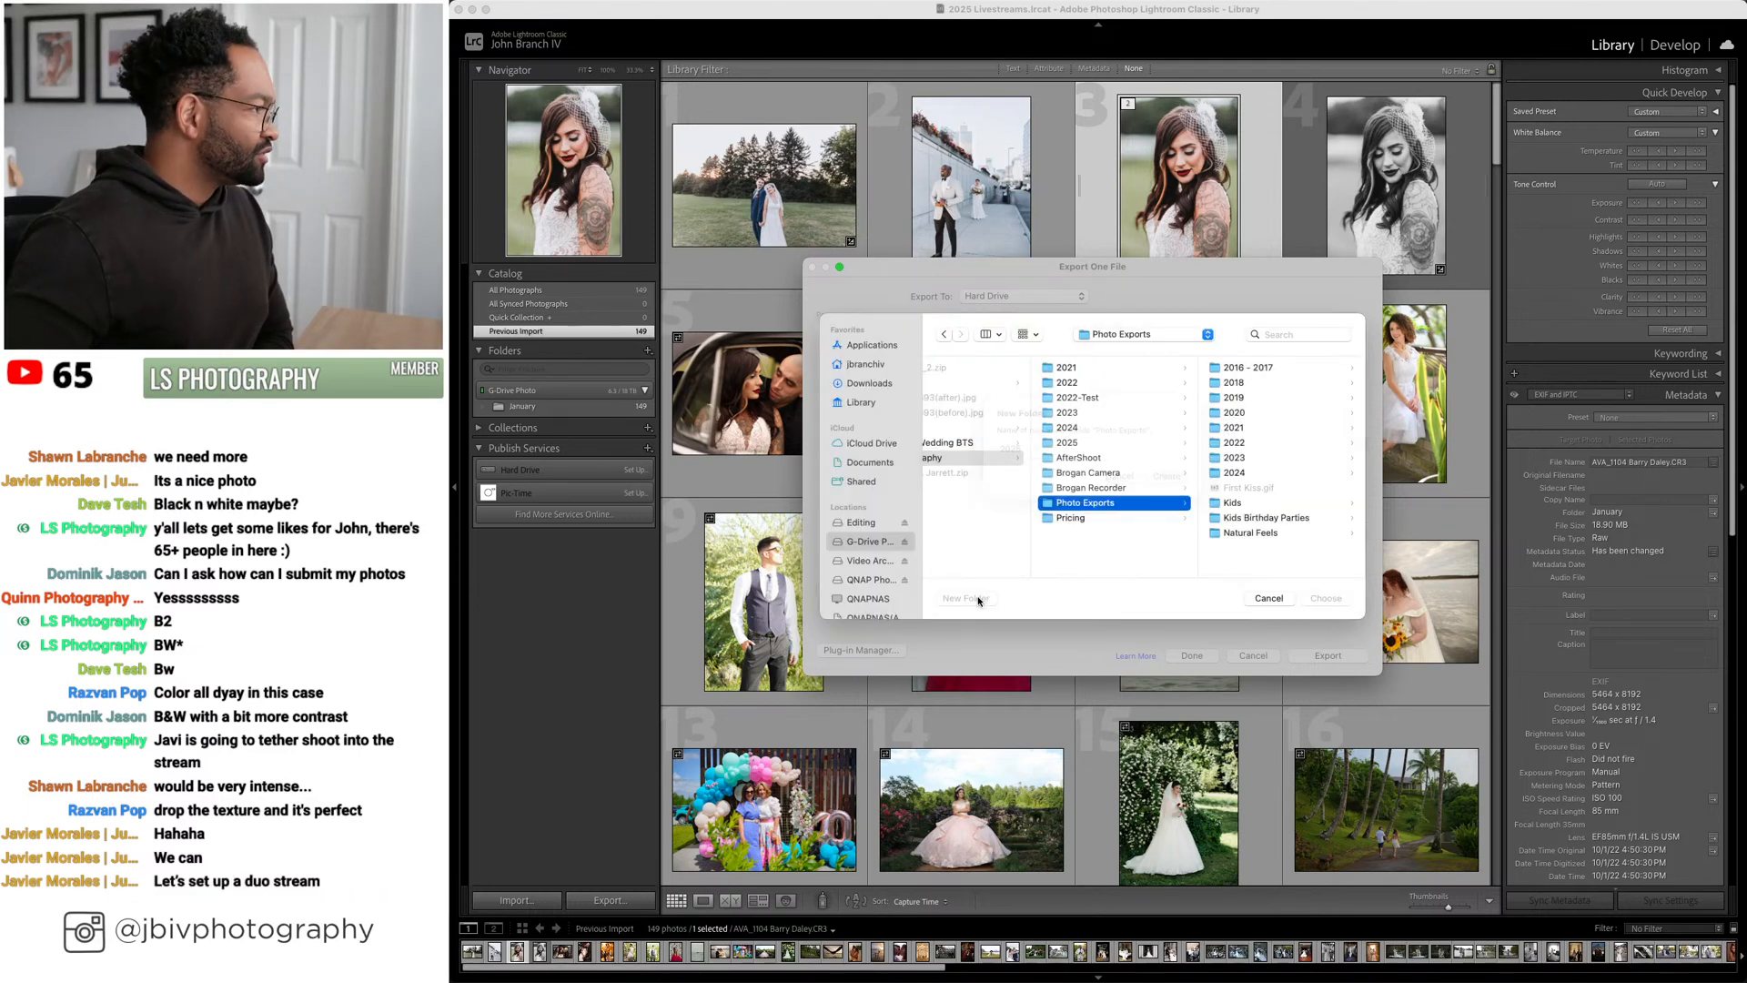
{"action": "left_click", "coordinate": [967, 598]}
{"action": "type", "text": "Live"}
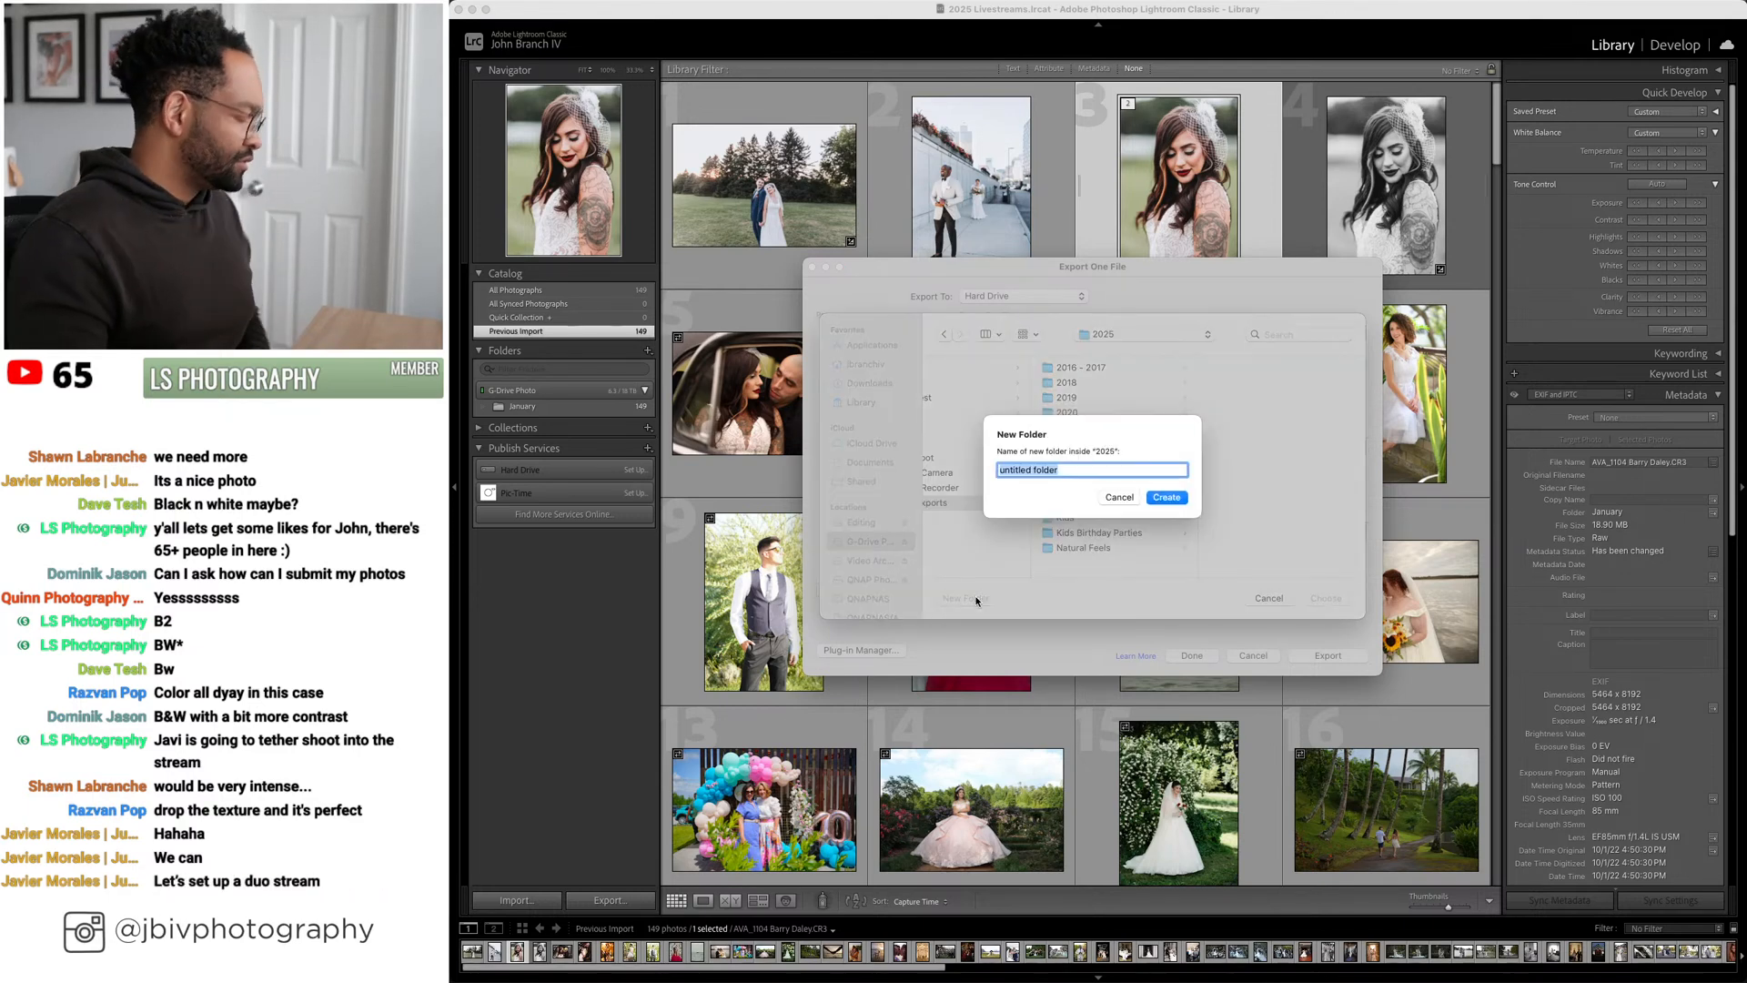
{"action": "type", "text": "streams"}
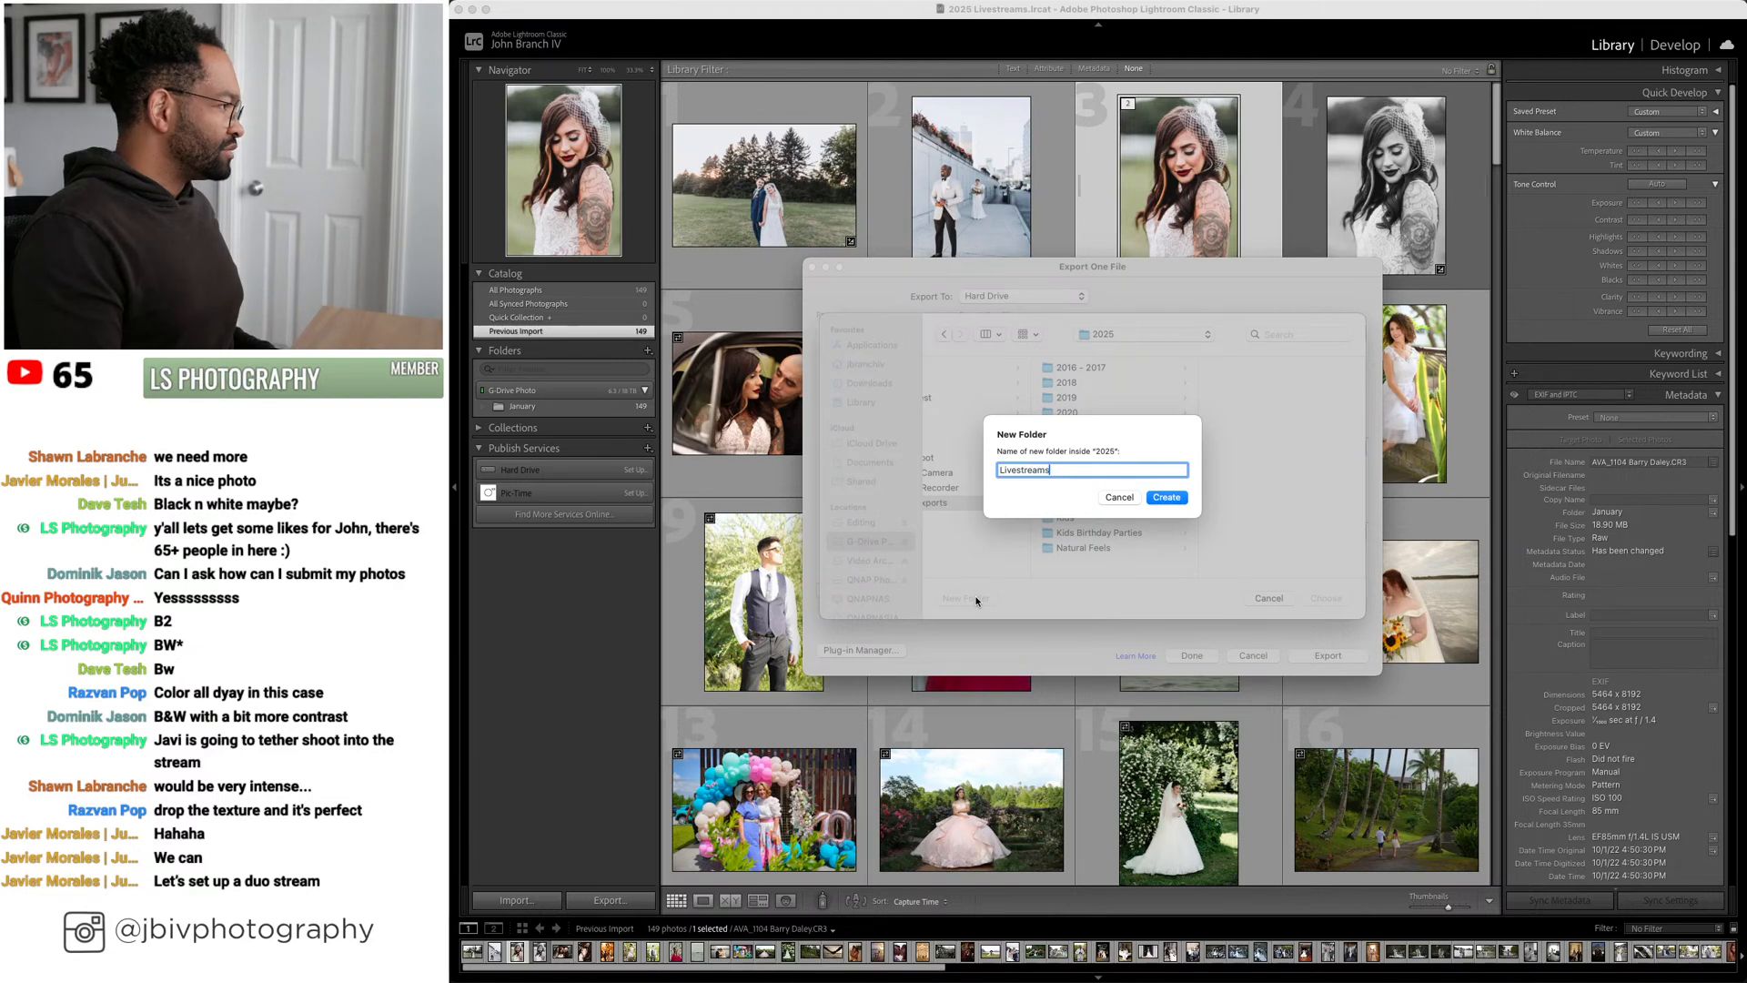
{"action": "key", "text": "Return"}
{"action": "left_click", "coordinate": [976, 600]}
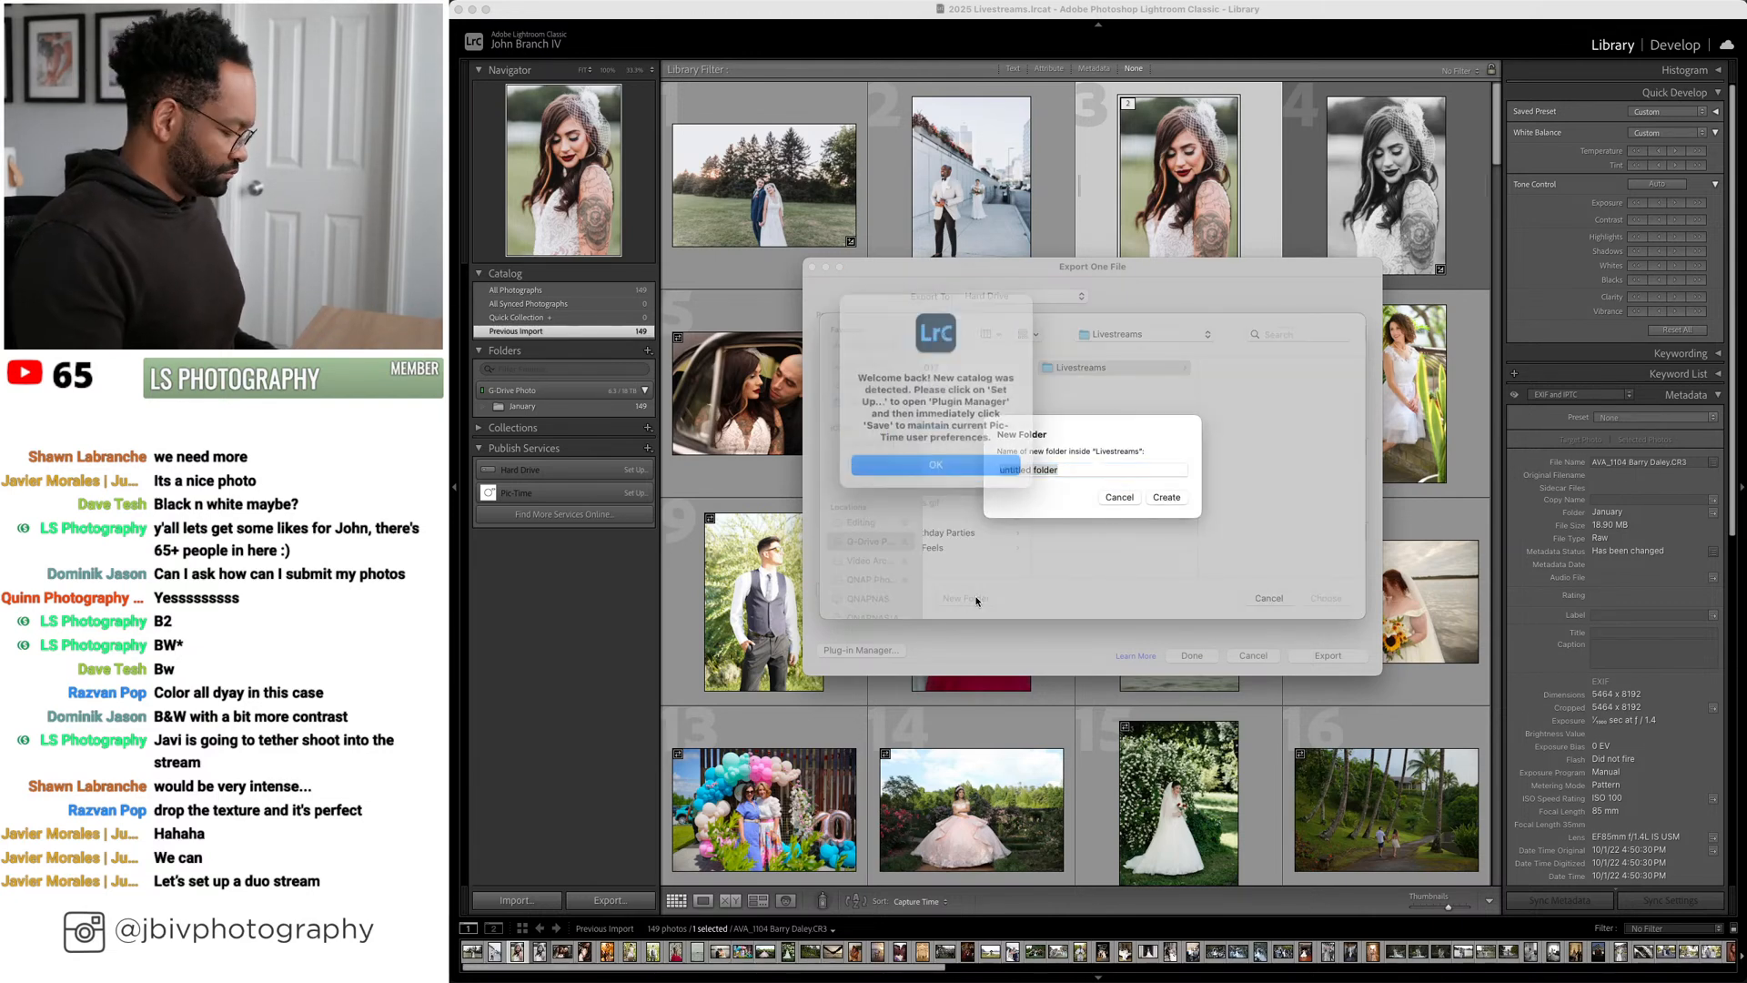
{"action": "key", "text": "Return"}
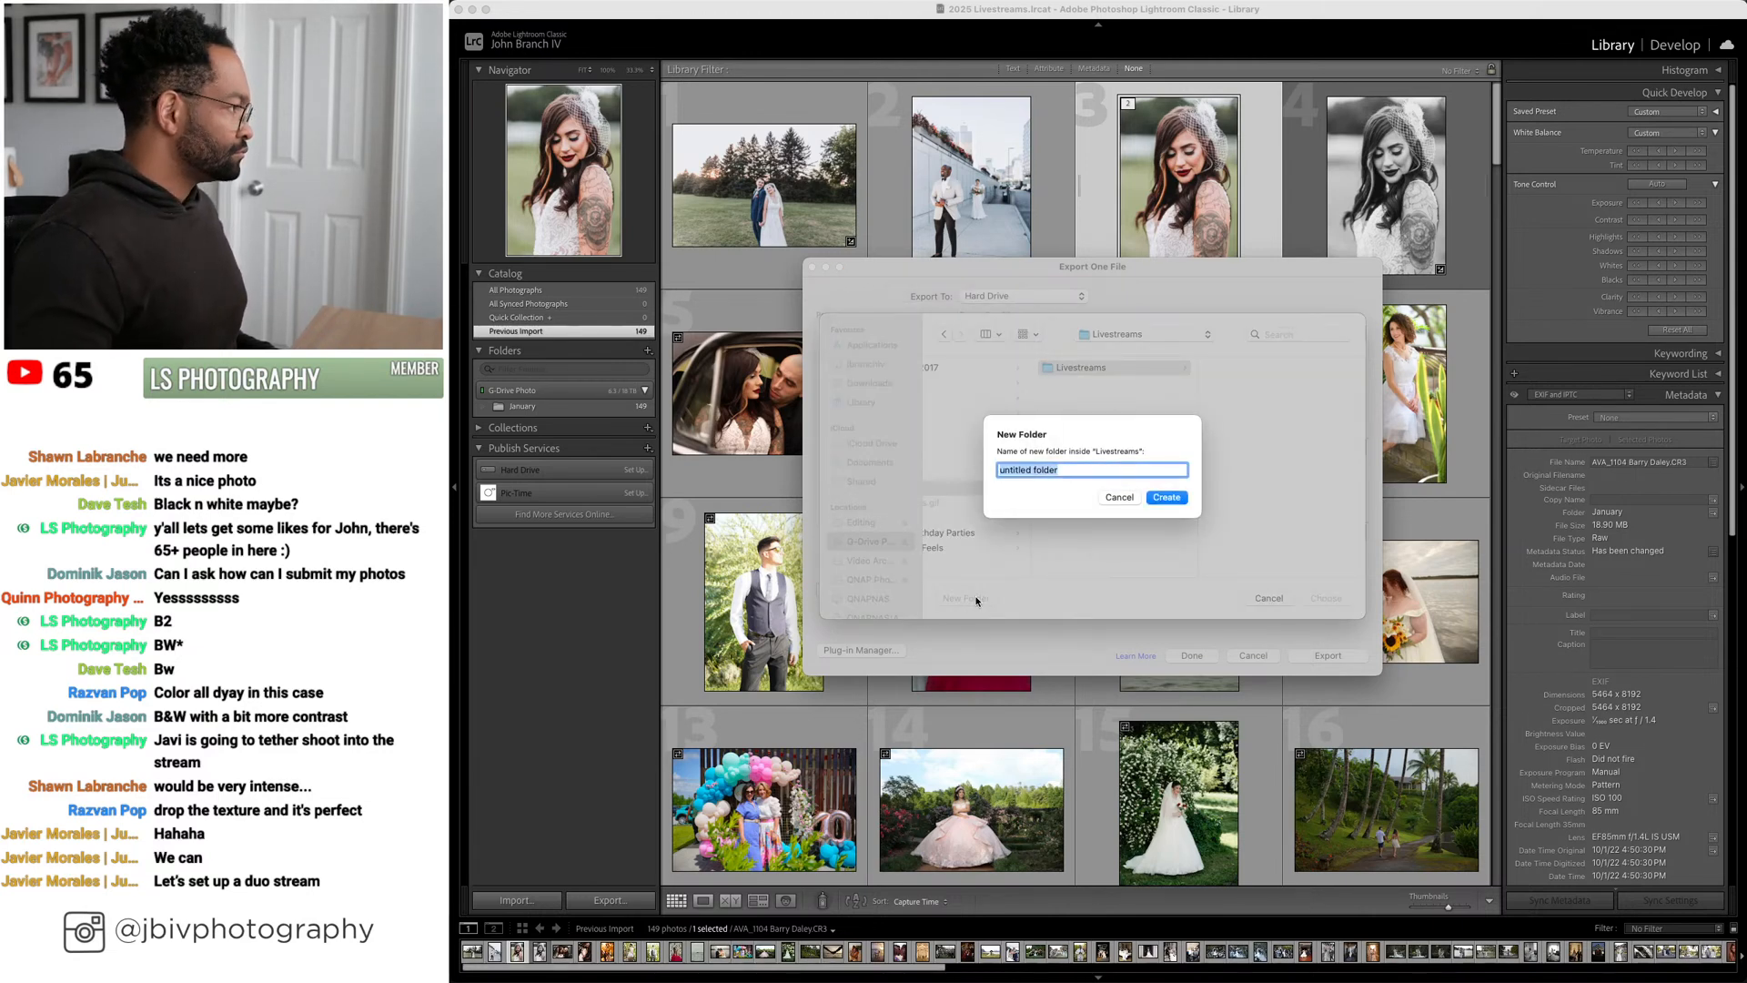
{"action": "type", "text": "John"}
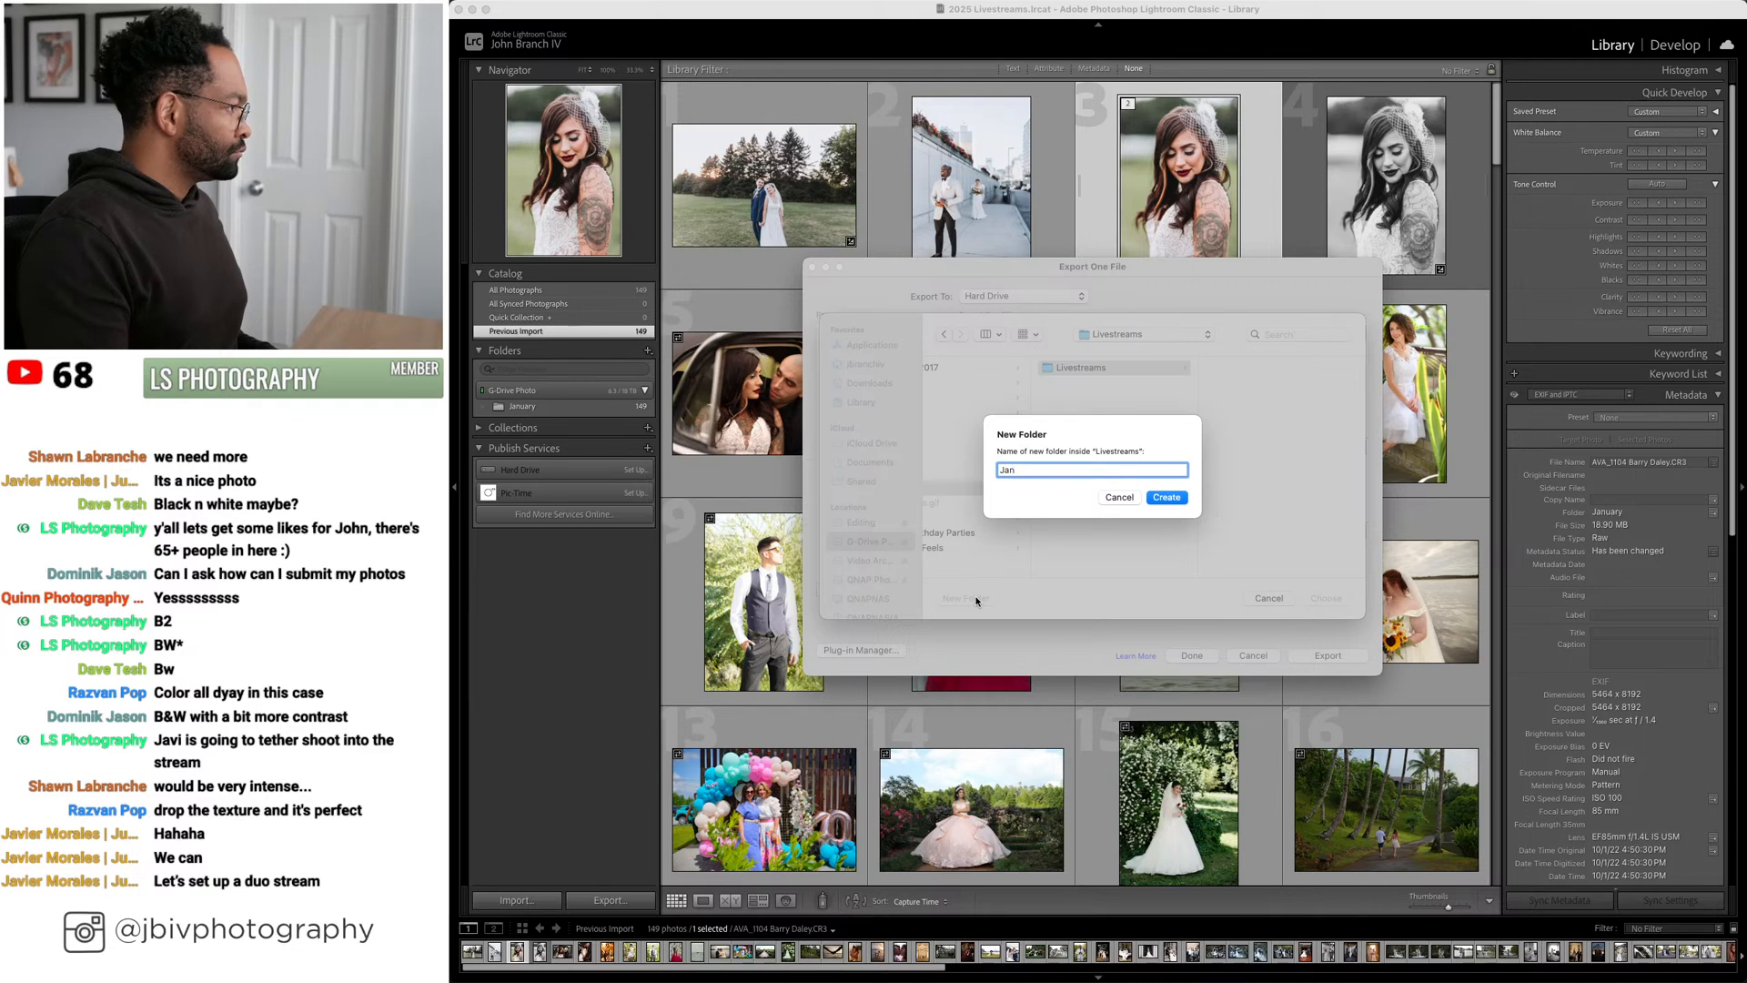
{"action": "key", "text": "Return"}
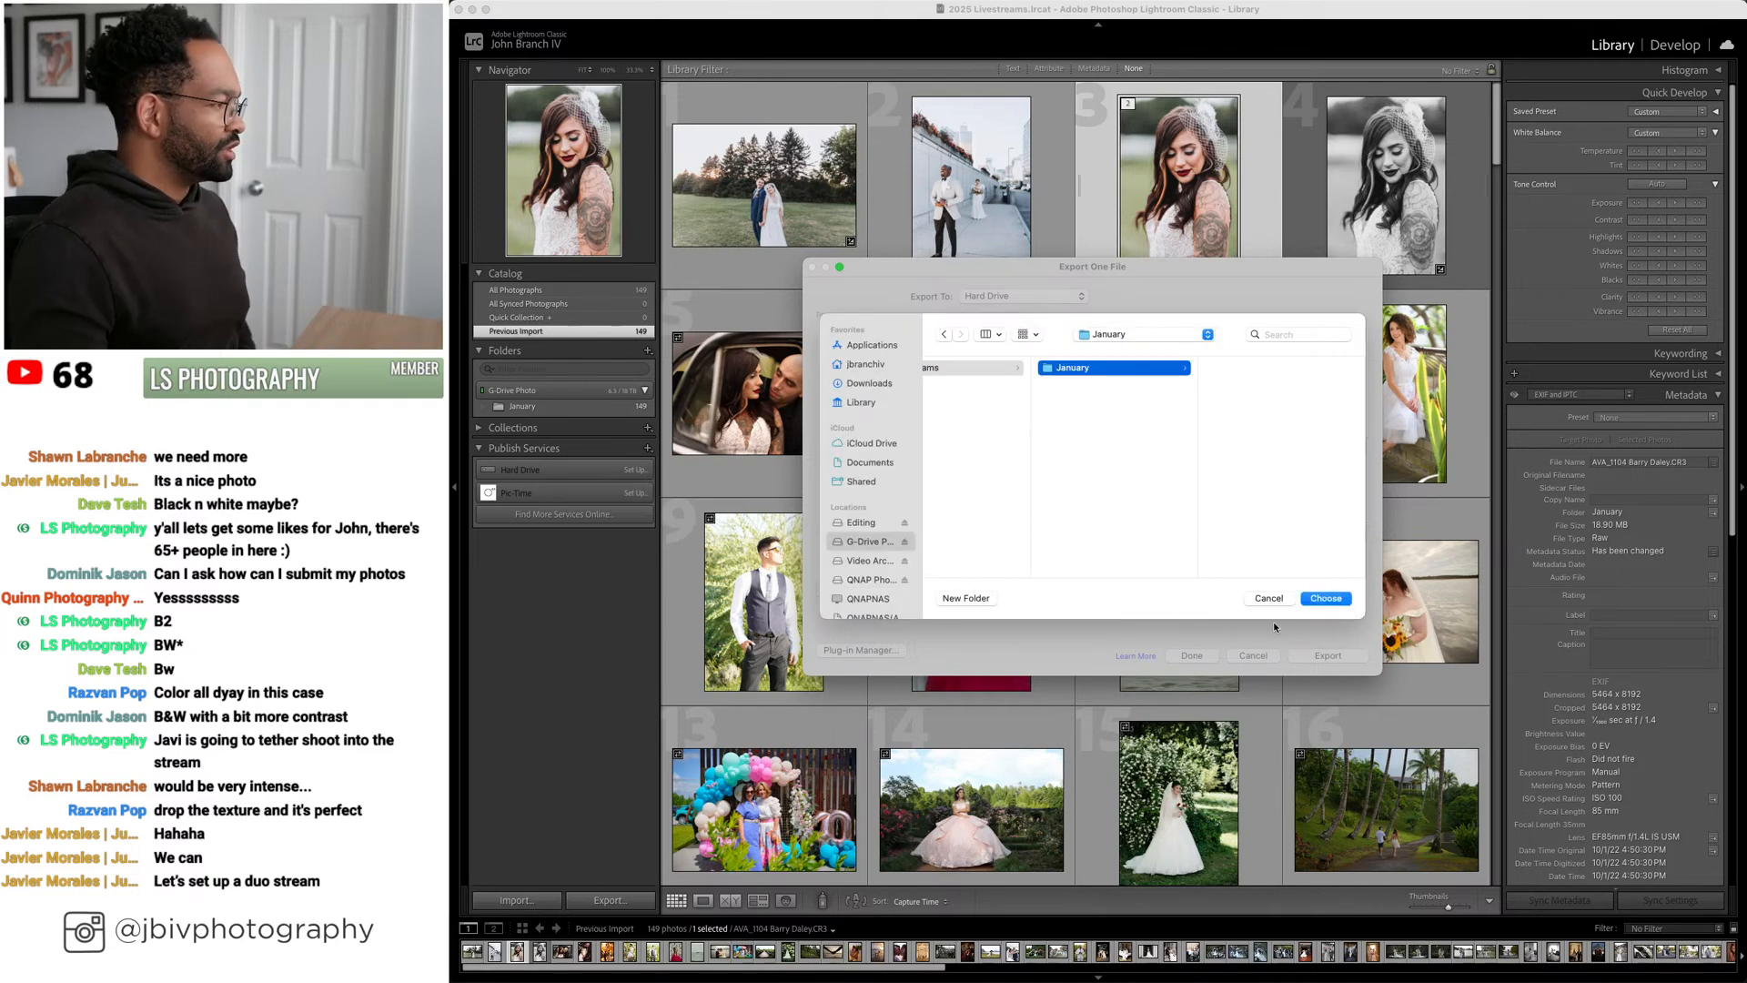
Choose the January folder as the export location, review the remaining export settings, and export the portrait
{"action": "left_click", "coordinate": [1326, 598]}
{"action": "scroll", "coordinate": [1243, 381], "scroll_direction": "down", "scroll_amount": 15}
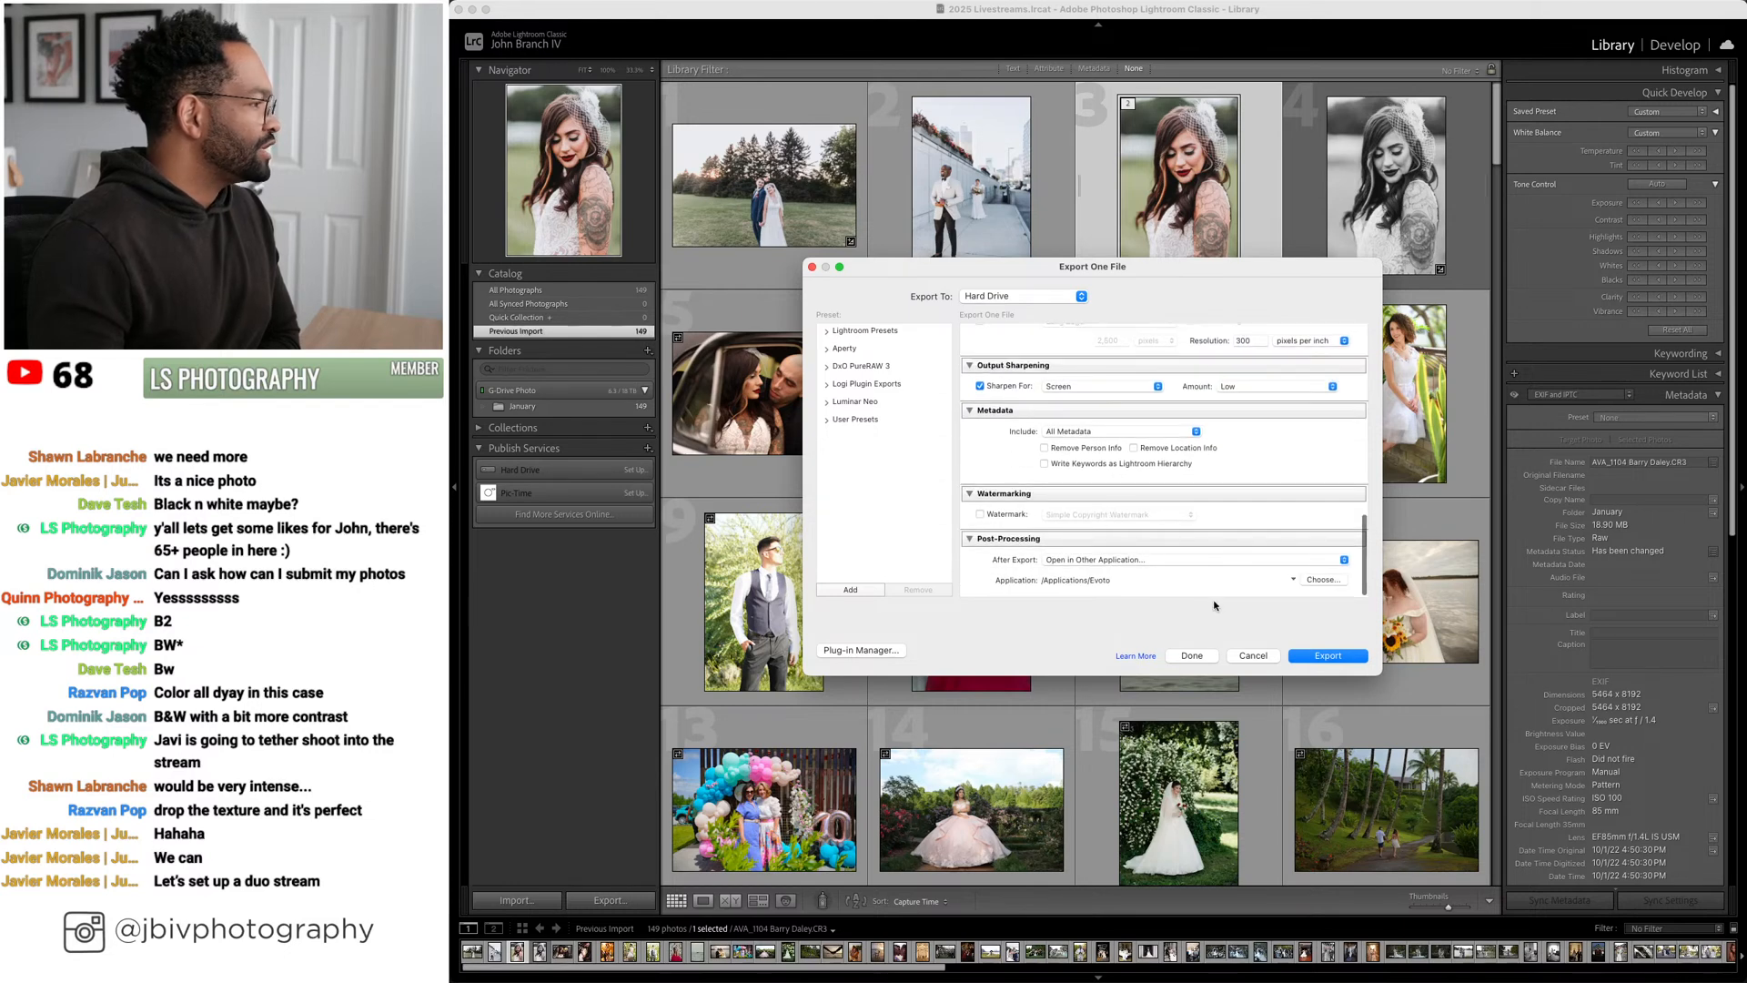
{"action": "left_click", "coordinate": [1326, 656]}
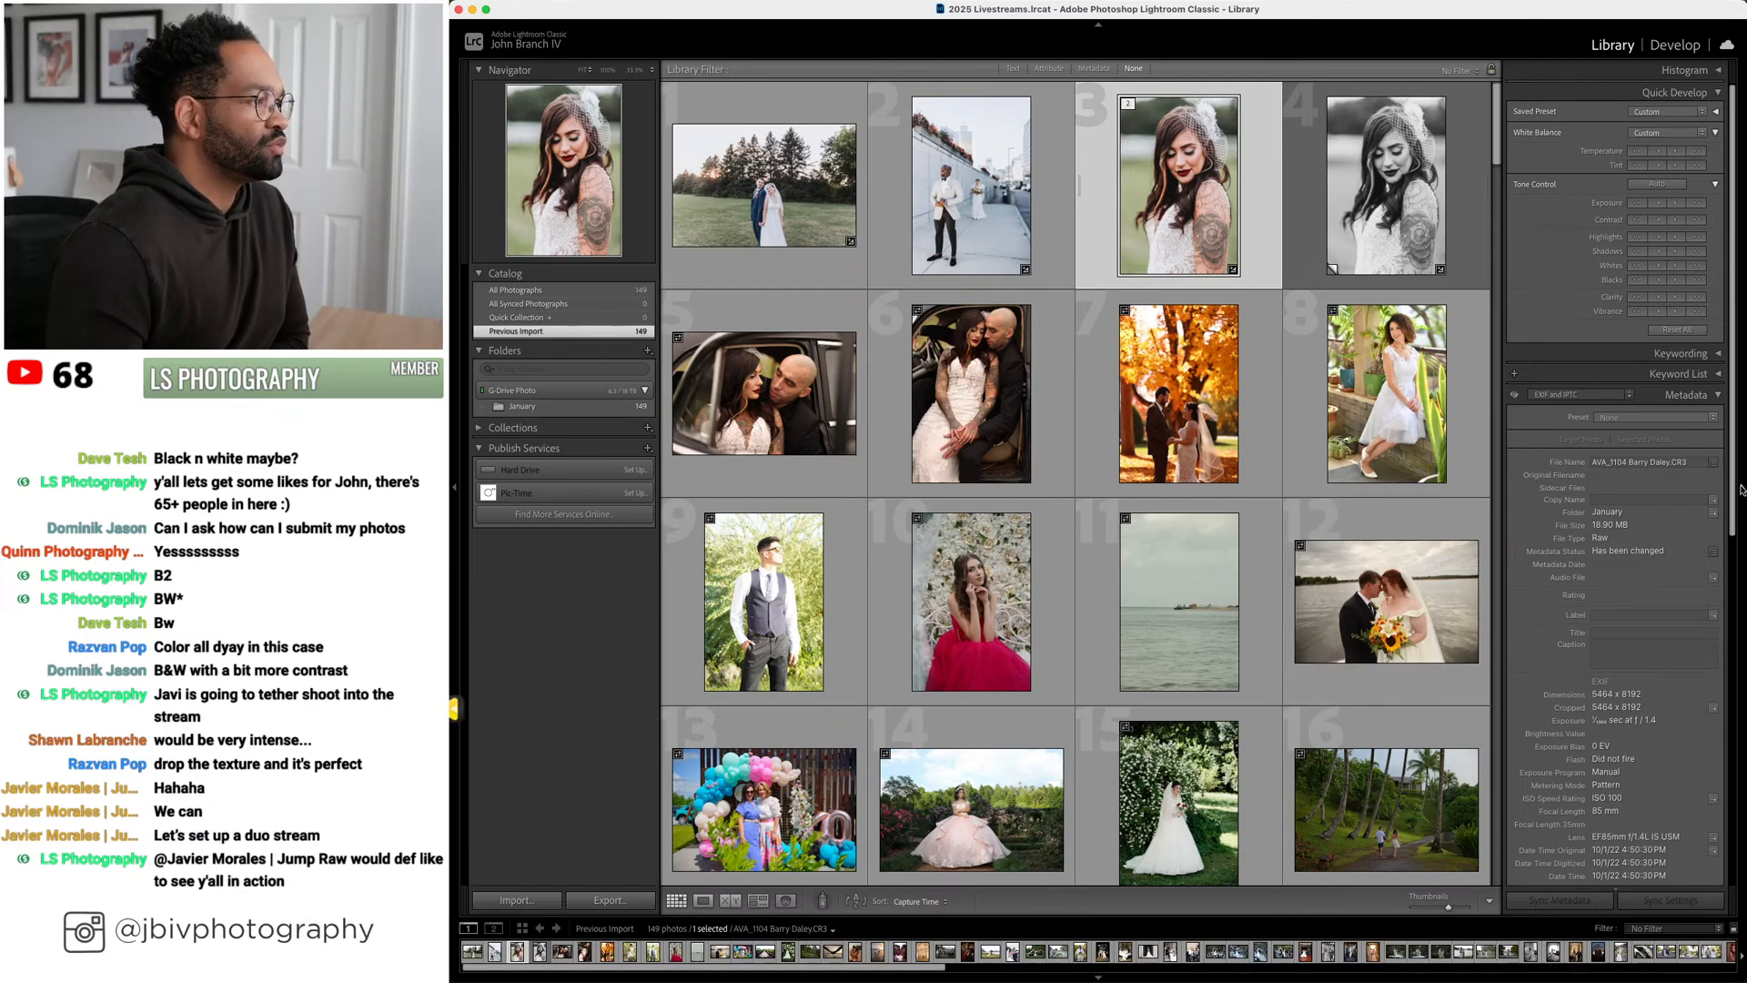
Switch to Evoto for the exported portrait and close its window
{"action": "left_click", "coordinate": [1736, 514]}
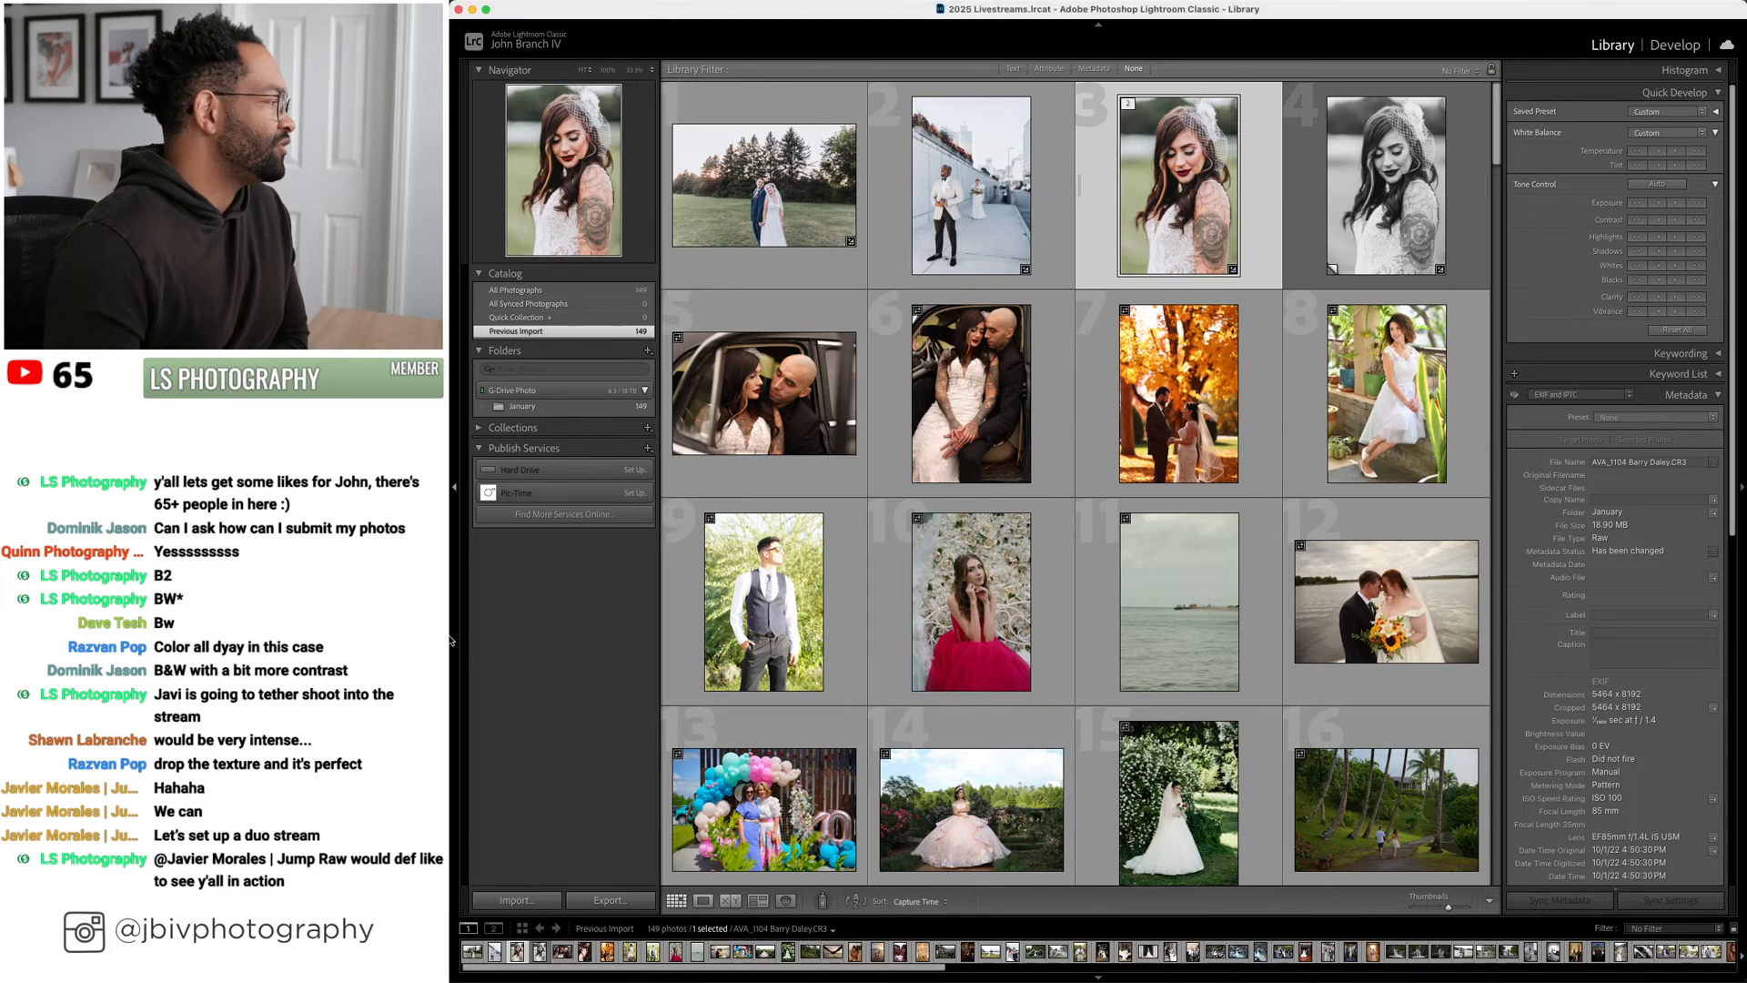
{"action": "left_click", "coordinate": [458, 710]}
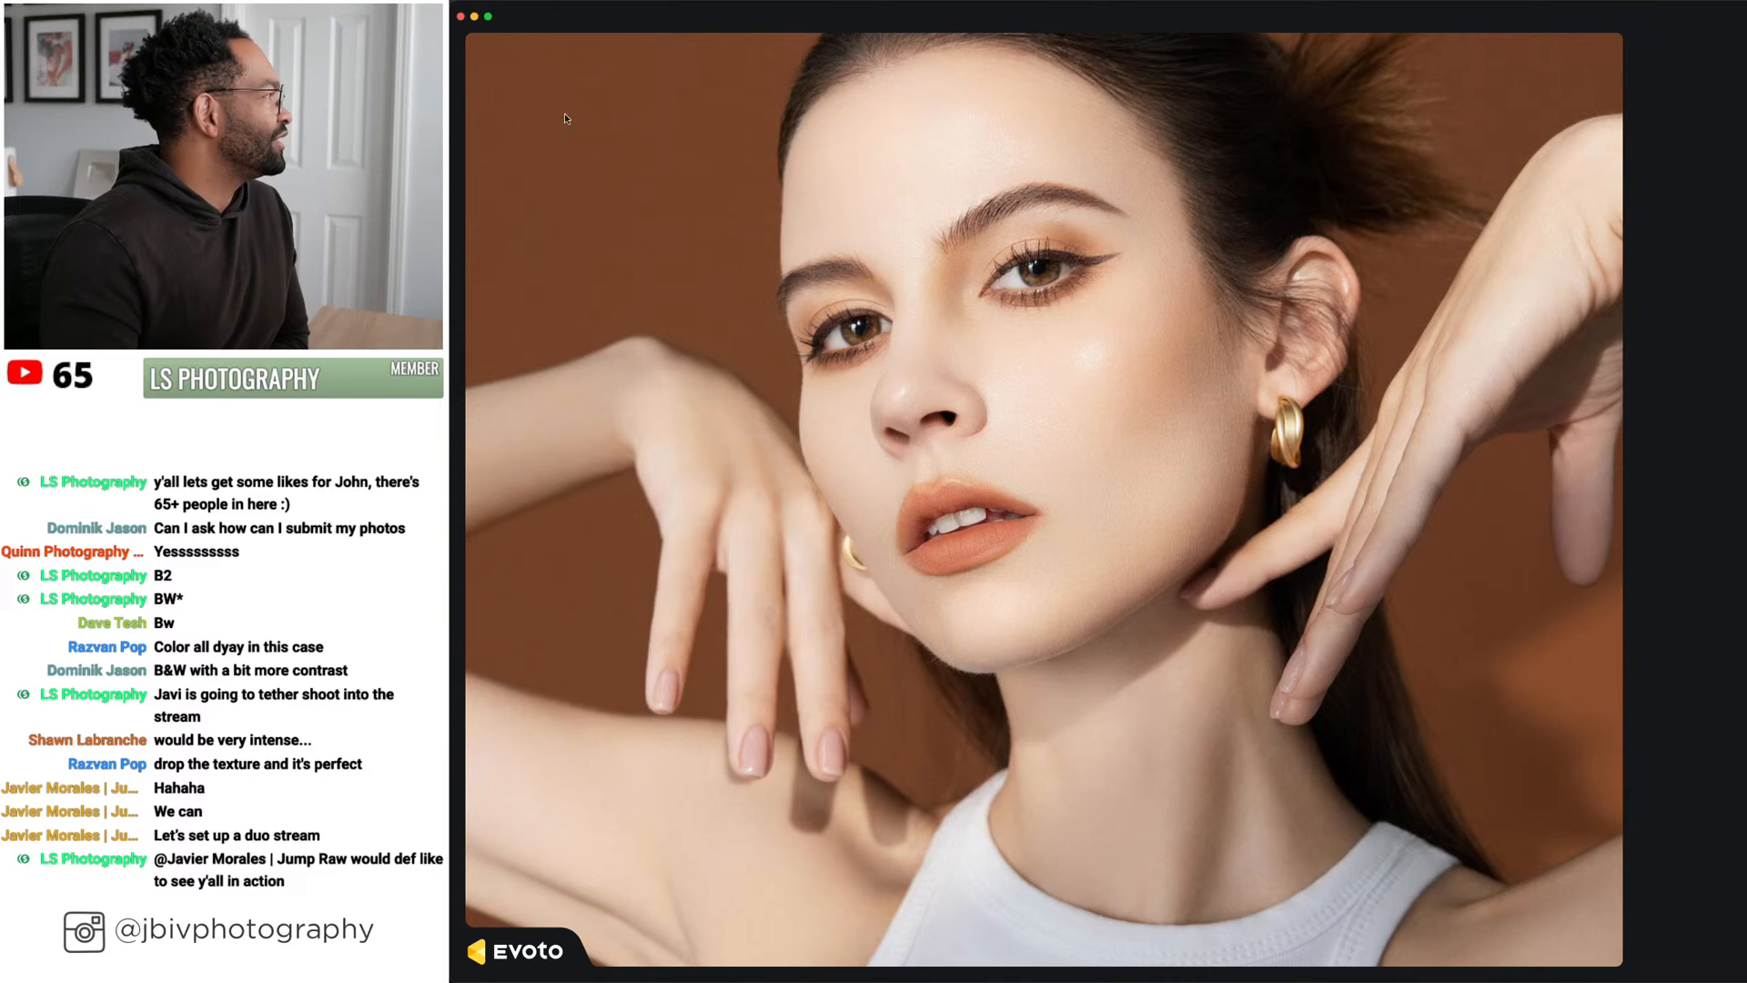
{"action": "left_click", "coordinate": [461, 16]}
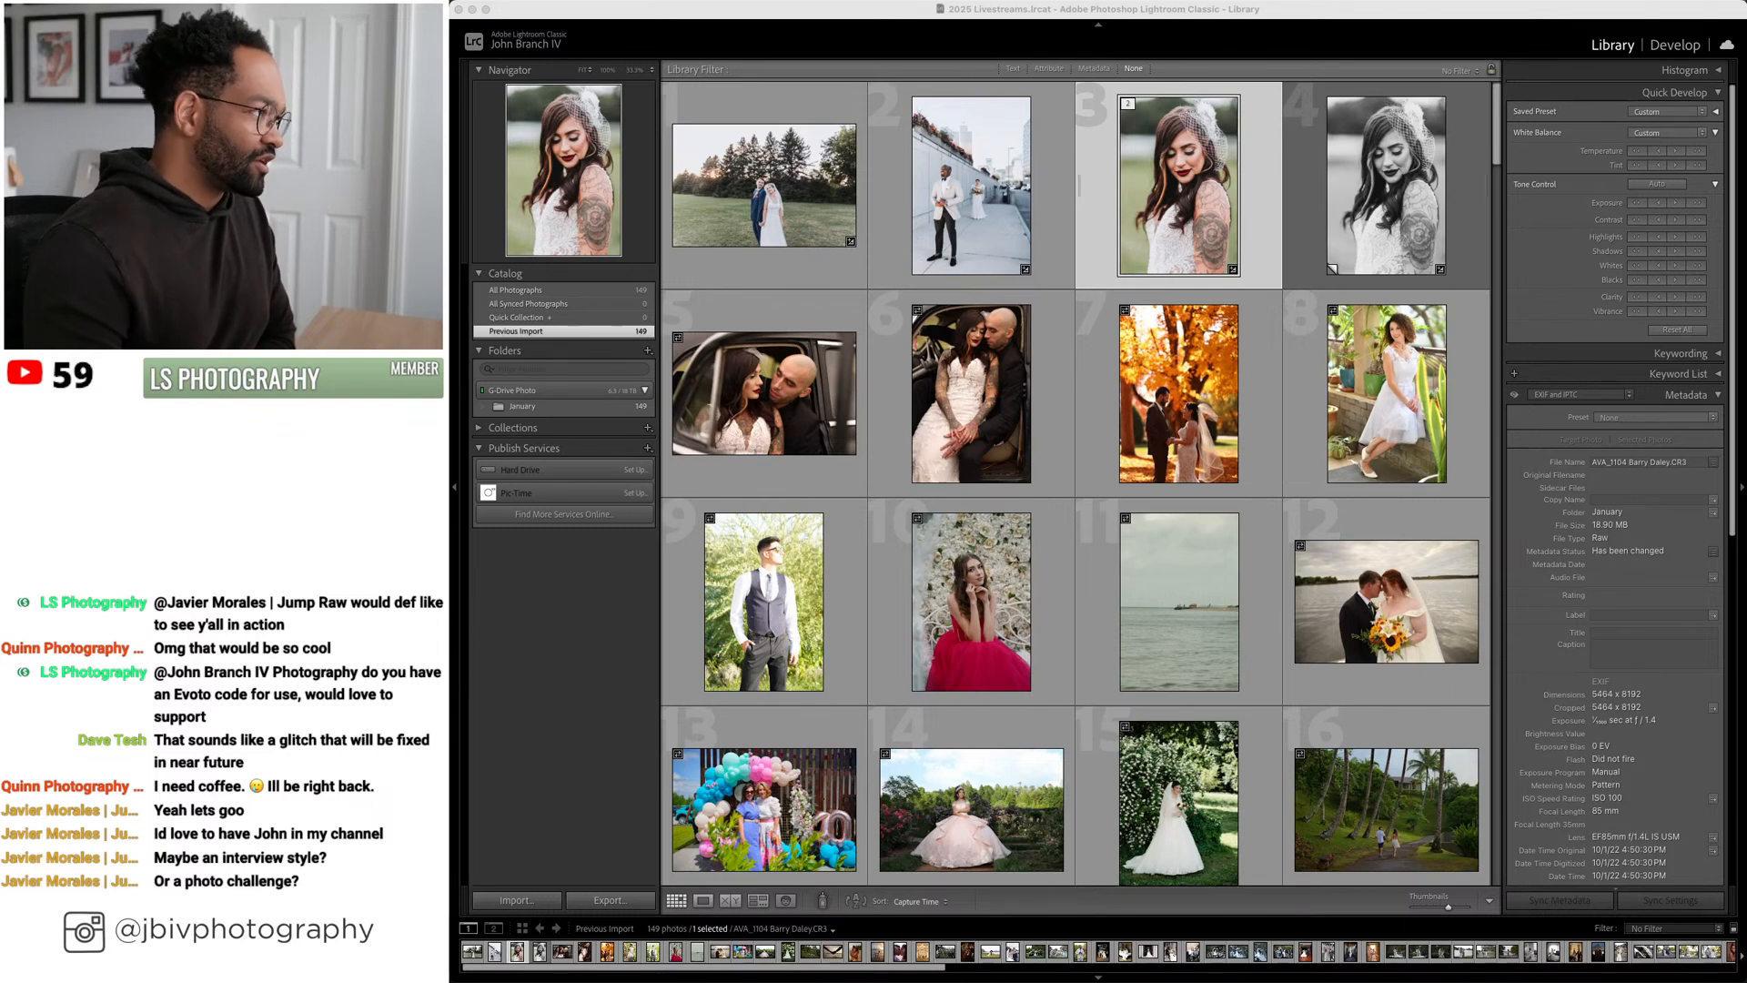
Open the horizontal photo of the couple in the car in Develop and apply the (GFX) Color [JBIV] preset
{"action": "left_click", "coordinate": [745, 463]}
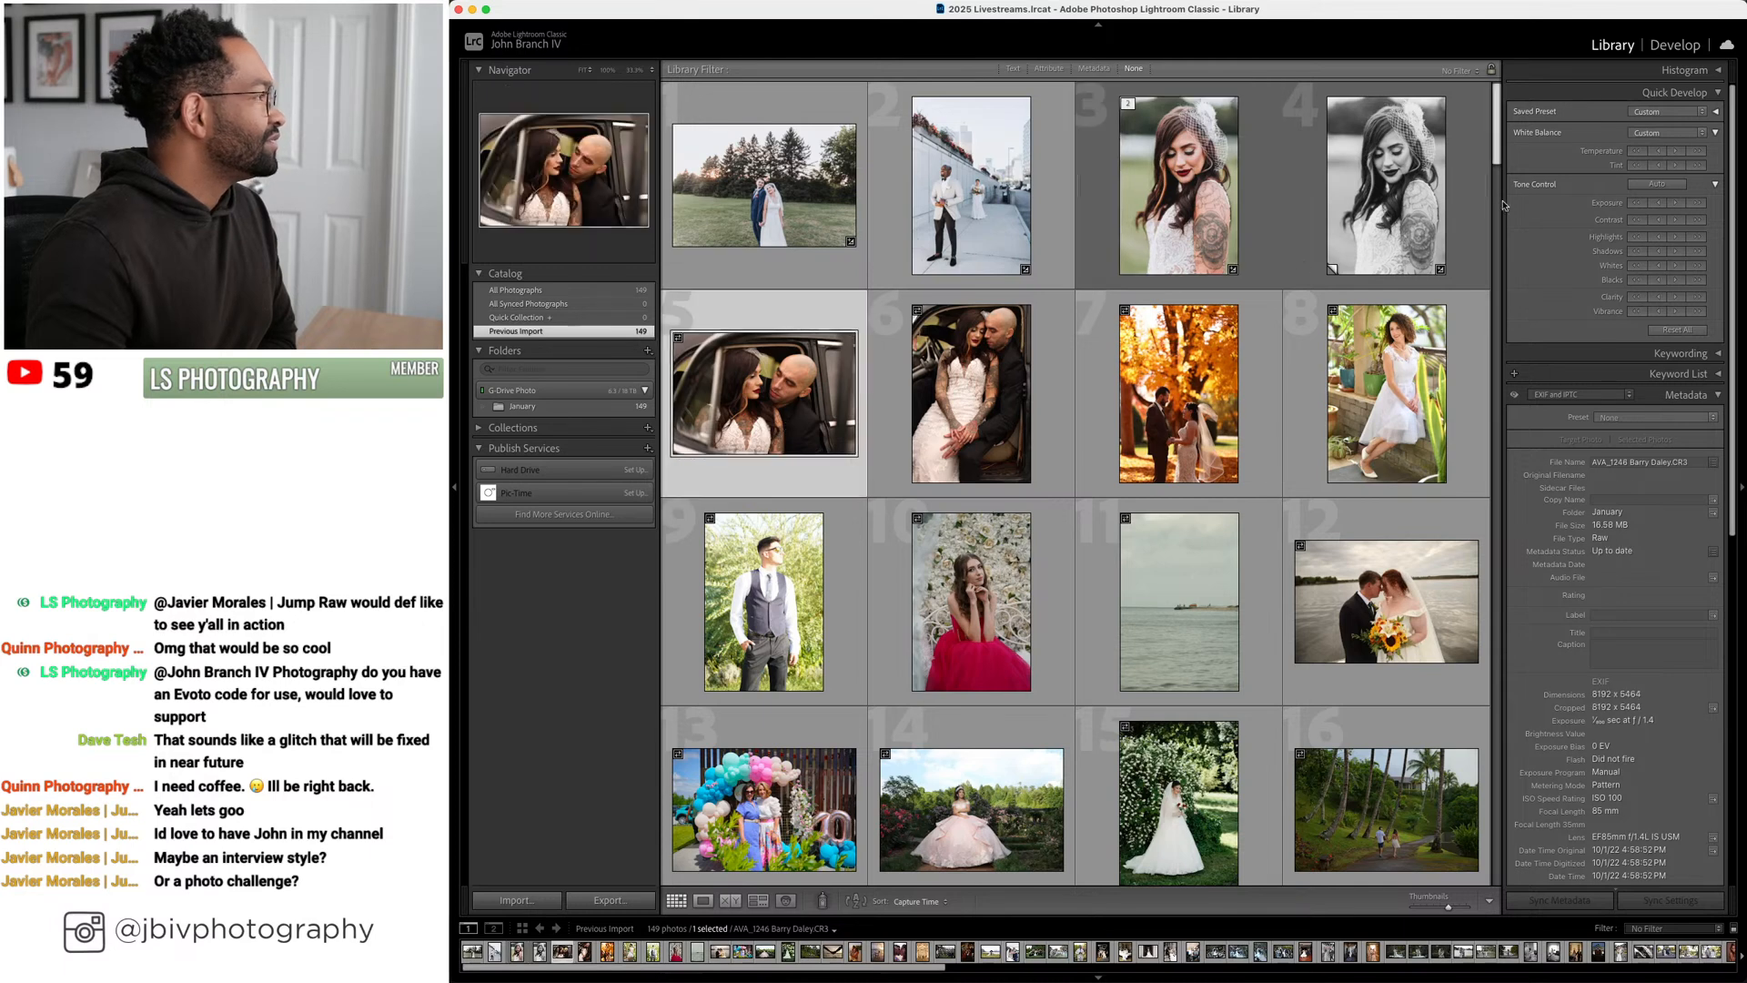
{"action": "left_click", "coordinate": [1665, 53]}
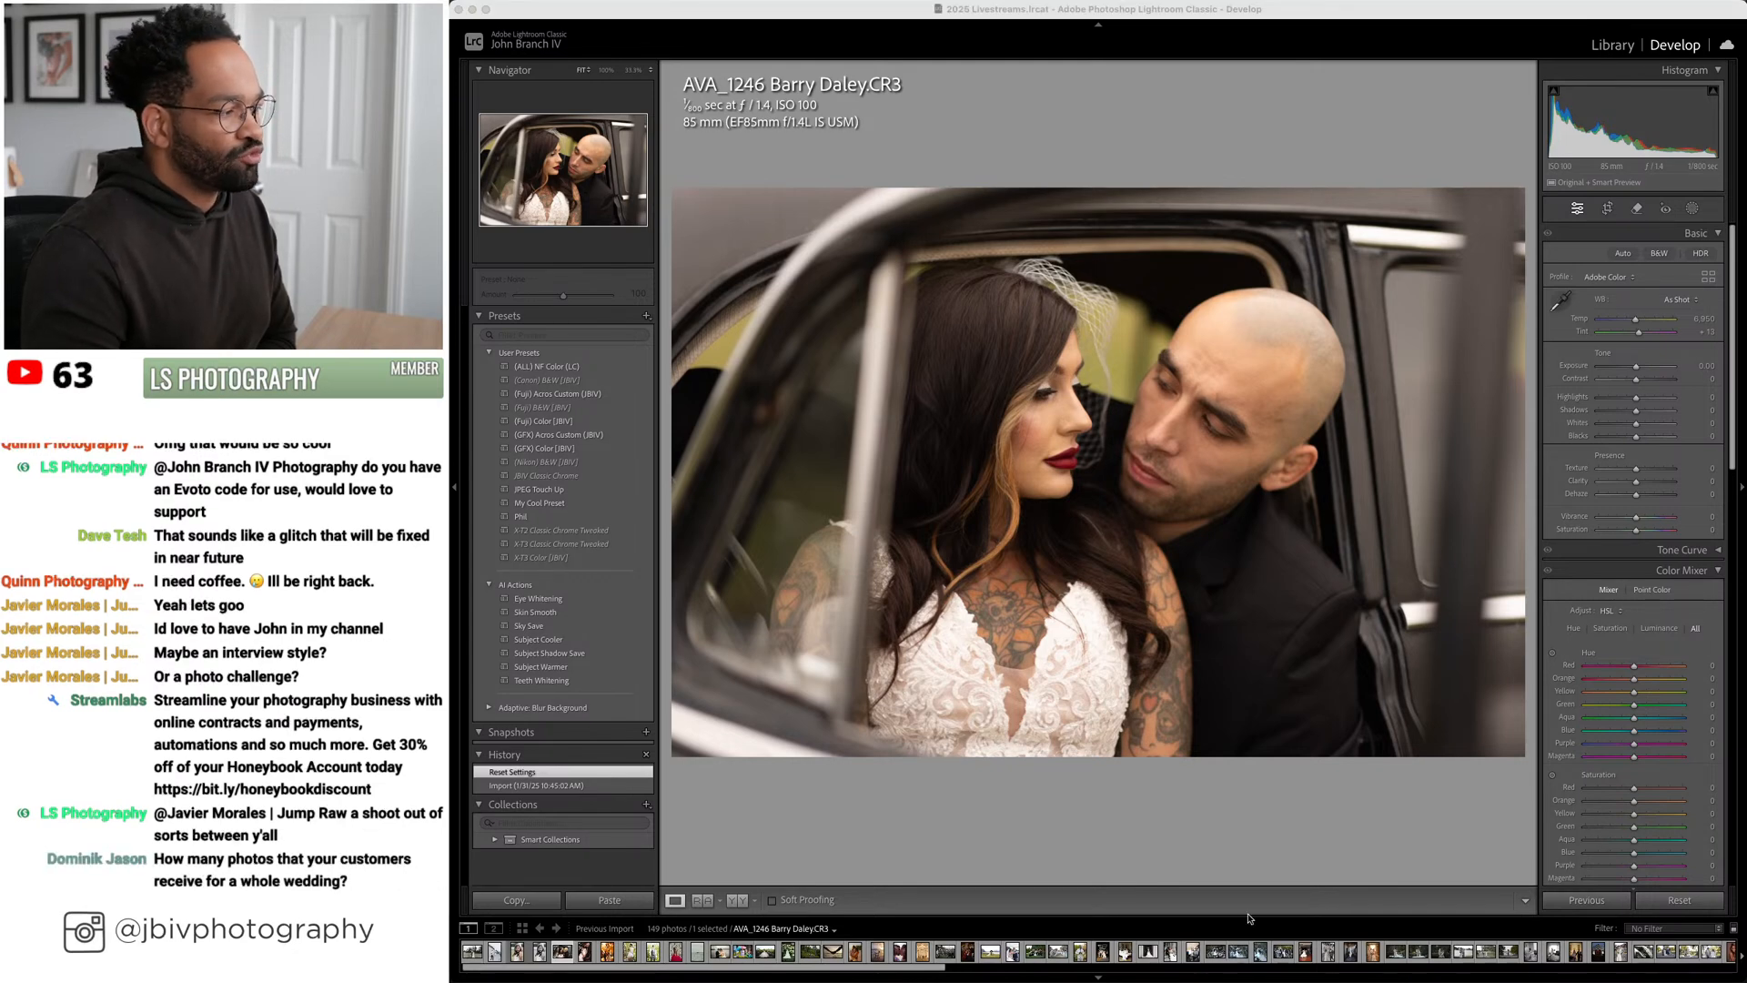
{"action": "left_click", "coordinate": [1313, 834]}
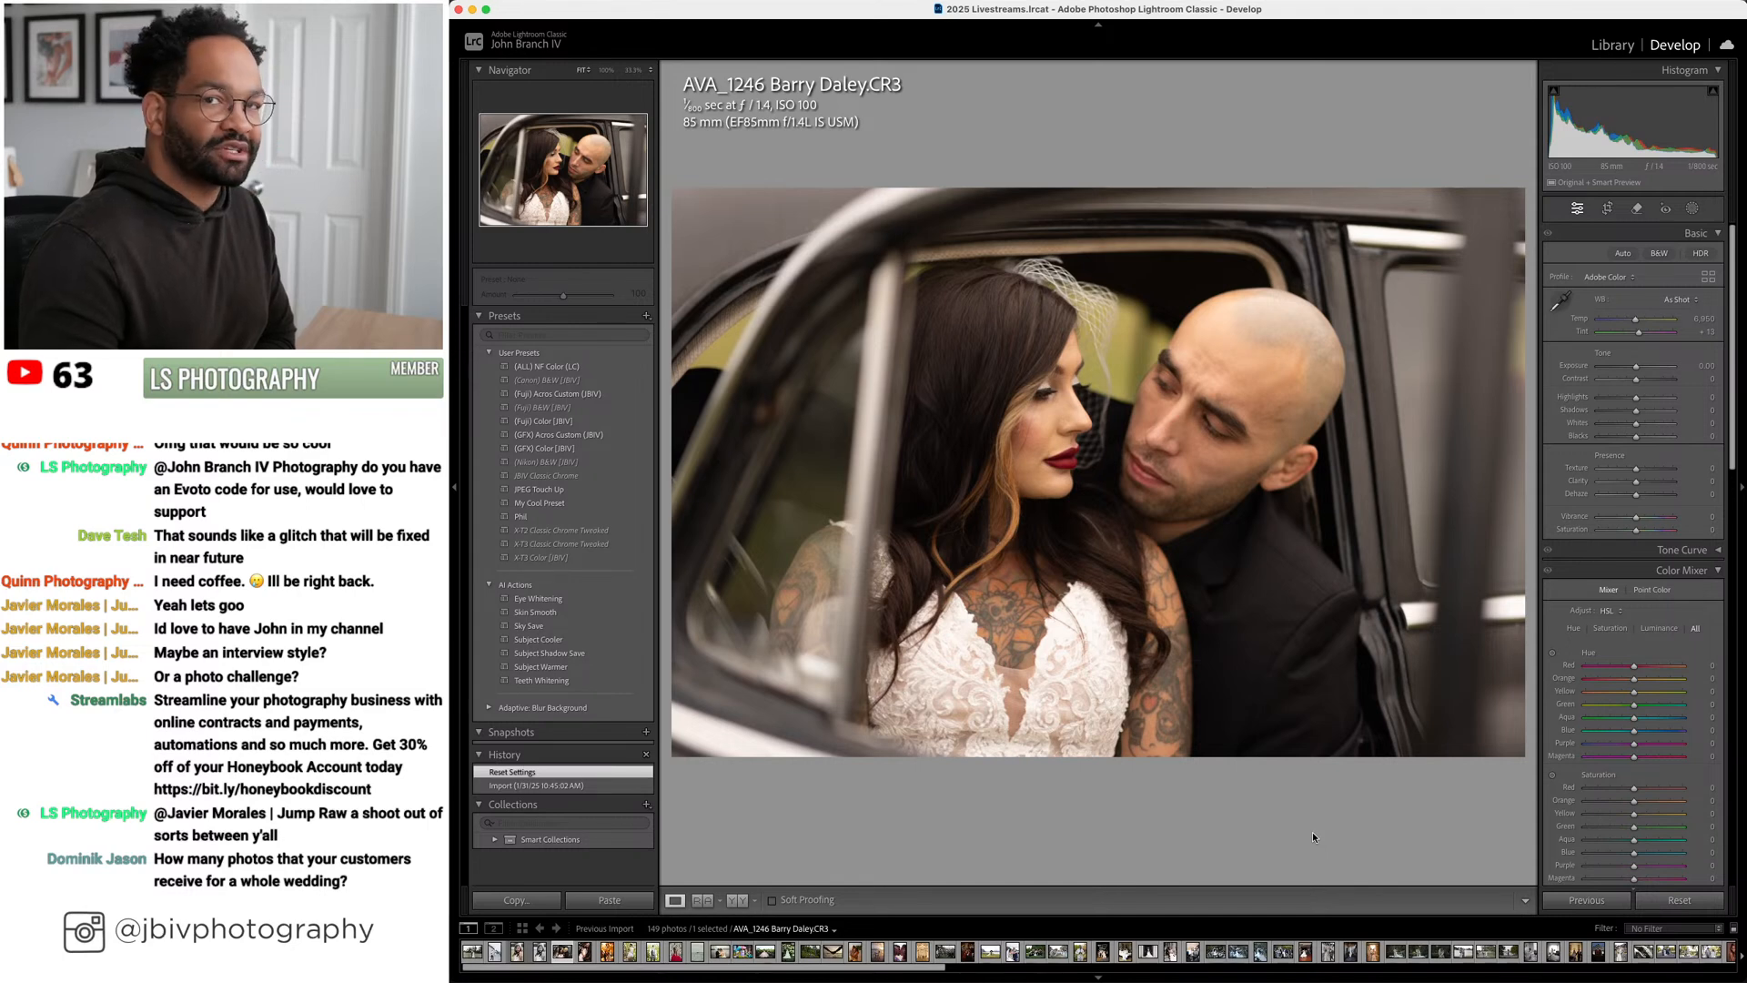
{"action": "left_click", "coordinate": [608, 449]}
Set the car photo's temperature to 5,850, tint to +23, exposure to +0.80 and shadows to +25
{"action": "left_click_drag", "start_coordinate": [1635, 366], "coordinate": [1638, 320]}
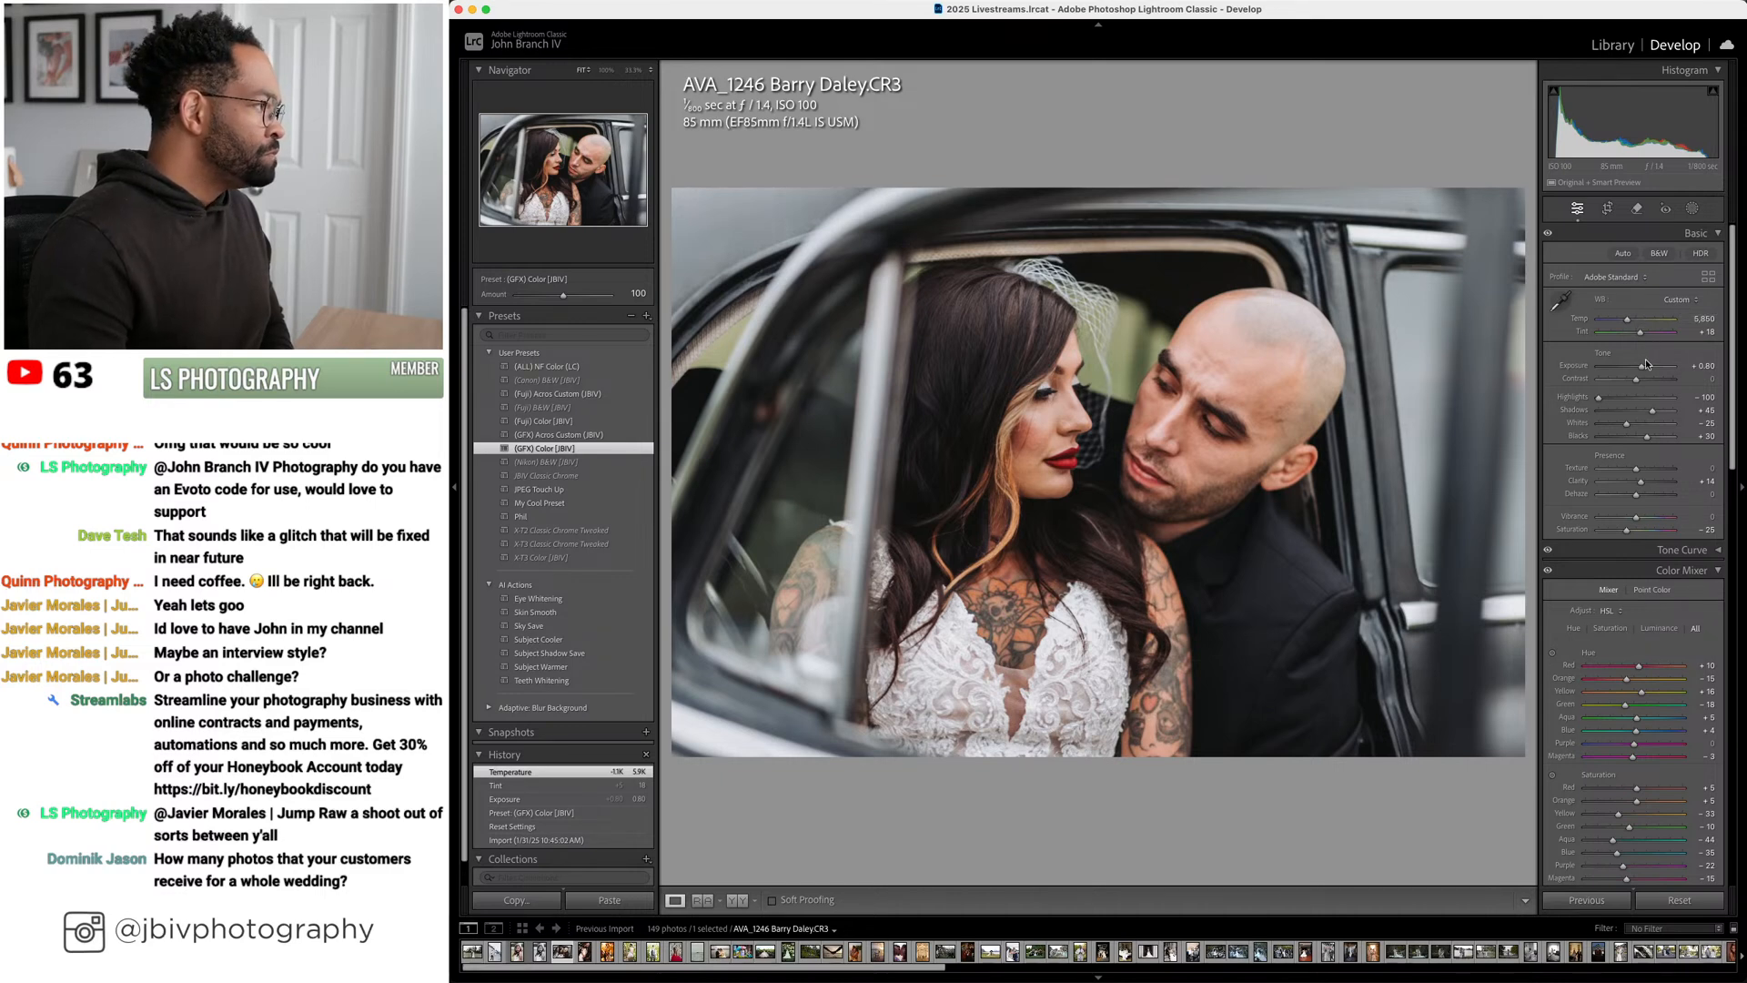
{"action": "left_click_drag", "start_coordinate": [1642, 366], "coordinate": [1652, 415]}
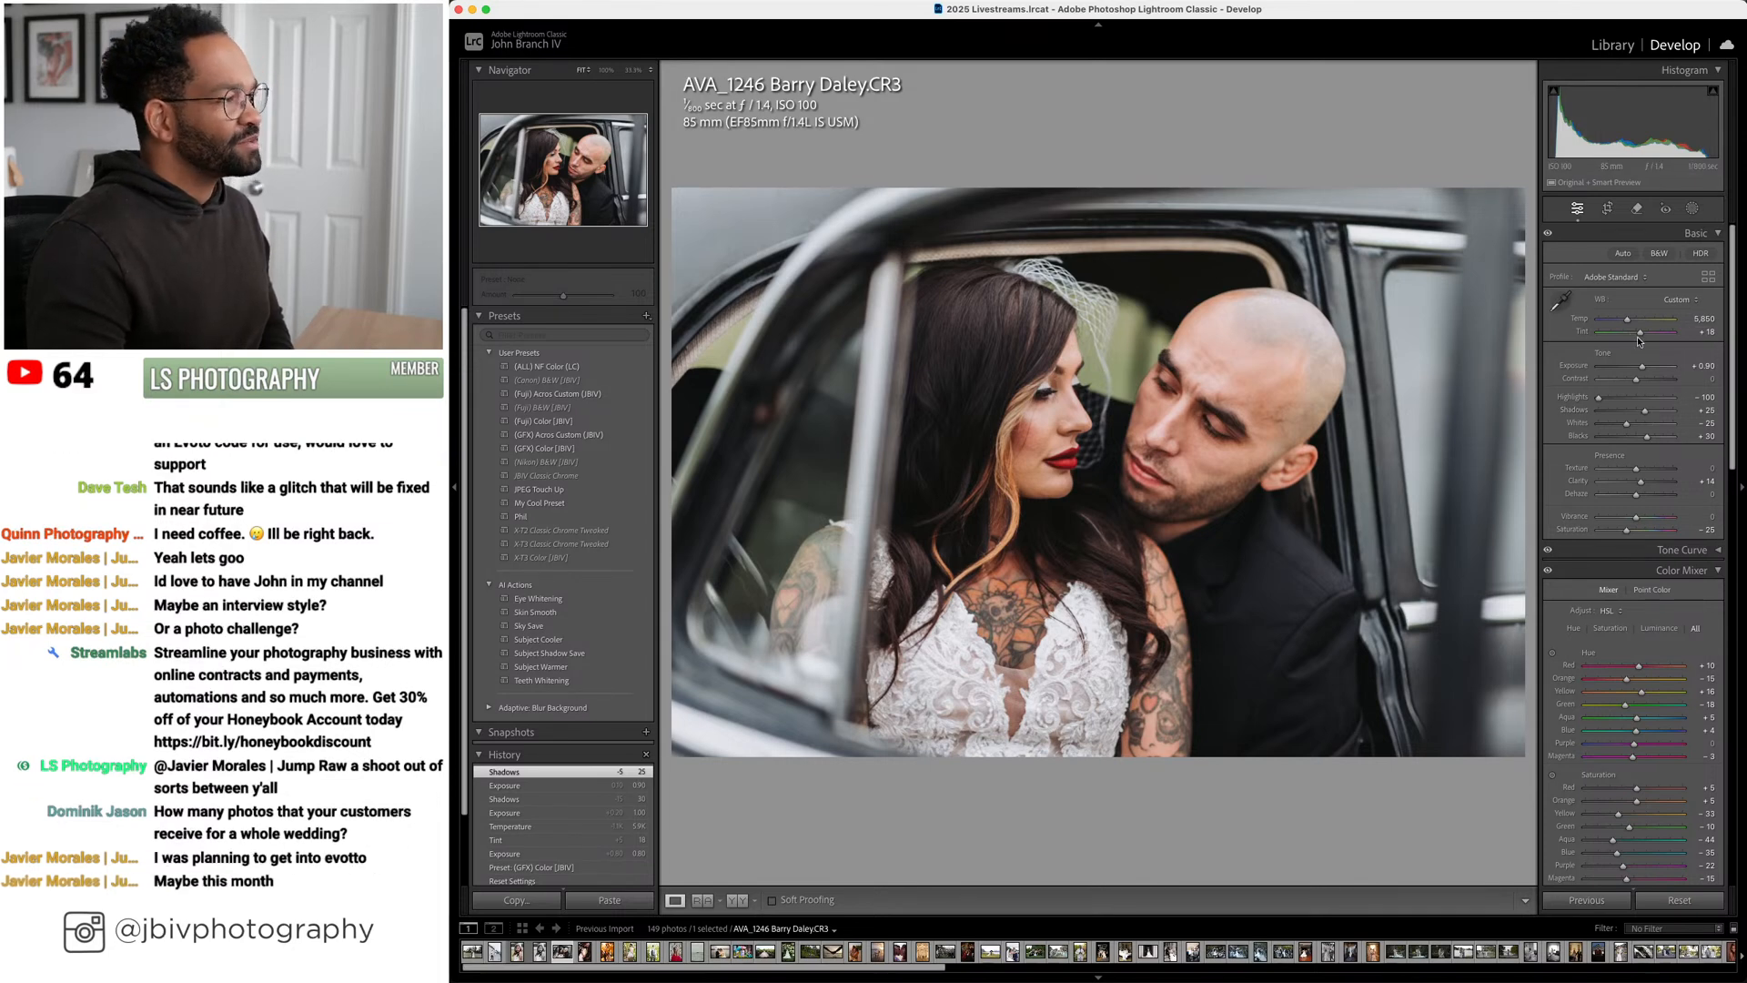
{"action": "left_click_drag", "start_coordinate": [1640, 332], "coordinate": [1639, 336]}
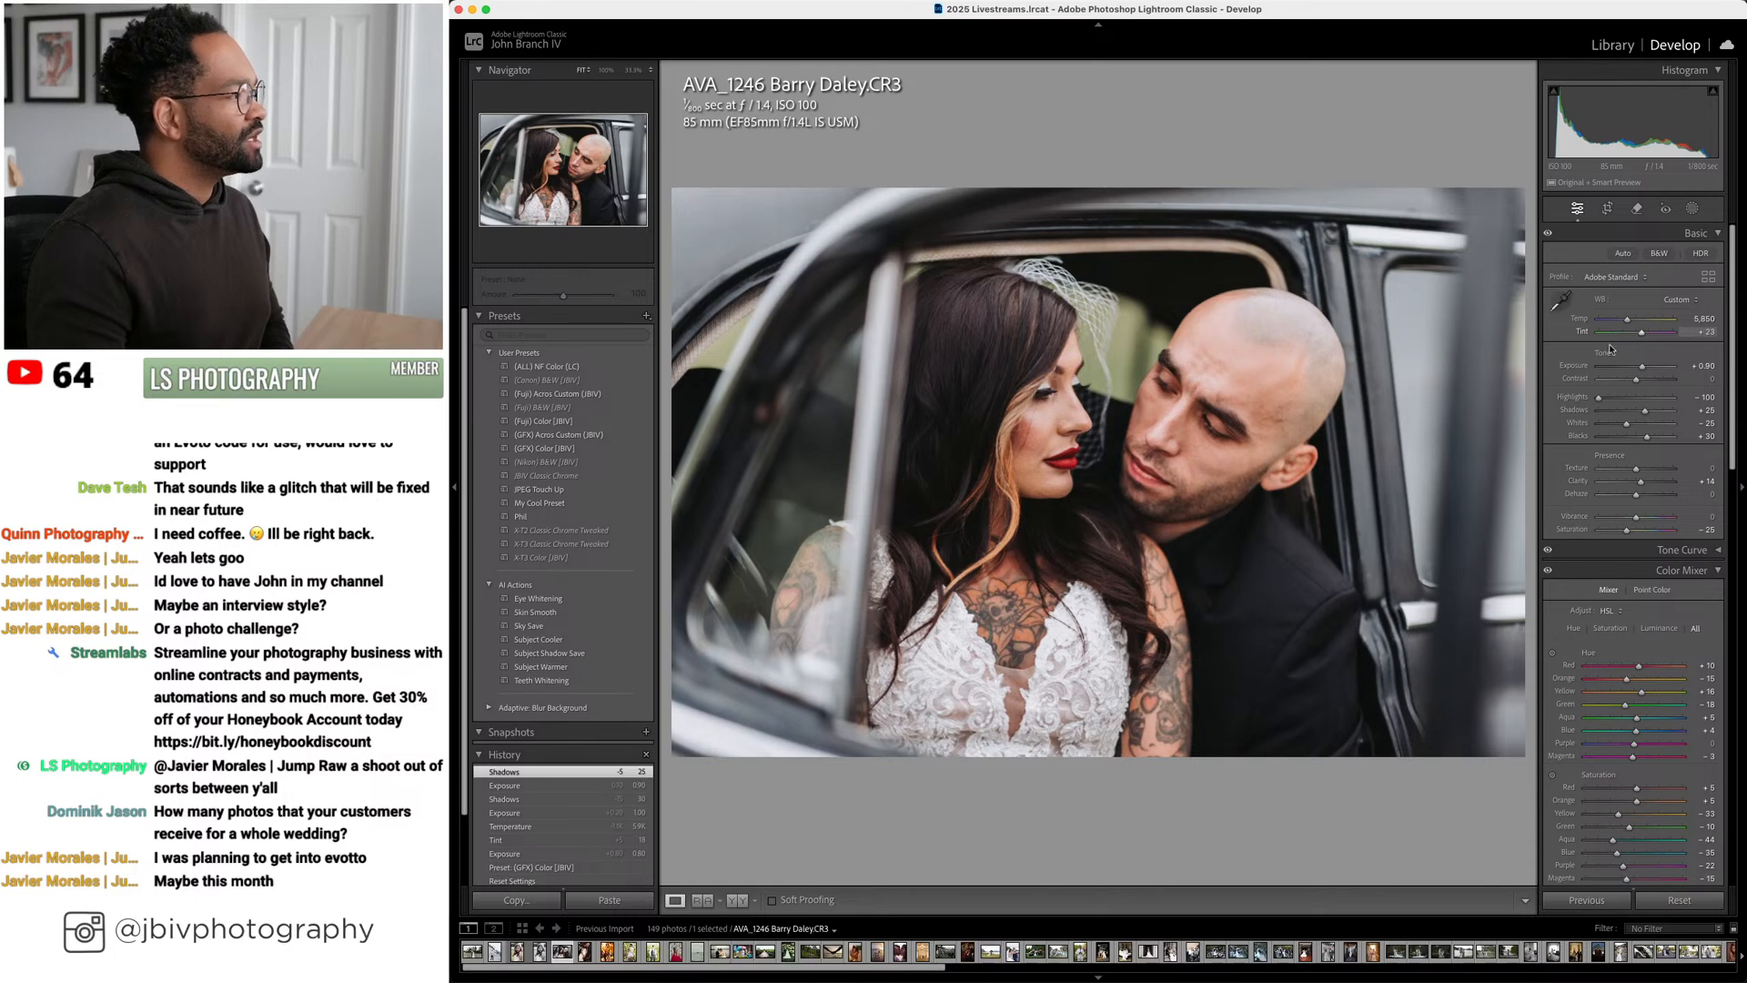
Compare the car photo before and after side by side with the side panels hidden, and return to Loupe view with the panels restored
{"action": "left_click", "coordinate": [737, 900]}
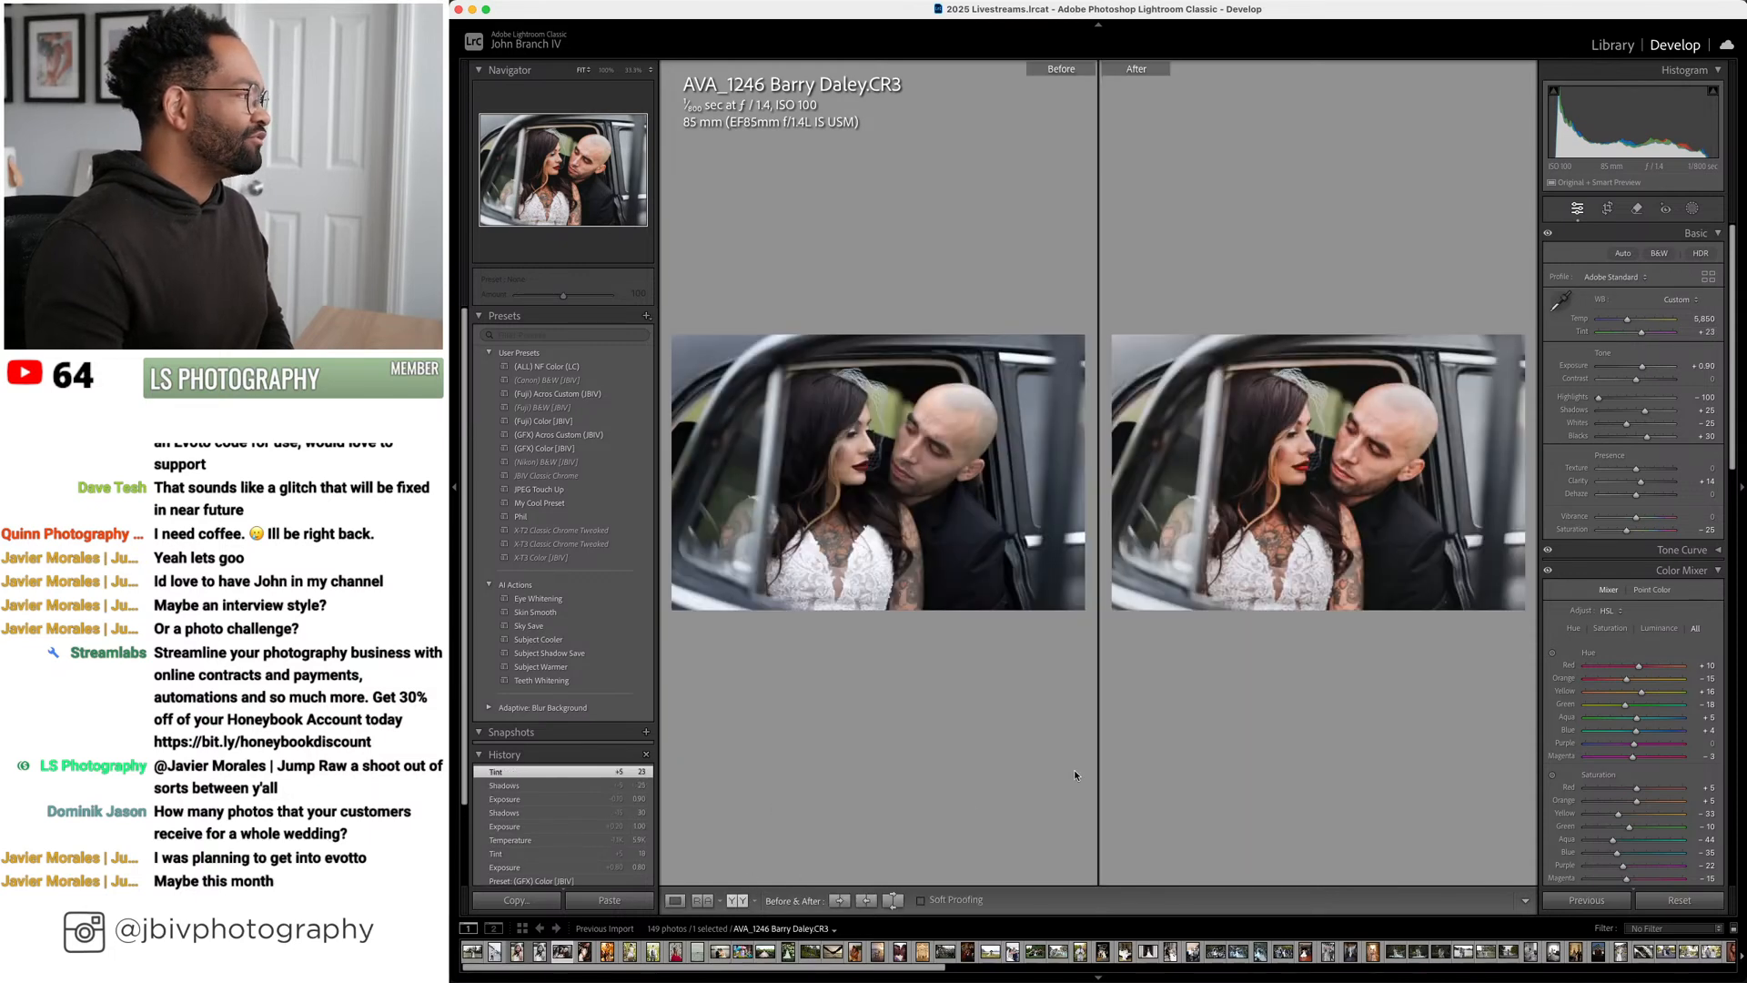
{"action": "key", "text": "Tab"}
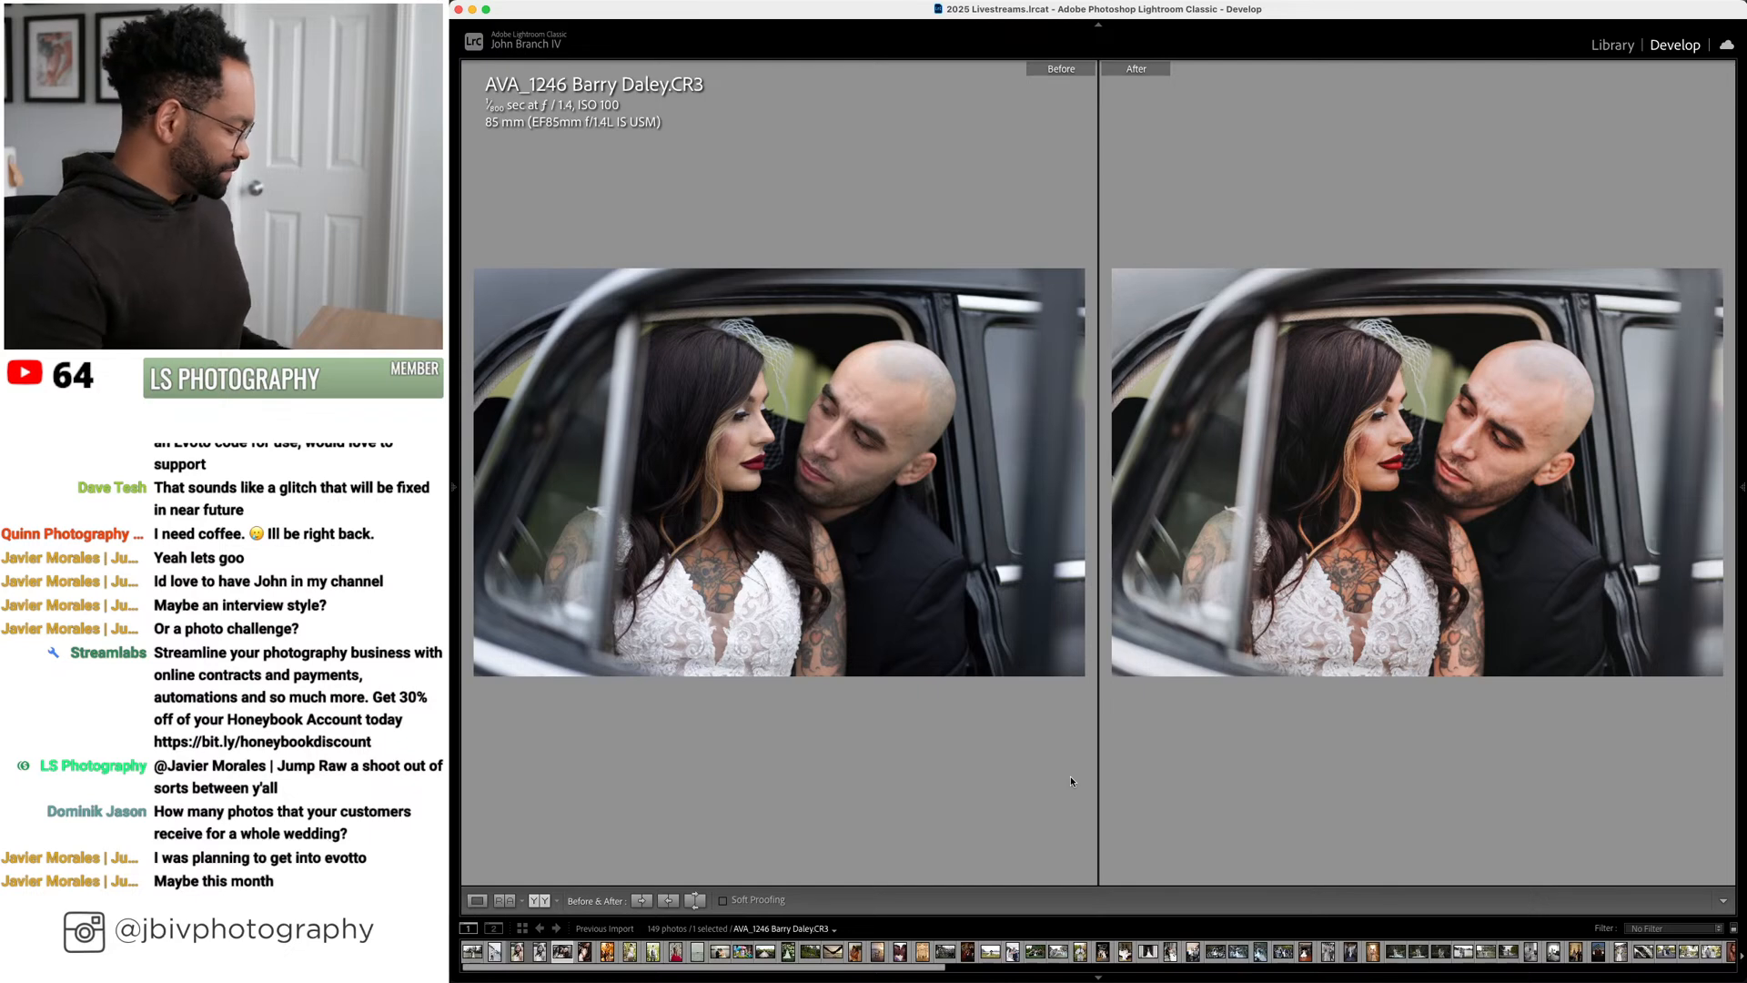
{"action": "key", "text": "Tab"}
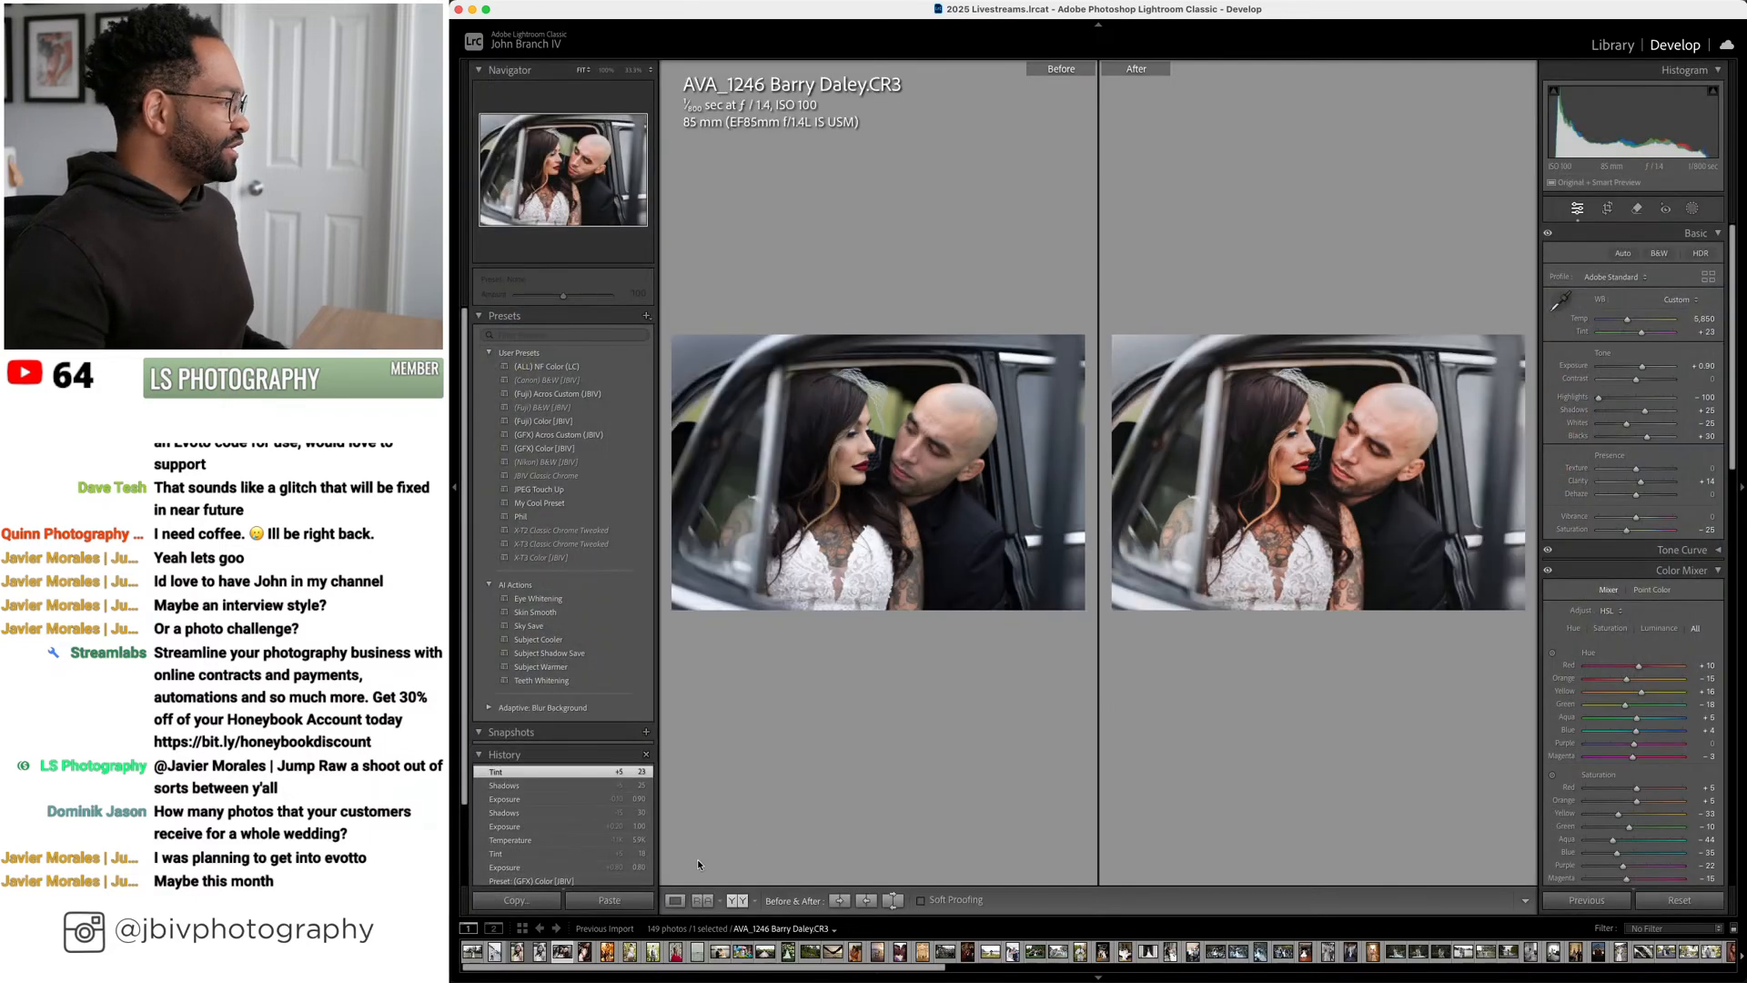
{"action": "left_click", "coordinate": [675, 901]}
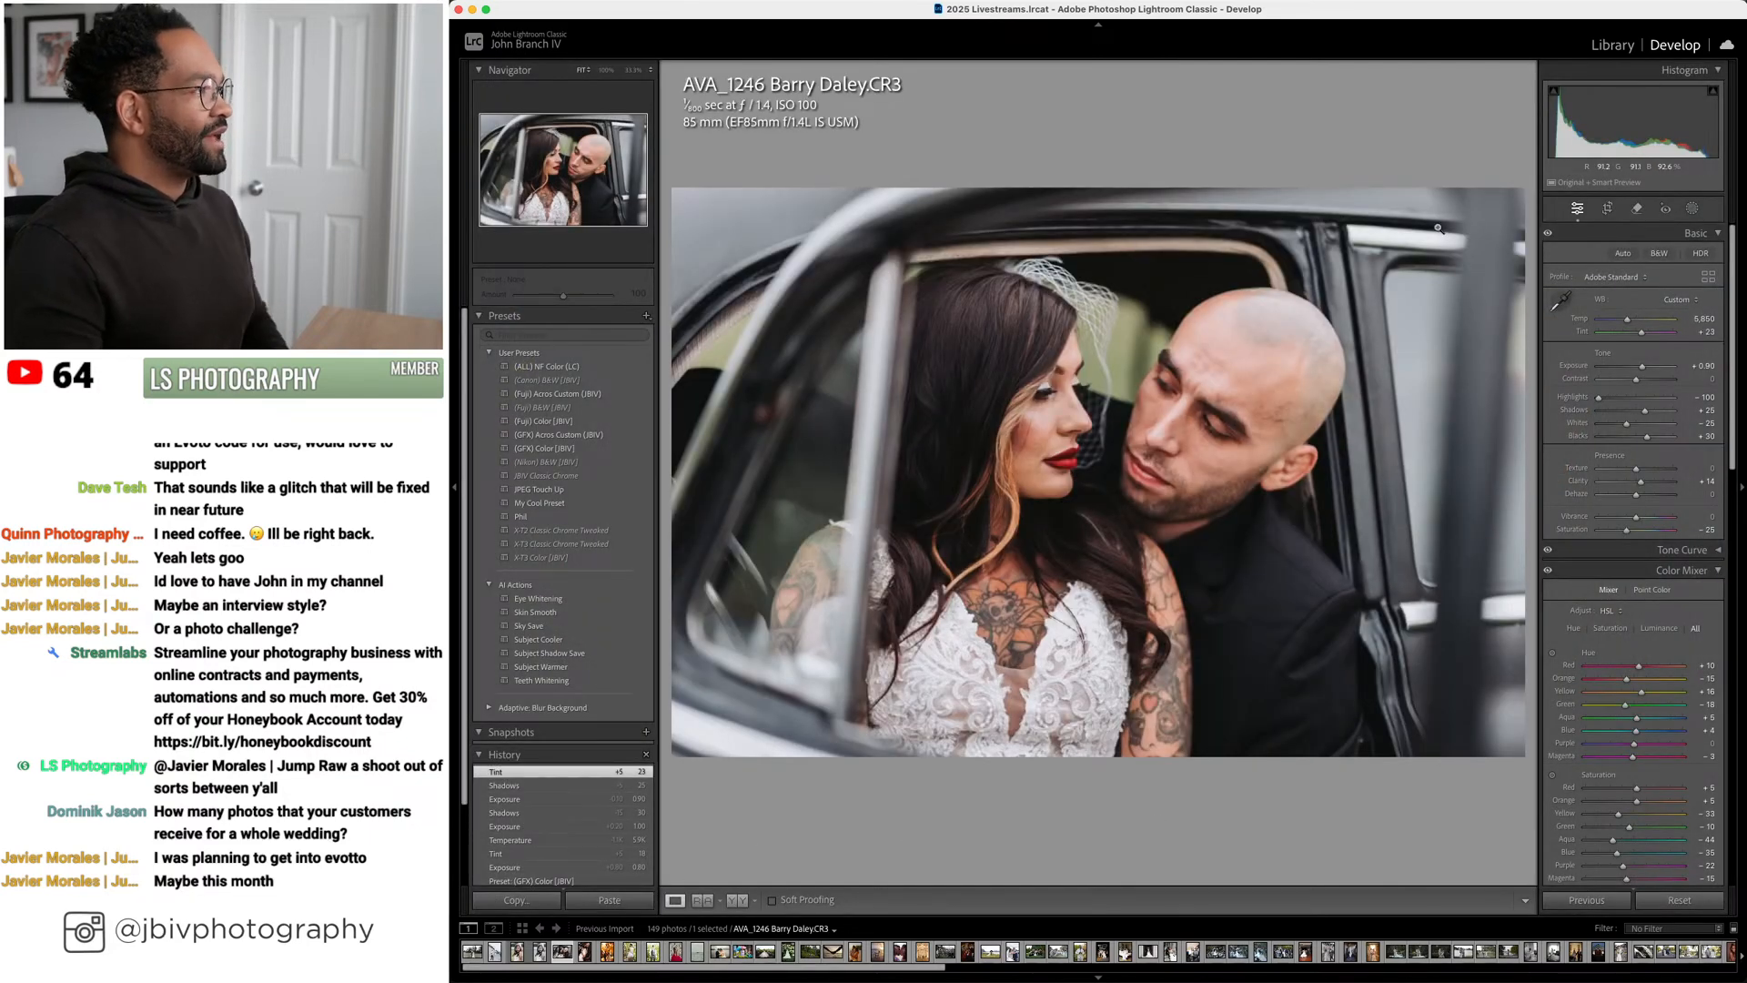
Apply the (GFX) Color [JBIV] preset to the next, vertical car photo and set exposure to +0.70, tint to +18 and temperature to 6,000
{"action": "key", "text": "Right"}
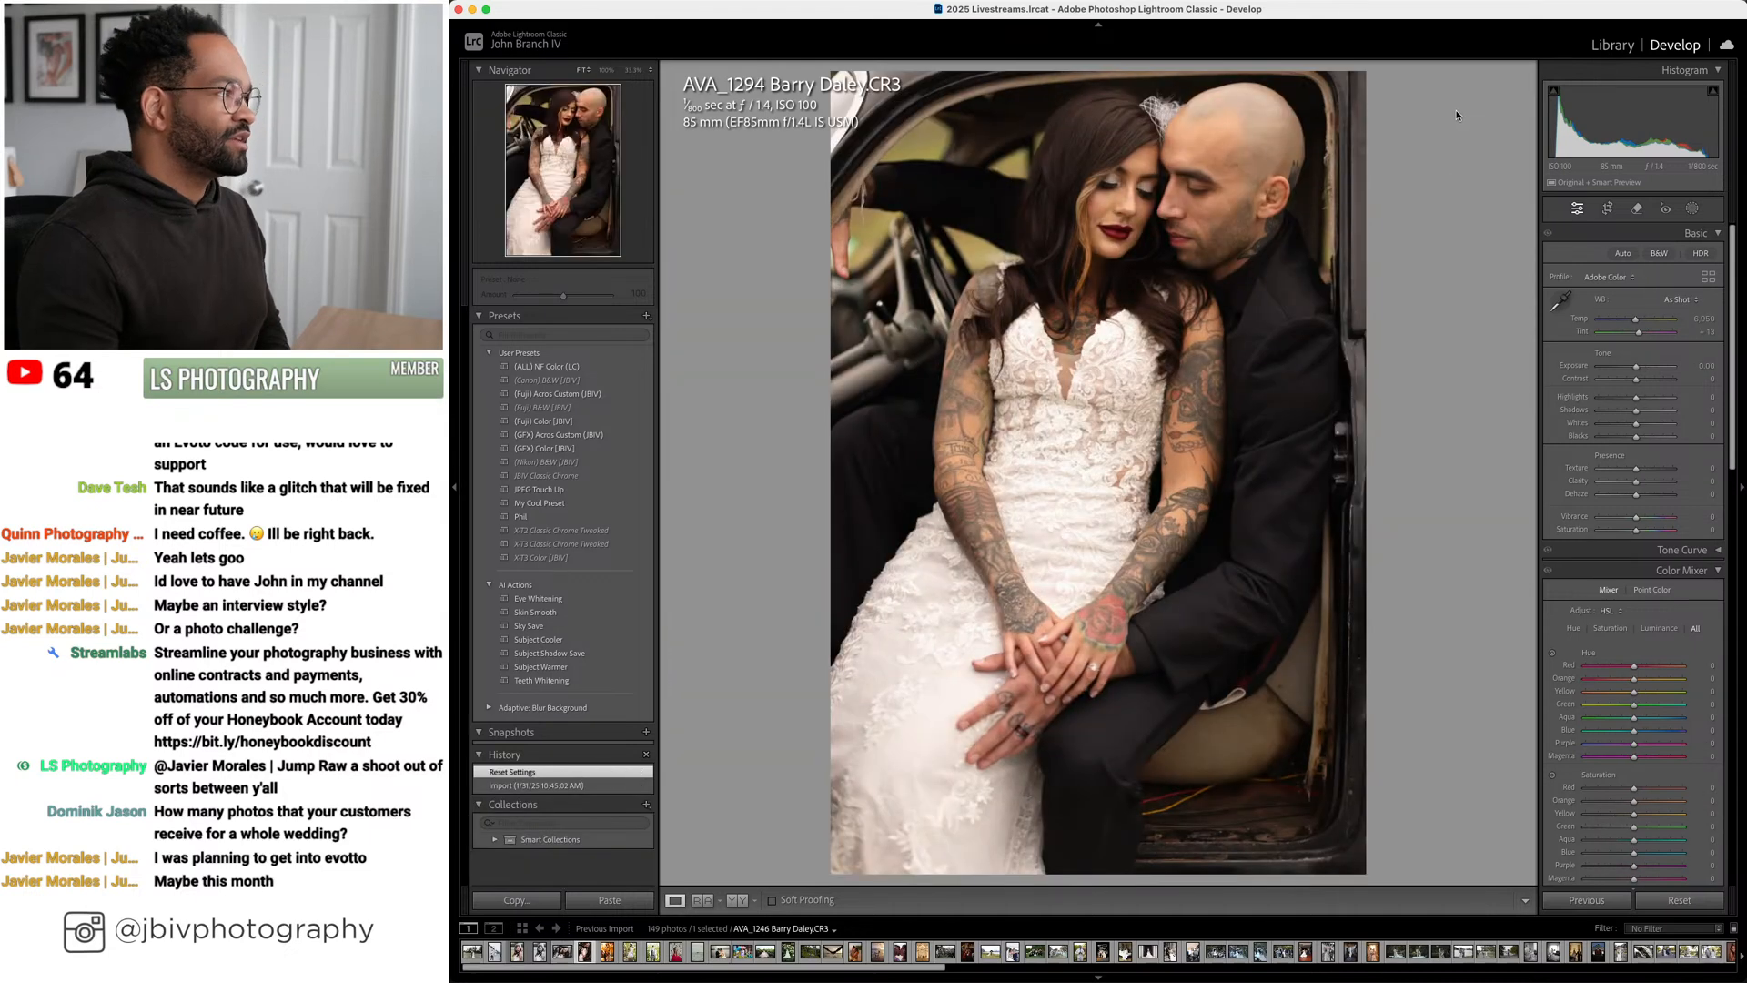
{"action": "left_click", "coordinate": [544, 448]}
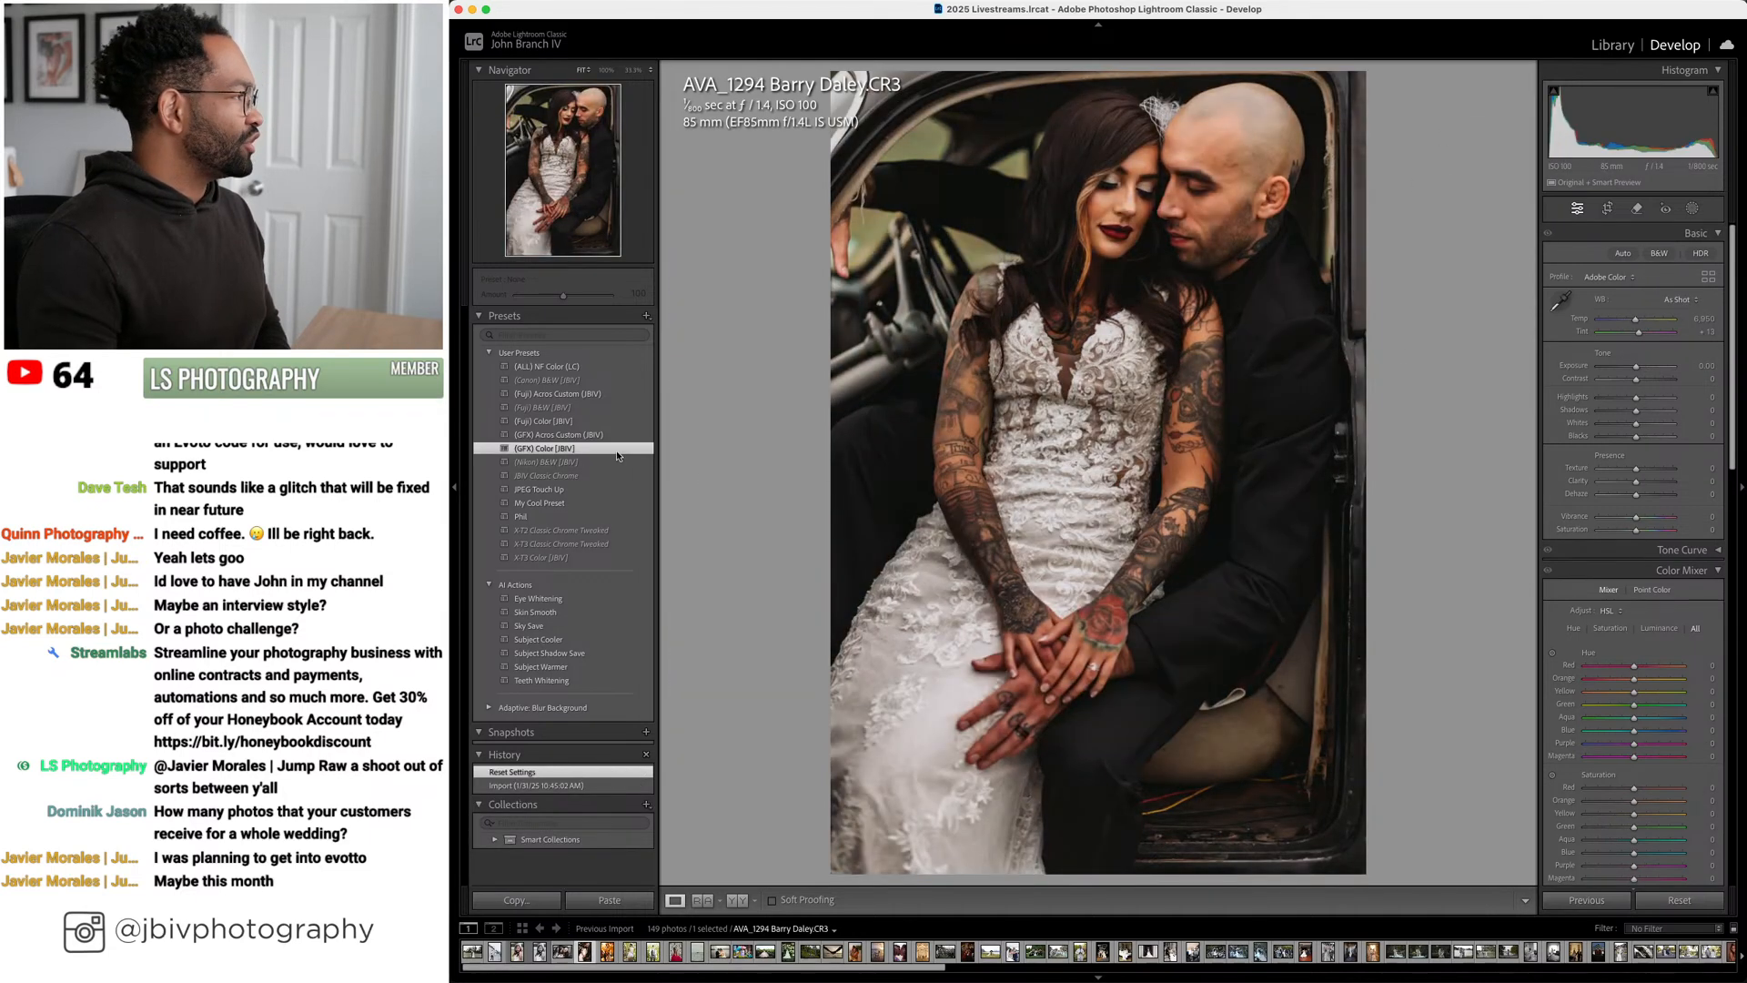
{"action": "left_click_drag", "start_coordinate": [1637, 366], "coordinate": [1648, 367]}
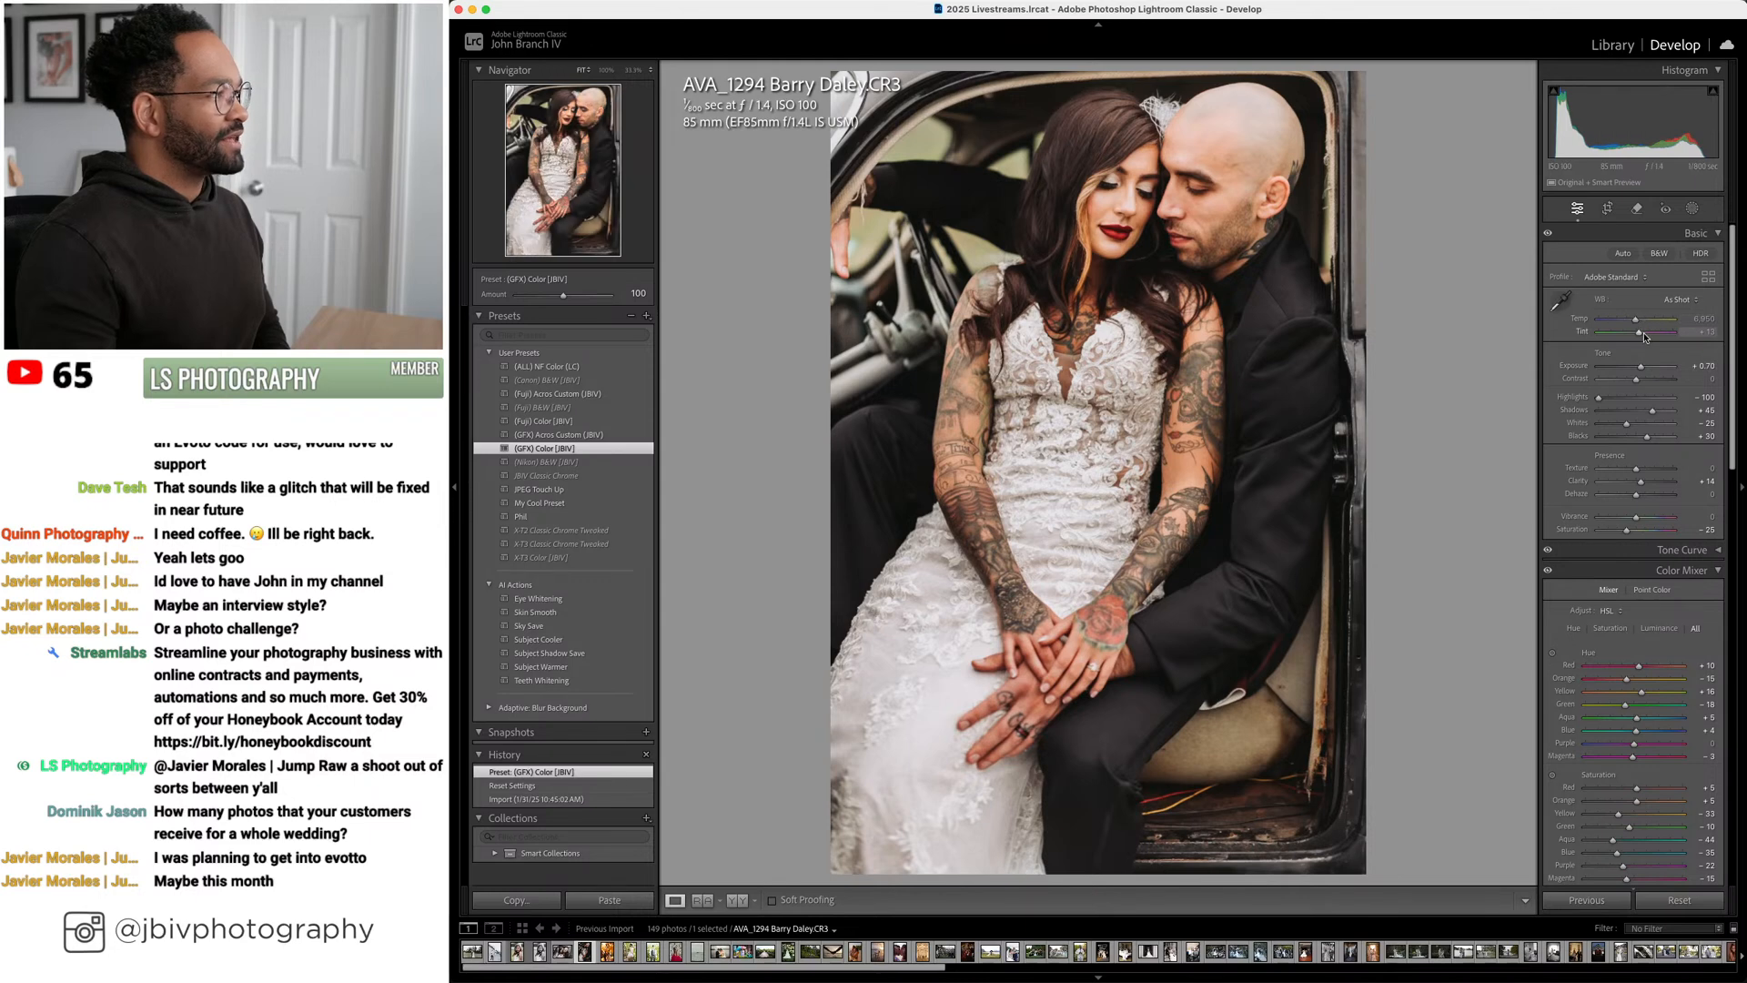
{"action": "left_click_drag", "start_coordinate": [1643, 335], "coordinate": [1645, 334]}
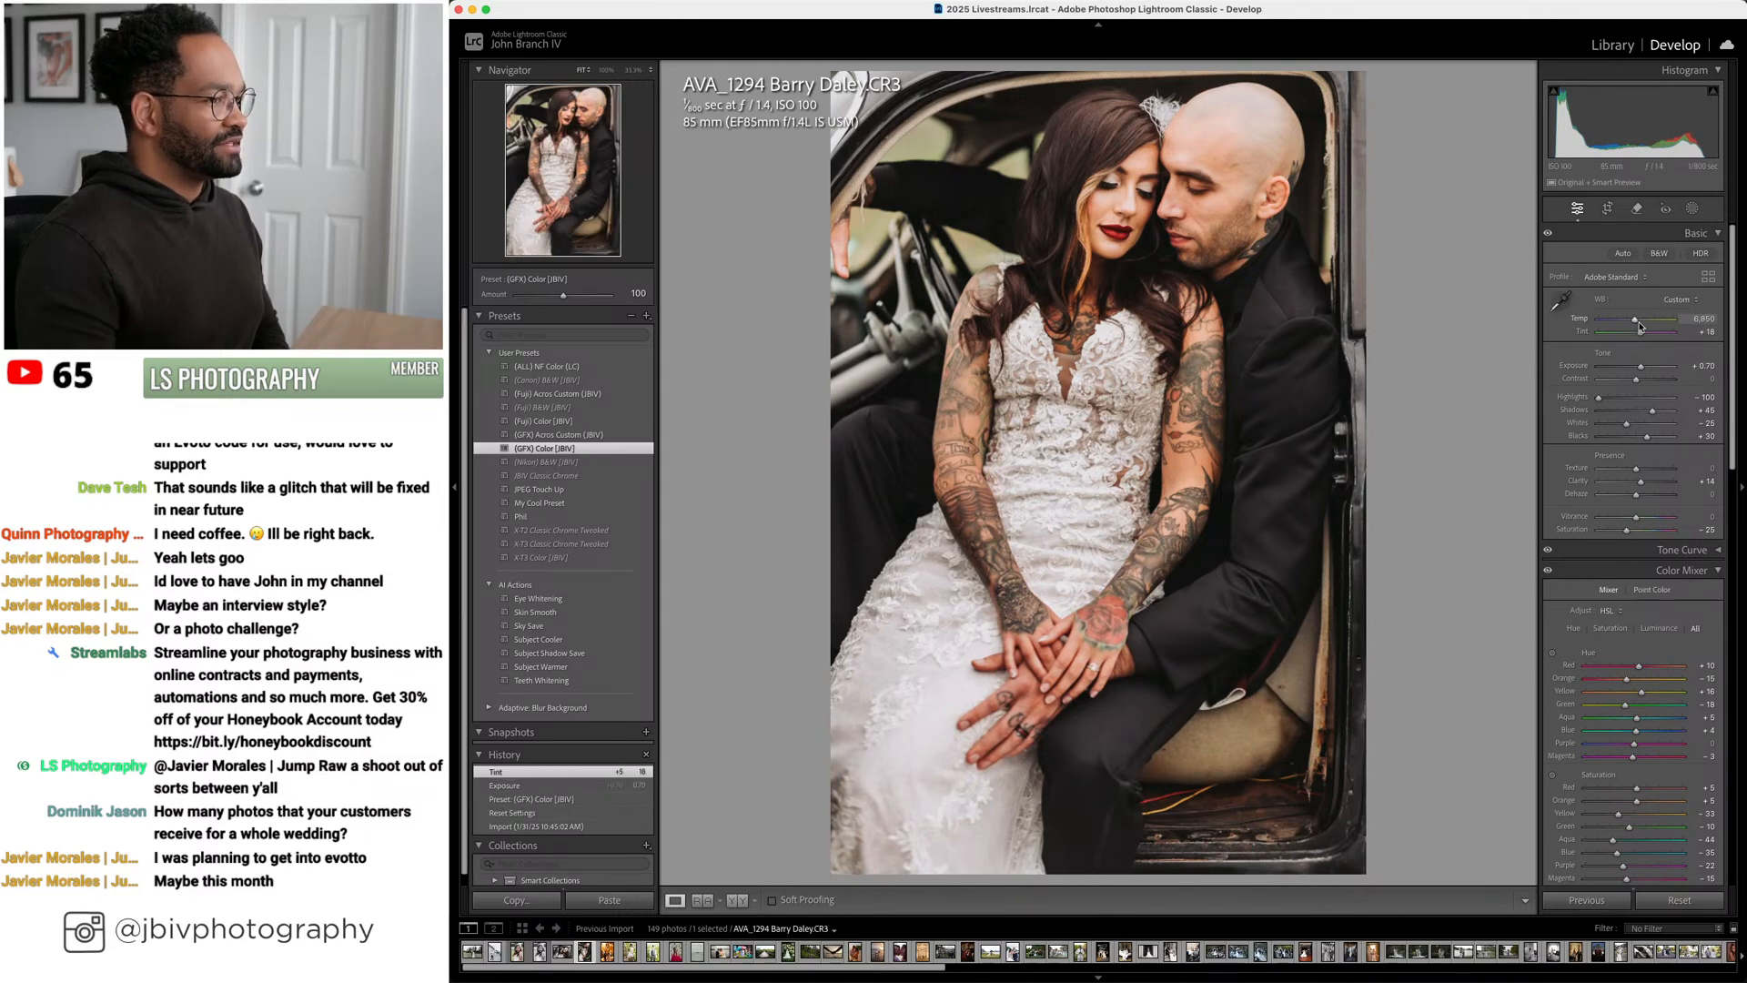
{"action": "left_click_drag", "start_coordinate": [1641, 327], "coordinate": [1639, 325]}
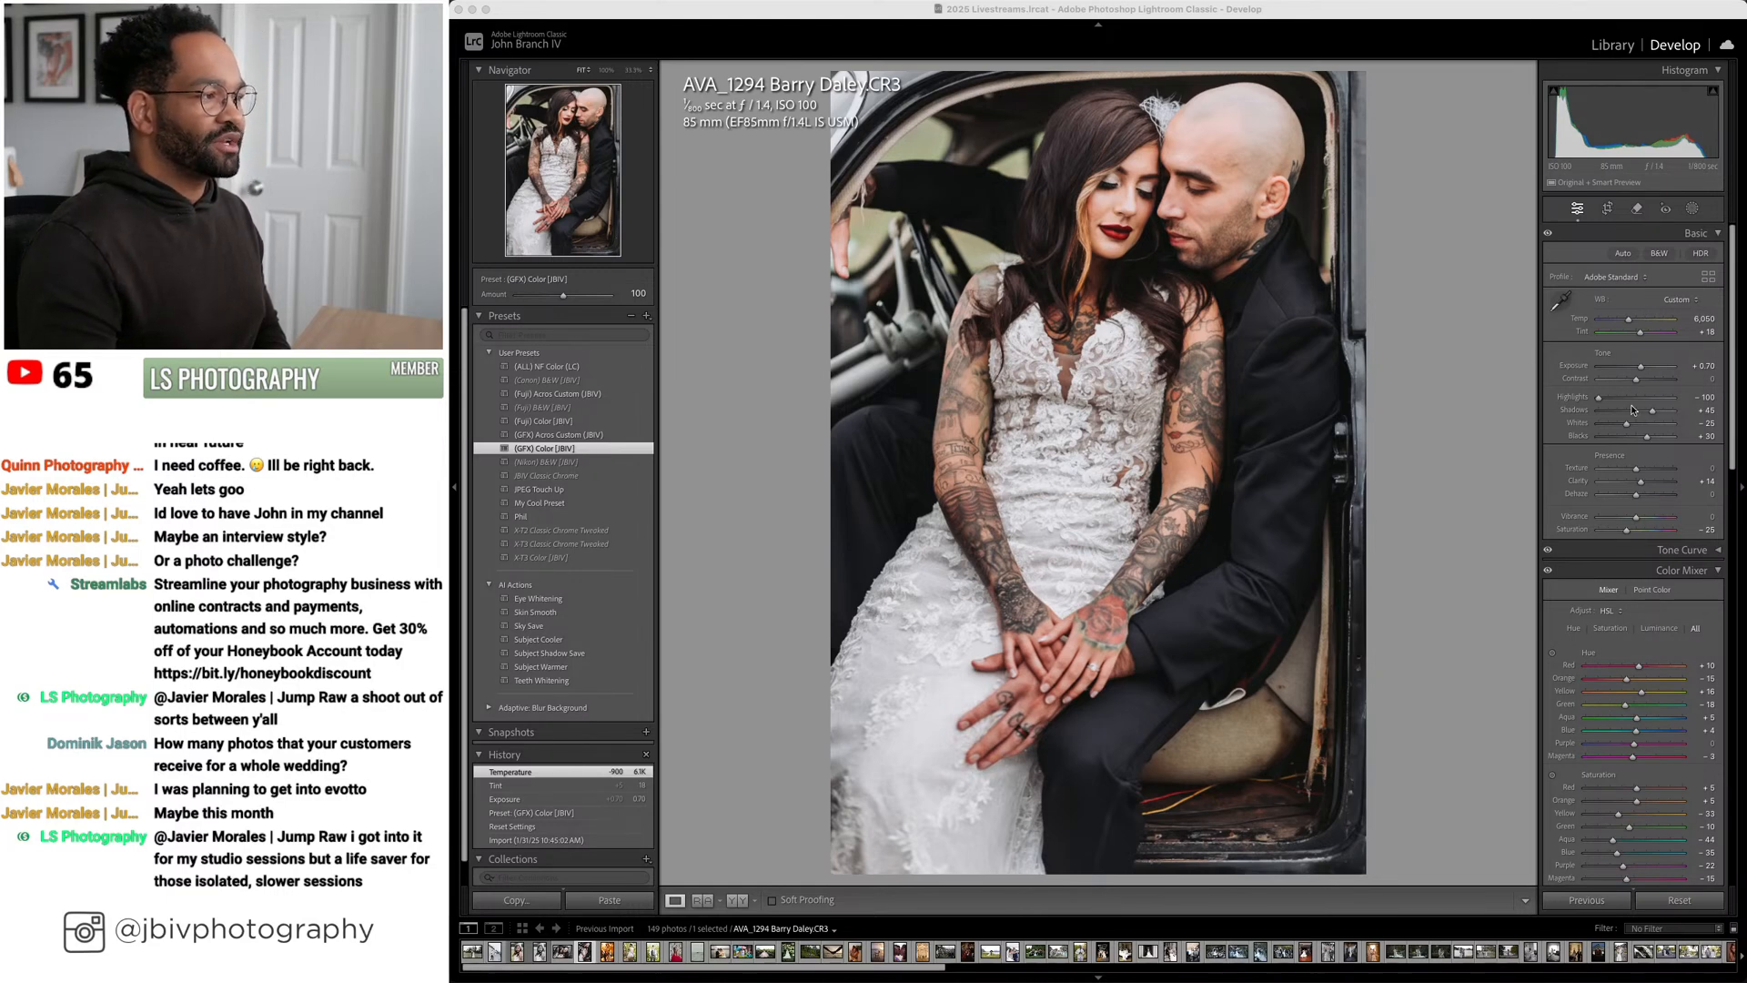
{"action": "left_click", "coordinate": [1500, 388]}
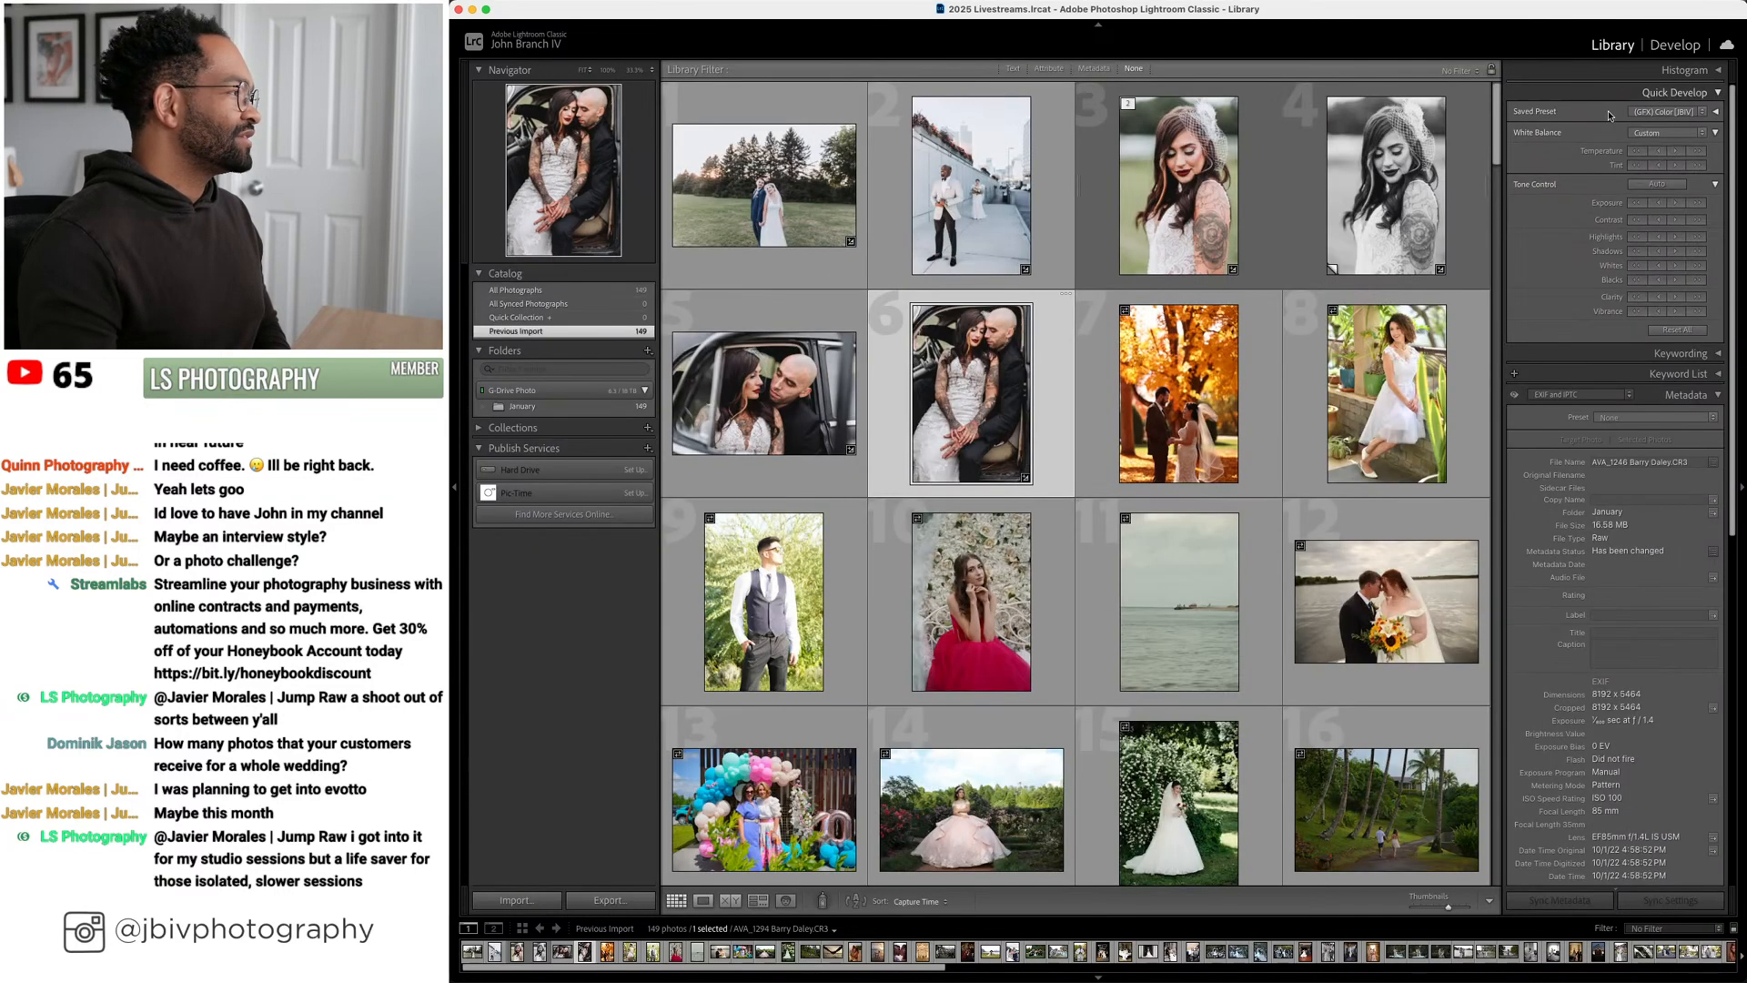
Create a virtual copy of the vertical car photo and apply the (GFX) Acros Custom [JBIV] preset to it
{"action": "left_click", "coordinate": [1613, 45]}
{"action": "right_click", "coordinate": [995, 359]}
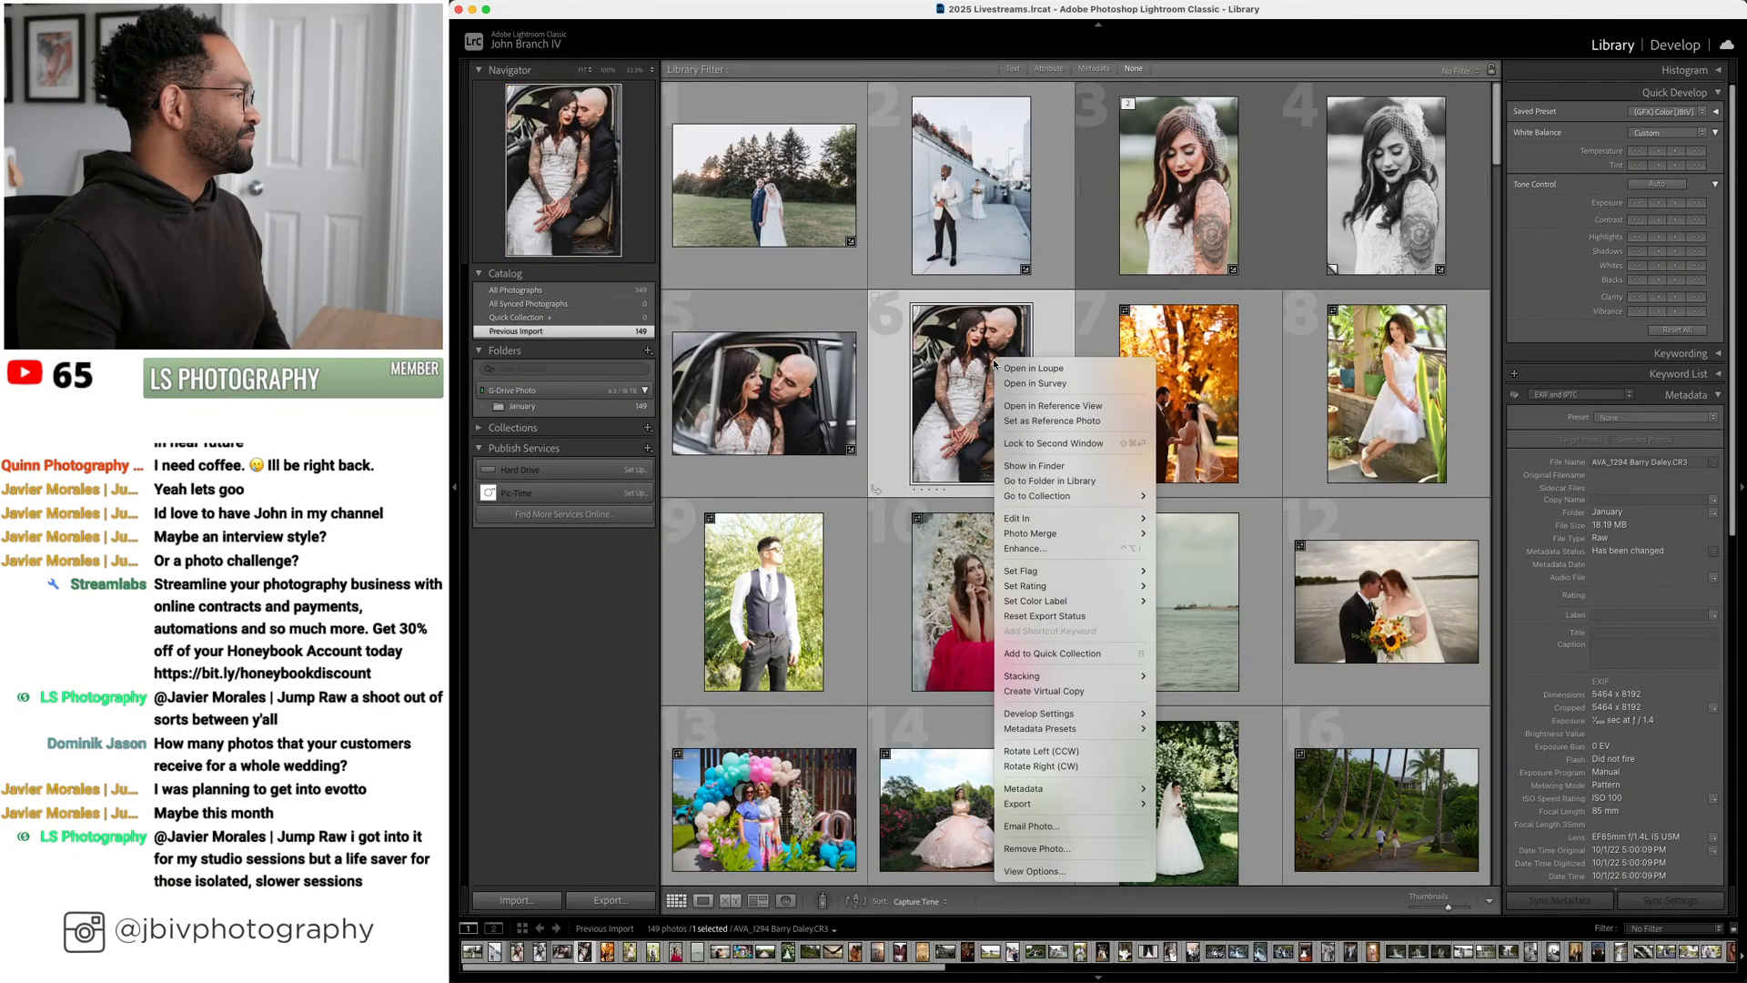
{"action": "left_click", "coordinate": [1103, 692]}
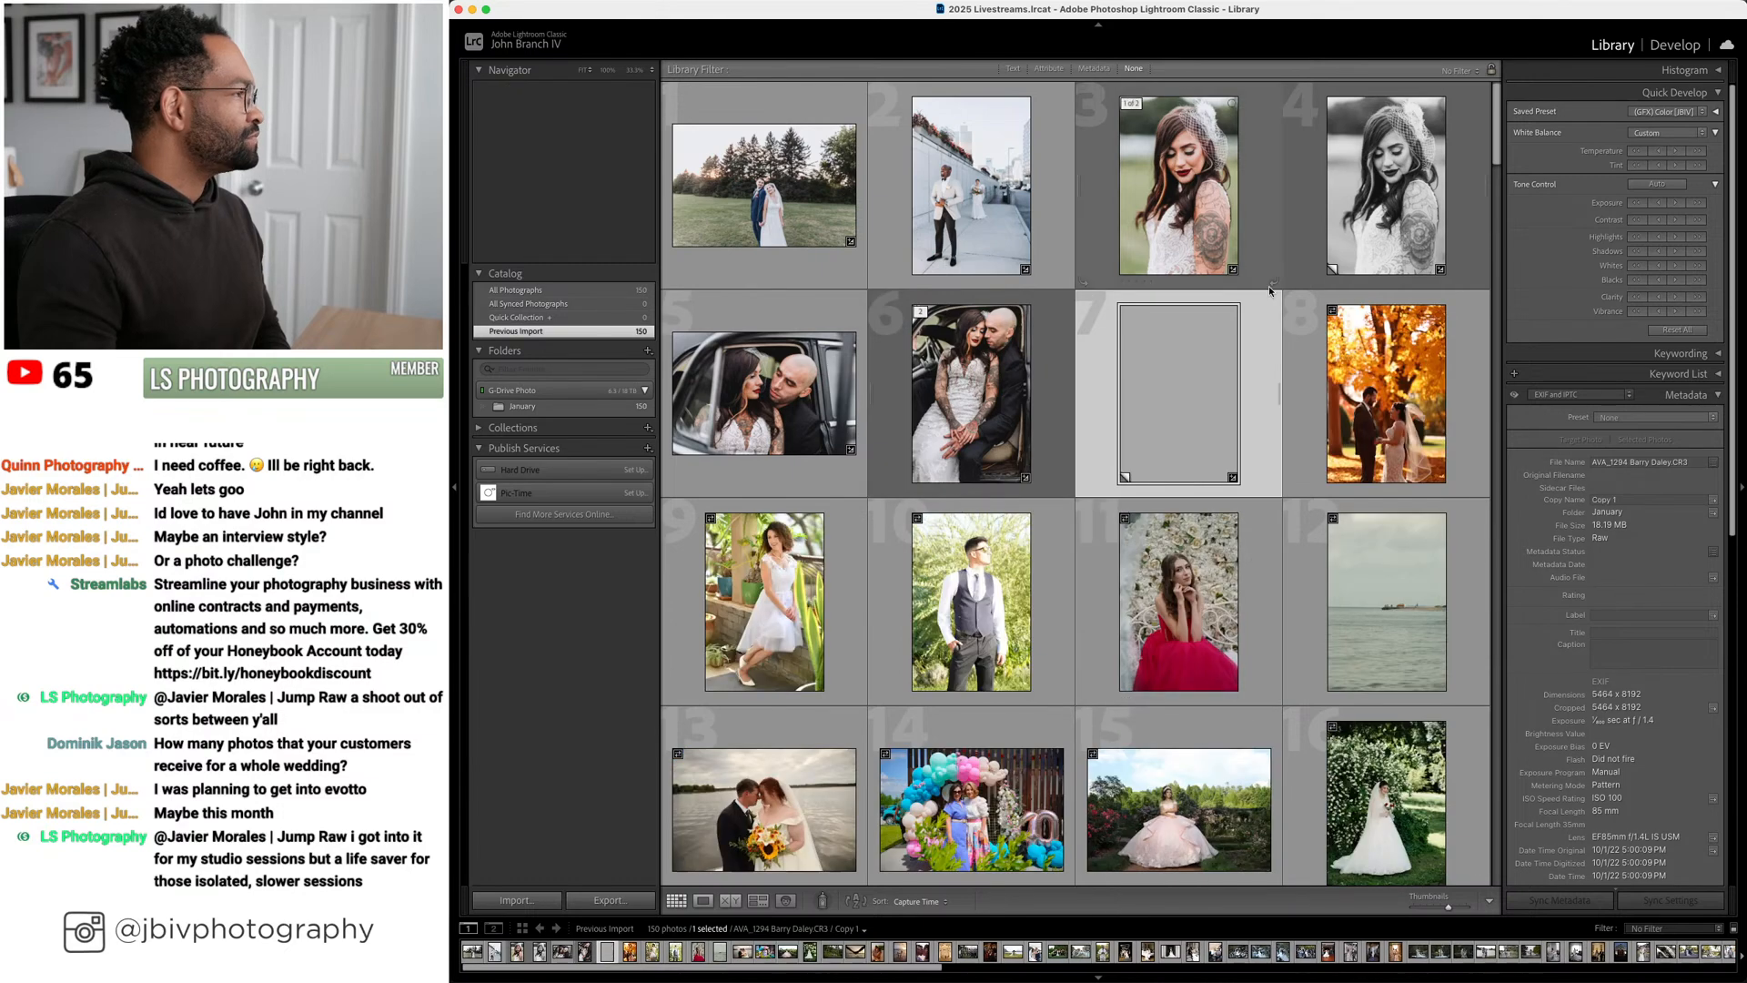
{"action": "left_click", "coordinate": [1663, 49]}
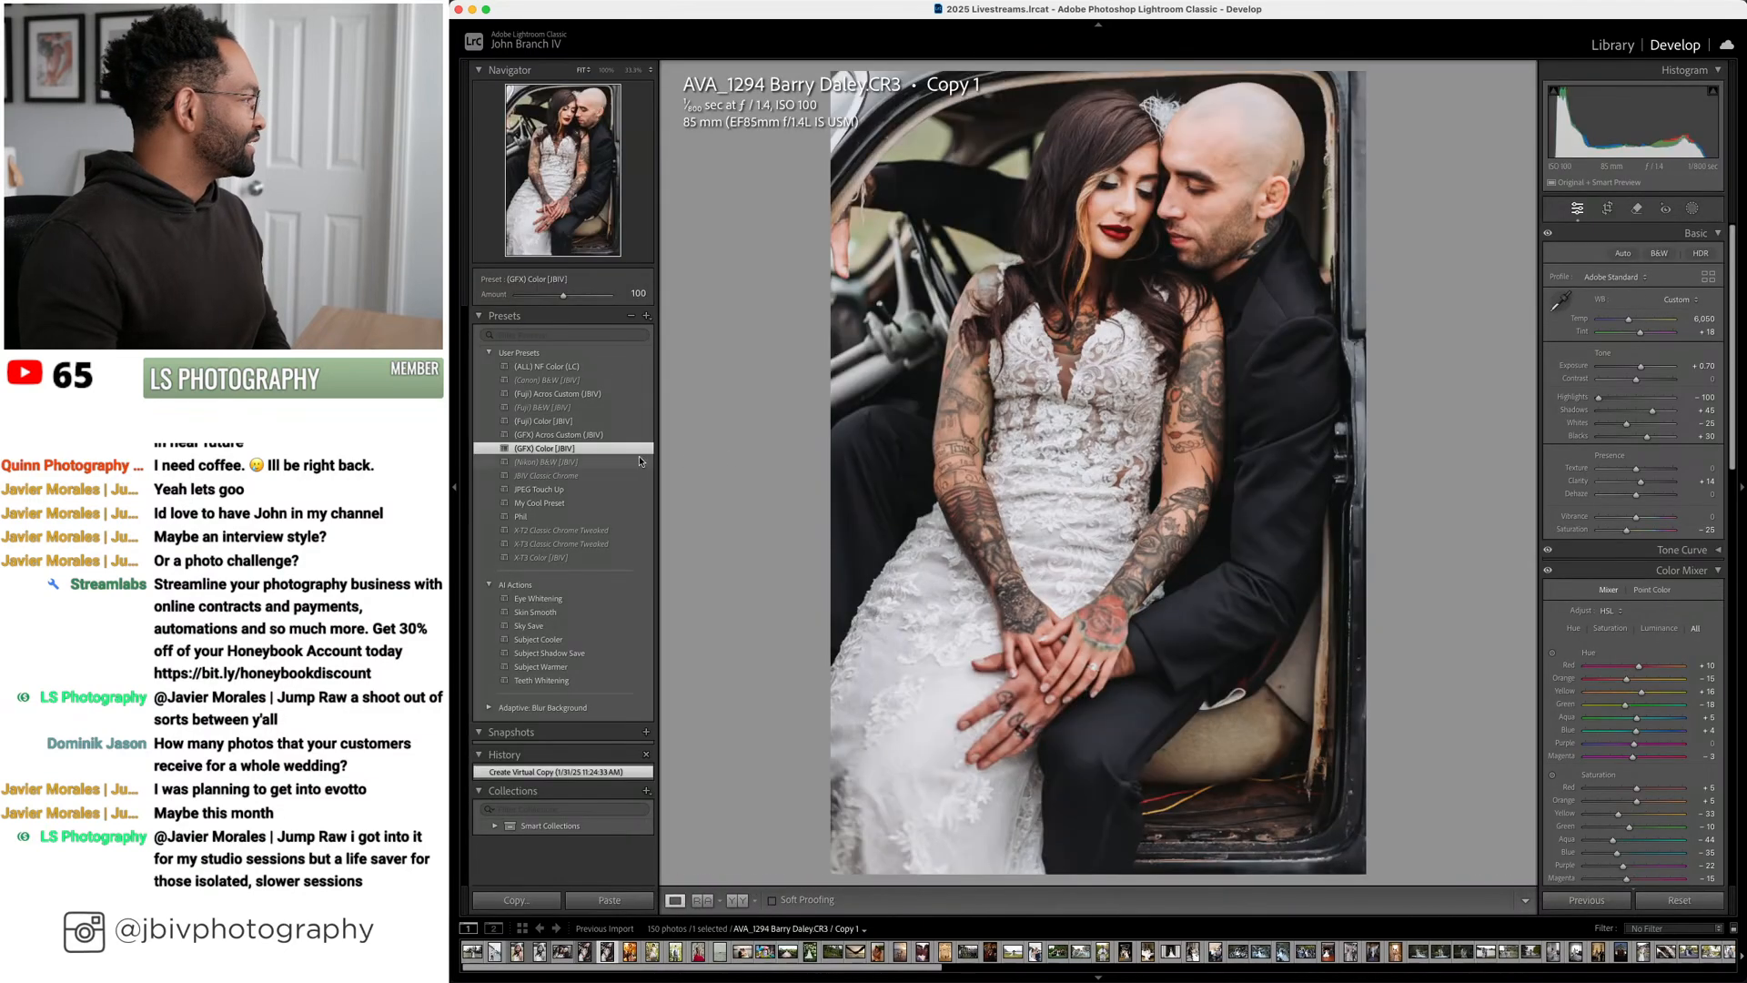
{"action": "left_click", "coordinate": [594, 436]}
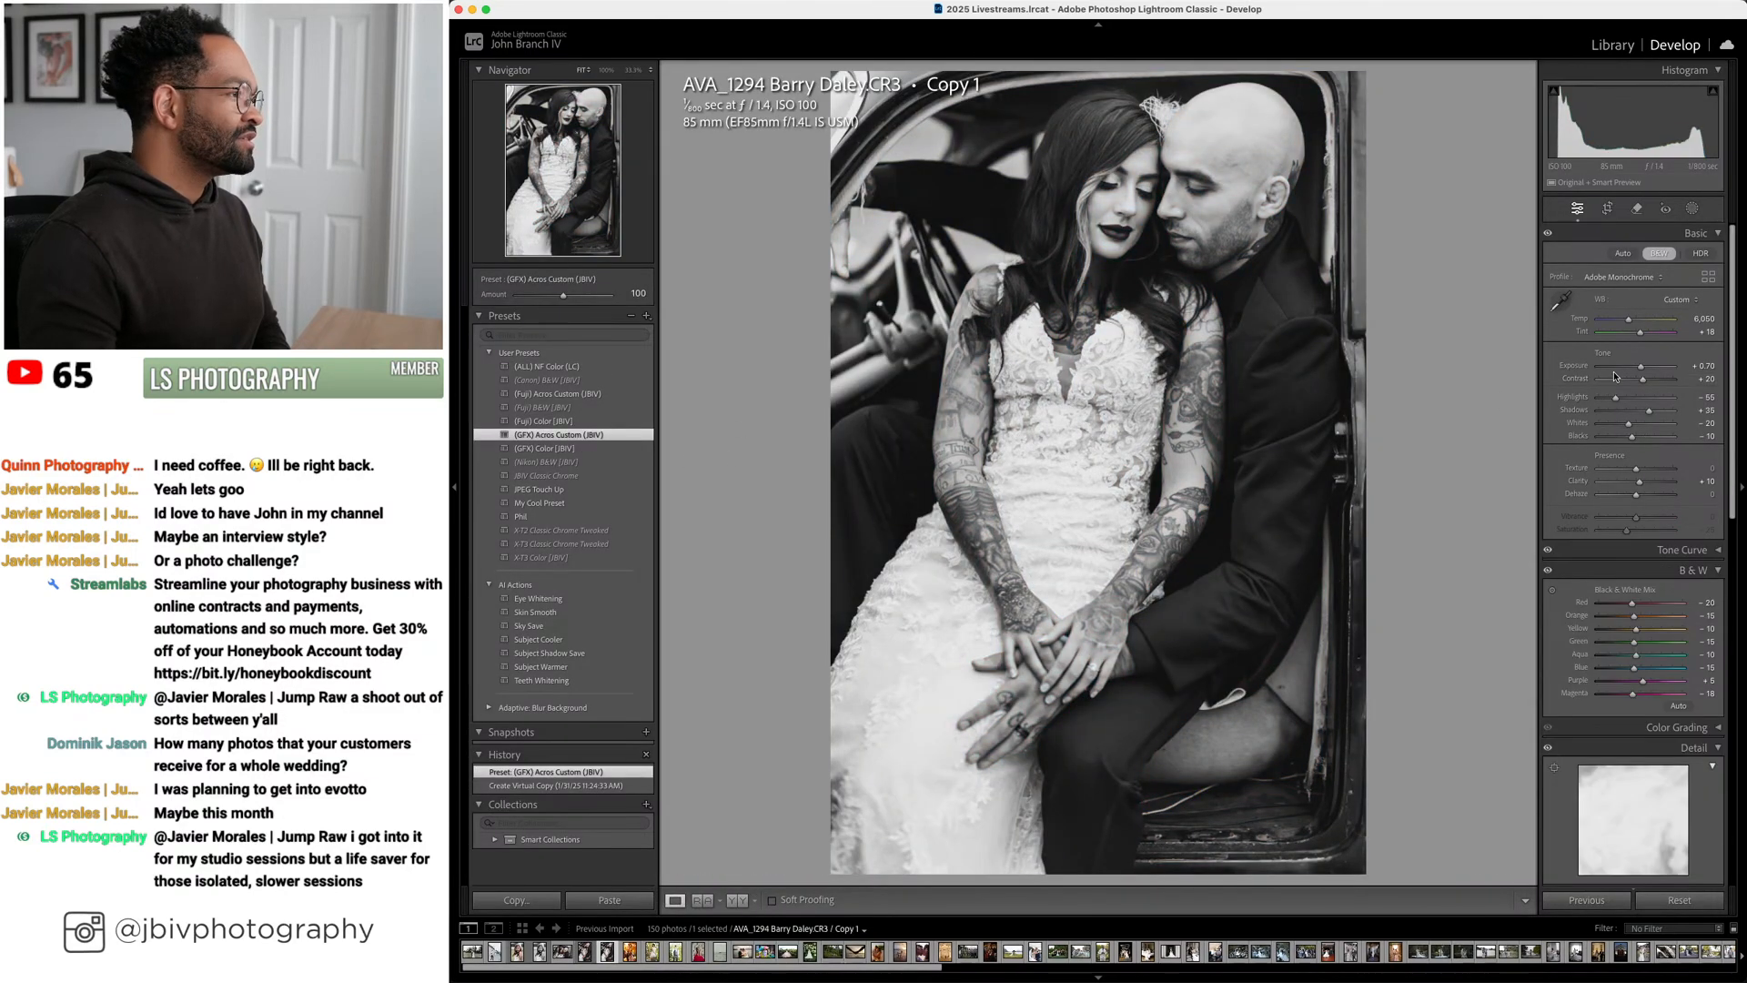
Try an exposure of +0.50 on the black-and-white car copy and return it to +0.70 in Develop
{"action": "left_click", "coordinate": [1628, 55]}
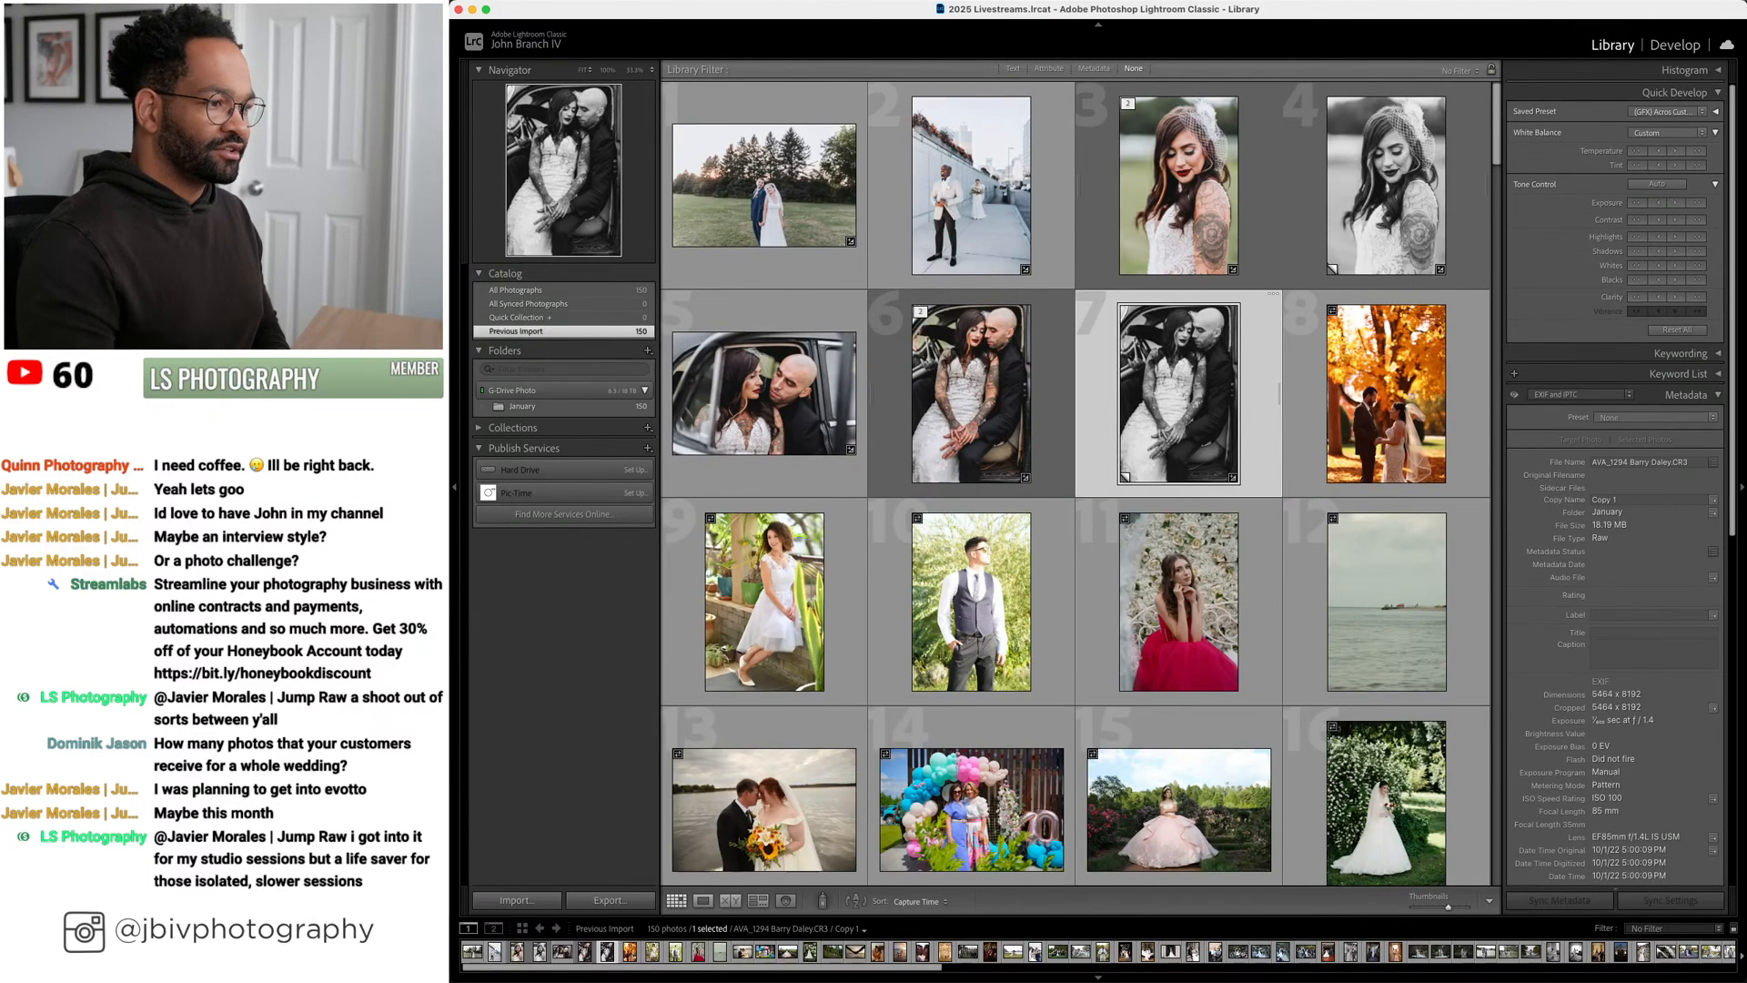
{"action": "key", "text": "super+Tab"}
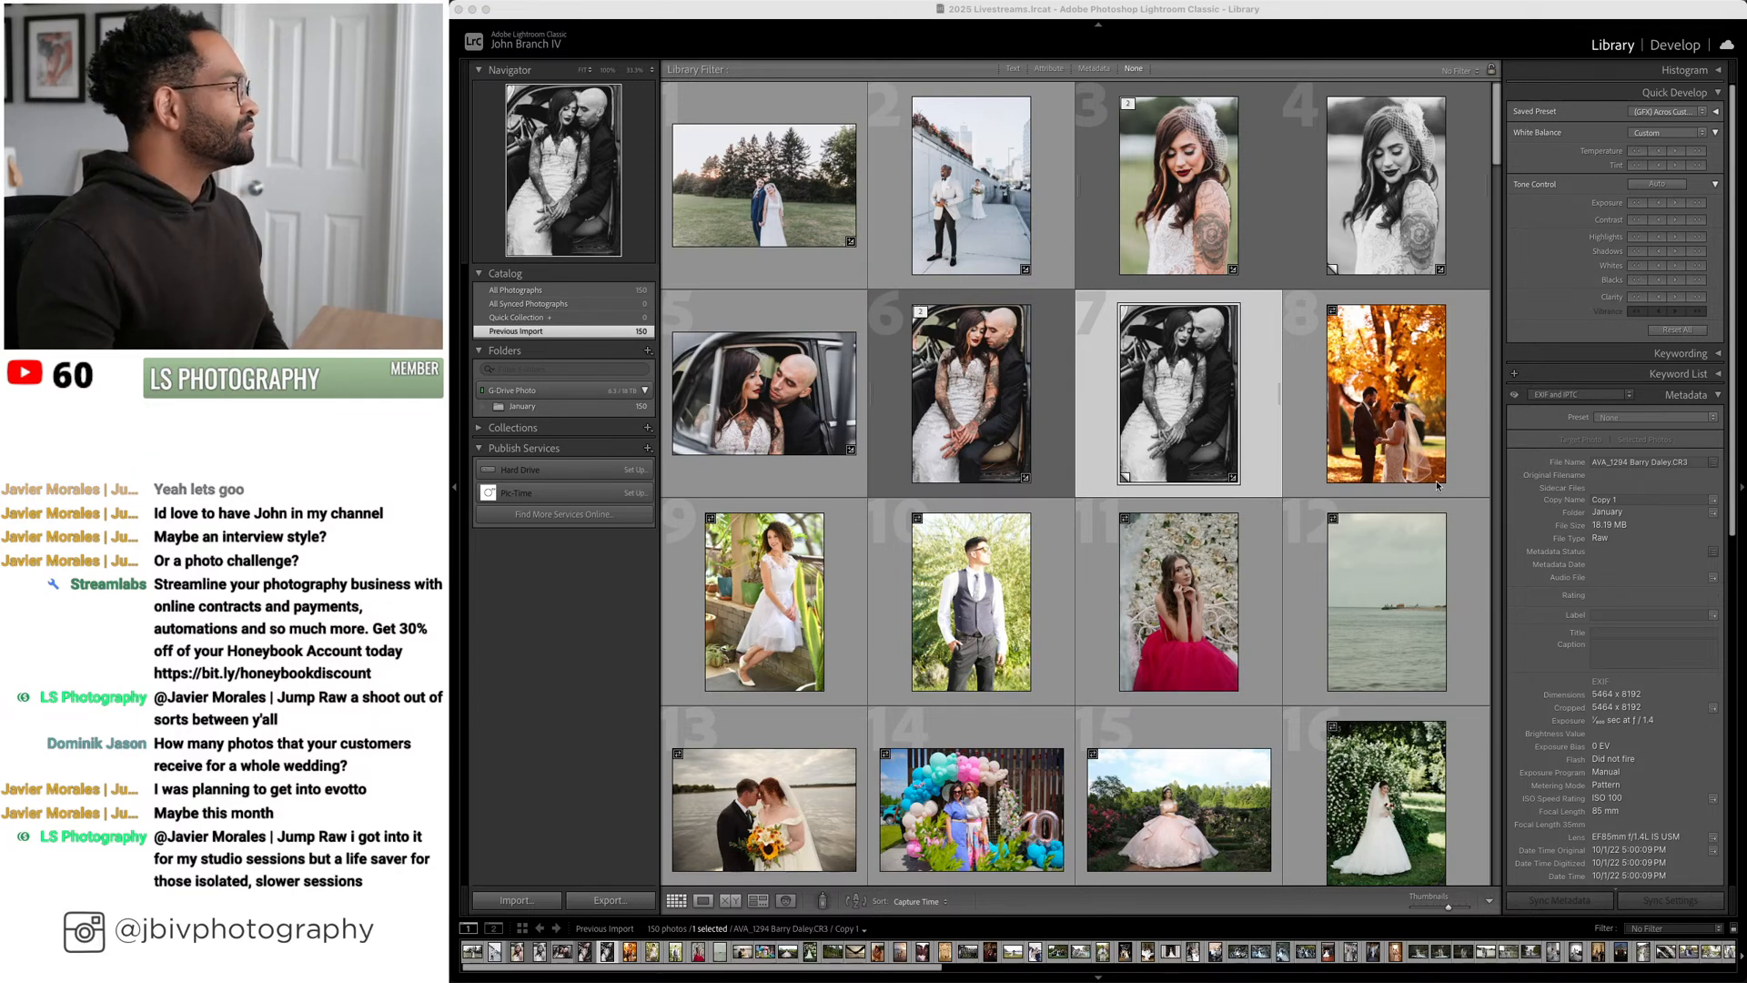
{"action": "left_click", "coordinate": [1223, 441]}
{"action": "left_click", "coordinate": [1675, 45]}
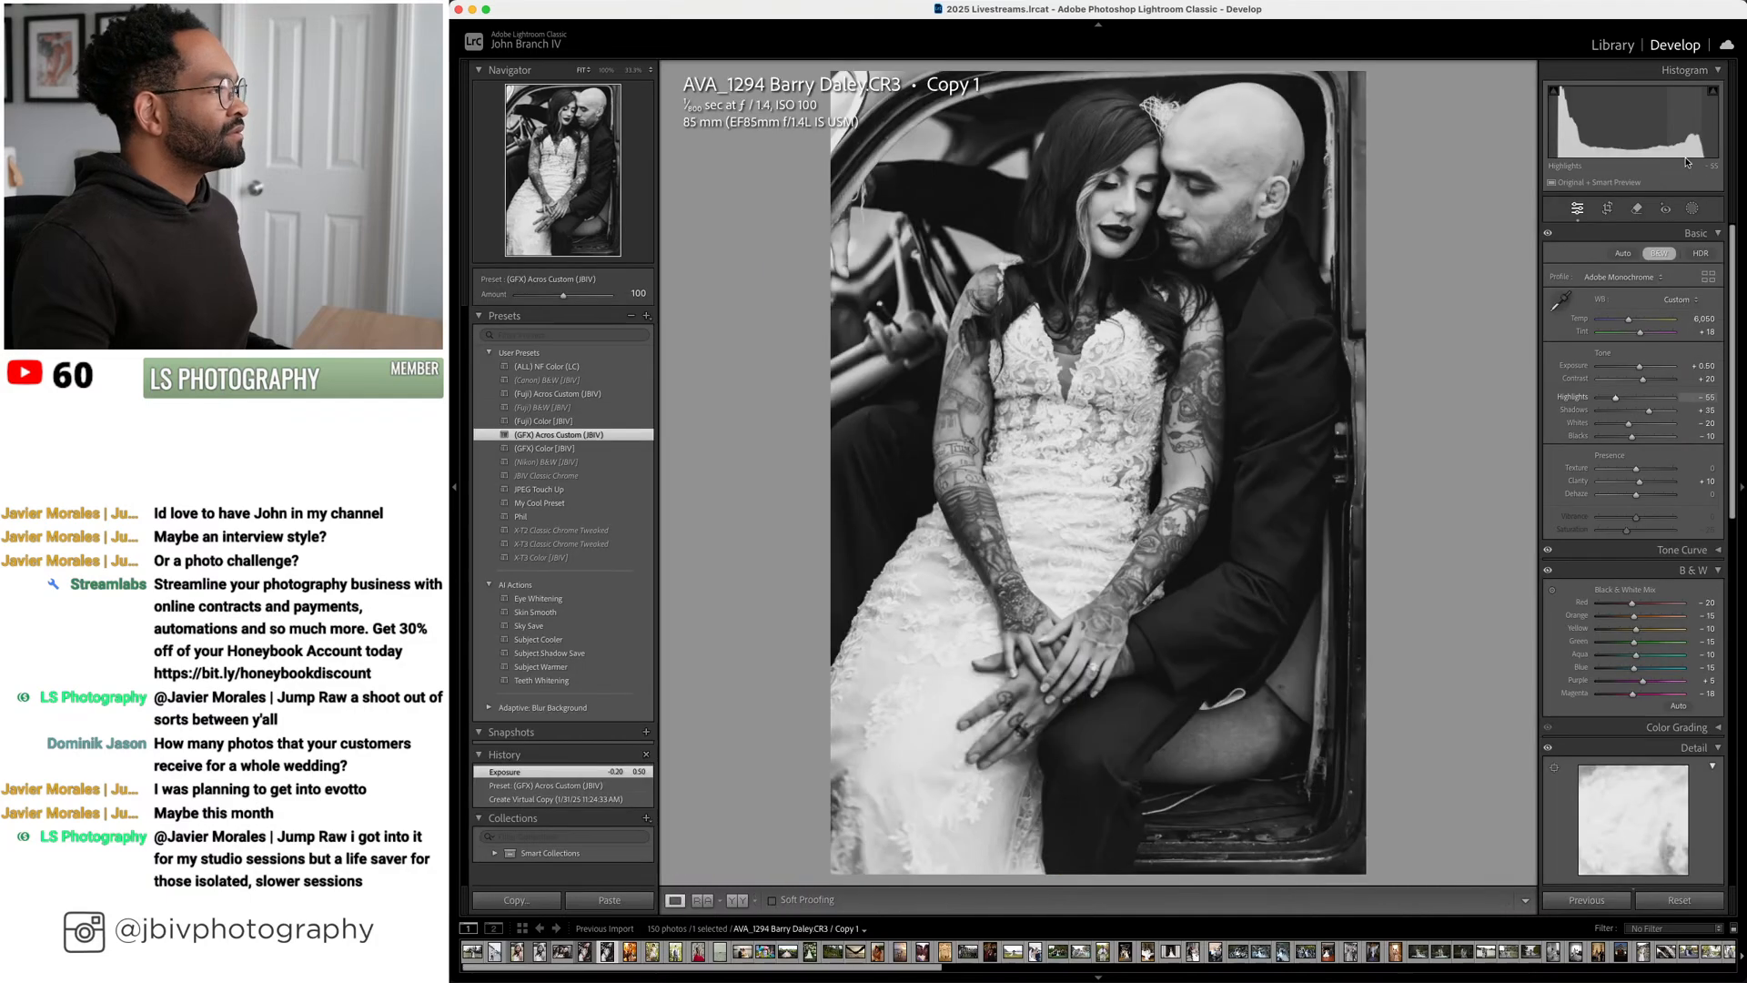
{"action": "left_click_drag", "start_coordinate": [1641, 365], "coordinate": [1652, 371]}
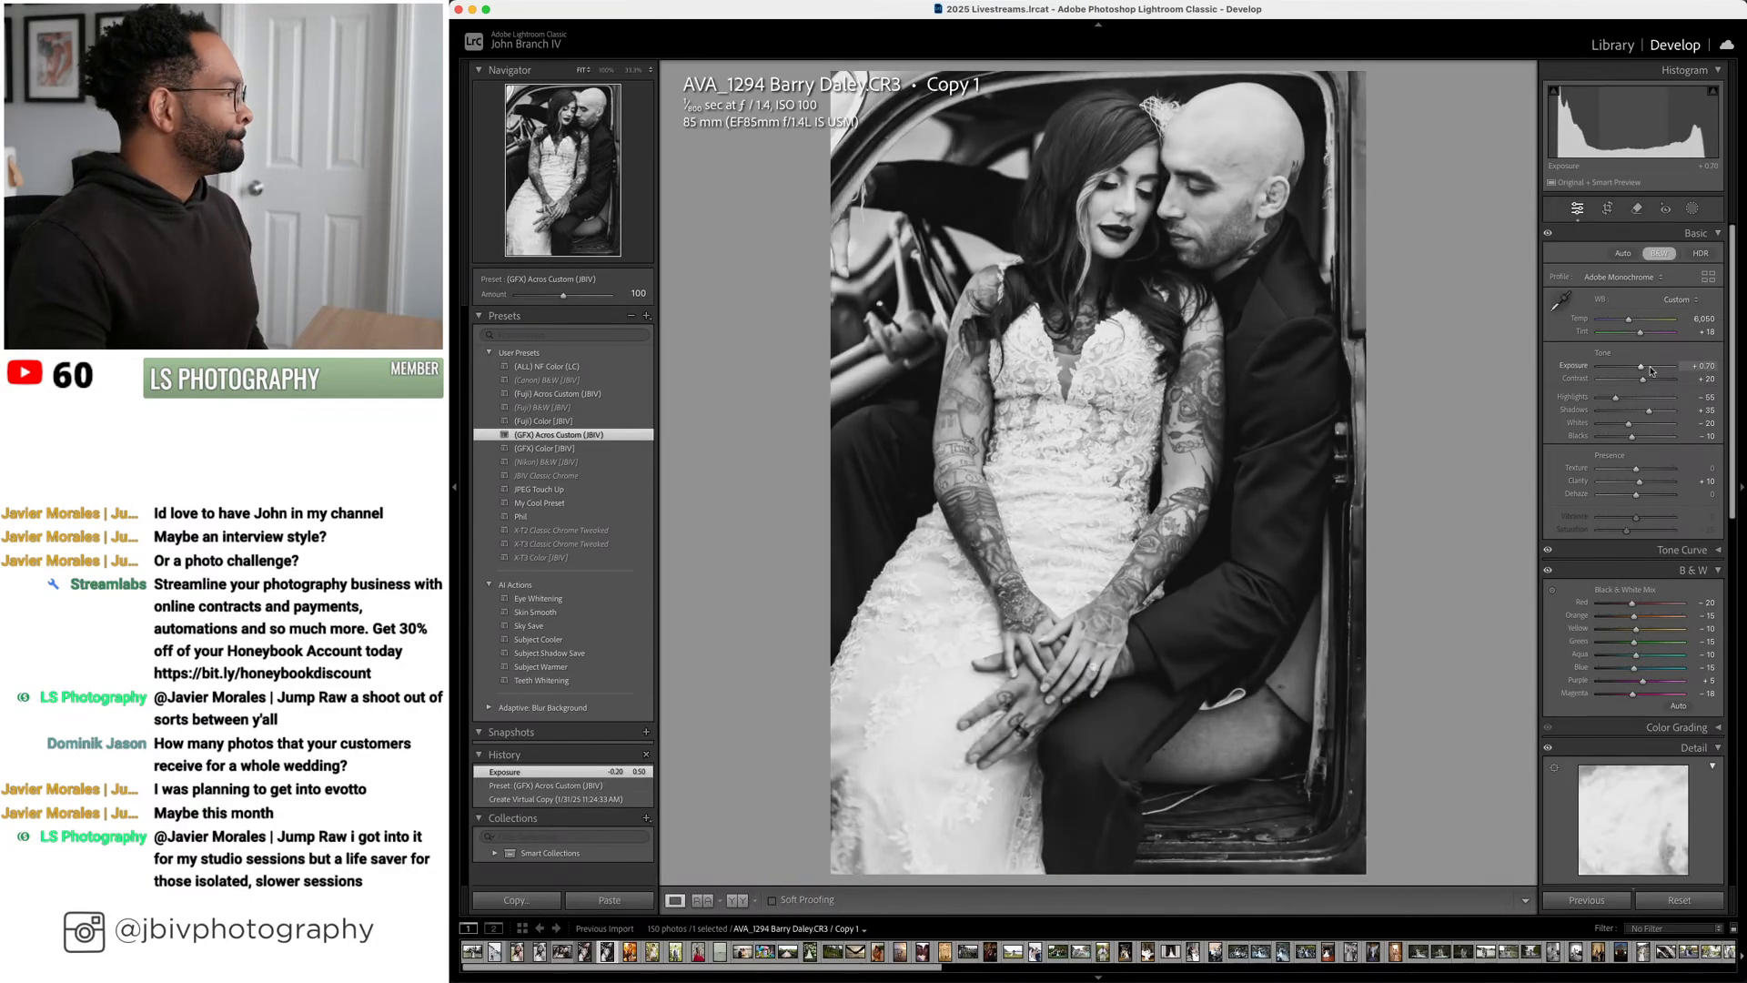
Compare the black-and-white copies of the bride portrait and the car photo in Survey view with side panels hidden, and return to the grid
{"action": "left_click", "coordinate": [1612, 44]}
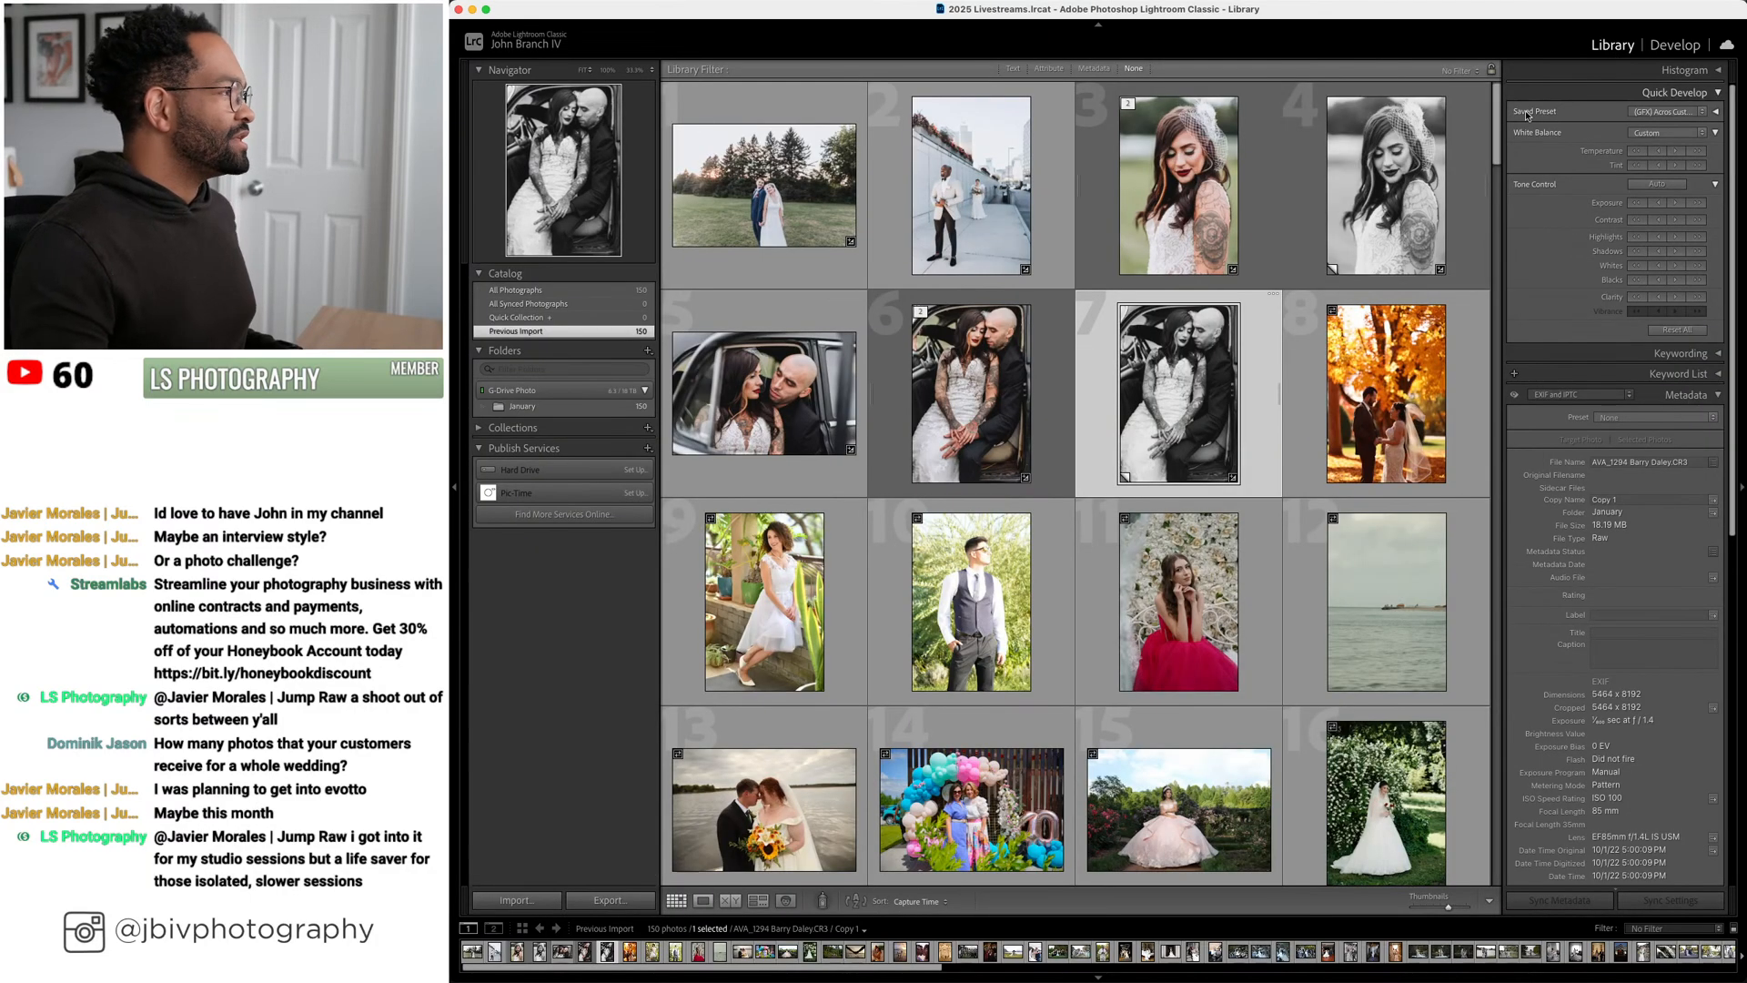
{"action": "left_click", "coordinate": [1352, 241], "text": "super"}
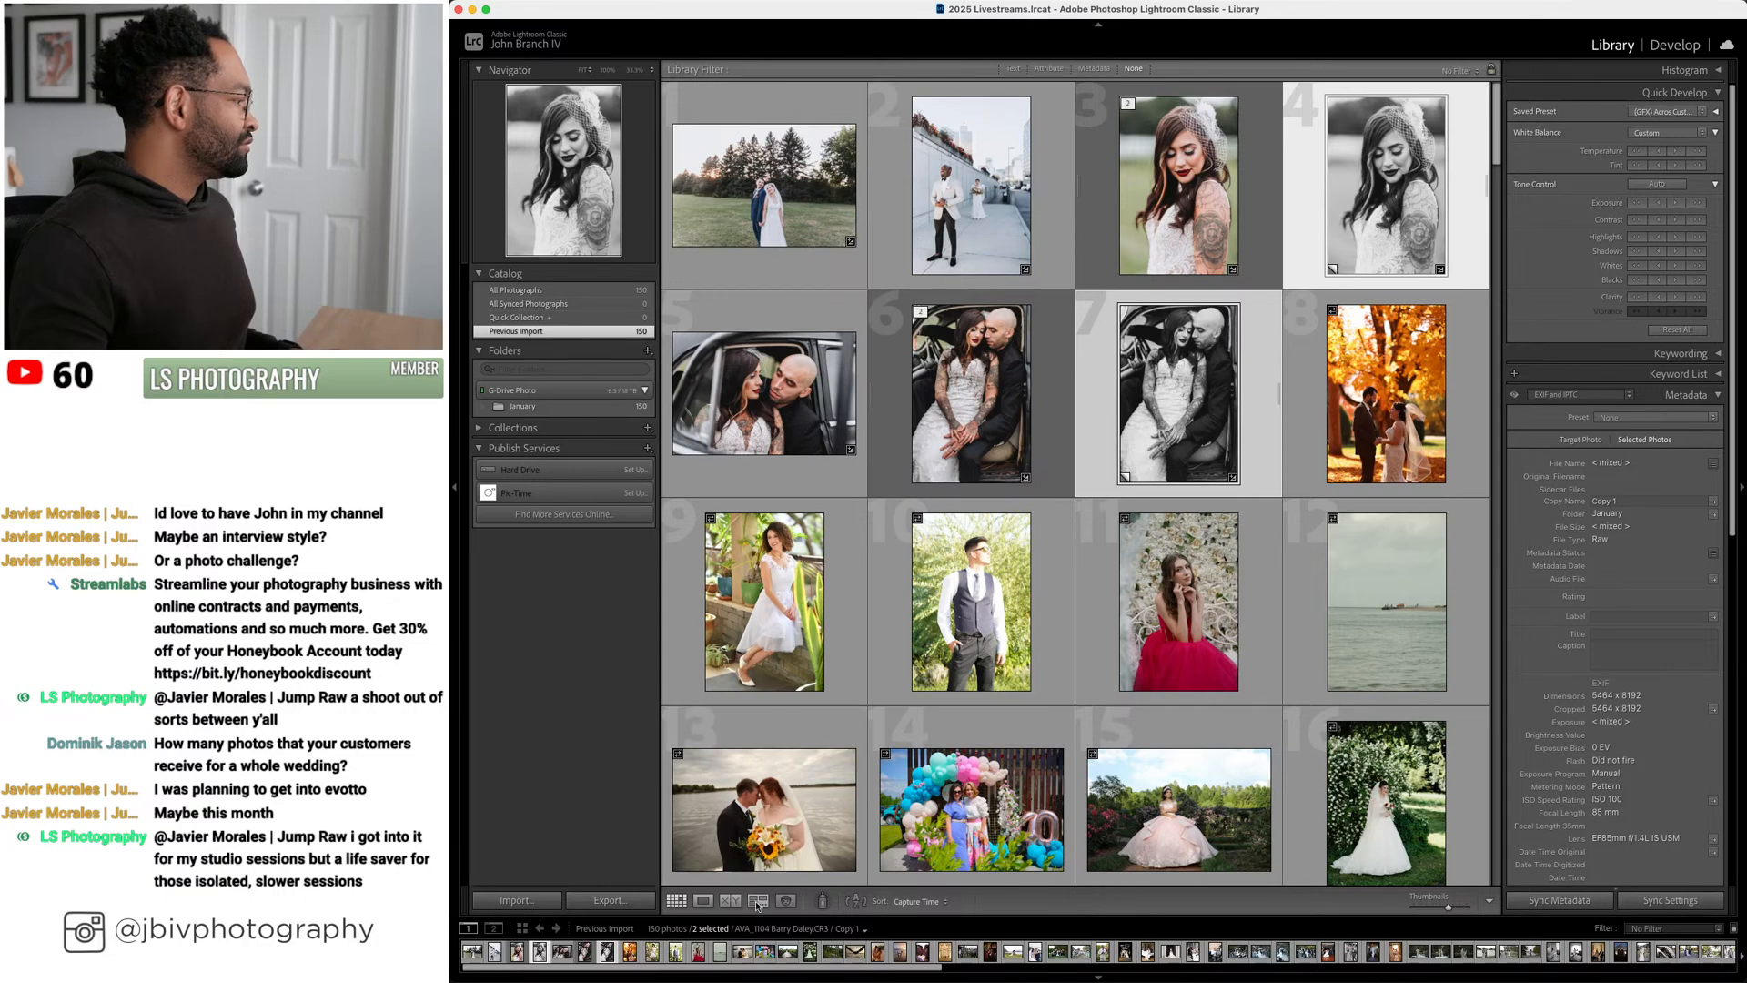
{"action": "key", "text": "n"}
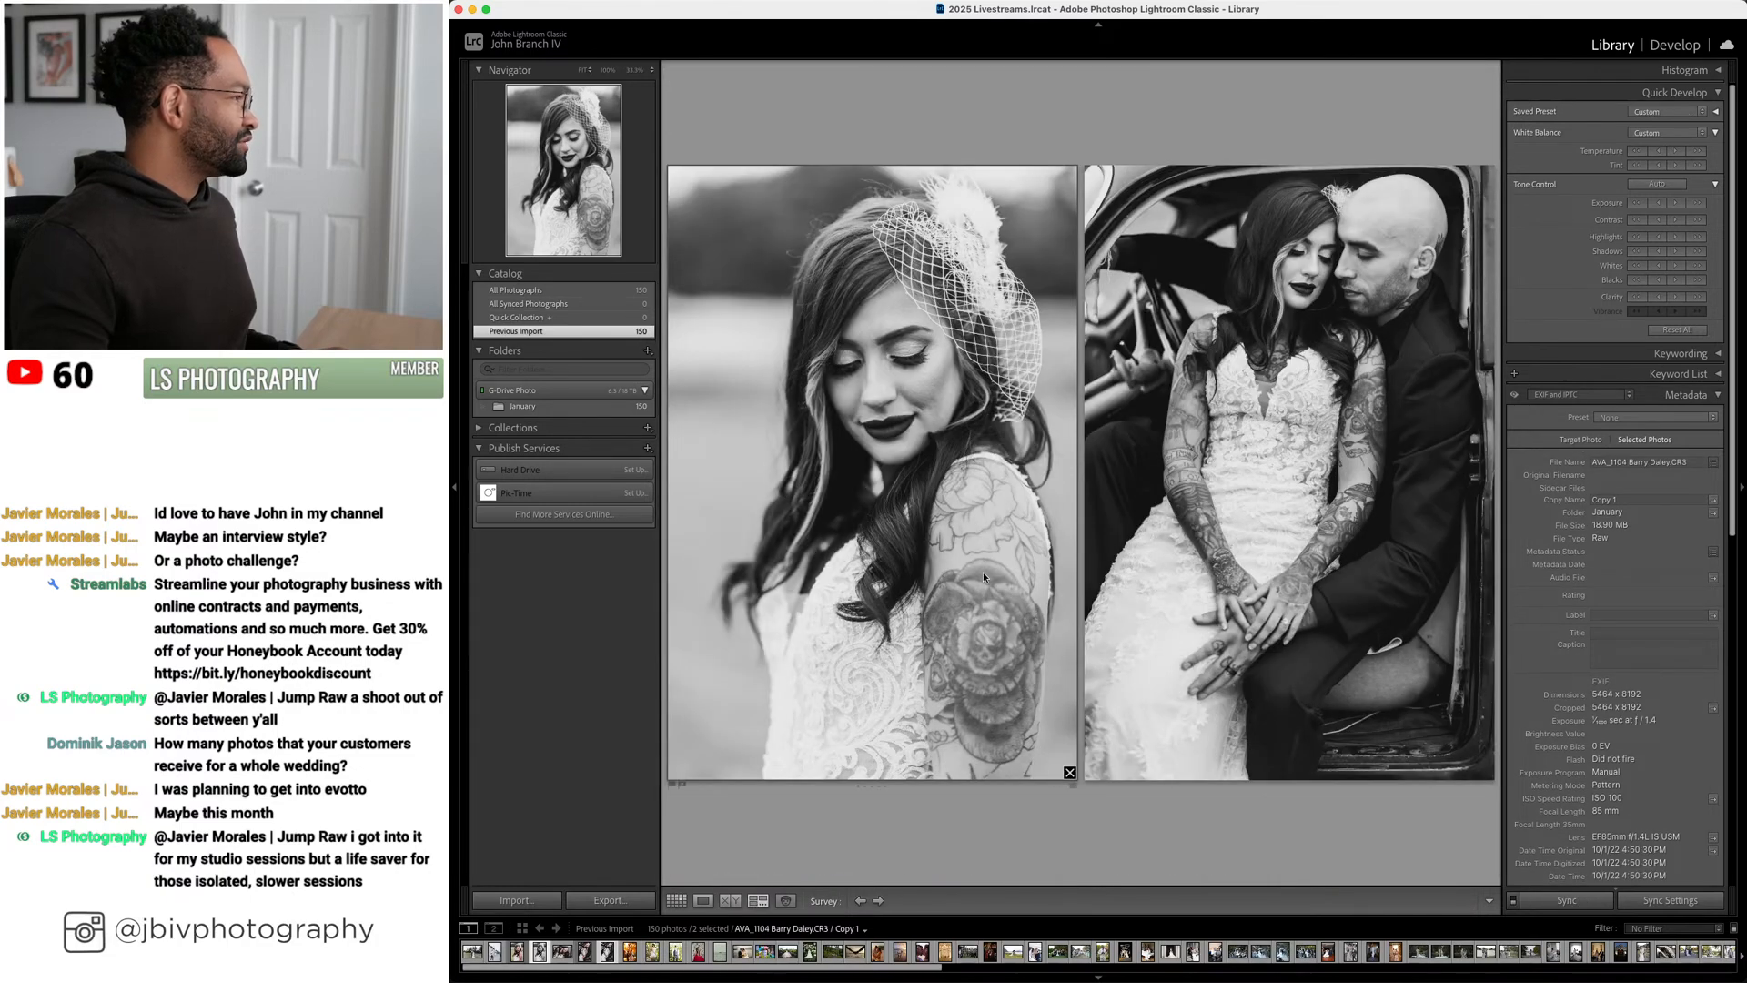
{"action": "key", "text": "Tab"}
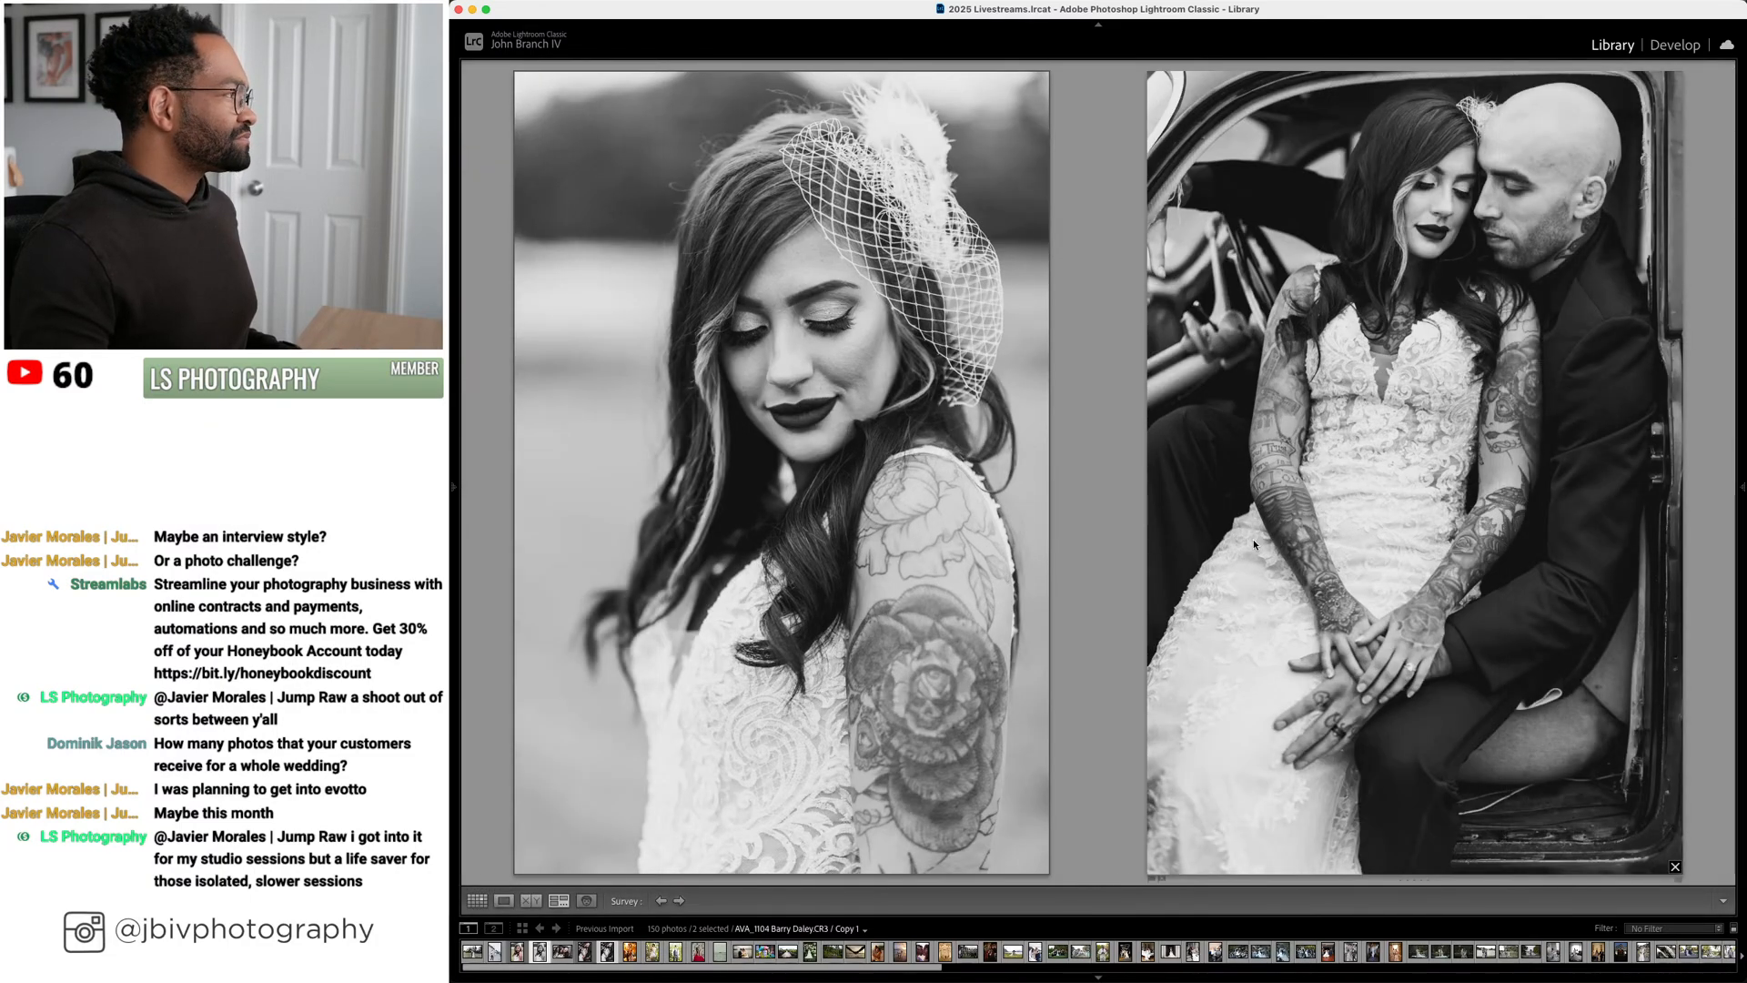
{"action": "key", "text": "Tab"}
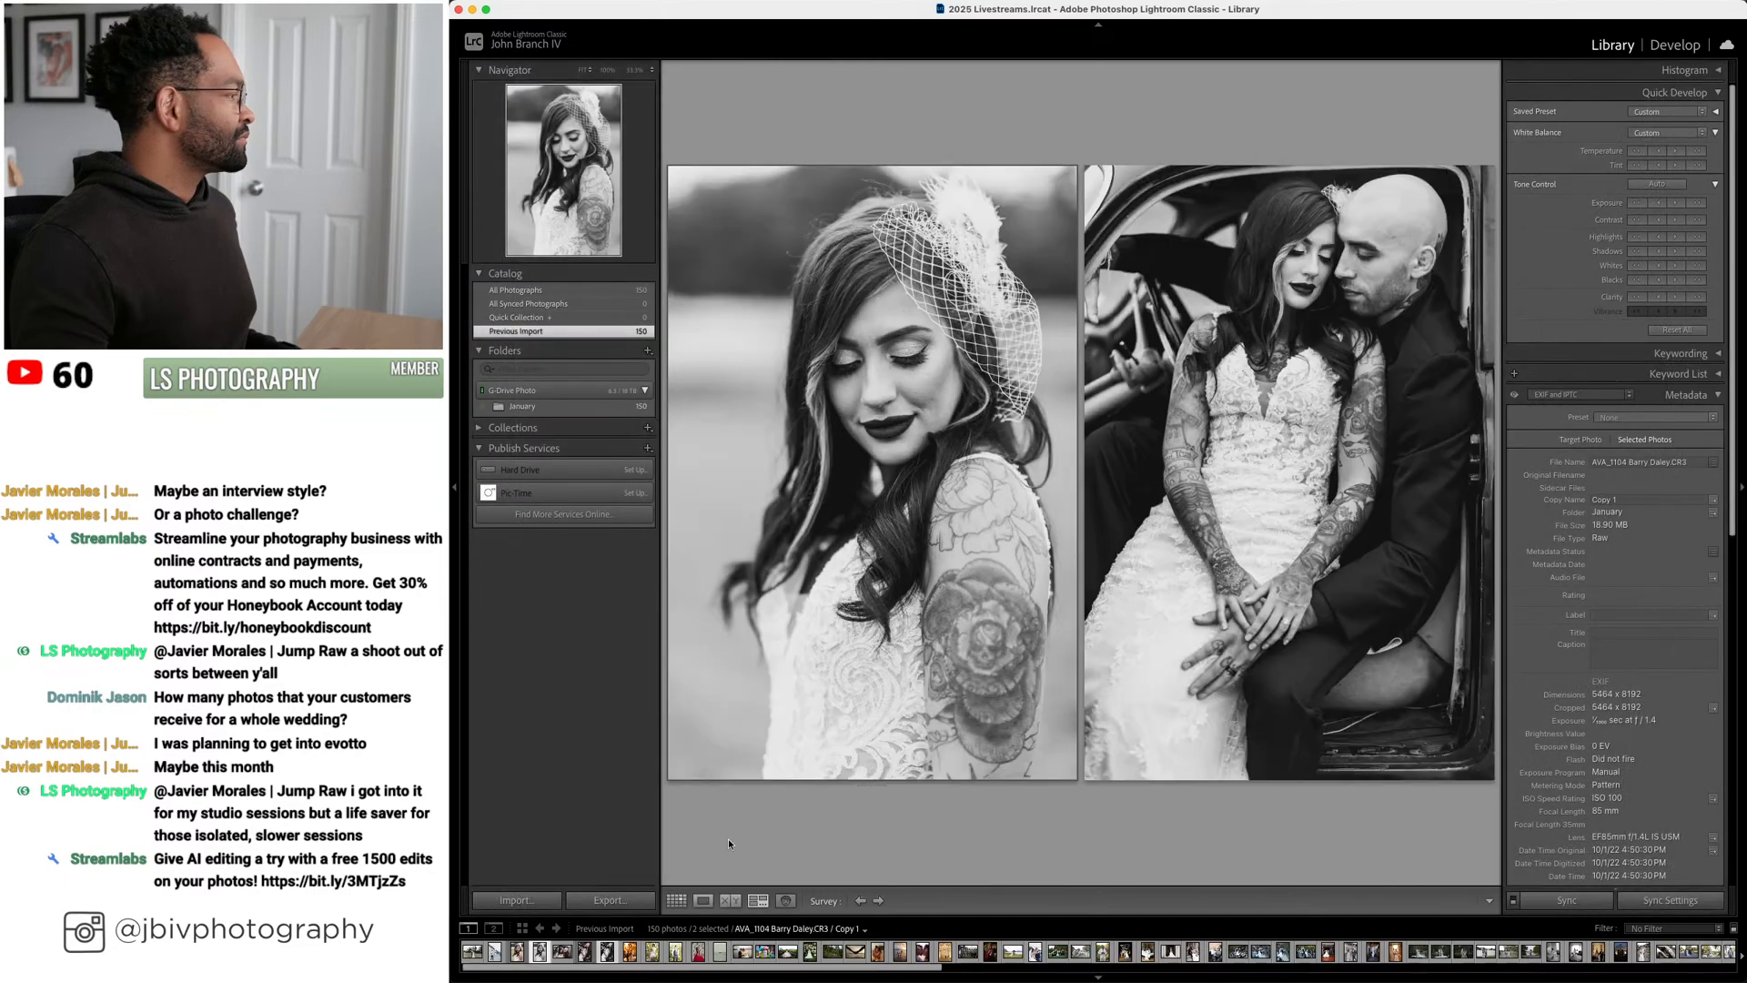
{"action": "left_click", "coordinate": [677, 901]}
Export the color bride portrait to the hard drive with the existing settings, dismissing the plug-in notice and overwriting the existing file
{"action": "key", "text": "Left"}
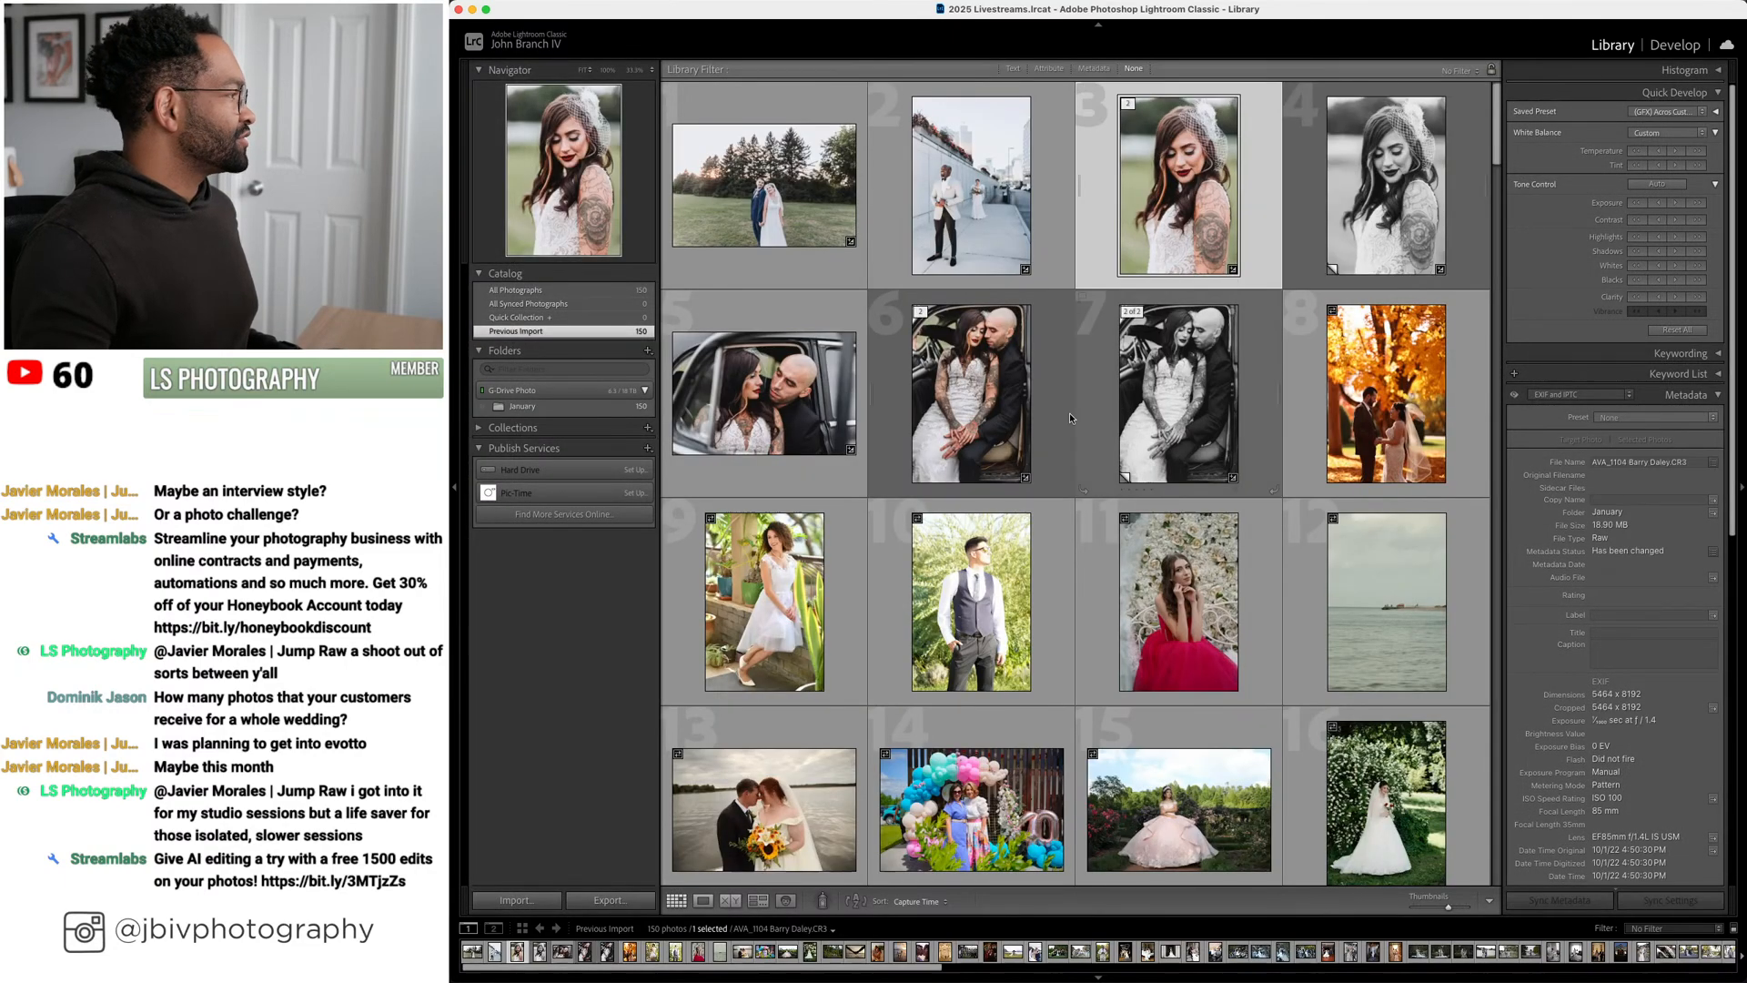
{"action": "left_click", "coordinate": [610, 901]}
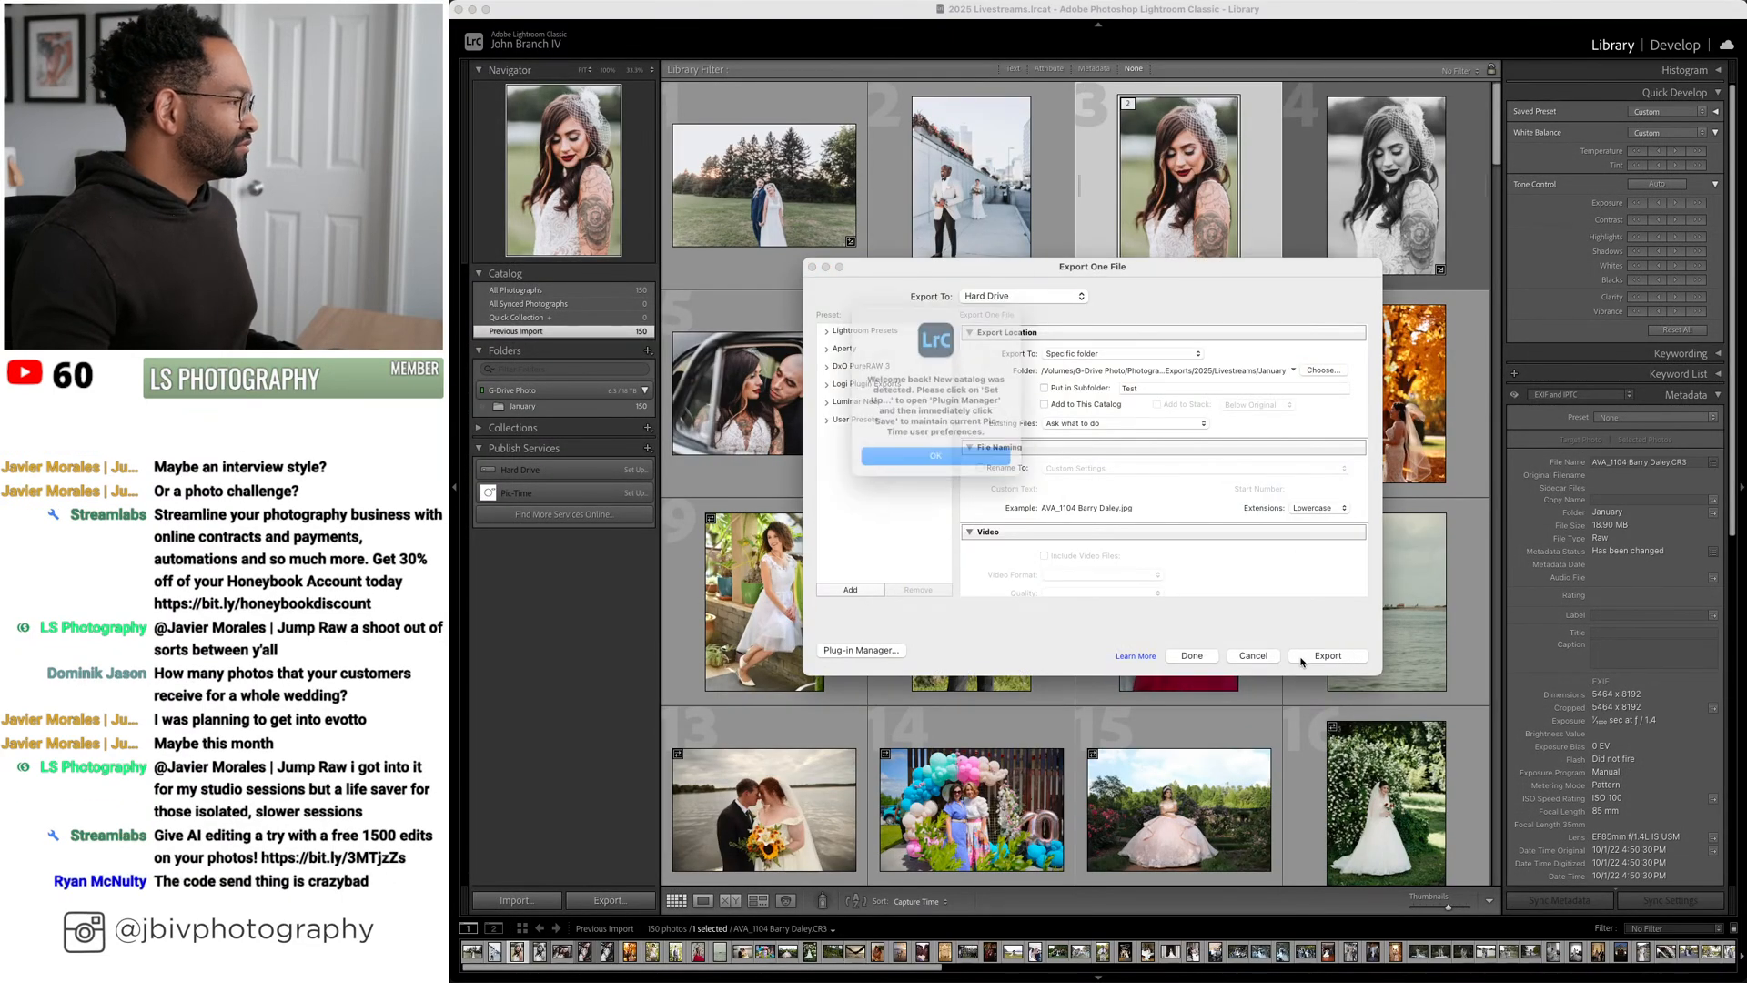
{"action": "left_click", "coordinate": [875, 459]}
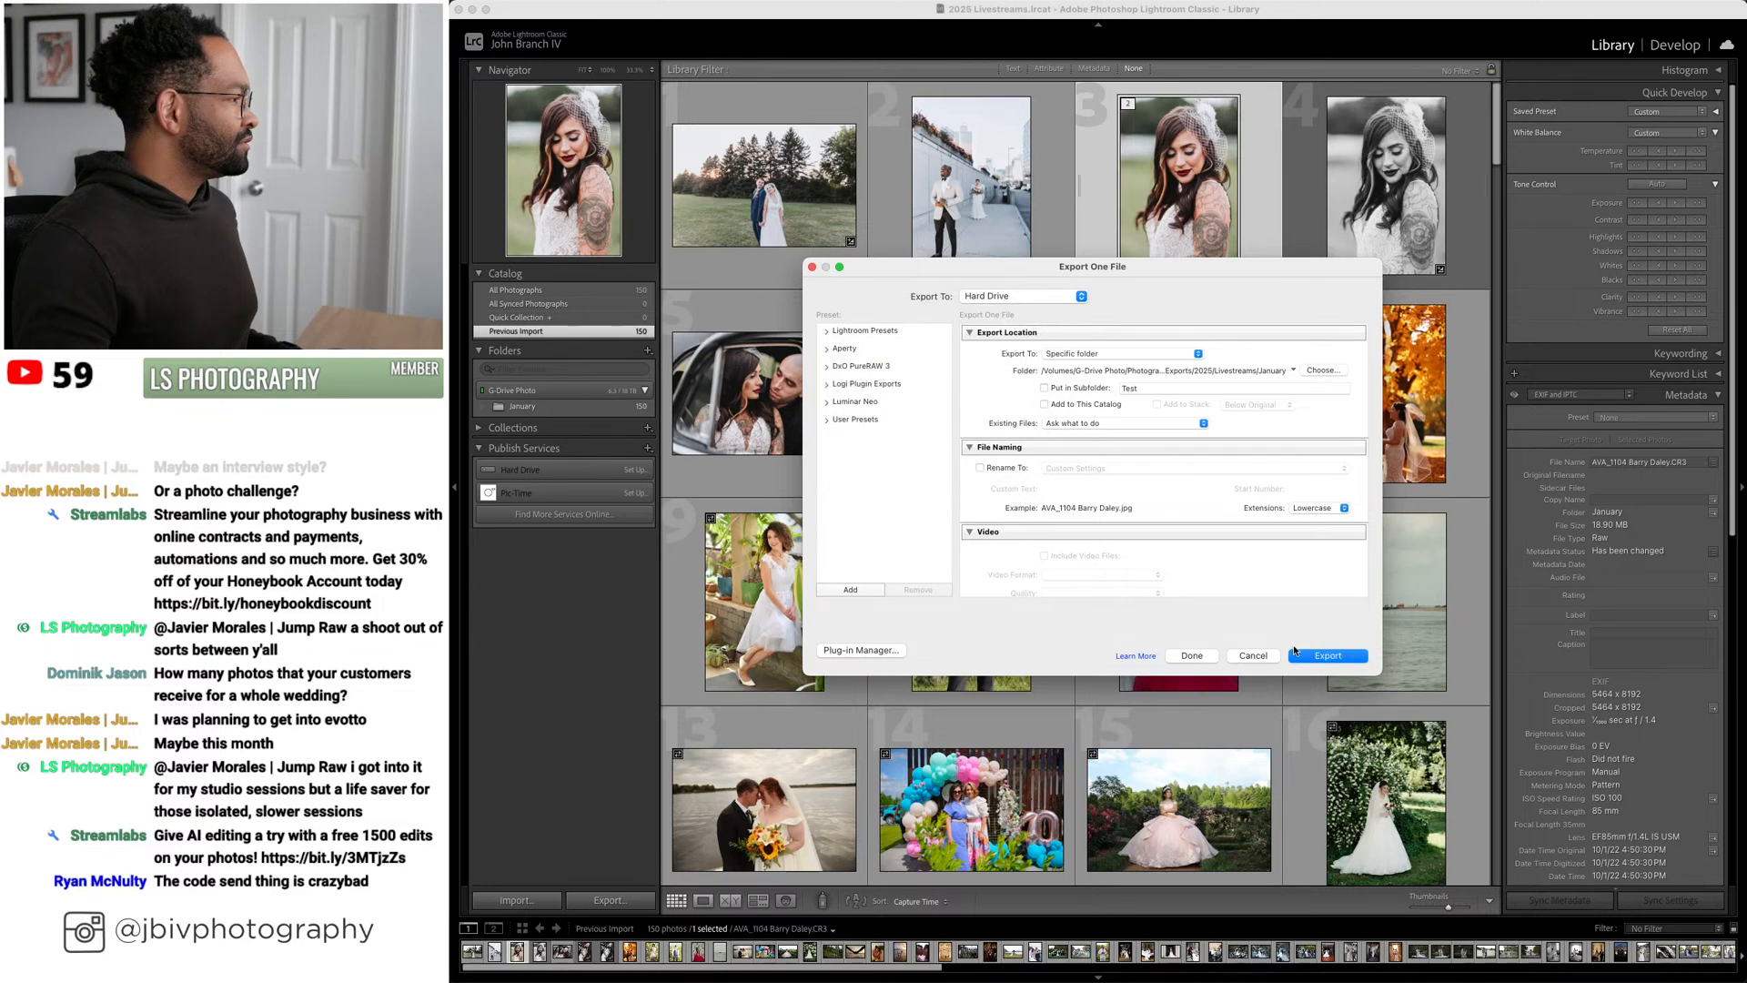
{"action": "left_click", "coordinate": [1328, 657]}
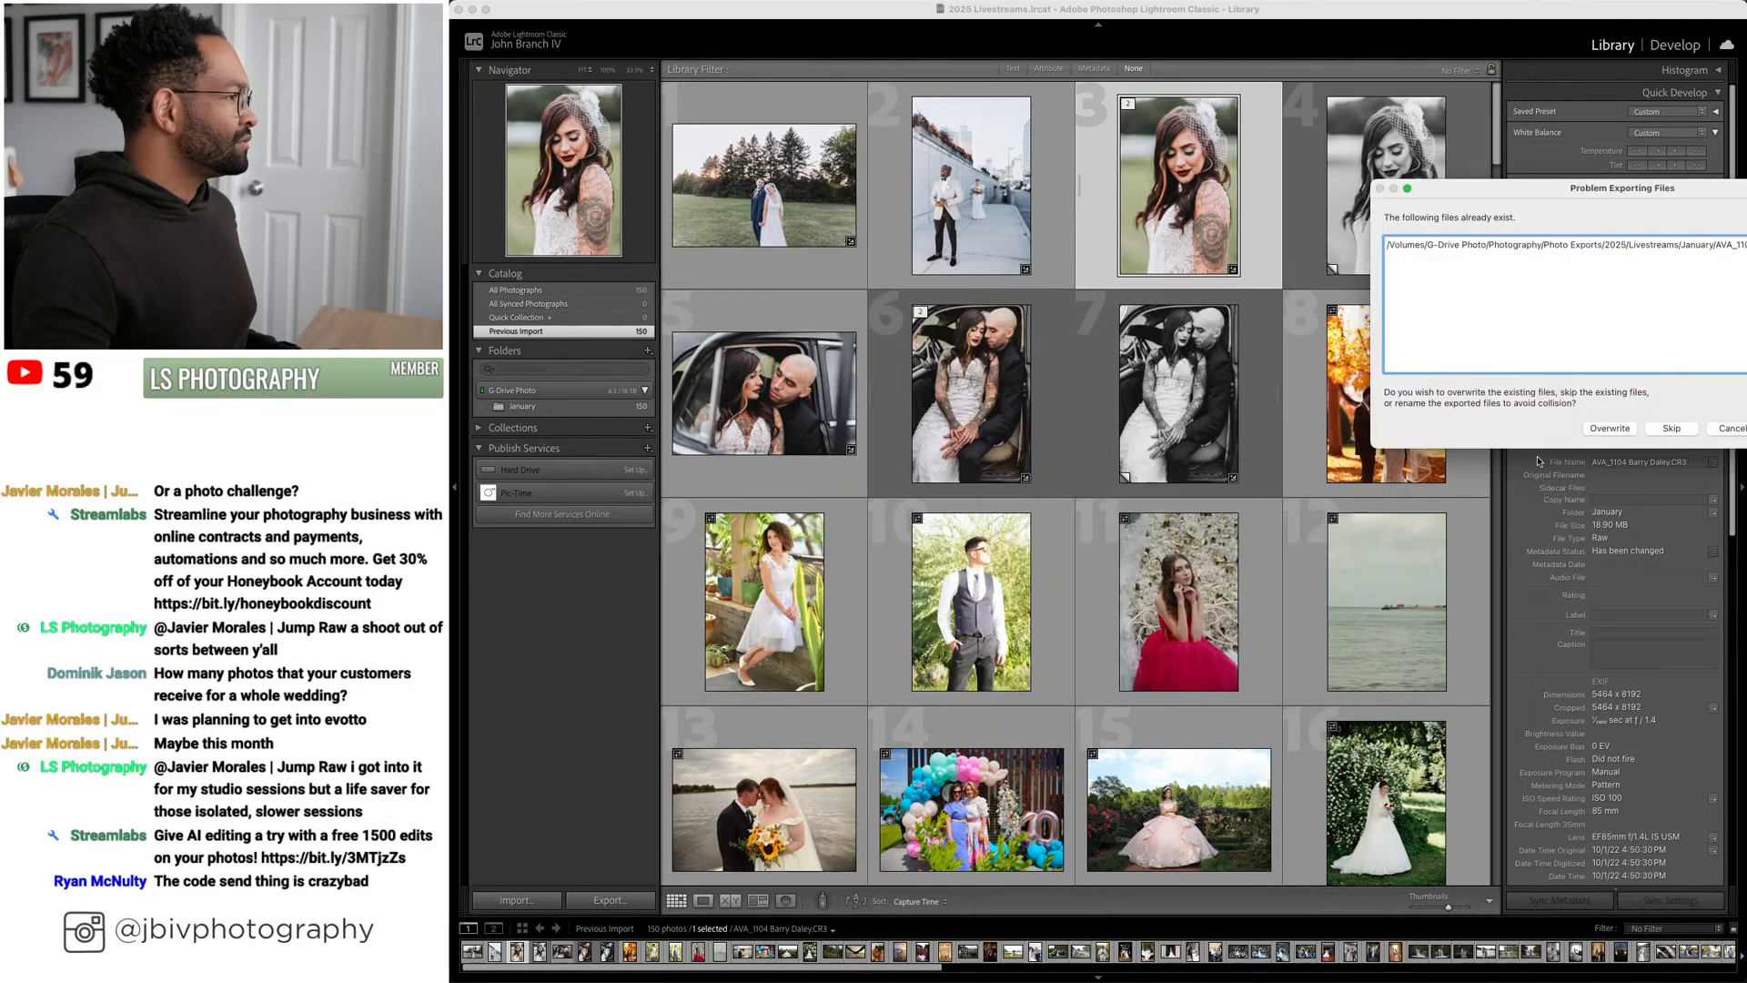
{"action": "left_click_drag", "start_coordinate": [1649, 192], "coordinate": [1097, 261]}
{"action": "left_click", "coordinate": [1058, 499]}
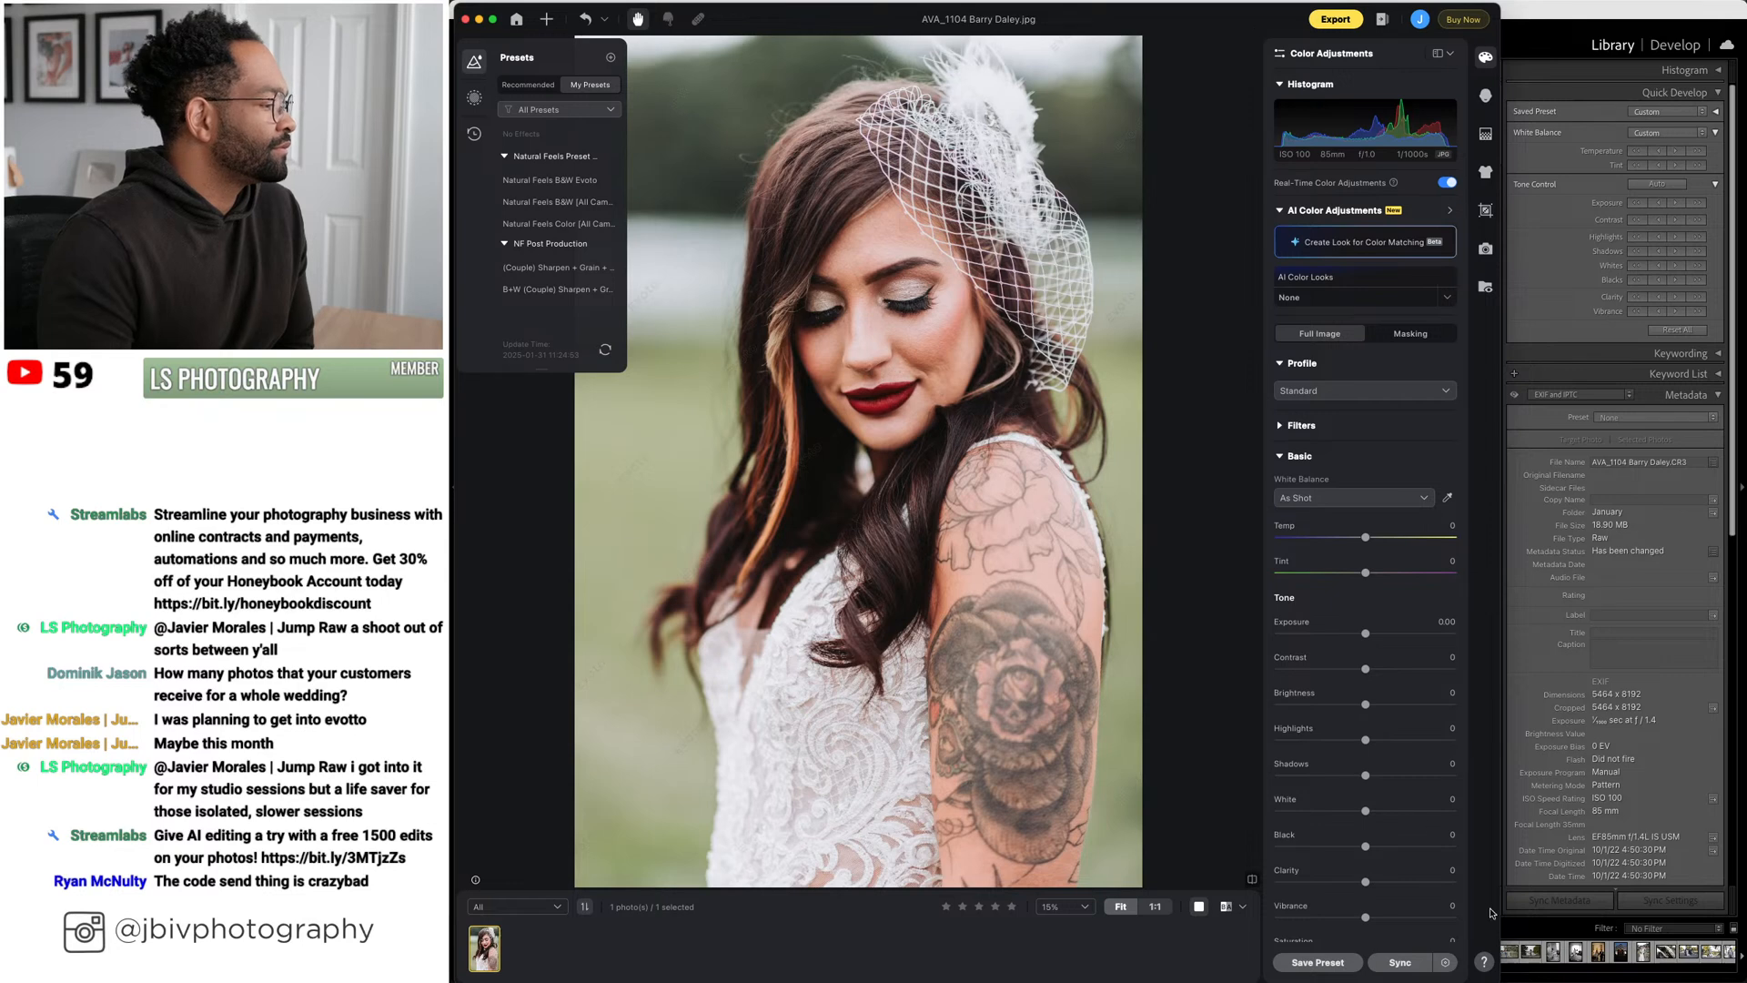
Enlarge the Evoto window, dismiss the plug-in notice in Lightroom Classic and switch back to Evoto
{"action": "left_click_drag", "start_coordinate": [1498, 980], "coordinate": [1701, 947]}
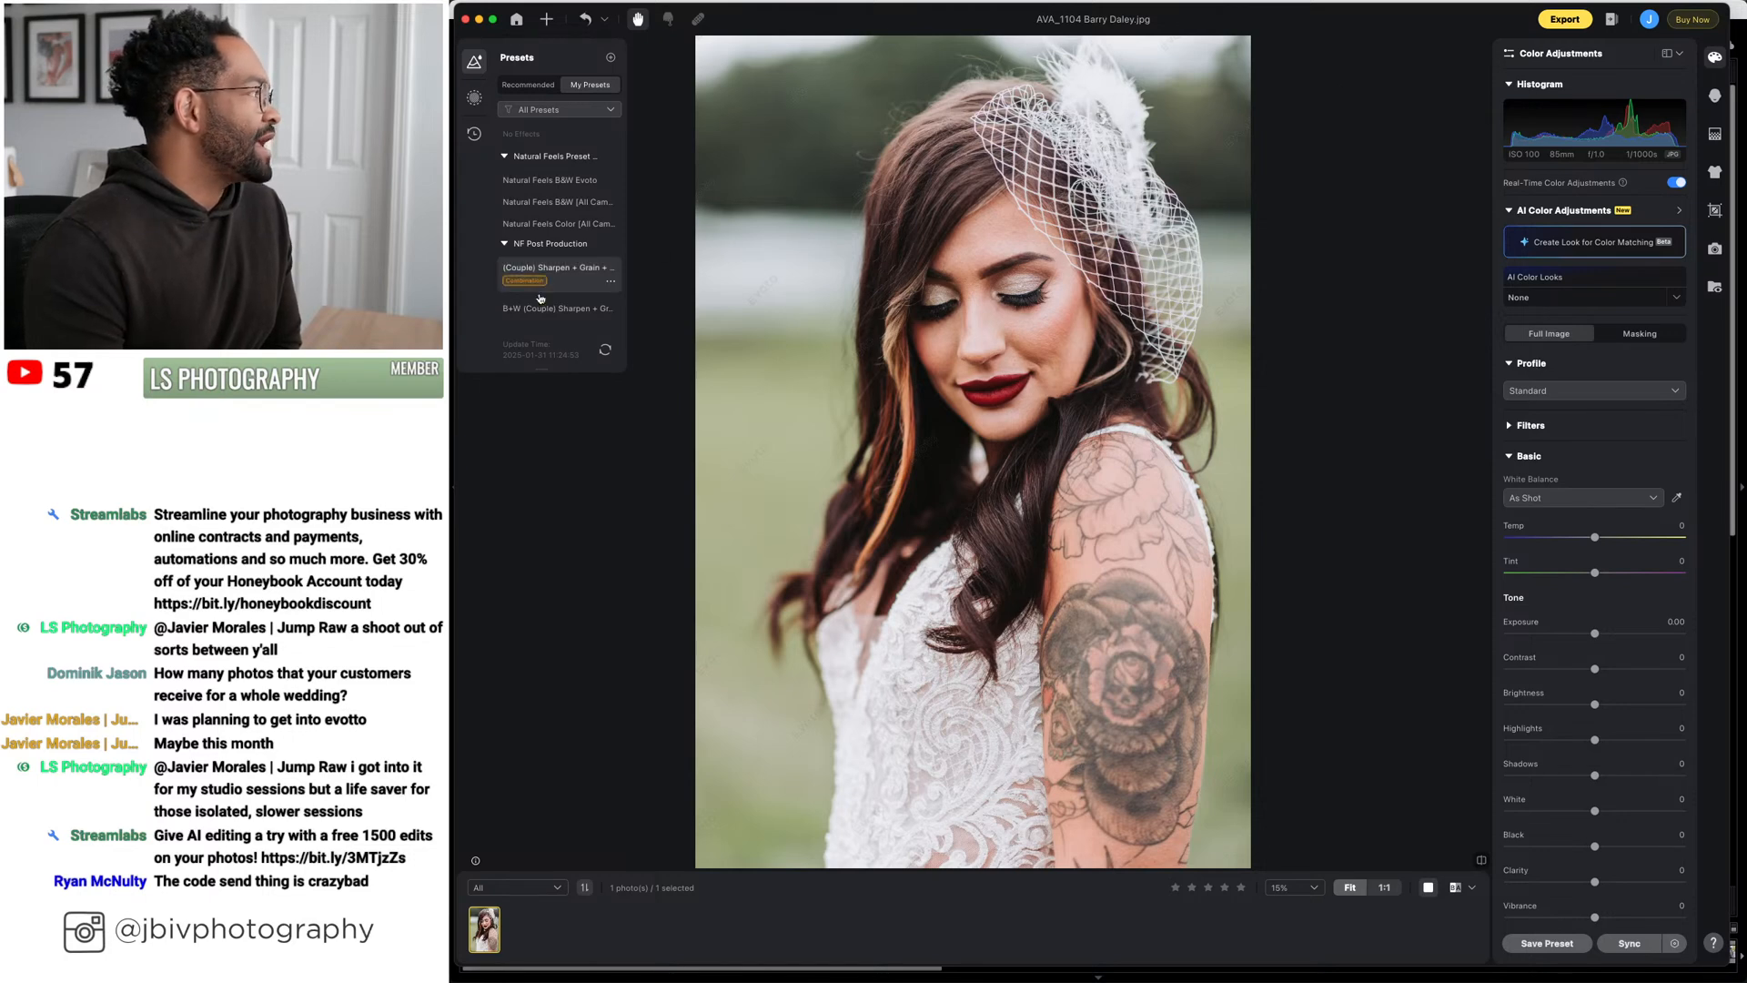
{"action": "left_click", "coordinate": [470, 454]}
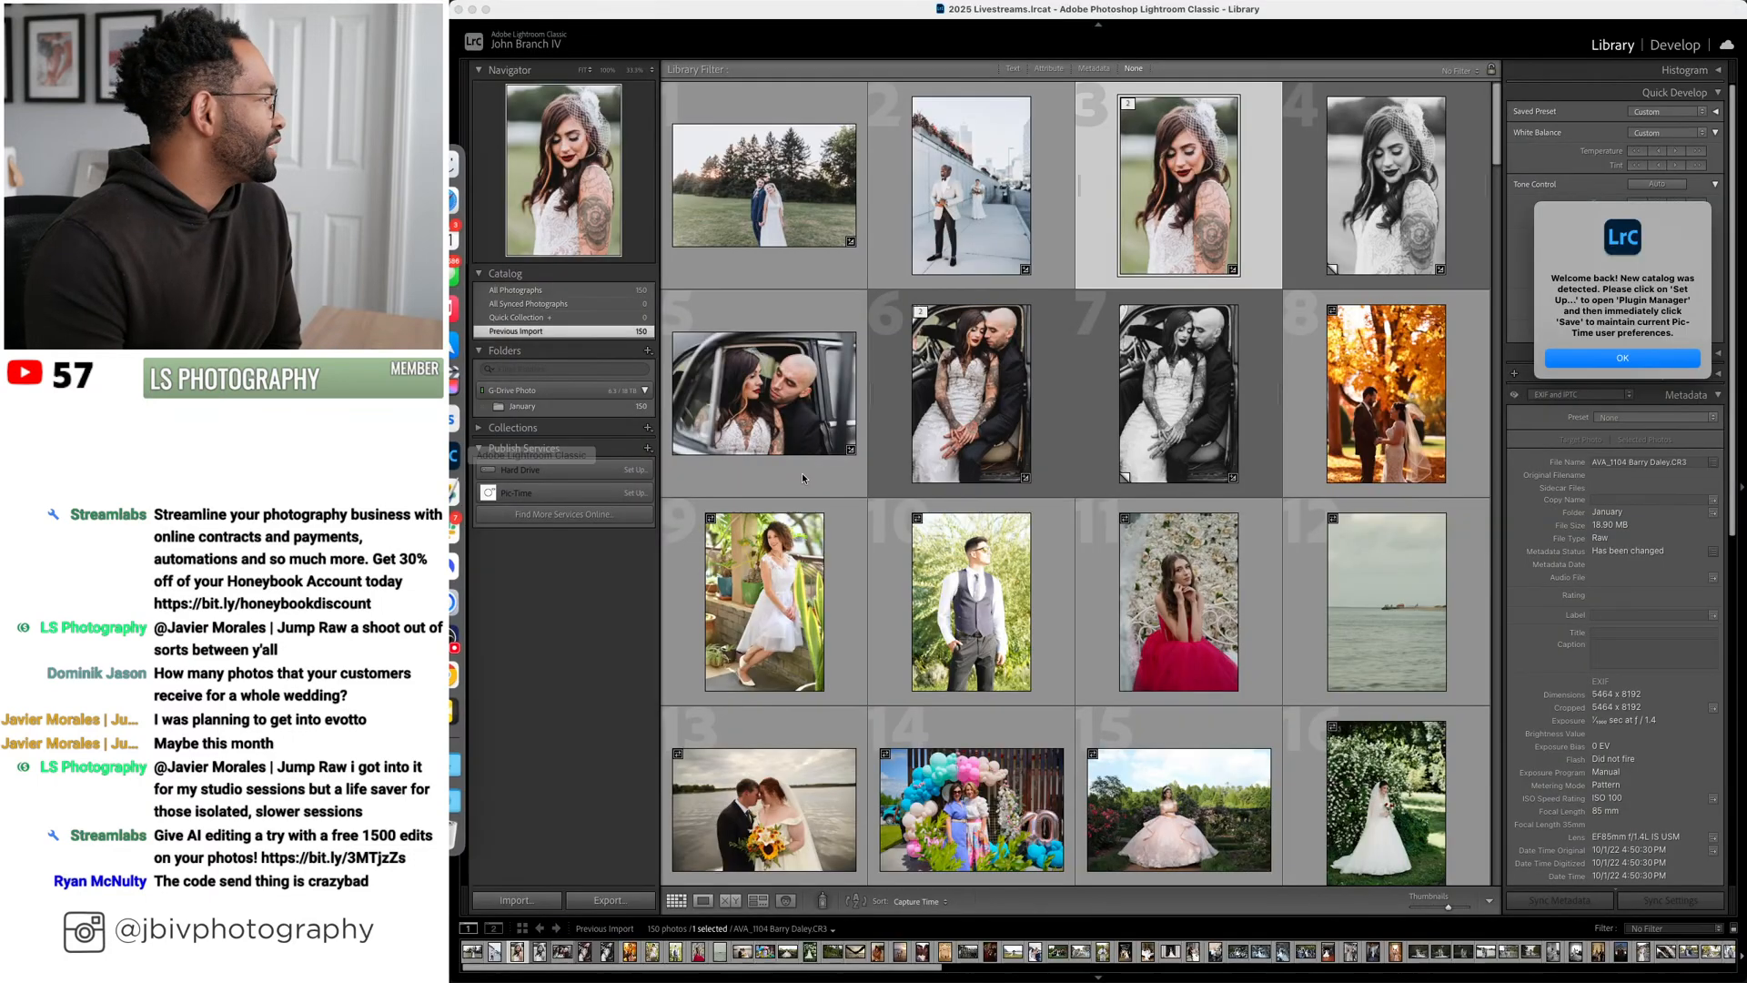
{"action": "left_click", "coordinate": [1624, 360]}
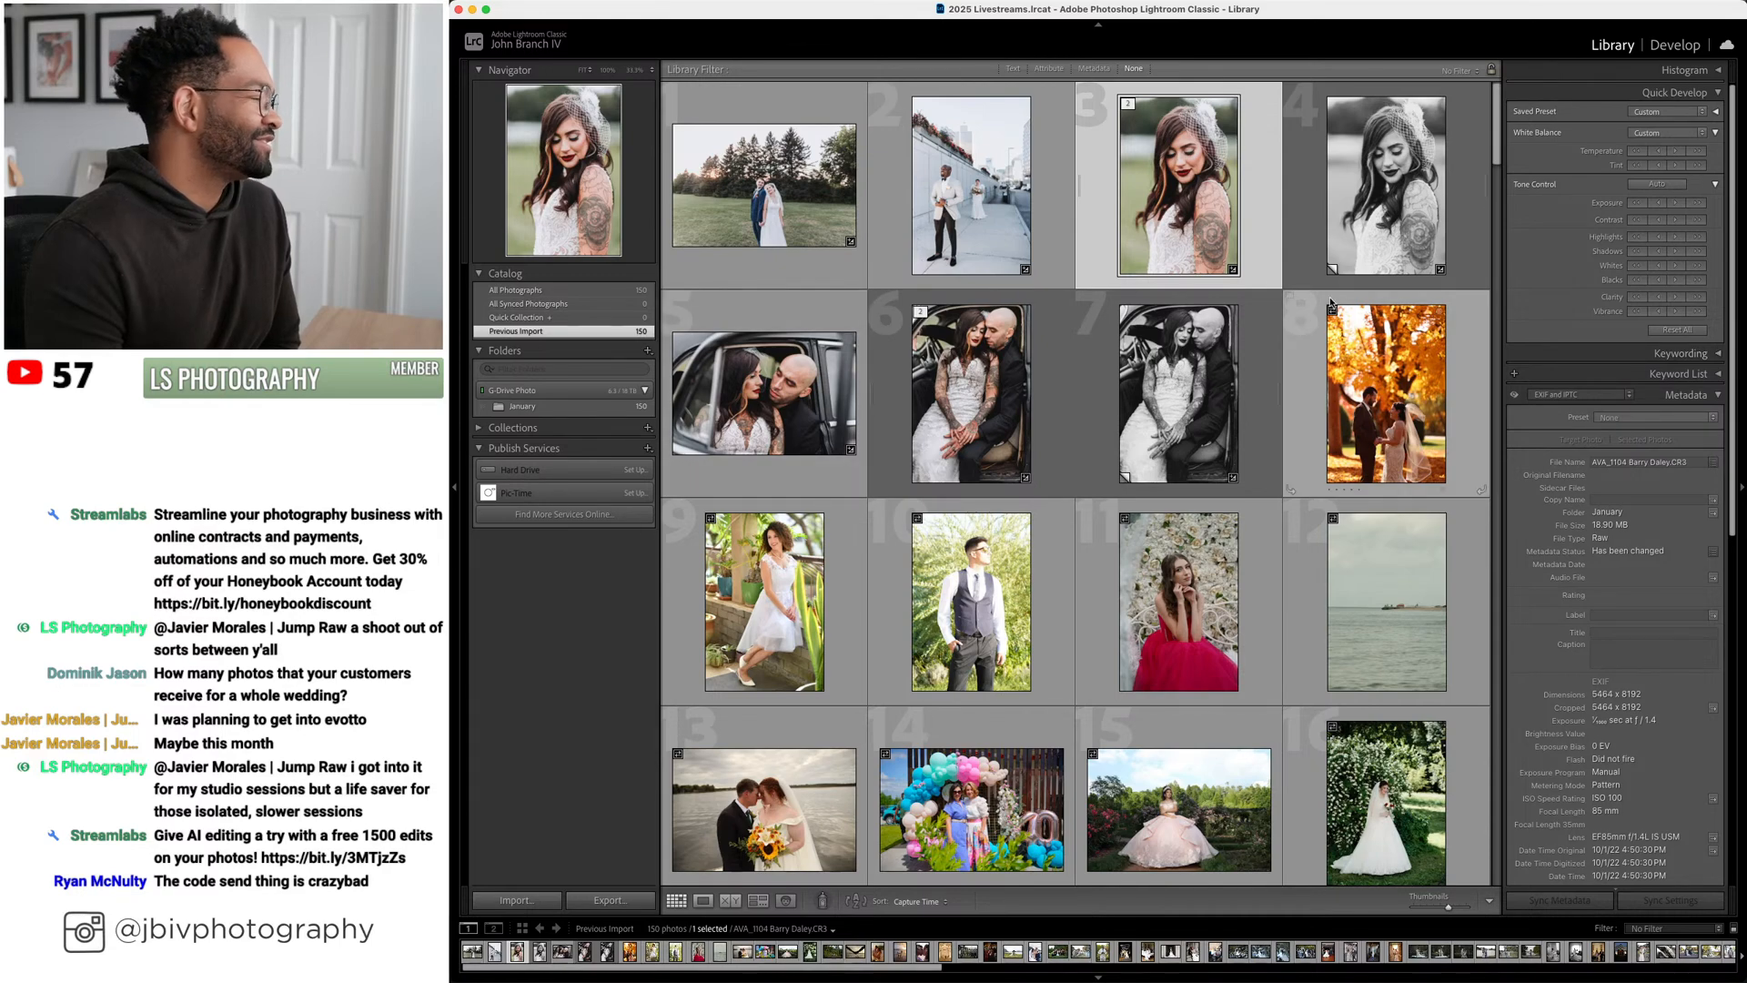
{"action": "key", "text": "ctrl+Up"}
{"action": "left_click", "coordinate": [1224, 446]}
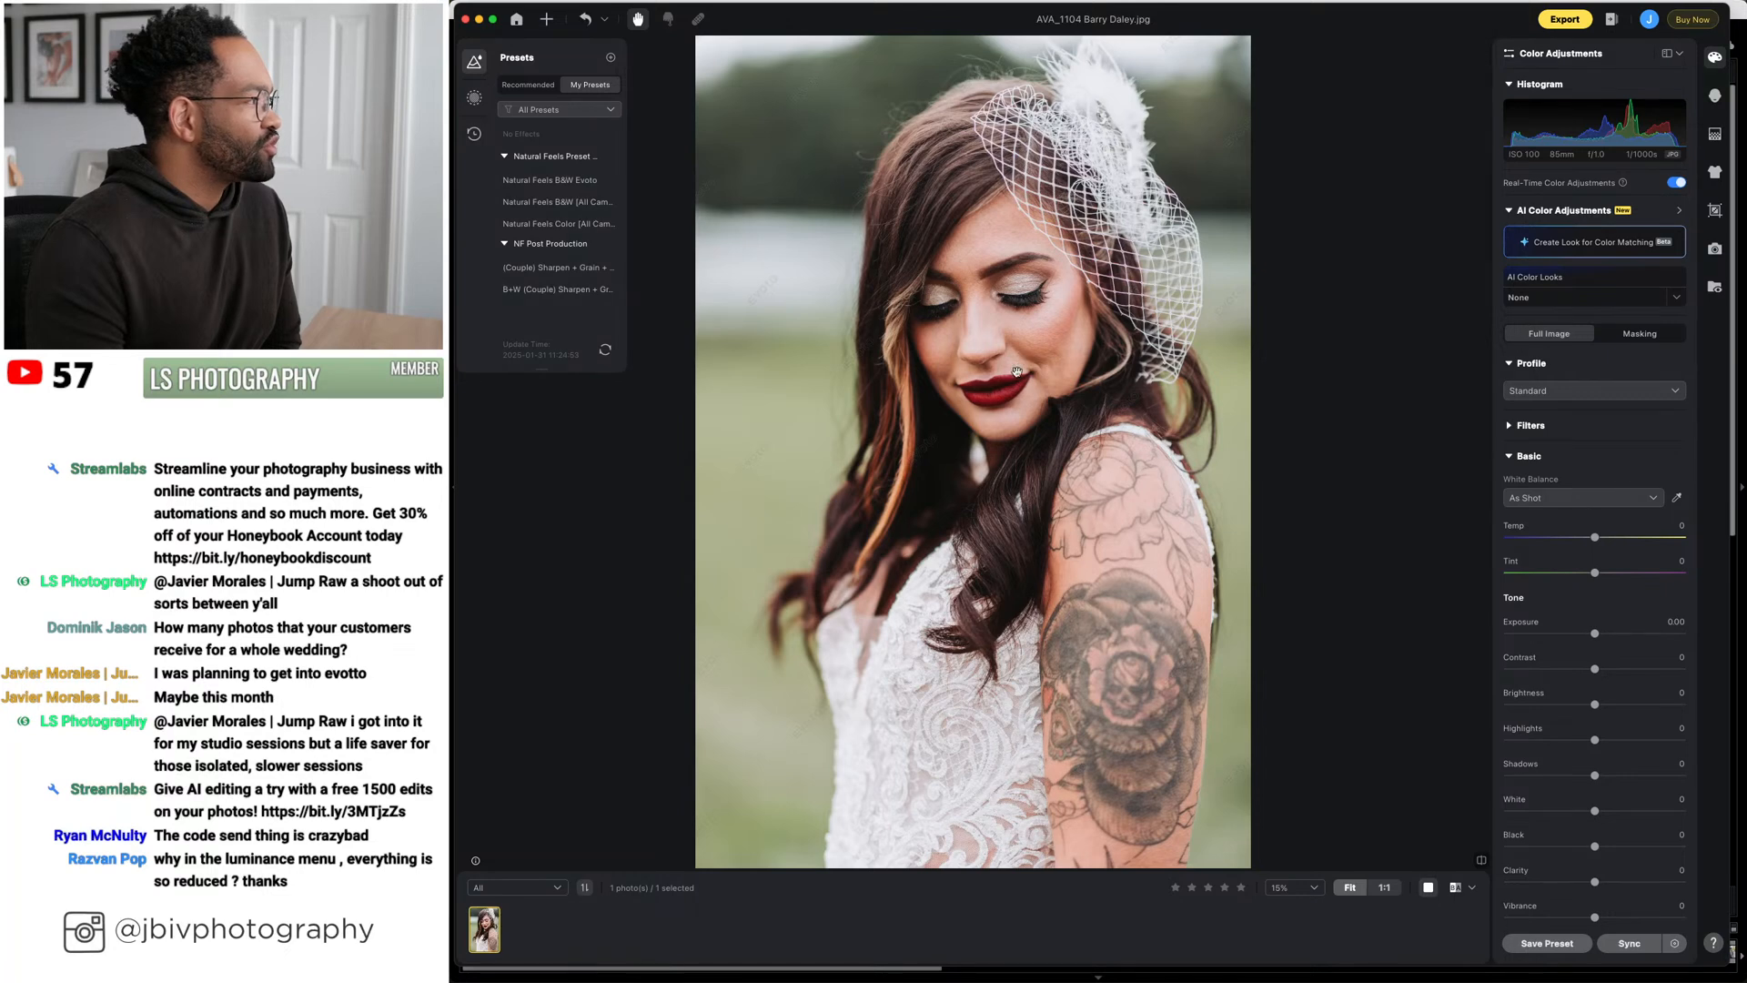
Show the Portrait Retouching settings and apply the (Couple) Sharpen + Grain preset from NF Post Production to the bride portrait
{"action": "left_click", "coordinate": [1715, 96]}
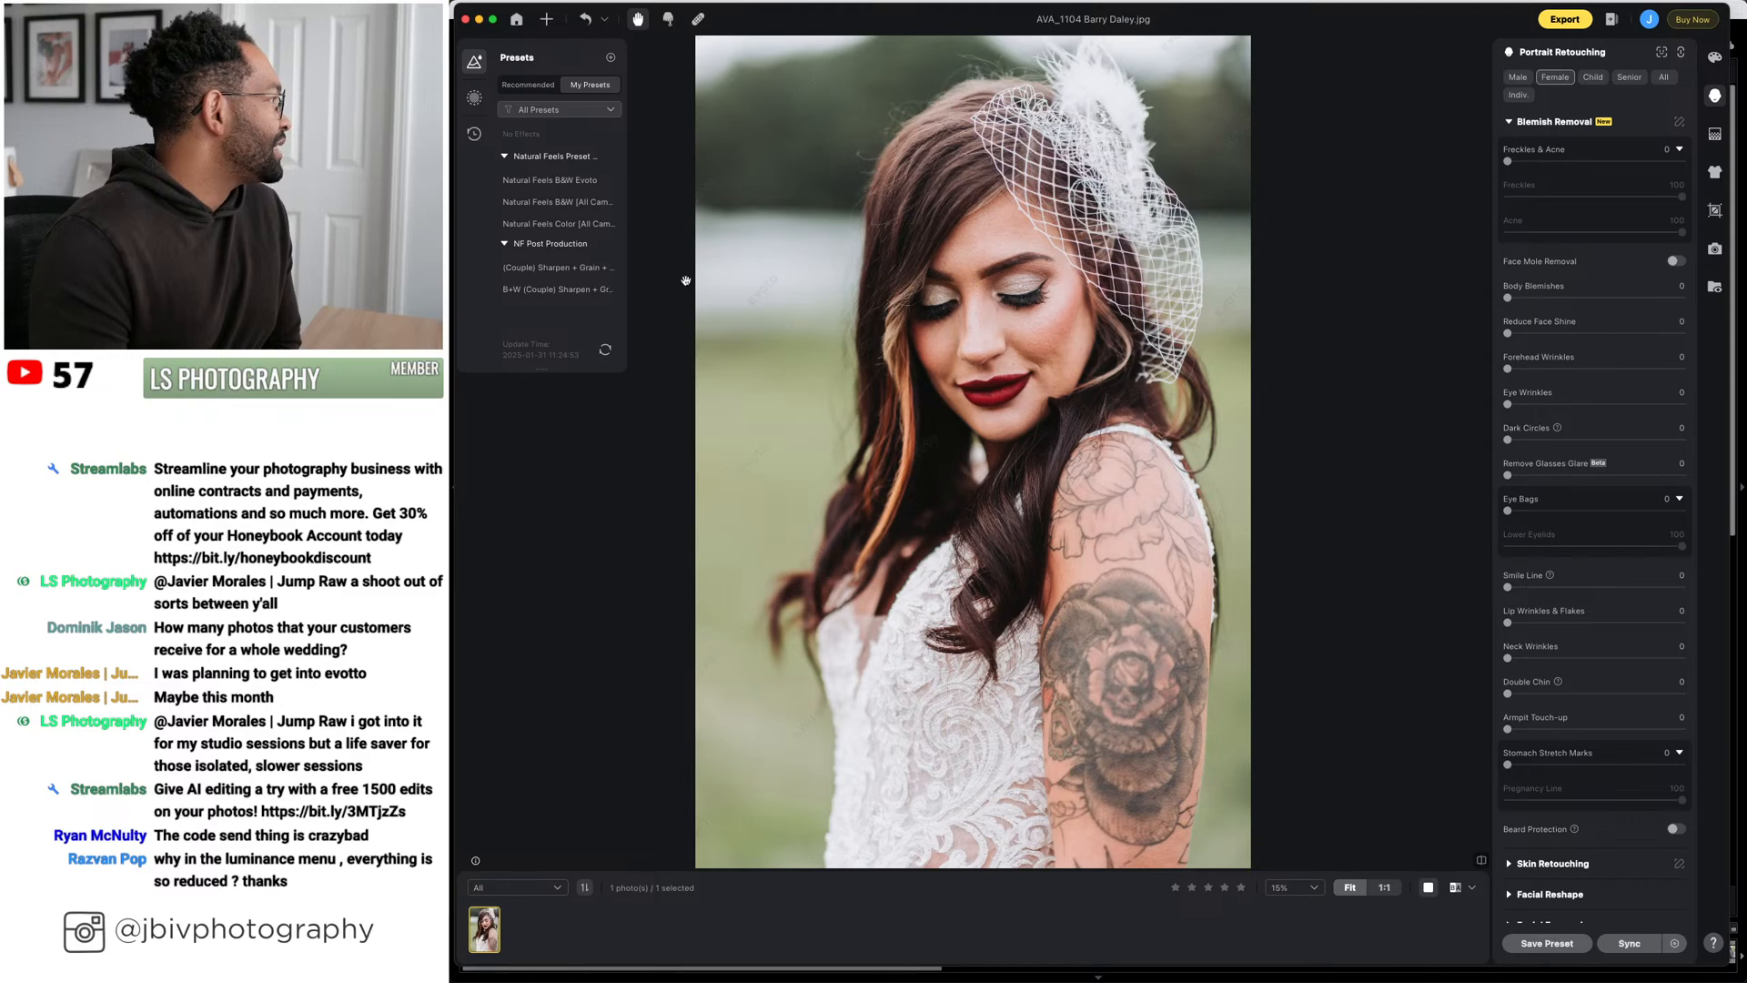
{"action": "left_click", "coordinate": [505, 157]}
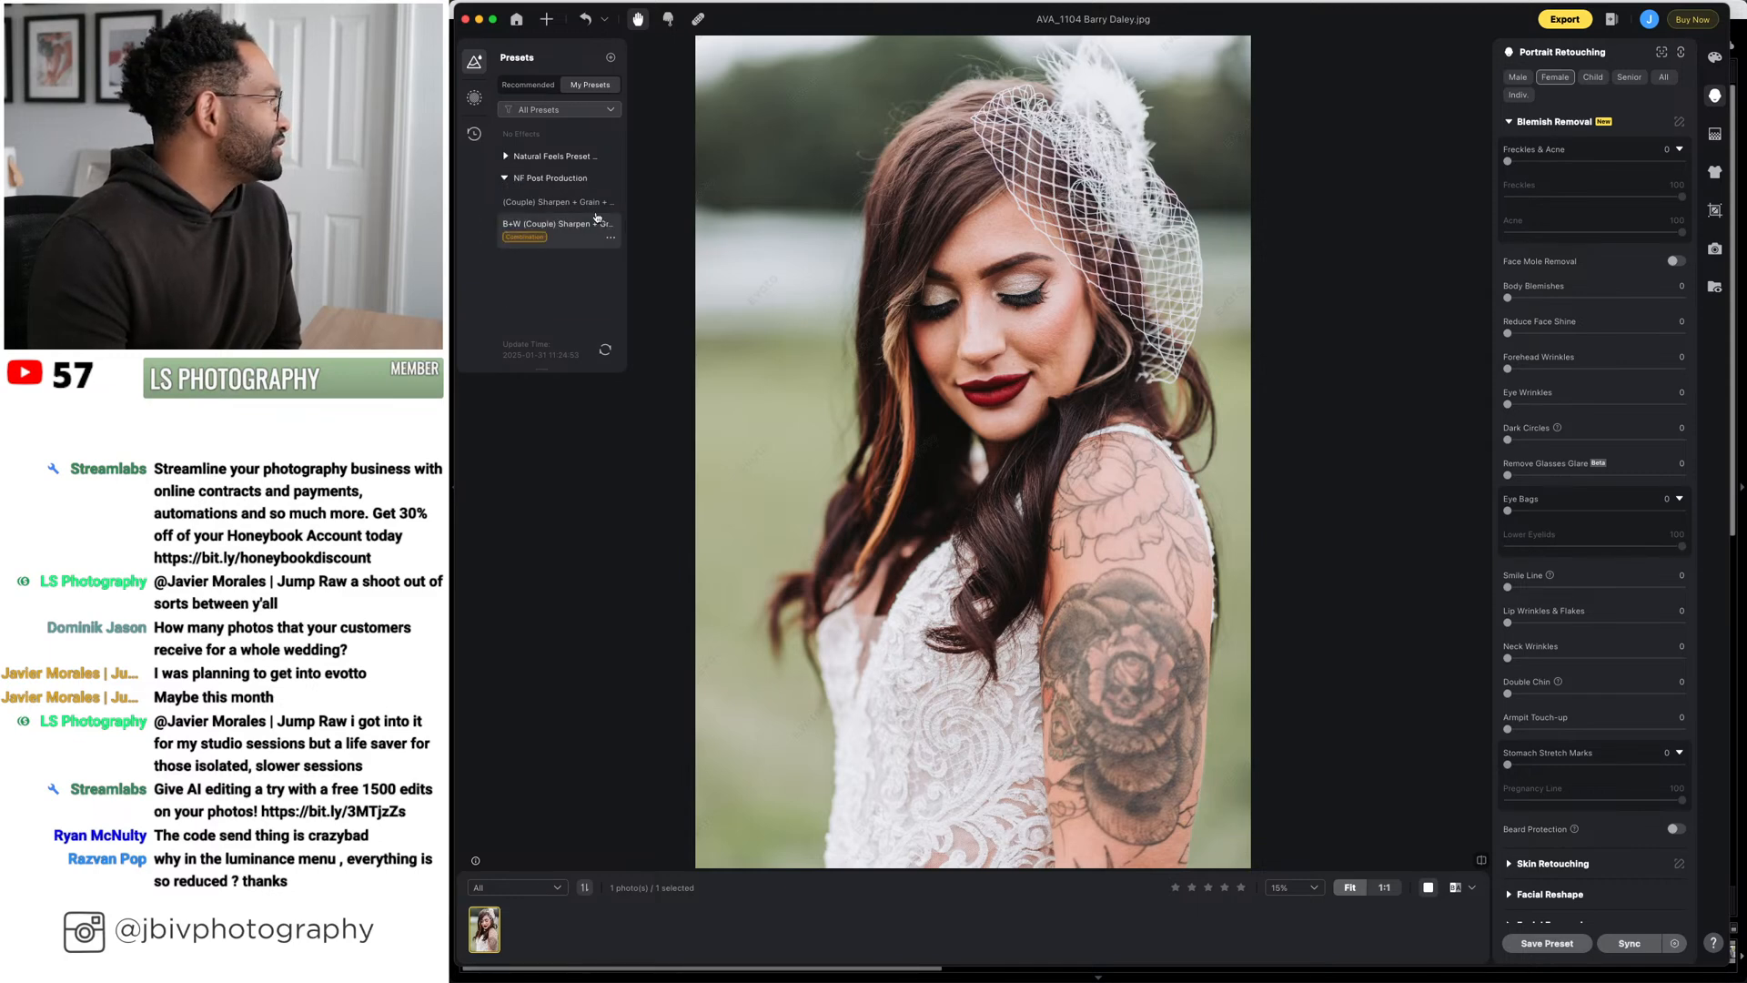
{"action": "left_click", "coordinate": [594, 212]}
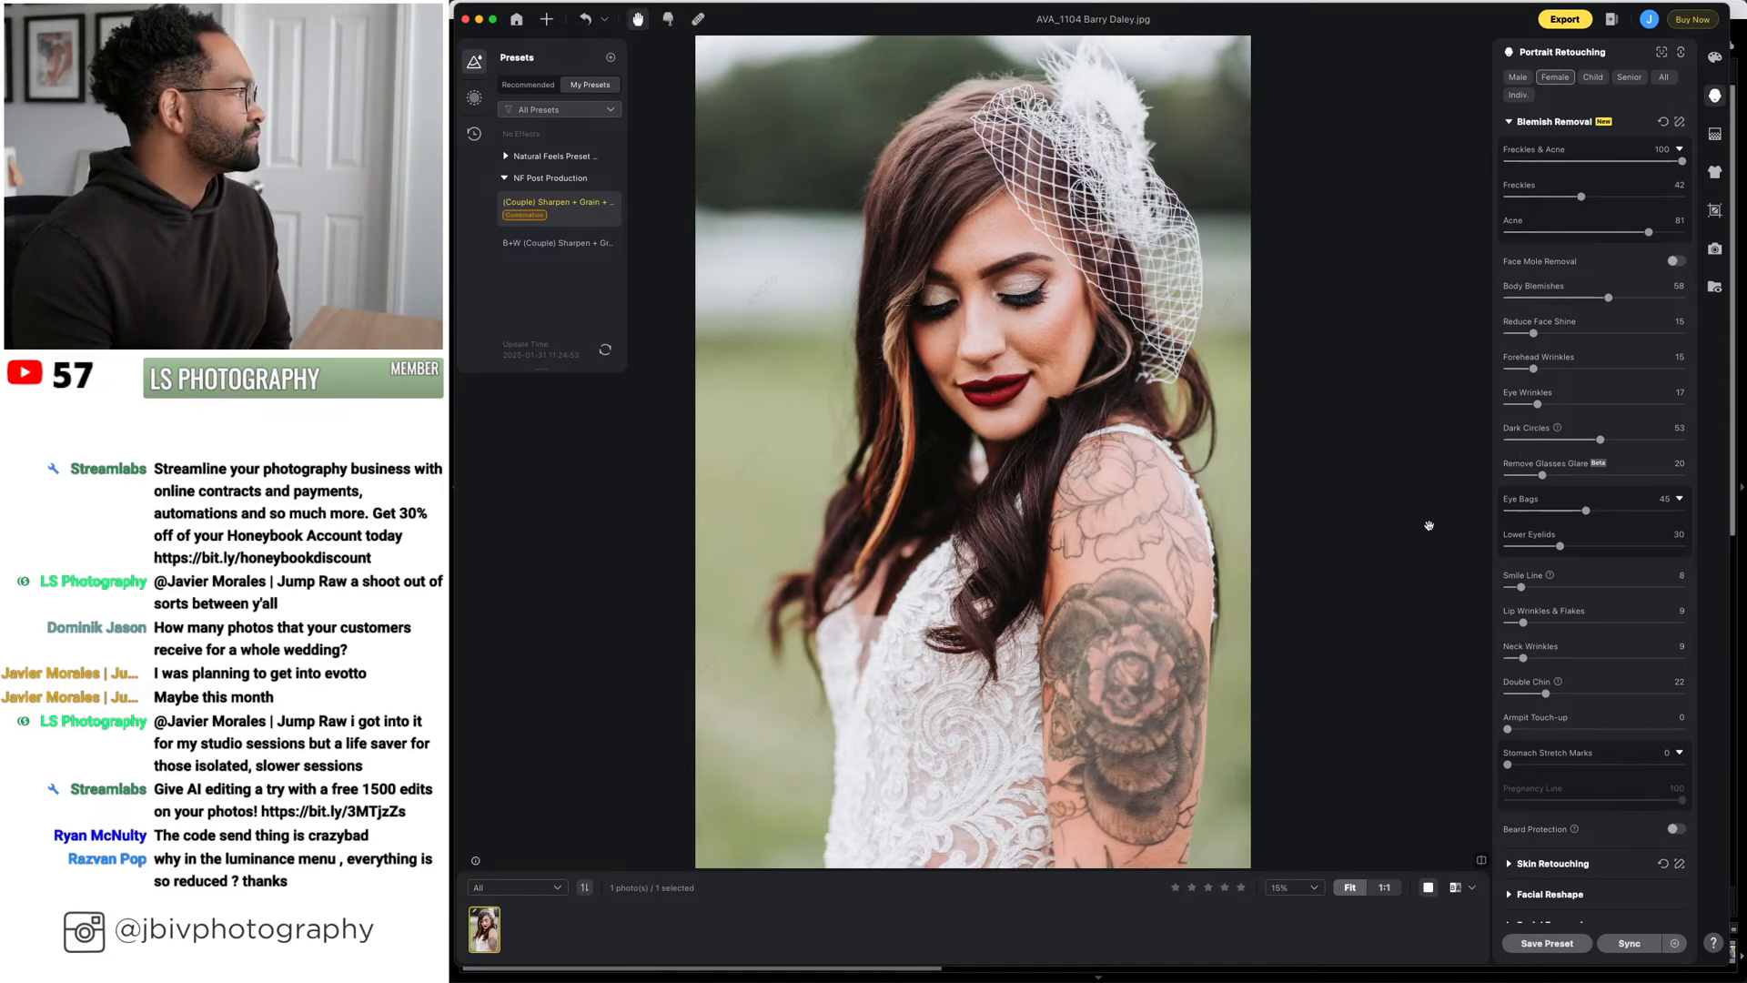
Inspect the retouched skin on the bride's face up close and compare it side by side with the original
{"action": "scroll", "coordinate": [939, 358], "scroll_direction": "up", "scroll_amount": 5}
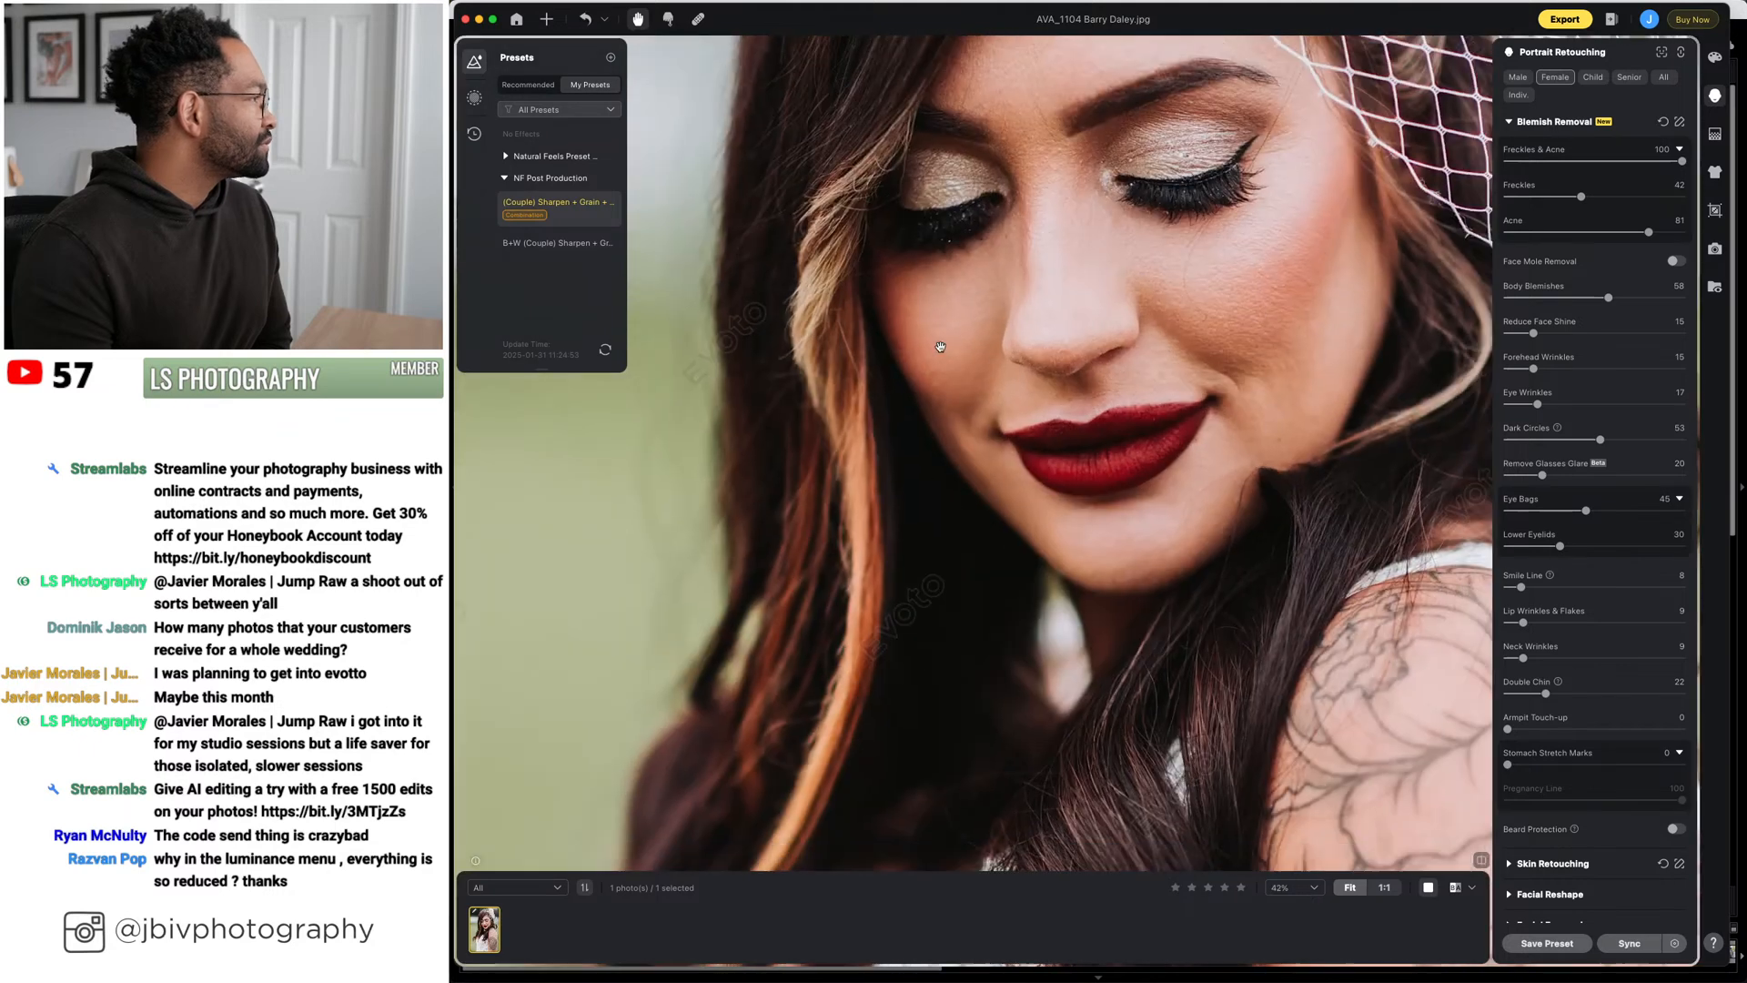
{"action": "left_click_drag", "start_coordinate": [1192, 294], "coordinate": [1102, 394]}
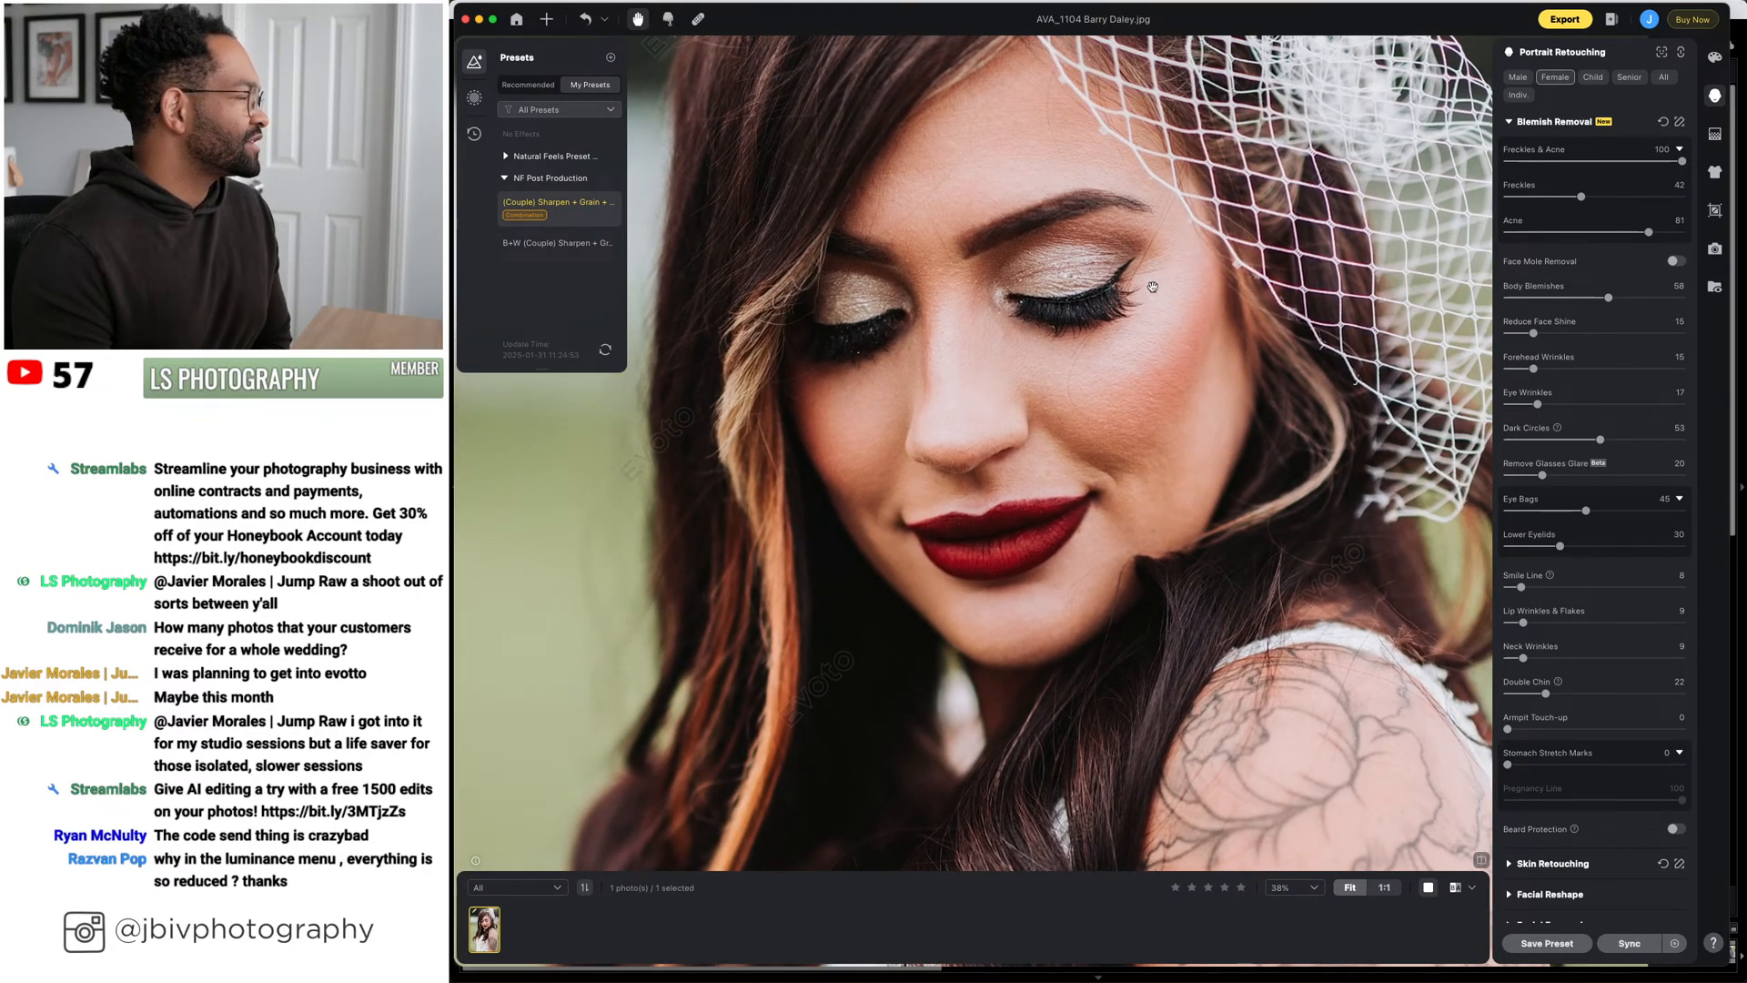
{"action": "left_click", "coordinate": [1454, 889]}
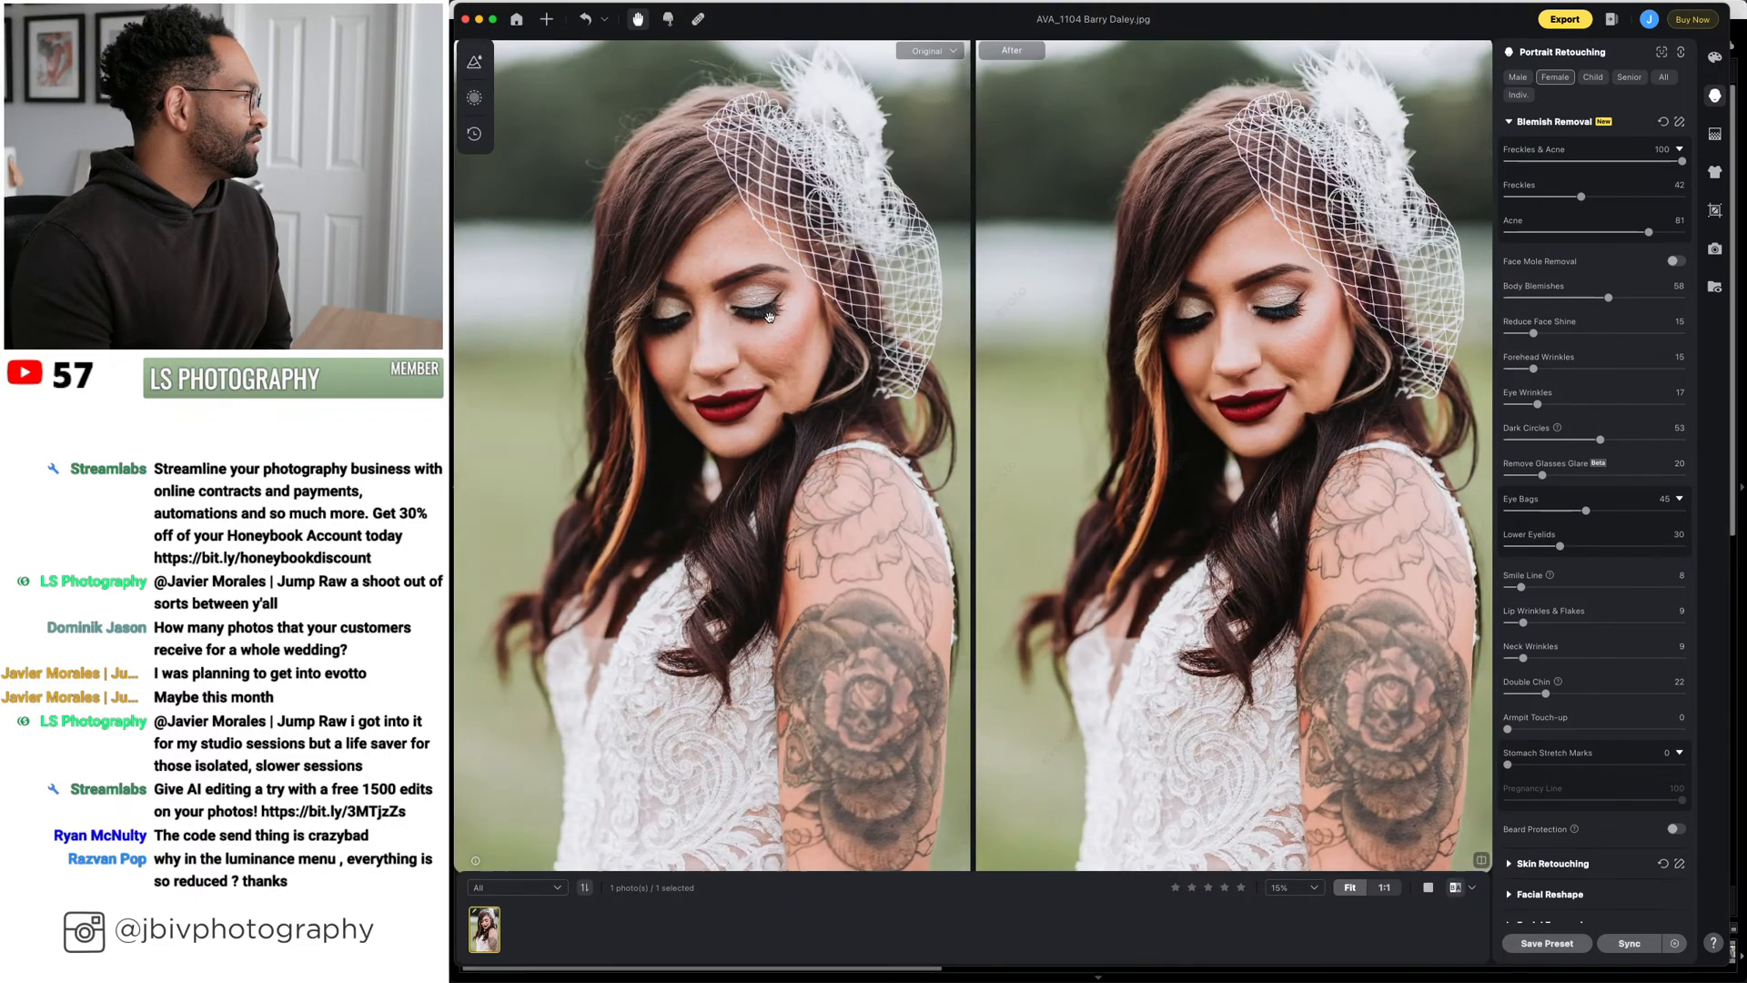
{"action": "scroll", "coordinate": [769, 316], "scroll_direction": "up", "scroll_amount": 5}
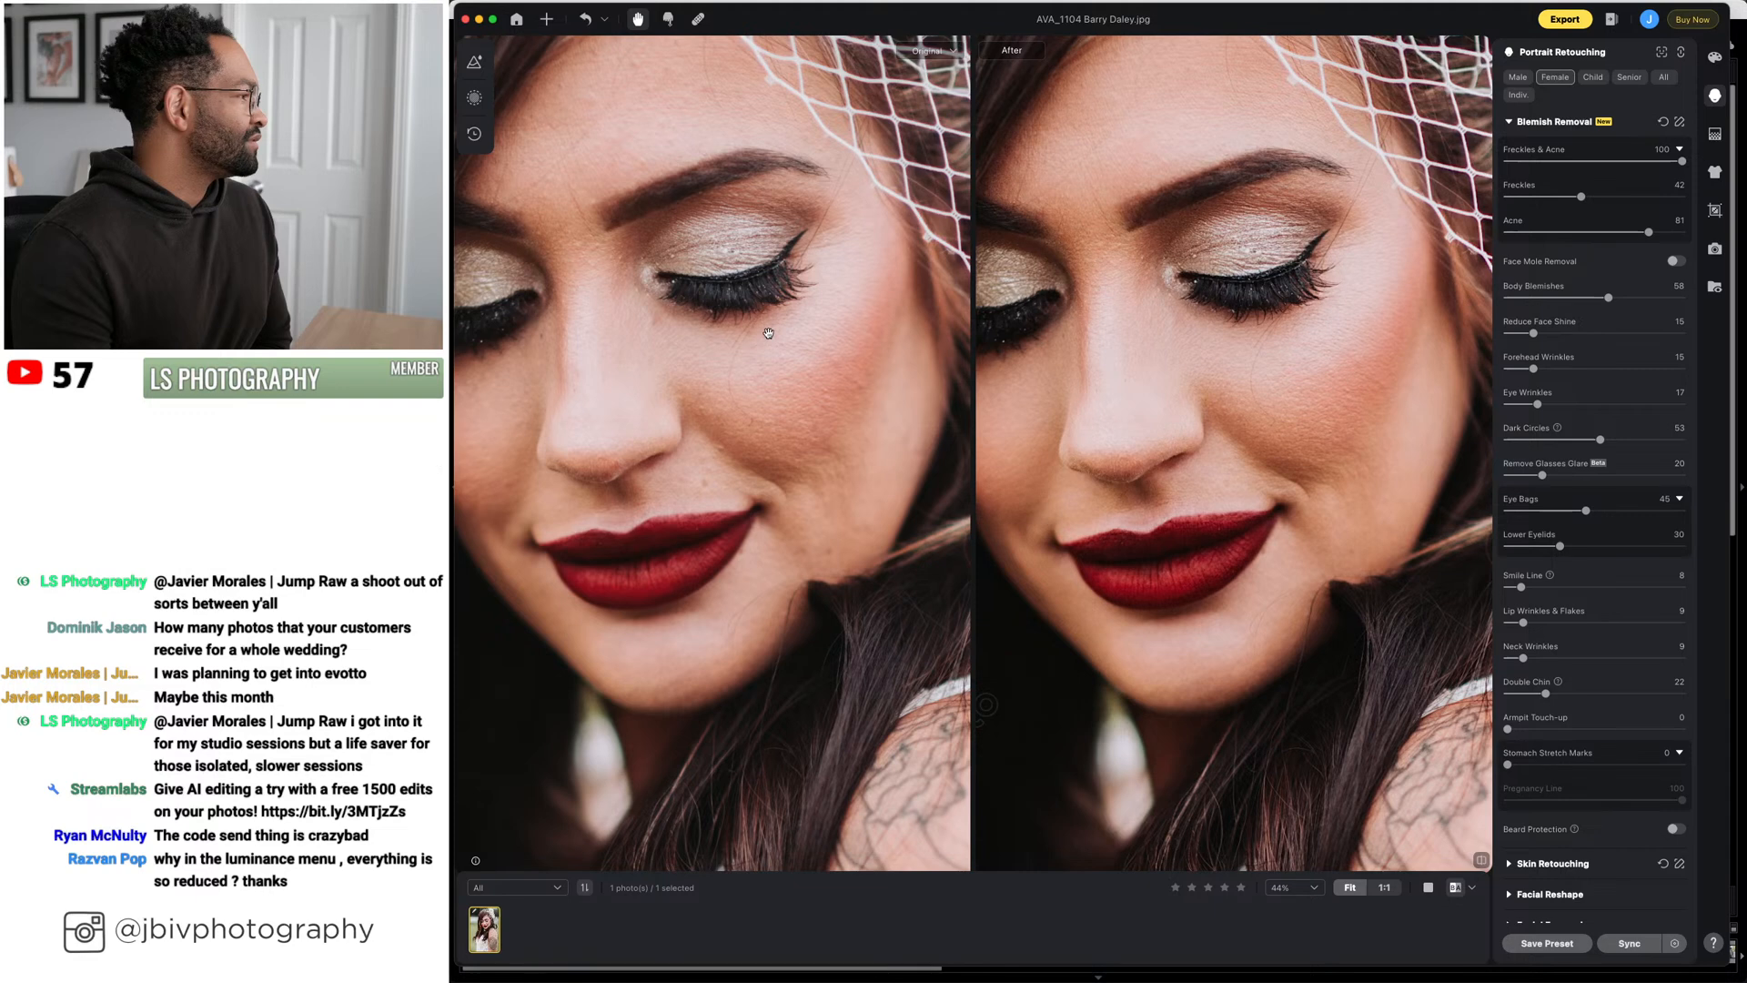
Compare the bride's cheeks, lips and eye area with the original, moving from close-up to the full portrait
{"action": "left_click_drag", "start_coordinate": [769, 333], "coordinate": [1236, 429]}
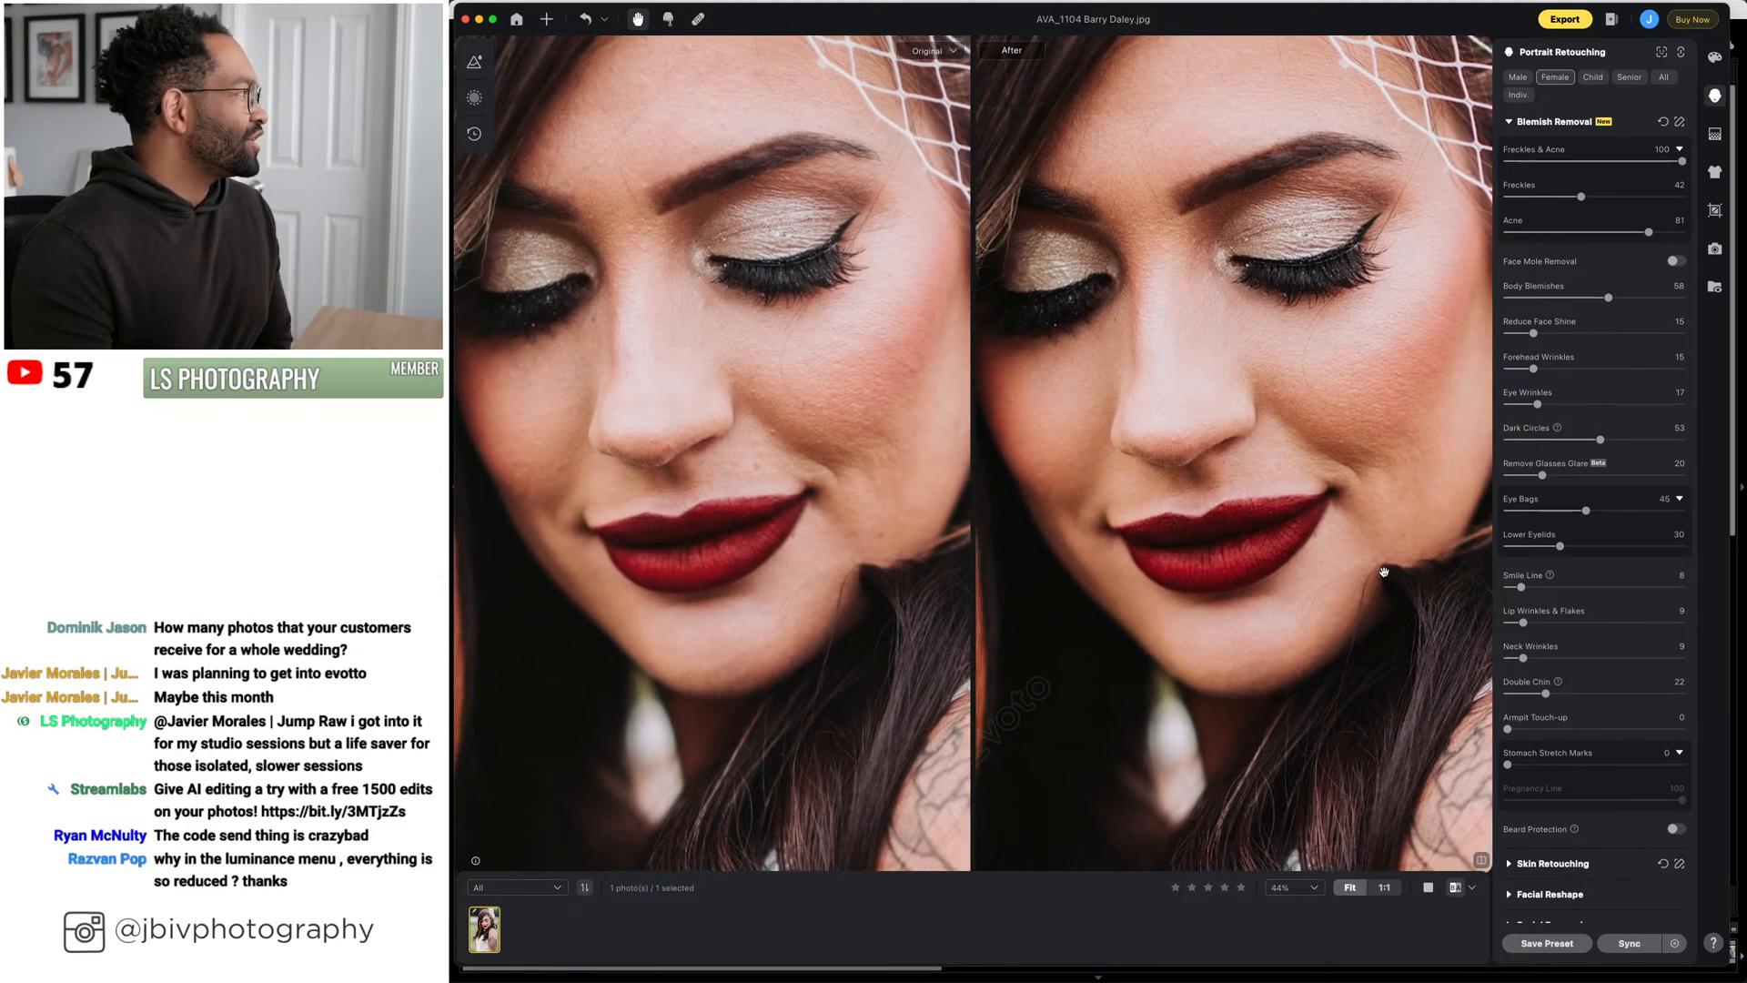
{"action": "left_click_drag", "start_coordinate": [1236, 526], "coordinate": [1177, 482]}
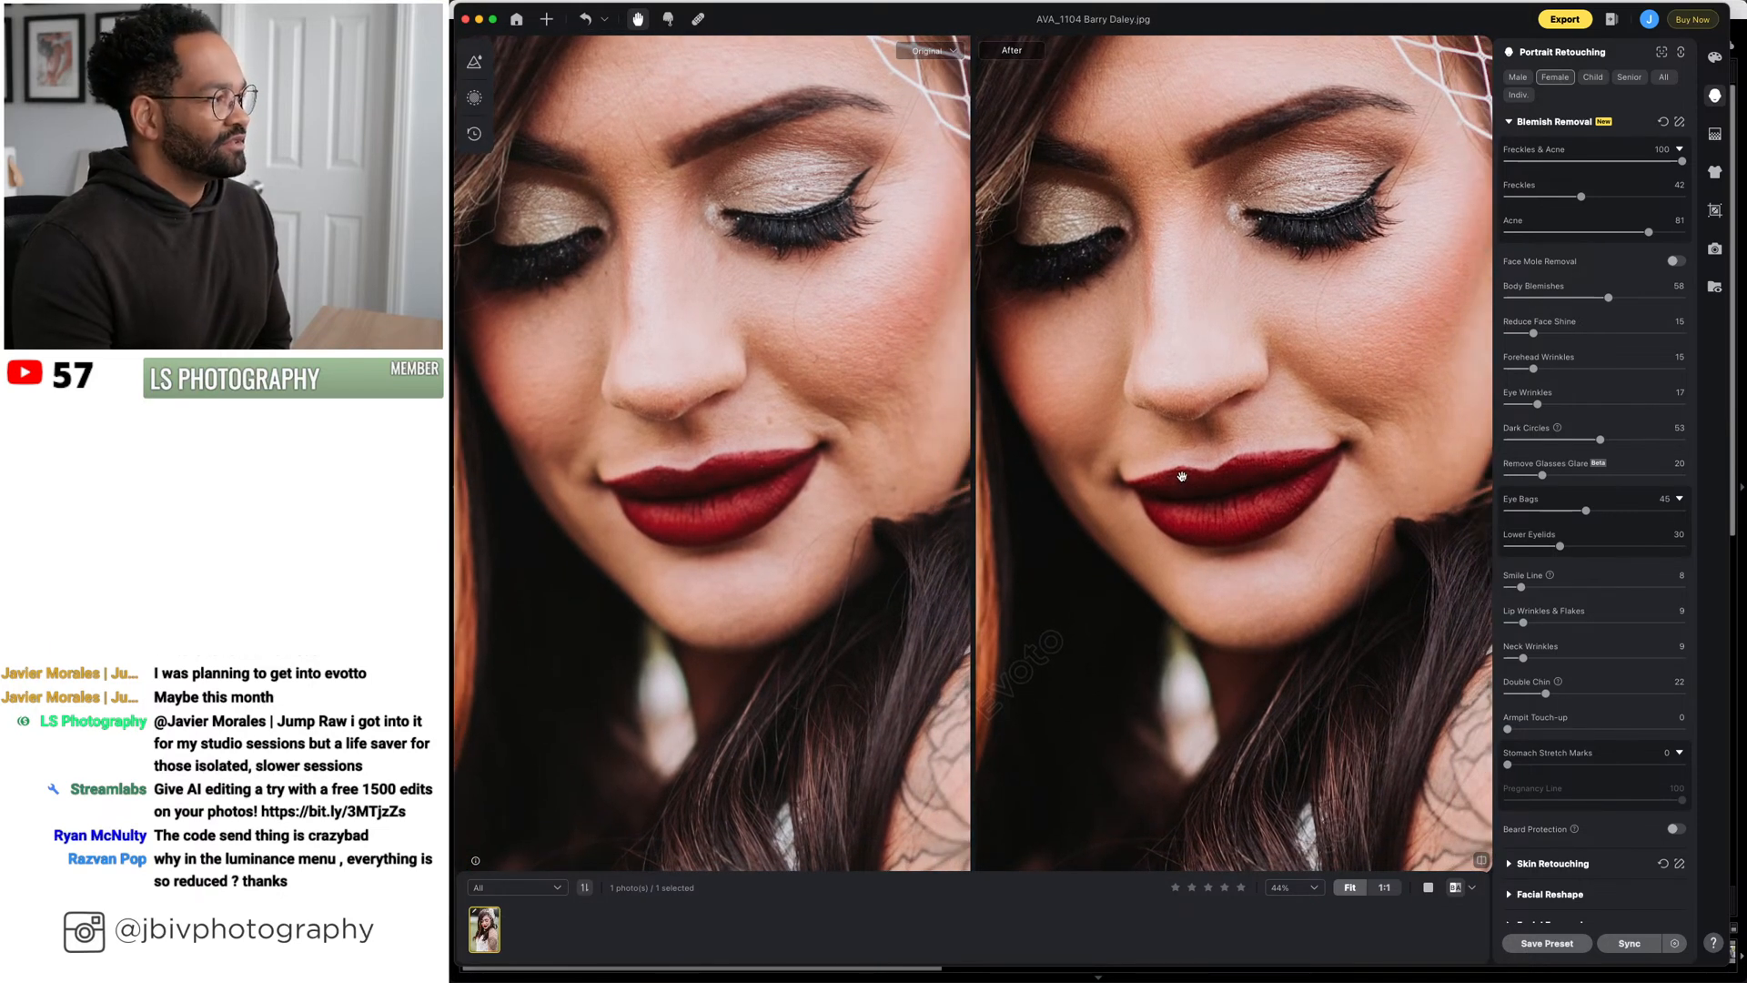
{"action": "left_click_drag", "start_coordinate": [1281, 420], "coordinate": [1264, 411]}
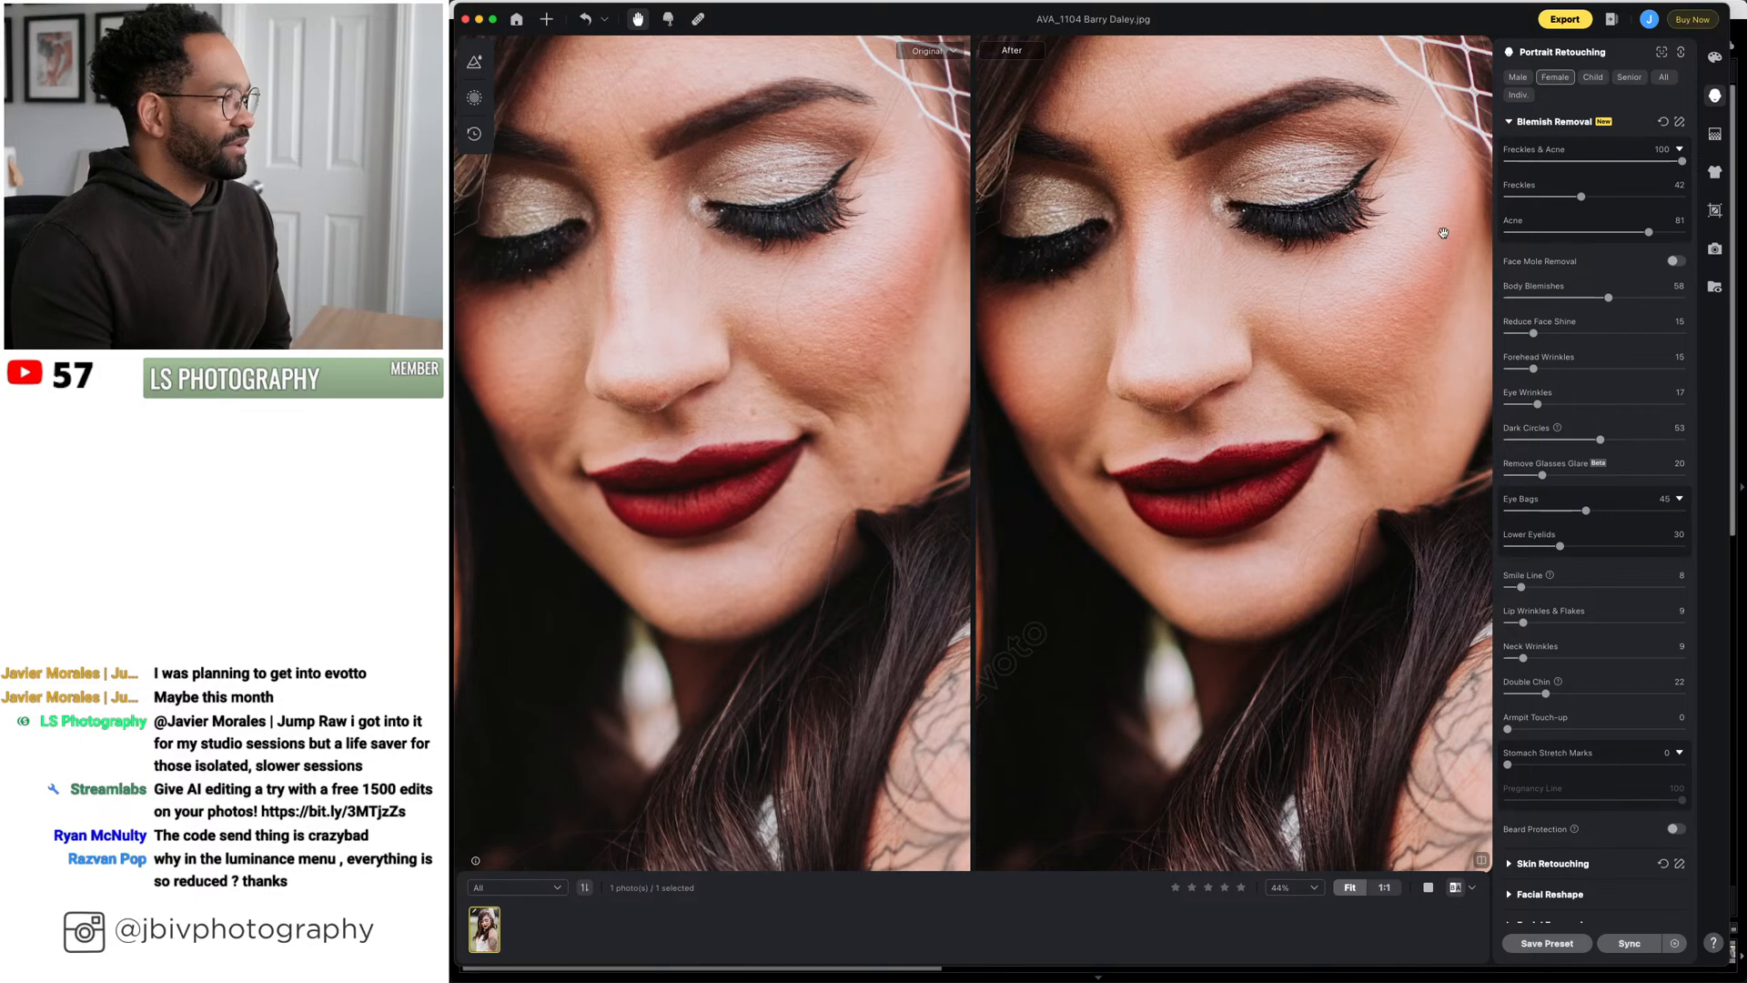
{"action": "left_click_drag", "start_coordinate": [1431, 296], "coordinate": [1340, 414]}
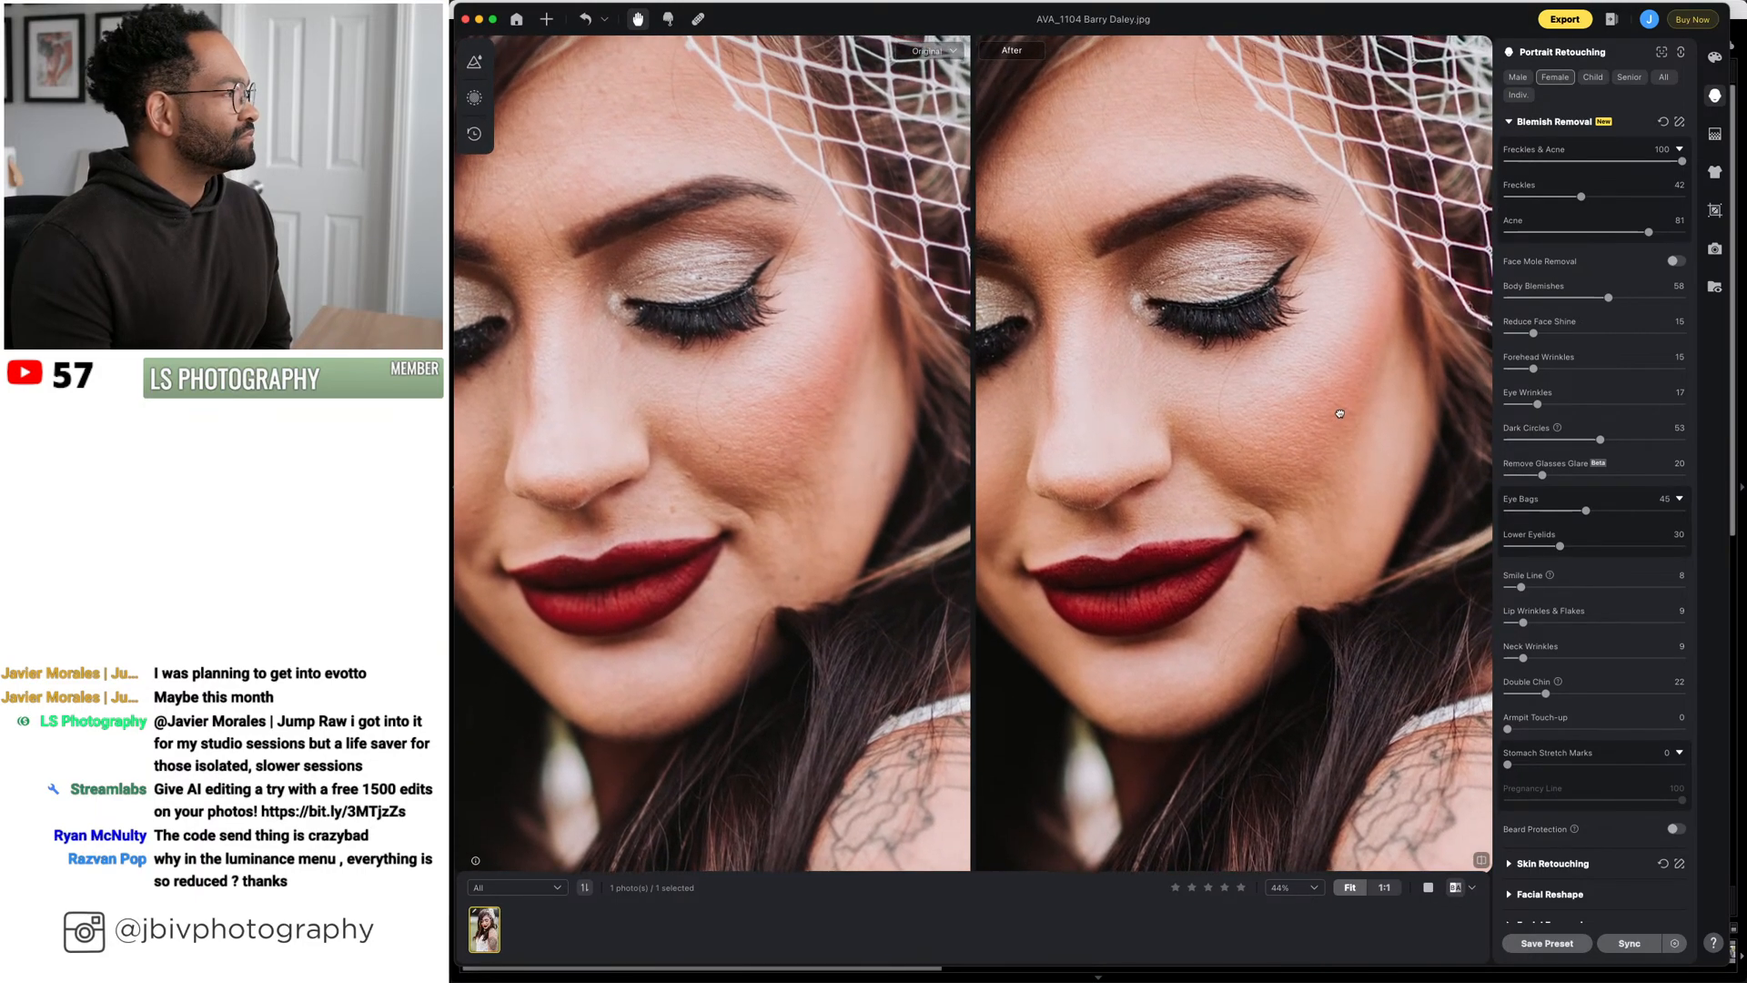
{"action": "scroll", "coordinate": [1341, 413], "scroll_direction": "down", "scroll_amount": 5}
{"action": "scroll", "coordinate": [1356, 373], "scroll_direction": "down", "scroll_amount": 3}
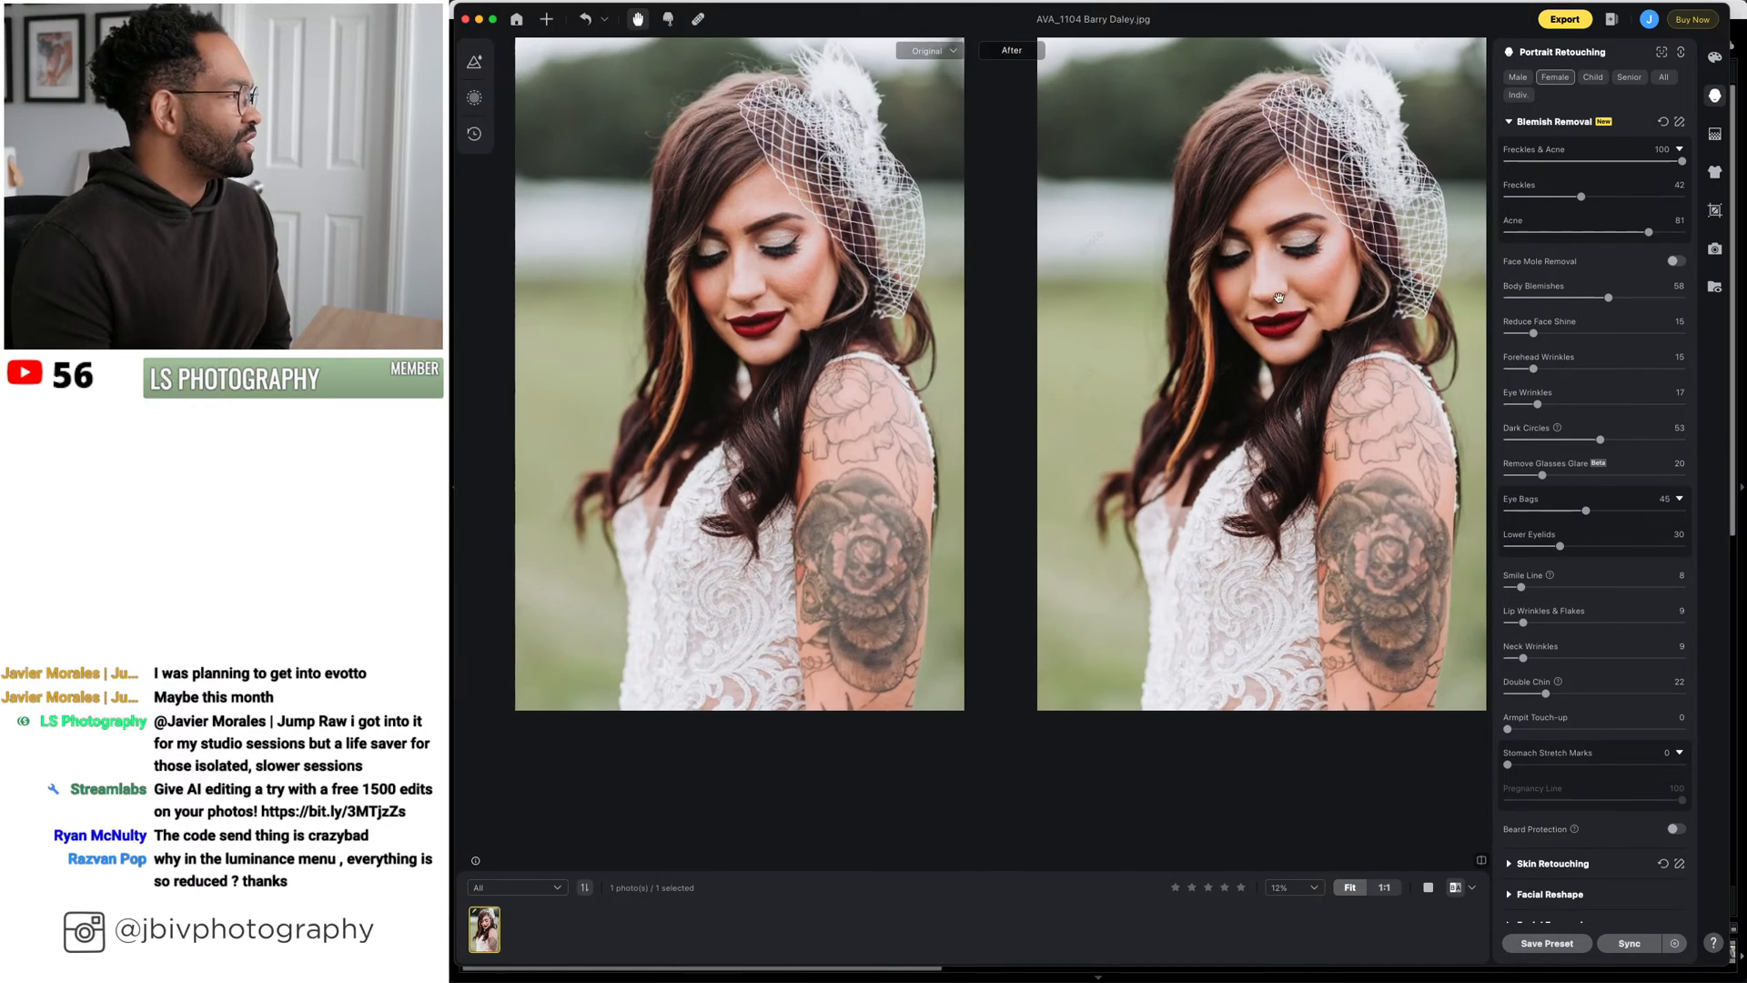
Examine the stray hairs and blurred background along the edge of the bride's hair against the original
{"action": "scroll", "coordinate": [1121, 306], "scroll_direction": "up", "scroll_amount": 3}
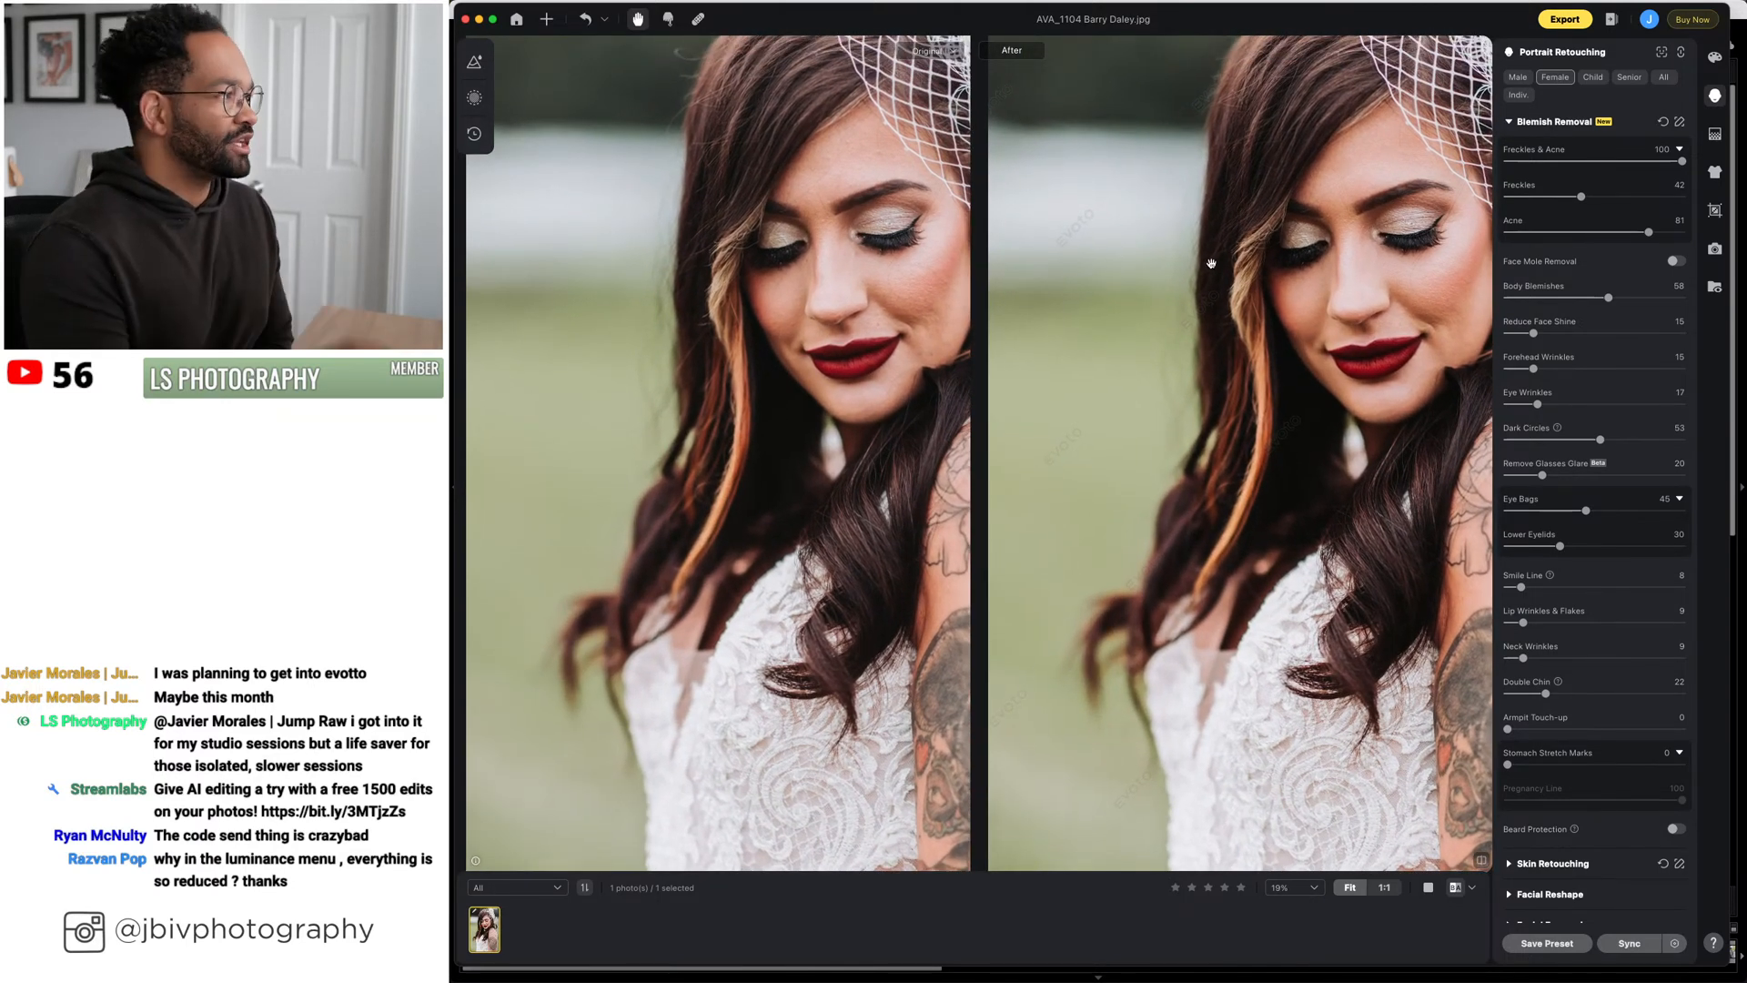
{"action": "scroll", "coordinate": [1213, 264], "scroll_direction": "up", "scroll_amount": 2}
{"action": "left_click_drag", "start_coordinate": [1213, 264], "coordinate": [1101, 344]}
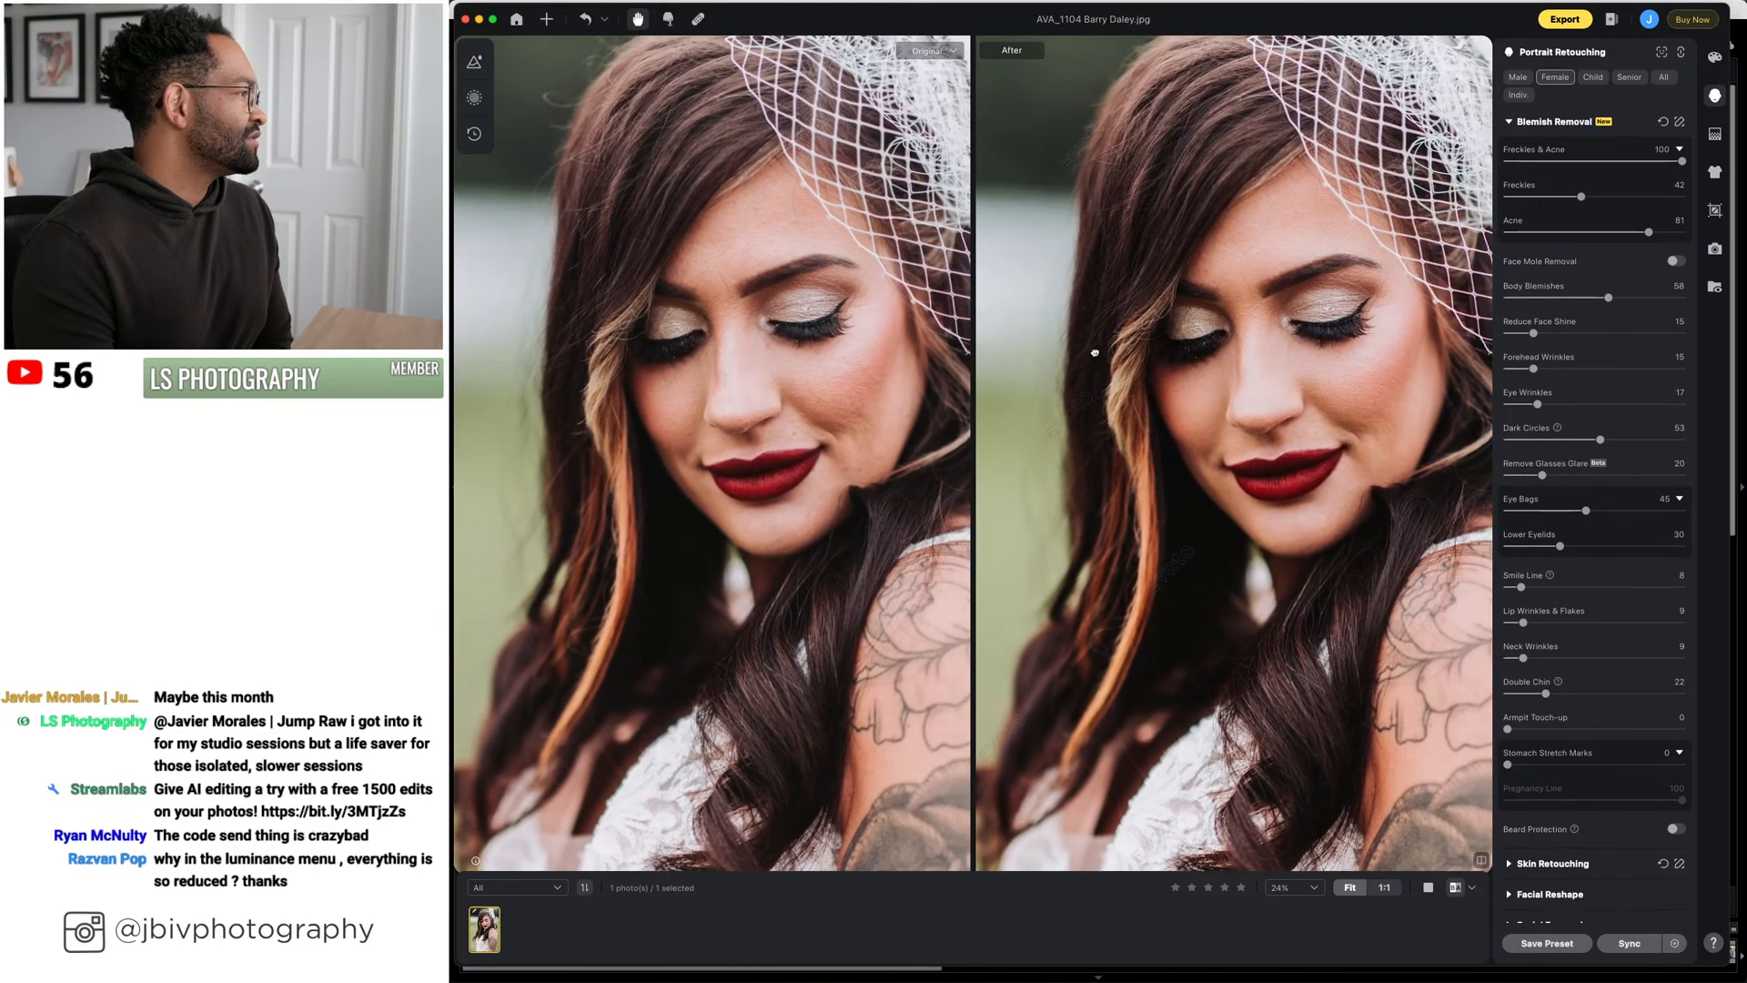
{"action": "scroll", "coordinate": [1042, 248], "scroll_direction": "up", "scroll_amount": 5}
{"action": "scroll", "coordinate": [1042, 248], "scroll_direction": "up", "scroll_amount": 1}
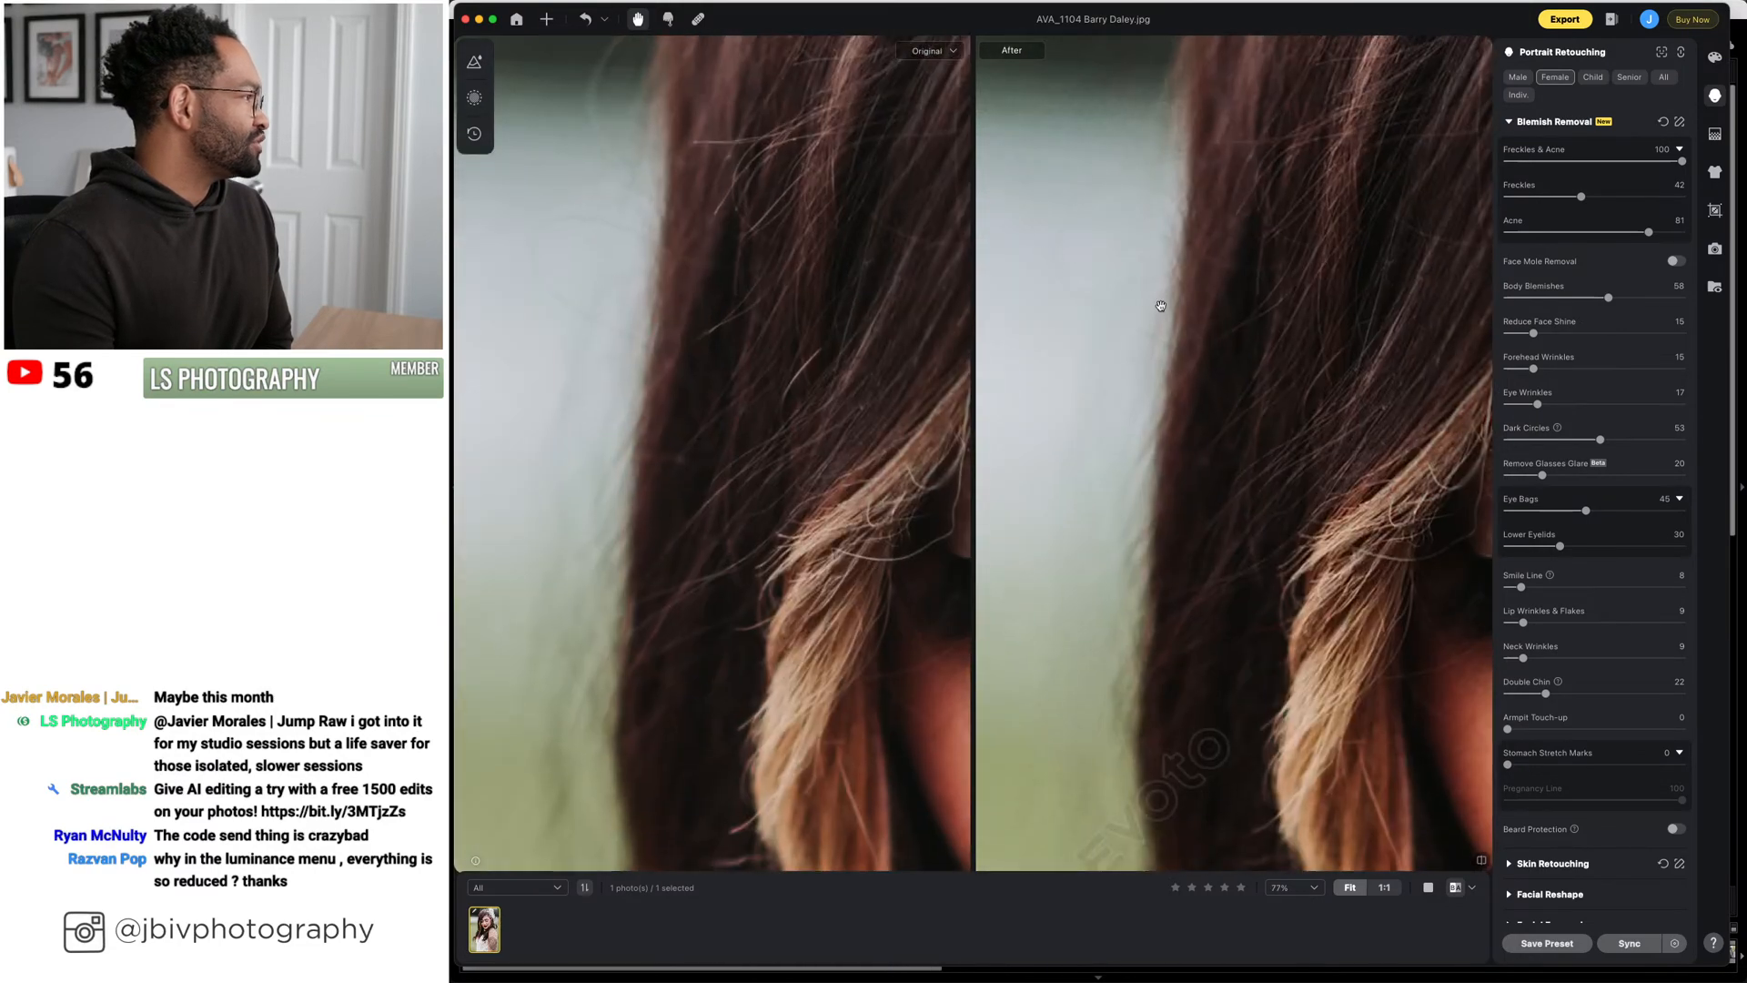
{"action": "scroll", "coordinate": [1162, 306], "scroll_direction": "up", "scroll_amount": 2}
{"action": "left_click_drag", "start_coordinate": [1177, 312], "coordinate": [1311, 262]}
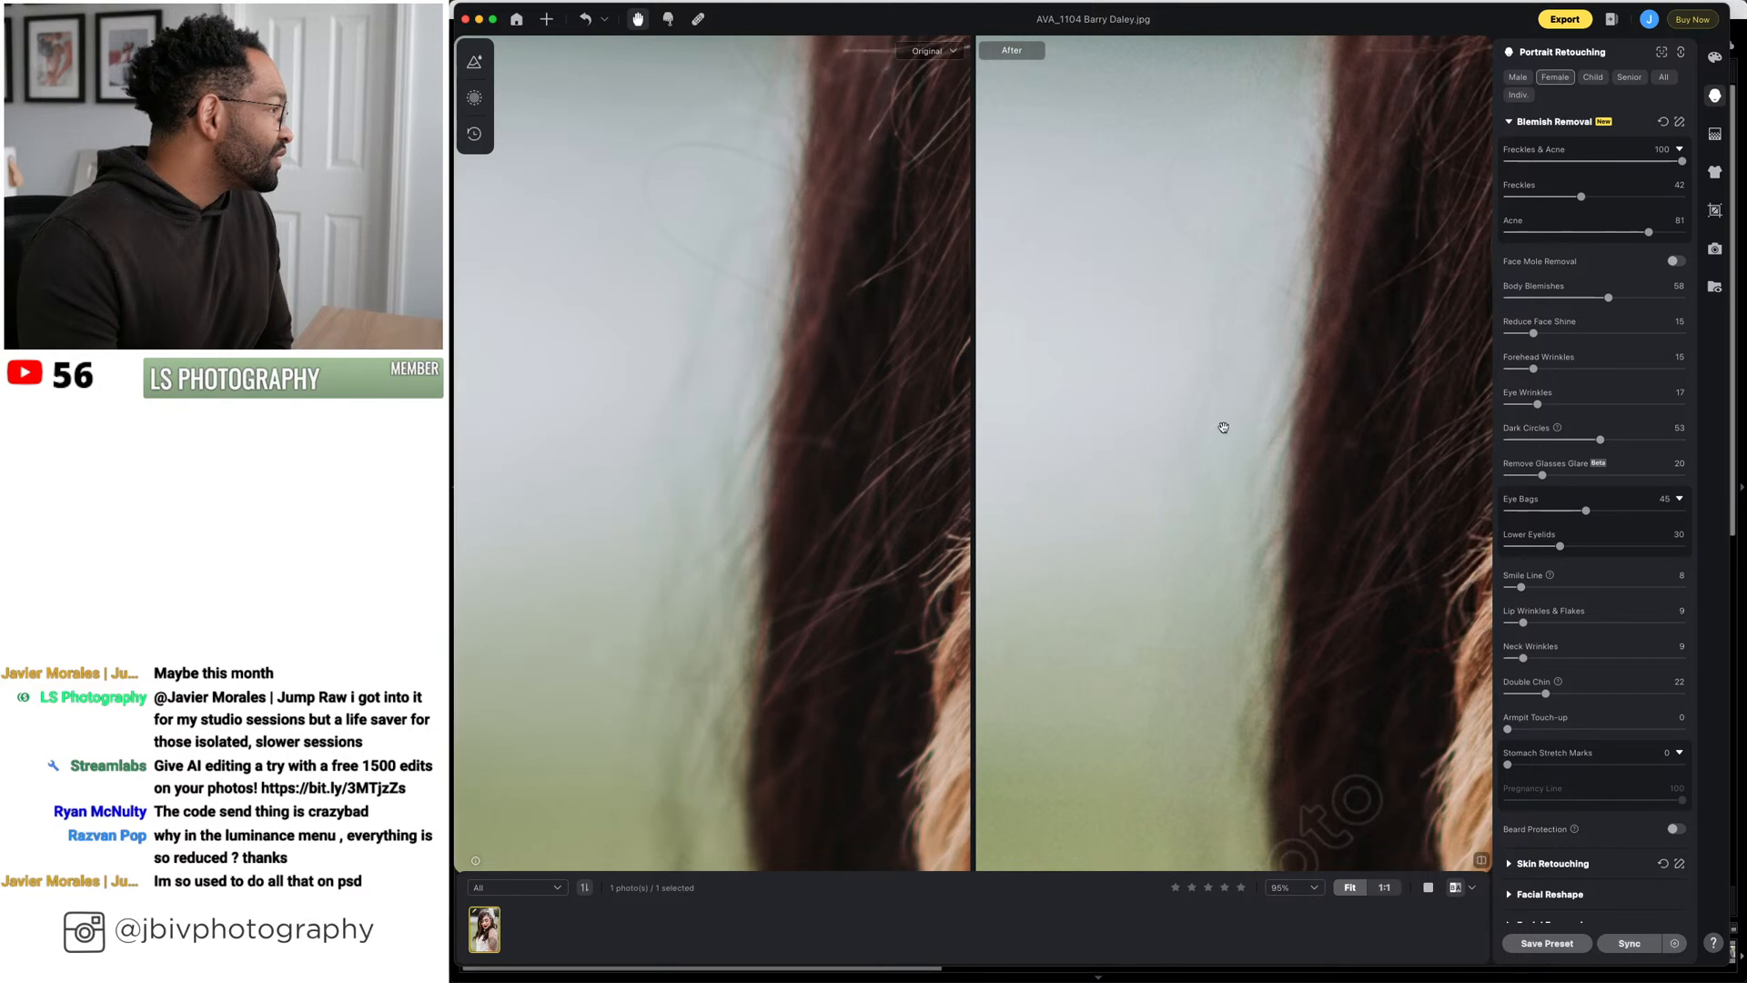
{"action": "left_click_drag", "start_coordinate": [1224, 428], "coordinate": [1345, 233]}
{"action": "left_click_drag", "start_coordinate": [1275, 402], "coordinate": [1394, 258]}
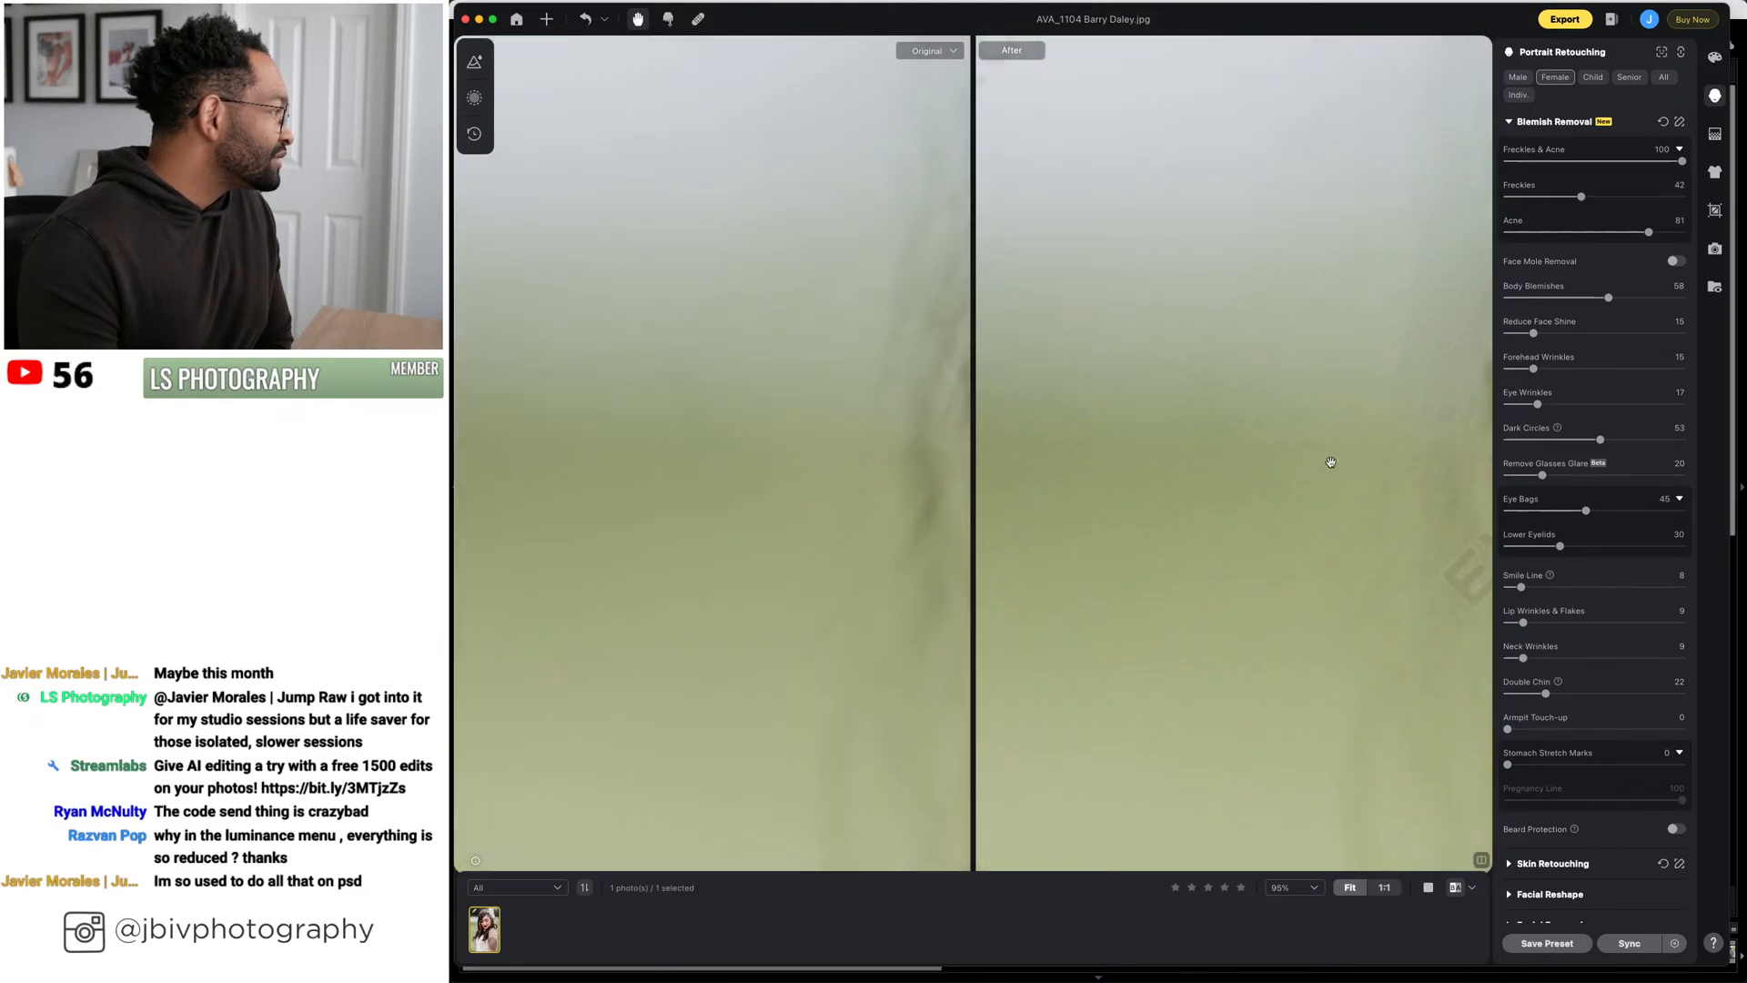
{"action": "left_click_drag", "start_coordinate": [1330, 463], "coordinate": [1316, 344]}
{"action": "left_click_drag", "start_coordinate": [1221, 572], "coordinate": [1138, 510]}
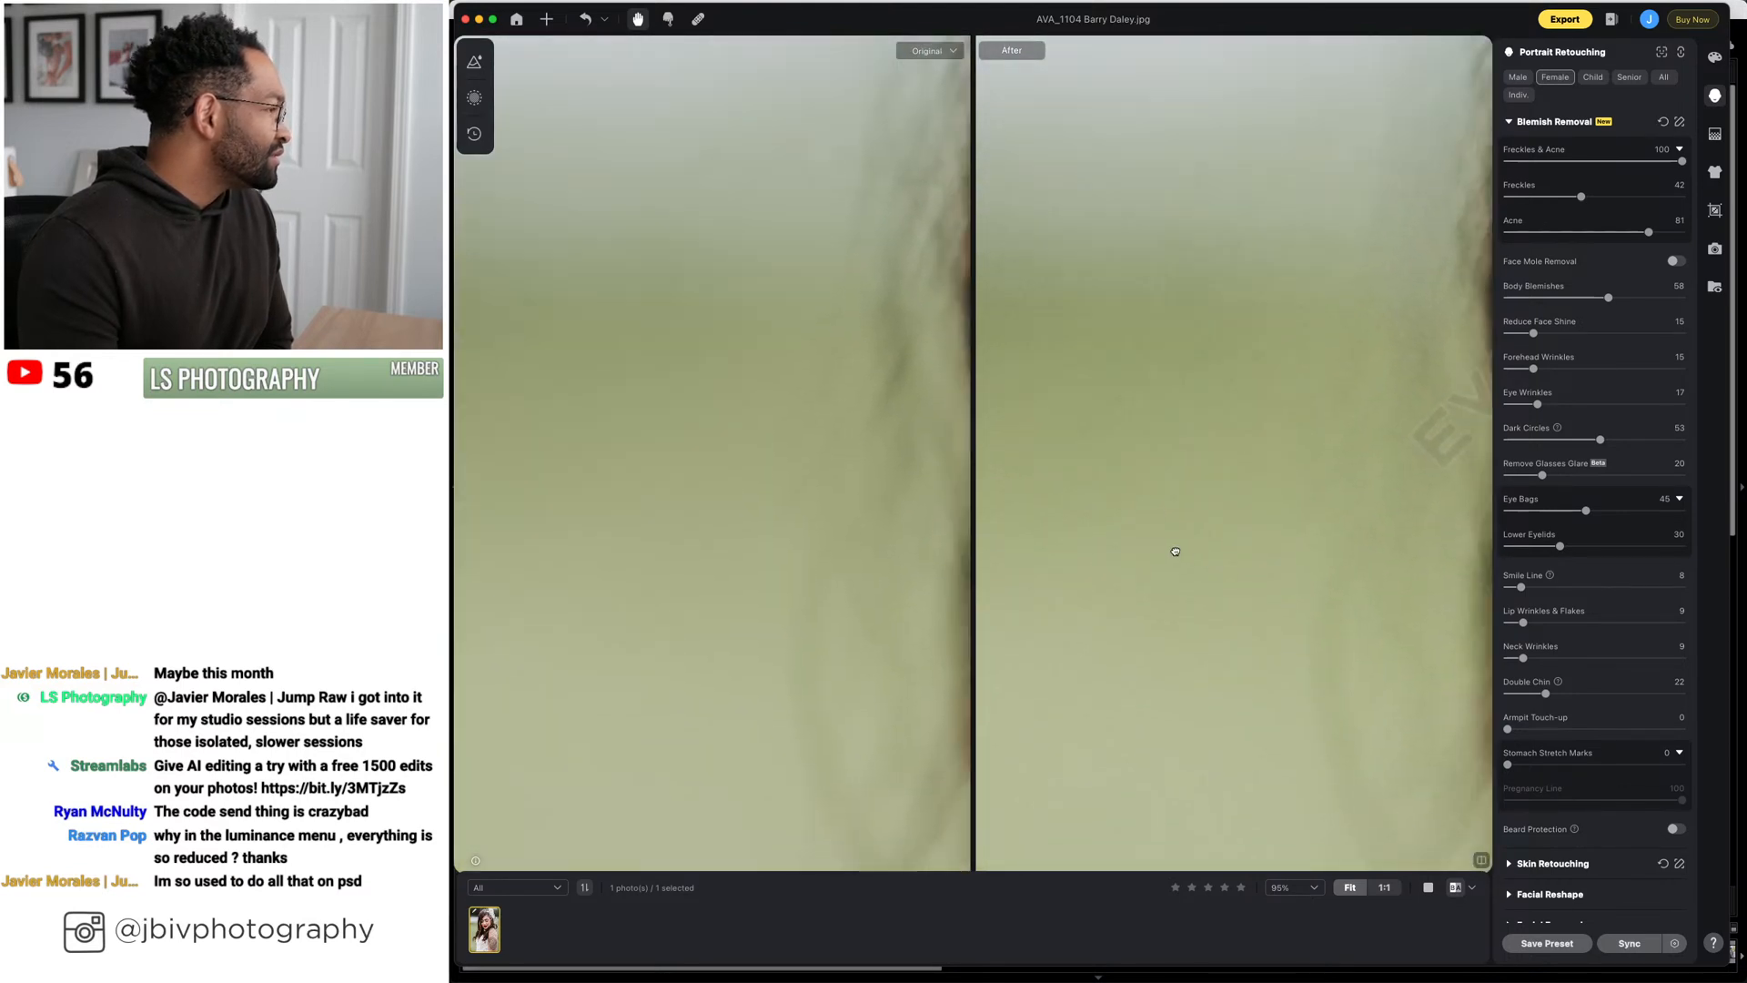
{"action": "left_click_drag", "start_coordinate": [1274, 546], "coordinate": [1074, 473]}
{"action": "left_click_drag", "start_coordinate": [1256, 510], "coordinate": [1059, 451]}
{"action": "scroll", "coordinate": [1059, 450], "scroll_direction": "down", "scroll_amount": 5}
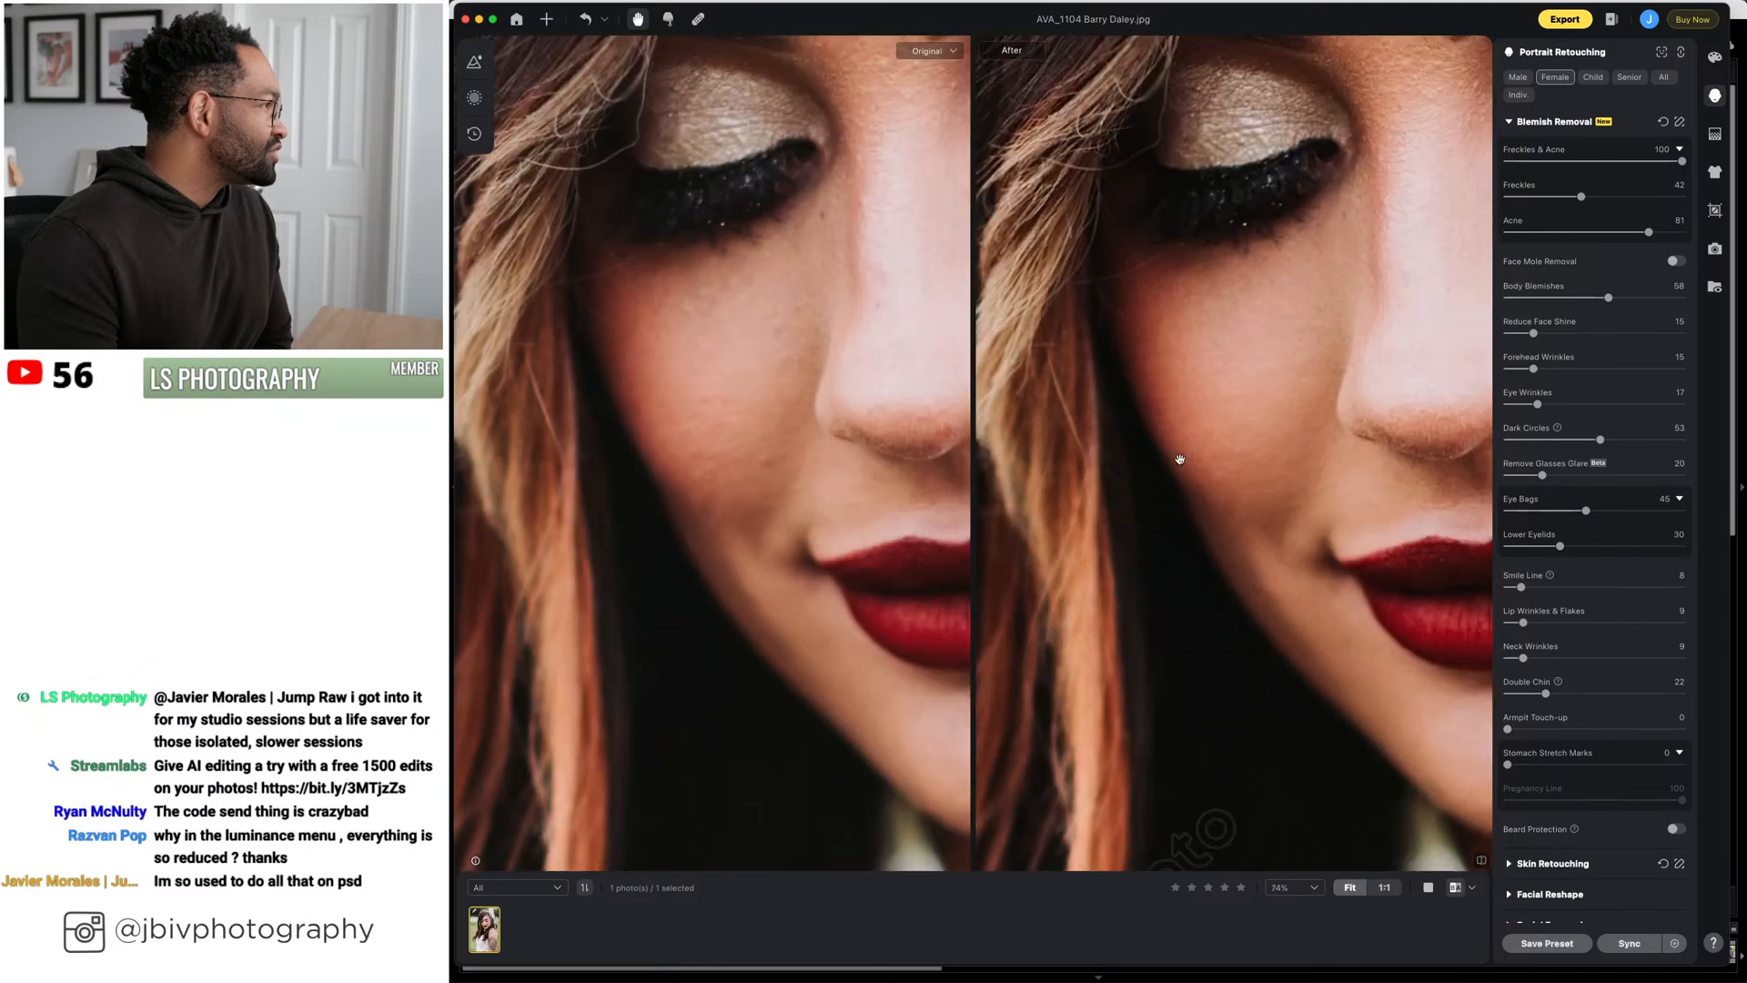
{"action": "scroll", "coordinate": [1180, 460], "scroll_direction": "down", "scroll_amount": 2}
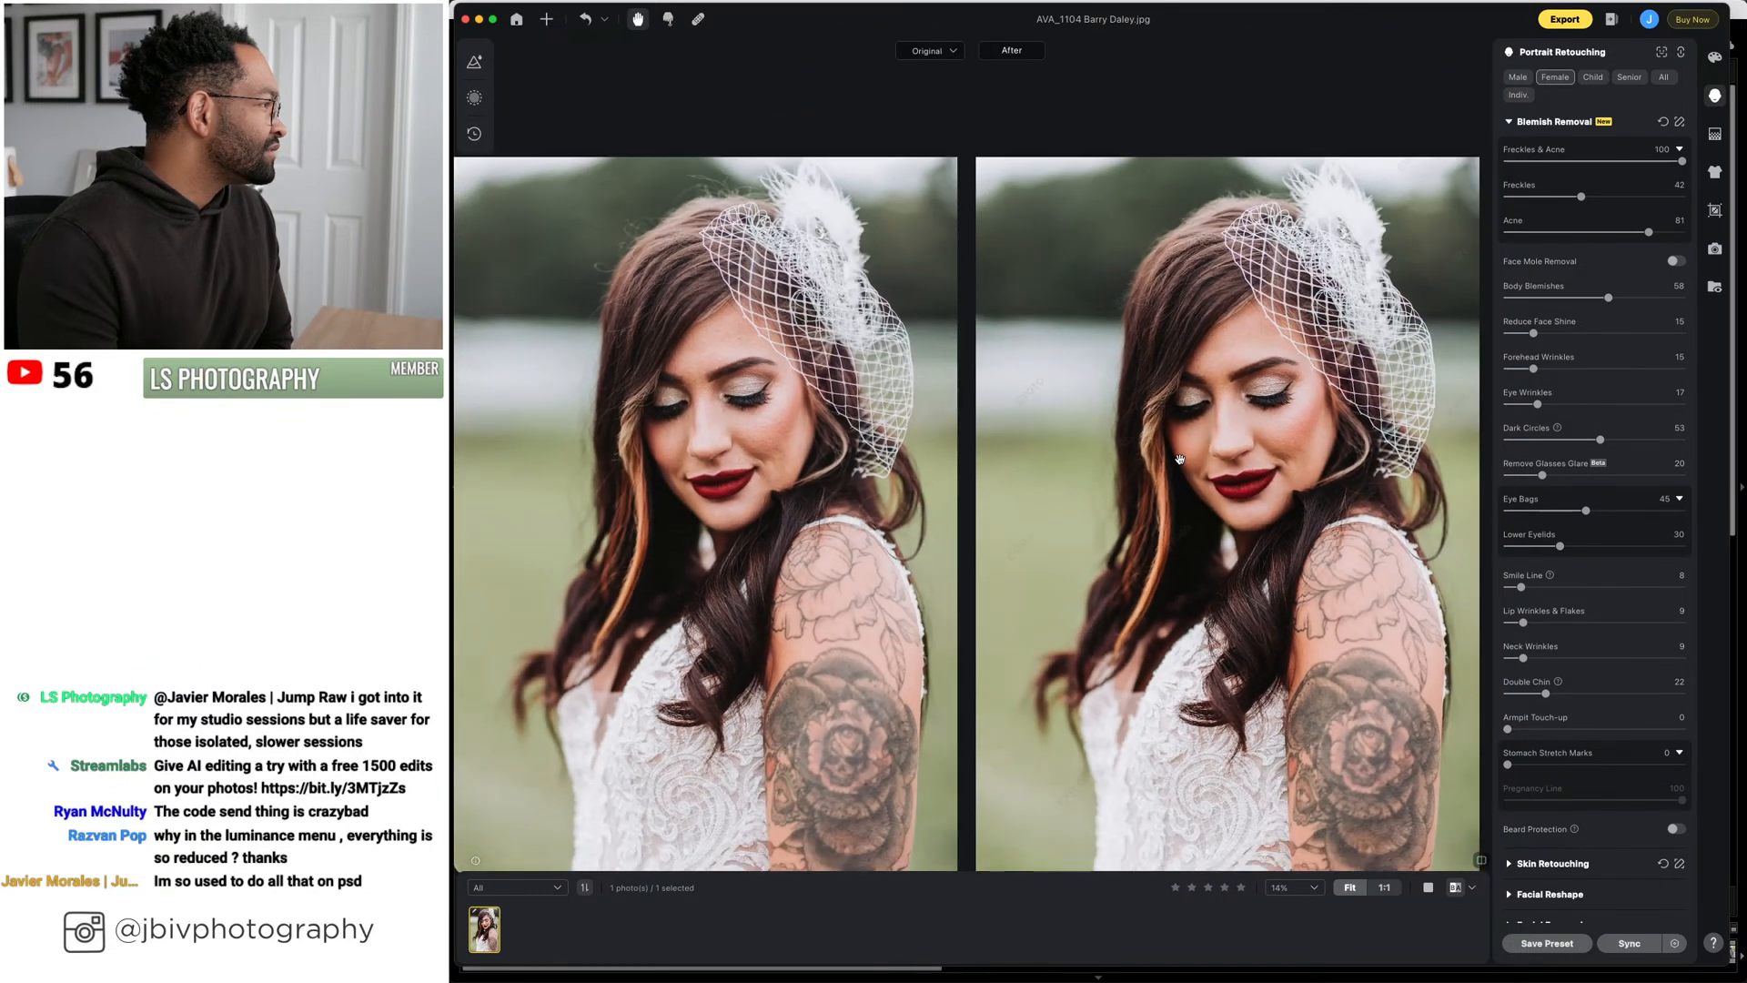
{"action": "scroll", "coordinate": [1180, 459], "scroll_direction": "down", "scroll_amount": 1}
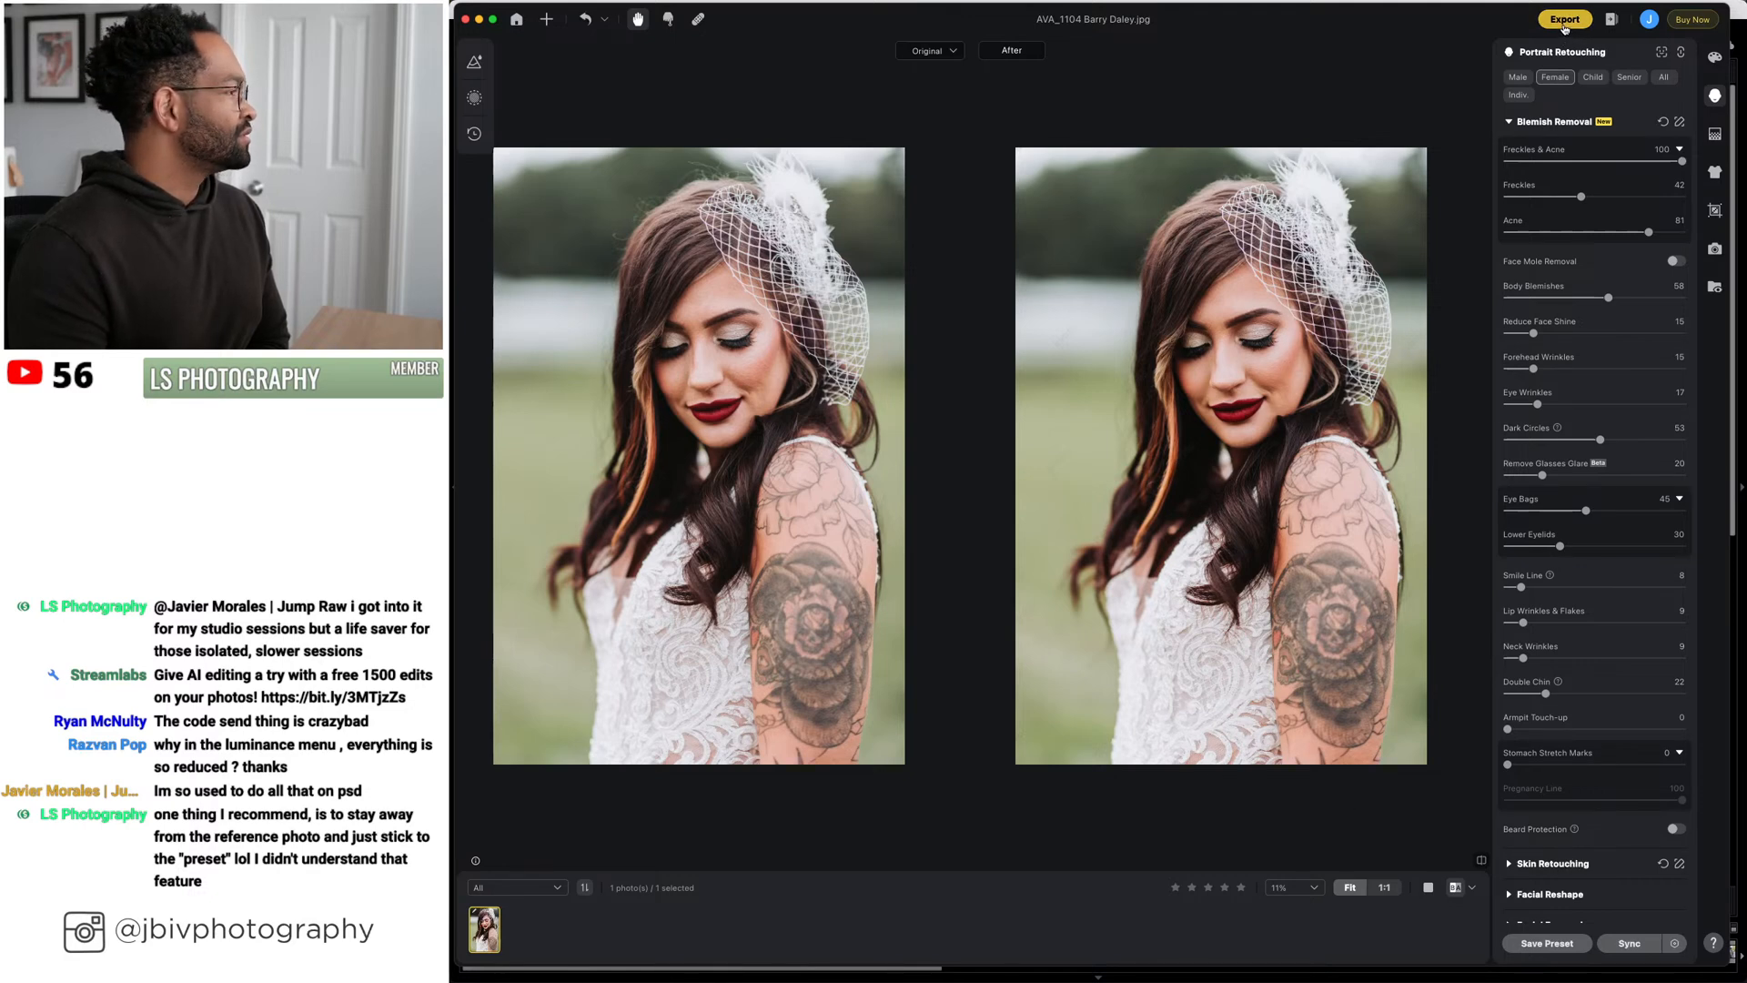
Close the Evoto window and apply the (GFX) Color [JBIV] preset to the autumn couple photo in Lightroom Classic's Develop module
{"action": "left_click", "coordinate": [466, 19]}
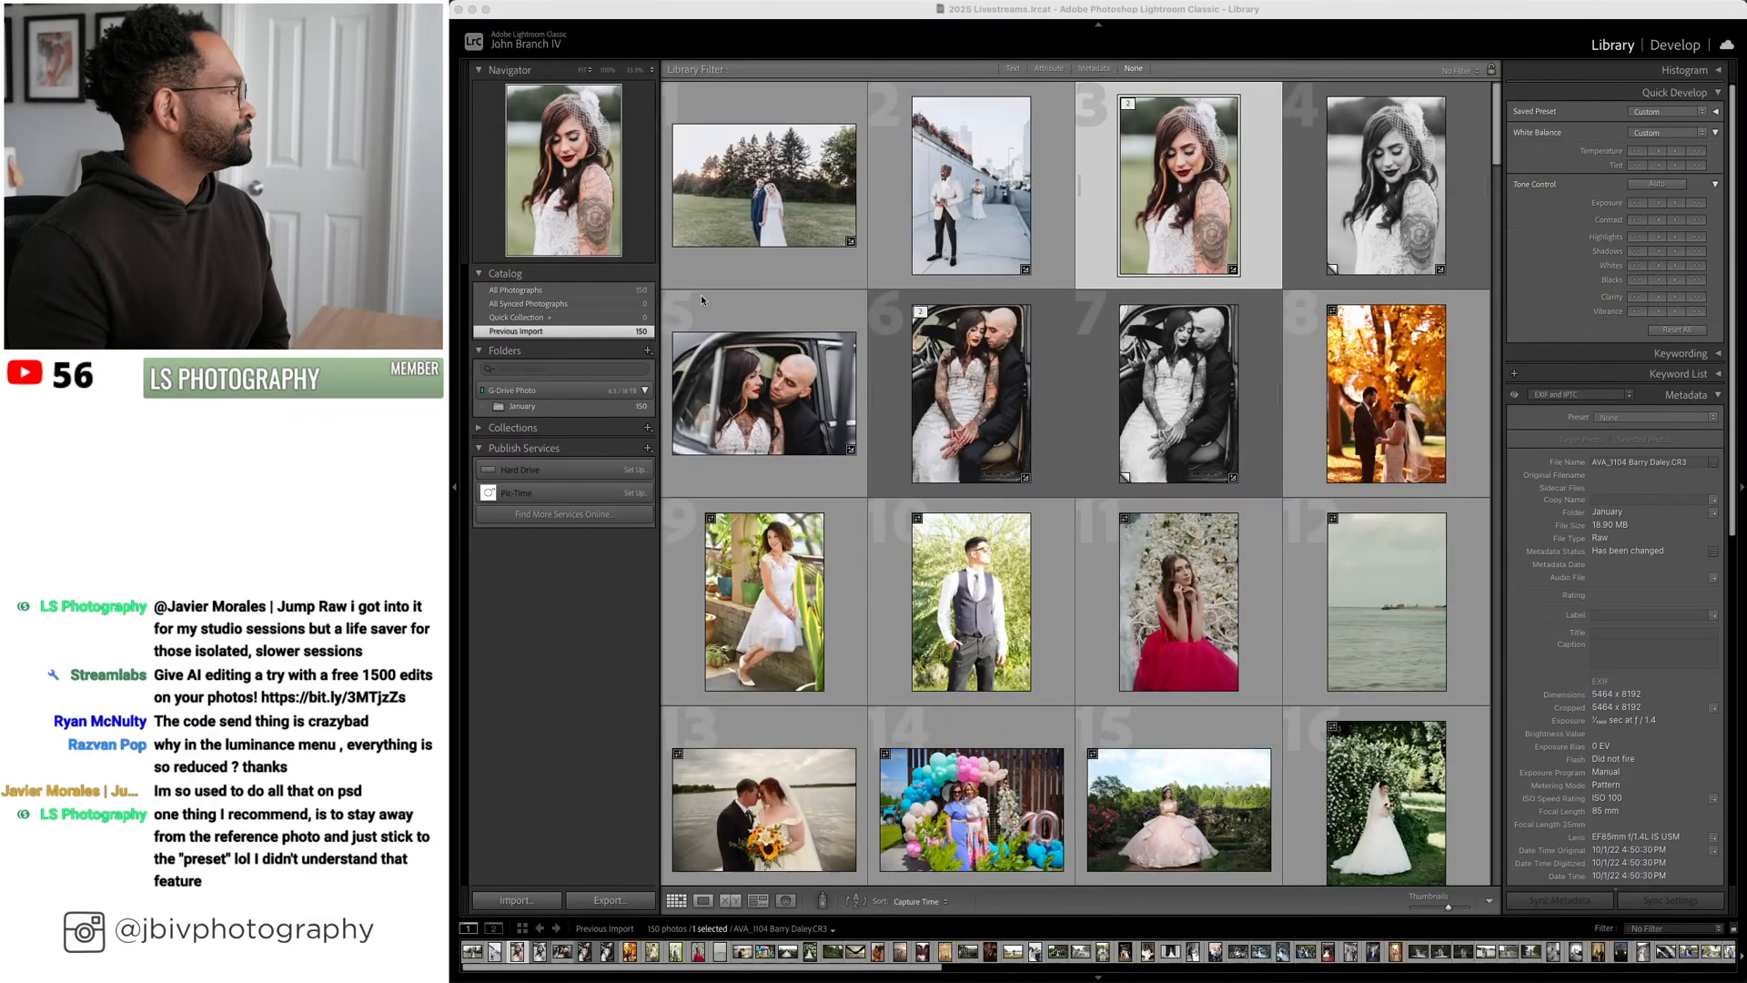
{"action": "left_click", "coordinate": [1386, 371]}
{"action": "left_click", "coordinate": [1682, 46]}
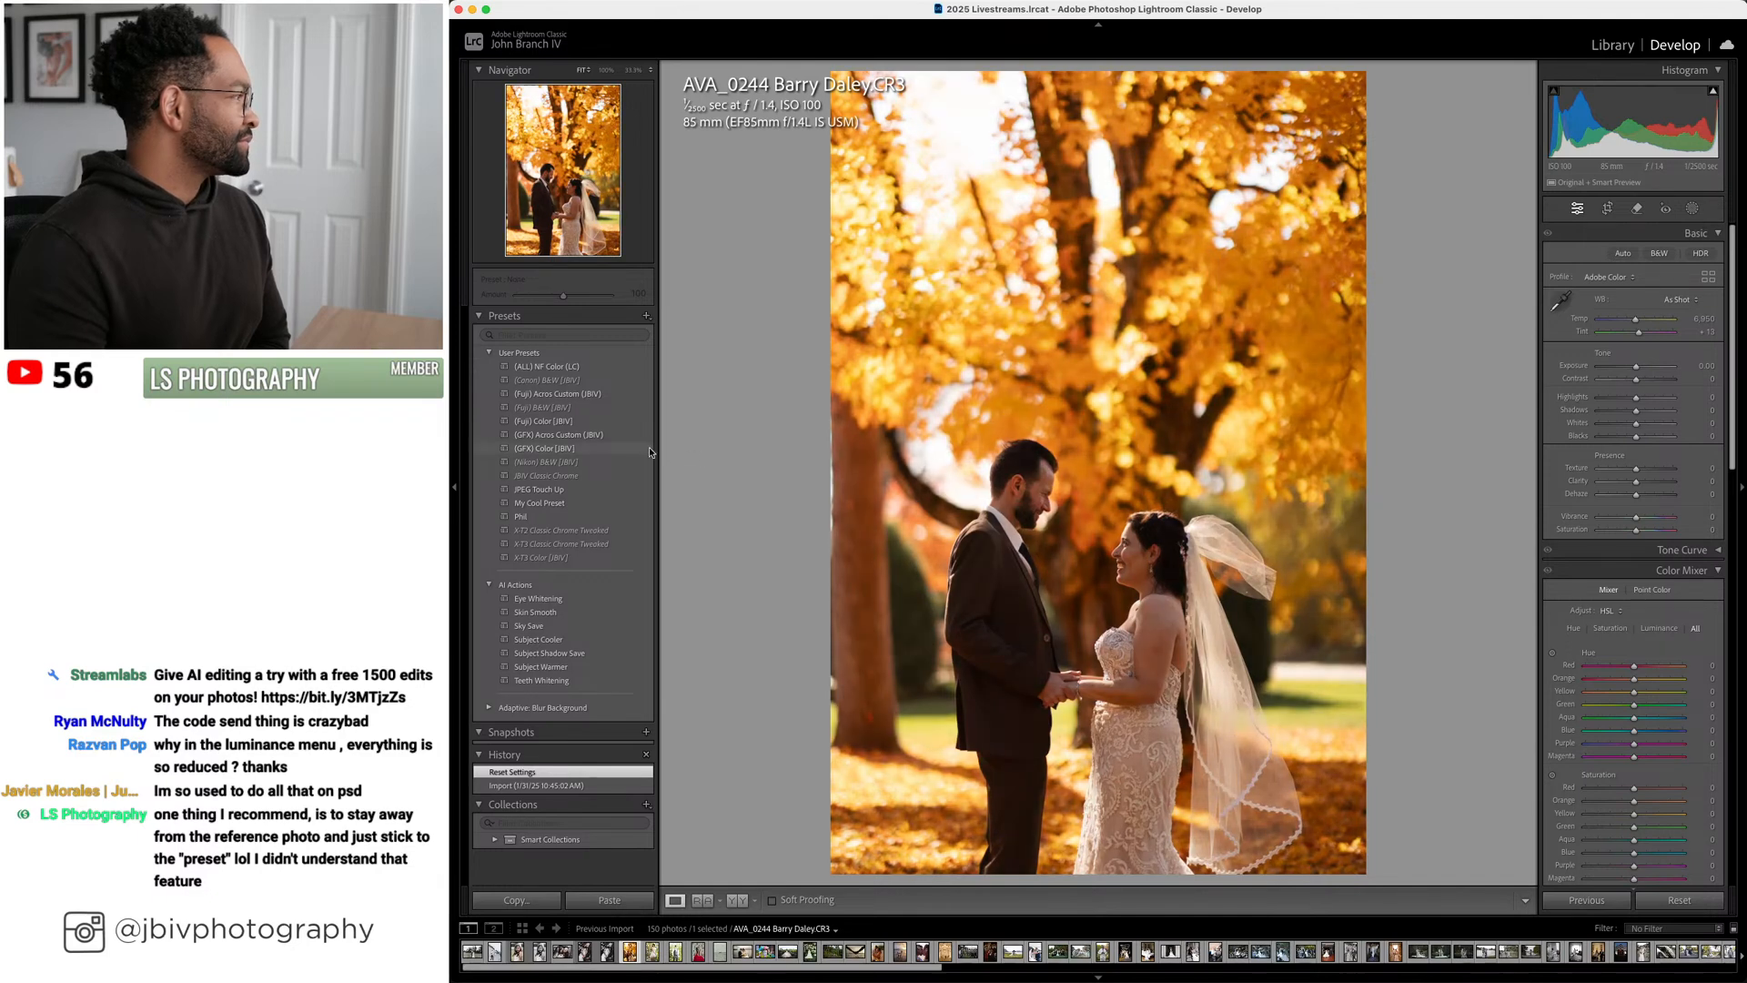
{"action": "left_click", "coordinate": [637, 447]}
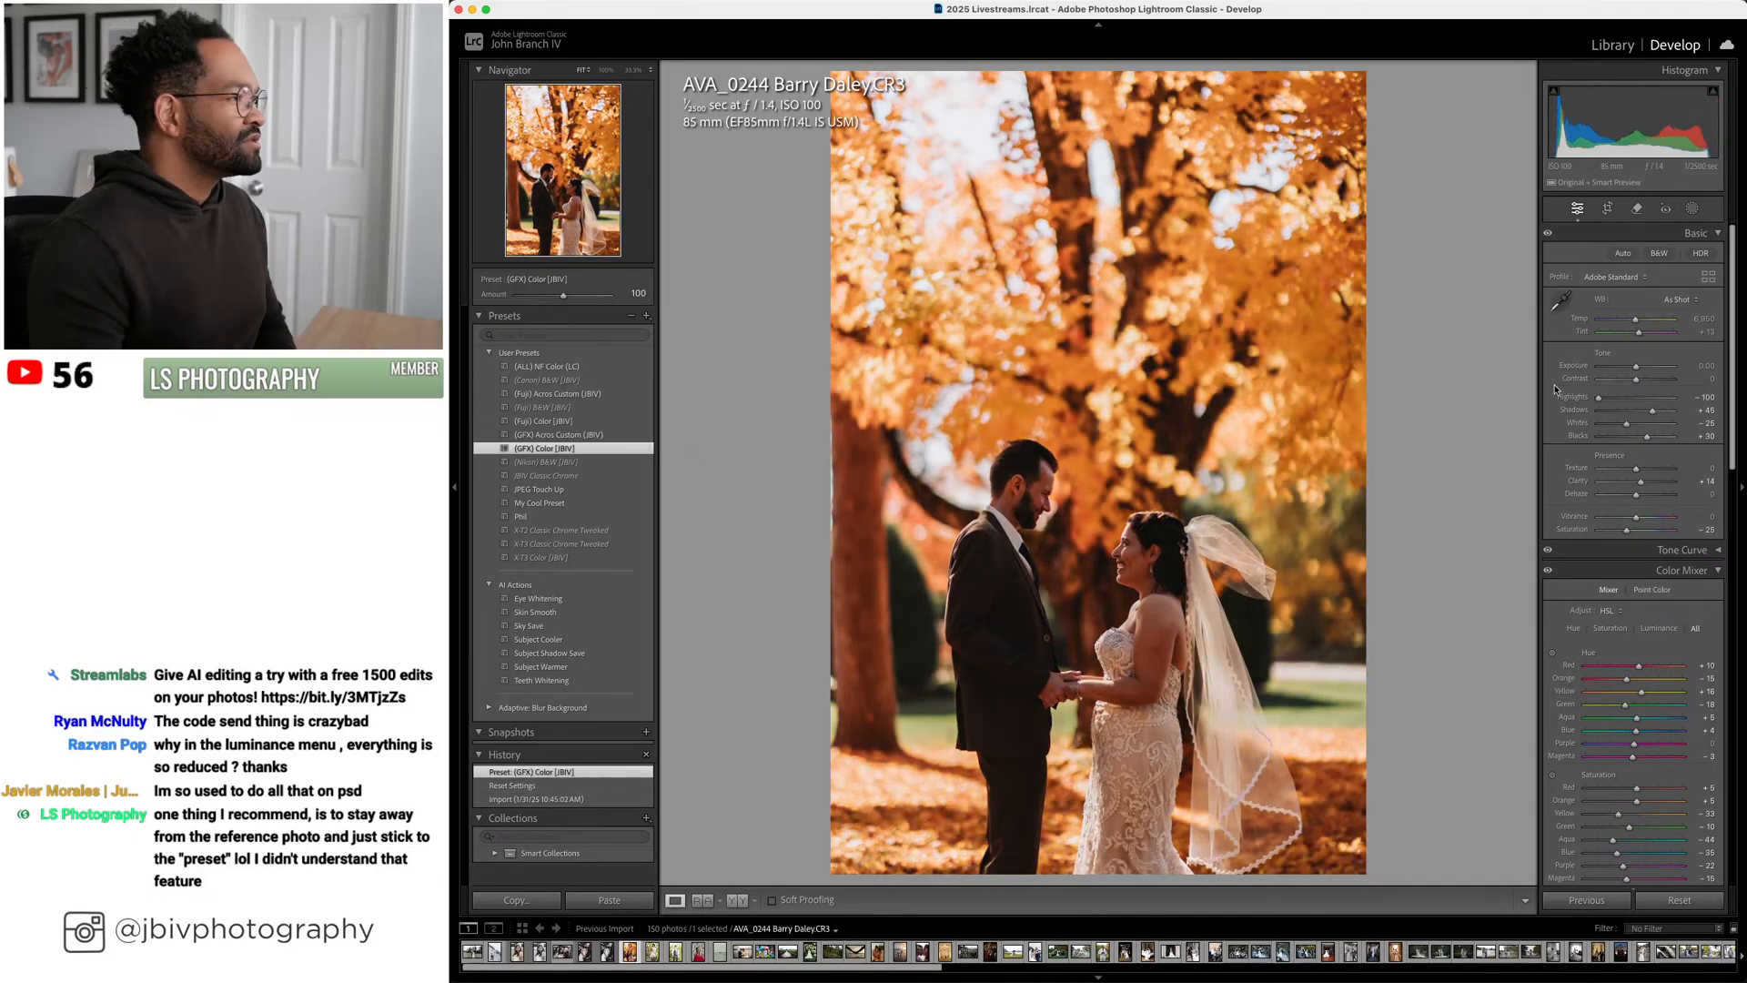
Set highlights to -75 and exposure to +0.70, with yellow saturation at +2 and yellow hue at +41
{"action": "left_click_drag", "start_coordinate": [1621, 401], "coordinate": [1658, 374]}
{"action": "scroll", "coordinate": [1616, 341], "scroll_direction": "down", "scroll_amount": 3}
{"action": "scroll", "coordinate": [1617, 341], "scroll_direction": "down", "scroll_amount": 3}
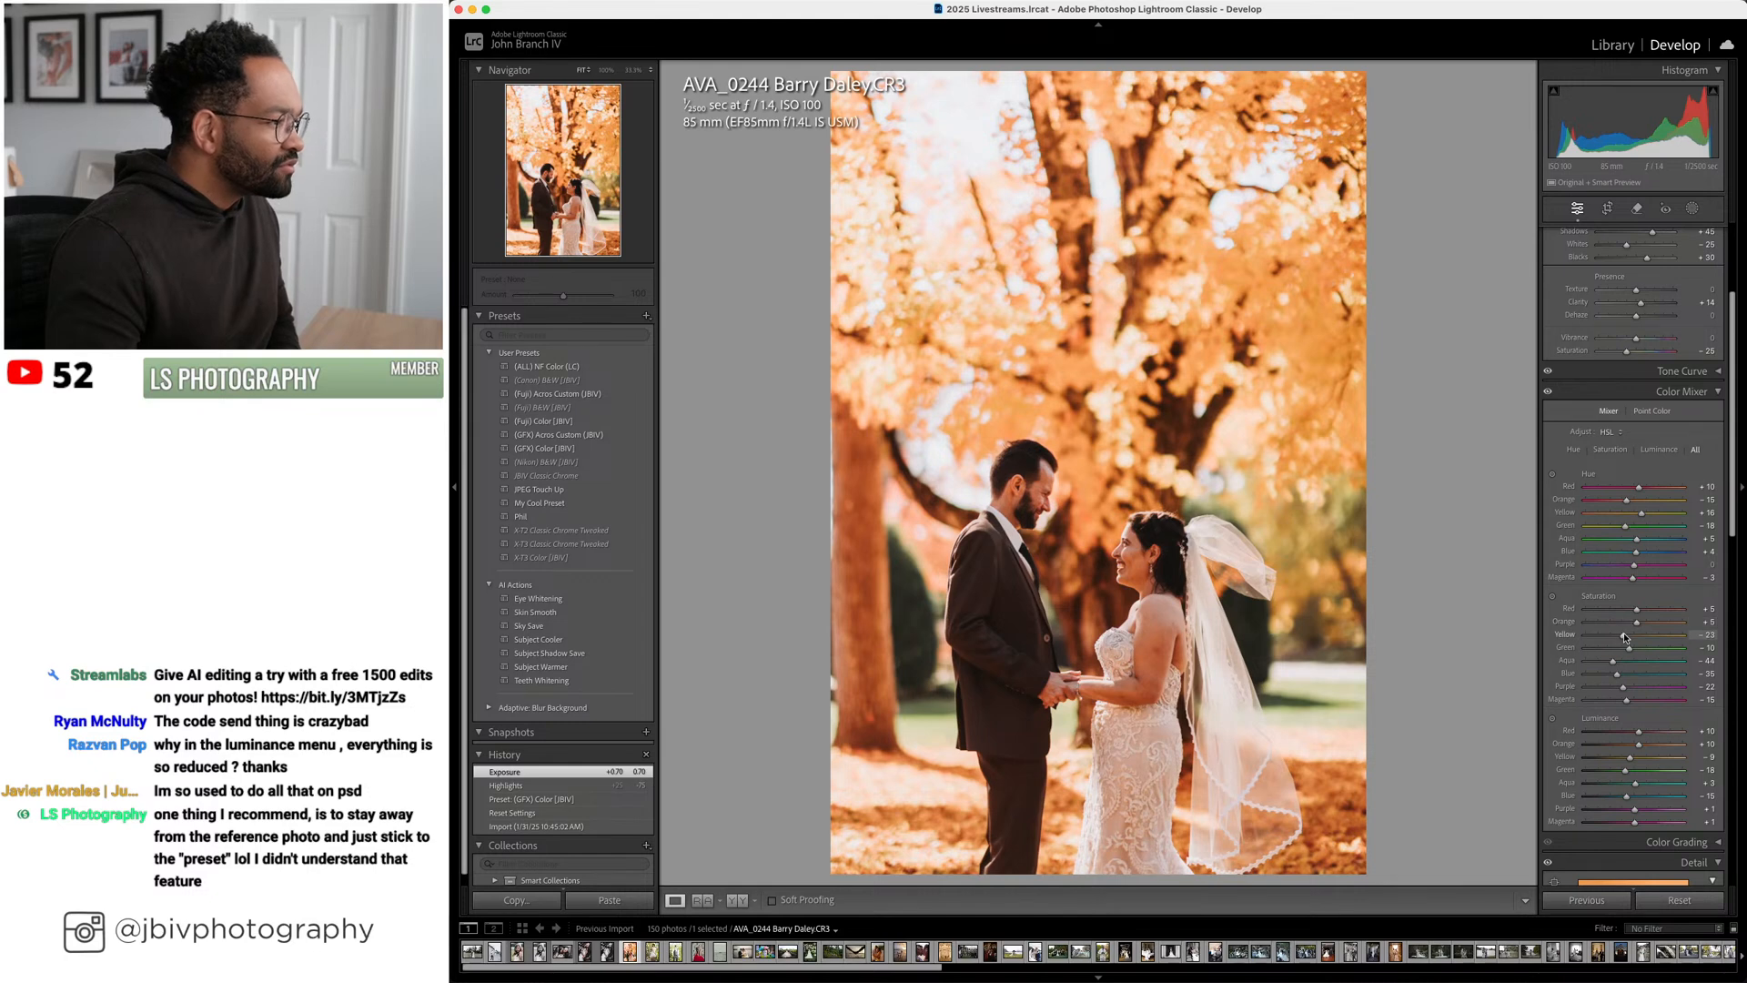
{"action": "left_click_drag", "start_coordinate": [1625, 637], "coordinate": [1626, 638]}
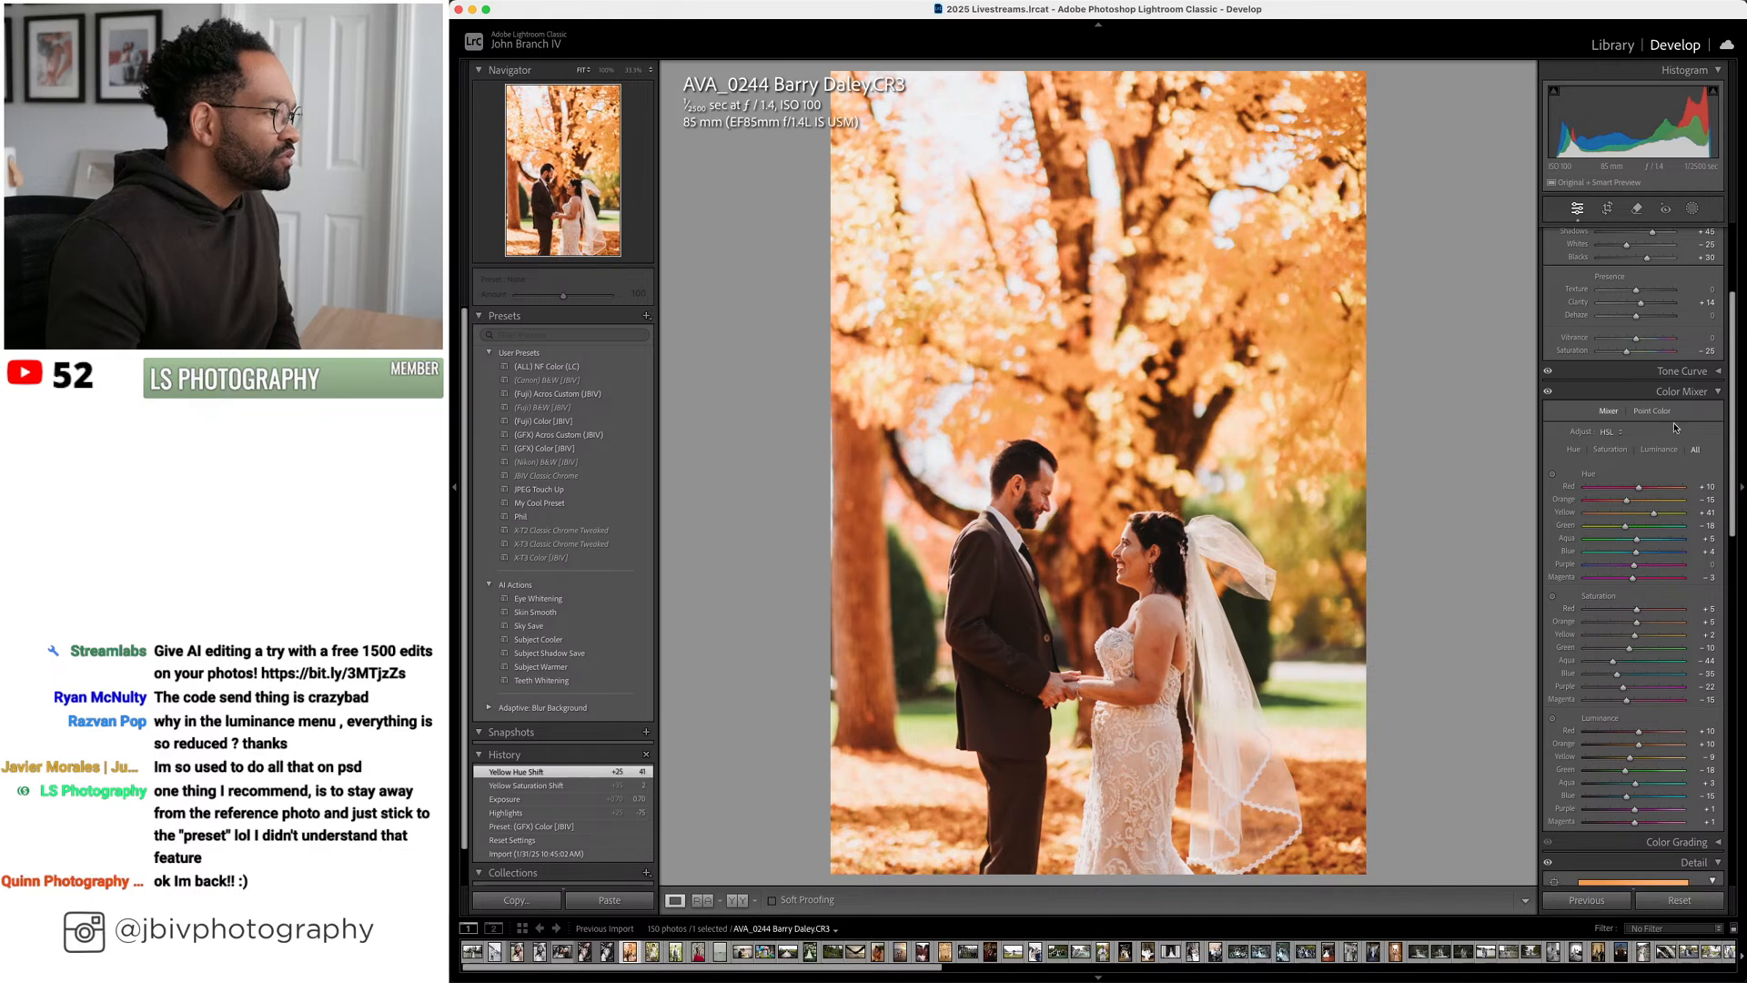
Raise the autumn couple photo's exposure to +0.90 and cool its white balance temperature to 5,000
{"action": "scroll", "coordinate": [1636, 328], "scroll_direction": "up", "scroll_amount": 4}
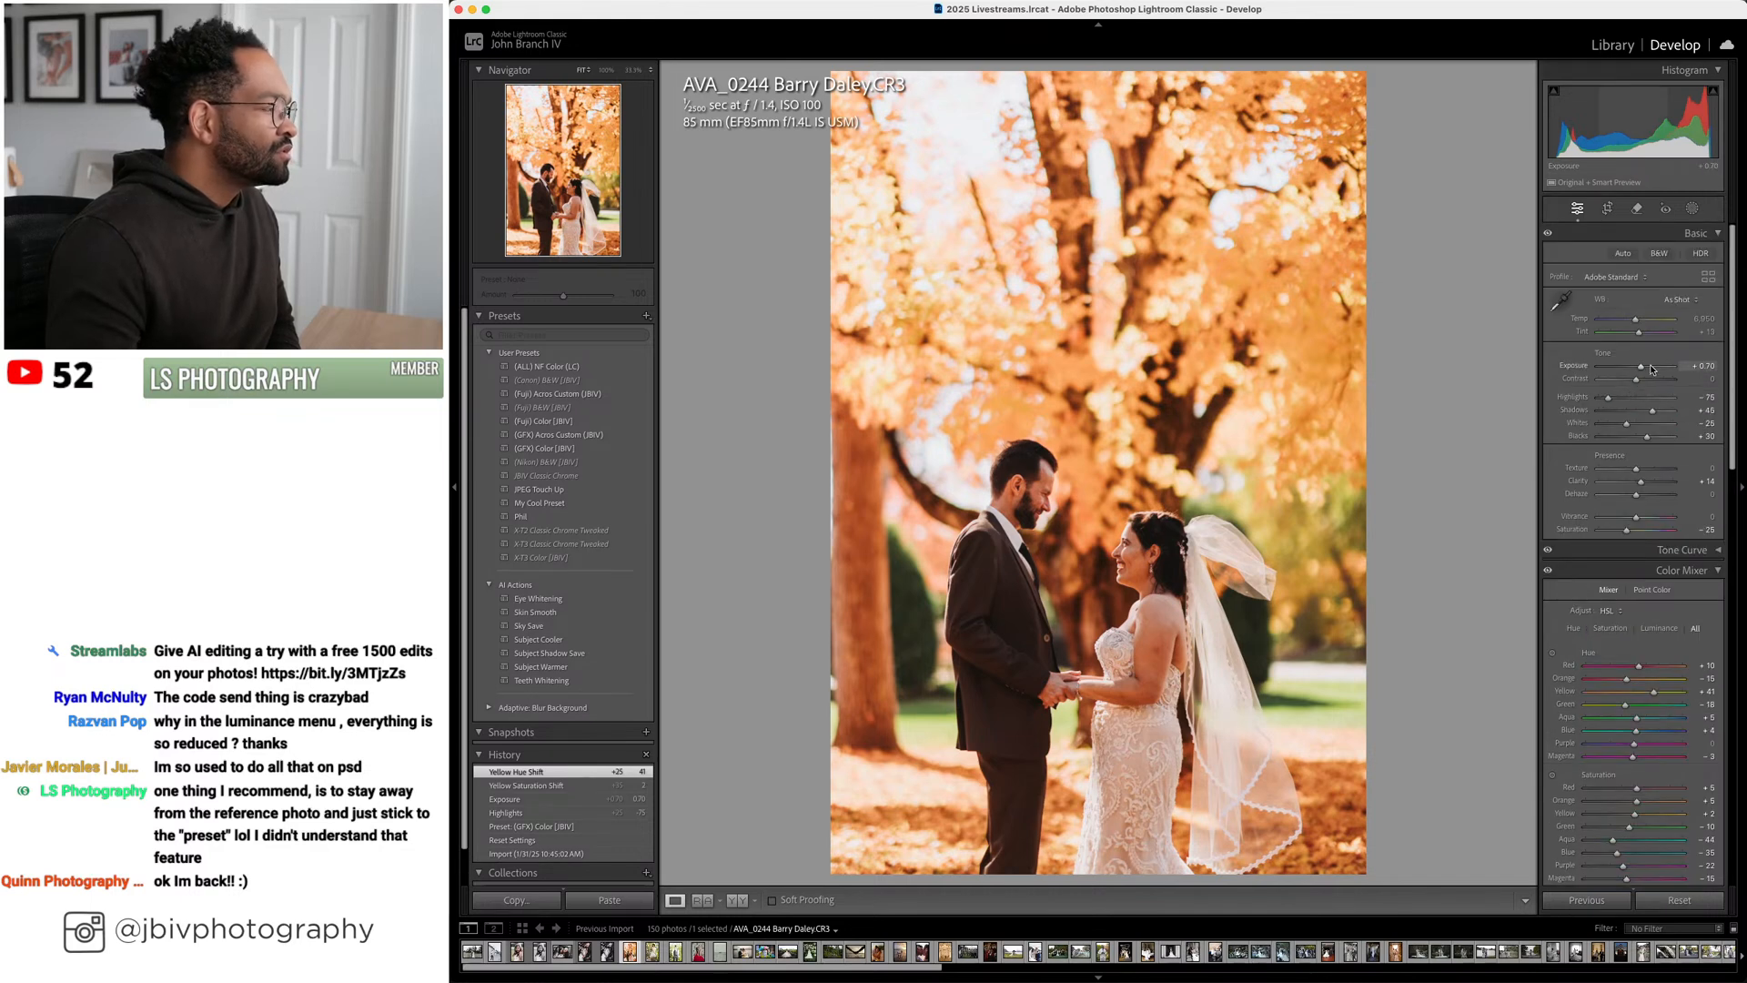
{"action": "key", "text": "Up"}
{"action": "key", "text": "Up"}
{"action": "key", "text": "Down"}
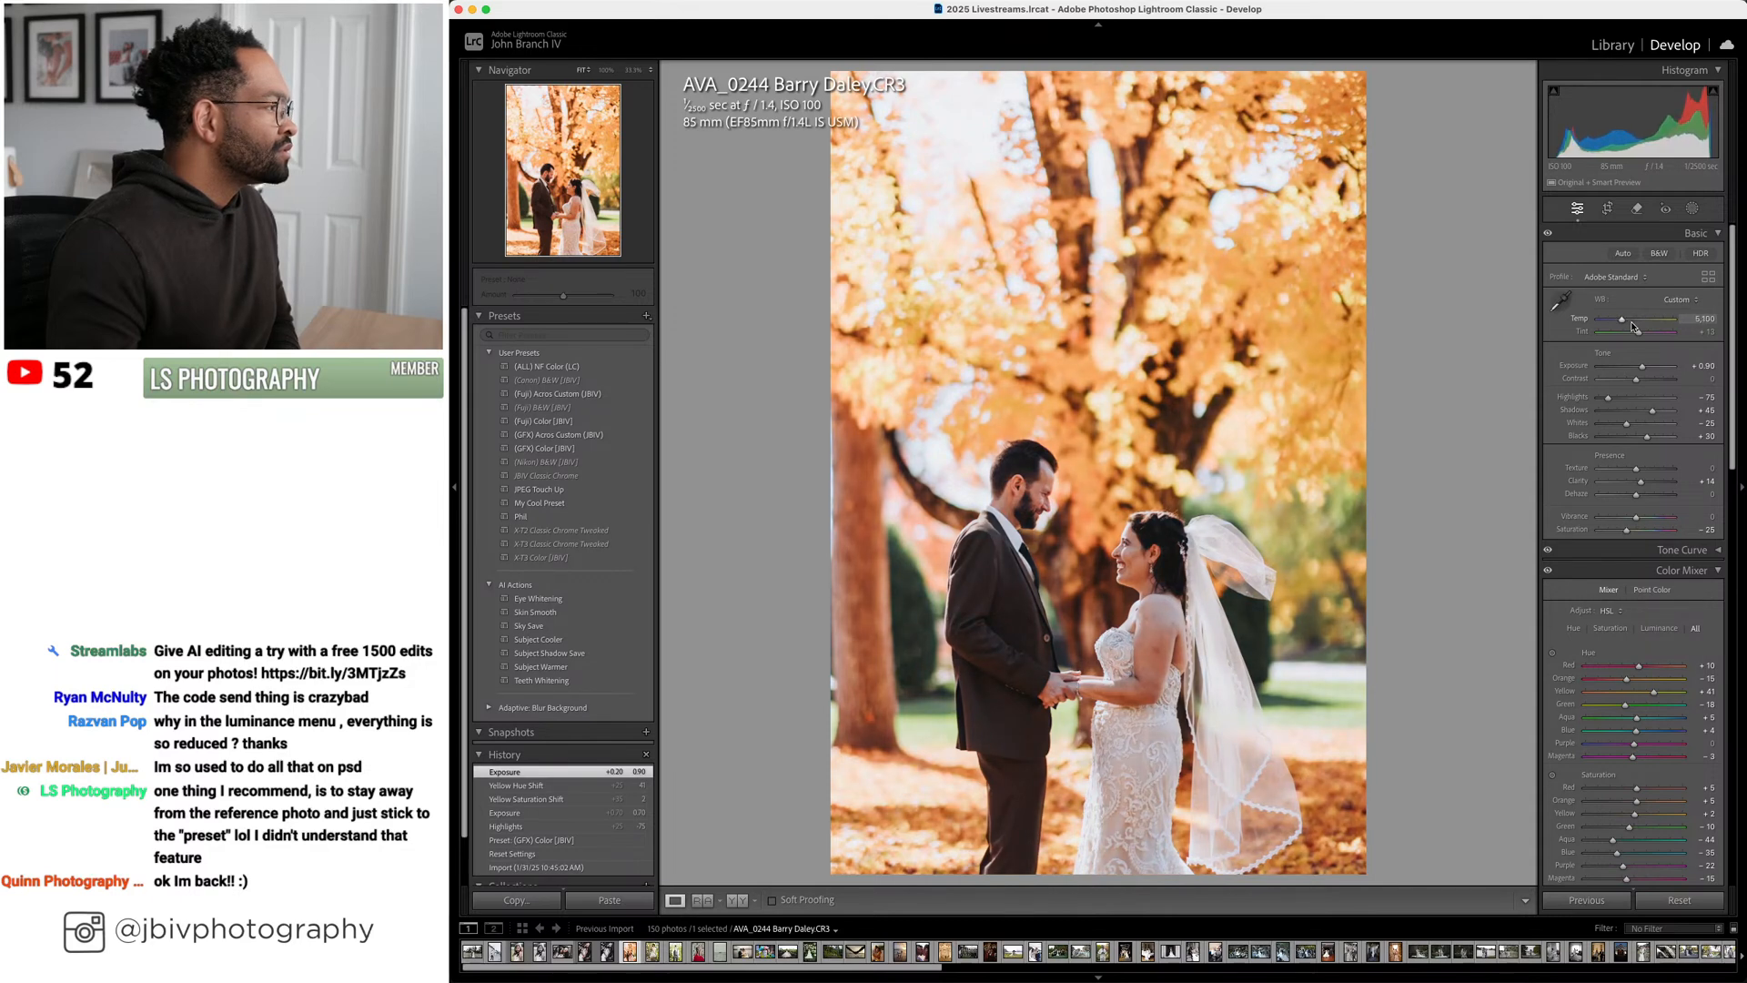
{"action": "left_click_drag", "start_coordinate": [1634, 327], "coordinate": [1632, 329]}
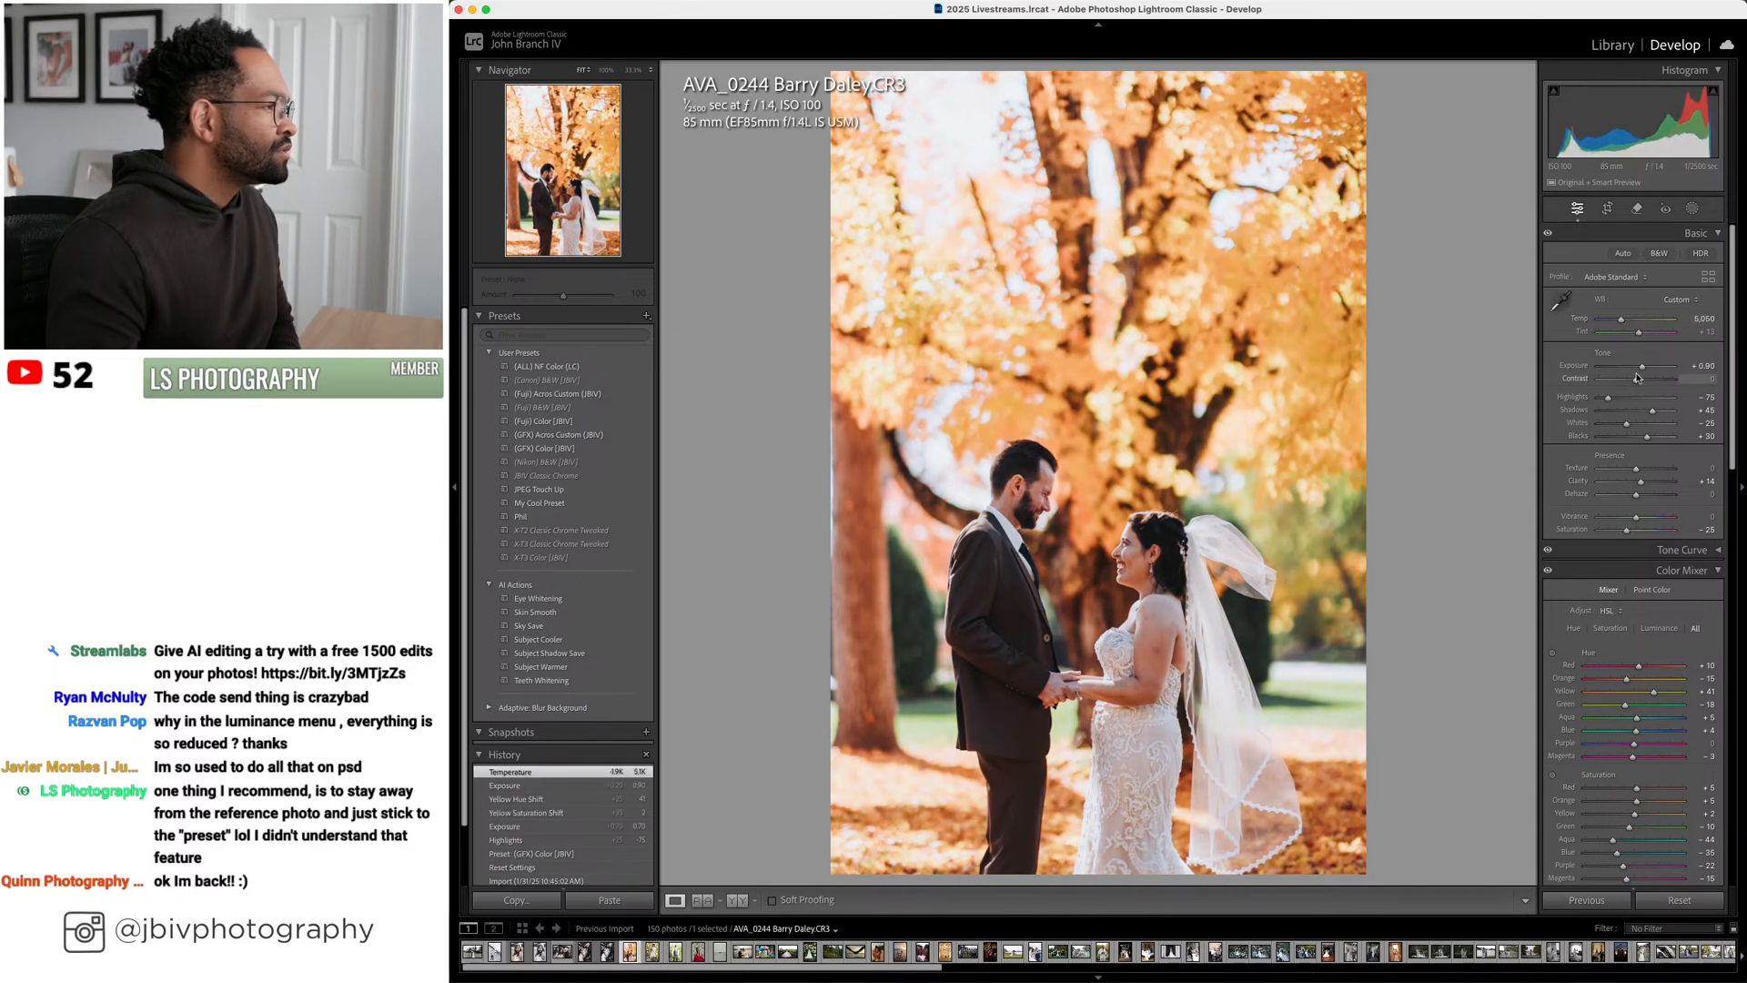
Mask the couple with Select Subject and set the mask's exposure to 0.20, shadows to 12, temperature to 35 and tint to 4
{"action": "left_click", "coordinate": [1693, 210]}
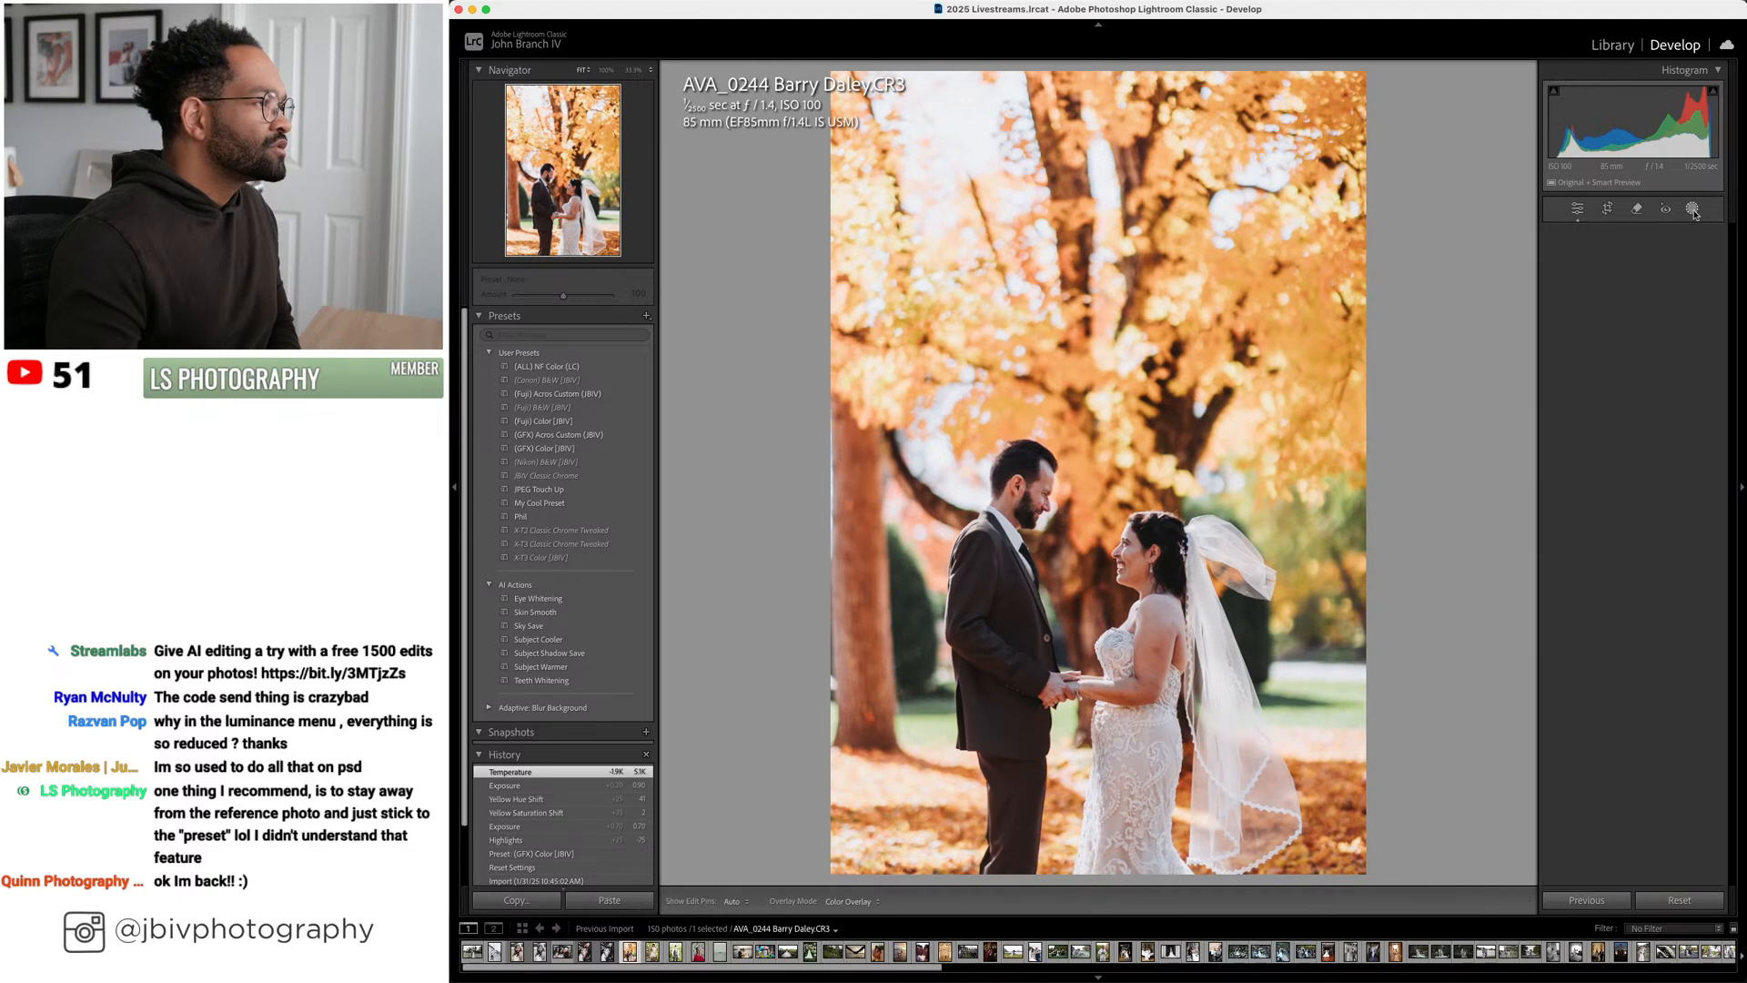
{"action": "left_click", "coordinate": [1583, 270]}
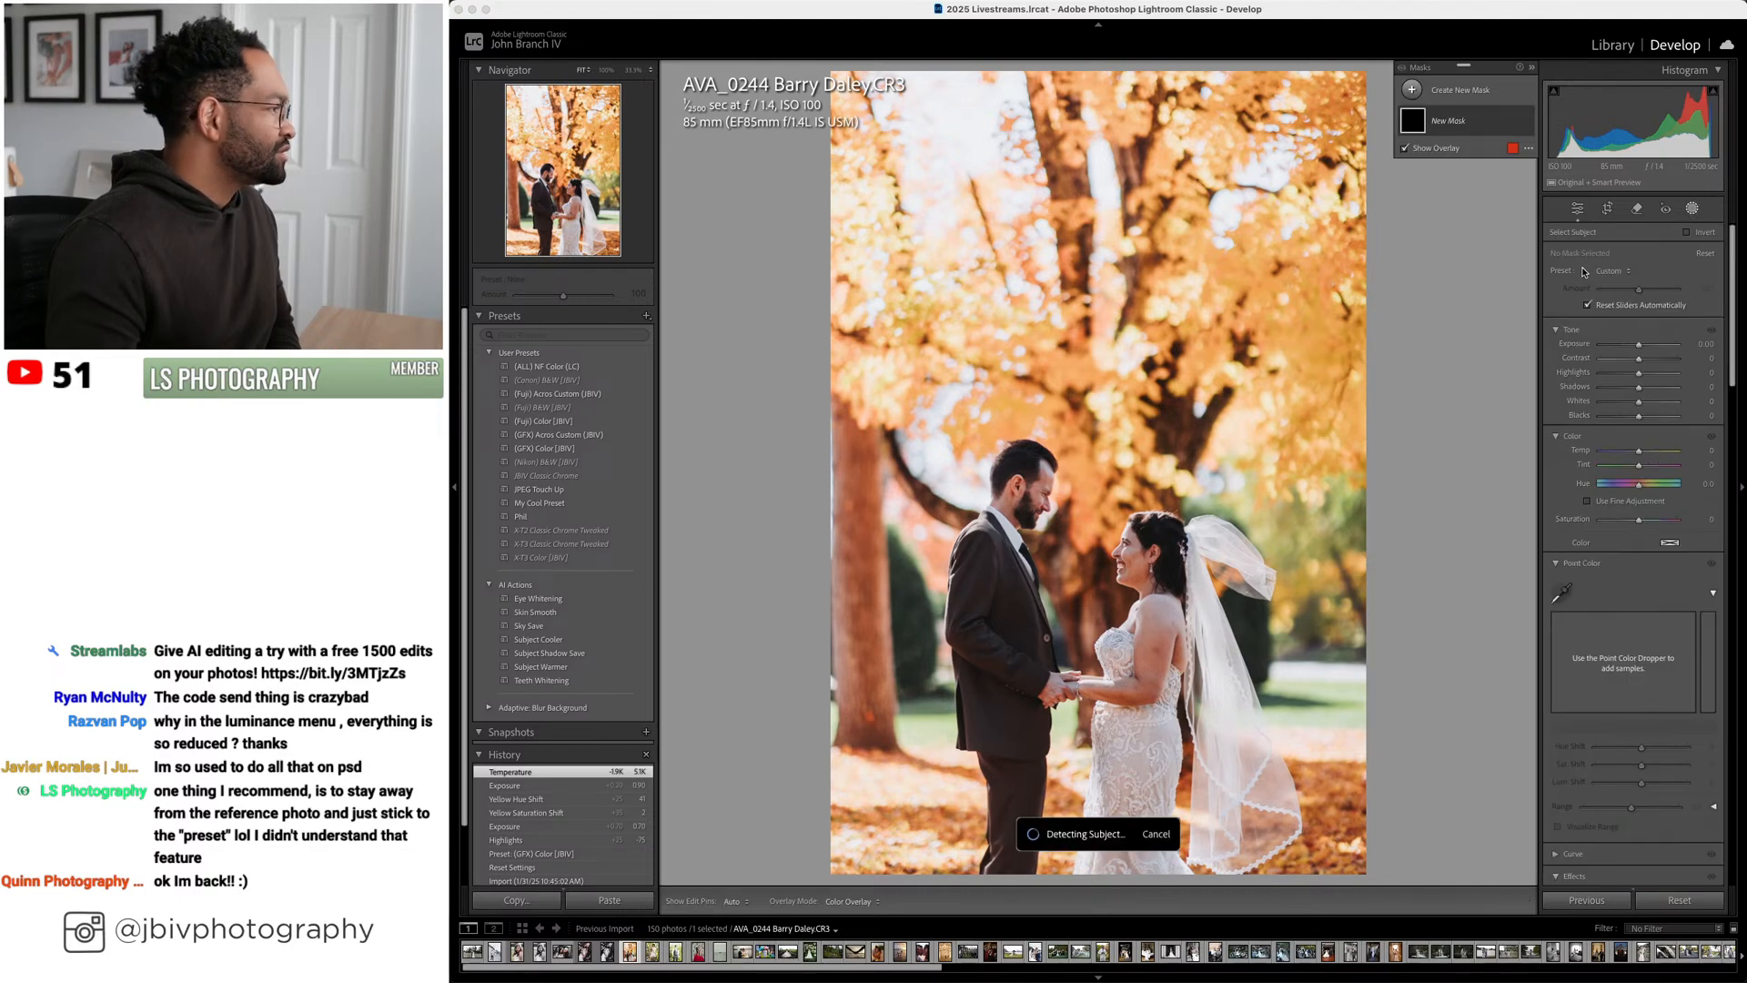
{"action": "mouse_move", "coordinate": [1635, 353]}
{"action": "left_mouse_down"}
{"action": "mouse_move", "coordinate": [1653, 391]}
{"action": "mouse_move", "coordinate": [1649, 349]}
{"action": "left_mouse_up"}
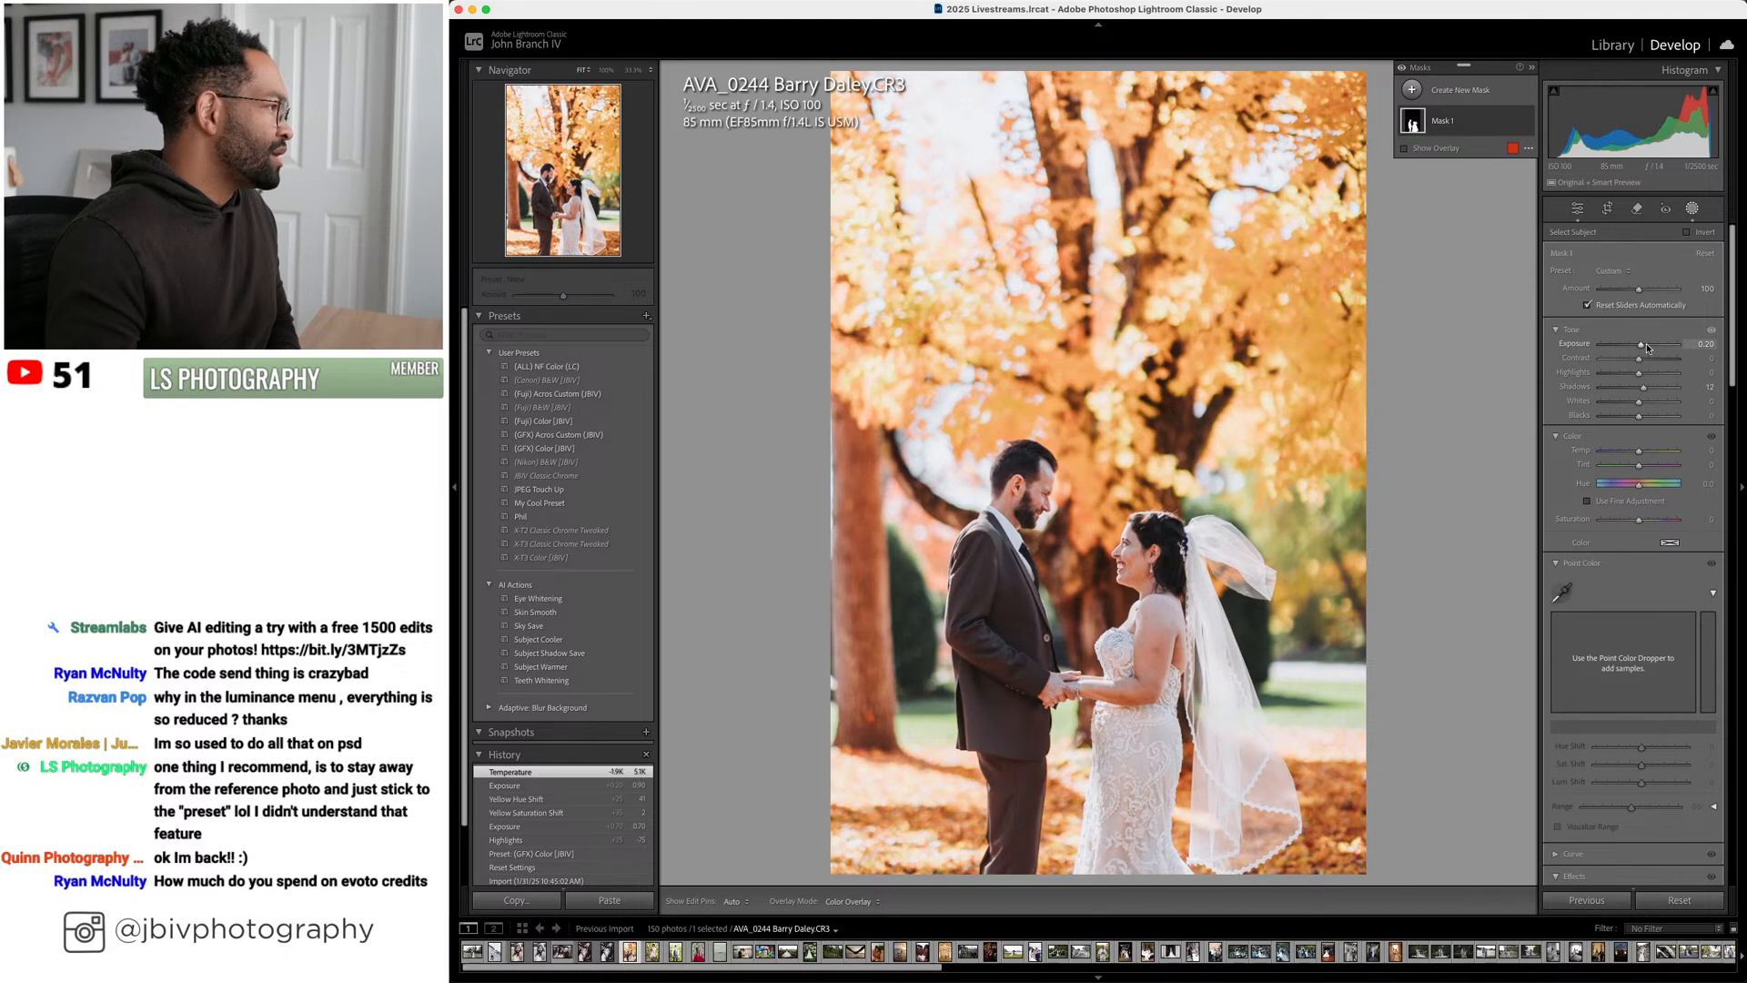
{"action": "left_click_drag", "start_coordinate": [1638, 452], "coordinate": [1640, 454]}
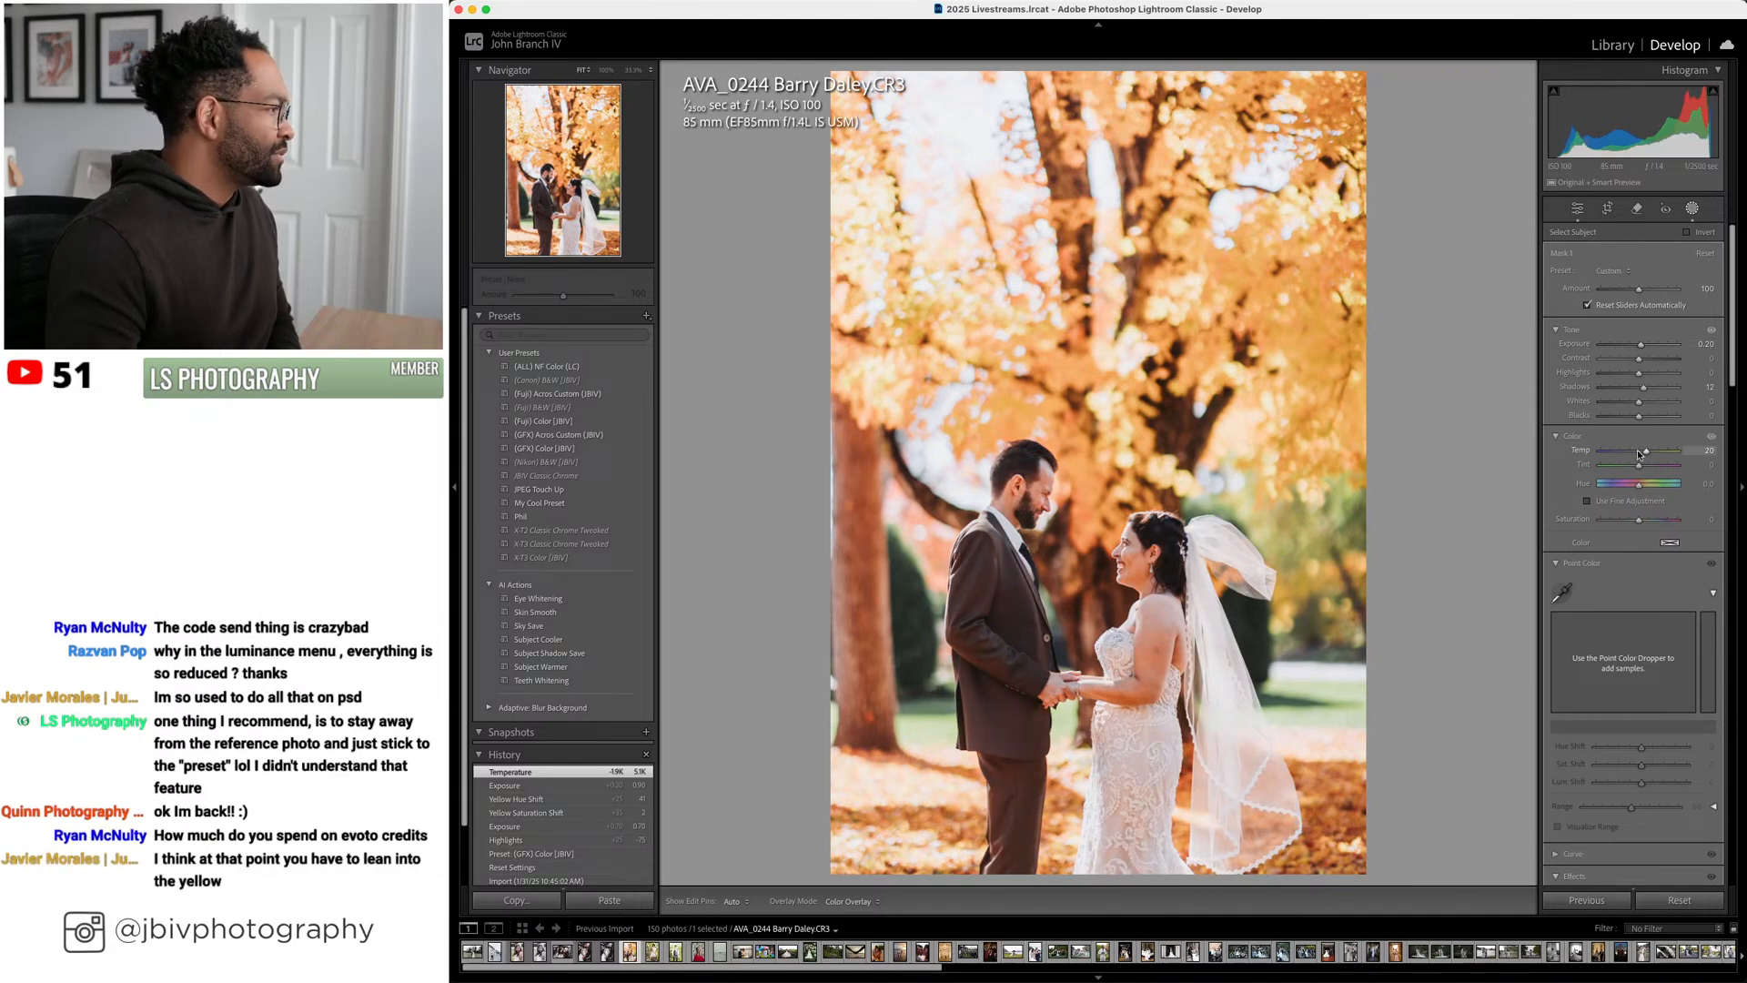
{"action": "left_click_drag", "start_coordinate": [1639, 454], "coordinate": [1641, 465]}
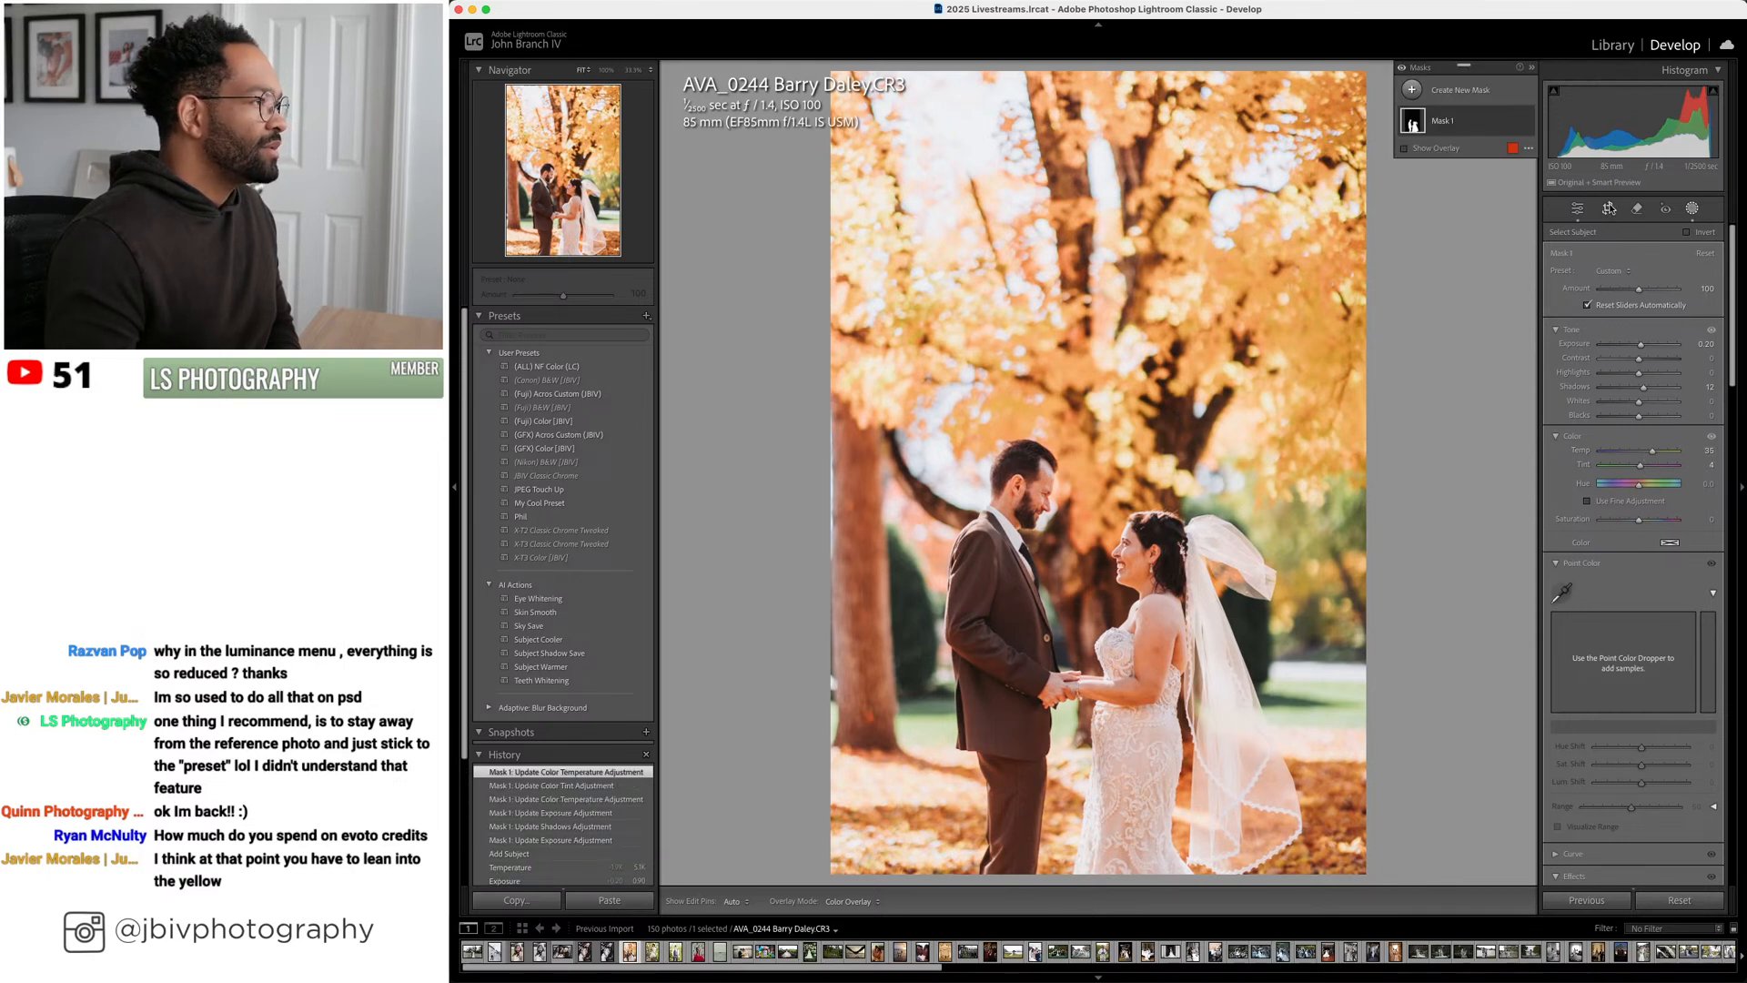
{"action": "left_click", "coordinate": [1692, 208]}
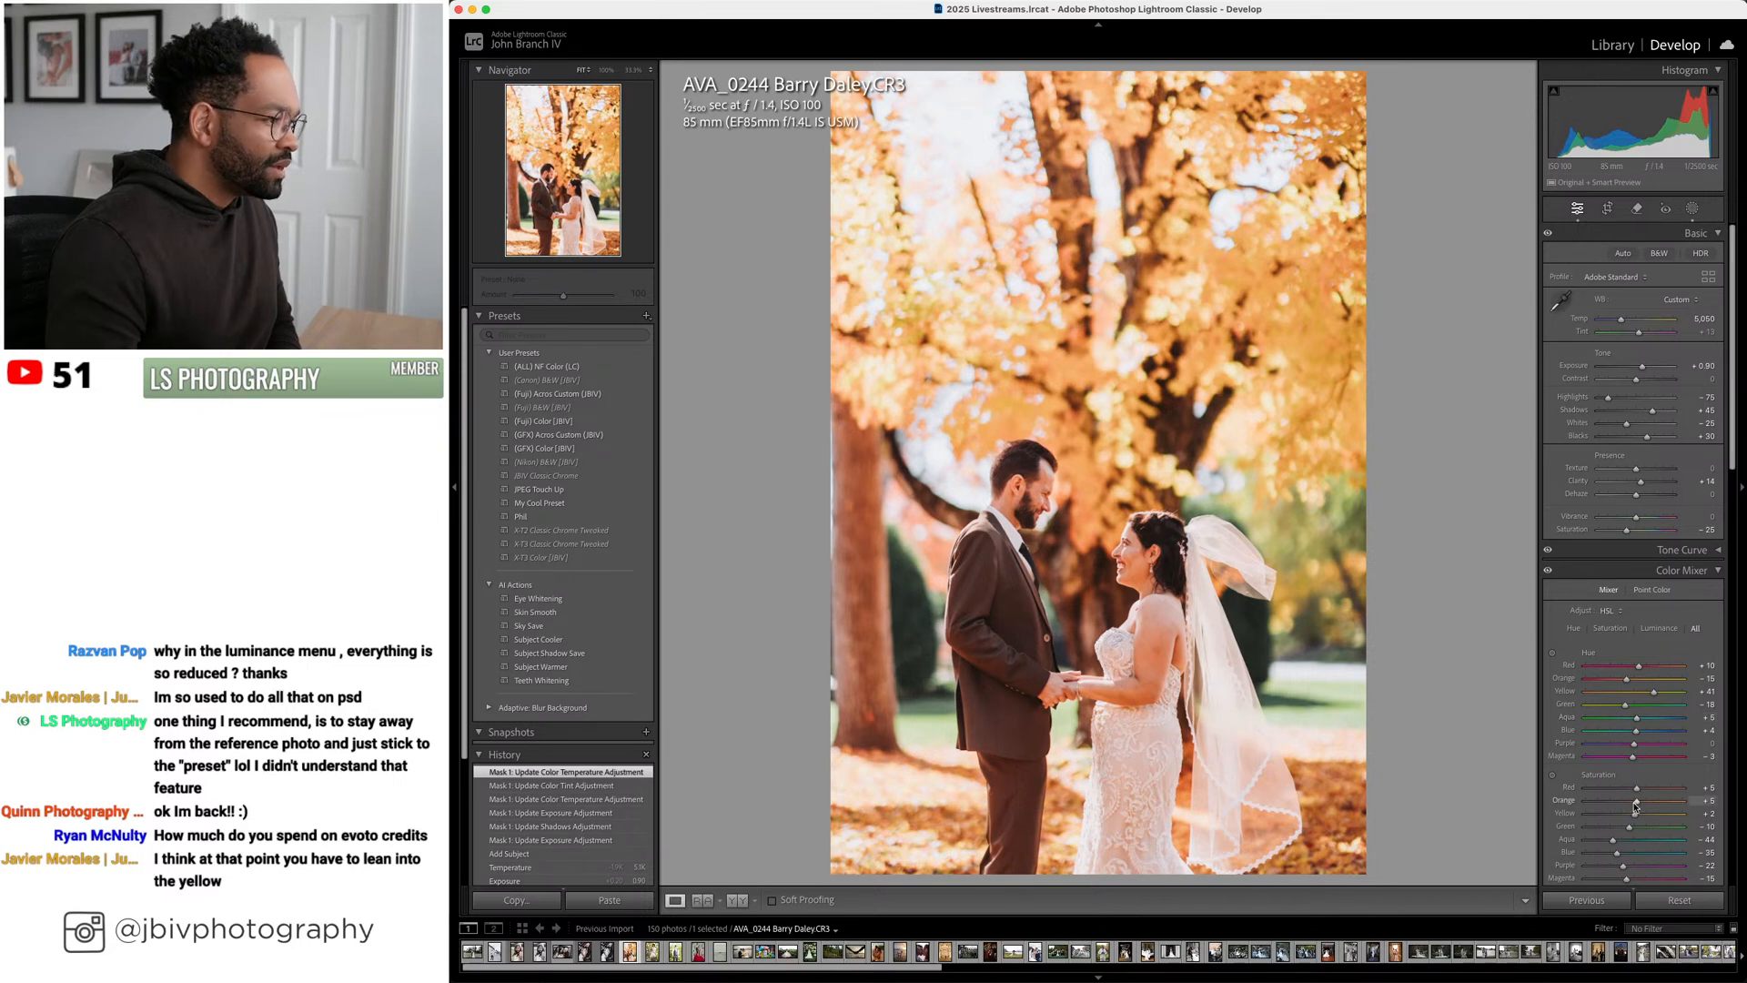
Reduce orange saturation to -10 and yellow saturation to -19, and cool the overall white balance temperature to 4,100
{"action": "left_click_drag", "start_coordinate": [1633, 804], "coordinate": [1620, 800]}
{"action": "scroll", "coordinate": [1622, 769], "scroll_direction": "down", "scroll_amount": 1}
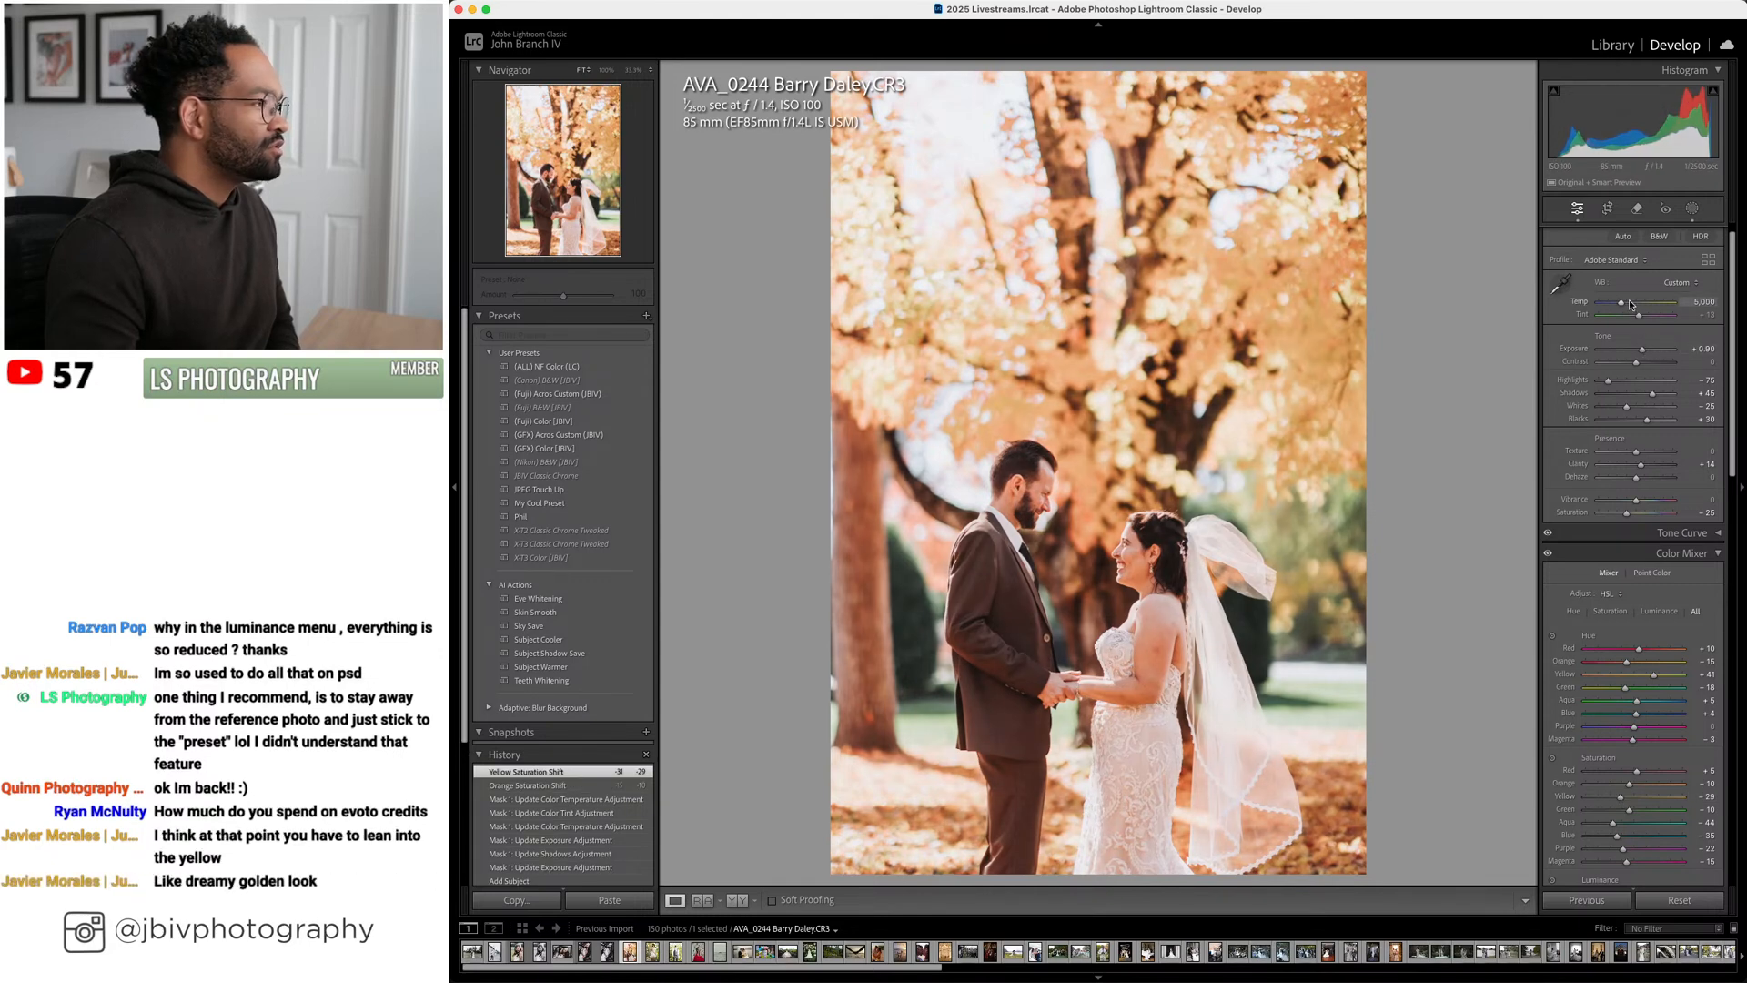
{"action": "scroll", "coordinate": [1631, 305], "scroll_direction": "down", "scroll_amount": 3}
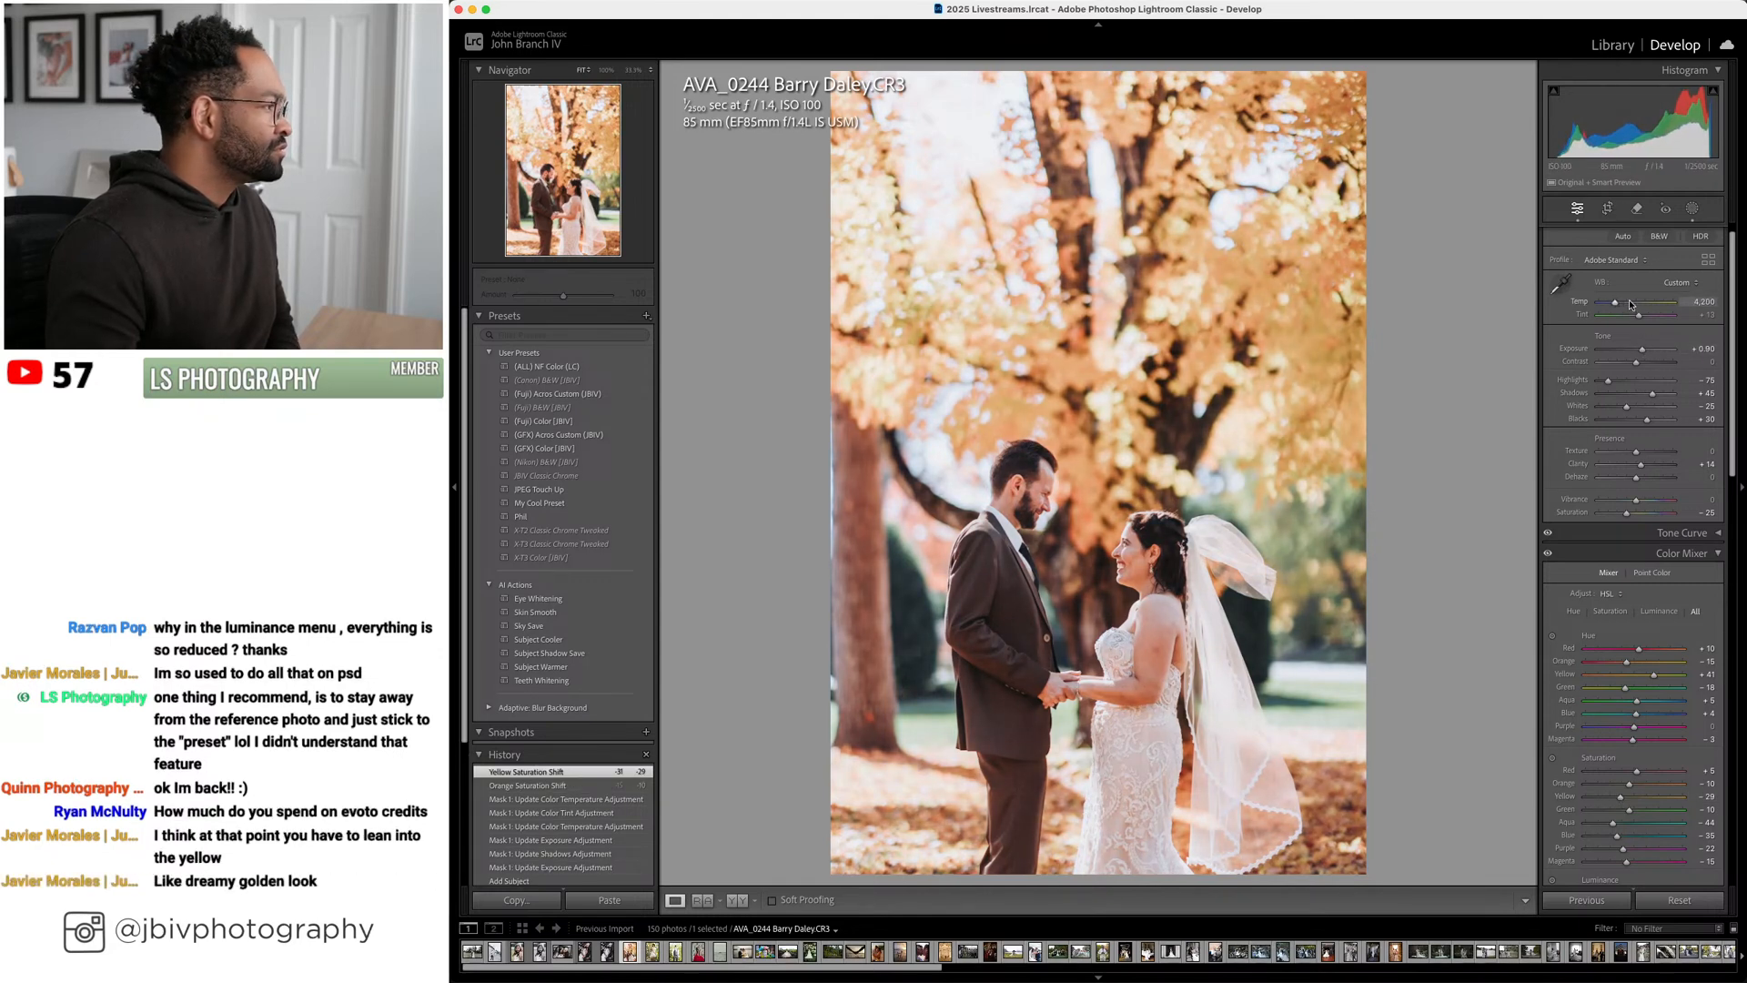
{"action": "scroll", "coordinate": [1630, 305], "scroll_direction": "down", "scroll_amount": 5}
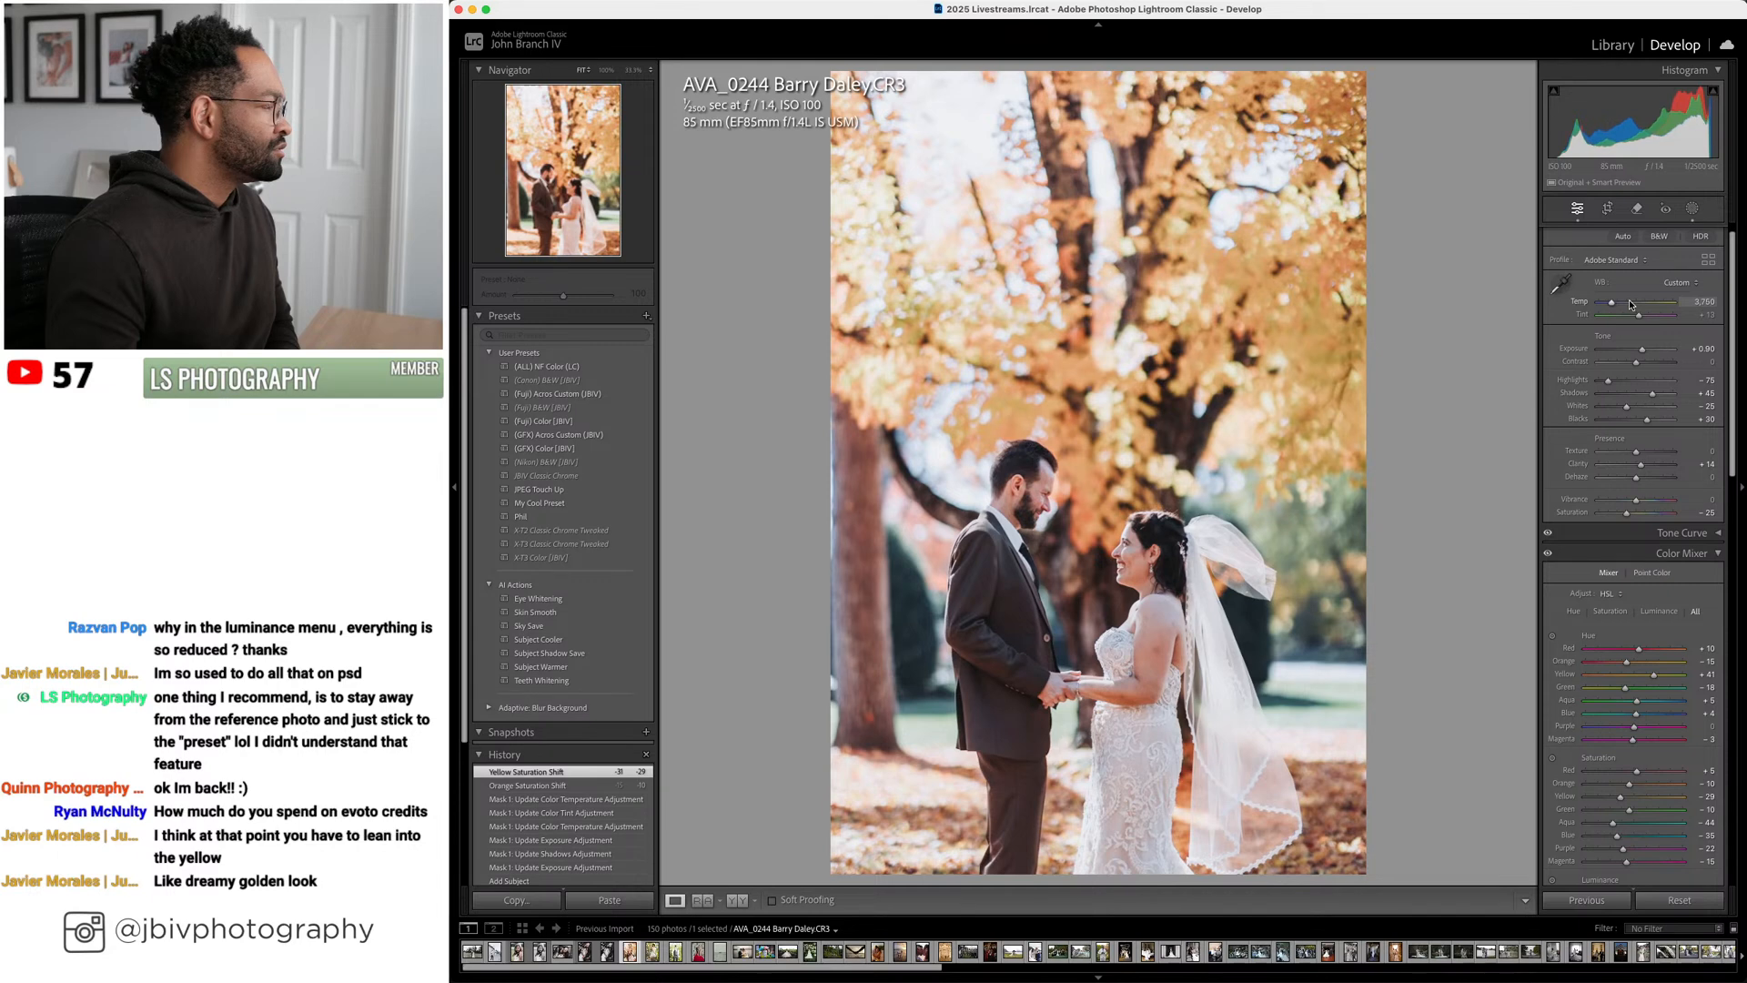
{"action": "scroll", "coordinate": [1631, 305], "scroll_direction": "up", "scroll_amount": 4}
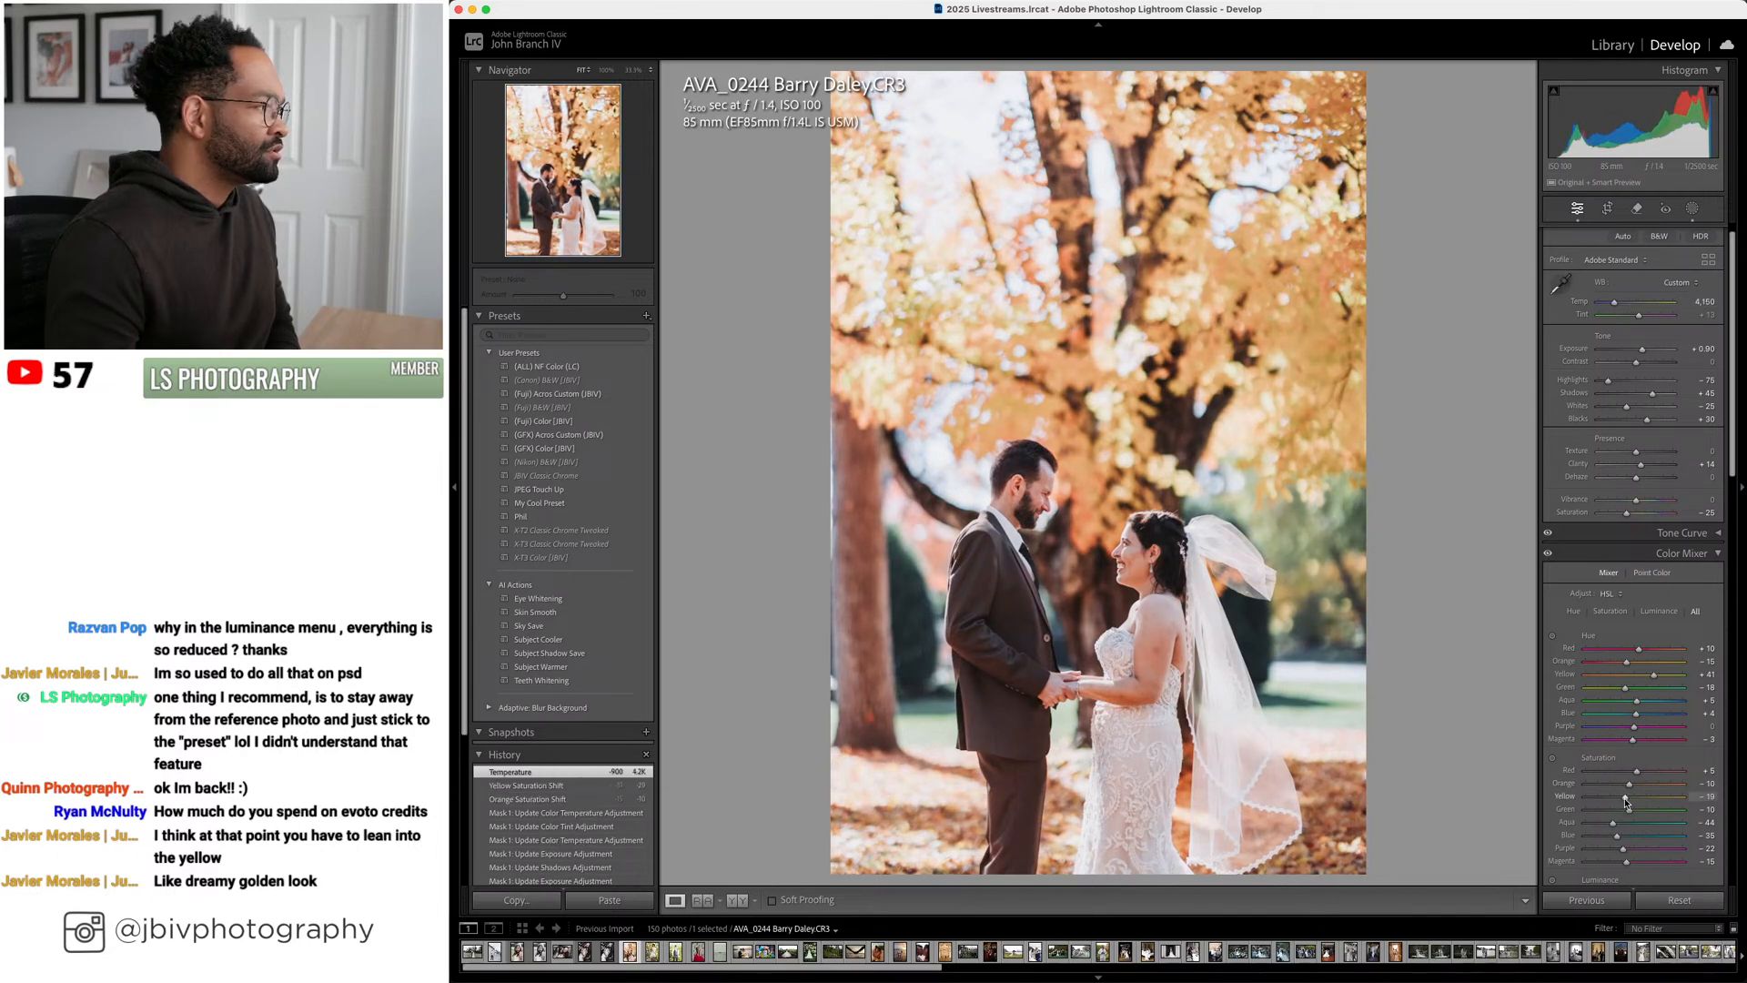
Warm the couple's subject mask by setting its temperature to 51
{"action": "left_click", "coordinate": [1693, 208]}
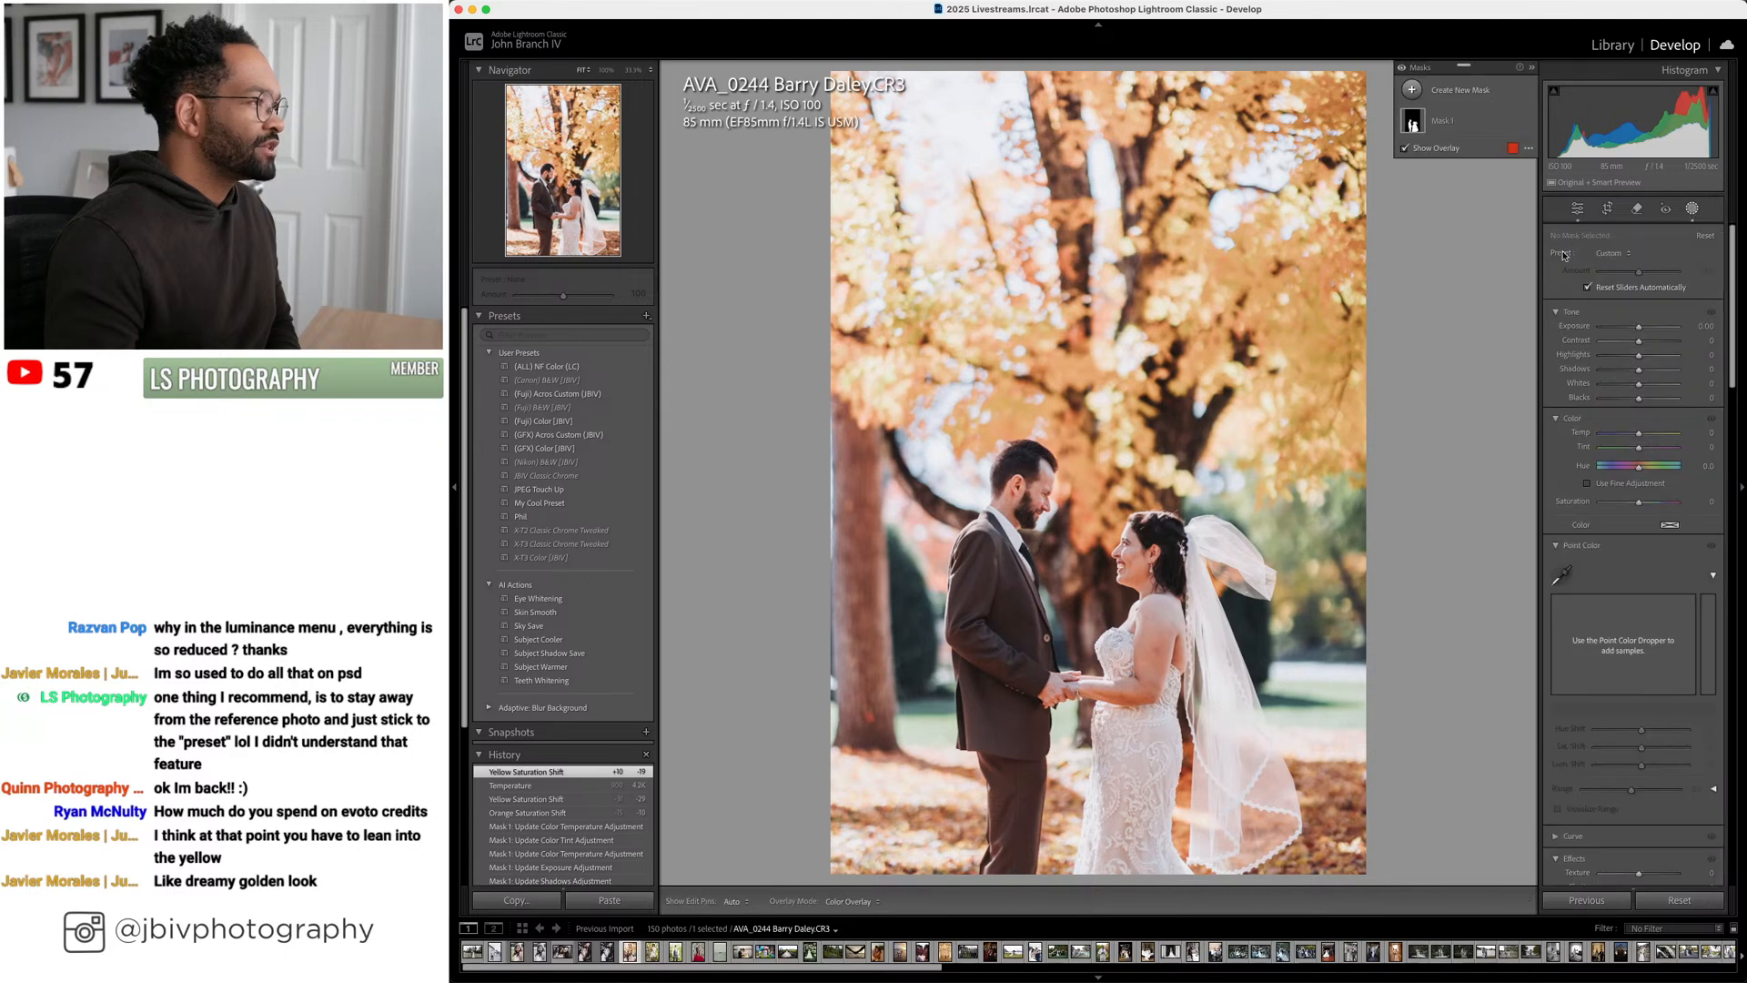
{"action": "left_click", "coordinate": [1414, 120]}
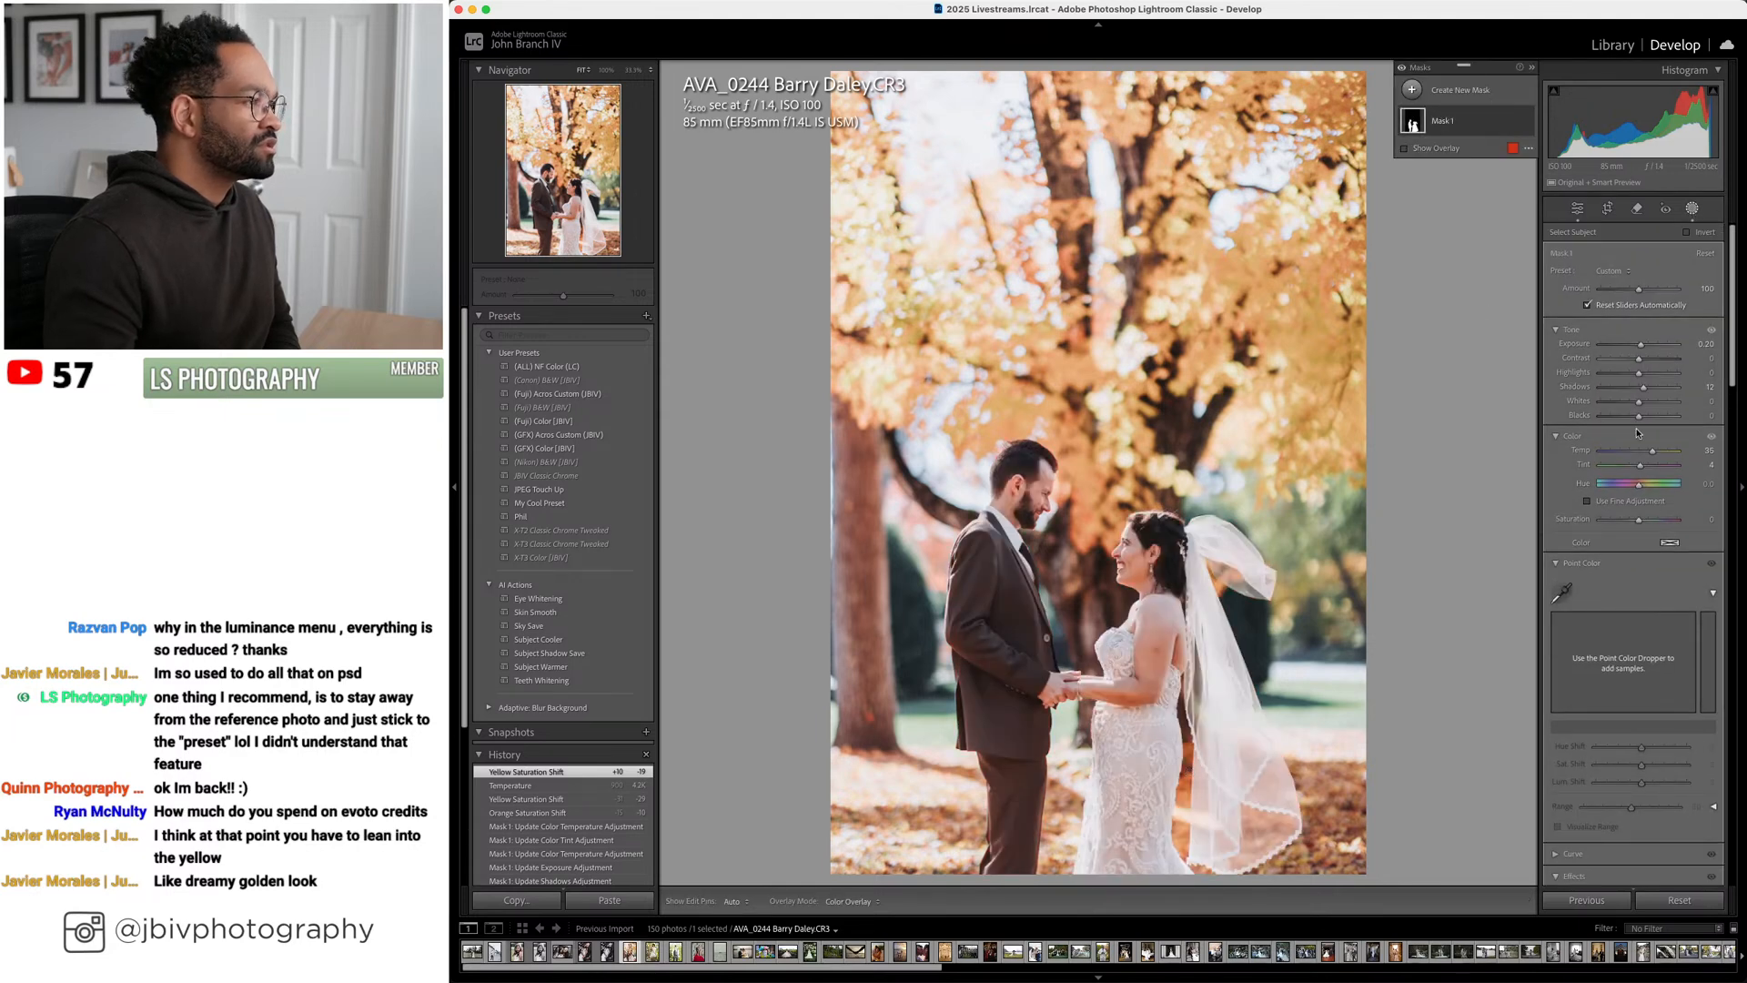
{"action": "scroll", "coordinate": [1653, 456], "scroll_direction": "up", "scroll_amount": 3}
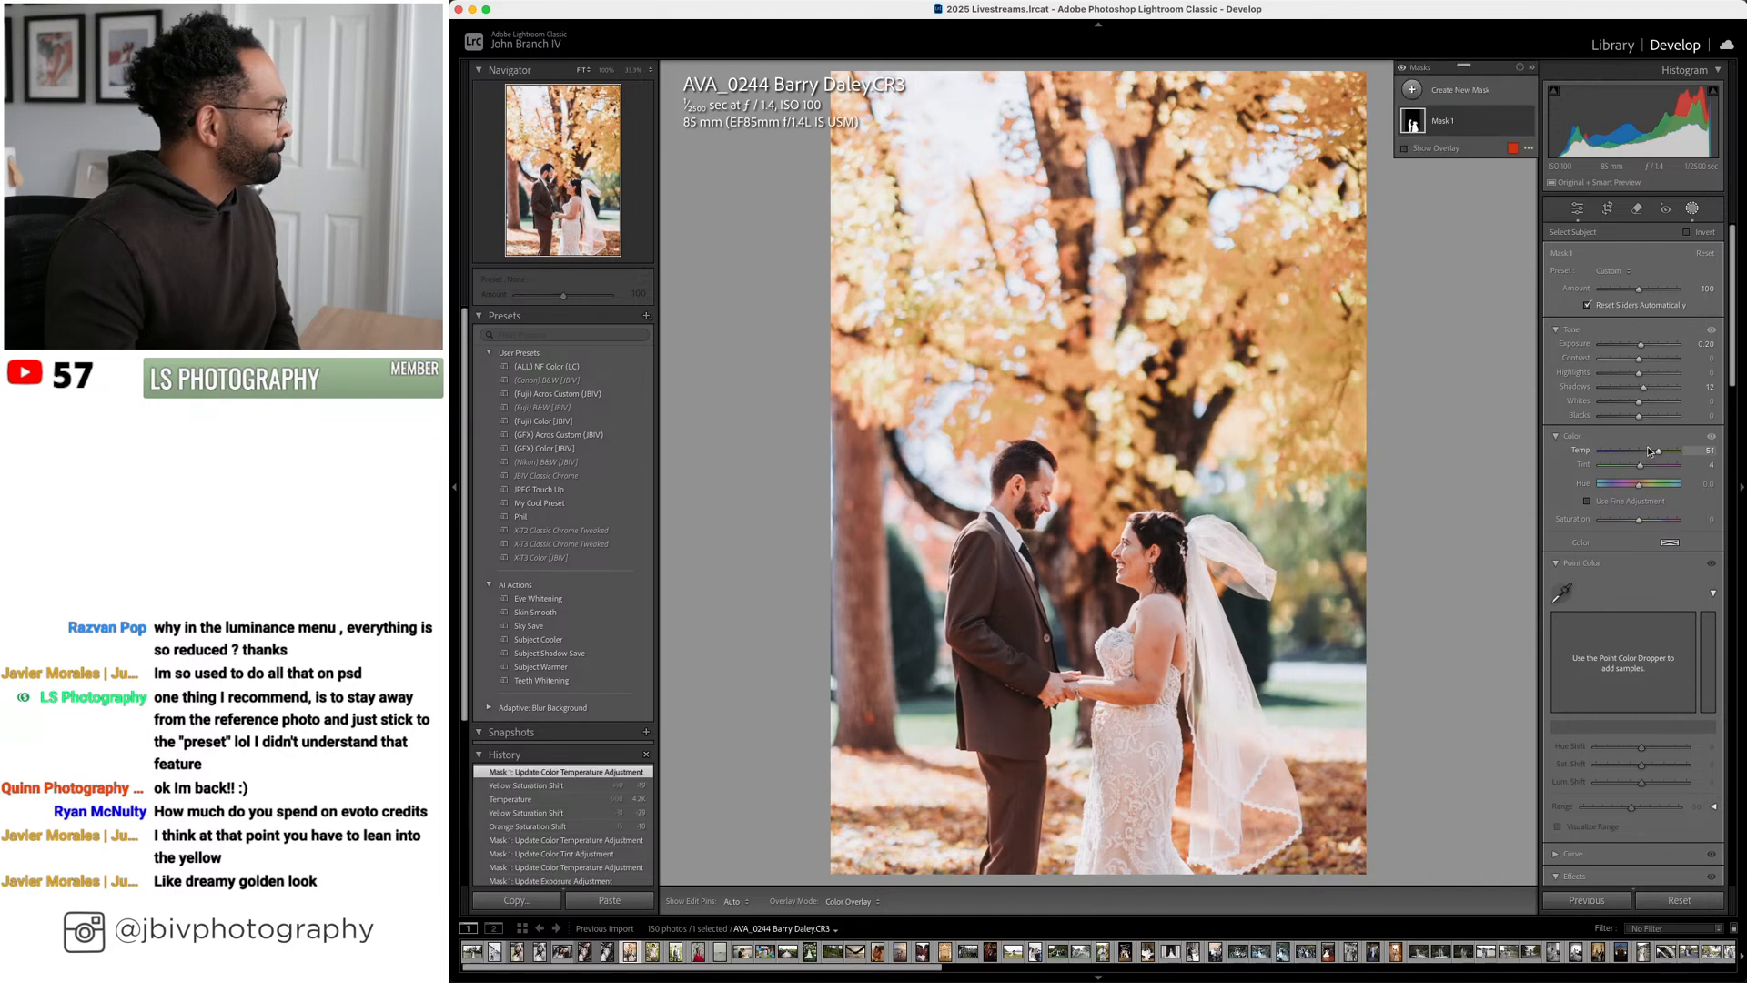
Leave the couple's mask, inspect the bride's face up close, and set the overall white balance tint to +3
{"action": "left_click", "coordinate": [1693, 210]}
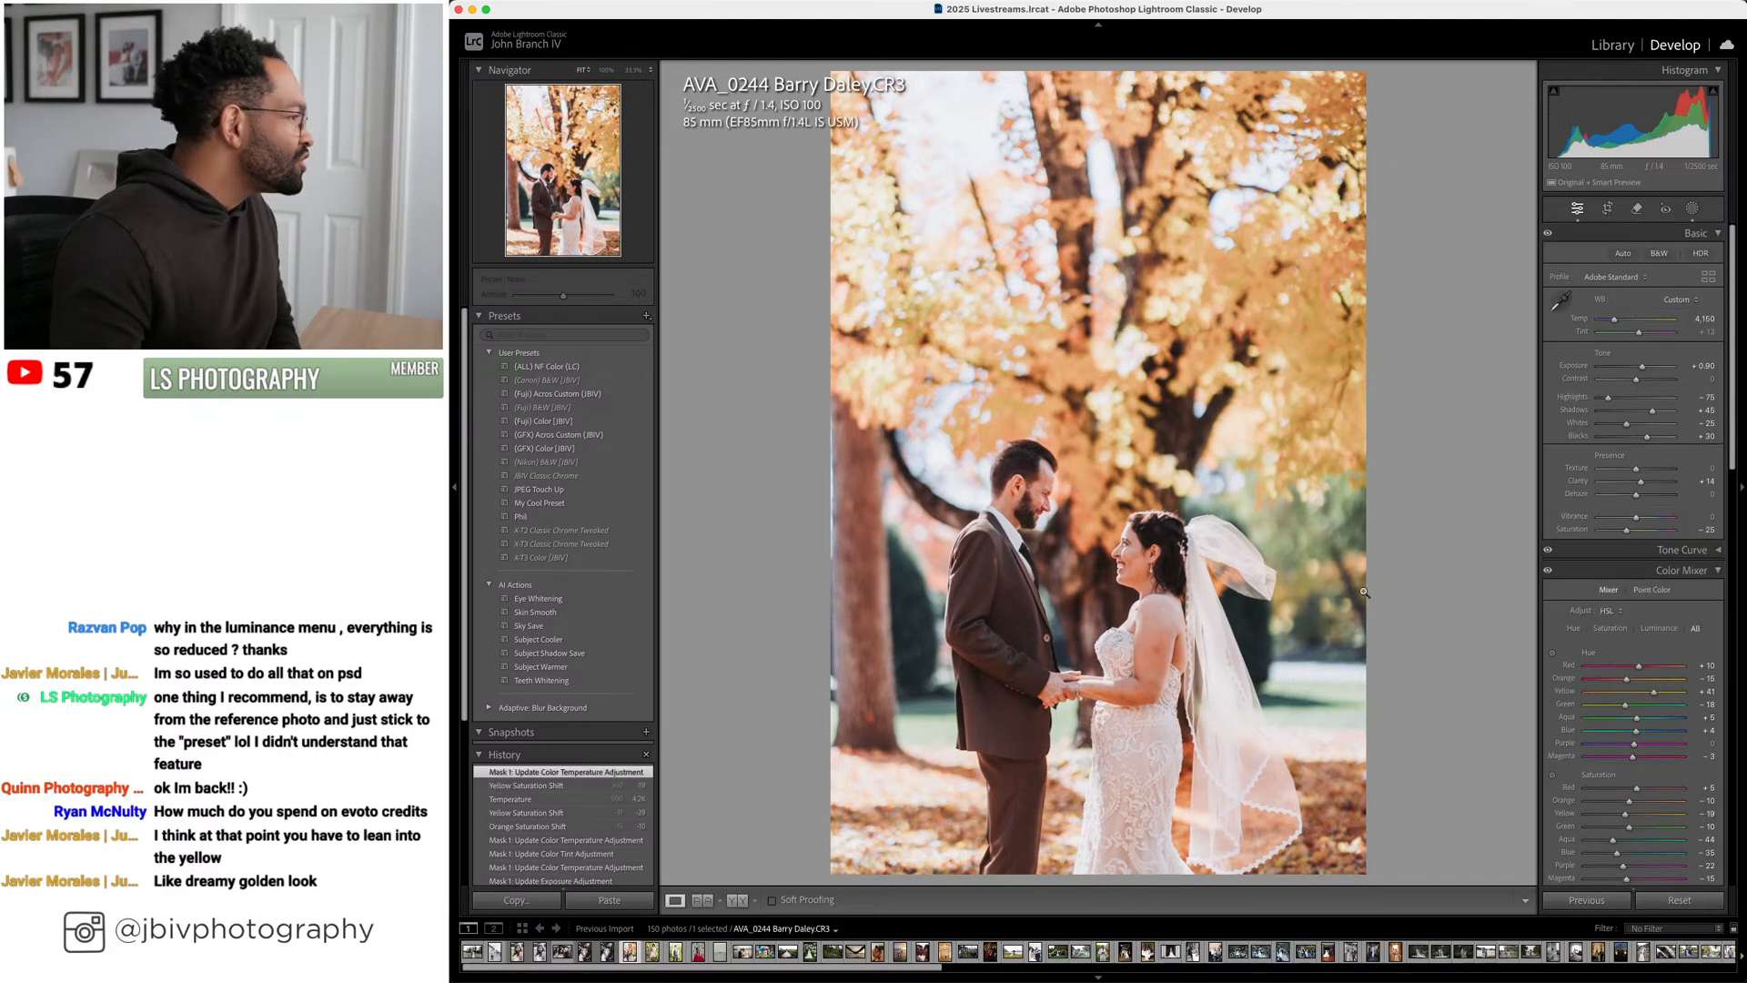
{"action": "left_click", "coordinate": [1164, 520]}
{"action": "left_click_drag", "start_coordinate": [1164, 520], "coordinate": [1326, 294]}
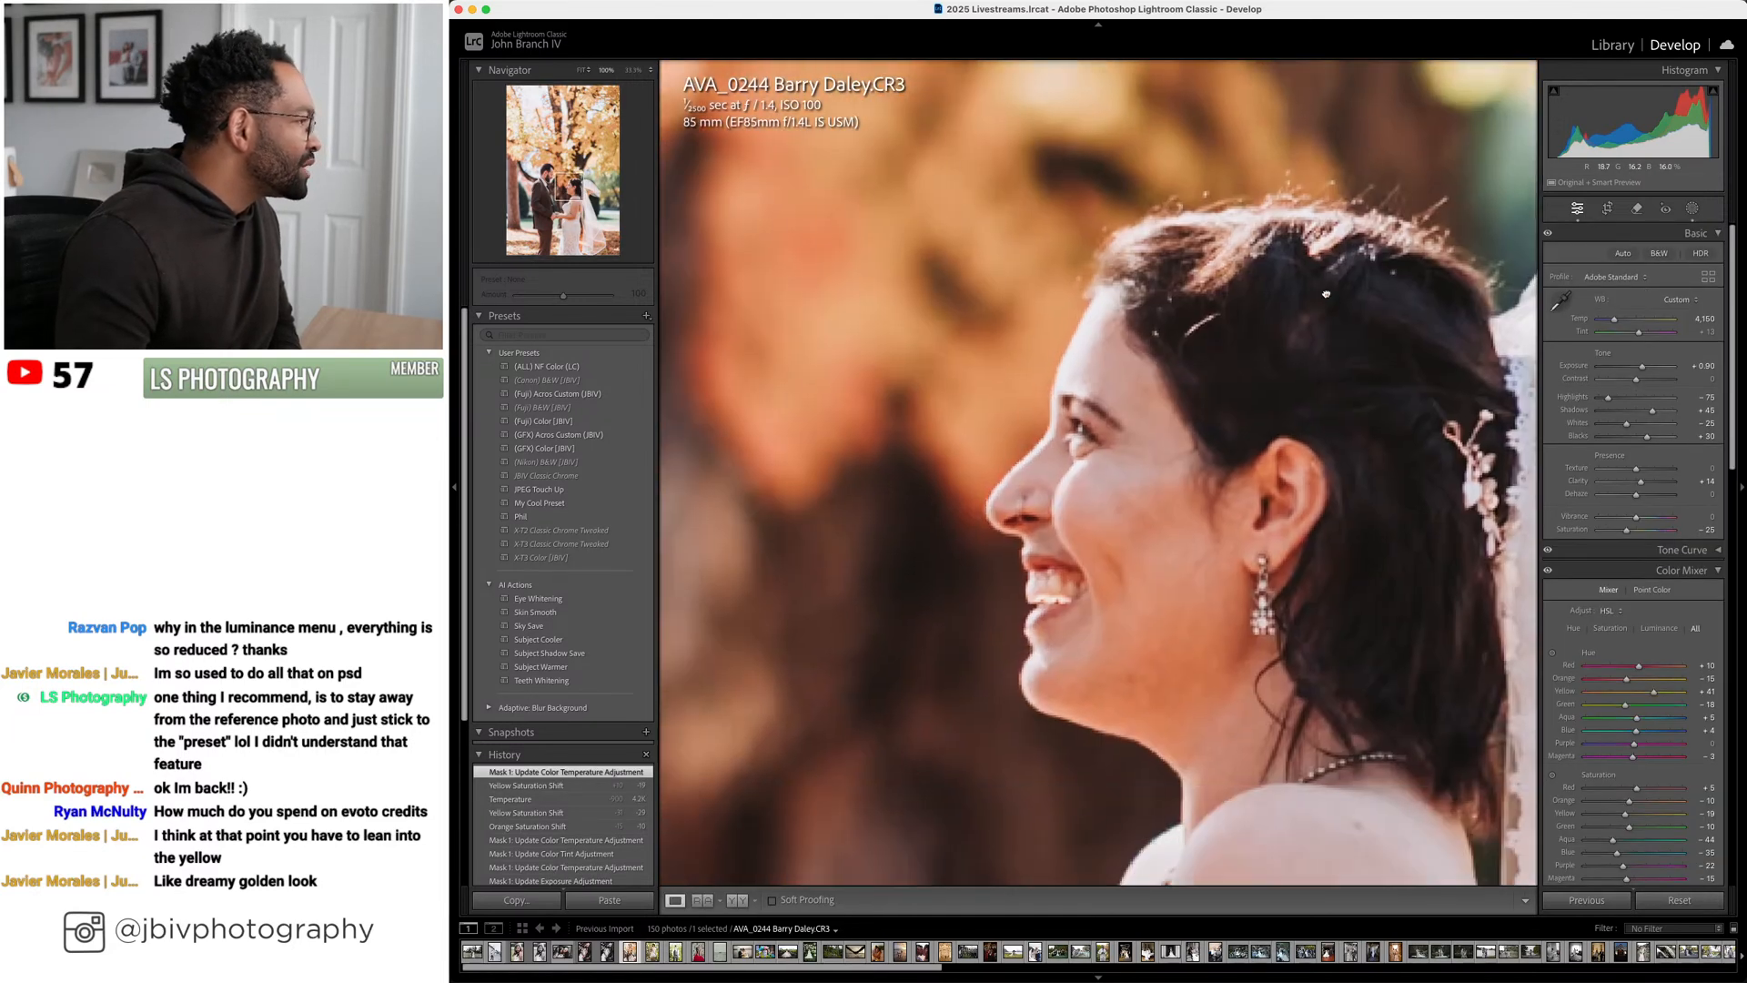
{"action": "left_click", "coordinate": [1131, 409]}
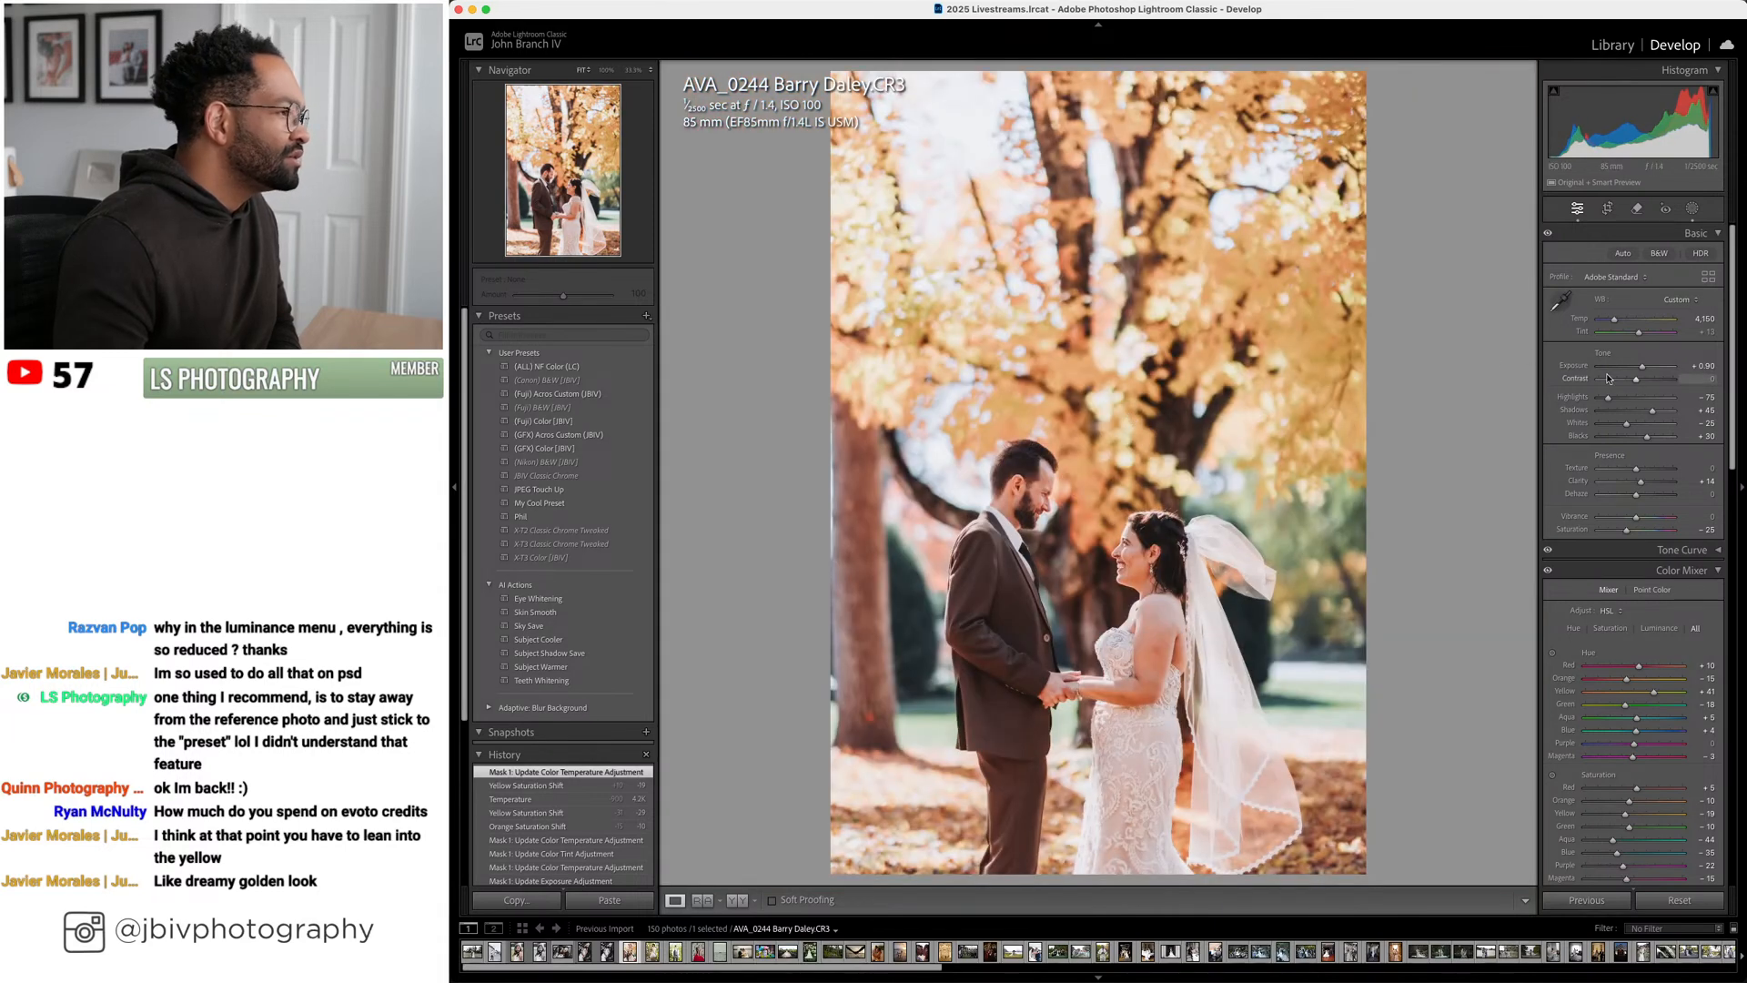
{"action": "left_click_drag", "start_coordinate": [1641, 337], "coordinate": [1639, 337]}
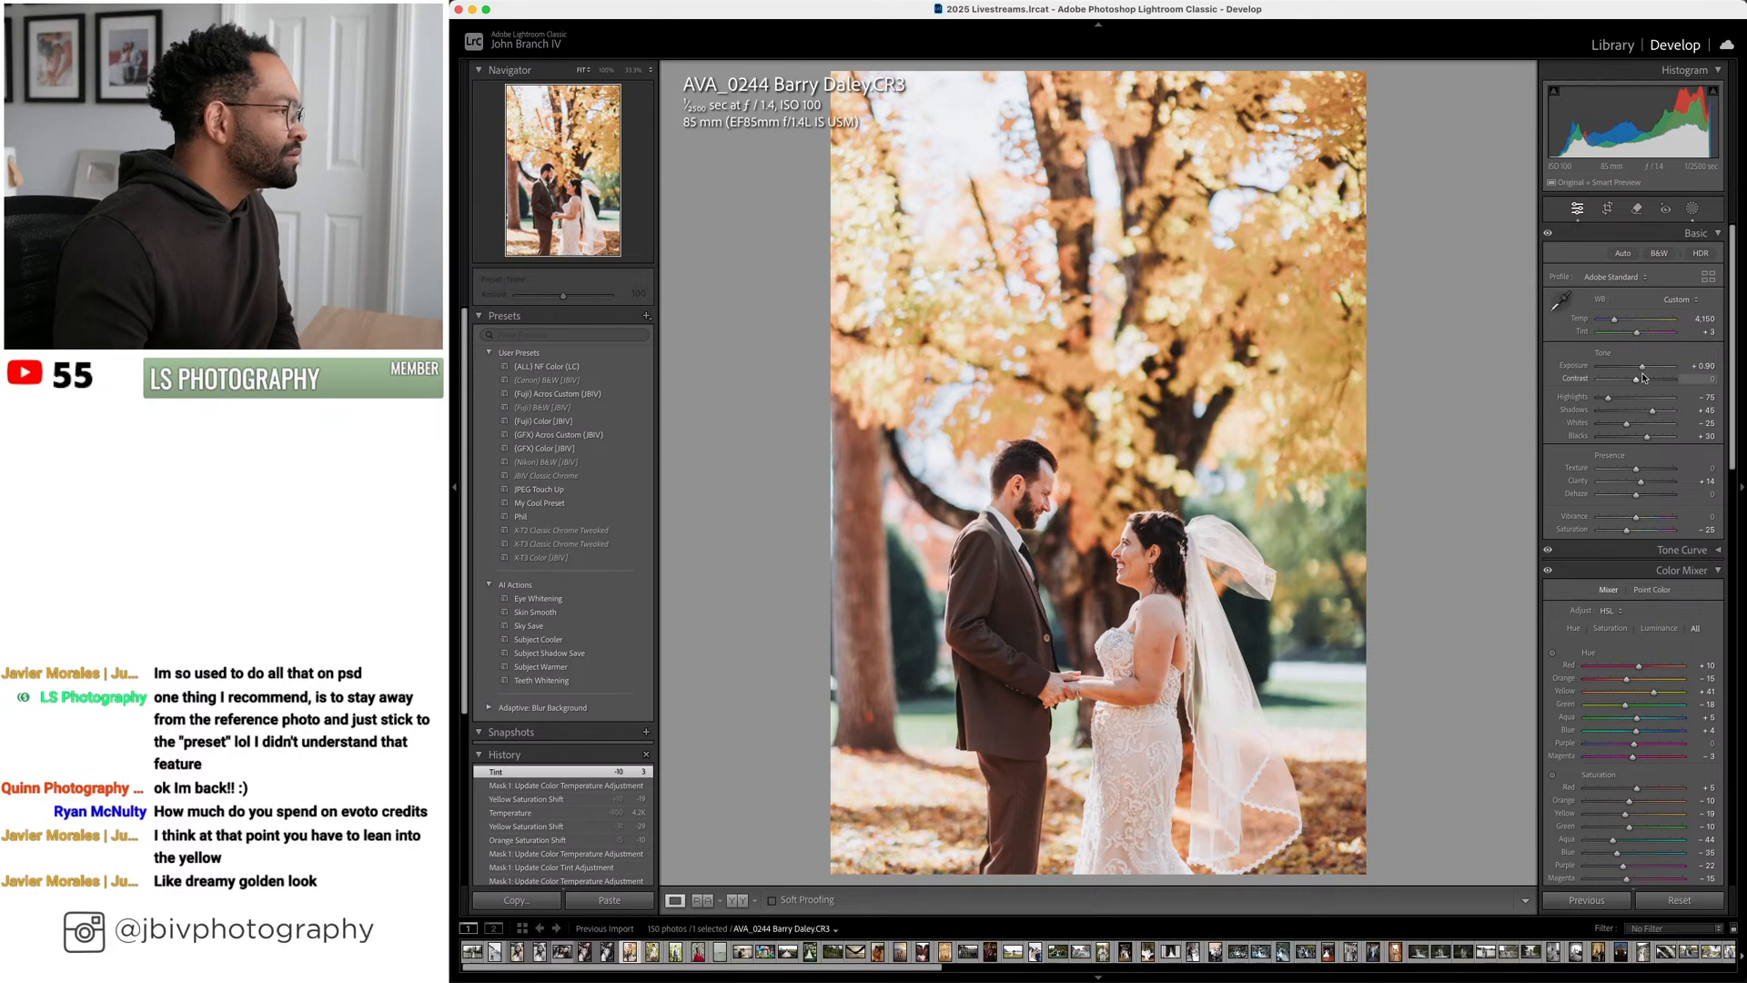
Compare the autumn couple photo before and after, raise its exposure to +1.00 and reduce red saturation to -50
{"action": "left_click_drag", "start_coordinate": [1645, 373], "coordinate": [1647, 373]}
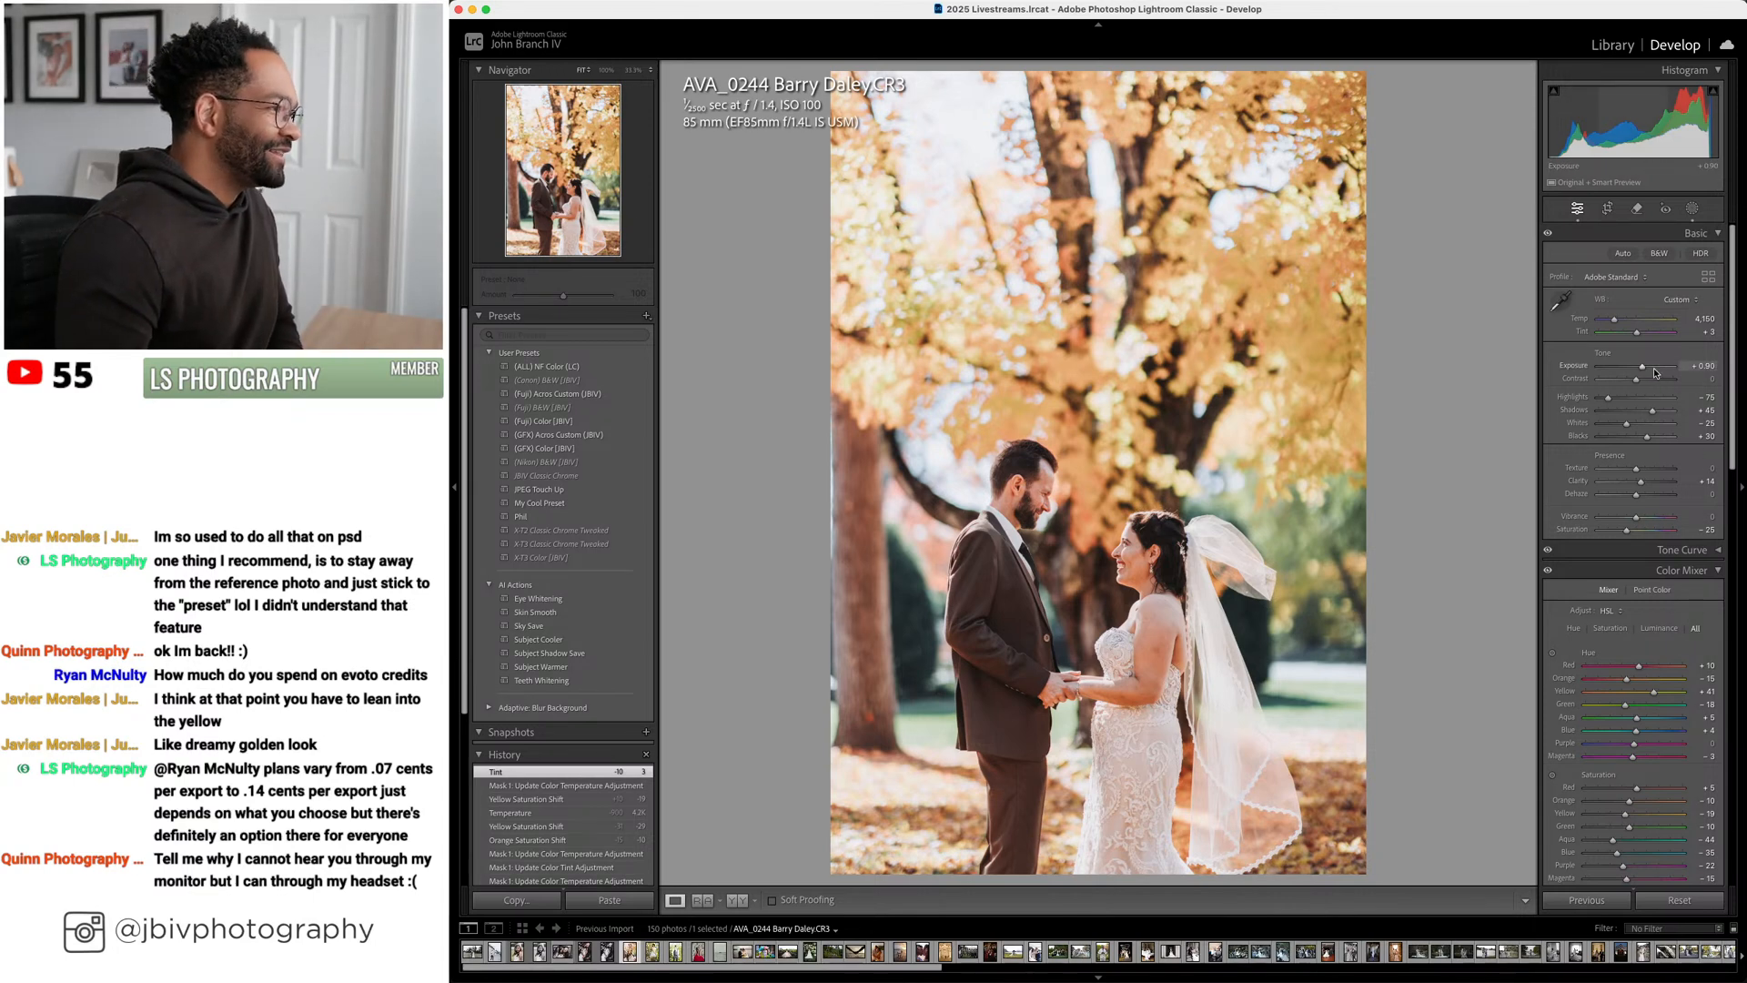
{"action": "key", "text": "Up"}
{"action": "key", "text": "Down"}
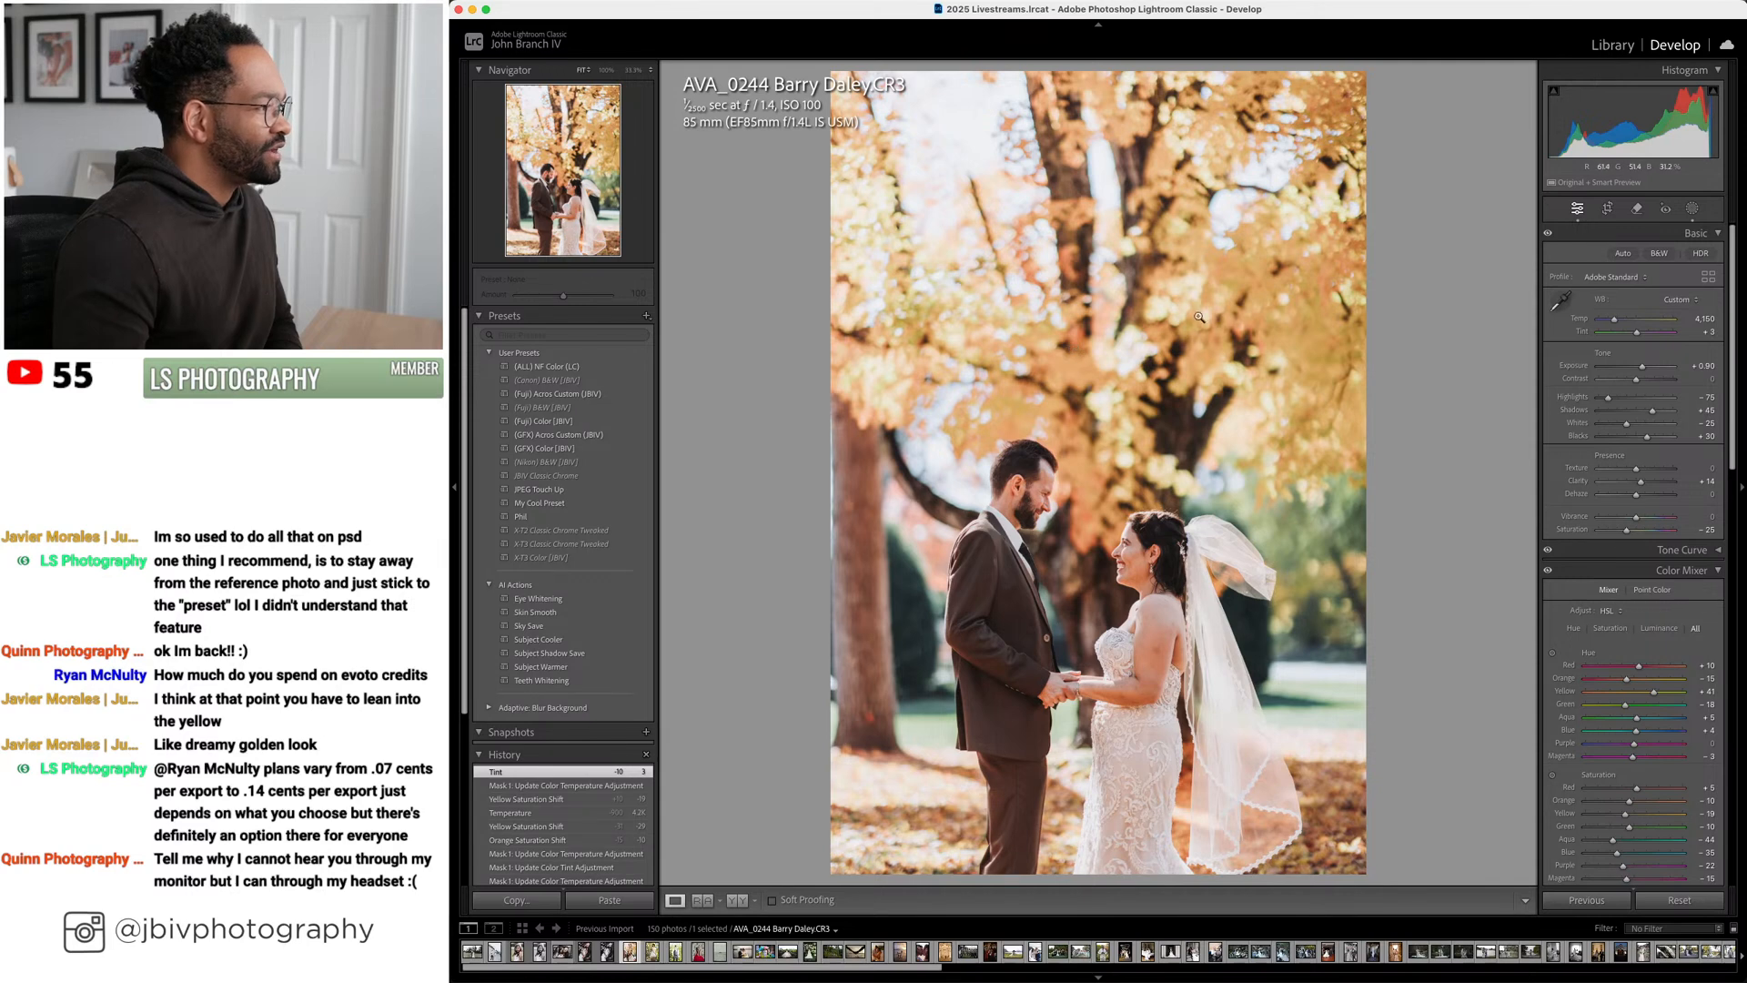
{"action": "key", "text": "y"}
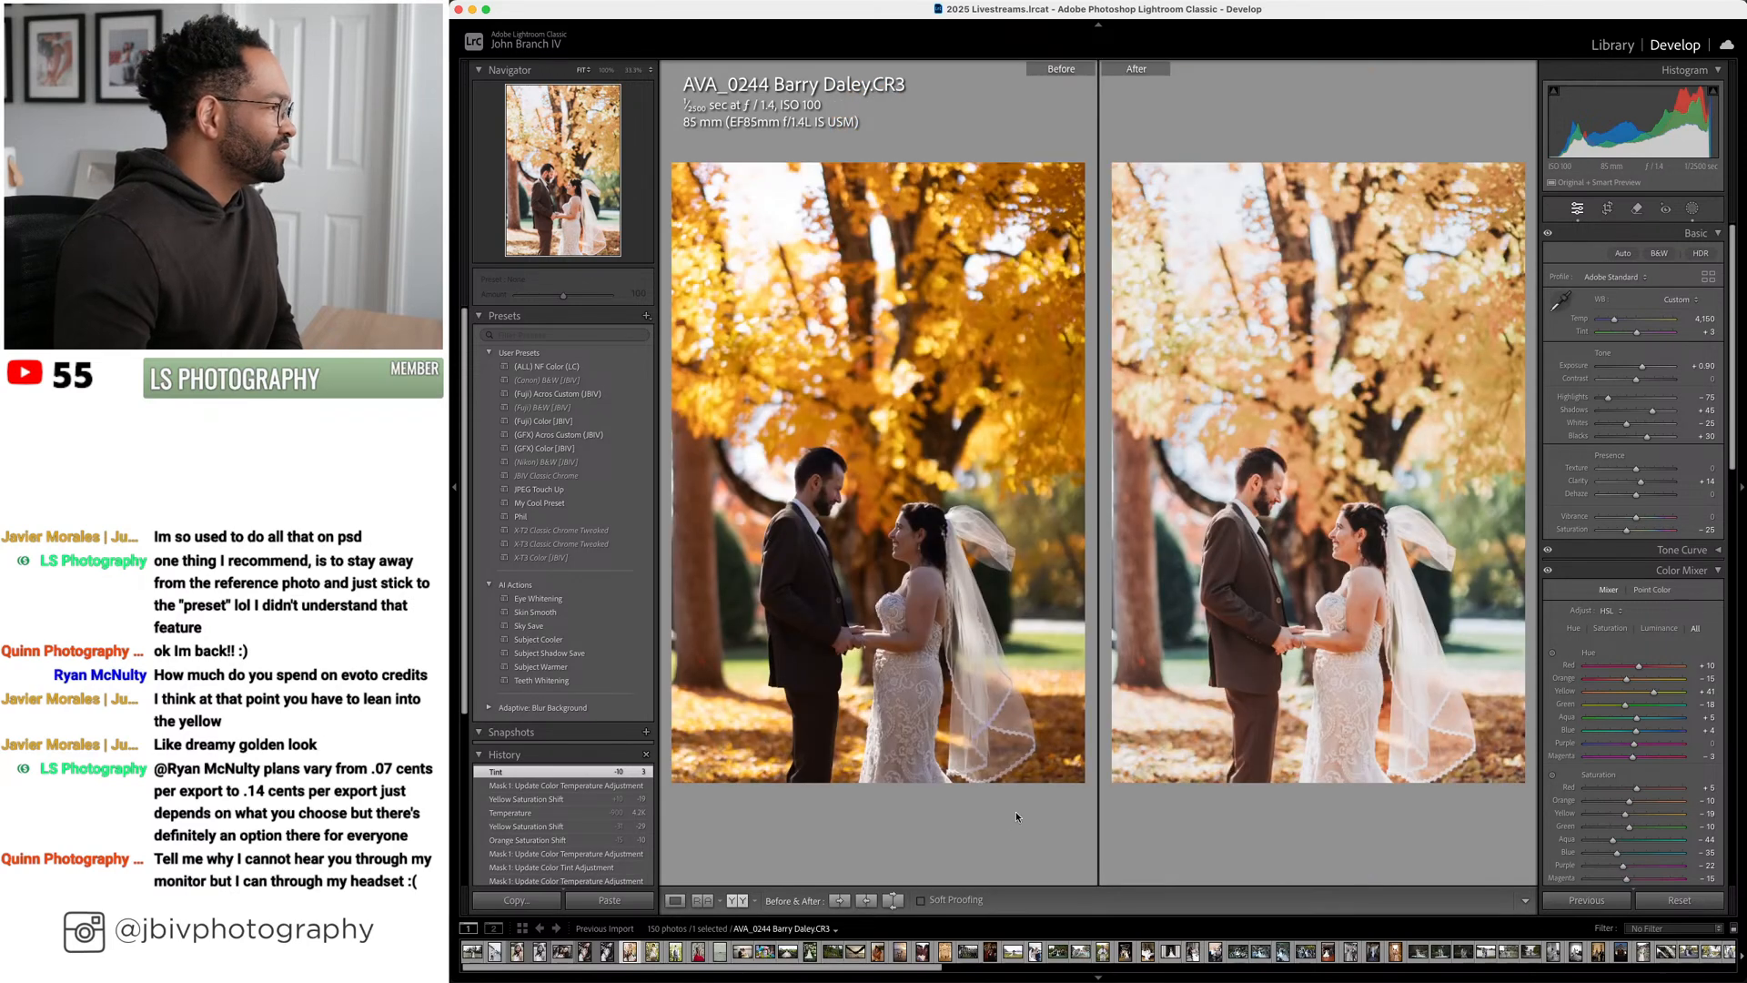
{"action": "key", "text": "Up"}
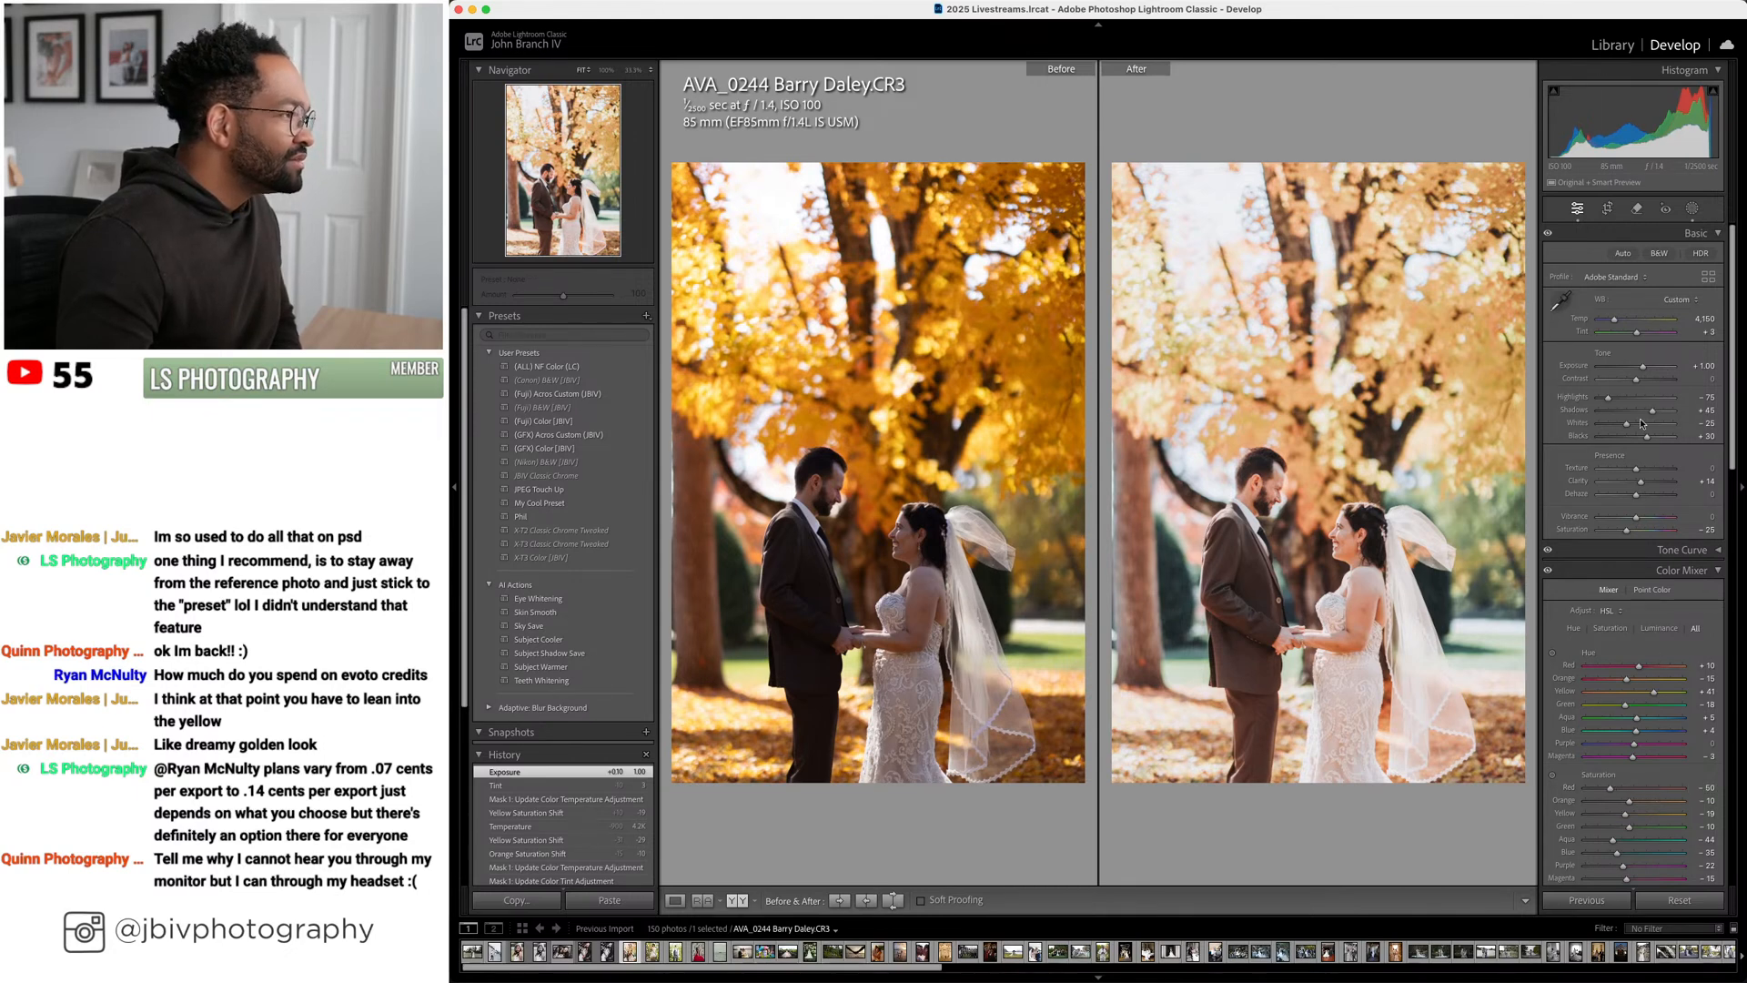
Crop the autumn couple photo slightly tighter at its original aspect ratio, trimming some of the foliage above, and reposition the frame
{"action": "left_click", "coordinate": [1608, 208]}
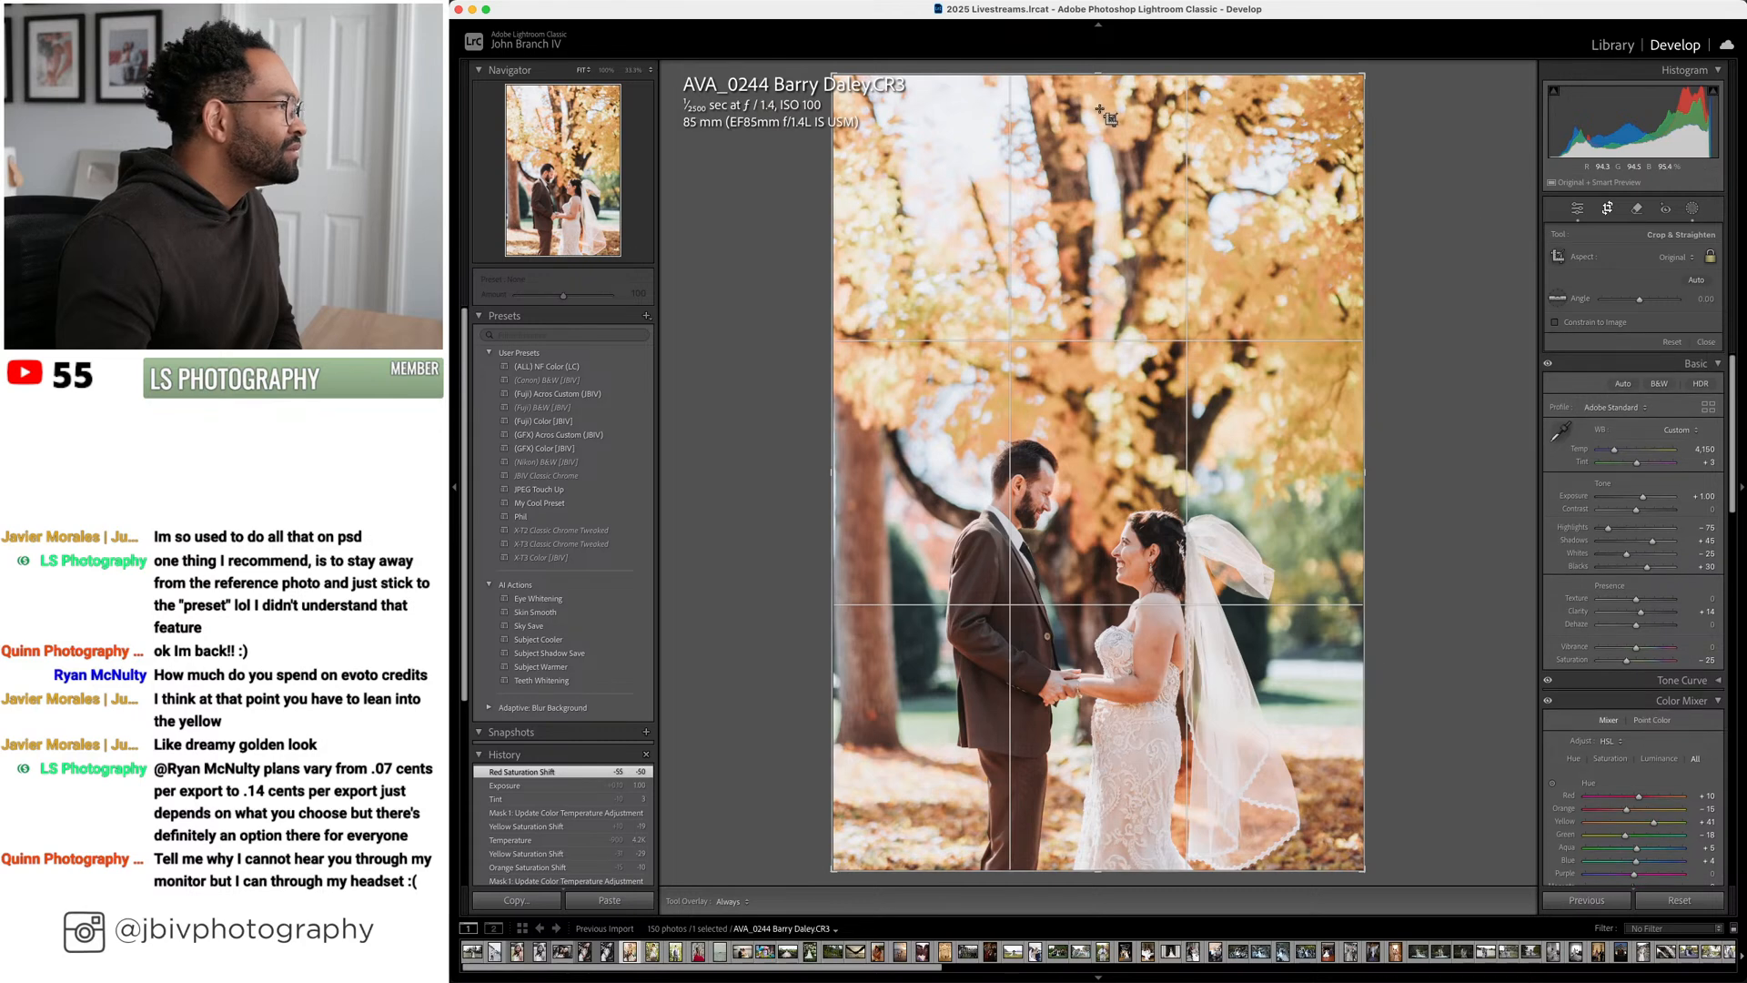
{"action": "left_click_drag", "start_coordinate": [1093, 79], "coordinate": [1095, 94]}
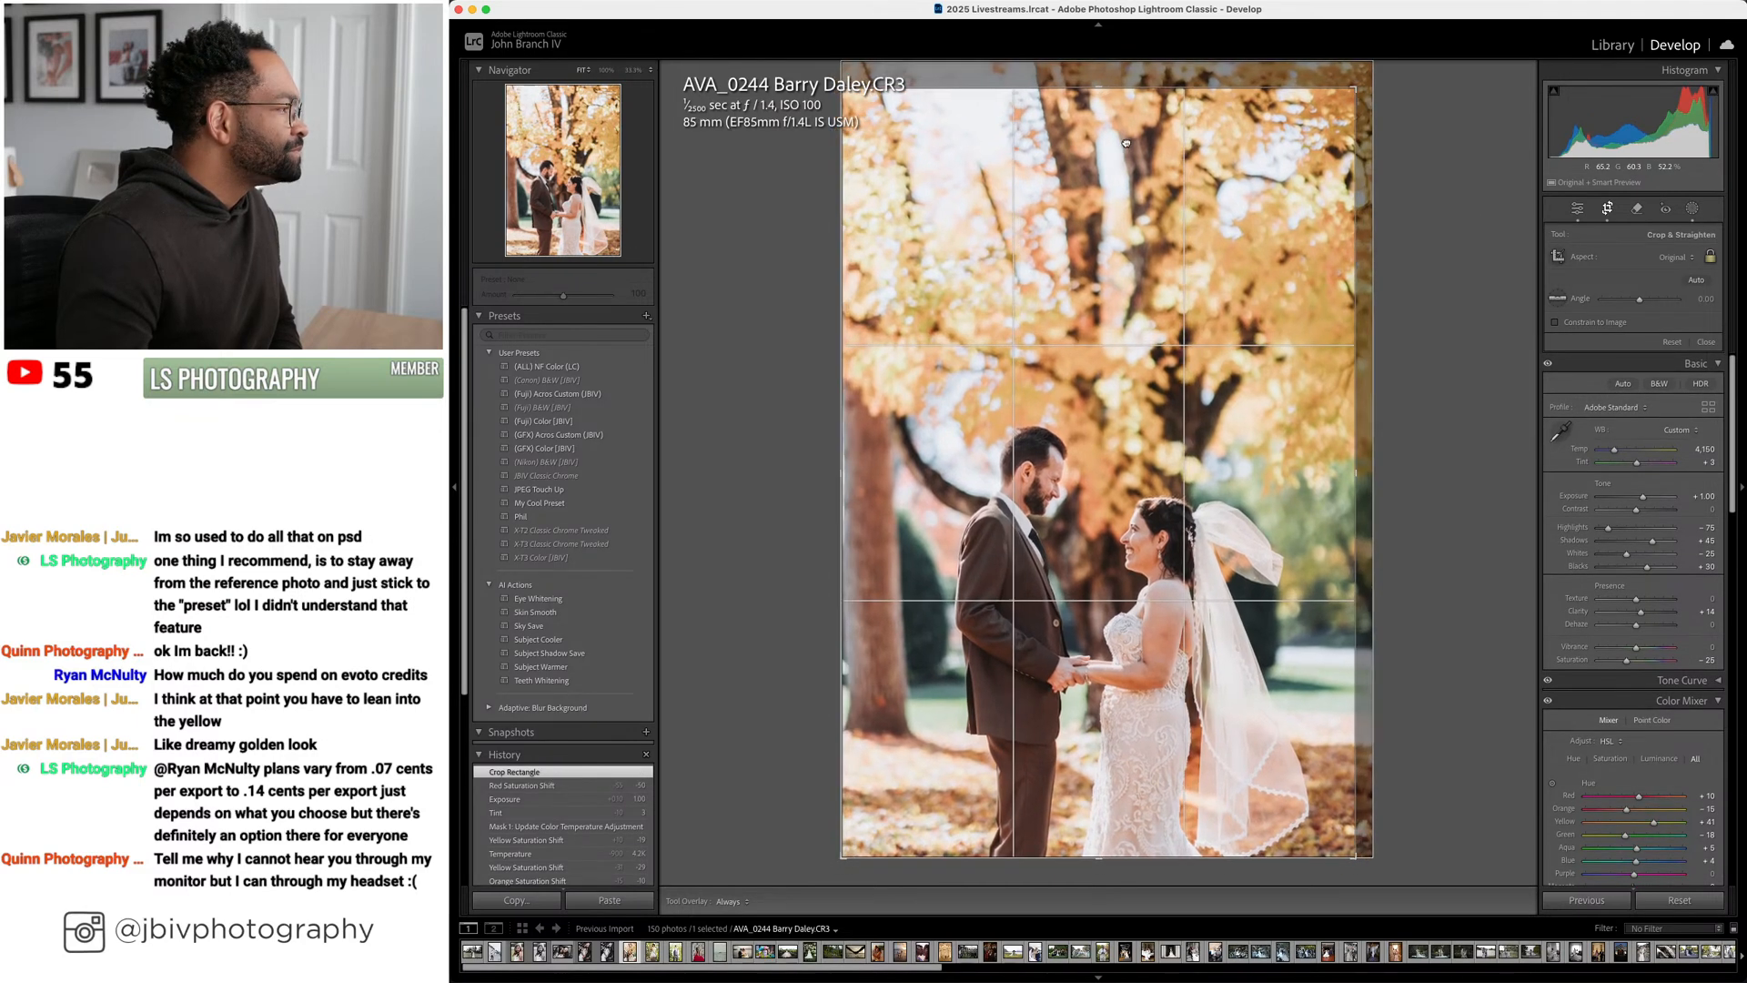
{"action": "key", "text": "Return"}
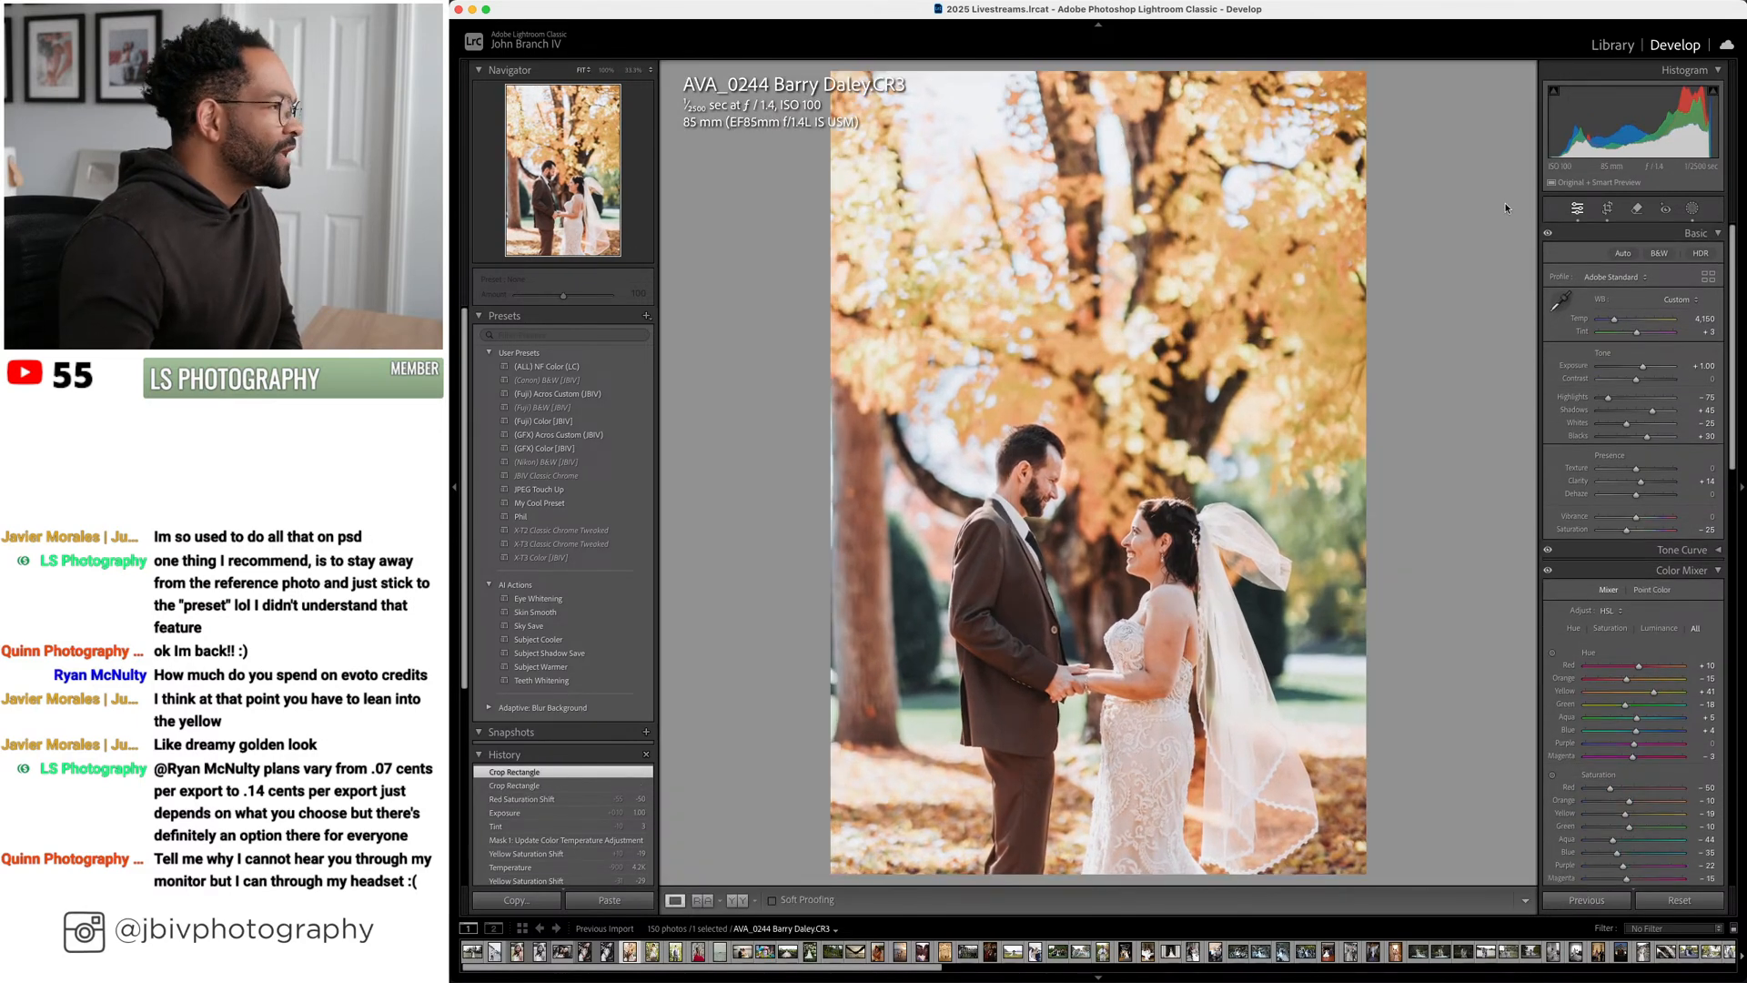
Set orange saturation to +5 and exposure to +0.90 while comparing the before and after versions side by side
{"action": "left_click", "coordinate": [744, 901]}
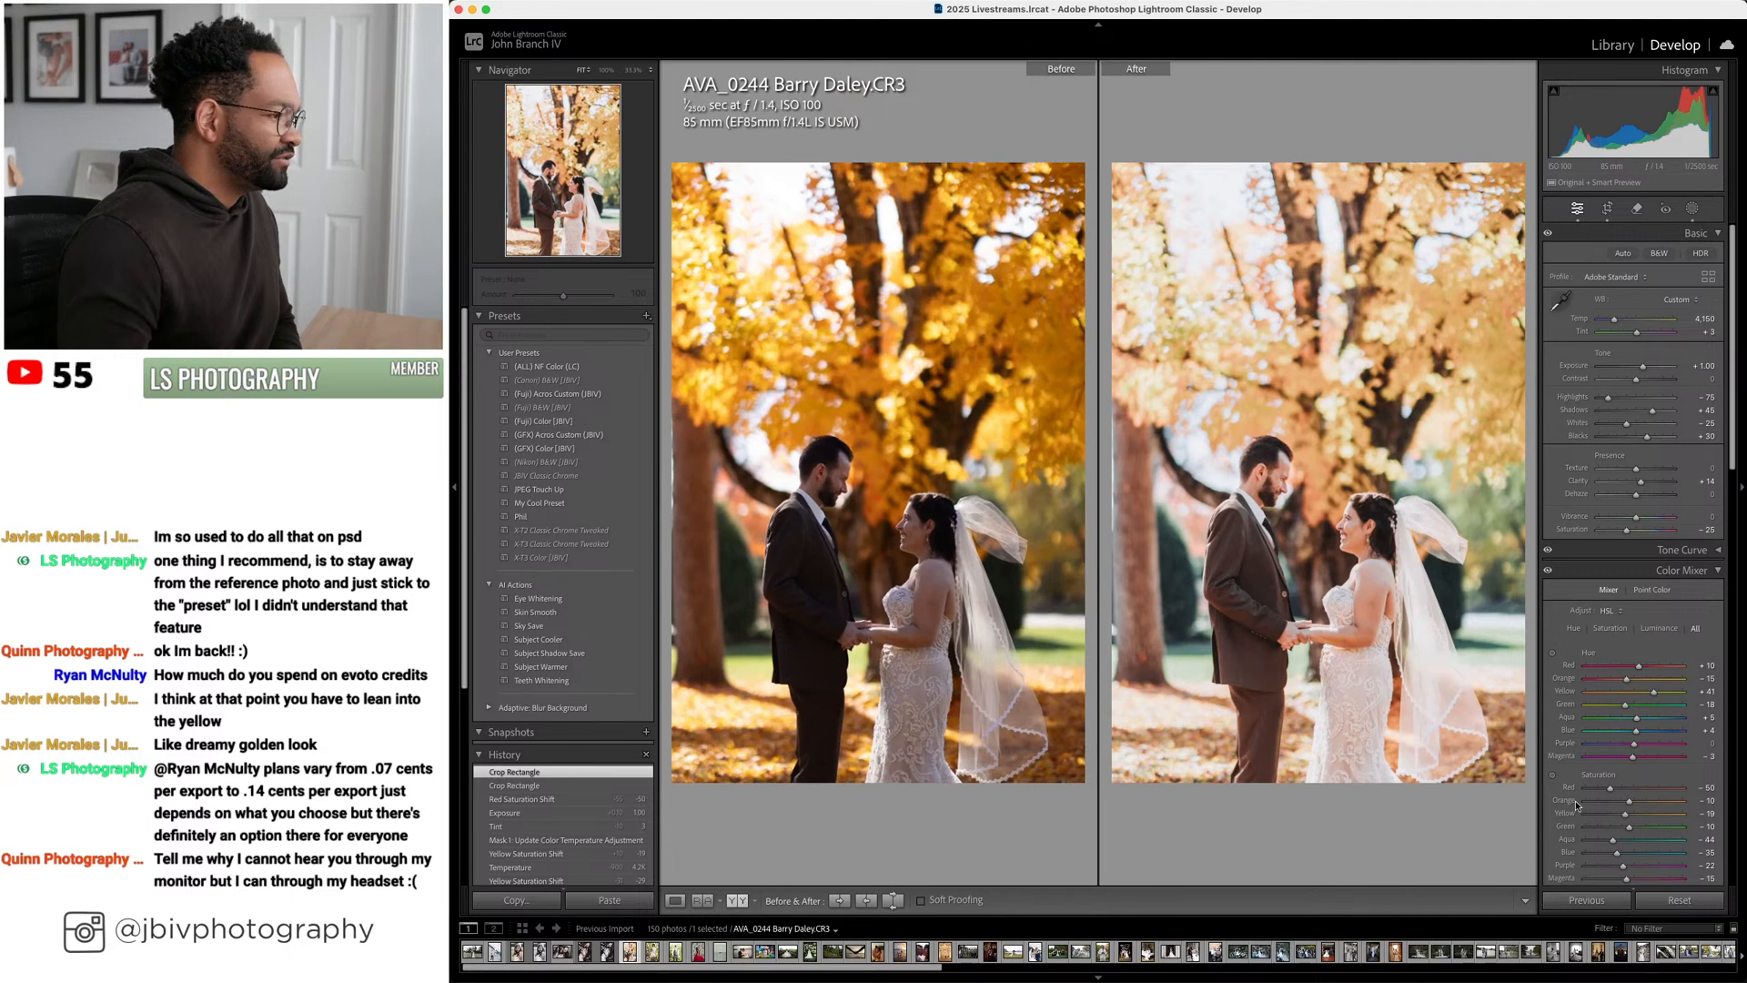
{"action": "double_click", "coordinate": [1644, 806]}
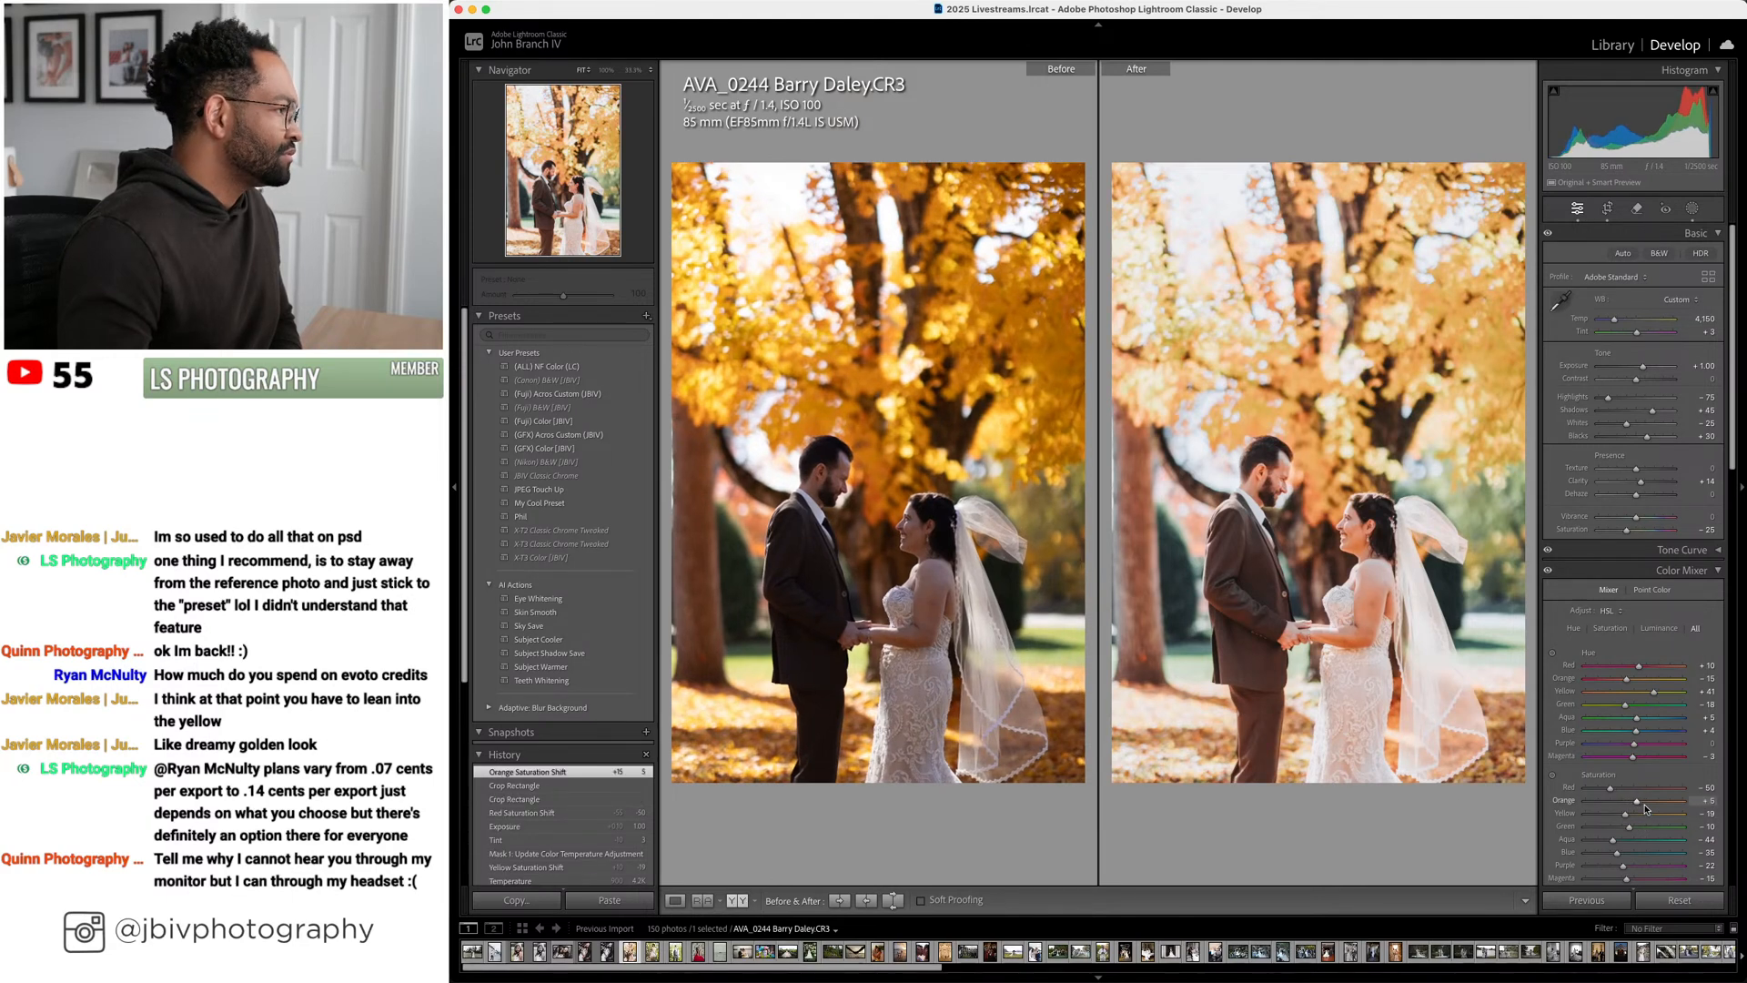
{"action": "key", "text": "Down"}
{"action": "key", "text": "Down"}
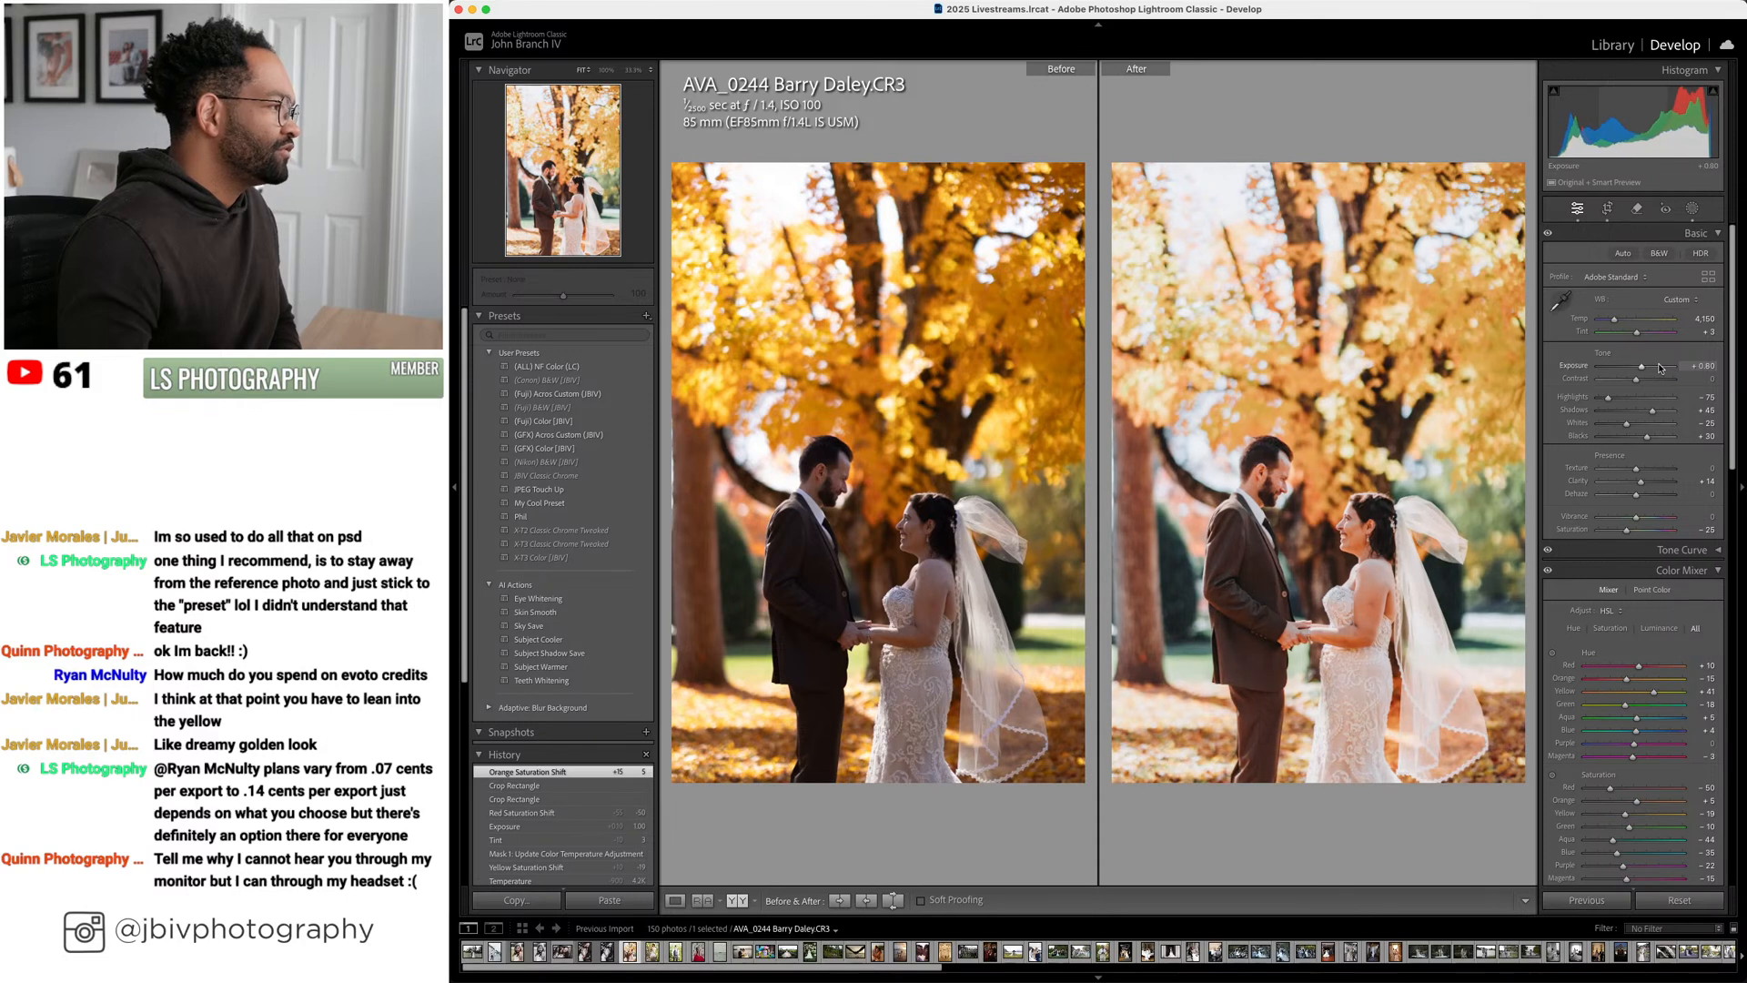
{"action": "key", "text": "Up"}
{"action": "key", "text": "Up"}
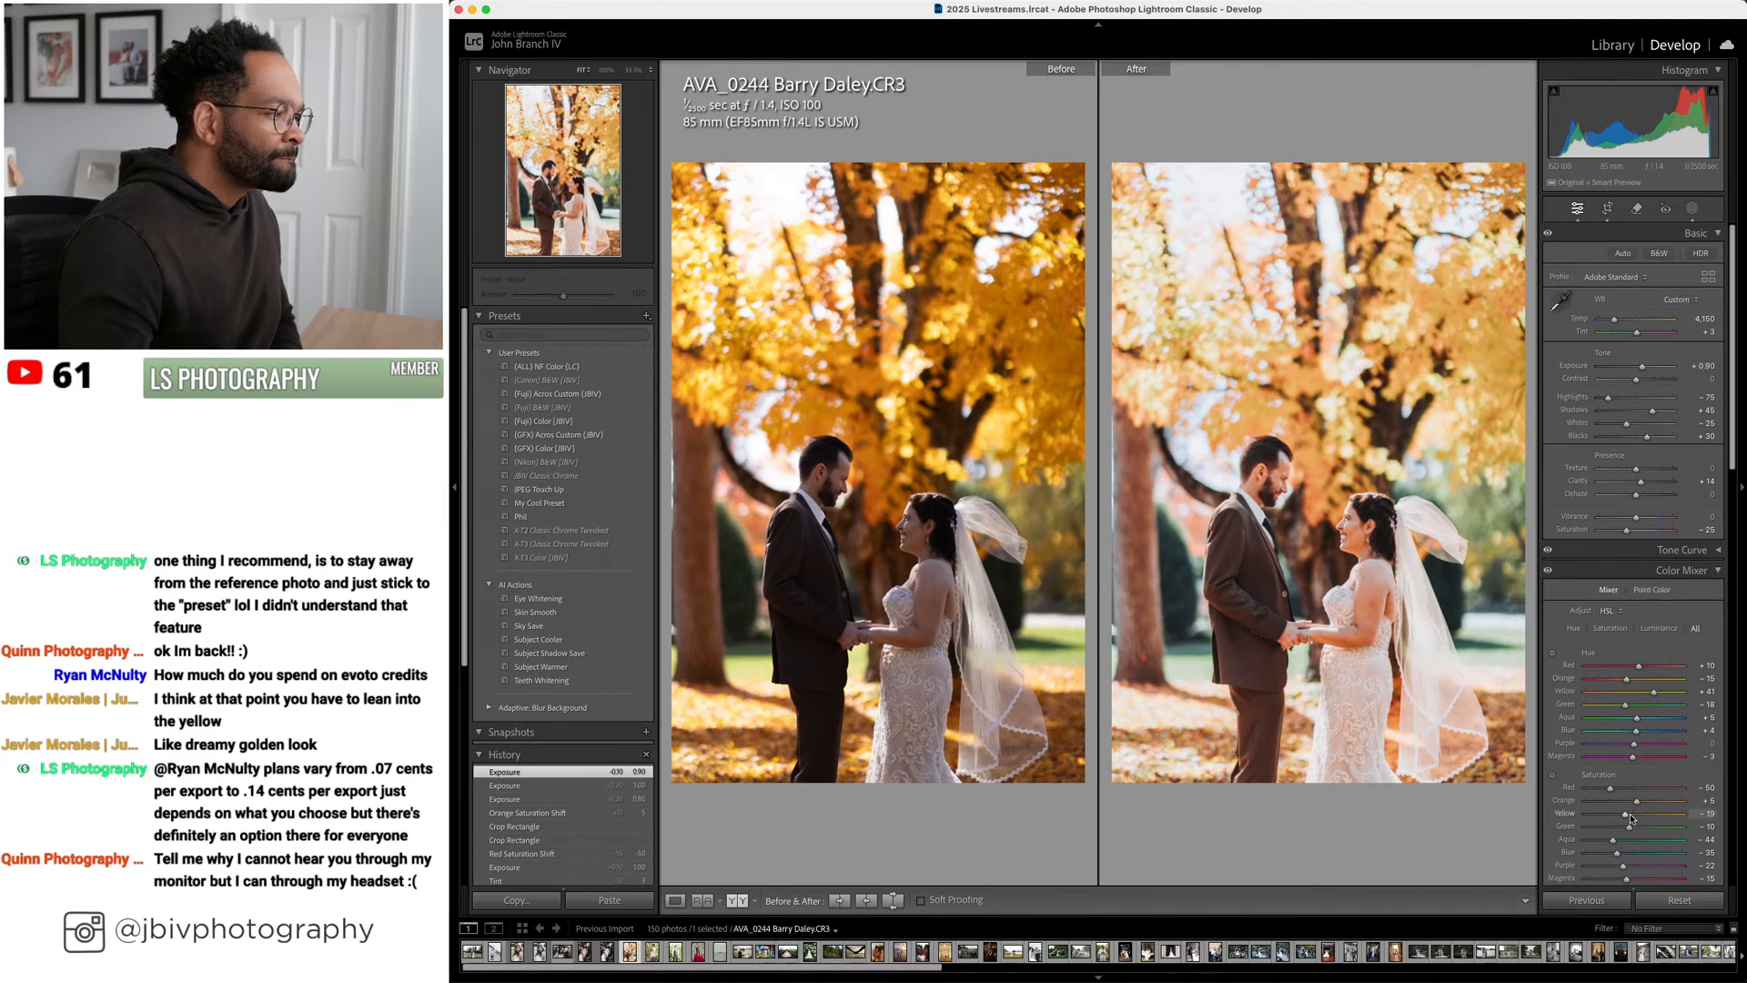
Test yellow saturation down to -100, settle it at -45, and reduce orange saturation to -5
{"action": "key", "text": "Down"}
{"action": "key", "text": "Down"}
{"action": "key", "text": "Down"}
{"action": "key", "text": "Down"}
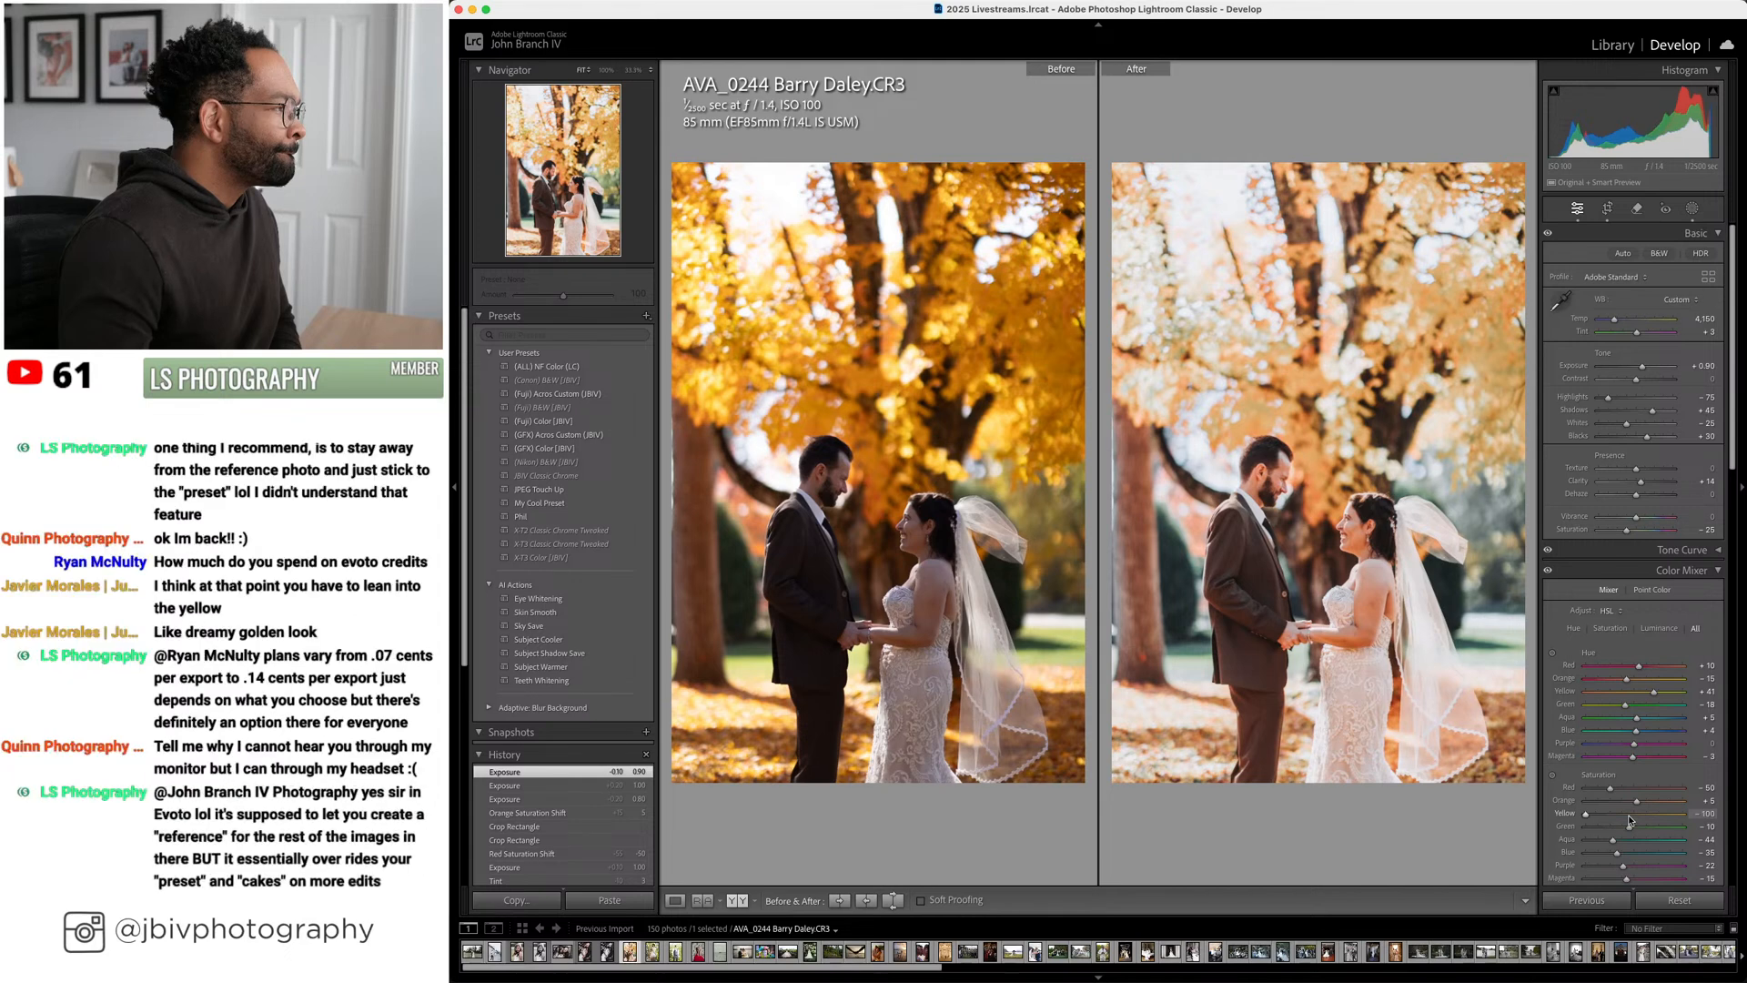
{"action": "key", "text": "Up"}
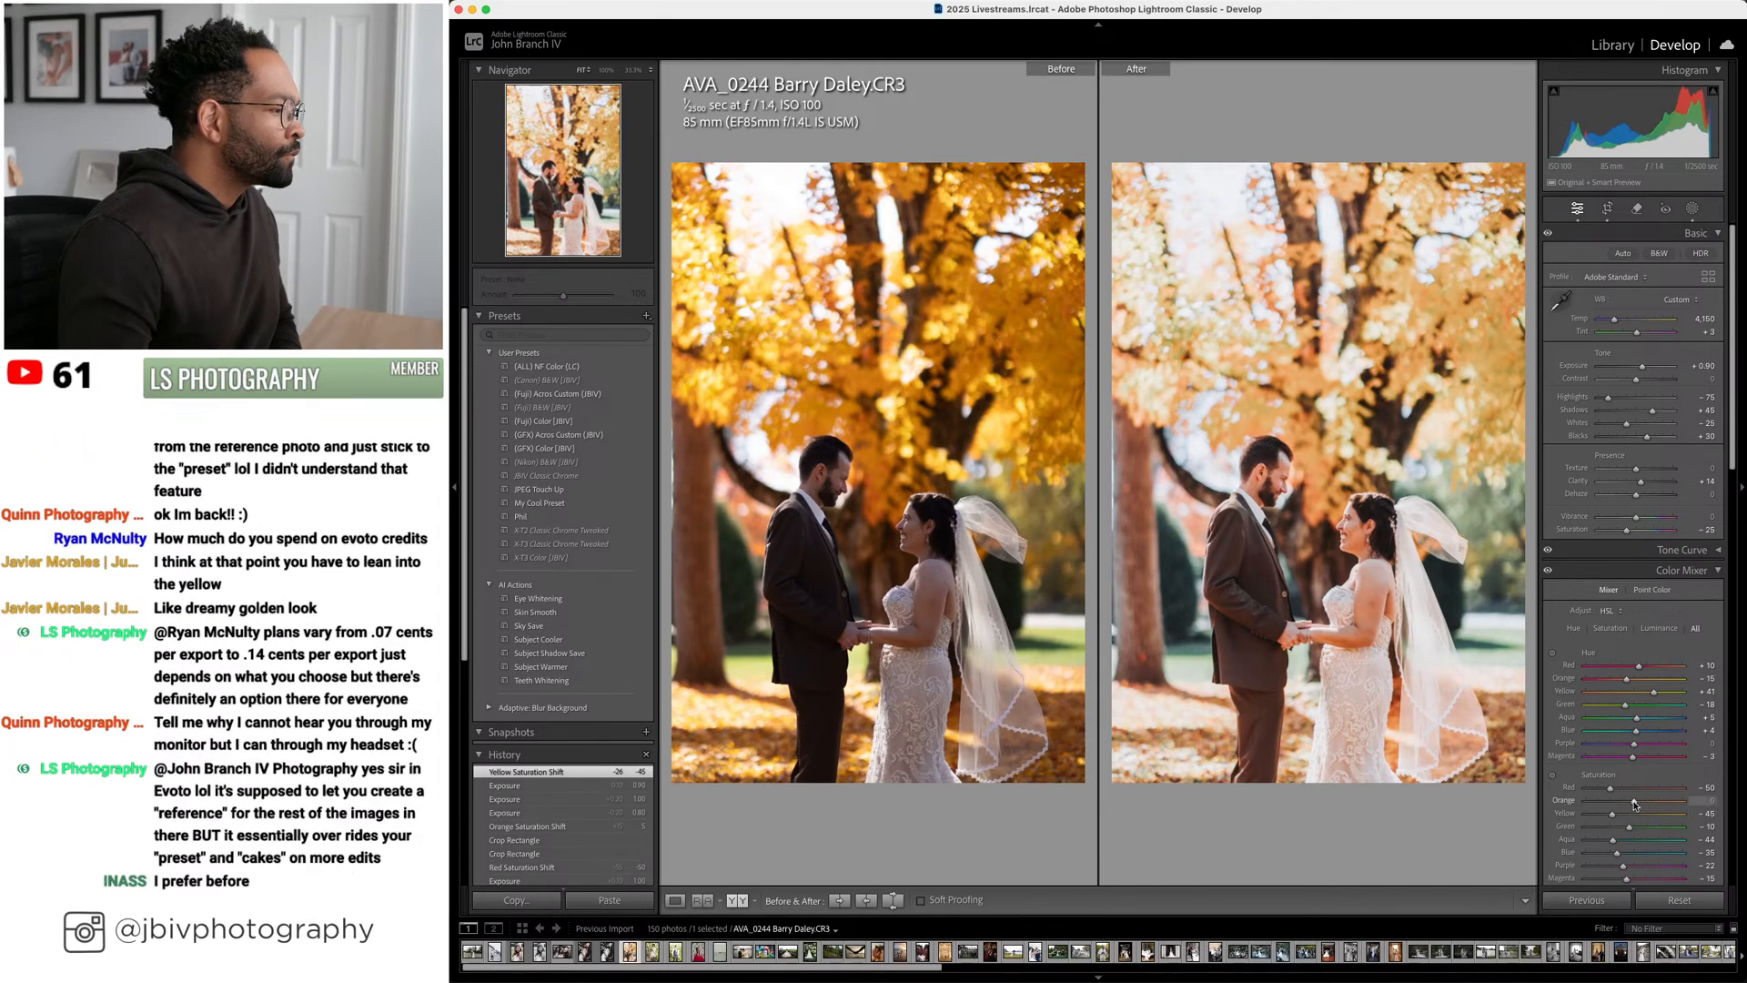
{"action": "key", "text": "Down"}
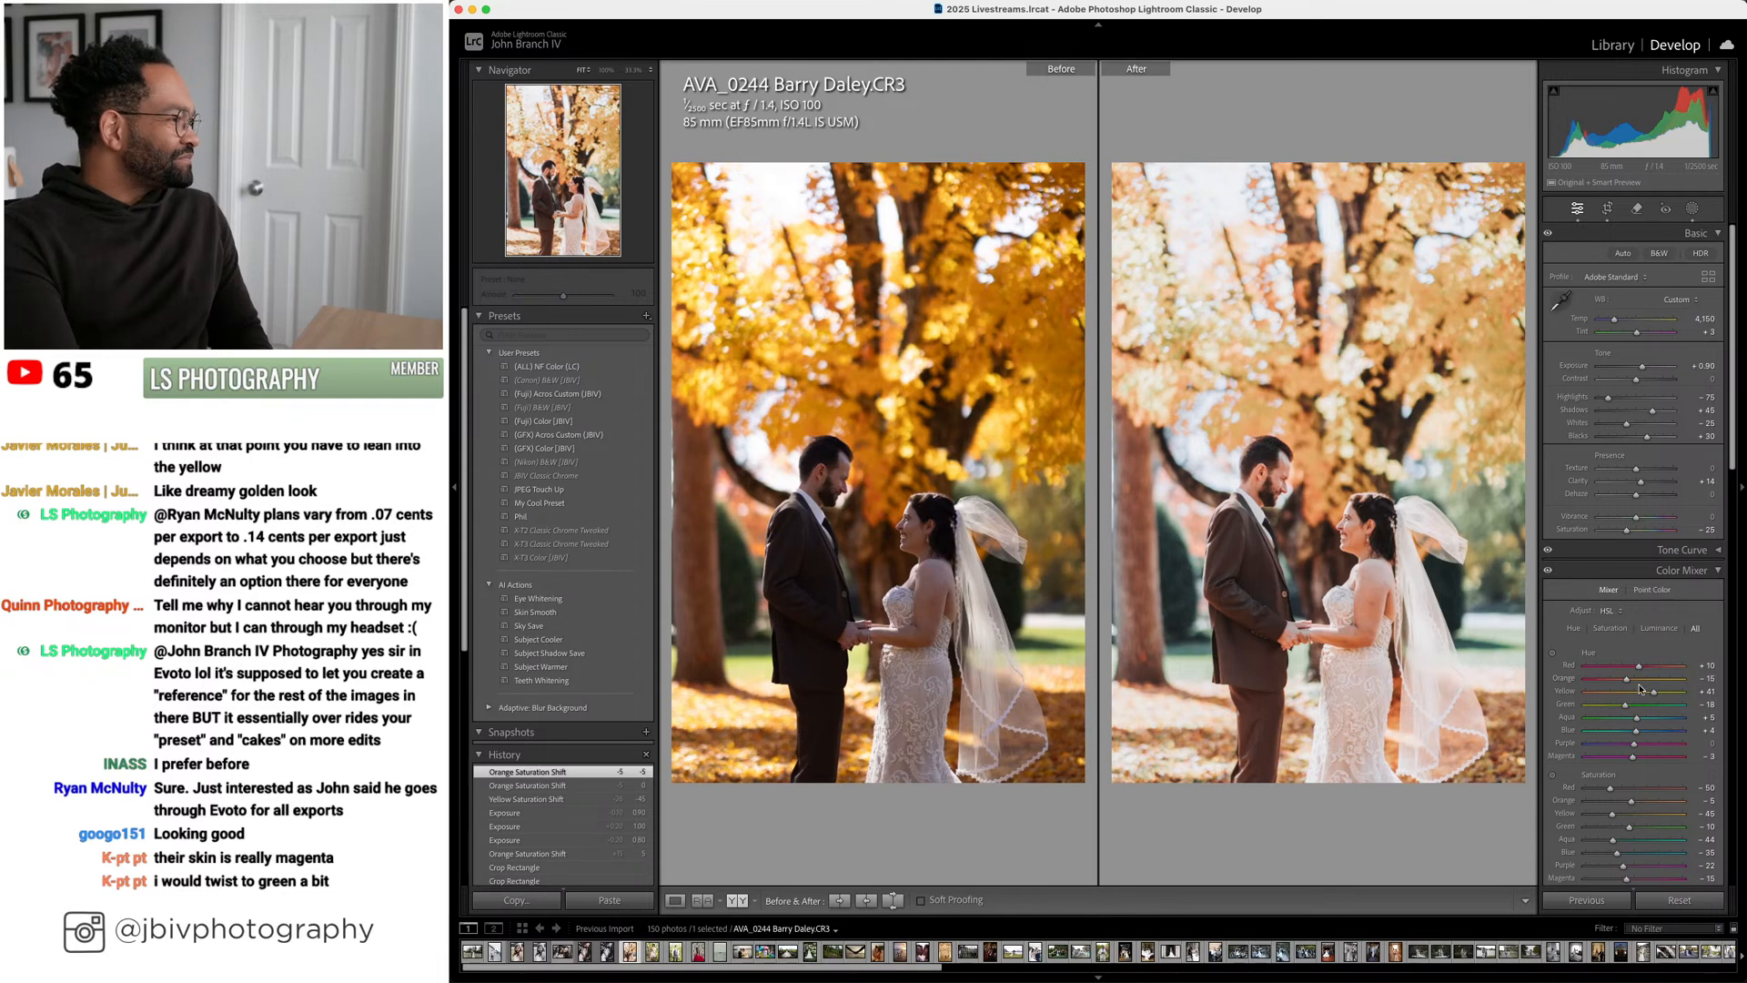
Raise the exposure to +1.00 and bring yellow saturation up to -5 to restore the golden leaves
{"action": "scroll", "coordinate": [1655, 367], "scroll_direction": "up", "scroll_amount": 1}
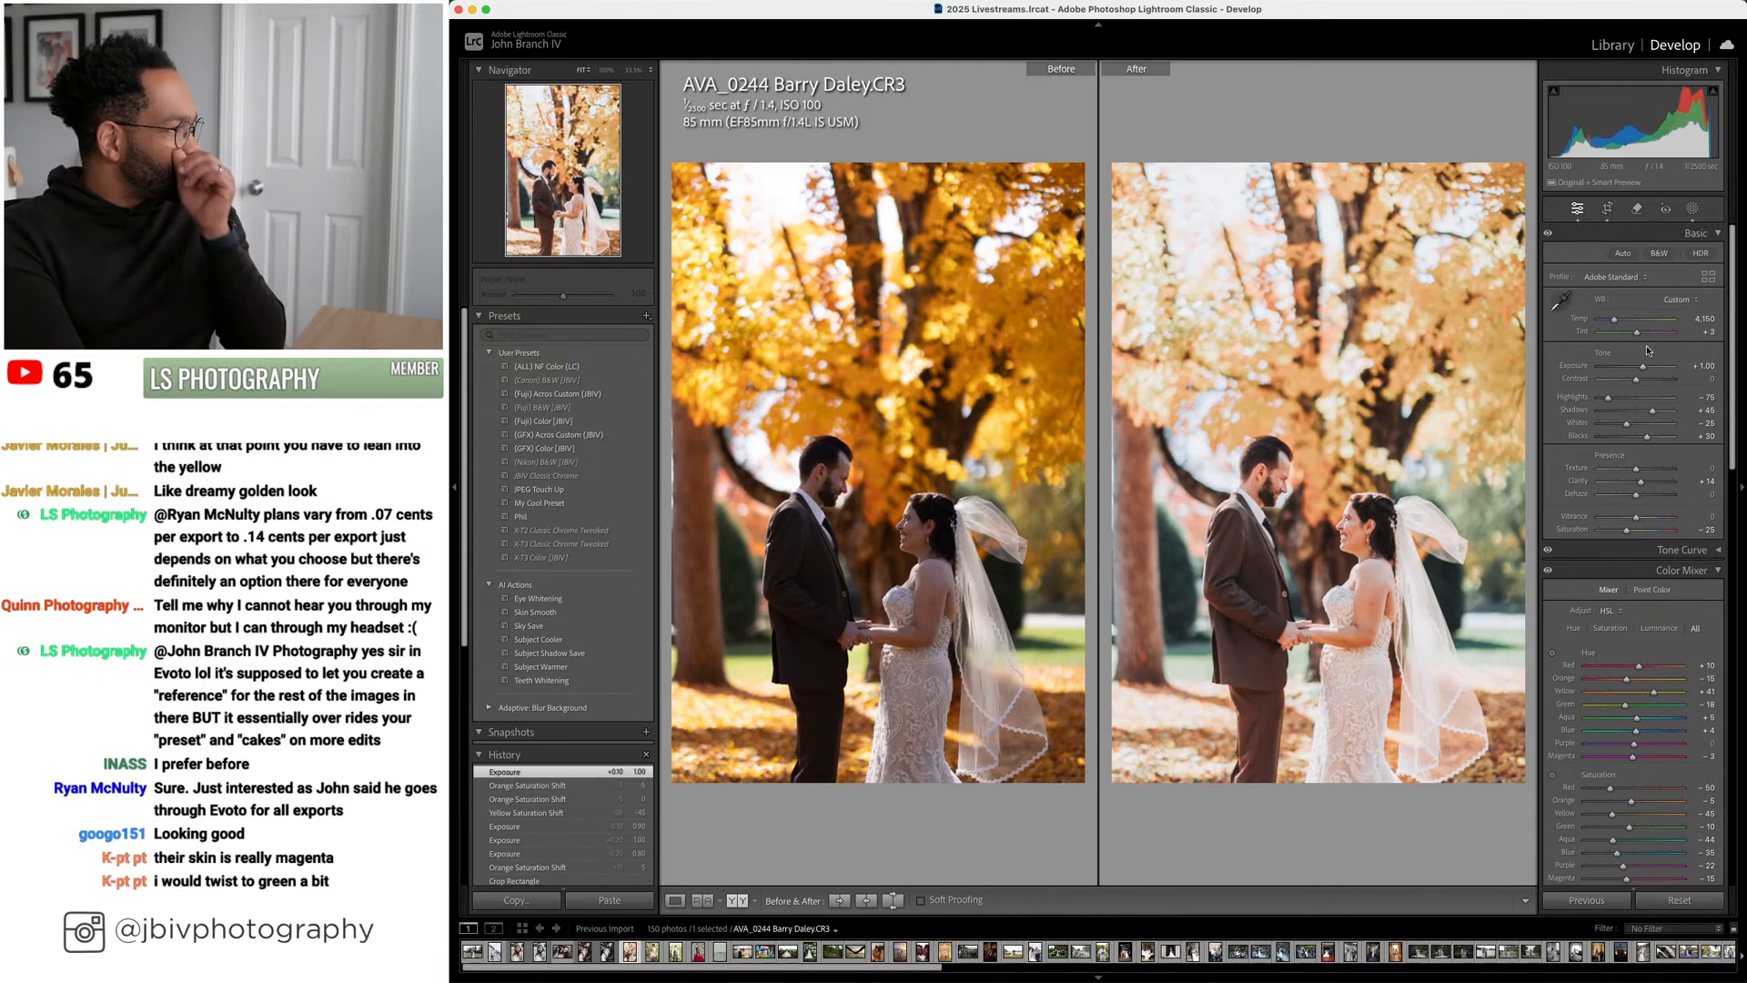
{"action": "scroll", "coordinate": [1626, 821], "scroll_direction": "up", "scroll_amount": 4}
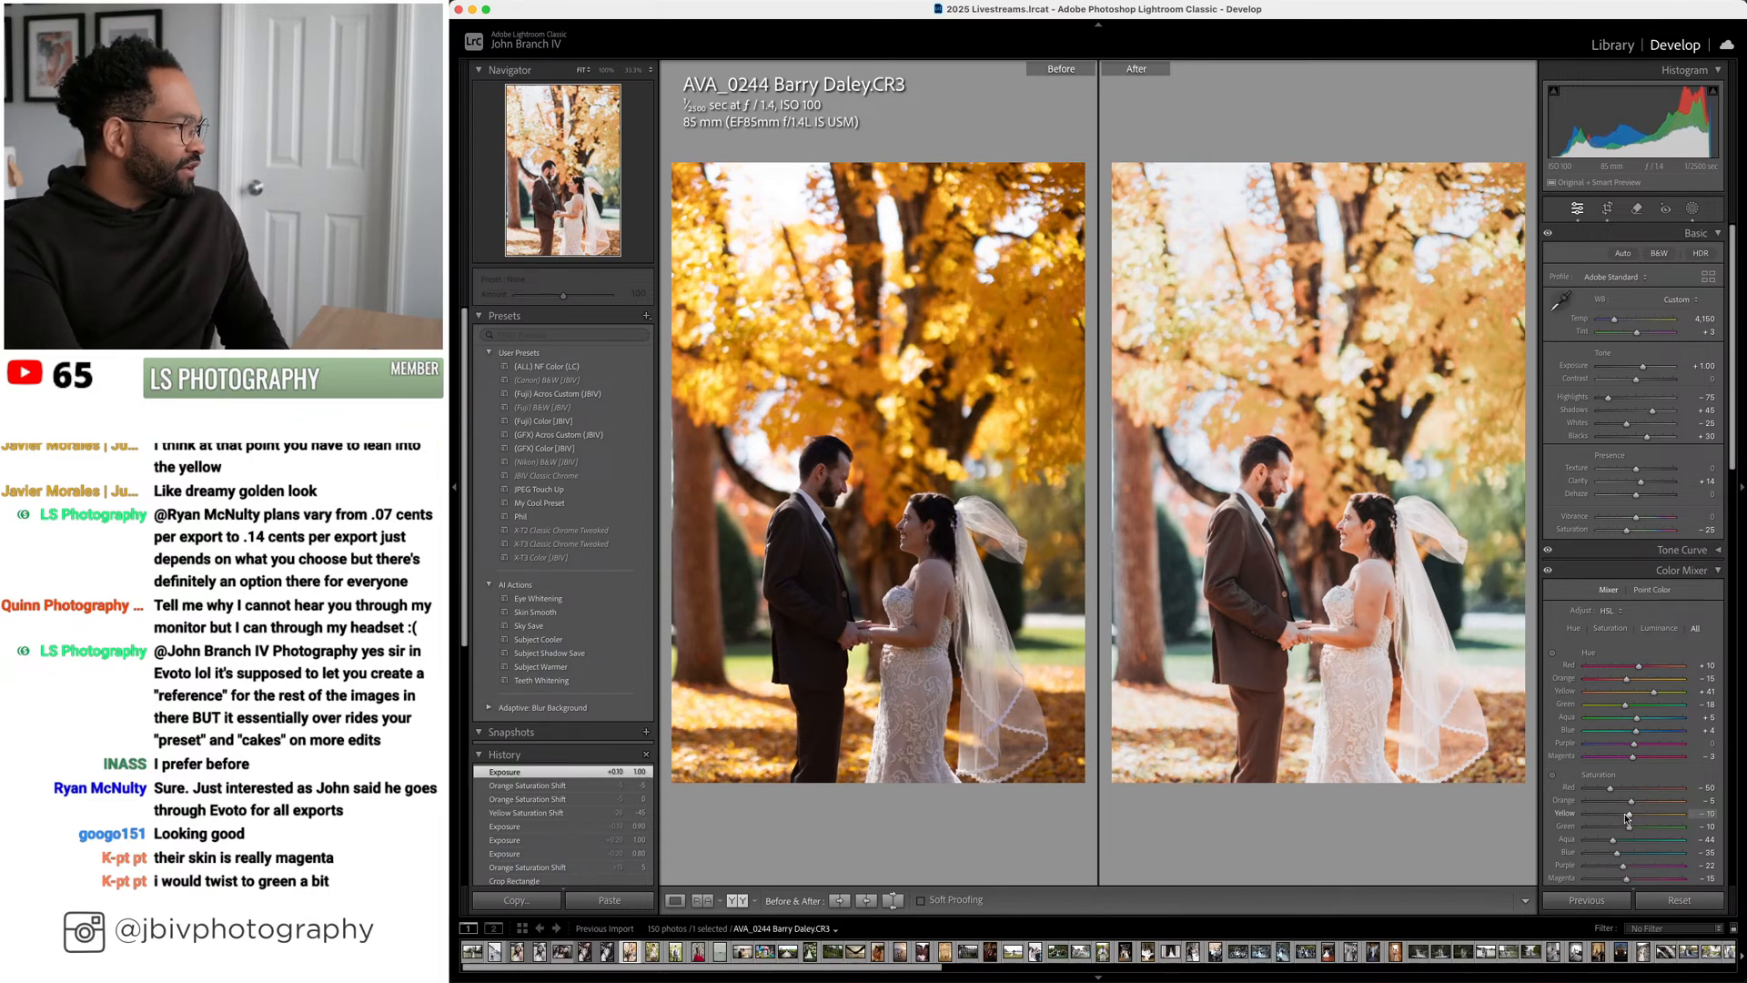
{"action": "scroll", "coordinate": [1626, 817], "scroll_direction": "up", "scroll_amount": 1}
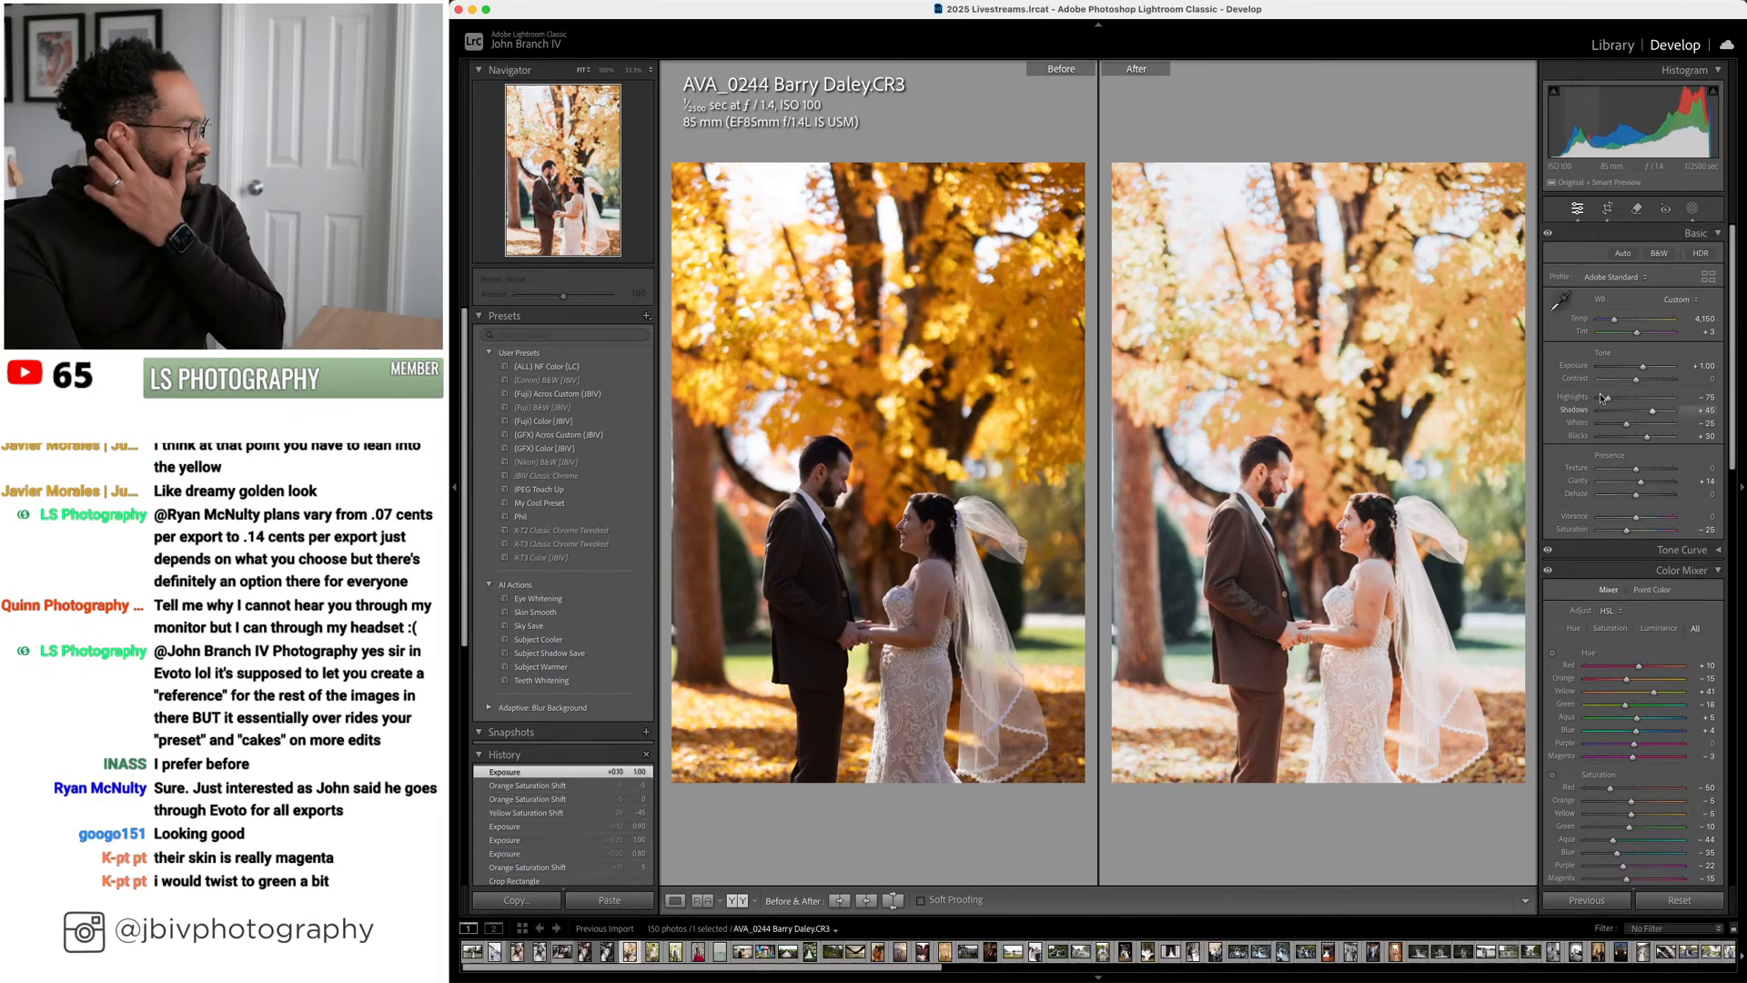
Shift the couple's subject mask tint toward green to about -4 and leave masking
{"action": "left_click", "coordinate": [1692, 212]}
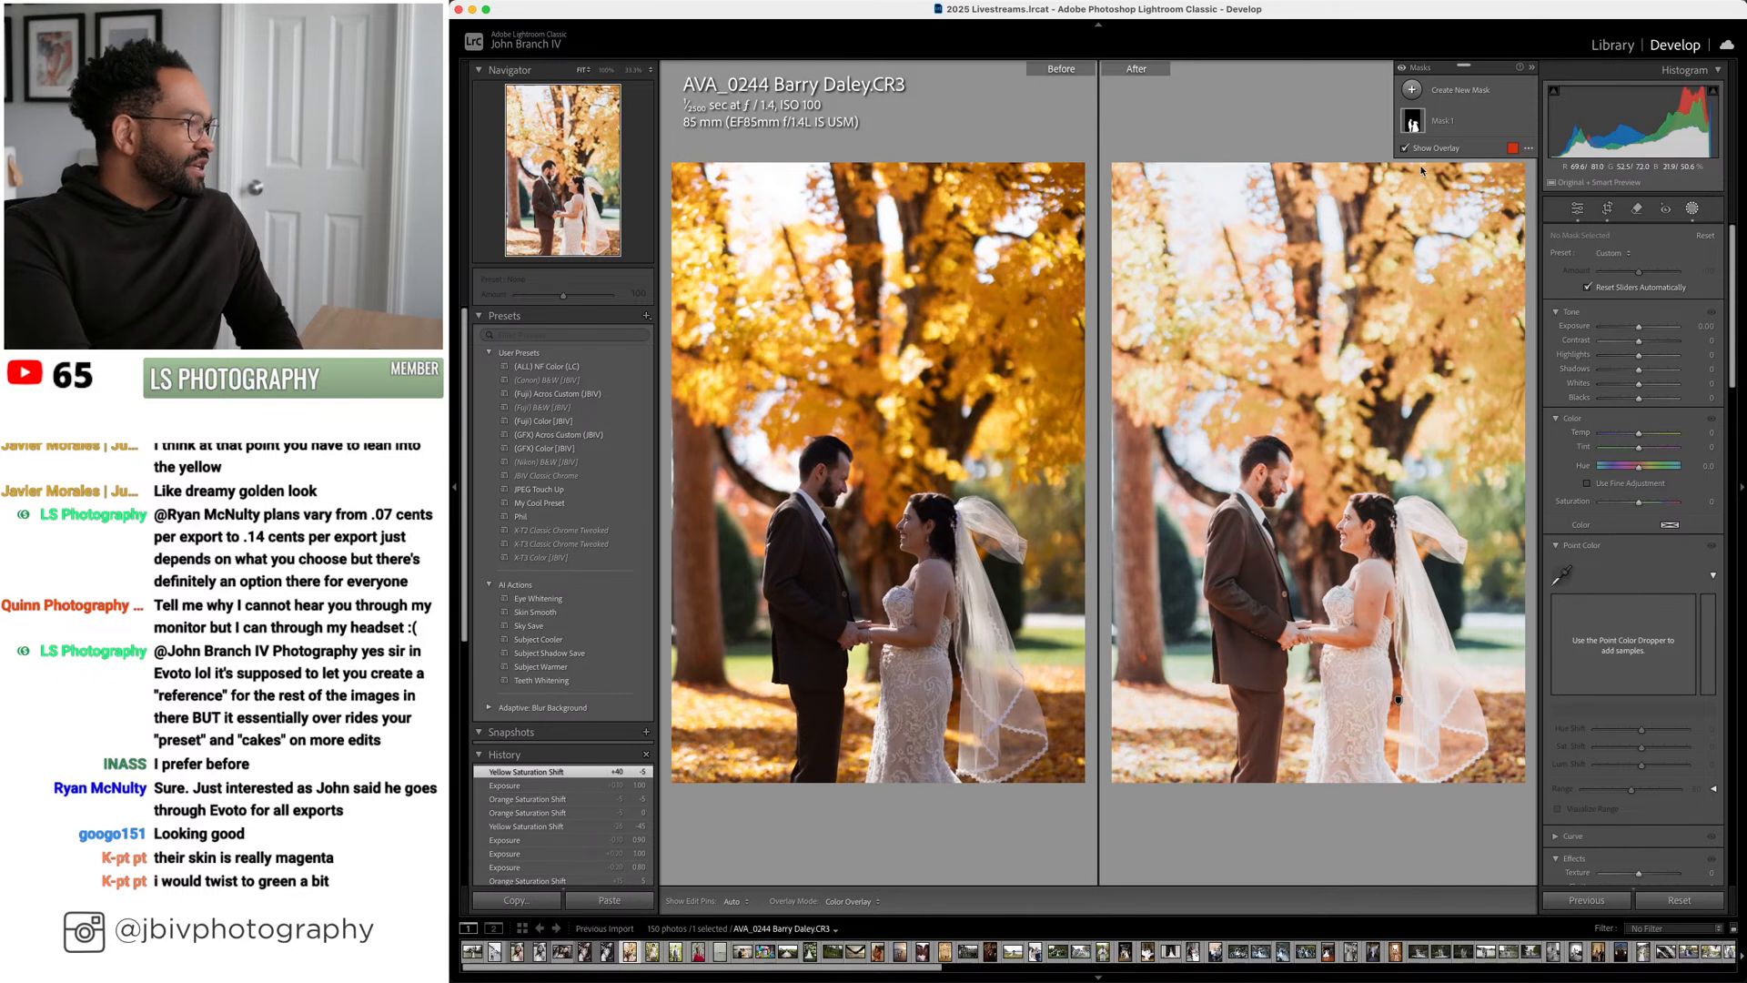
{"action": "left_click", "coordinate": [1466, 118]}
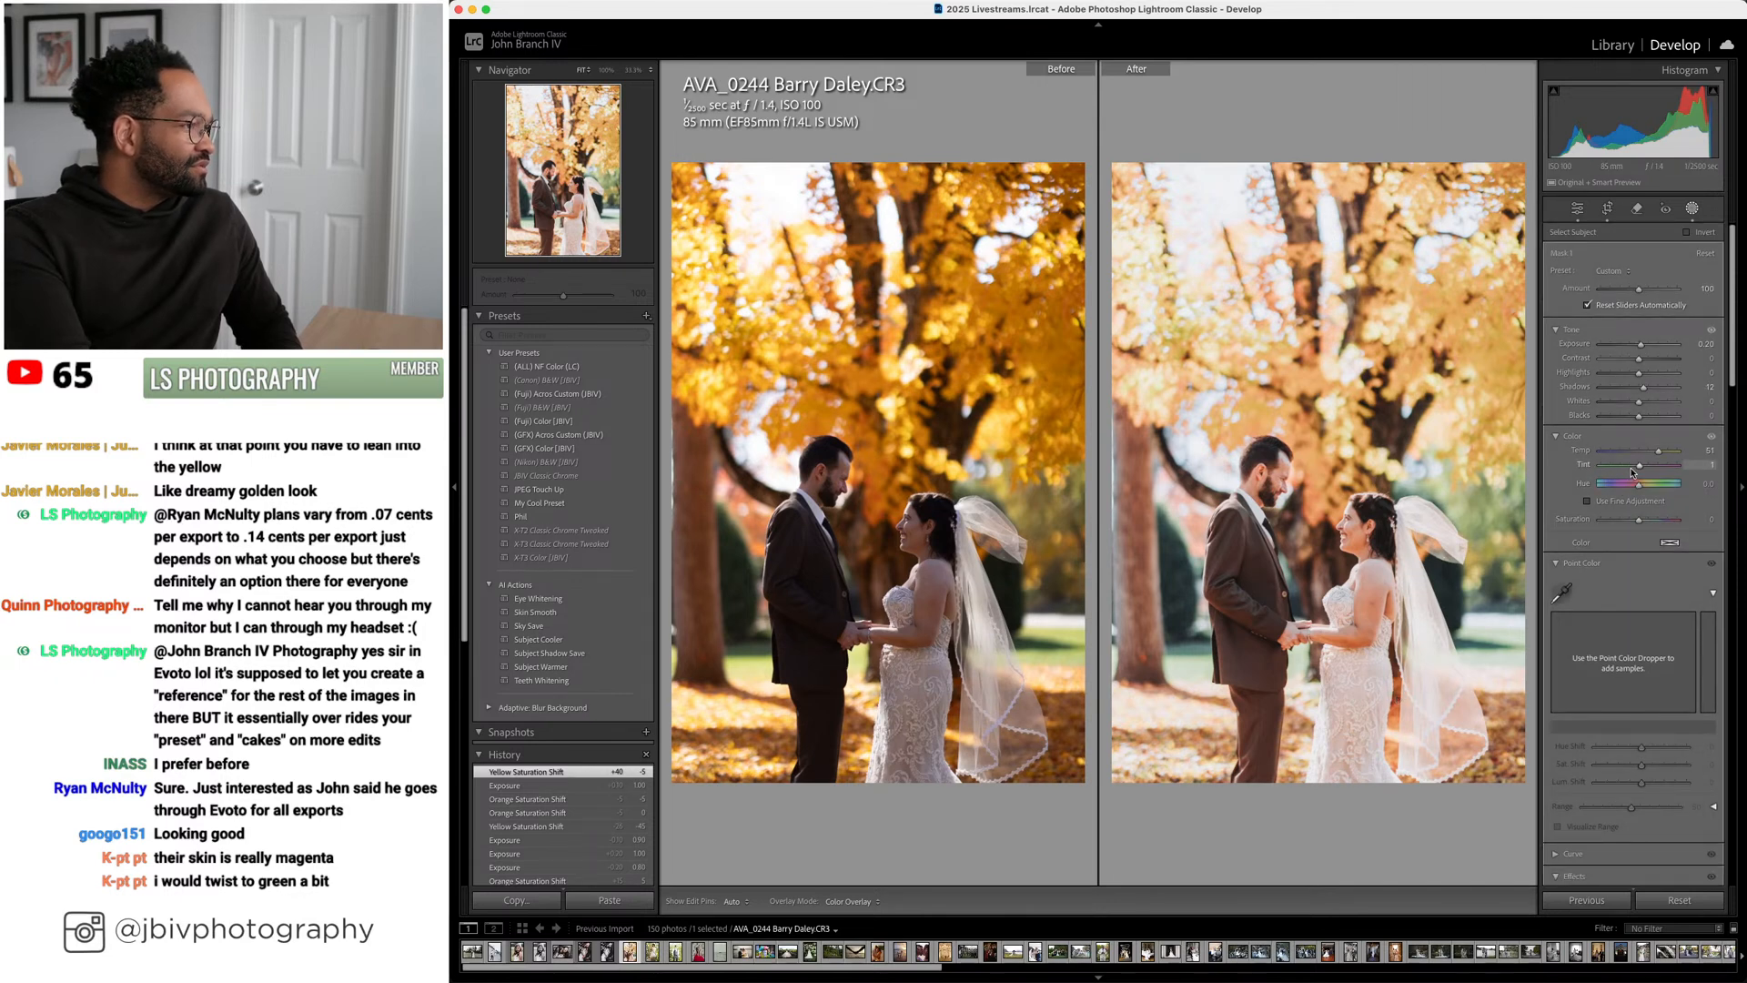
{"action": "scroll", "coordinate": [1632, 472], "scroll_direction": "down", "scroll_amount": 1}
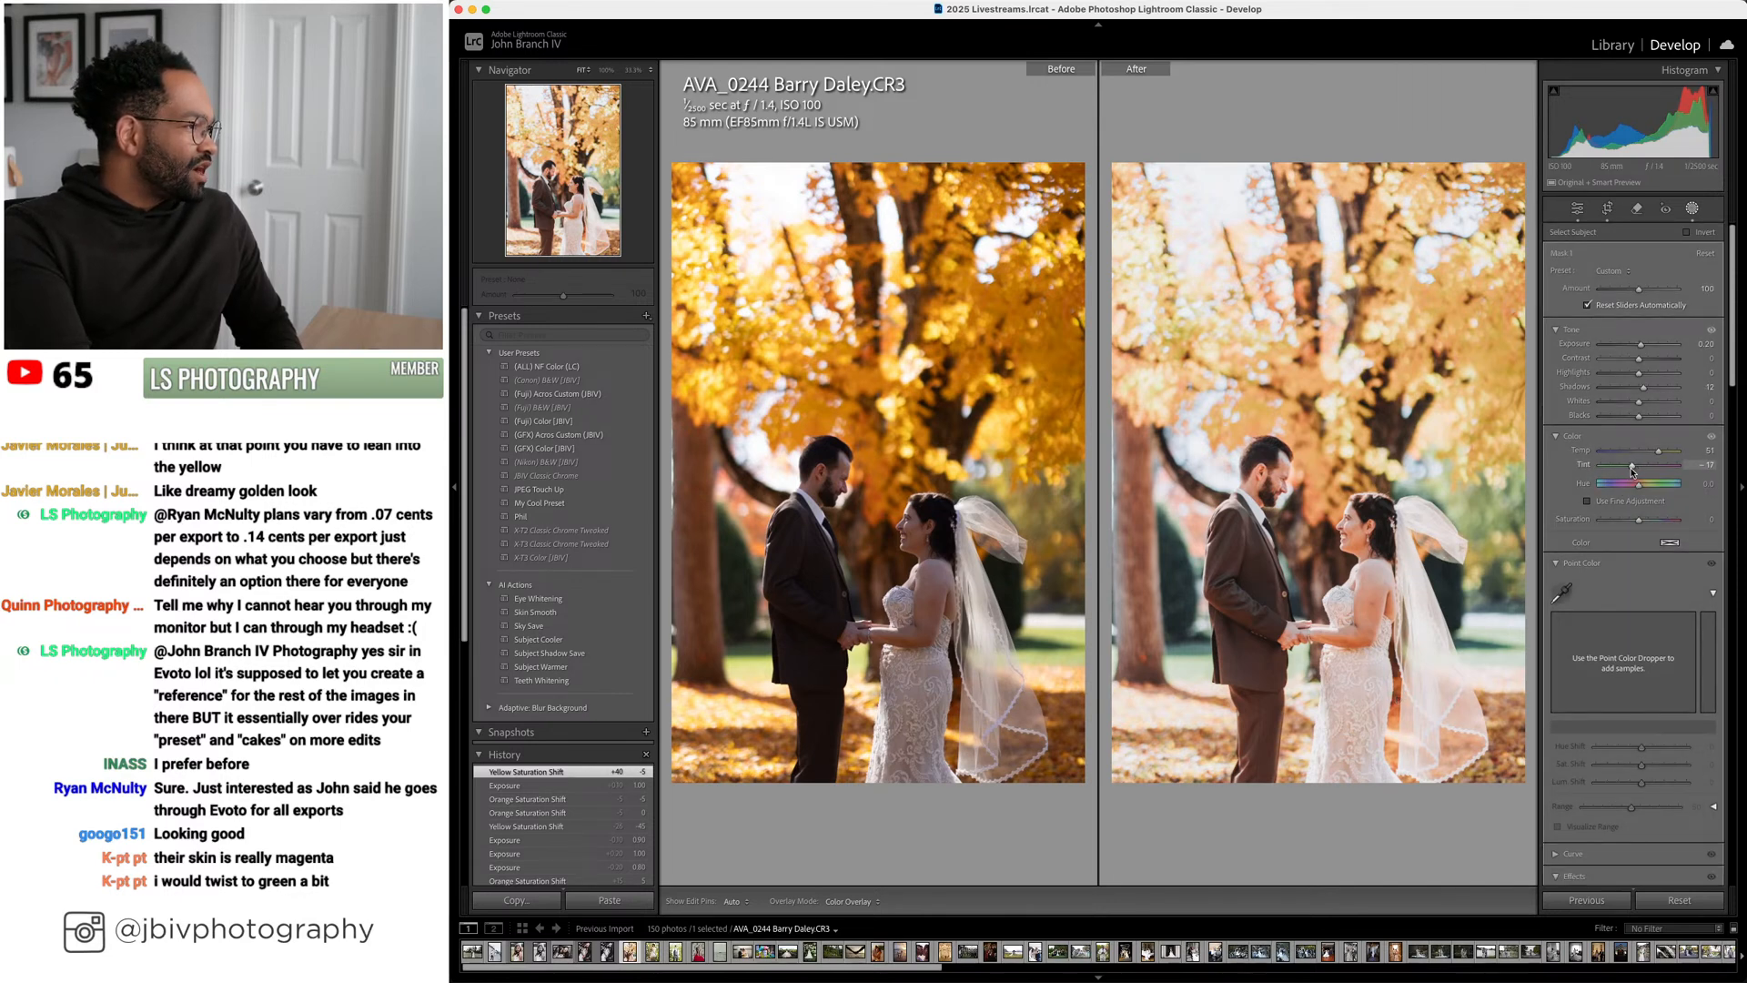
{"action": "scroll", "coordinate": [1633, 471], "scroll_direction": "down", "scroll_amount": 1}
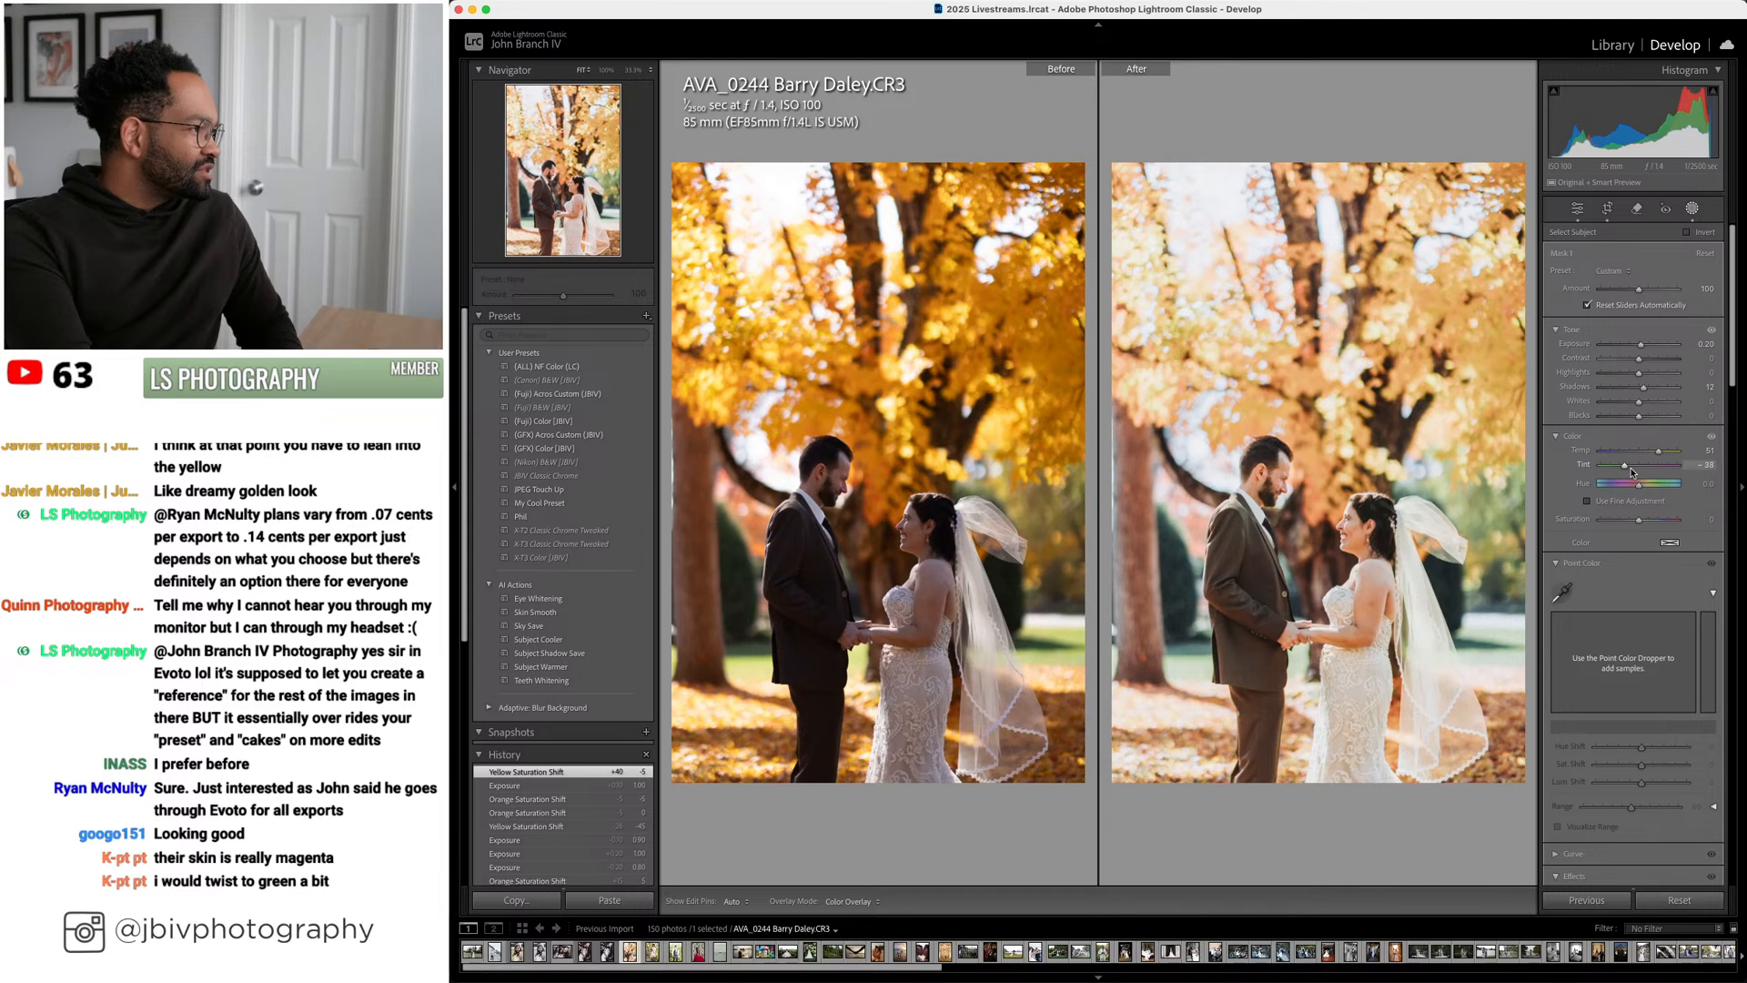
{"action": "scroll", "coordinate": [1631, 470], "scroll_direction": "up", "scroll_amount": 1}
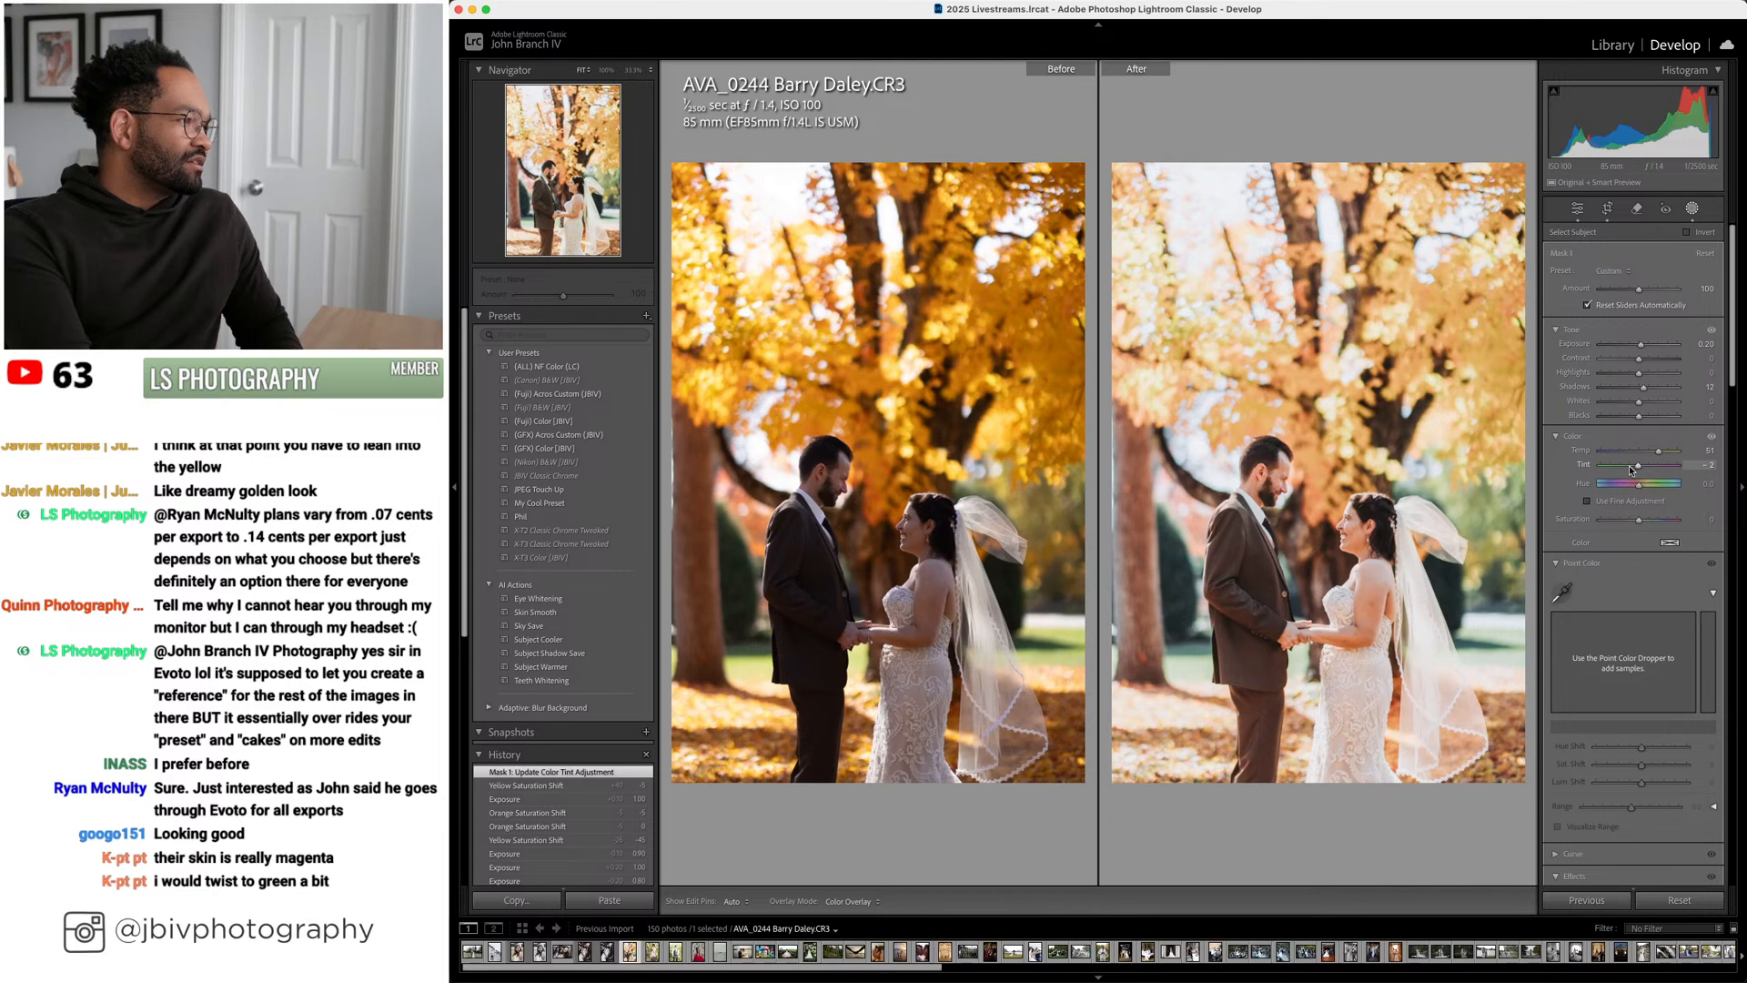
{"action": "scroll", "coordinate": [1633, 469], "scroll_direction": "down", "scroll_amount": 1}
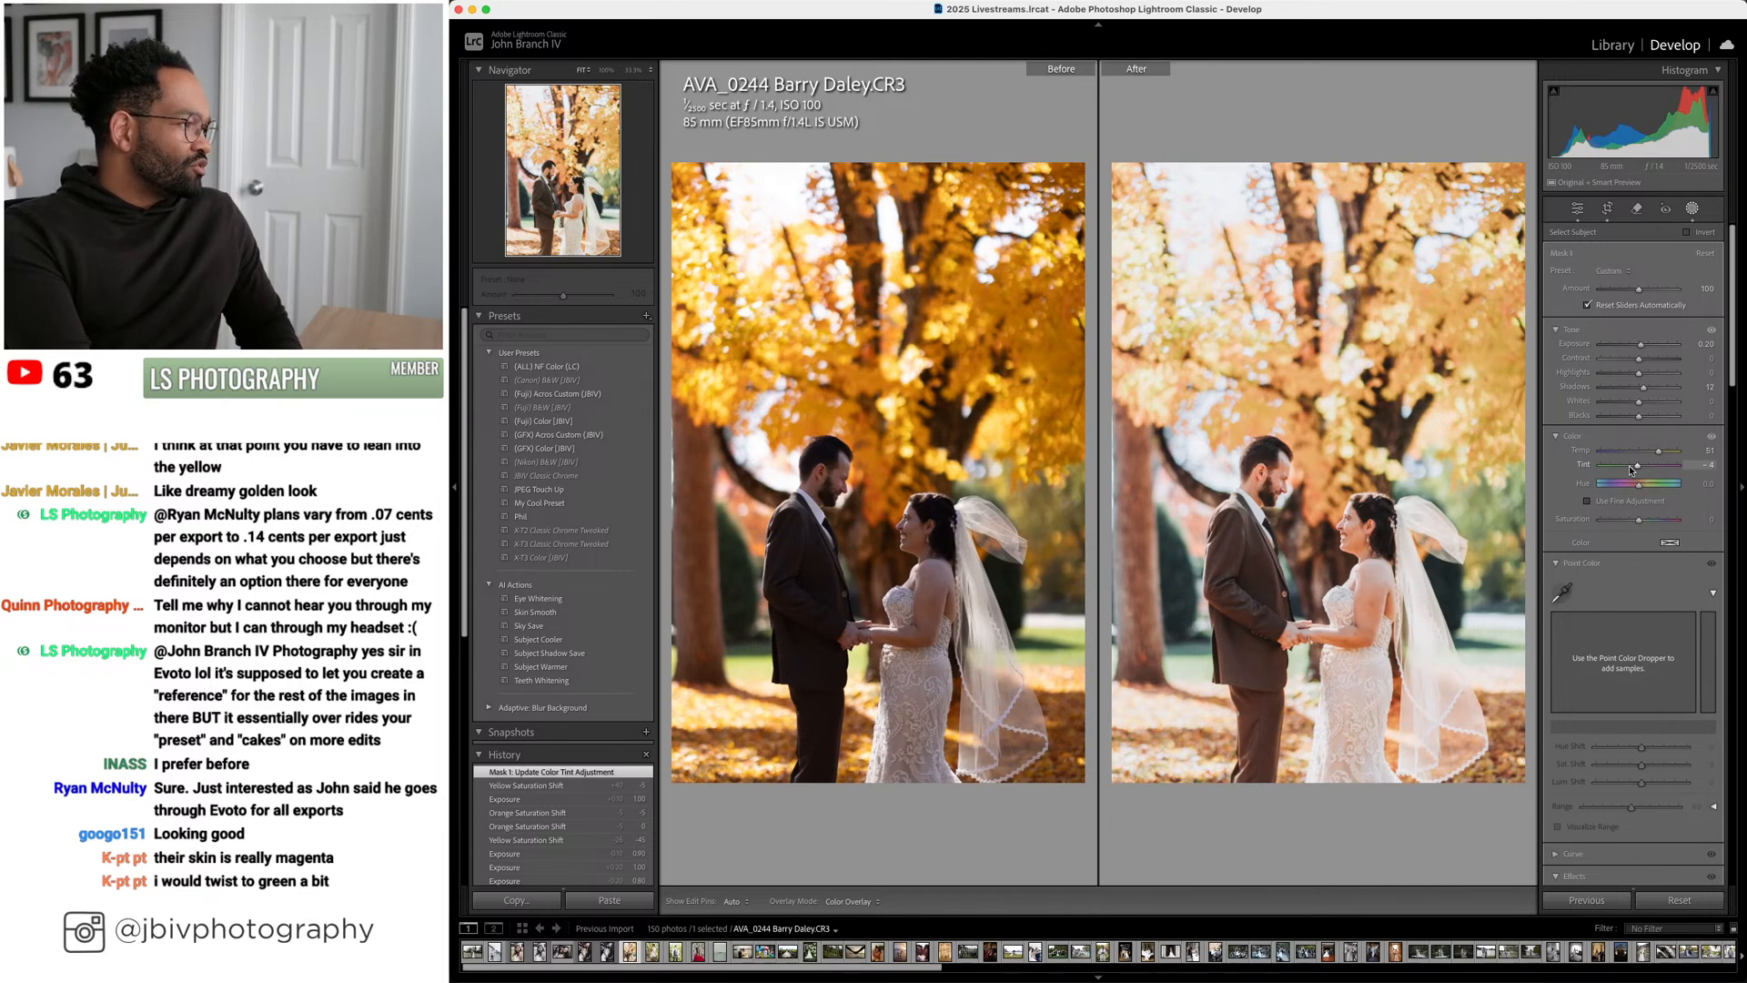
{"action": "scroll", "coordinate": [1632, 470], "scroll_direction": "down", "scroll_amount": 1}
{"action": "left_click", "coordinate": [1690, 215]}
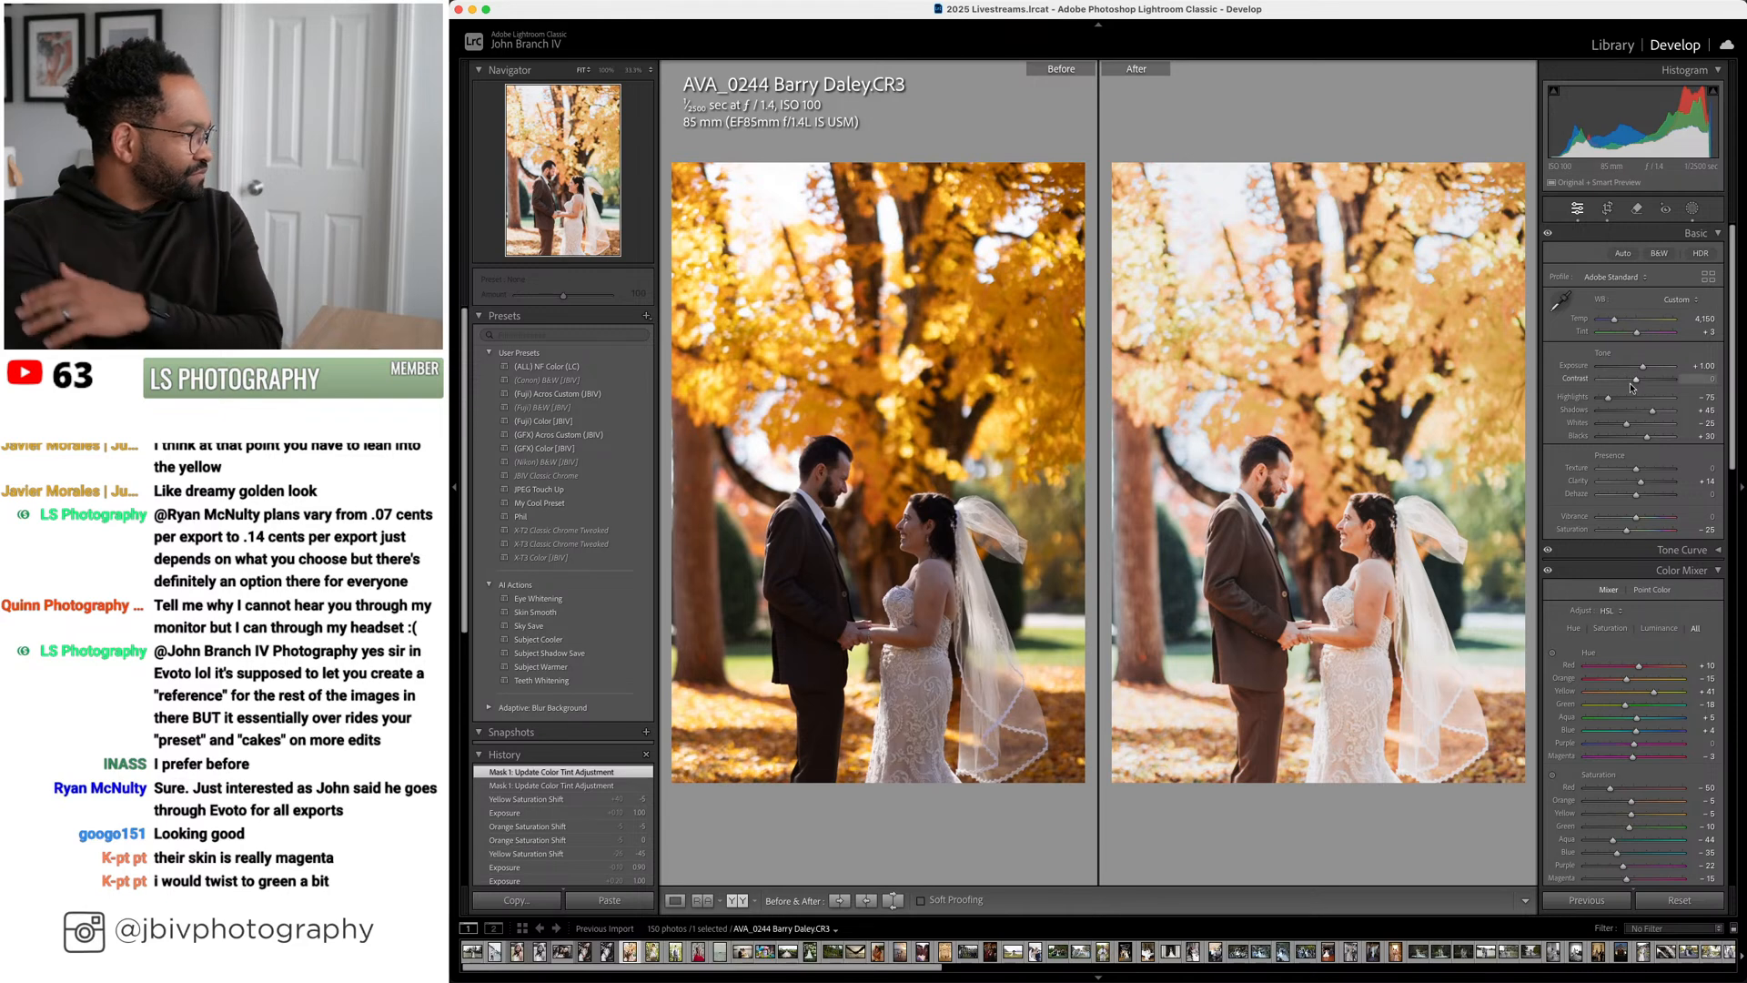
Lower the overall exposure to +0.90 and reduce shadows to +25
{"action": "scroll", "coordinate": [1648, 367], "scroll_direction": "down", "scroll_amount": 2}
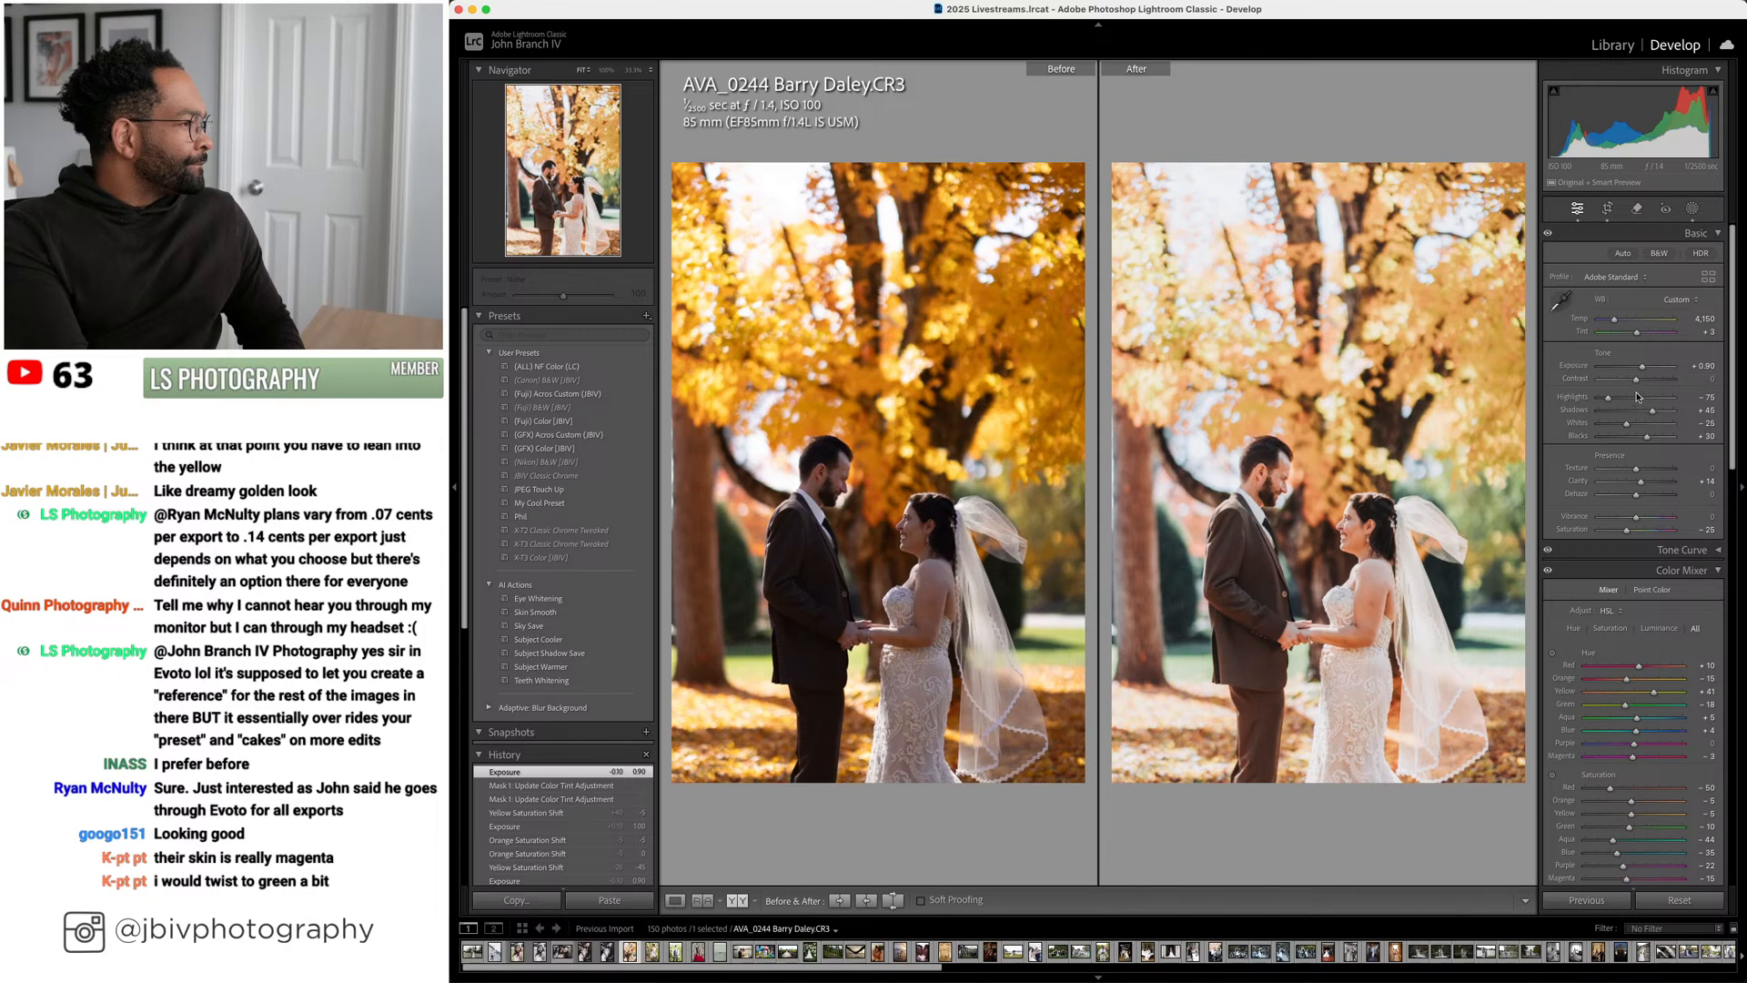
{"action": "scroll", "coordinate": [1647, 414], "scroll_direction": "down", "scroll_amount": 2}
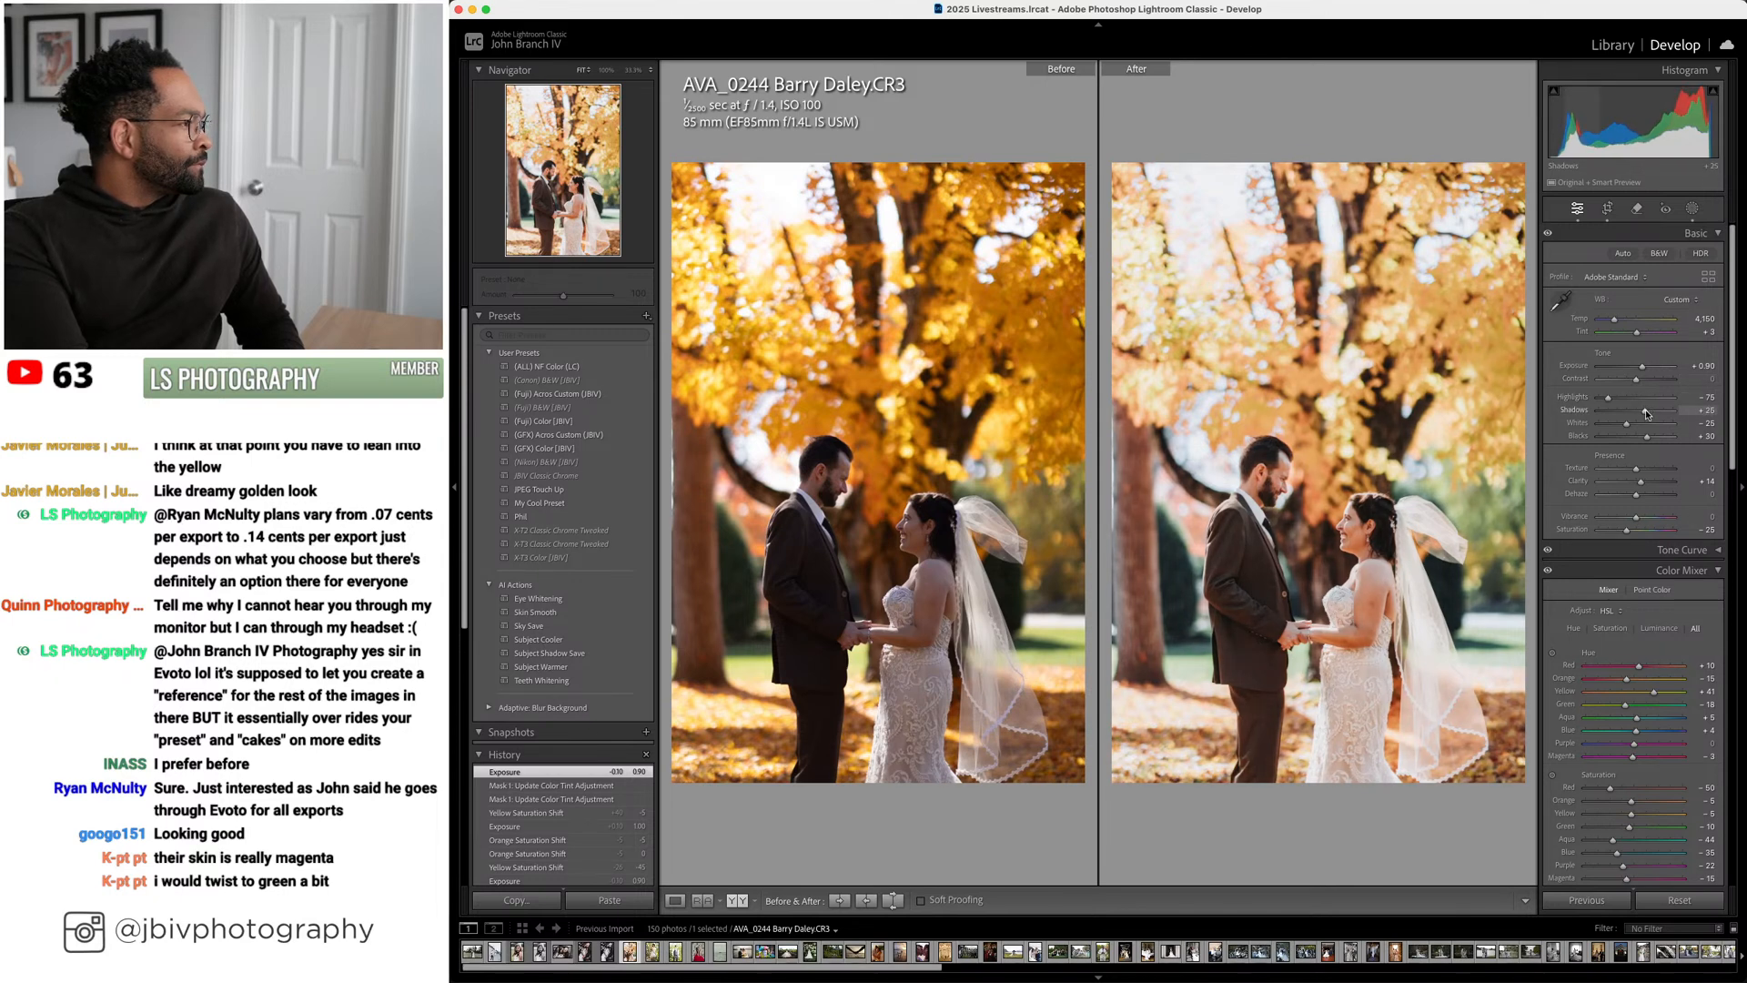
{"action": "left_click_drag", "start_coordinate": [1646, 414], "coordinate": [1645, 414]}
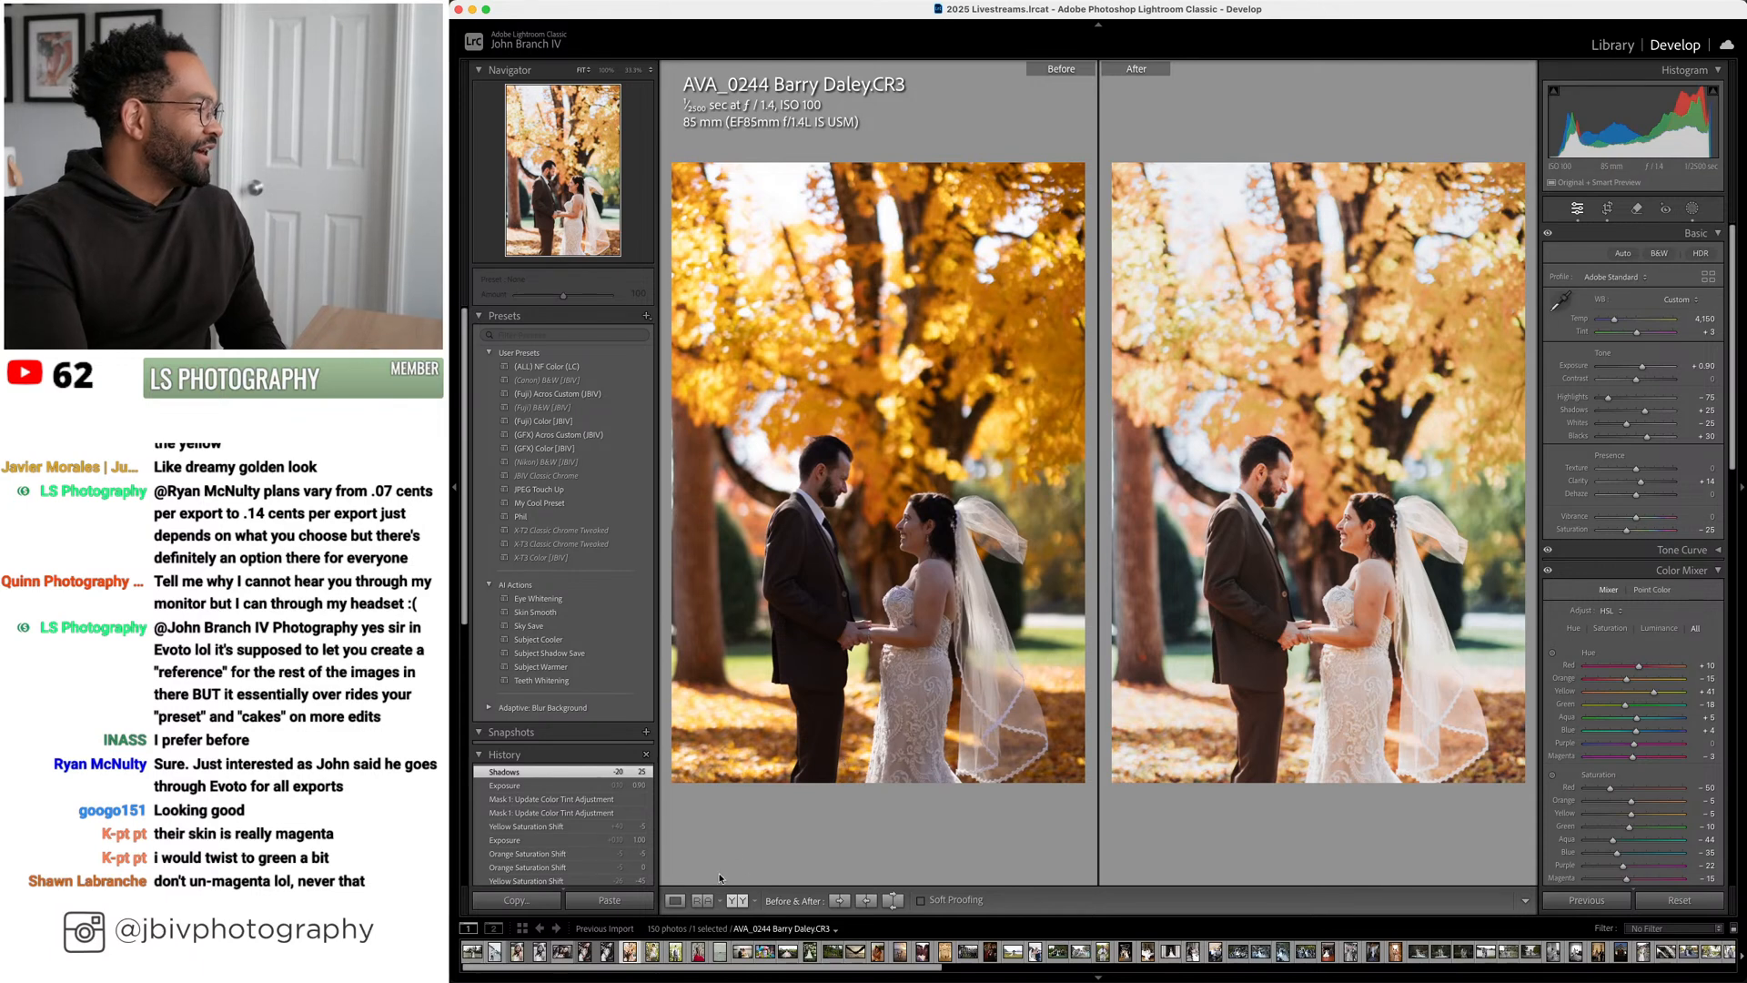
Return to the single-image view, go to the next photo of the woman in a white dress, and apply the (GFX) Color [JBIV] preset
{"action": "left_click", "coordinate": [682, 901]}
{"action": "key", "text": "Right"}
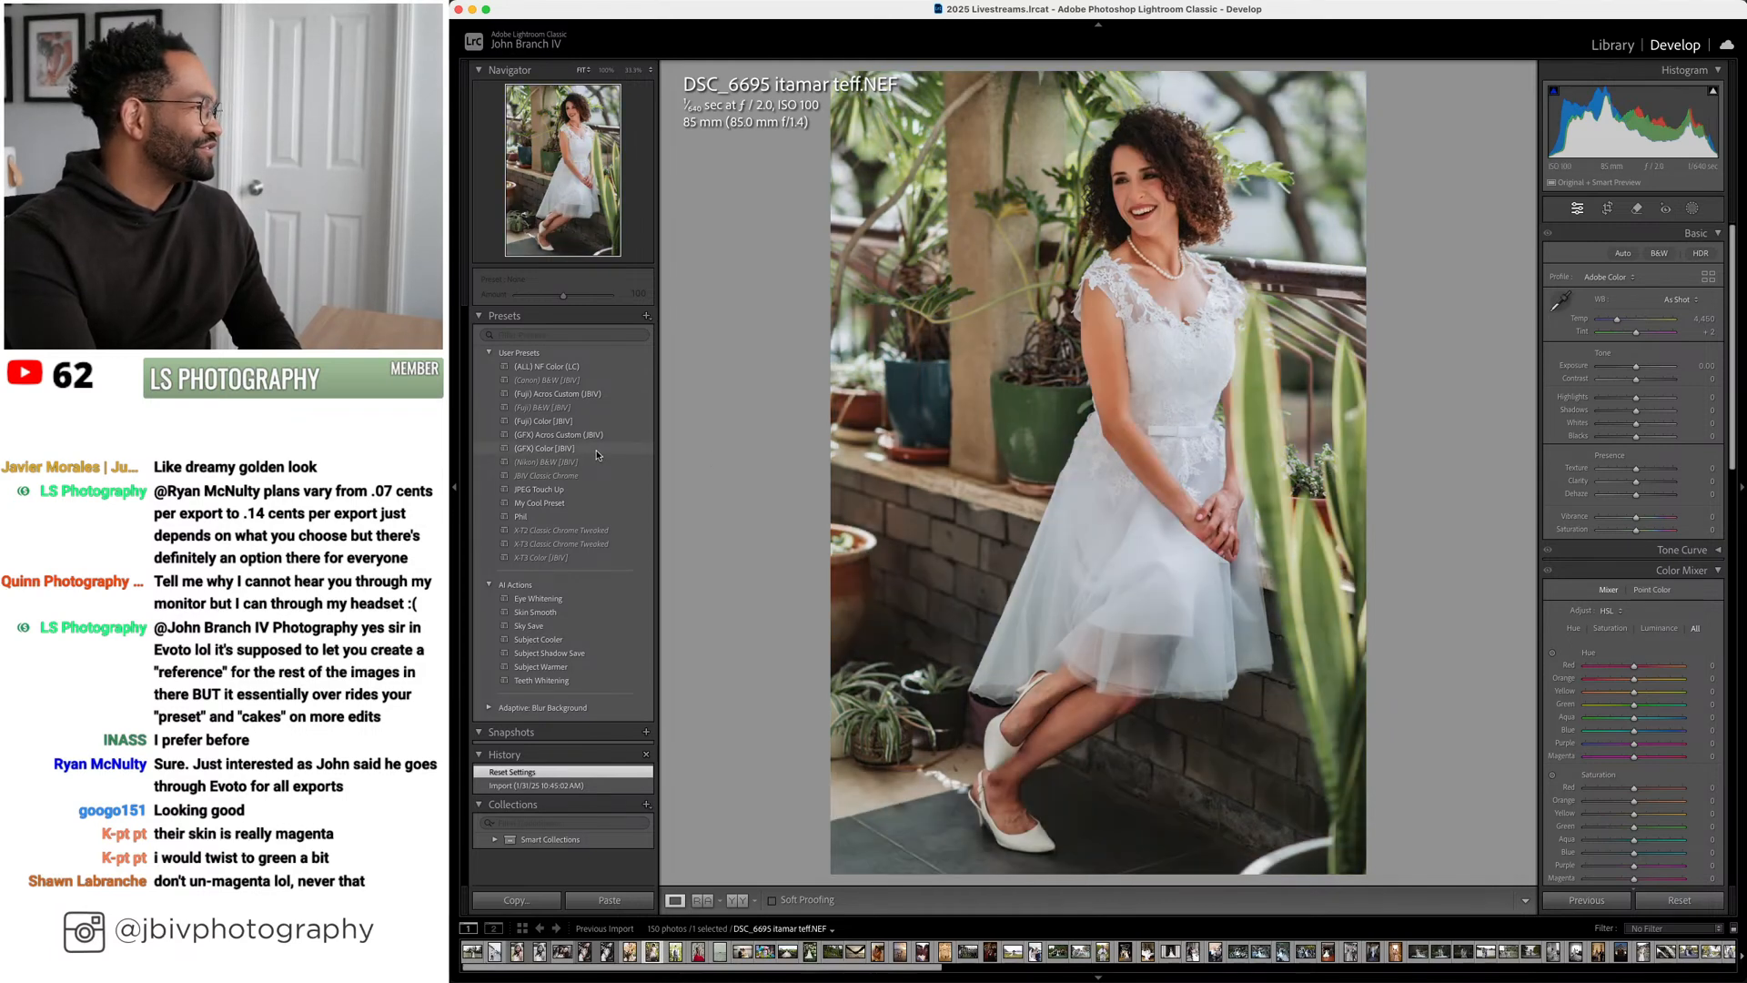
{"action": "left_click", "coordinate": [598, 455]}
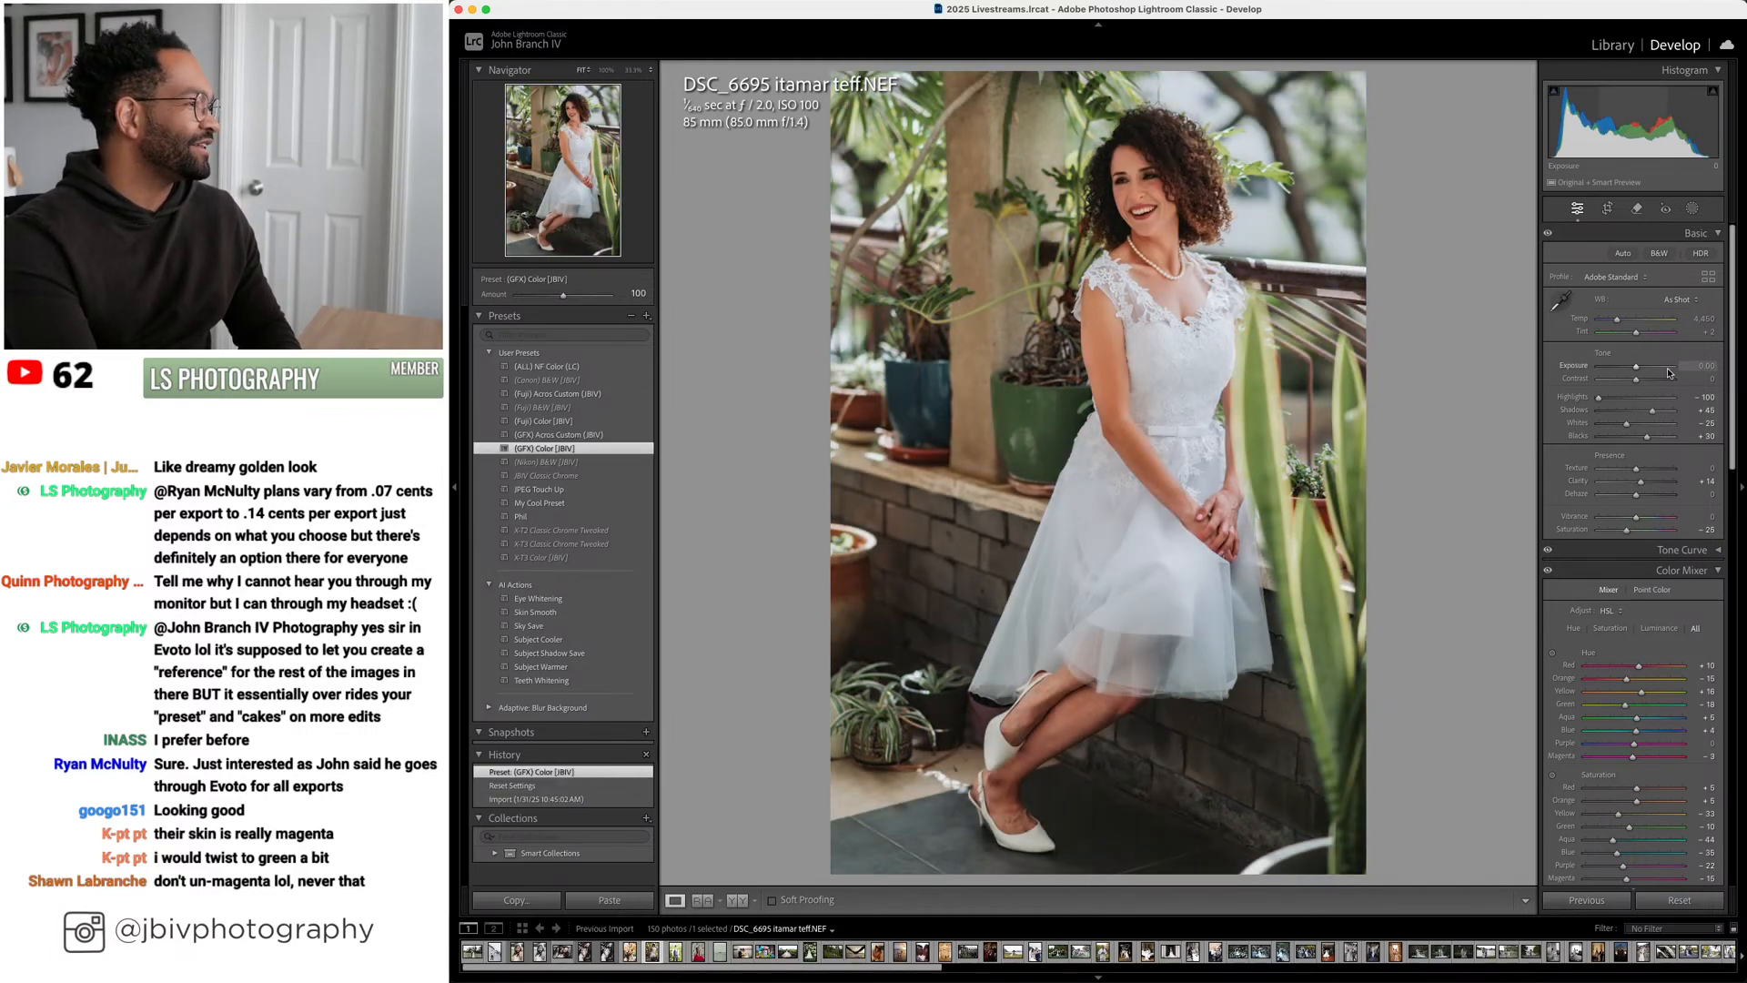
Set the exposure of the white-dress garden portrait to +0.30 and its tint to +7
{"action": "key", "text": "Up"}
{"action": "key", "text": "Up"}
{"action": "key", "text": "Up"}
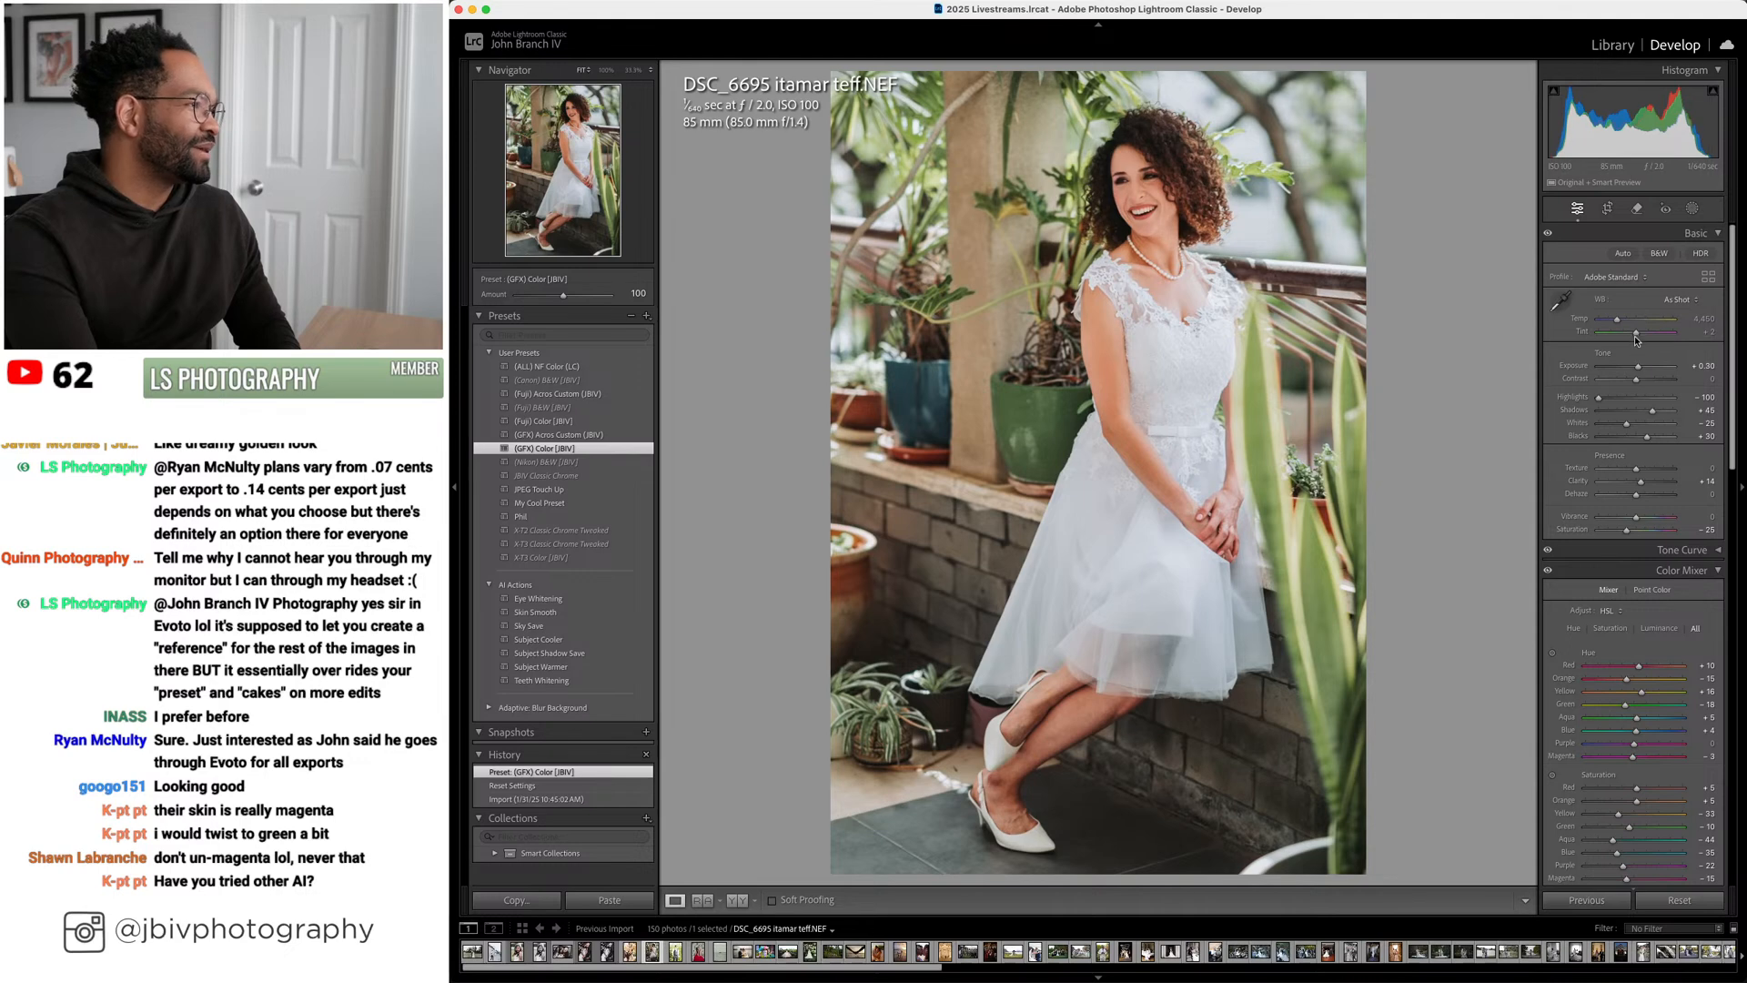
{"action": "key", "text": "Up"}
{"action": "key", "text": "Up"}
{"action": "key", "text": "Up"}
{"action": "key", "text": "Up"}
{"action": "key", "text": "Up"}
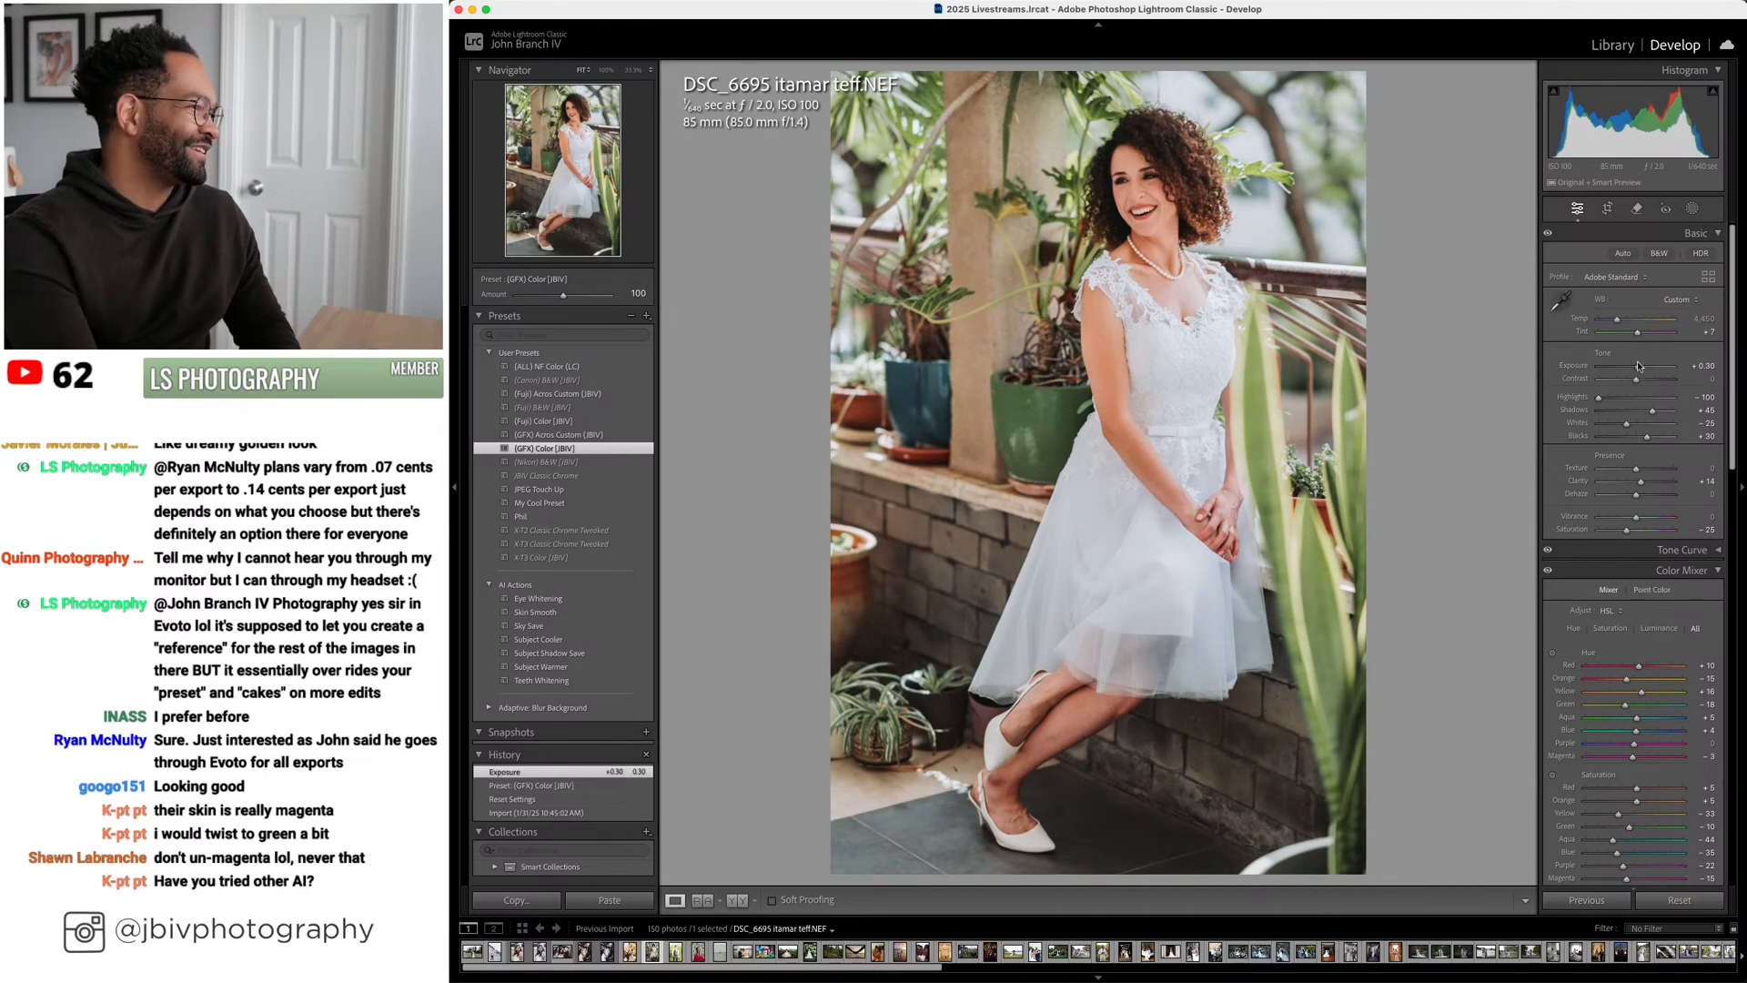
Compare the garden portrait before and after side by side, return to single view and set its exposure to +0.40
{"action": "left_click", "coordinate": [738, 901]}
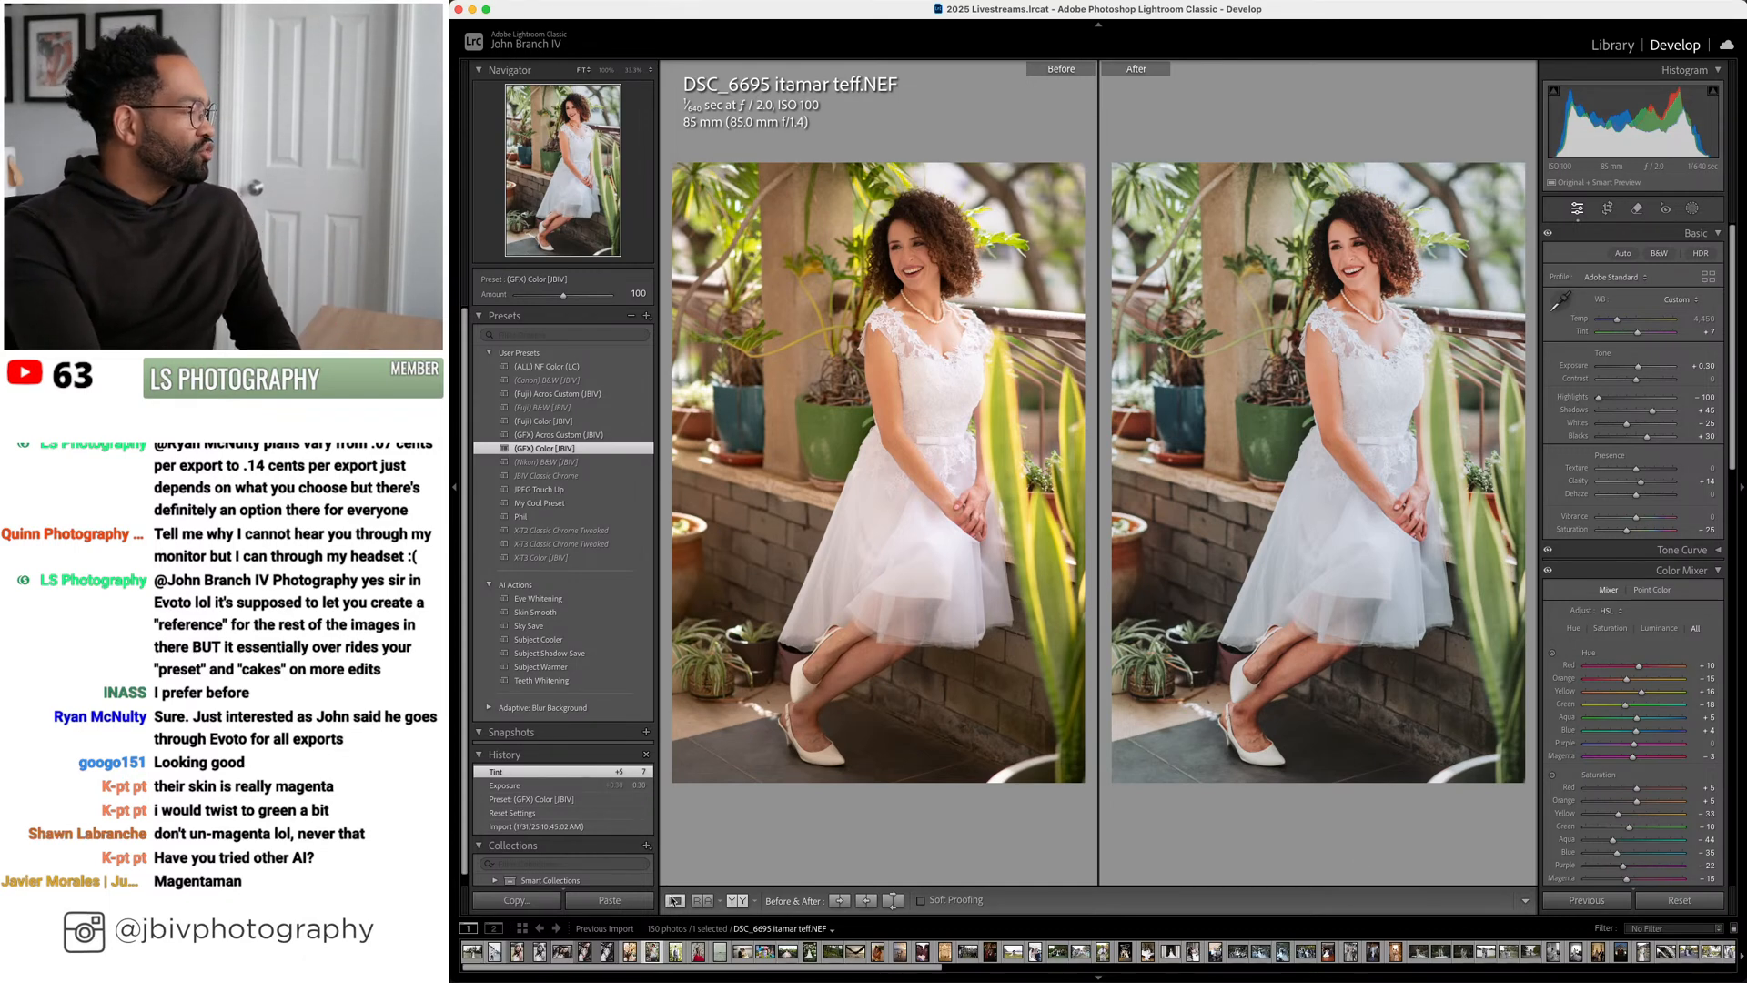
{"action": "left_click", "coordinate": [675, 900]}
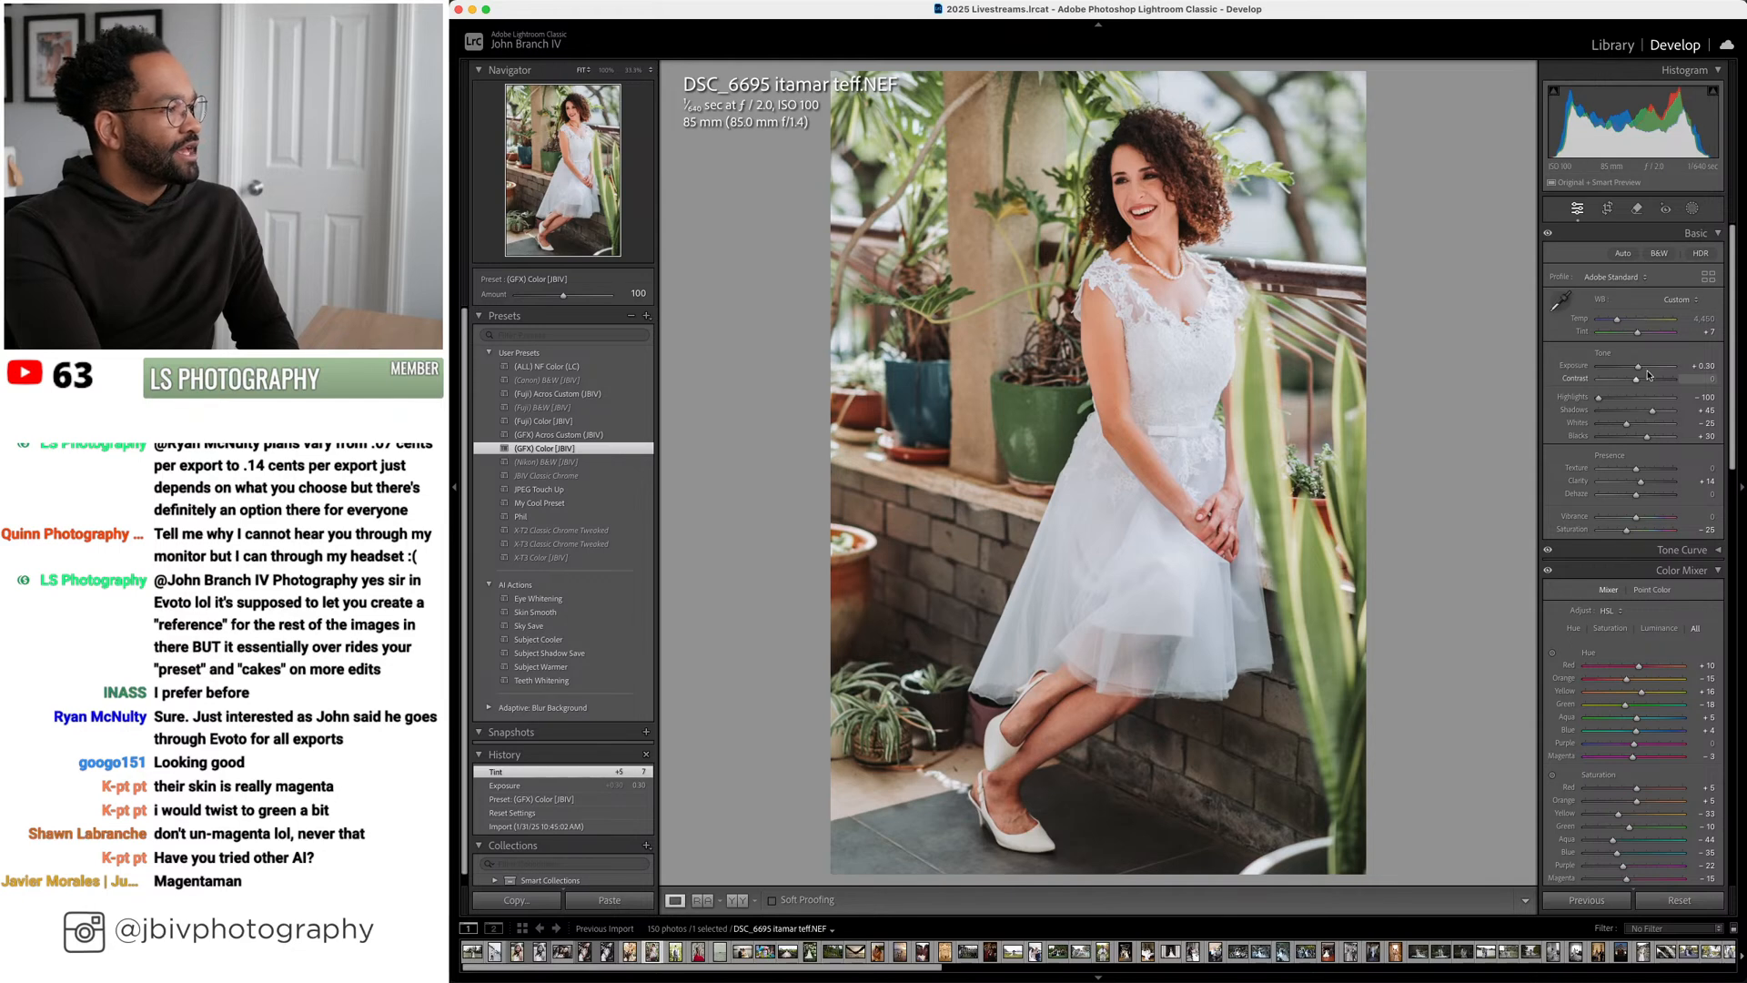
{"action": "left_click_drag", "start_coordinate": [1639, 367], "coordinate": [1640, 366]}
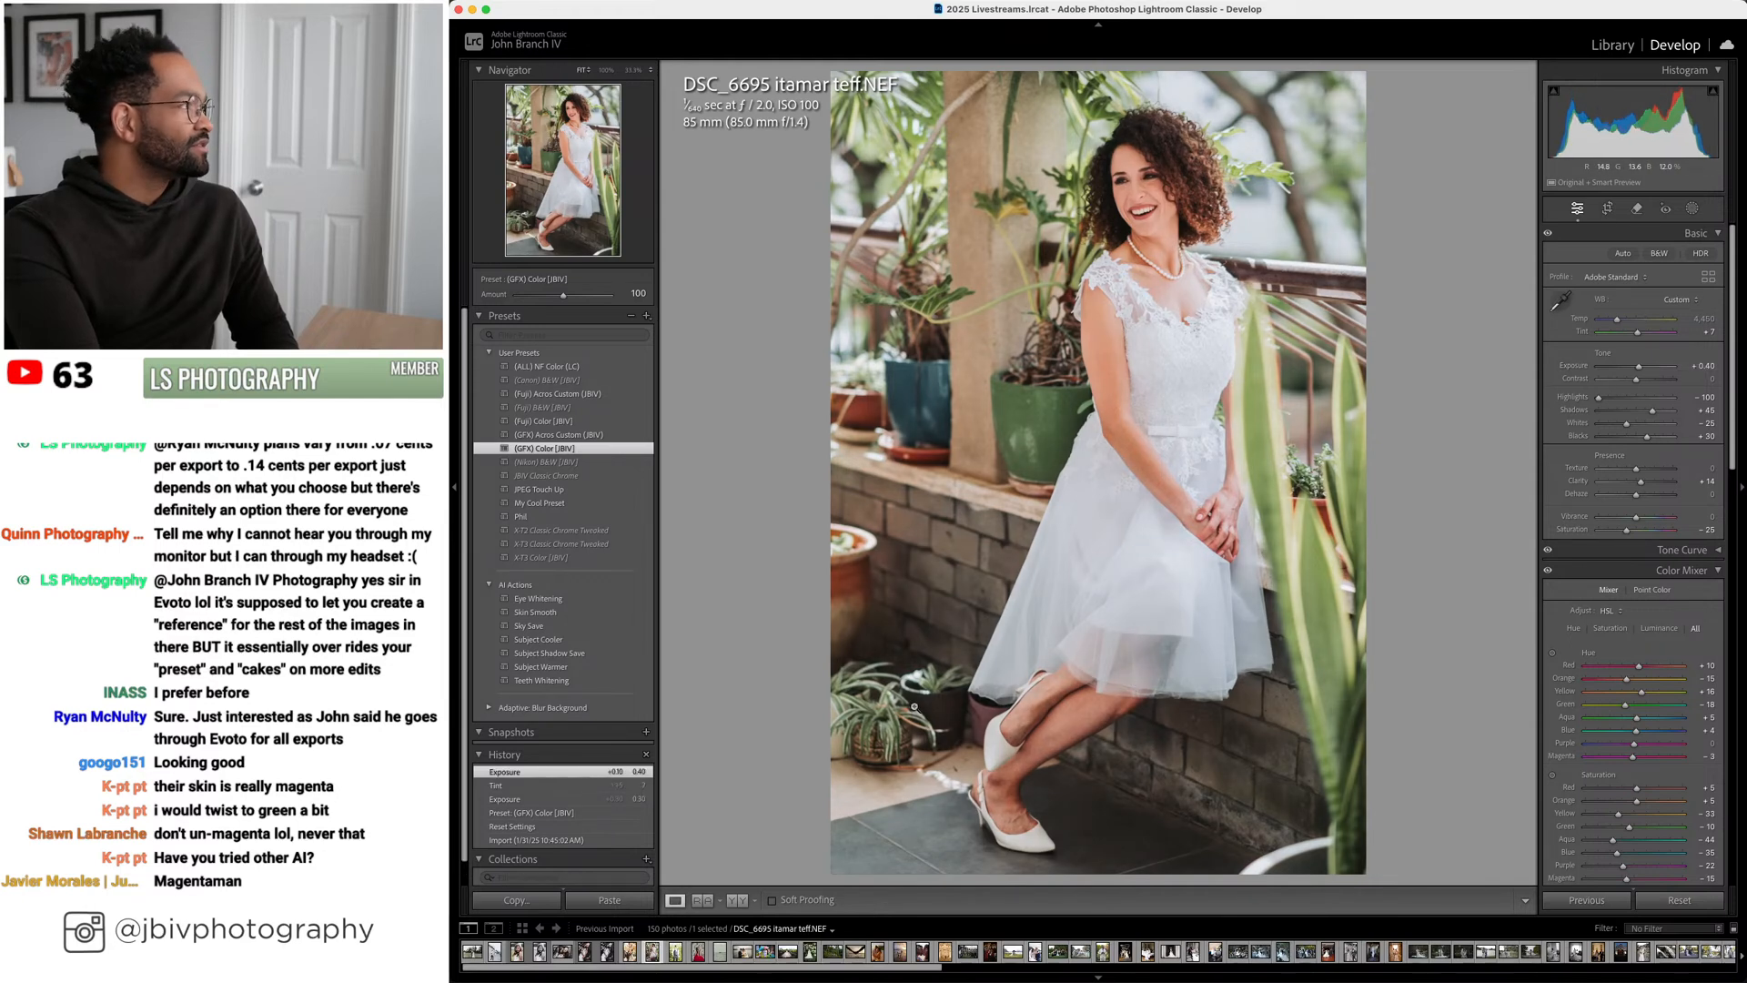
Apply the (GFX) Color [JBIV] preset to the next photo, the man in the vest, with exposure −1.40 and tint +37
{"action": "key", "text": "Right"}
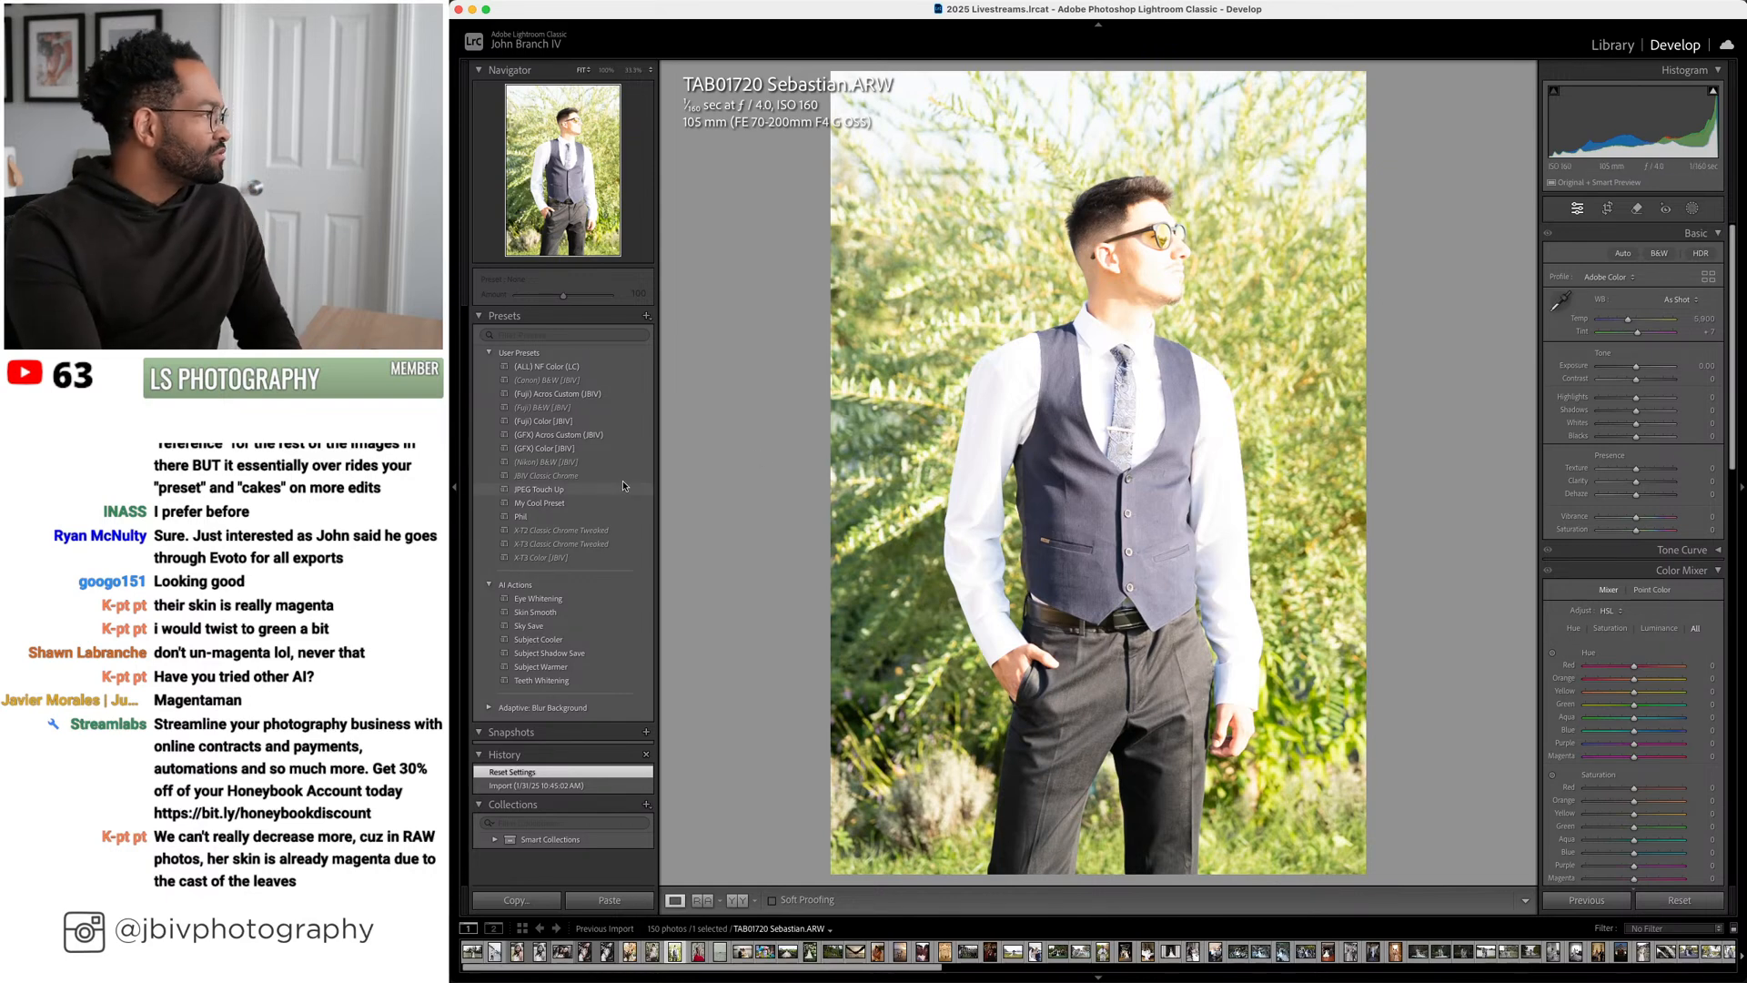
{"action": "left_click", "coordinate": [573, 447]}
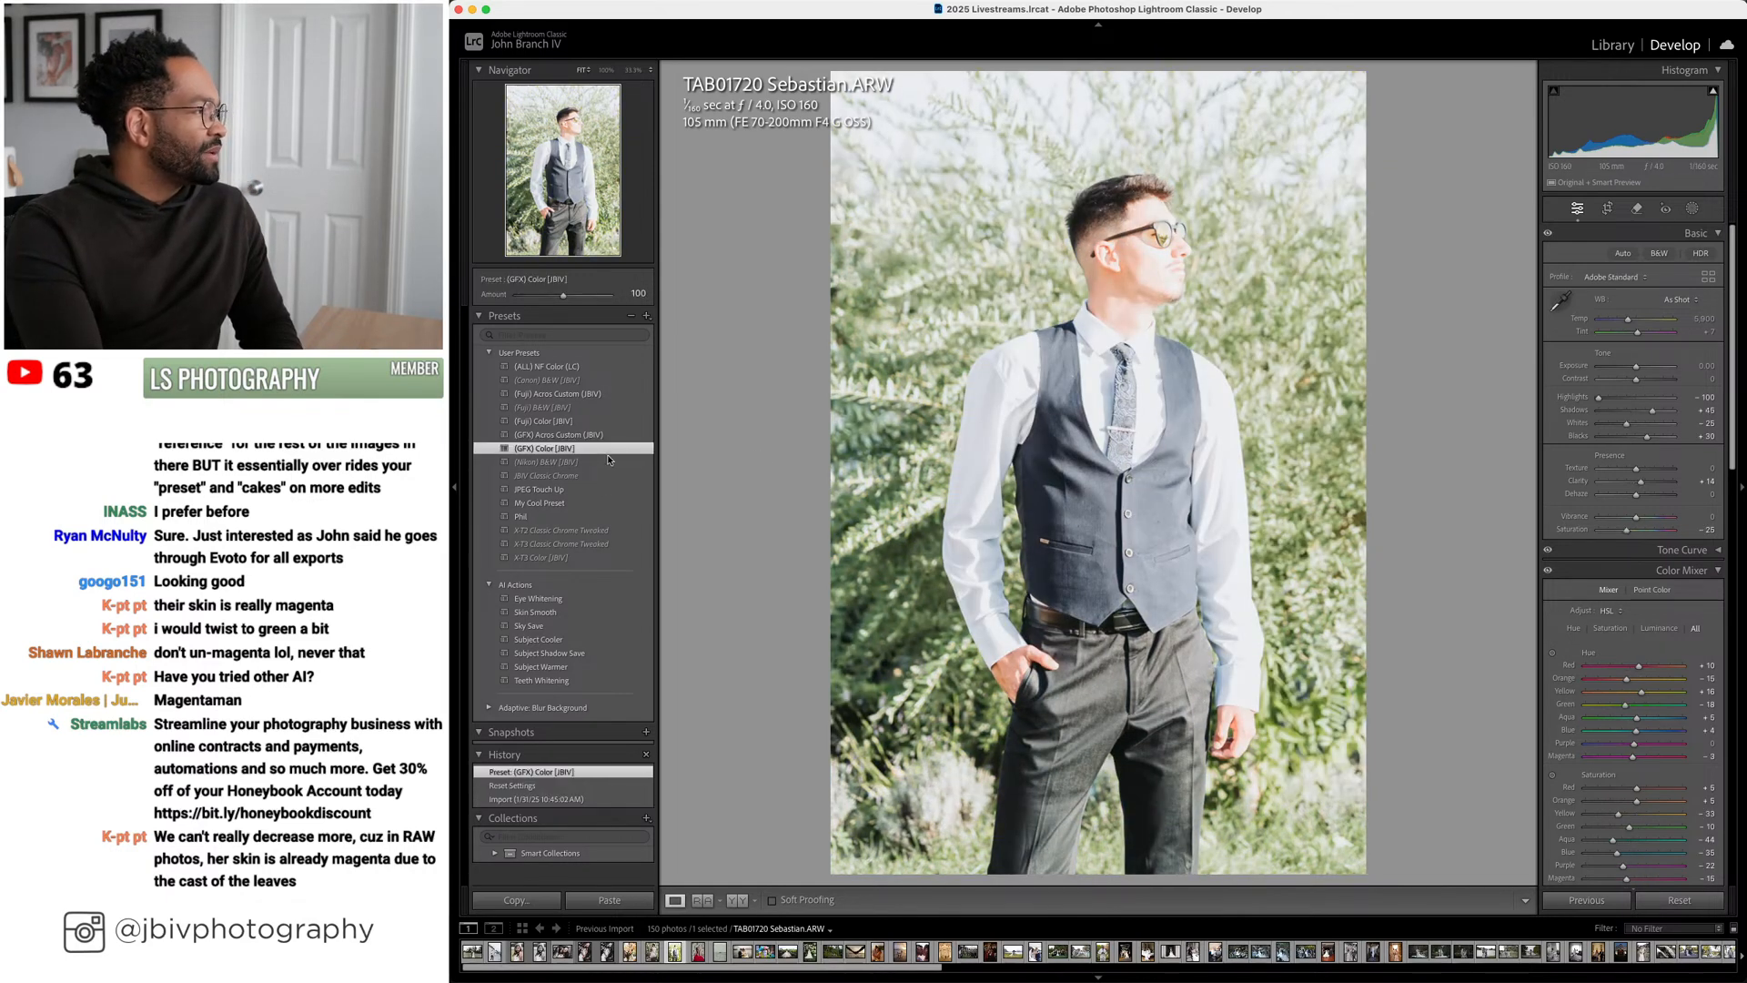
{"action": "left_click_drag", "start_coordinate": [1637, 365], "coordinate": [1645, 335]}
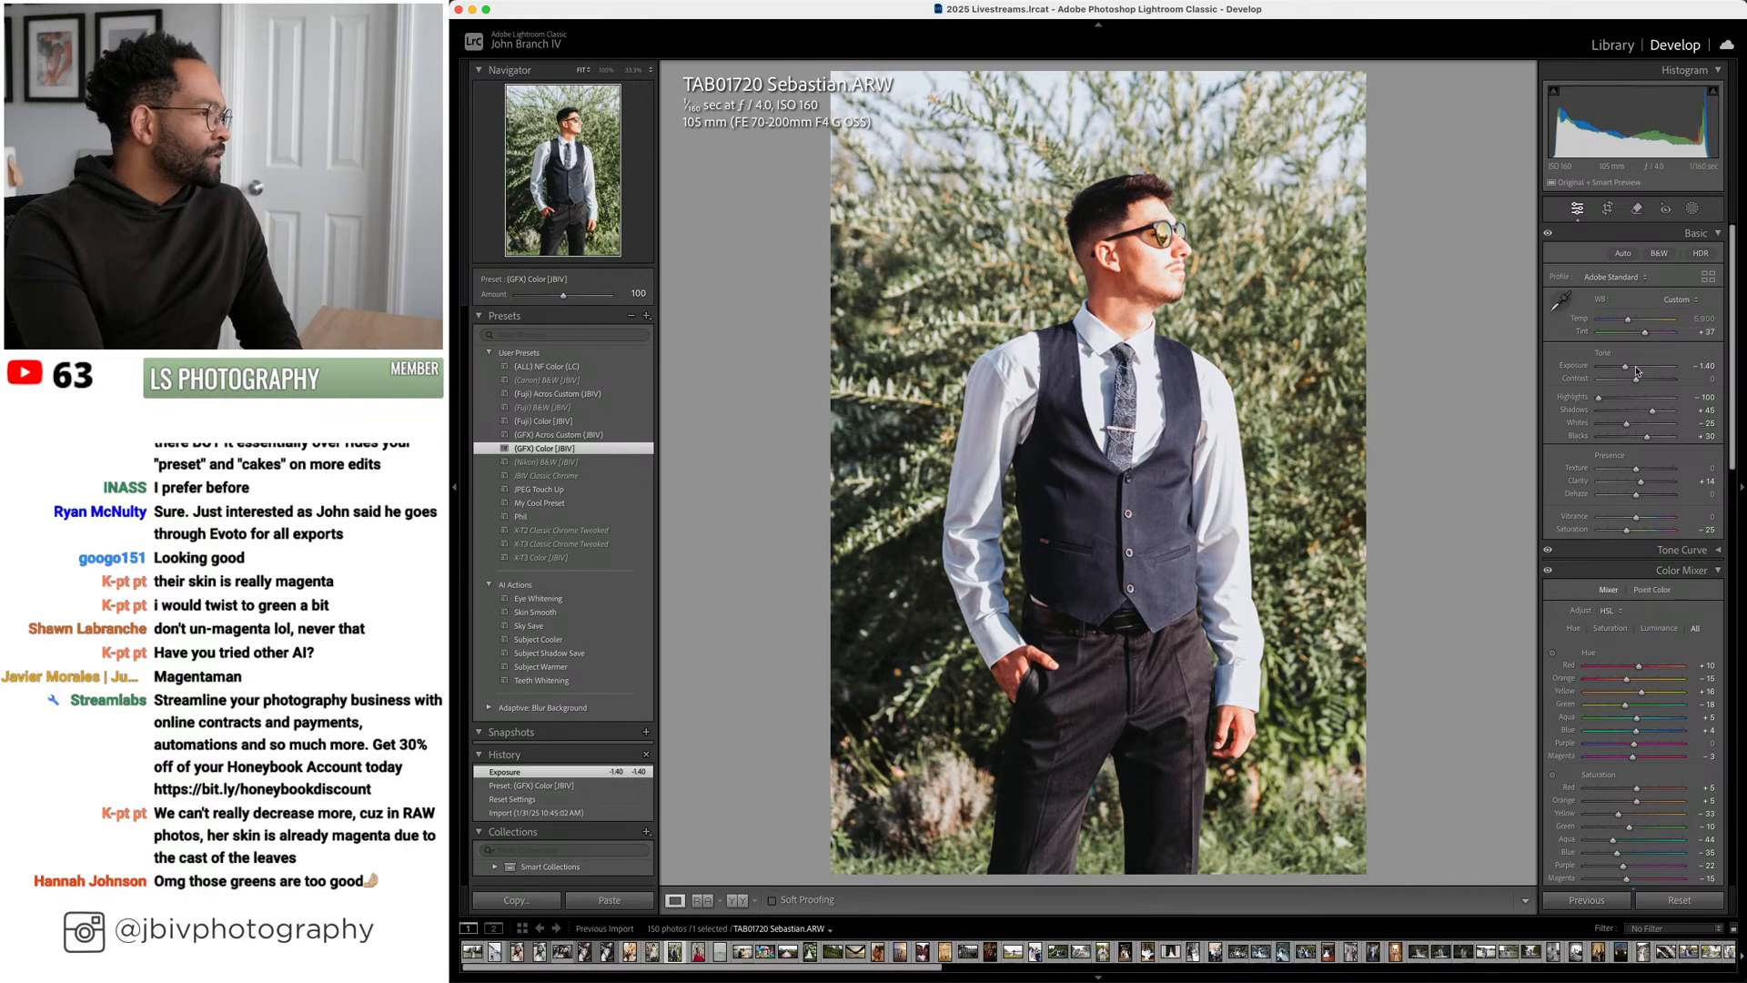
Set the vest portrait's shadows to +20, exposure to −1.20 and highlights to −20
{"action": "left_click_drag", "start_coordinate": [1646, 412], "coordinate": [1629, 366]}
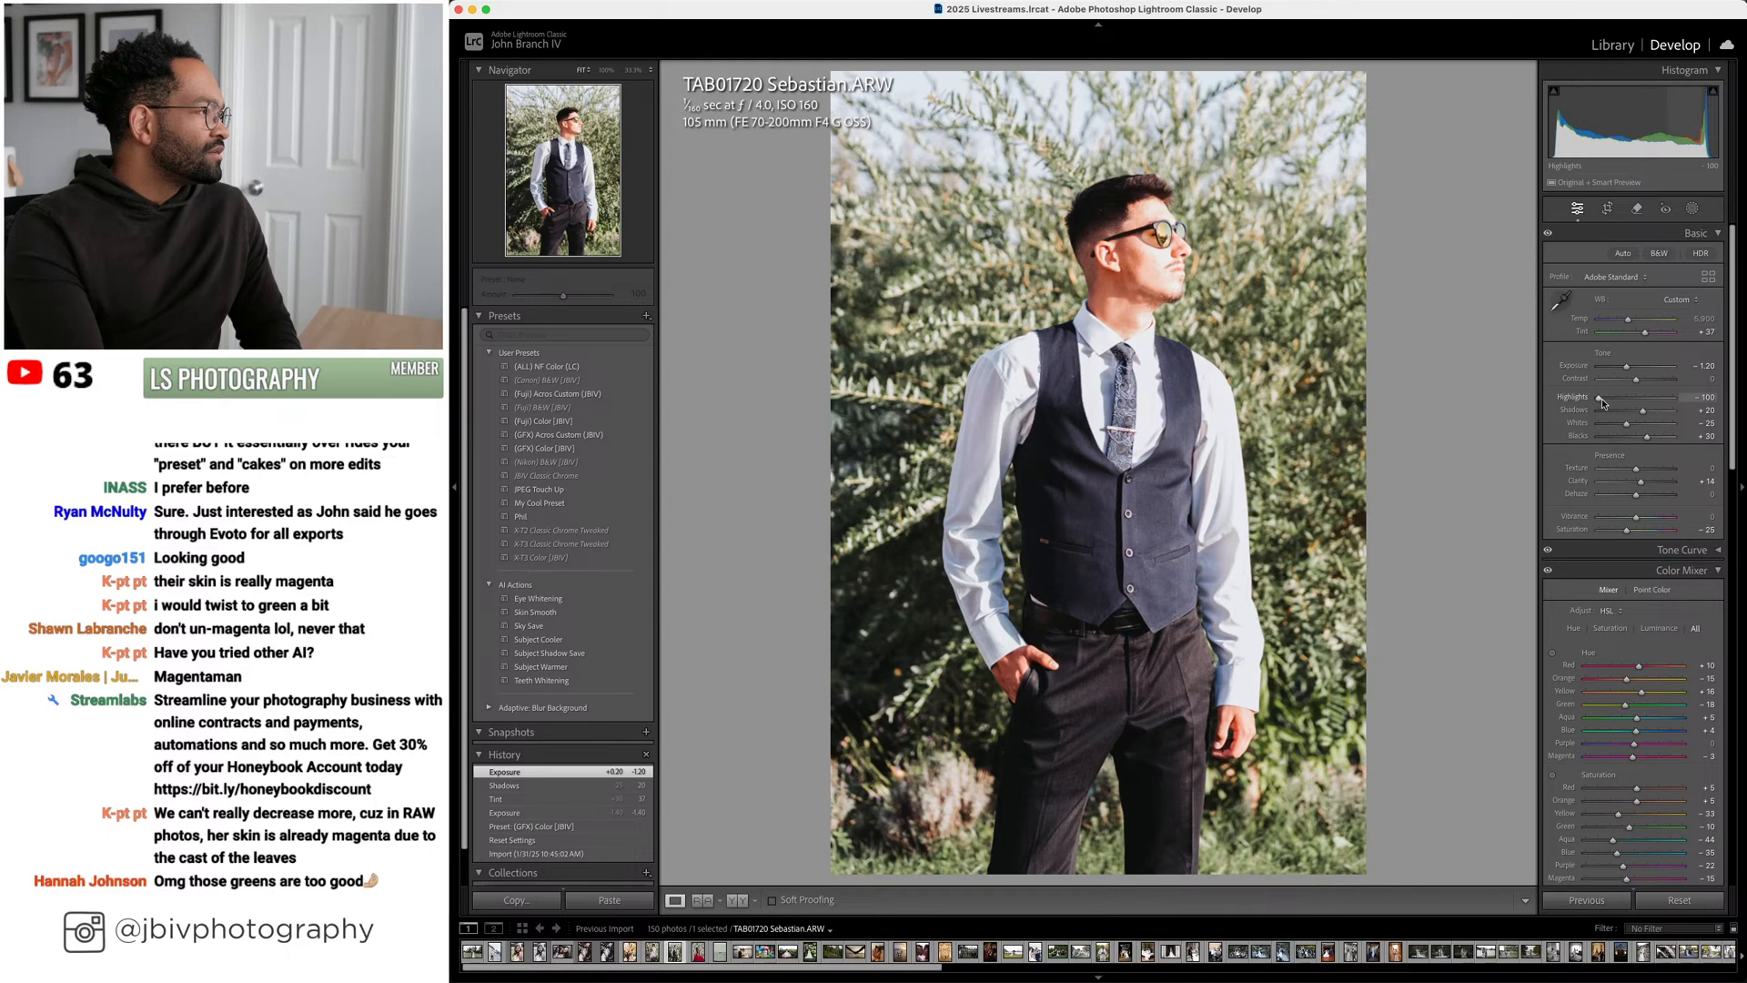
{"action": "key", "text": "Up"}
{"action": "key", "text": "Up"}
{"action": "key", "text": "Up"}
{"action": "key", "text": "Up"}
{"action": "key", "text": "Up"}
{"action": "key", "text": "Up"}
{"action": "key", "text": "Up"}
{"action": "key", "text": "Up"}
{"action": "key", "text": "Up"}
{"action": "key", "text": "Up"}
{"action": "key", "text": "Up"}
{"action": "key", "text": "Up"}
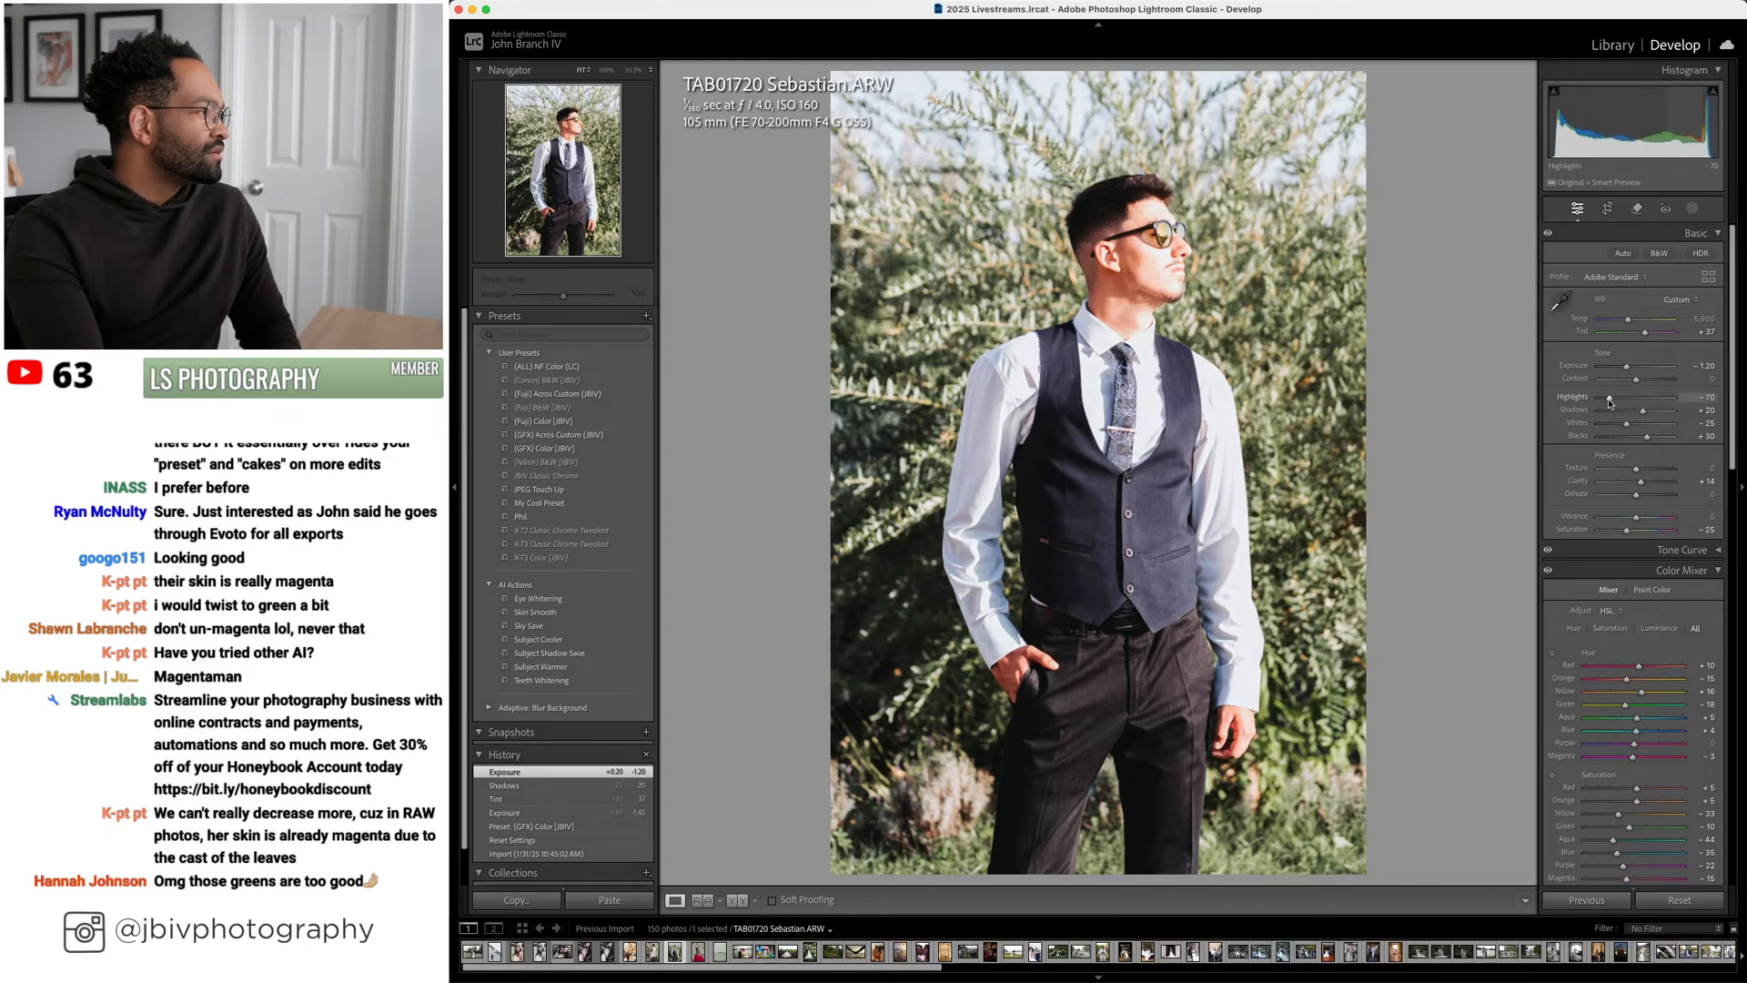
{"action": "key", "text": "Up"}
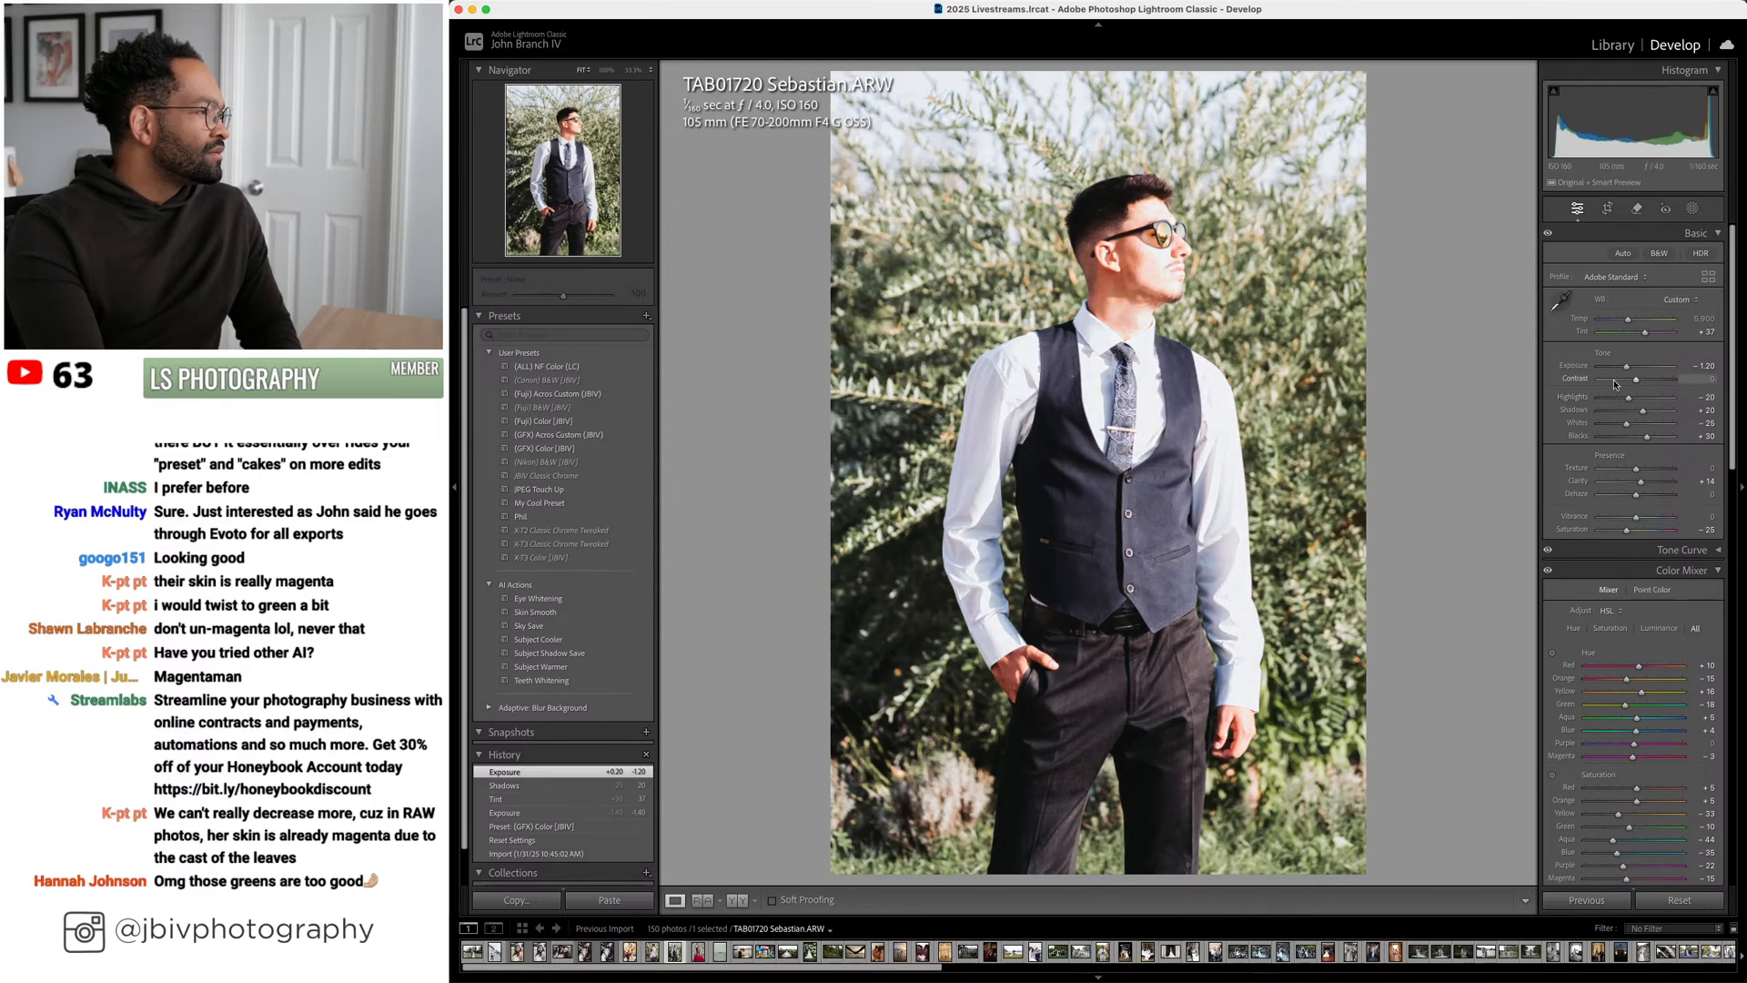
Lower the vest portrait's exposure to −1.60 and set its temperature to 5,800
{"action": "key", "text": "Down"}
{"action": "key", "text": "Down"}
{"action": "key", "text": "Down"}
{"action": "key", "text": "Down"}
{"action": "key", "text": "Down"}
{"action": "key", "text": "Down"}
{"action": "key", "text": "Down"}
{"action": "key", "text": "Down"}
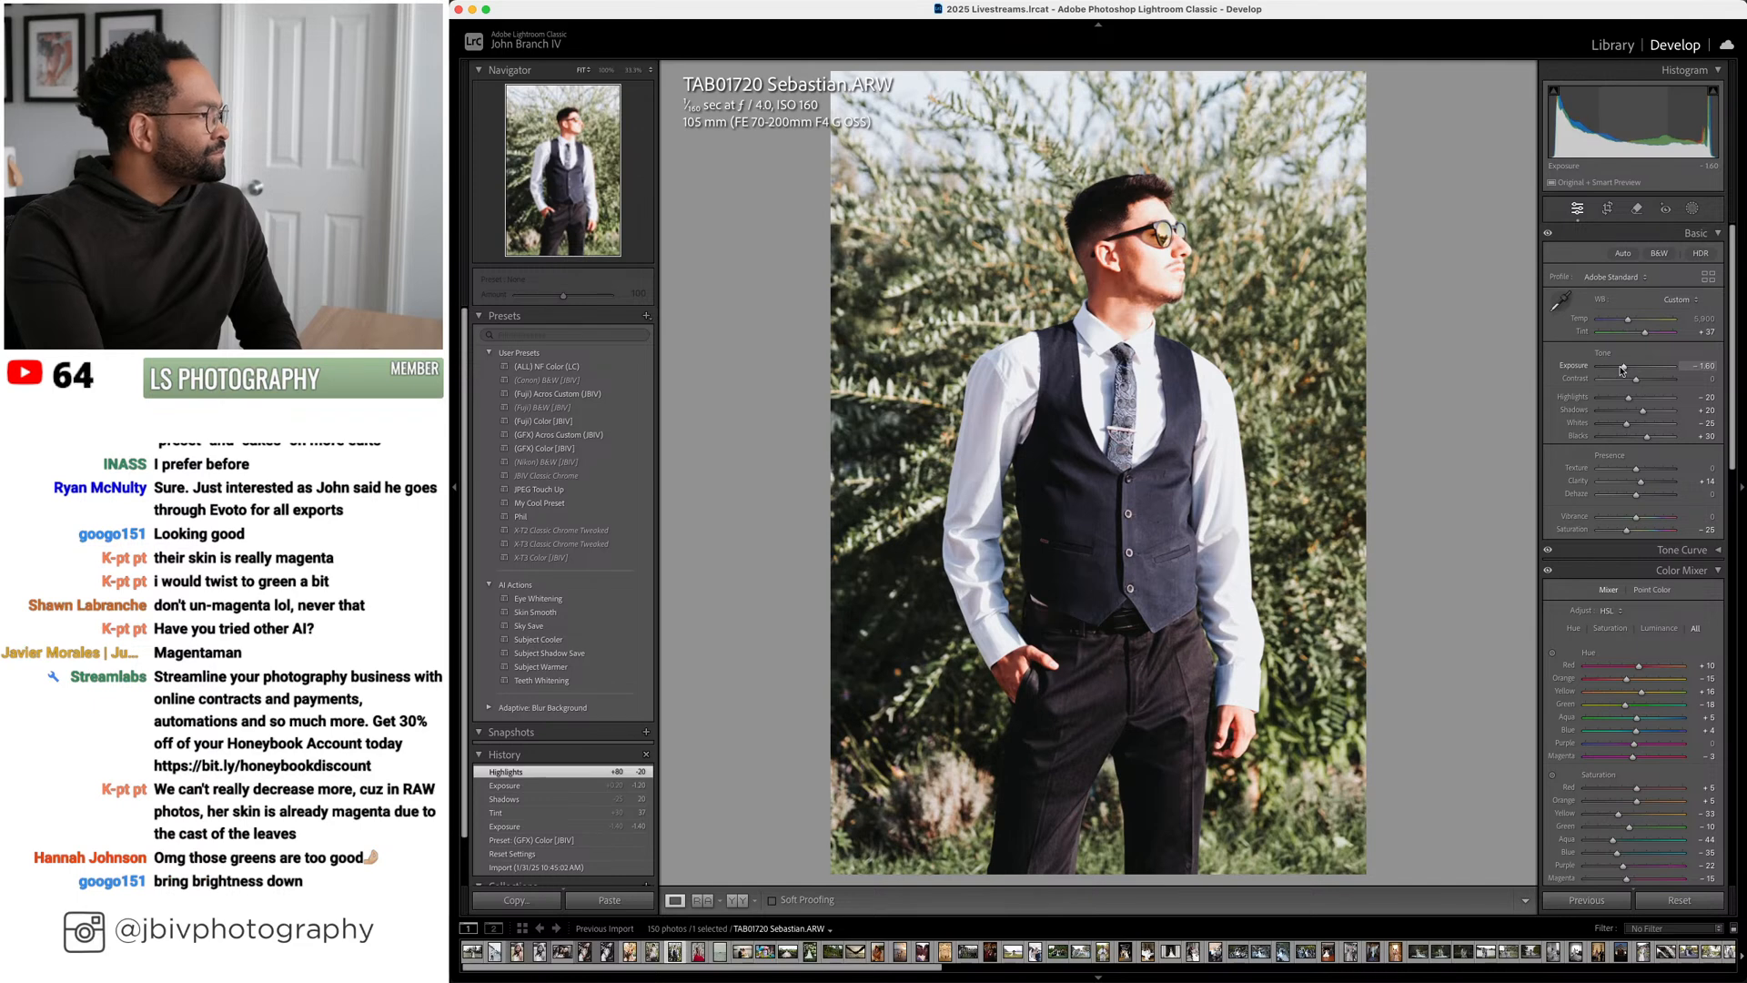
{"action": "key", "text": "Down"}
{"action": "key", "text": "Down"}
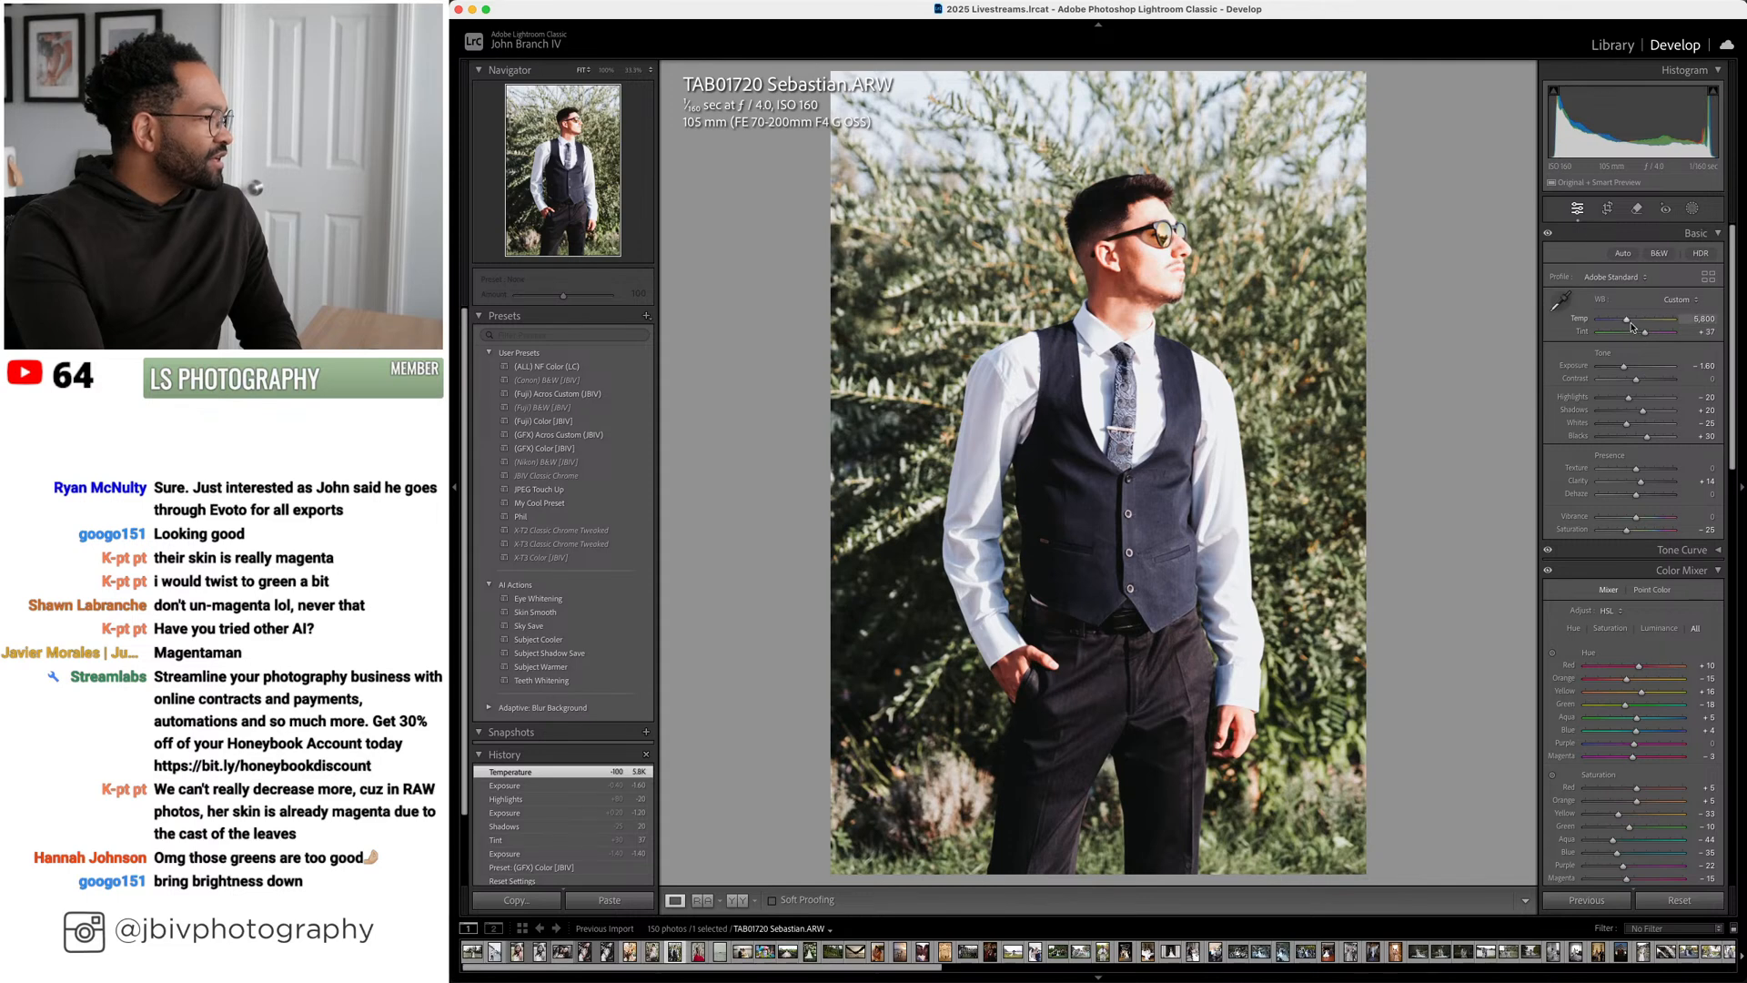
Show the vest portrait before and after side by side and raise its shadows to +30
{"action": "left_click", "coordinate": [744, 900]}
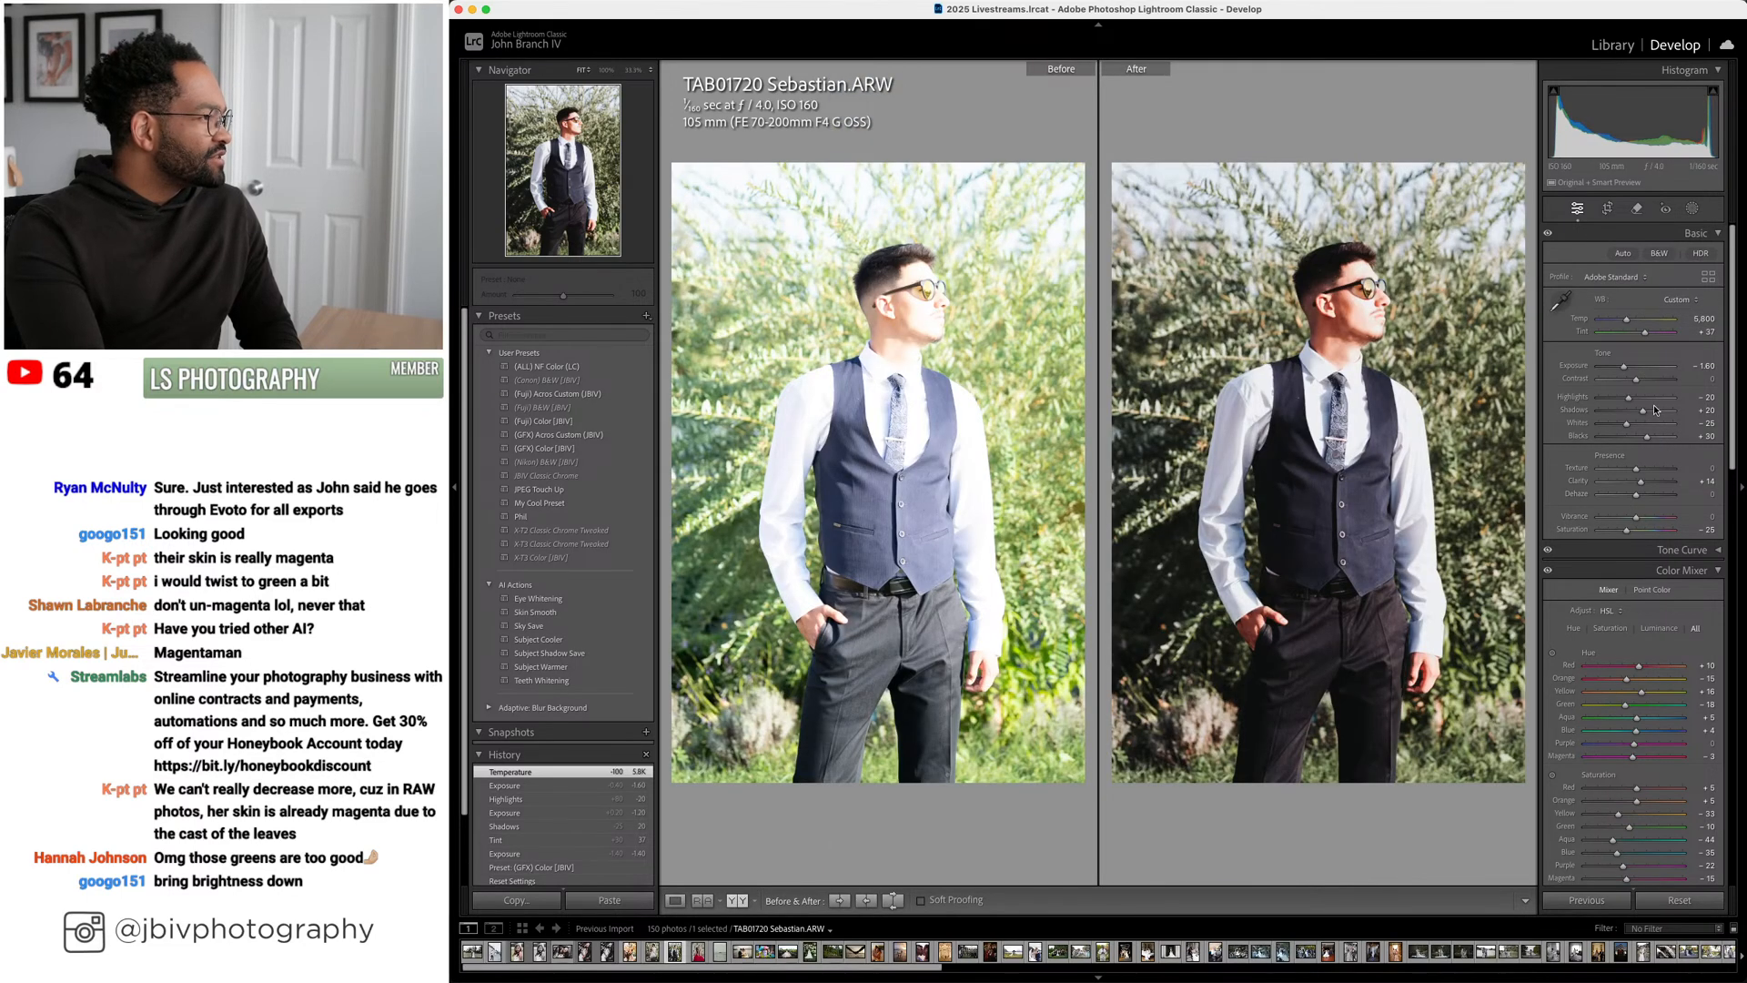
{"action": "left_click_drag", "start_coordinate": [1643, 411], "coordinate": [1656, 416]}
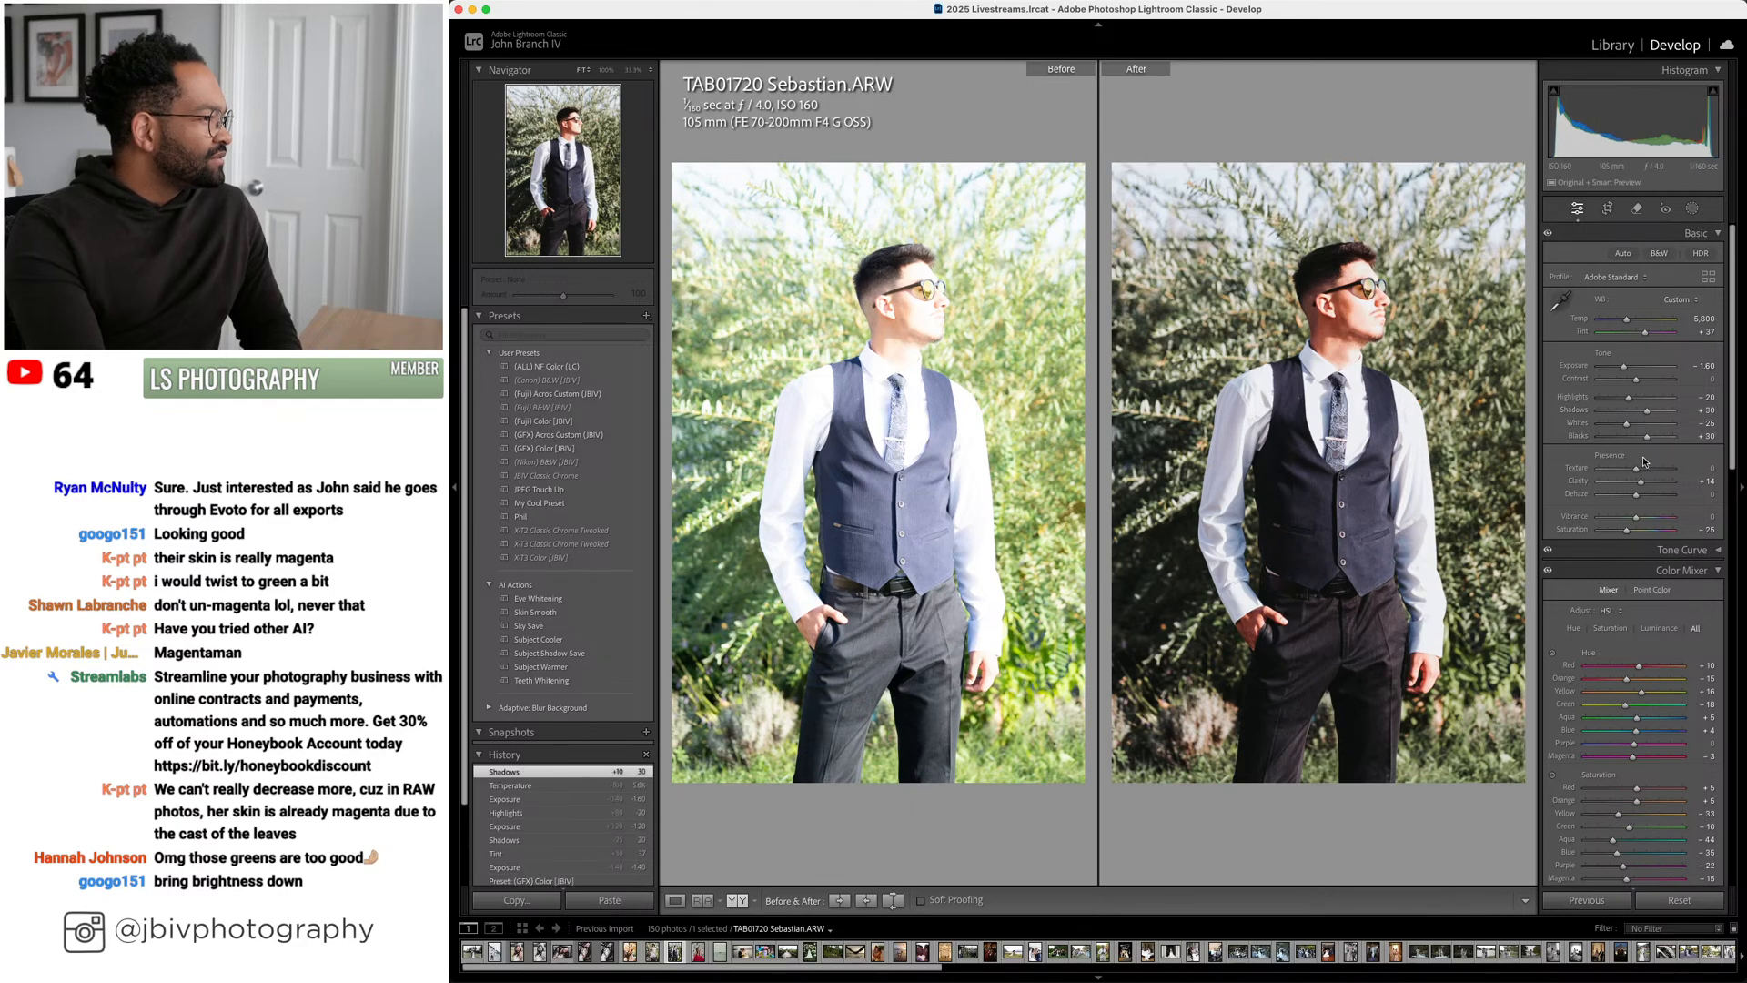
Try Dehaze at −10 and +30 on the vest portrait and reset it to 0
{"action": "left_click_drag", "start_coordinate": [1637, 493], "coordinate": [1630, 494]}
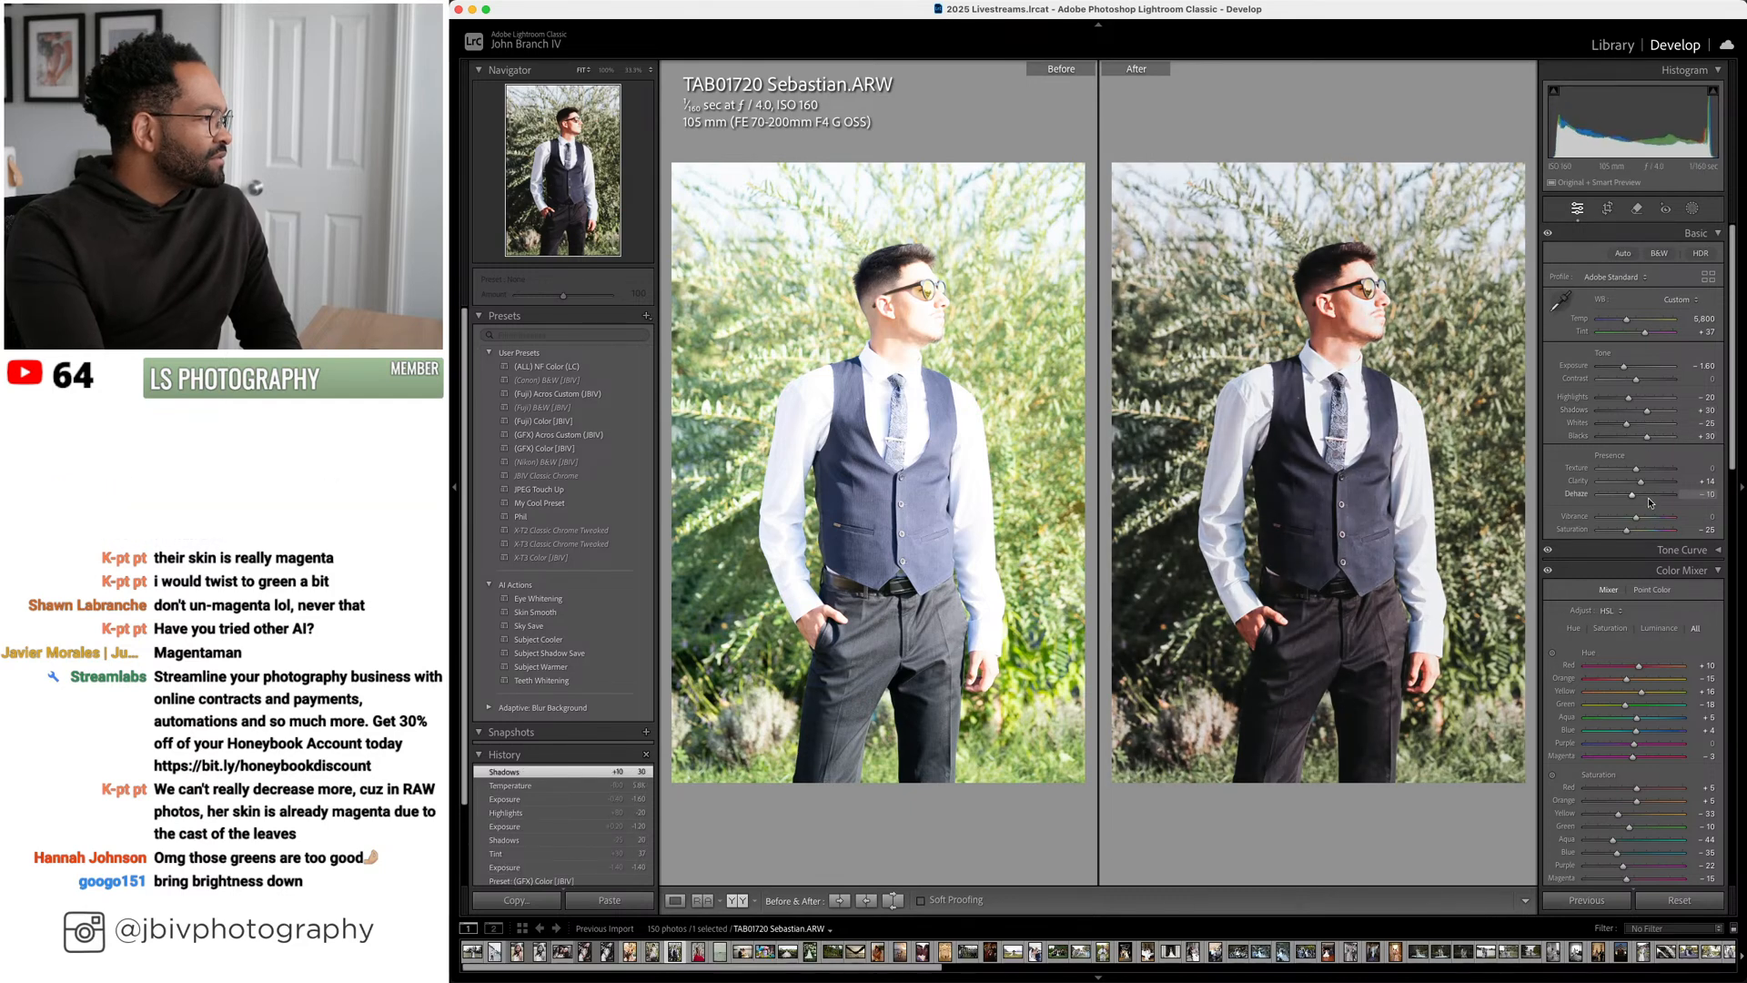
{"action": "left_click", "coordinate": [1648, 497]}
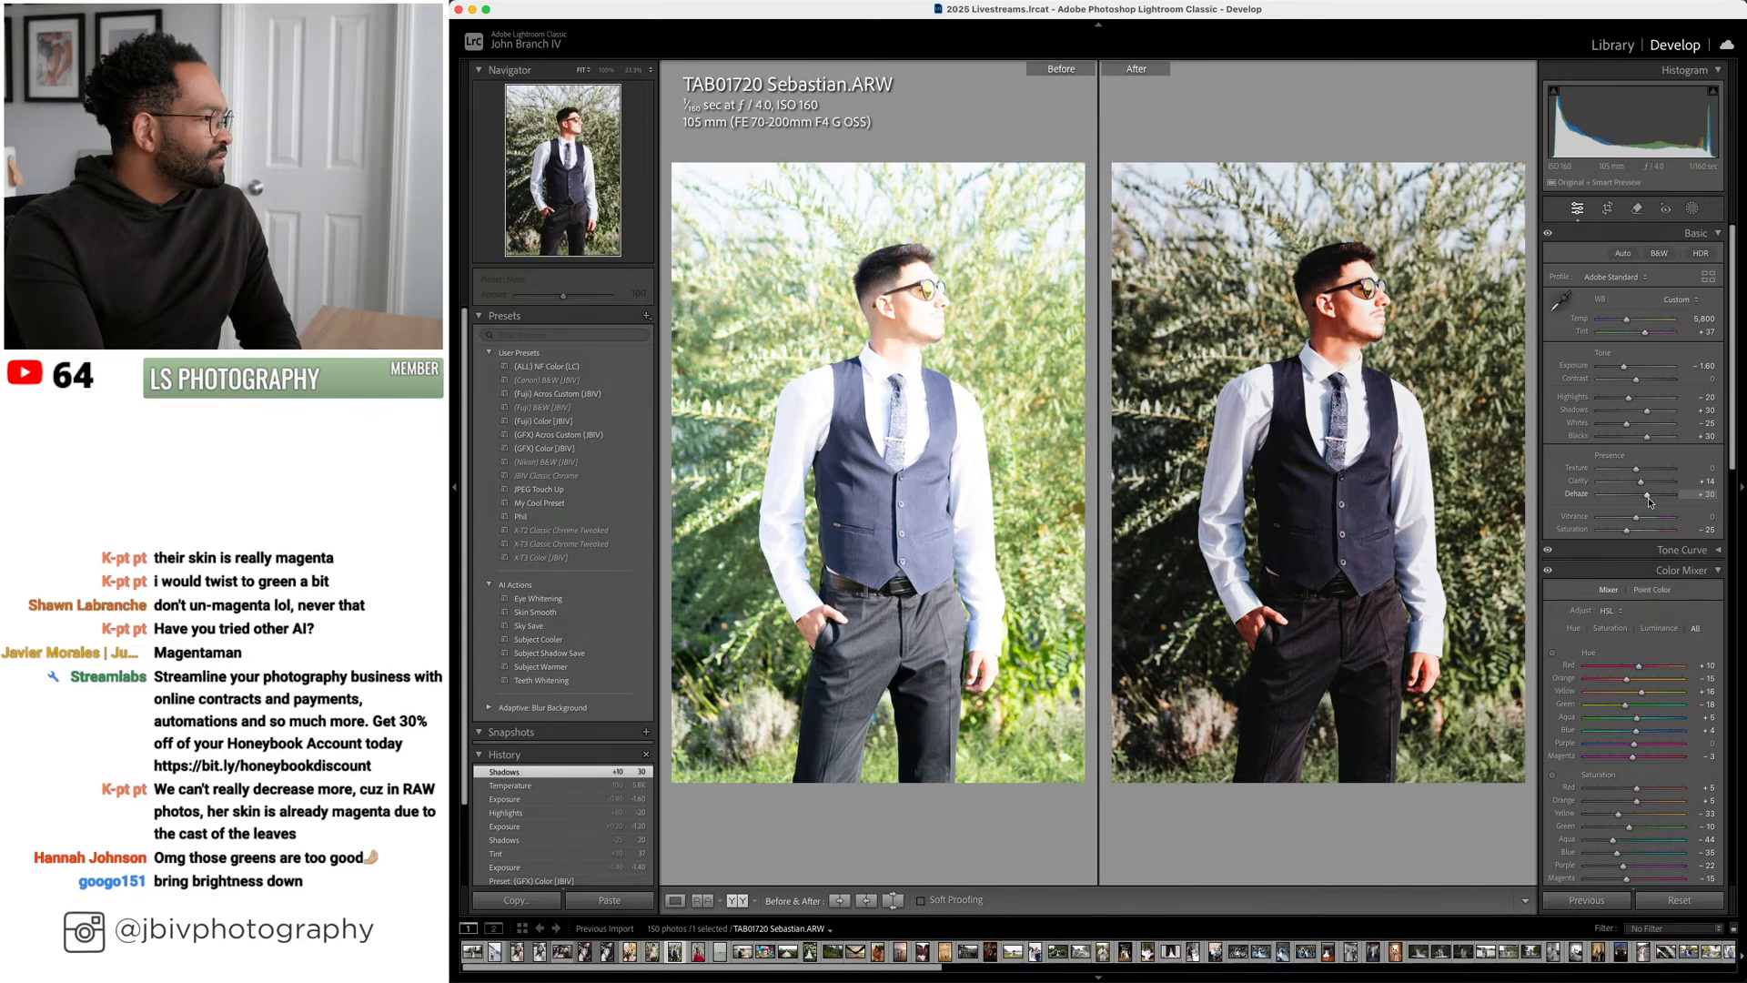
{"action": "double_click", "coordinate": [1647, 496]}
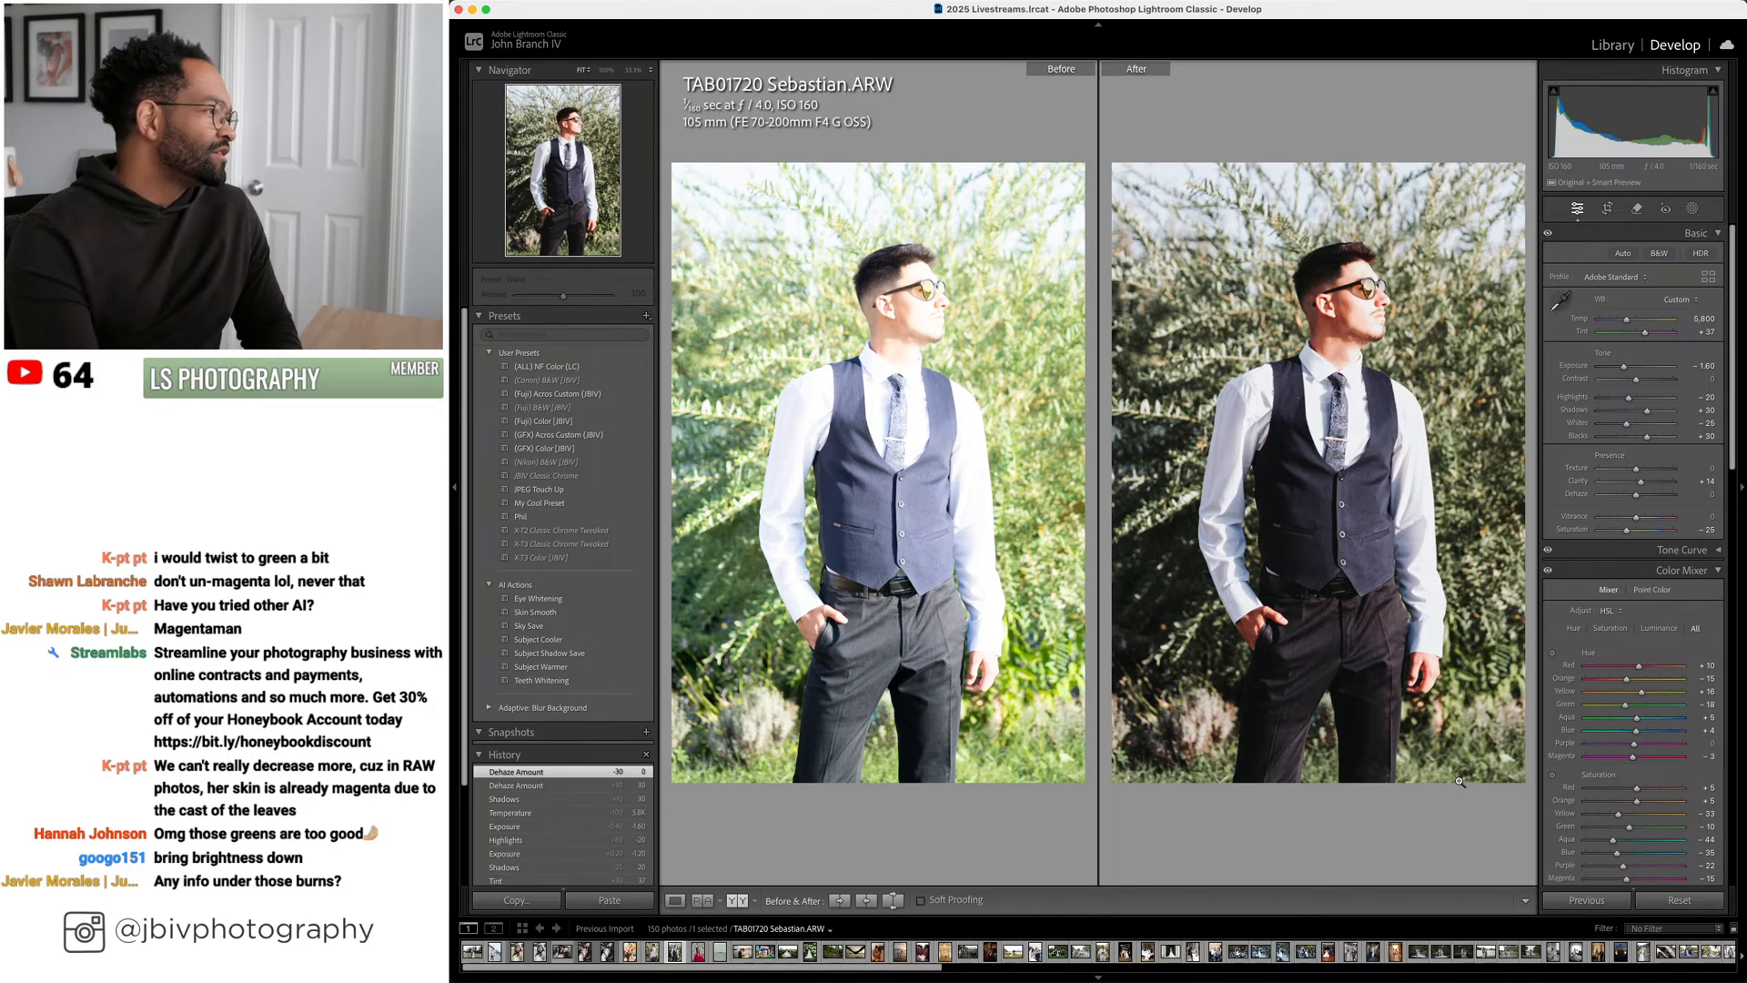
Return to single-photo view and apply the (GFX) Color [JBIV] preset to the portrait of the woman in the red dress
{"action": "left_click", "coordinate": [675, 900]}
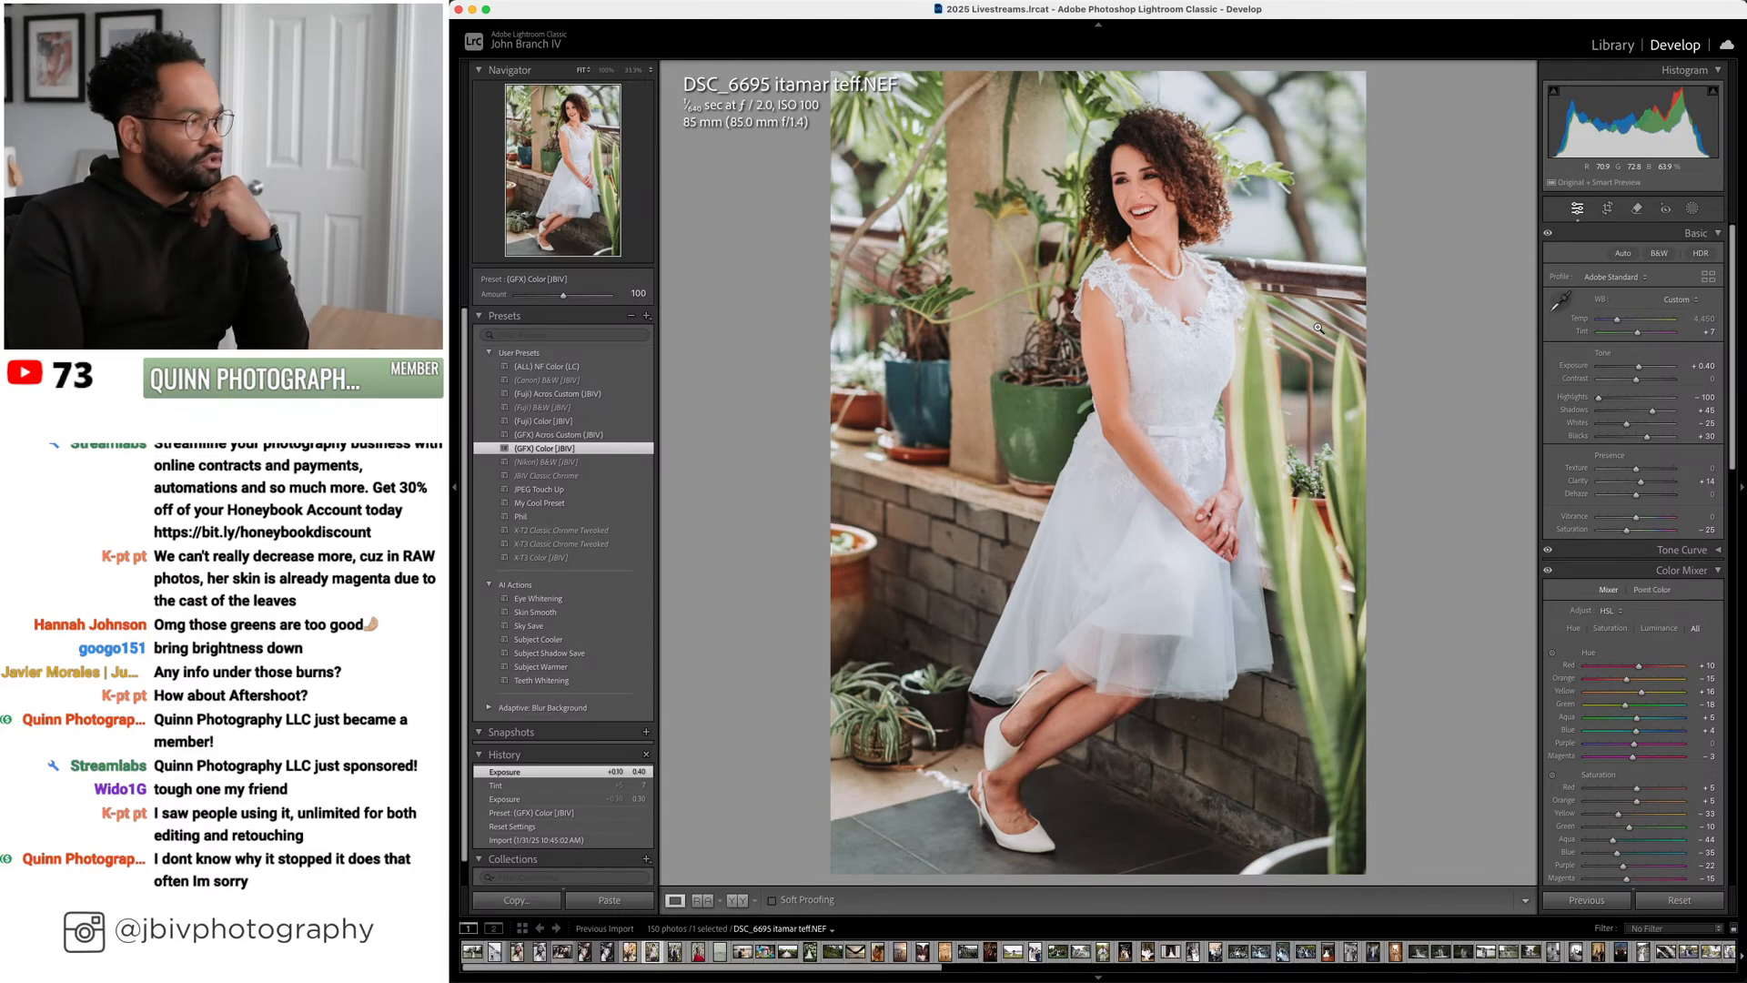
{"action": "key", "text": "Right"}
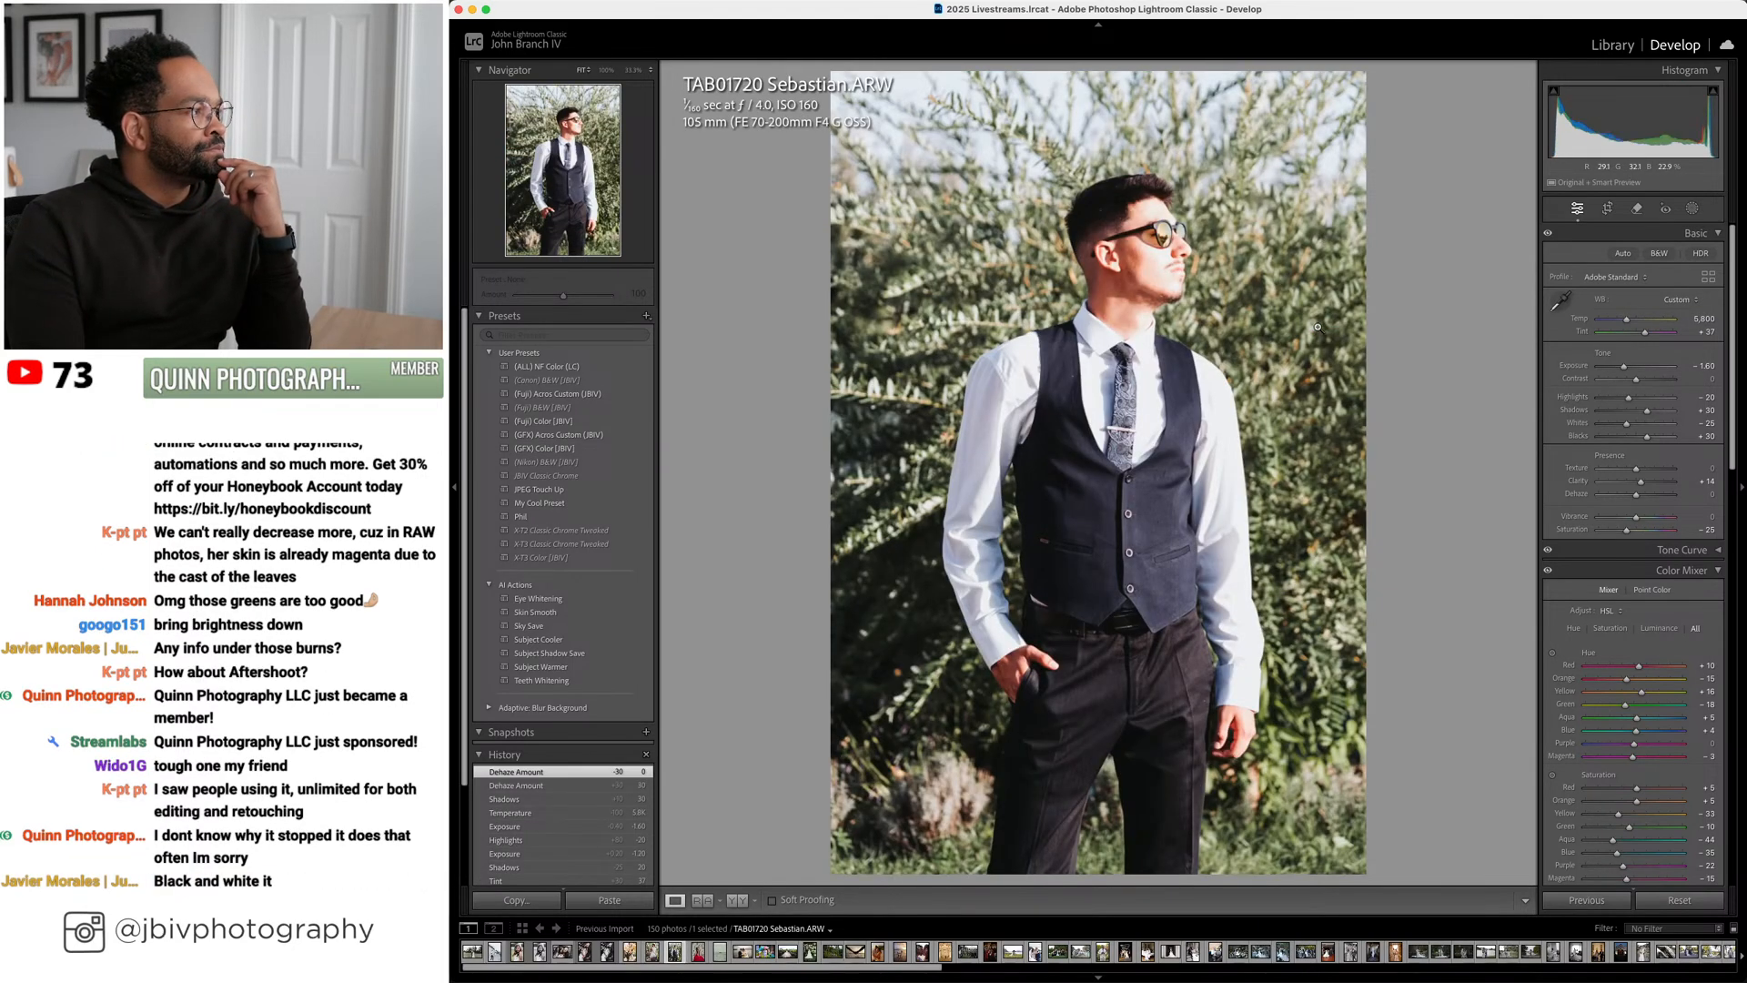
{"action": "key", "text": "Right"}
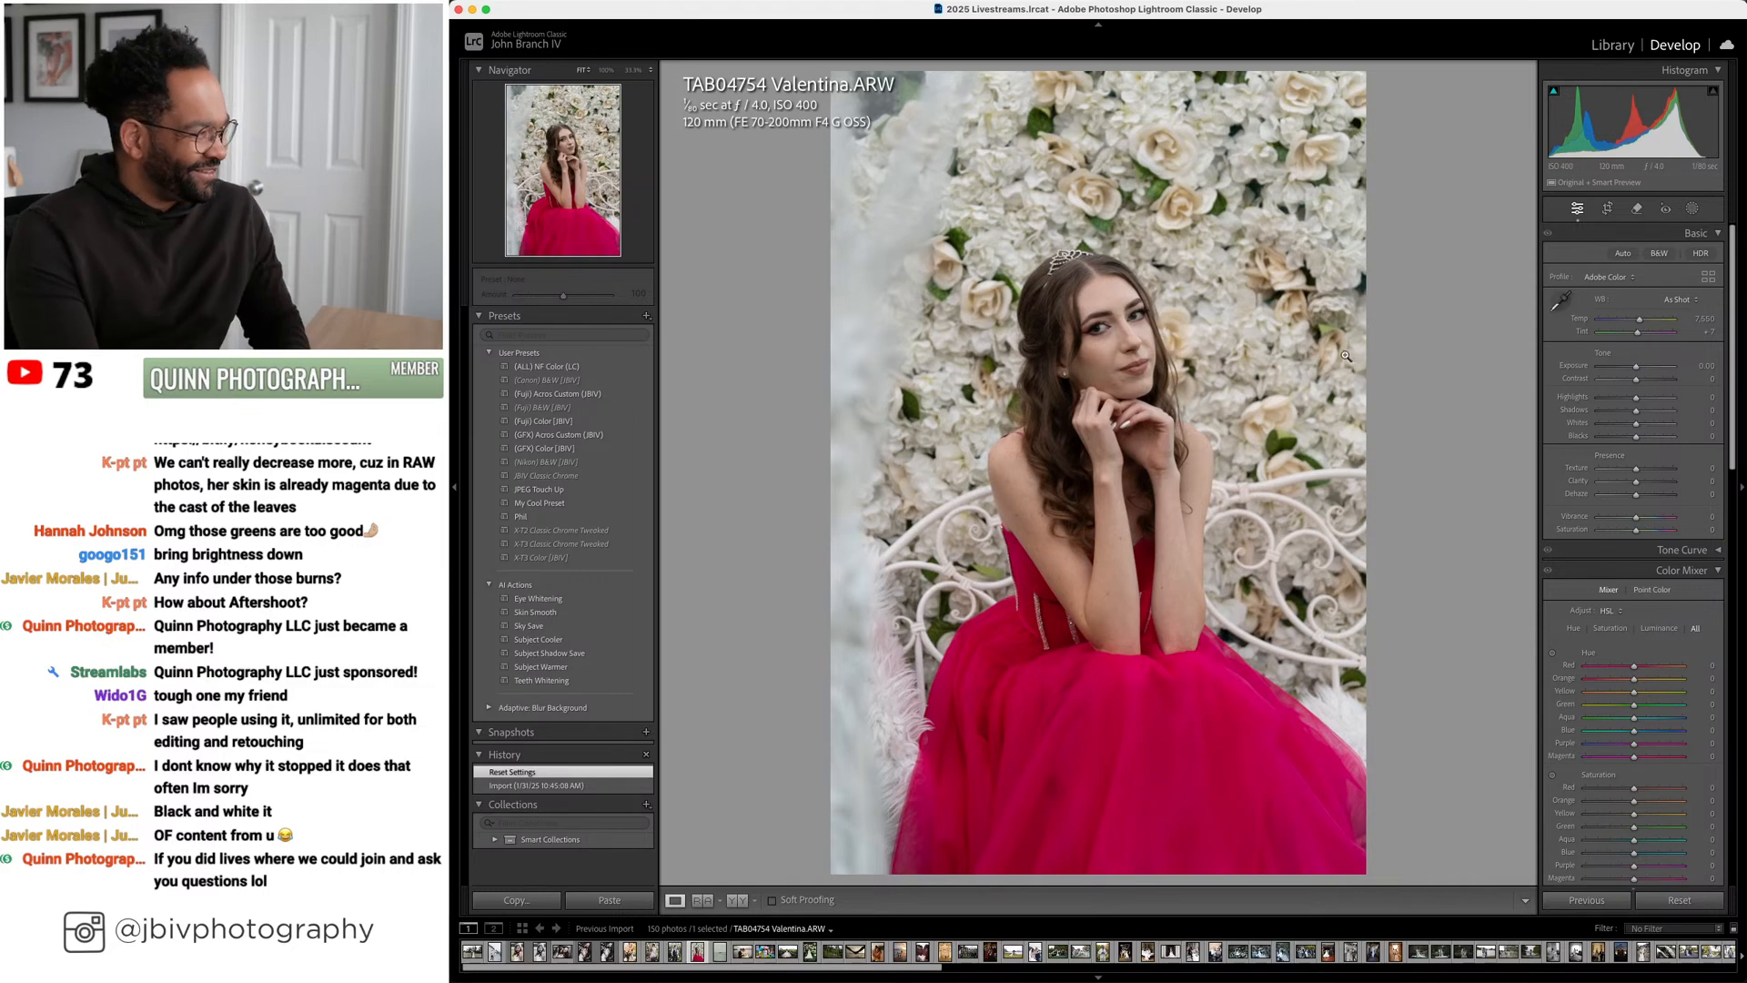
{"action": "left_click", "coordinate": [619, 449]}
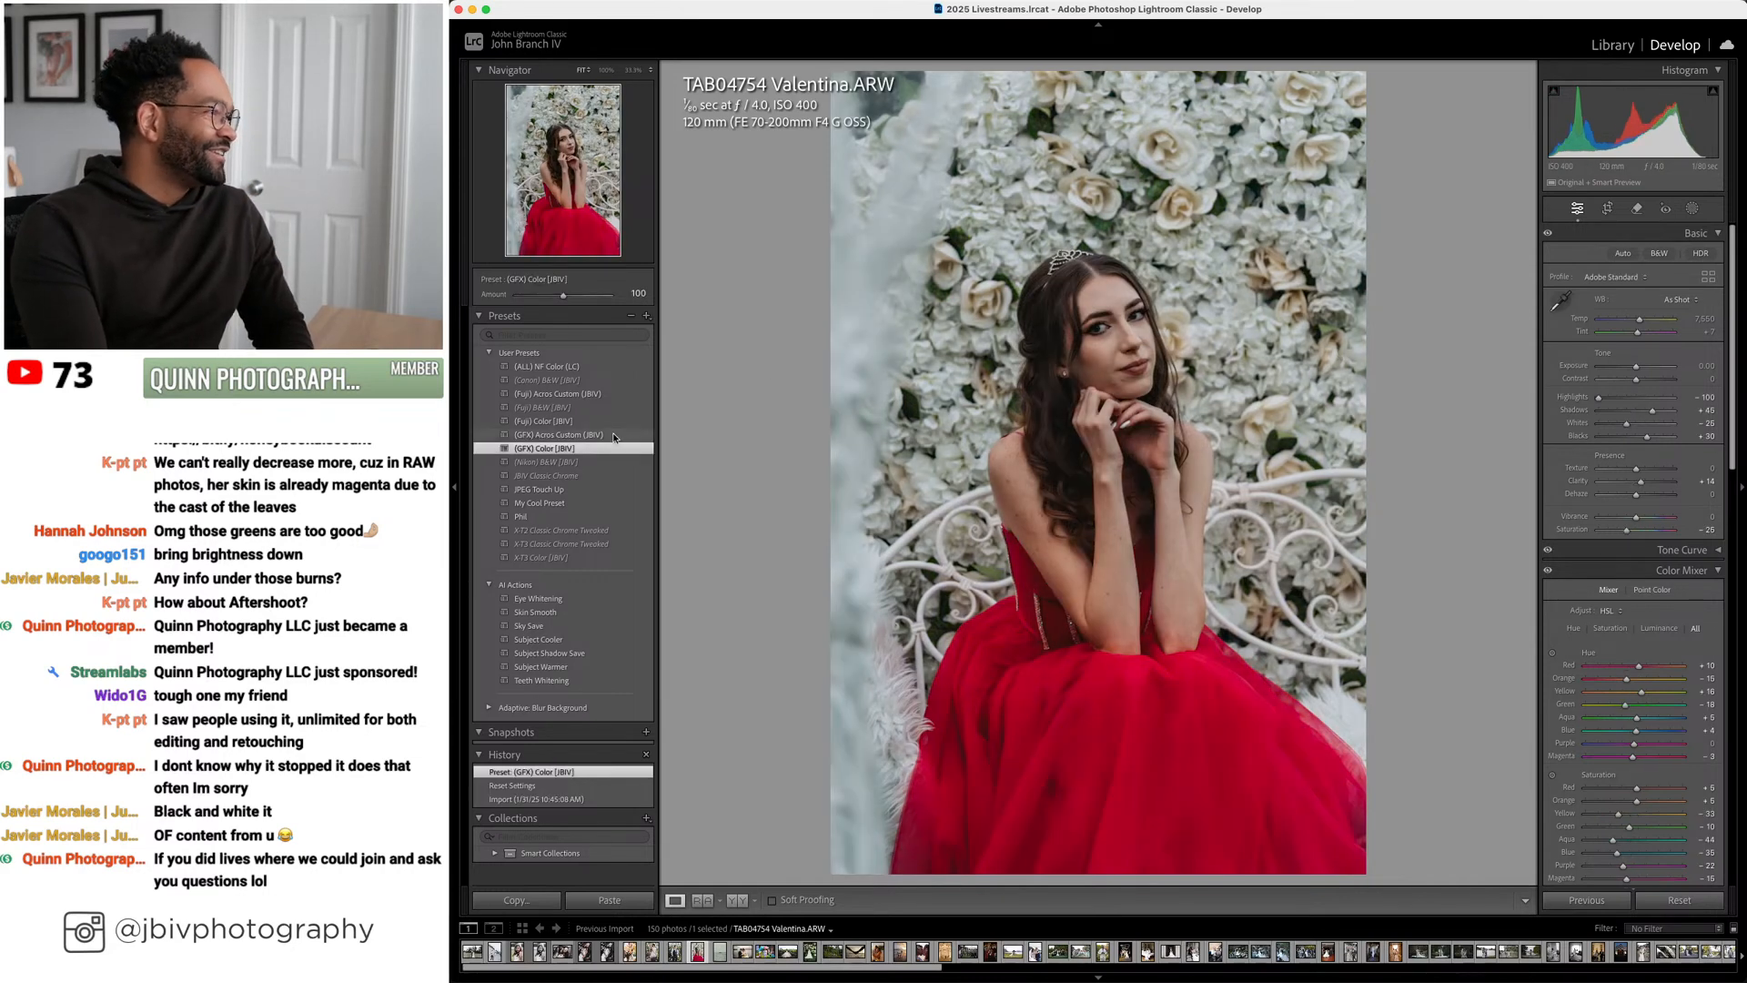
Try a tint of +22 with a warmer temperature on the red-dress portrait and undo these white balance changes
{"action": "left_click_drag", "start_coordinate": [1638, 331], "coordinate": [1658, 322]}
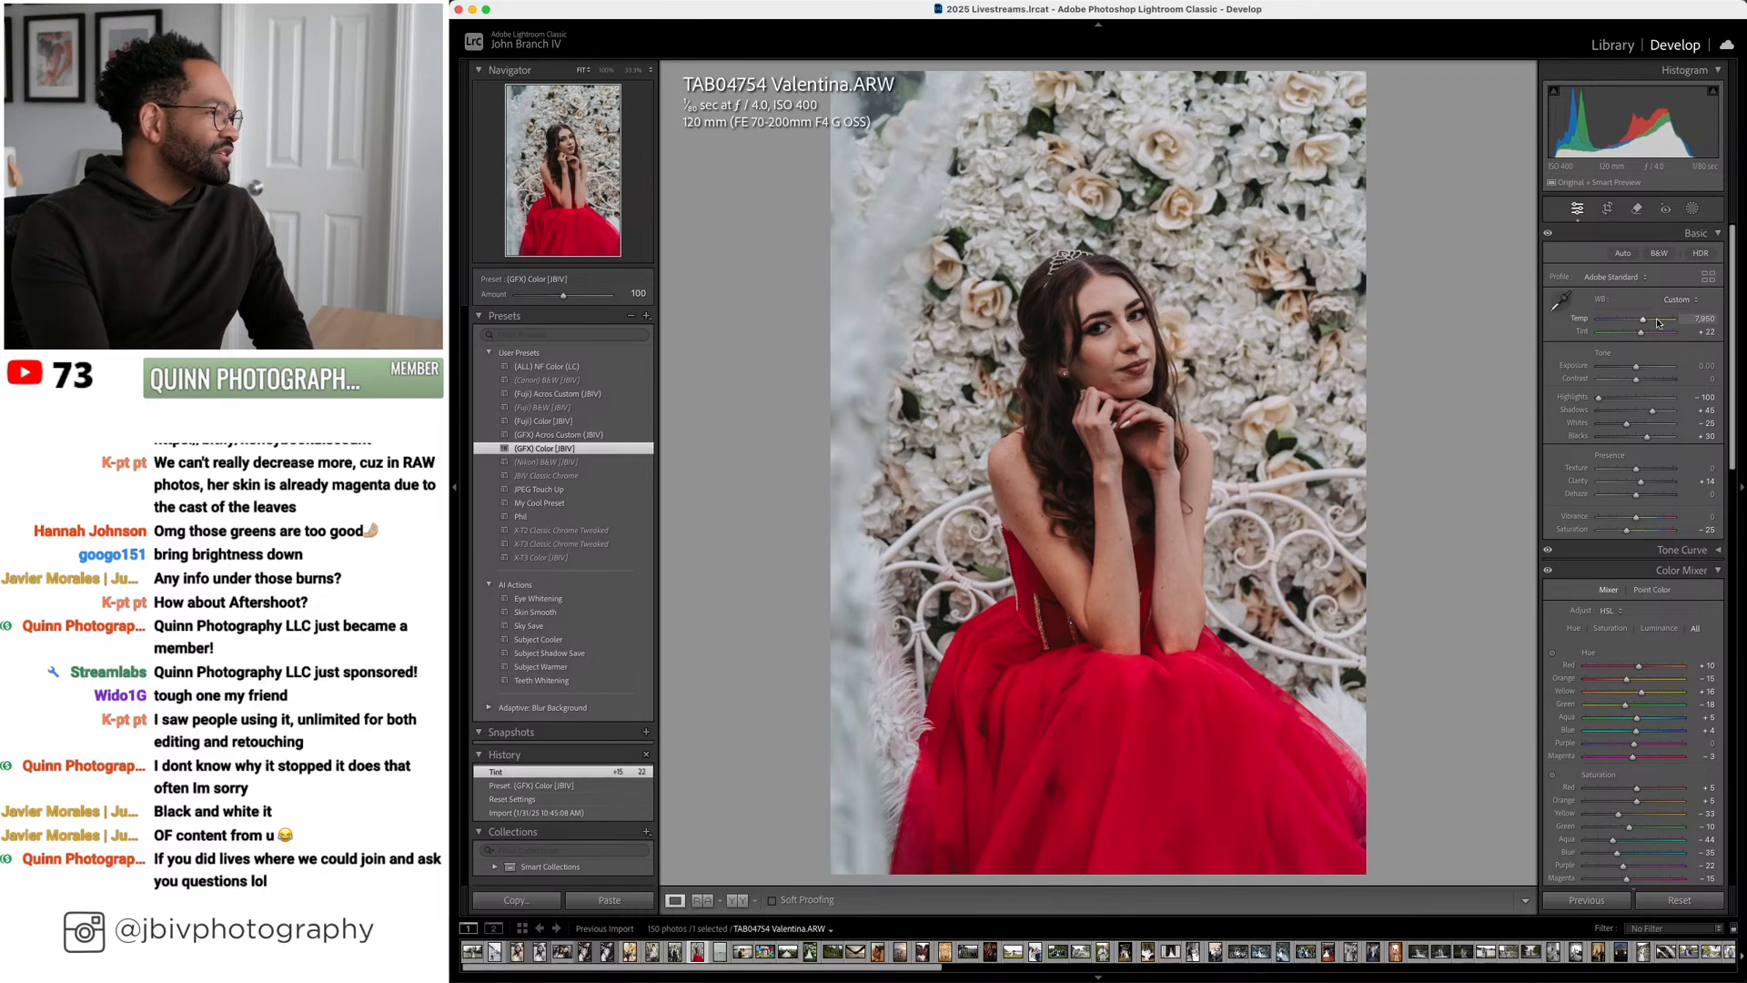
{"action": "key", "text": "super+z"}
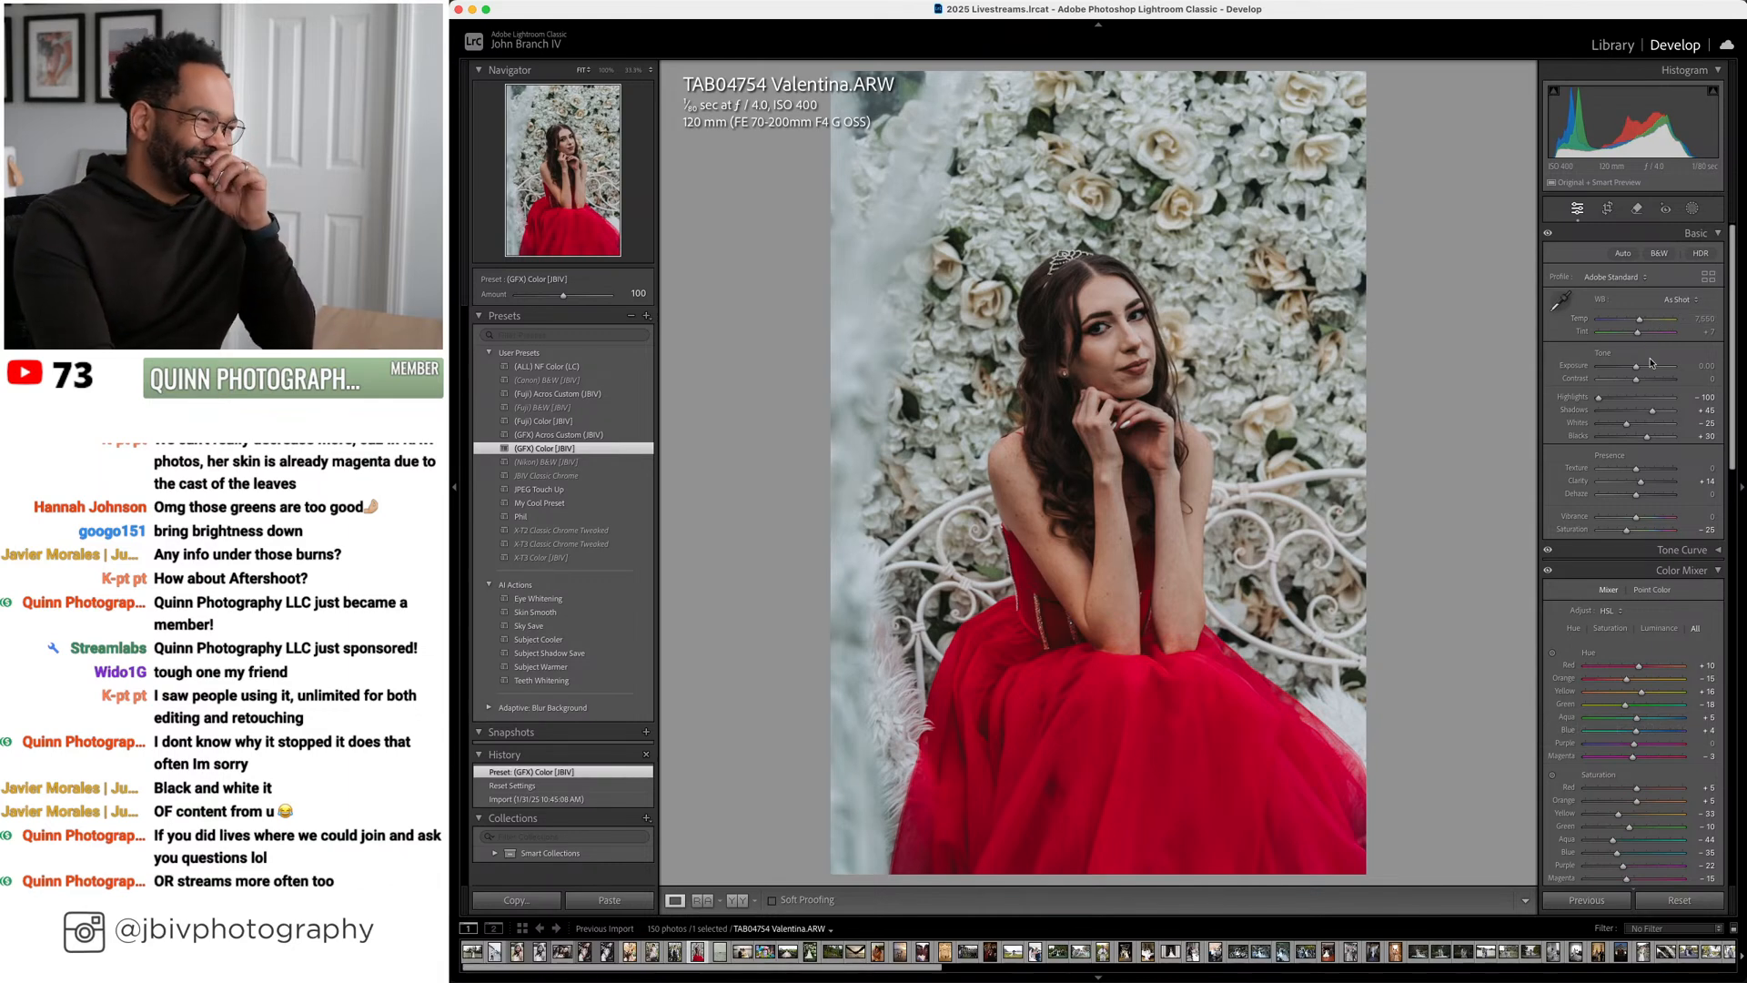
Set the red-dress portrait's exposure to +0.70 and tint to +12, and inspect the face at full size
{"action": "key", "text": "Up"}
{"action": "key", "text": "Up"}
{"action": "key", "text": "Up"}
{"action": "key", "text": "Up"}
{"action": "key", "text": "Up"}
{"action": "key", "text": "Up"}
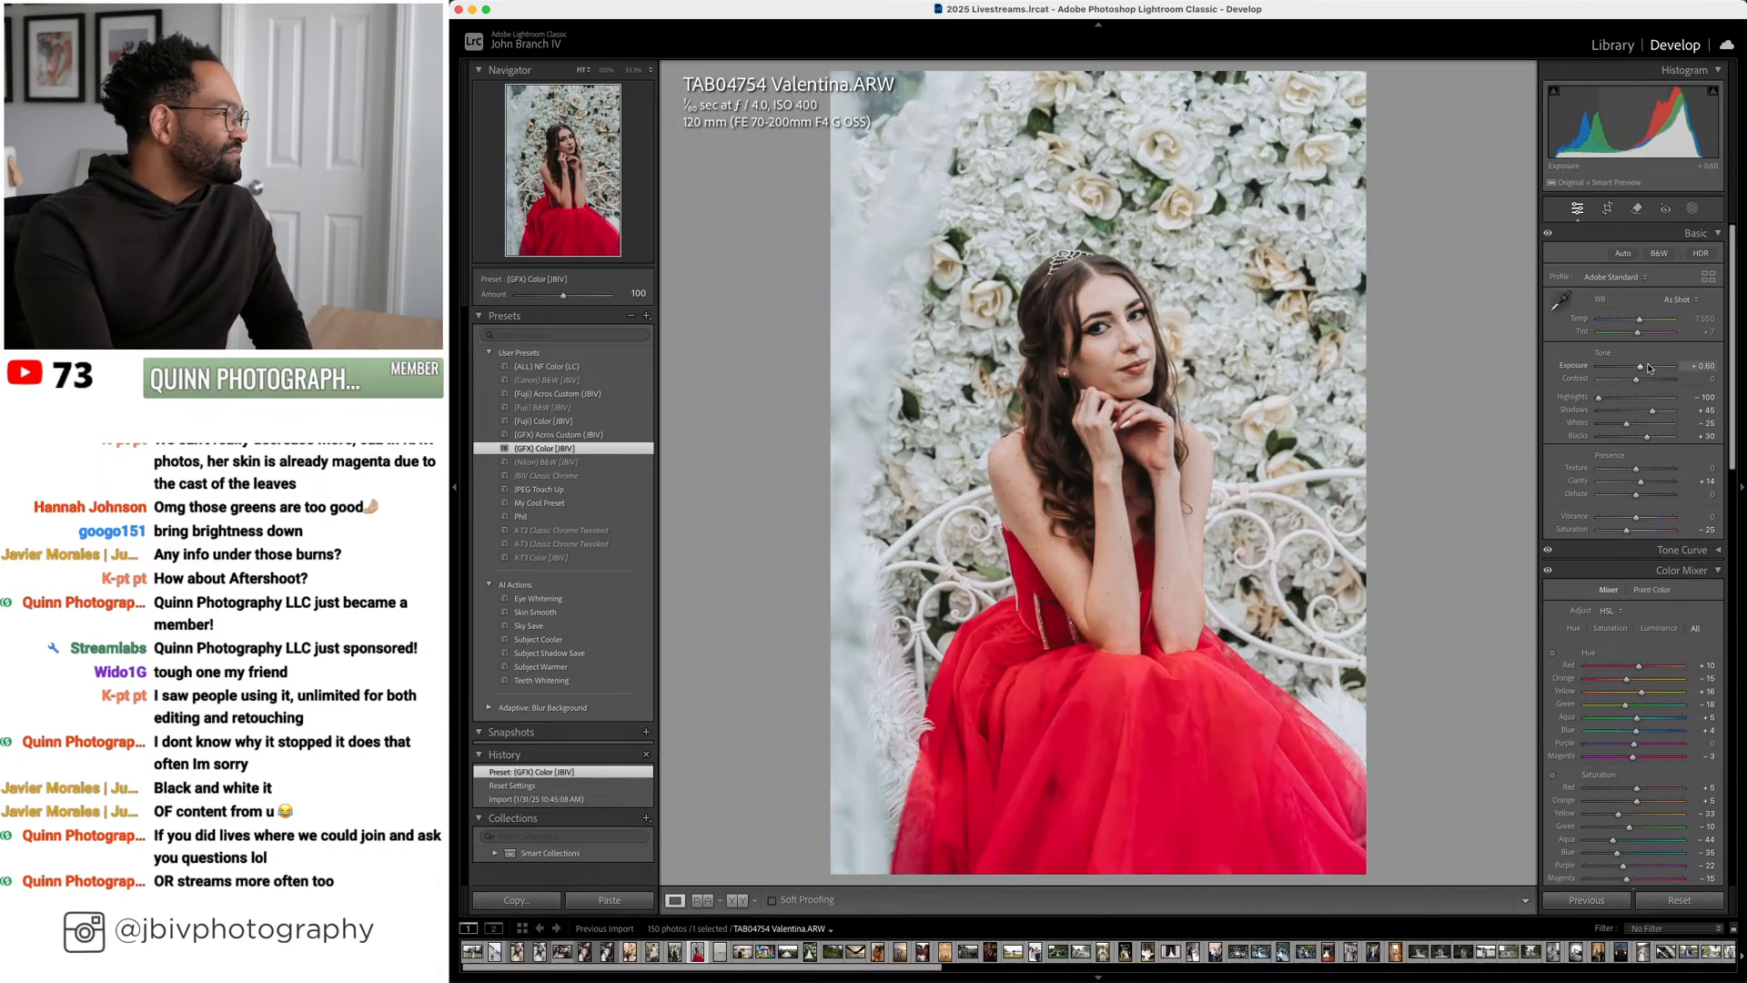
{"action": "left_click", "coordinate": [1640, 333]}
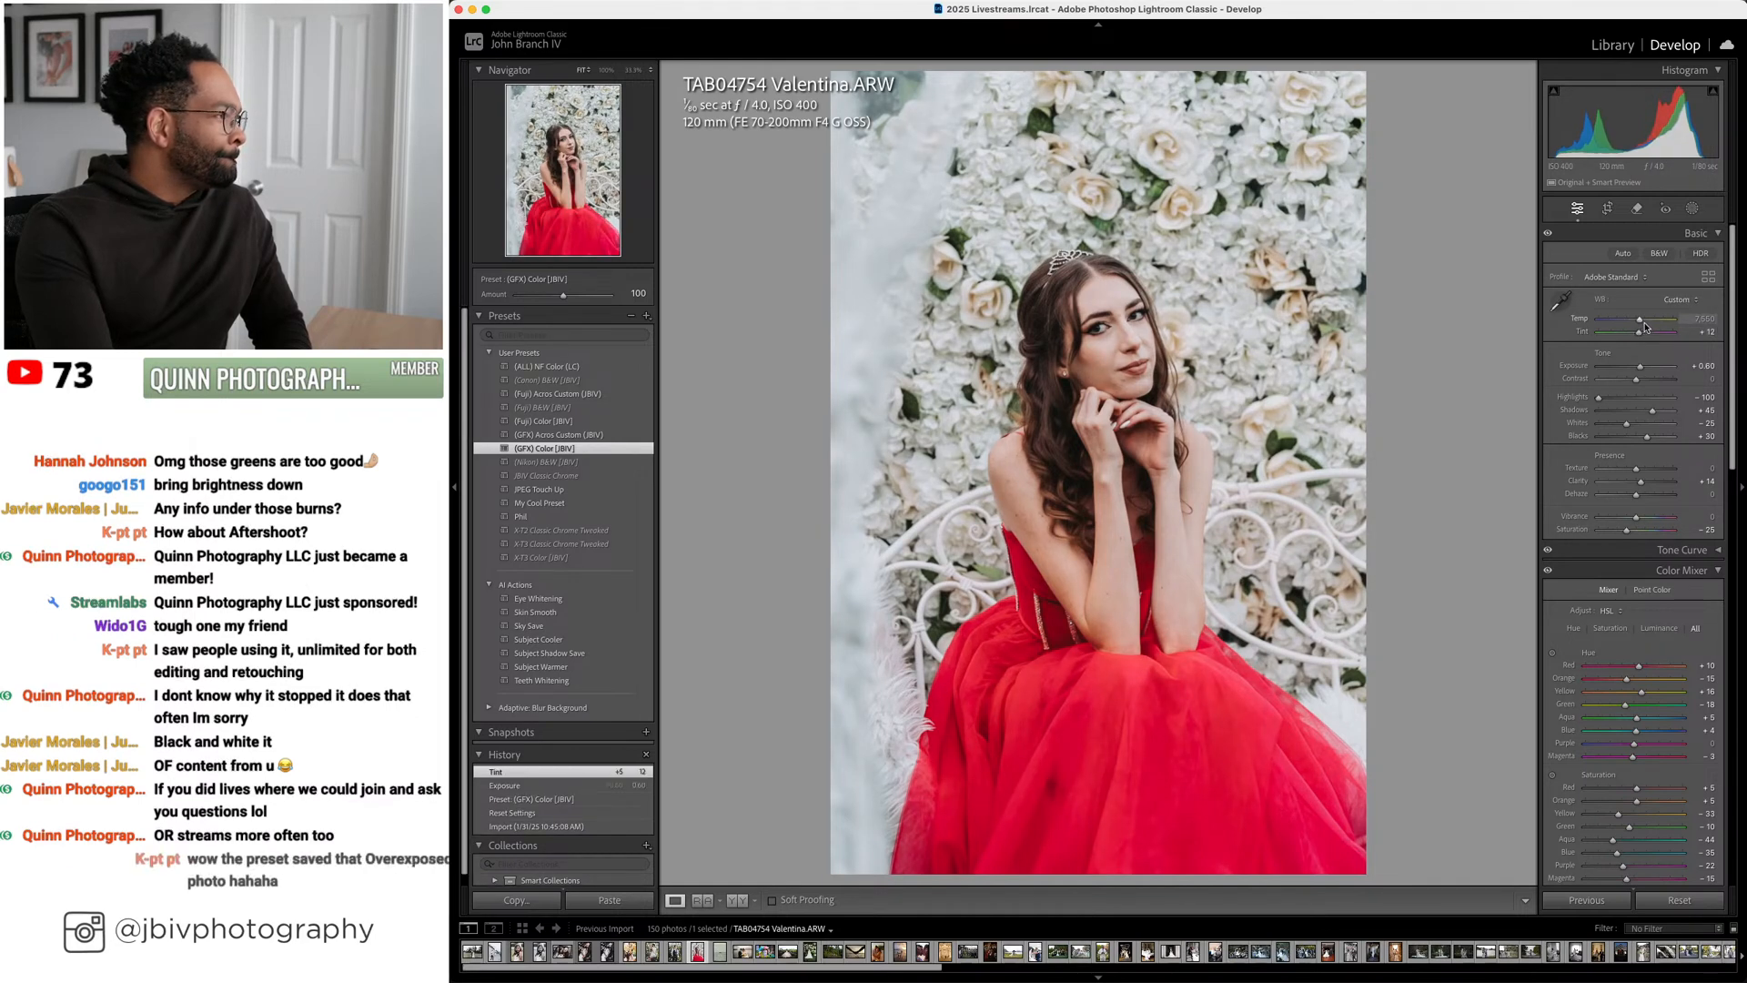
{"action": "key", "text": "Up"}
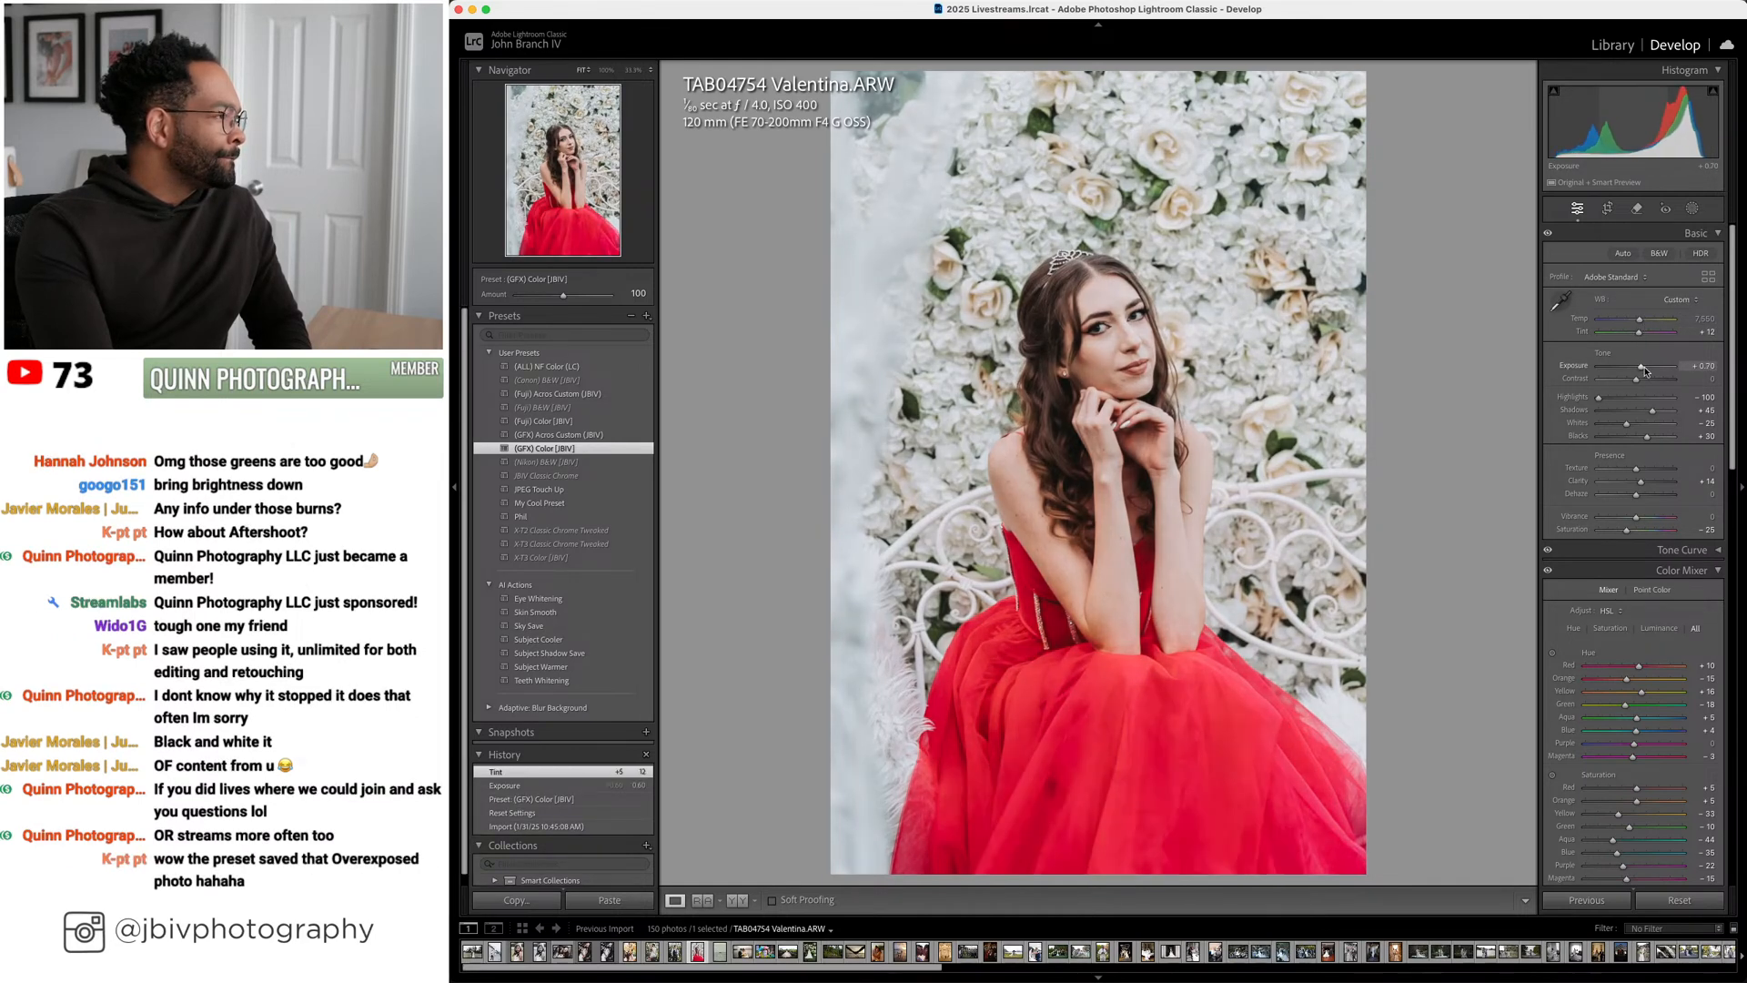
{"action": "left_click", "coordinate": [1011, 320]}
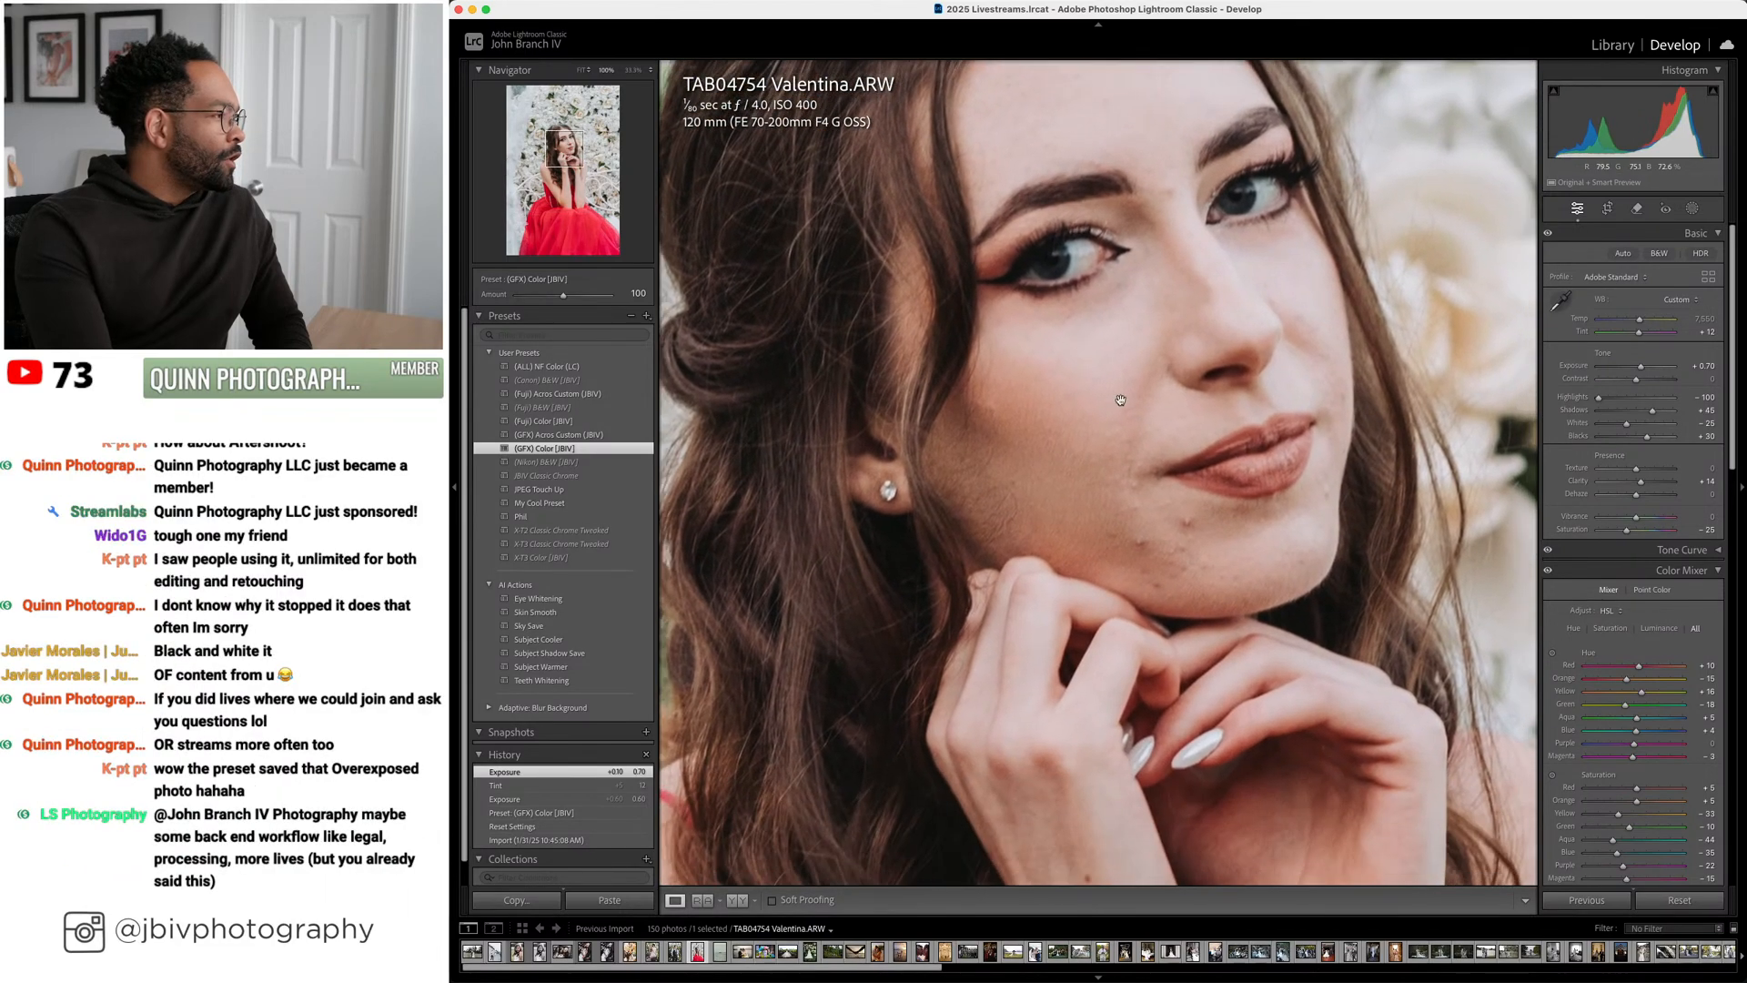
{"action": "left_click", "coordinate": [1172, 425]}
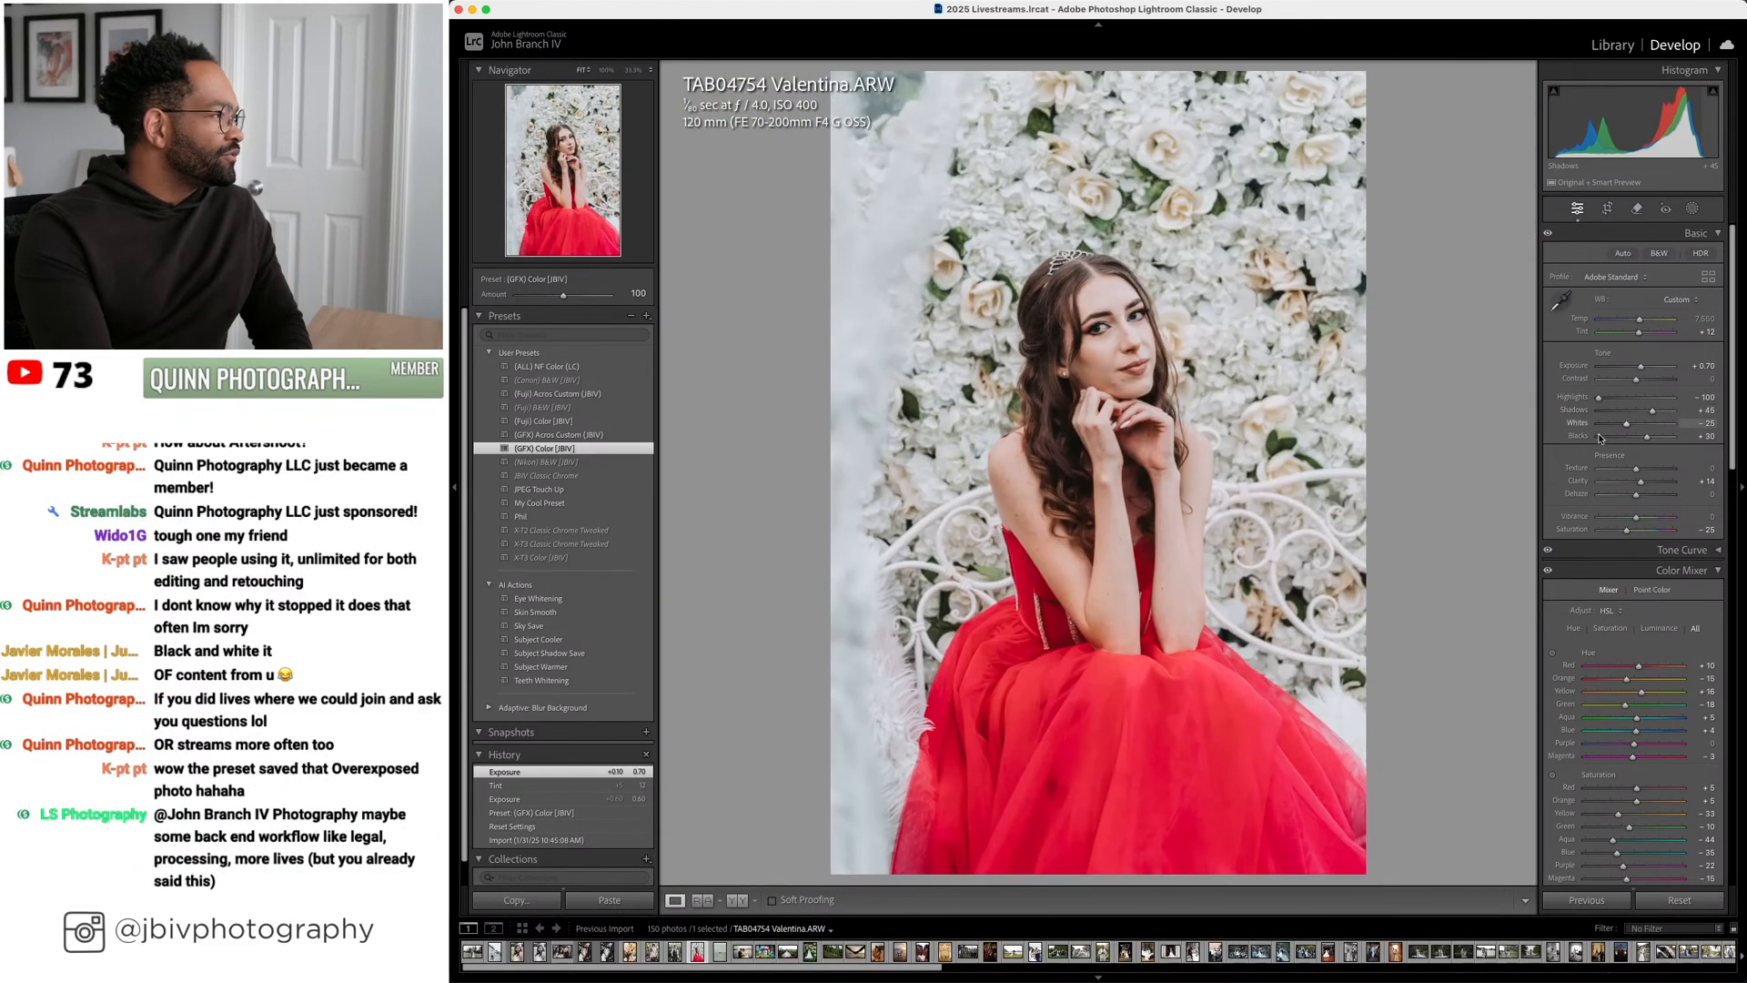
Export the red-dress portrait from the Library to the Livestreams January folder on the hard drive
{"action": "left_click", "coordinate": [1613, 44]}
{"action": "scroll", "coordinate": [1228, 504], "scroll_direction": "down", "scroll_amount": 2}
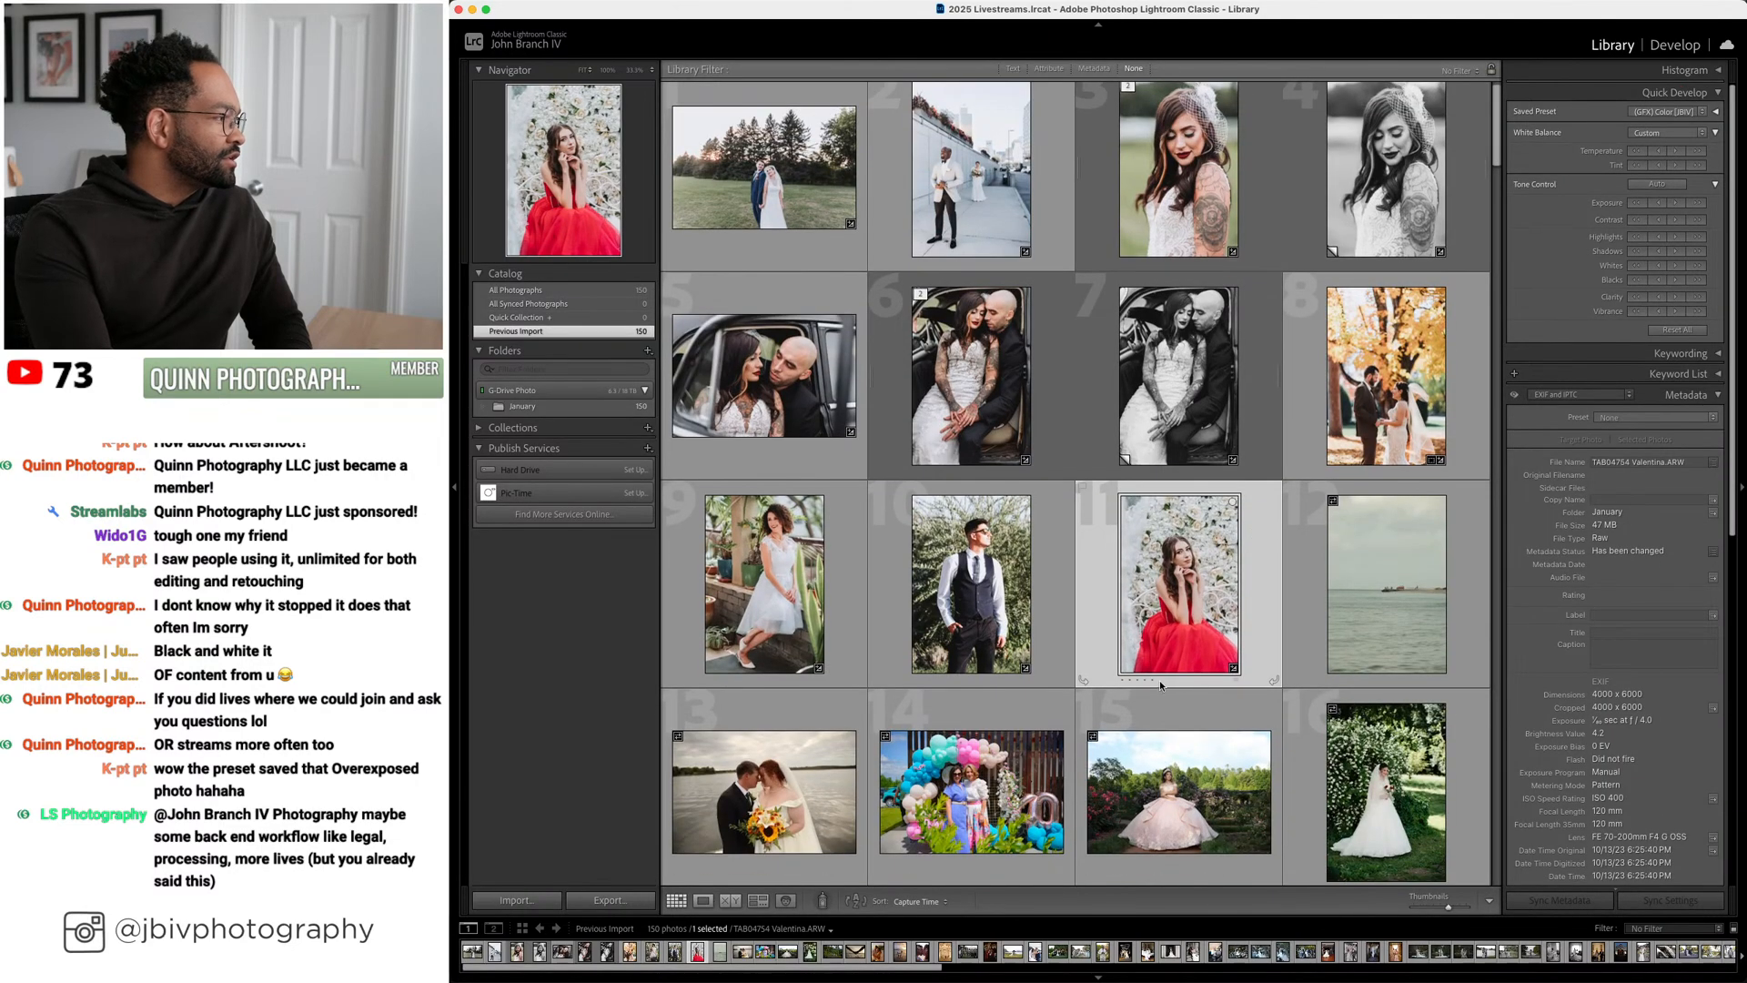
{"action": "left_click", "coordinate": [628, 901]}
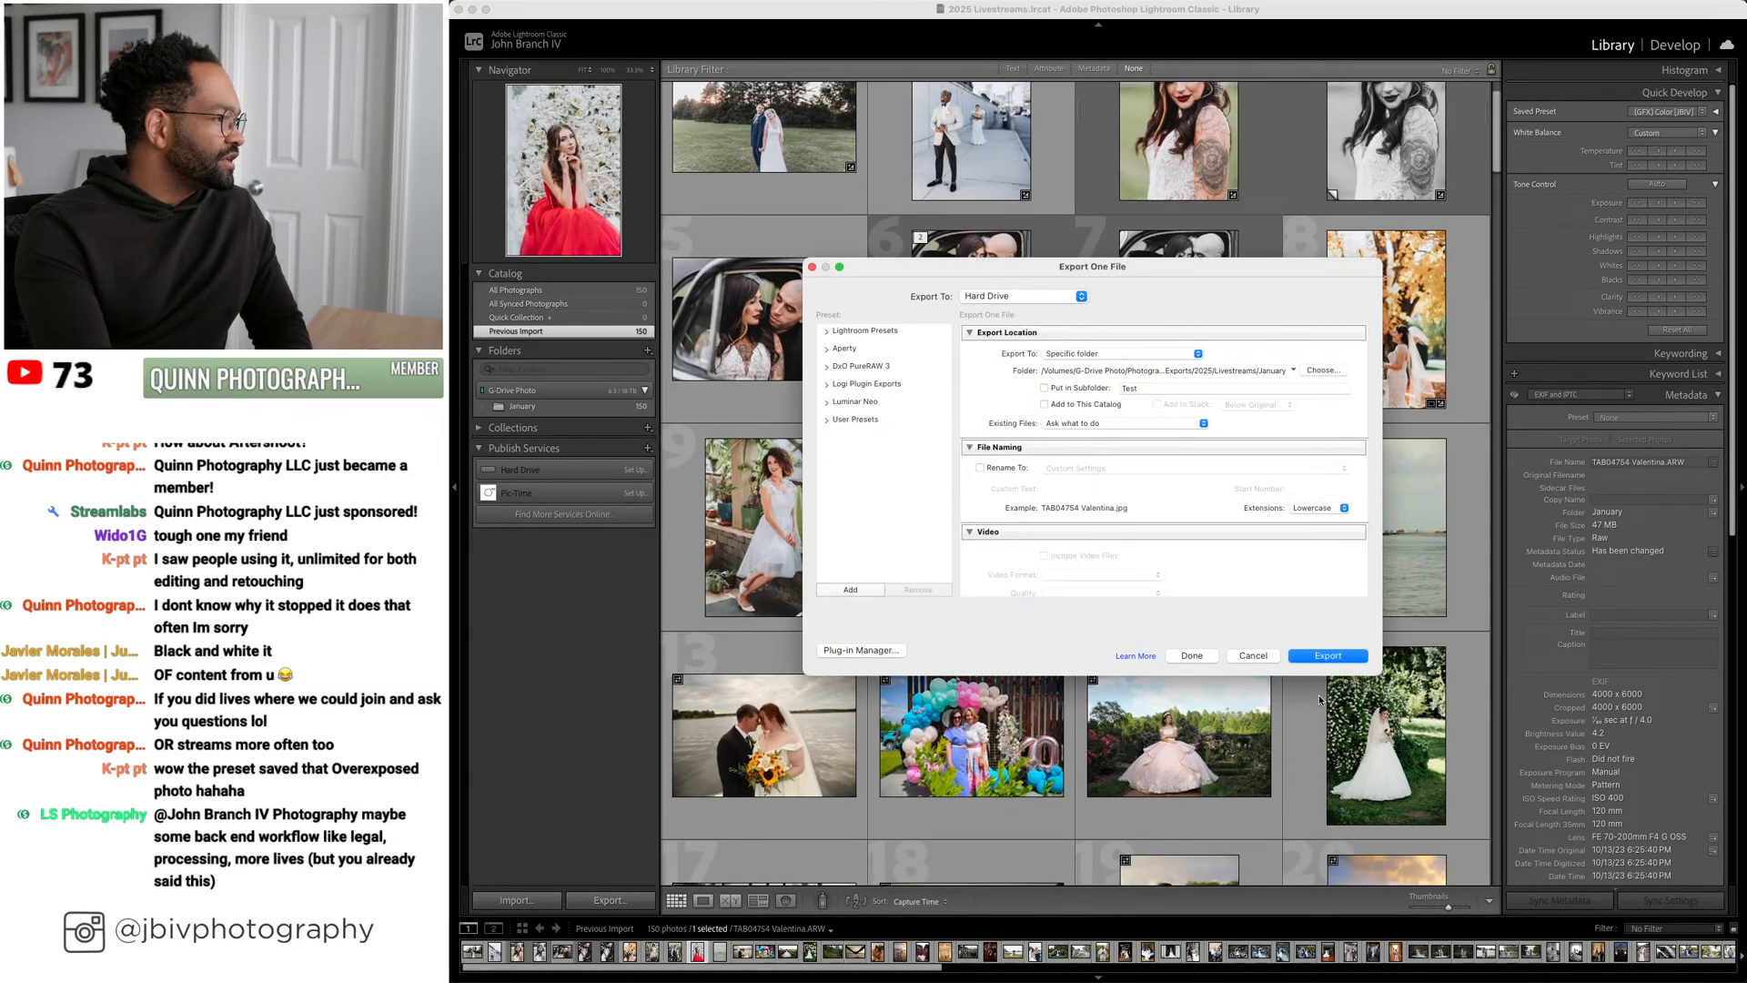
{"action": "left_click", "coordinate": [887, 457]}
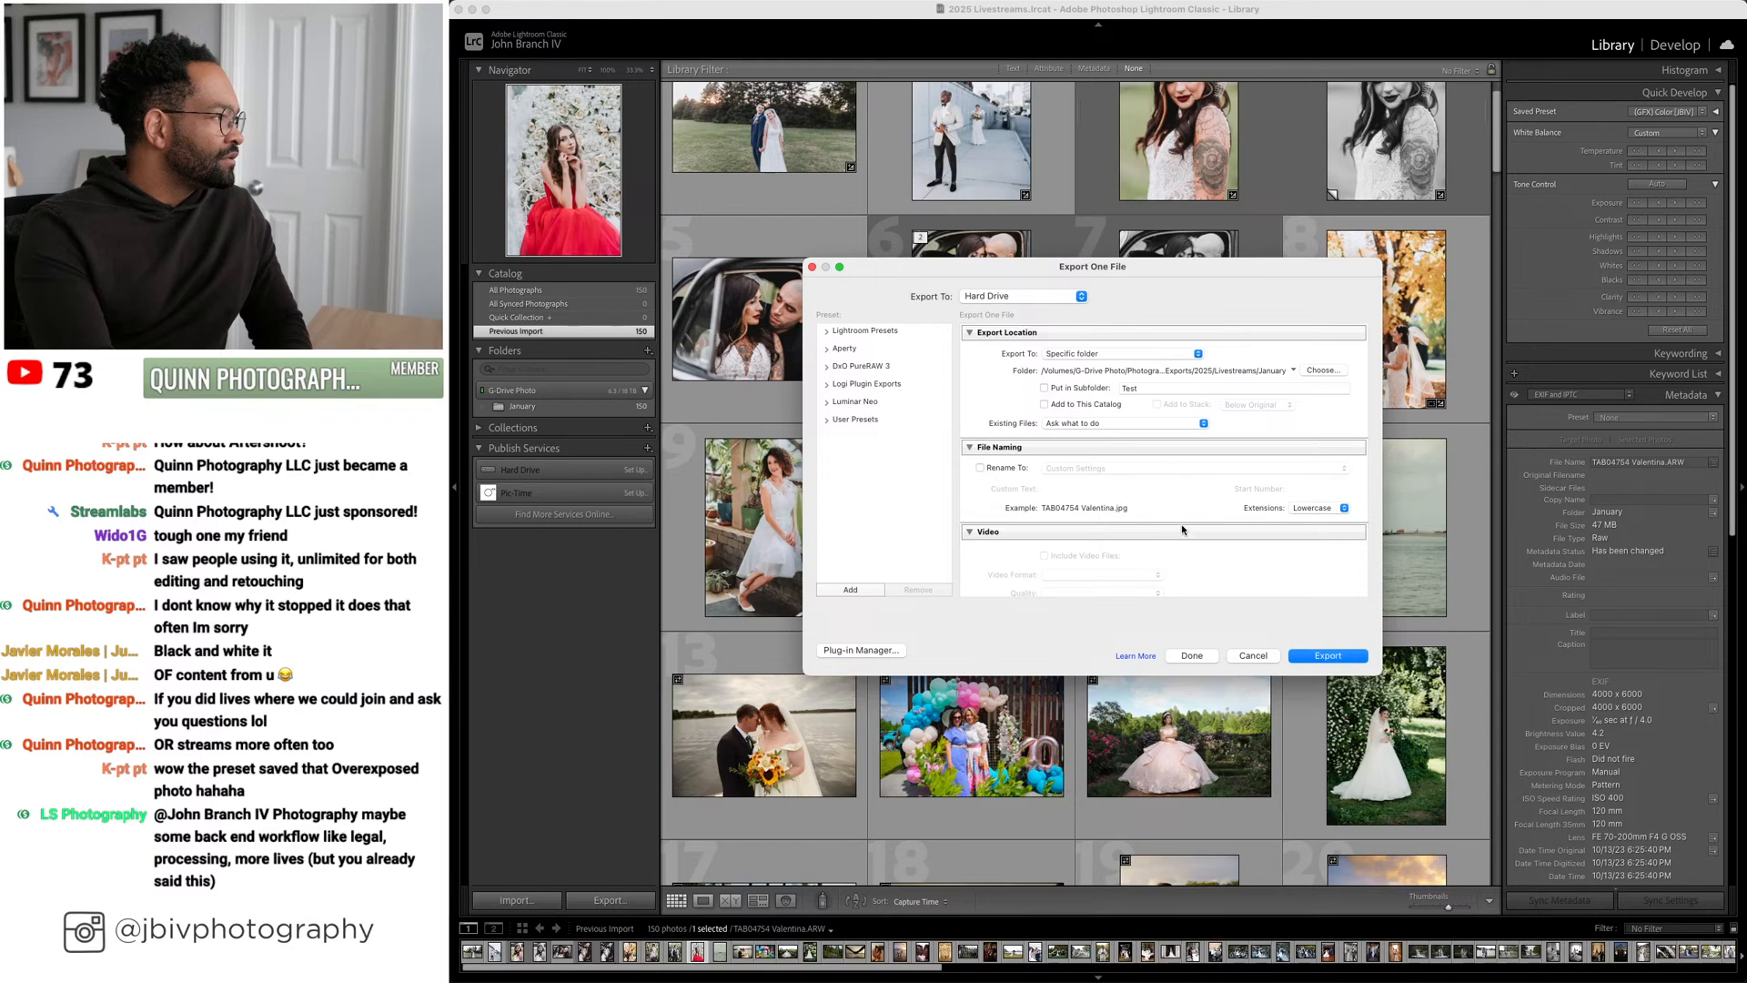
{"action": "left_click", "coordinate": [1333, 657]}
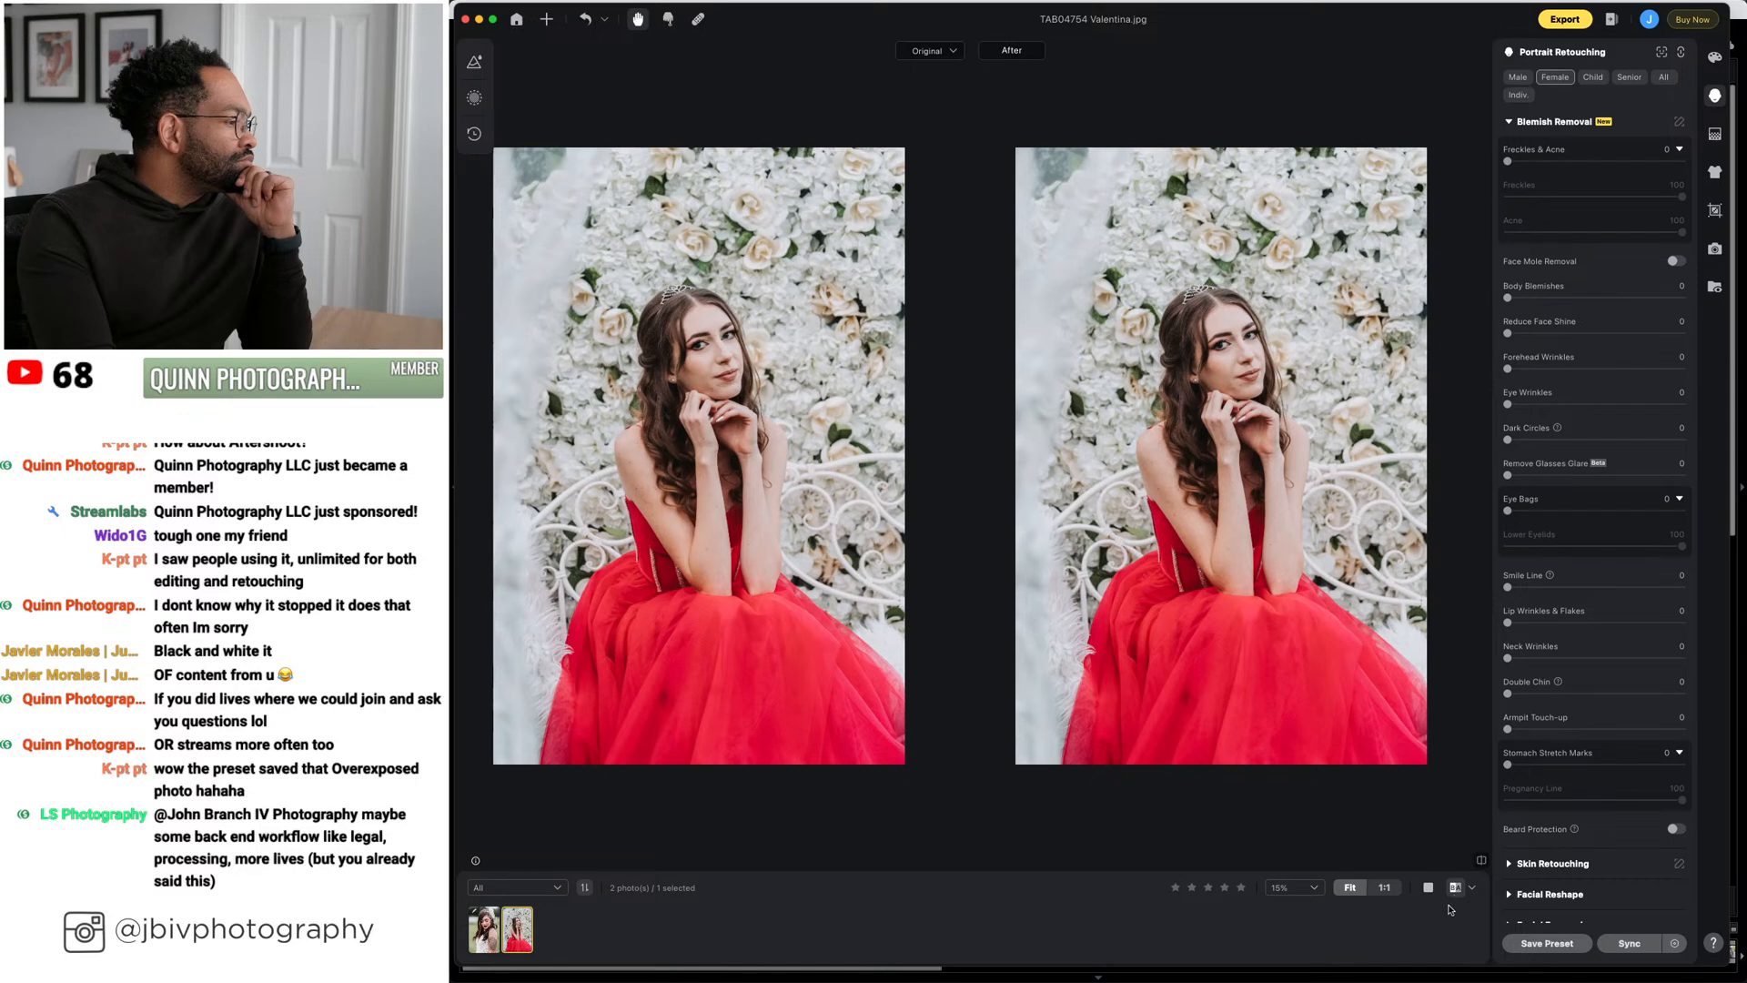
Show only the edited red-dress portrait and apply the (Couple) Sharpen + Grain preset from the NF Post Production group
{"action": "left_click", "coordinate": [1431, 888]}
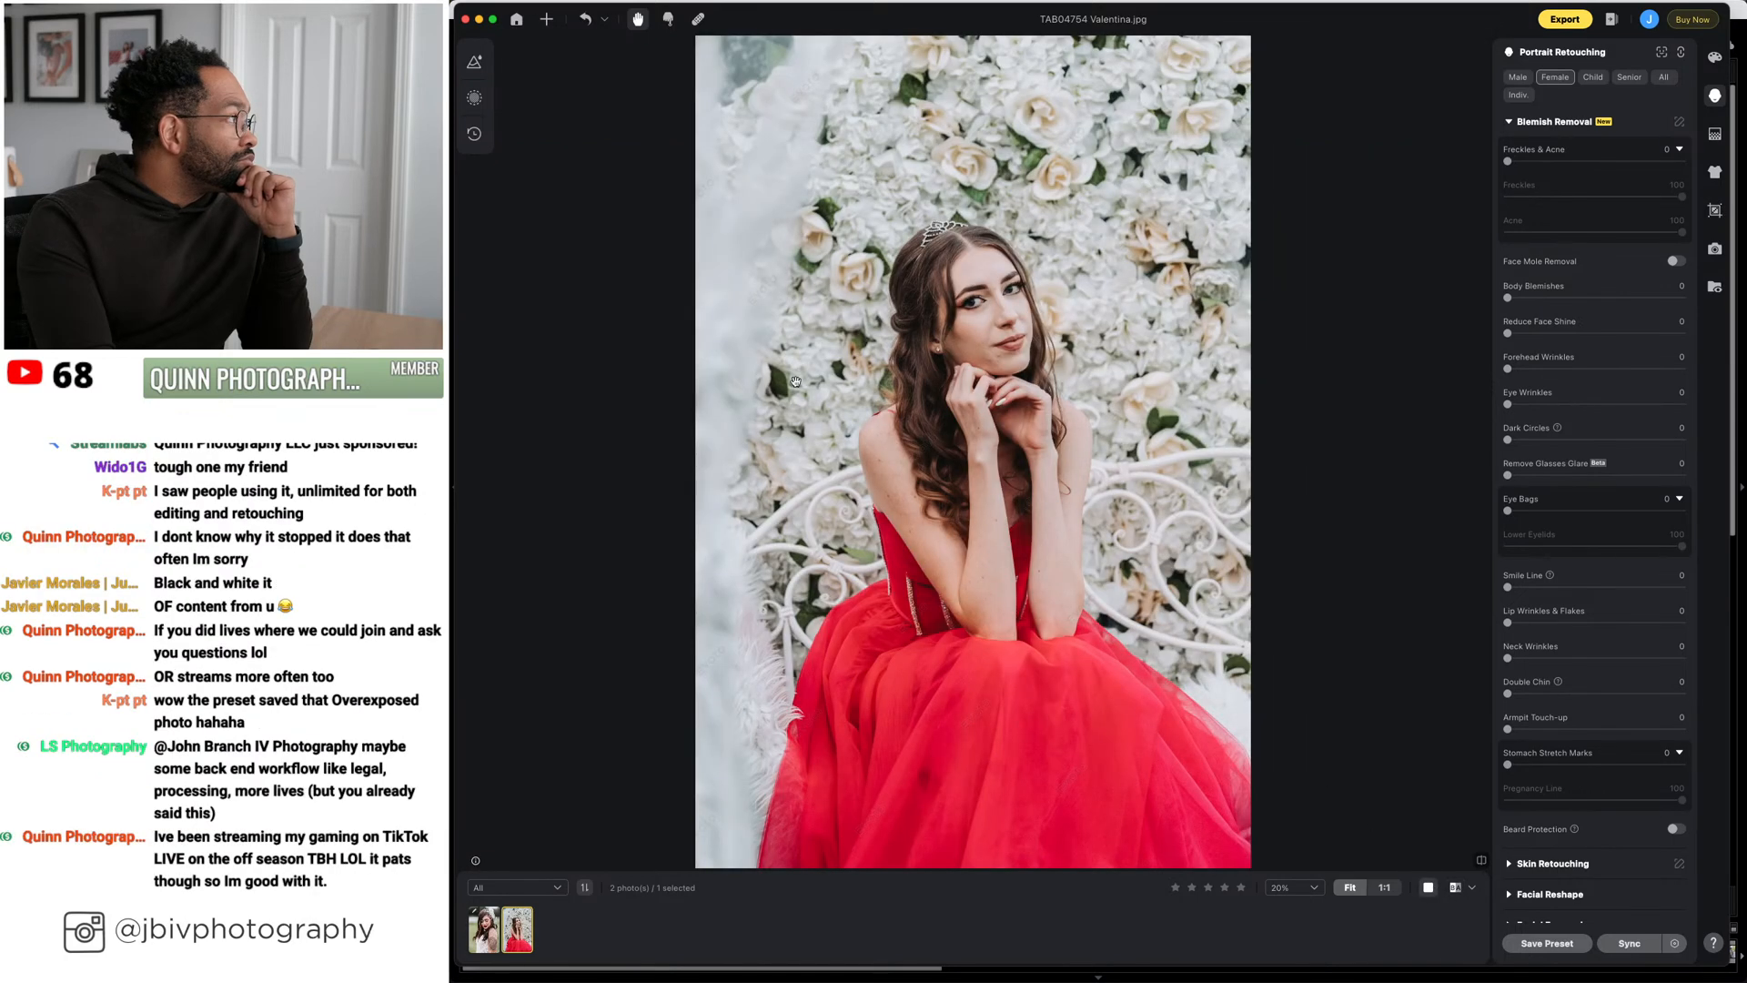
{"action": "left_click", "coordinate": [480, 65]}
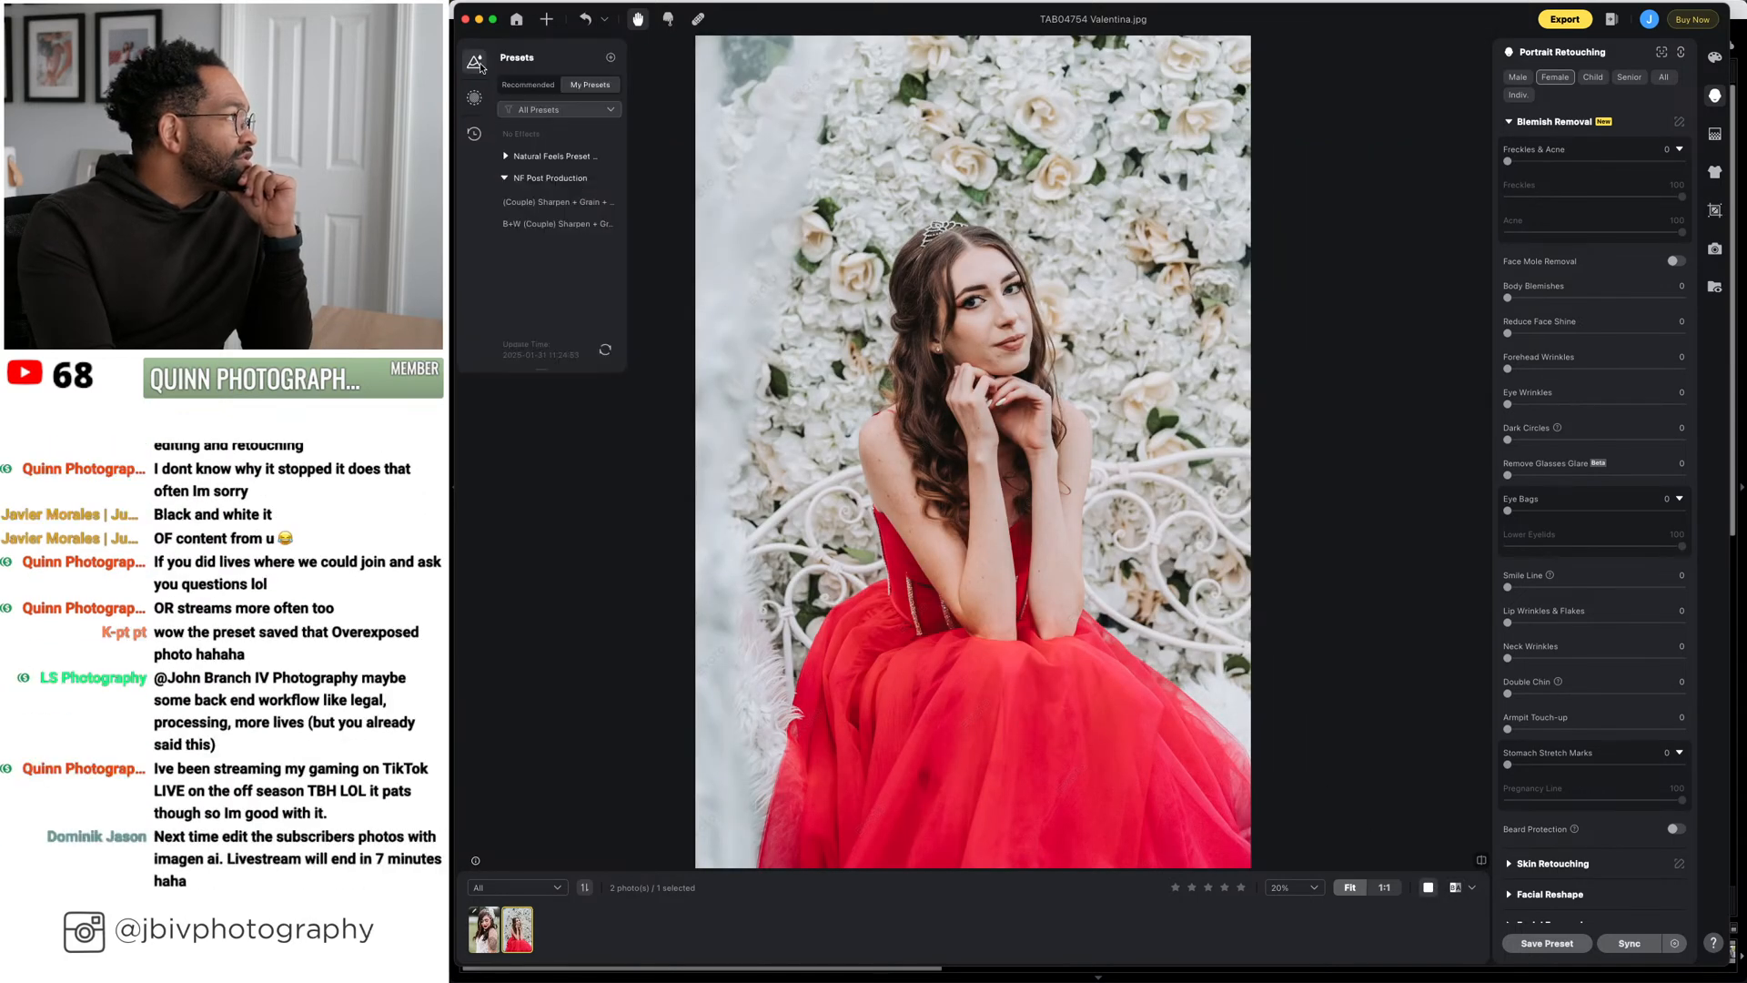
{"action": "left_click", "coordinate": [532, 202]}
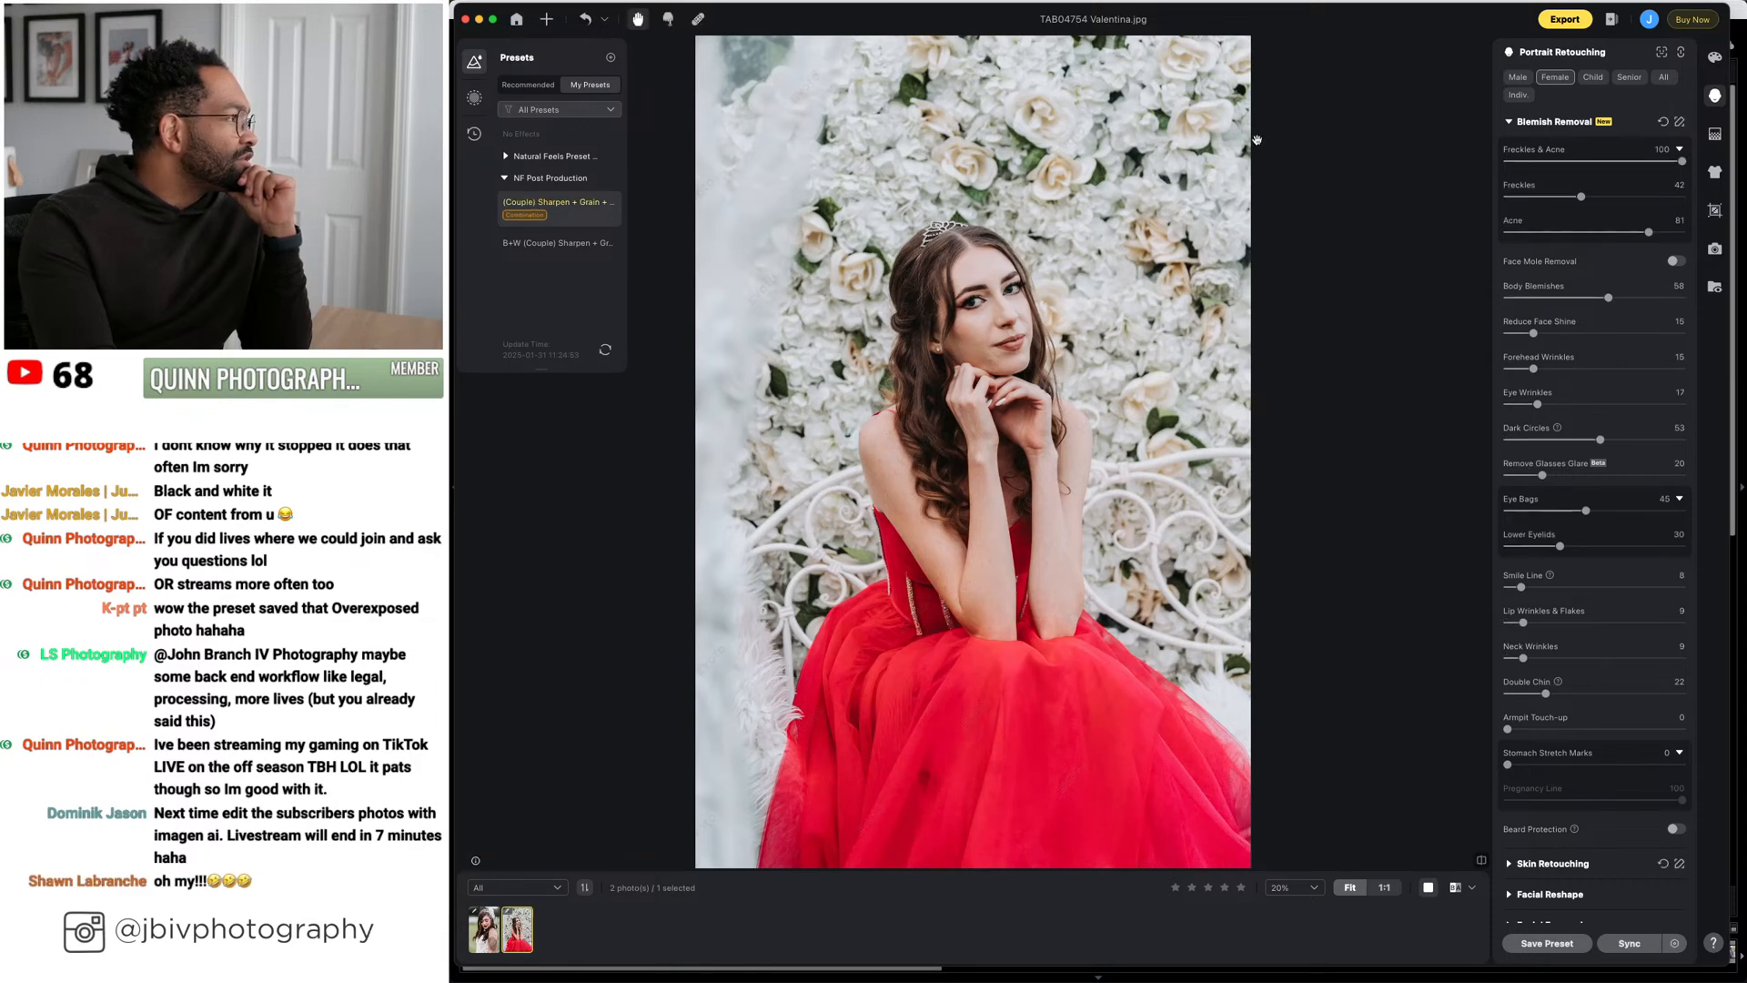
Compare the original and retouched red-dress portrait side by side, examining the facial skin up close and the whole image
{"action": "scroll", "coordinate": [1004, 304], "scroll_direction": "up", "scroll_amount": 5}
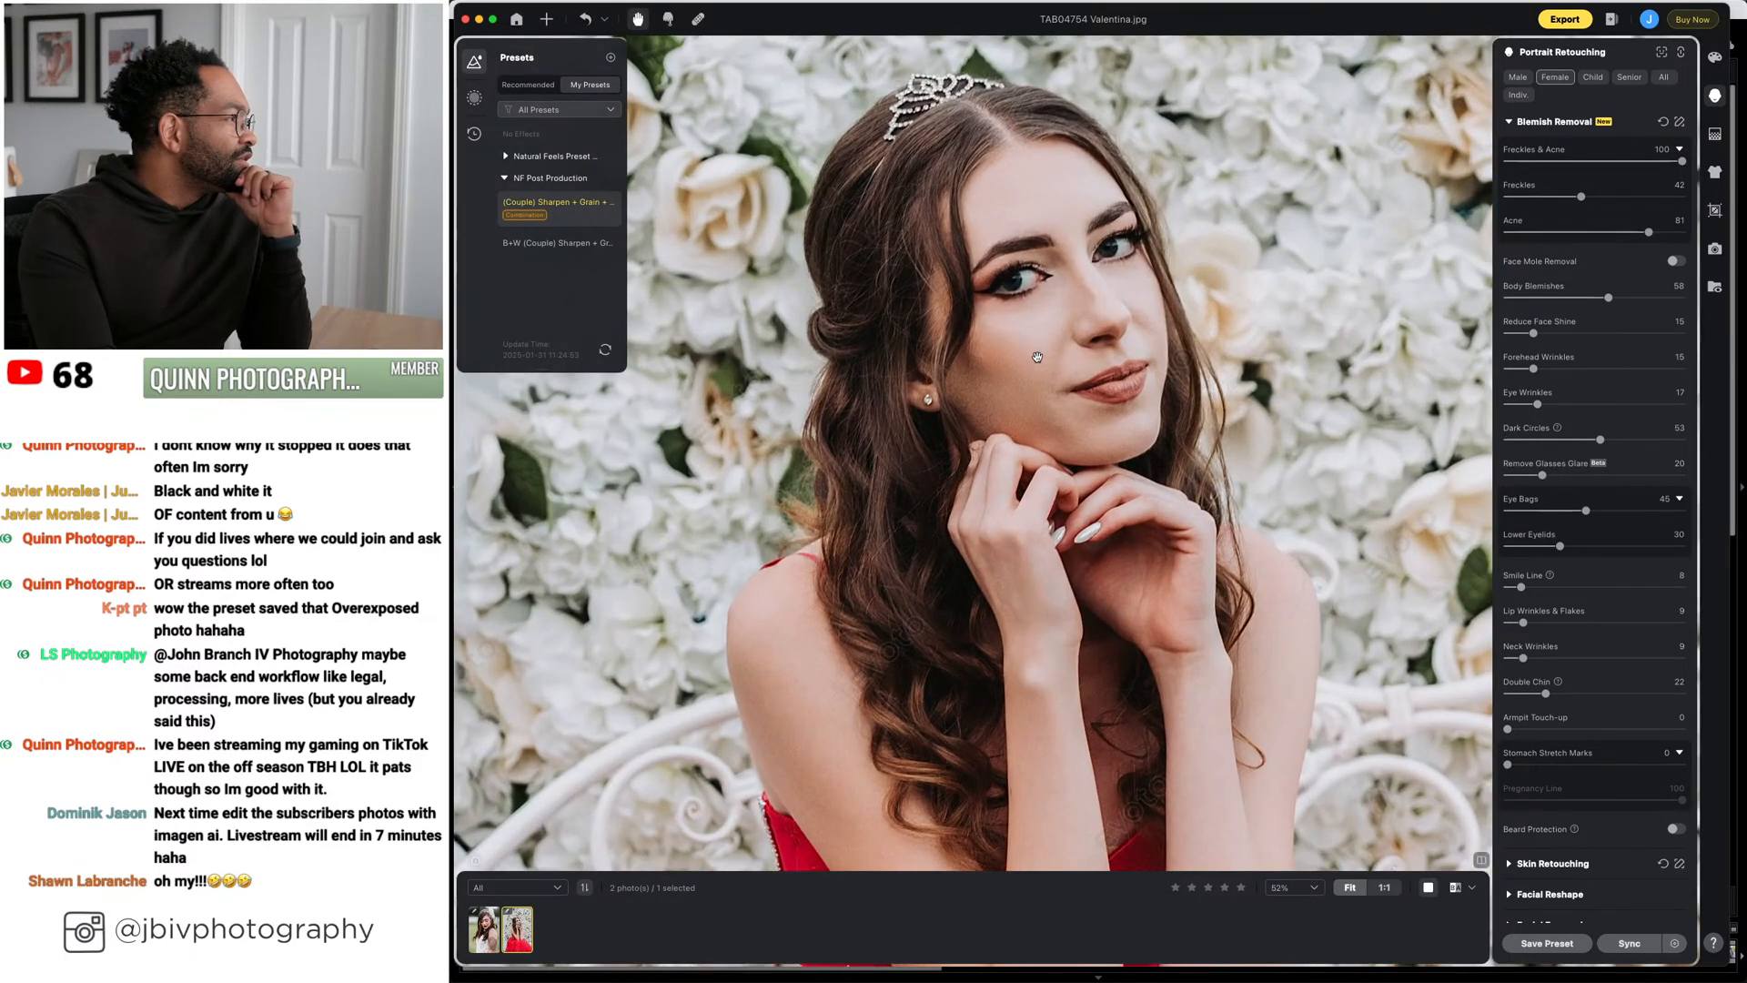
{"action": "left_click", "coordinate": [1455, 889]}
{"action": "scroll", "coordinate": [697, 353], "scroll_direction": "up", "scroll_amount": 3}
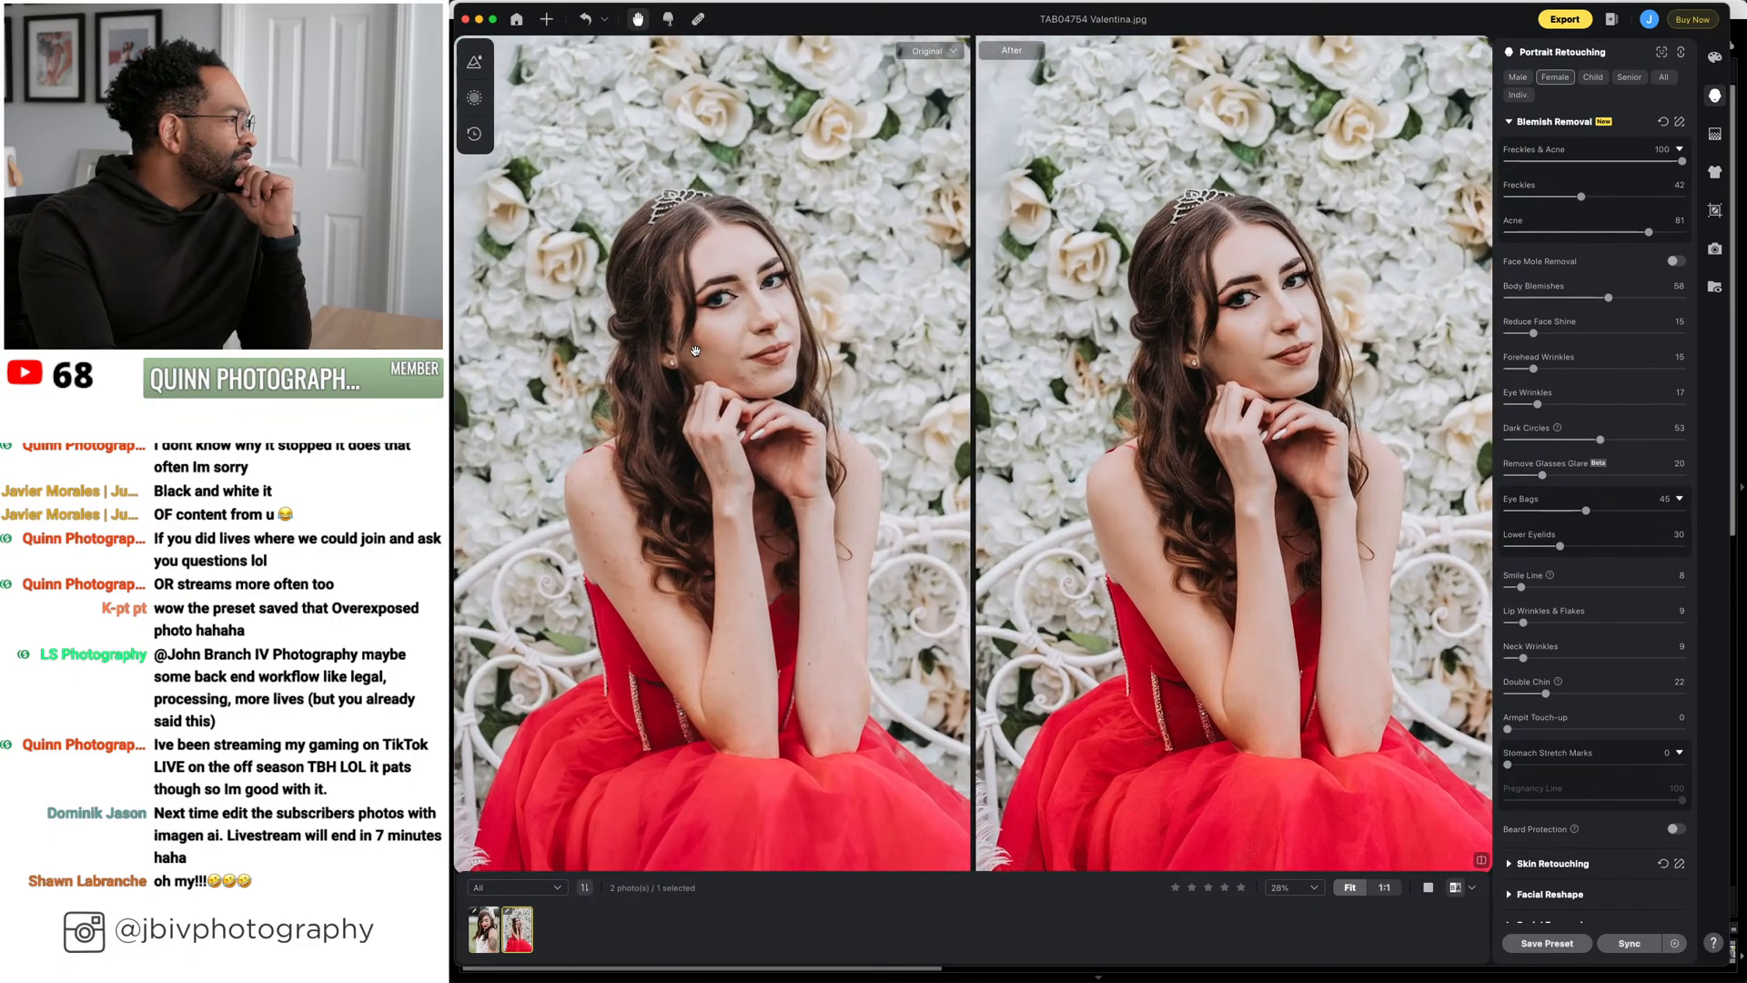
{"action": "scroll", "coordinate": [697, 353], "scroll_direction": "up", "scroll_amount": 5}
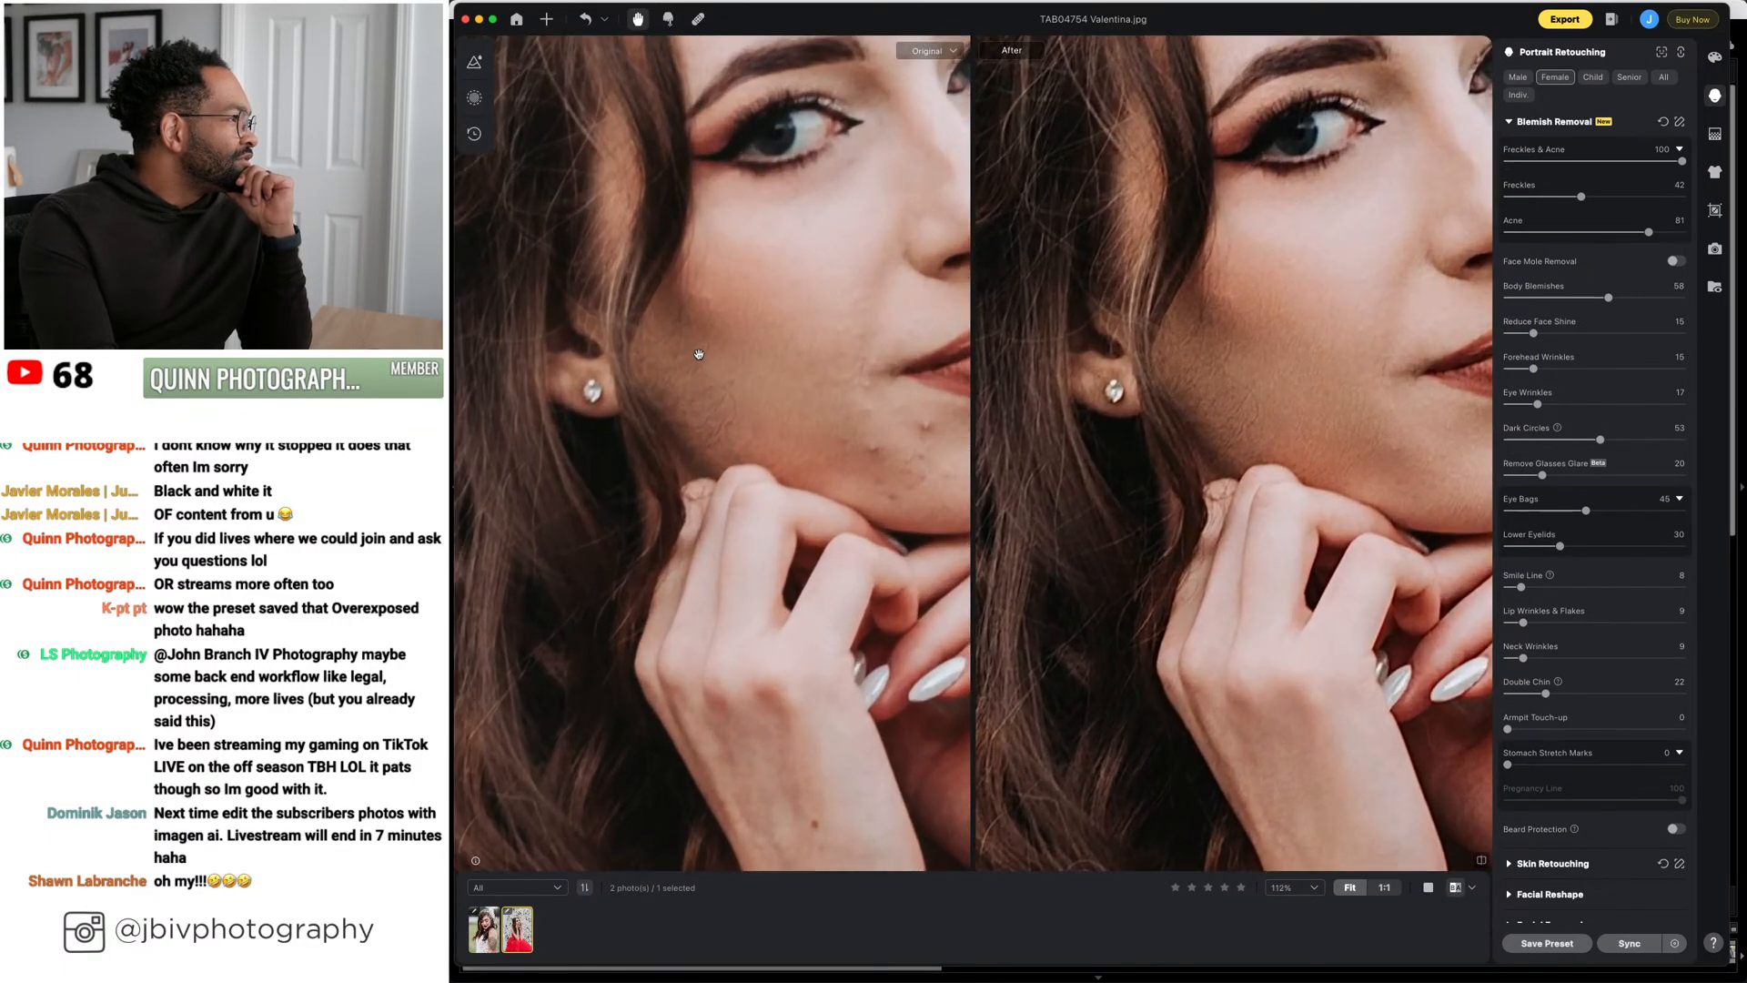
{"action": "left_click_drag", "start_coordinate": [901, 328], "coordinate": [774, 456]}
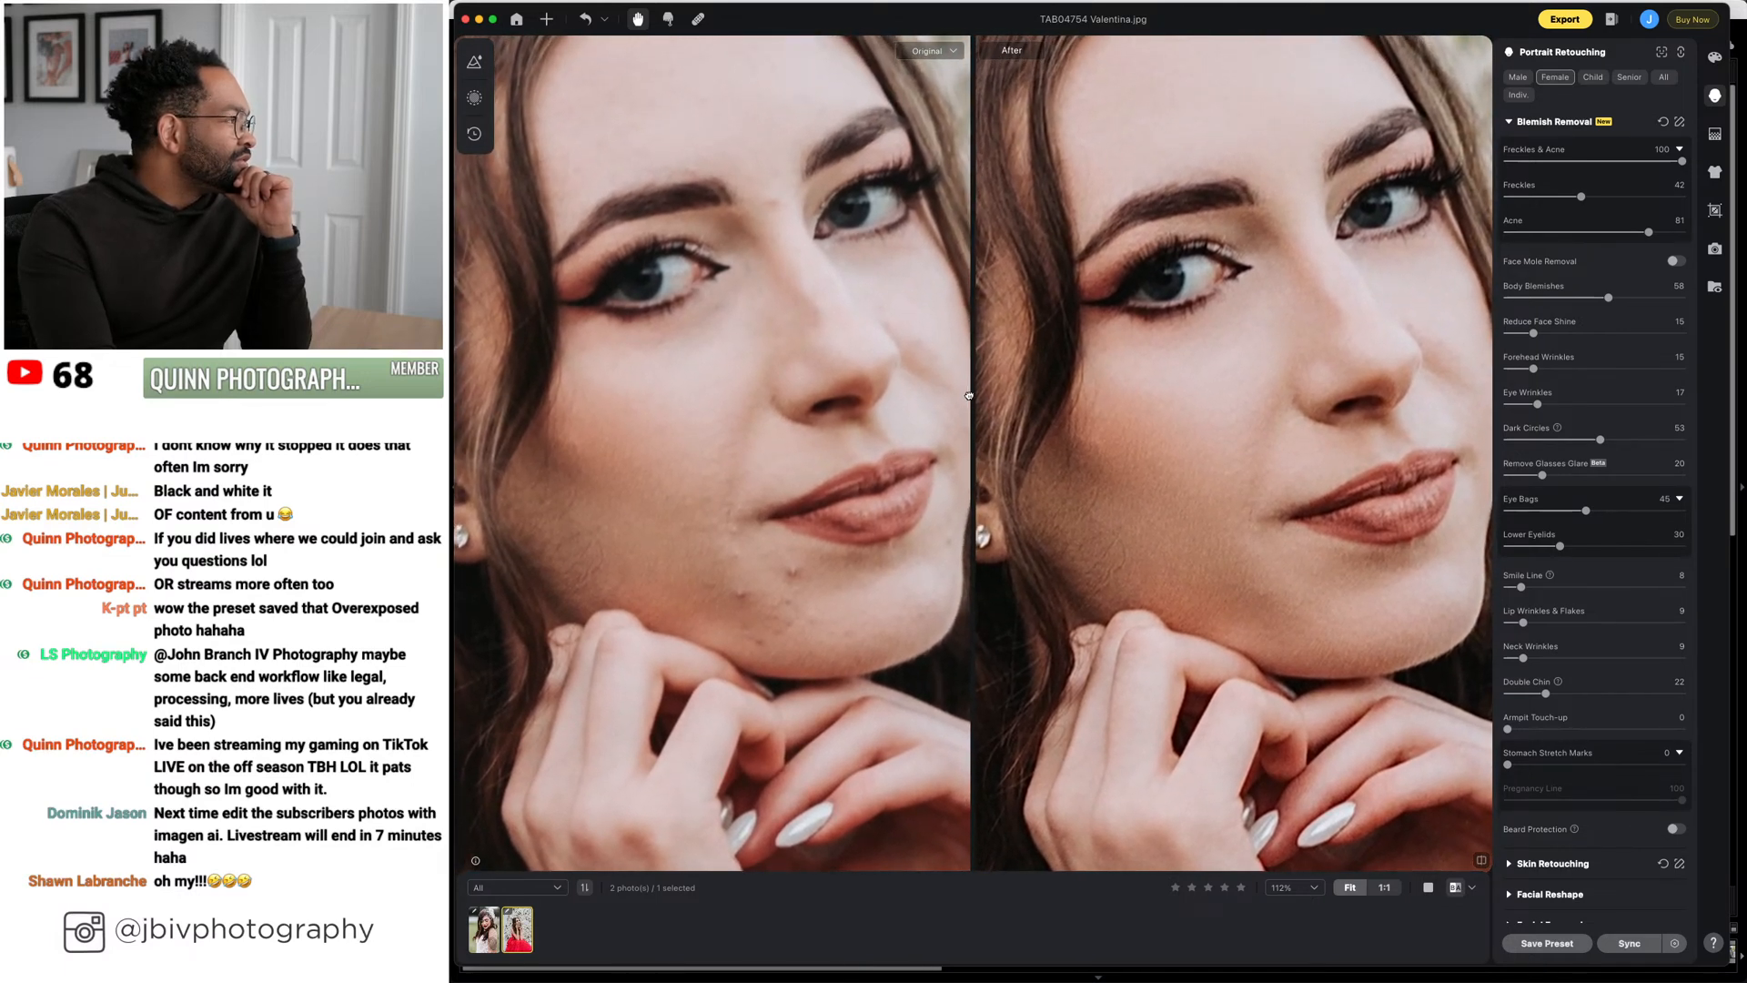
{"action": "scroll", "coordinate": [910, 460], "scroll_direction": "up", "scroll_amount": 3}
{"action": "left_click_drag", "start_coordinate": [941, 471], "coordinate": [967, 479]}
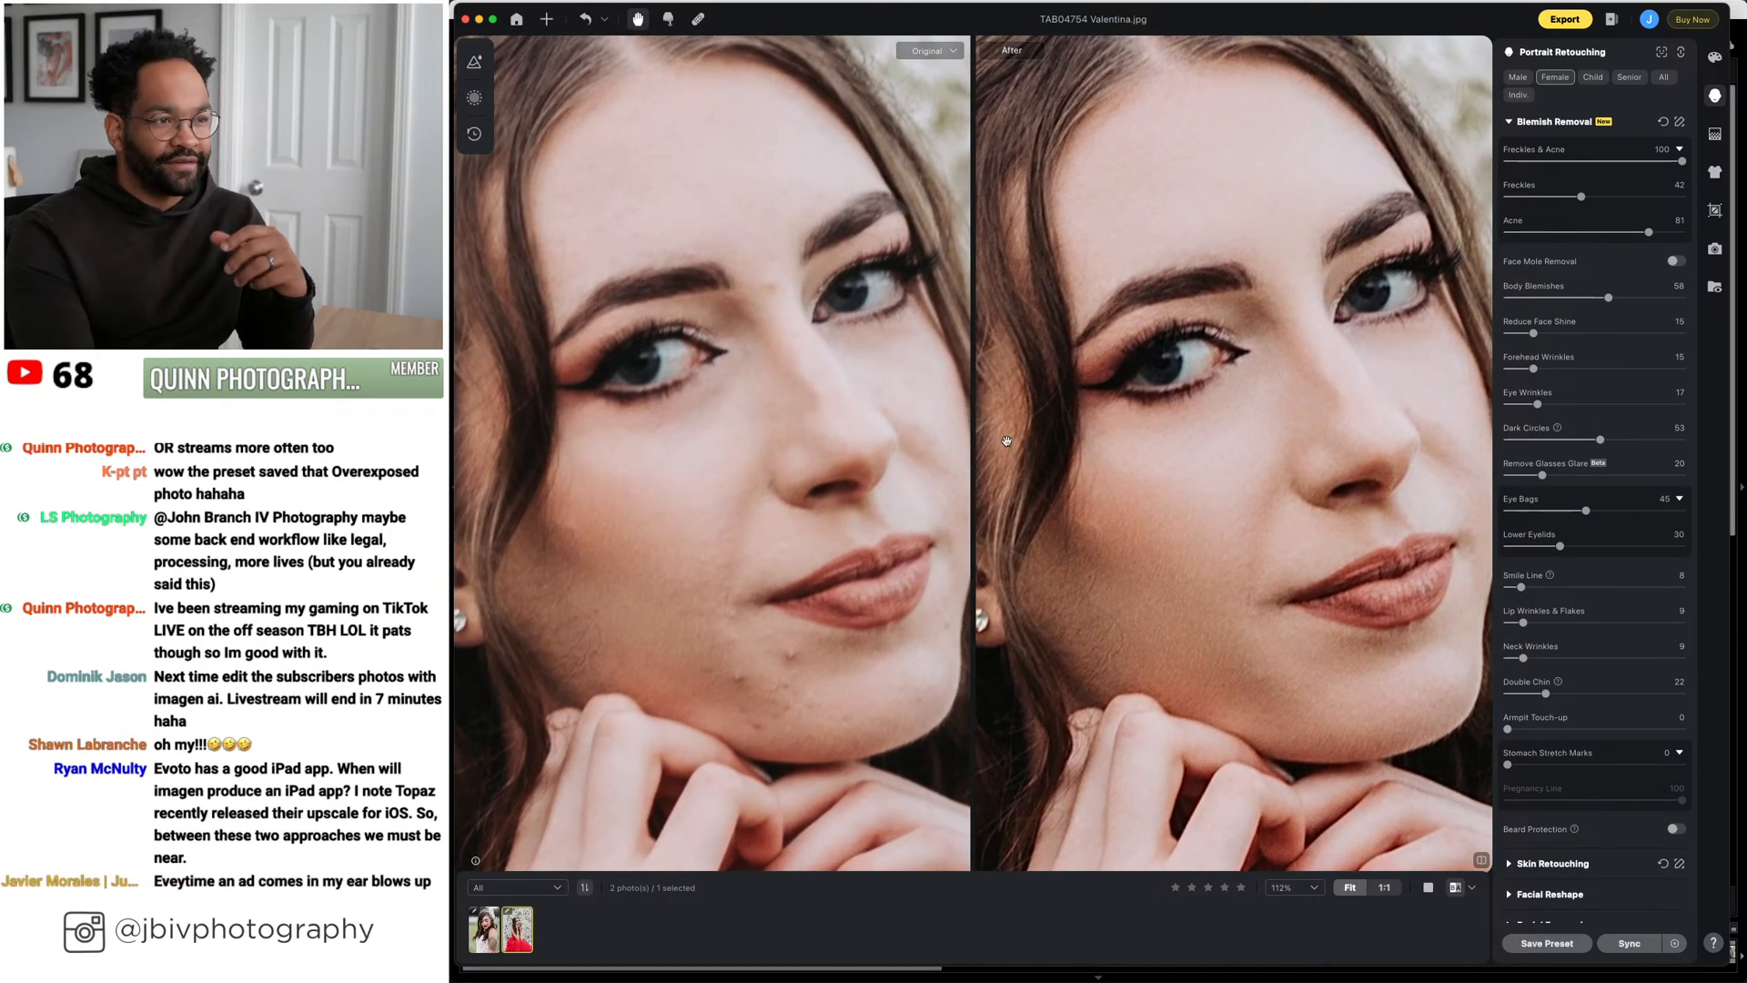
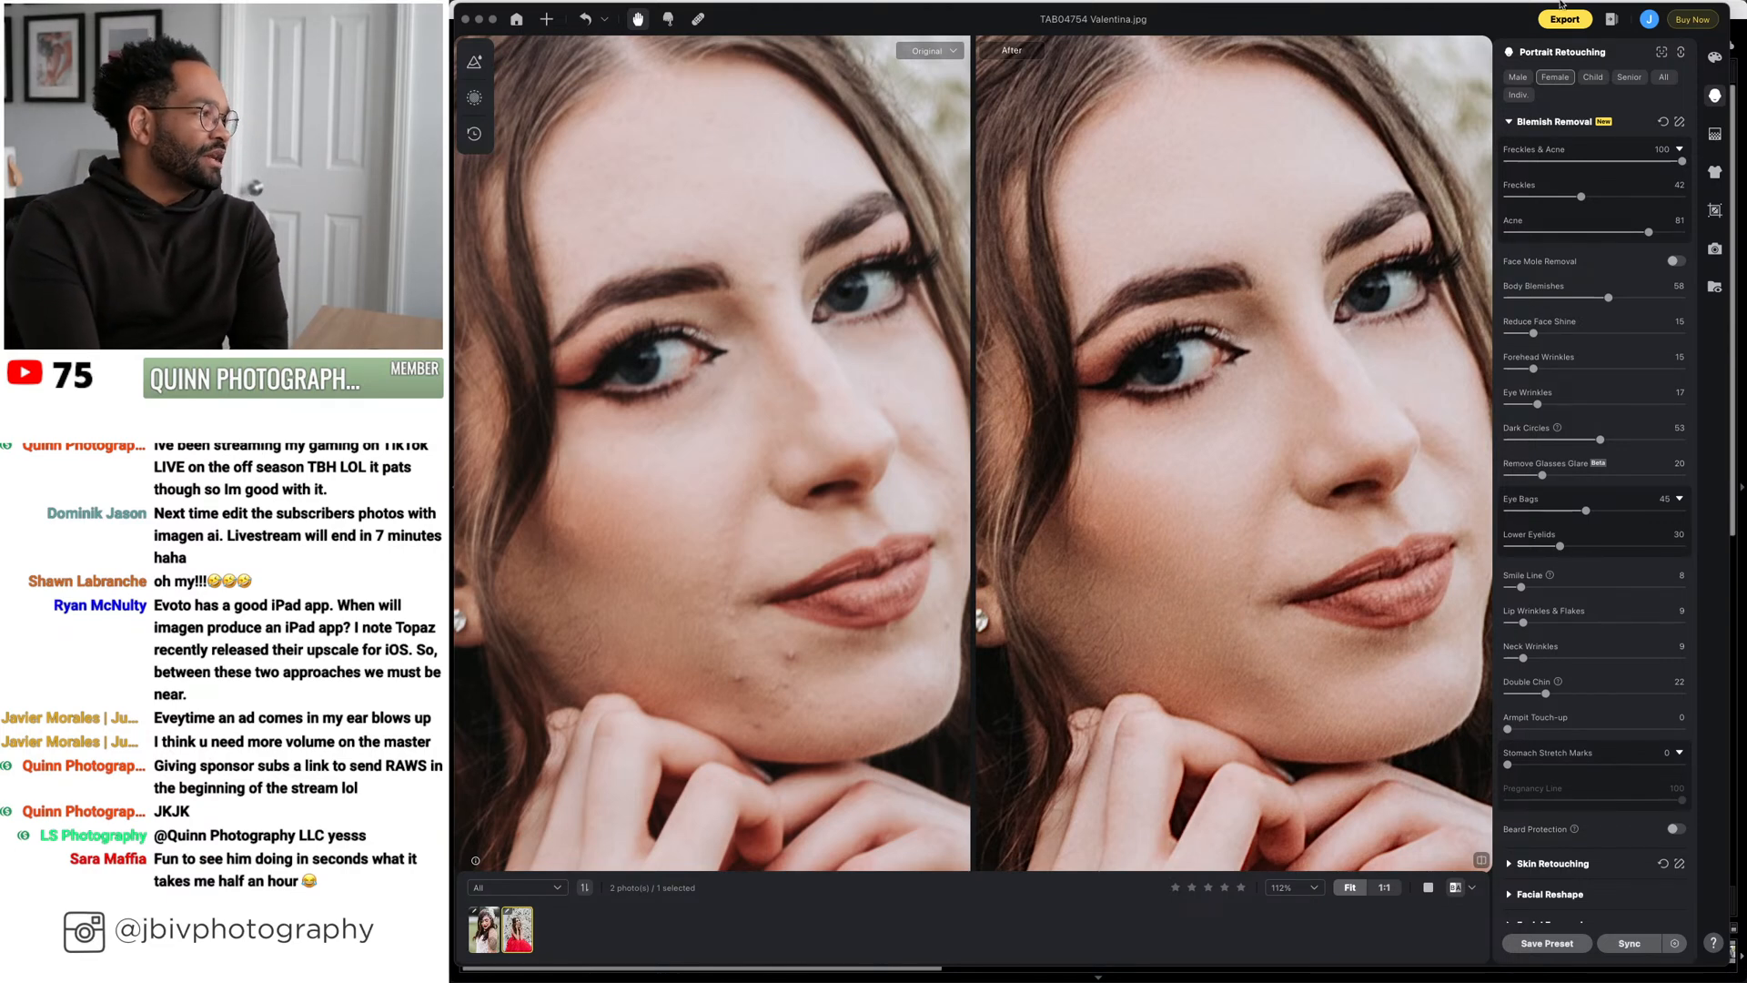
{"action": "left_click", "coordinate": [1092, 473]}
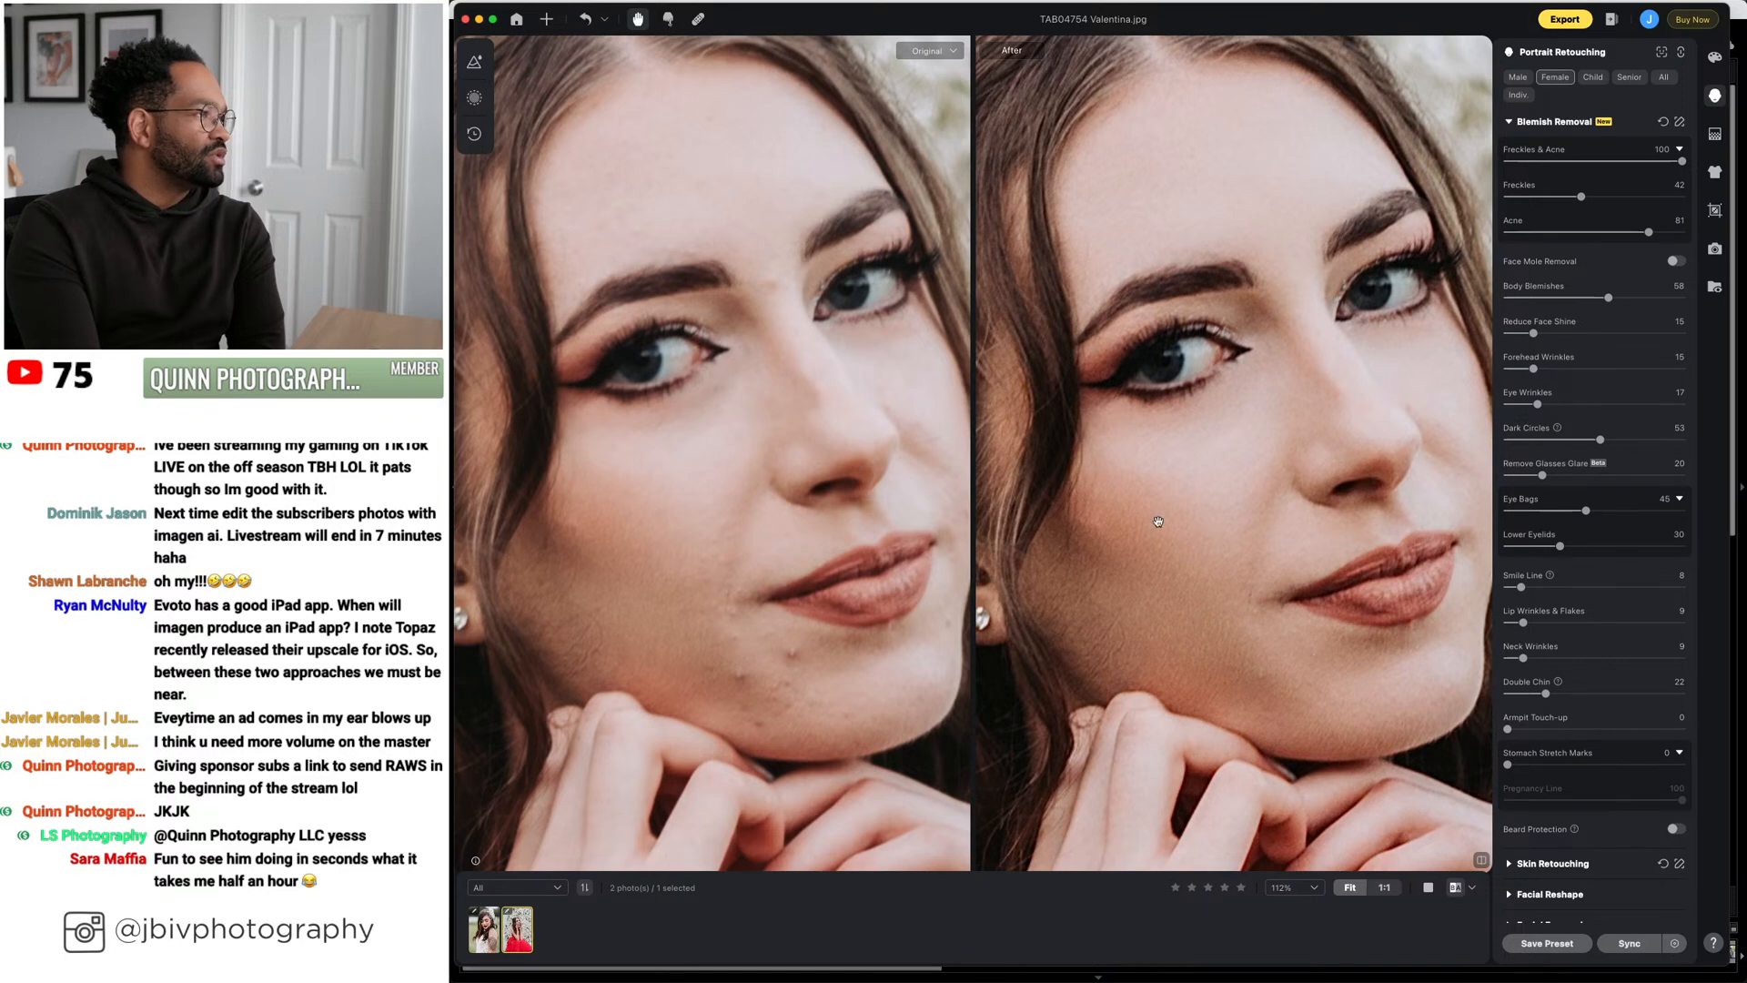
{"action": "scroll", "coordinate": [1219, 583], "scroll_direction": "down", "scroll_amount": 10}
{"action": "scroll", "coordinate": [1182, 568], "scroll_direction": "up", "scroll_amount": 5}
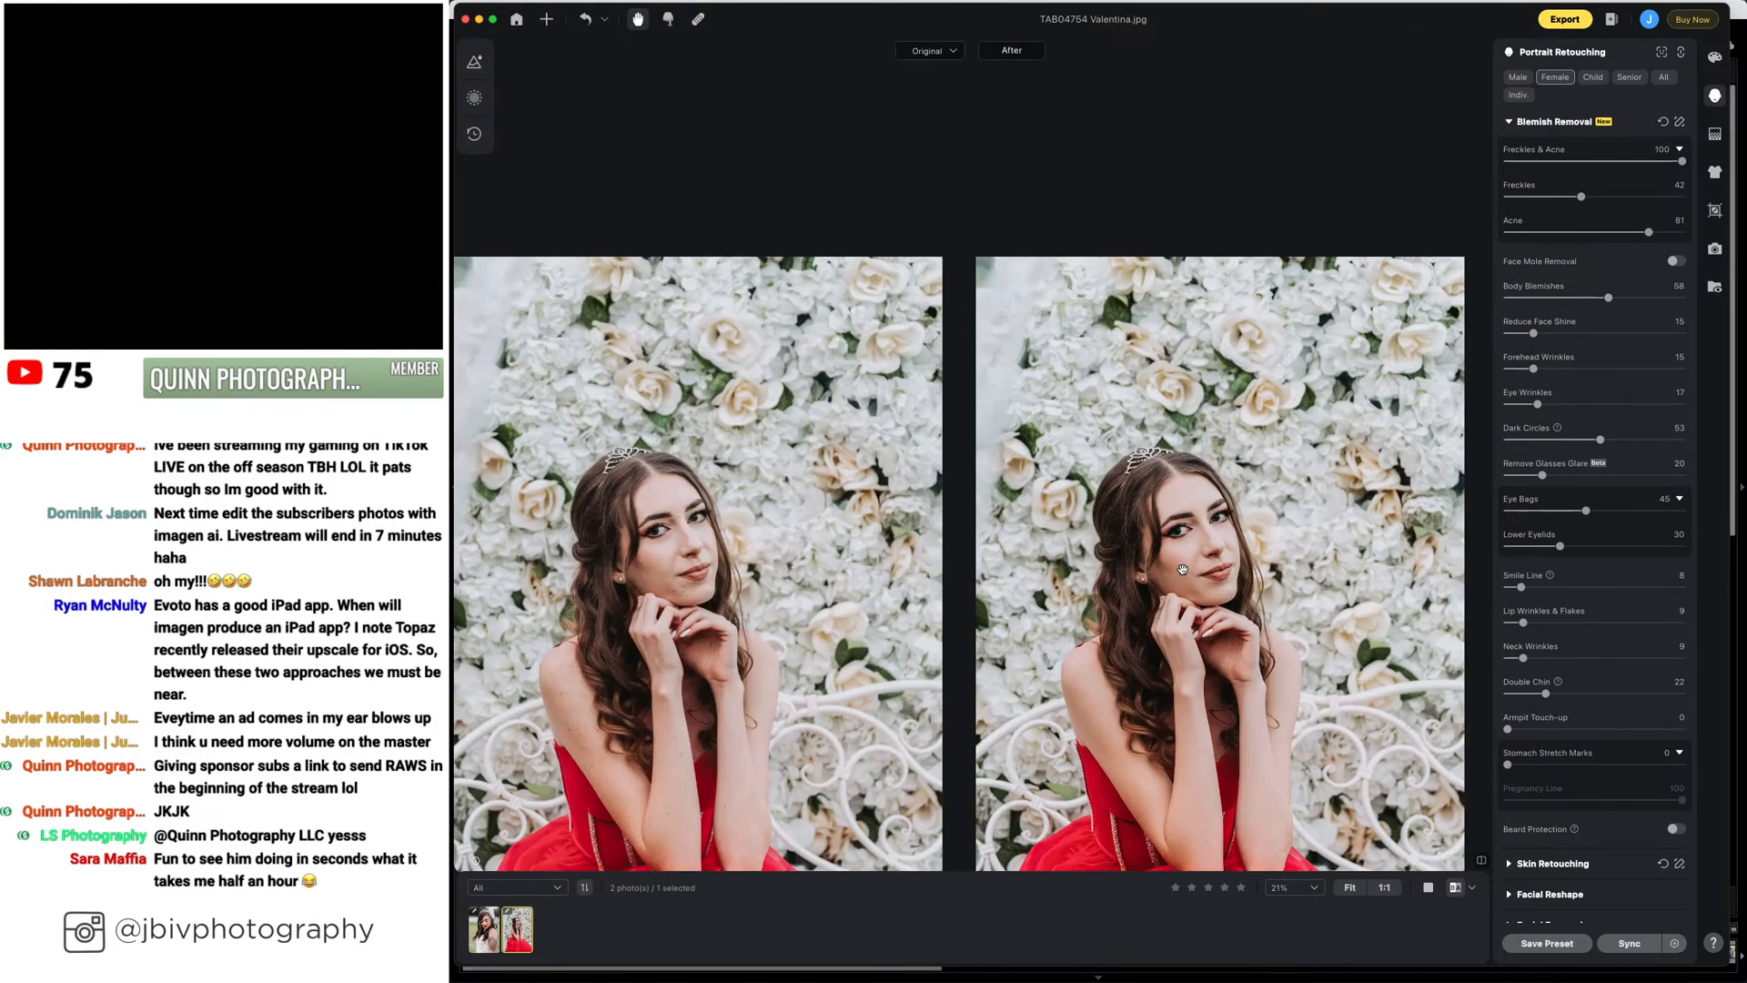
{"action": "scroll", "coordinate": [1269, 388], "scroll_direction": "down", "scroll_amount": 1}
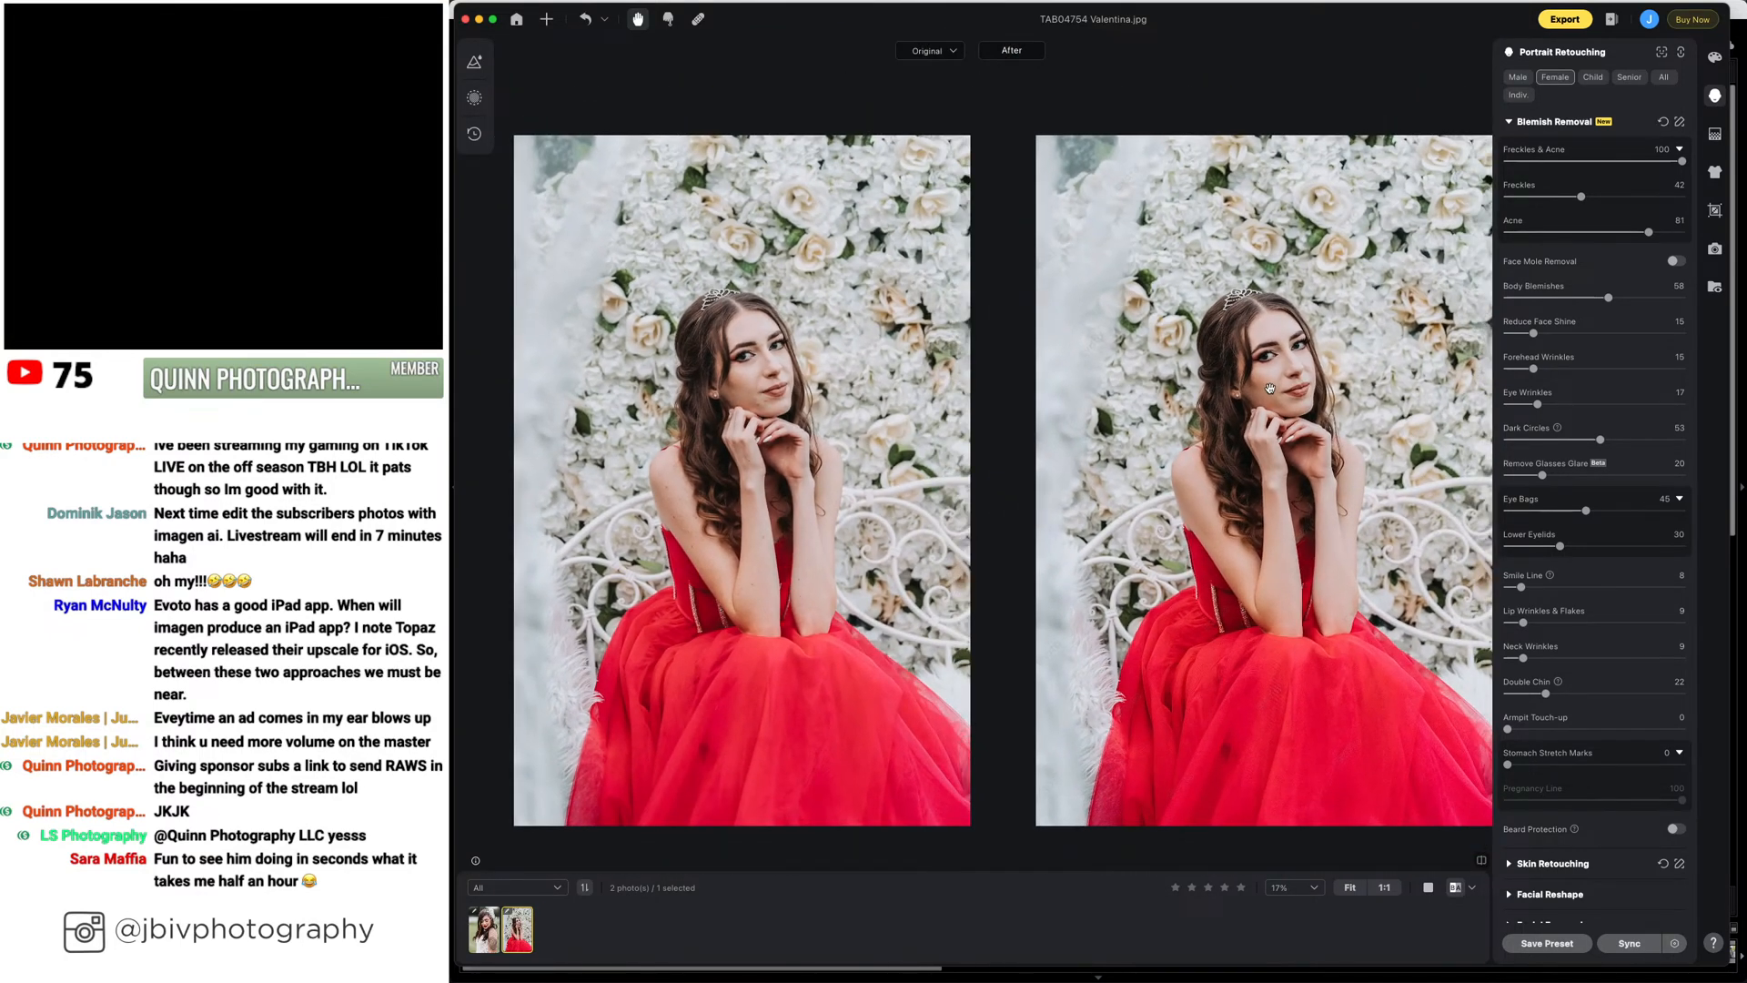
{"action": "left_click_drag", "start_coordinate": [1263, 392], "coordinate": [1224, 374]}
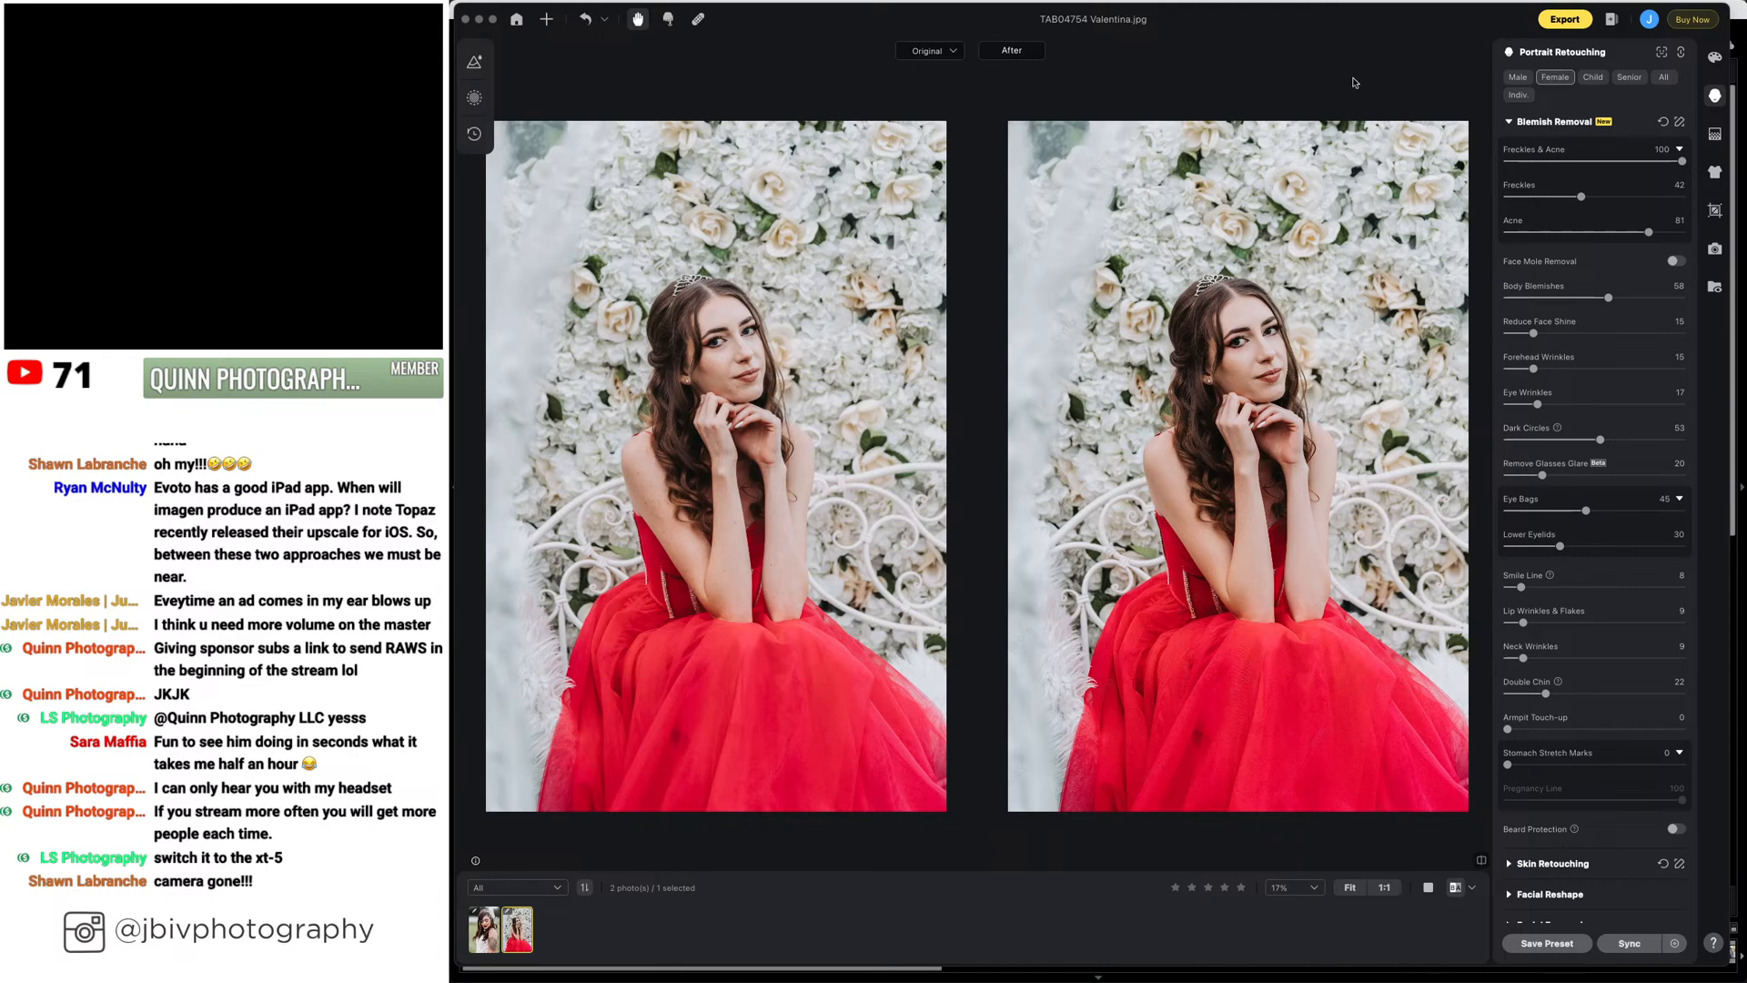
Switch back to Lightroom Classic, dismiss the plugin notice, and open the seascape photo to inspect the rocks at full size
{"action": "left_click", "coordinate": [466, 19]}
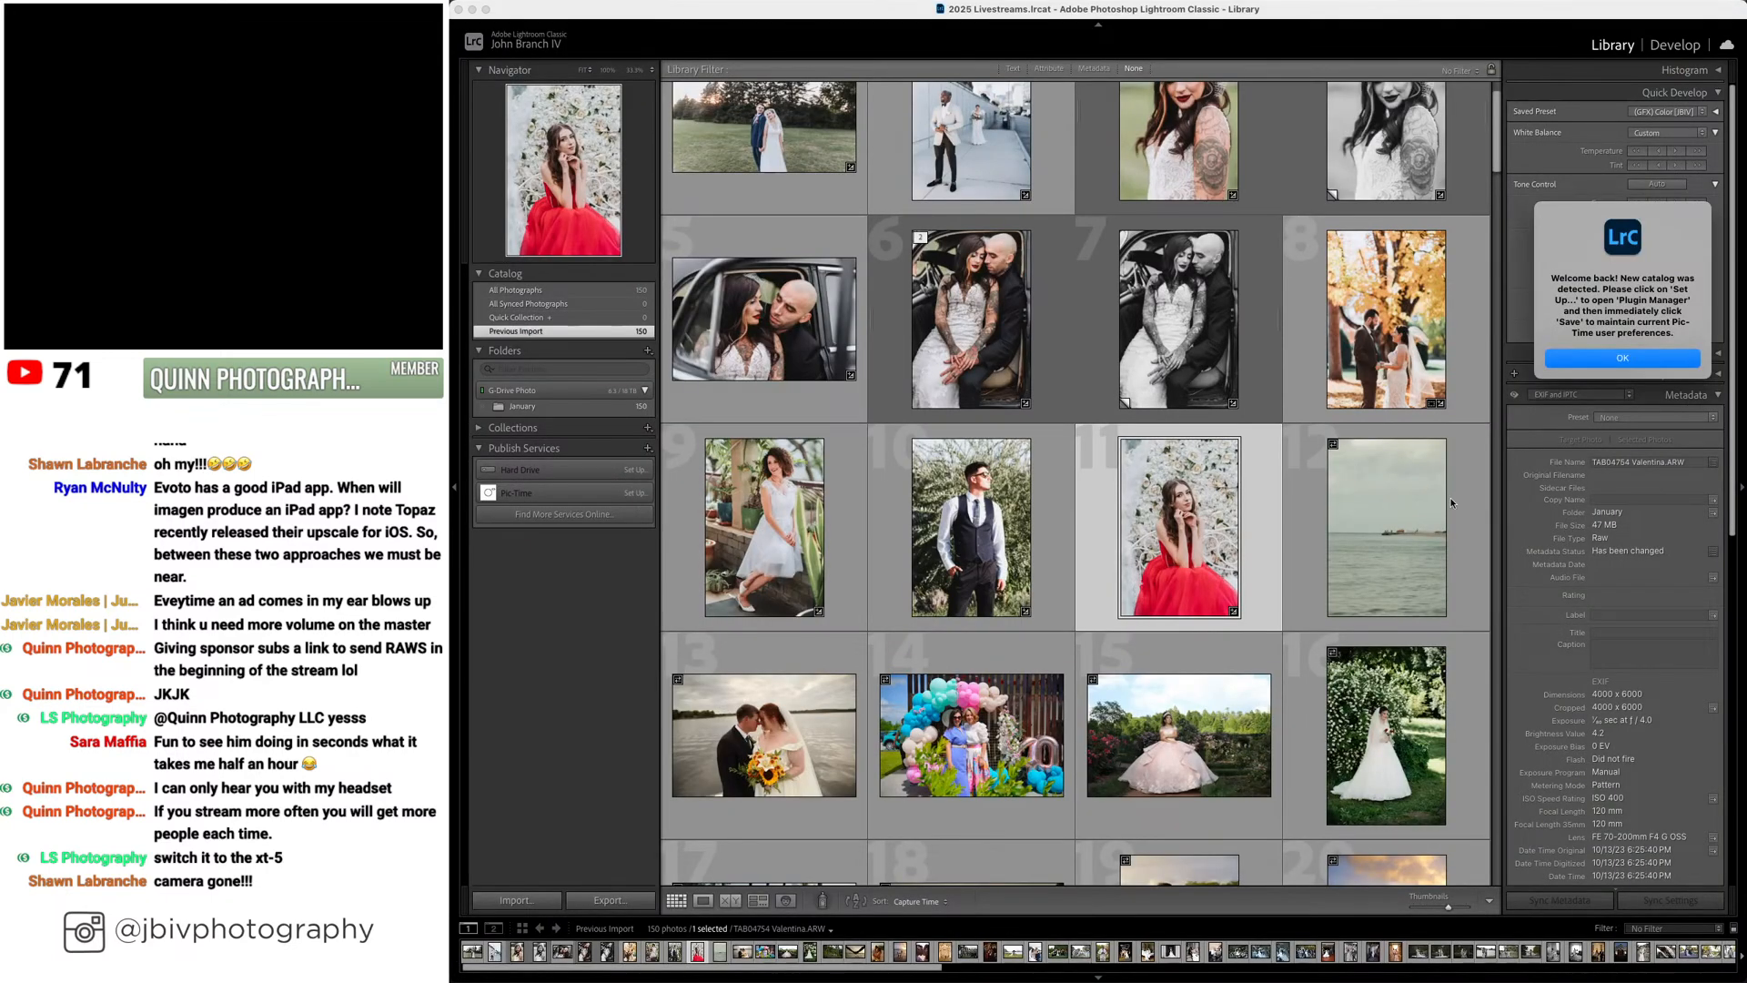
{"action": "left_click", "coordinate": [1603, 366]}
{"action": "double_click", "coordinate": [1423, 494]}
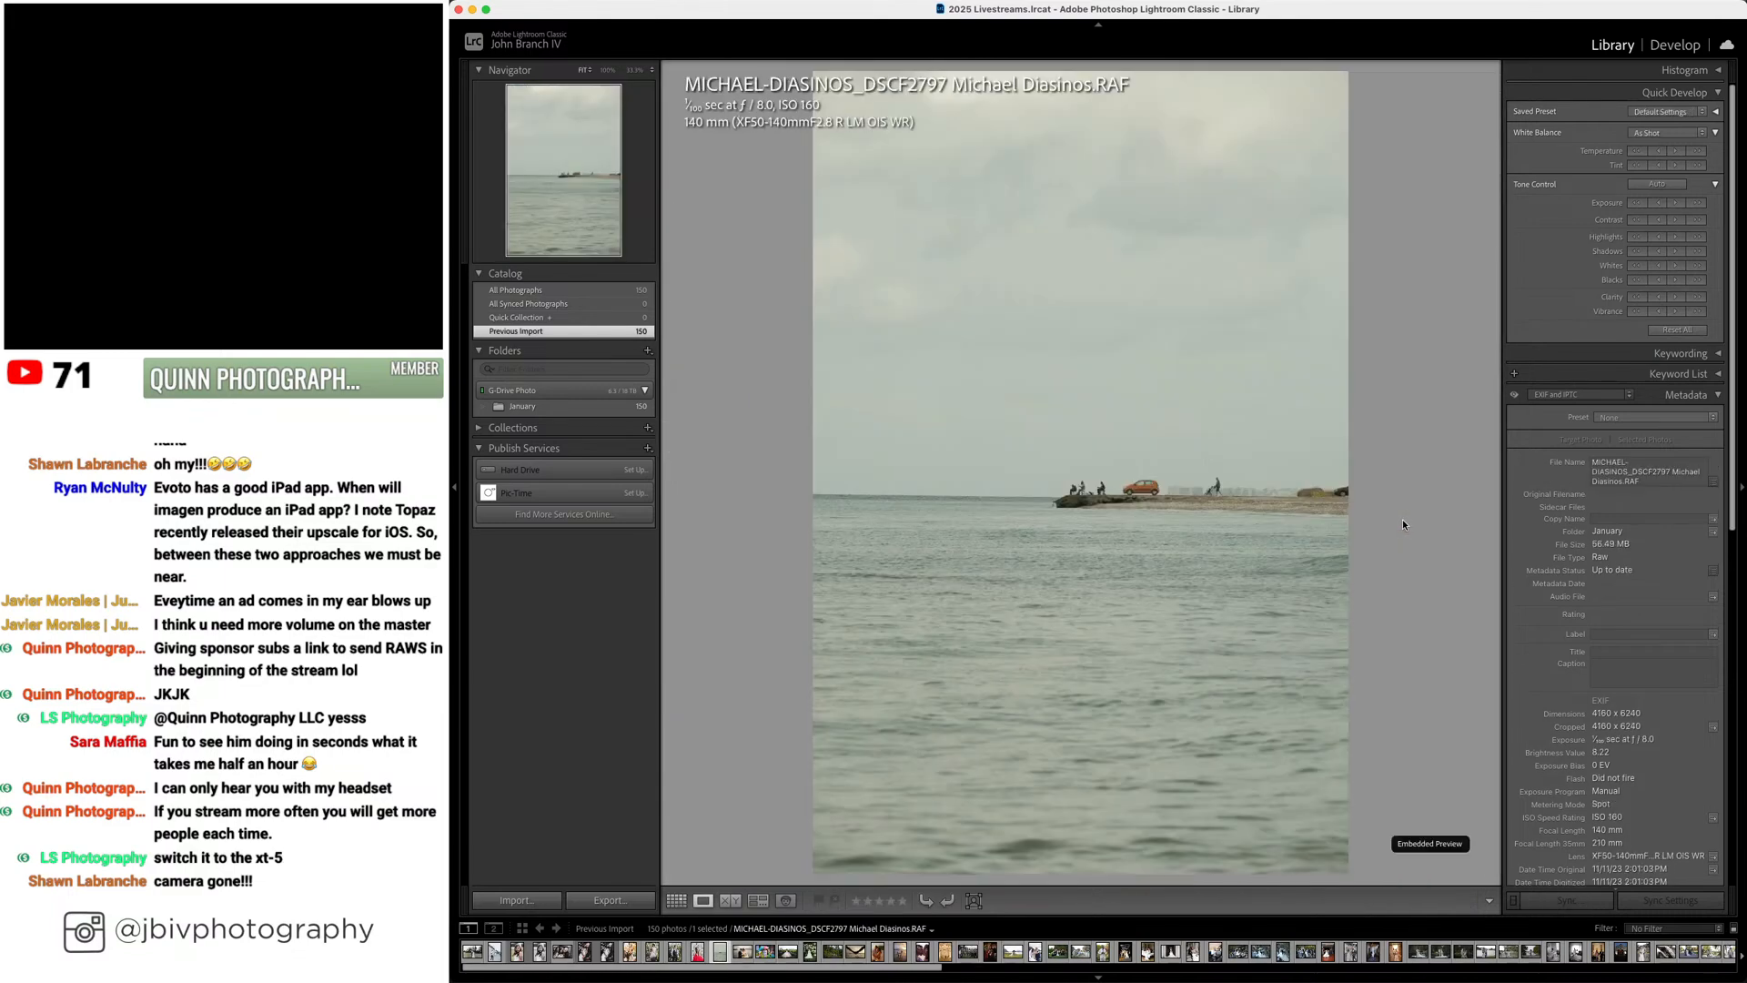
{"action": "left_click", "coordinate": [1061, 464]}
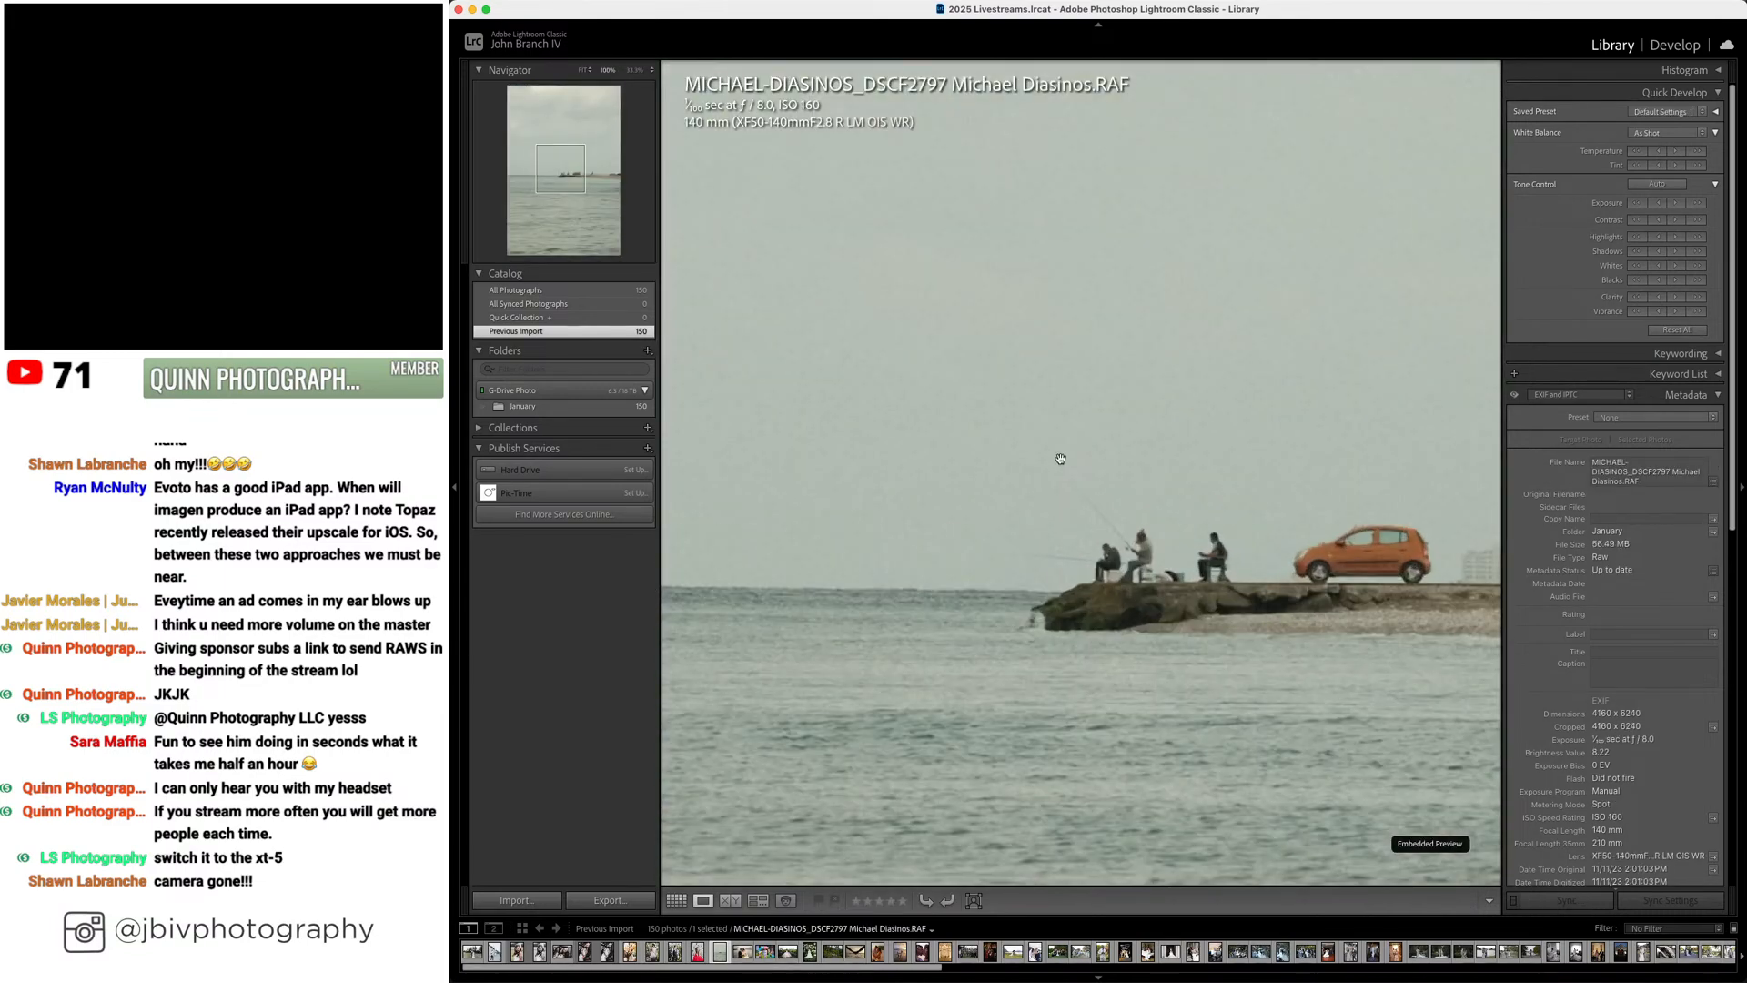
{"action": "left_click", "coordinate": [1062, 461]}
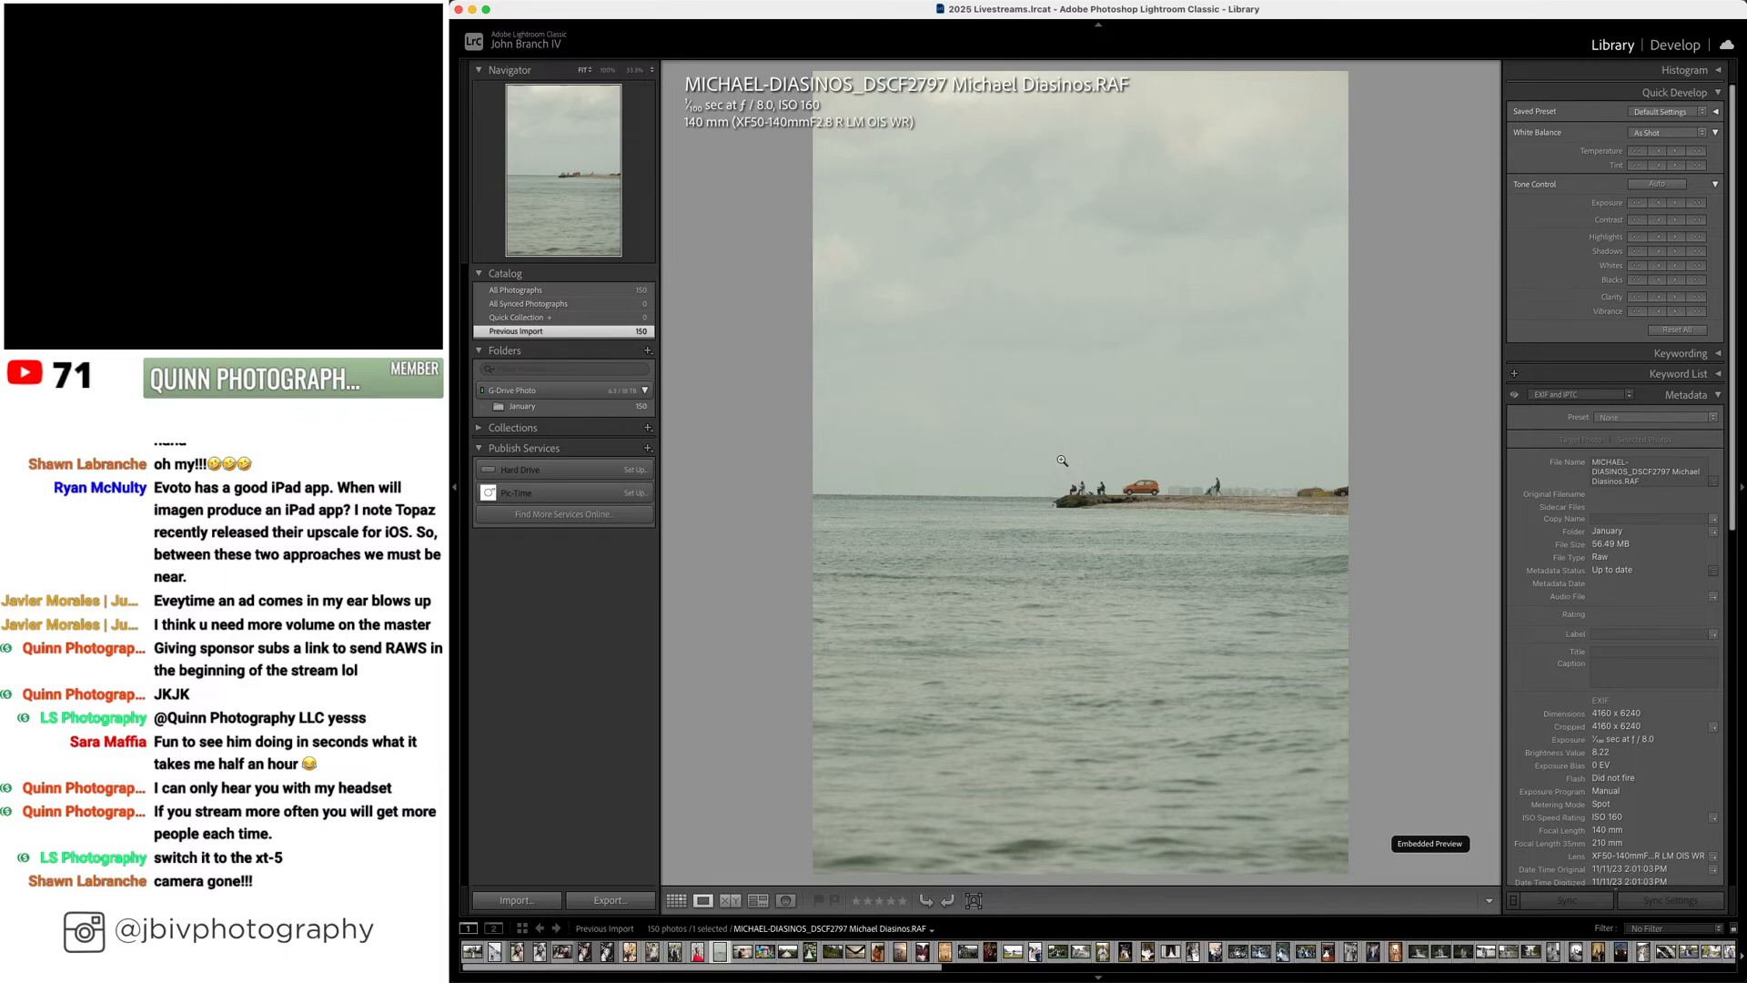
Straighten the seascape's horizon in Develop with the Level option of the Upright transform
{"action": "left_click", "coordinate": [1663, 49]}
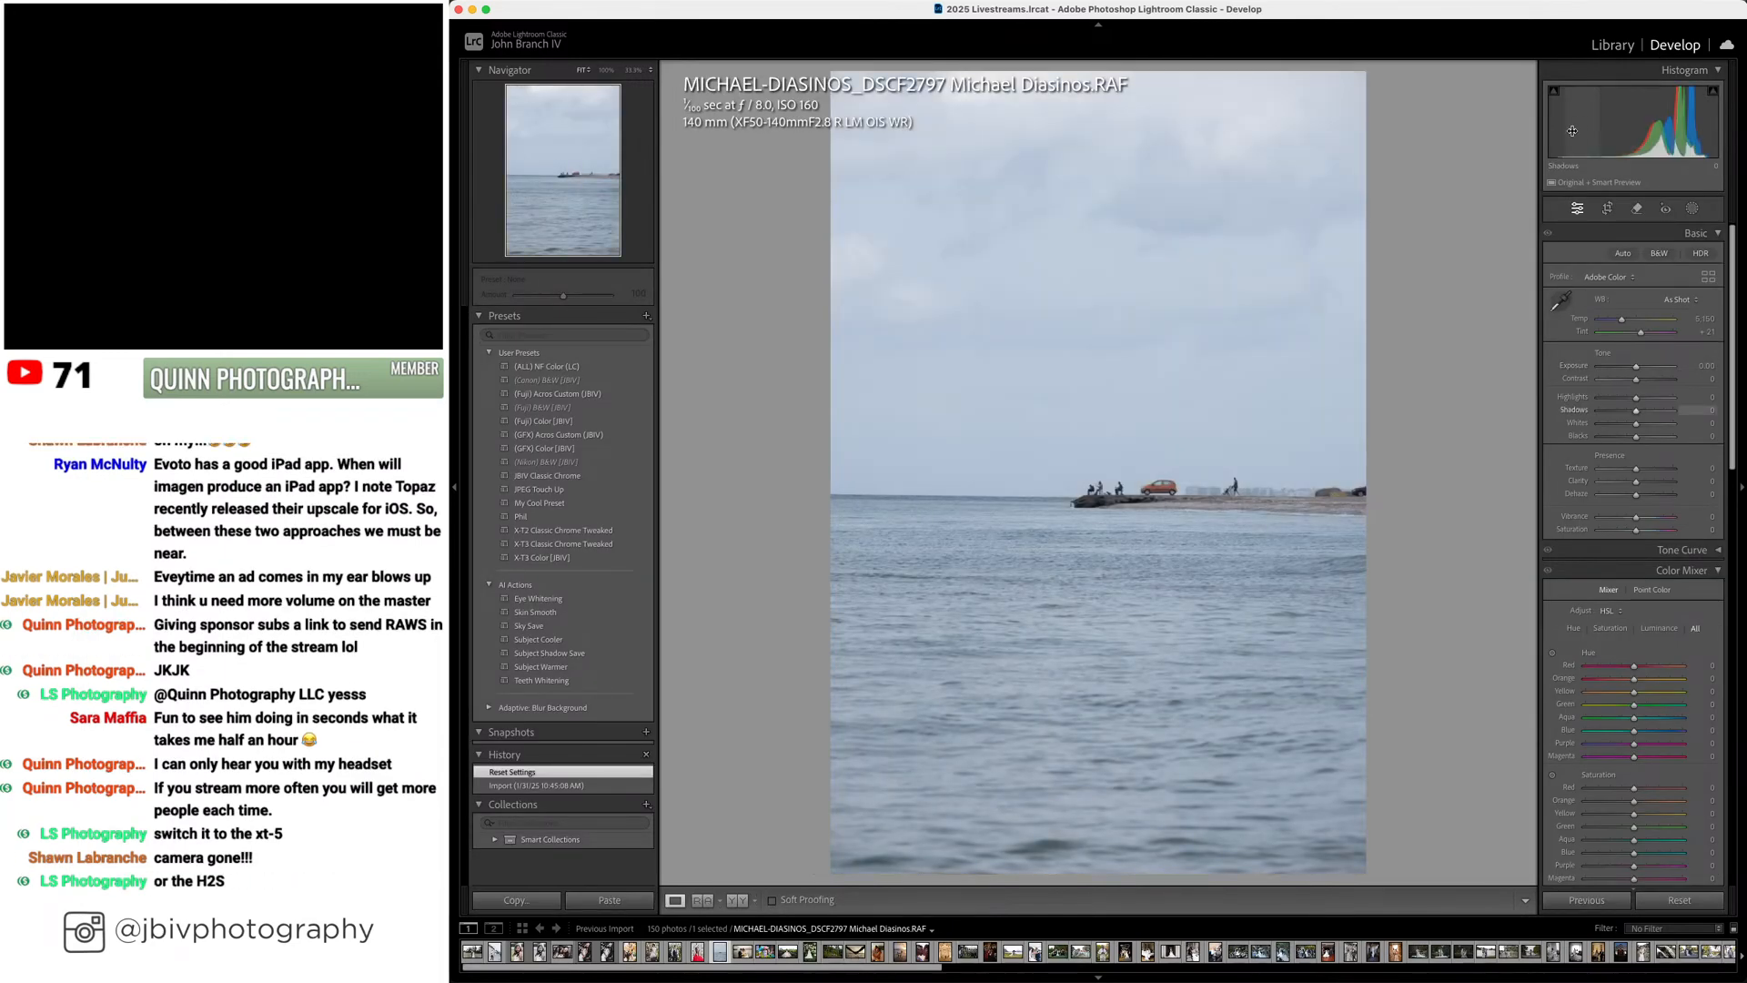
{"action": "scroll", "coordinate": [1559, 409], "scroll_direction": "down", "scroll_amount": 15}
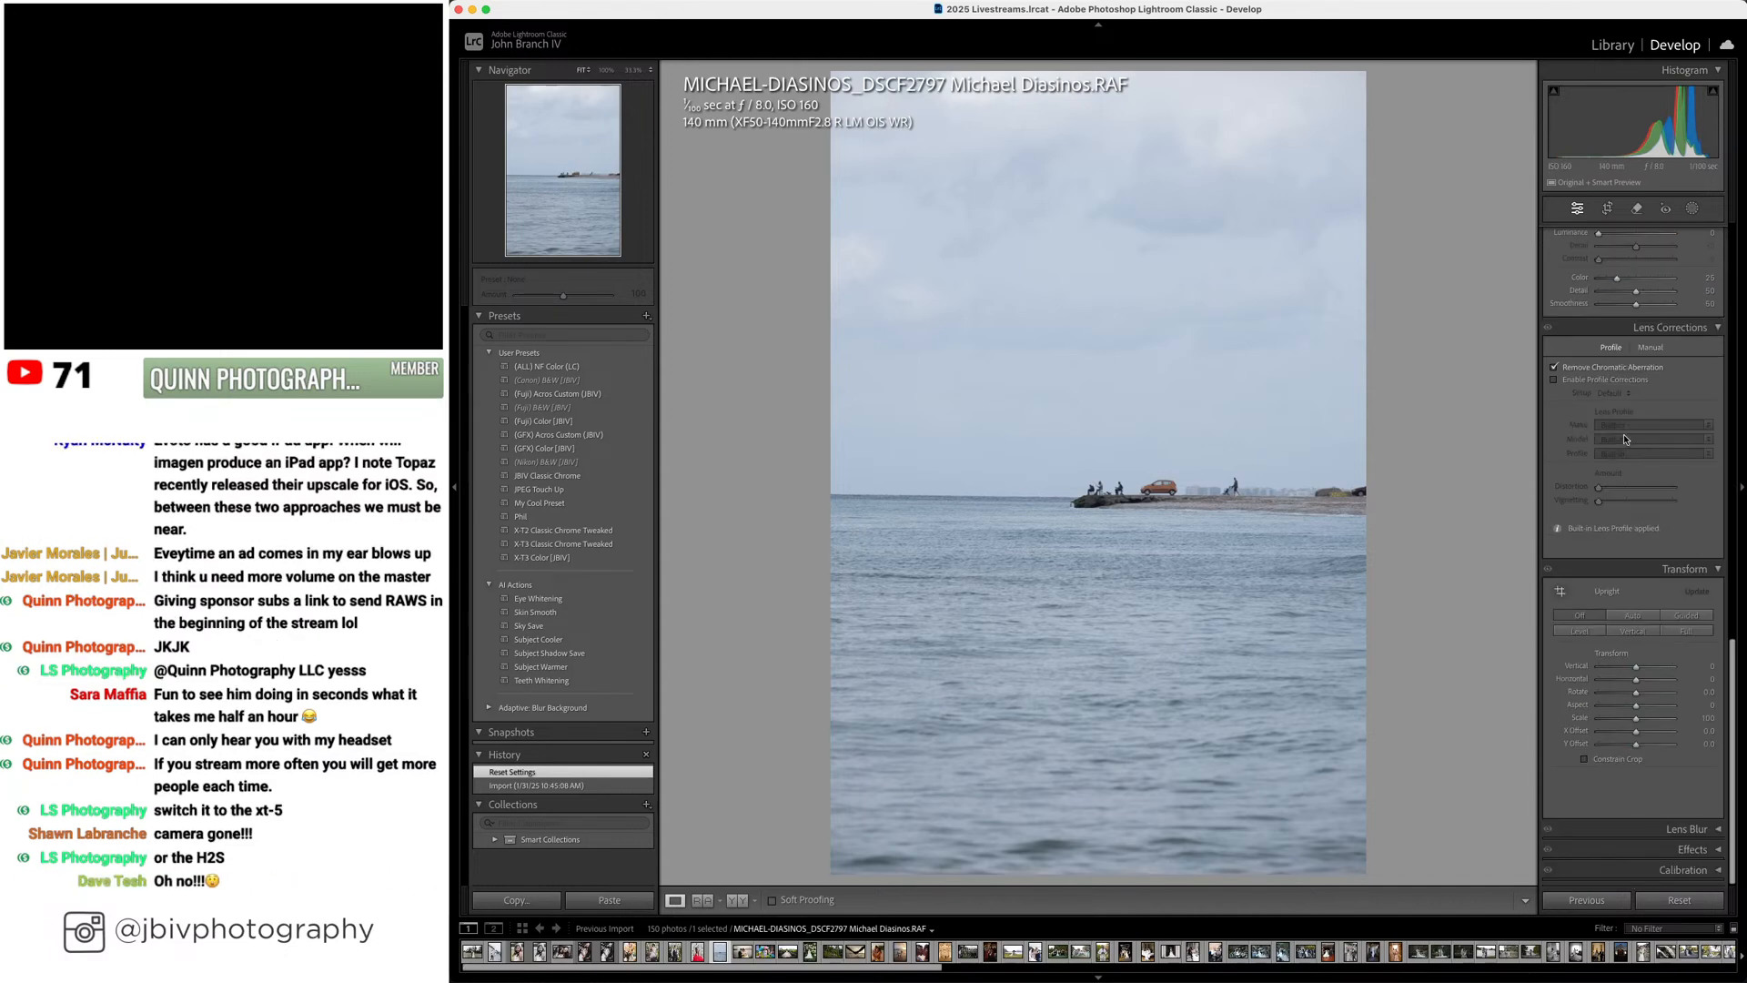
{"action": "left_click", "coordinate": [1563, 629]}
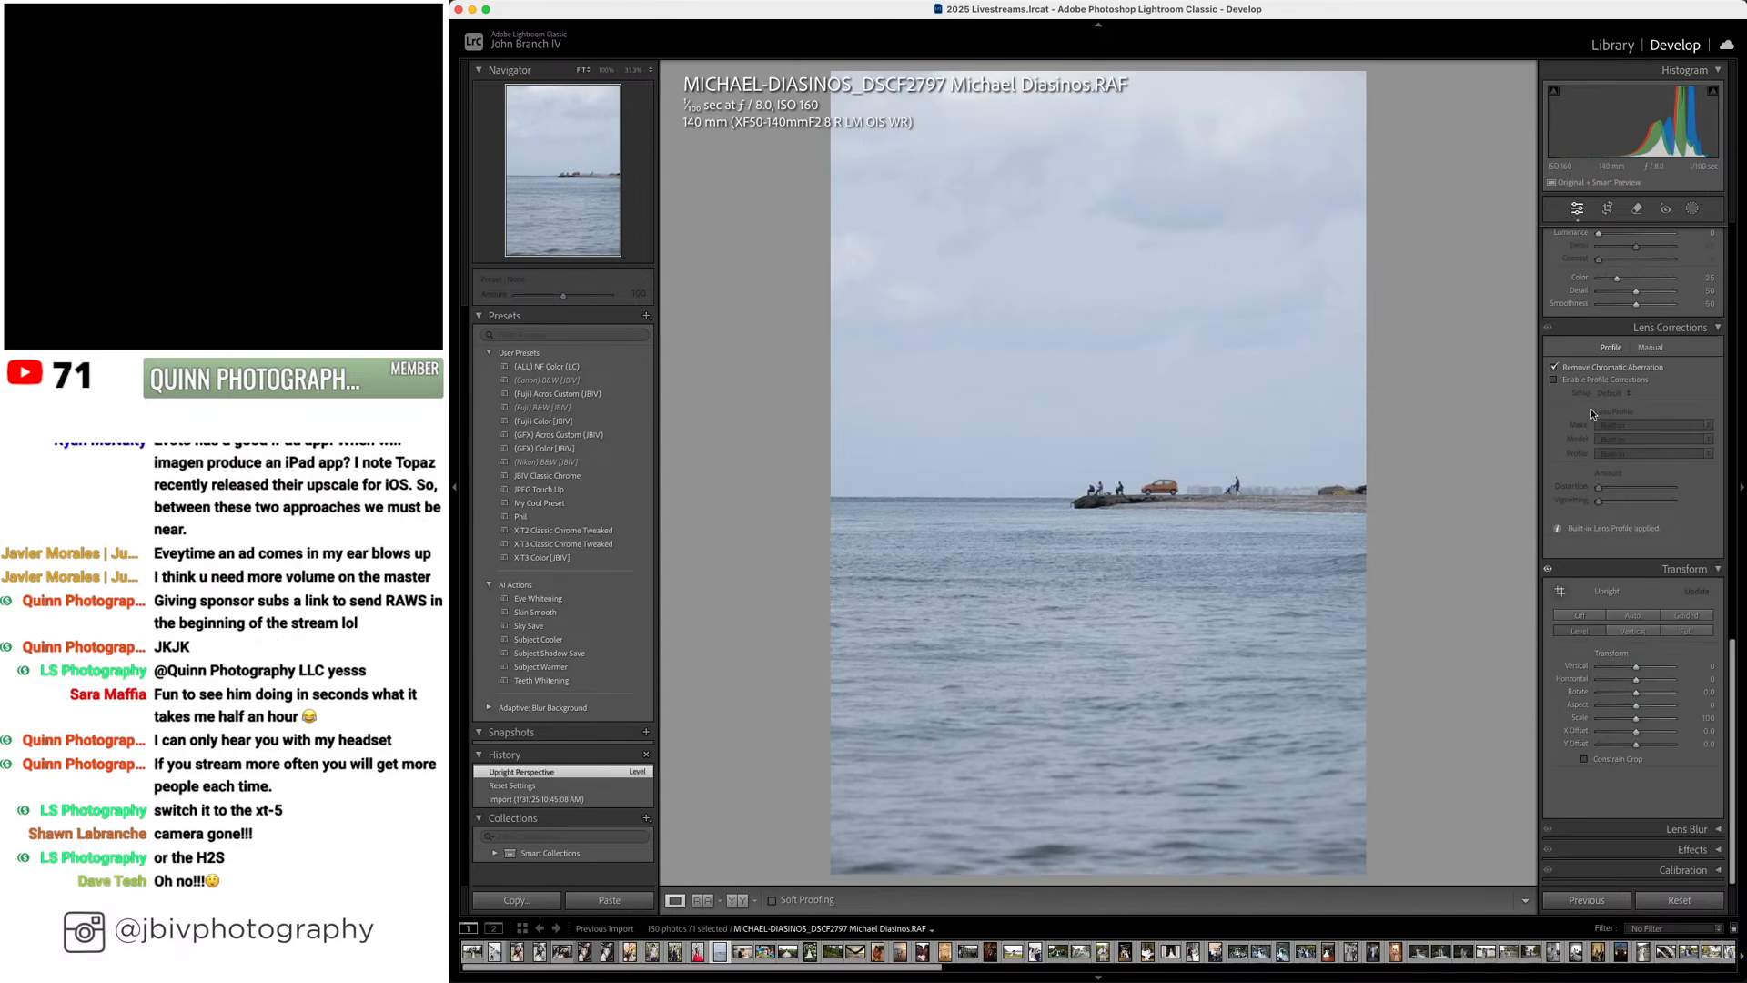
Check the seascape's camera metadata in the Library and apply the (GFX) Color [JBIV] preset to the photo
{"action": "left_click", "coordinate": [1614, 46]}
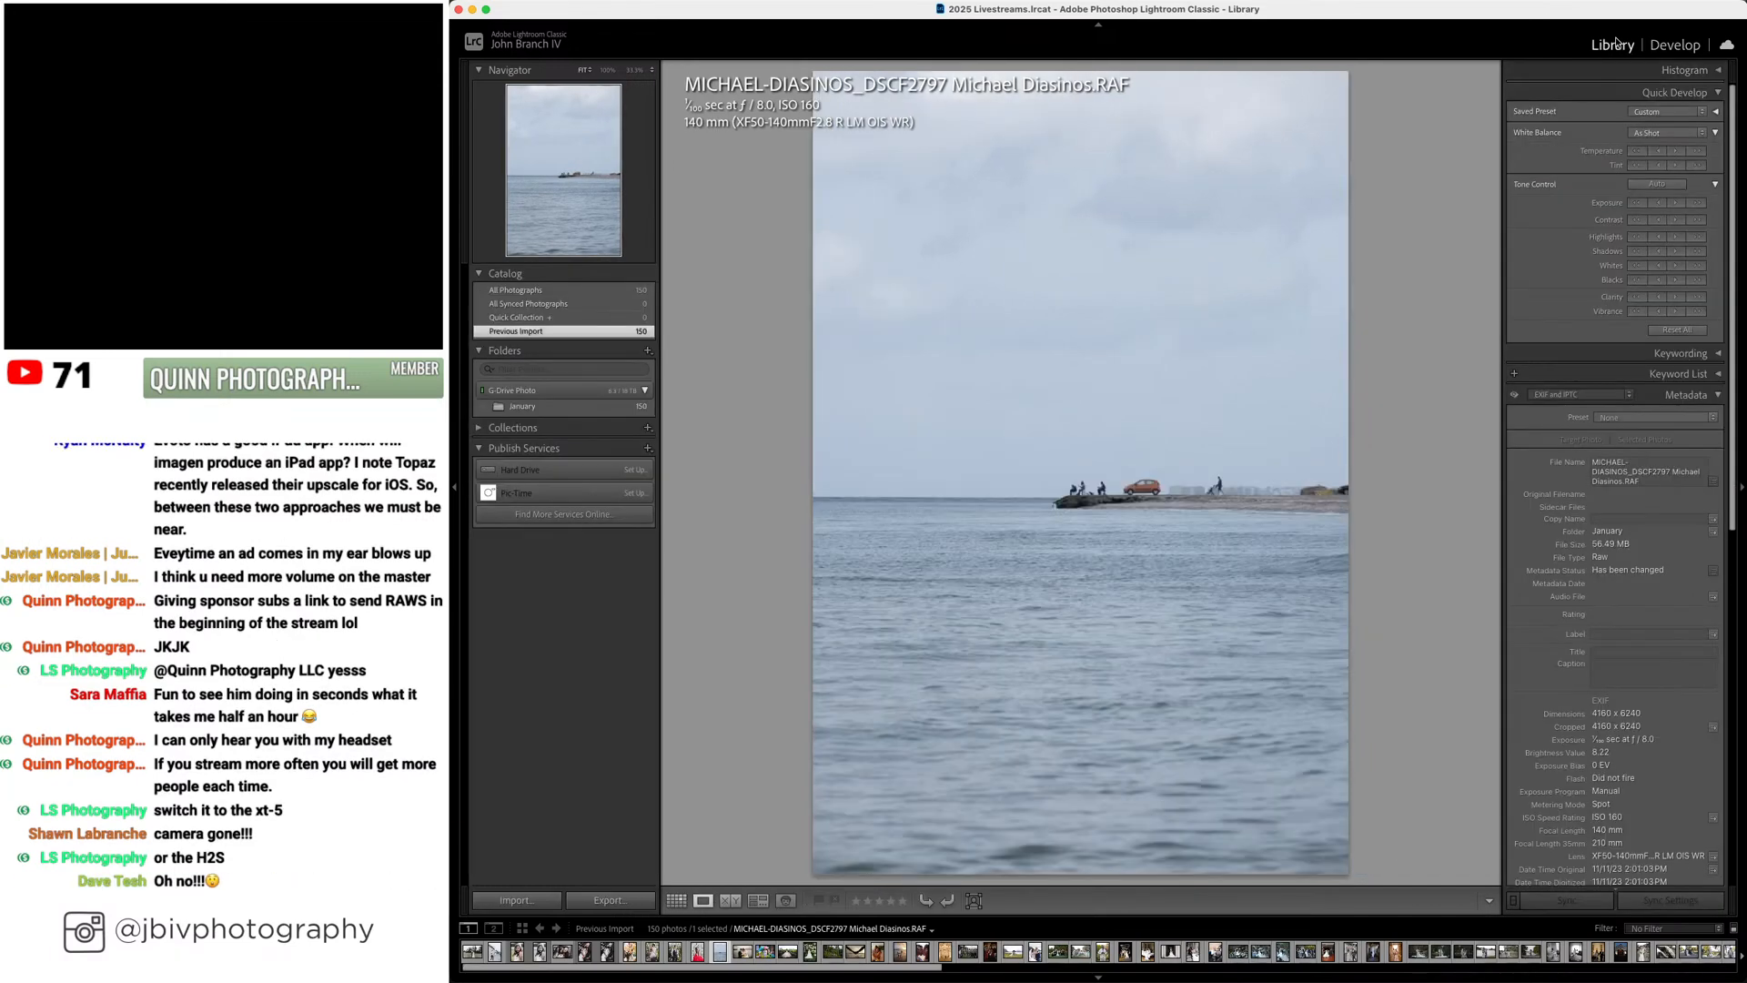
{"action": "scroll", "coordinate": [1605, 567], "scroll_direction": "down", "scroll_amount": 3}
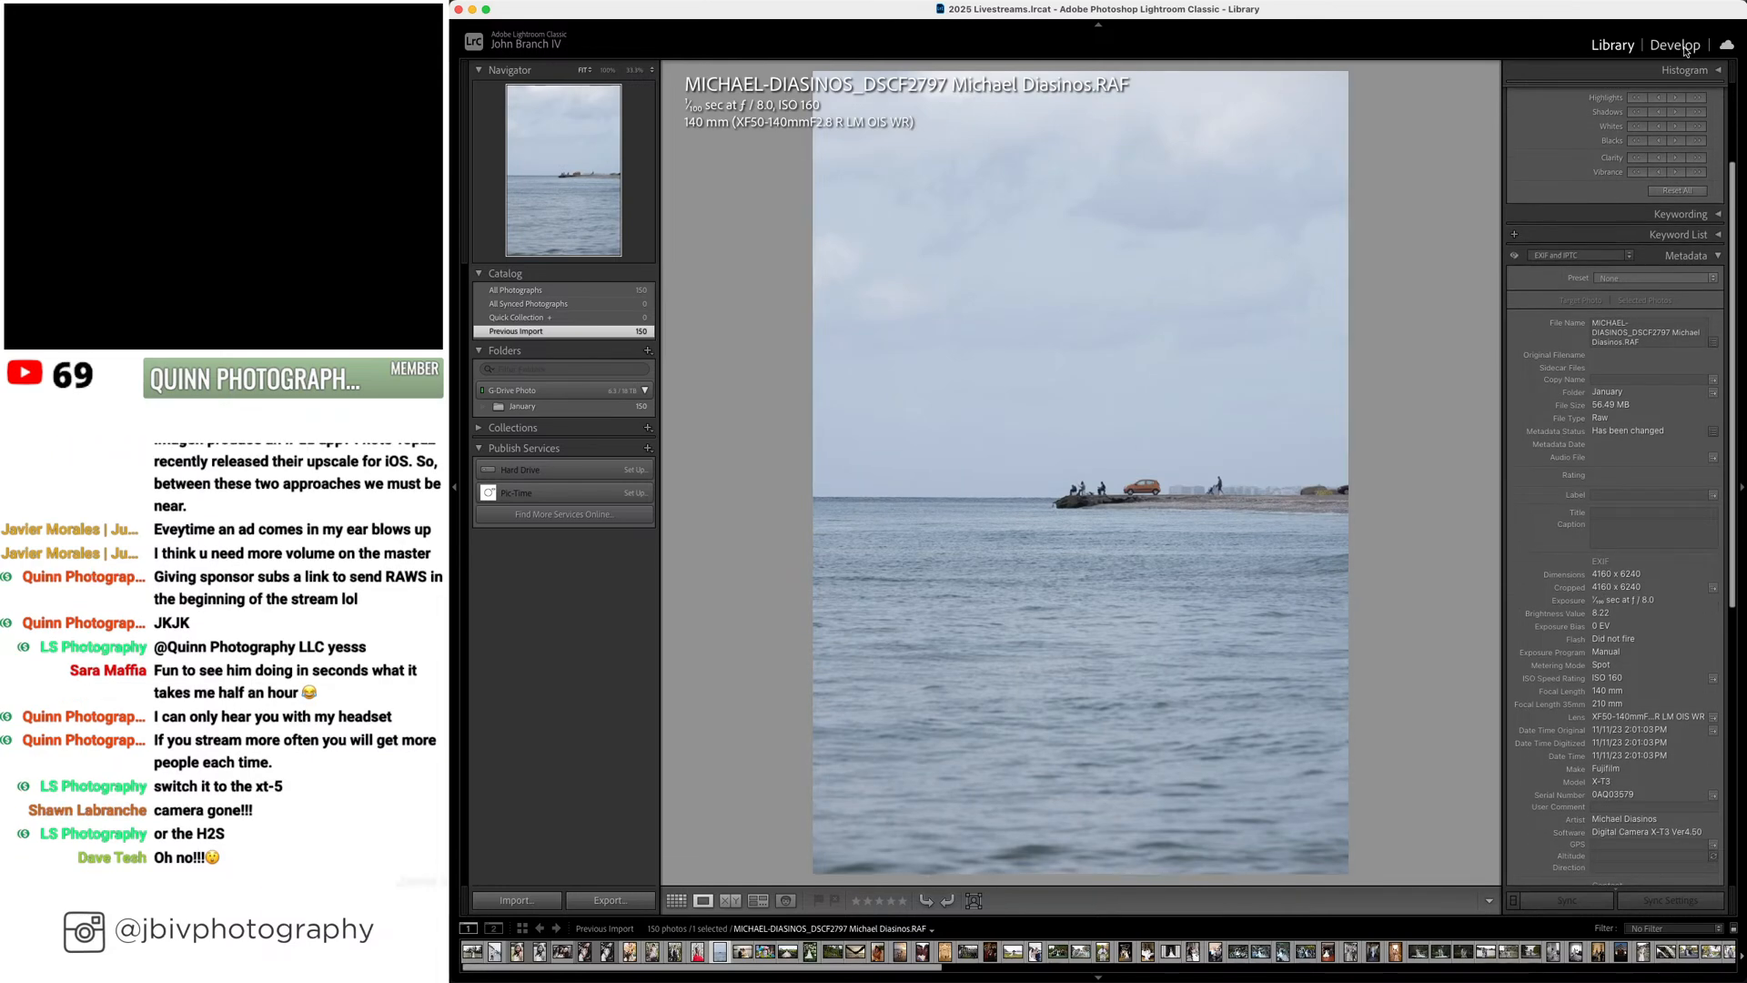
{"action": "key", "text": "d"}
{"action": "left_click", "coordinate": [591, 448]}
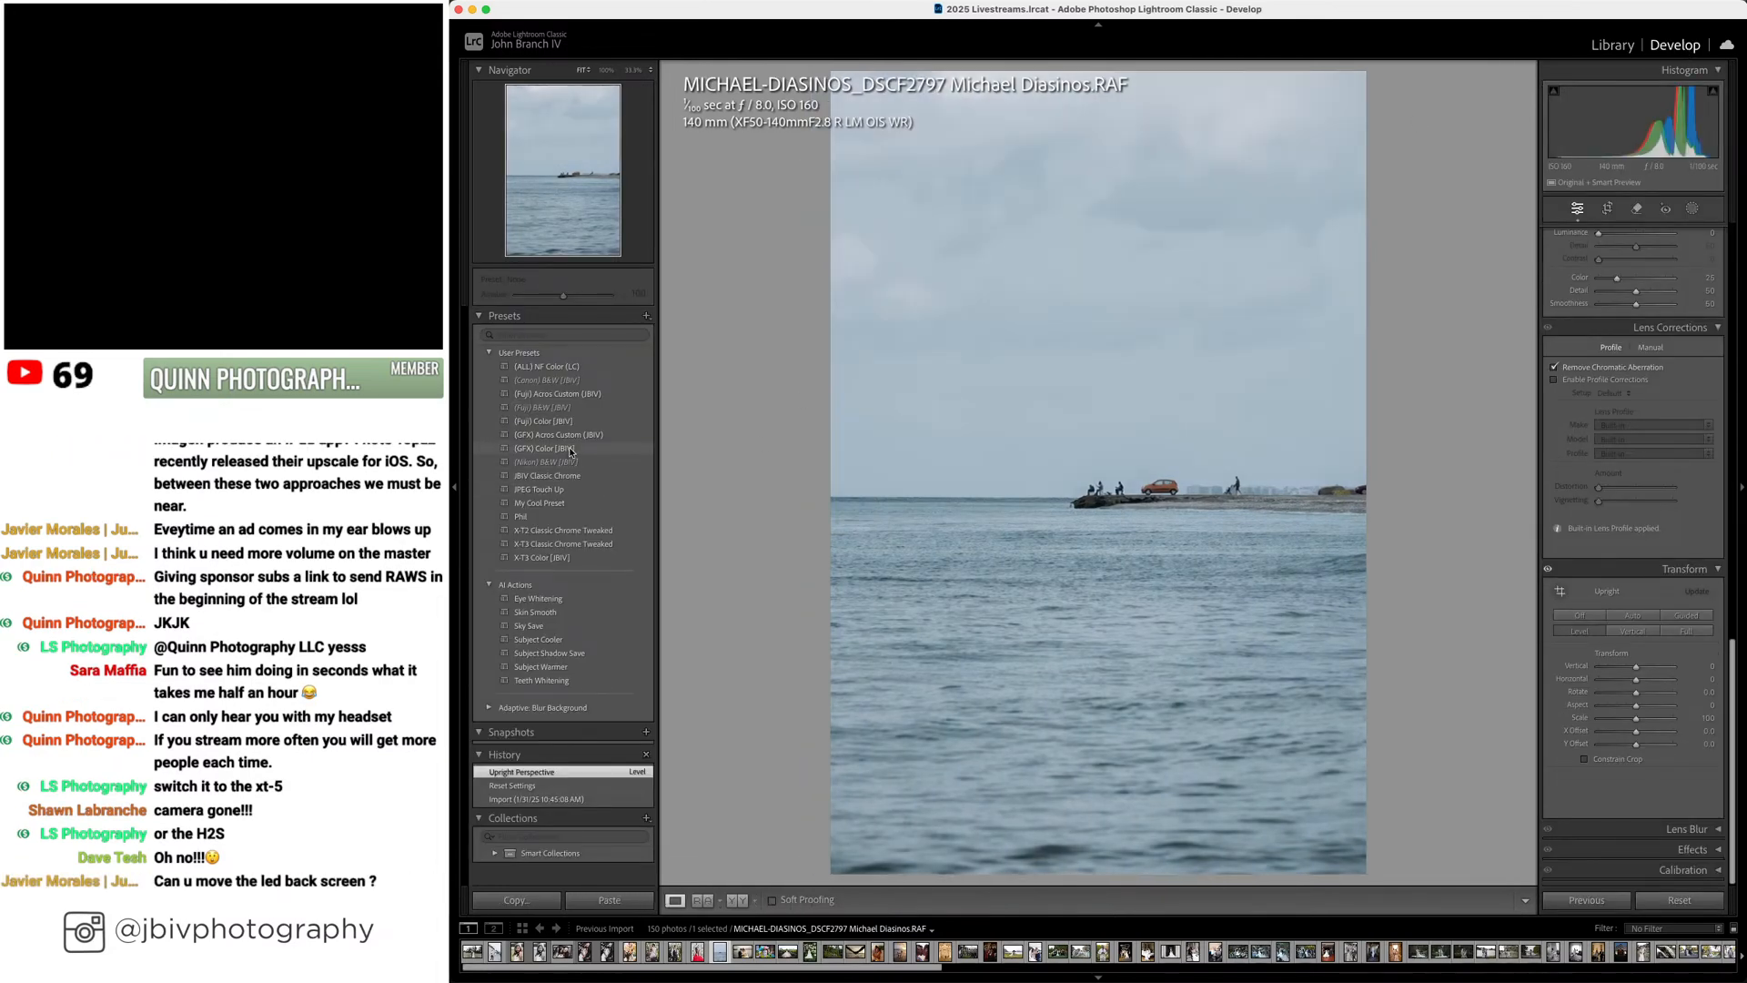
Set the seascape's exposure to +0.40 and shadows to +30
{"action": "scroll", "coordinate": [1591, 525], "scroll_direction": "up", "scroll_amount": 5}
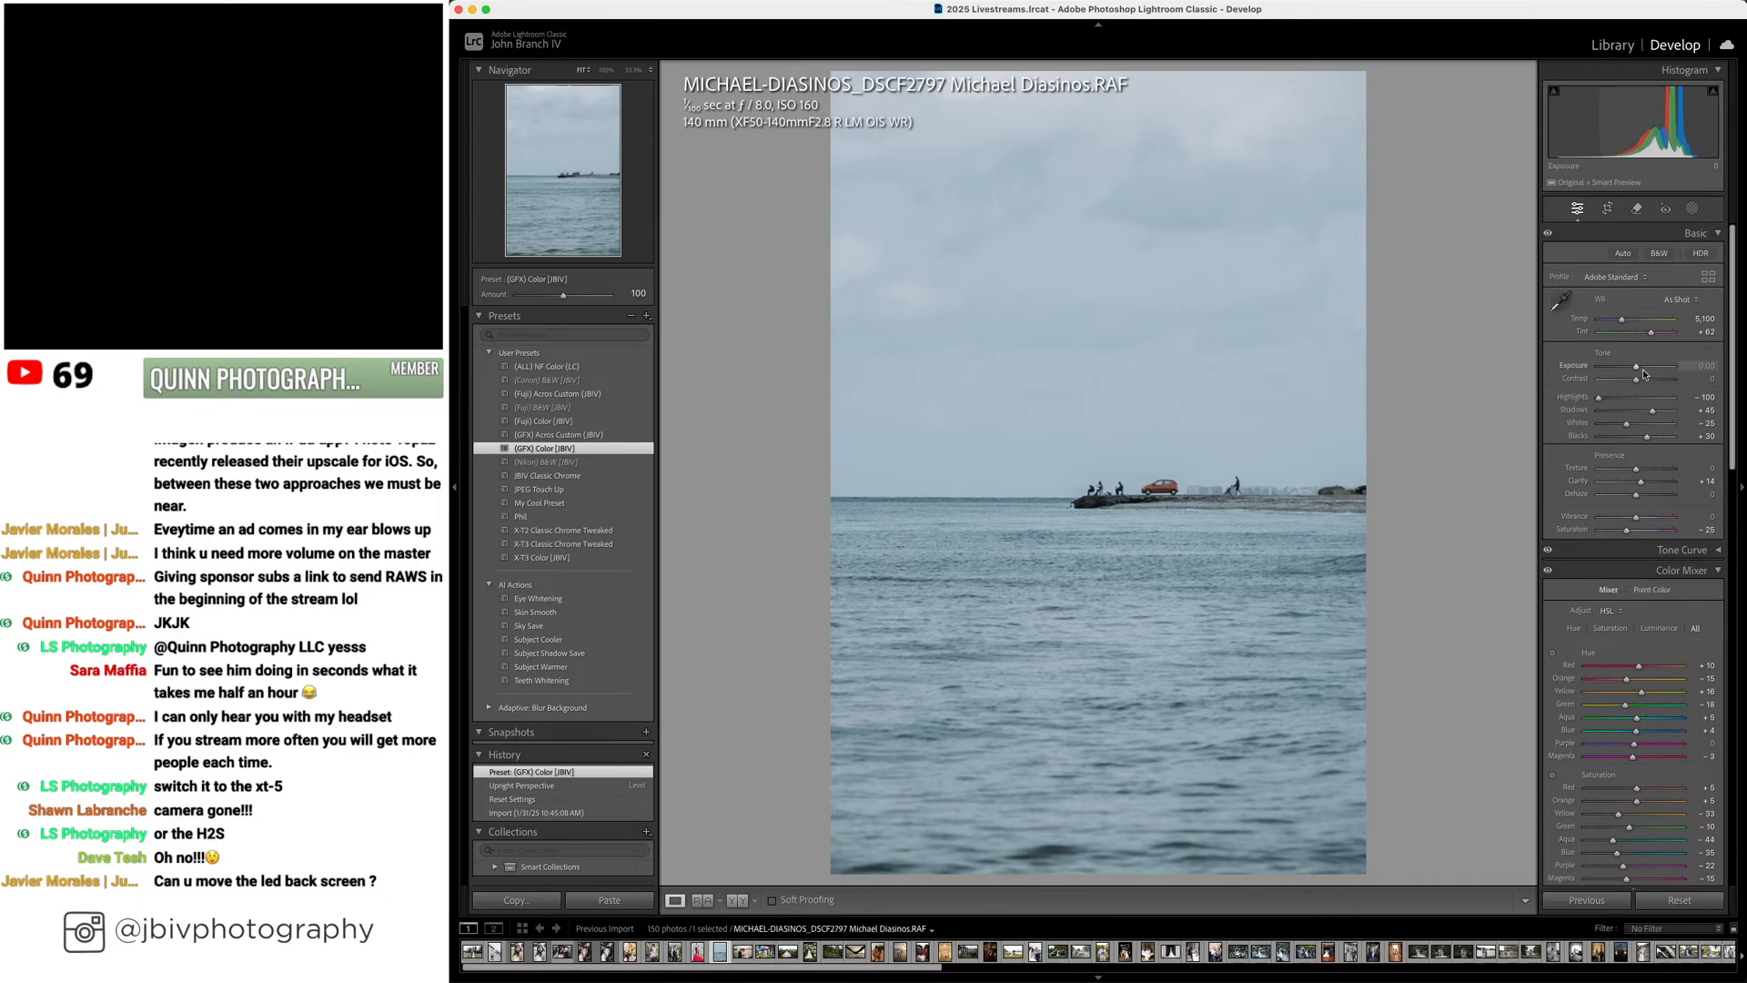
{"action": "left_click_drag", "start_coordinate": [1639, 367], "coordinate": [1653, 415]}
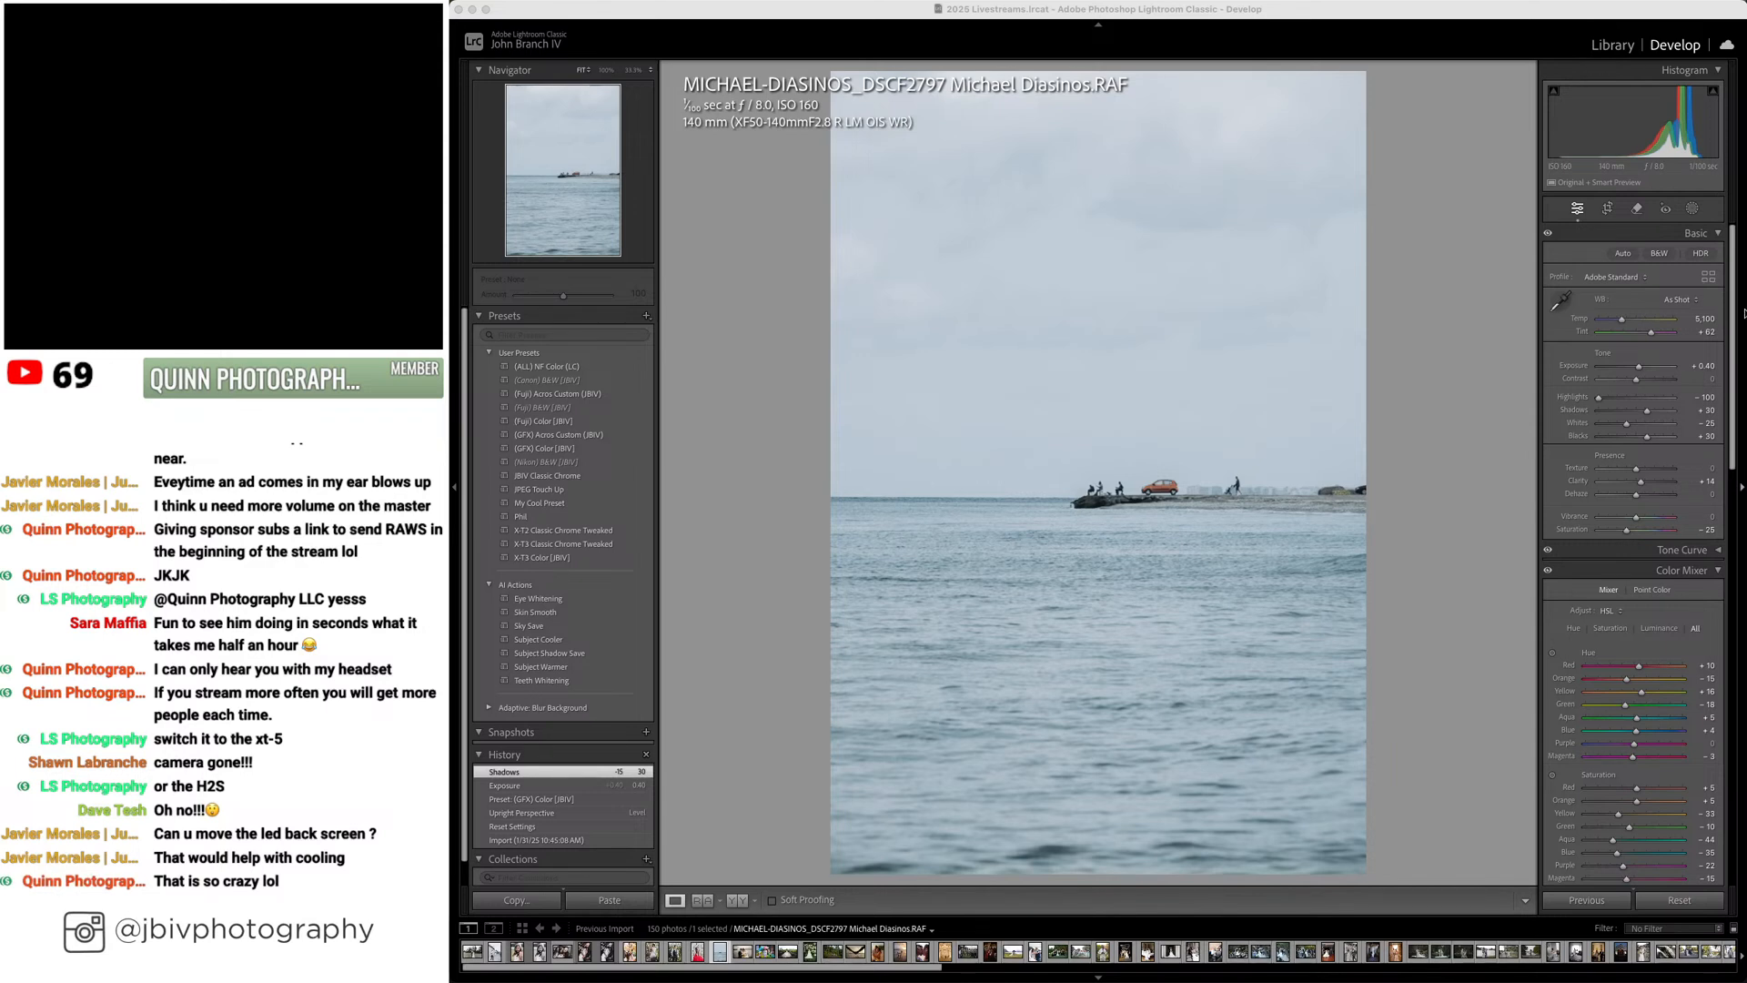
Warm the seascape's white balance by setting the temperature to 6,600 and the tint to +67
{"action": "left_click", "coordinate": [1632, 324]}
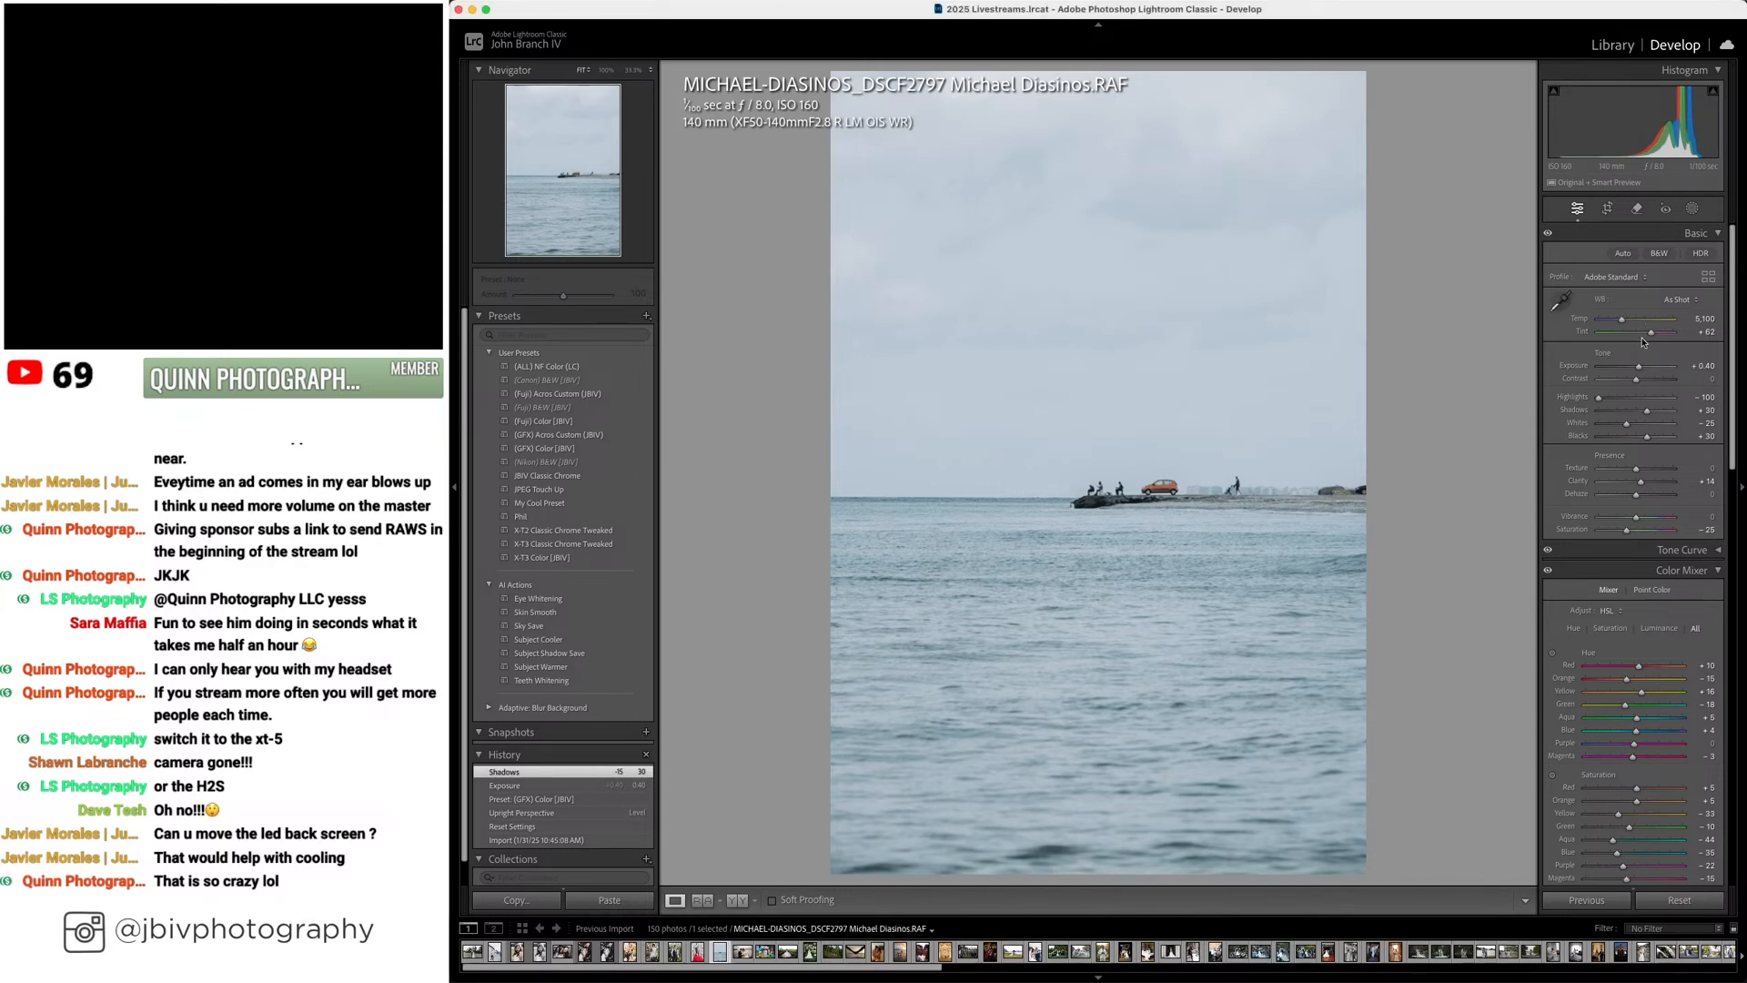
{"action": "key", "text": "Up"}
{"action": "key", "text": "Up"}
{"action": "key", "text": "Up"}
{"action": "key", "text": "Up"}
{"action": "key", "text": "Up"}
{"action": "key", "text": "Up"}
{"action": "key", "text": "Up"}
{"action": "key", "text": "Up"}
{"action": "key", "text": "Up"}
{"action": "key", "text": "Up"}
{"action": "key", "text": "Up"}
{"action": "key", "text": "Up"}
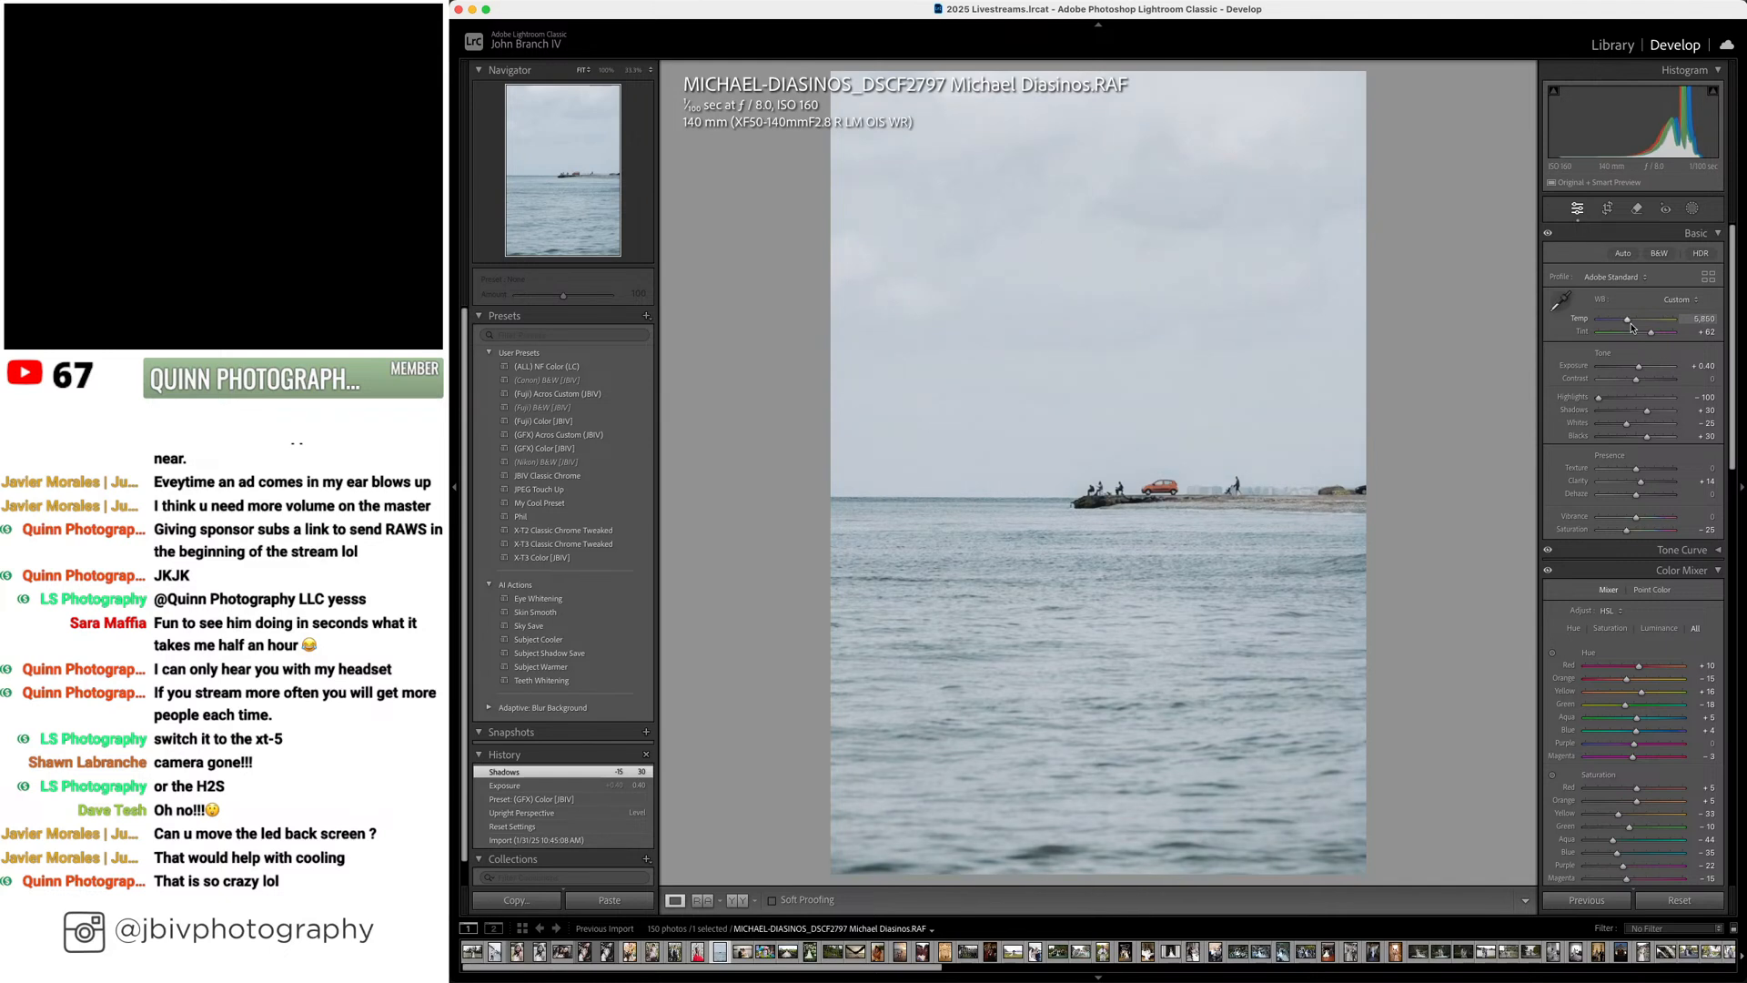
{"action": "key", "text": "Up"}
{"action": "key", "text": "Up"}
{"action": "key", "text": "Up"}
{"action": "key", "text": "Up"}
{"action": "key", "text": "Up"}
{"action": "key", "text": "Up"}
{"action": "key", "text": "Up"}
{"action": "key", "text": "Up"}
{"action": "key", "text": "Up"}
{"action": "key", "text": "Up"}
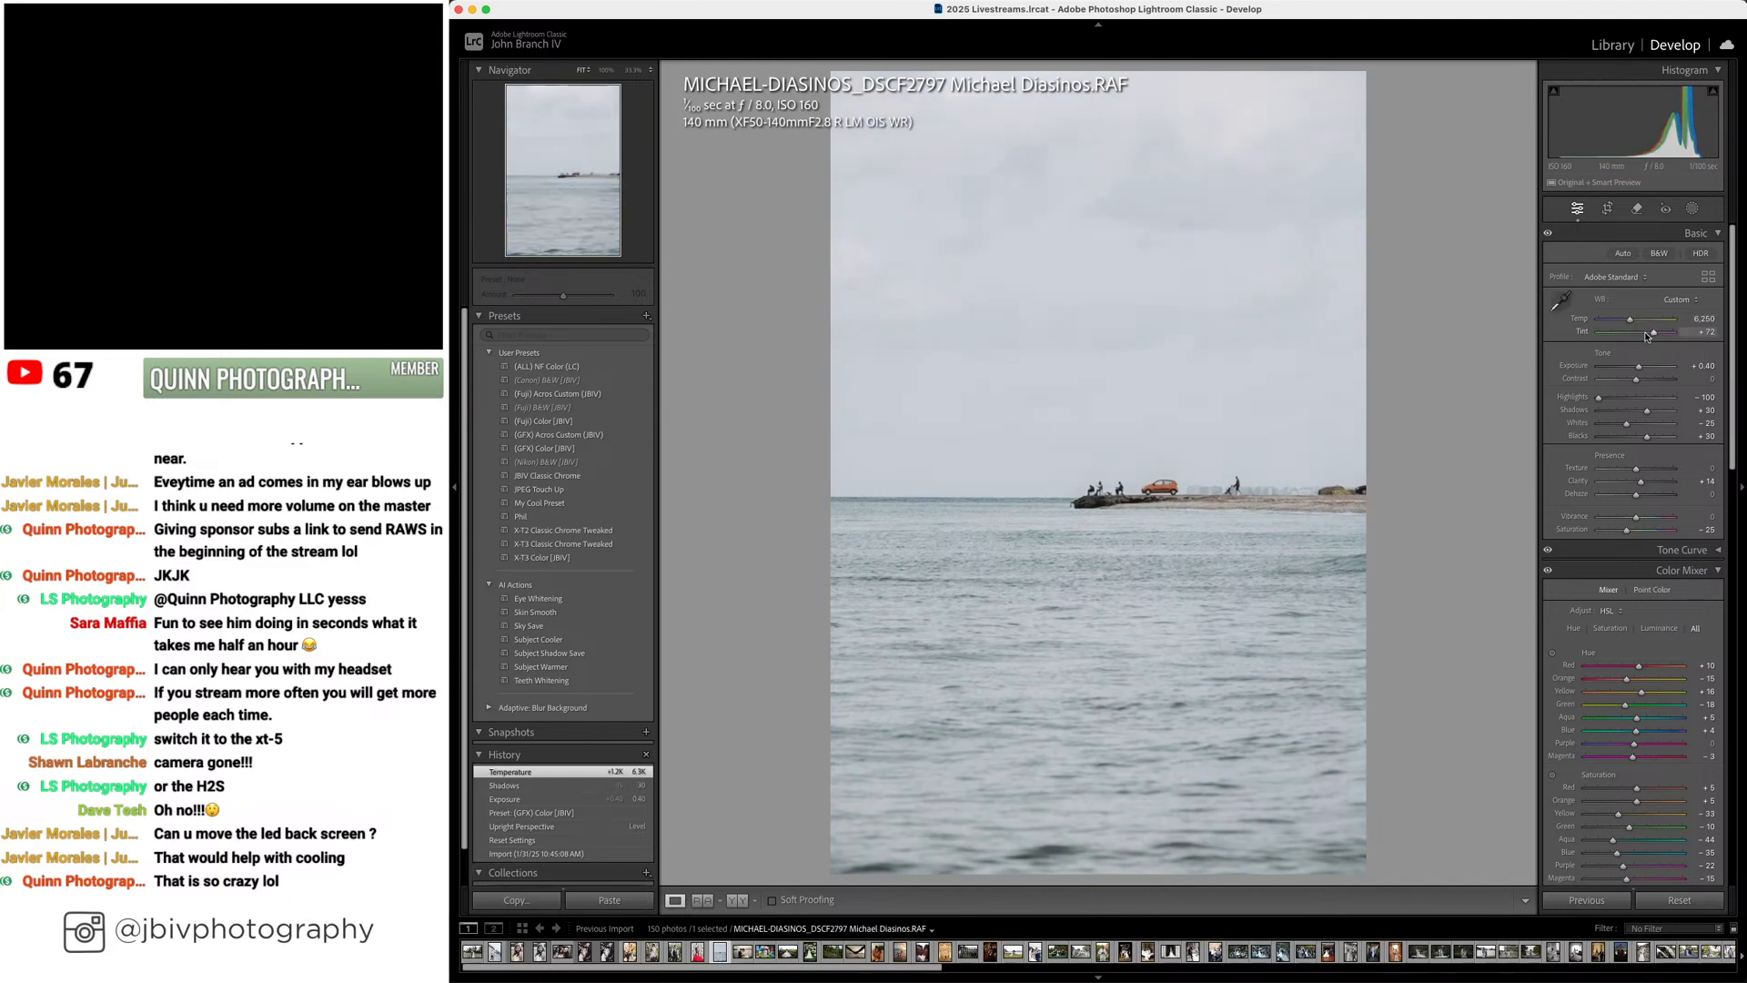
{"action": "key", "text": "Up"}
{"action": "key", "text": "Up"}
{"action": "key", "text": "Up"}
{"action": "key", "text": "Up"}
{"action": "key", "text": "Up"}
{"action": "key", "text": "Up"}
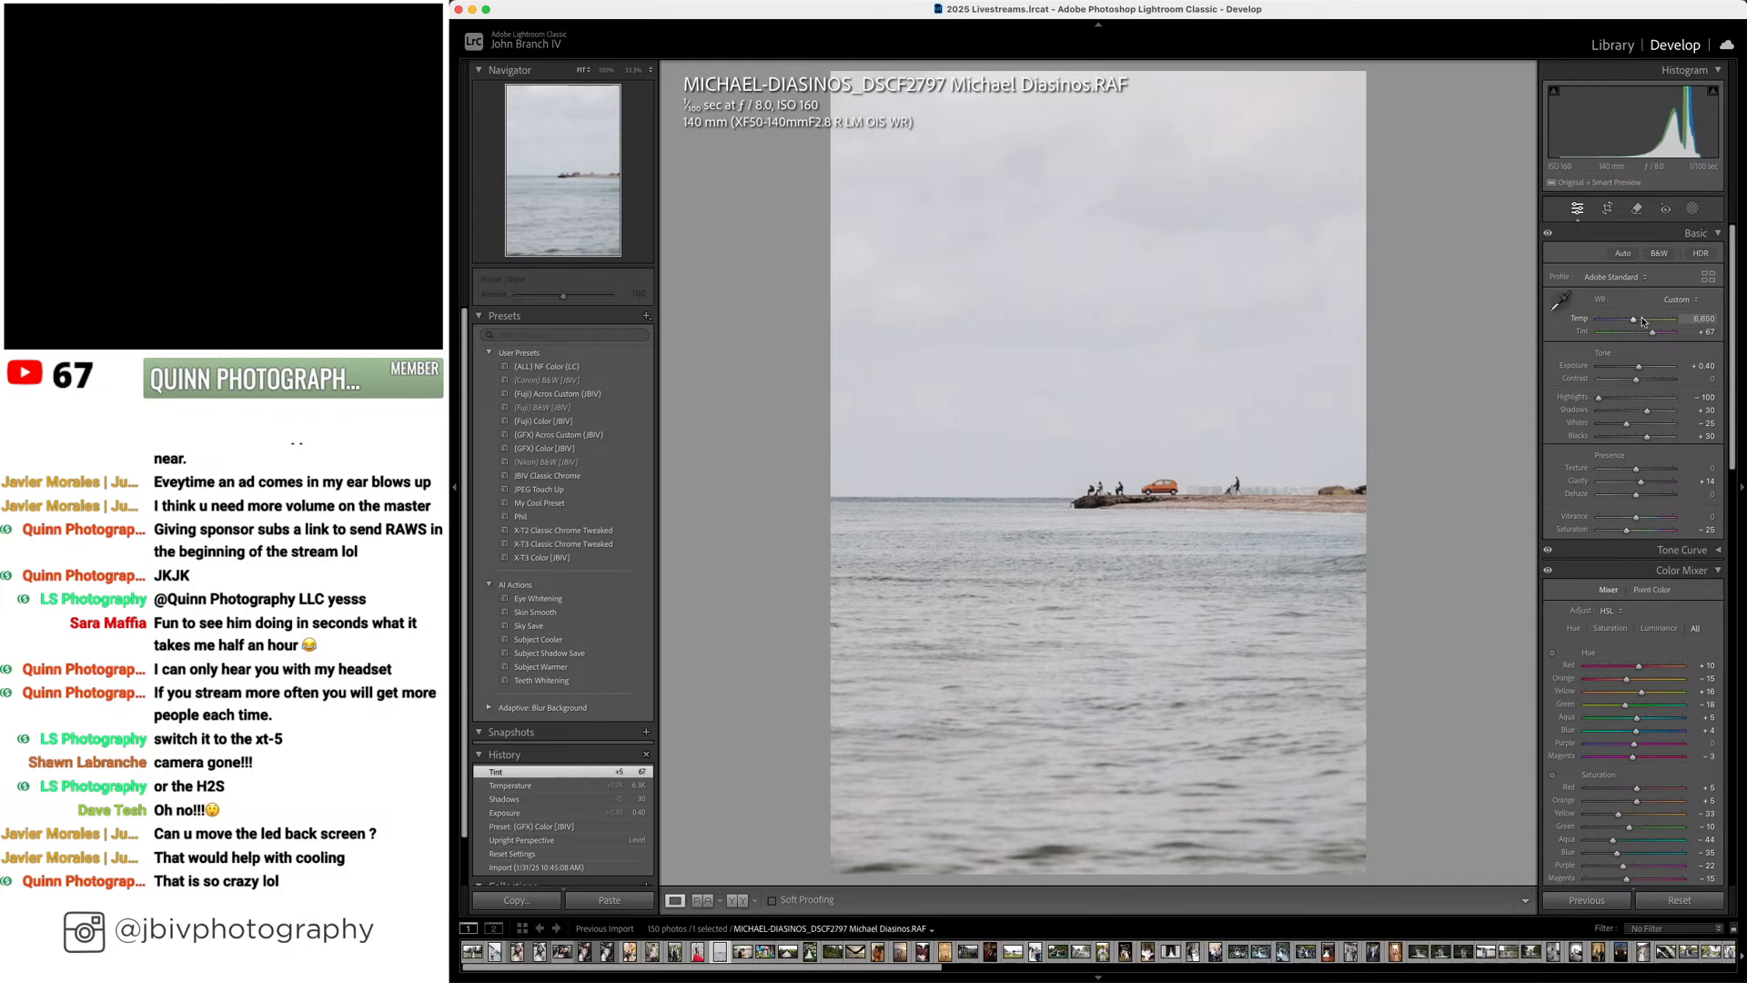
{"action": "key", "text": "Down"}
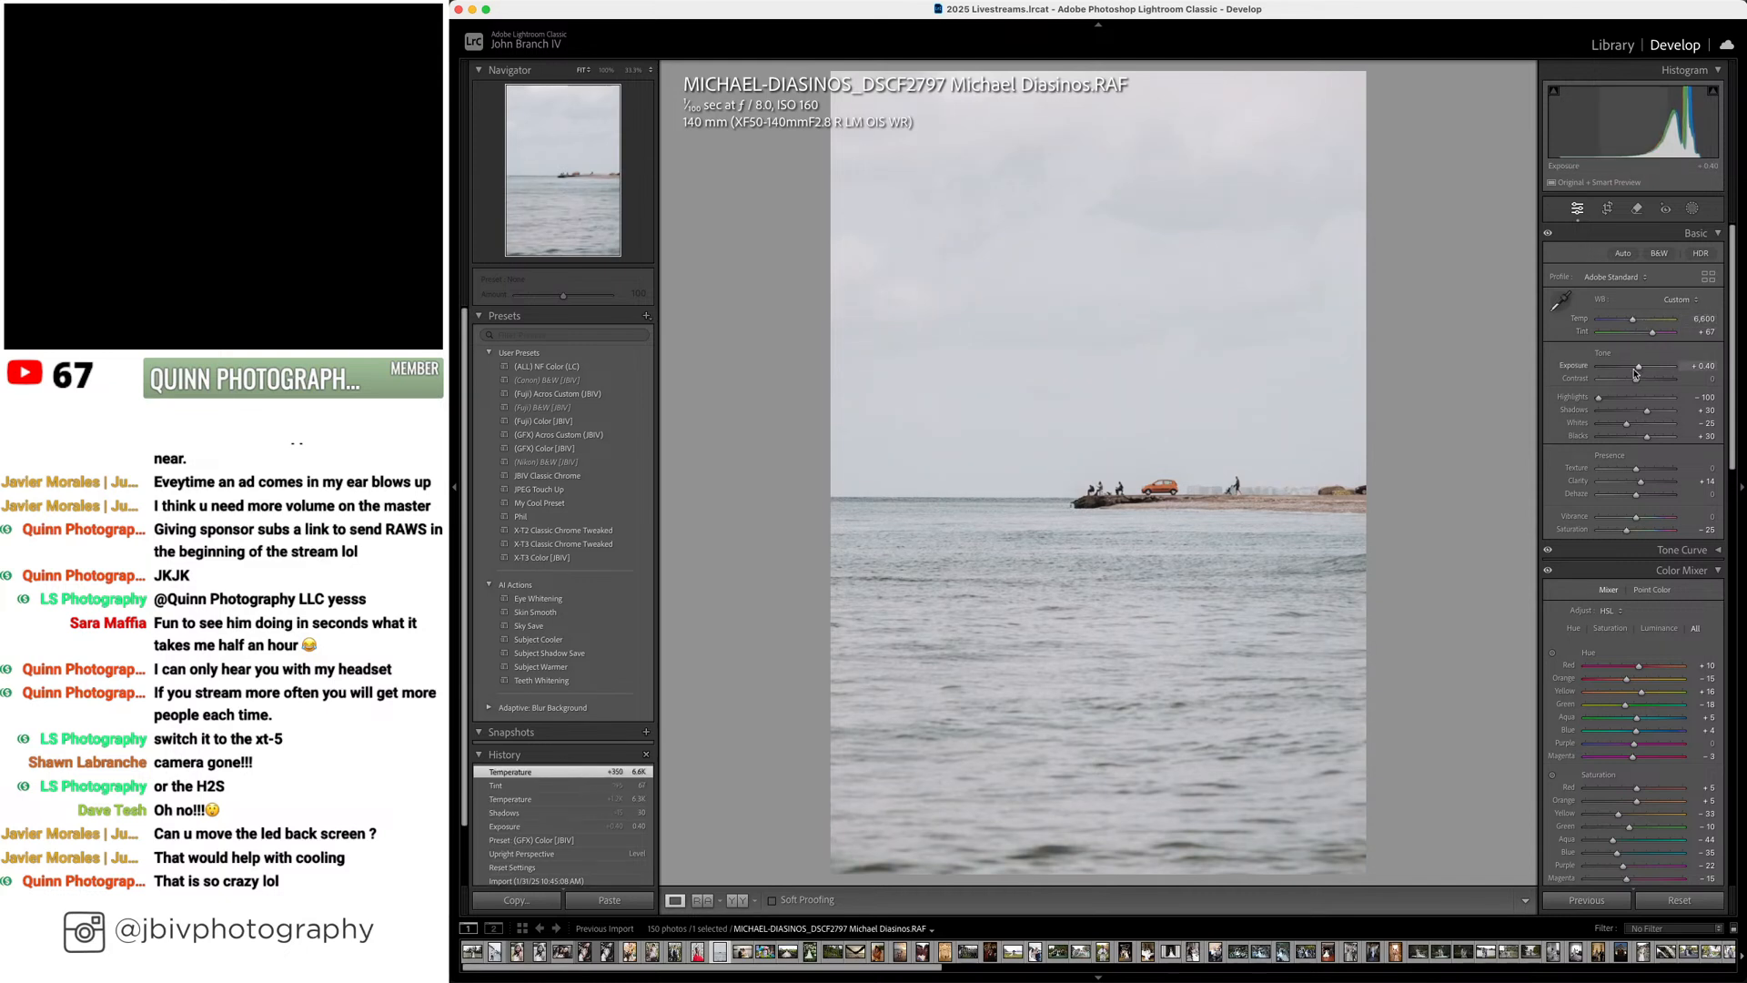
Set the seascape's exposure to +0.50 and shadows to +20, and compare the photo before and after editing
{"action": "key", "text": "Up"}
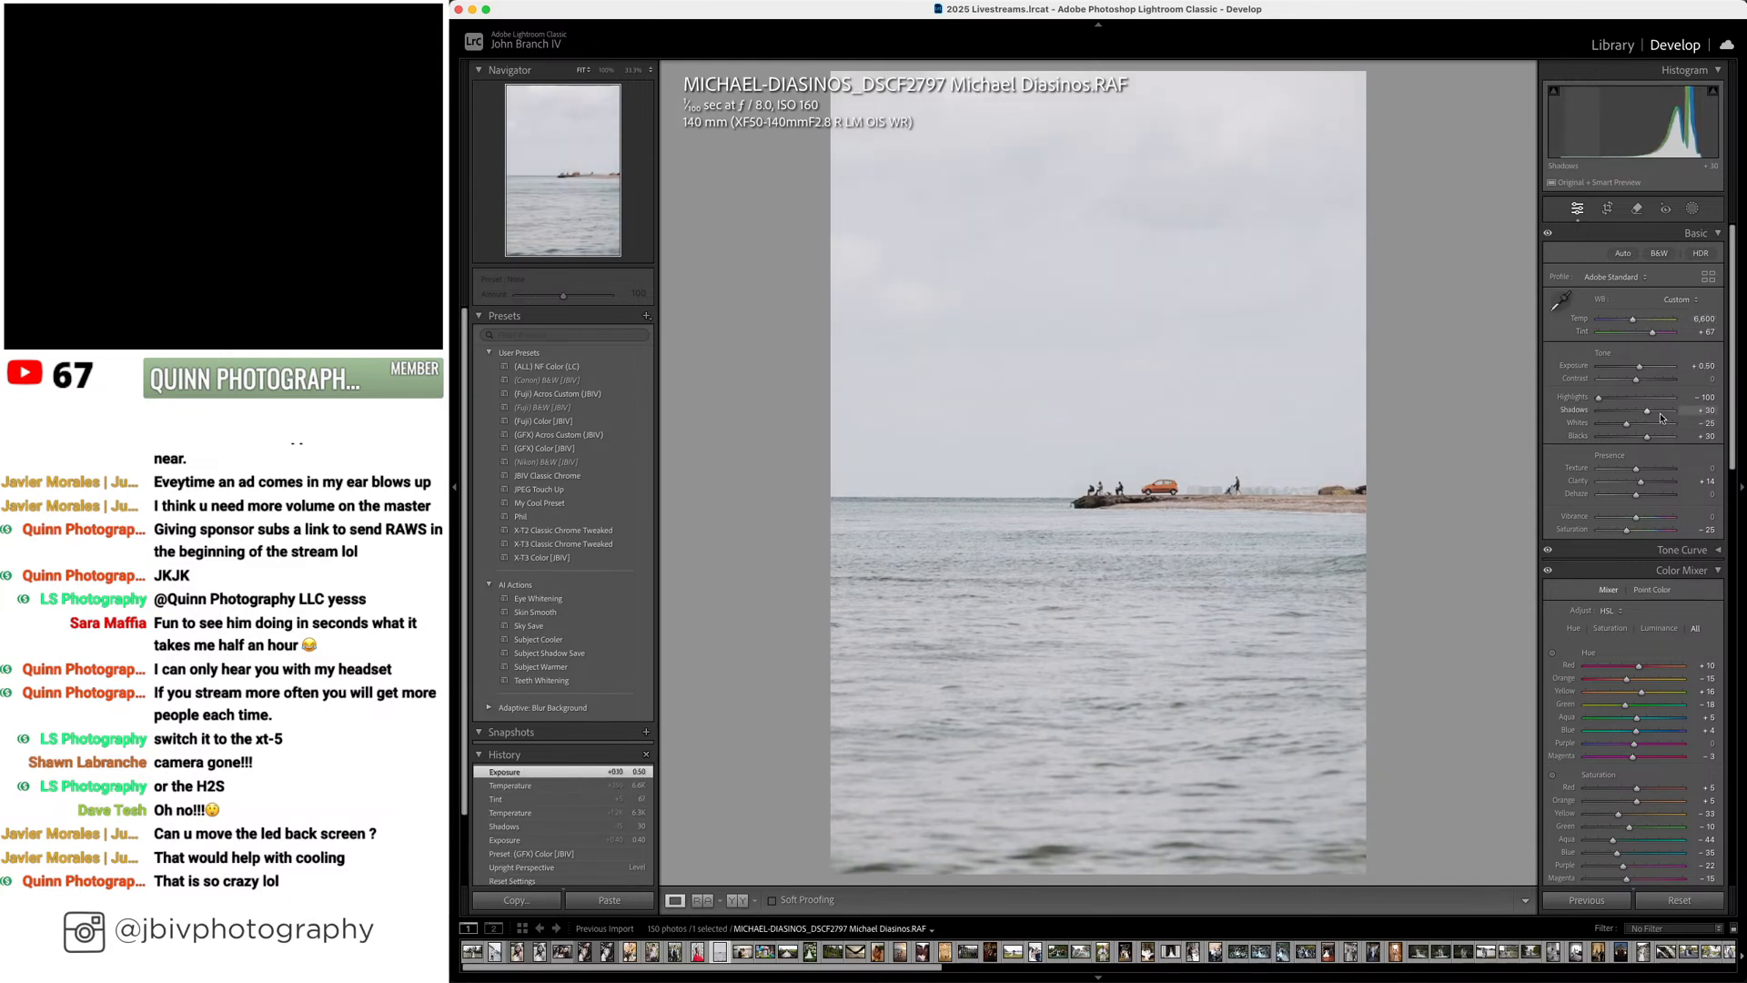
{"action": "key", "text": "Down"}
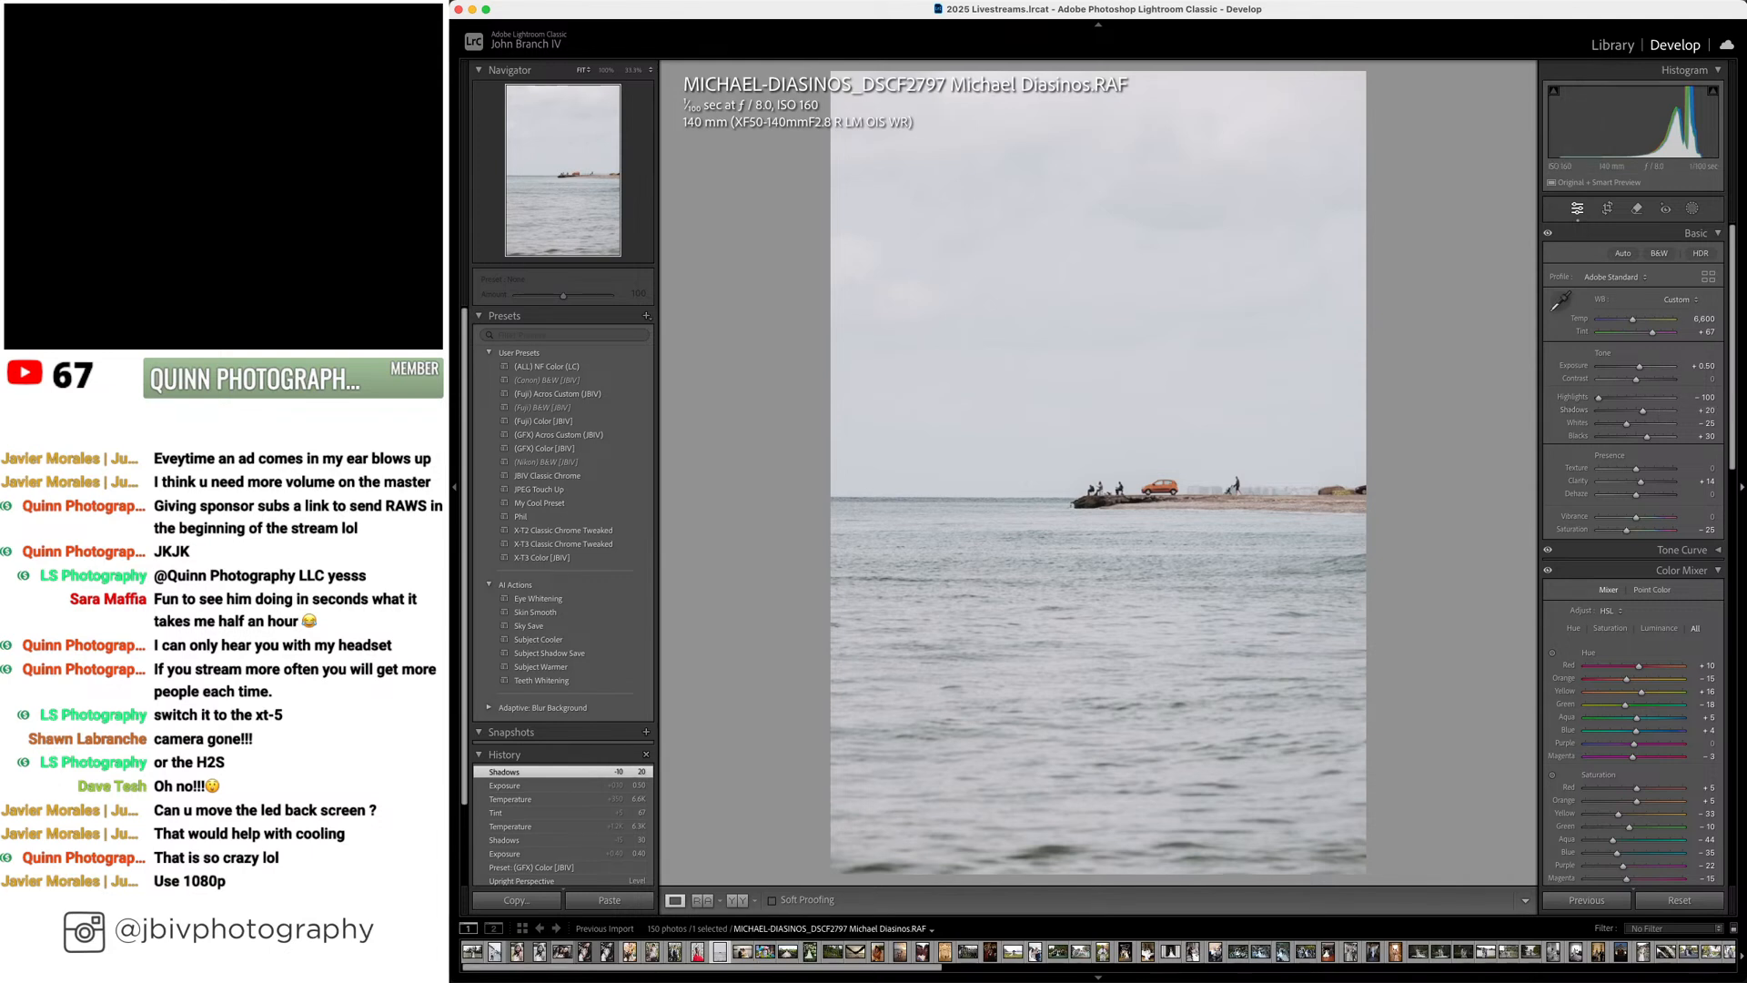
{"action": "left_click", "coordinate": [737, 901]}
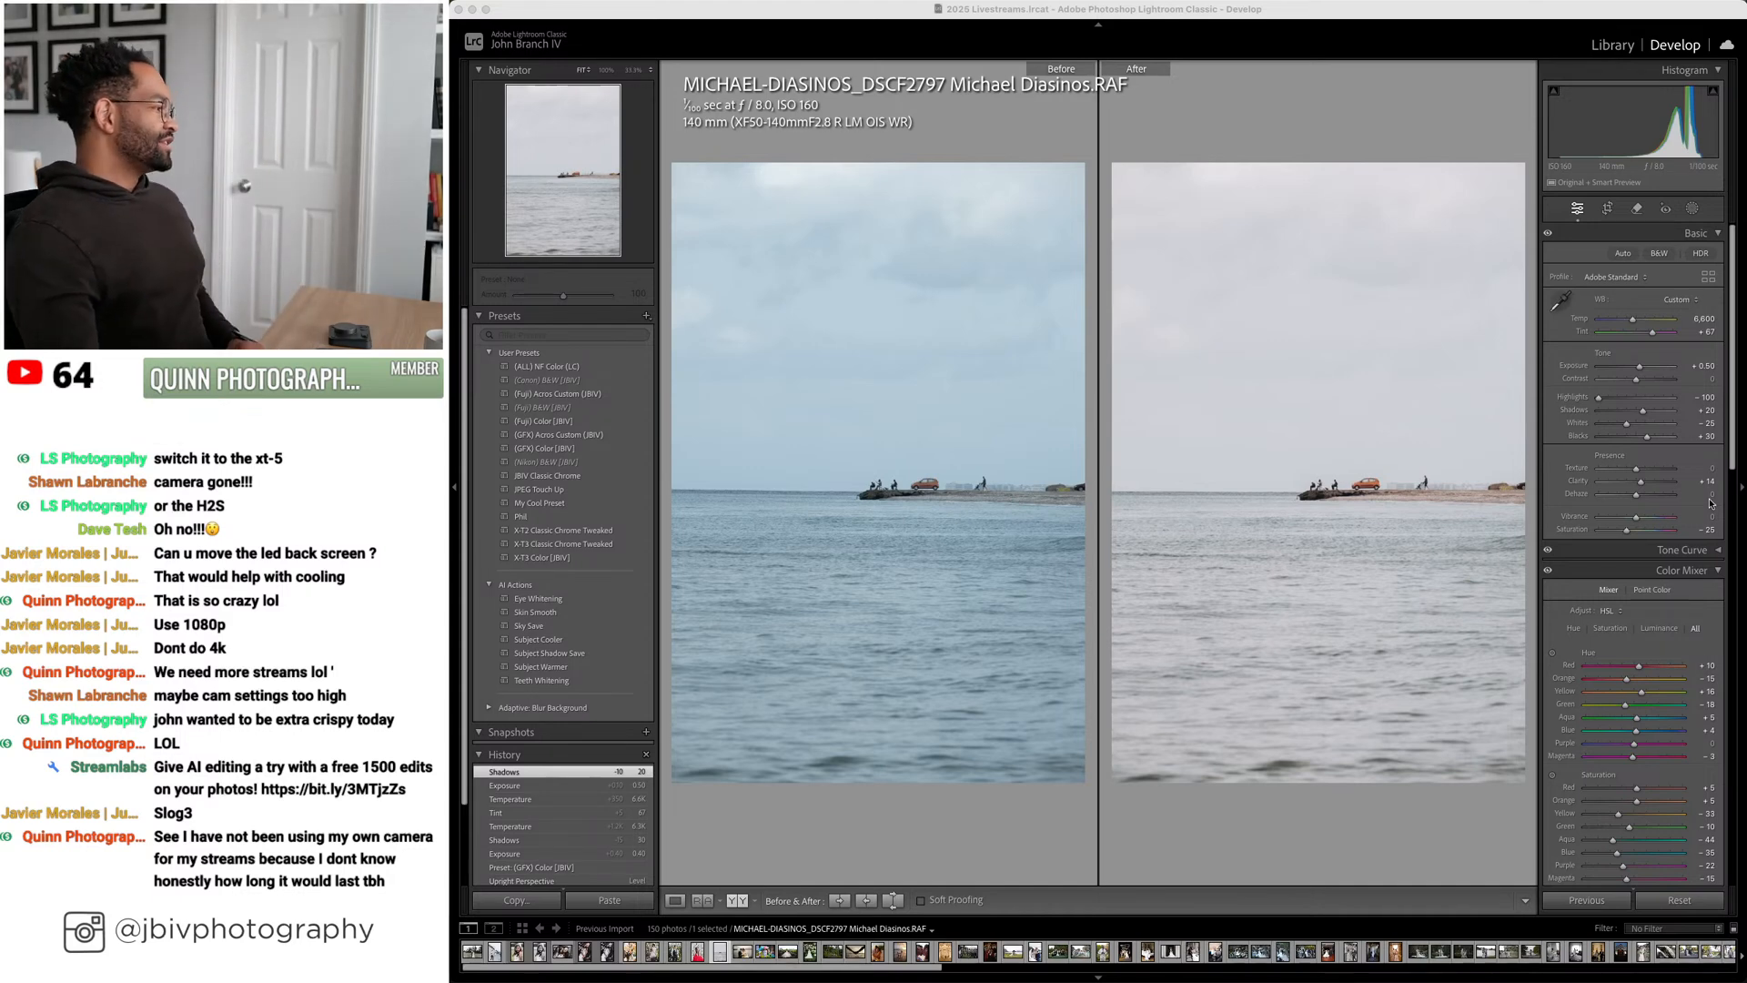
{"action": "left_click", "coordinate": [675, 900]}
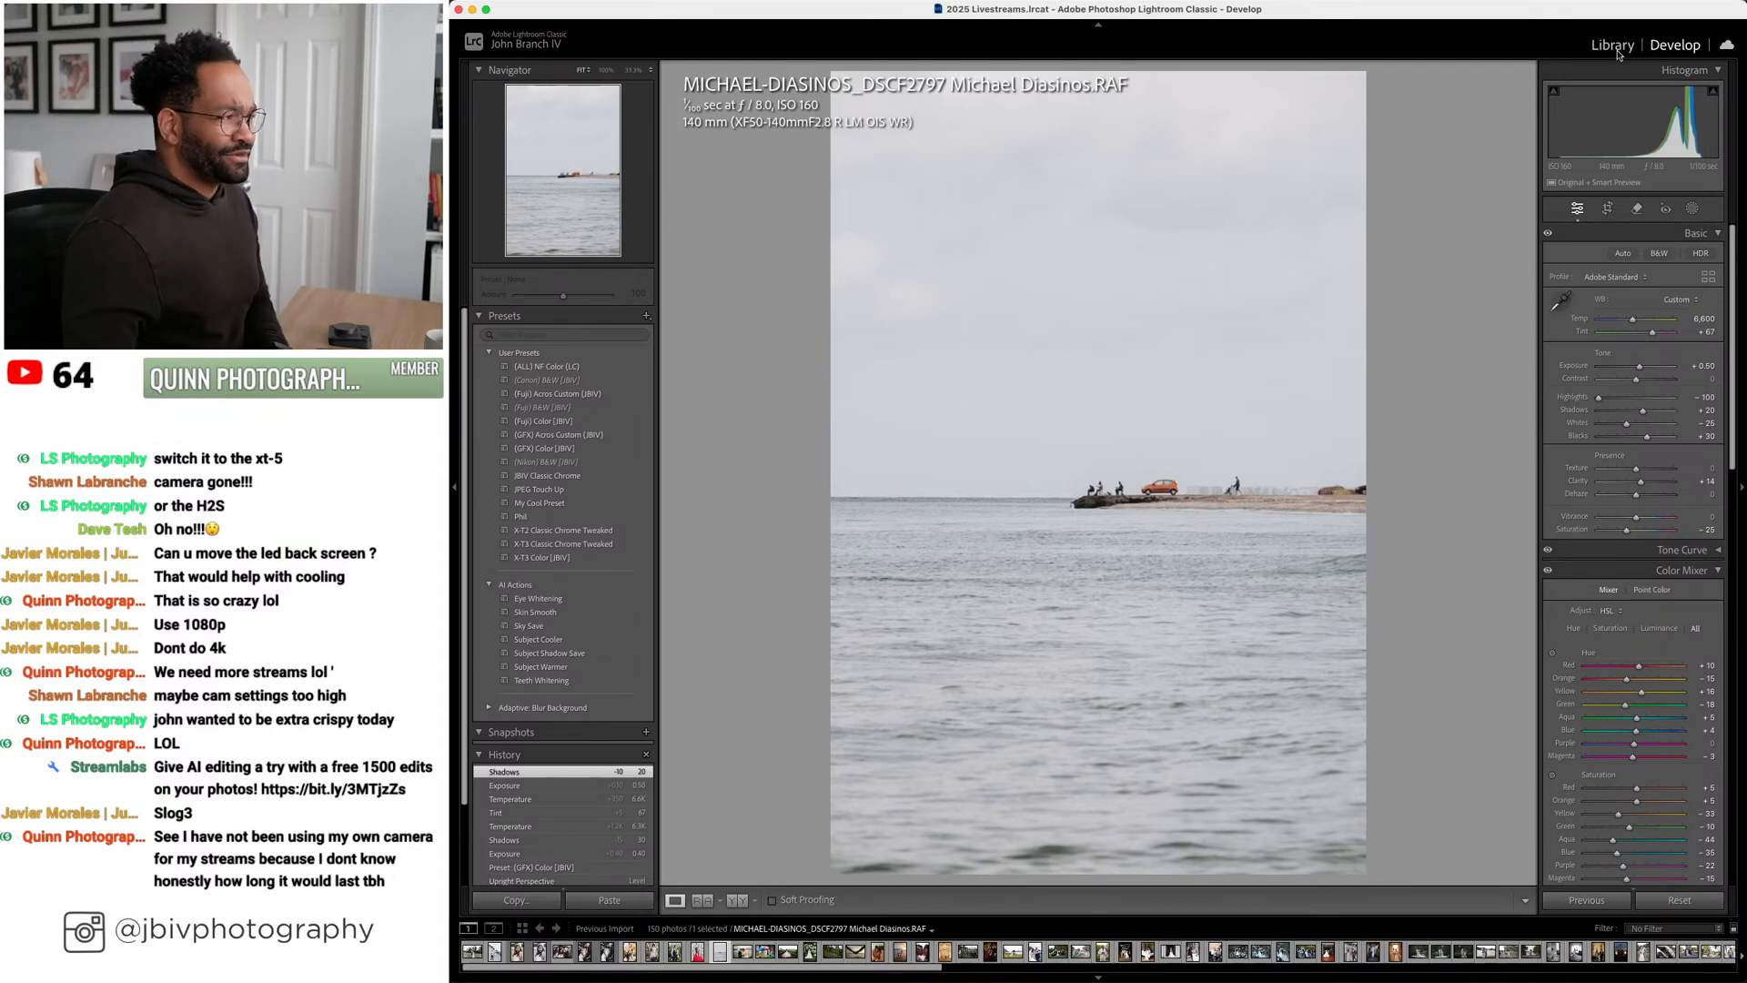
Advance to the photo of the wedding couple with the sunflower bouquet by the water
{"action": "key", "text": "Right"}
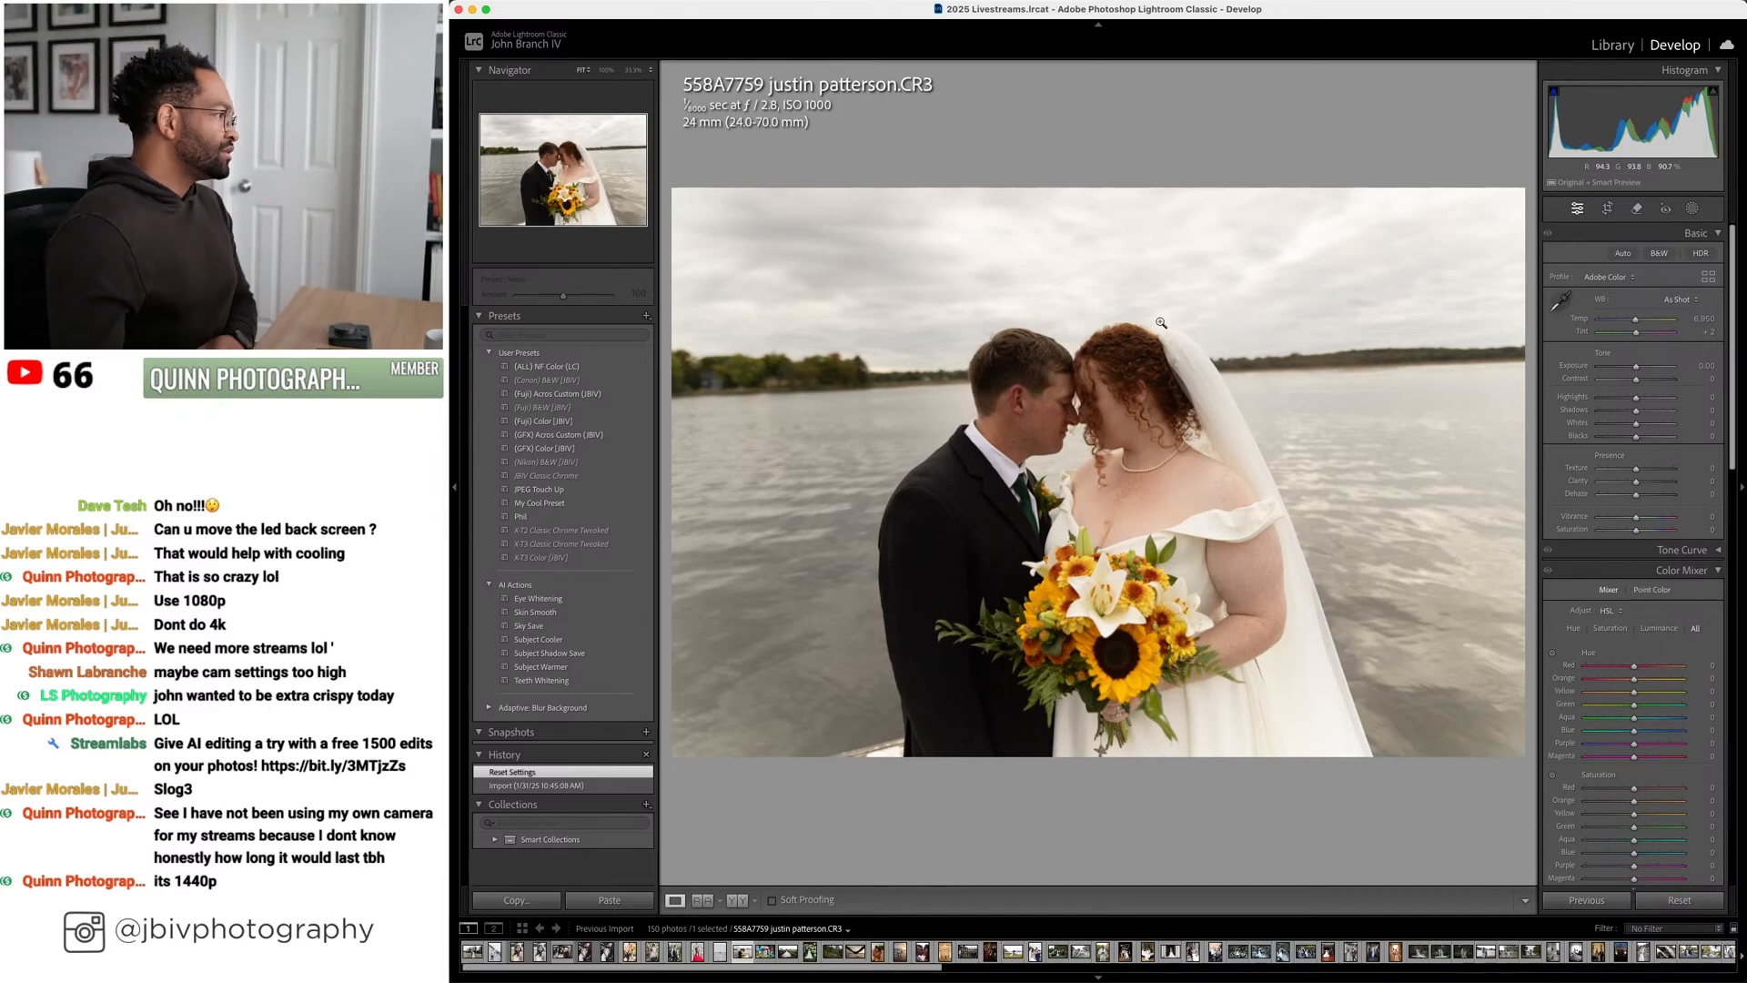
Crop the sunflower-bouquet couple's photo slightly tighter and reposition the couple within the frame
{"action": "left_click", "coordinate": [1161, 322]}
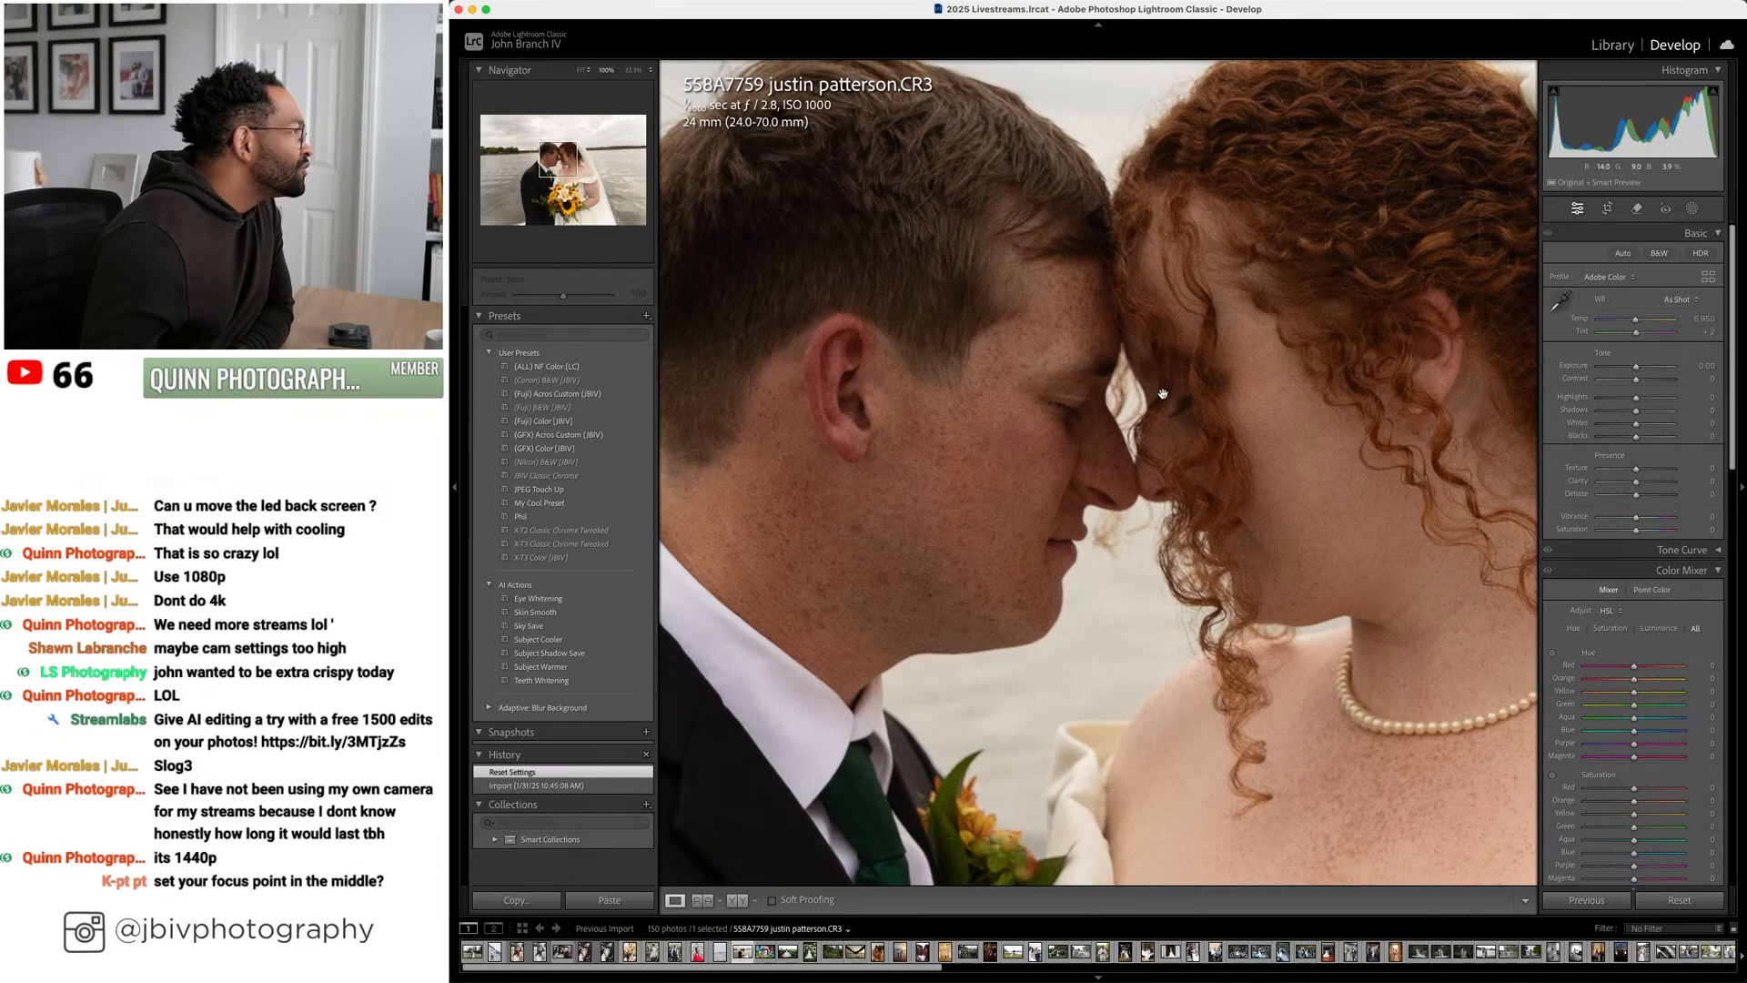
{"action": "left_click", "coordinate": [1175, 538]}
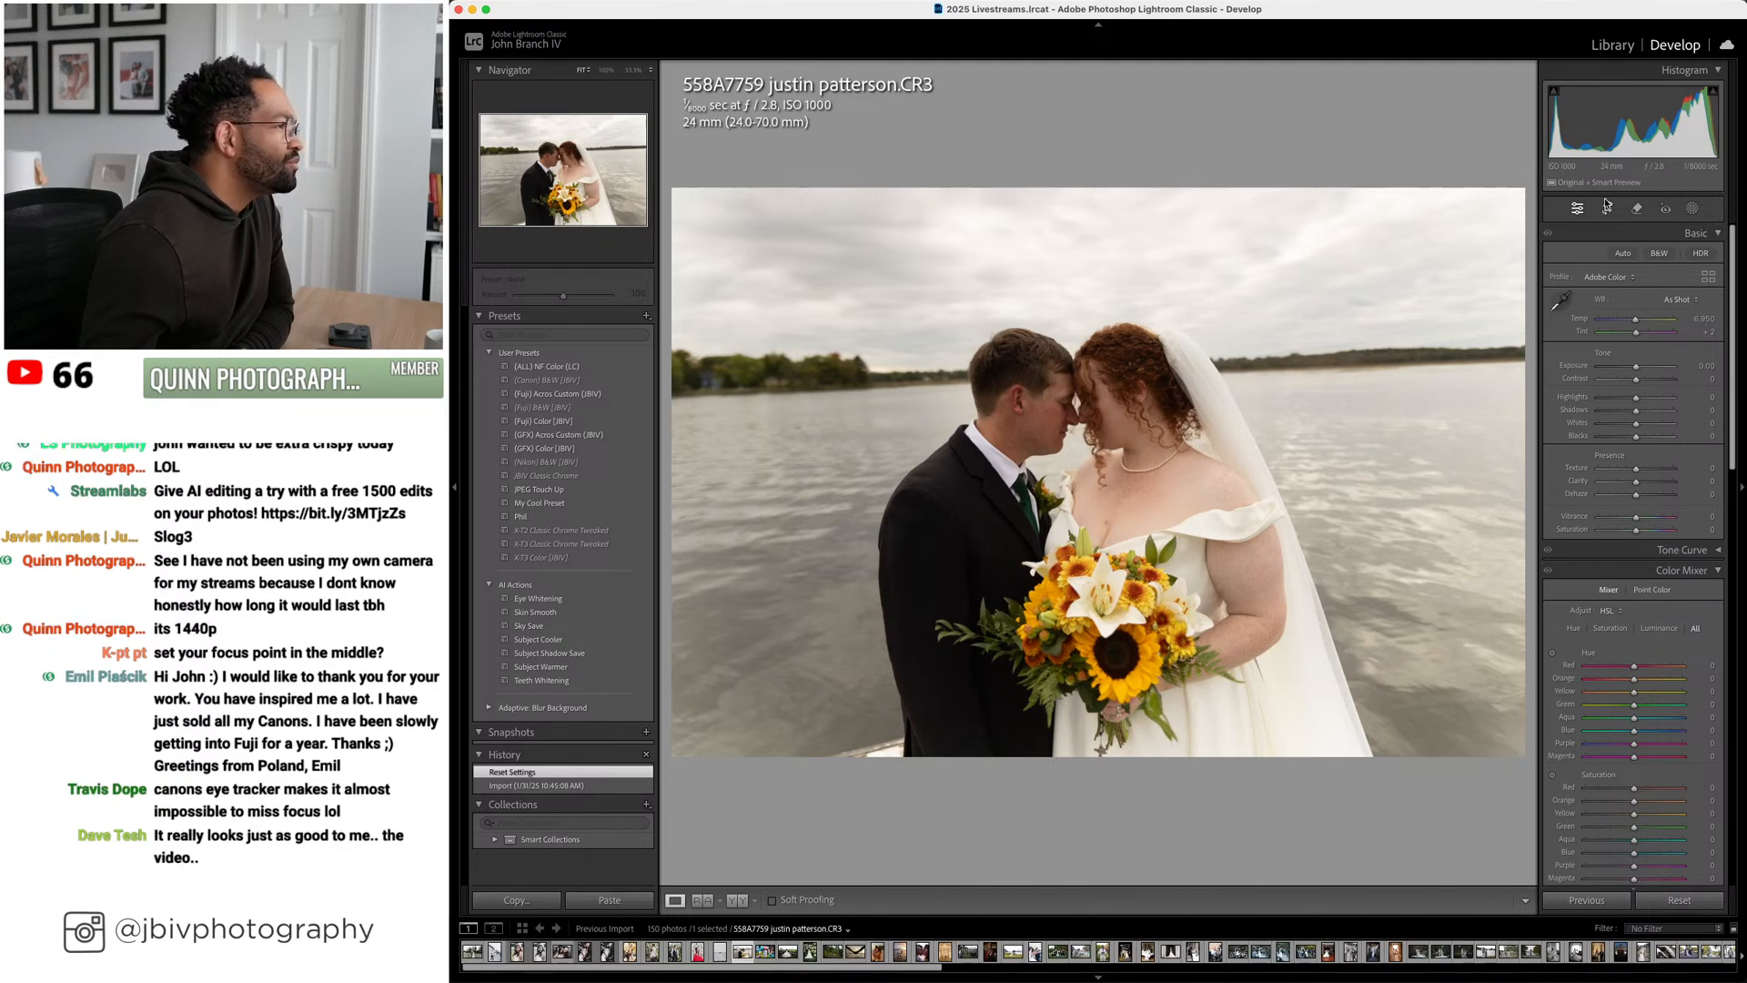
{"action": "key", "text": "r"}
{"action": "left_click_drag", "start_coordinate": [1104, 183], "coordinate": [1177, 230]}
{"action": "key", "text": "r"}
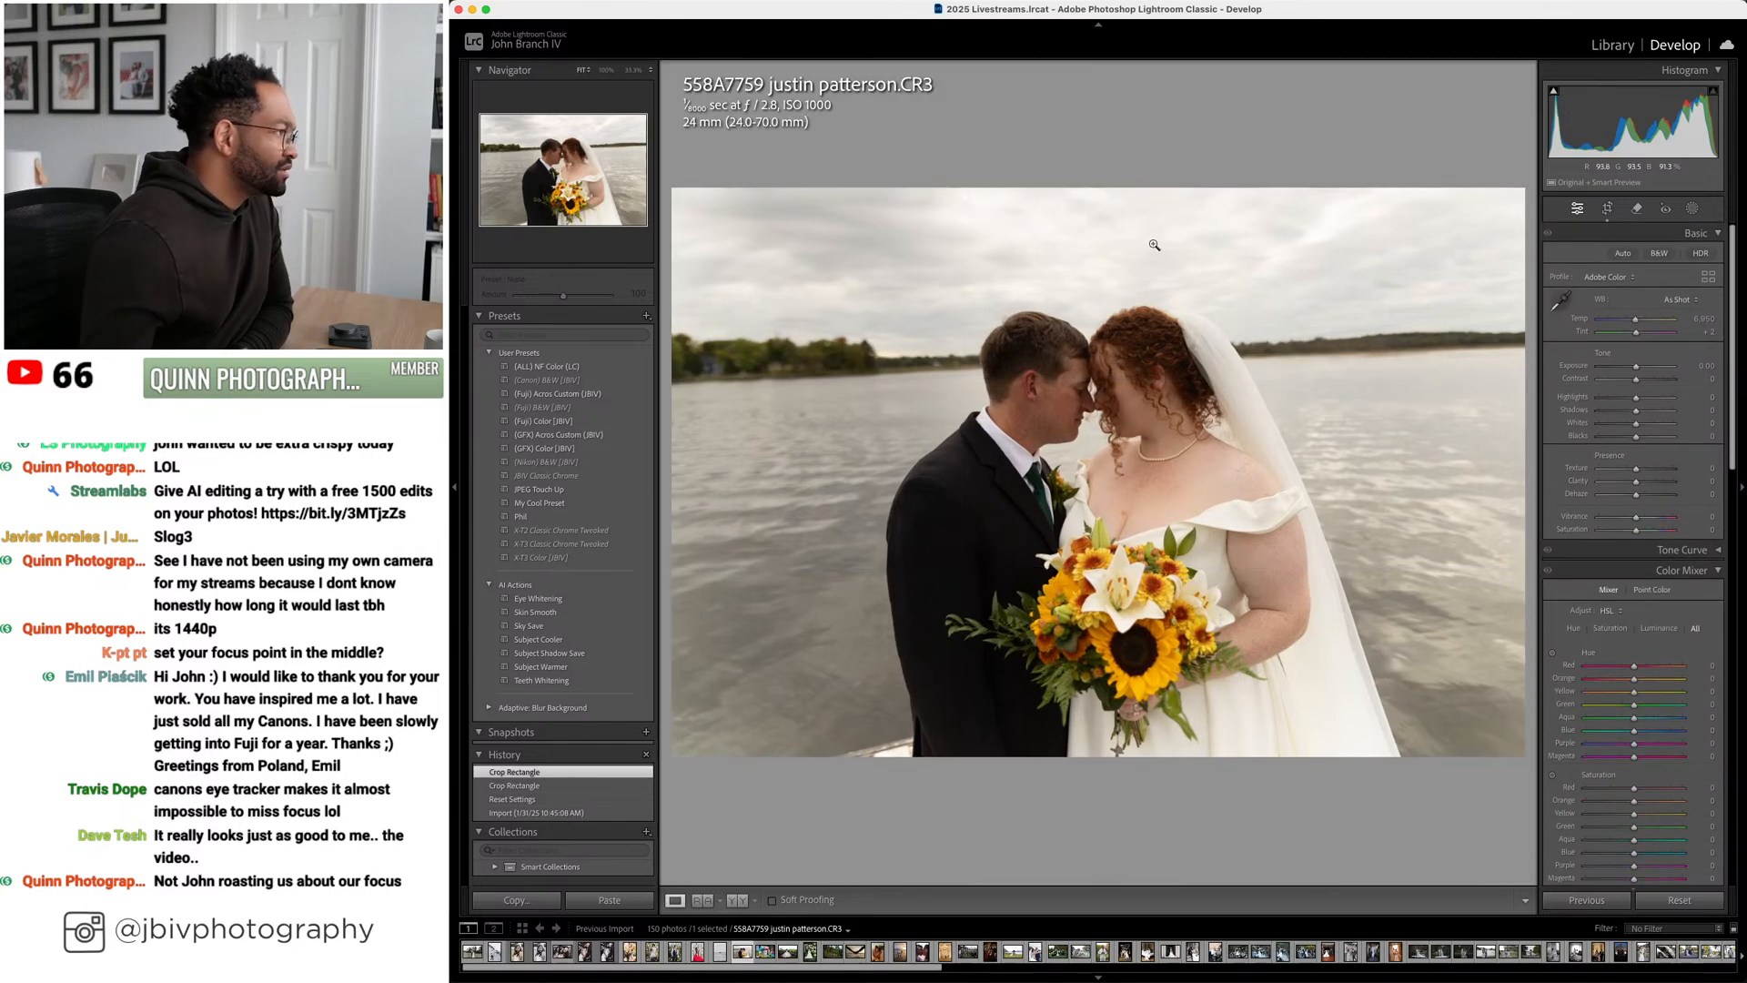
Level the photo with the Level Upright correction and readjust its crop around the couple
{"action": "scroll", "coordinate": [1611, 611], "scroll_direction": "down", "scroll_amount": 10}
{"action": "left_click", "coordinate": [1578, 633]}
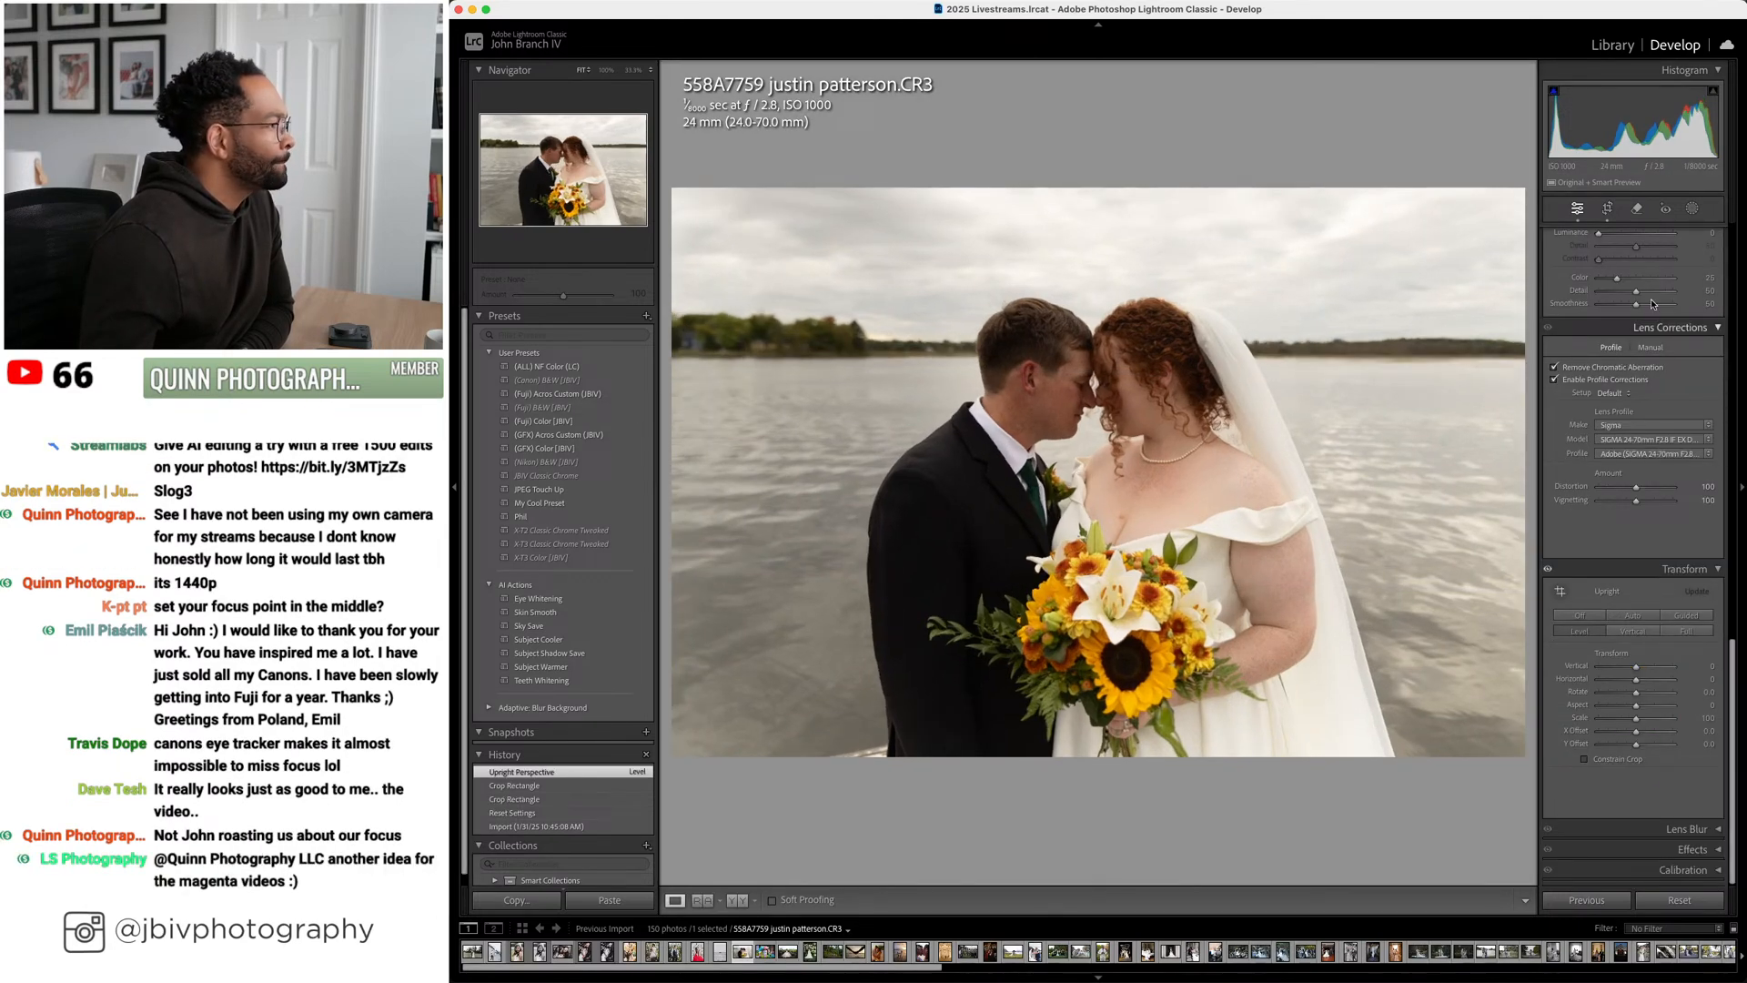
{"action": "key", "text": "r"}
{"action": "left_click_drag", "start_coordinate": [1105, 206], "coordinate": [1133, 262]}
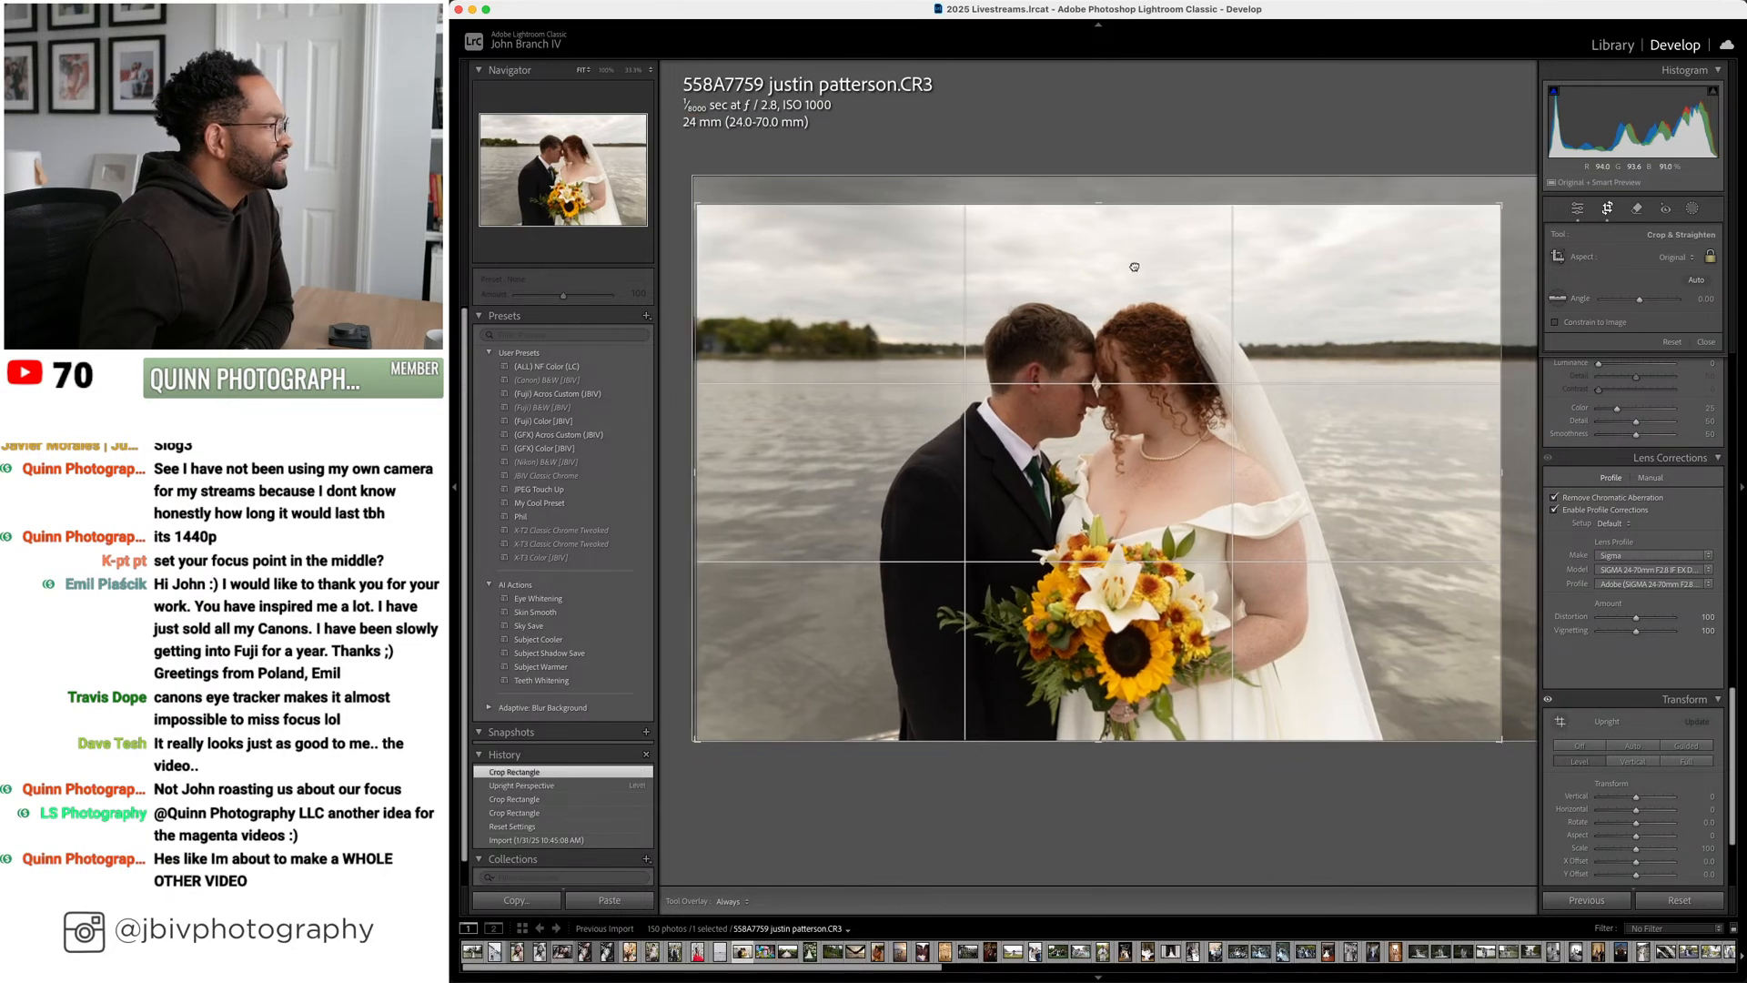
{"action": "key", "text": "r"}
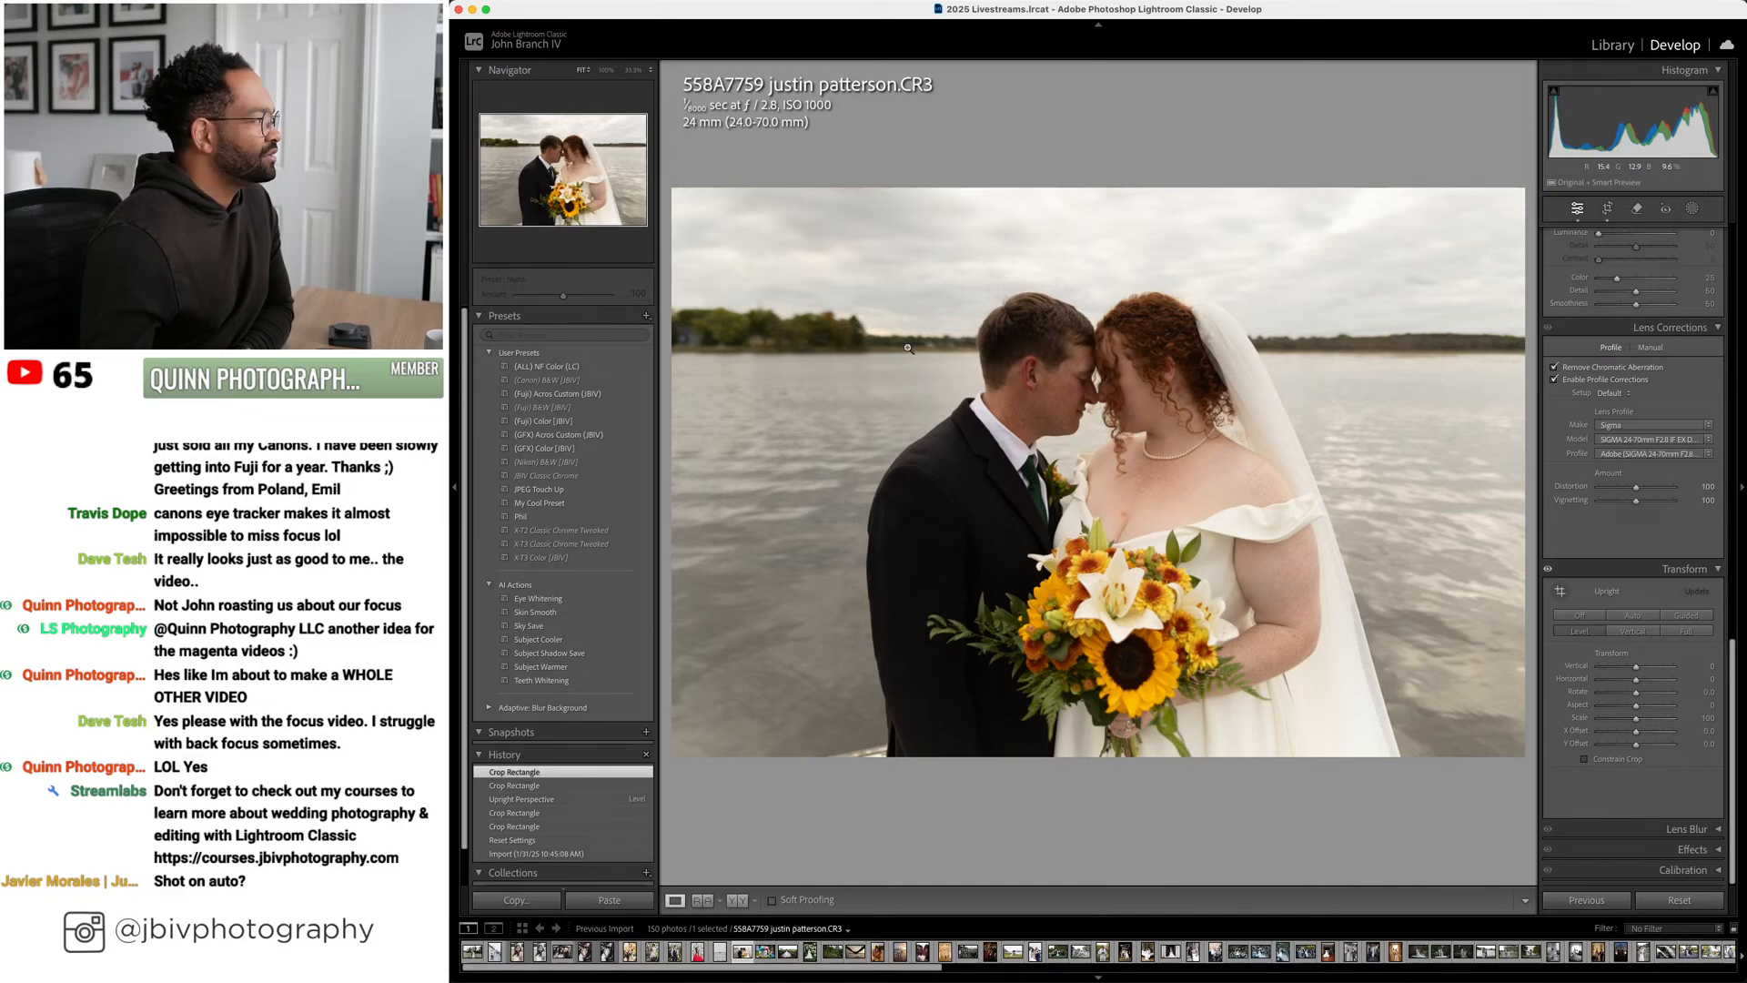
Apply the (GFX) Color [JBIV] preset to the bouquet photo and set the exposure to +0.60
{"action": "left_click", "coordinate": [616, 449]}
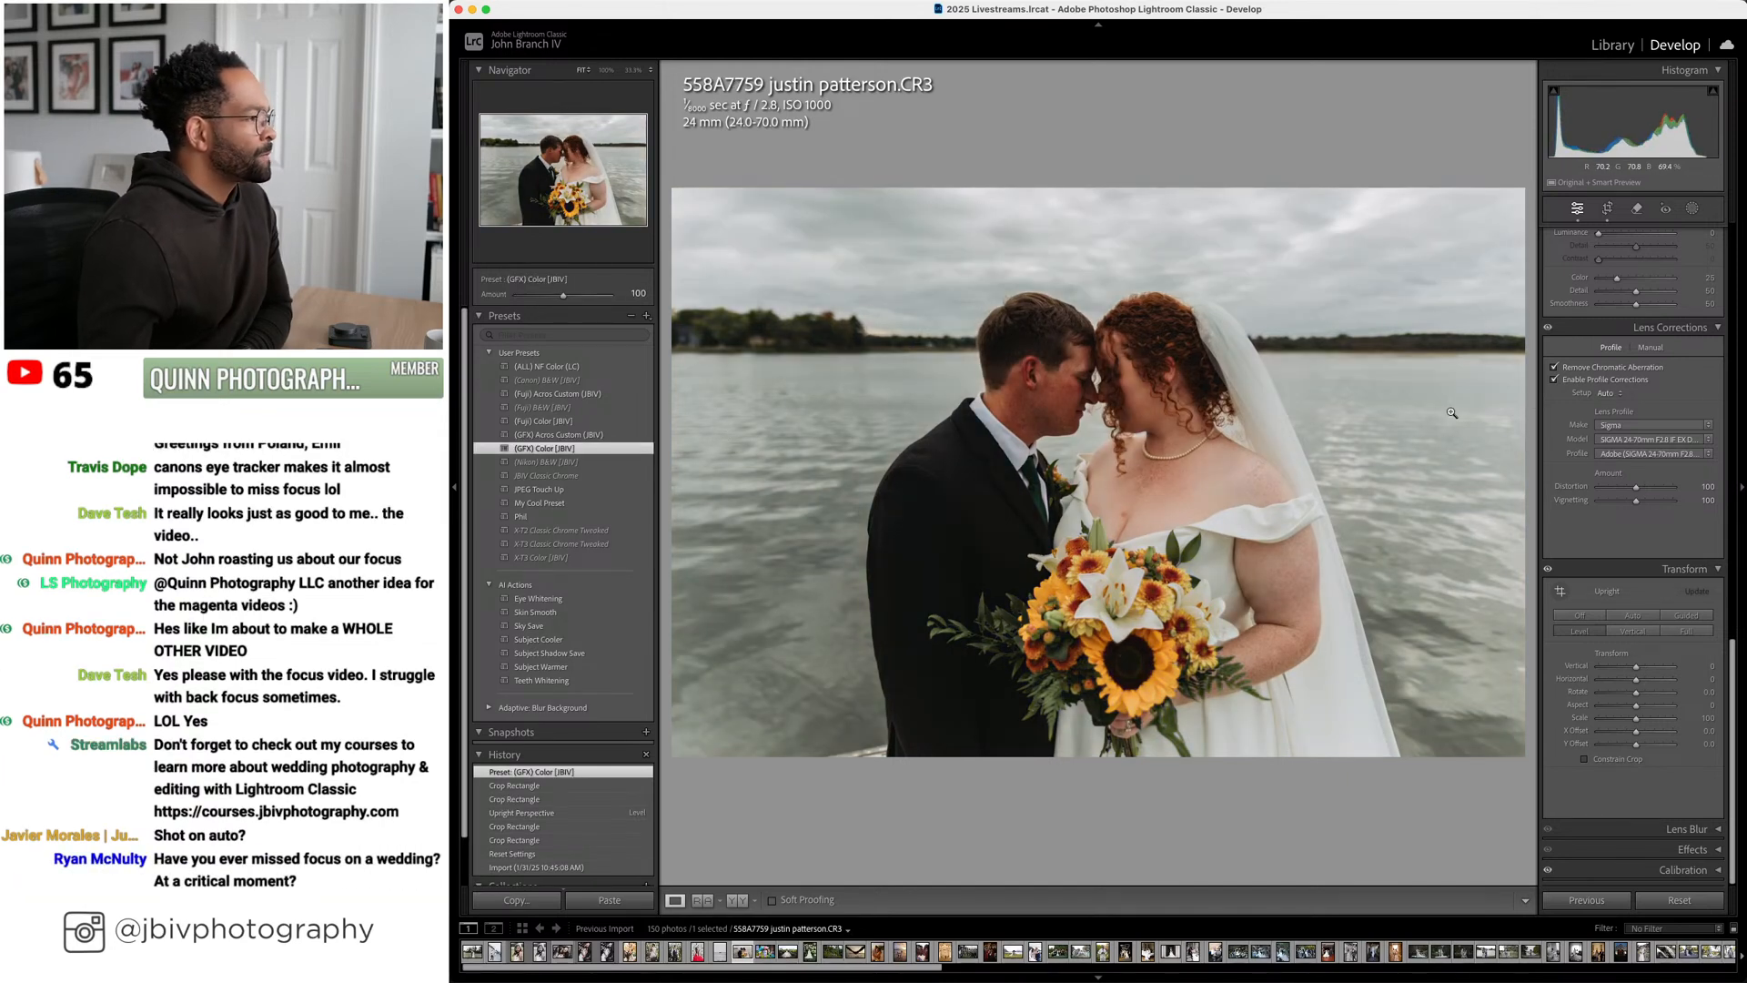
{"action": "scroll", "coordinate": [1664, 446], "scroll_direction": "up", "scroll_amount": 10}
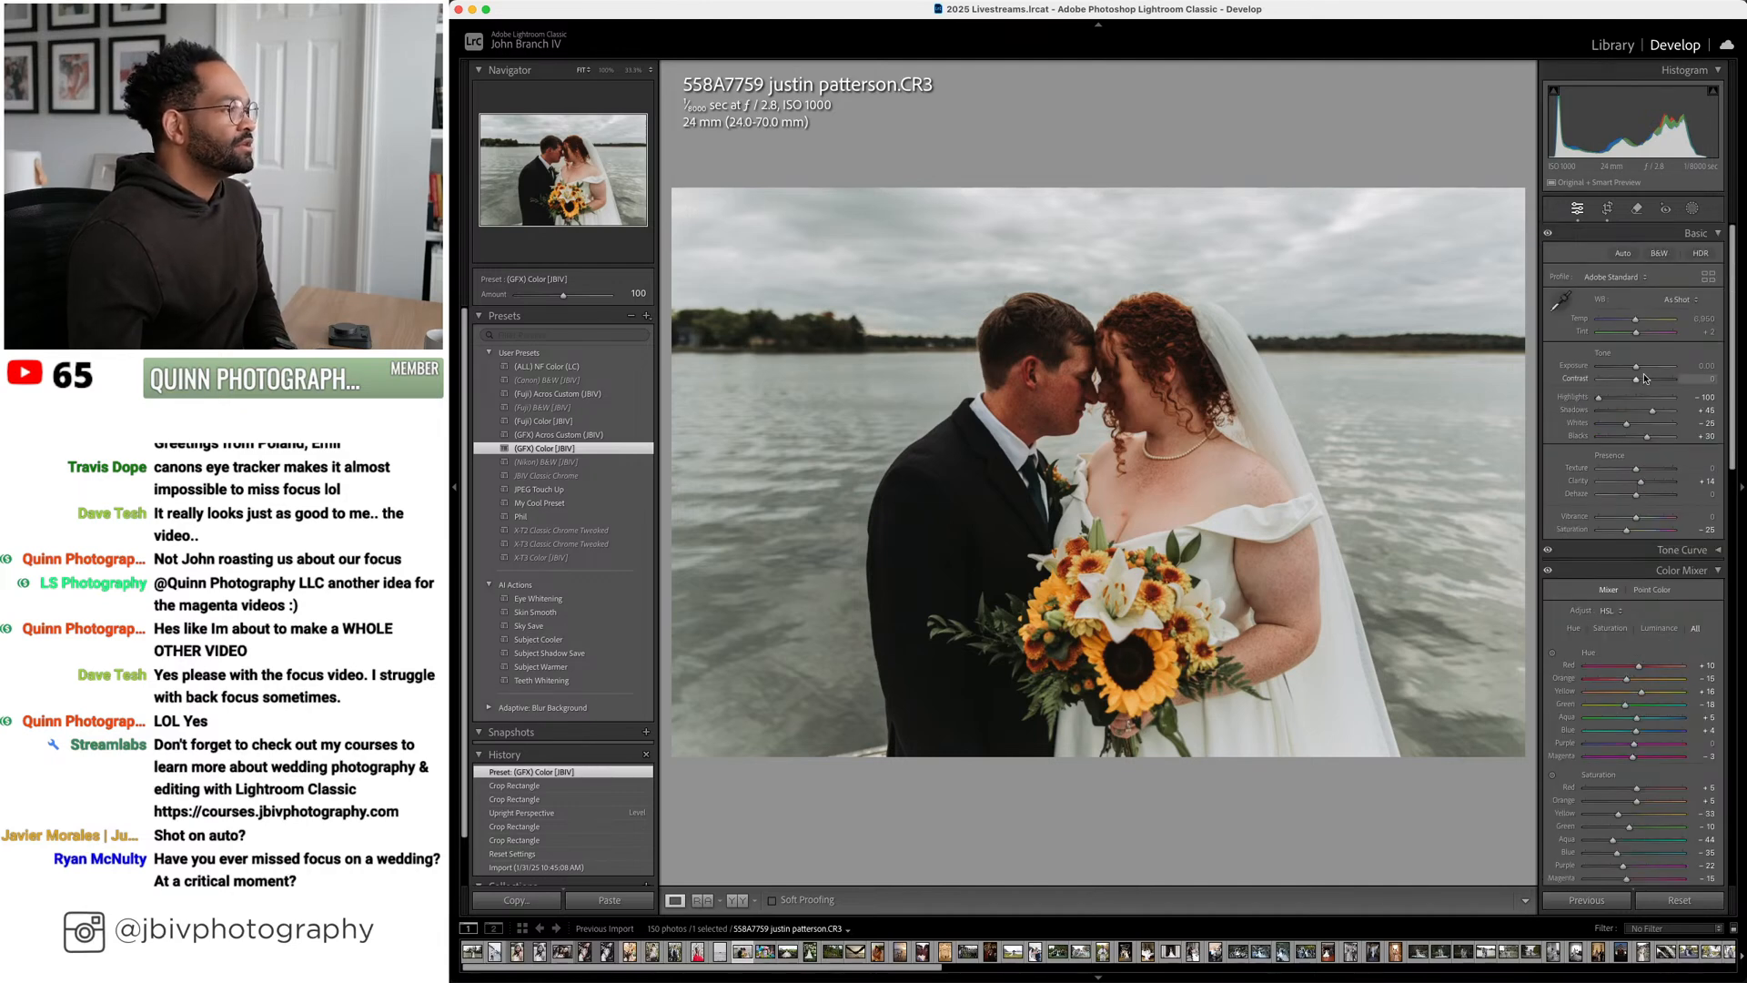
{"action": "left_click_drag", "start_coordinate": [1643, 371], "coordinate": [1647, 369]}
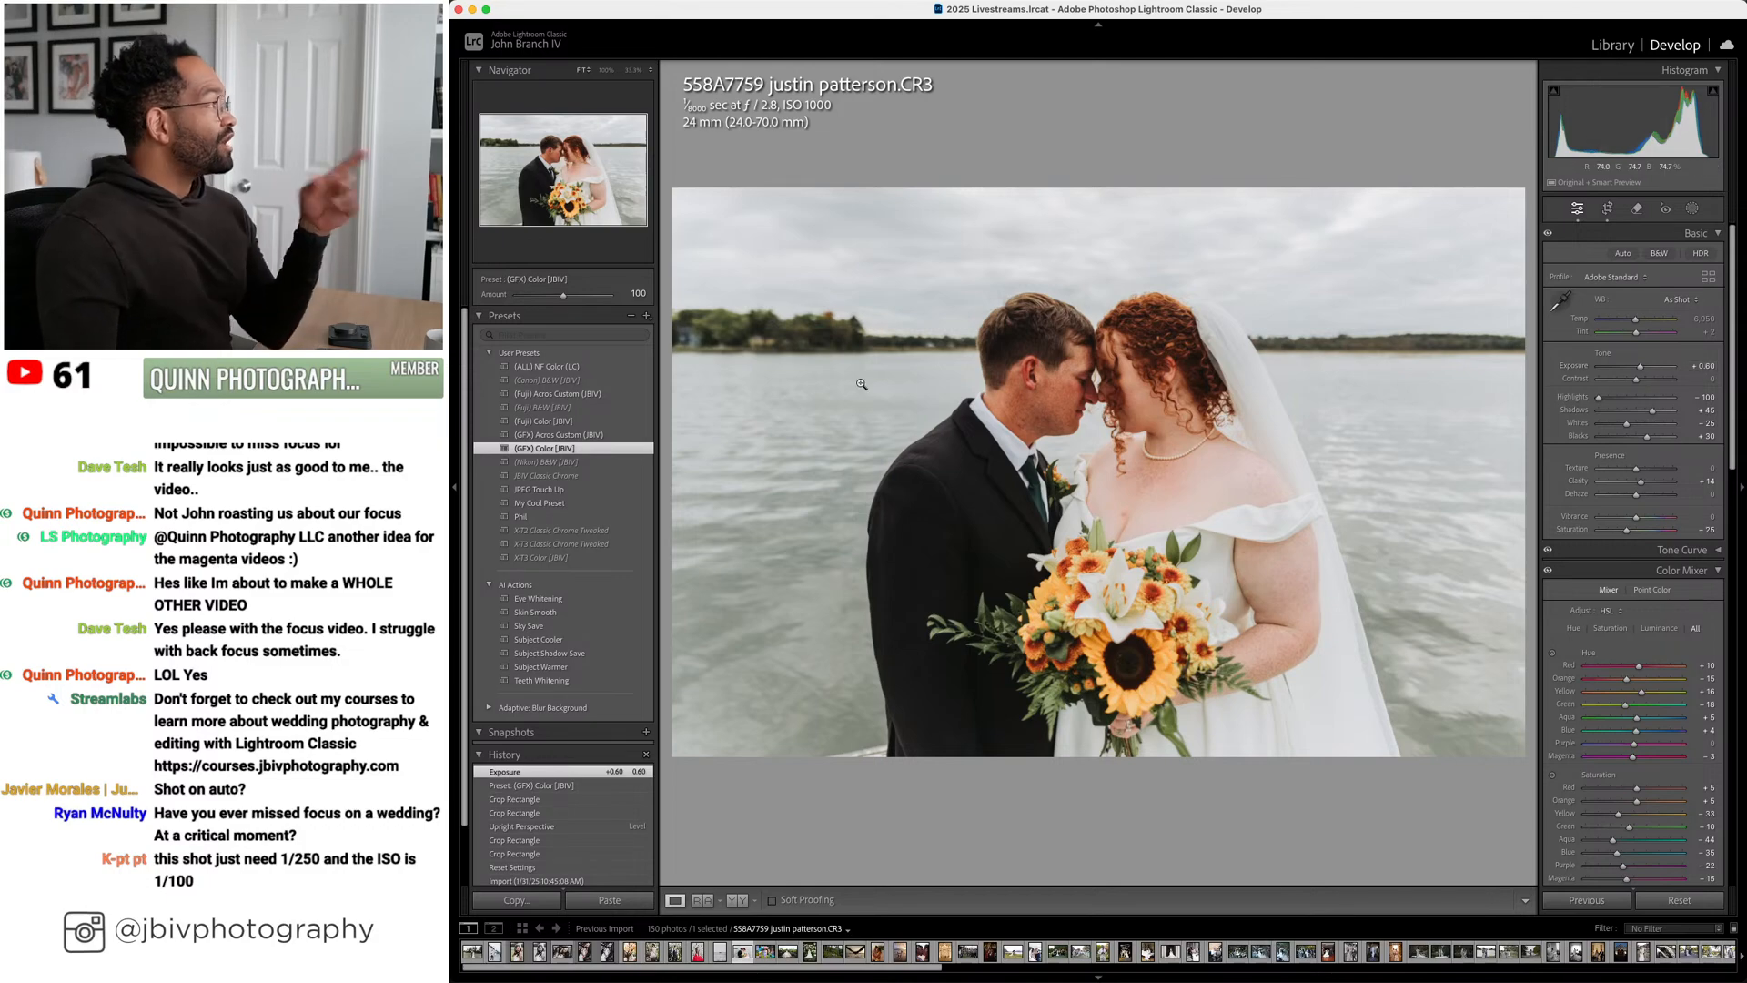
Check the couple's faces up close, and set the tint to -3 and the exposure to +0.80
{"action": "left_click", "coordinate": [1024, 325]}
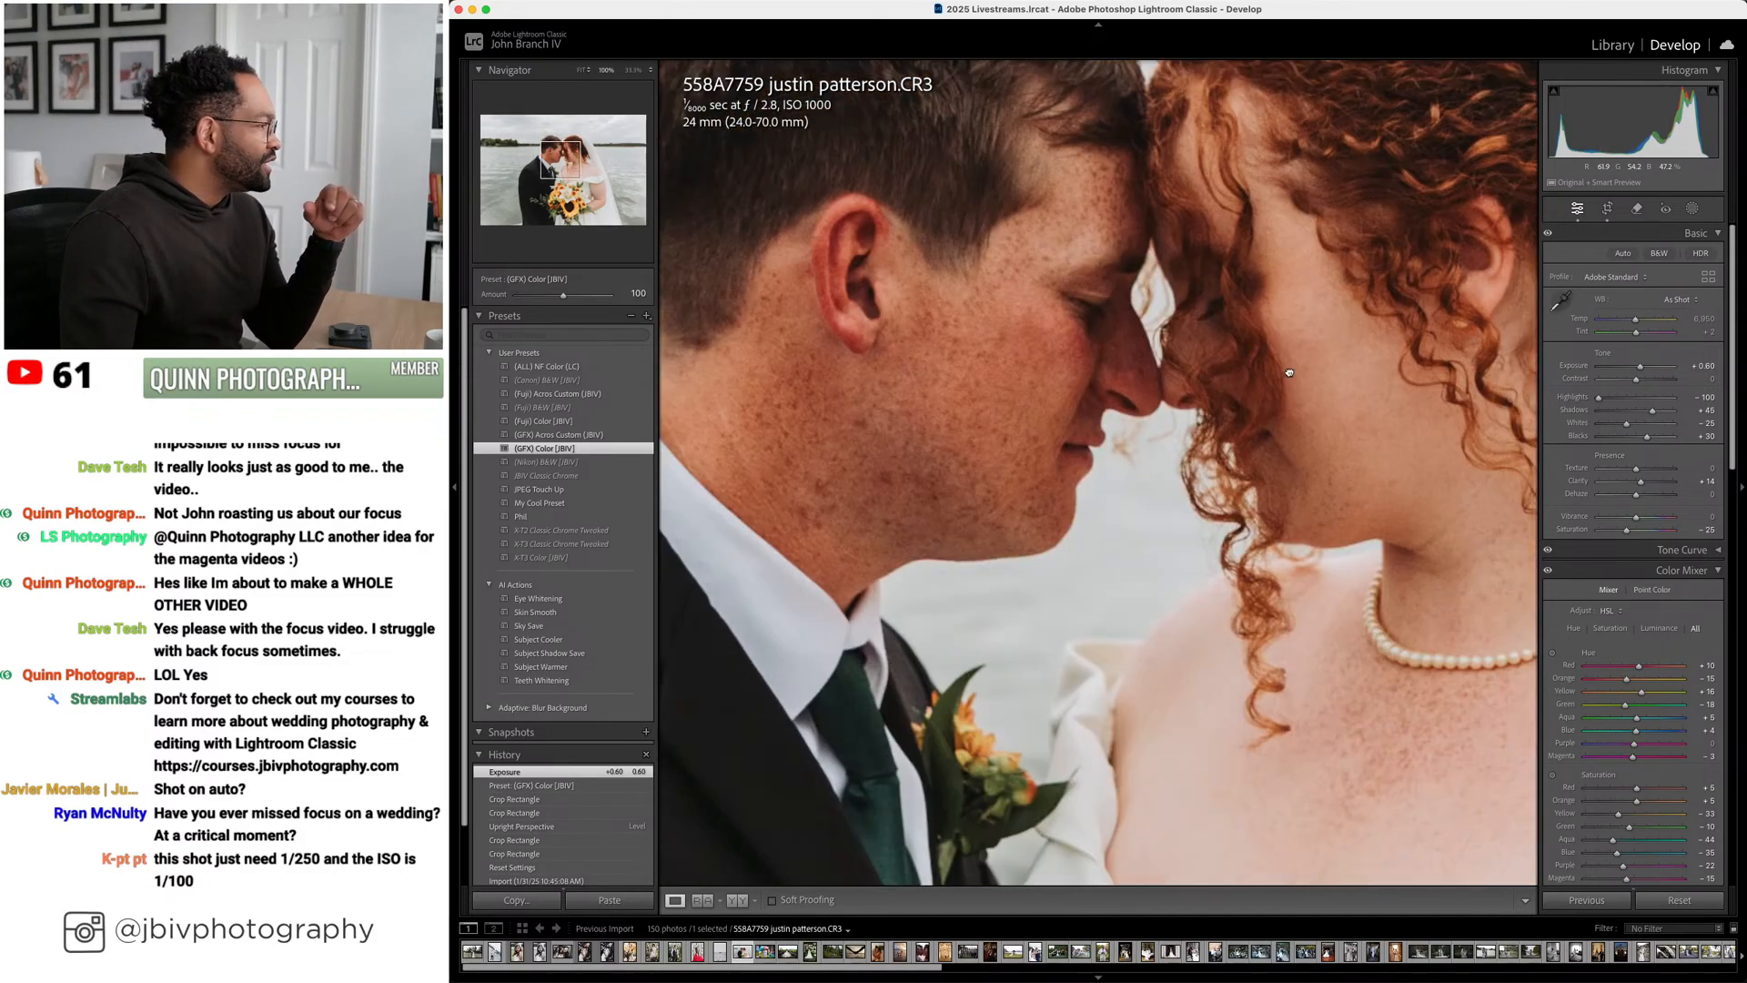
{"action": "left_click", "coordinate": [1222, 362]}
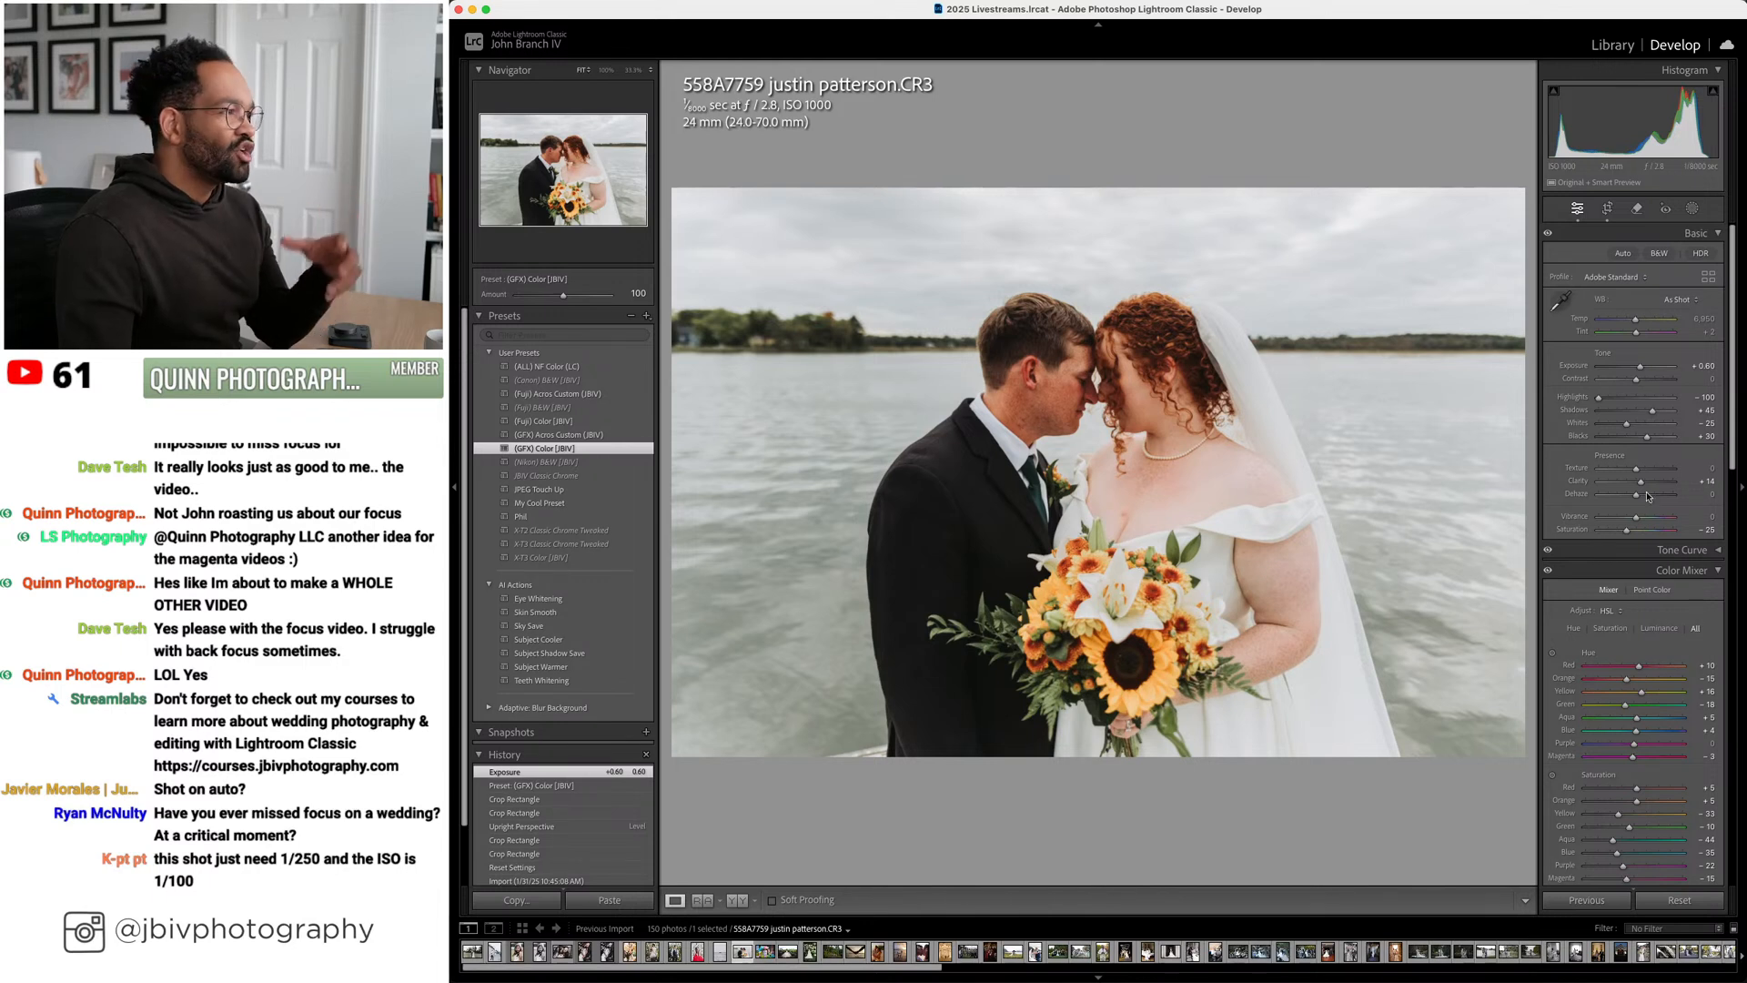
{"action": "scroll", "coordinate": [1652, 336], "scroll_direction": "down", "scroll_amount": 5}
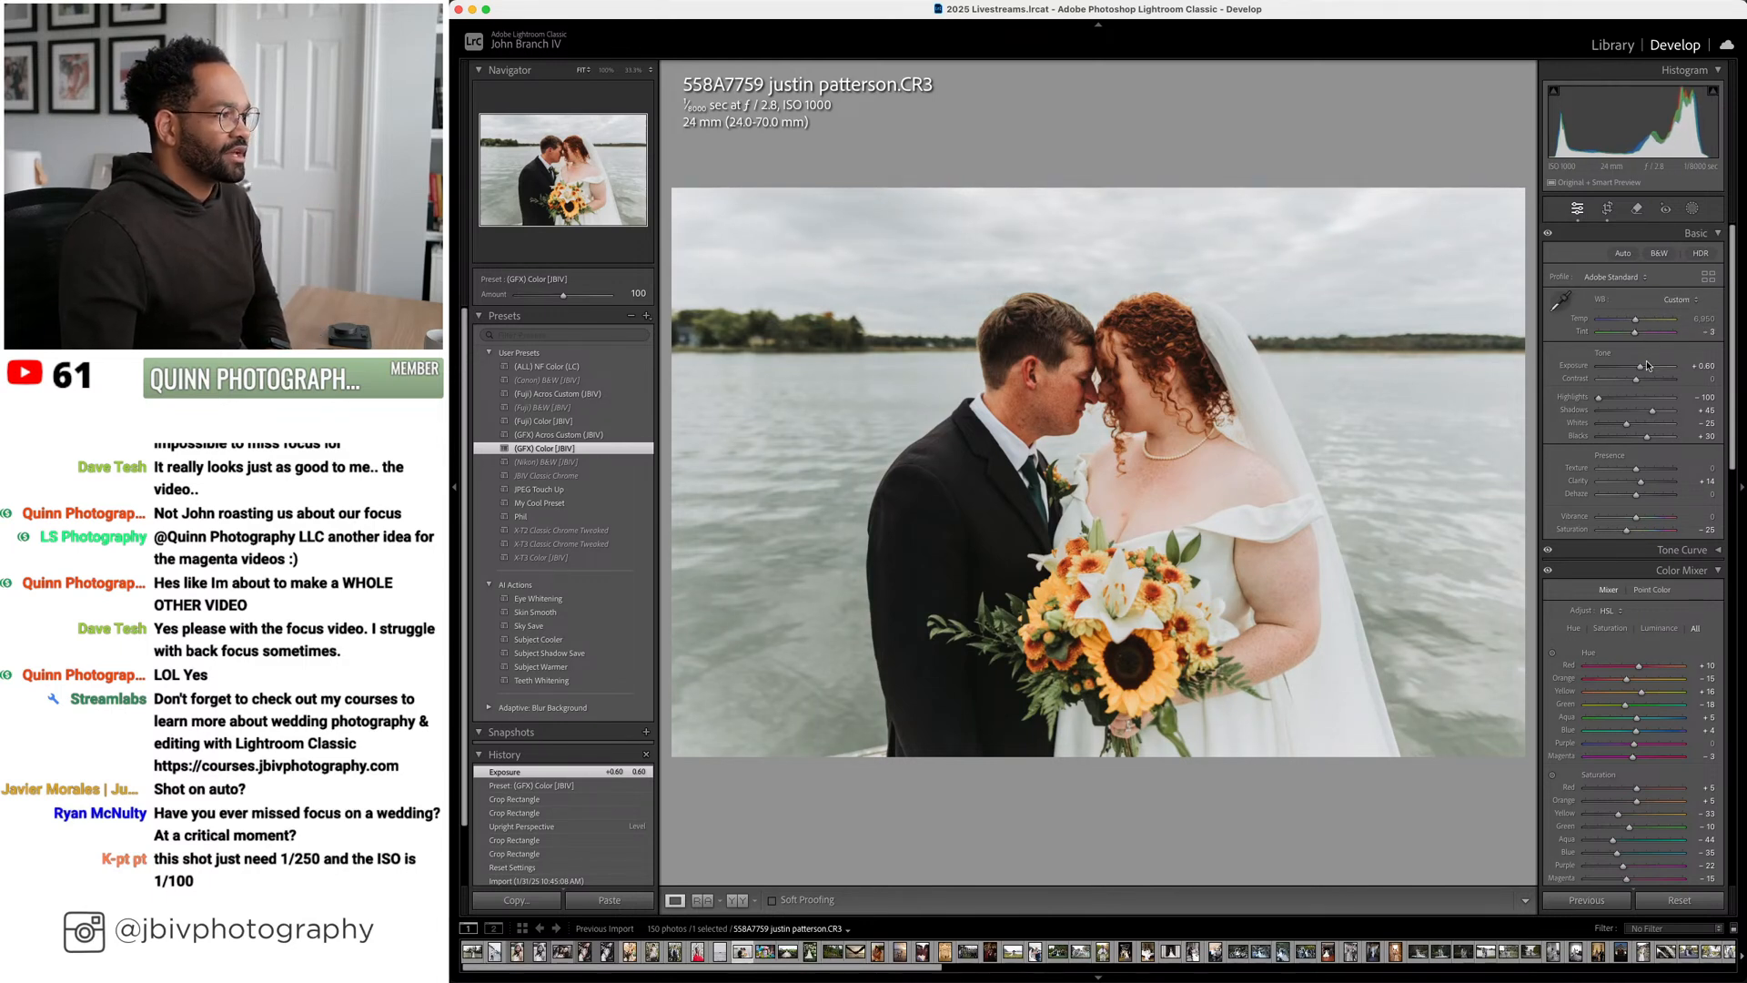
{"action": "scroll", "coordinate": [1647, 368], "scroll_direction": "up", "scroll_amount": 2}
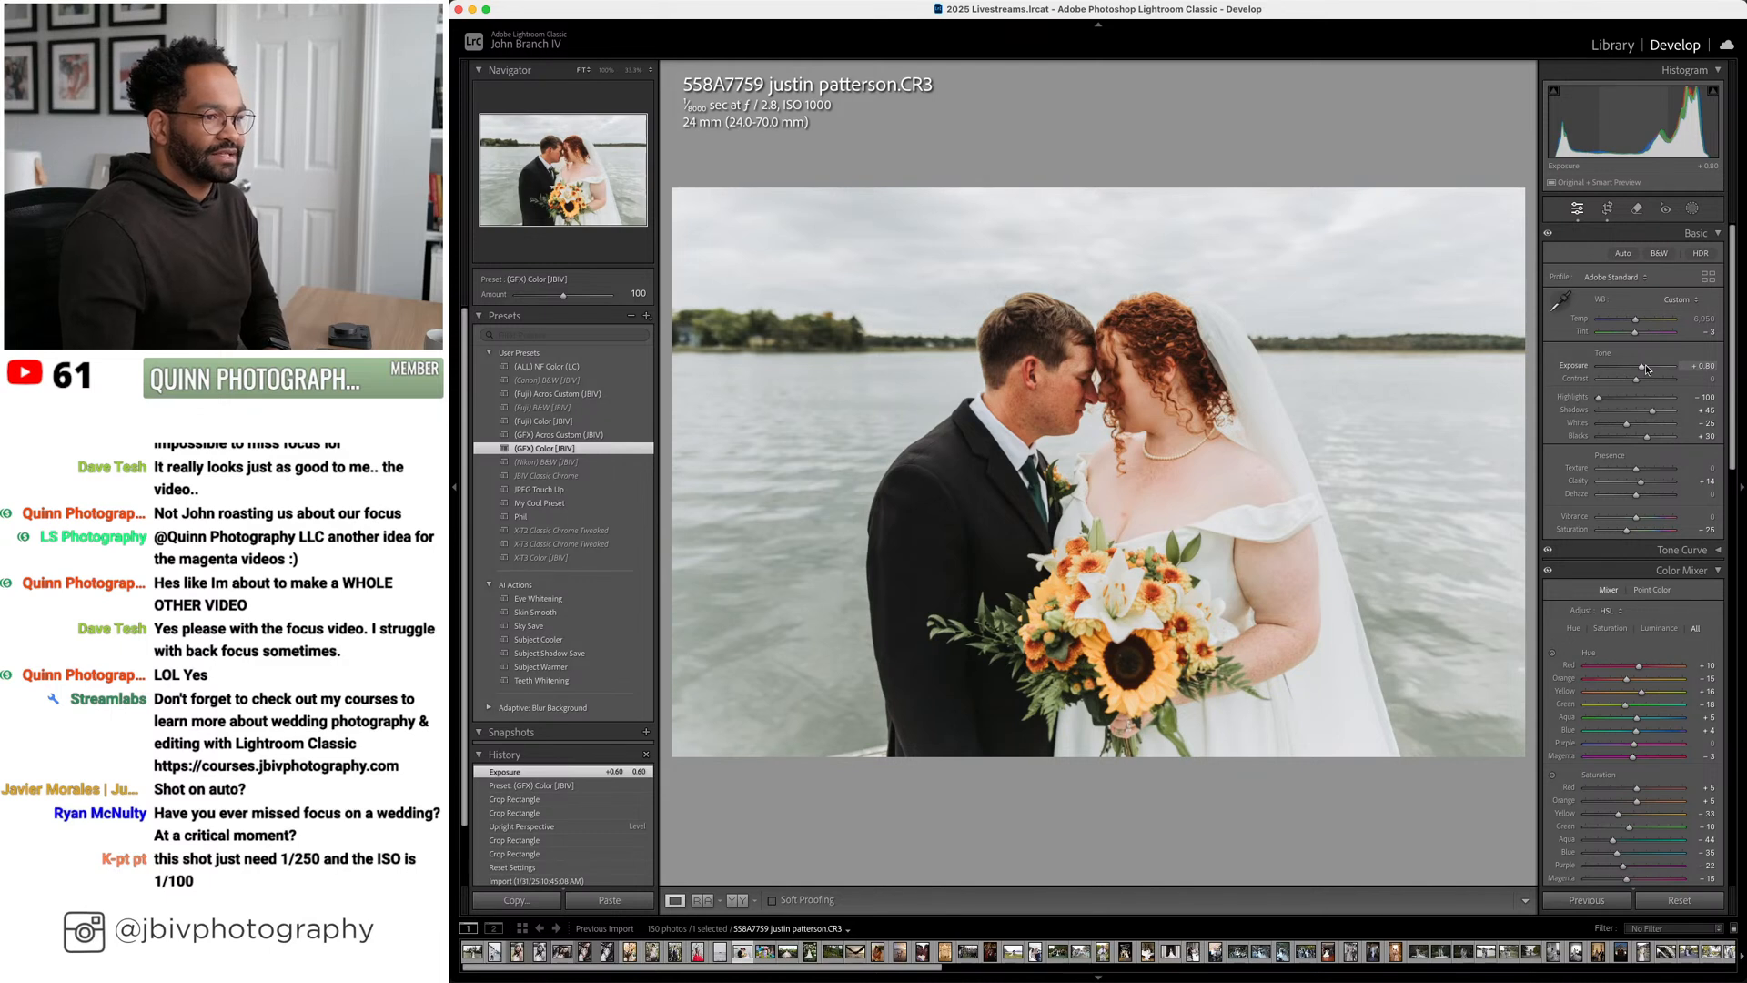
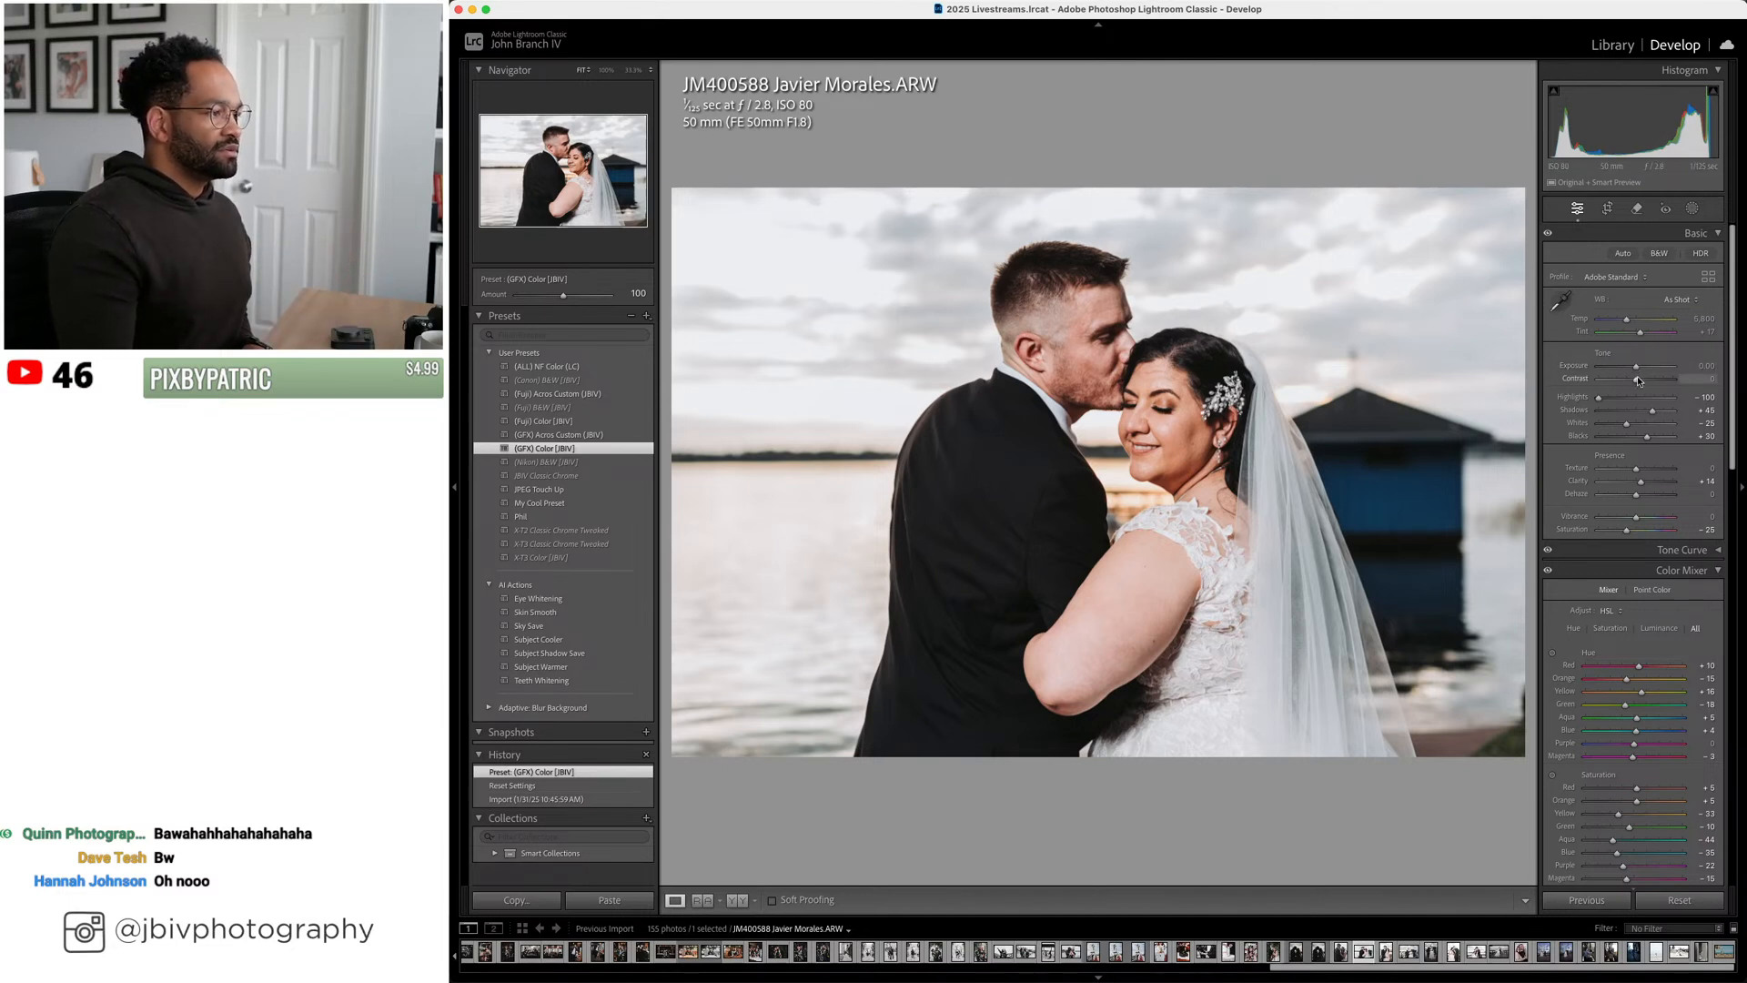
Set the contrast to -20, exposure to -0.40 and shadows to +30 on the photo of the groom kissing the bride's forehead
{"action": "scroll", "coordinate": [1636, 375], "scroll_direction": "down", "scroll_amount": 4}
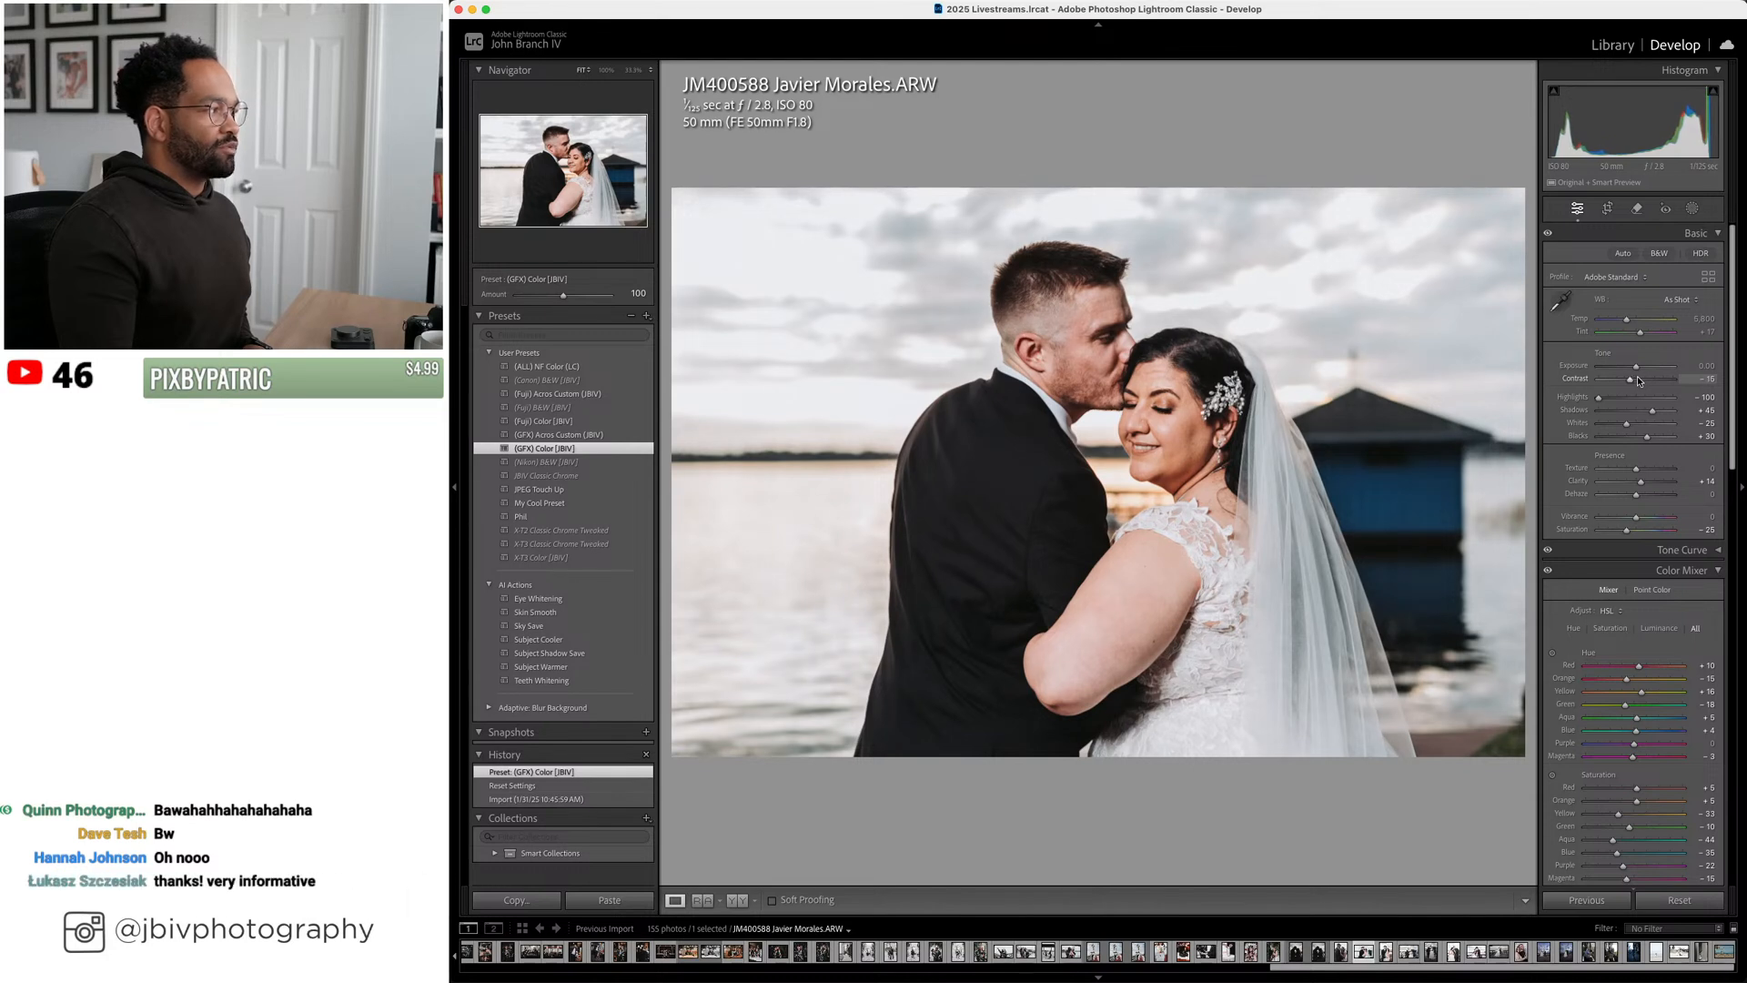
{"action": "scroll", "coordinate": [1637, 369], "scroll_direction": "down", "scroll_amount": 4}
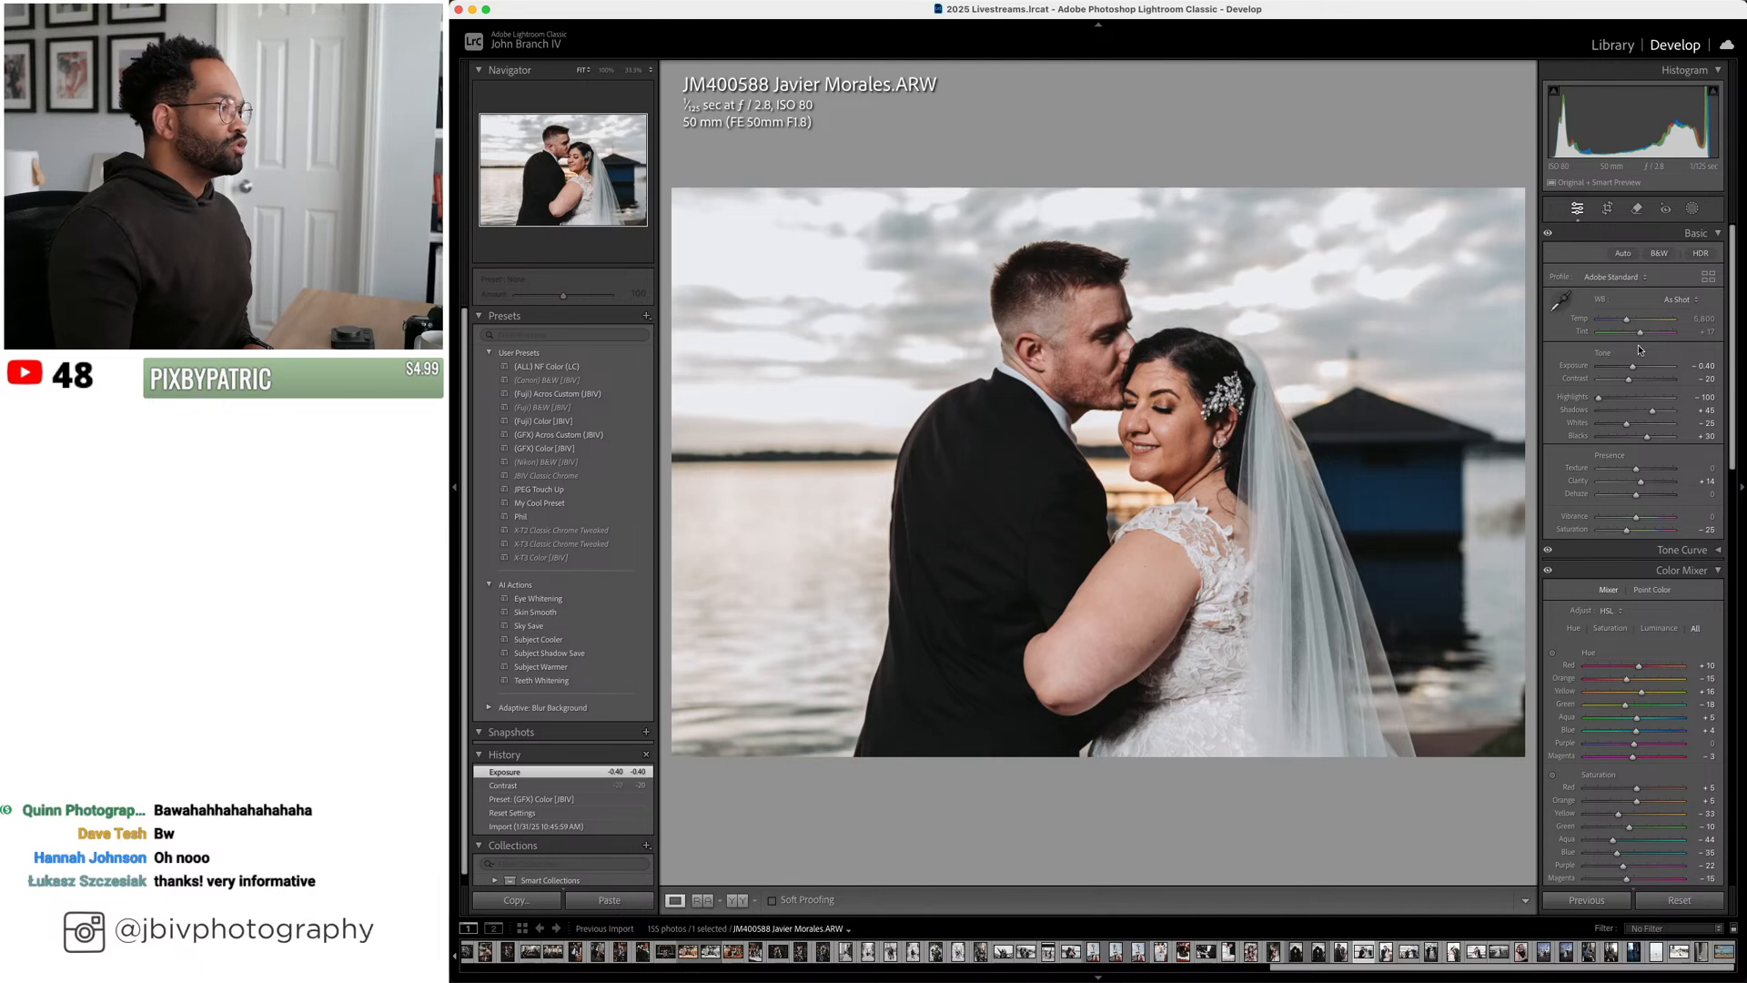
{"action": "key", "text": "Down"}
{"action": "key", "text": "Down"}
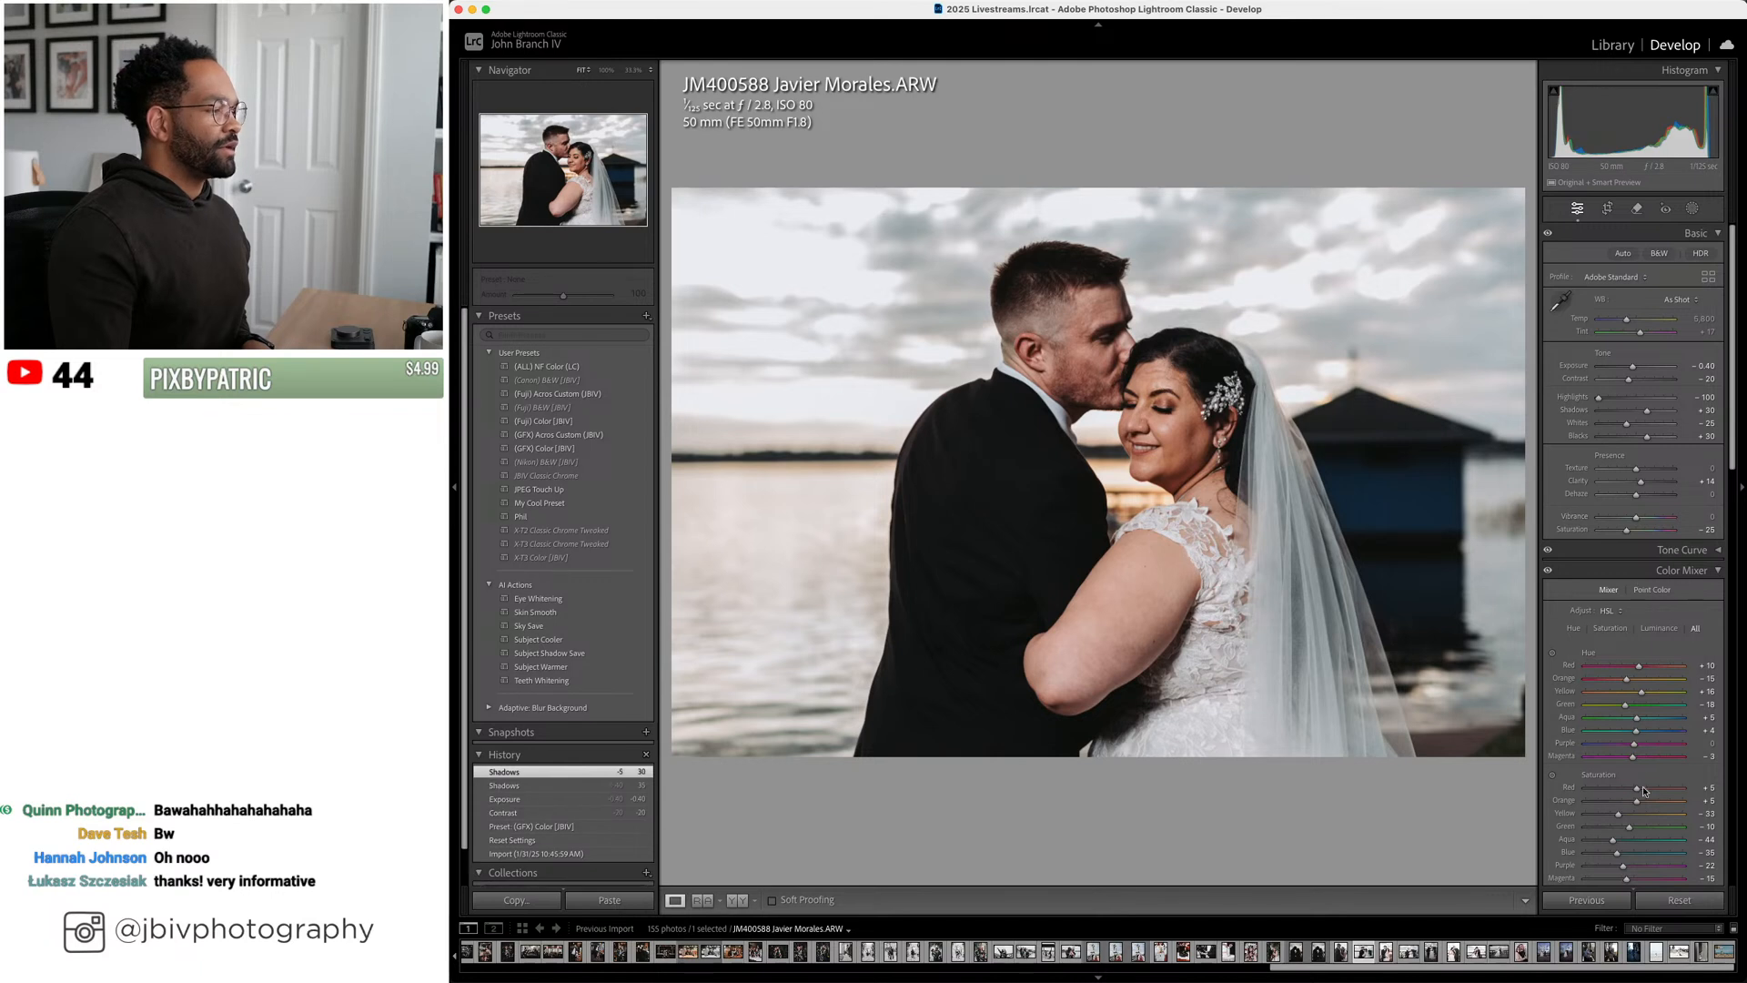
Set the forehead-kiss photo's orange saturation to -5 and its exposure to -0.30
{"action": "left_click_drag", "start_coordinate": [1644, 801], "coordinate": [1649, 801]}
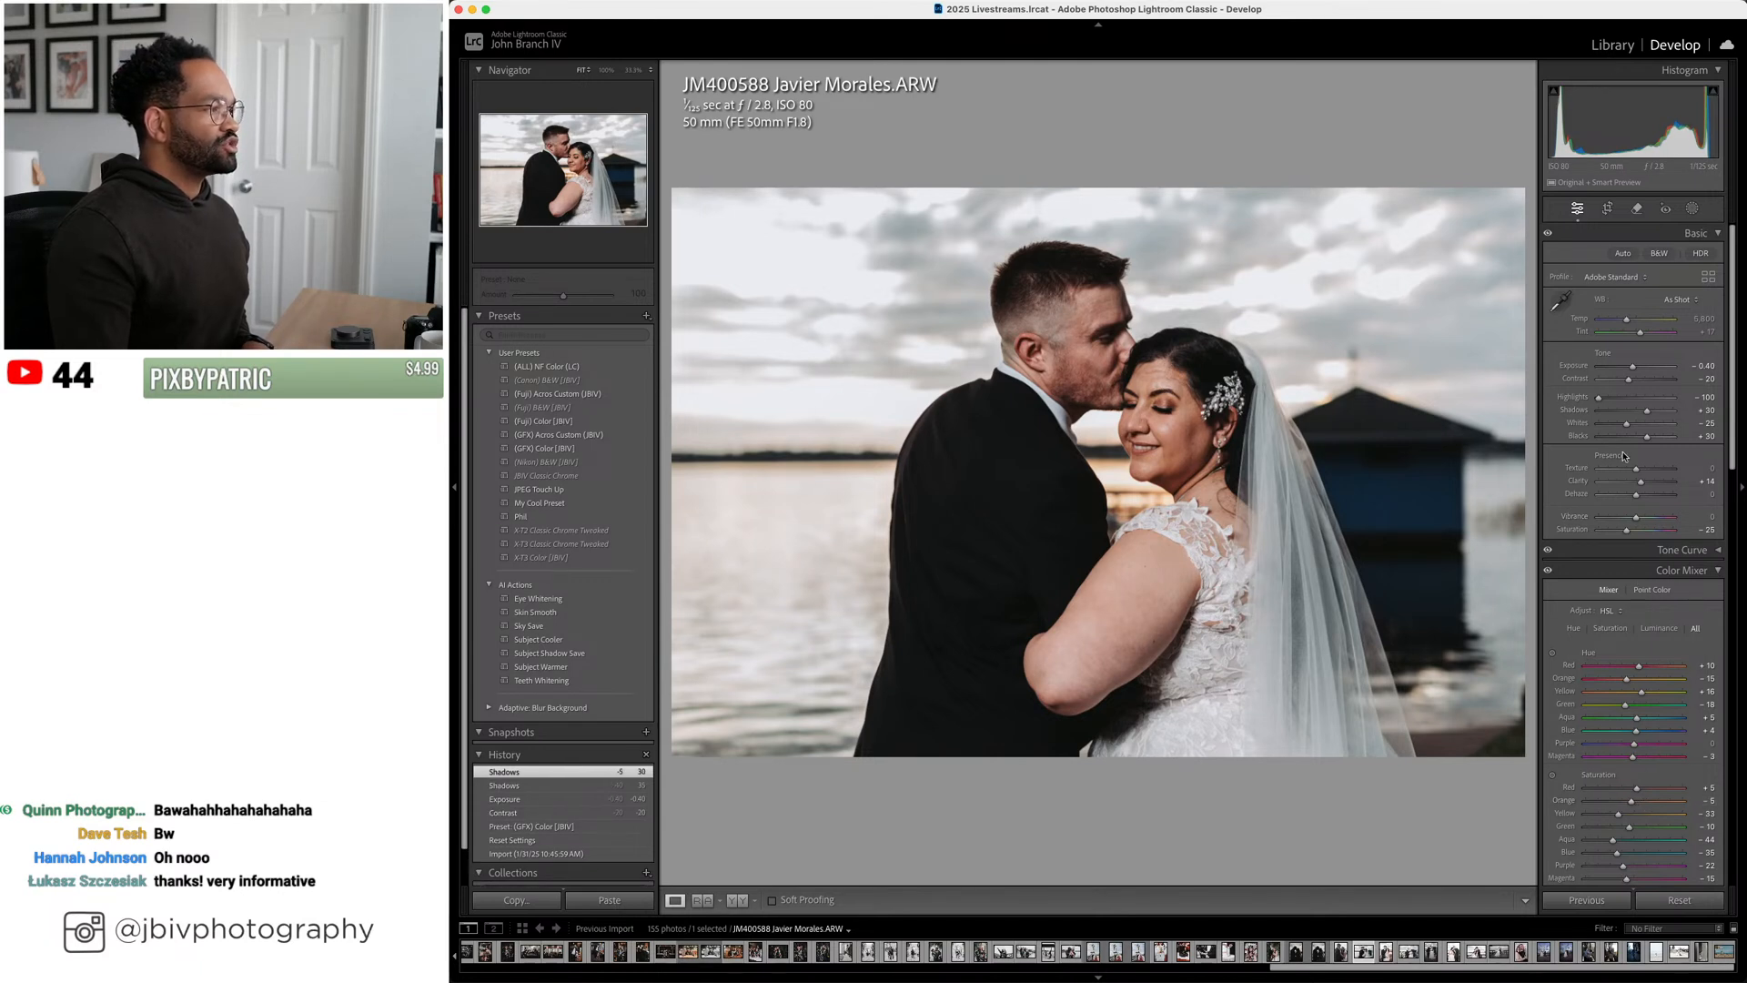
{"action": "left_click", "coordinate": [1634, 369]}
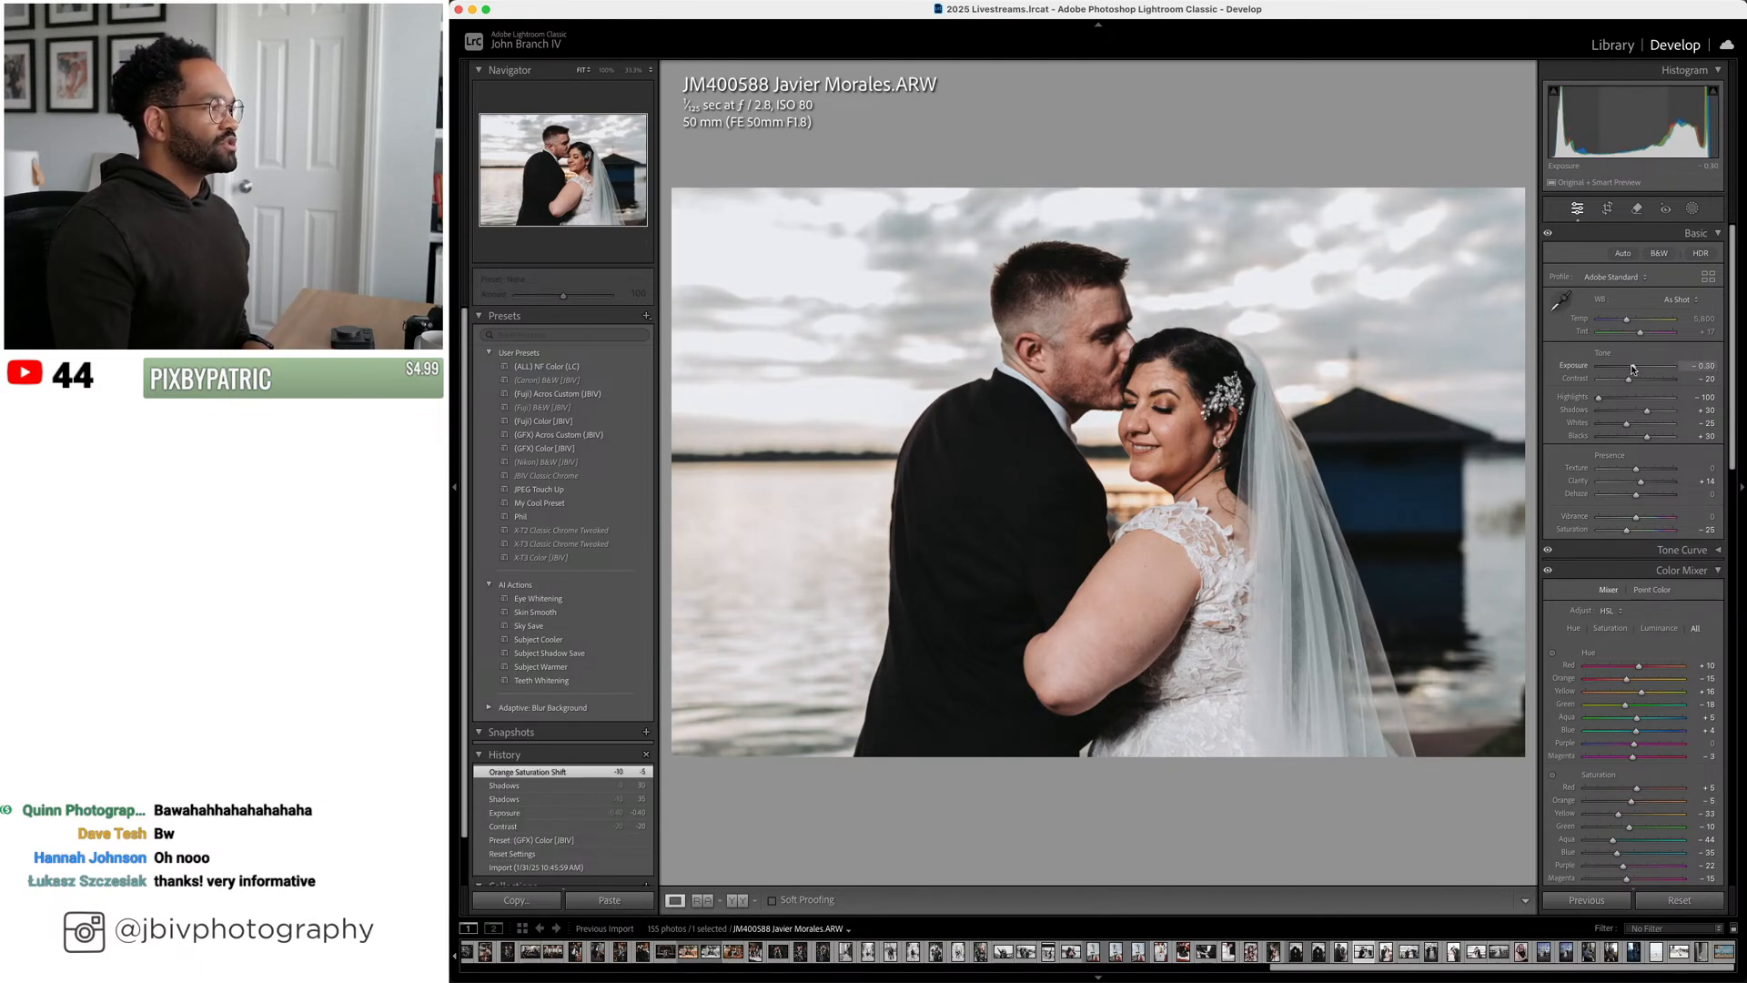
Inspect the photo up close, try the Sky Save preset on it and undo the preset
{"action": "left_click", "coordinate": [1296, 467]}
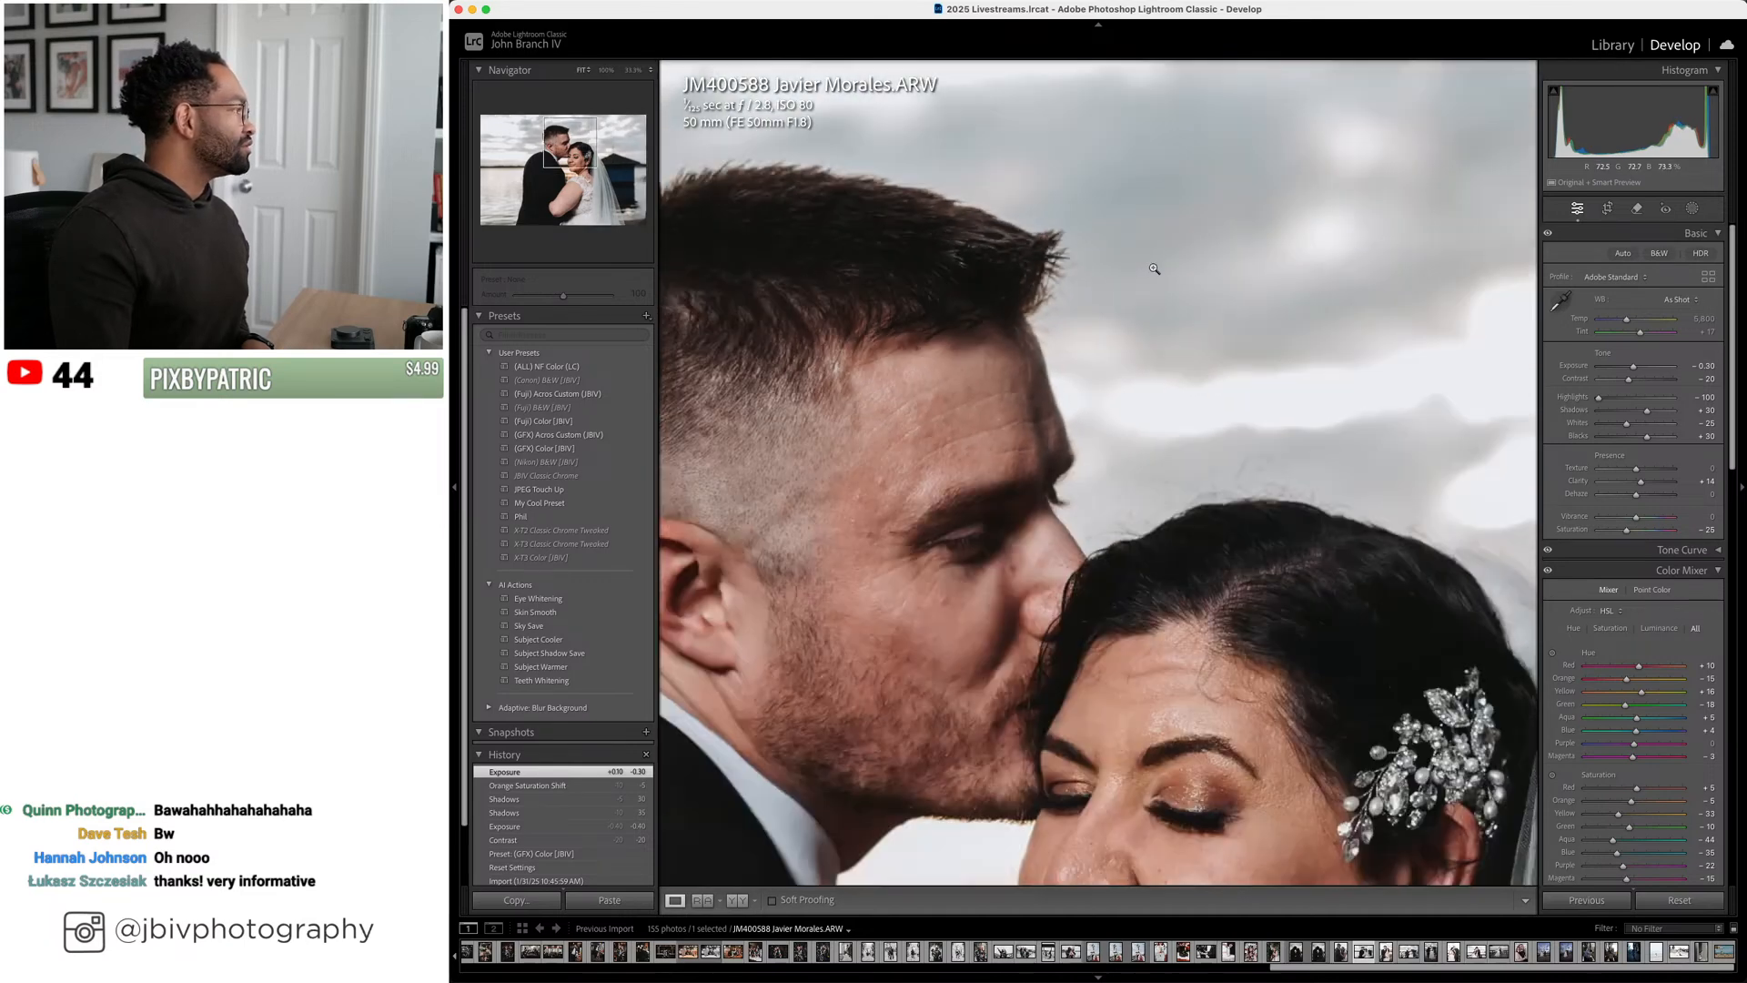
{"action": "left_click", "coordinate": [1137, 278]}
{"action": "left_click", "coordinate": [623, 622]}
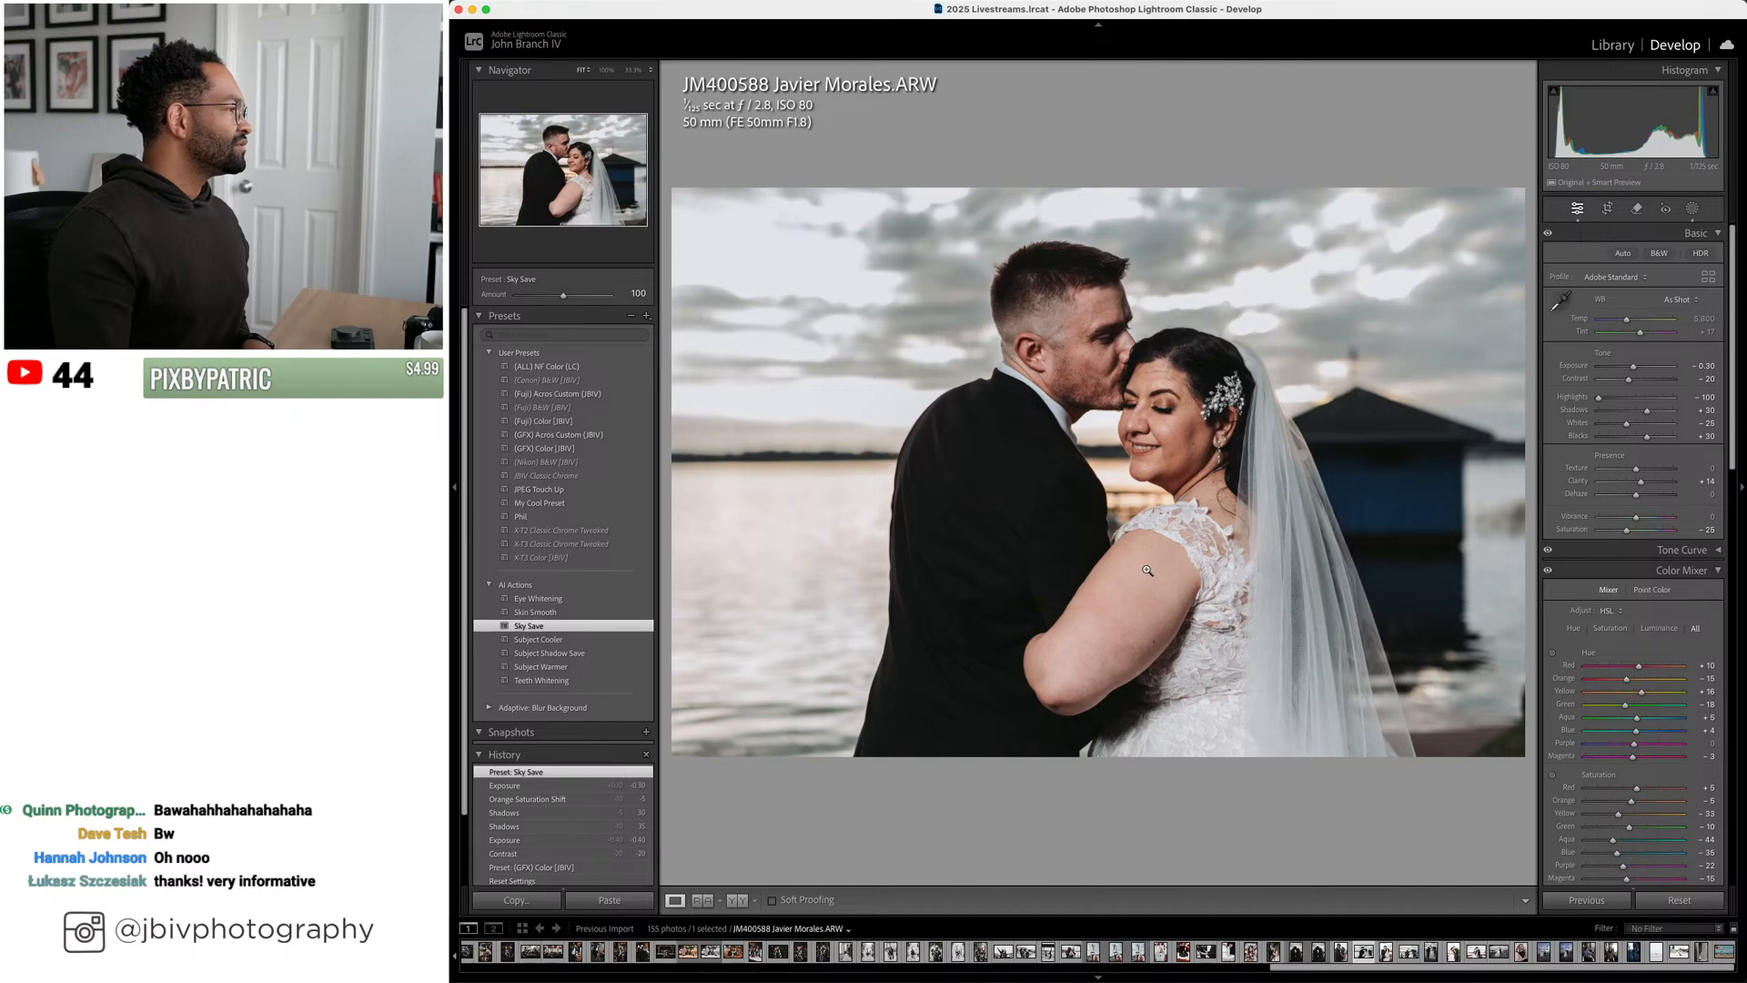
{"action": "key", "text": "super+z"}
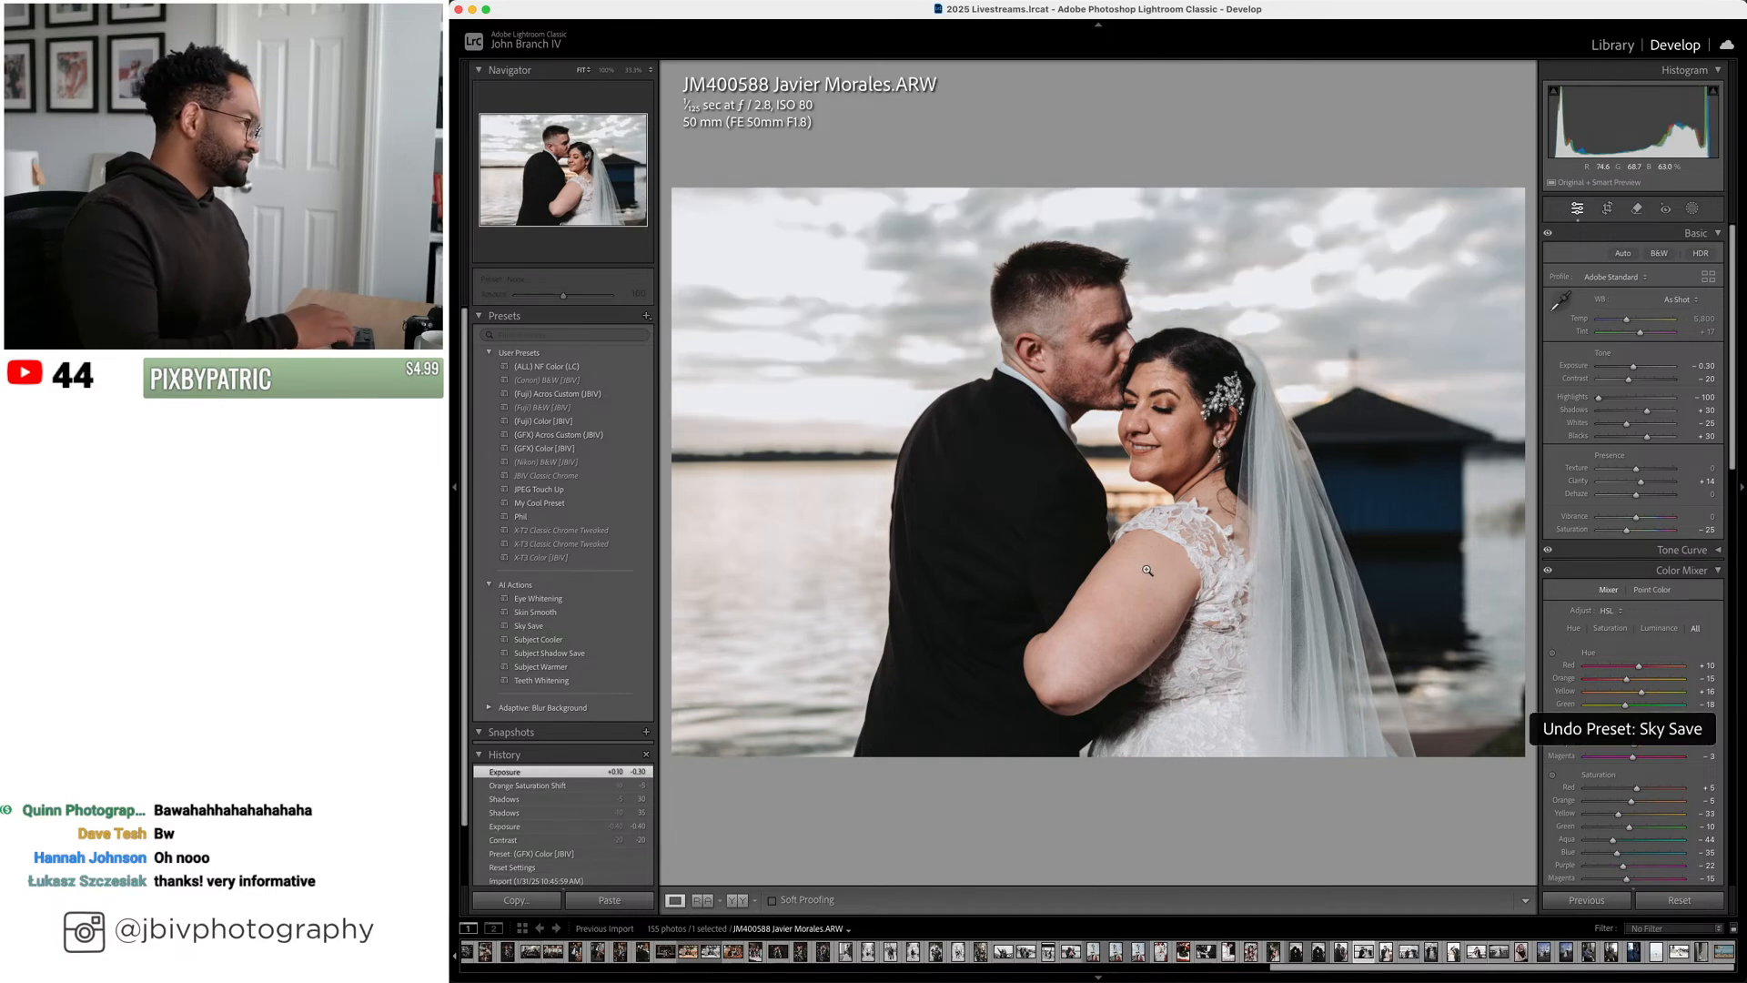
Apply the (GFX) Color [JBIV] preset to the next photo, the vertical lantern portrait, with exposure -0.70, contrast -20 and temperature 5,900
{"action": "key", "text": "Right"}
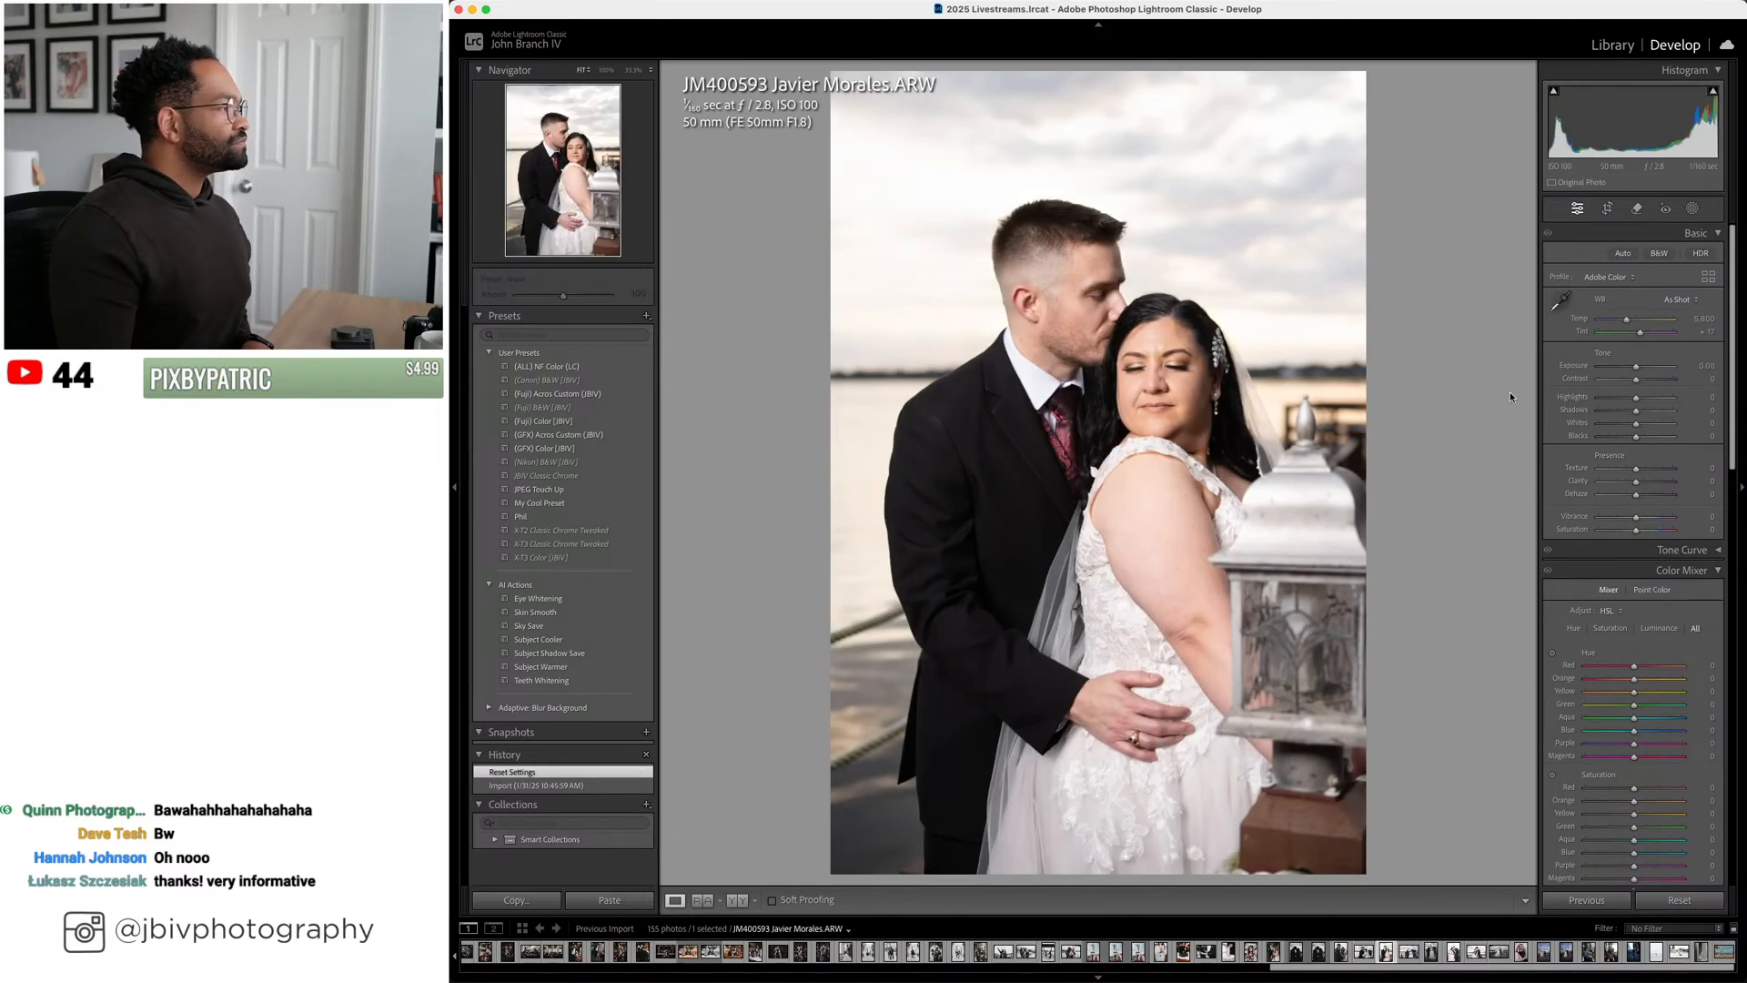
{"action": "left_click", "coordinate": [635, 447]}
{"action": "left_click_drag", "start_coordinate": [1635, 367], "coordinate": [1635, 379]}
{"action": "key", "text": "Down"}
{"action": "key", "text": "Down"}
{"action": "key", "text": "Down"}
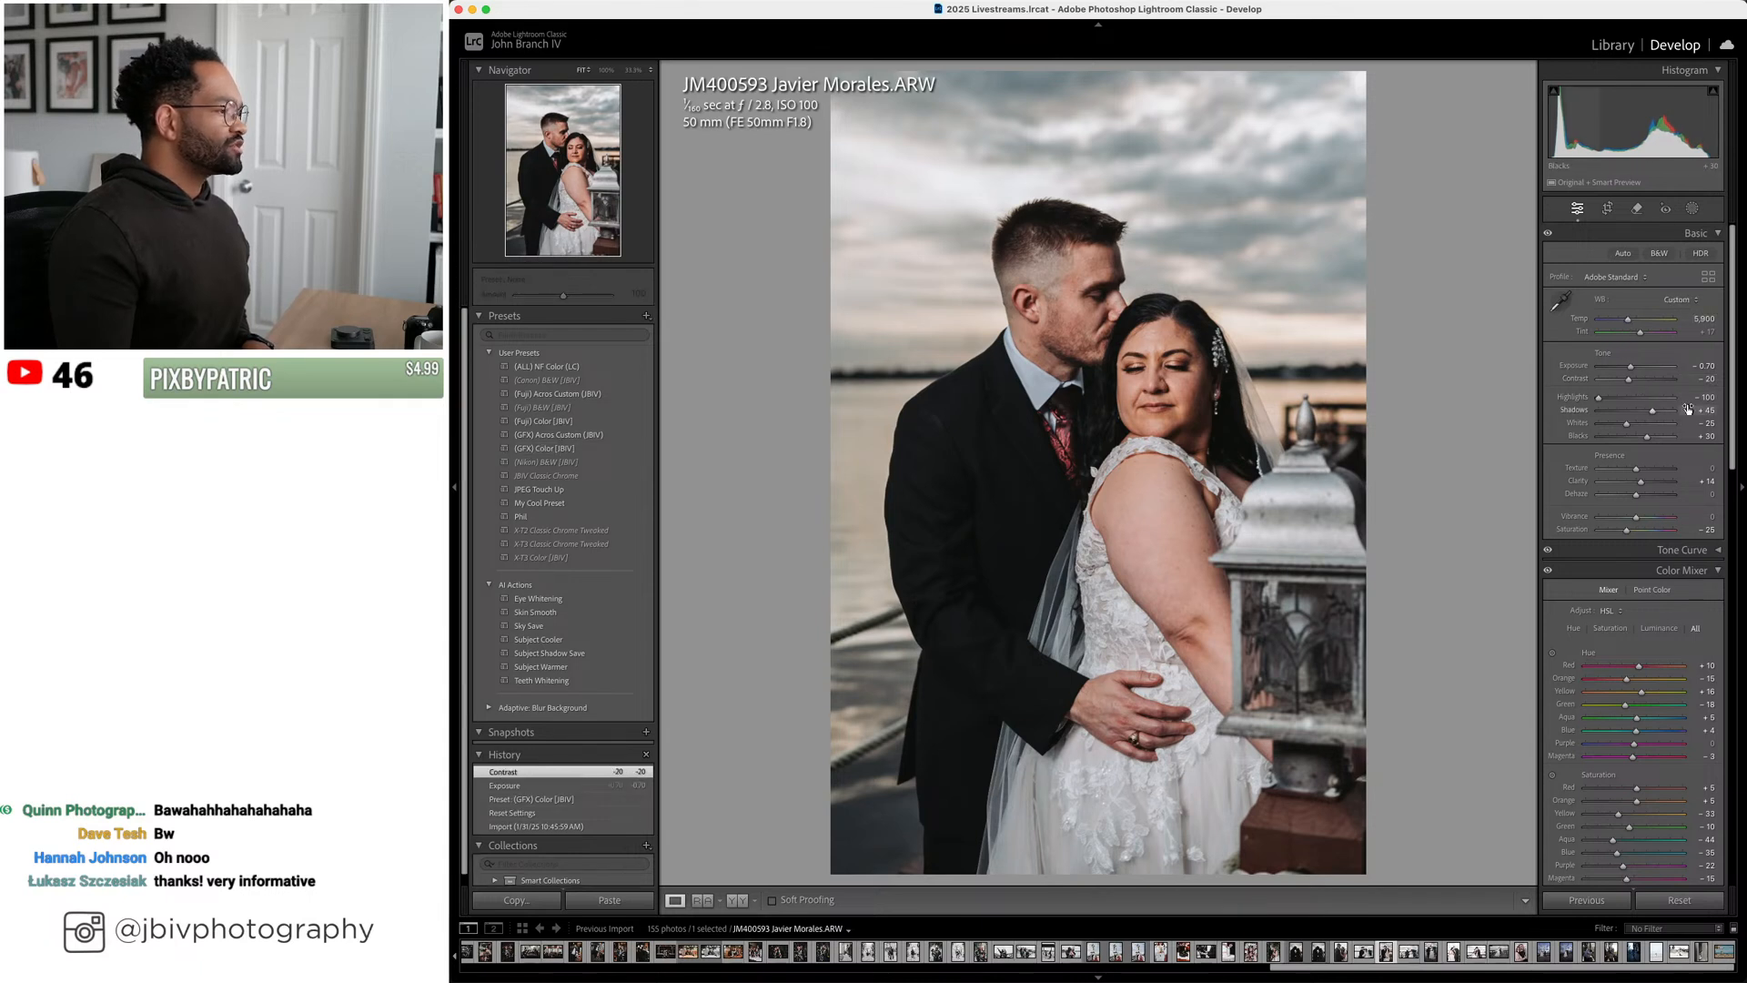
Set the lantern portrait's tint to +22 and orange saturation to -10, and compare the photo before and after editing
{"action": "key", "text": "Up"}
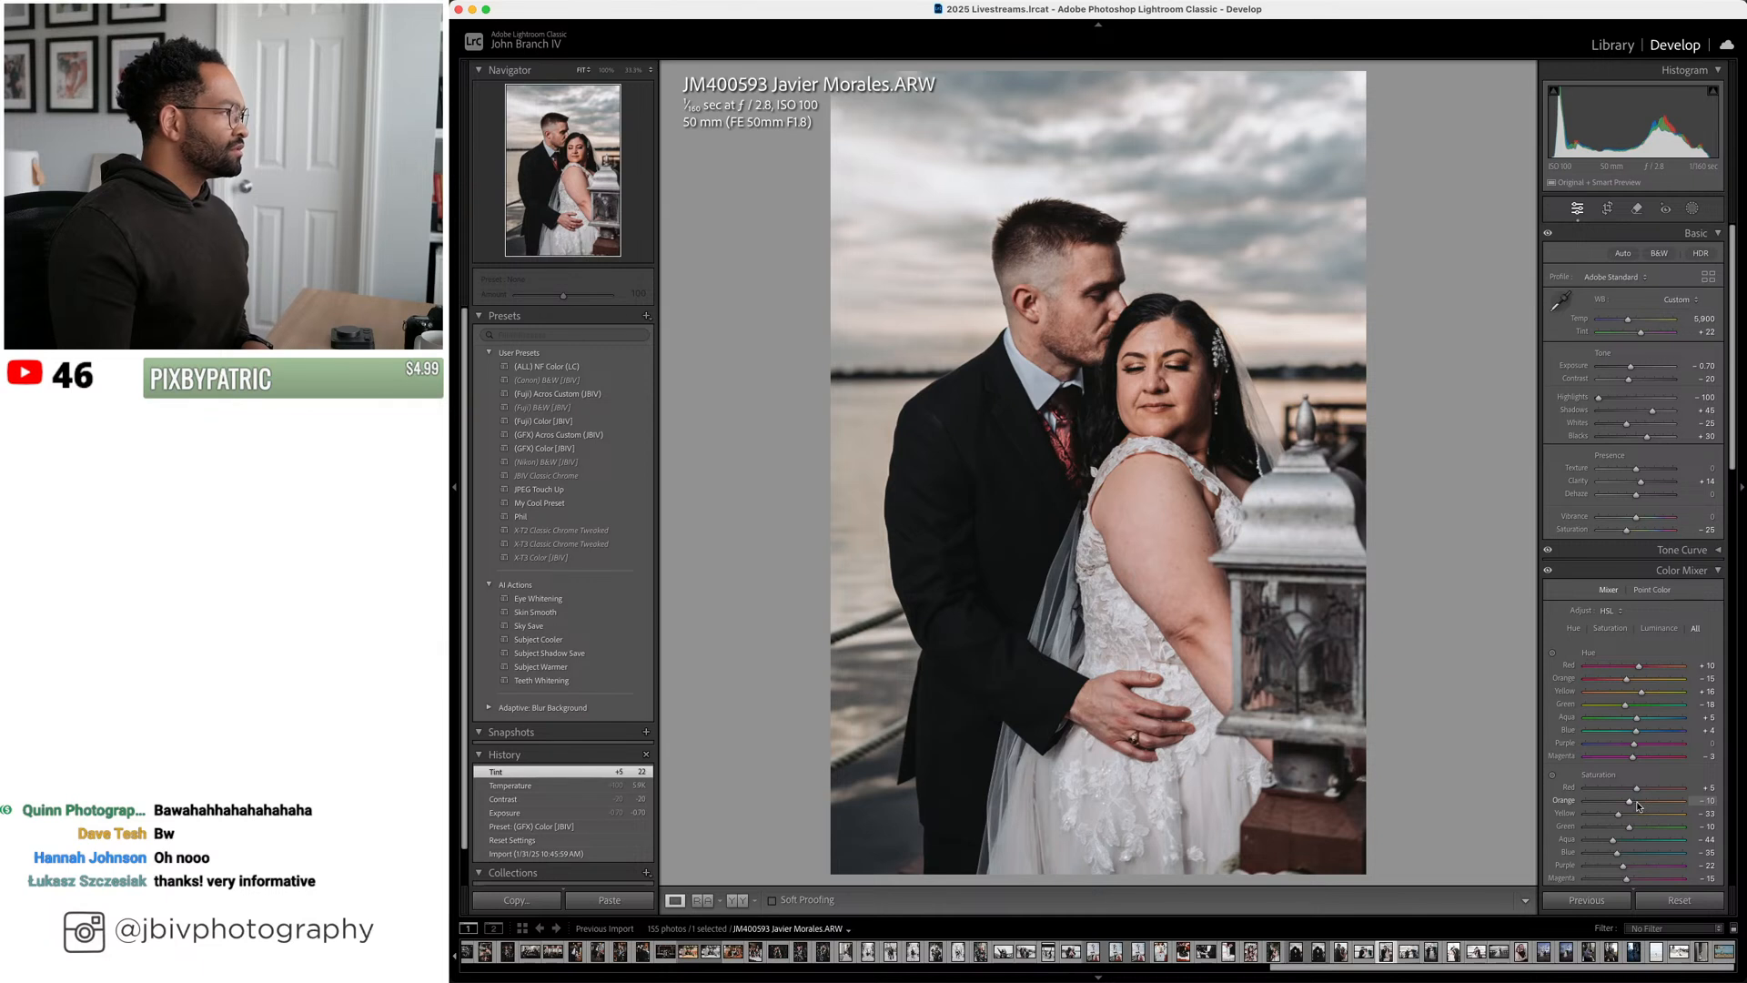
{"action": "left_click", "coordinate": [733, 900]}
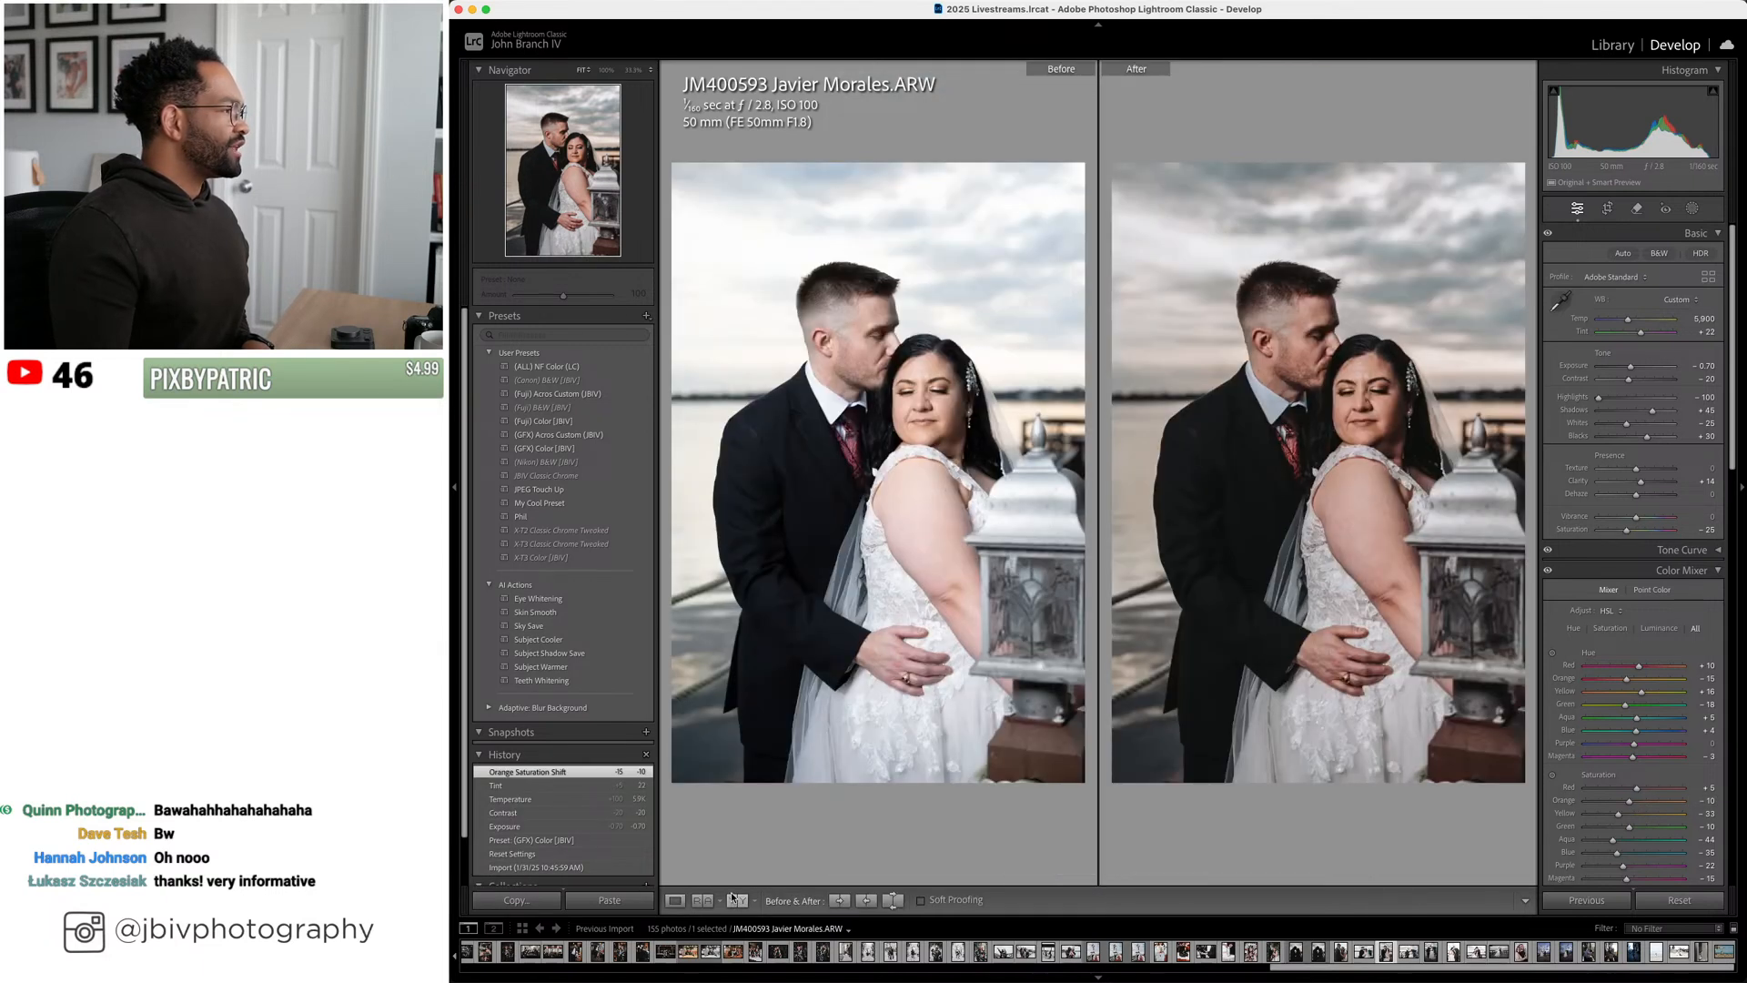
{"action": "left_click", "coordinate": [675, 900]}
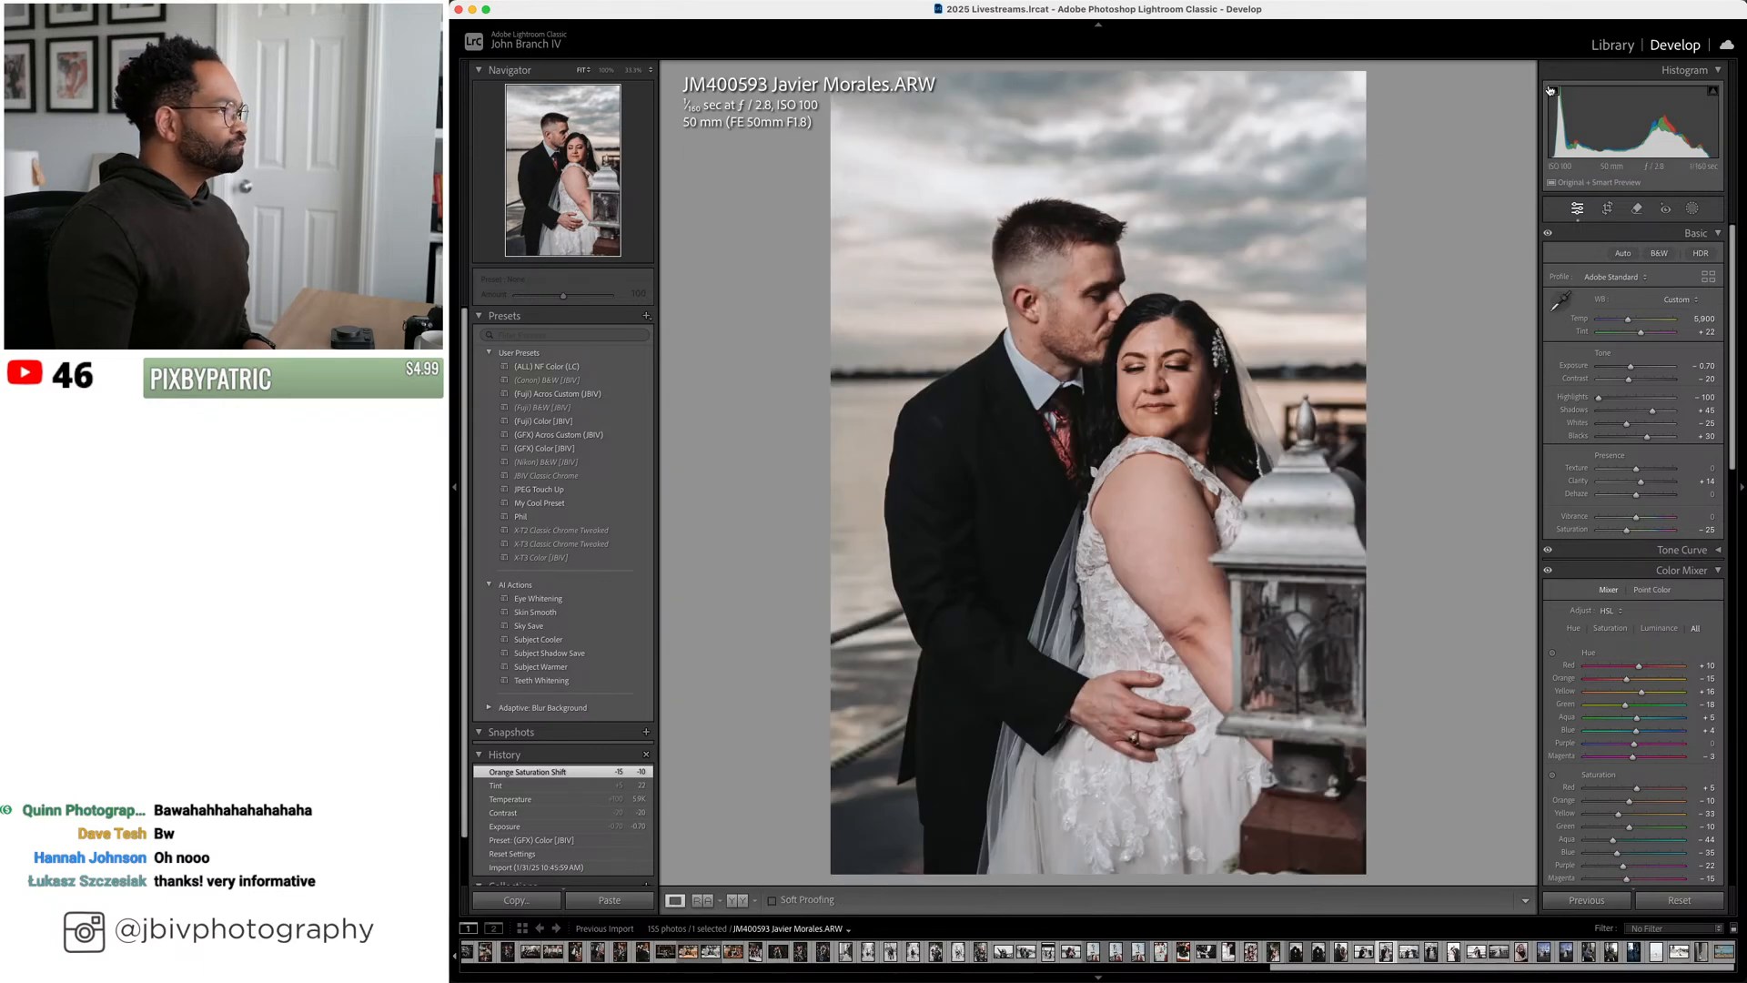
Apply the (GFX) Color [JBIV] preset to the next photo, the couple between two lanterns, with exposure -0.60, highlights -45 and tint +22
{"action": "key", "text": "Right"}
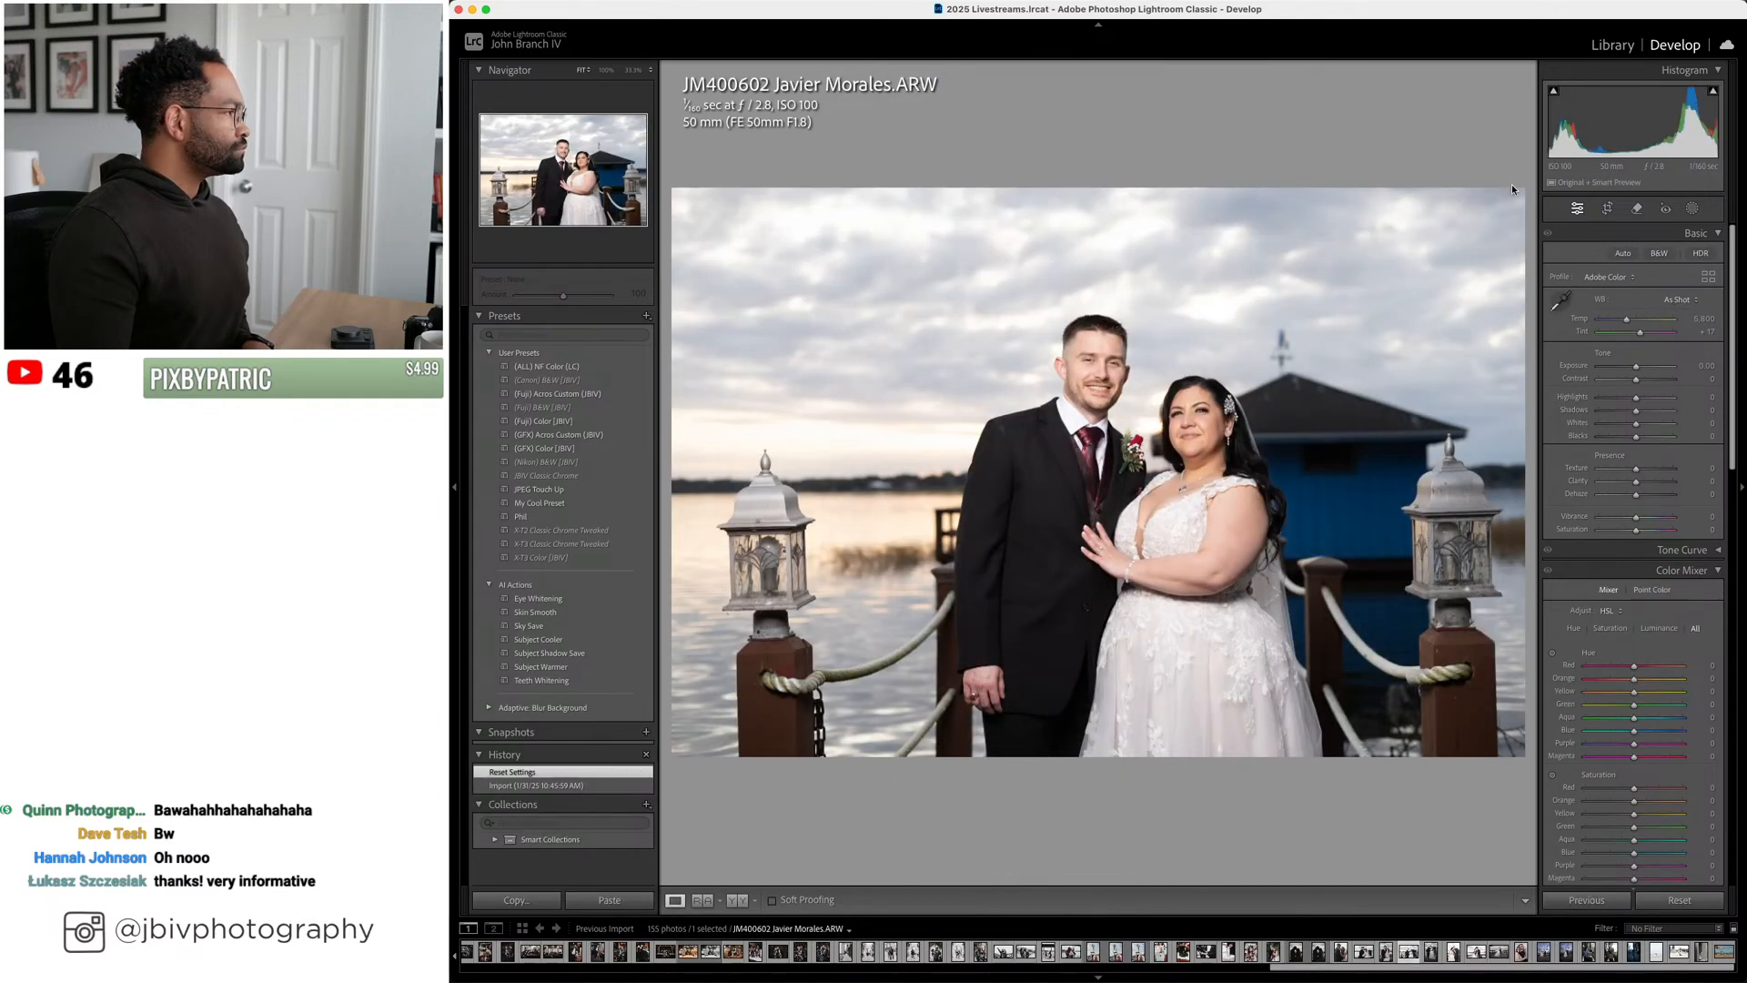
{"action": "left_click", "coordinate": [559, 447]}
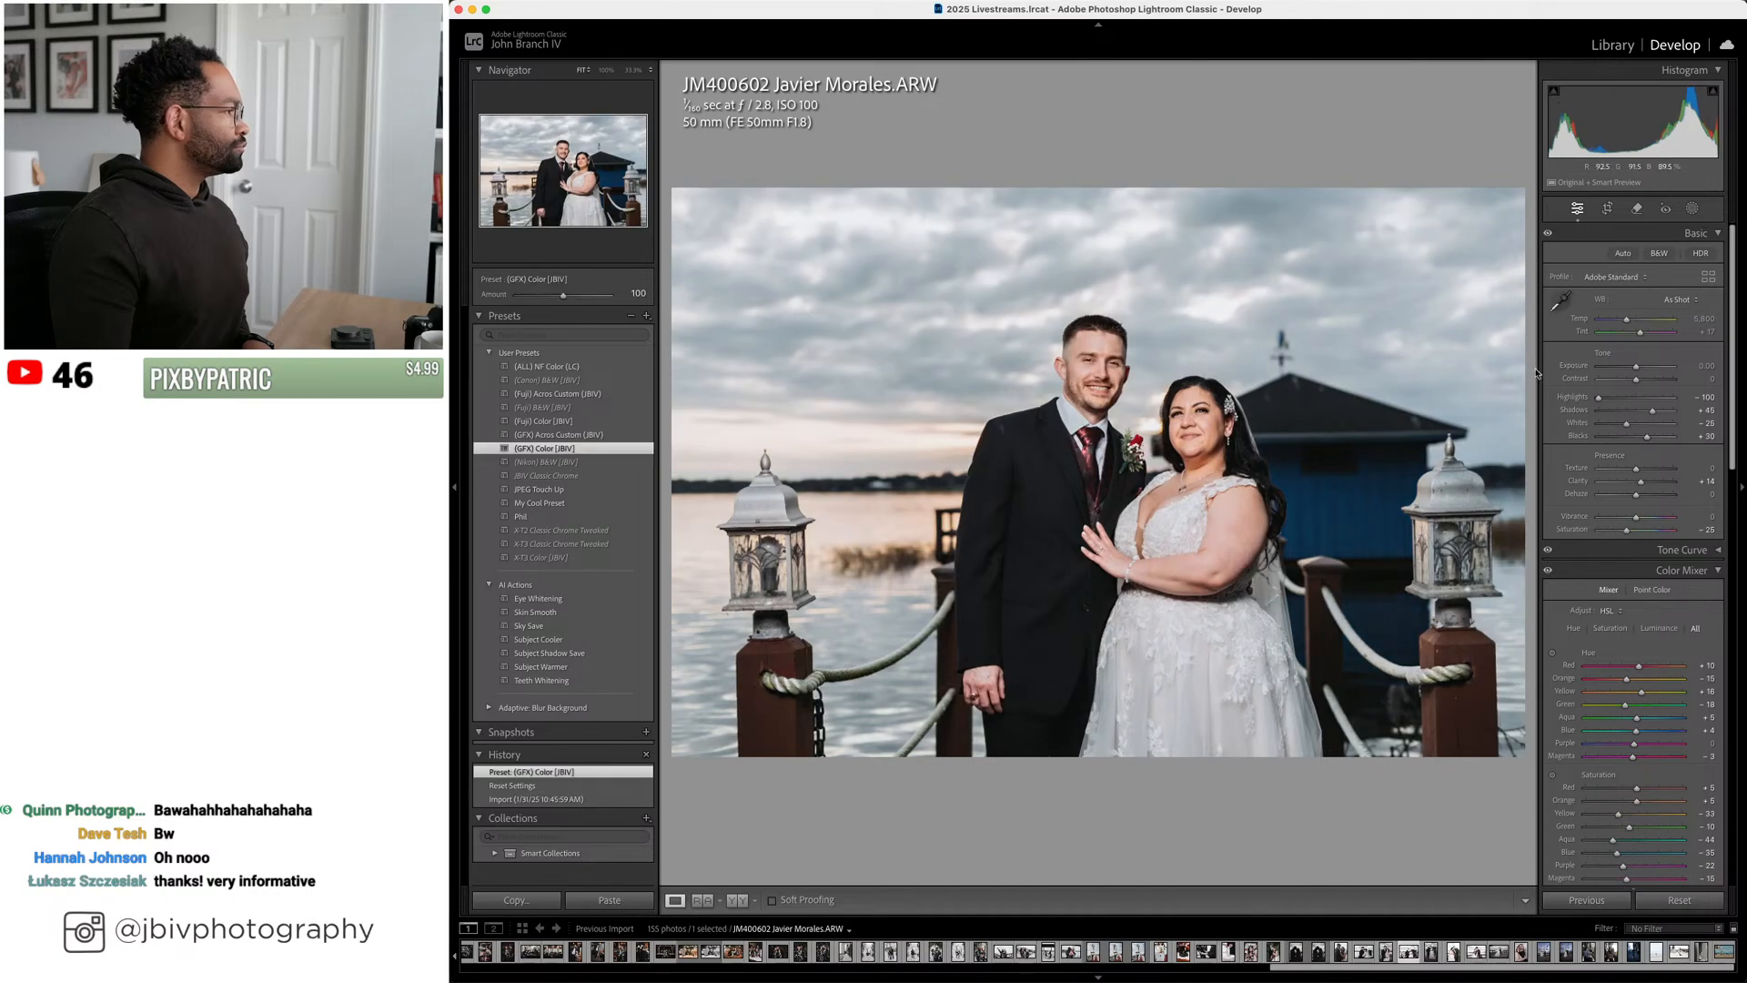
{"action": "mouse_move", "coordinate": [1636, 366]}
{"action": "left_mouse_down"}
{"action": "mouse_move", "coordinate": [1605, 400]}
{"action": "mouse_move", "coordinate": [1622, 403]}
{"action": "mouse_move", "coordinate": [1653, 336]}
{"action": "left_mouse_up"}
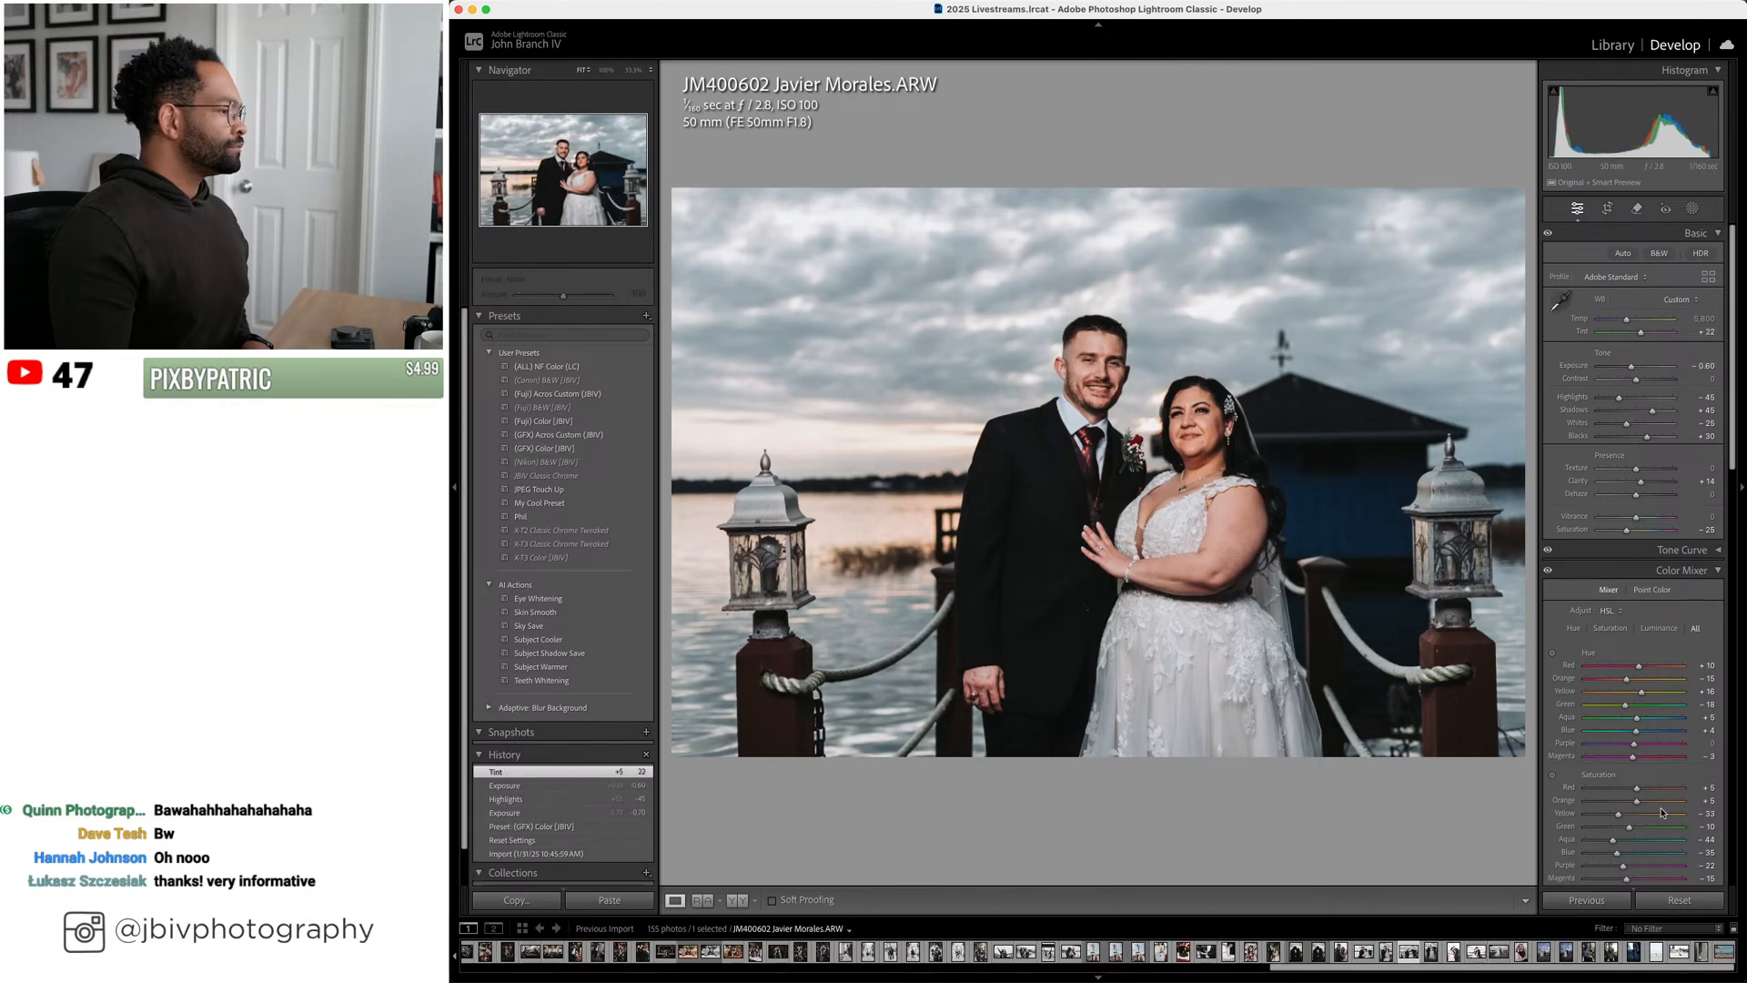
Set the two-lantern photo's orange saturation to -15, contrast to -20 and temperature to 6,000
{"action": "left_click_drag", "start_coordinate": [1662, 807], "coordinate": [1662, 806]}
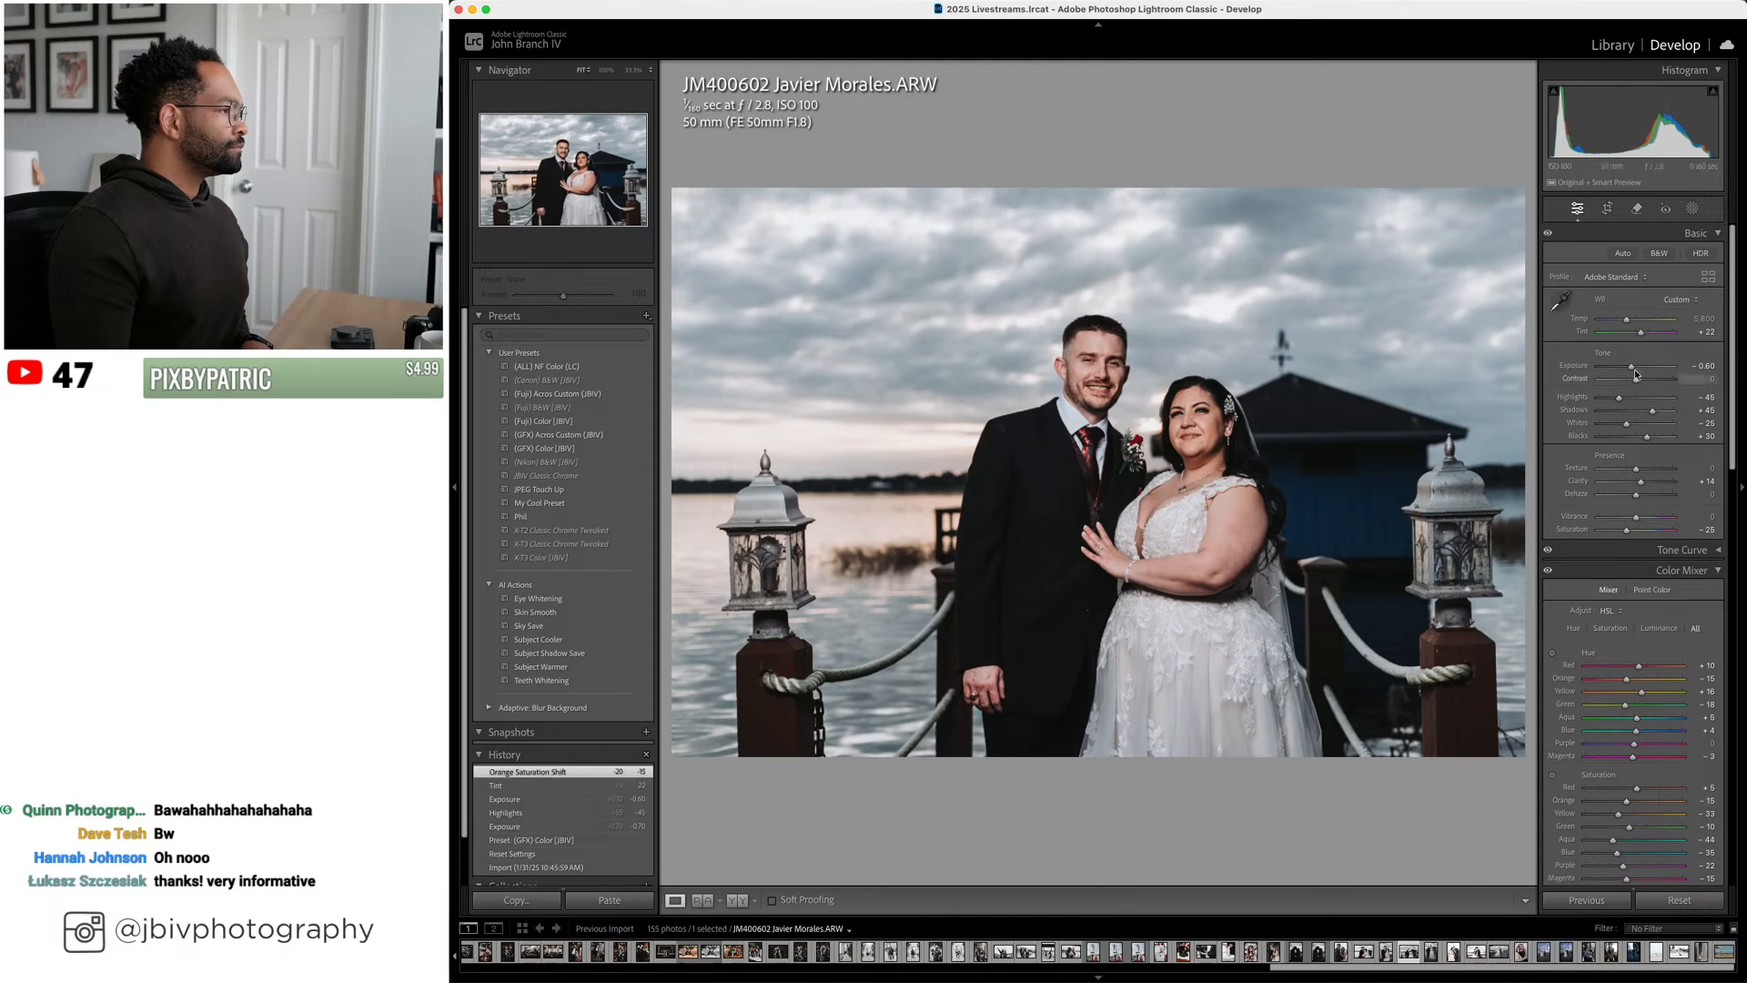
{"action": "left_click_drag", "start_coordinate": [1637, 378], "coordinate": [1629, 381]}
{"action": "left_click_drag", "start_coordinate": [1626, 320], "coordinate": [1623, 325]}
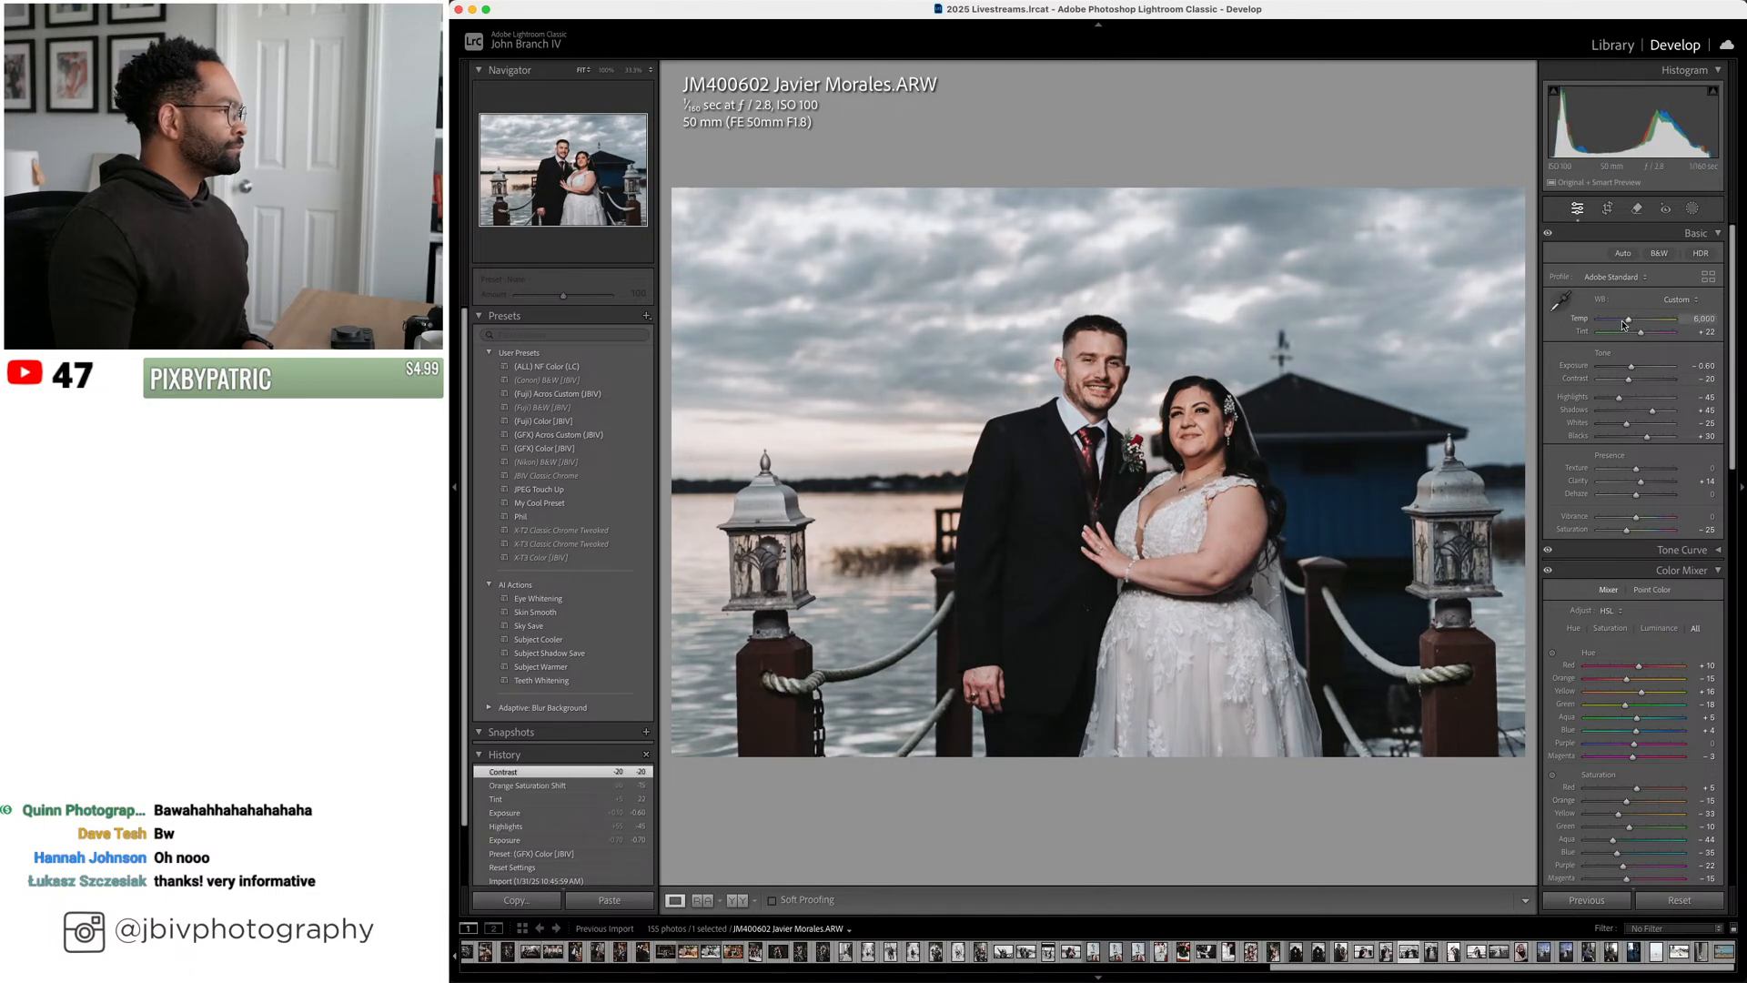
Apply the (GFX) Color [JBIV] preset to the next photo, the full-length couple on the dock, with highlights -60 and exposure +0.30
{"action": "key", "text": "Right"}
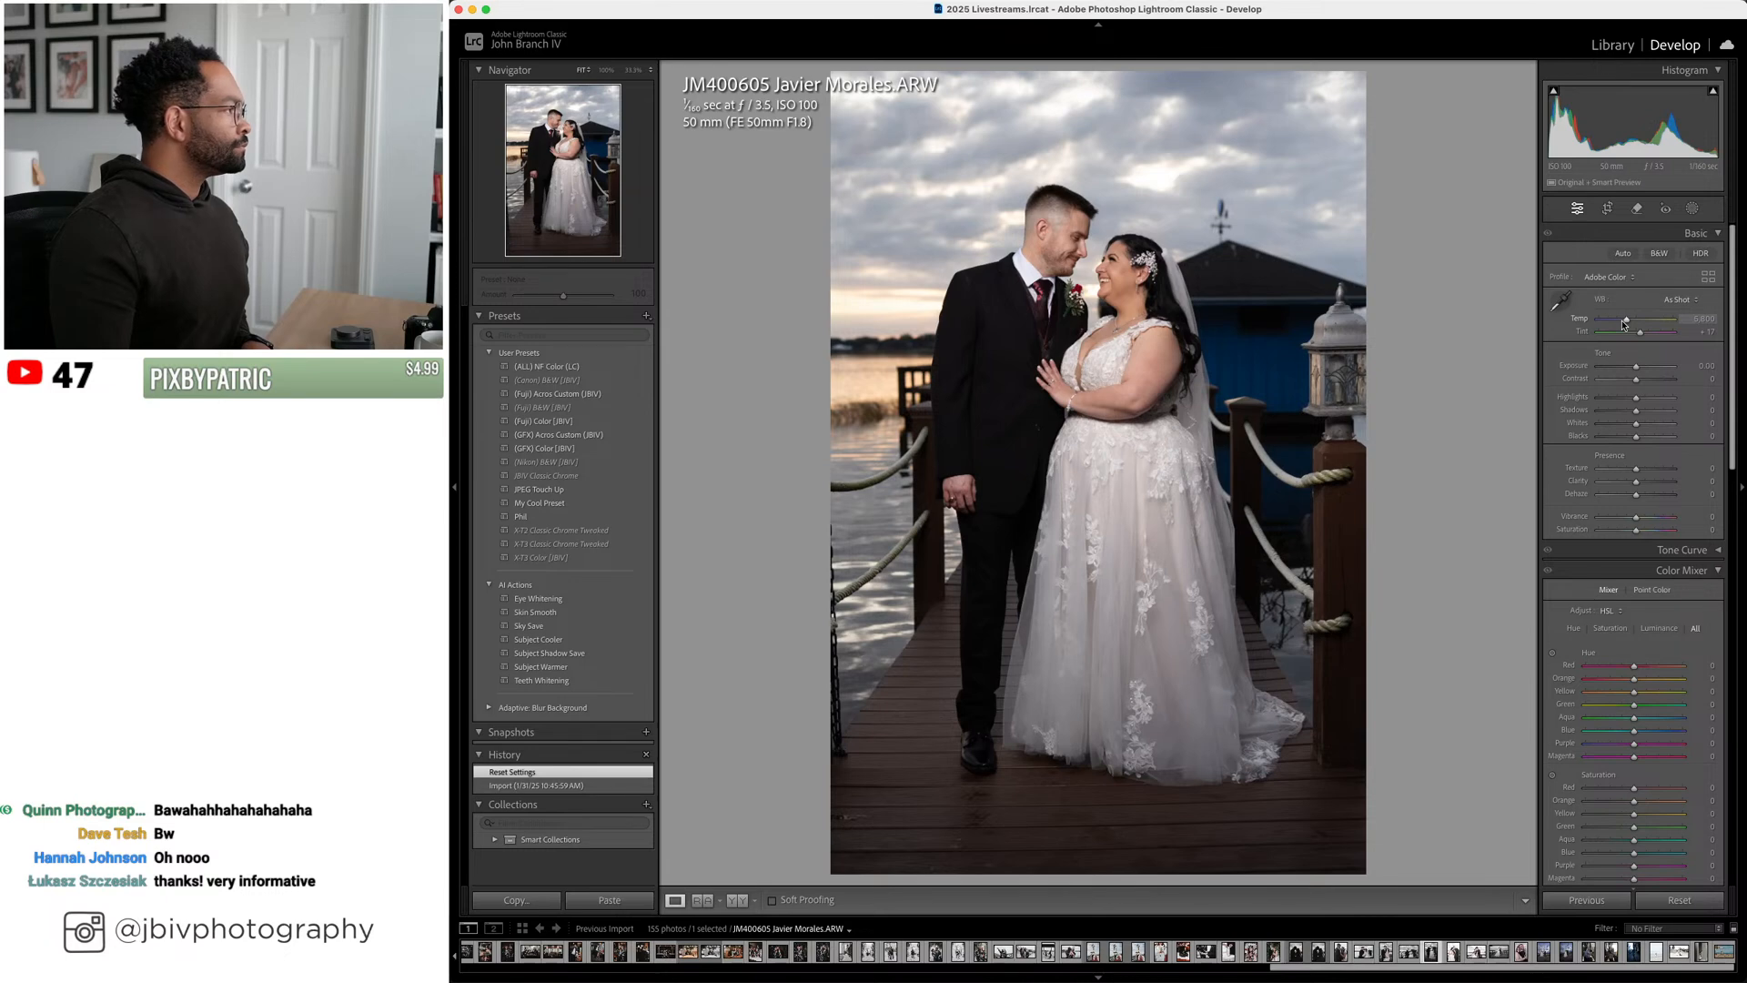
{"action": "left_click", "coordinate": [582, 448]}
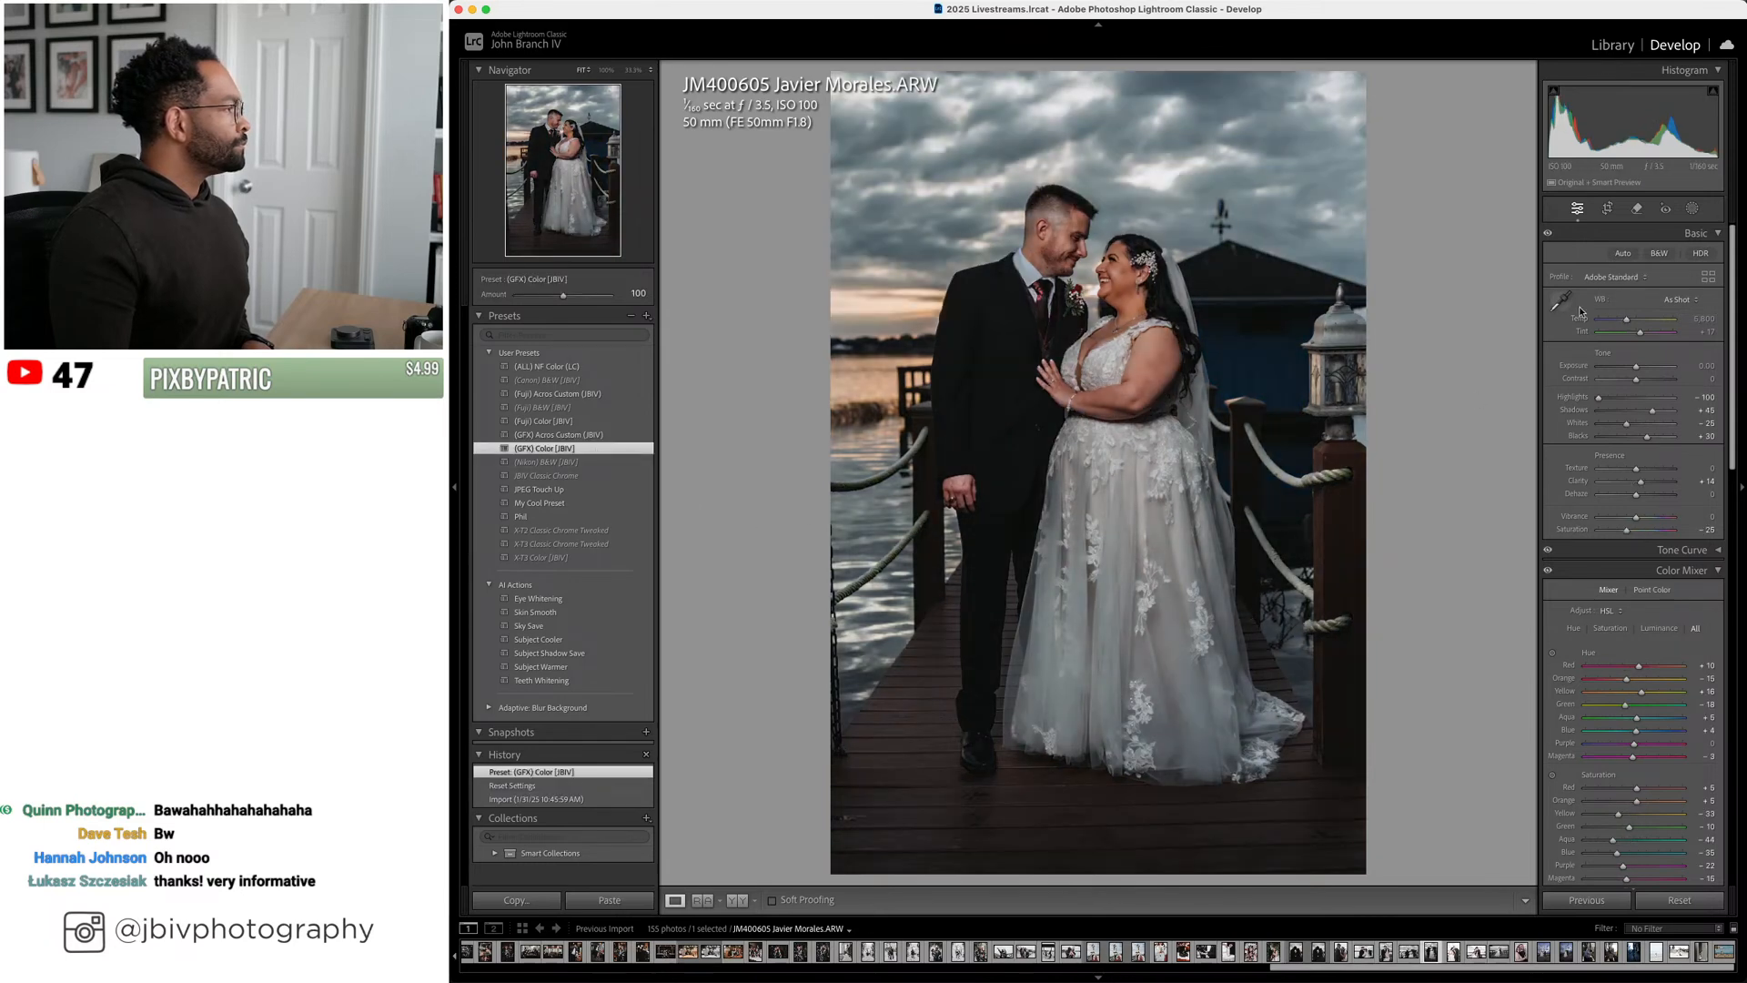
{"action": "left_click_drag", "start_coordinate": [1606, 407], "coordinate": [1638, 368]}
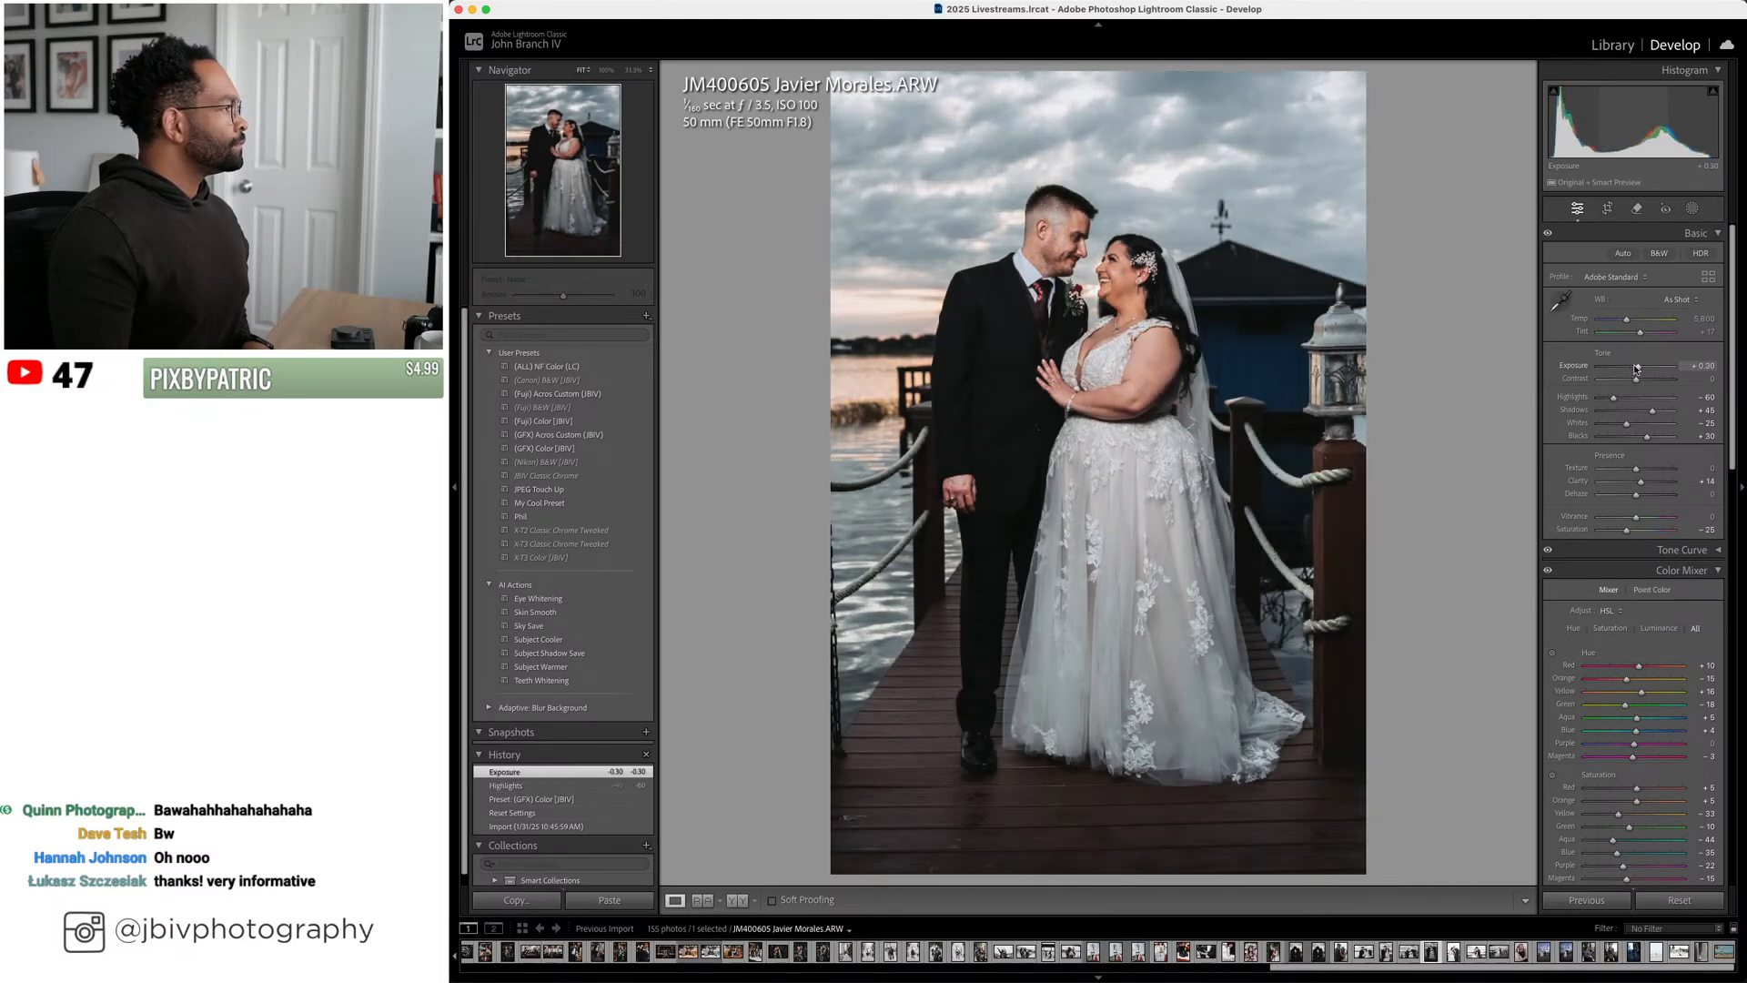
Set the full-length dock portrait's shadows to +30, contrast to -15 and exposure to +0.50
{"action": "key", "text": "Up"}
{"action": "key", "text": "Down"}
{"action": "key", "text": "Down"}
{"action": "key", "text": "Down"}
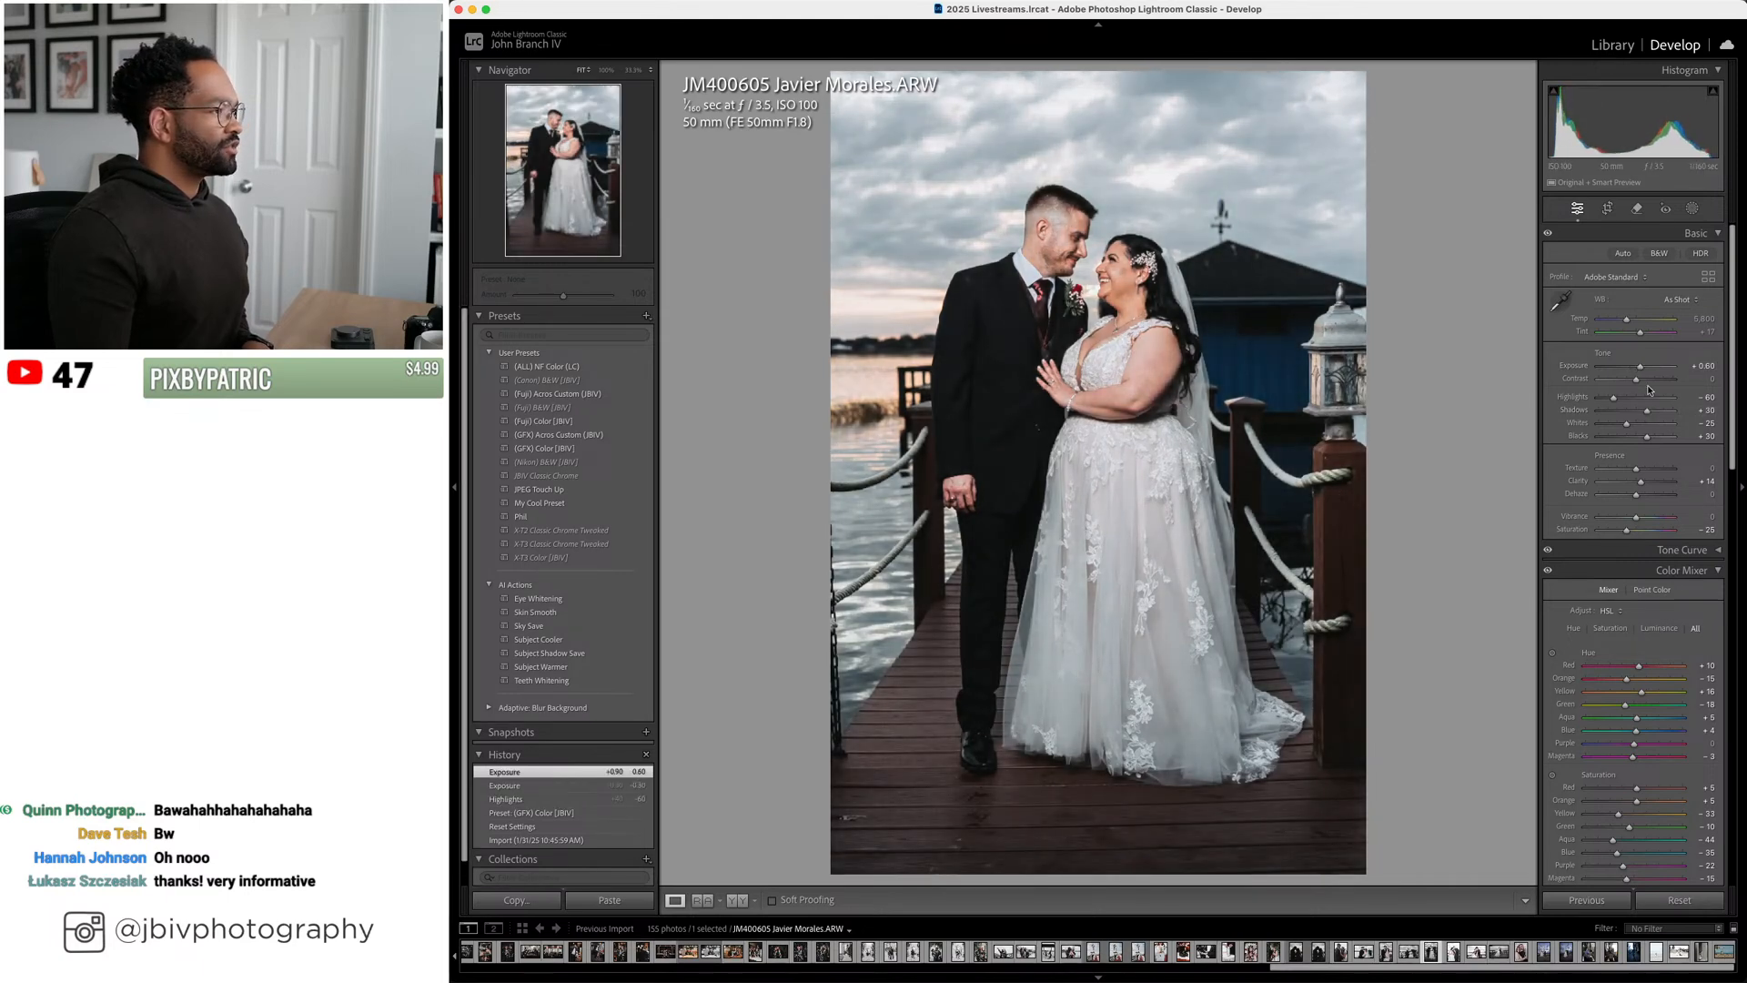
{"action": "key", "text": "Down"}
{"action": "key", "text": "Down"}
{"action": "key", "text": "Down"}
{"action": "key", "text": "Down"}
{"action": "key", "text": "Down"}
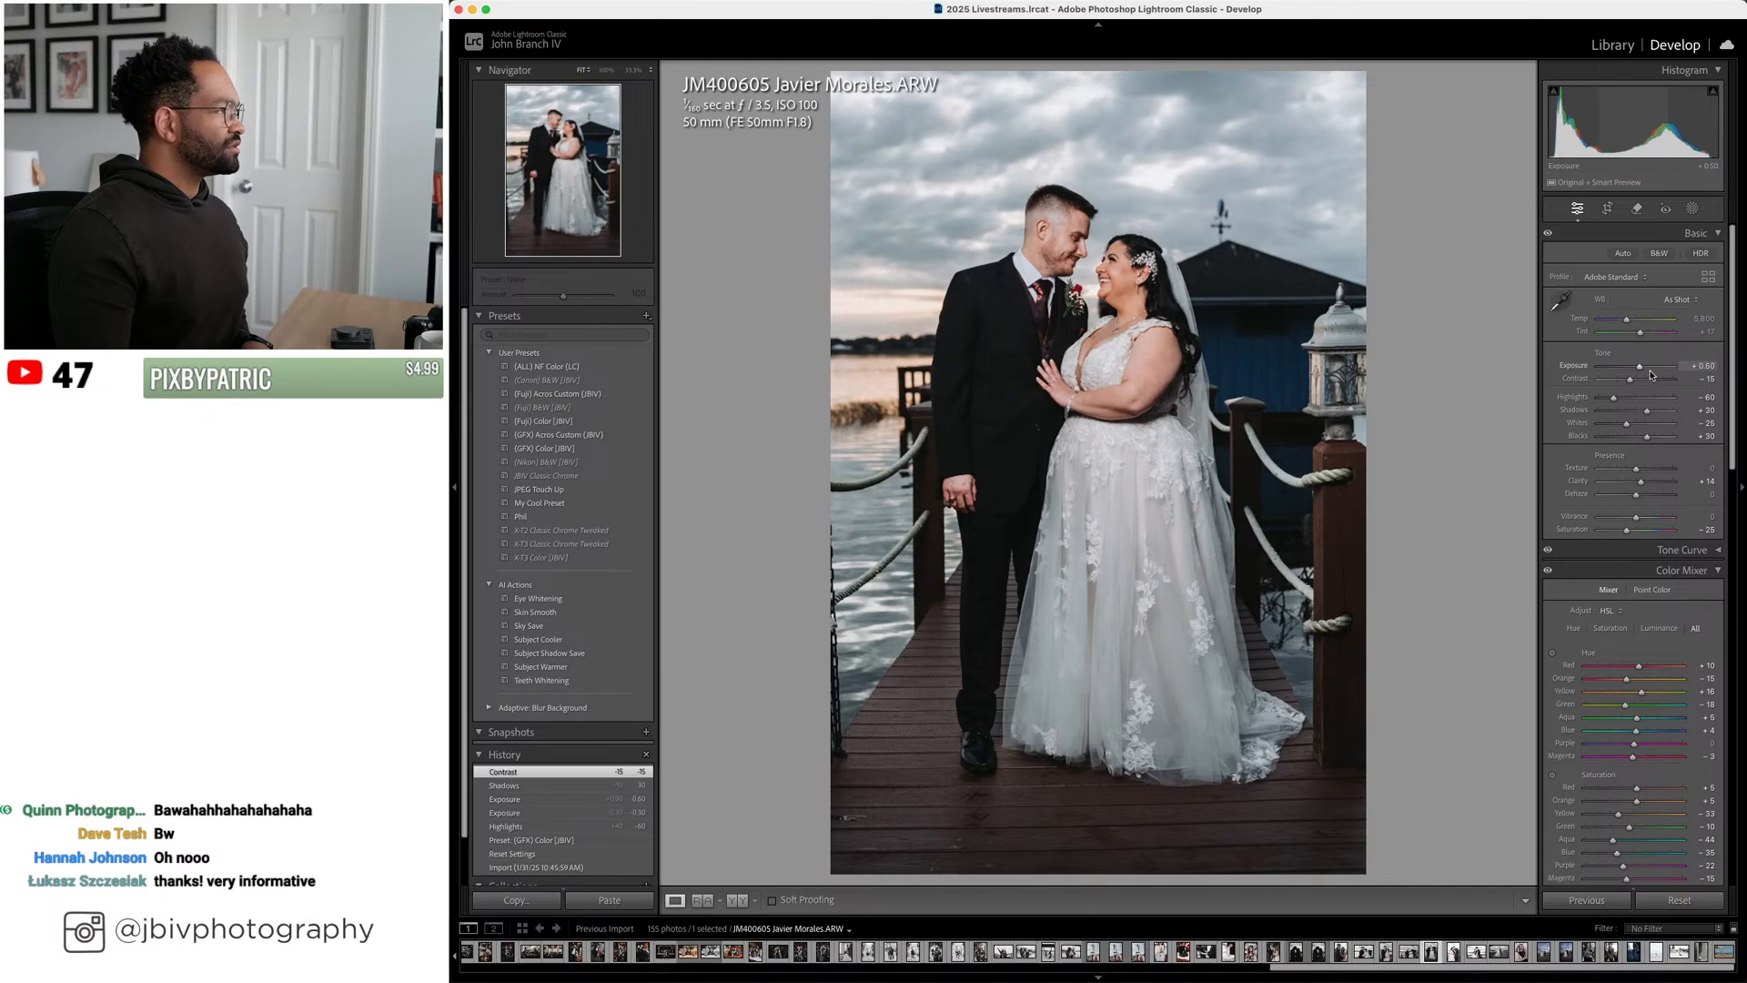
Apply the (GFX) Acros Custom [JBIV] preset to the close-up of the couple under the veil, with exposure +0.60
{"action": "left_click", "coordinate": [1609, 45]}
{"action": "scroll", "coordinate": [1108, 465], "scroll_direction": "down", "scroll_amount": 5}
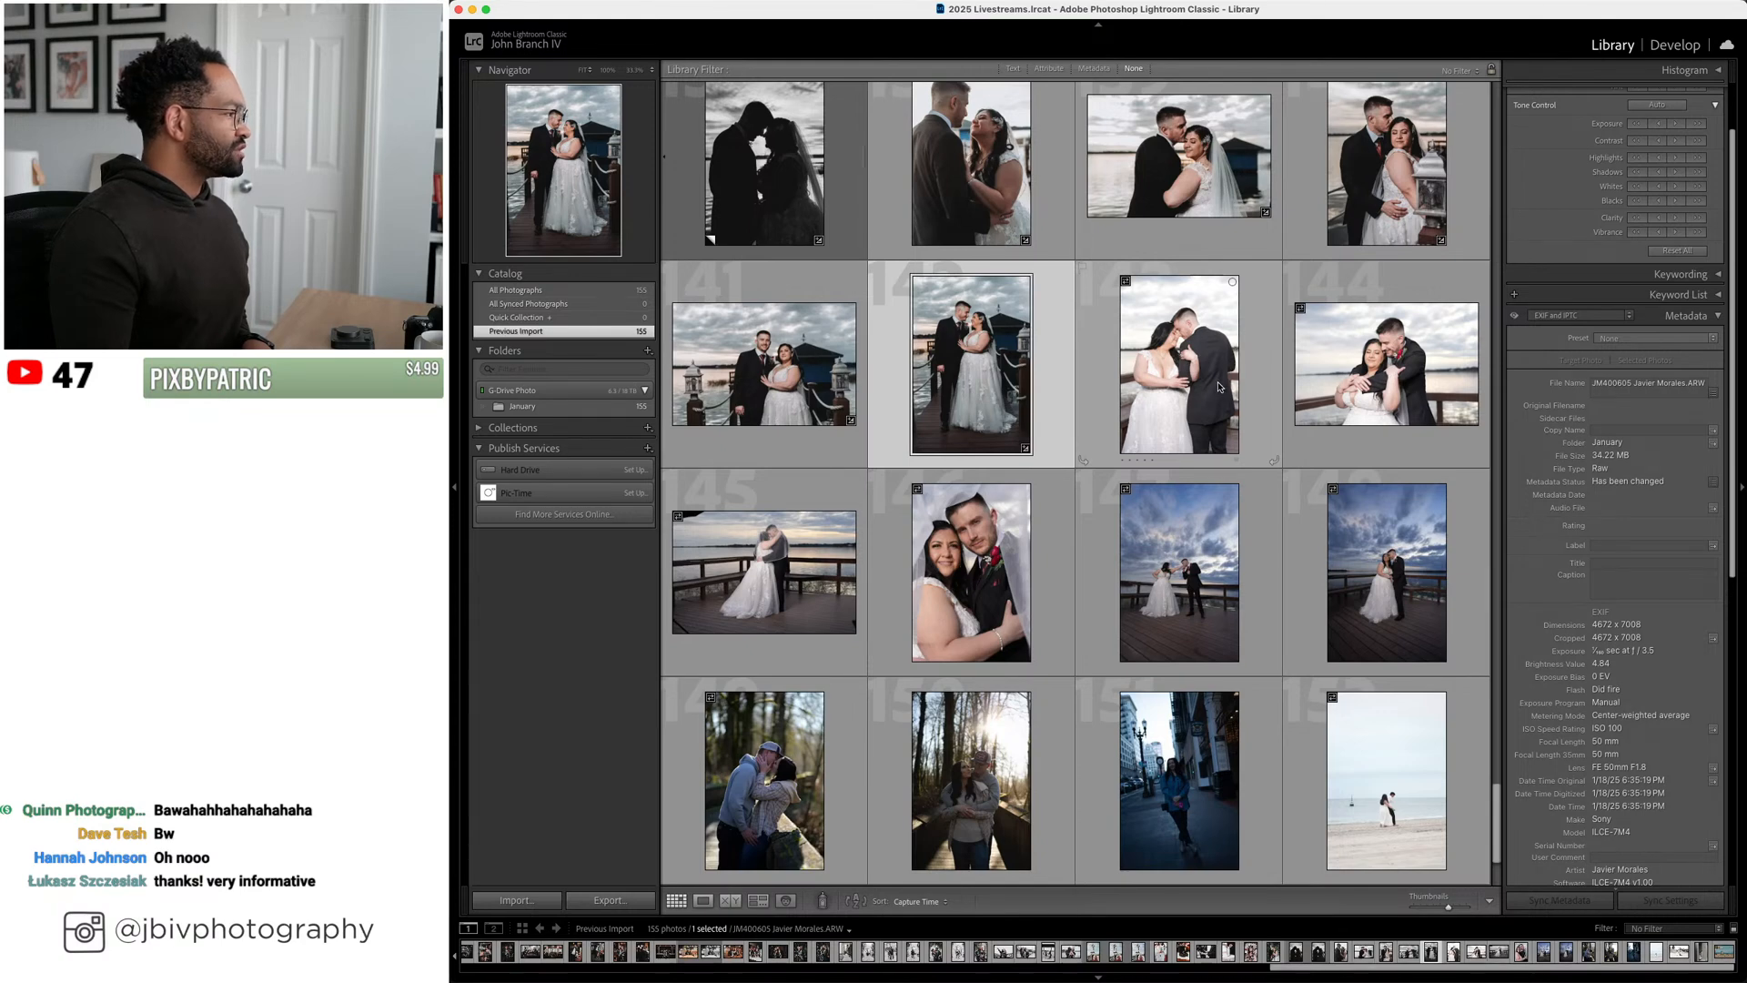
{"action": "key", "text": "Down"}
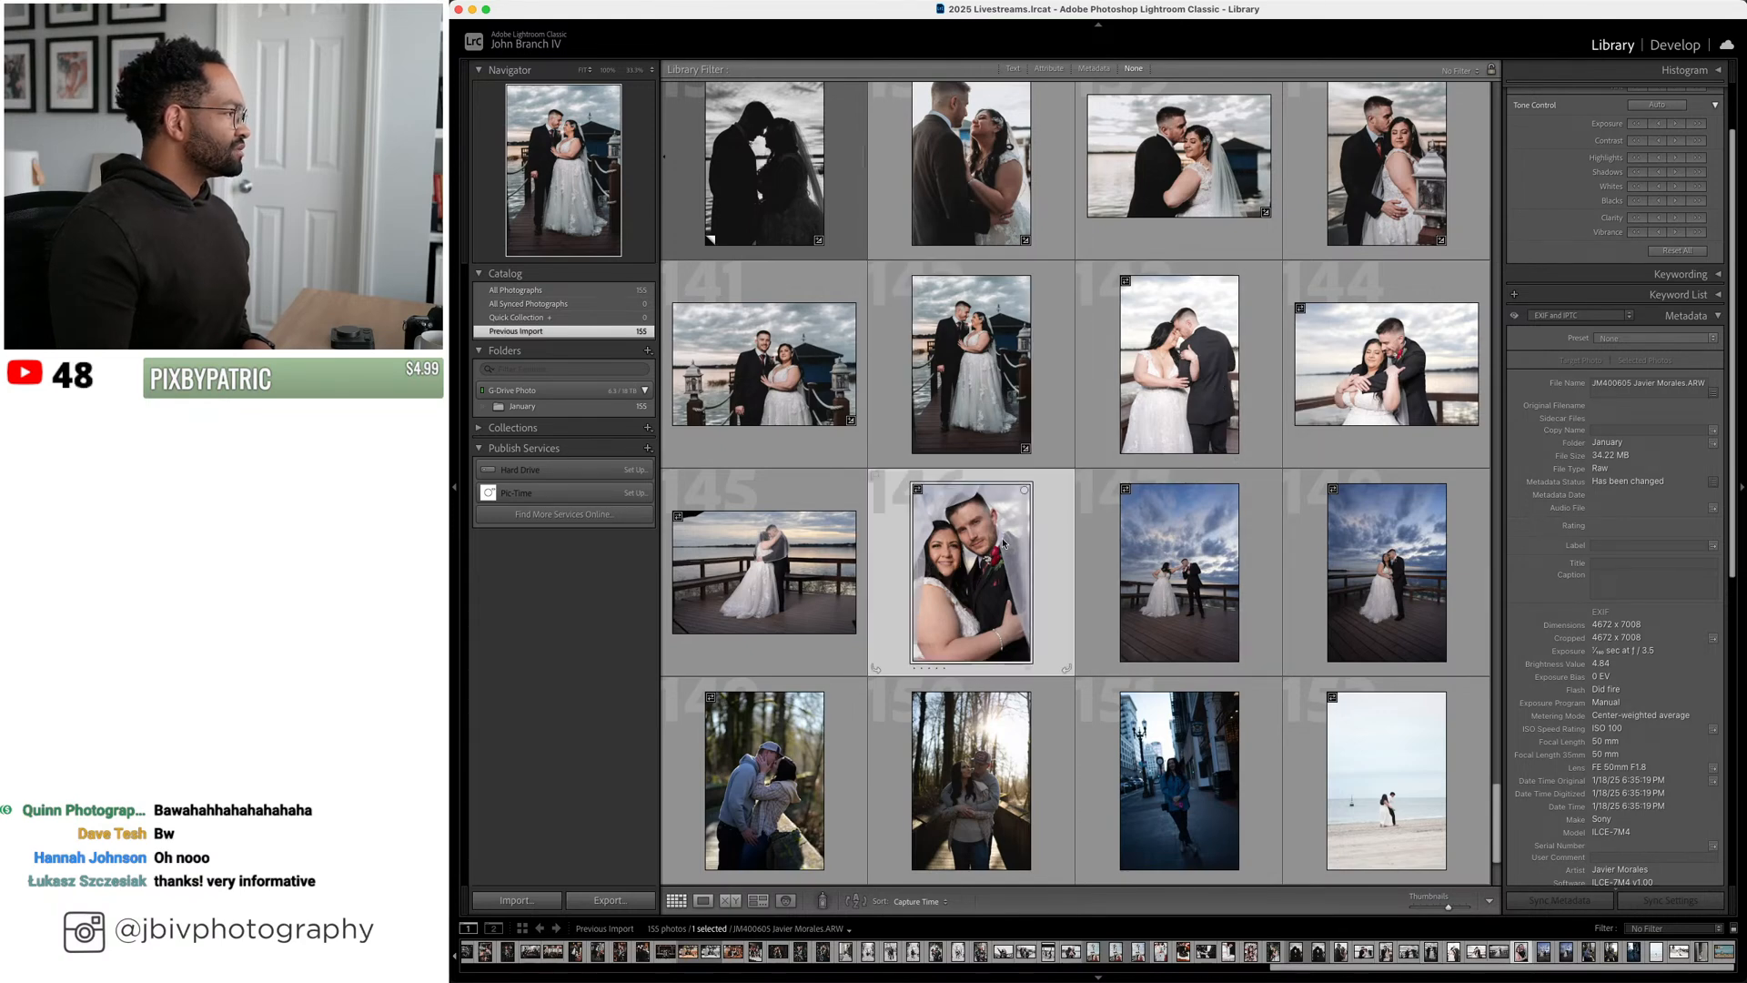
{"action": "left_click", "coordinate": [1676, 46]}
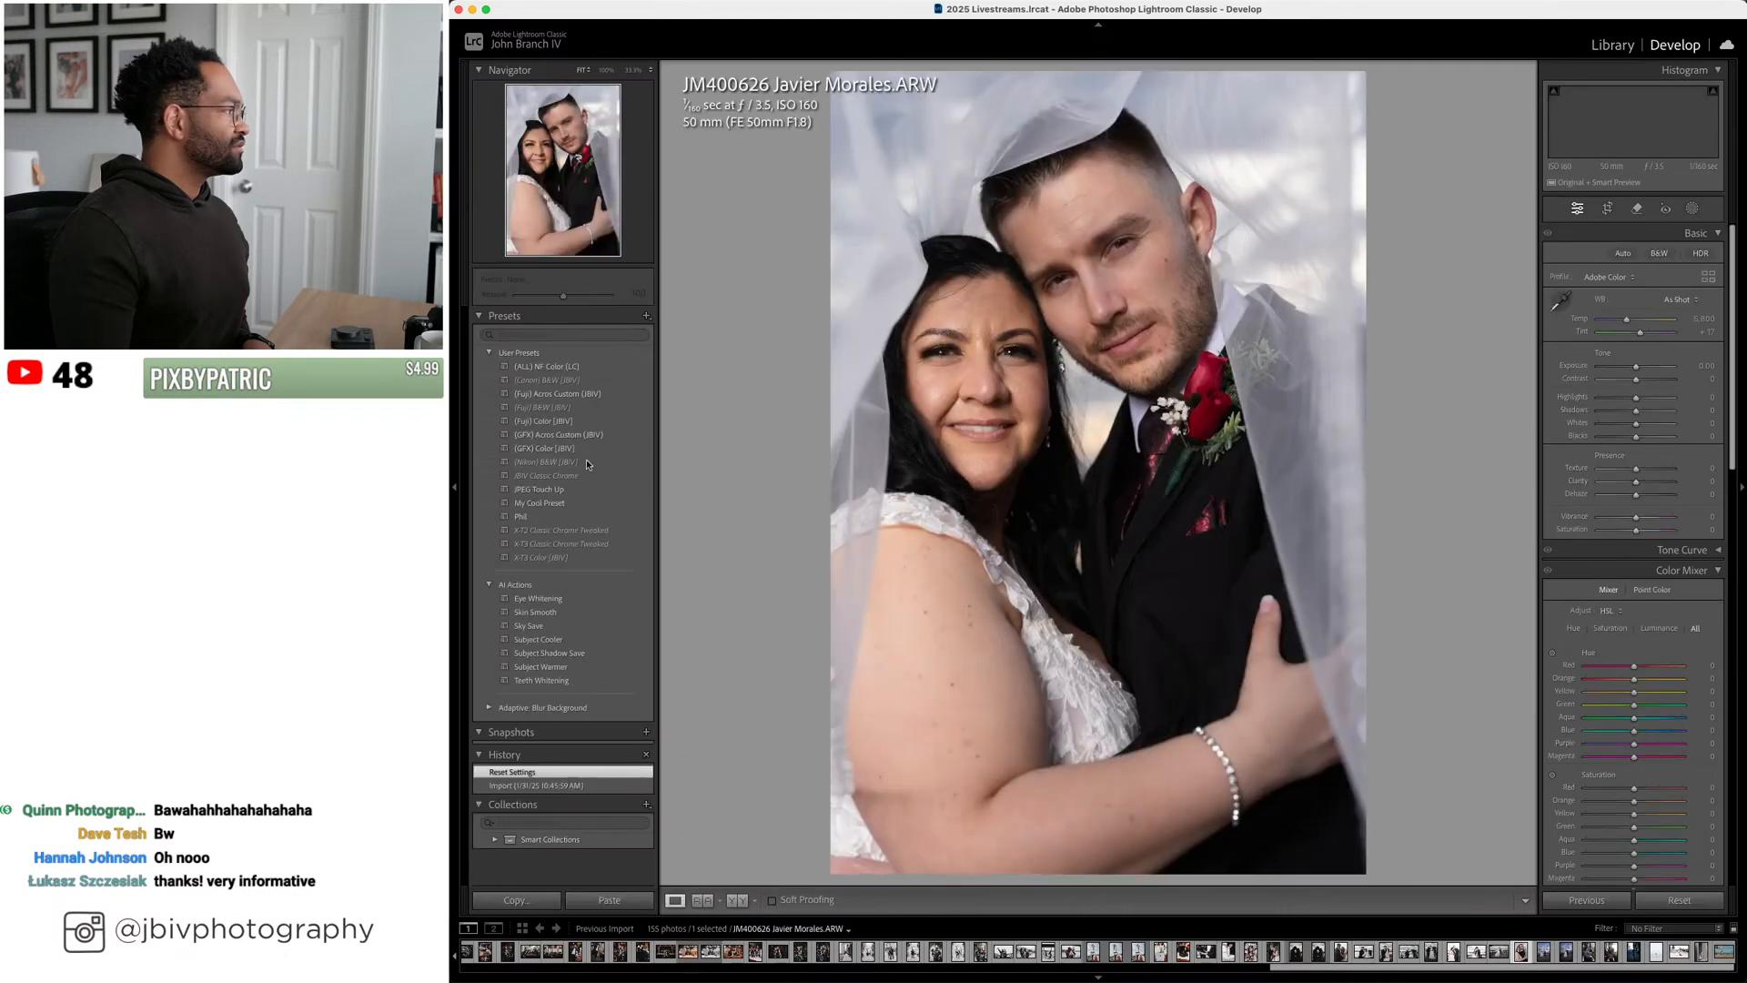
{"action": "left_click", "coordinate": [601, 436]}
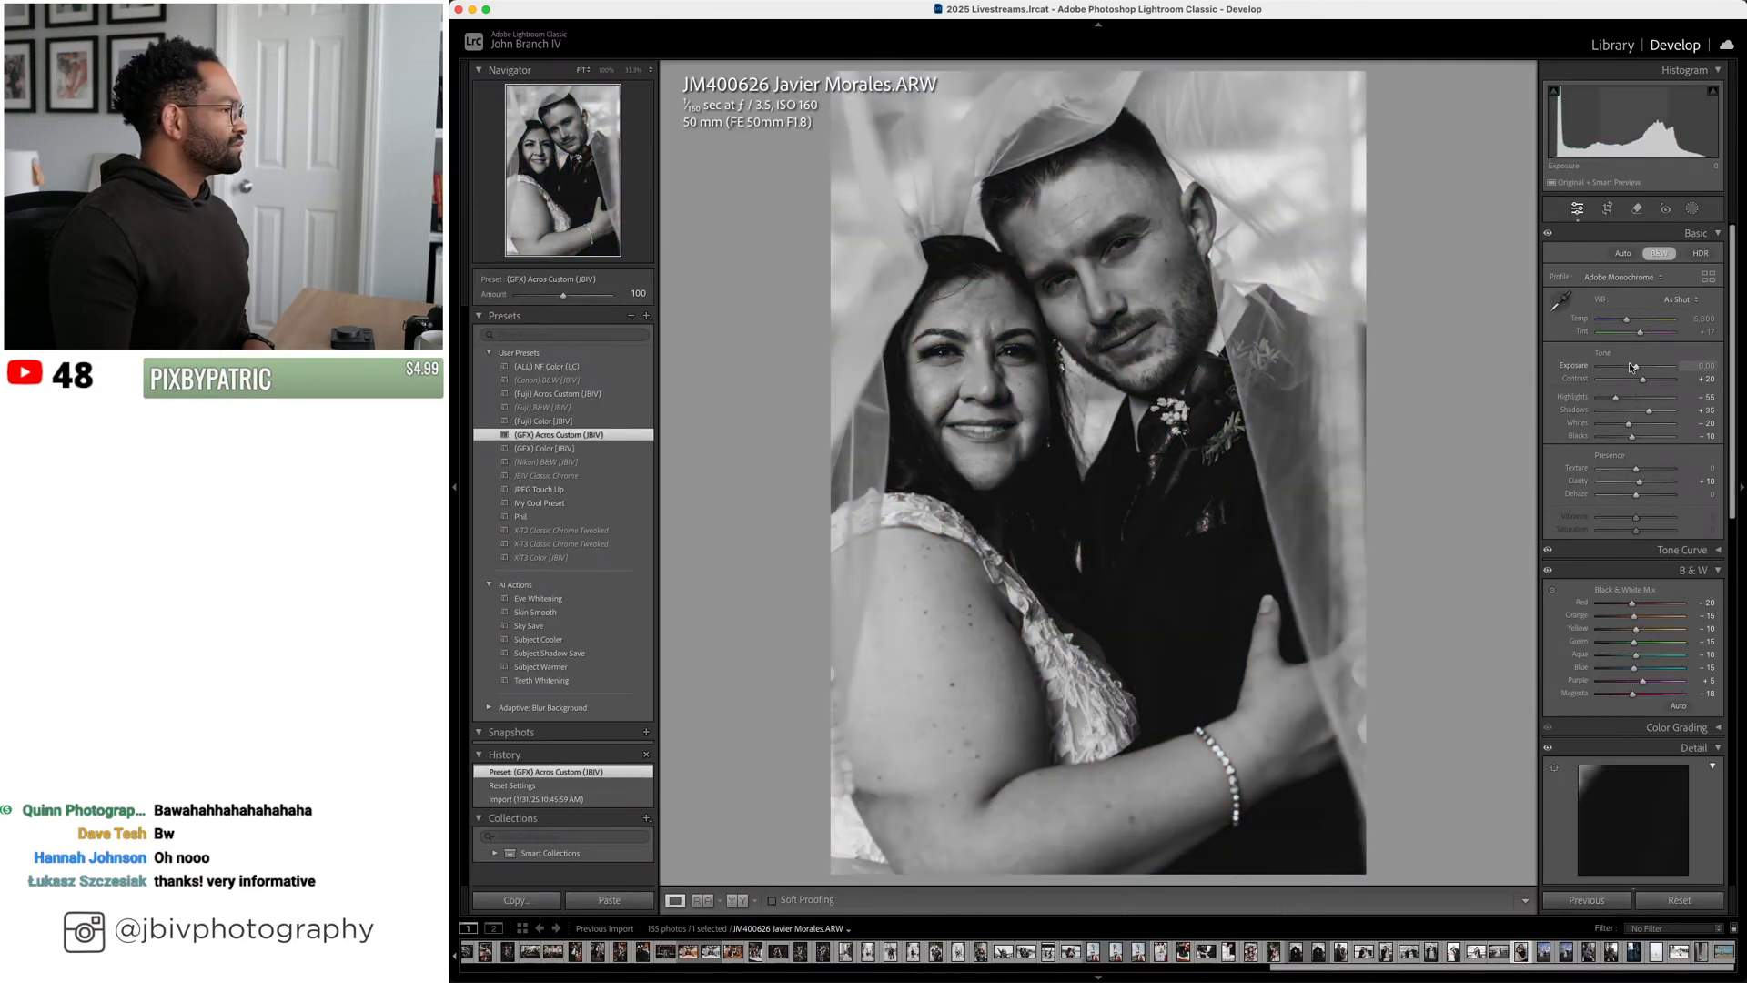
{"action": "key", "text": "Up"}
{"action": "key", "text": "Up"}
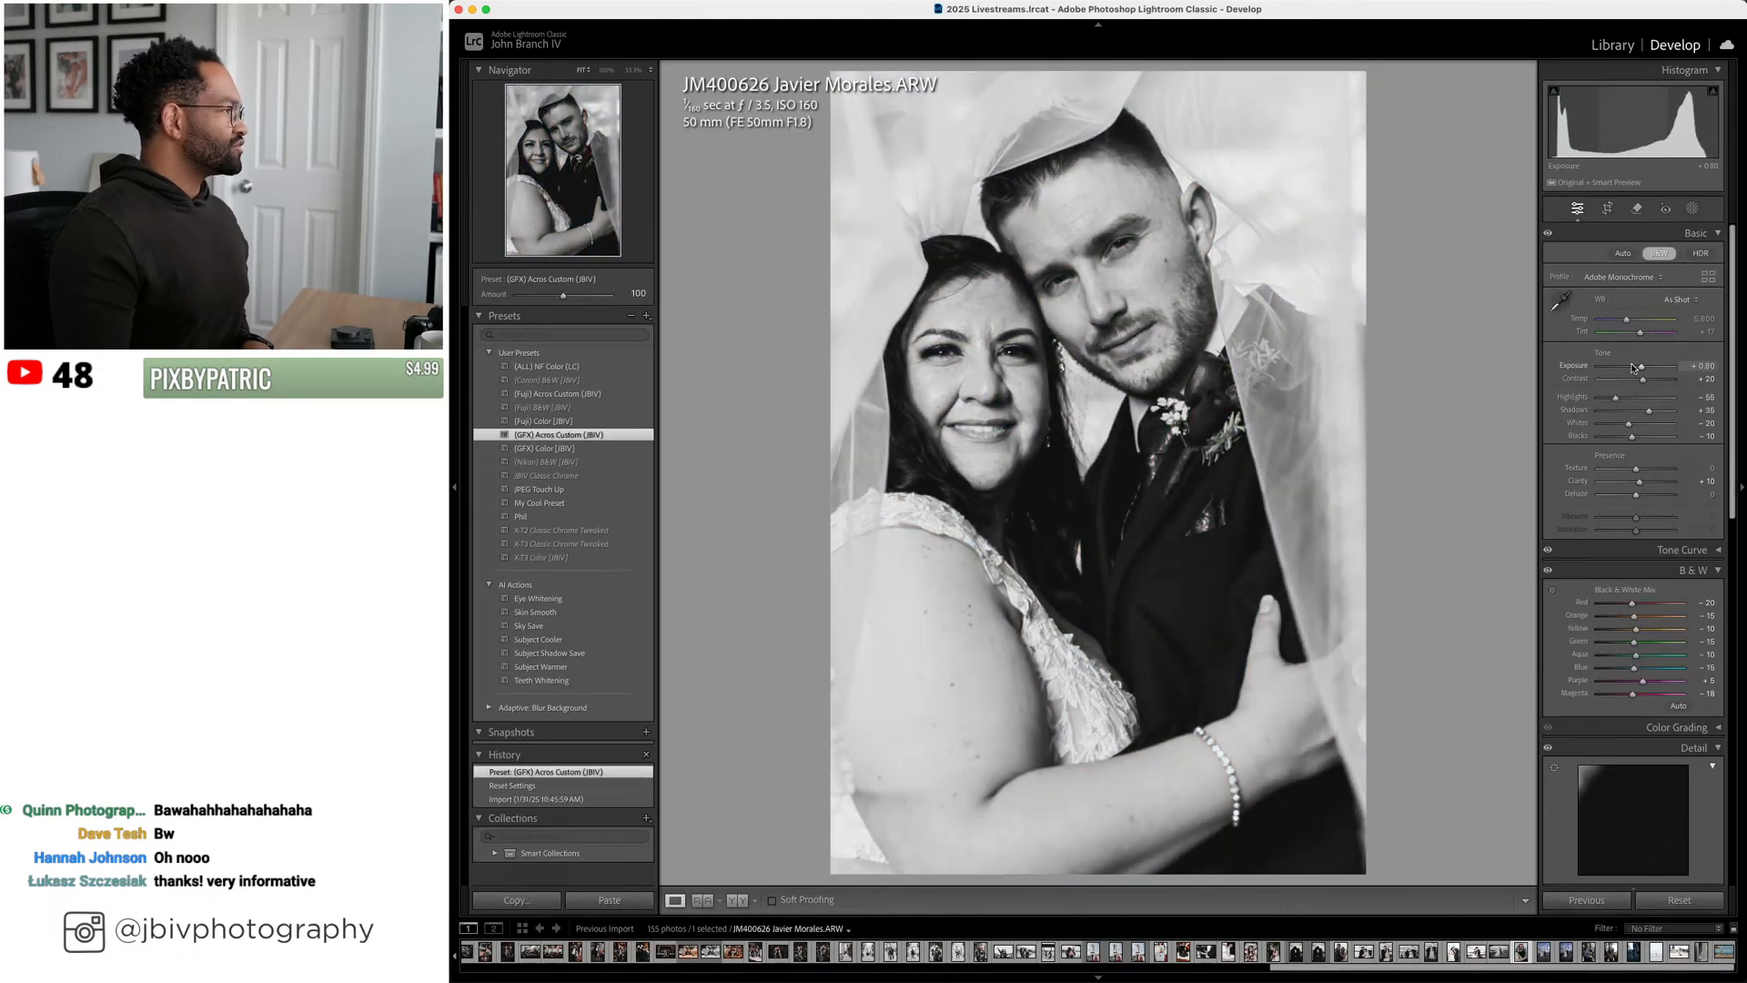
{"action": "key", "text": "Down"}
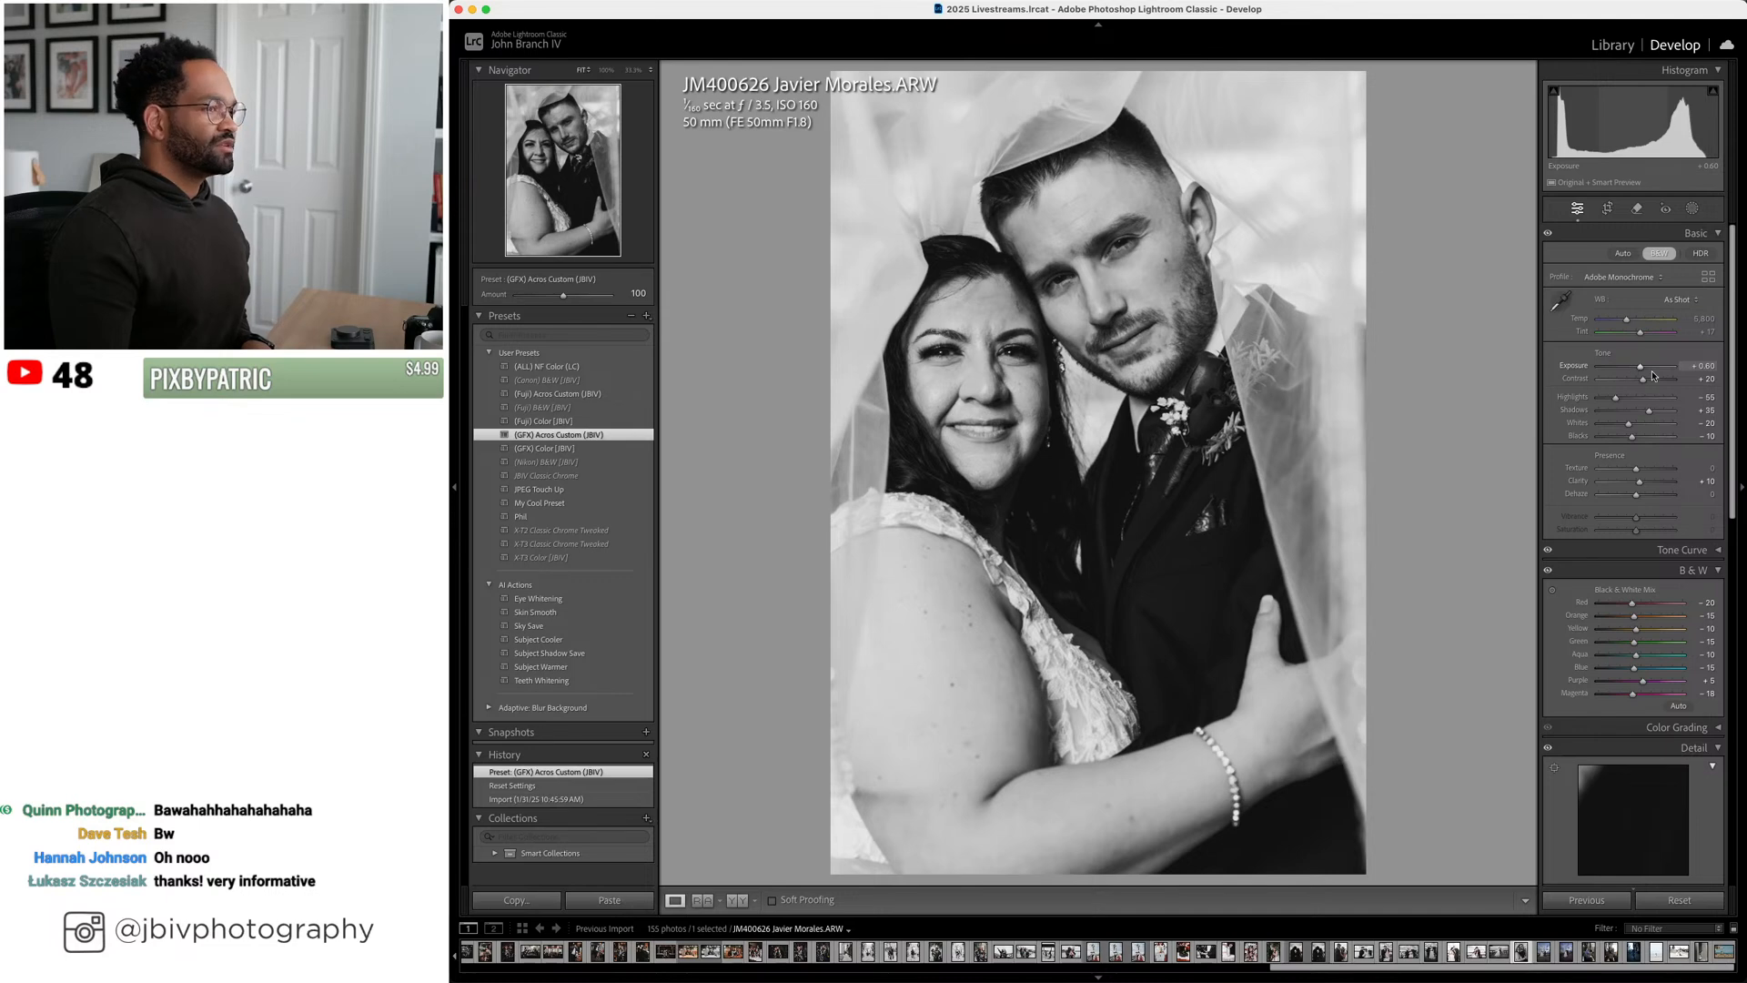
Apply the (GFX) Color [JBIV] preset to the vertical portrait of the couple touching foreheads by the railing, with exposure -1.00 and contrast -15
{"action": "left_click", "coordinate": [1611, 46]}
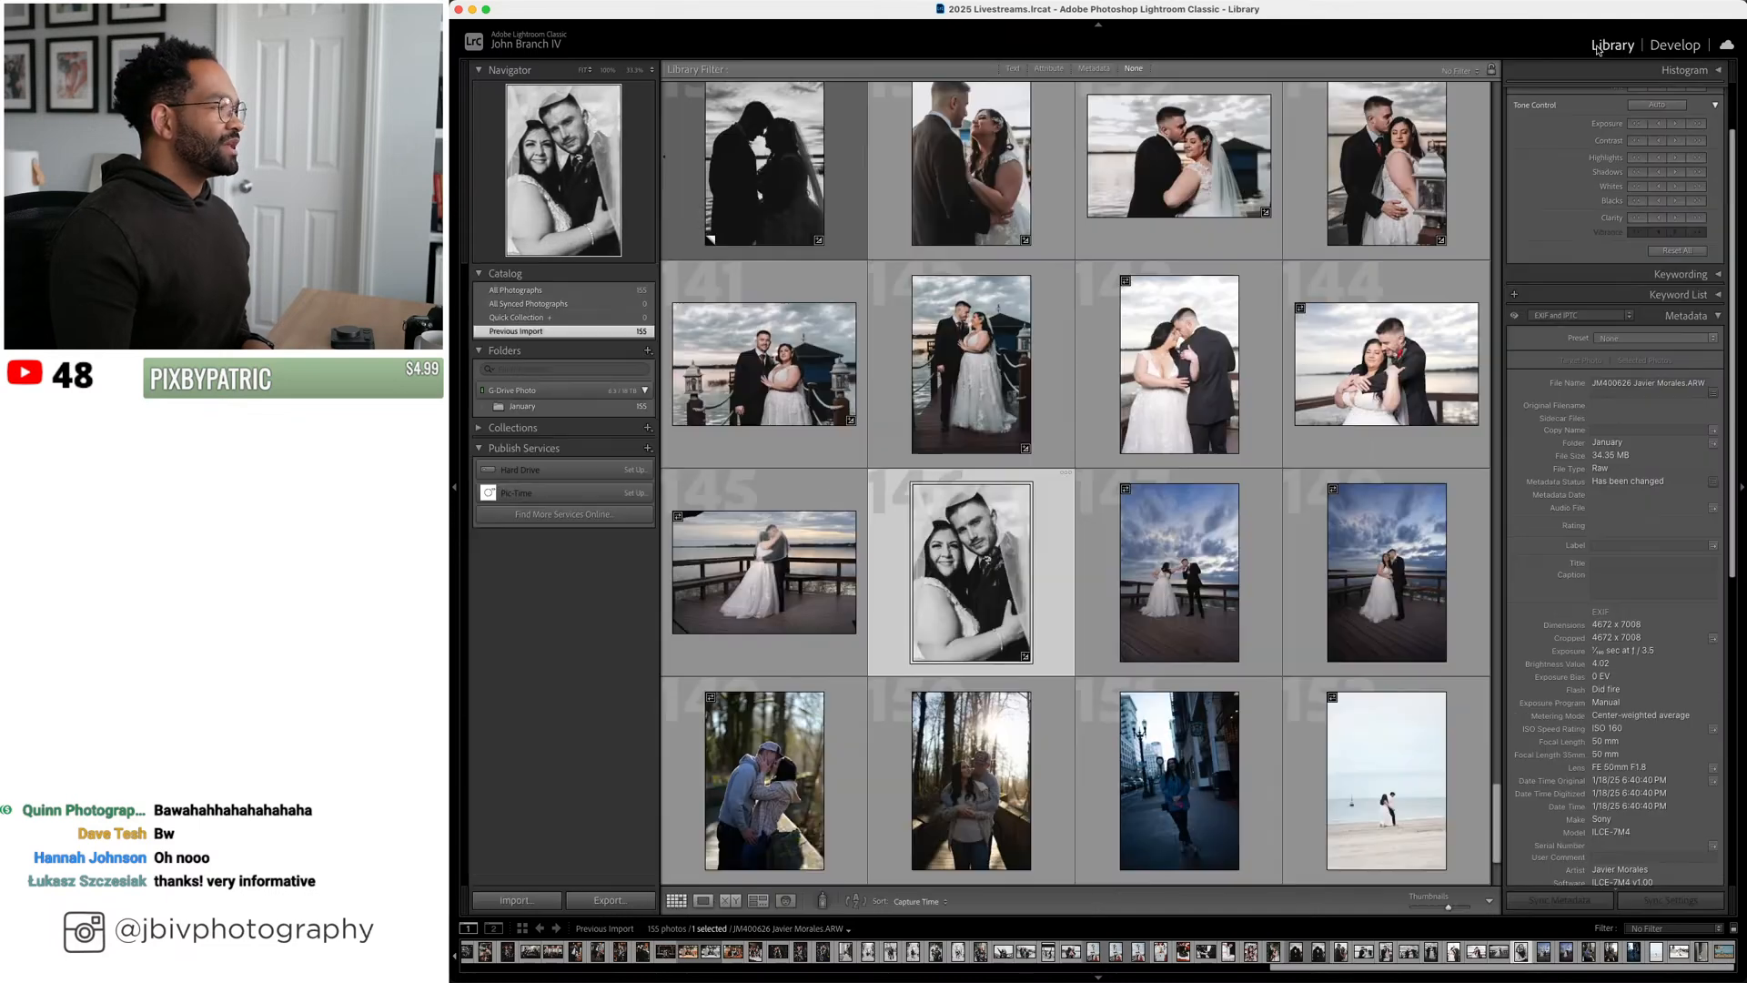
{"action": "left_click", "coordinate": [1180, 364]}
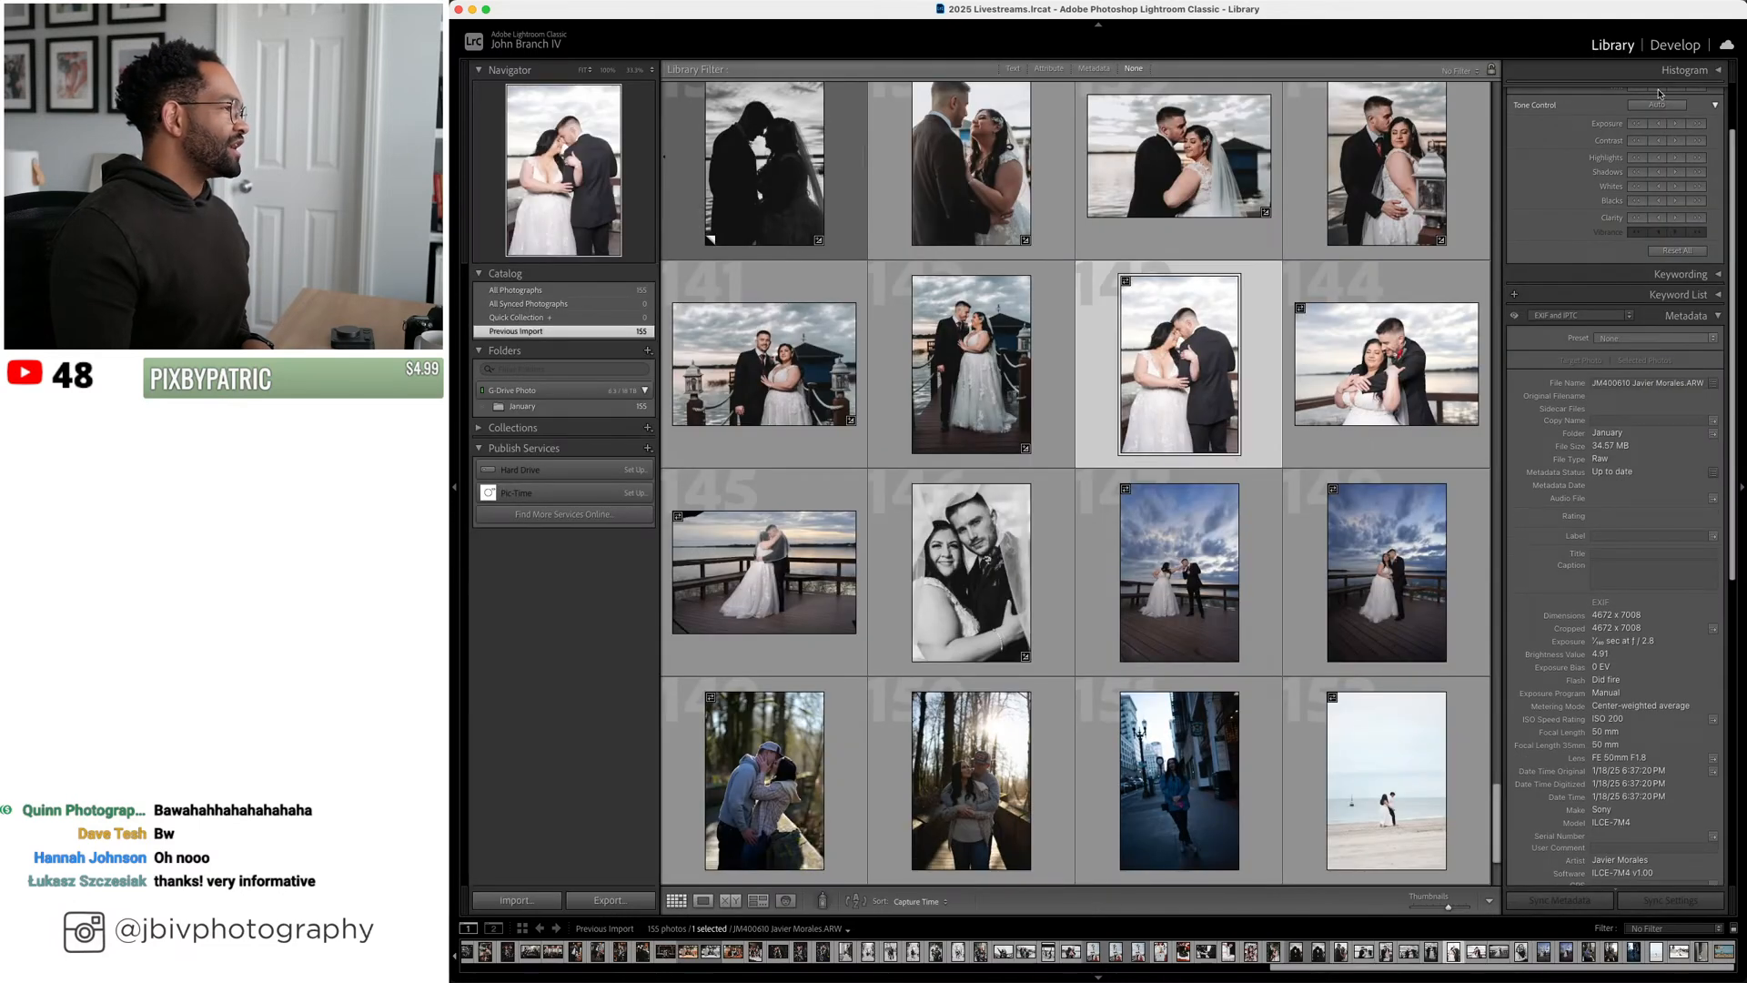
{"action": "left_click", "coordinate": [1675, 45]}
{"action": "left_click", "coordinate": [637, 447]}
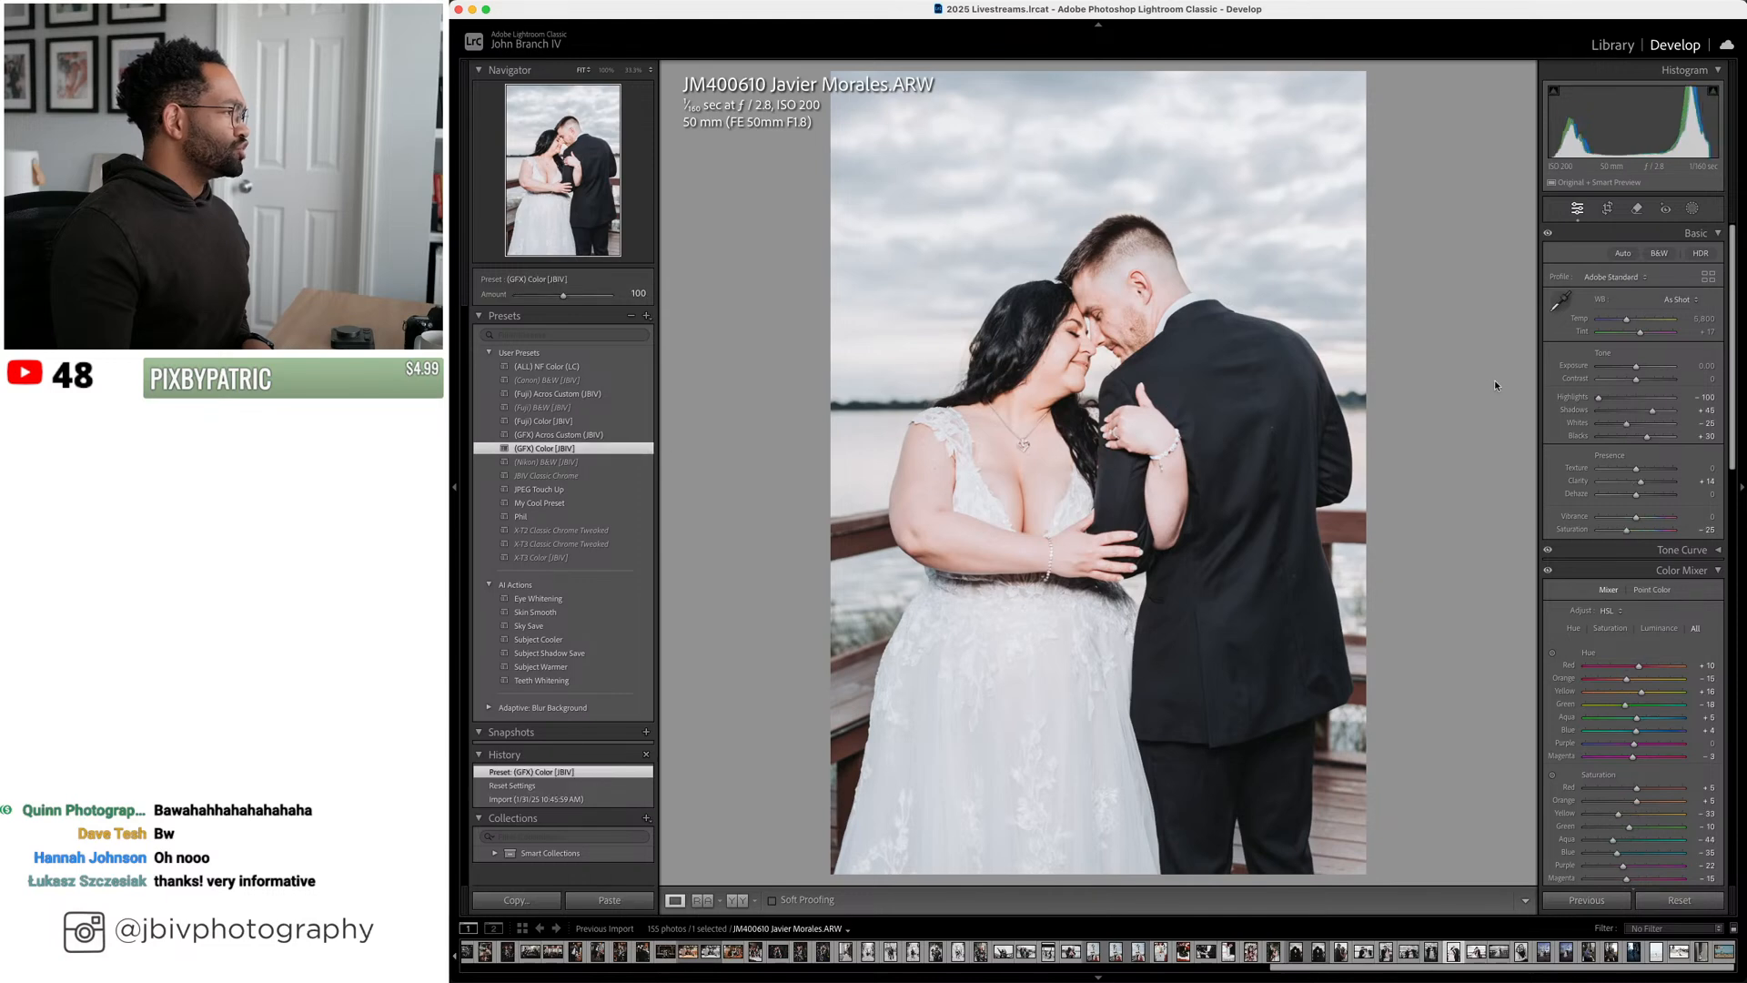
{"action": "mouse_move", "coordinate": [1593, 366]}
{"action": "left_mouse_down"}
{"action": "mouse_move", "coordinate": [1638, 384]}
{"action": "mouse_move", "coordinate": [1629, 367]}
{"action": "left_mouse_up"}
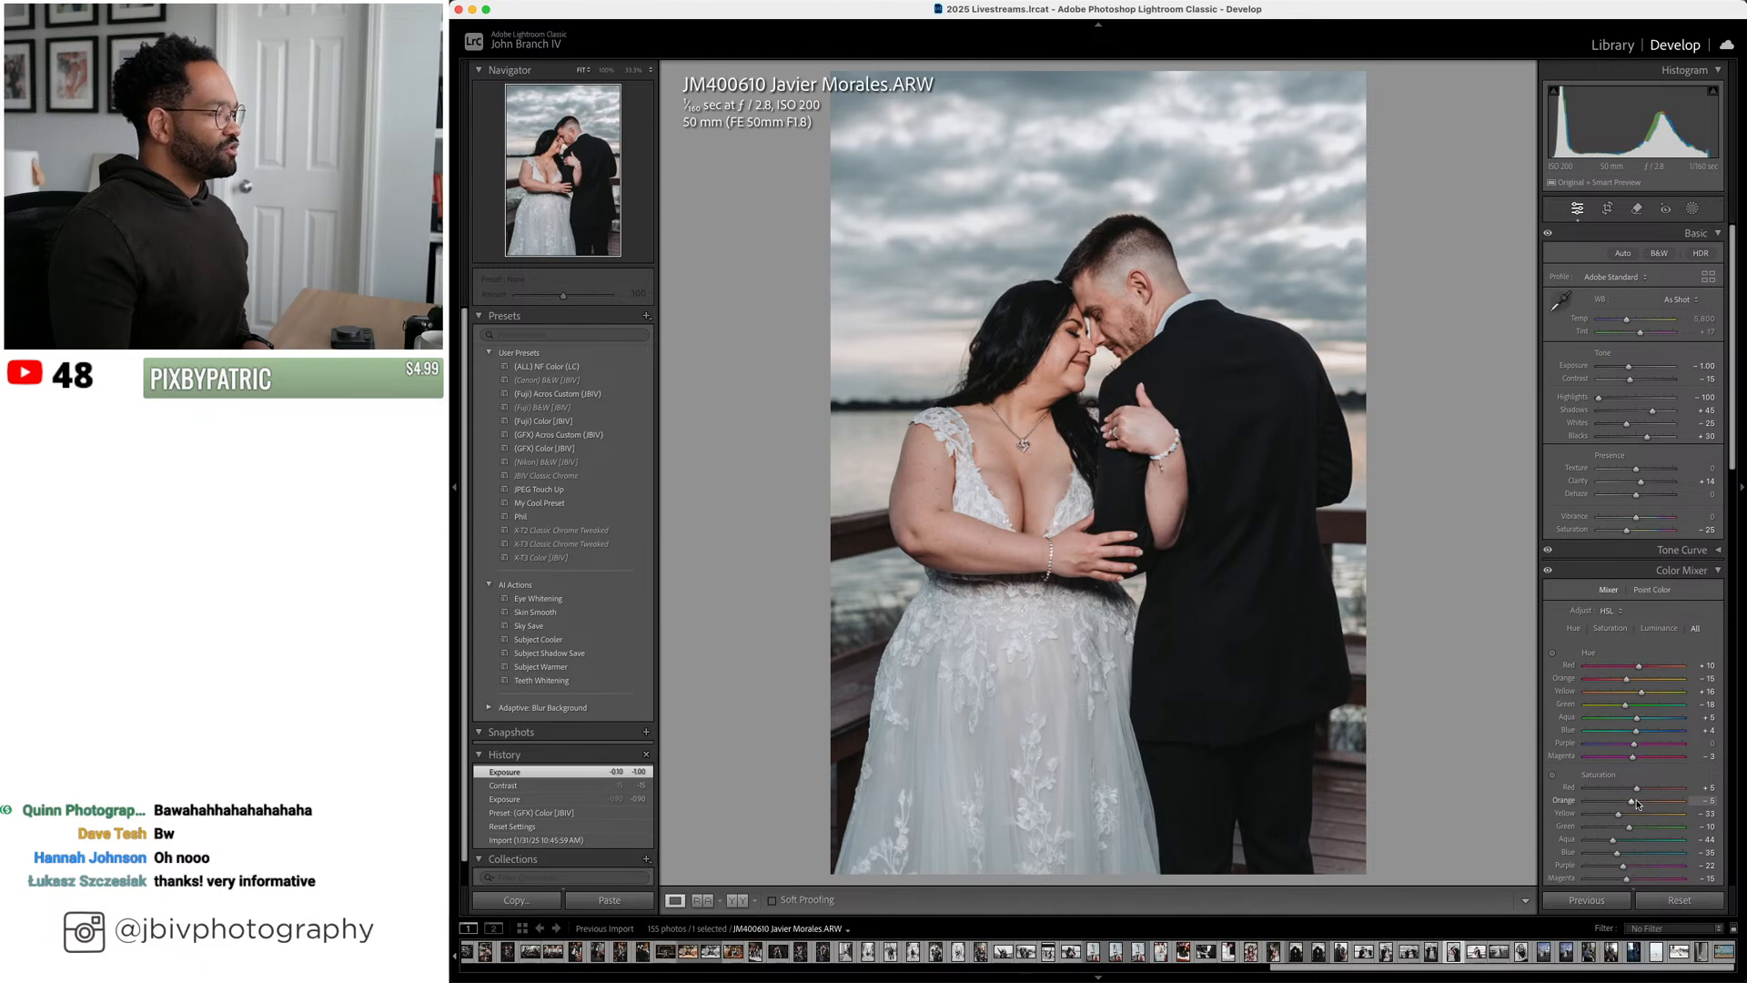
Set the railing portrait's orange saturation to -5 and compare the photo before and after editing
{"action": "left_click_drag", "start_coordinate": [1637, 803], "coordinate": [1638, 804]}
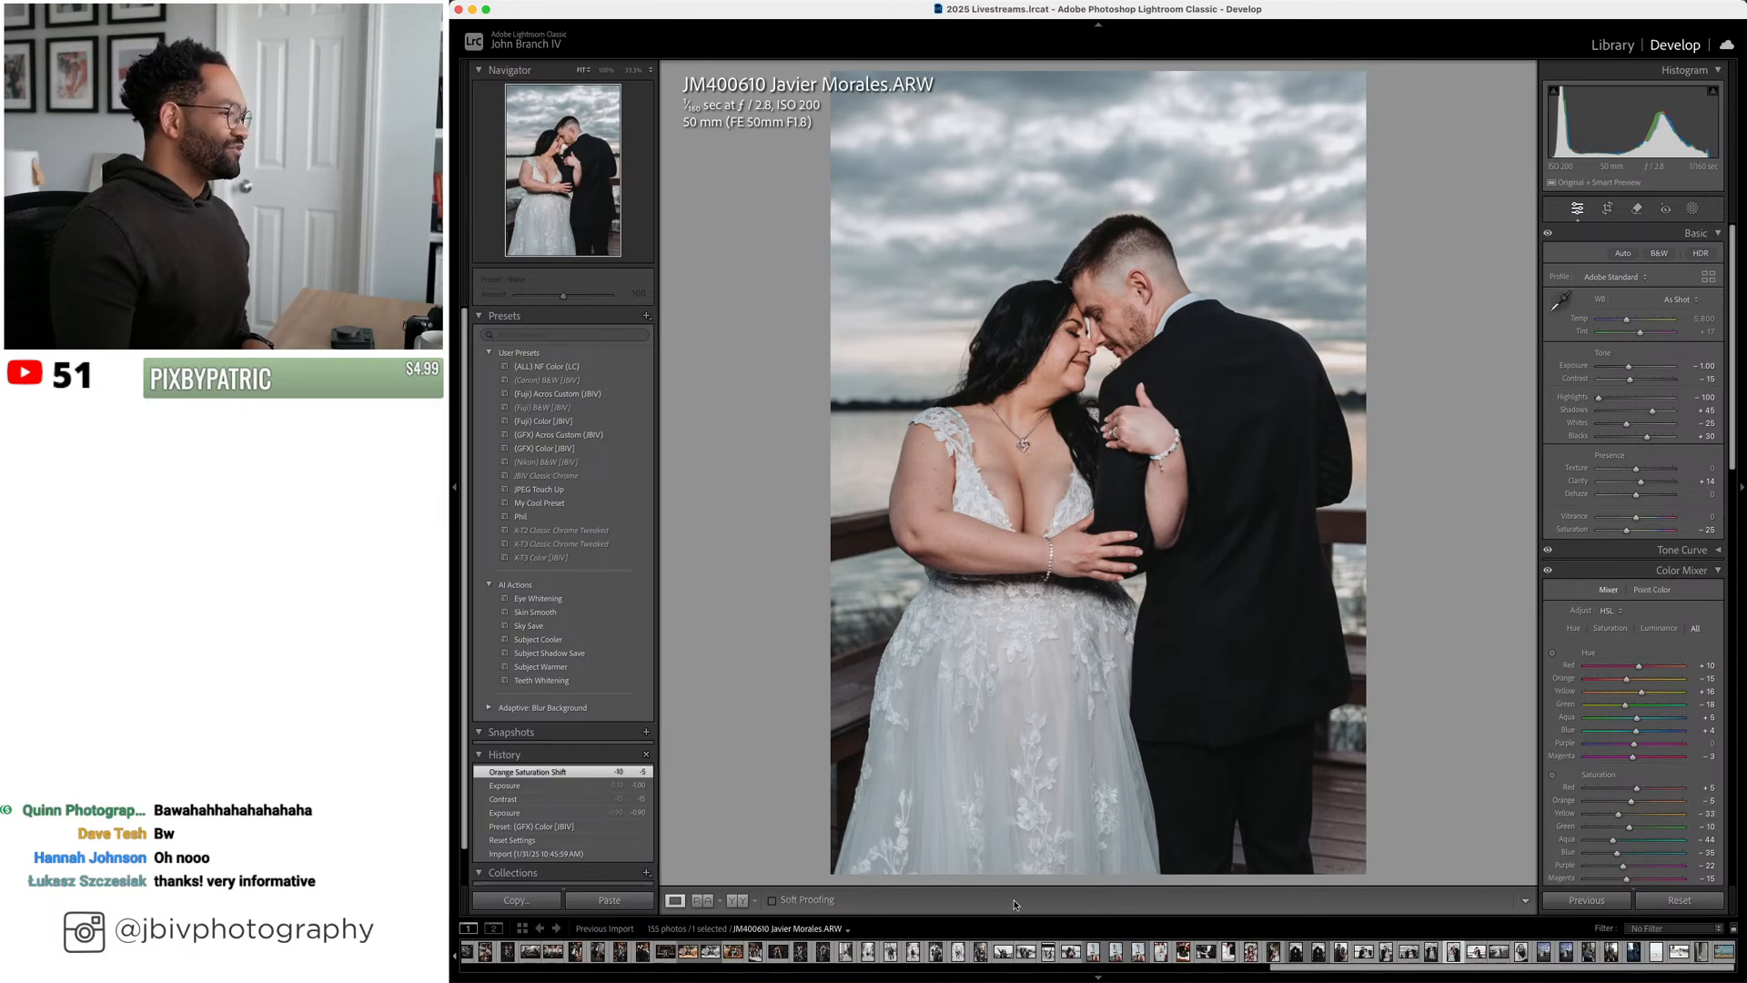
{"action": "left_click", "coordinate": [737, 901]}
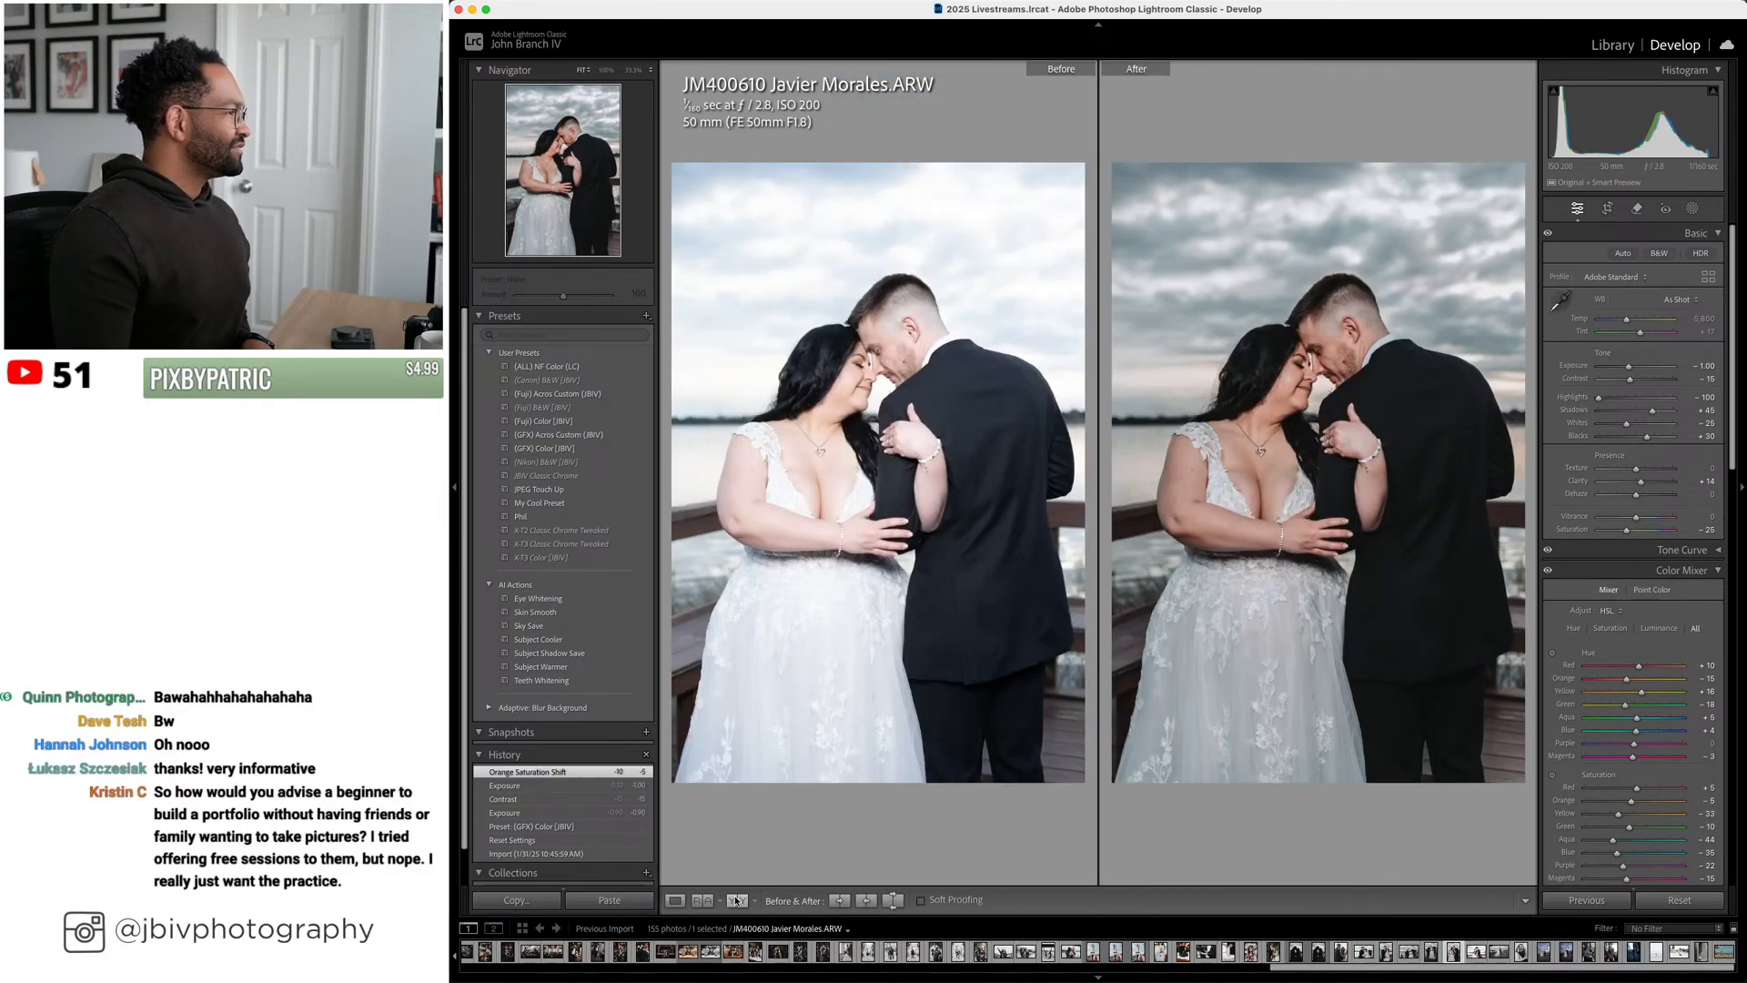
{"action": "left_click", "coordinate": [676, 900]}
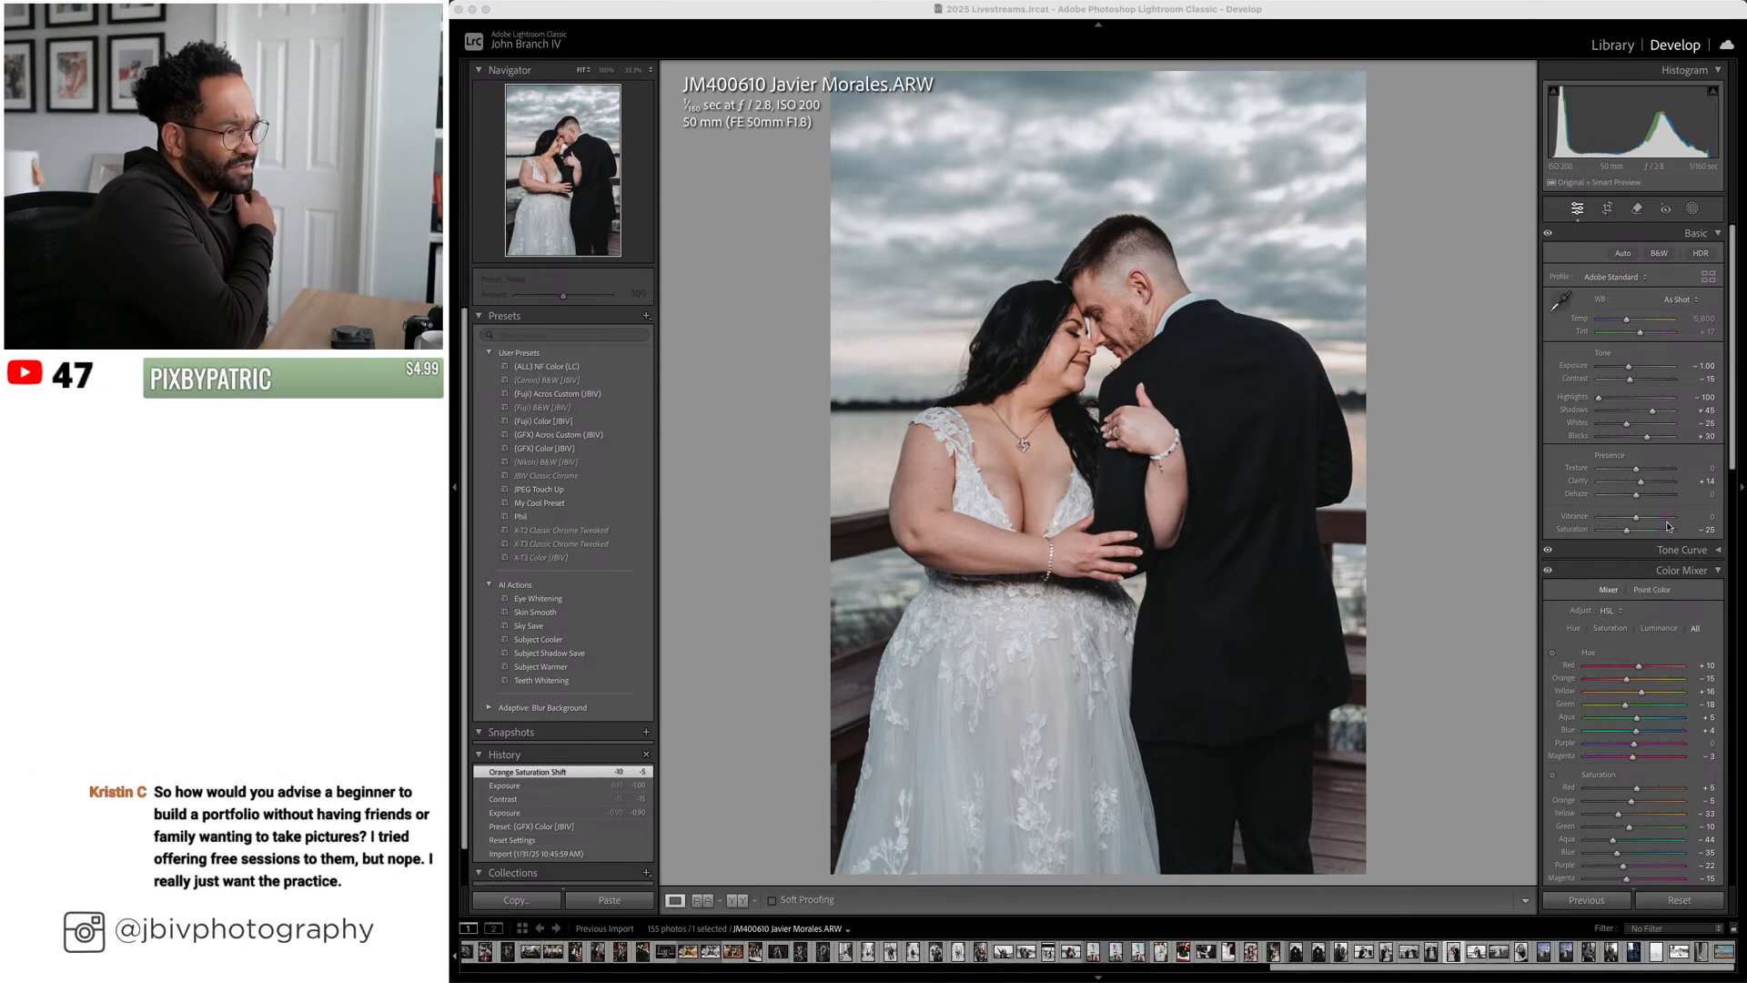
{"action": "scroll", "coordinate": [1567, 532], "scroll_direction": "down", "scroll_amount": 2}
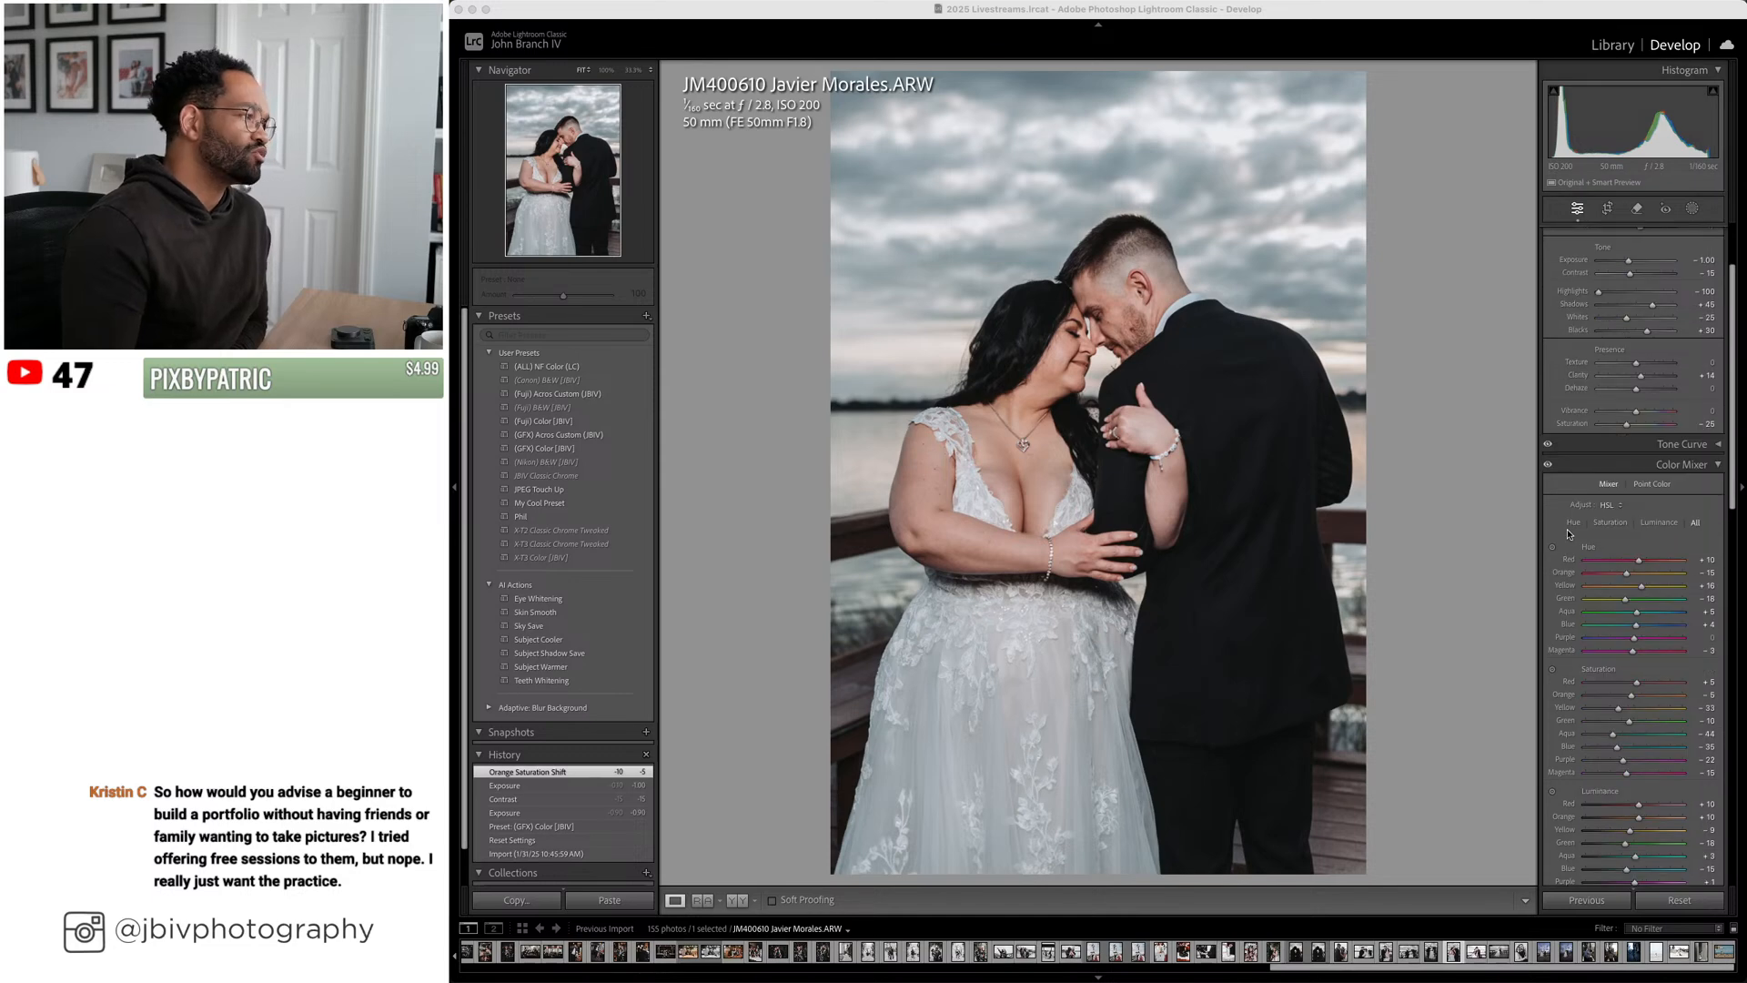
{"action": "scroll", "coordinate": [1567, 527], "scroll_direction": "up", "scroll_amount": 2}
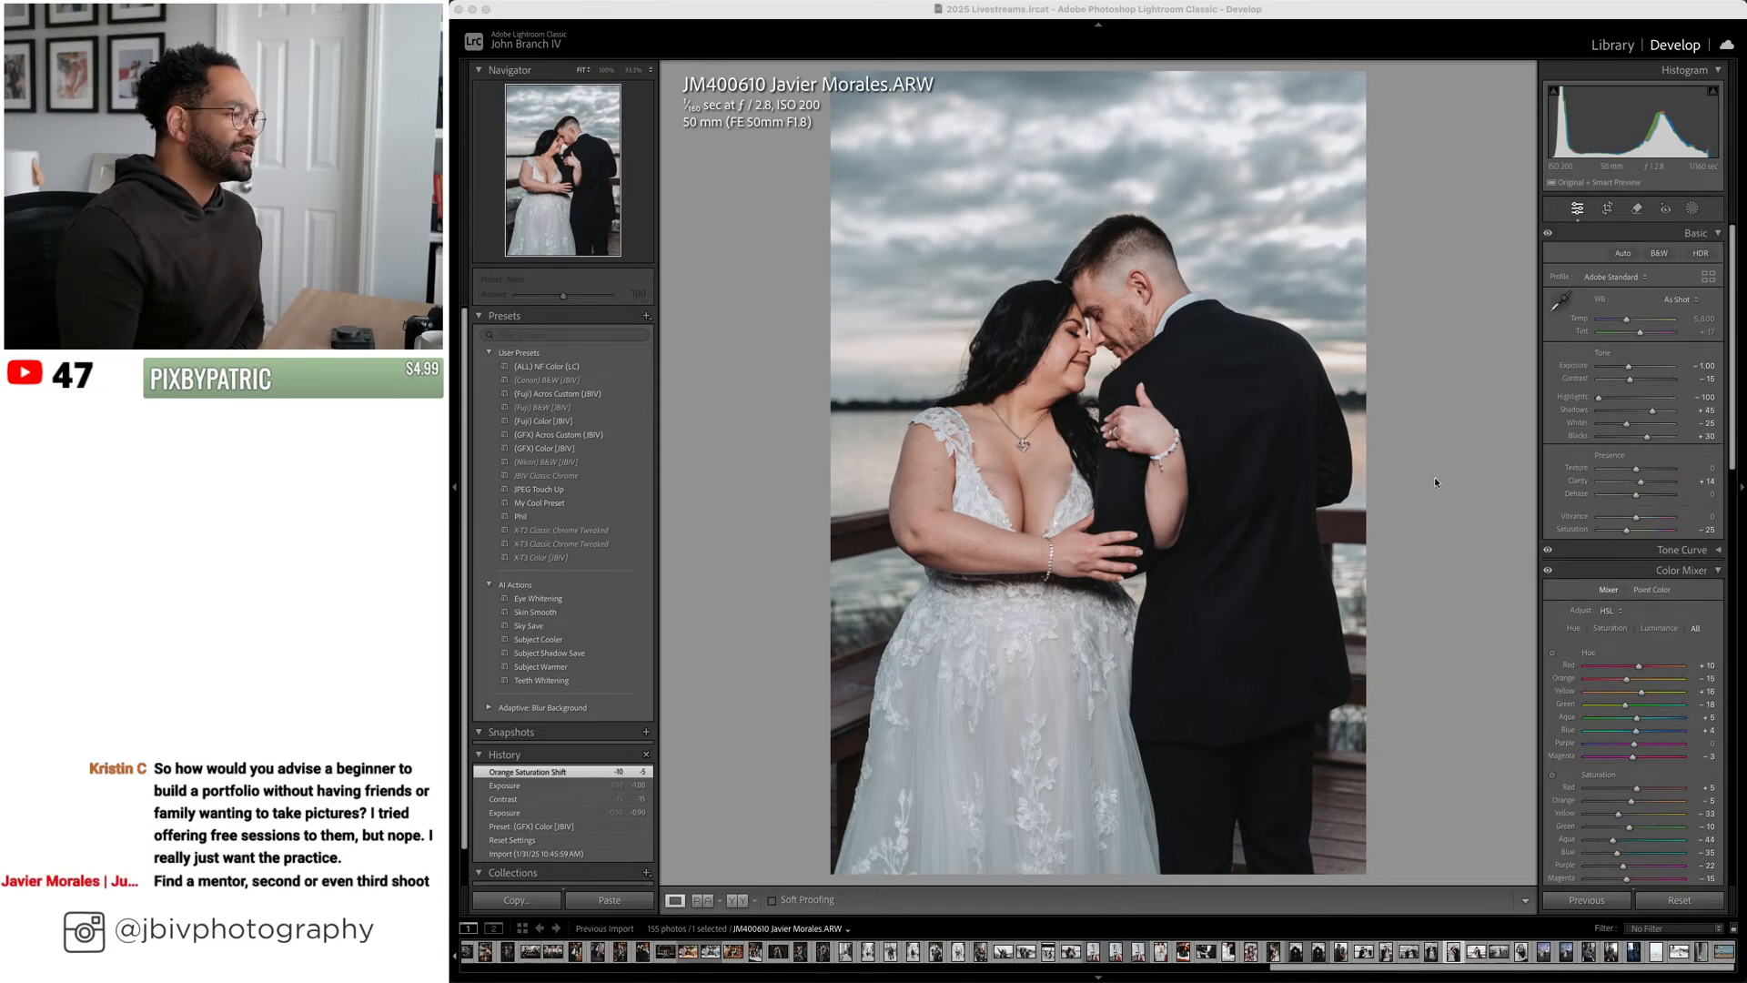
Apply the (GFX) Color [JBIV] preset to the next photo, the groom hugging the bride from behind, with exposure -0.70, contrast -20 and shadows +35
{"action": "key", "text": "Right"}
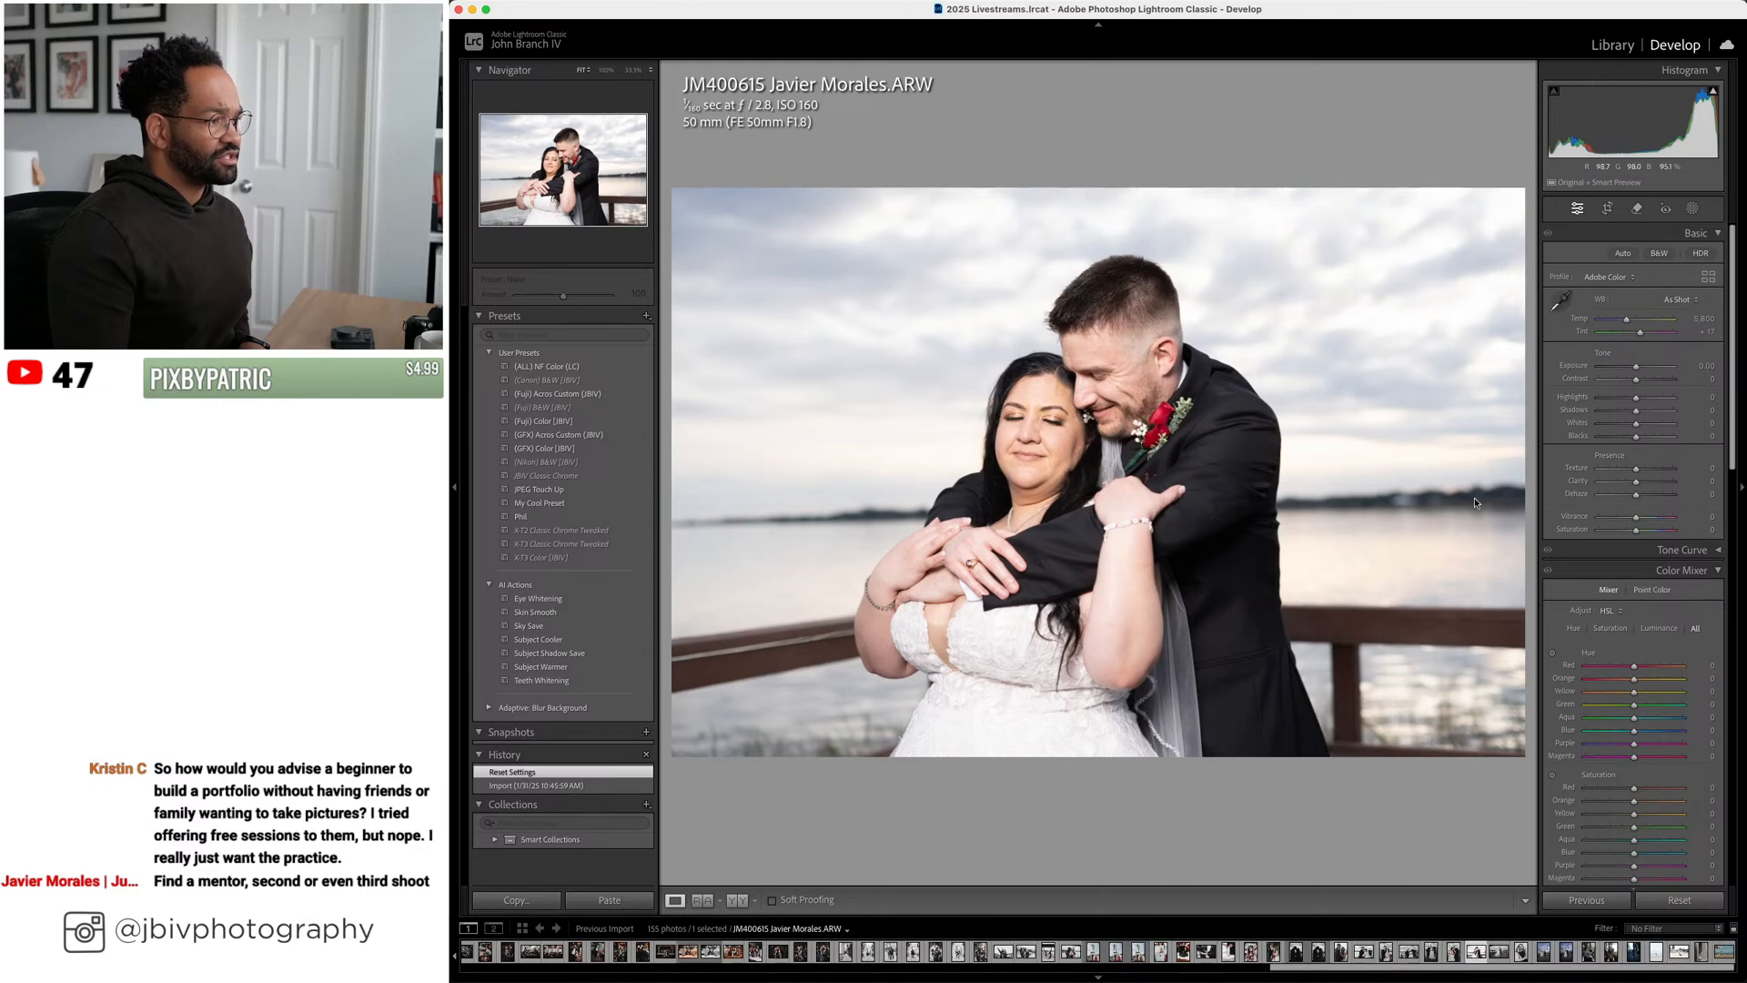
{"action": "left_click", "coordinate": [621, 449]}
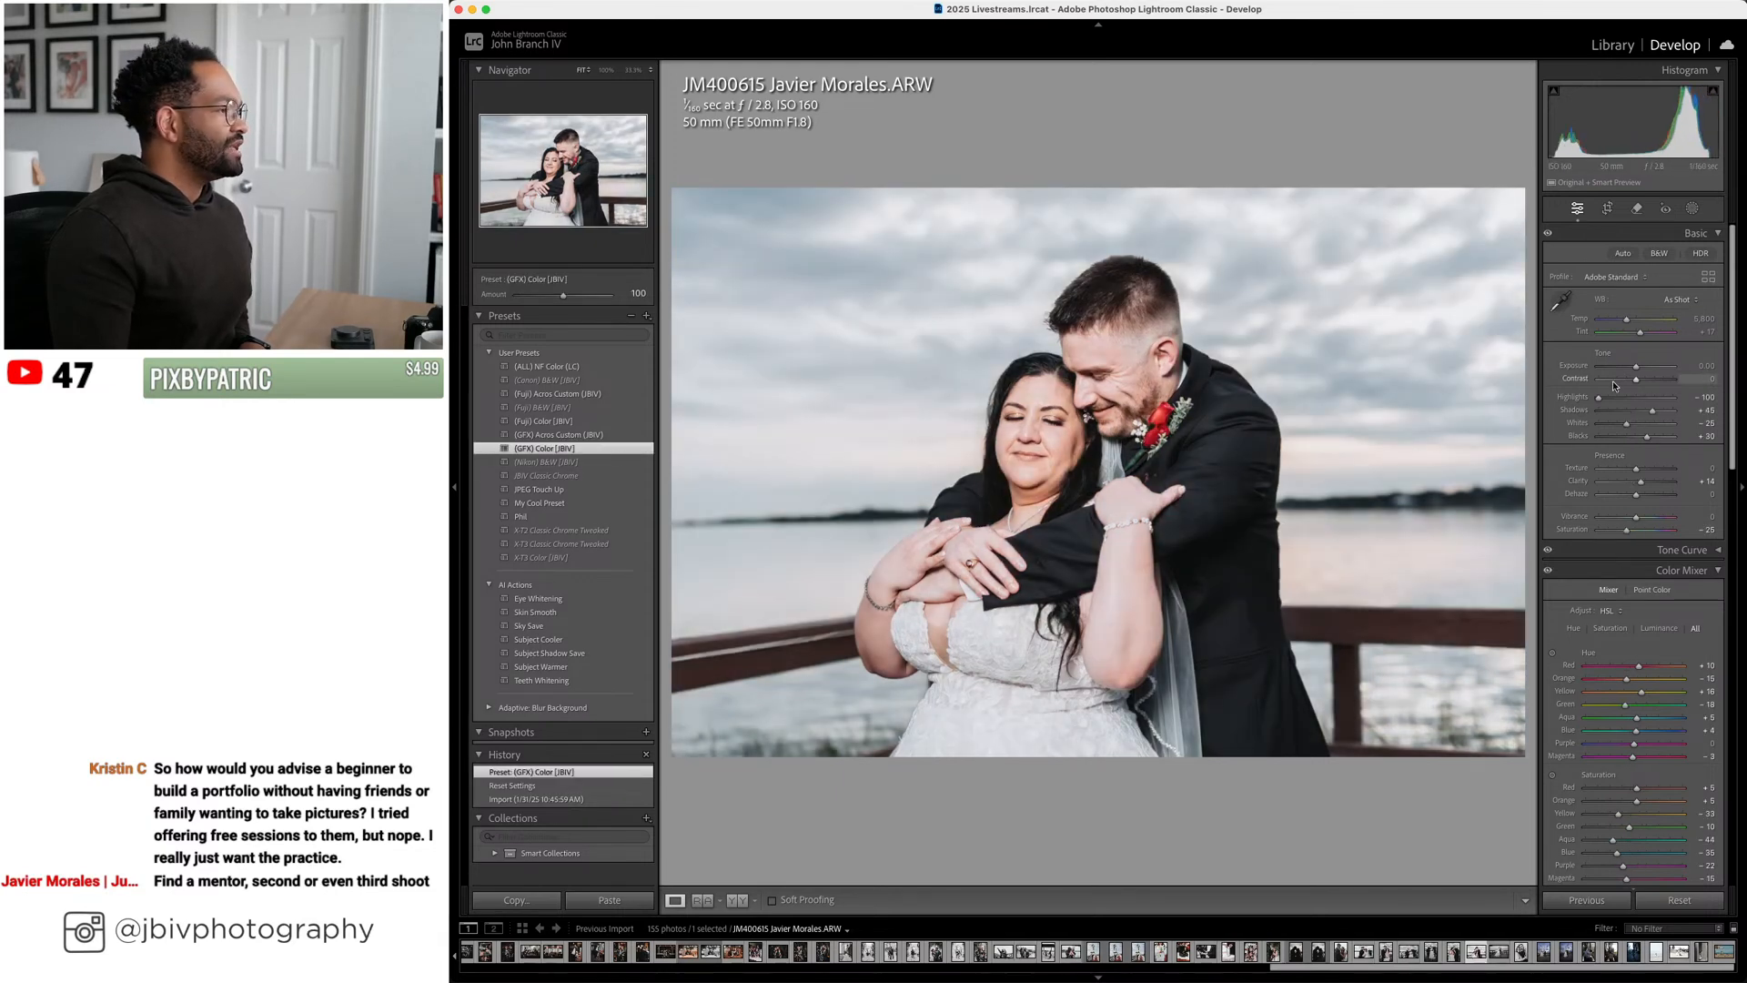
{"action": "left_click_drag", "start_coordinate": [1637, 367], "coordinate": [1631, 383]}
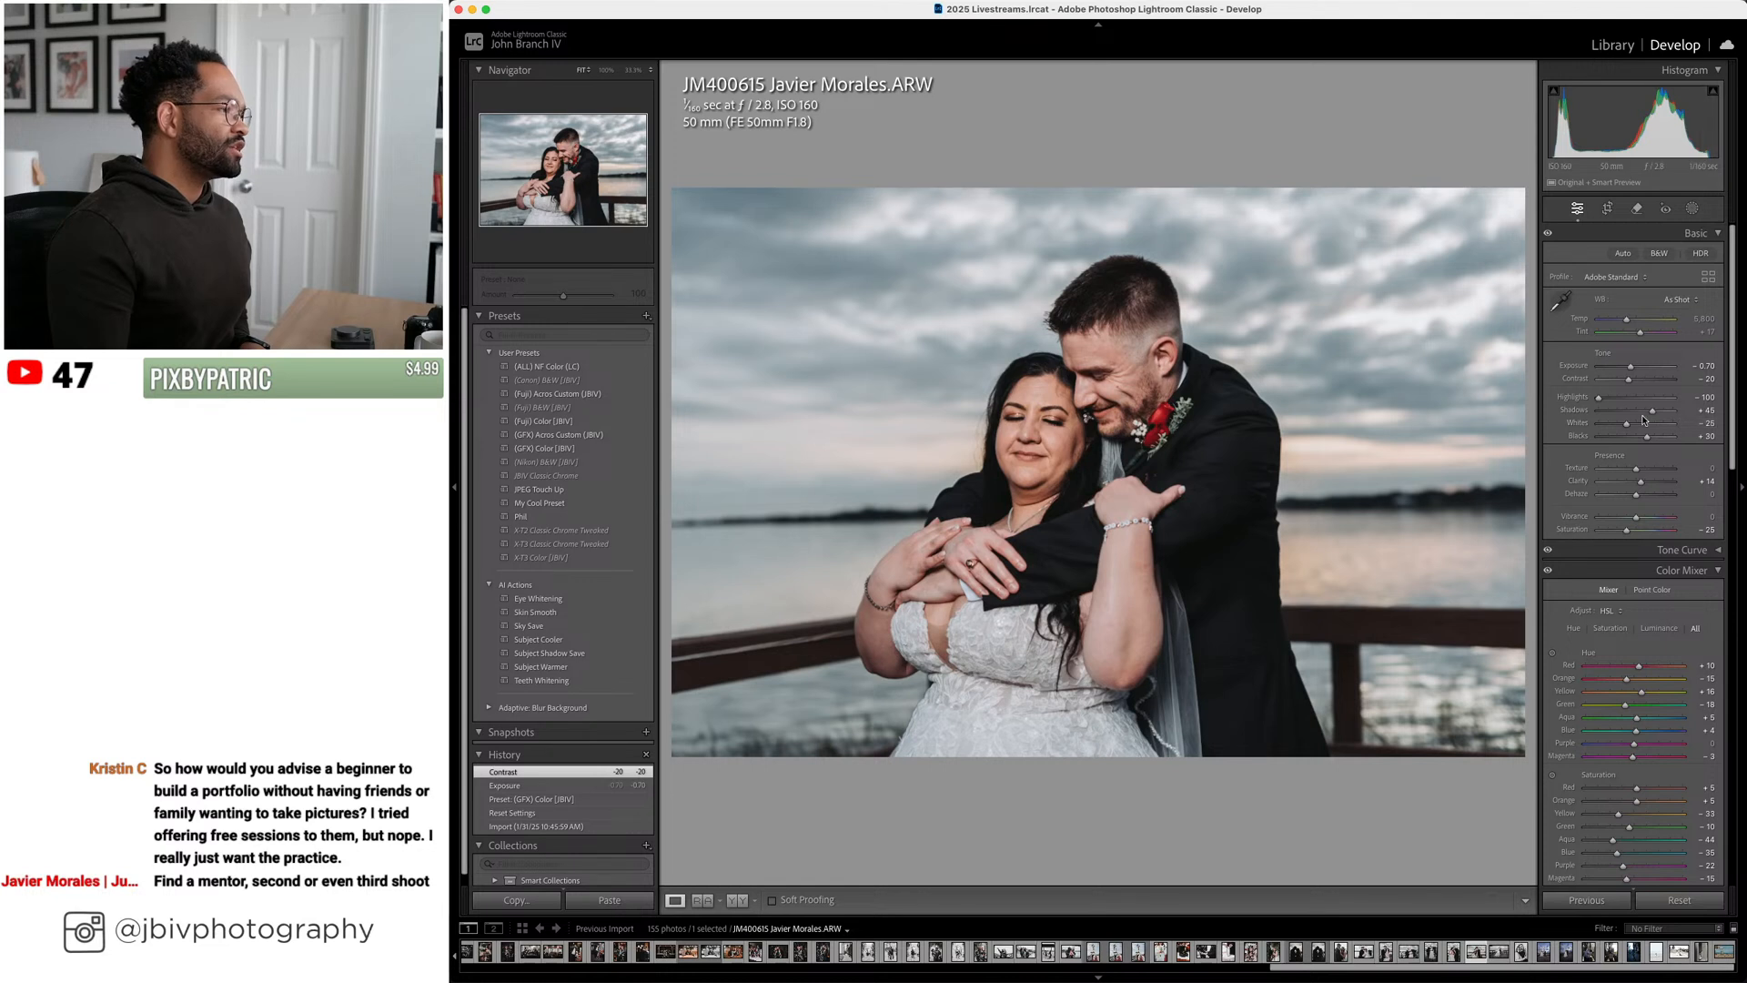
{"action": "left_click_drag", "start_coordinate": [1653, 411], "coordinate": [1648, 411]}
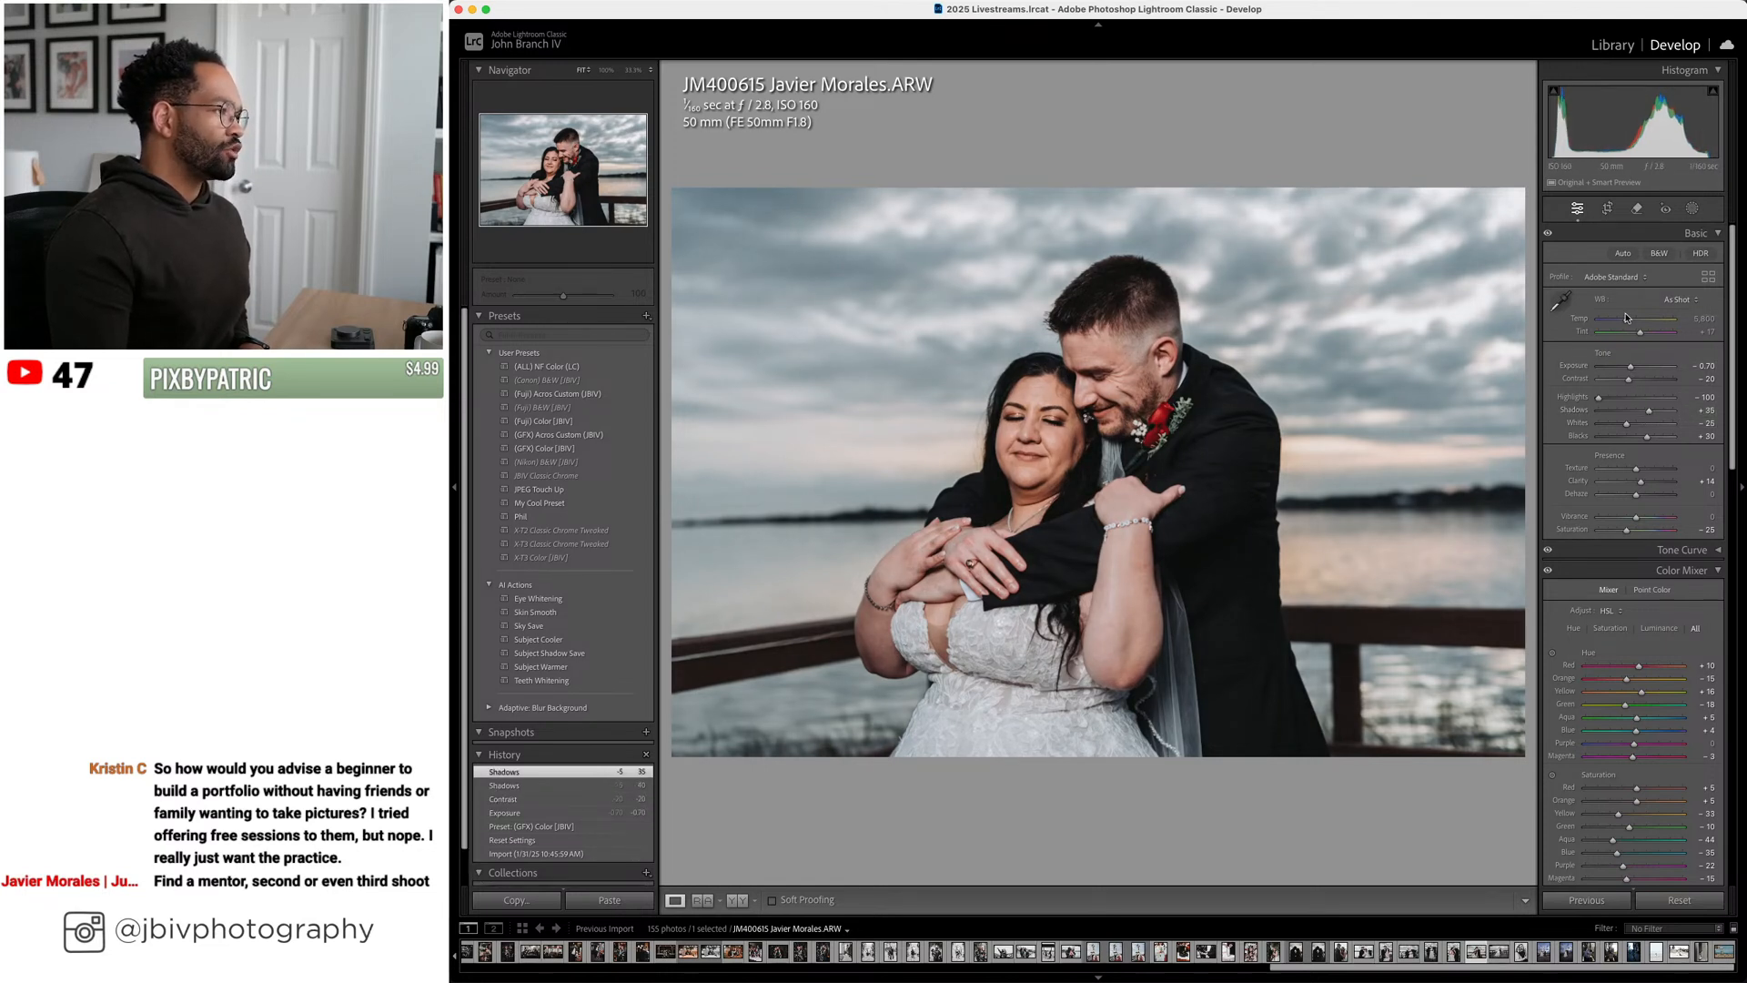
Set the hugging couple photo's temperature to 6,000, orange saturation to -5 and exposure to -0.60
{"action": "left_click_drag", "start_coordinate": [1627, 319], "coordinate": [1627, 322]}
{"action": "left_click_drag", "start_coordinate": [1648, 789], "coordinate": [1648, 789]}
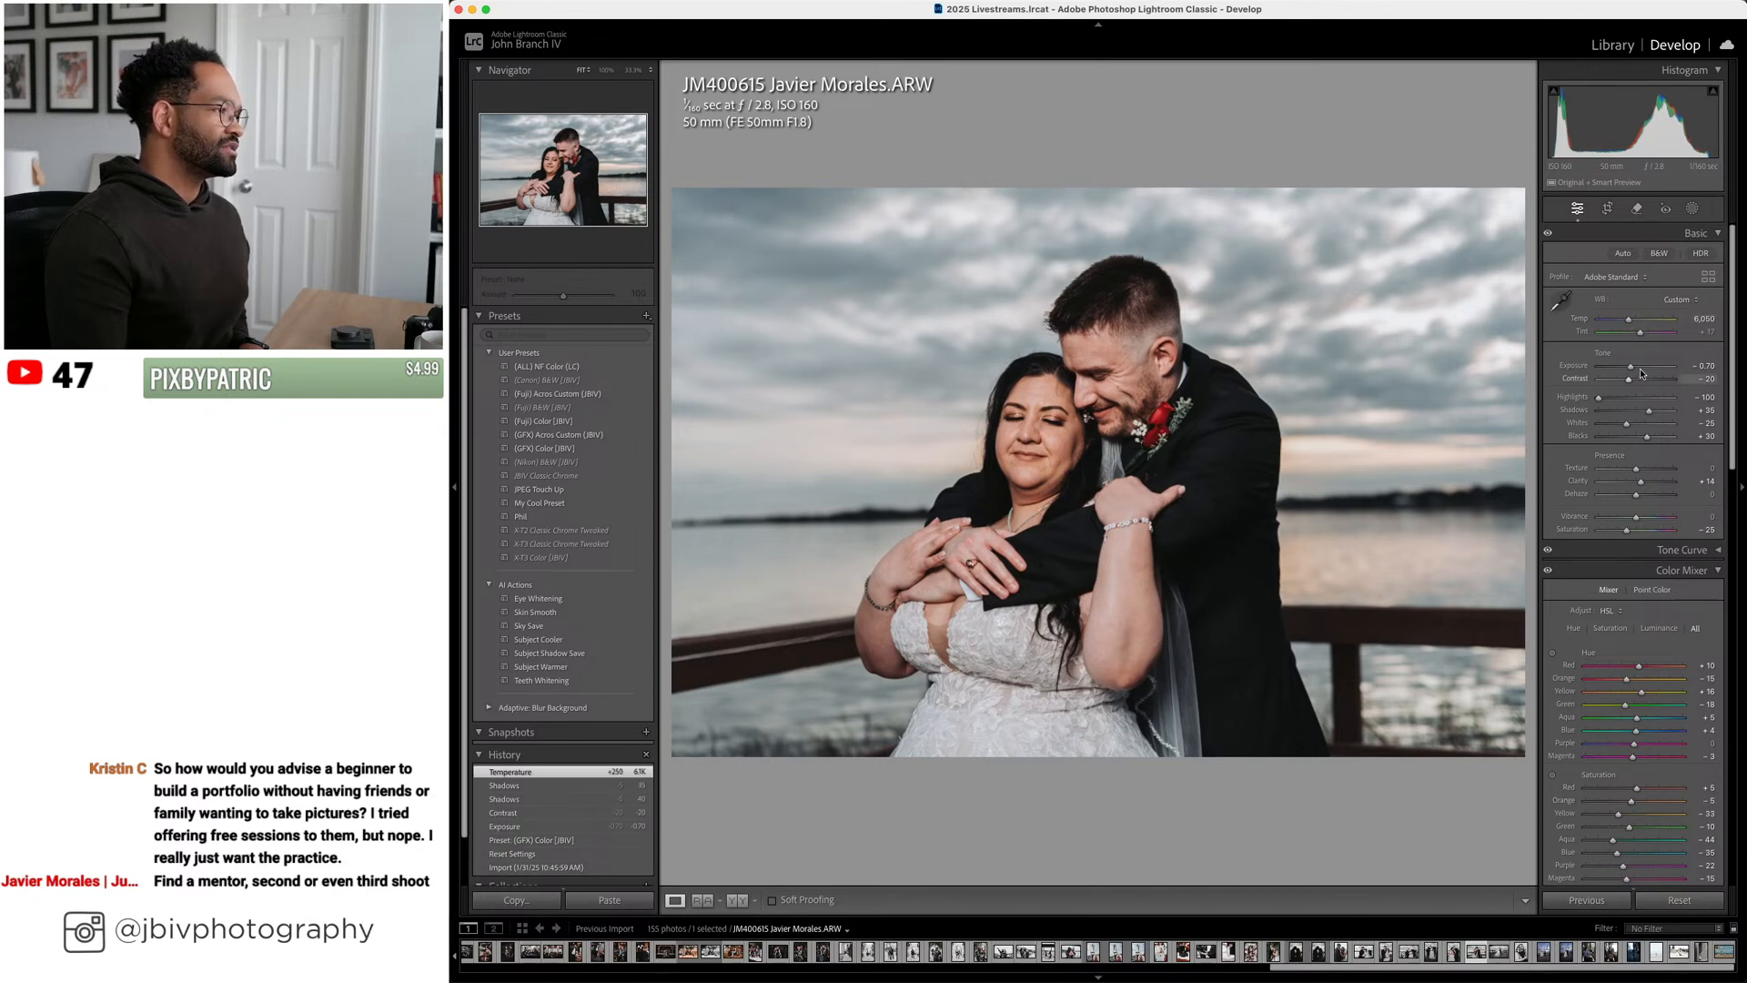
{"action": "left_click_drag", "start_coordinate": [1635, 368], "coordinate": [1638, 369]}
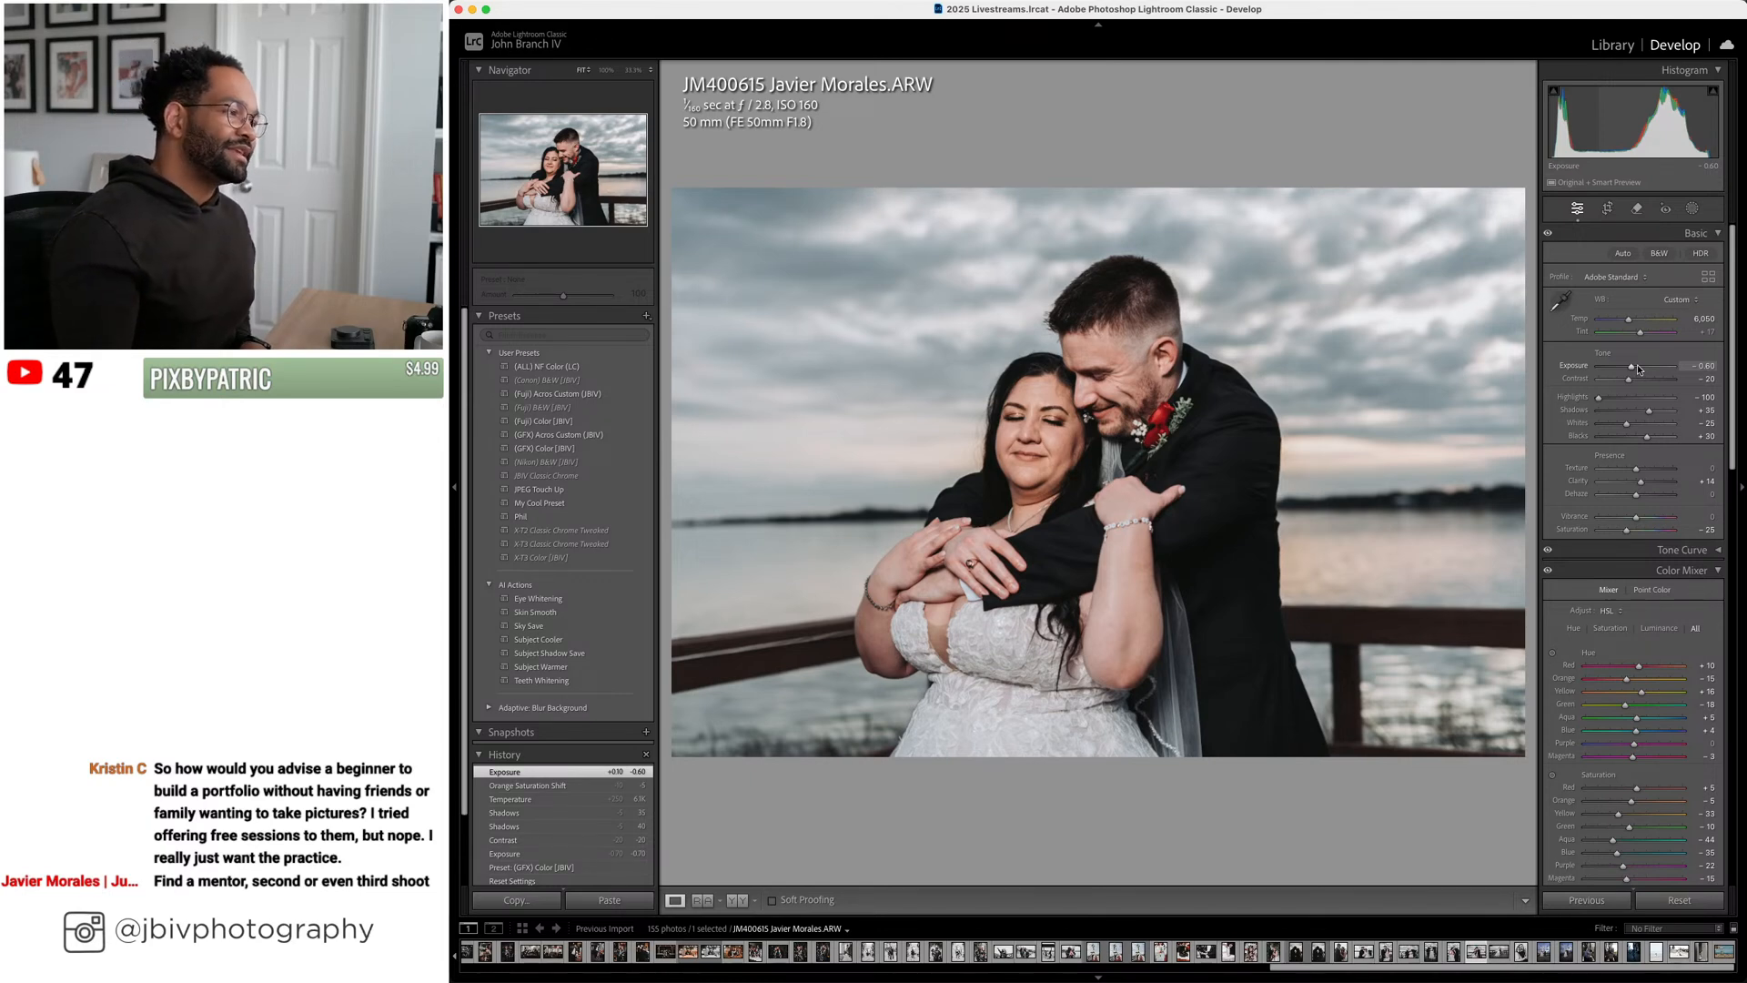
Apply the (GFX) Color [JBIV] preset to the next photo, the veiled couple embracing on the deck, with temperature 6,500
{"action": "key", "text": "Right"}
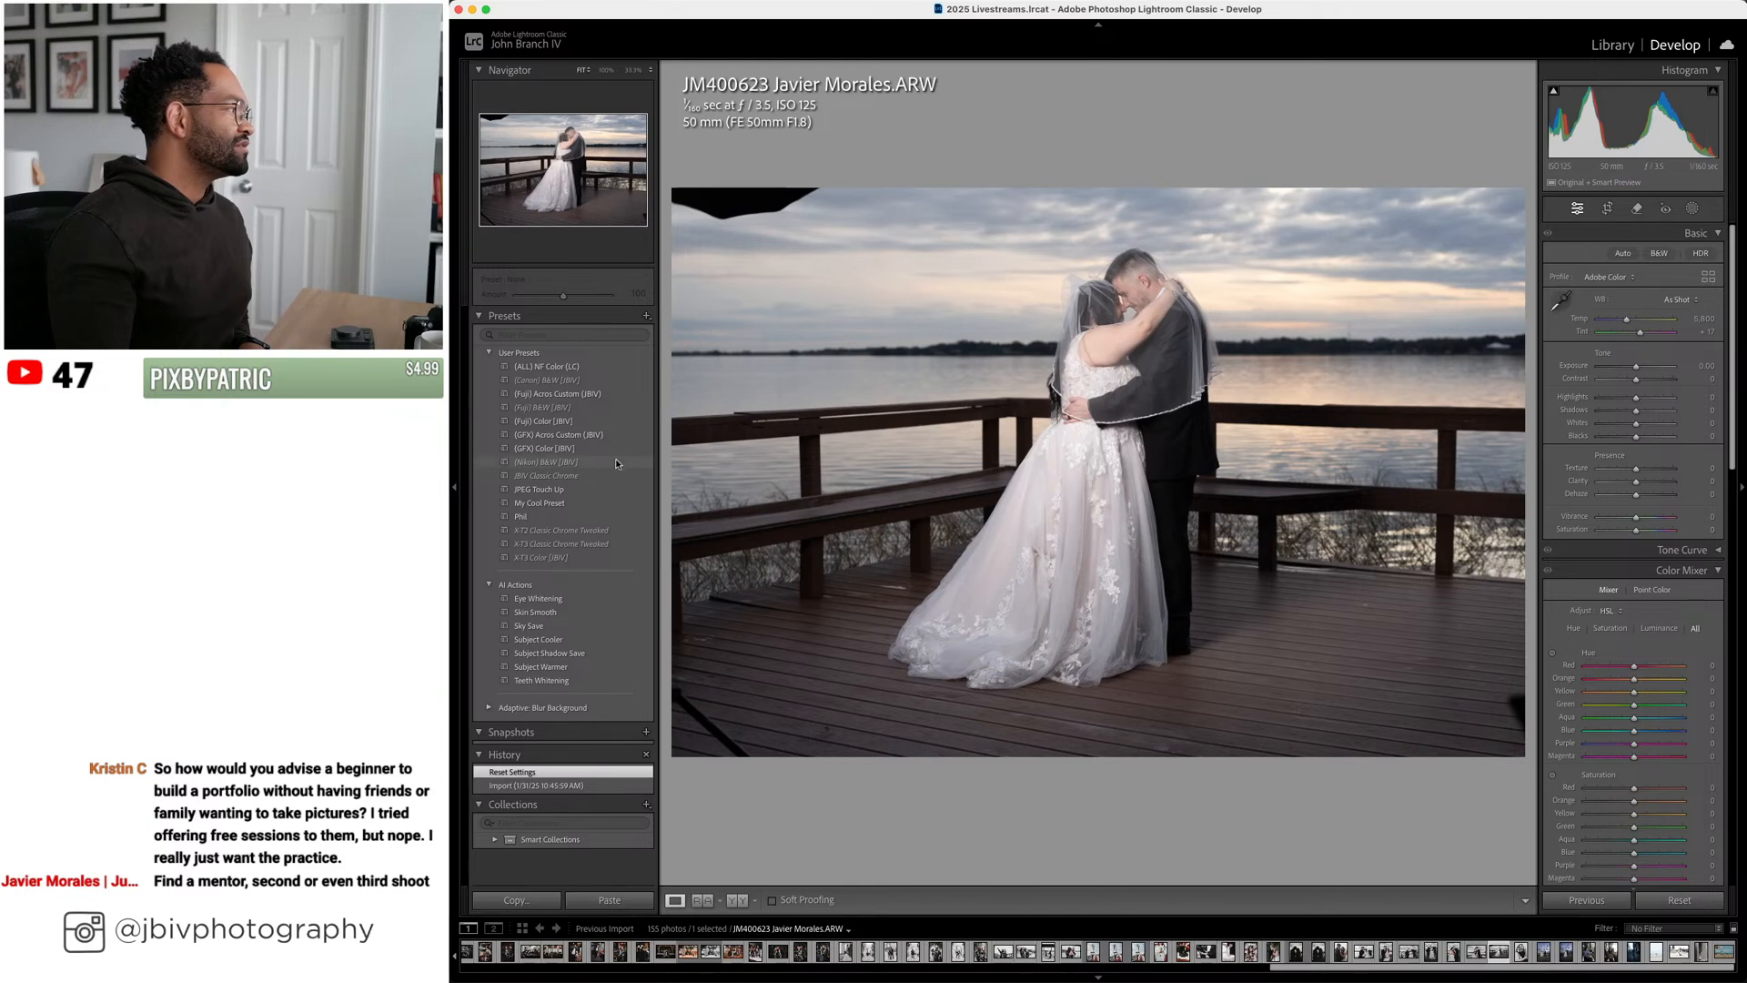
{"action": "left_click", "coordinate": [598, 452]}
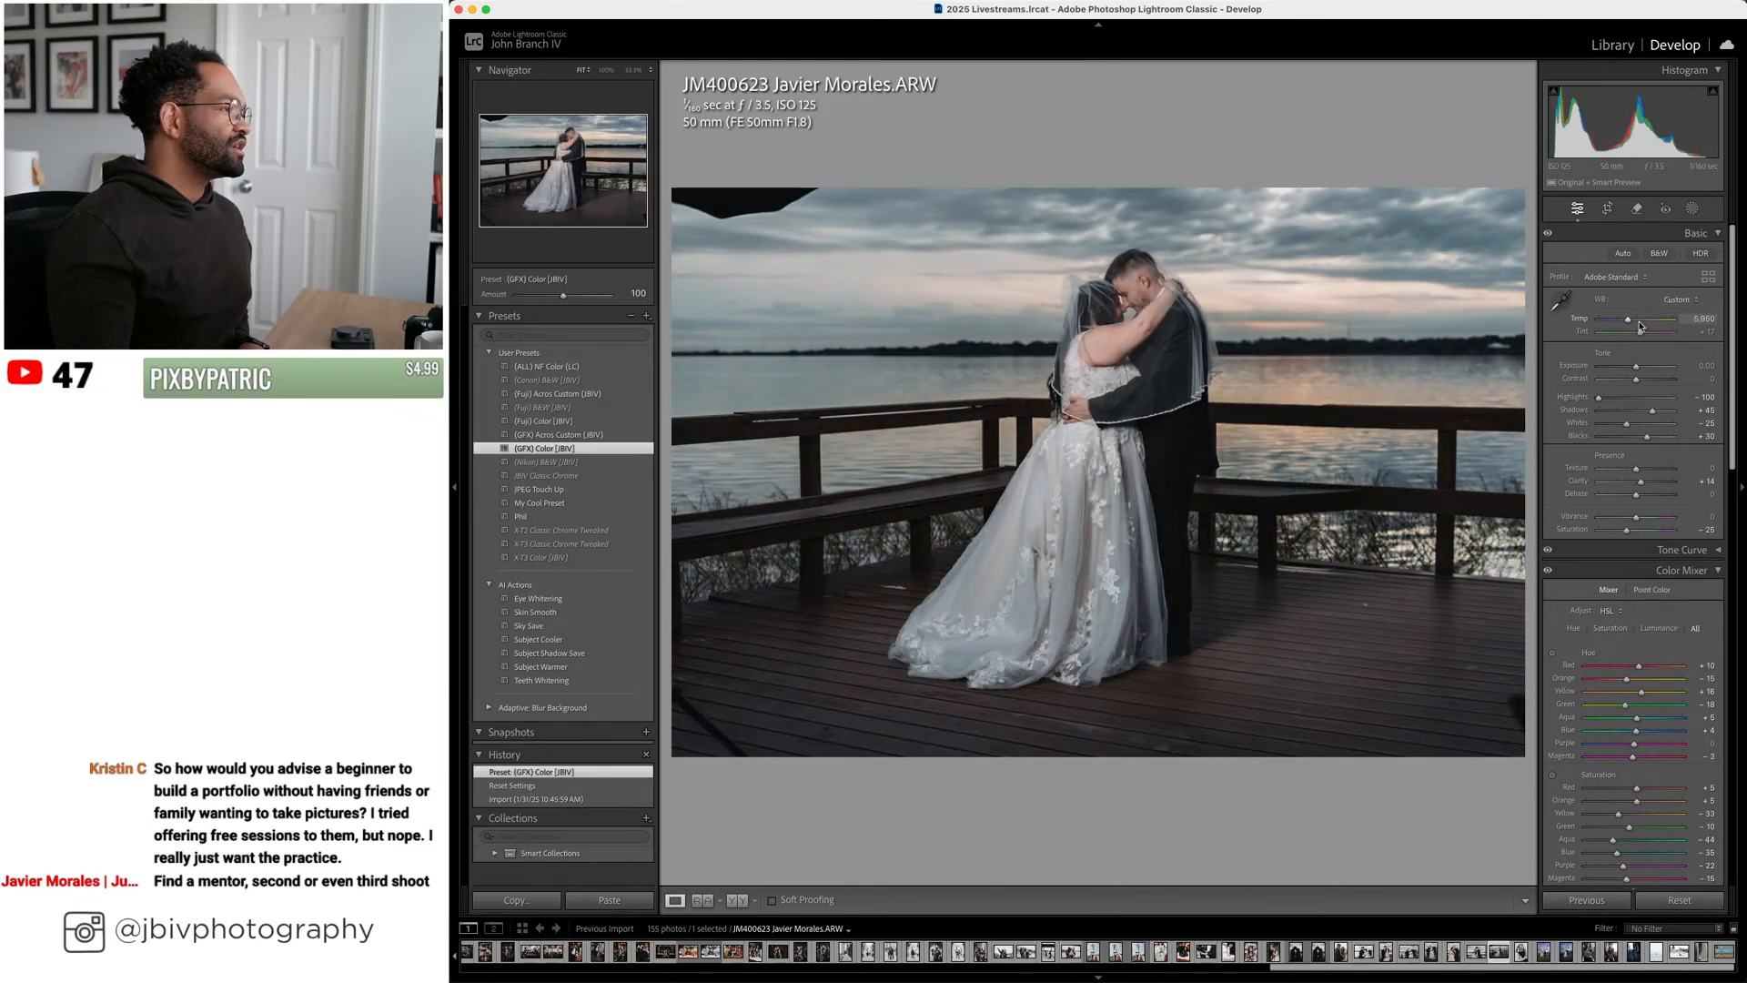
{"action": "key", "text": "Up"}
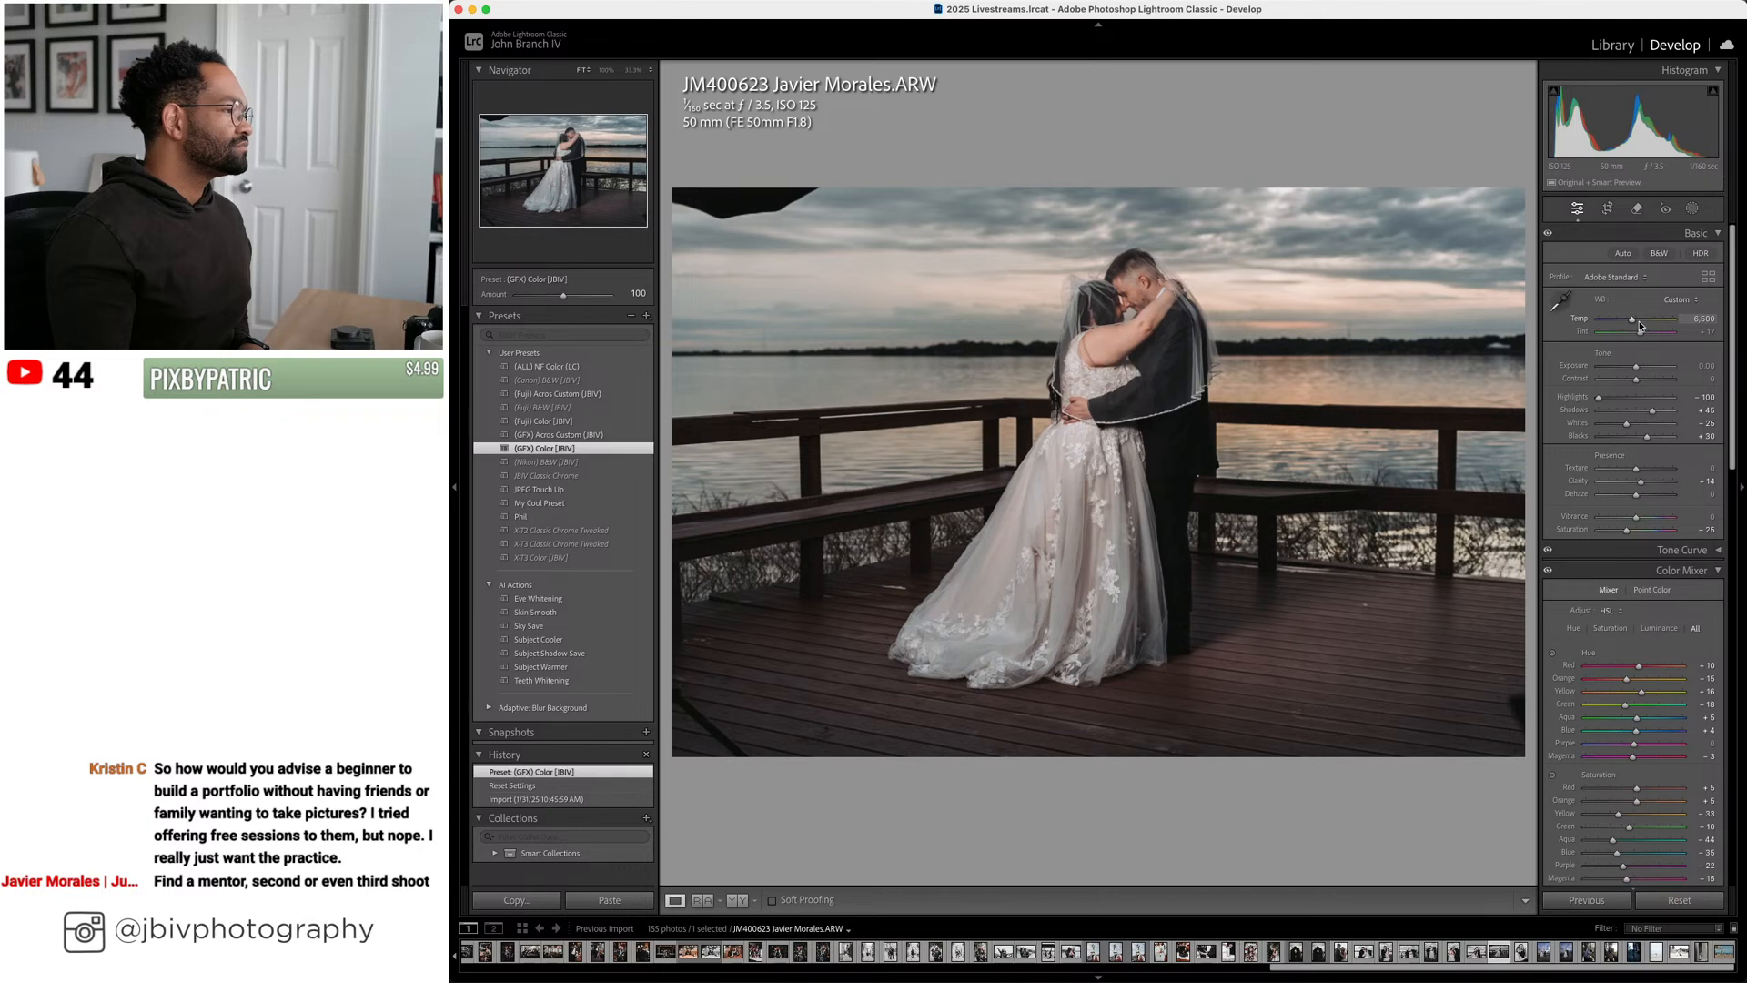
Try a lower tint on the deck embrace photo, restore it to +17, and set contrast to -15
{"action": "key", "text": "Down"}
{"action": "key", "text": "Down"}
{"action": "key", "text": "Down"}
{"action": "key", "text": "Down"}
{"action": "key", "text": "Down"}
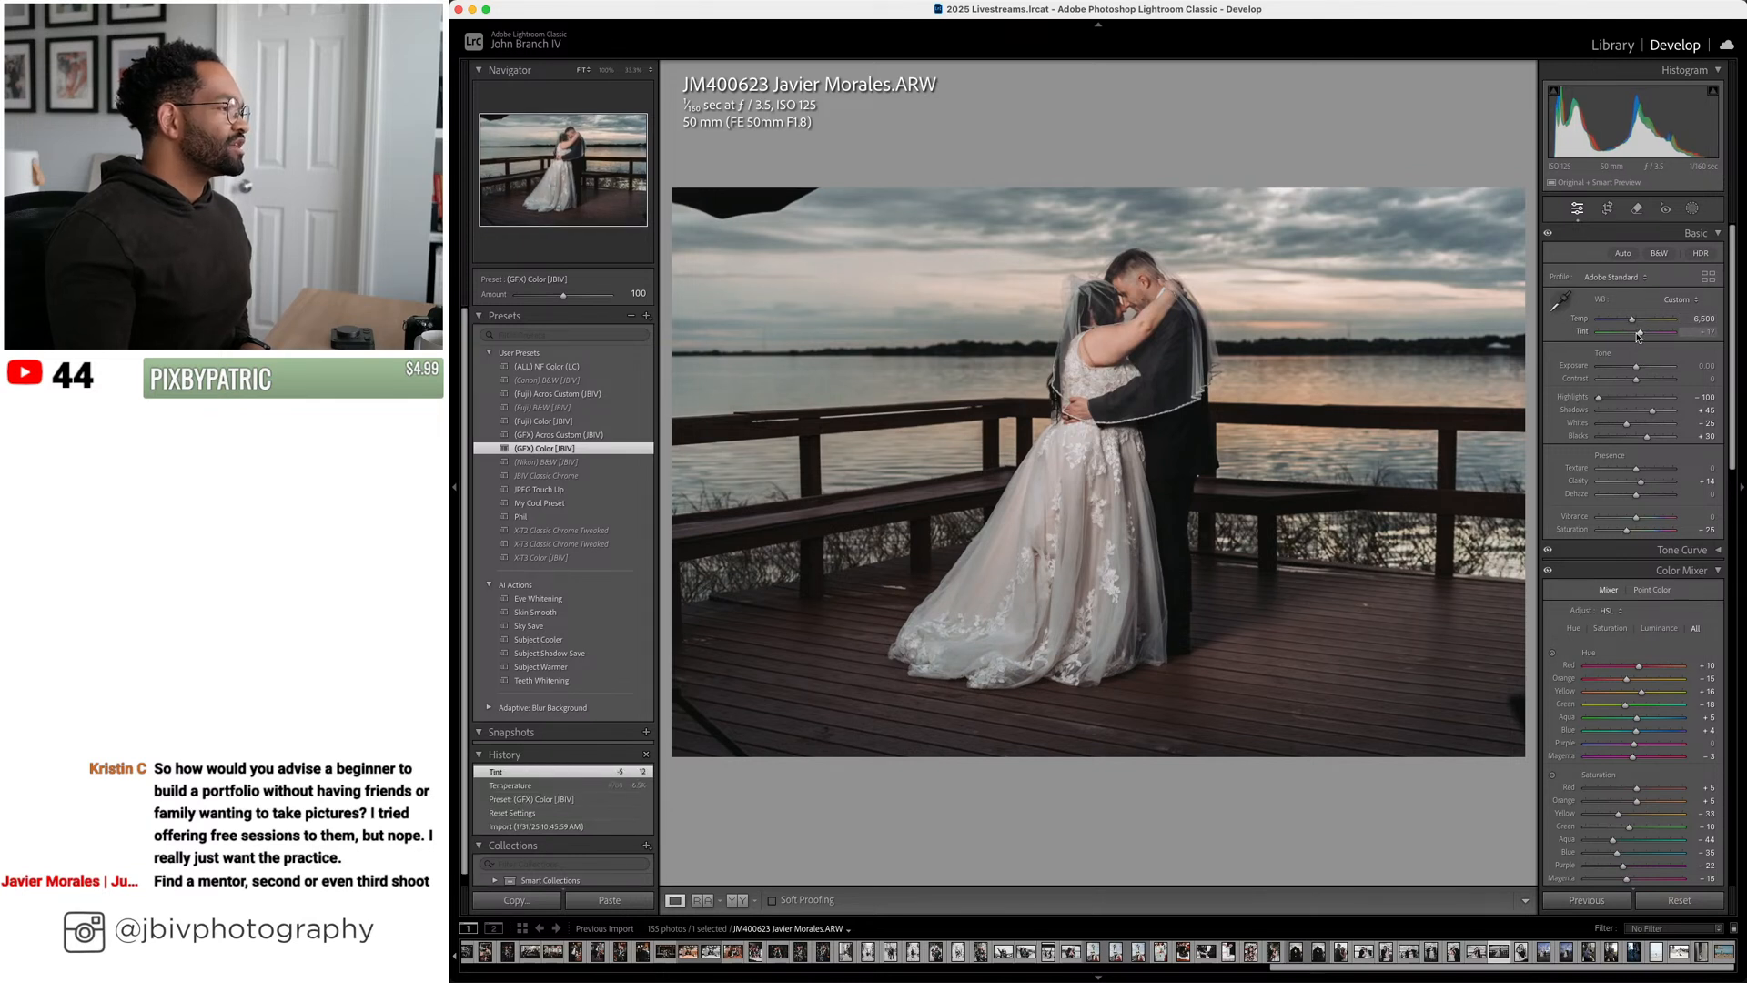
{"action": "key", "text": "Down"}
{"action": "key", "text": "Down"}
{"action": "key", "text": "Down"}
{"action": "key", "text": "Down"}
{"action": "key", "text": "Down"}
{"action": "key", "text": "Down"}
{"action": "key", "text": "Down"}
{"action": "key", "text": "Down"}
{"action": "key", "text": "Down"}
{"action": "key", "text": "Down"}
{"action": "key", "text": "Down"}
{"action": "key", "text": "Down"}
{"action": "key", "text": "Down"}
{"action": "key", "text": "Down"}
{"action": "key", "text": "Down"}
{"action": "key", "text": "Down"}
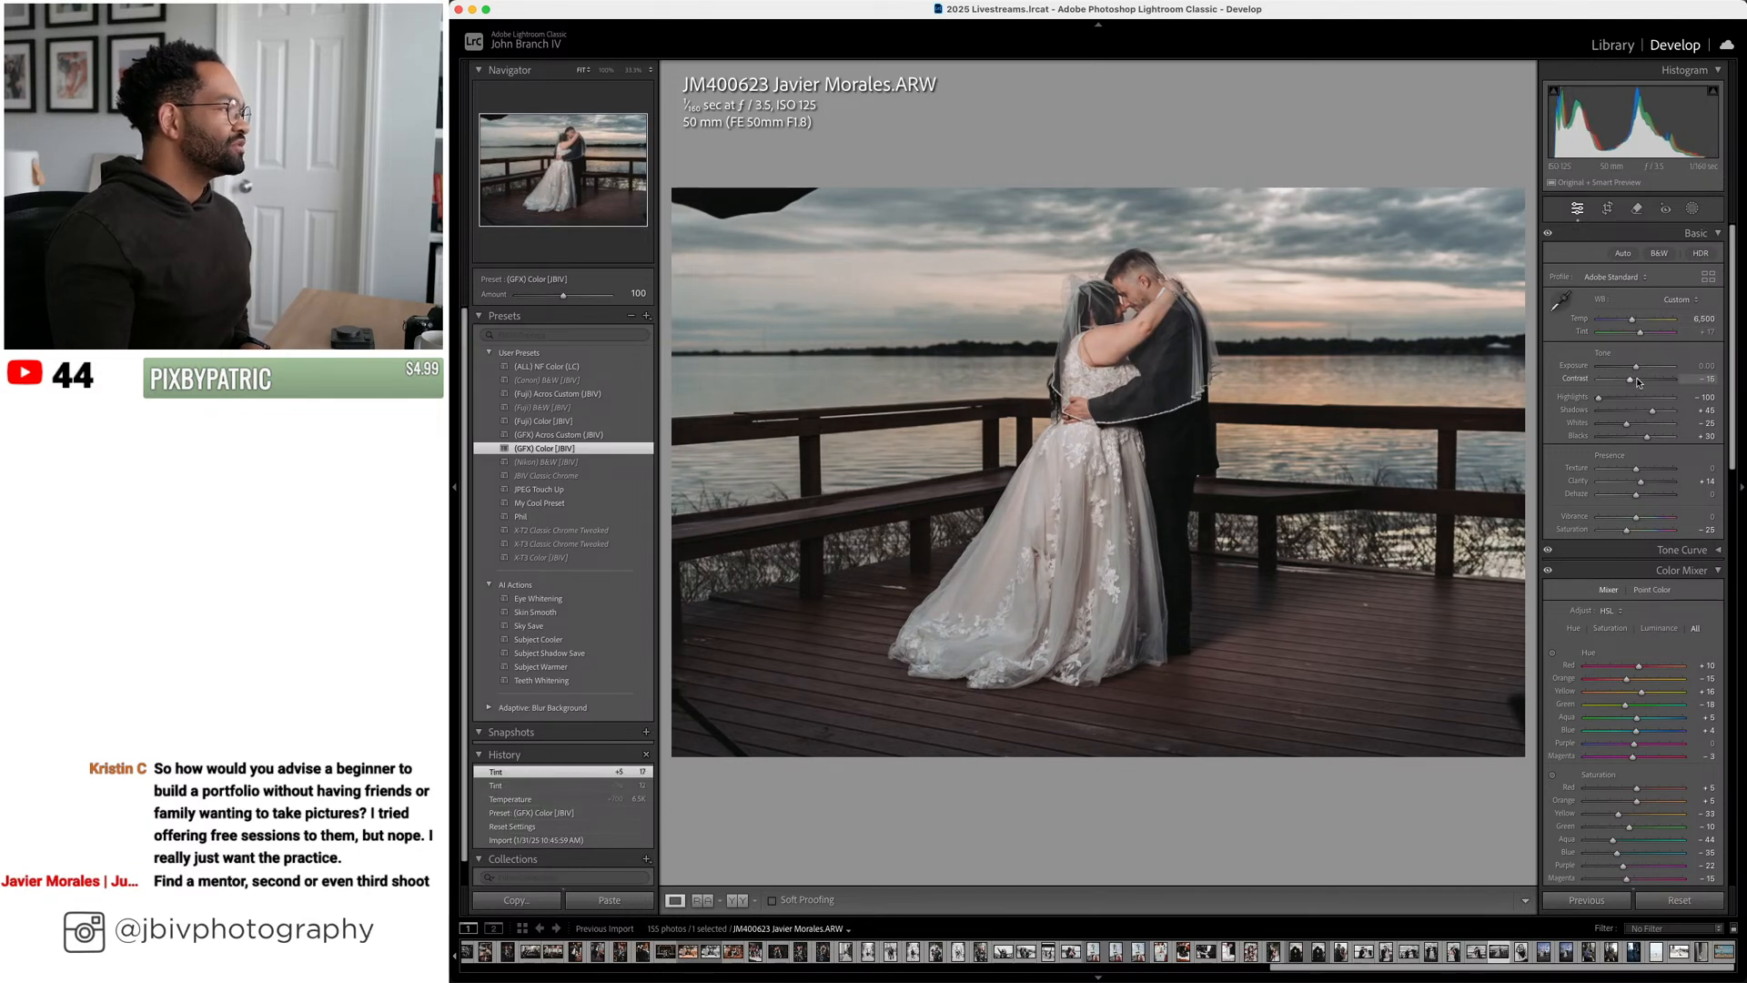
Set the deck embrace photo's exposure to -0.10 and temperature to 6,600
{"action": "key", "text": "Up"}
{"action": "key", "text": "Down"}
{"action": "key", "text": "Down"}
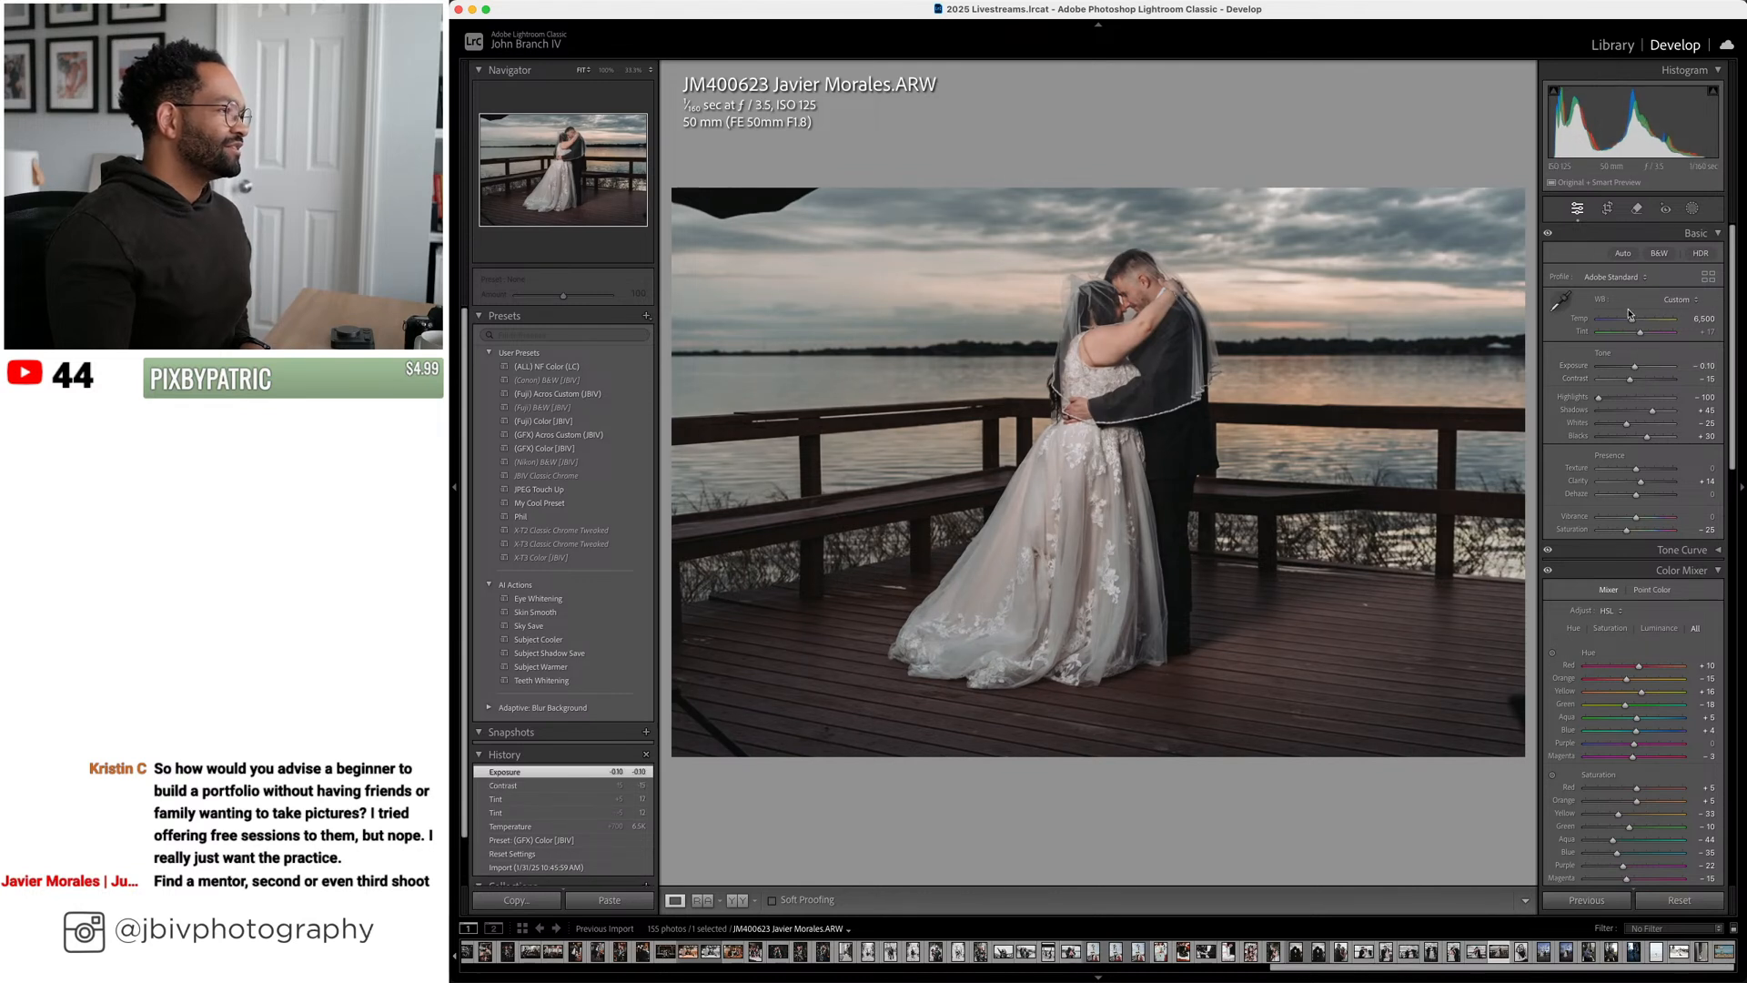
{"action": "key", "text": "Up"}
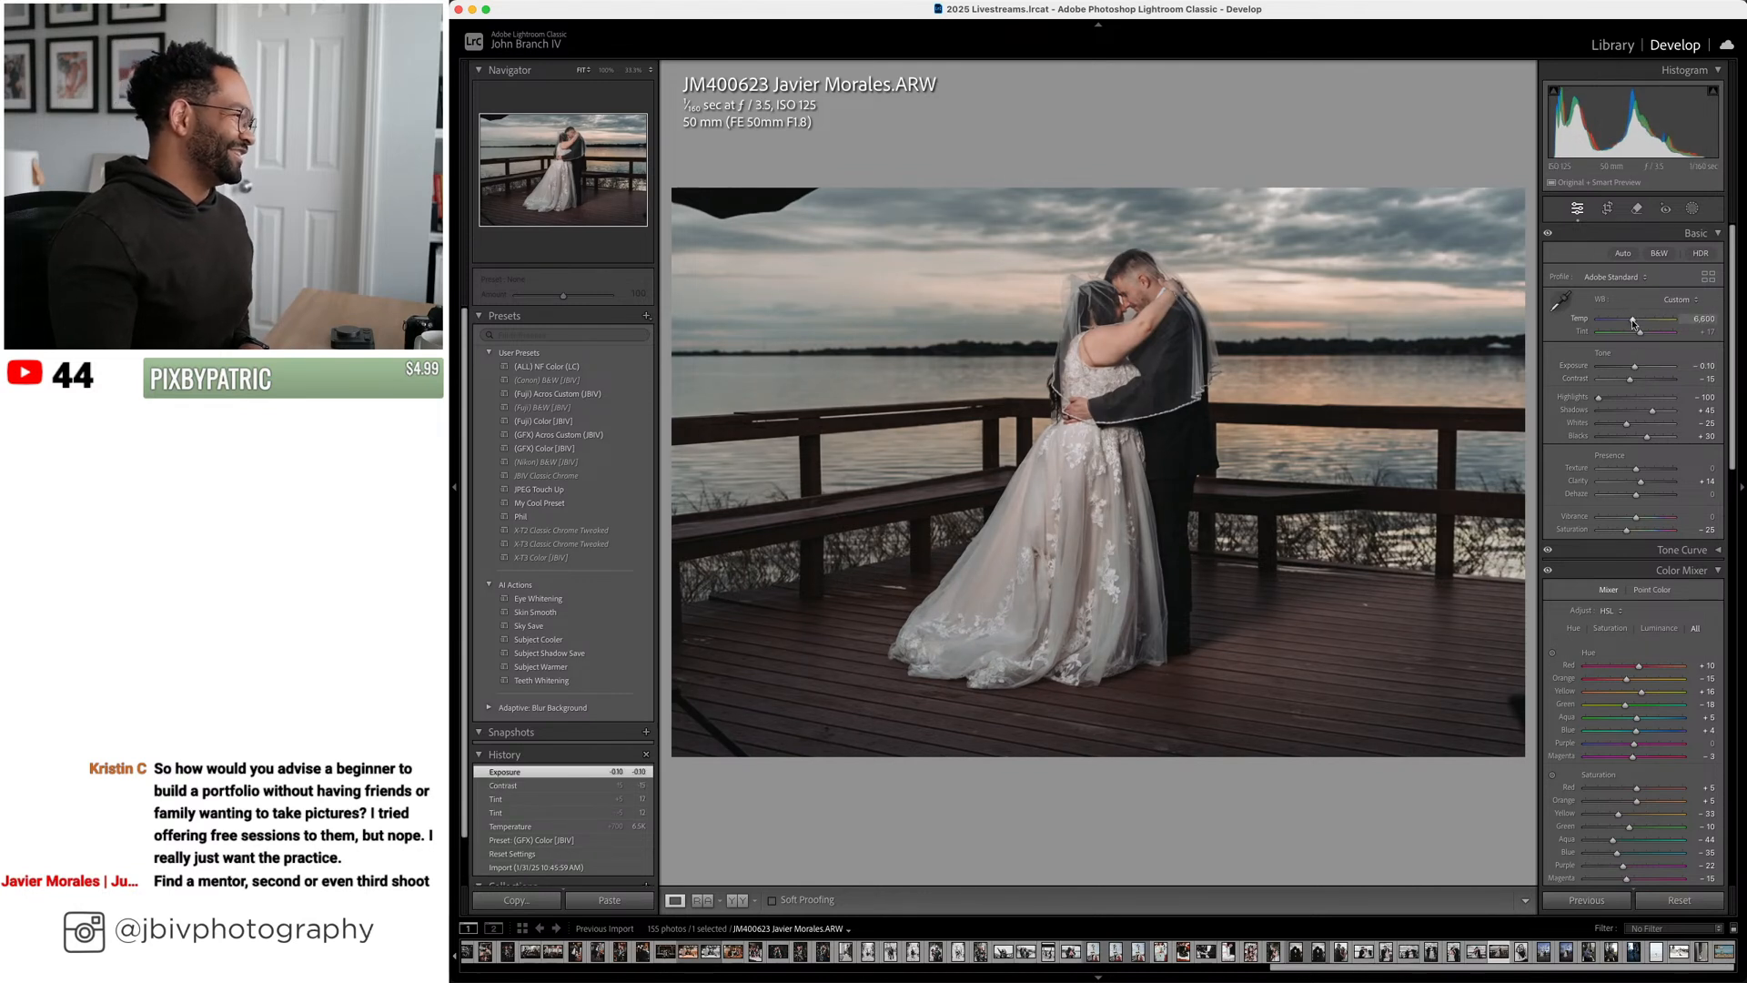
Remove the dark object in the sky corner and the dark pole in the lower deck corner with generative Remove
{"action": "left_click", "coordinate": [1637, 209]}
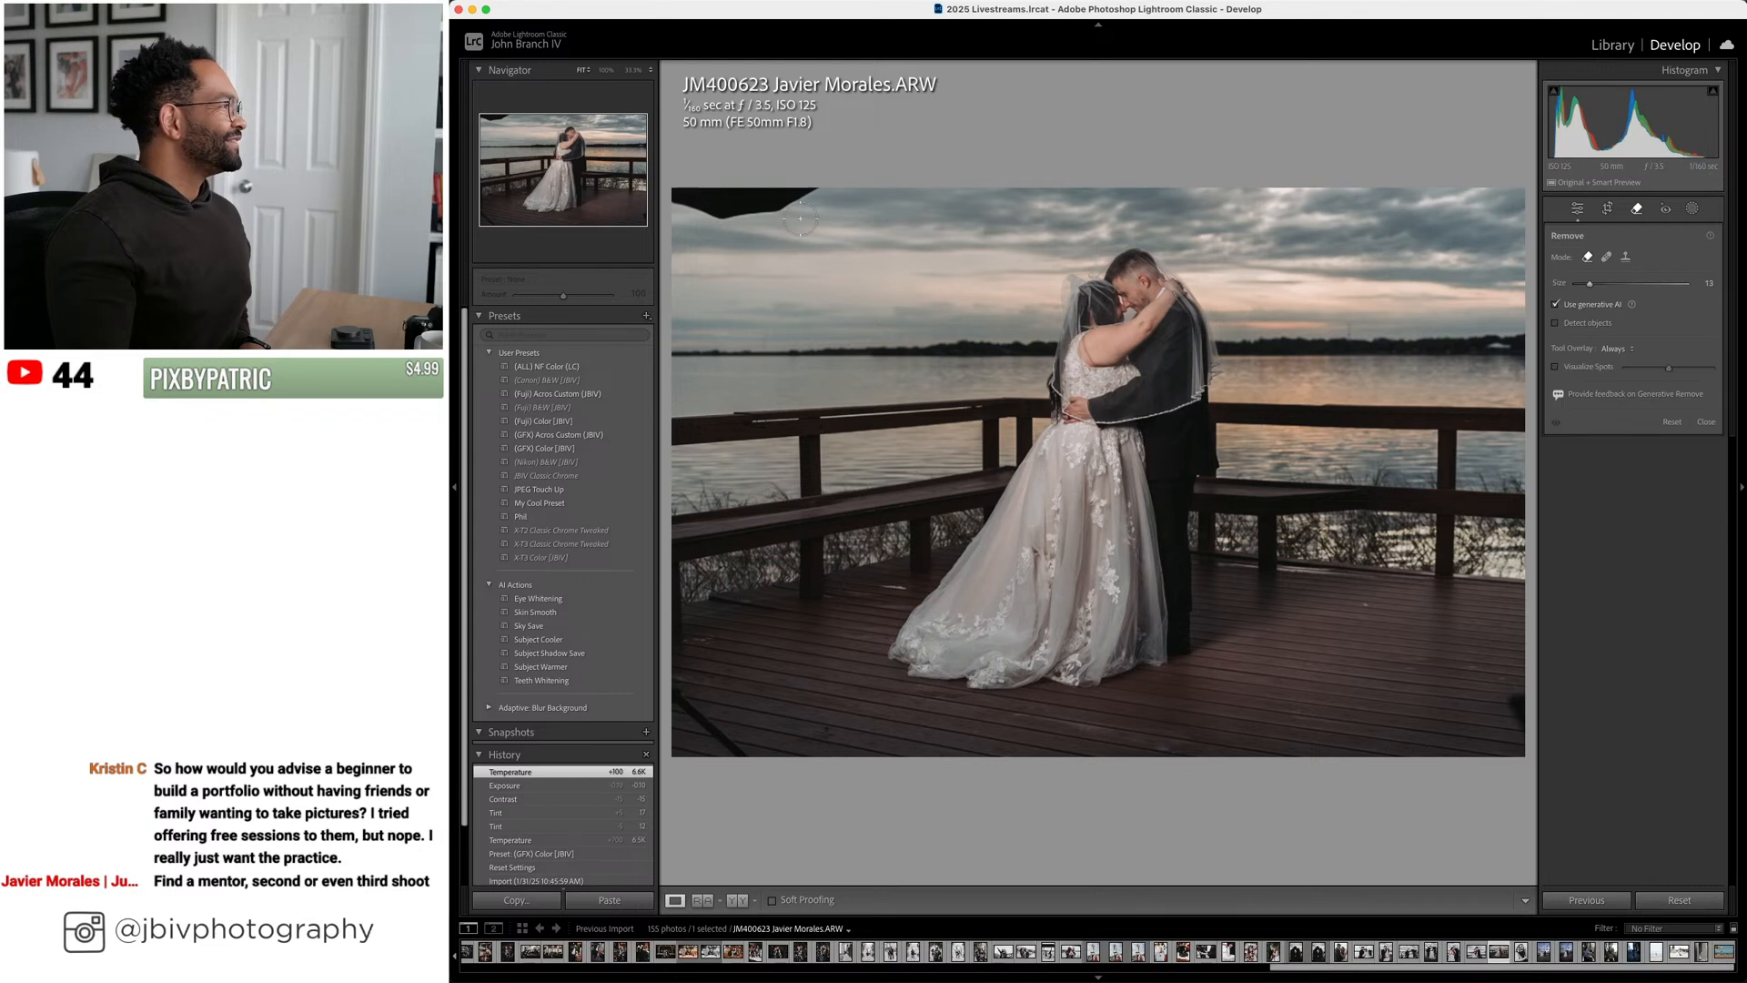
{"action": "mouse_move", "coordinate": [832, 188]}
{"action": "left_mouse_down"}
{"action": "mouse_move", "coordinate": [760, 211]}
{"action": "mouse_move", "coordinate": [678, 194]}
{"action": "left_mouse_up"}
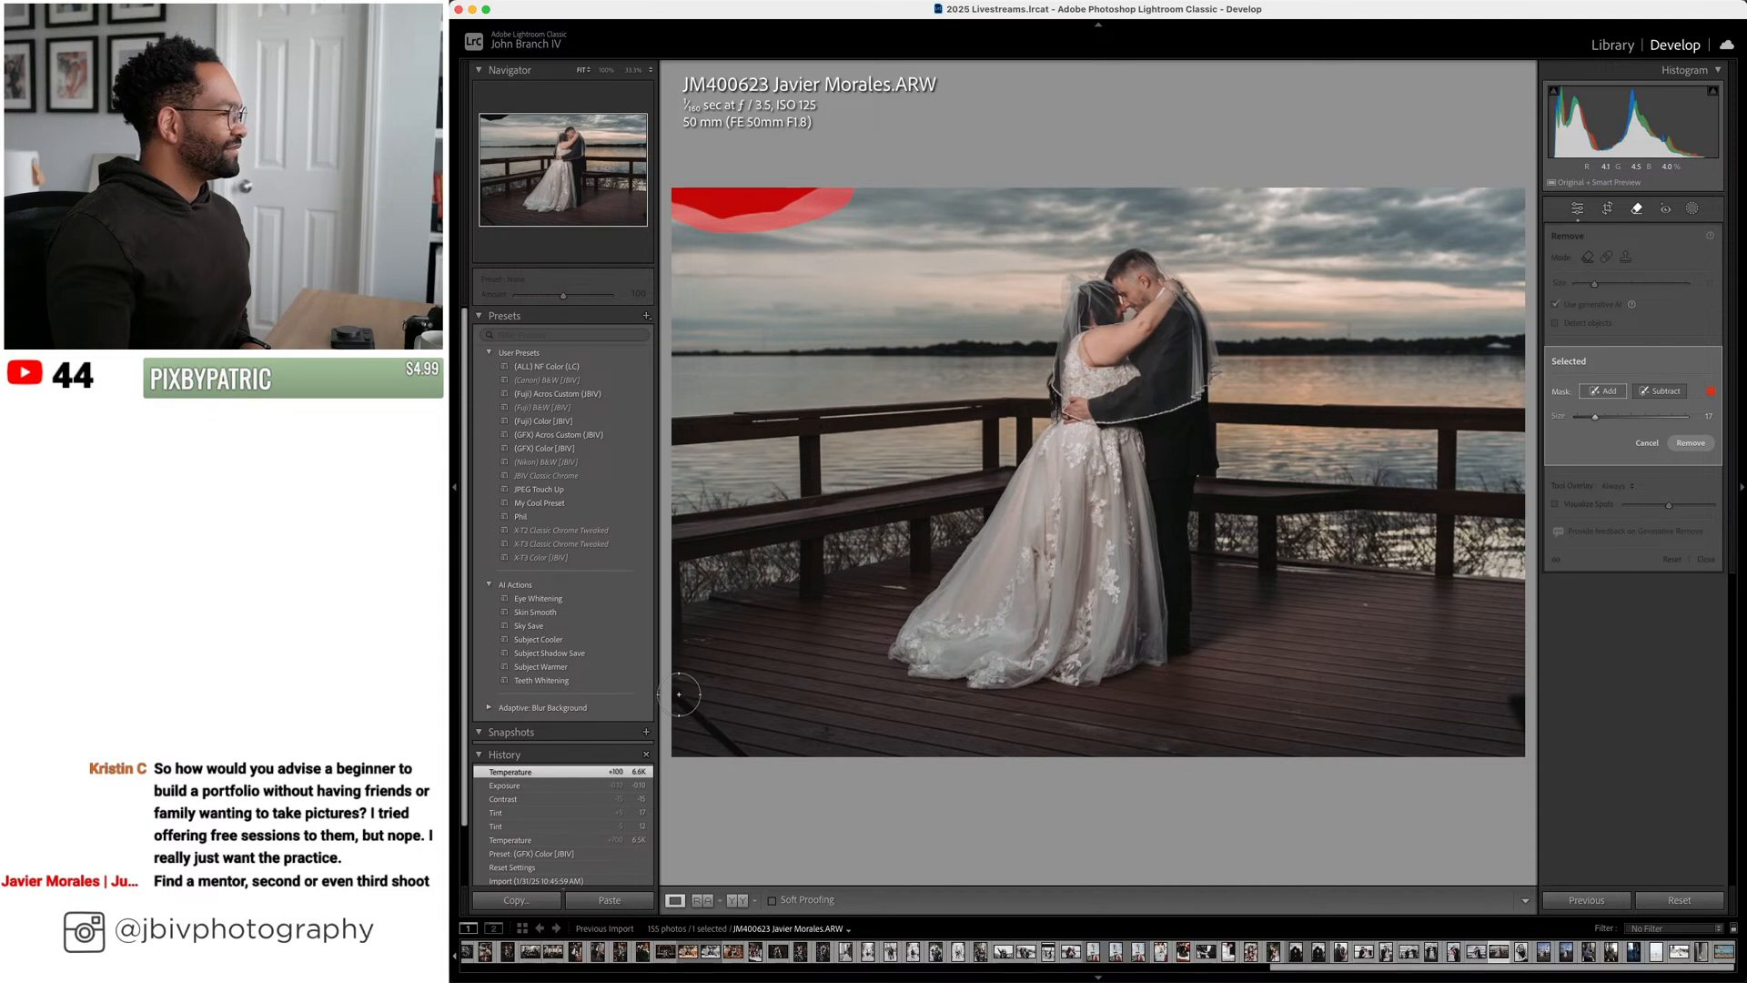
{"action": "left_click_drag", "start_coordinate": [682, 689], "coordinate": [731, 746]}
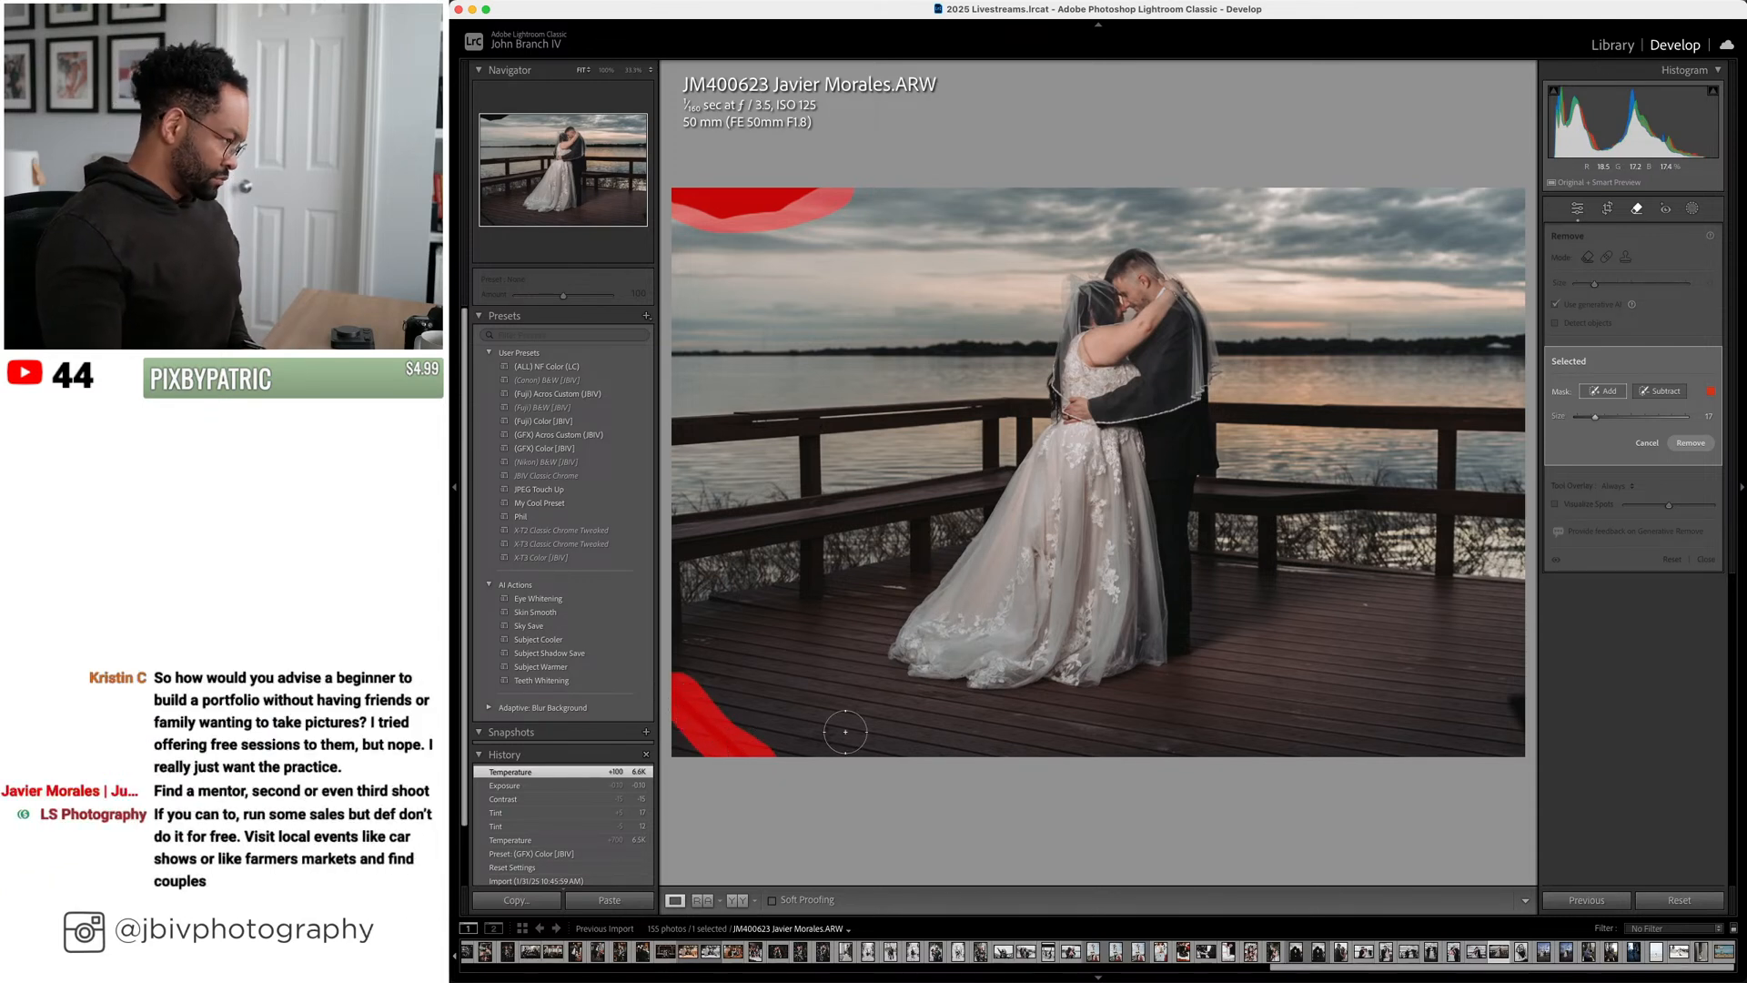
{"action": "left_click", "coordinate": [1692, 445]}
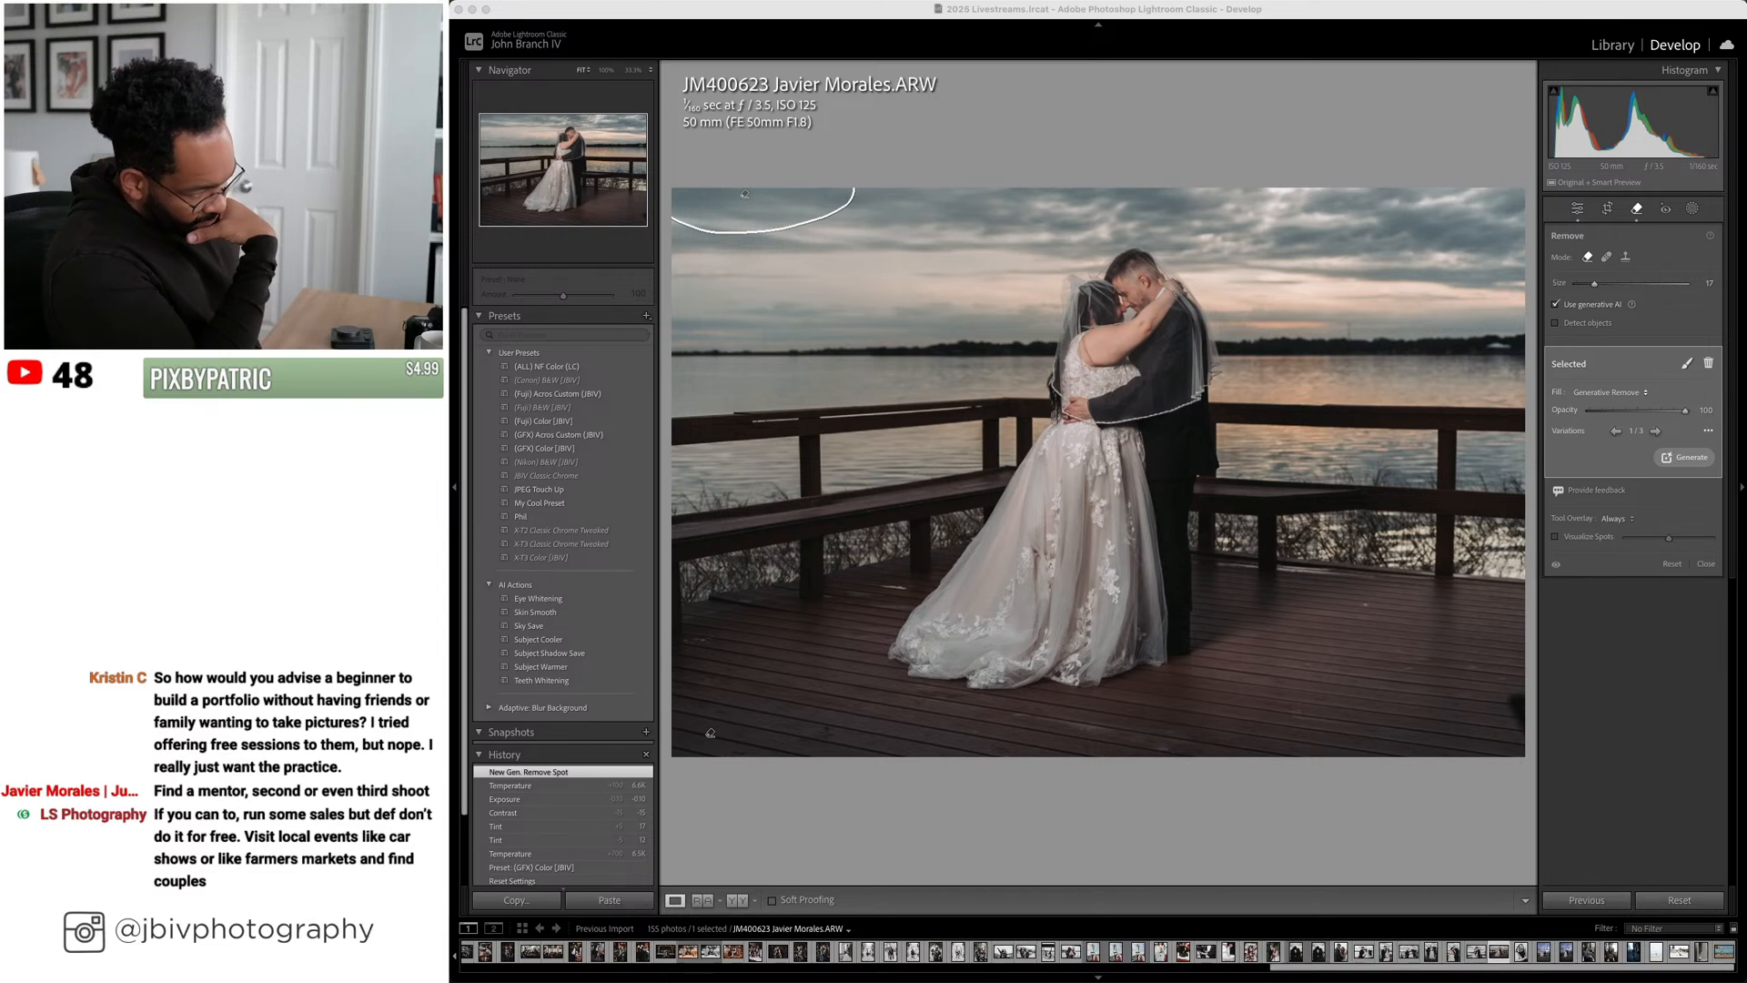
{"action": "left_click", "coordinate": [1633, 218]}
{"action": "left_click", "coordinate": [1635, 211]}
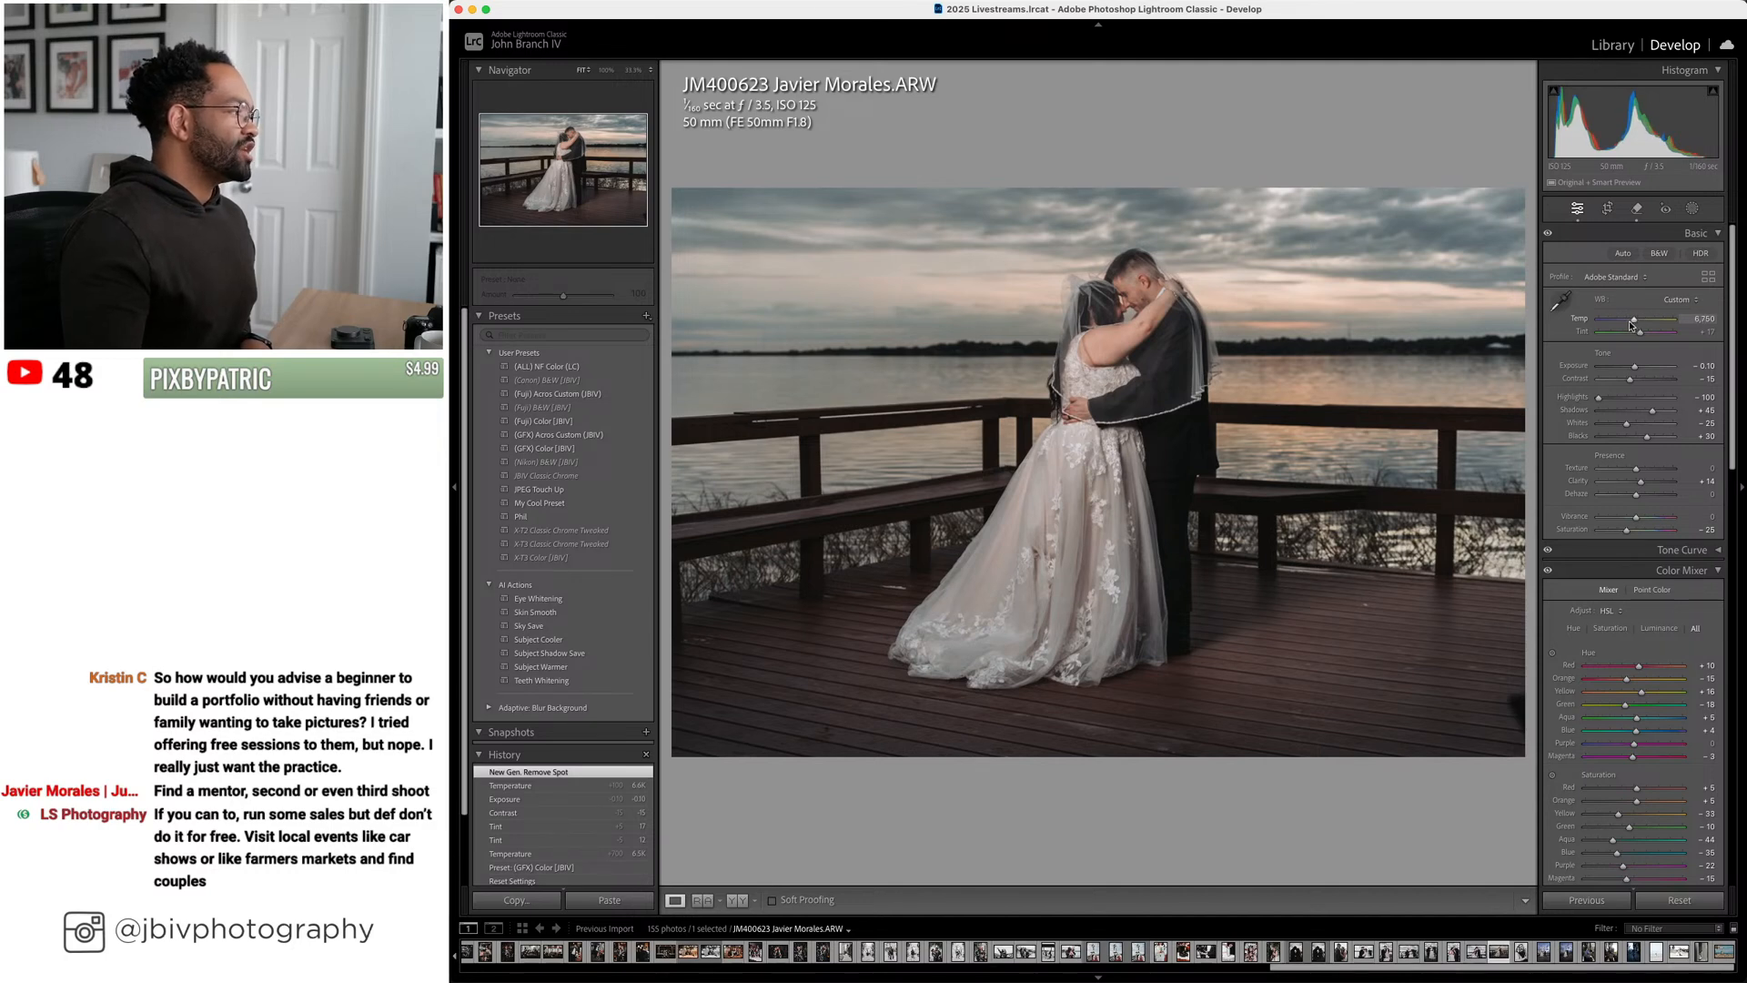
Level the hand-kiss deck photo with Upright Level, set rotation to -2.5, and constrain the crop
{"action": "key", "text": "Right"}
{"action": "key", "text": "Right"}
{"action": "scroll", "coordinate": [1578, 428], "scroll_direction": "down", "scroll_amount": 10}
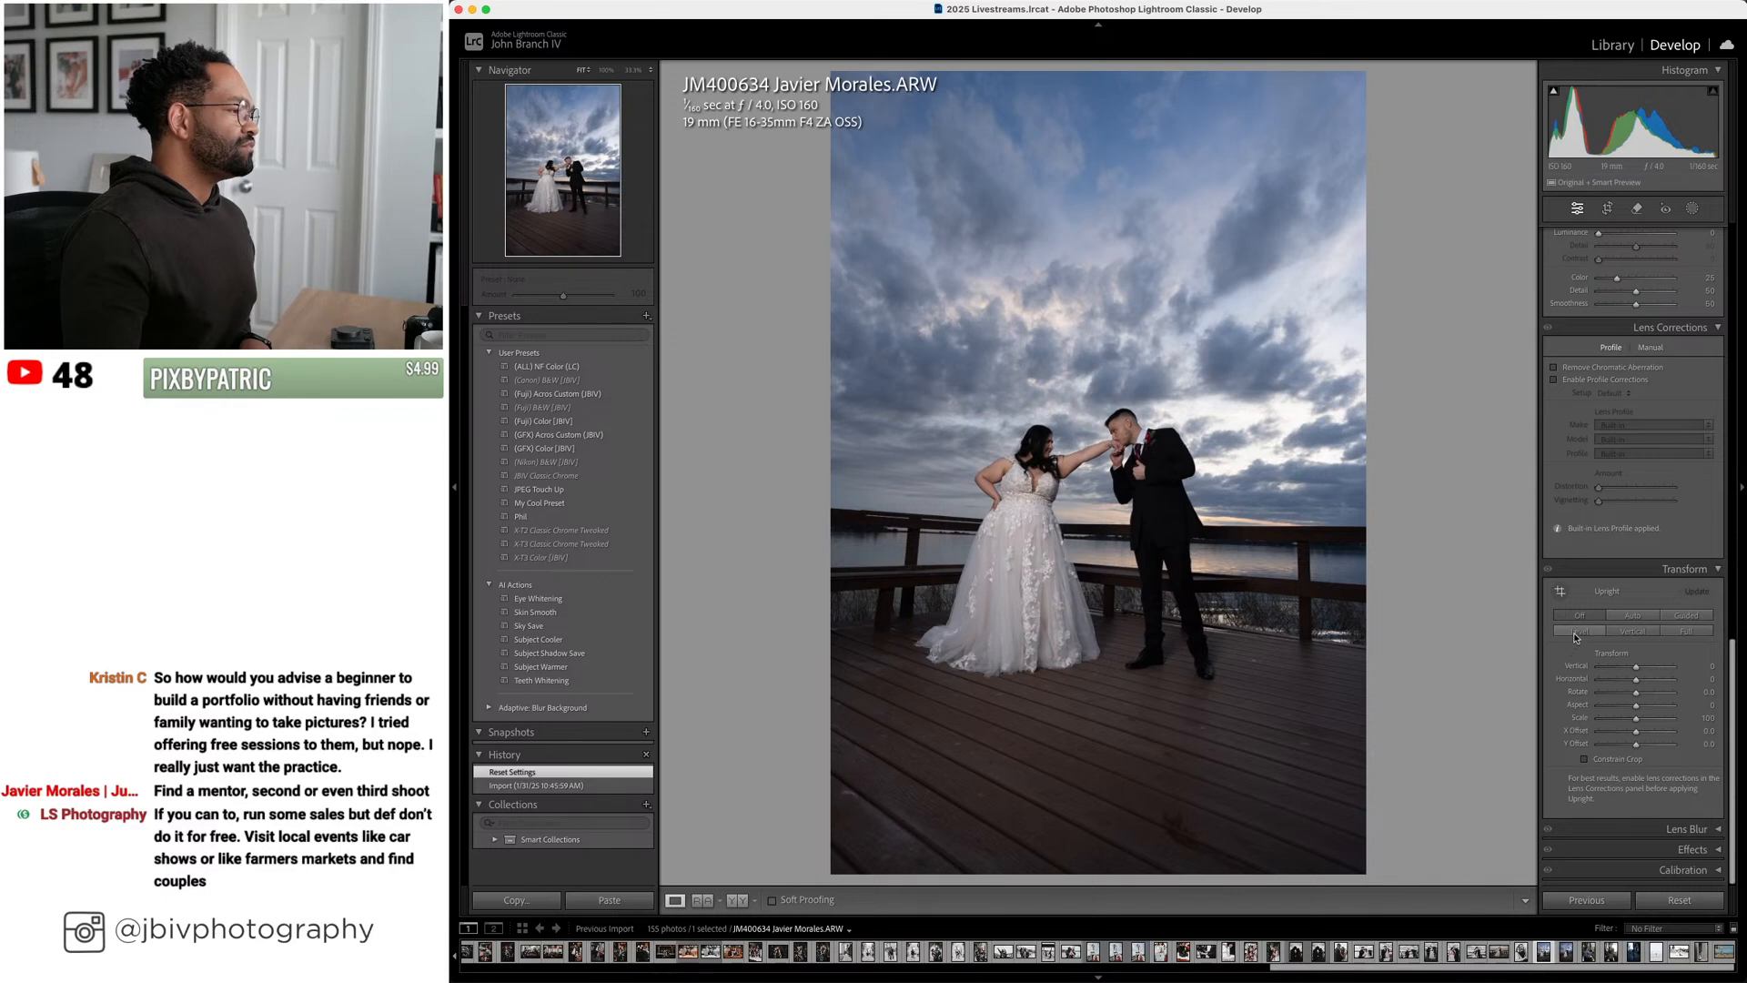
{"action": "left_click", "coordinate": [1580, 631]}
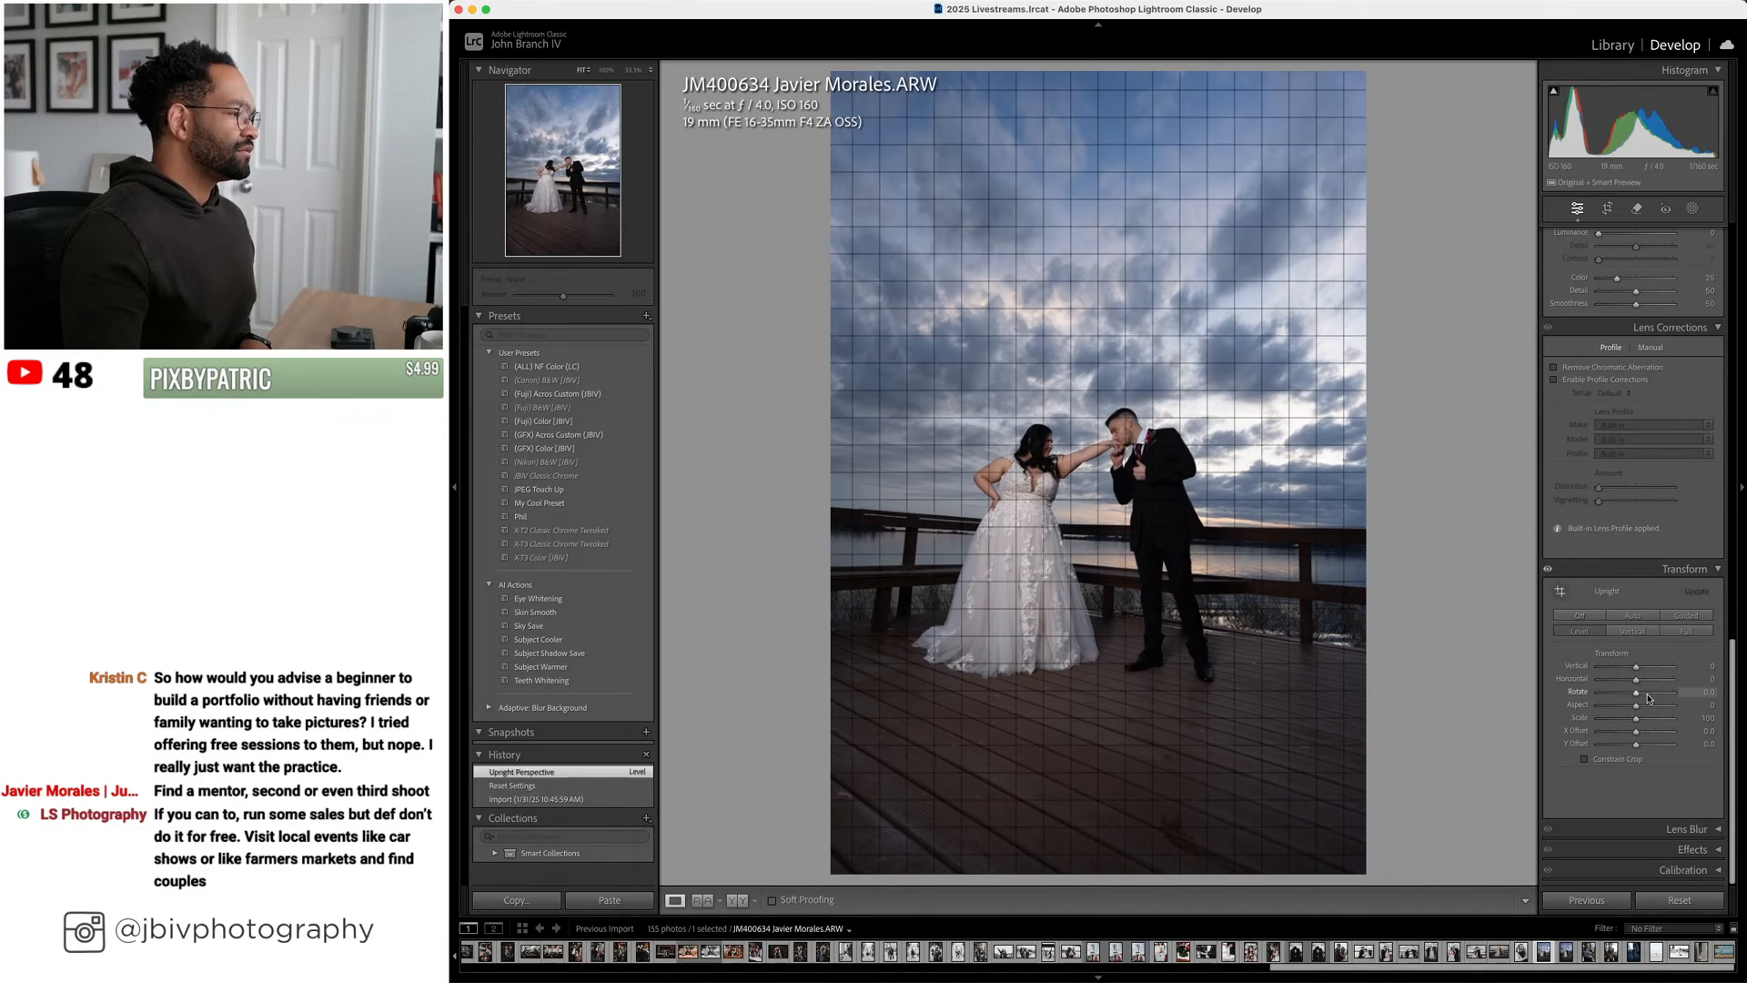
{"action": "left_click_drag", "start_coordinate": [1636, 692], "coordinate": [1630, 696]}
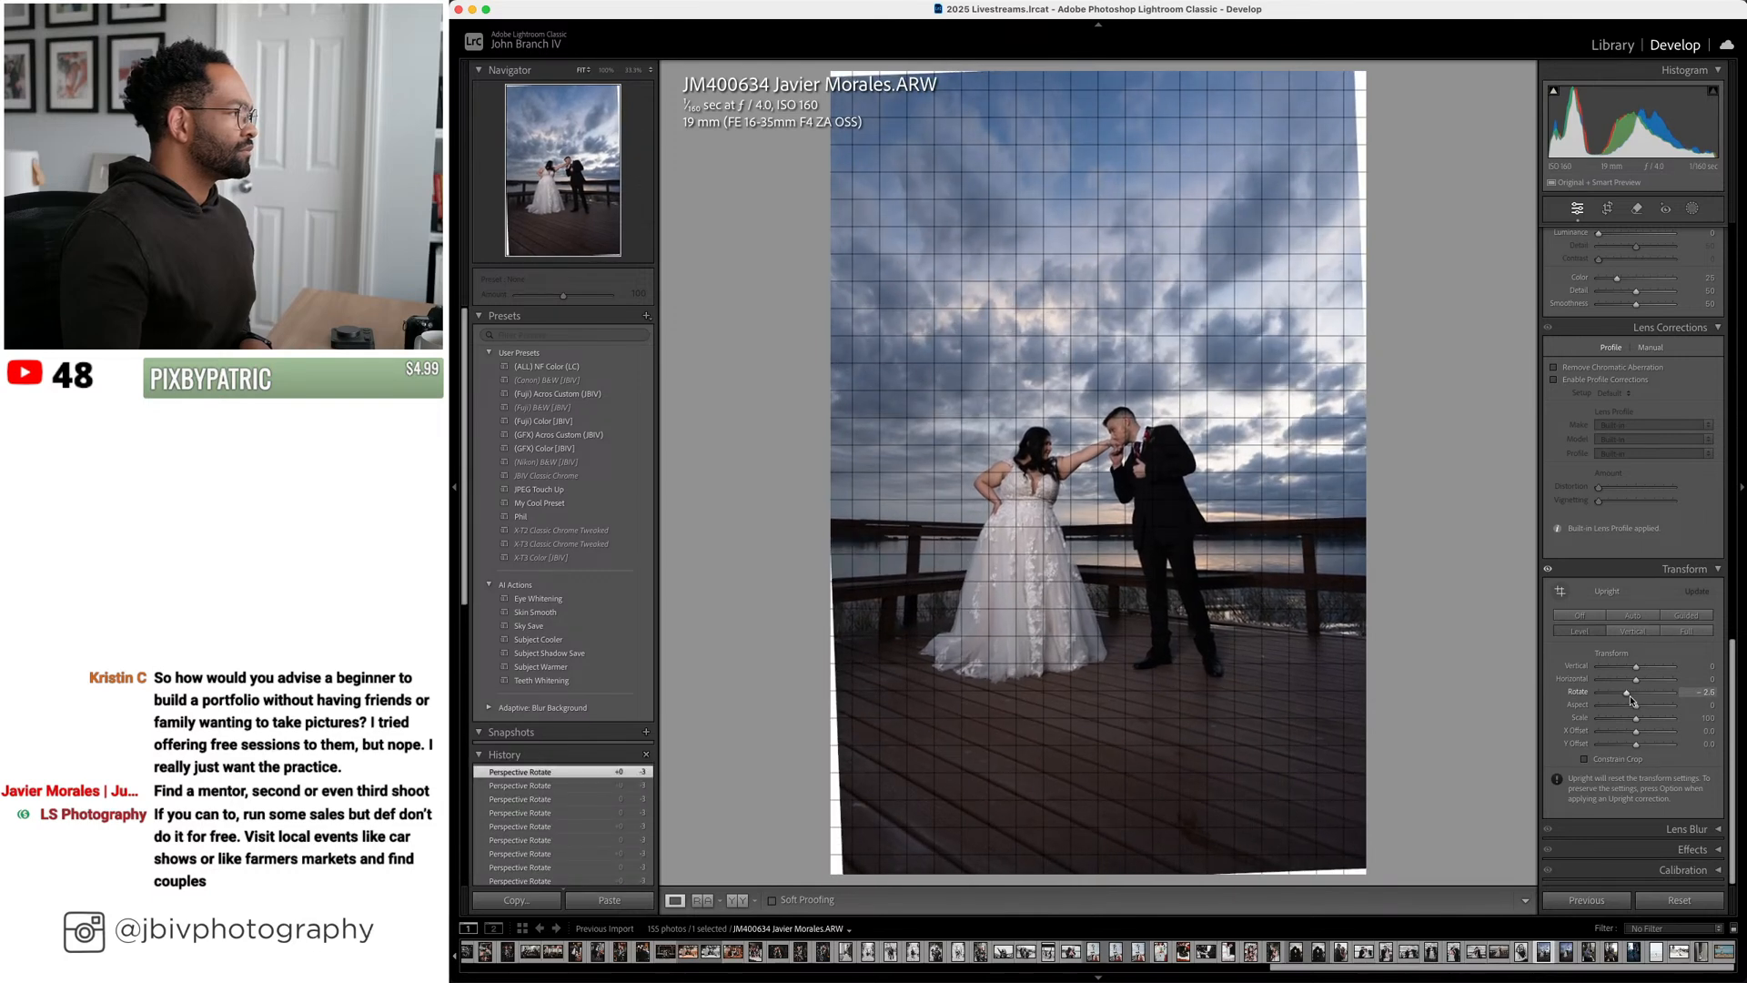
{"action": "left_click", "coordinate": [1585, 759]}
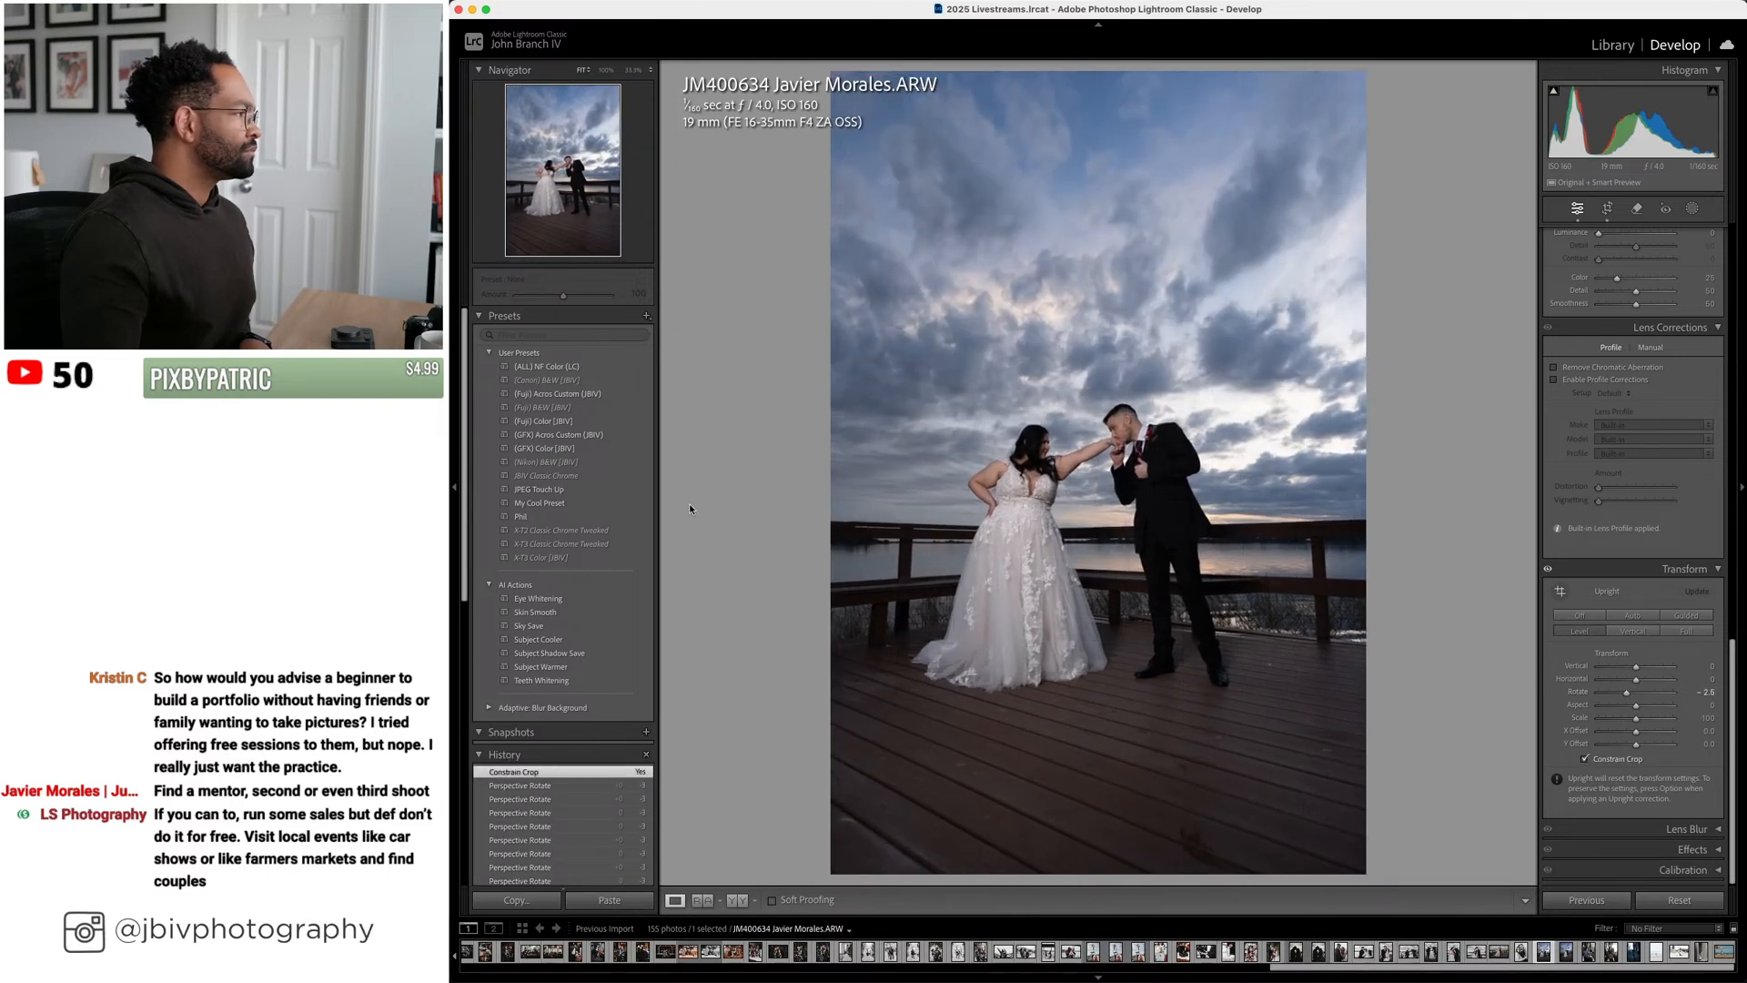
Apply the (GFX) Color [JBIV] preset to the hand-kiss deck photo and raise its exposure to +0.90
{"action": "left_click", "coordinate": [550, 447]}
{"action": "scroll", "coordinate": [1567, 375], "scroll_direction": "up", "scroll_amount": 10}
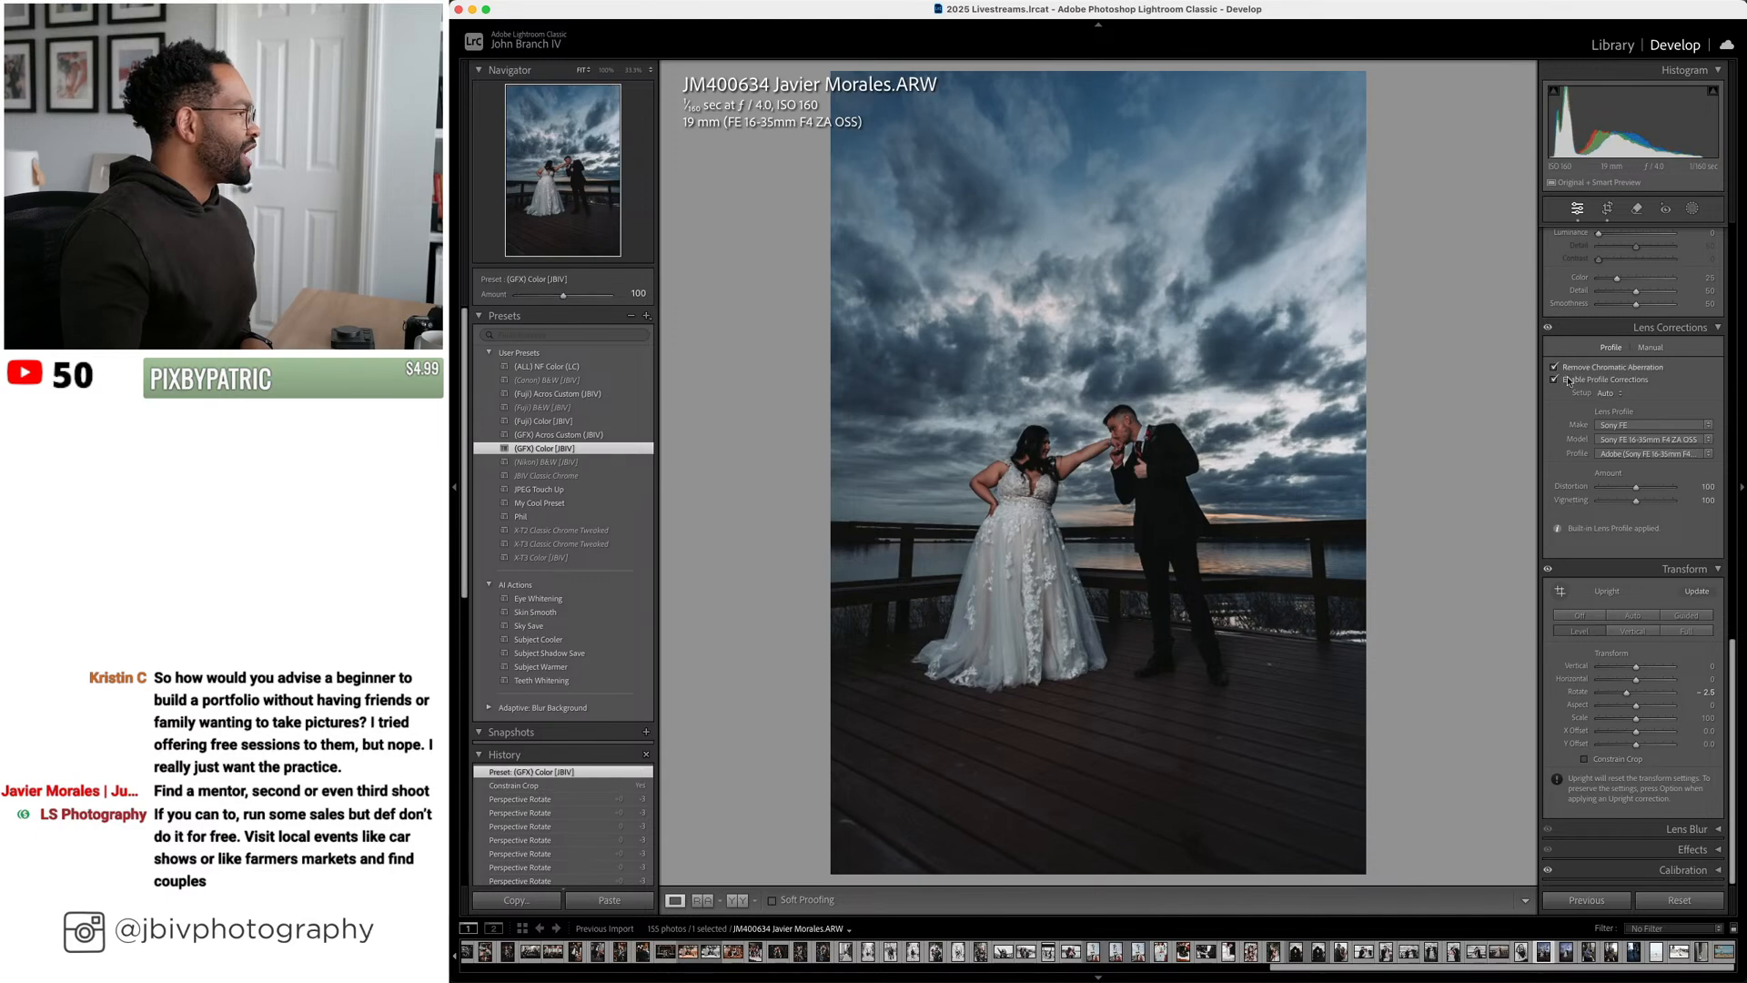
{"action": "scroll", "coordinate": [1602, 442], "scroll_direction": "up", "scroll_amount": 4}
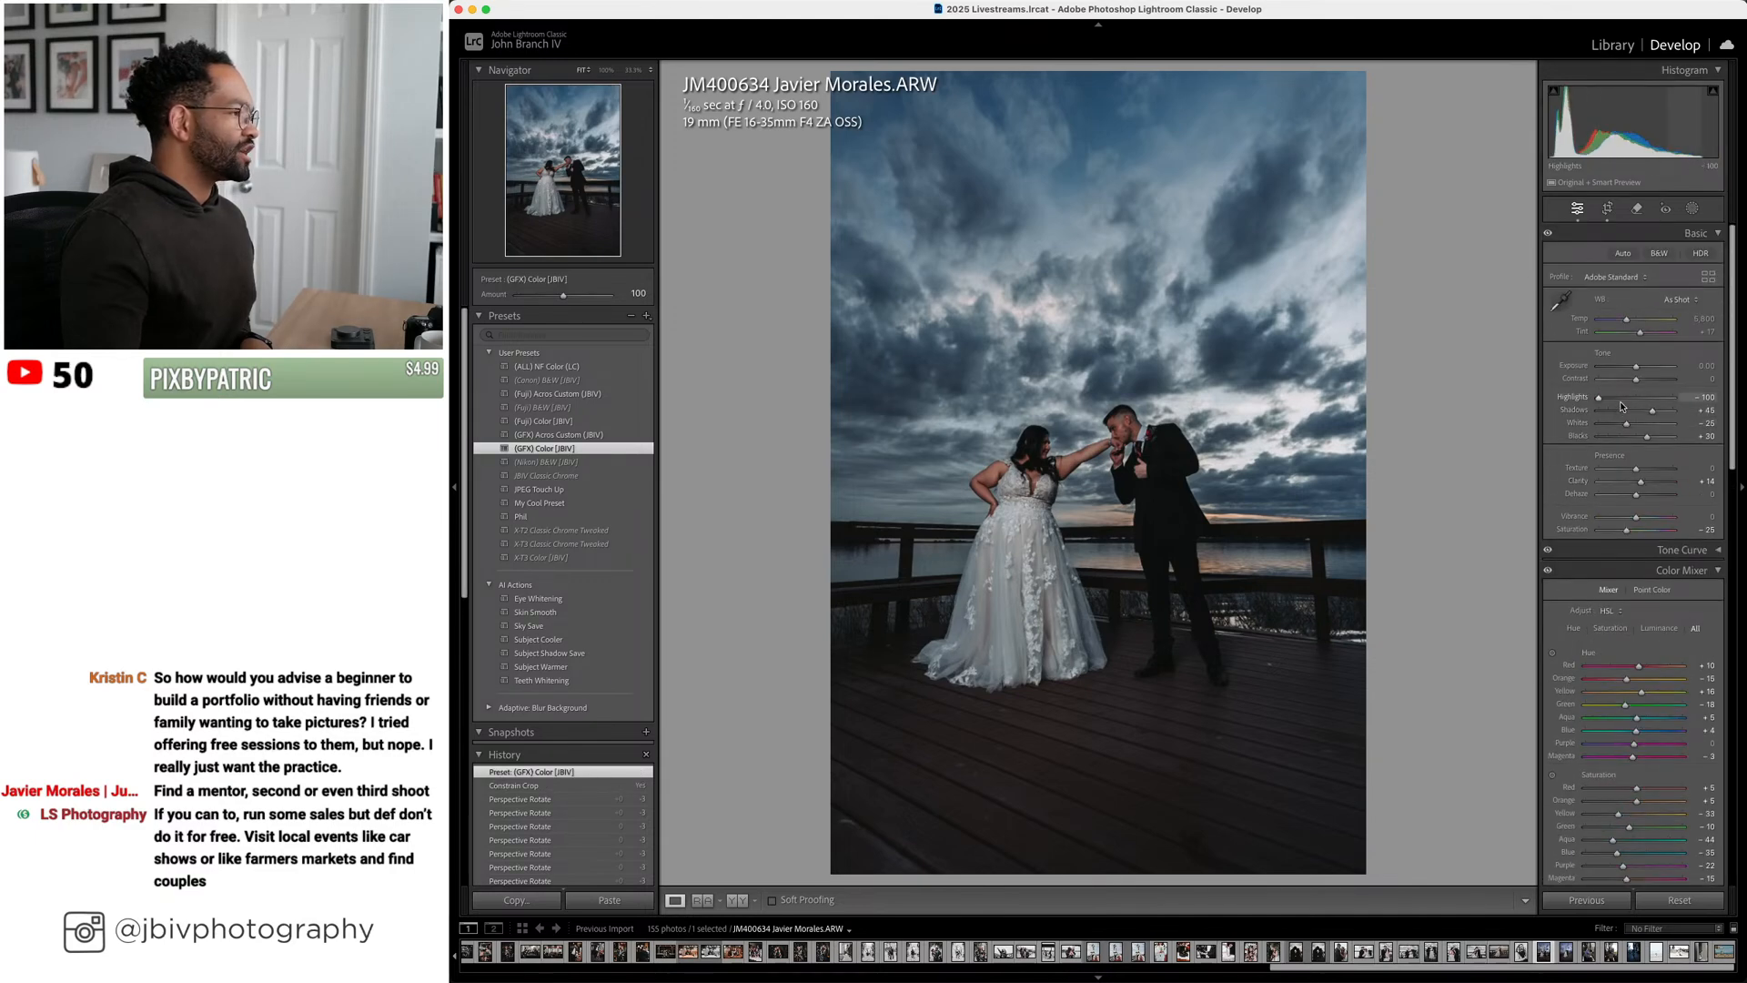
{"action": "scroll", "coordinate": [1649, 365], "scroll_direction": "up", "scroll_amount": 7}
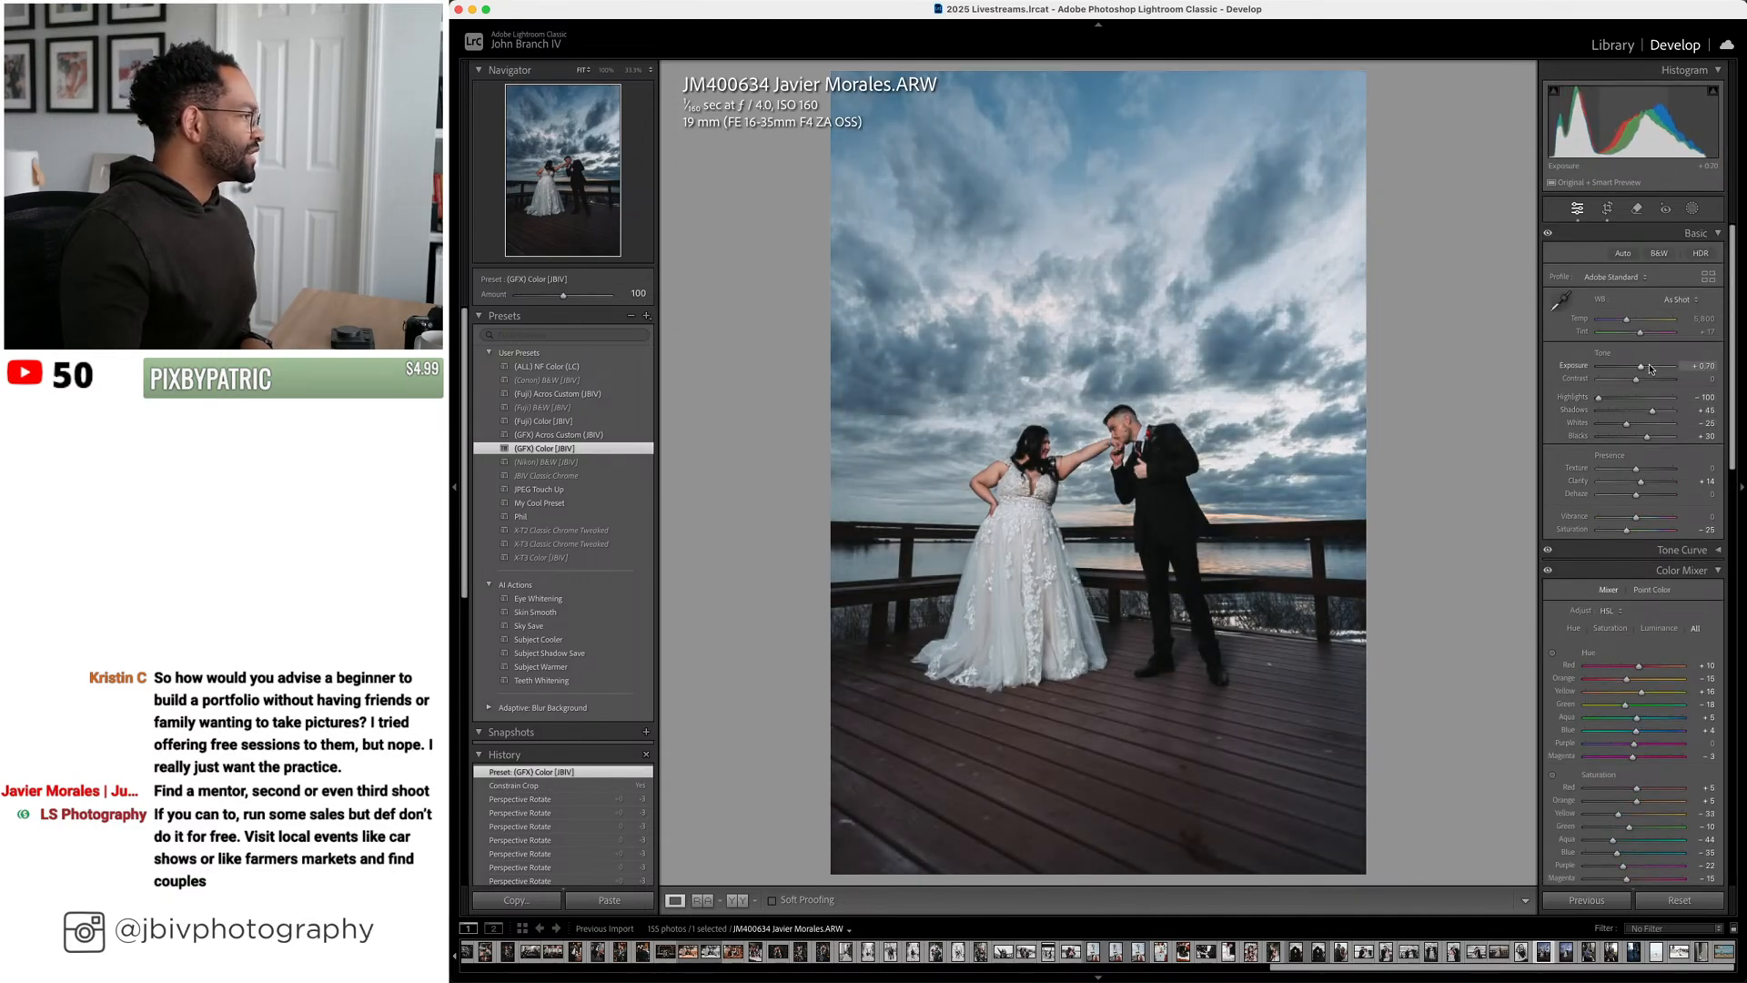
{"action": "scroll", "coordinate": [1649, 367], "scroll_direction": "up", "scroll_amount": 2}
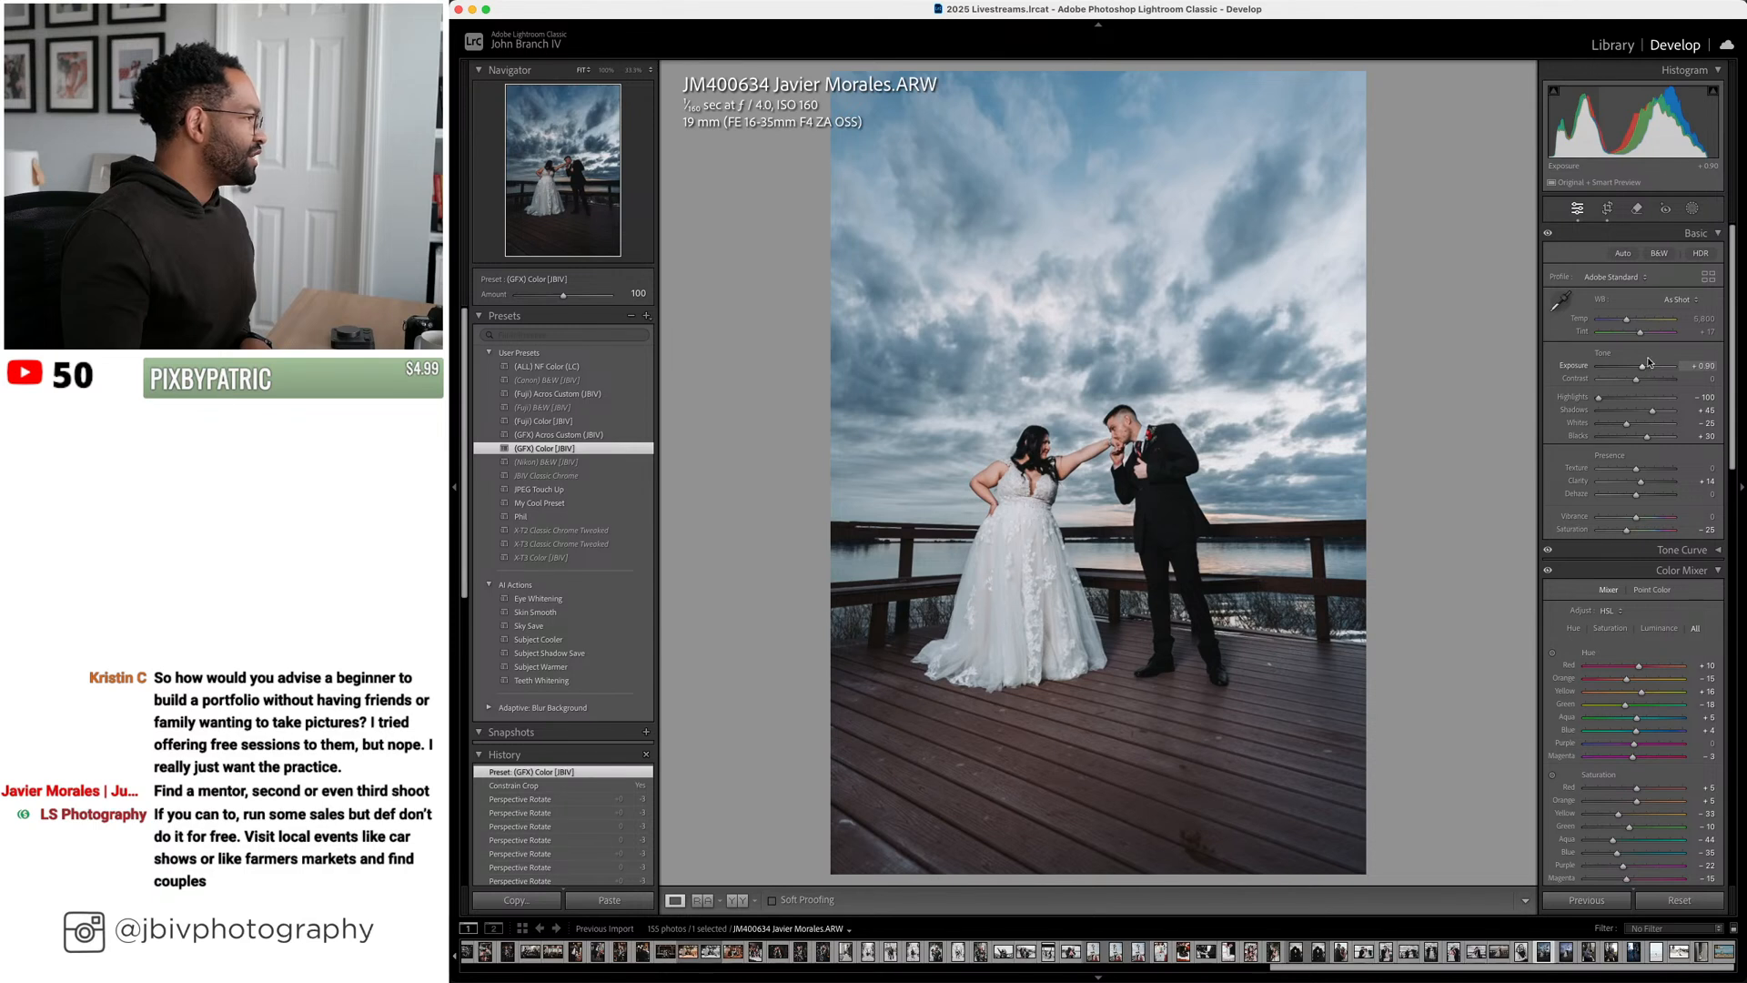
Set the hand-kiss photo's contrast to -15, tint to +22, temperature to 6,300 and exposure to +0.80
{"action": "scroll", "coordinate": [1638, 379], "scroll_direction": "down", "scroll_amount": 3}
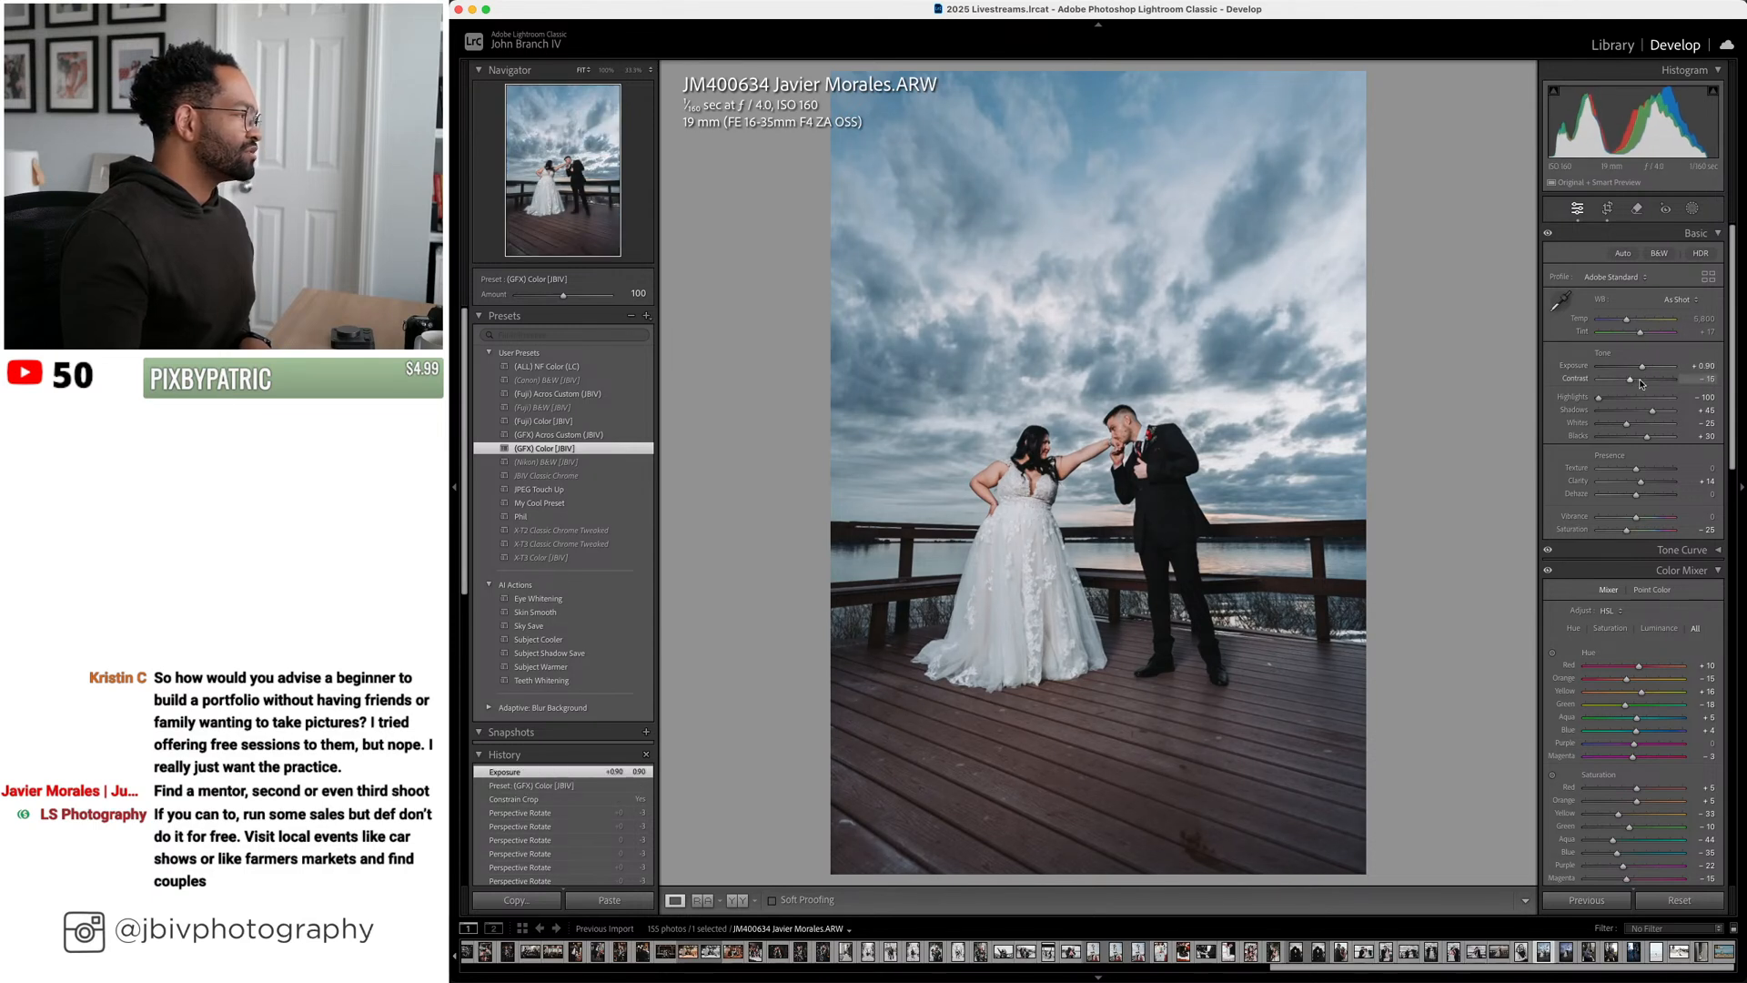
{"action": "scroll", "coordinate": [1638, 333], "scroll_direction": "up", "scroll_amount": 1}
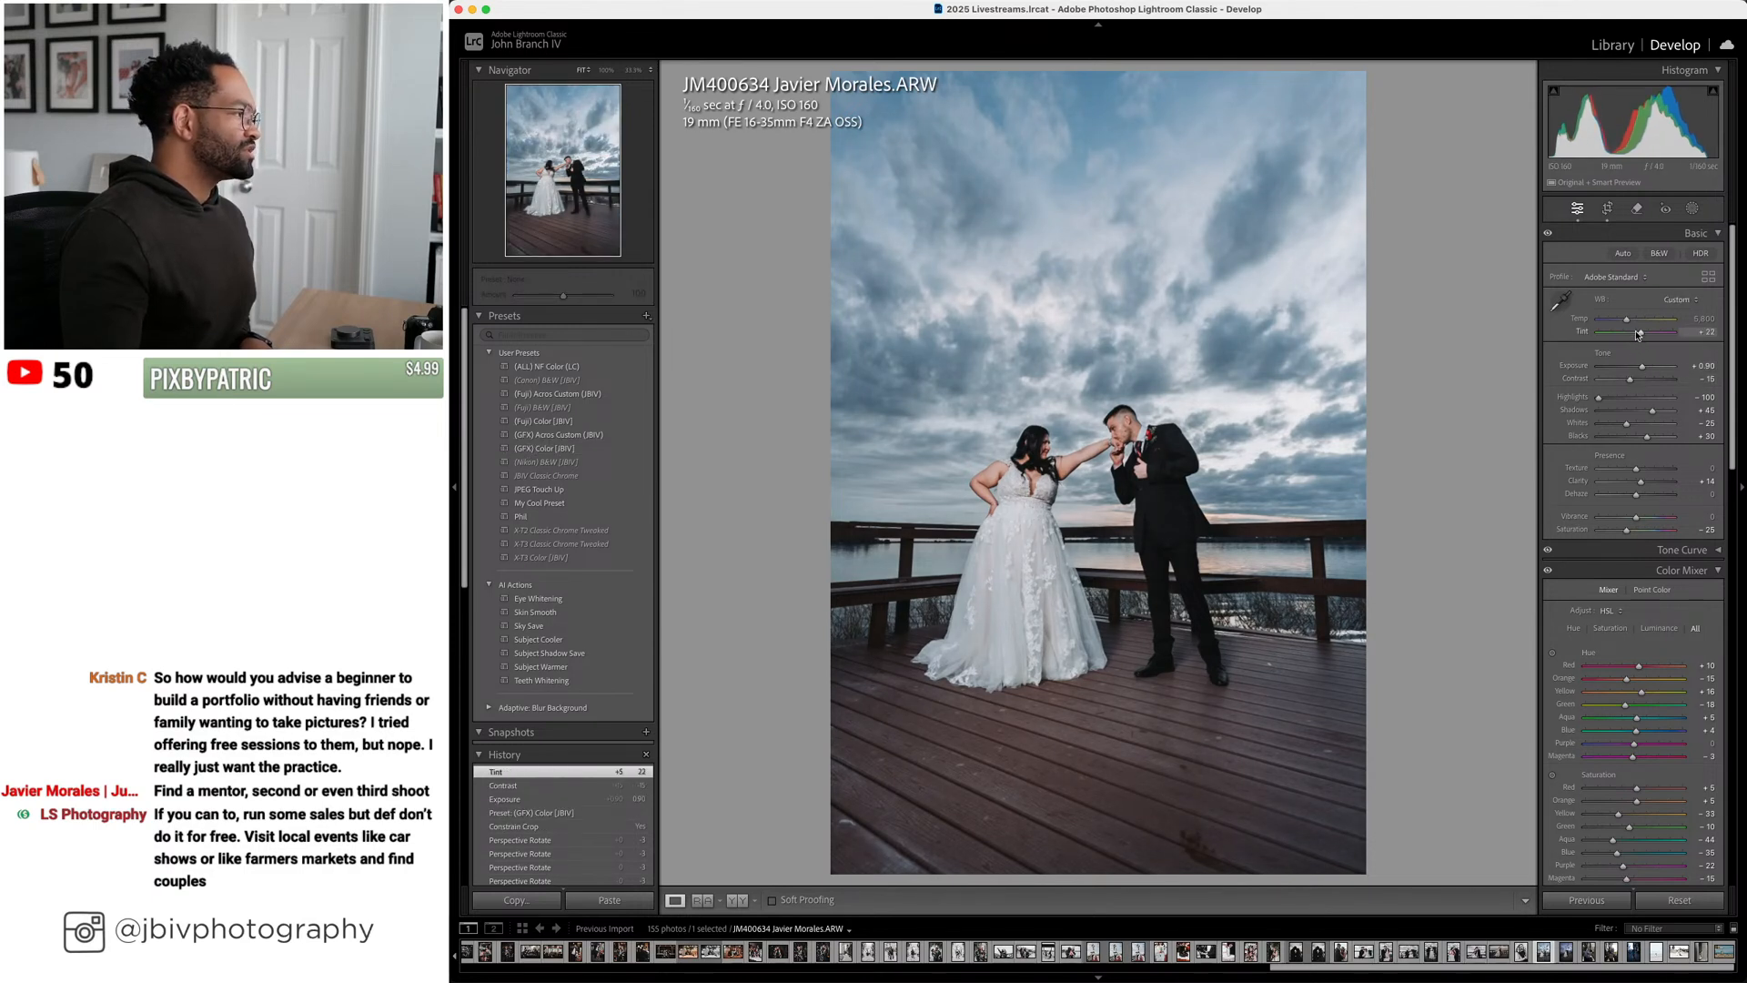
{"action": "scroll", "coordinate": [1631, 322], "scroll_direction": "up", "scroll_amount": 2}
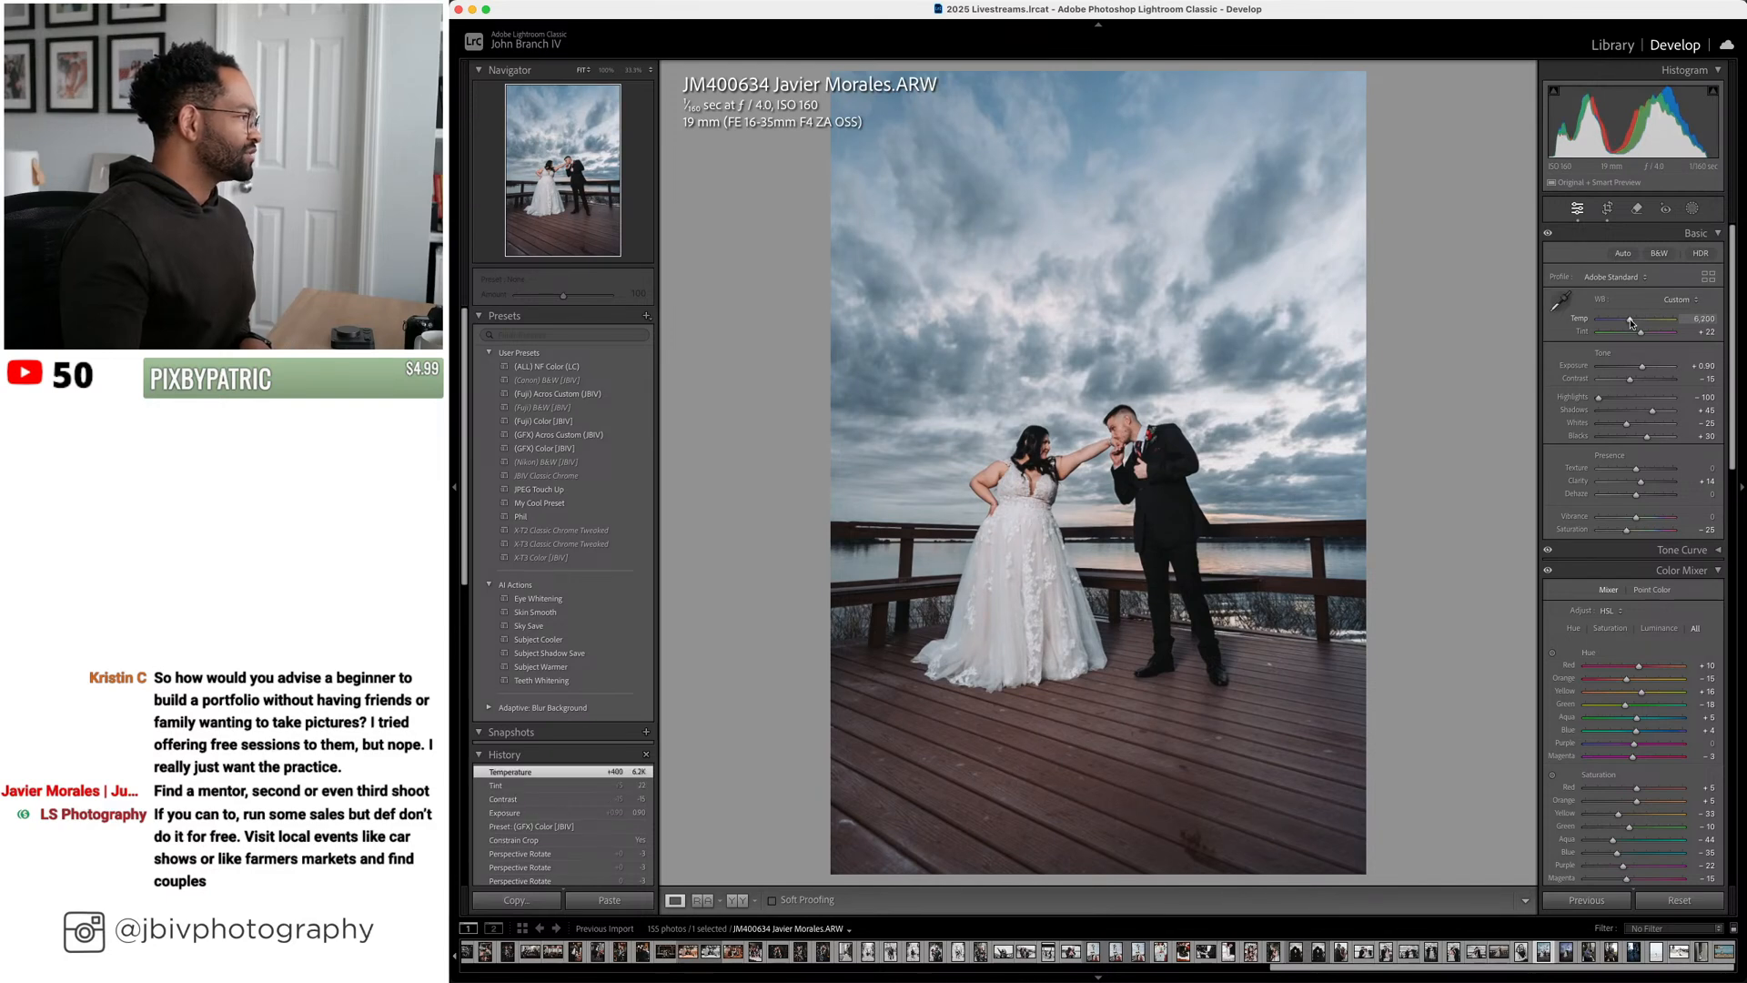
{"action": "scroll", "coordinate": [1651, 357], "scroll_direction": "down", "scroll_amount": 1}
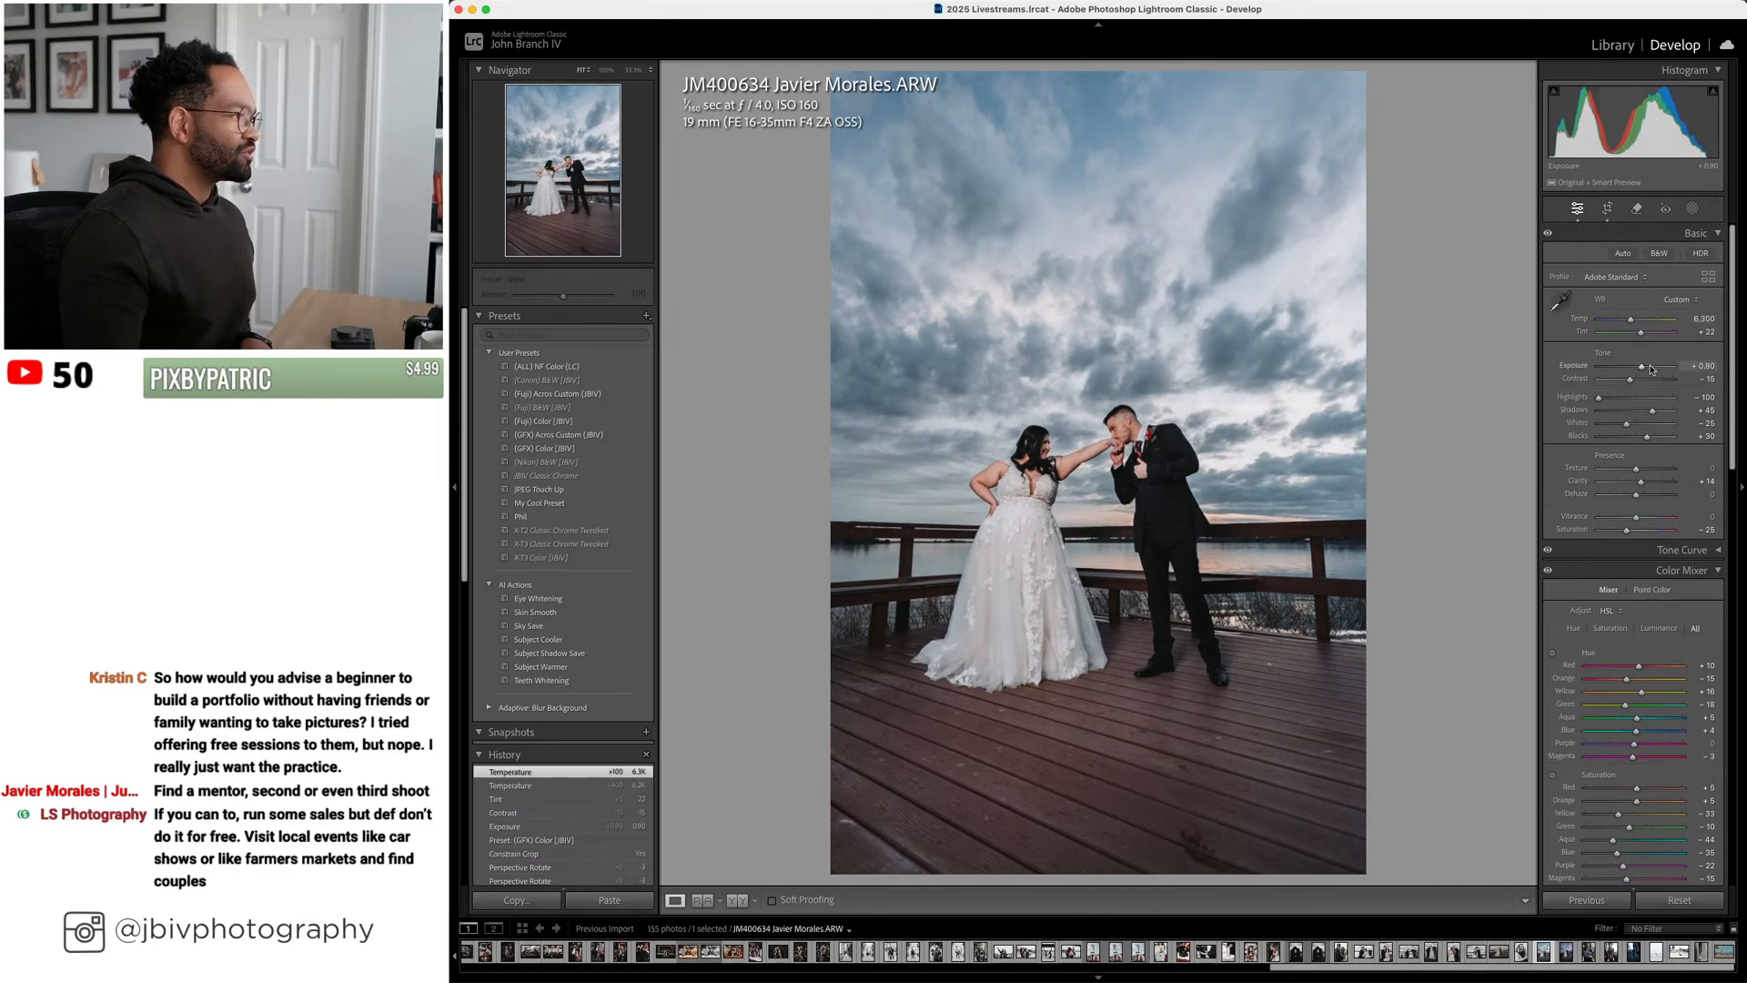
Reposition the hand-kiss photo's crop to include more sky and less deck, and compare it with the original side by side
{"action": "scroll", "coordinate": [1585, 476], "scroll_direction": "down", "scroll_amount": 10}
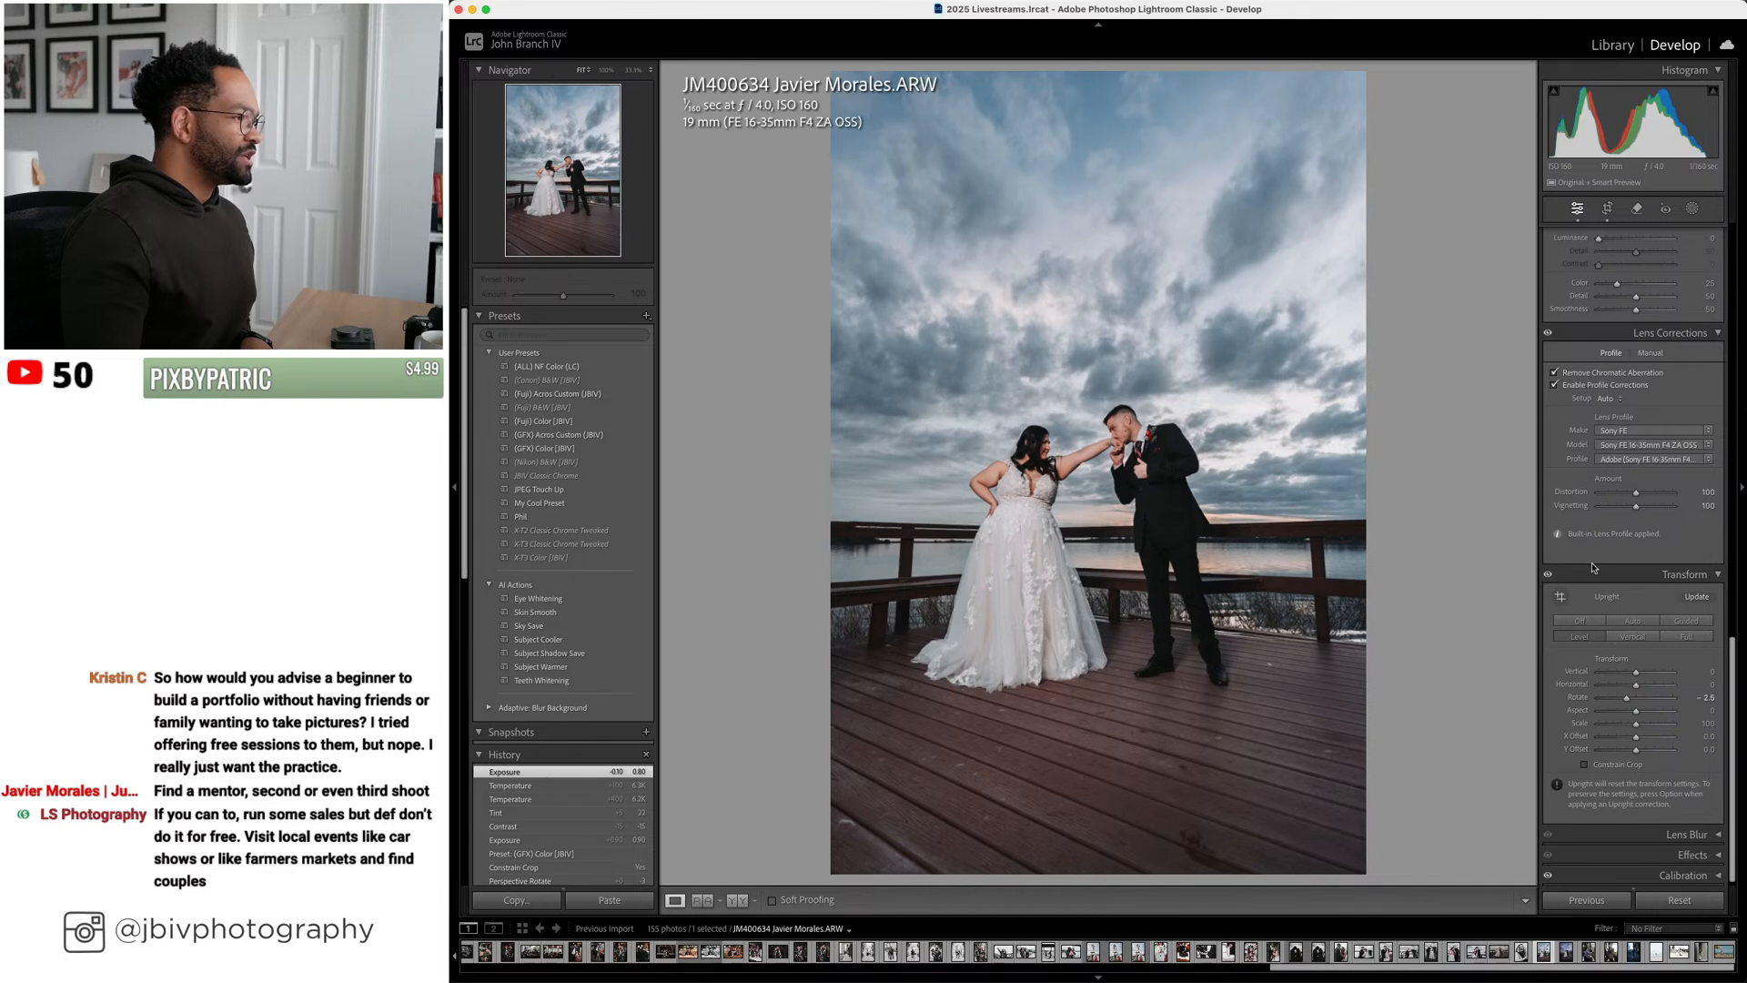
{"action": "scroll", "coordinate": [1592, 547], "scroll_direction": "up", "scroll_amount": 10}
{"action": "left_click", "coordinate": [1609, 209]}
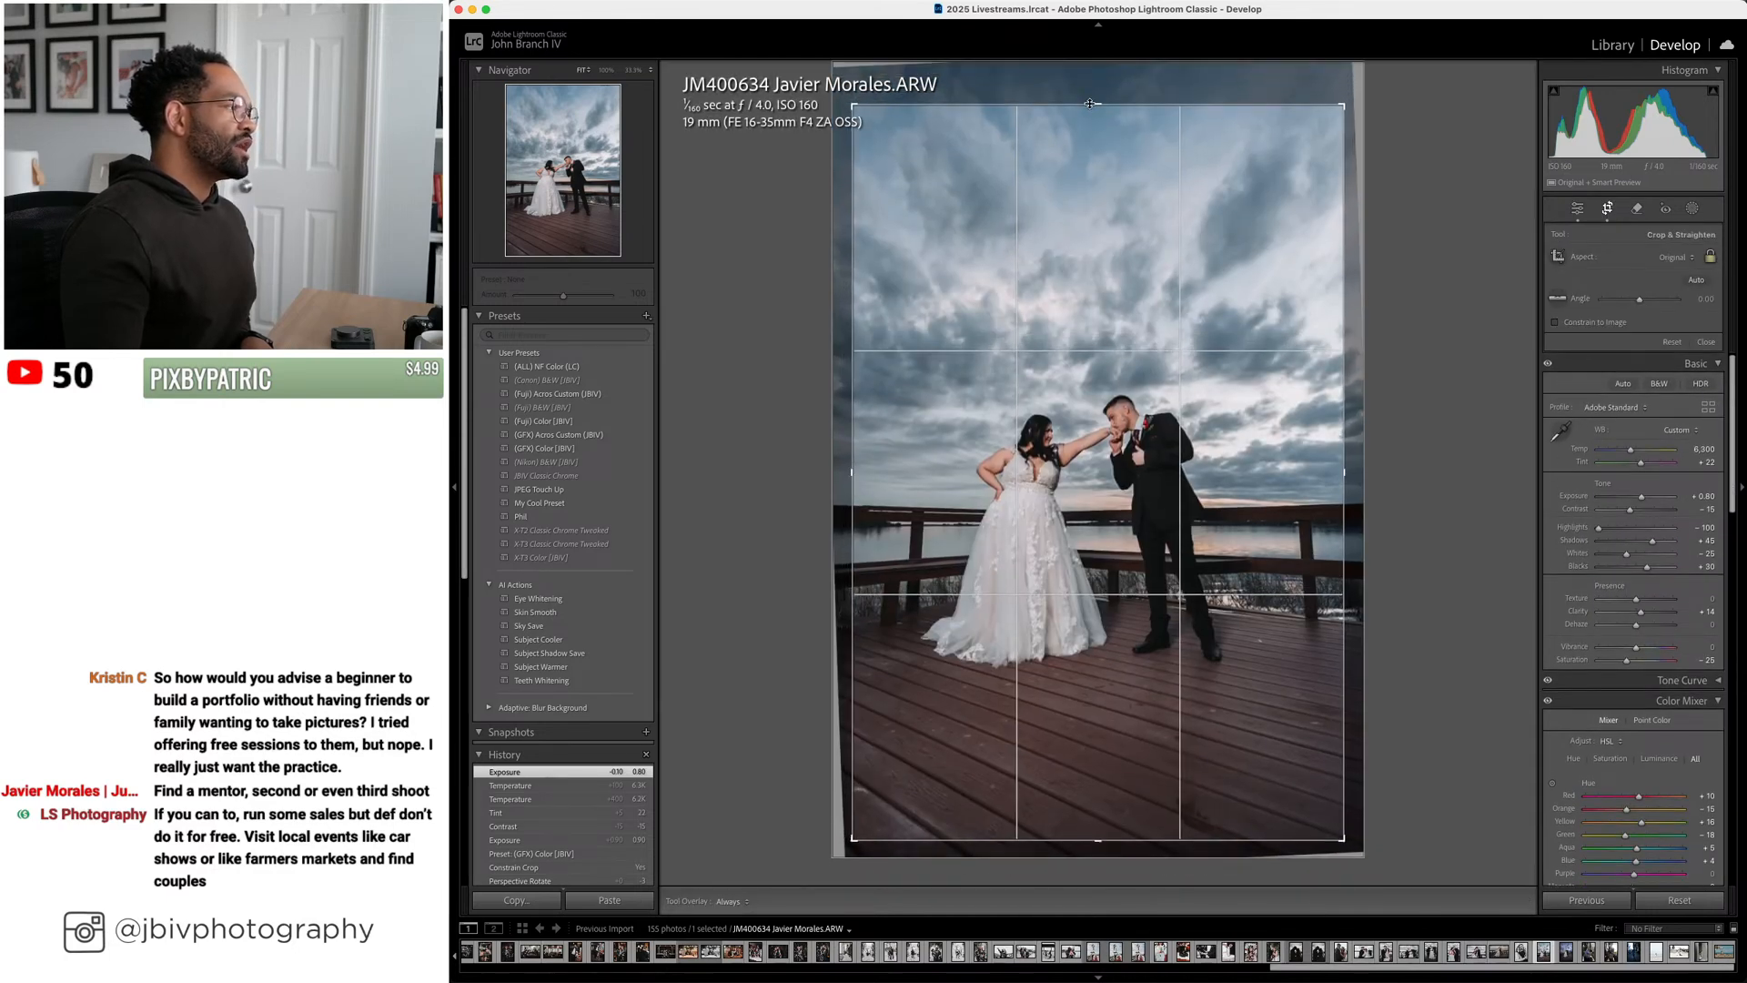
{"action": "left_click_drag", "start_coordinate": [1090, 104], "coordinate": [1103, 164]}
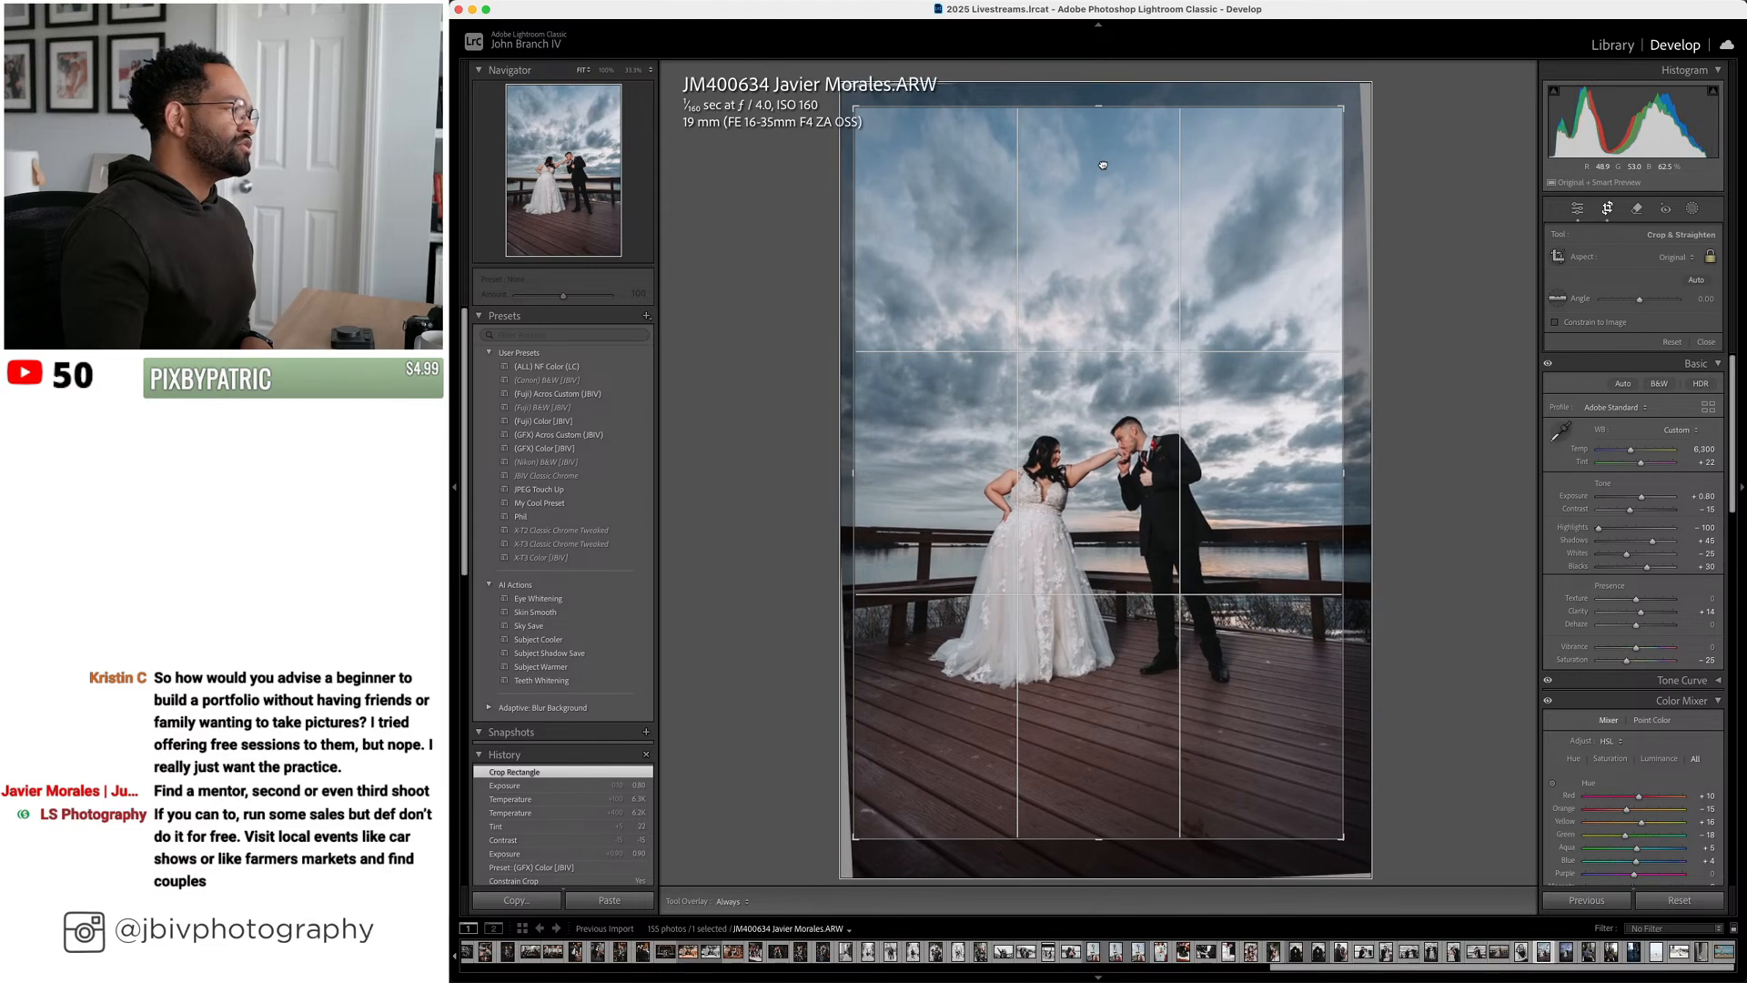
{"action": "key", "text": "Return"}
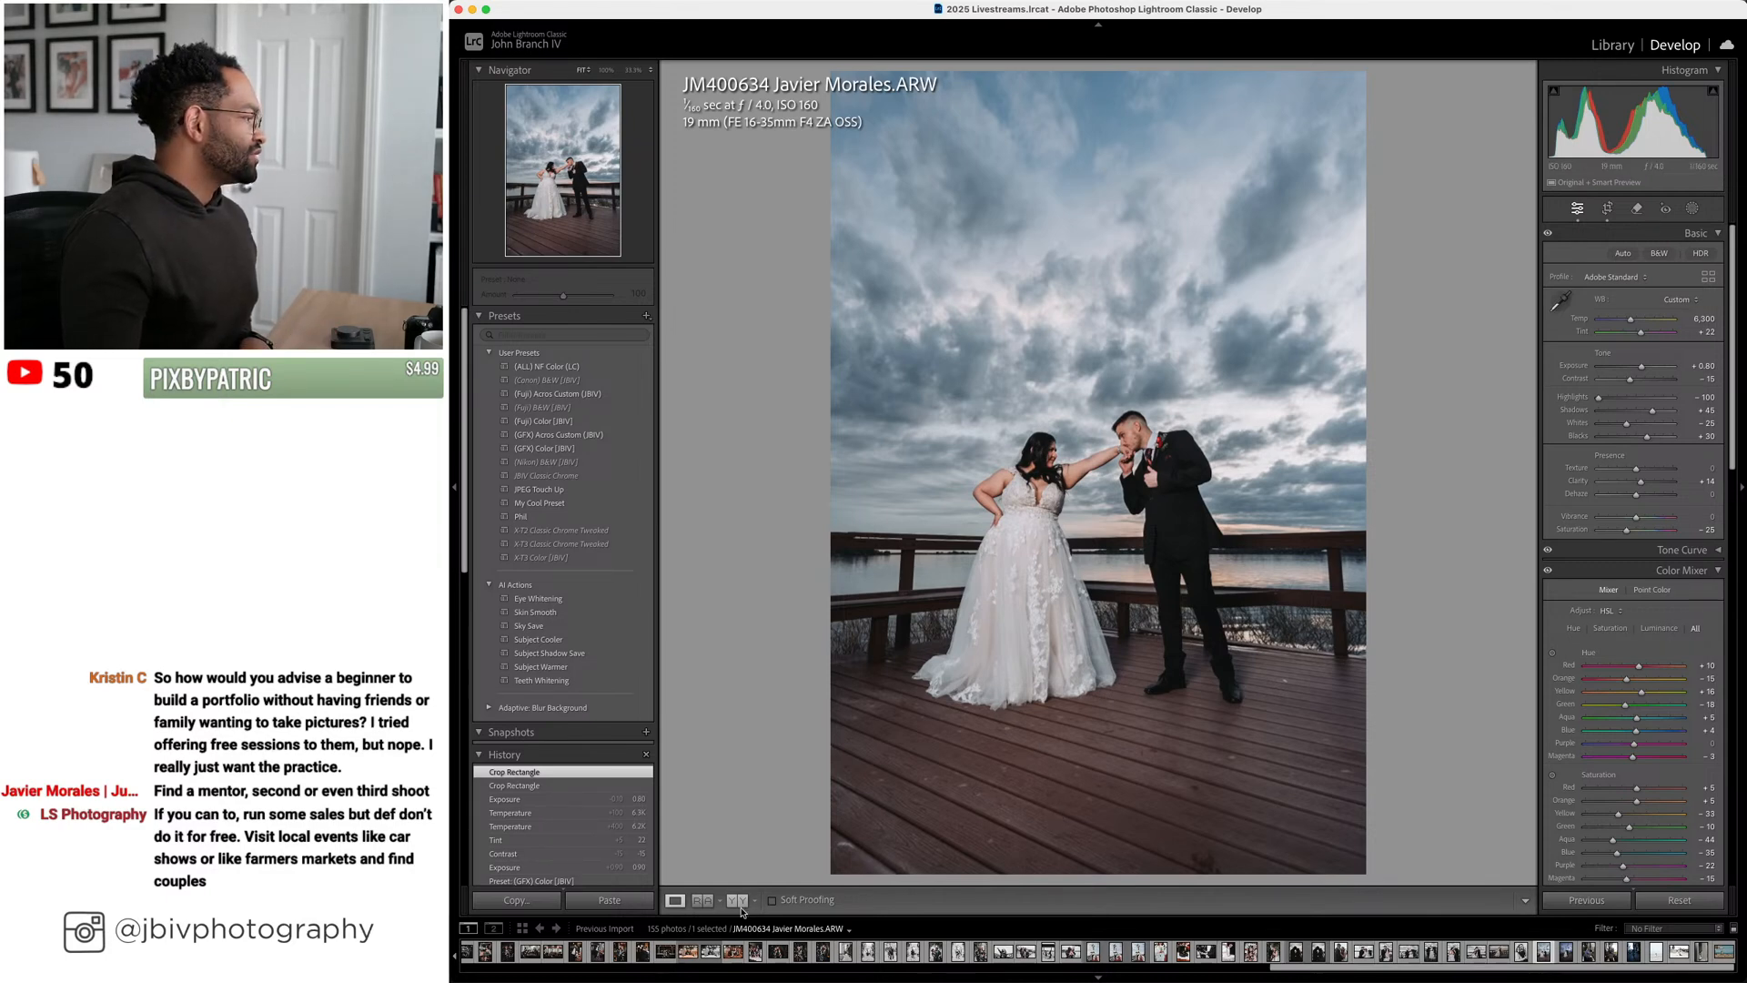
{"action": "key", "text": "y"}
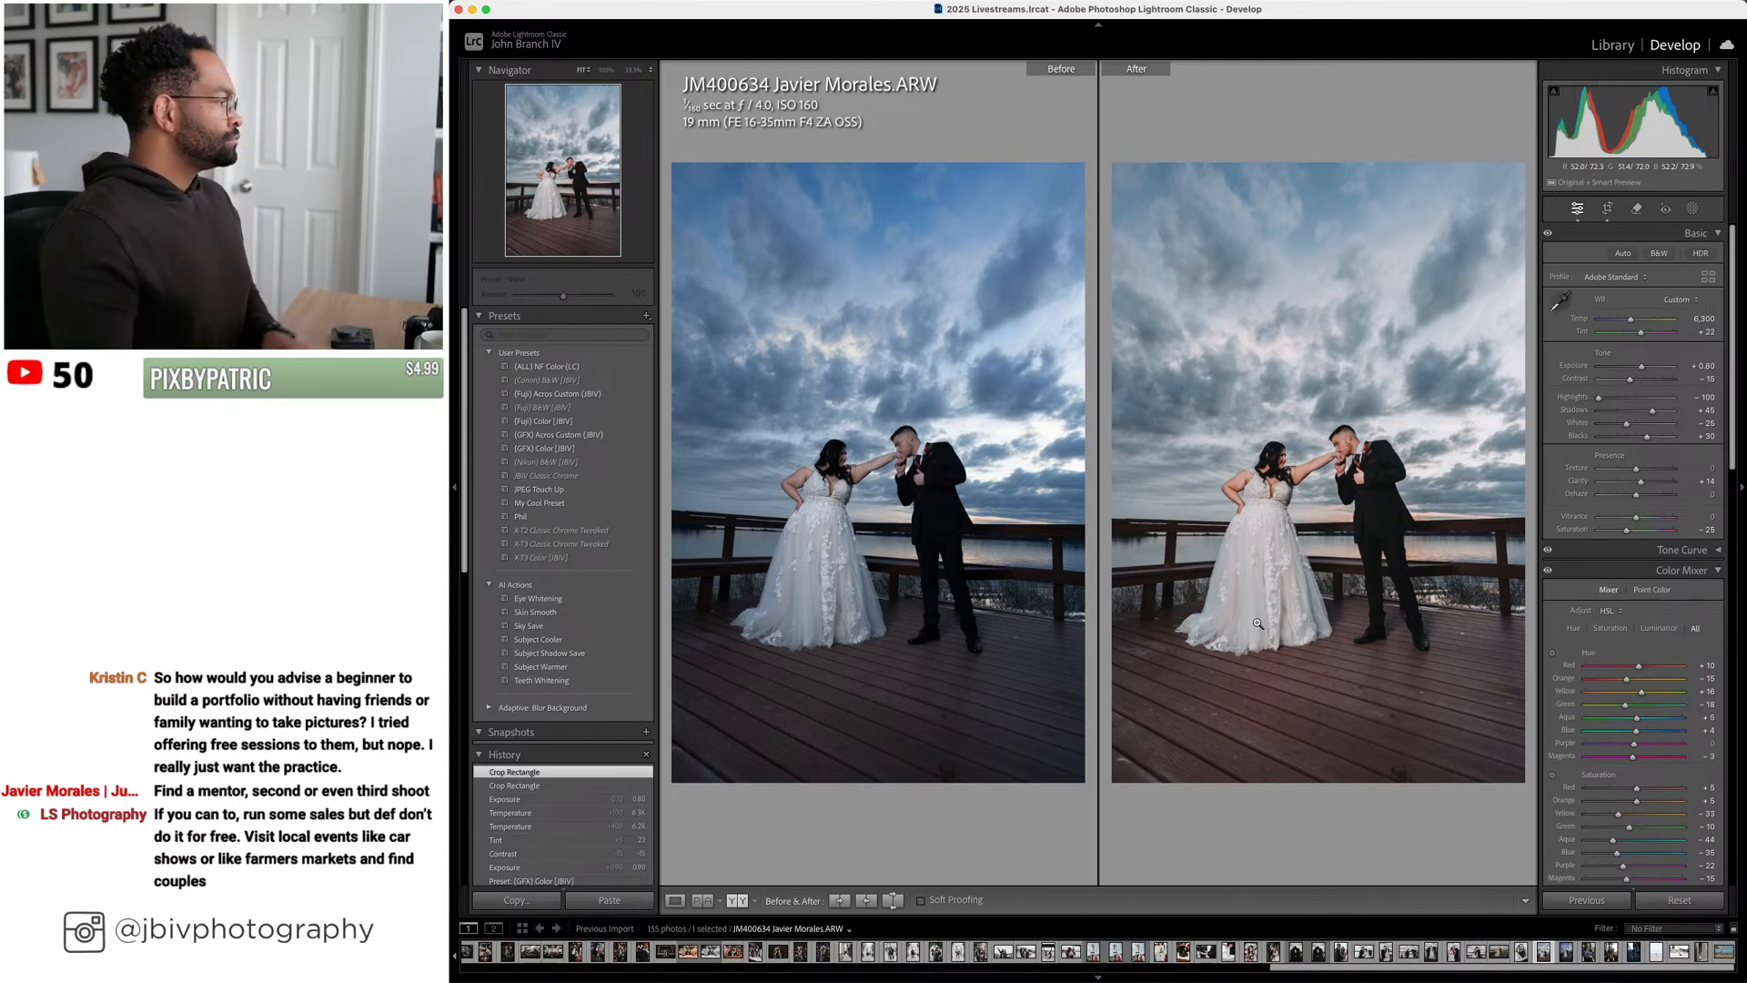
In the Library grid, sync the hand-kiss photo's settings to the adjacent unedited portrait of the couple on the deck
{"action": "left_click", "coordinate": [1613, 45]}
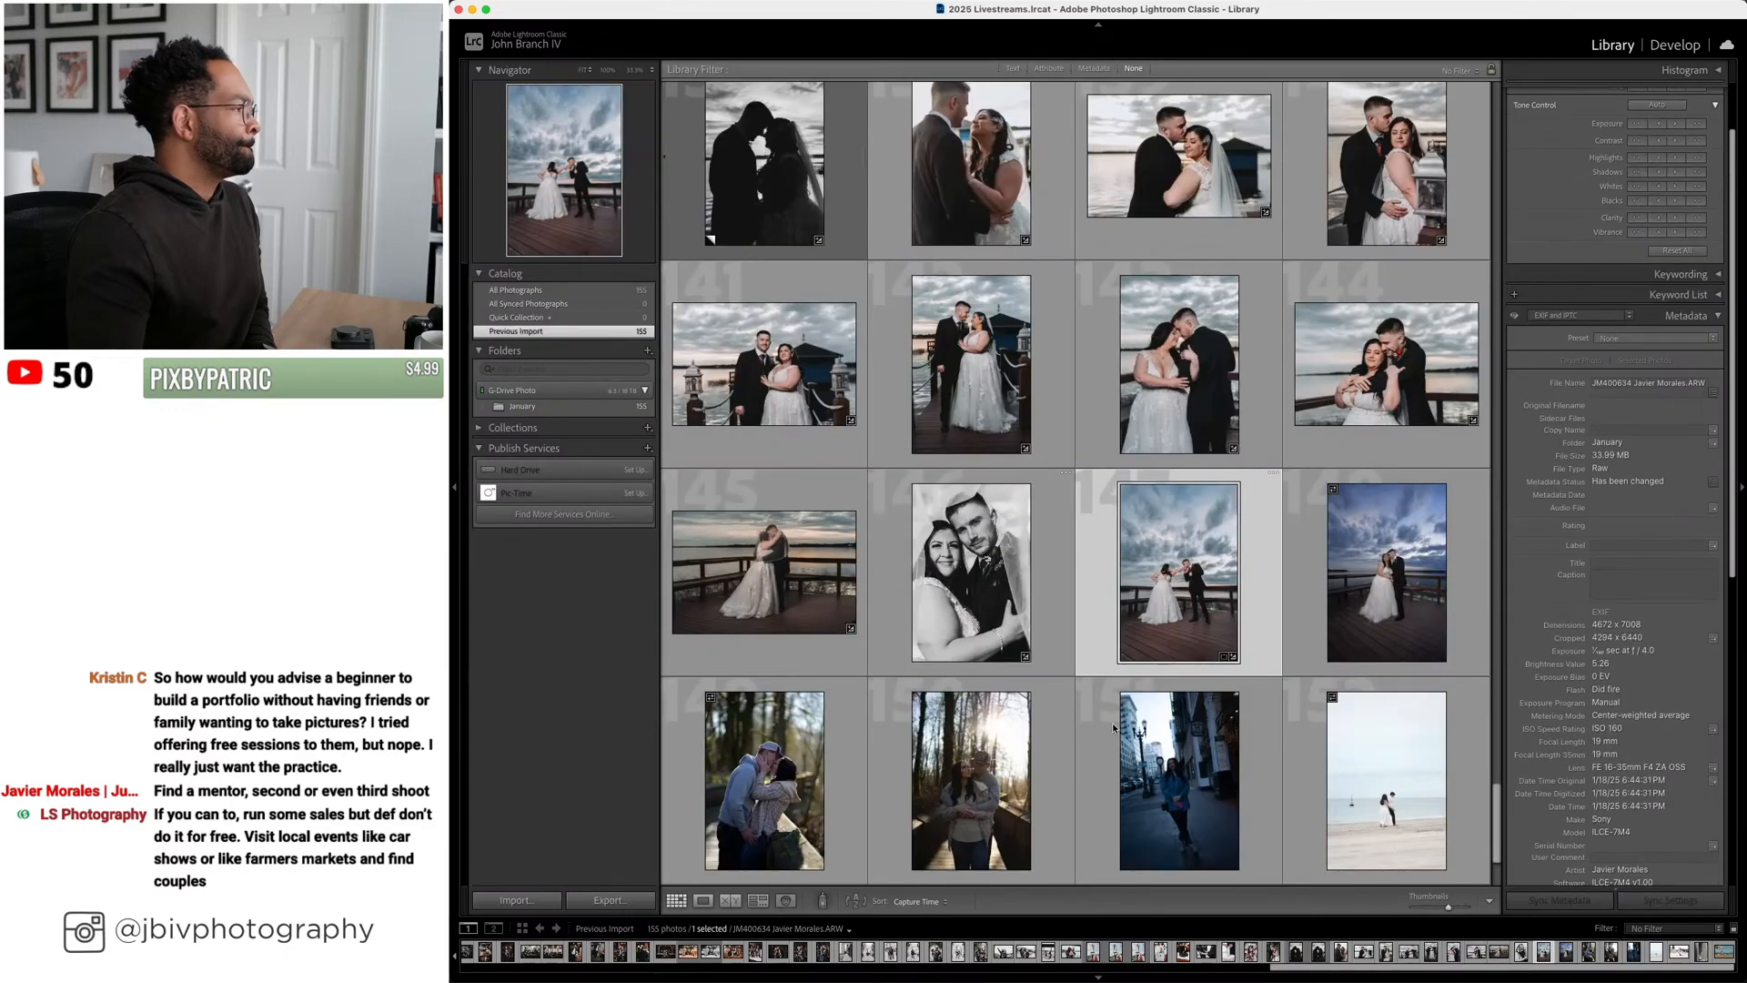
{"action": "scroll", "coordinate": [1168, 636], "scroll_direction": "down", "scroll_amount": 1}
{"action": "left_click", "coordinate": [1309, 558]}
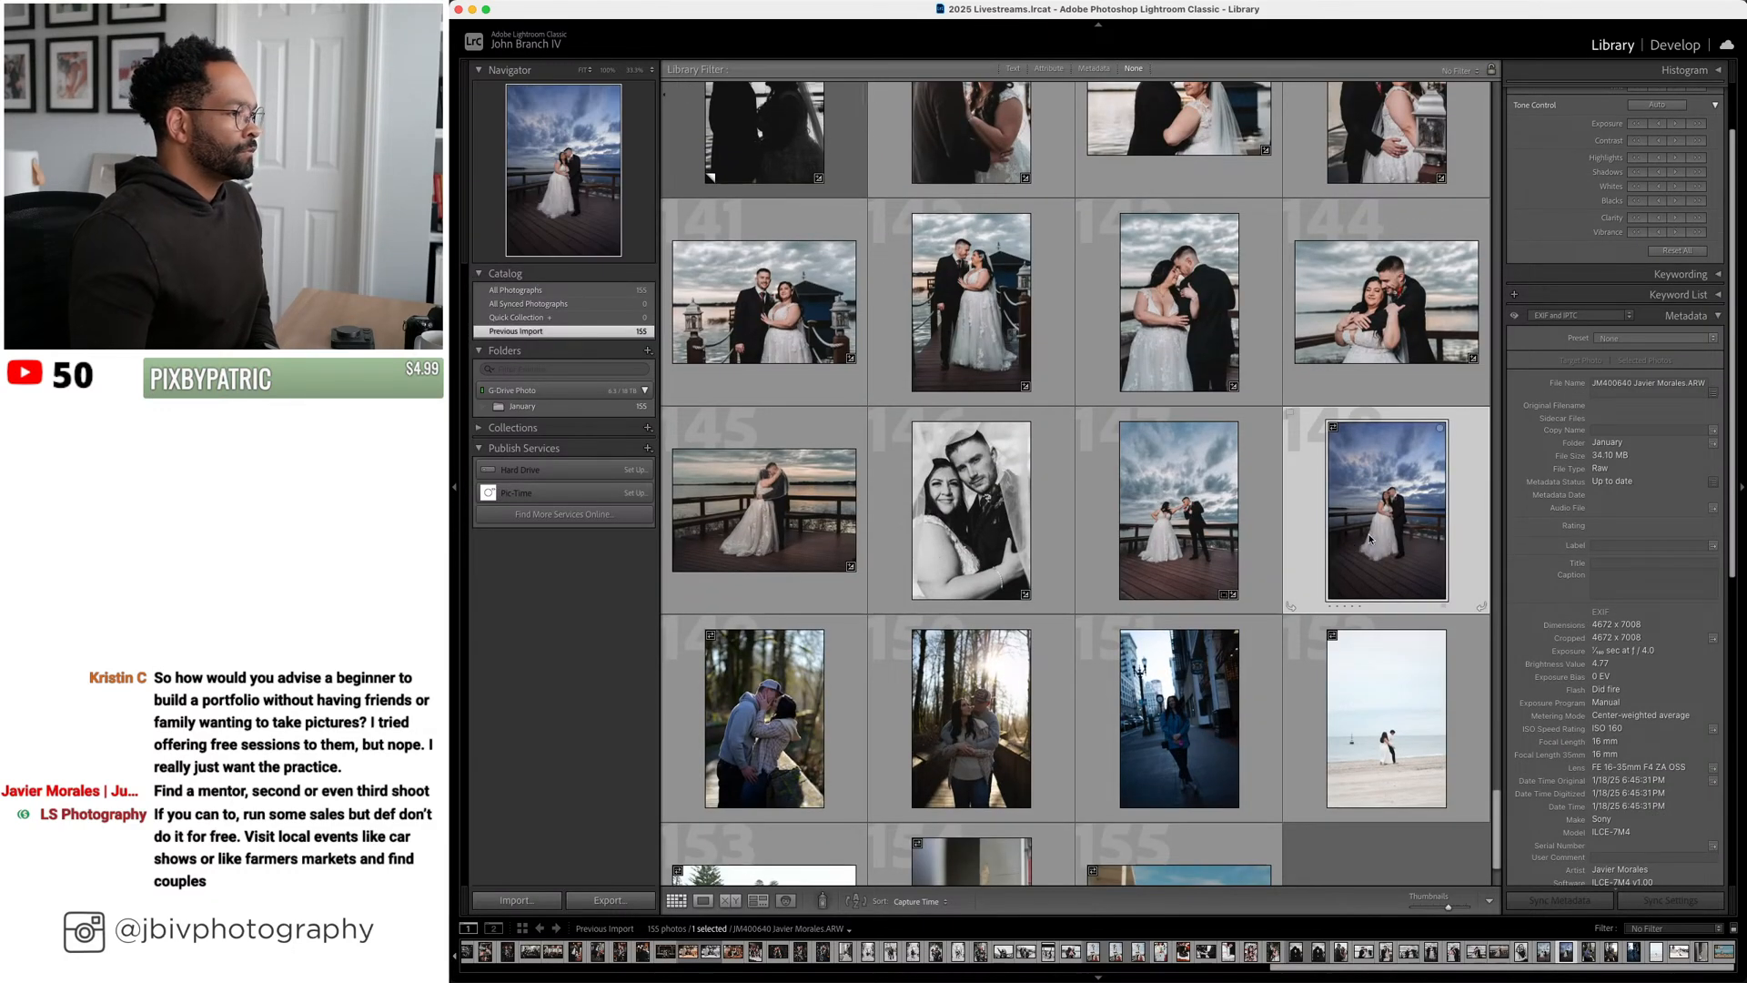
{"action": "left_click", "coordinate": [1236, 563], "text": "super"}
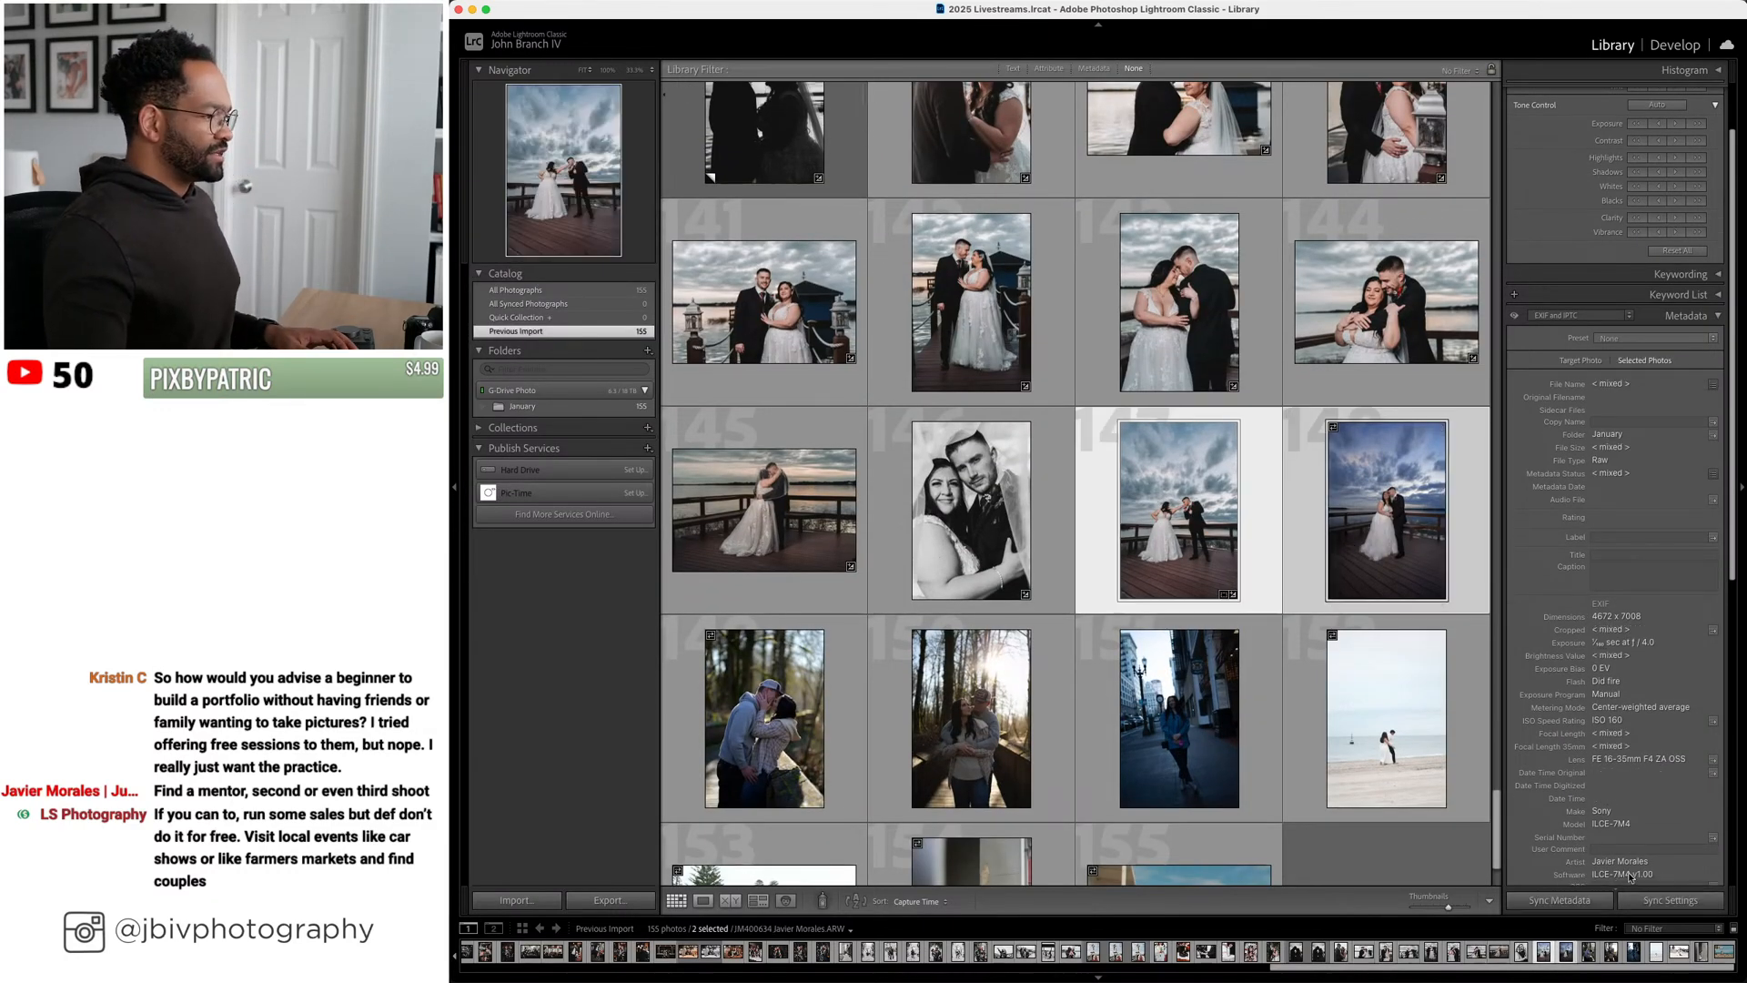
{"action": "left_click", "coordinate": [1665, 909]}
{"action": "left_click", "coordinate": [1496, 471]}
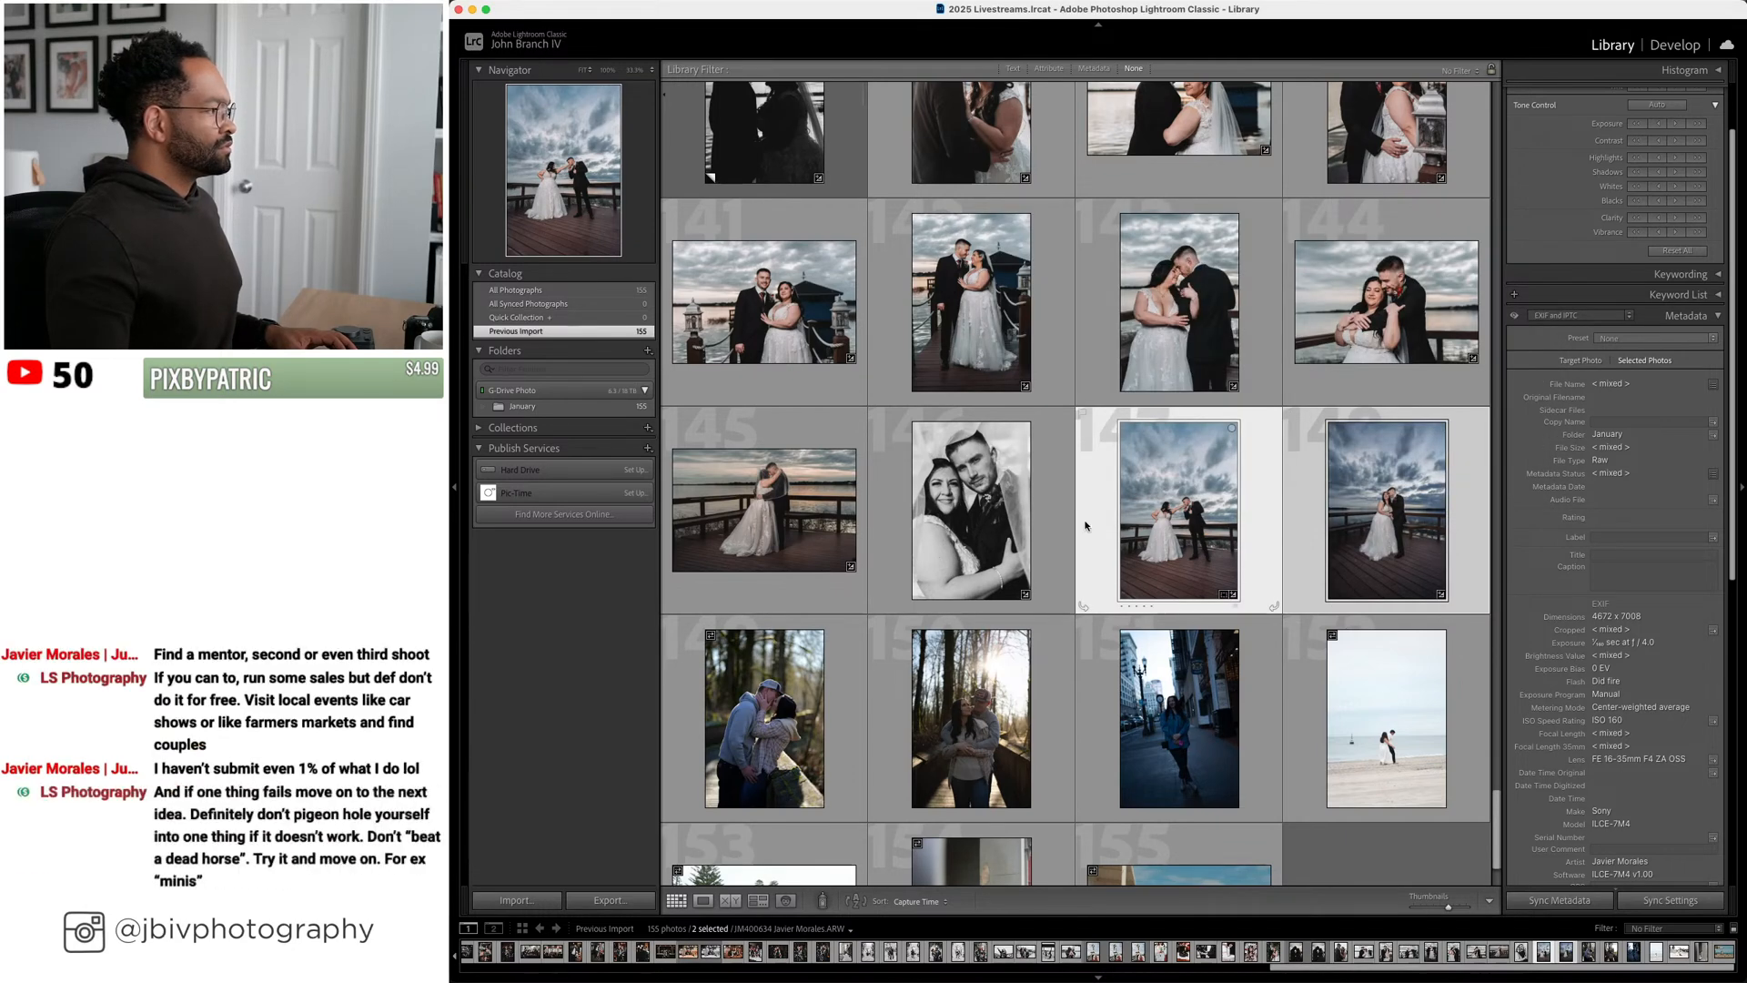
Develop the synced deck portrait in single view with exposure +0.90, and compare it with the original
{"action": "left_click", "coordinate": [1005, 503]}
{"action": "left_click", "coordinate": [1386, 510]}
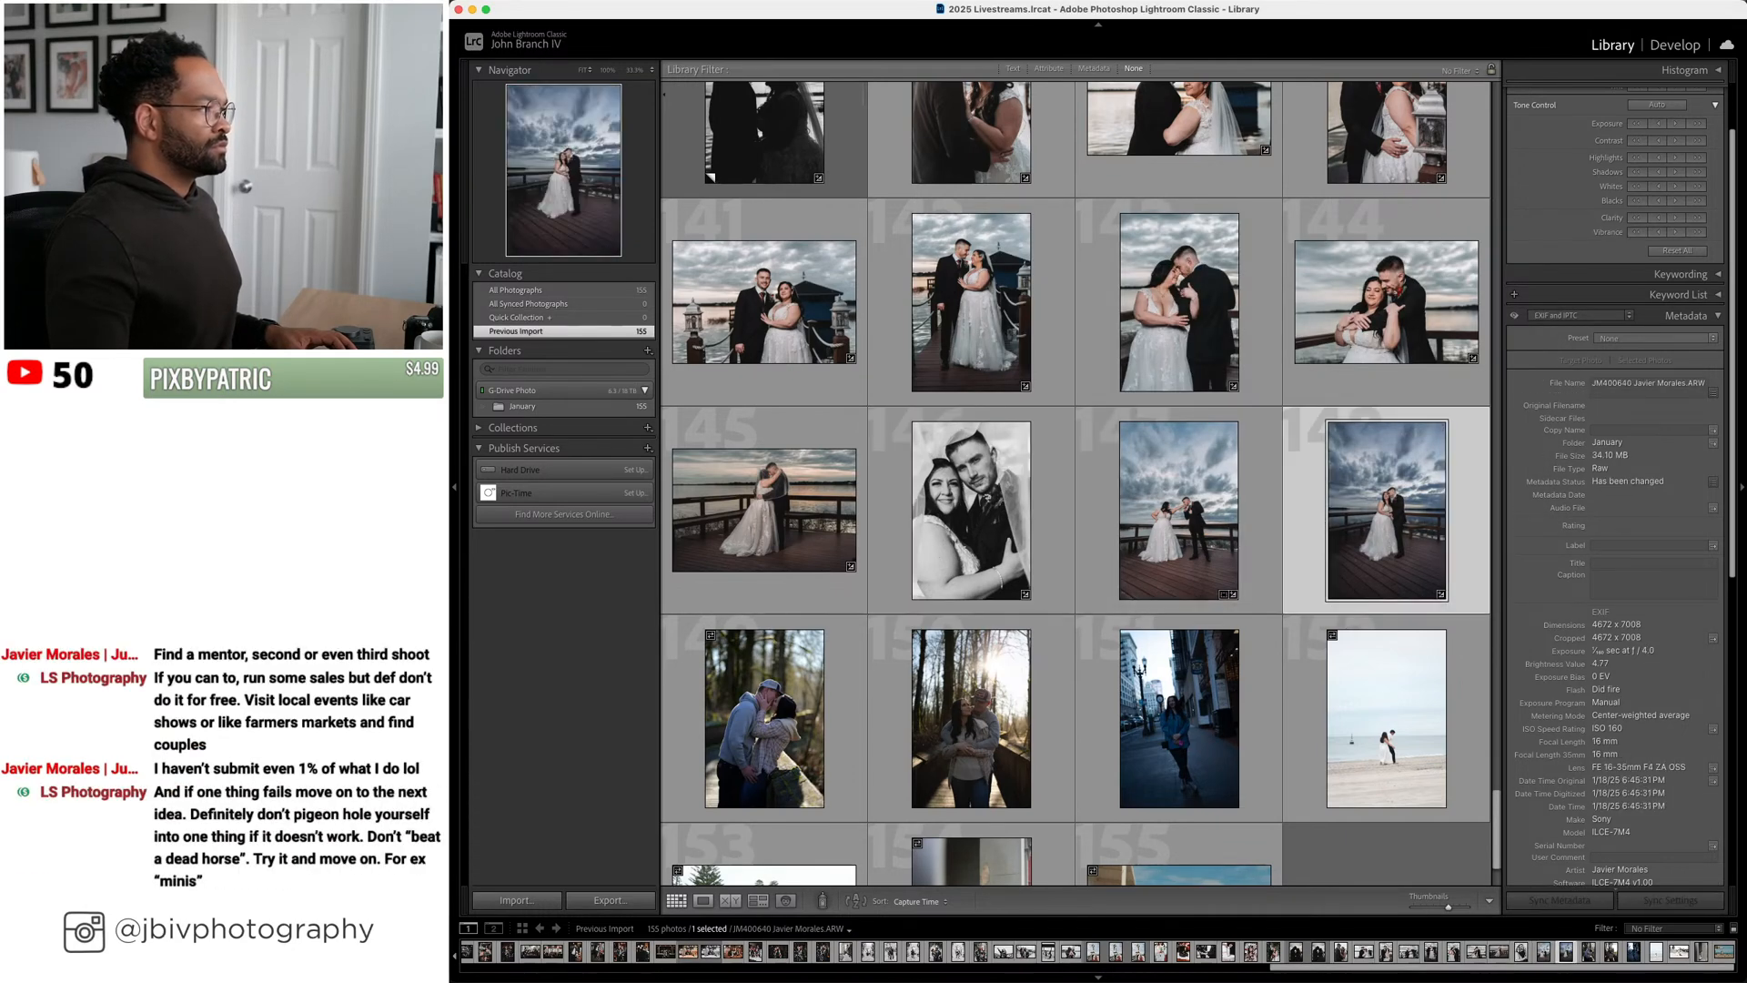
{"action": "left_click", "coordinate": [1677, 46]}
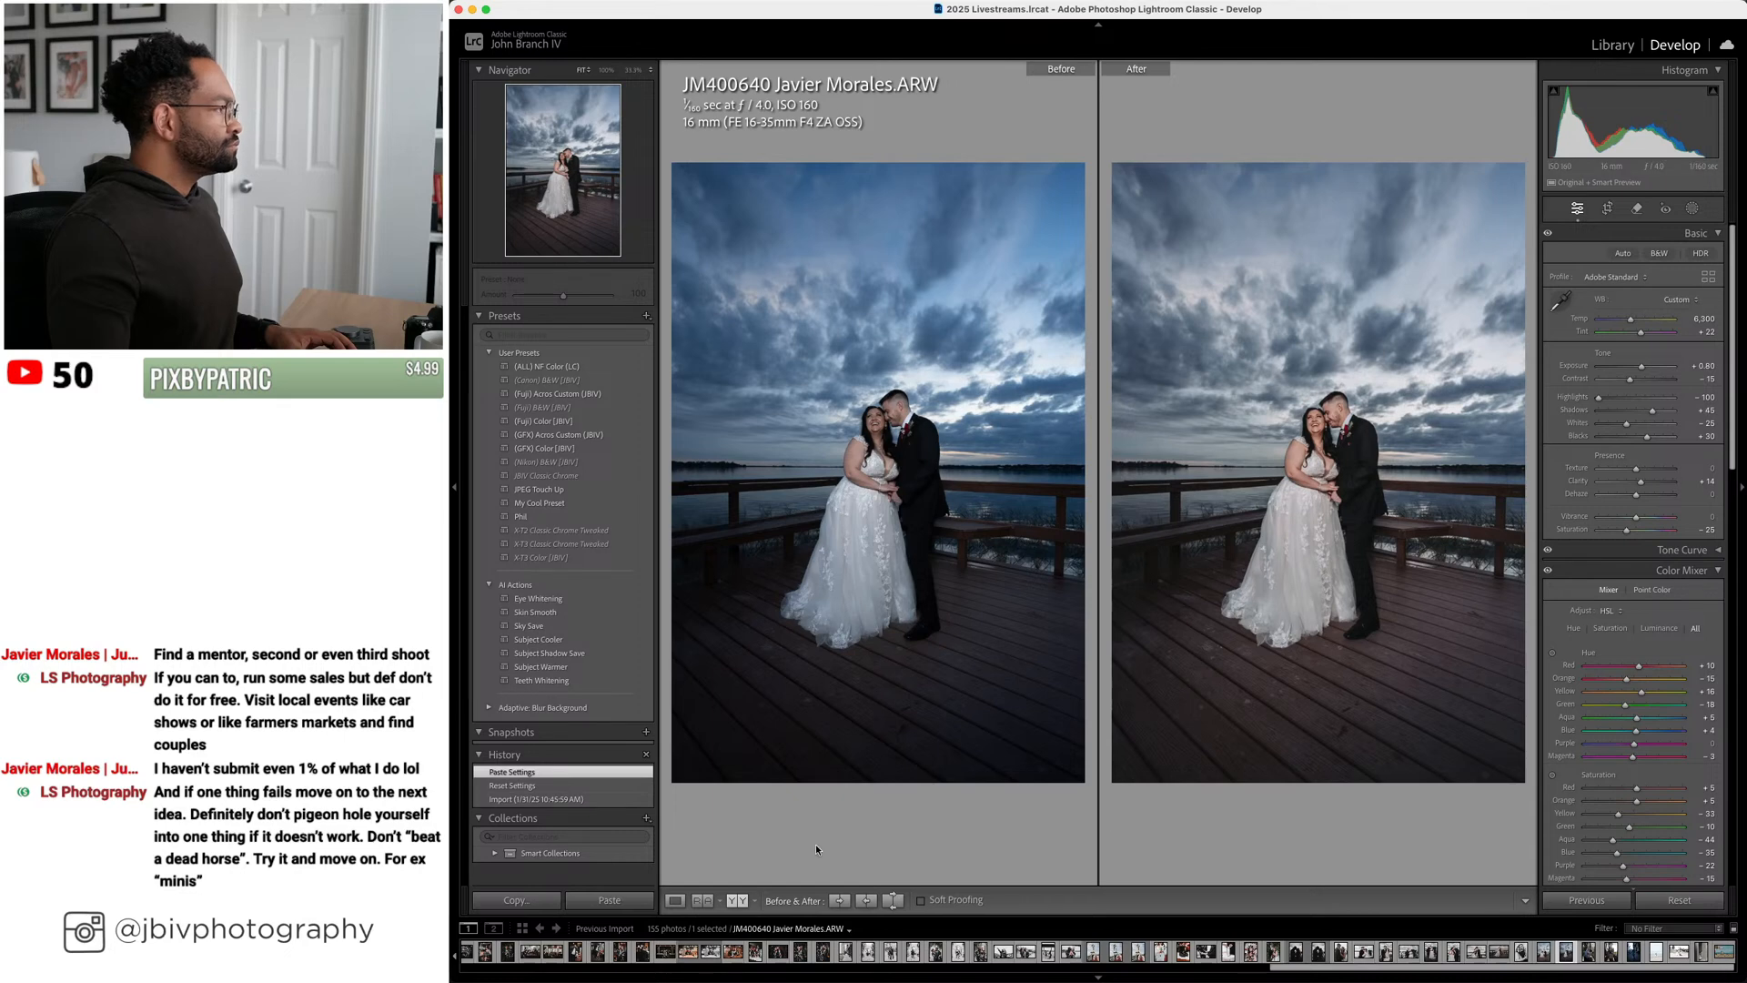
{"action": "left_click", "coordinate": [674, 901]}
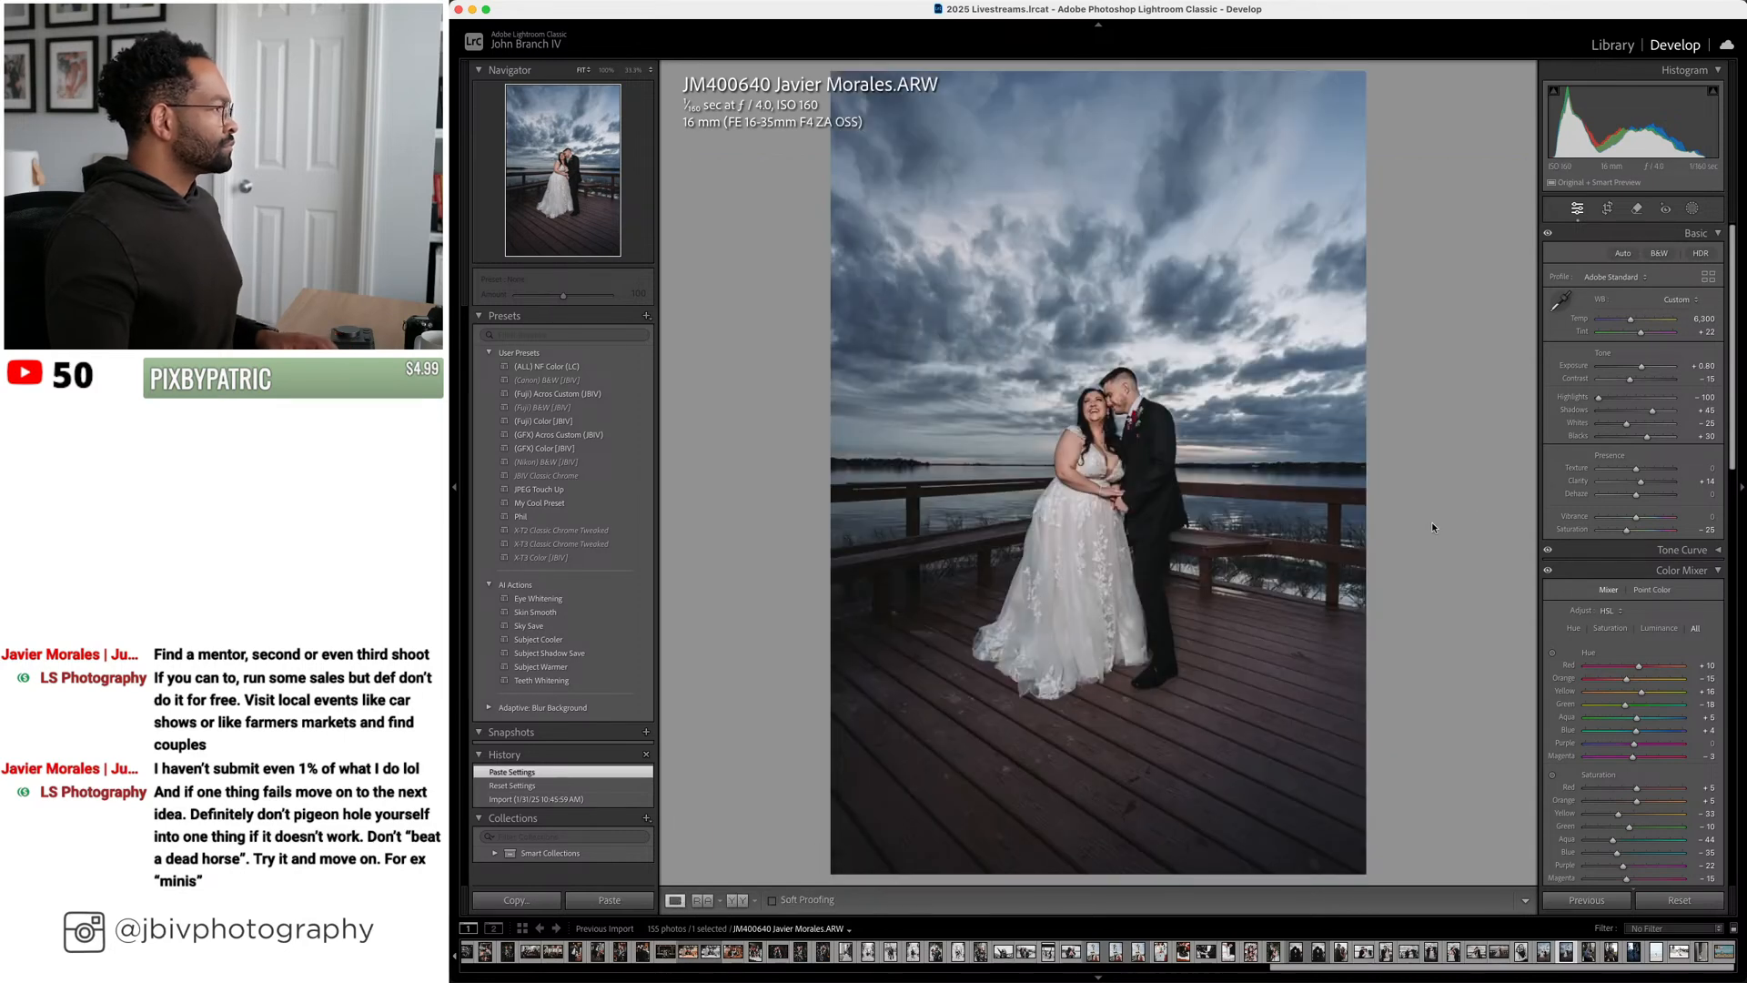
{"action": "left_click_drag", "start_coordinate": [1643, 366], "coordinate": [1649, 366]}
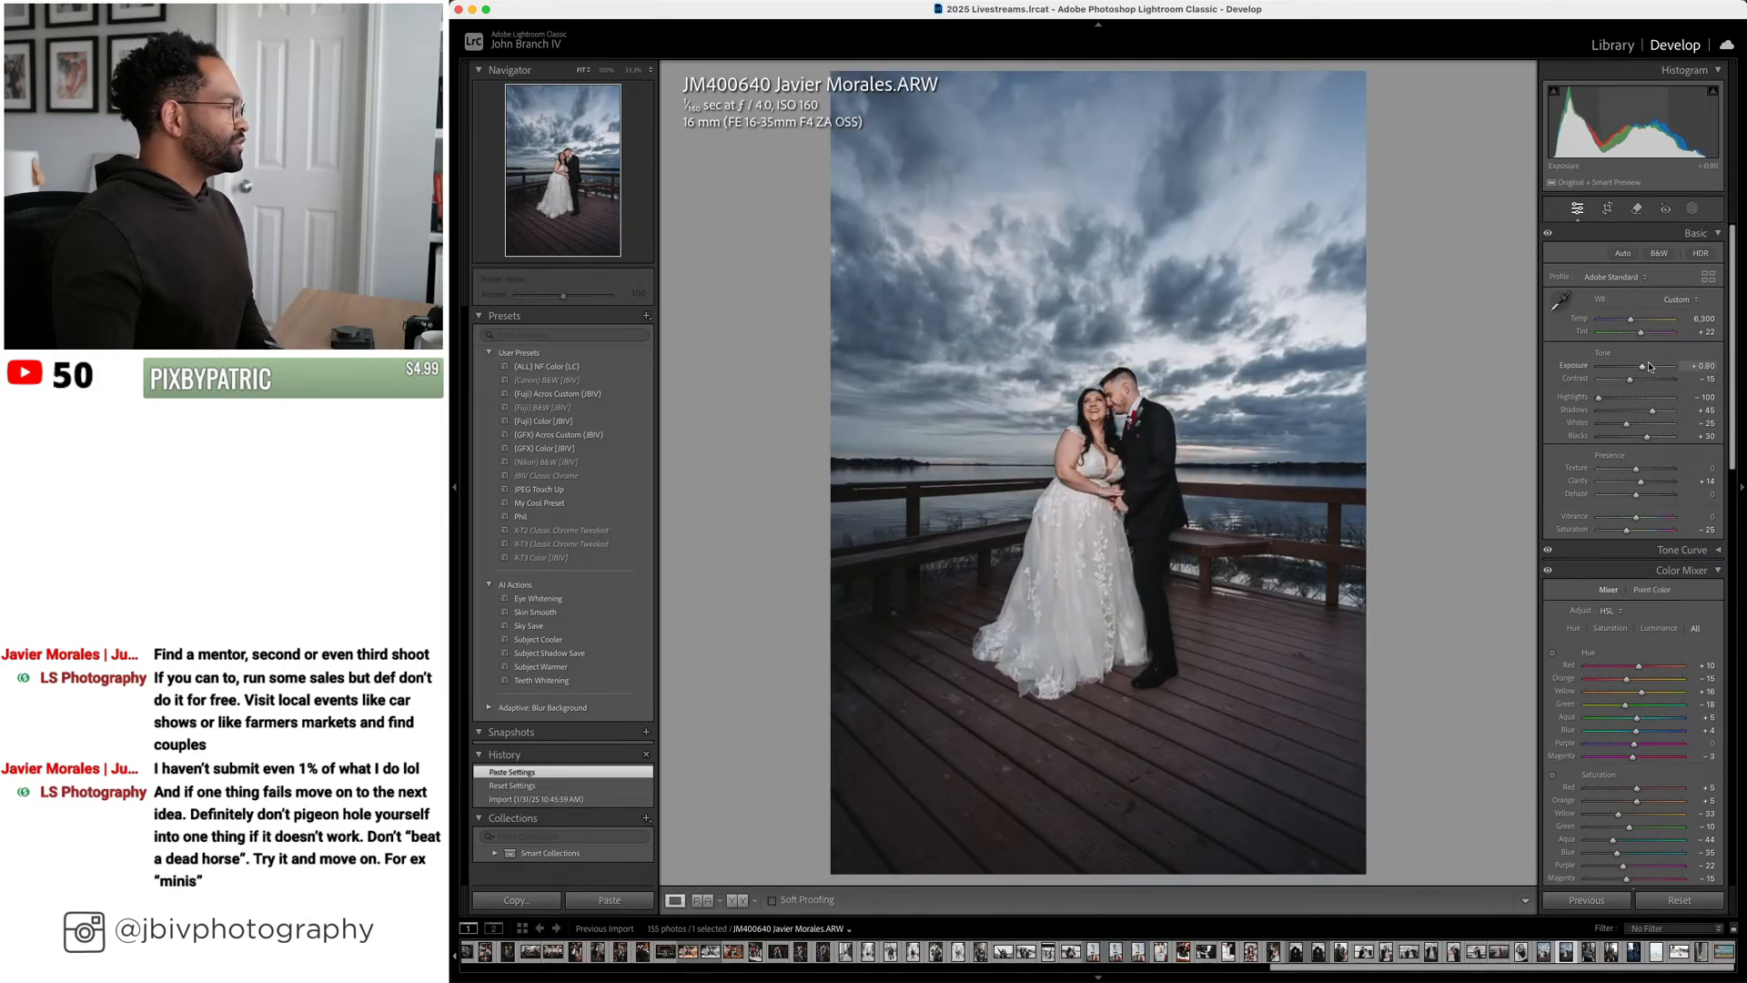
{"action": "left_click", "coordinate": [743, 901]}
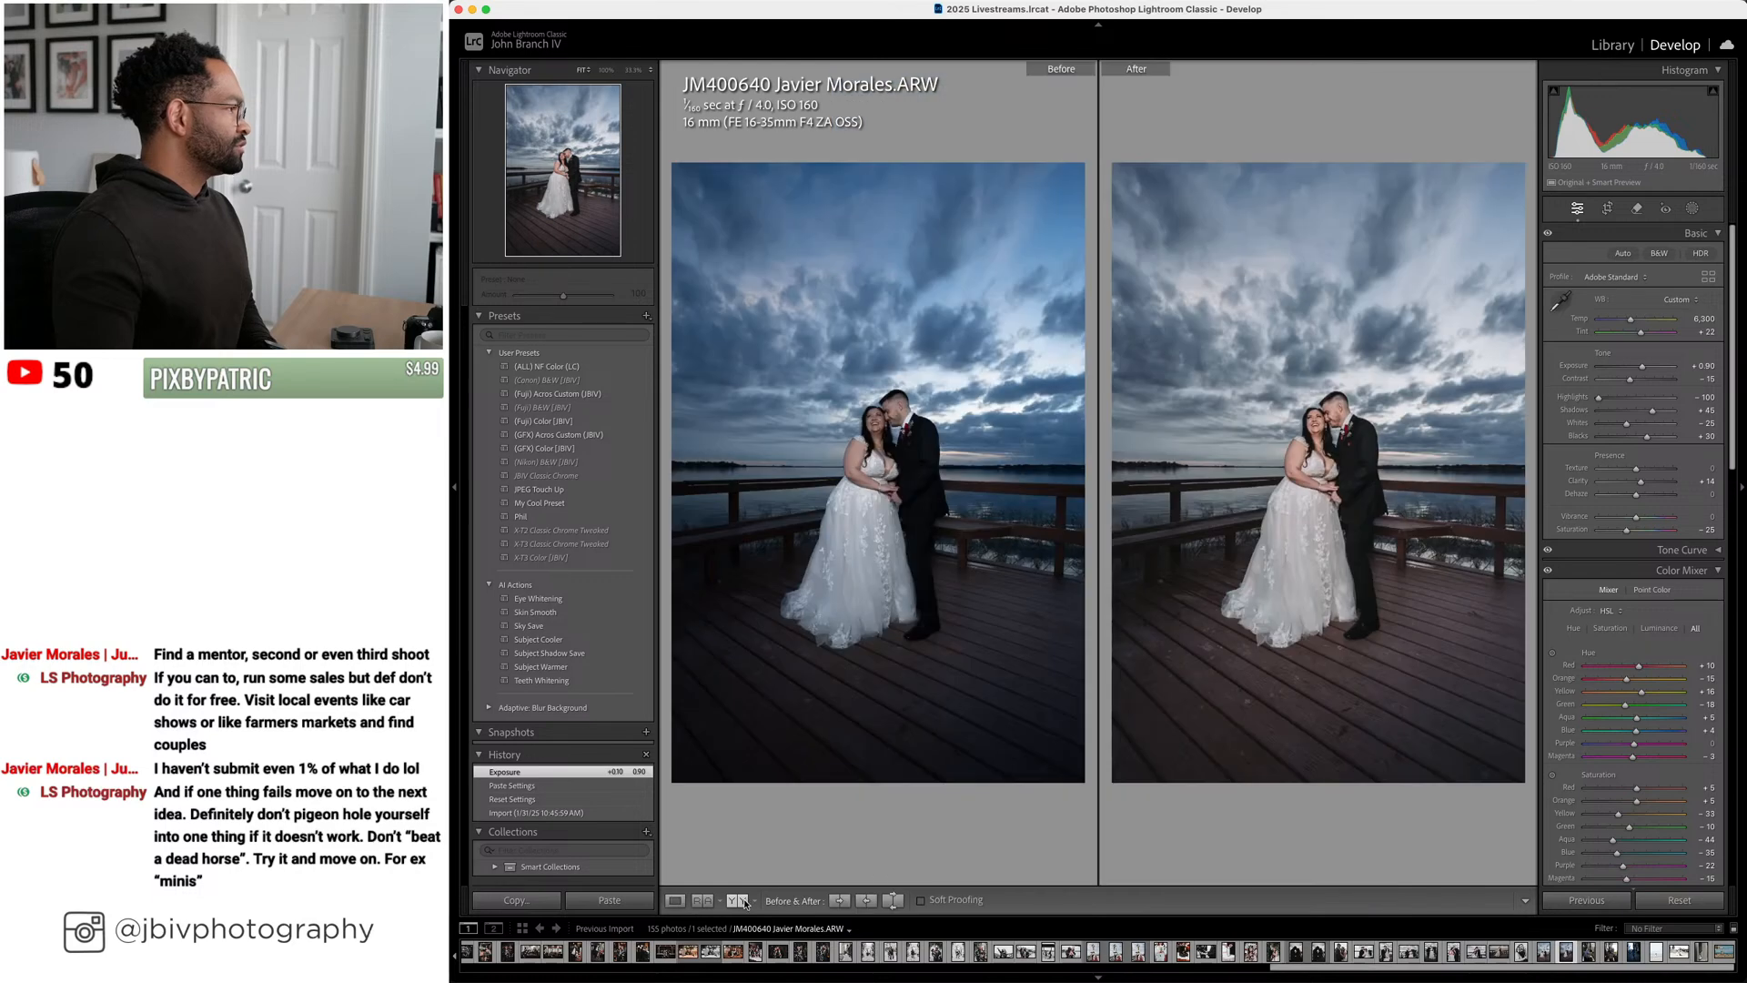
{"action": "left_click", "coordinate": [687, 905]}
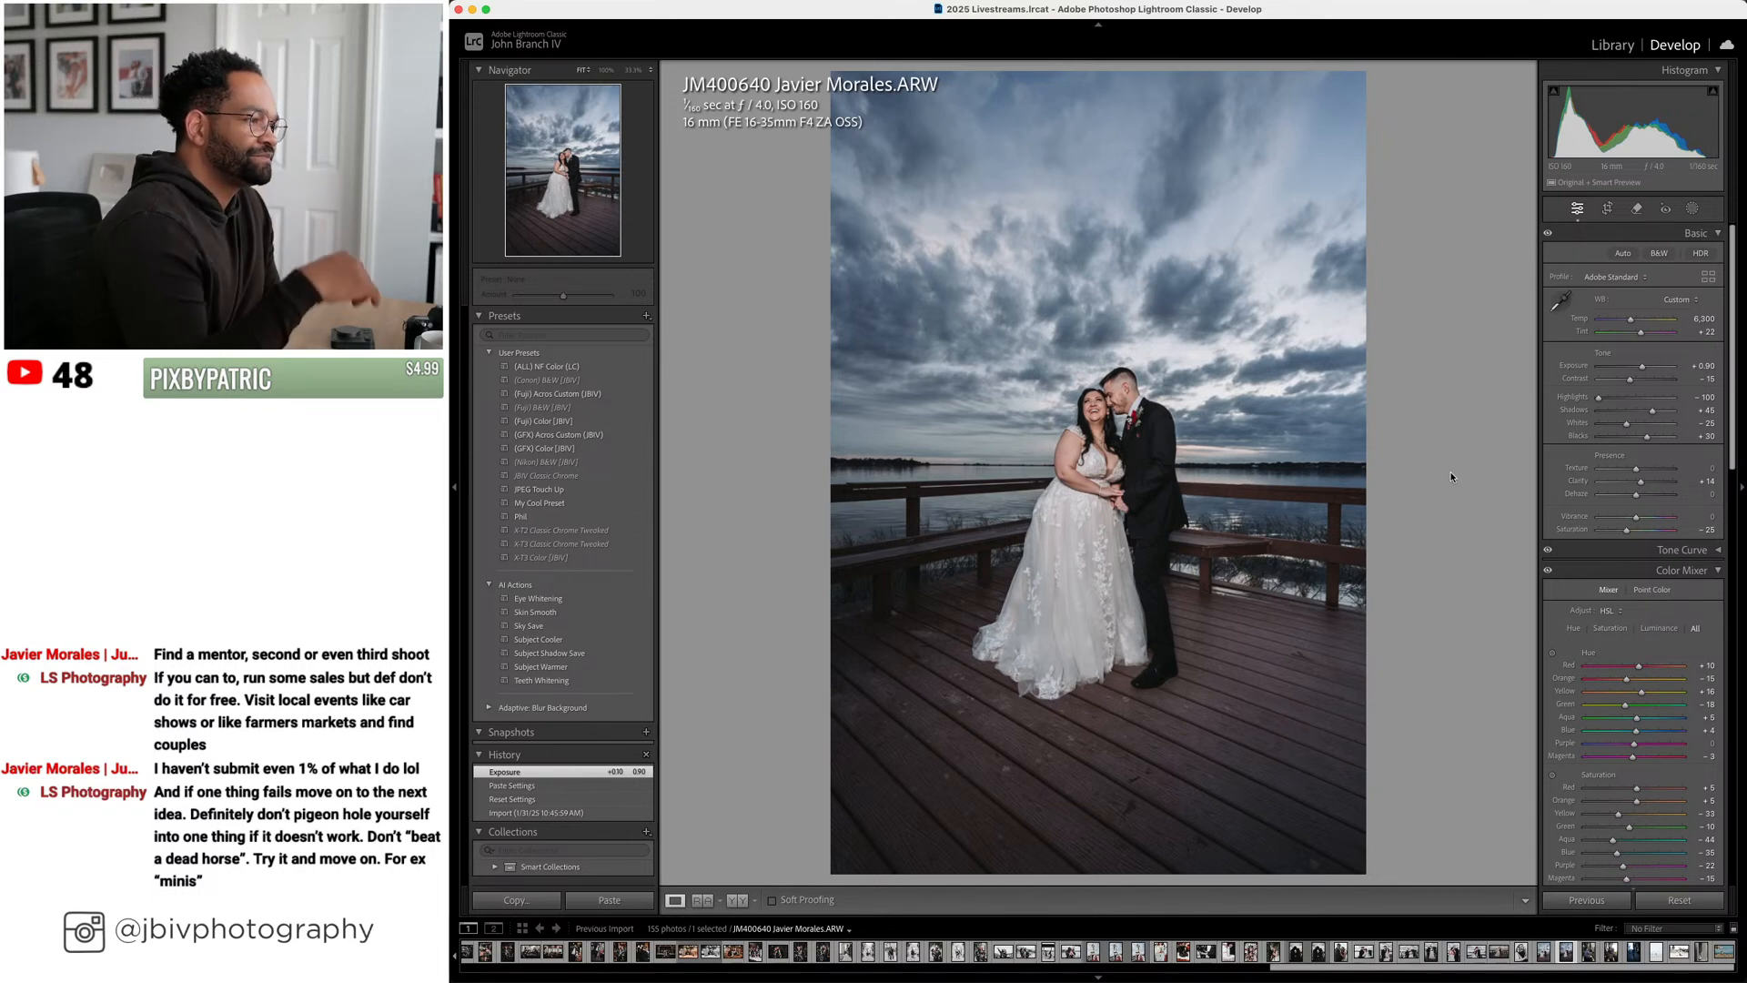
Open the forest photo of the kissing couple from the Library and apply the (GFX) Color [JBIV] preset
{"action": "left_click", "coordinate": [1613, 45]}
{"action": "scroll", "coordinate": [1058, 515], "scroll_direction": "down", "scroll_amount": 3}
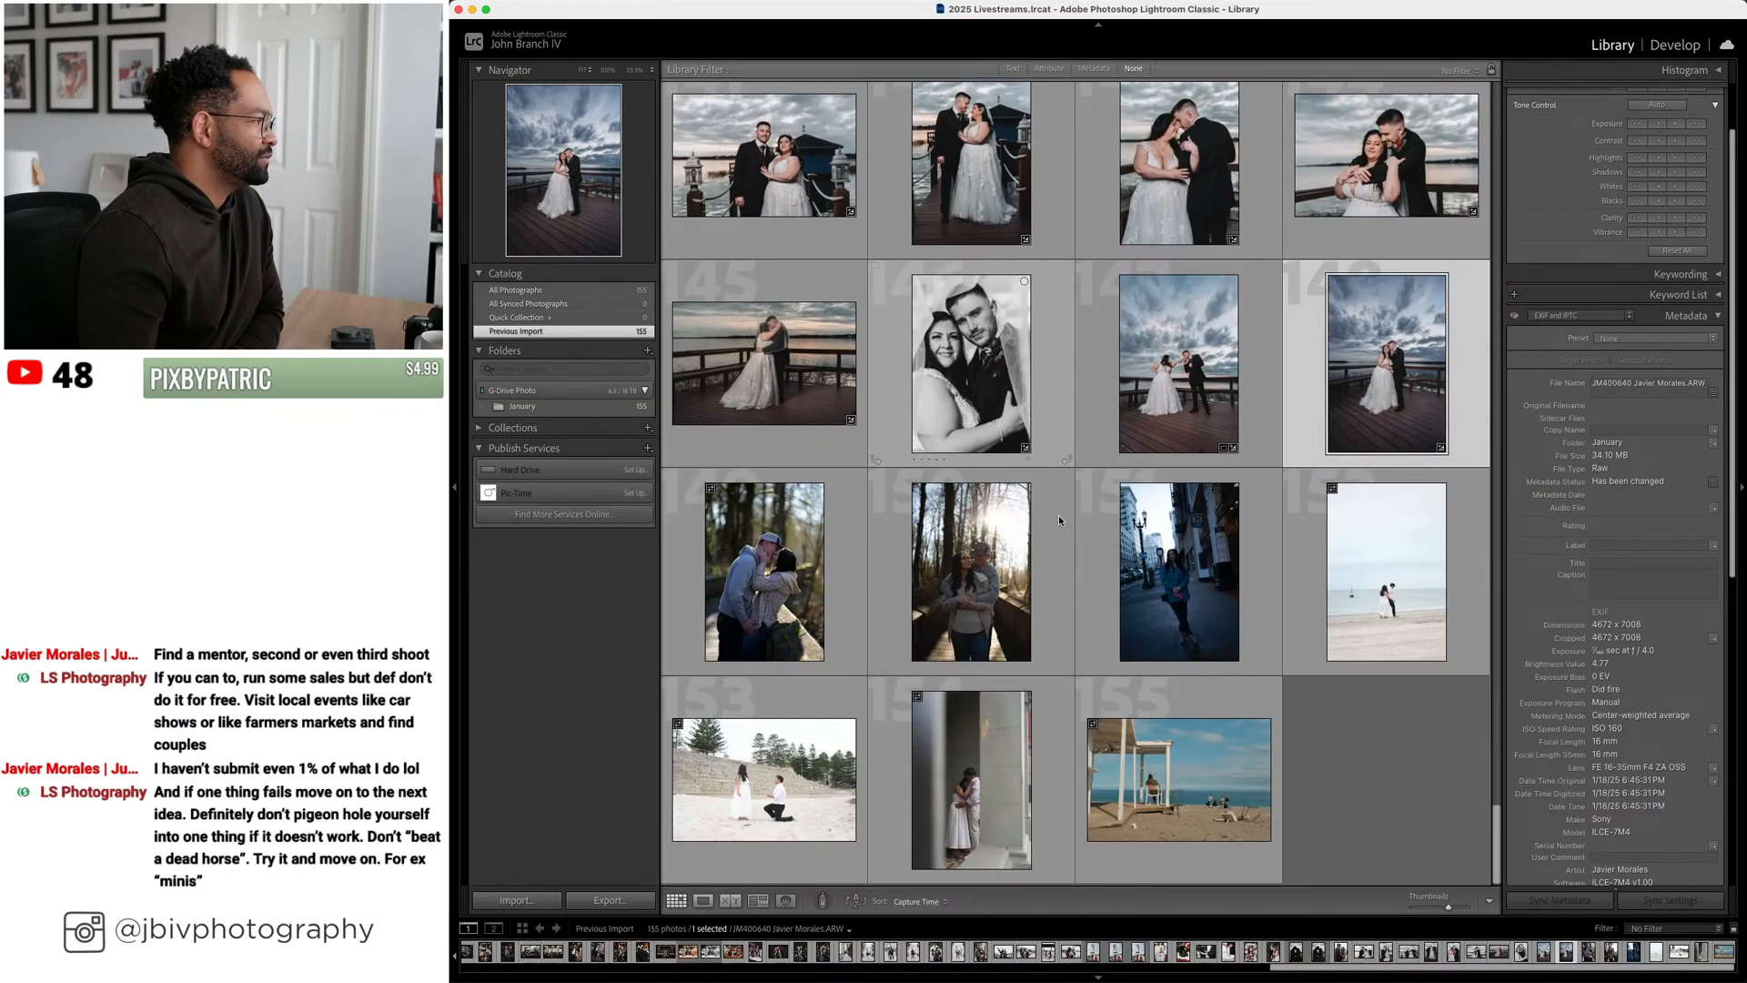
{"action": "left_click", "coordinate": [834, 603]}
{"action": "left_click", "coordinate": [1673, 46]}
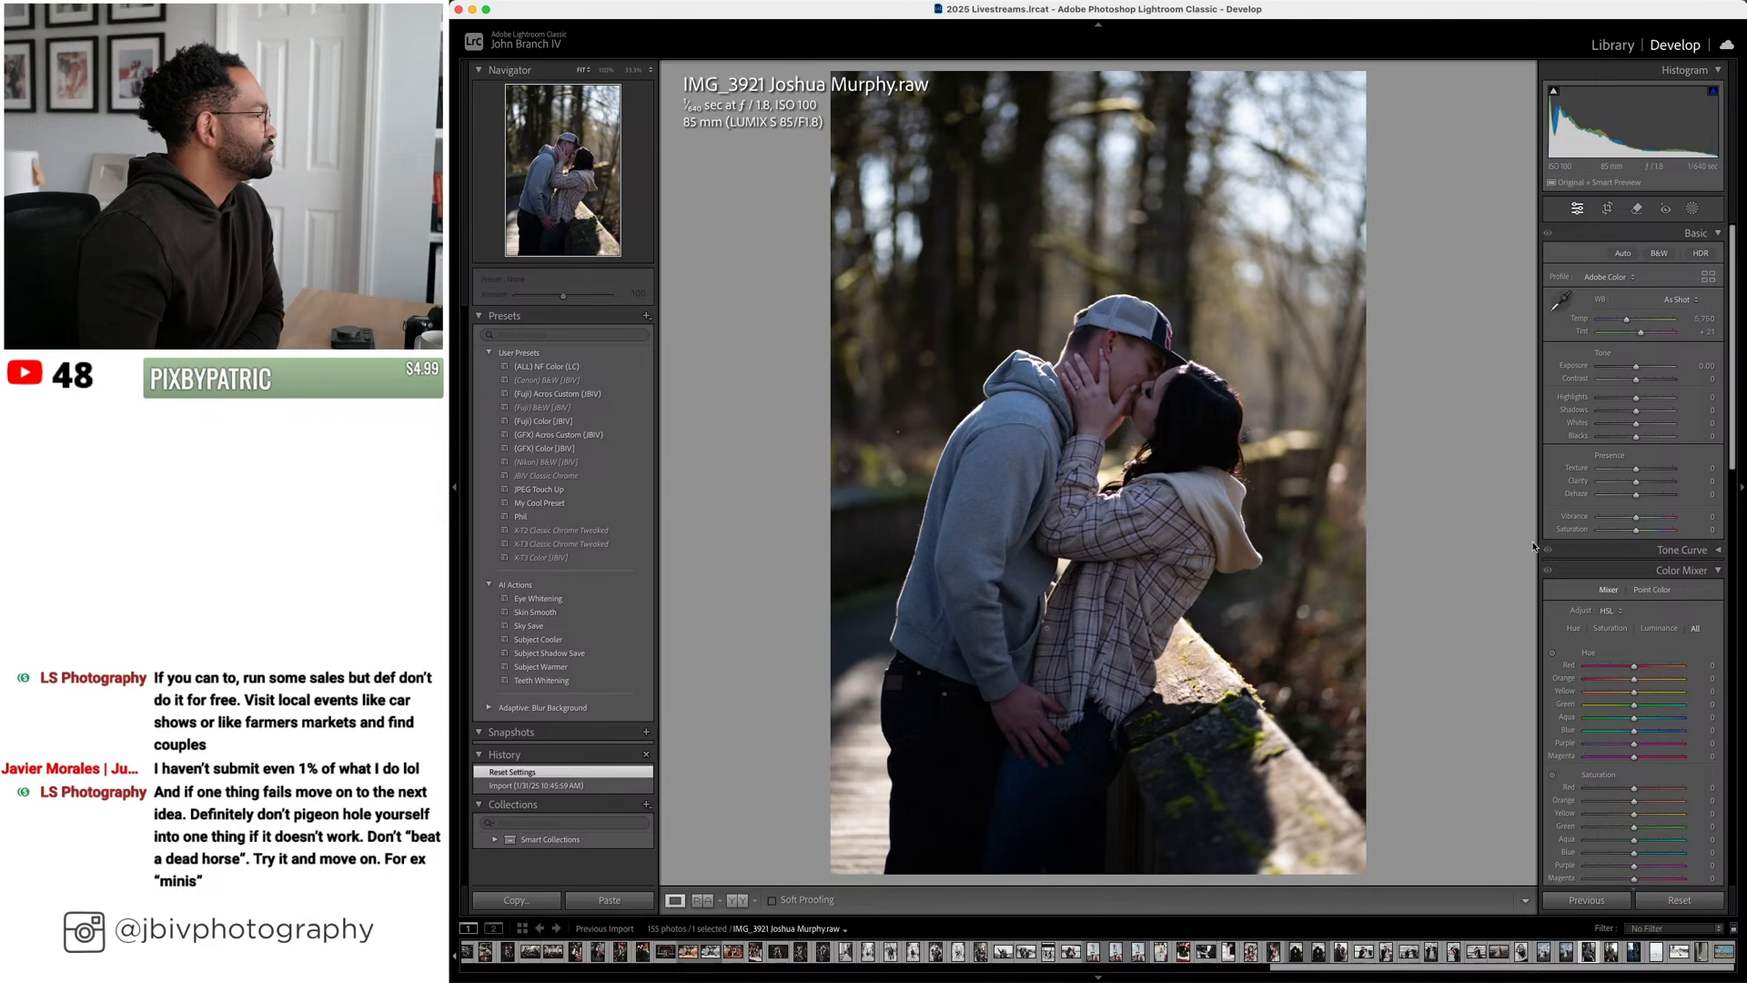
{"action": "left_click", "coordinate": [595, 449]}
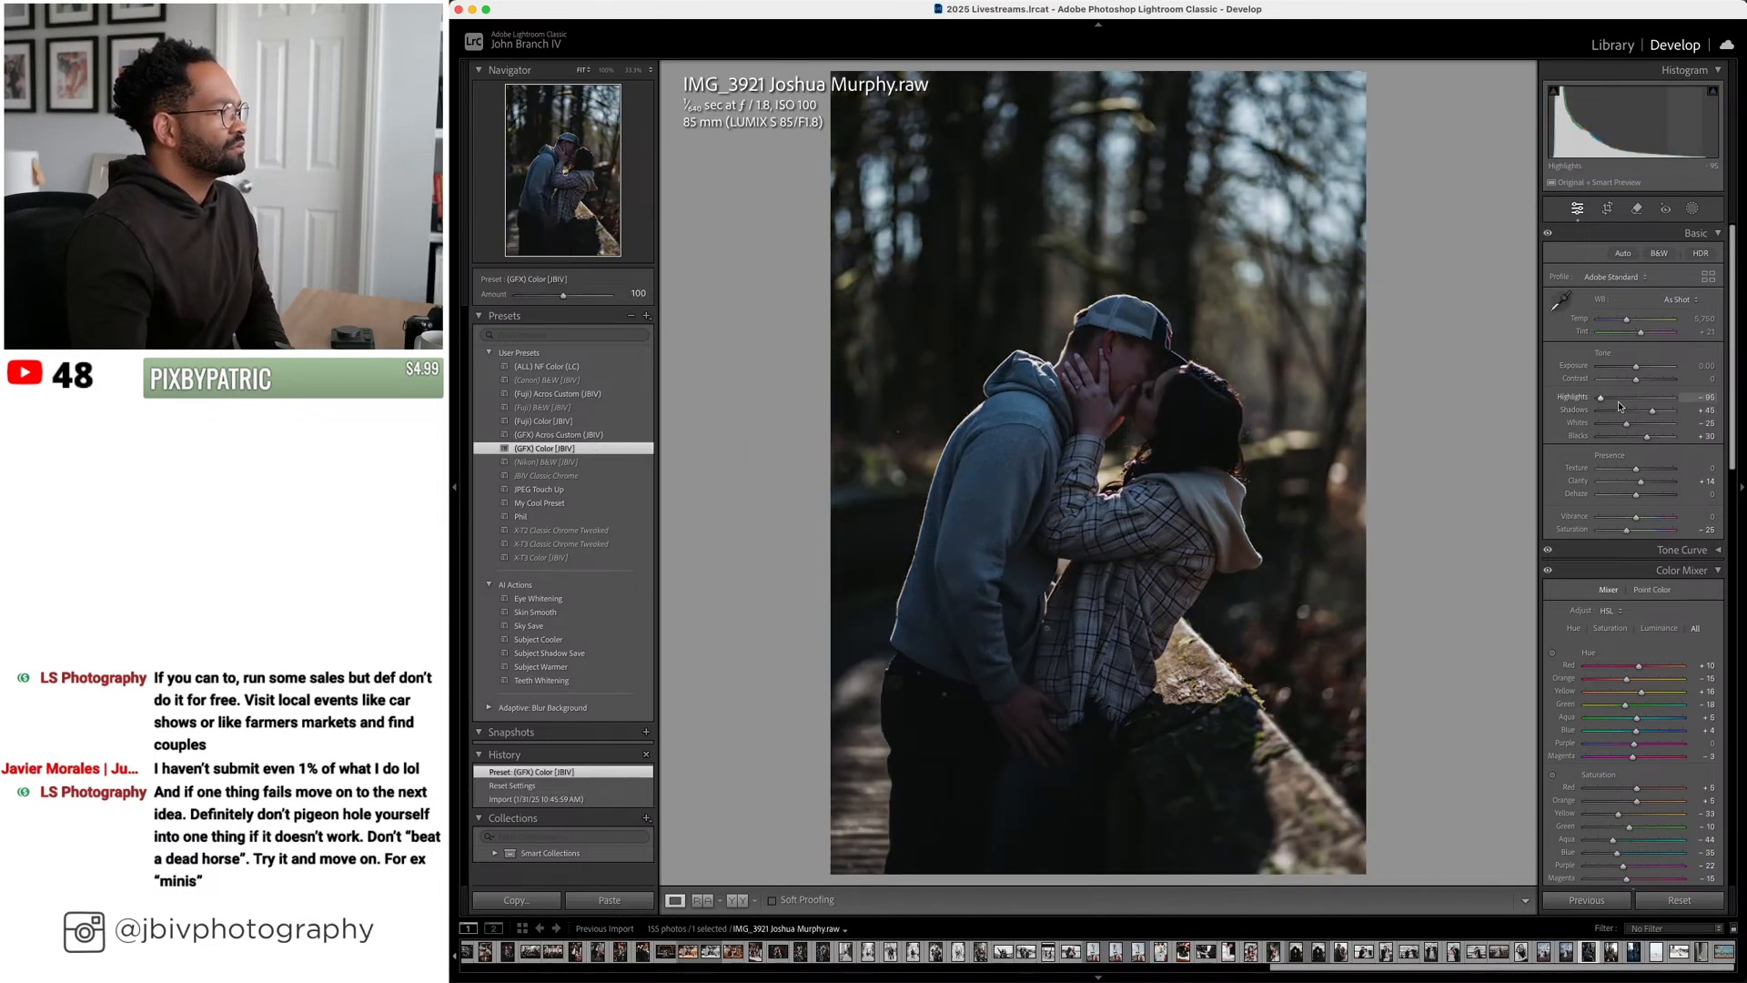
Set the forest kiss photo's highlights to -60, exposure to +1.70, contrast to -15 and tint to +26
{"action": "left_click_drag", "start_coordinate": [1620, 407], "coordinate": [1649, 373]}
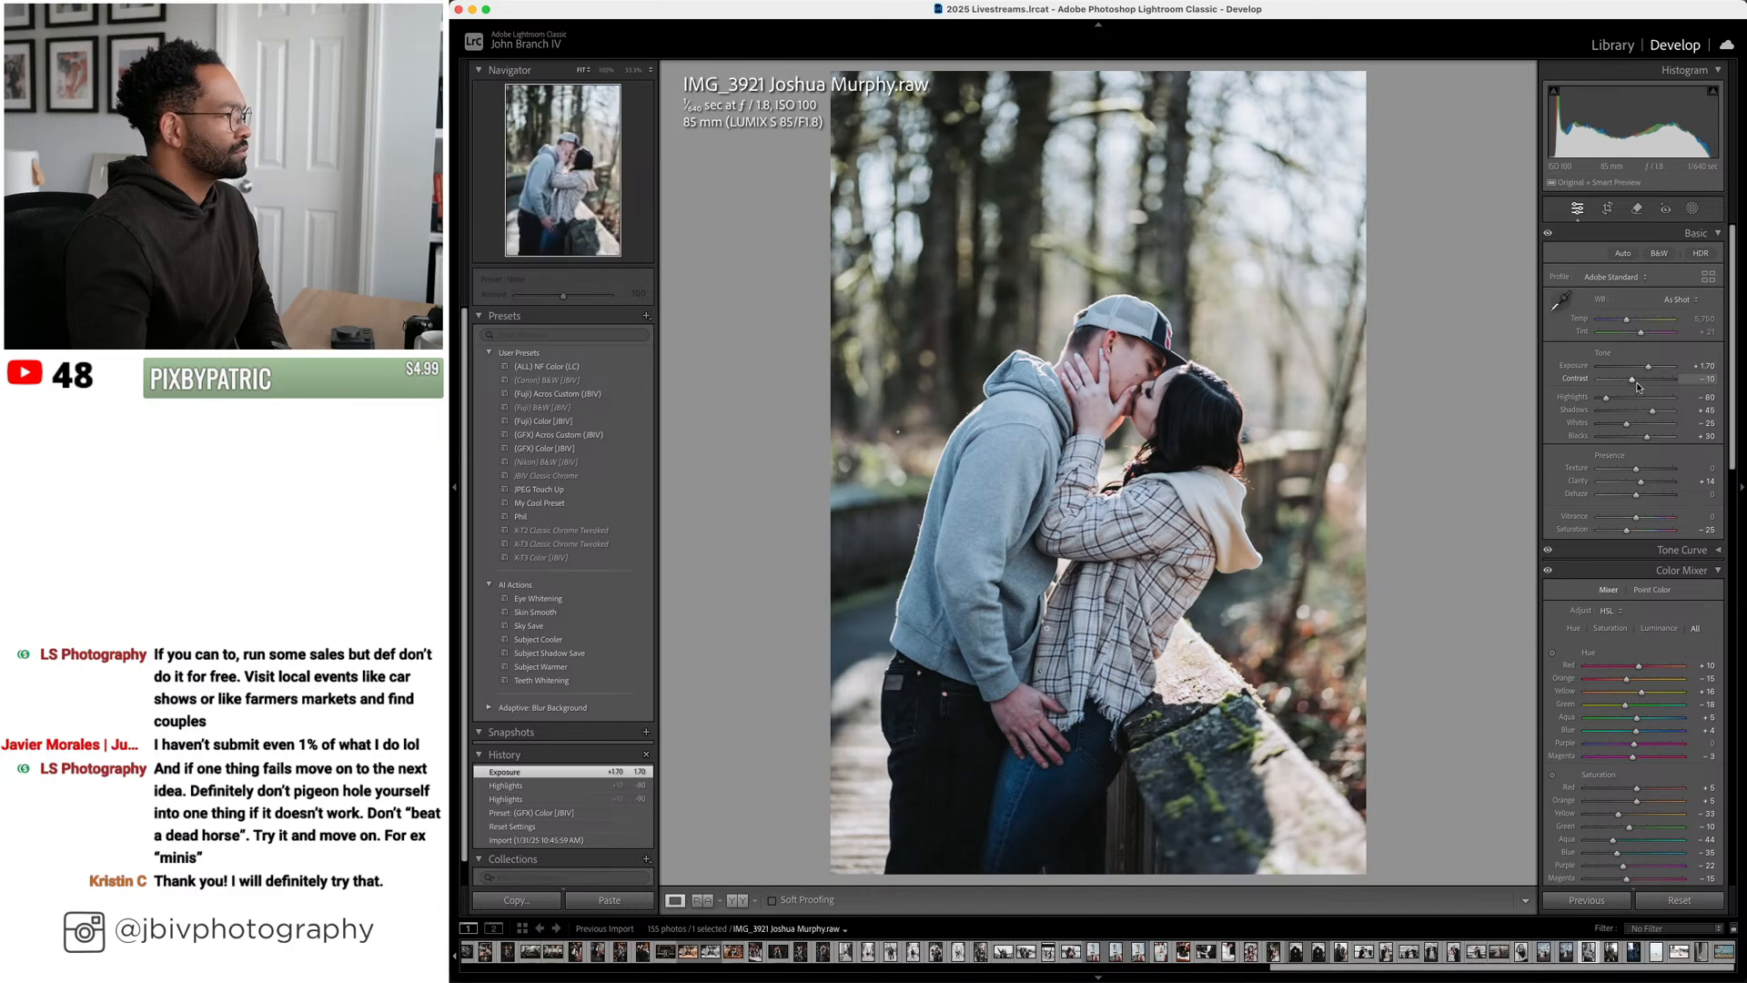
{"action": "scroll", "coordinate": [1649, 377], "scroll_direction": "down", "scroll_amount": 3}
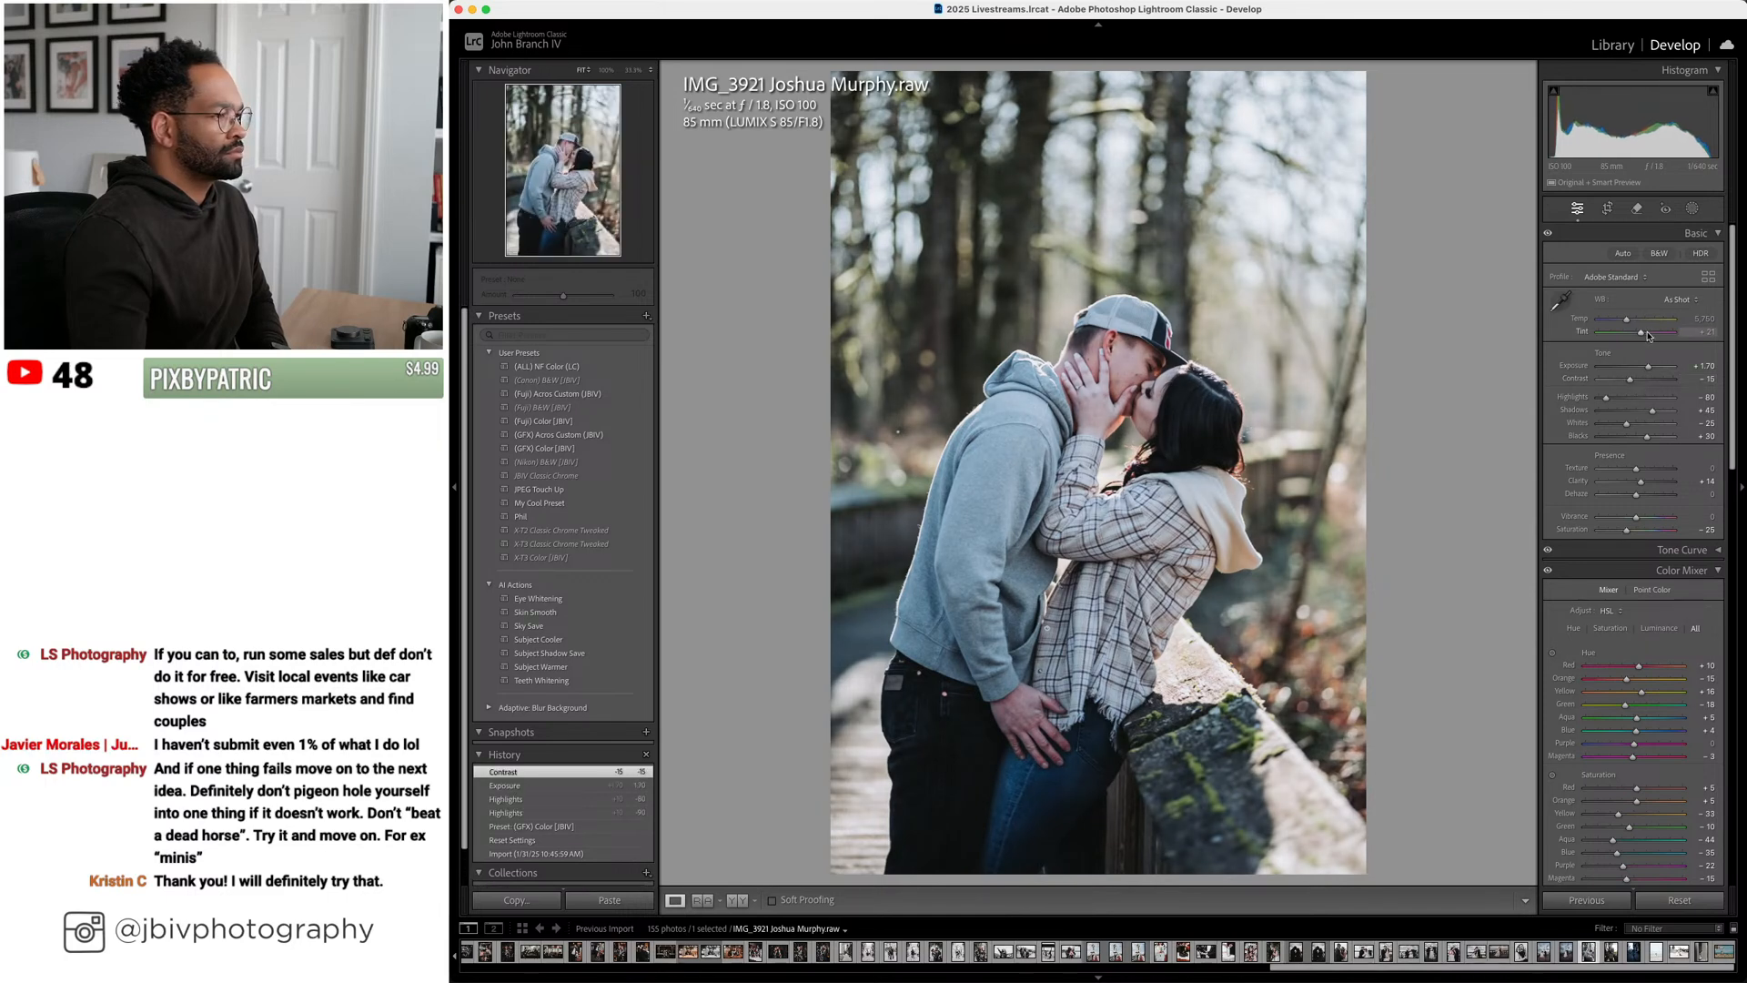
{"action": "scroll", "coordinate": [1649, 333], "scroll_direction": "up", "scroll_amount": 5}
Warm the forest kiss photo to a temperature of 7,100 and set its orange saturation to -10
{"action": "scroll", "coordinate": [1629, 320], "scroll_direction": "up", "scroll_amount": 3}
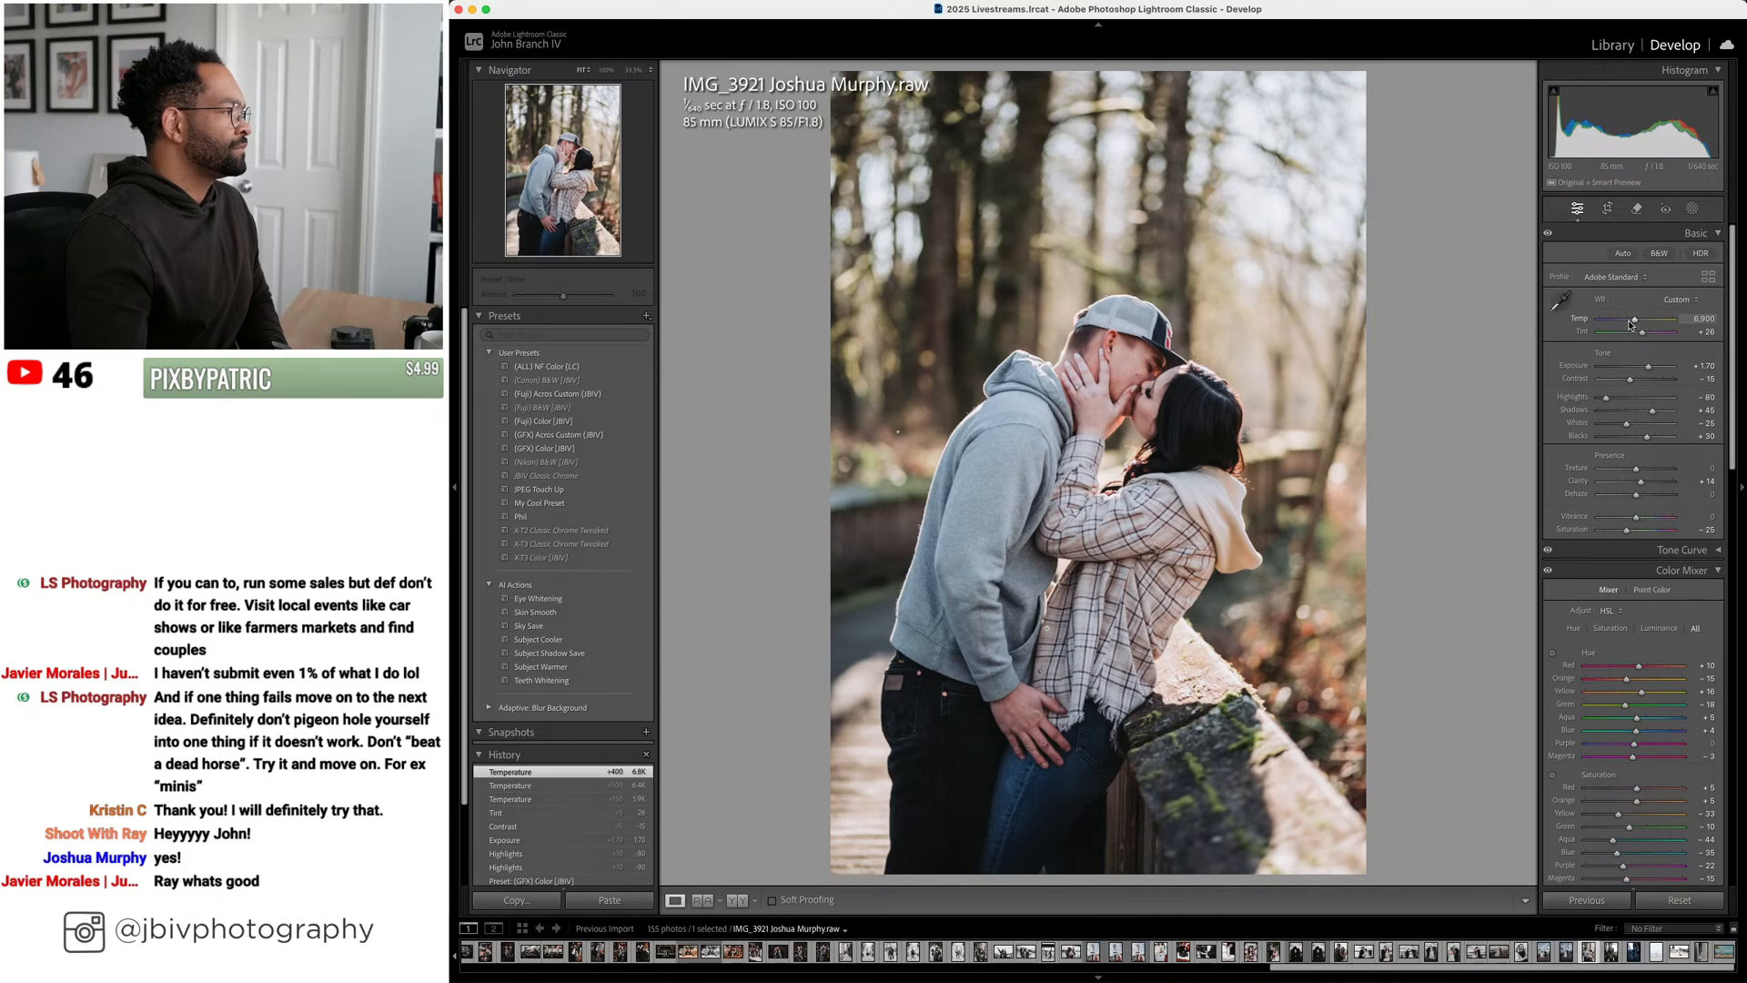
{"action": "left_click_drag", "start_coordinate": [1636, 800], "coordinate": [1632, 804]}
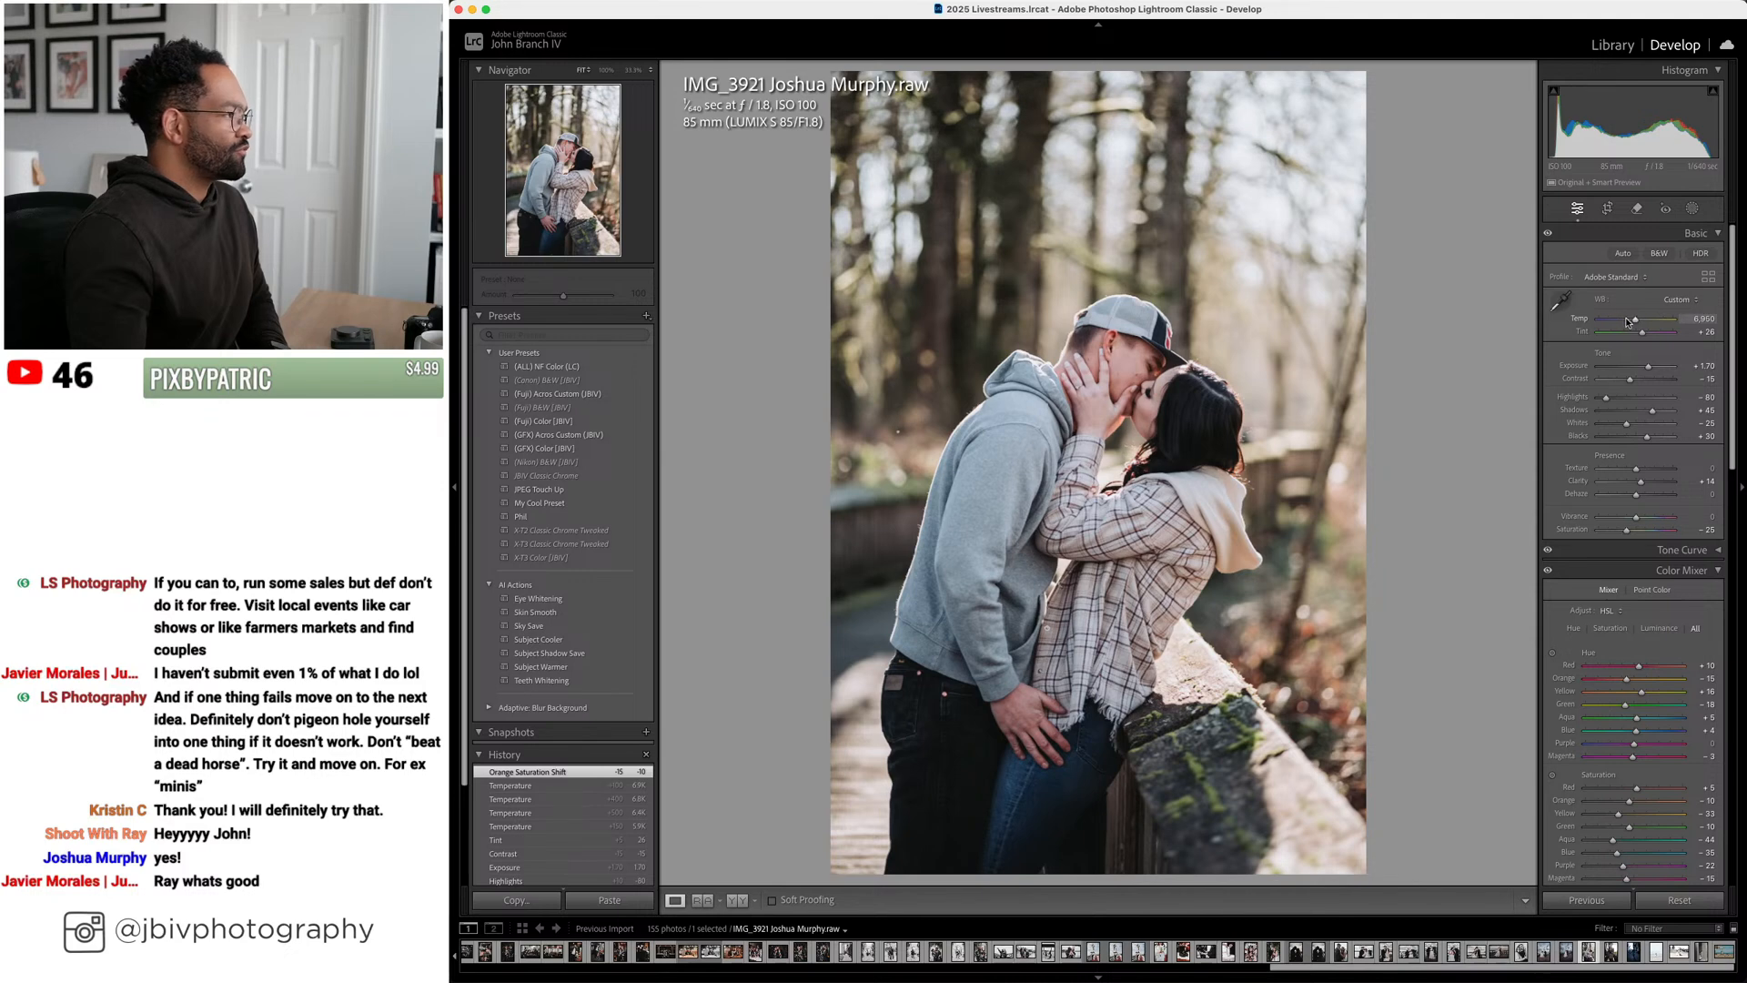
{"action": "key", "text": "Up"}
{"action": "key", "text": "Up"}
{"action": "key", "text": "Up"}
{"action": "key", "text": "Up"}
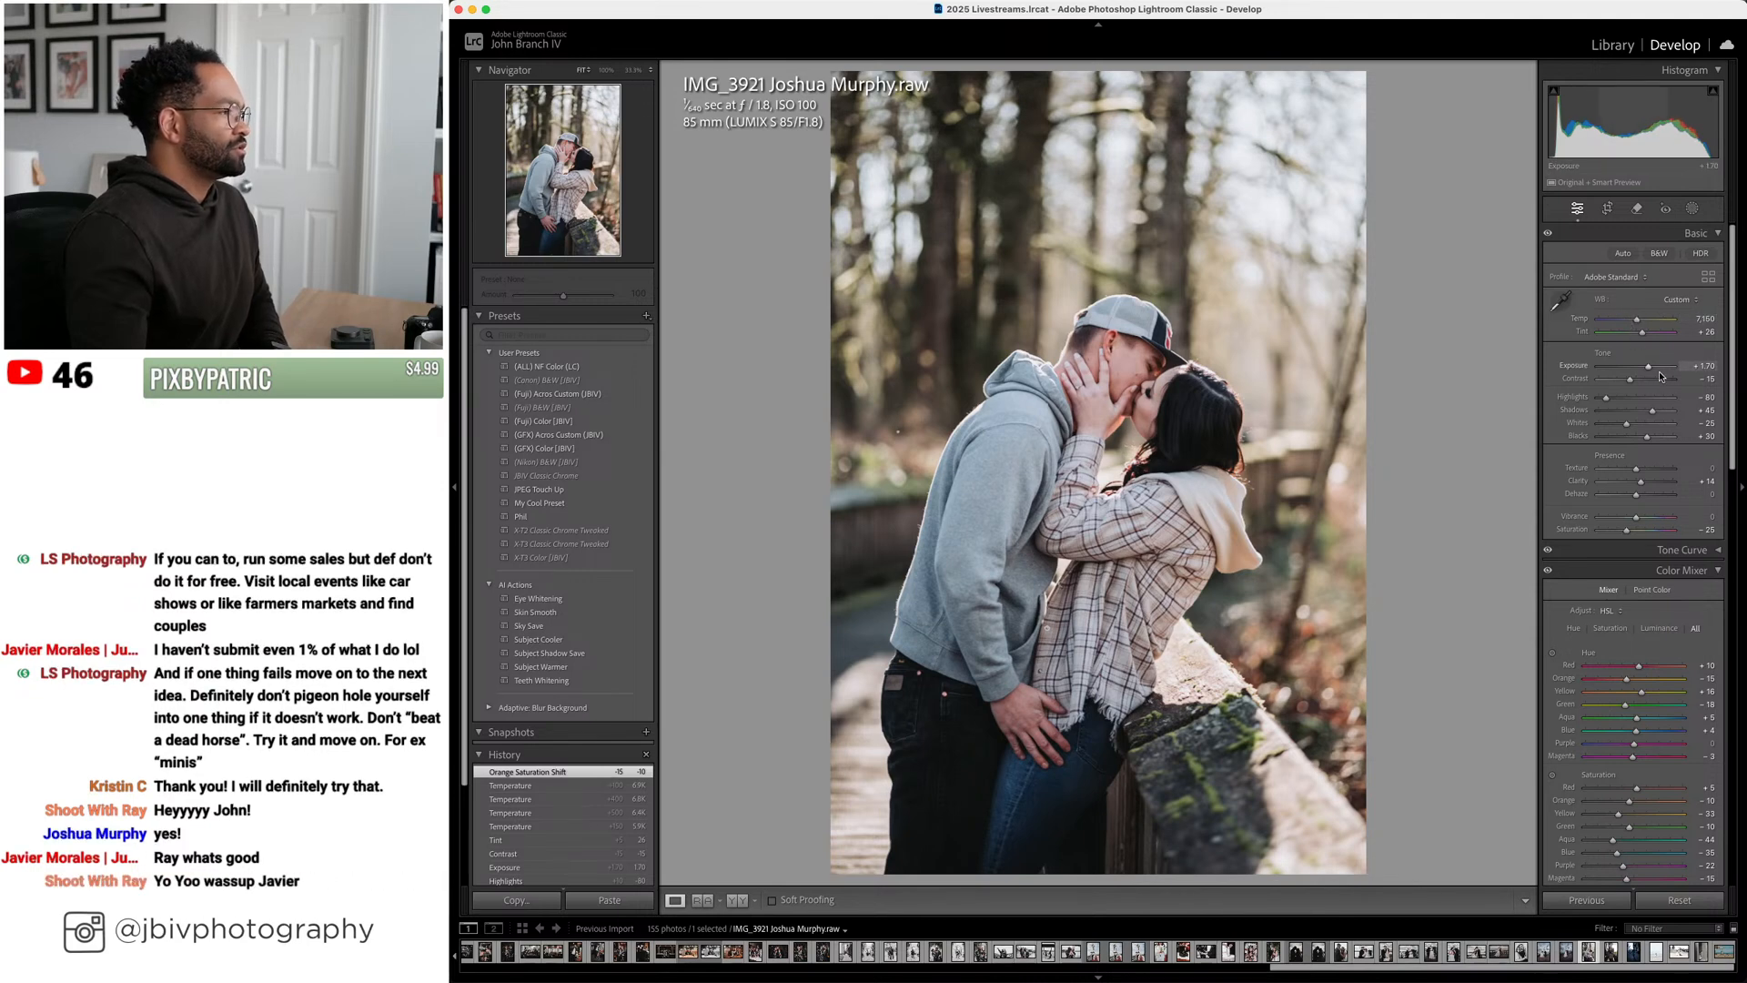
Set the forest kiss photo's shadows to +35, temperature to 7,350 and orange saturation to -15, keeping exposure at +1.70
{"action": "key", "text": "Down"}
{"action": "key", "text": "Down"}
{"action": "key", "text": "Down"}
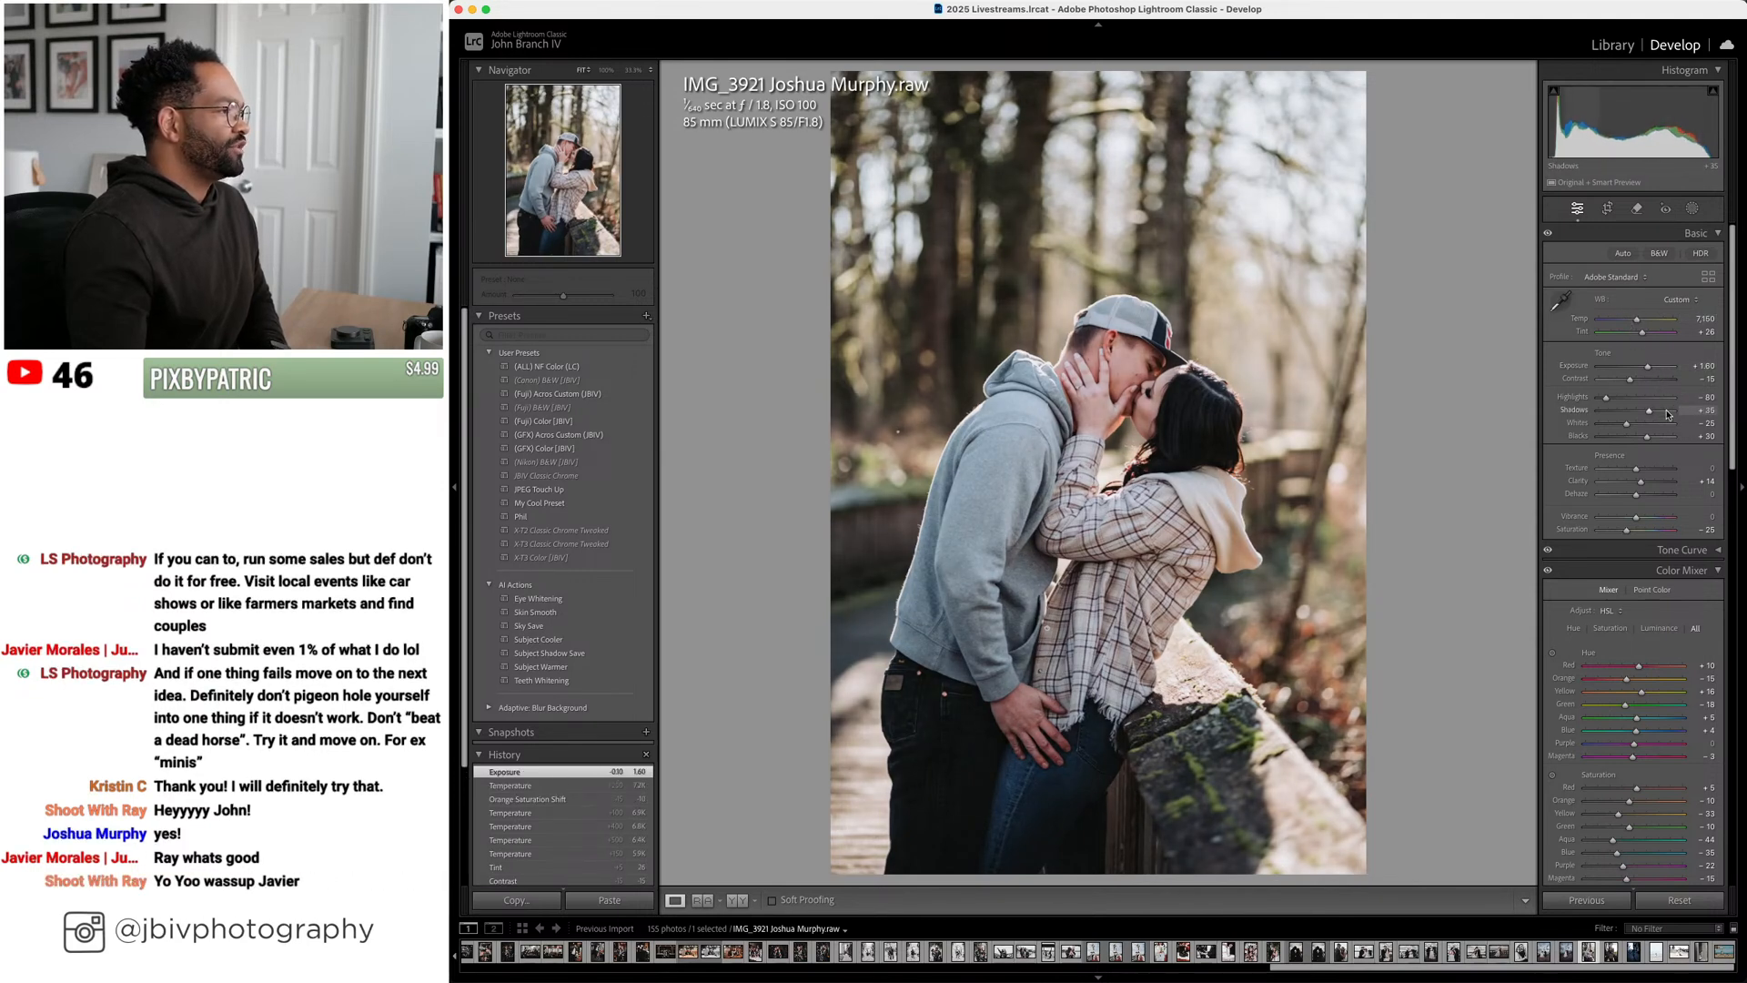
{"action": "key", "text": "Up"}
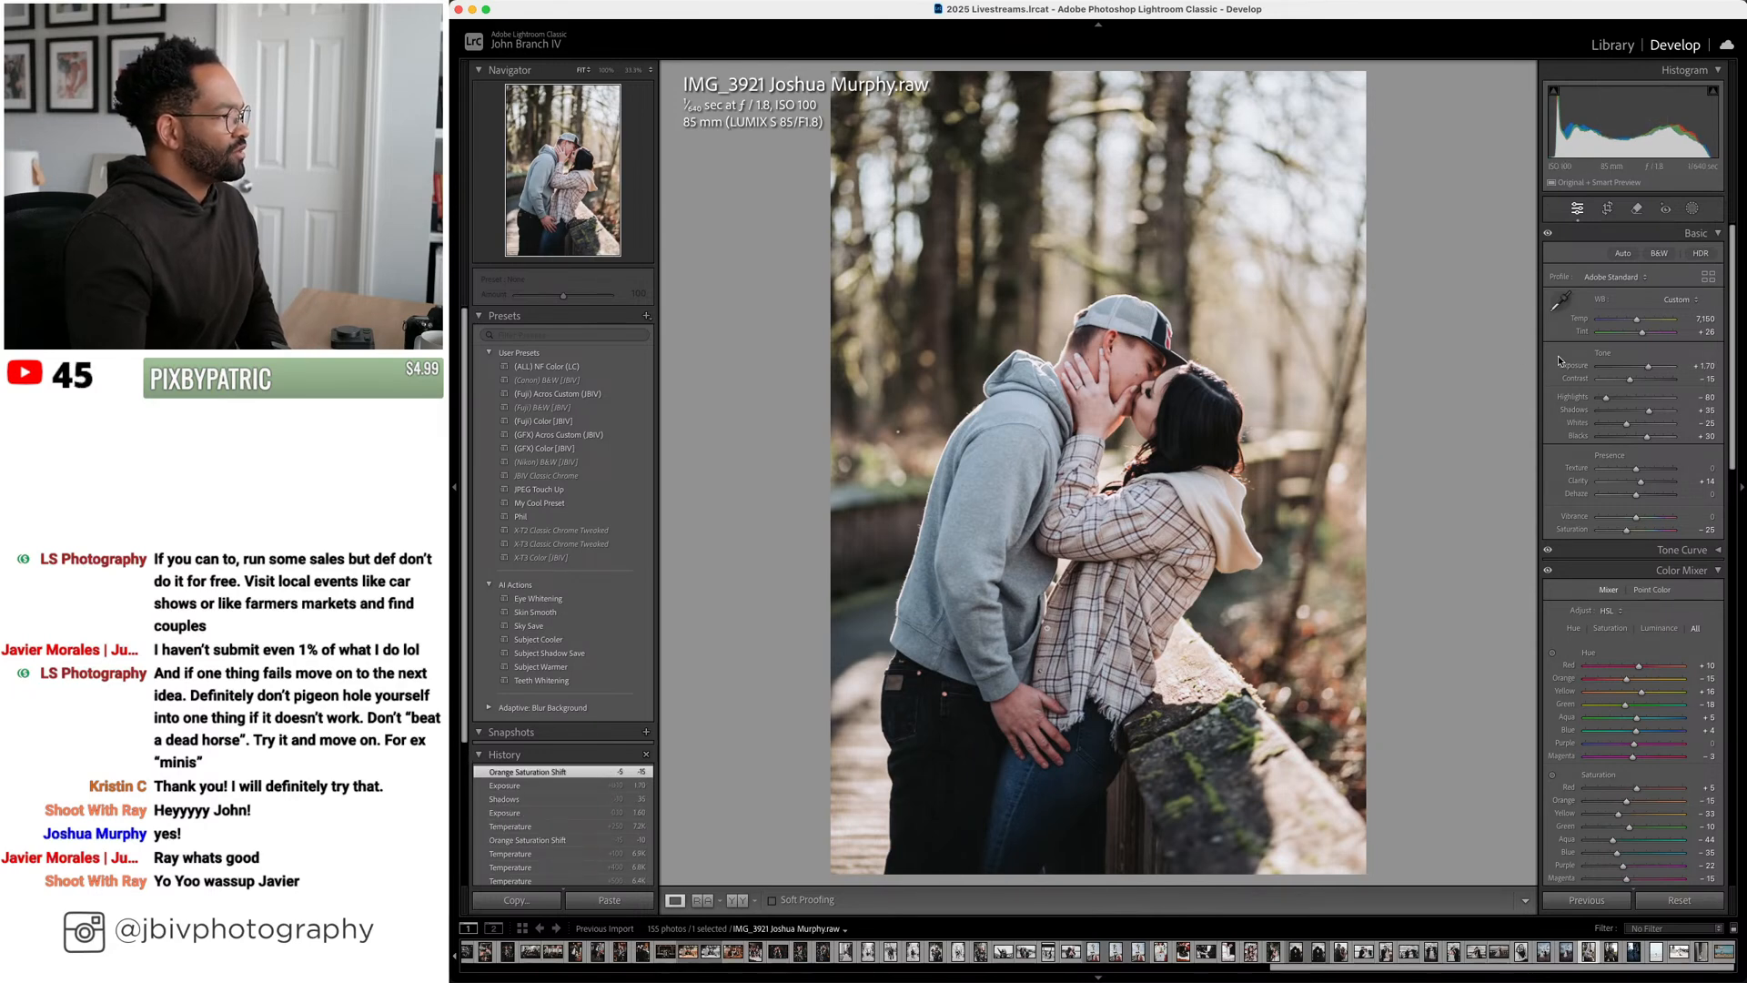
{"action": "key", "text": "Up"}
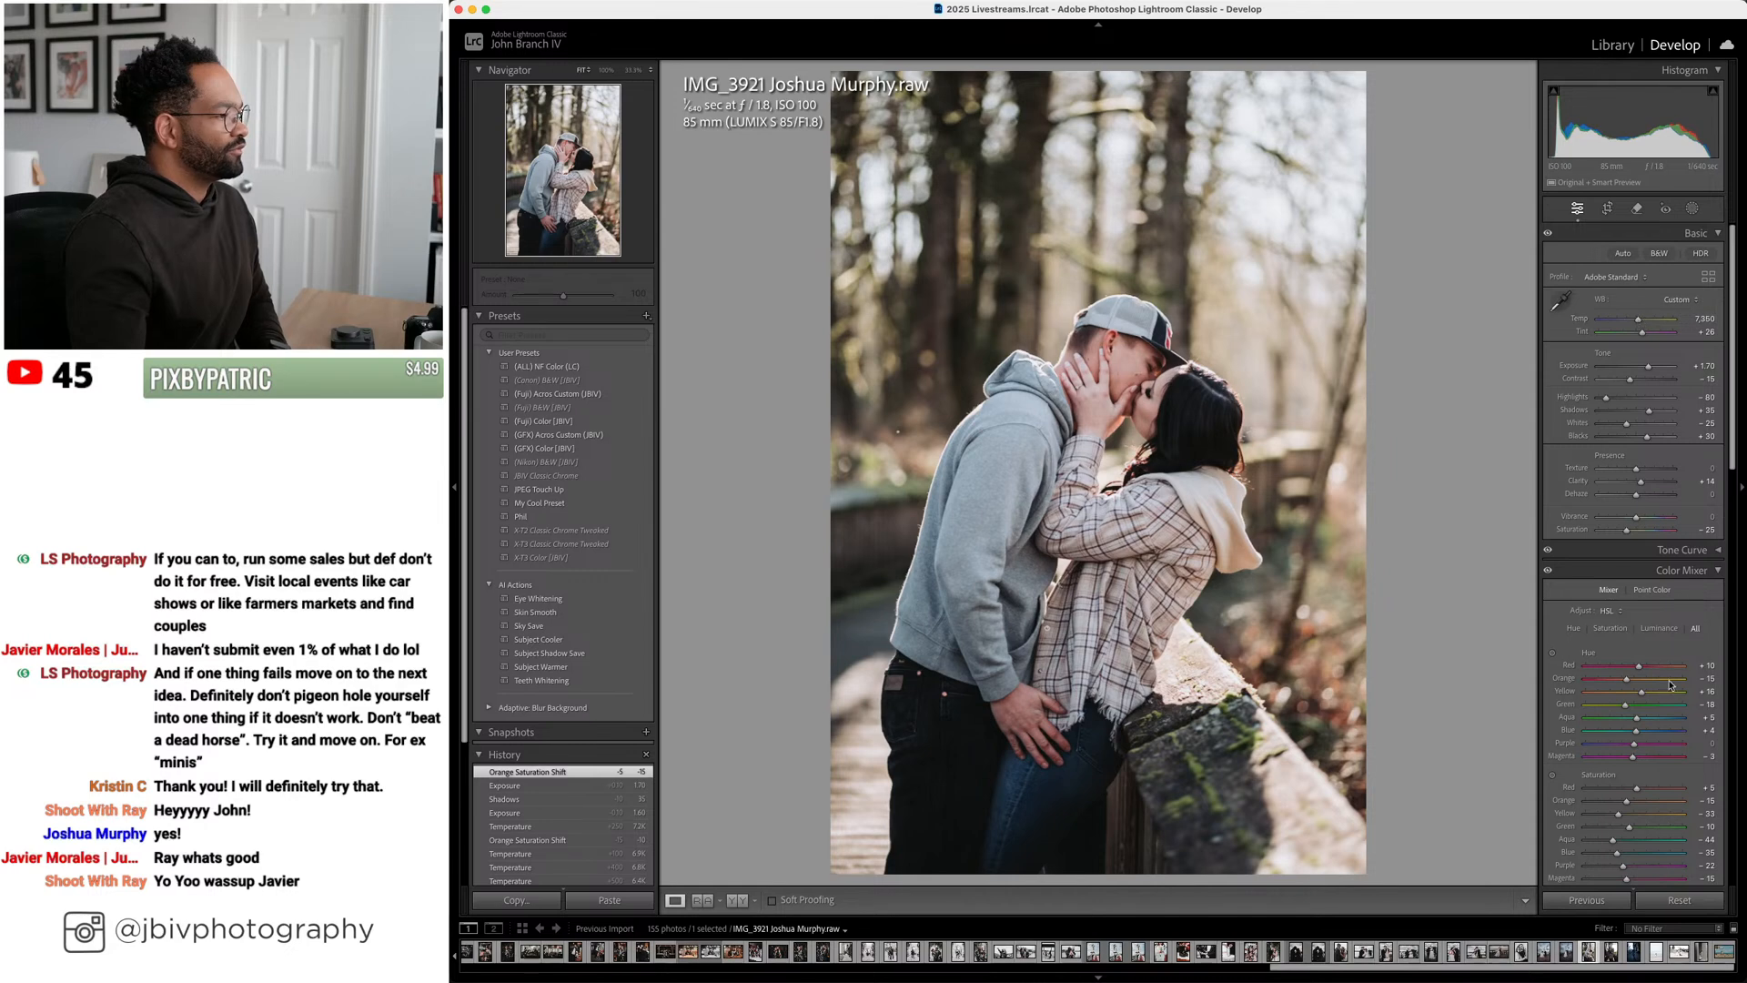
{"action": "key", "text": "Down"}
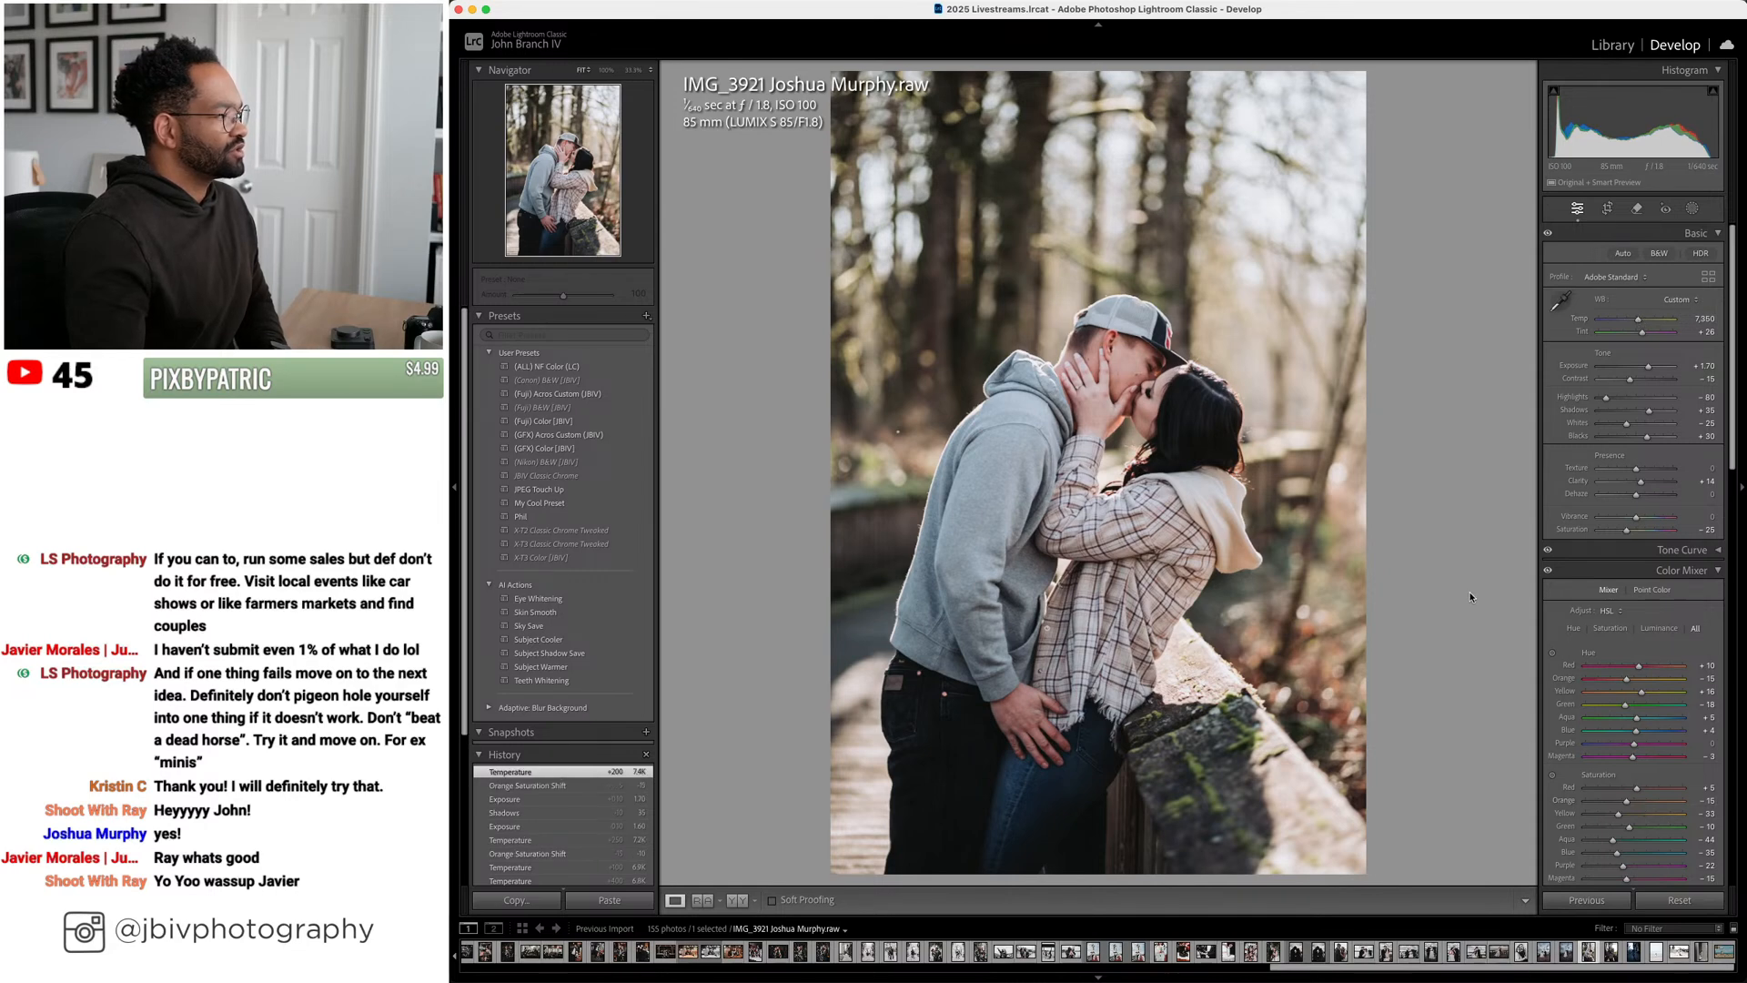
Set the forest kiss photo's orange luminance to 0 in the Color Mixer
{"action": "scroll", "coordinate": [1629, 618], "scroll_direction": "down", "scroll_amount": 5}
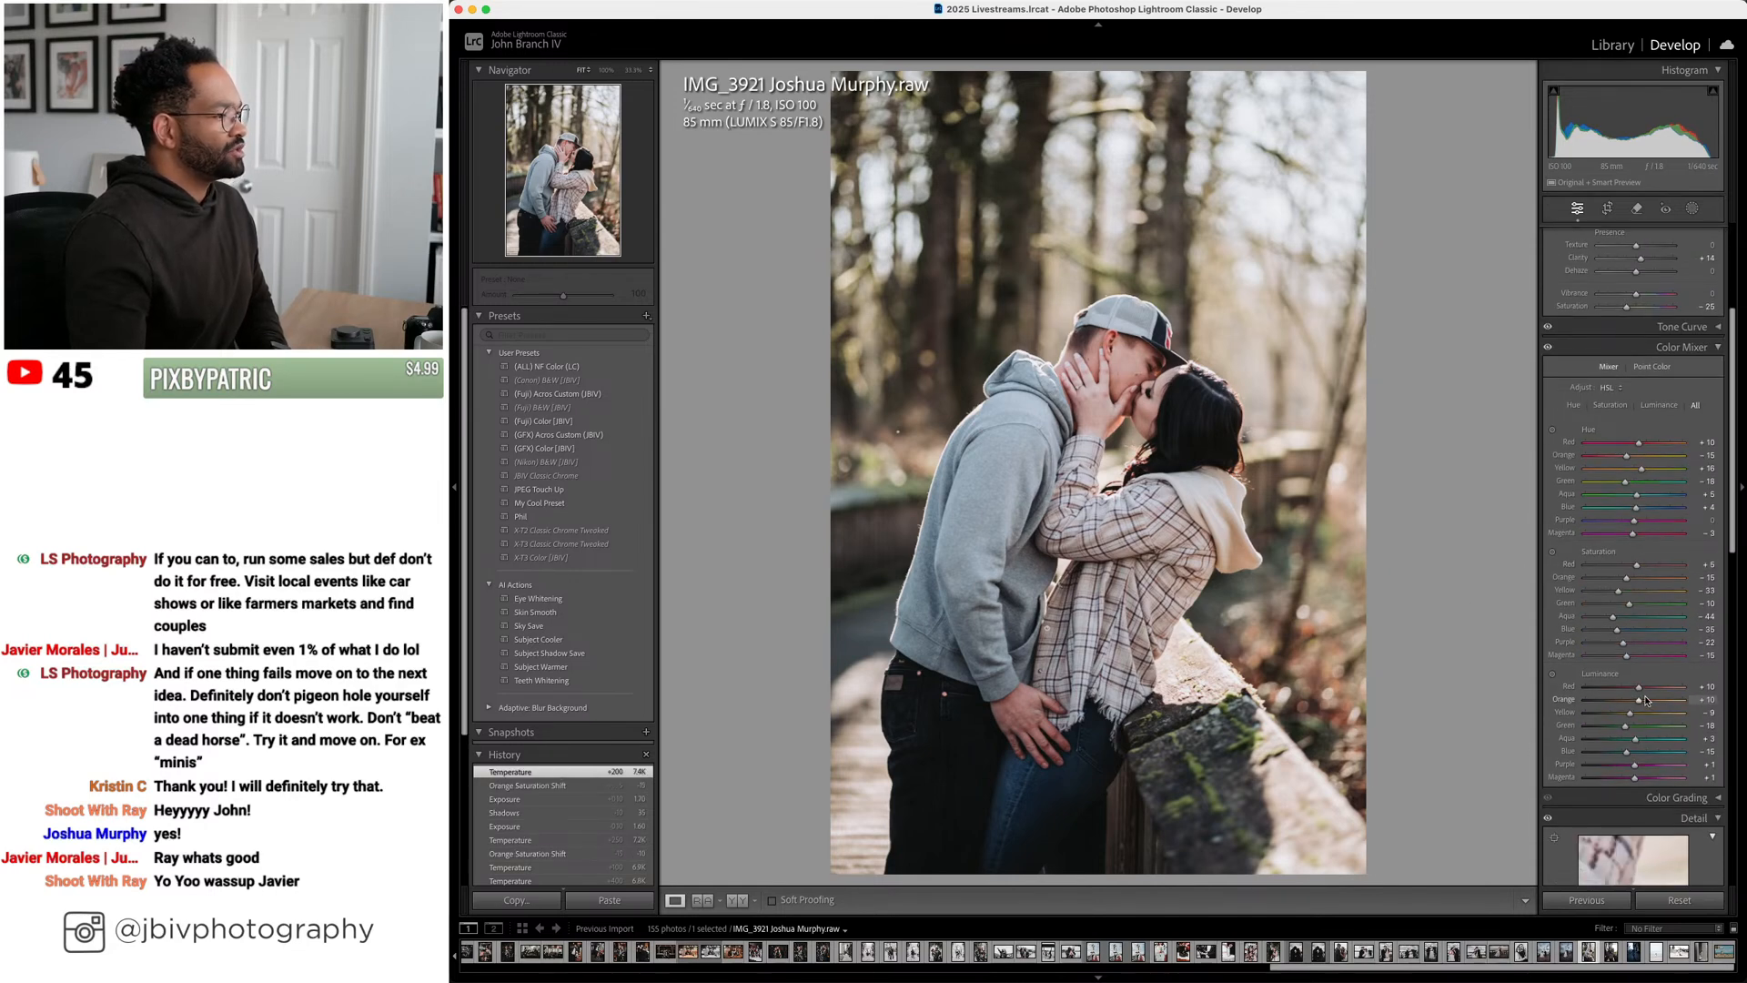
{"action": "key", "text": "Down"}
{"action": "key", "text": "Down"}
{"action": "key", "text": "Down"}
{"action": "key", "text": "Down"}
{"action": "key", "text": "Down"}
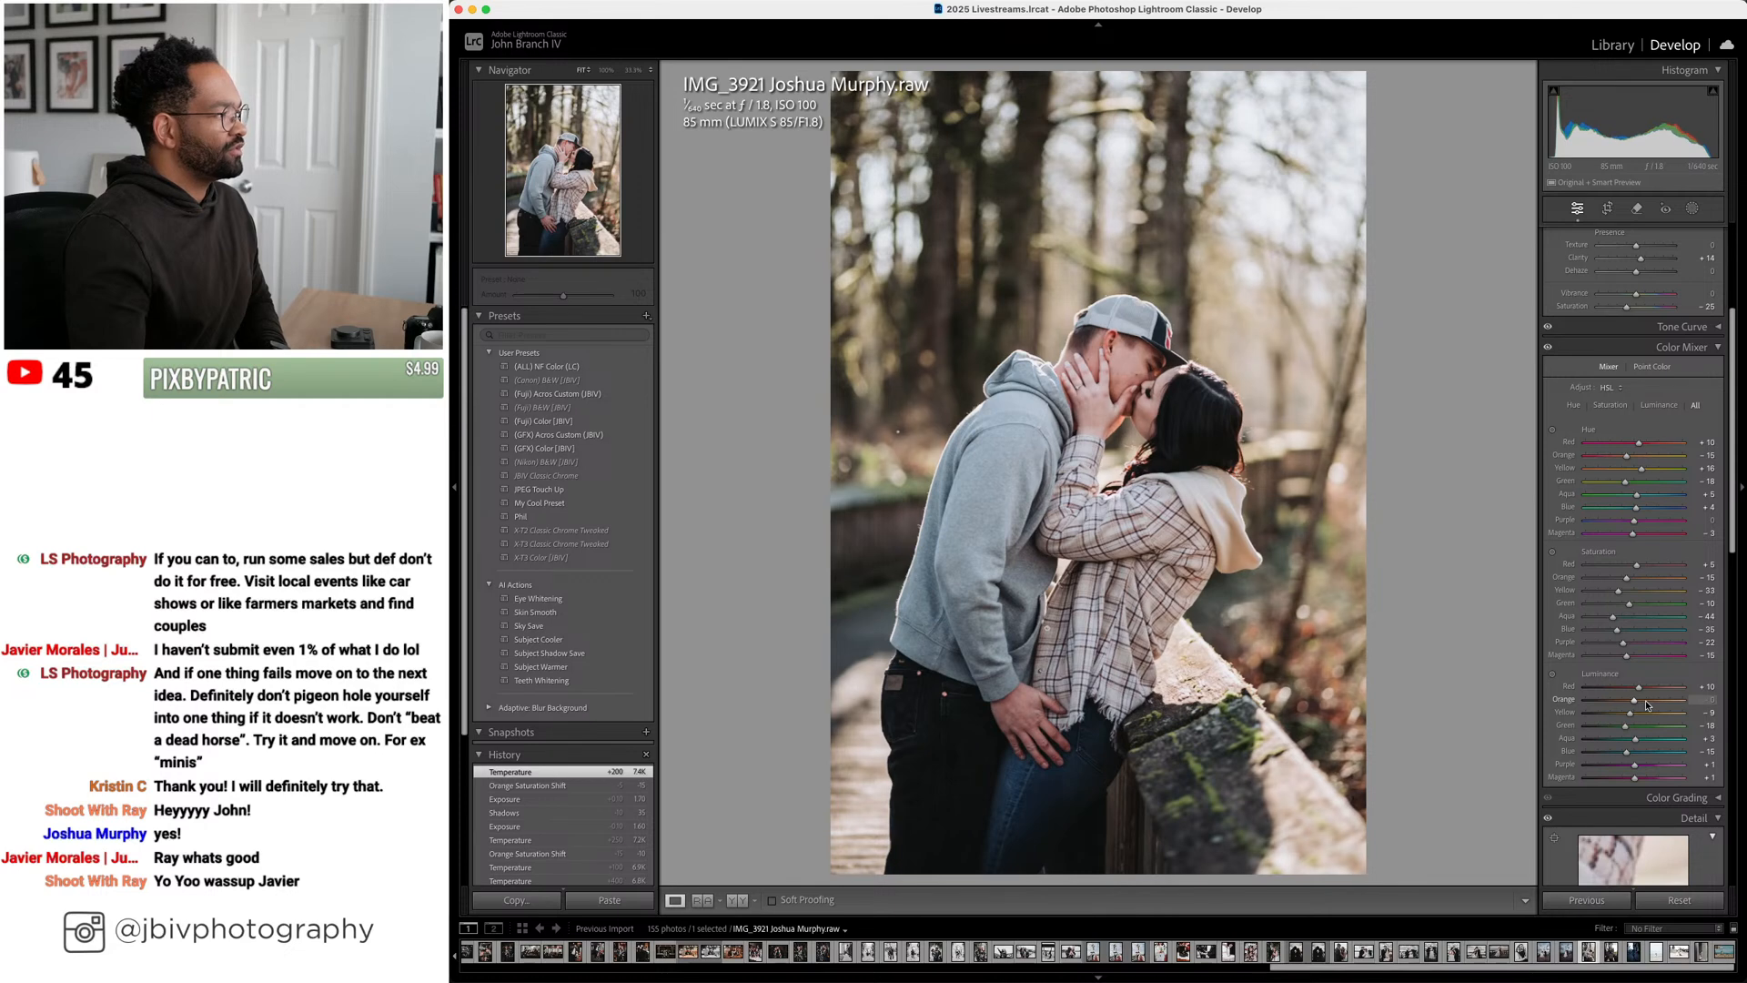
Remove the small spot in the background beside the man's shoulder with generative Remove, and compare the photo with its original
{"action": "left_click", "coordinate": [1638, 208]}
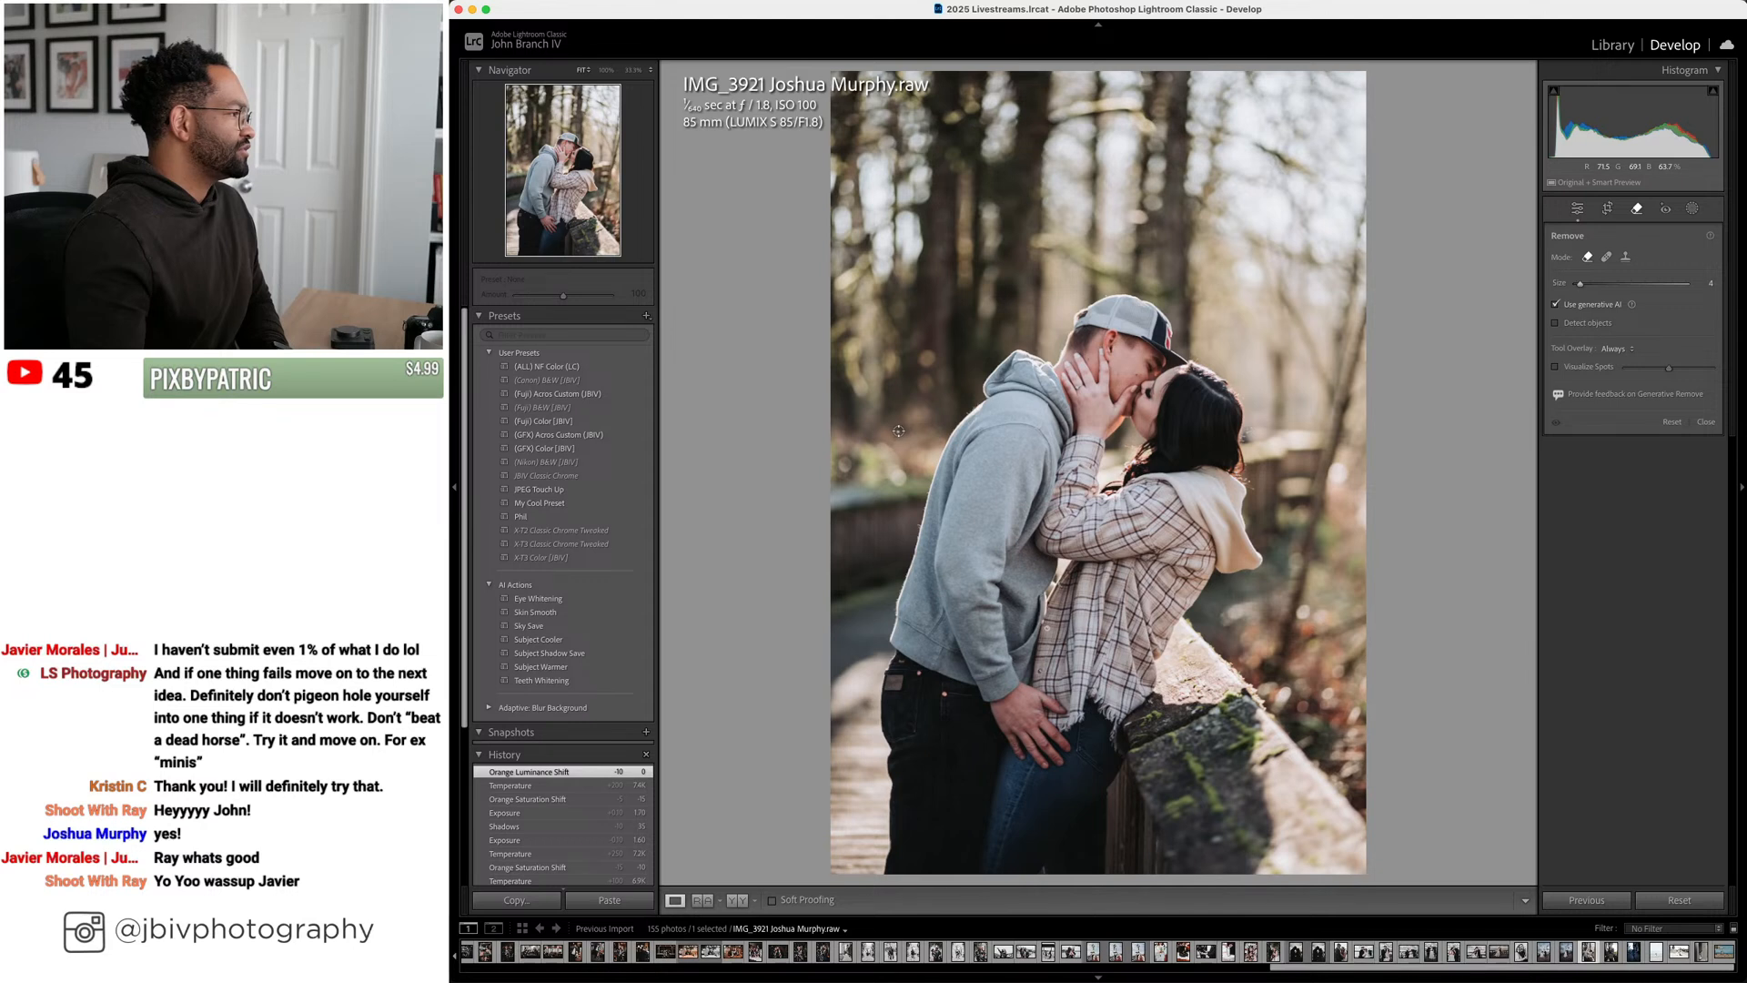
{"action": "left_click", "coordinate": [898, 429]}
{"action": "left_click", "coordinate": [1698, 444]}
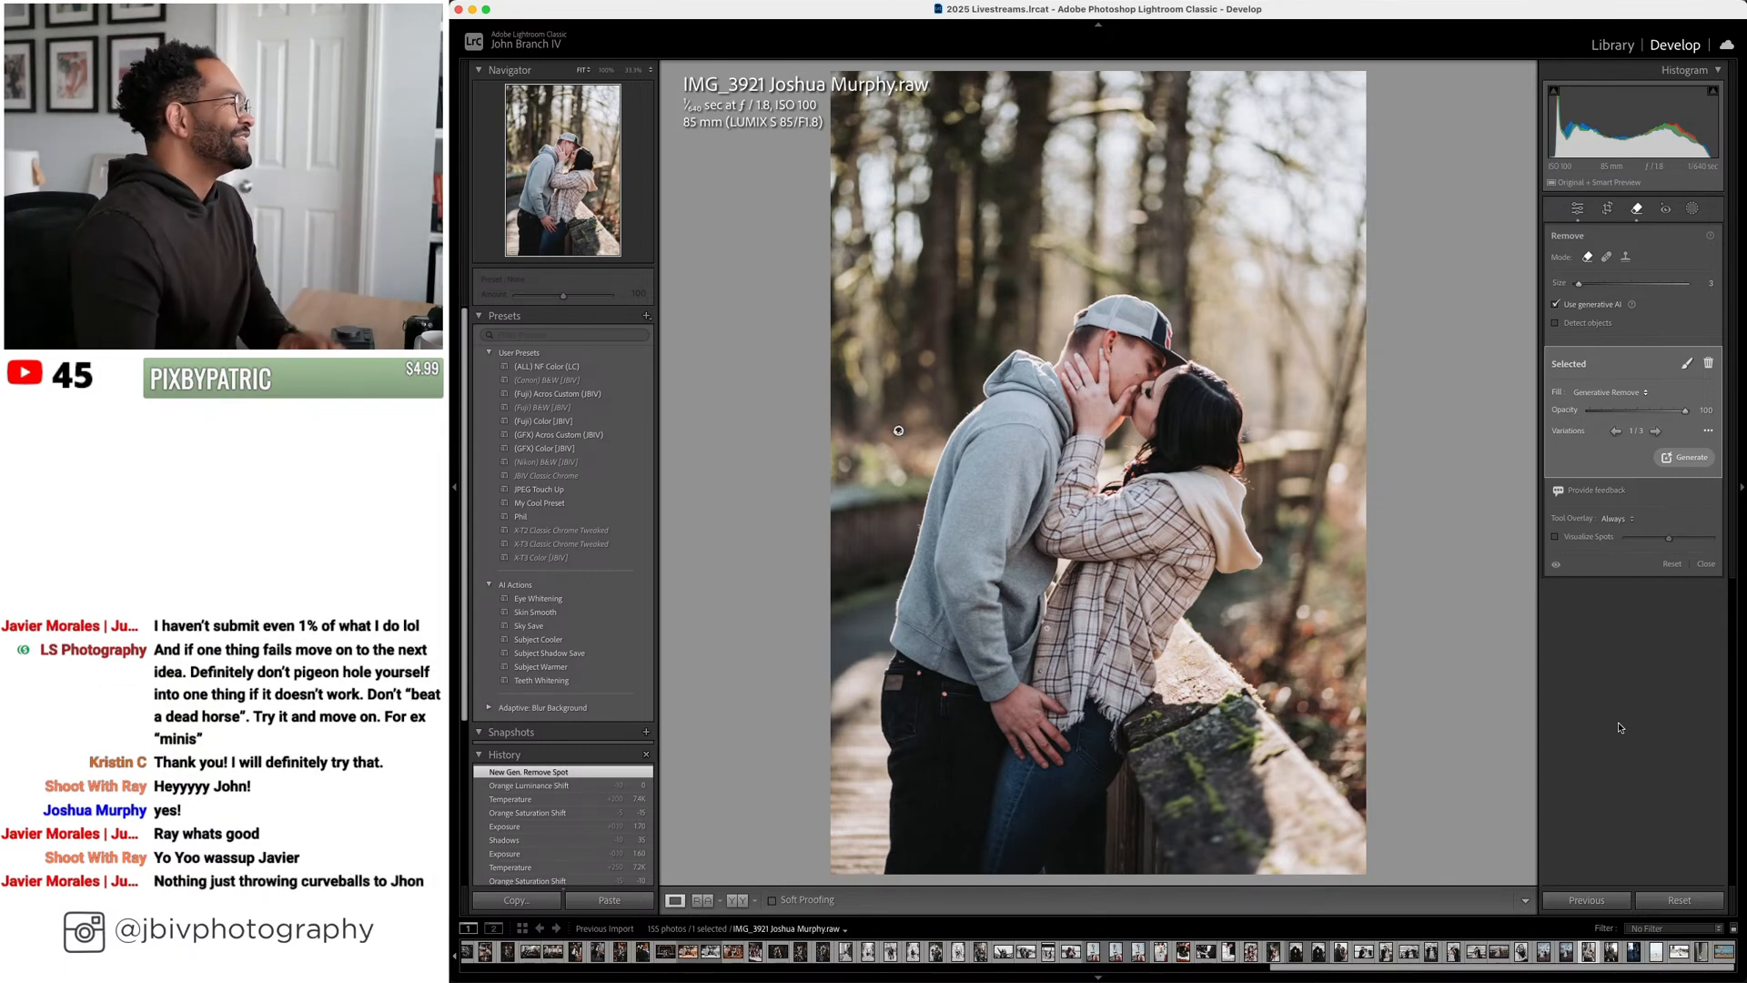
{"action": "left_click", "coordinate": [1638, 209]}
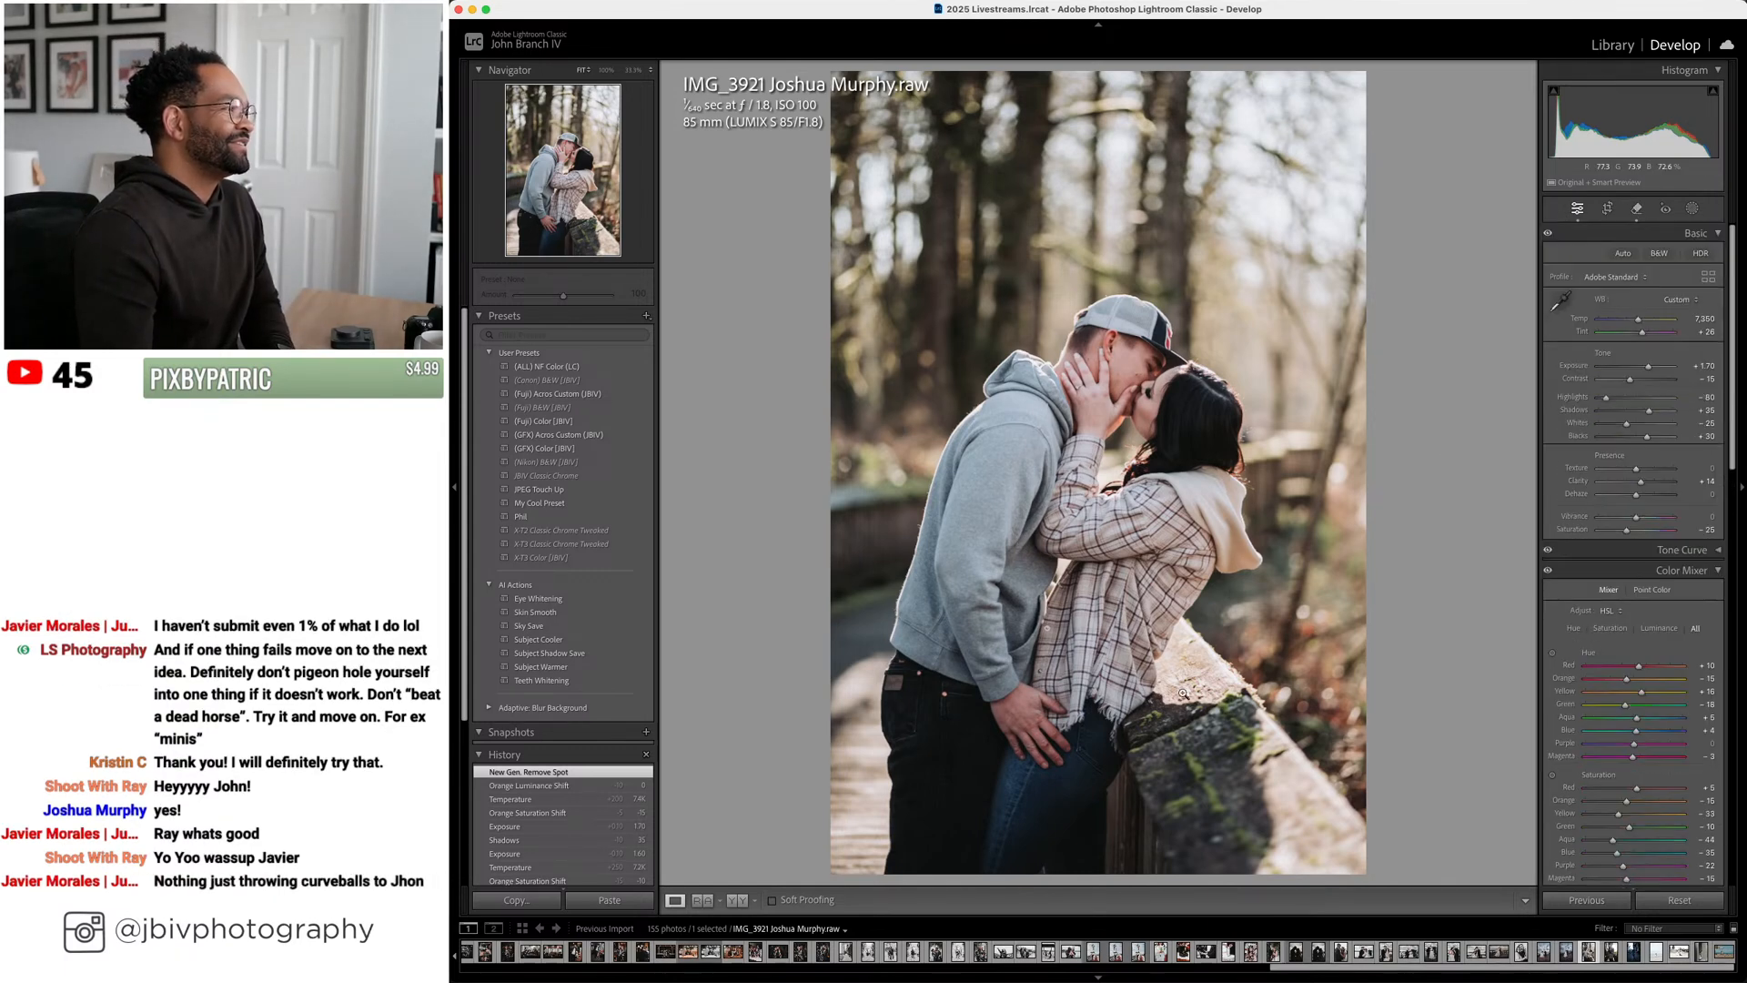
{"action": "left_click", "coordinate": [737, 900]}
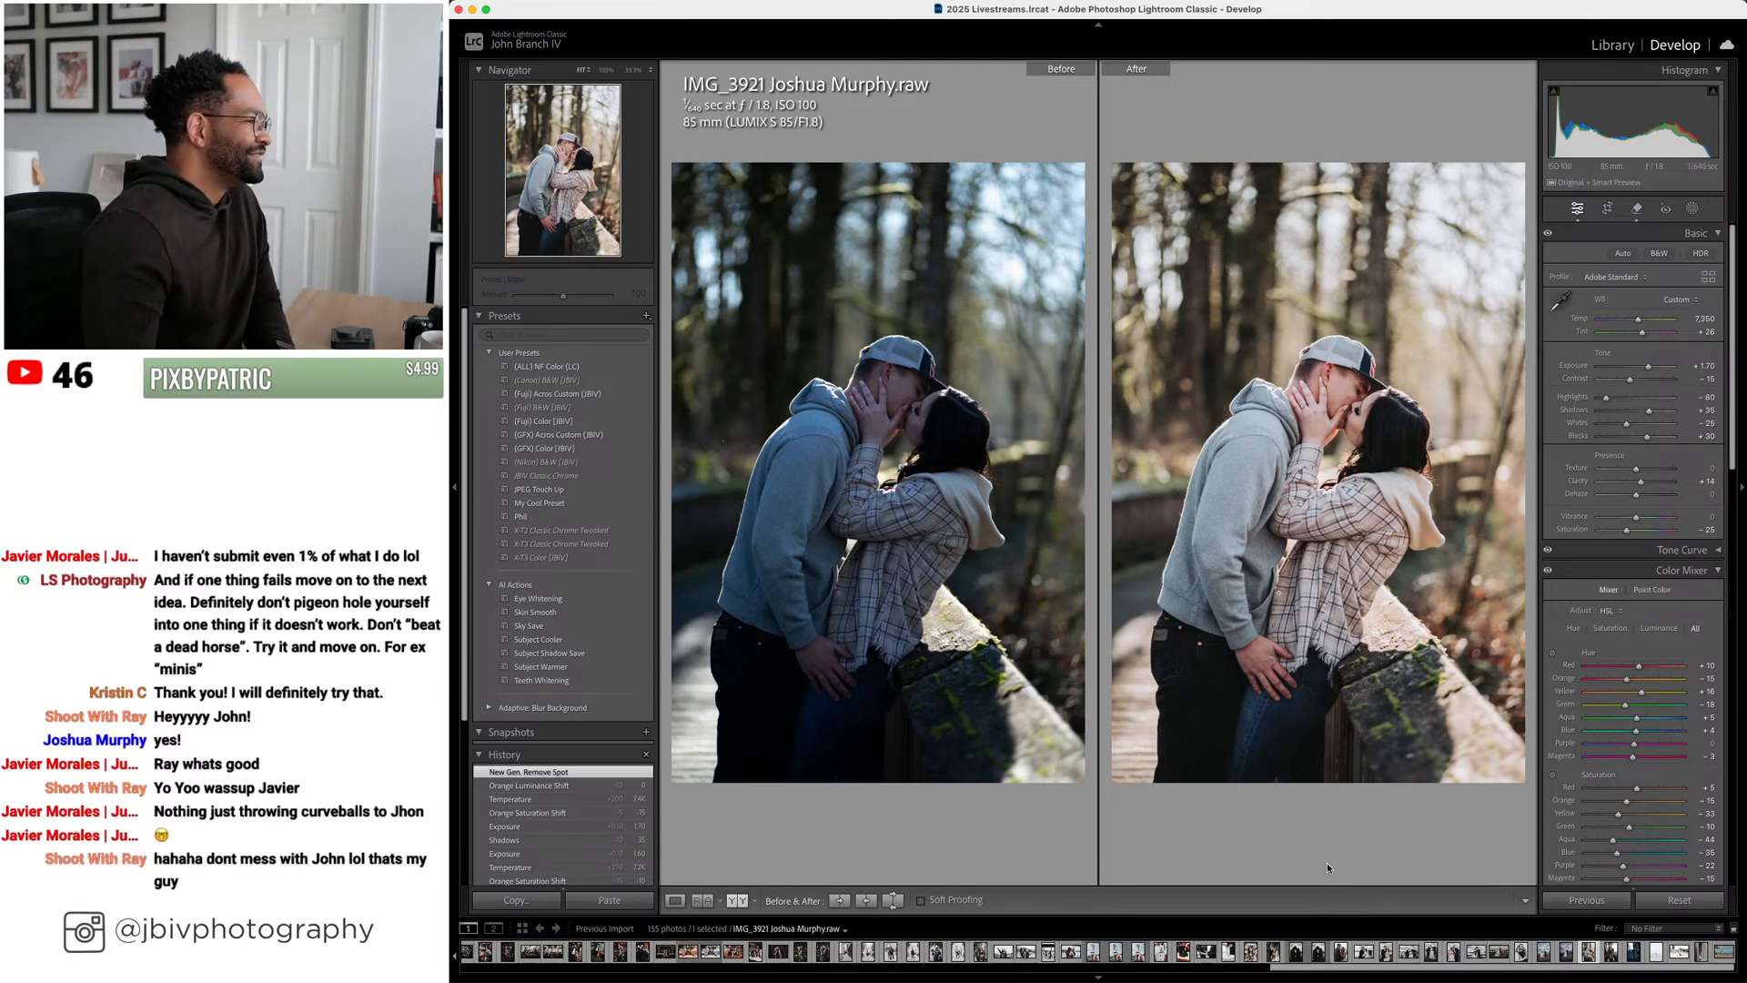
{"action": "left_click", "coordinate": [674, 901]}
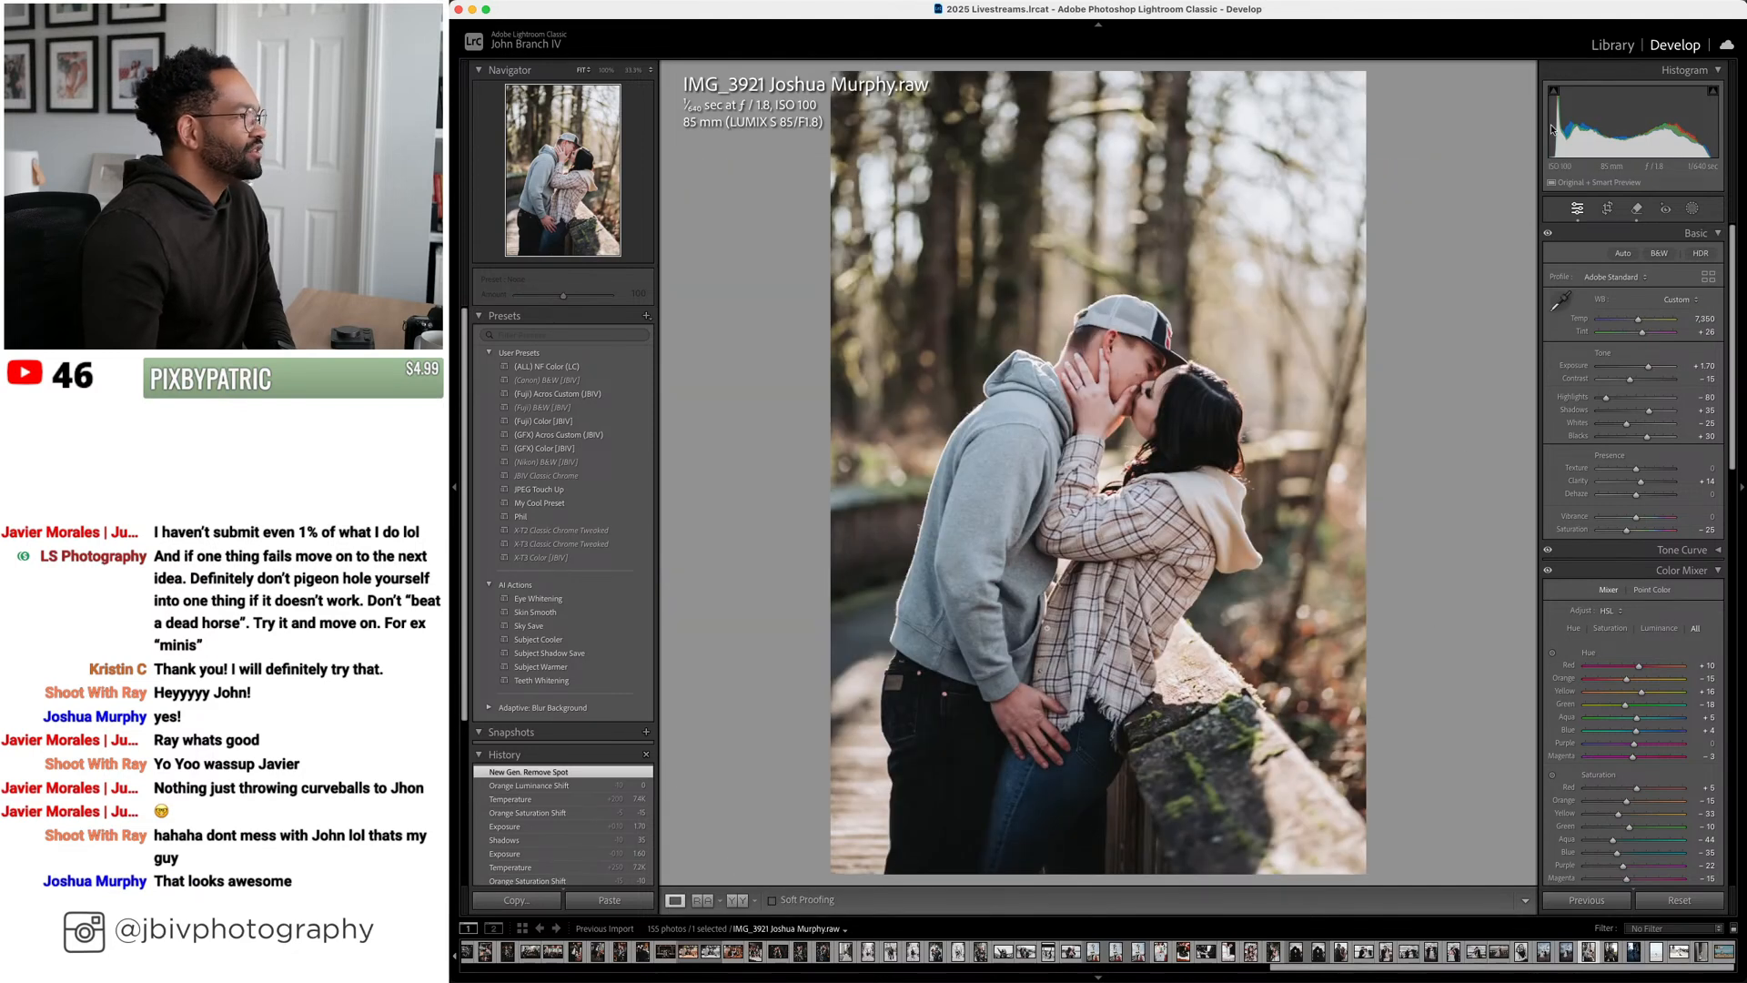
Open the backlit photo of the couple embracing on the wooden bridge and apply the (GFX) Color [JBIV] preset
{"action": "left_click", "coordinate": [1617, 42]}
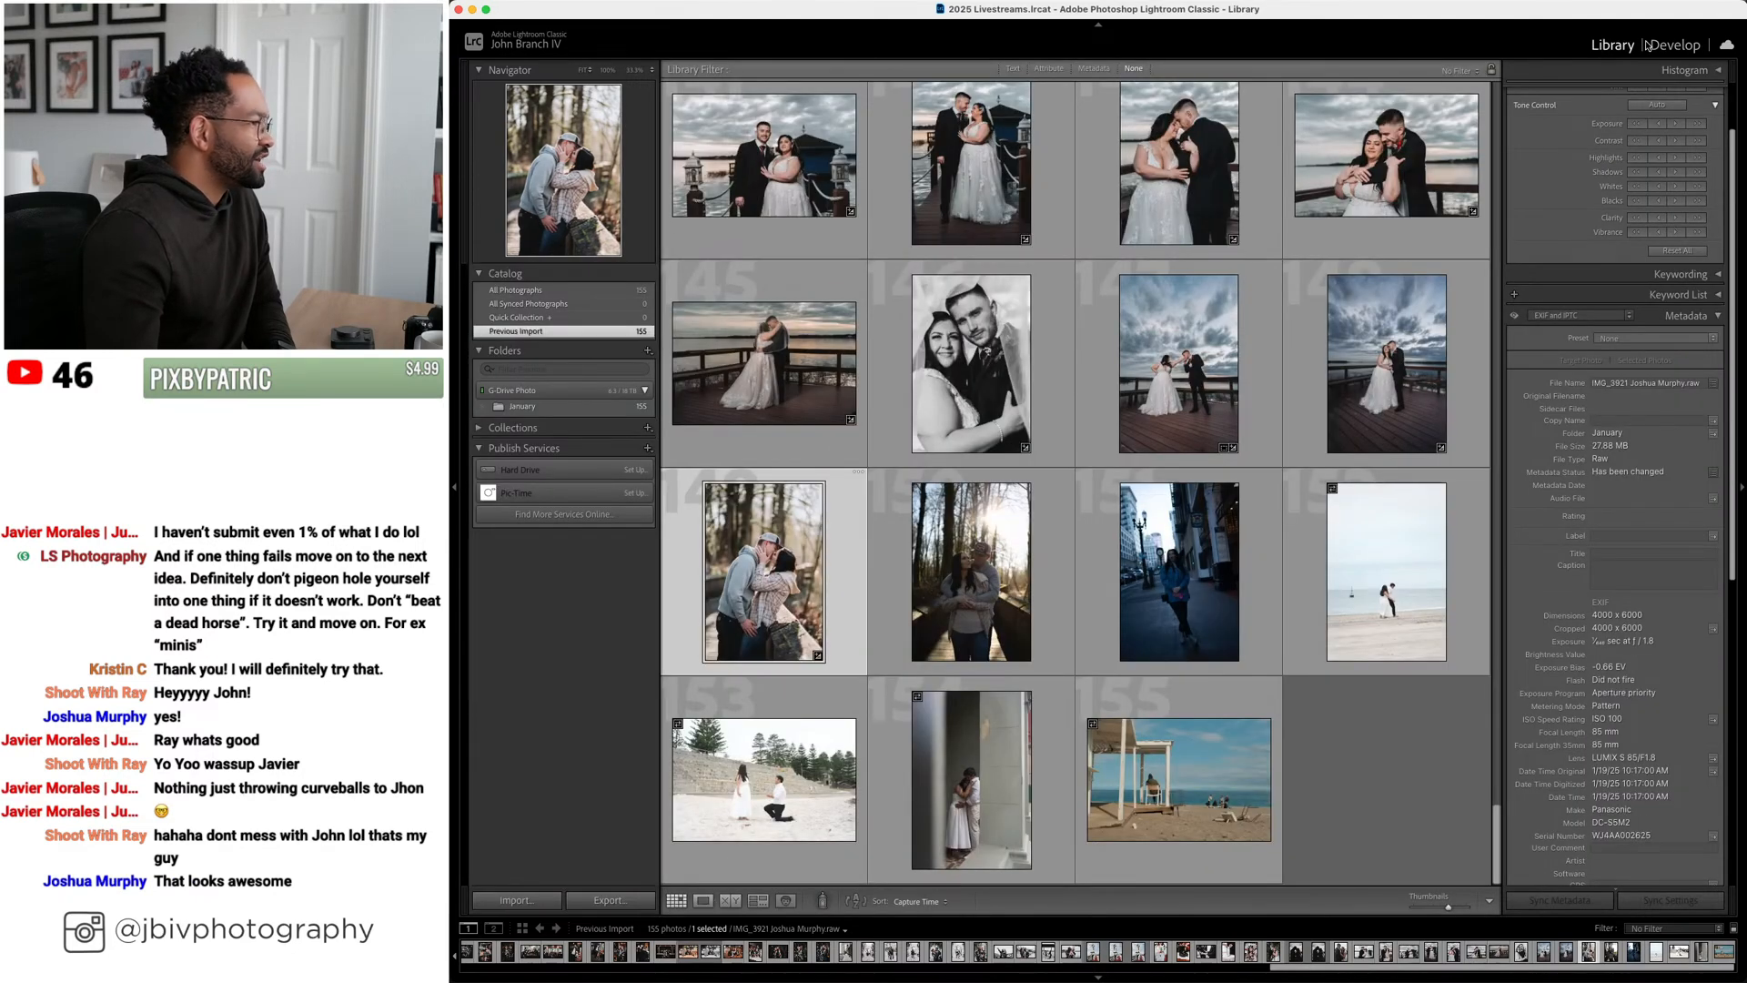
{"action": "left_click", "coordinate": [1673, 46]}
{"action": "key", "text": "Right"}
{"action": "key", "text": "Right"}
{"action": "key", "text": "Right"}
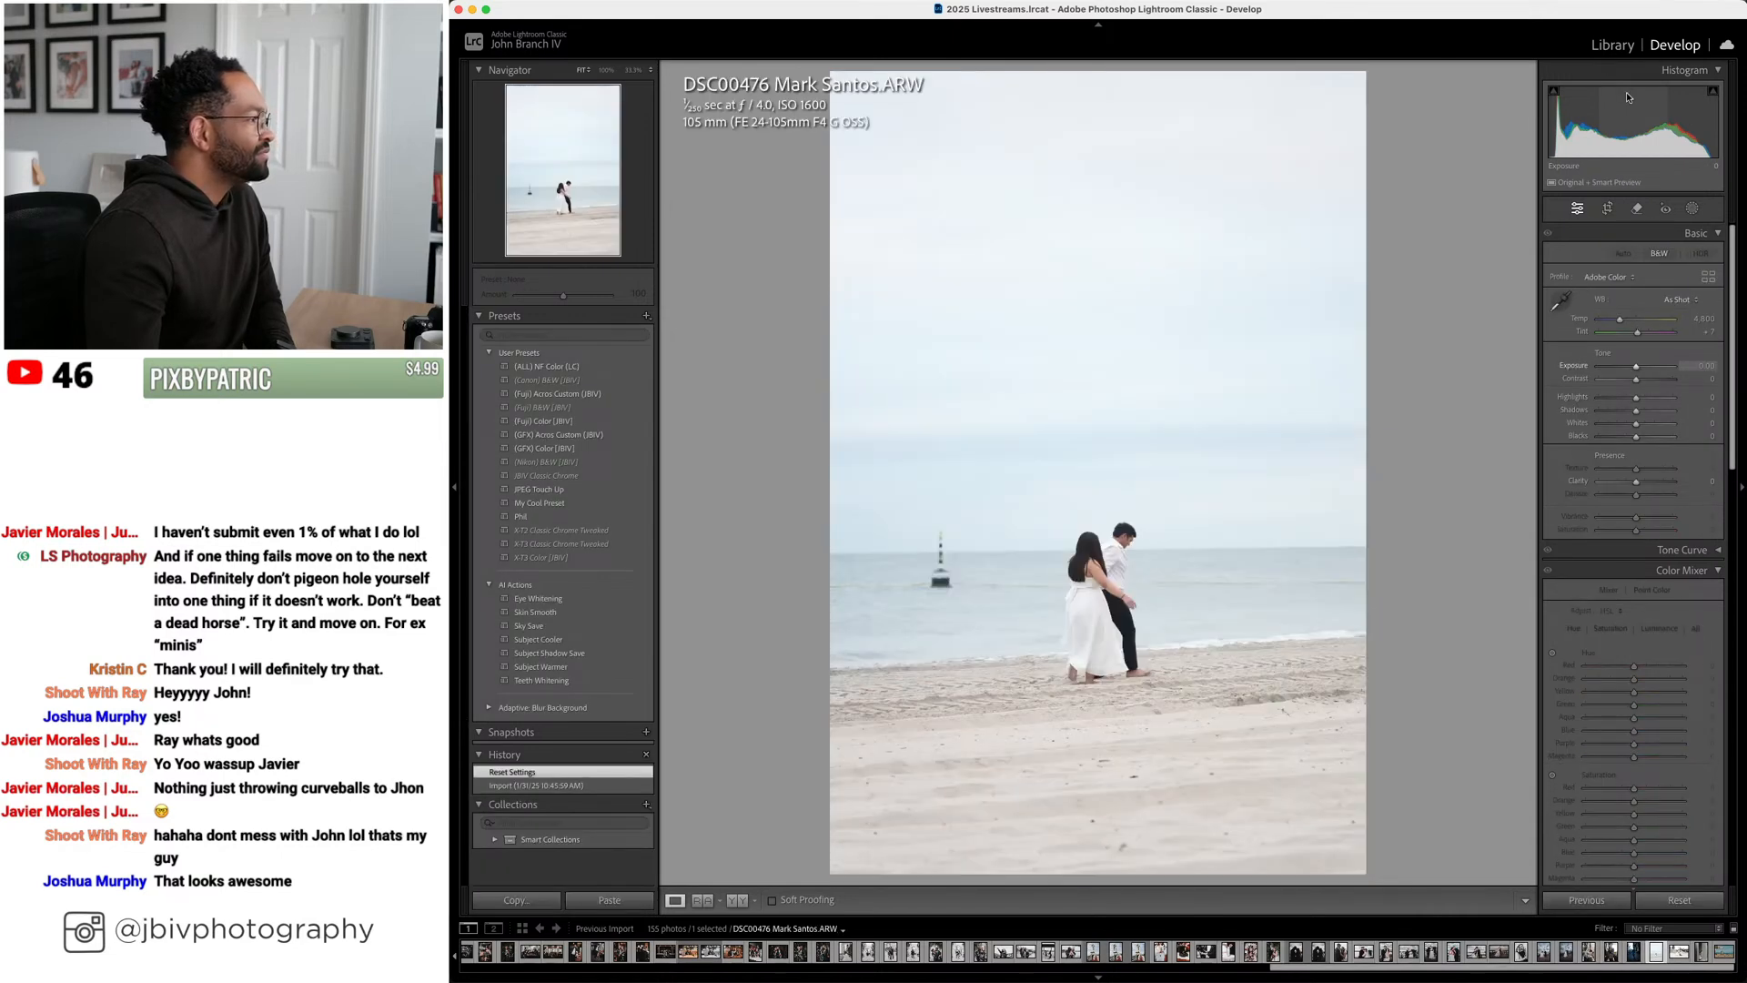
{"action": "key", "text": "Left"}
{"action": "key", "text": "Left"}
{"action": "key", "text": "Left"}
{"action": "key", "text": "Right"}
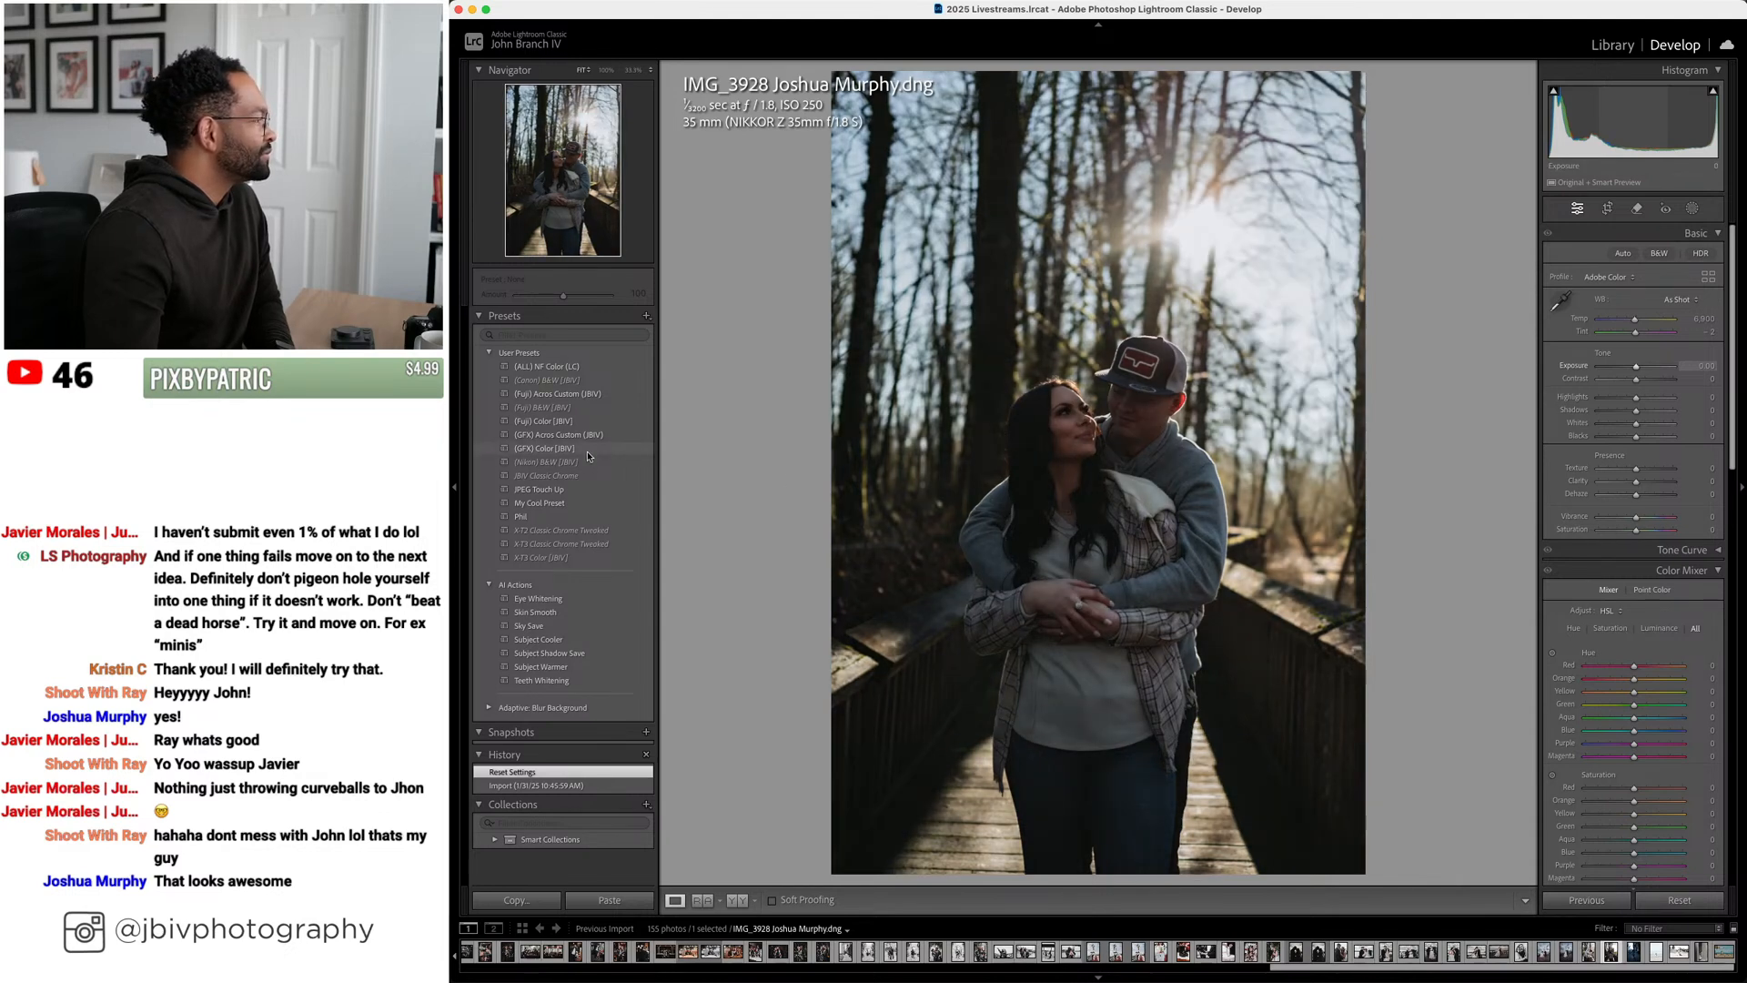
{"action": "left_click", "coordinate": [555, 447]}
Straighten the bridge photo with the Level Upright correction and set exposure to +0.80, tint to +3 and orange saturation to -15
{"action": "scroll", "coordinate": [1602, 591], "scroll_direction": "down", "scroll_amount": 10}
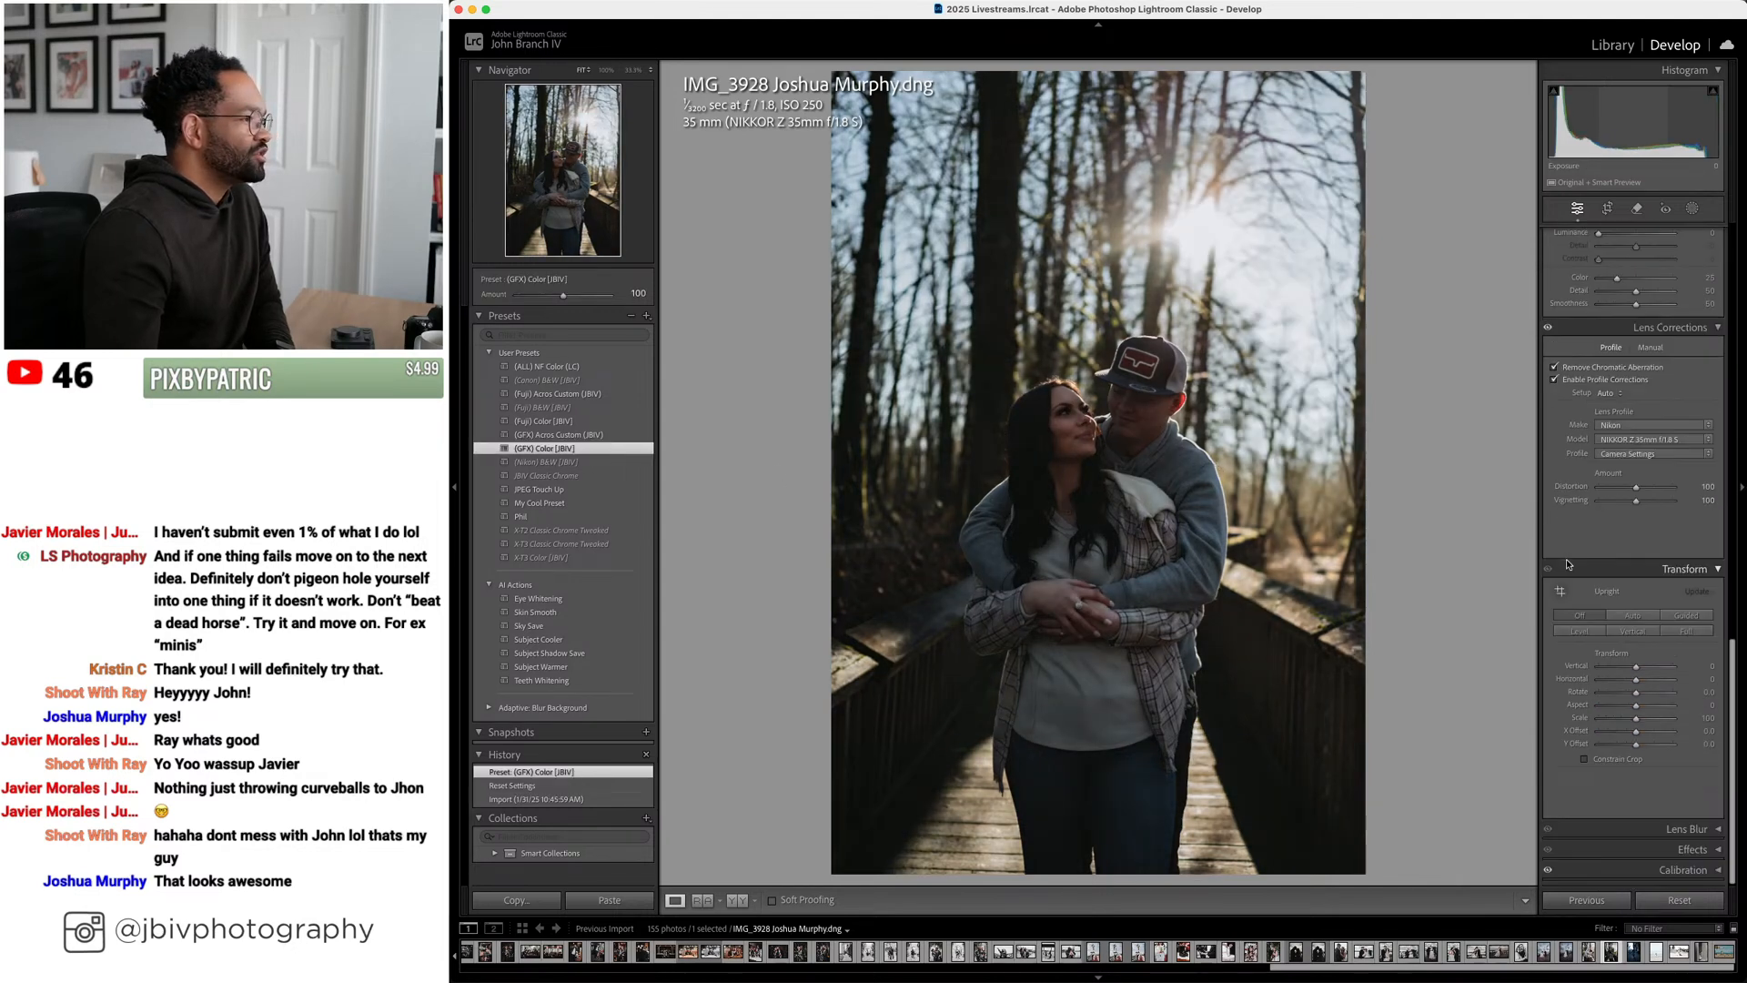
{"action": "left_click", "coordinate": [1569, 628]}
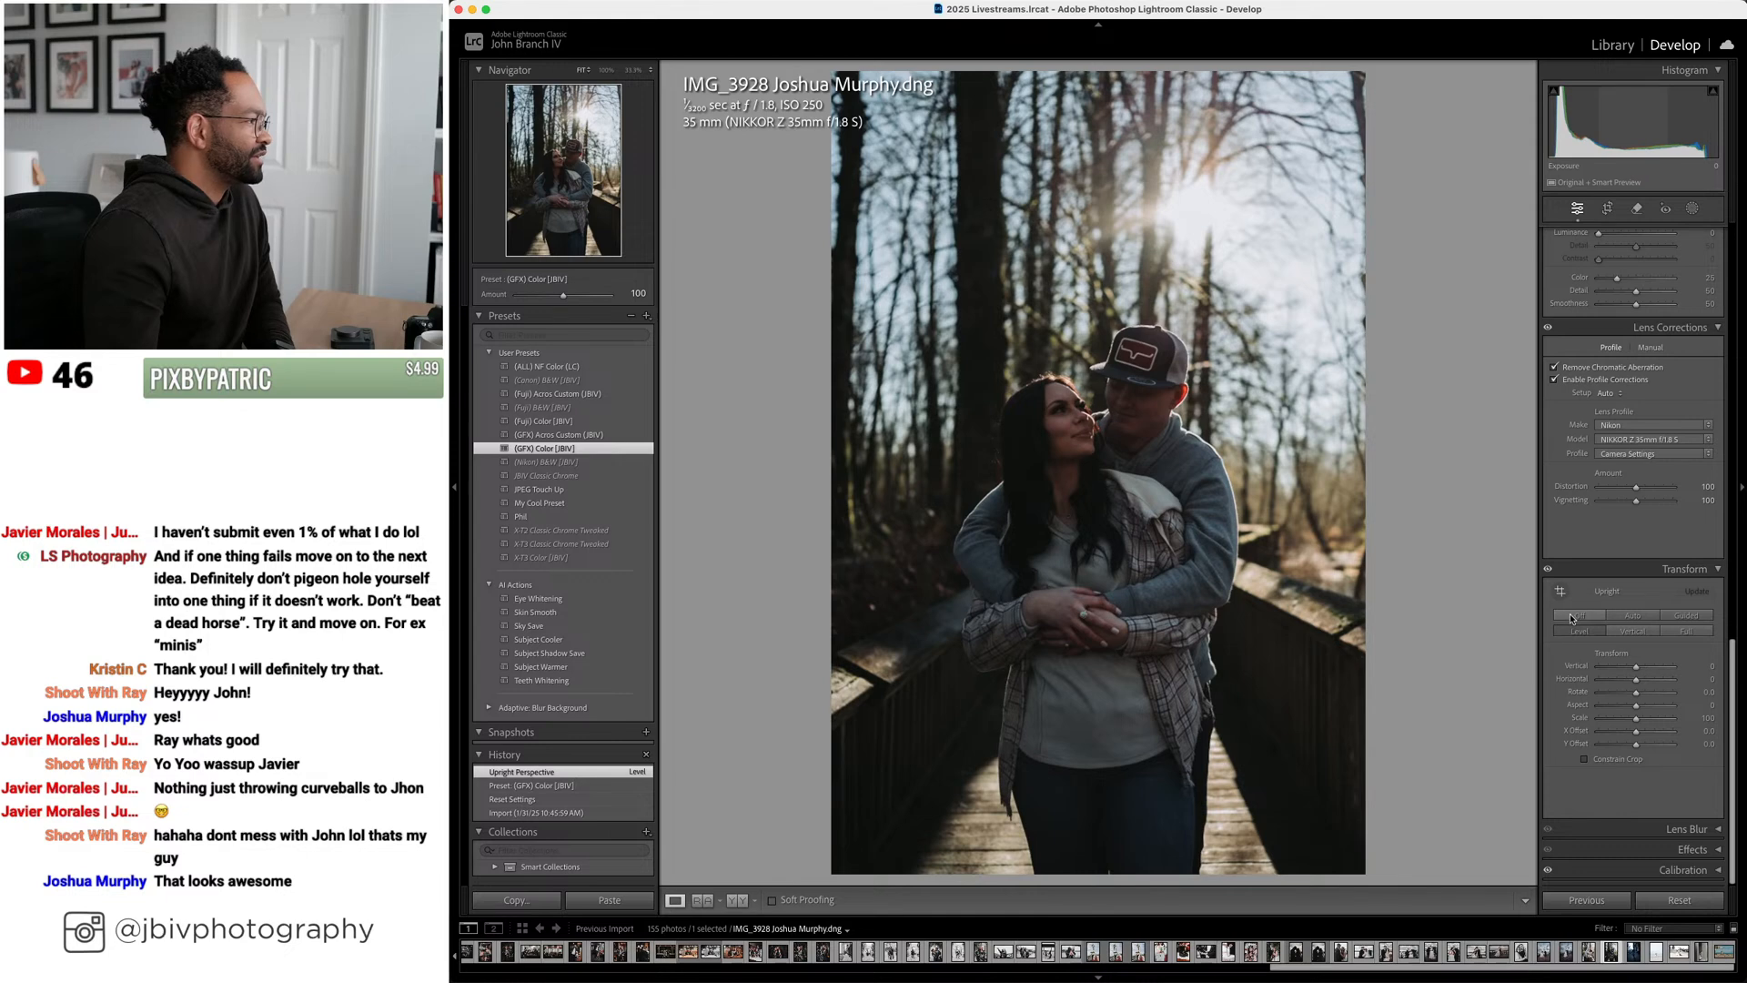
{"action": "scroll", "coordinate": [1570, 619], "scroll_direction": "up", "scroll_amount": 10}
{"action": "left_click_drag", "start_coordinate": [1635, 365], "coordinate": [1641, 333]}
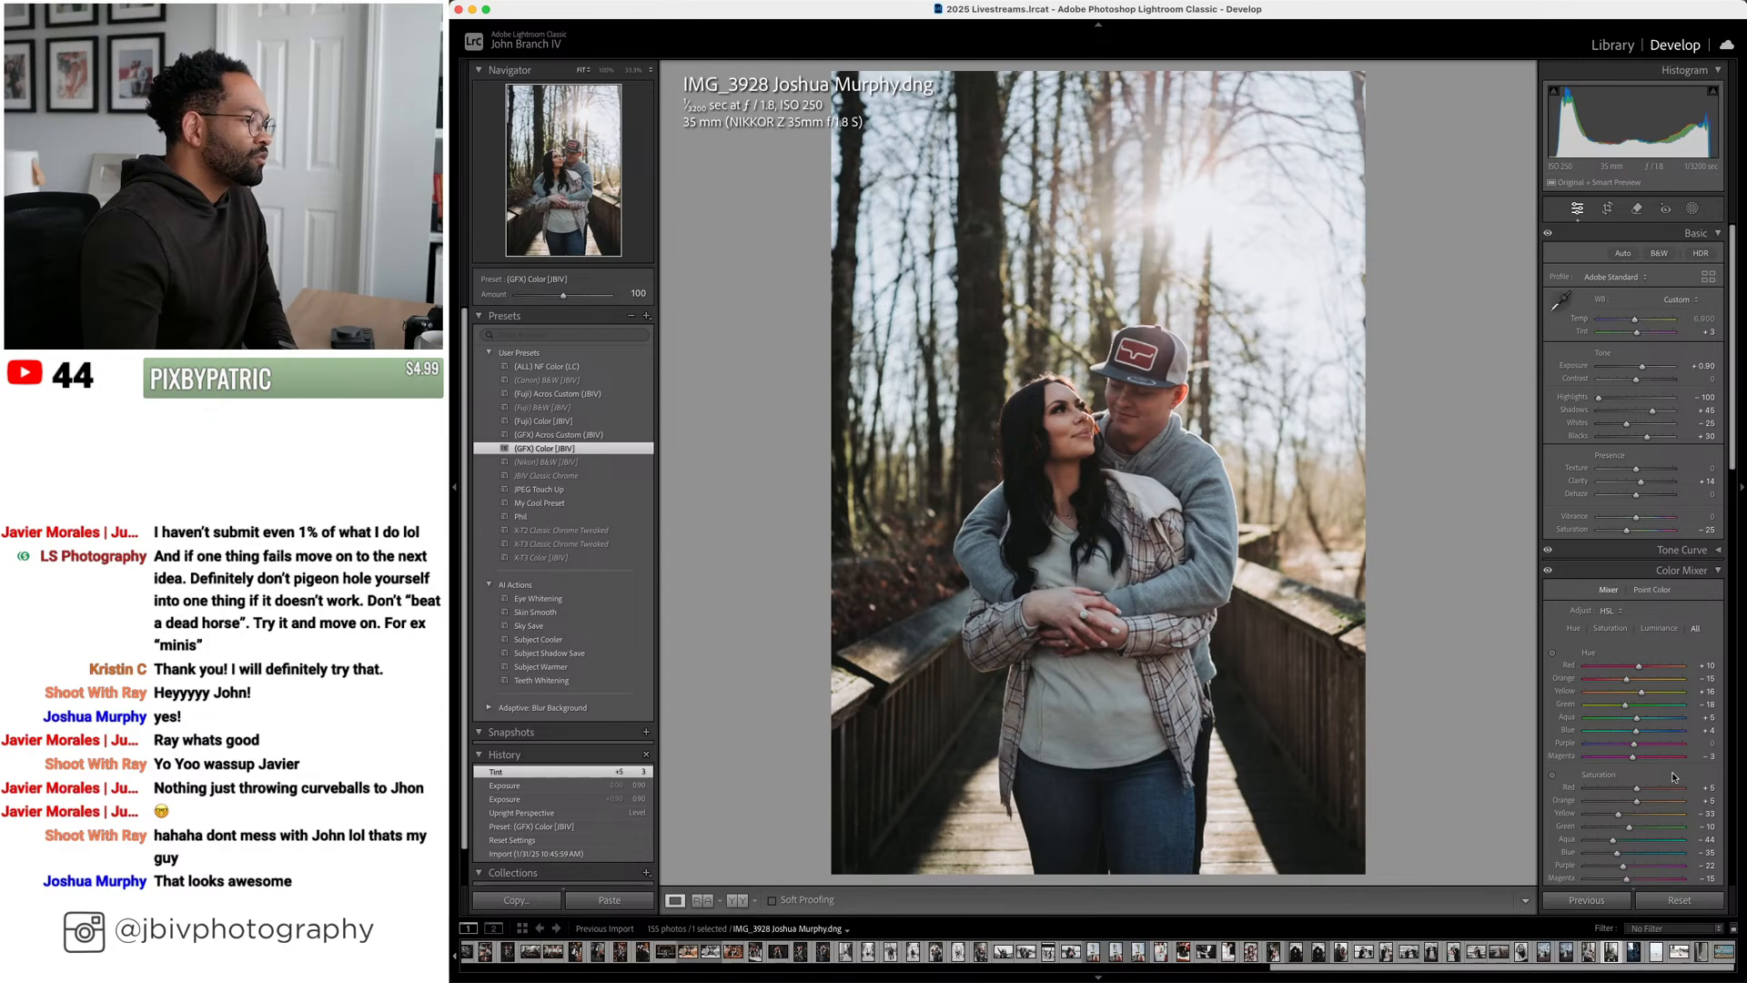
{"action": "left_click_drag", "start_coordinate": [1656, 802], "coordinate": [1649, 806]}
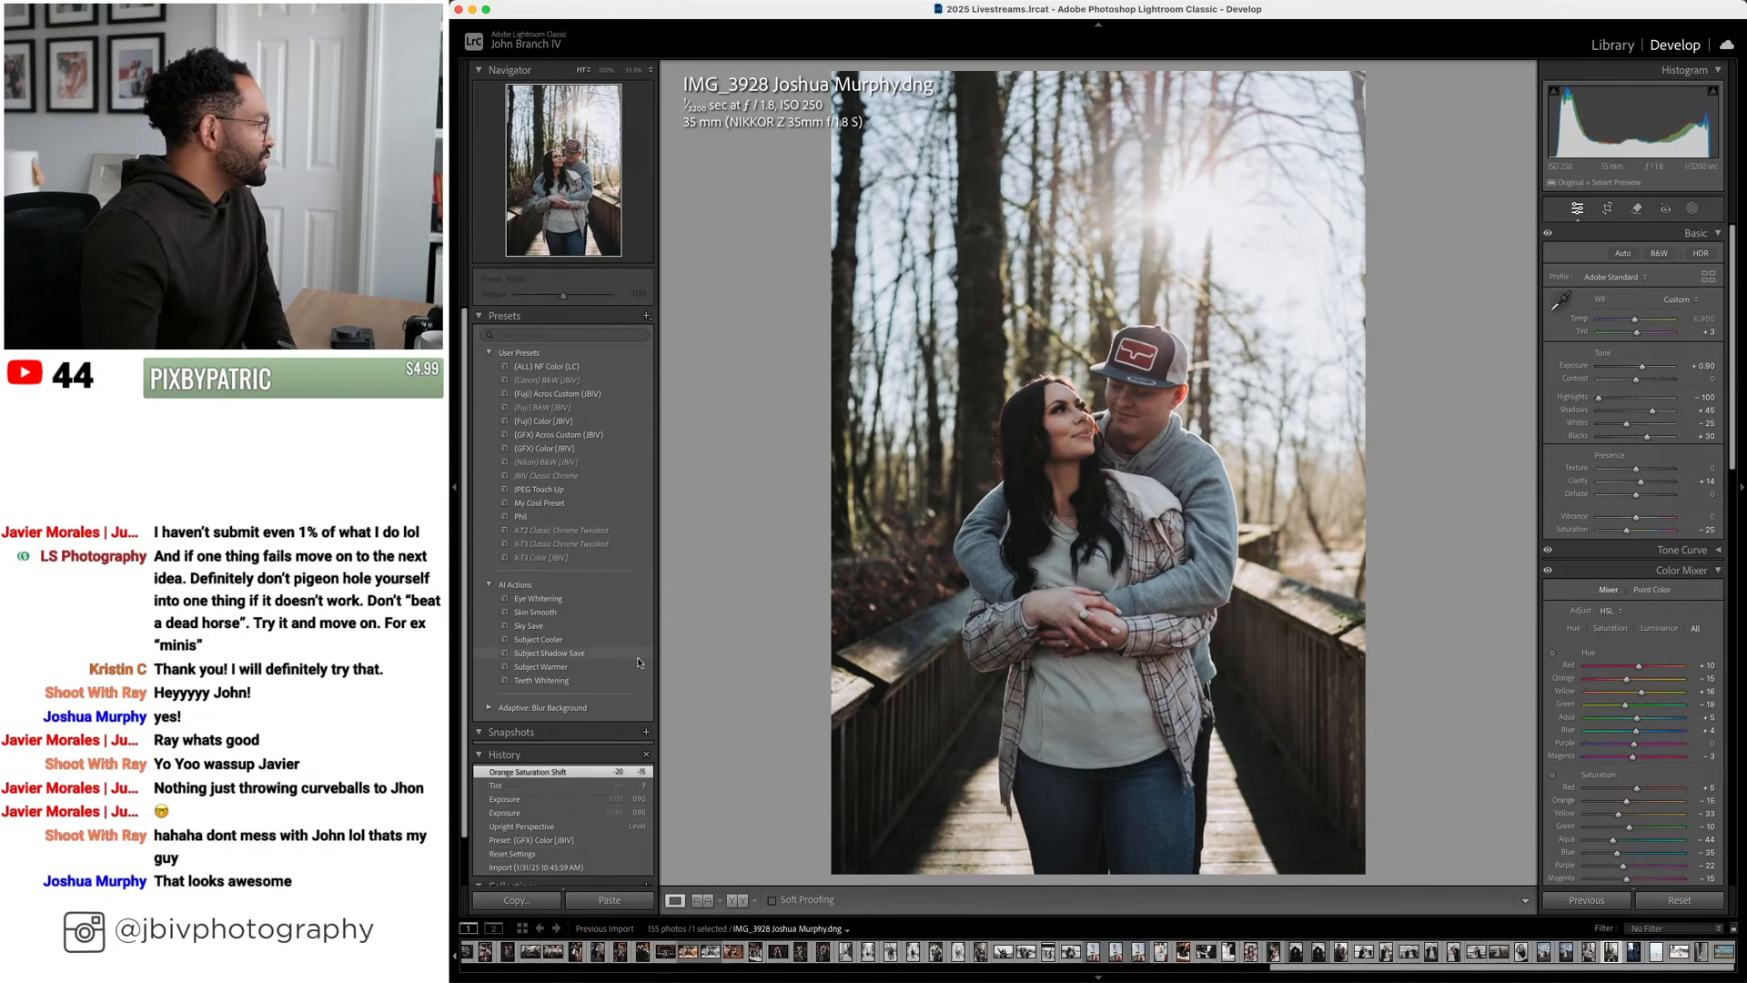
Apply the Subject Shadow Save preset to the bridge photo and set its exposure to +1.20 and shadows to +5
{"action": "left_click", "coordinate": [601, 660]}
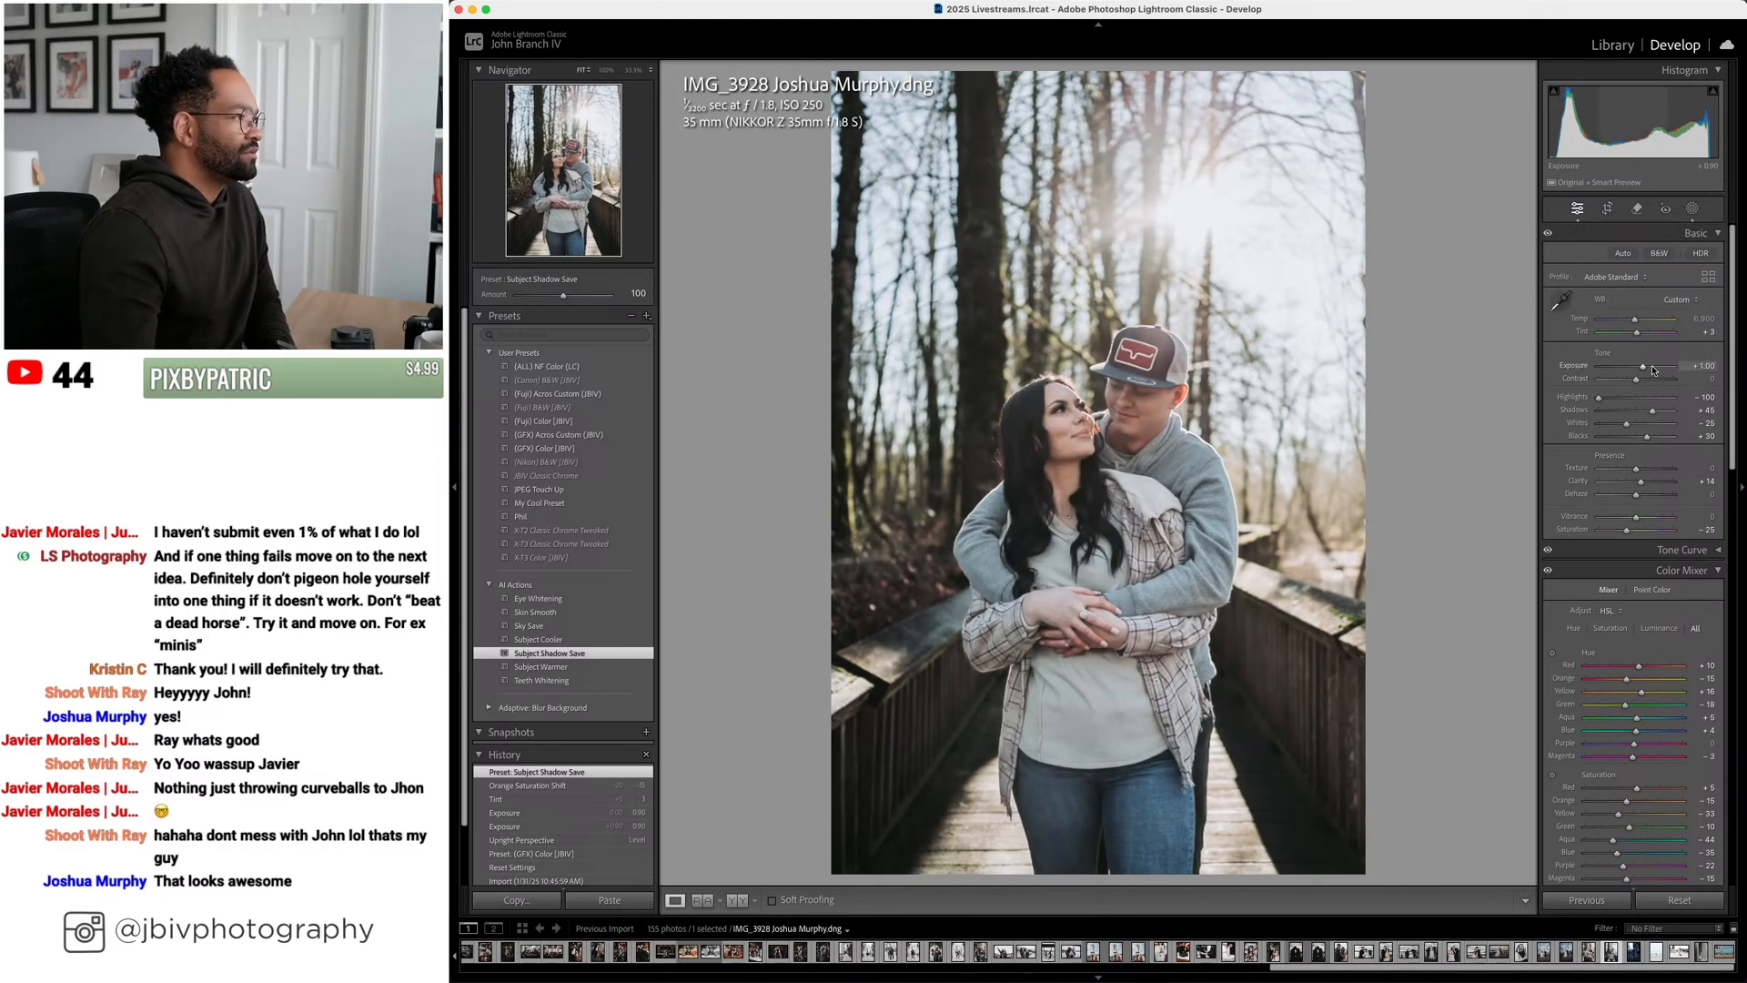
{"action": "scroll", "coordinate": [1651, 365], "scroll_direction": "up", "scroll_amount": 6}
{"action": "scroll", "coordinate": [1656, 420], "scroll_direction": "down", "scroll_amount": 8}
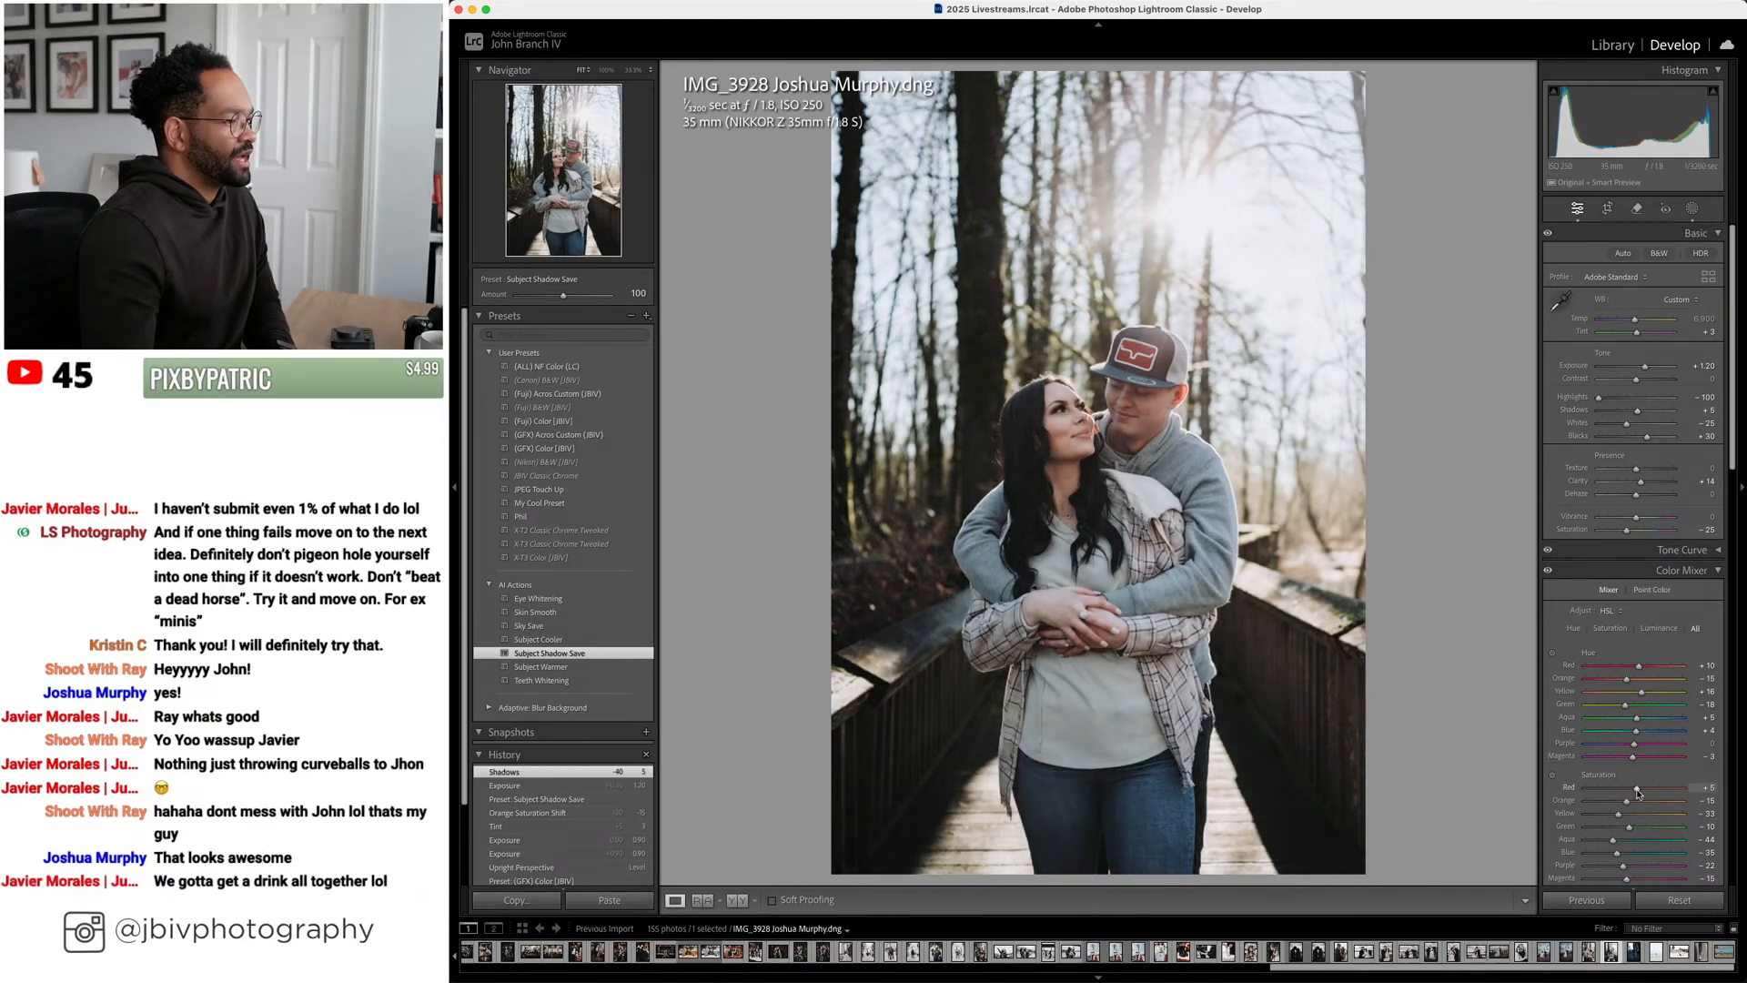
Set the bridge photo's orange saturation to -10, tint to +8 and temperature to 7,500
{"action": "scroll", "coordinate": [1638, 800], "scroll_direction": "up", "scroll_amount": 5}
{"action": "scroll", "coordinate": [1652, 335], "scroll_direction": "up", "scroll_amount": 5}
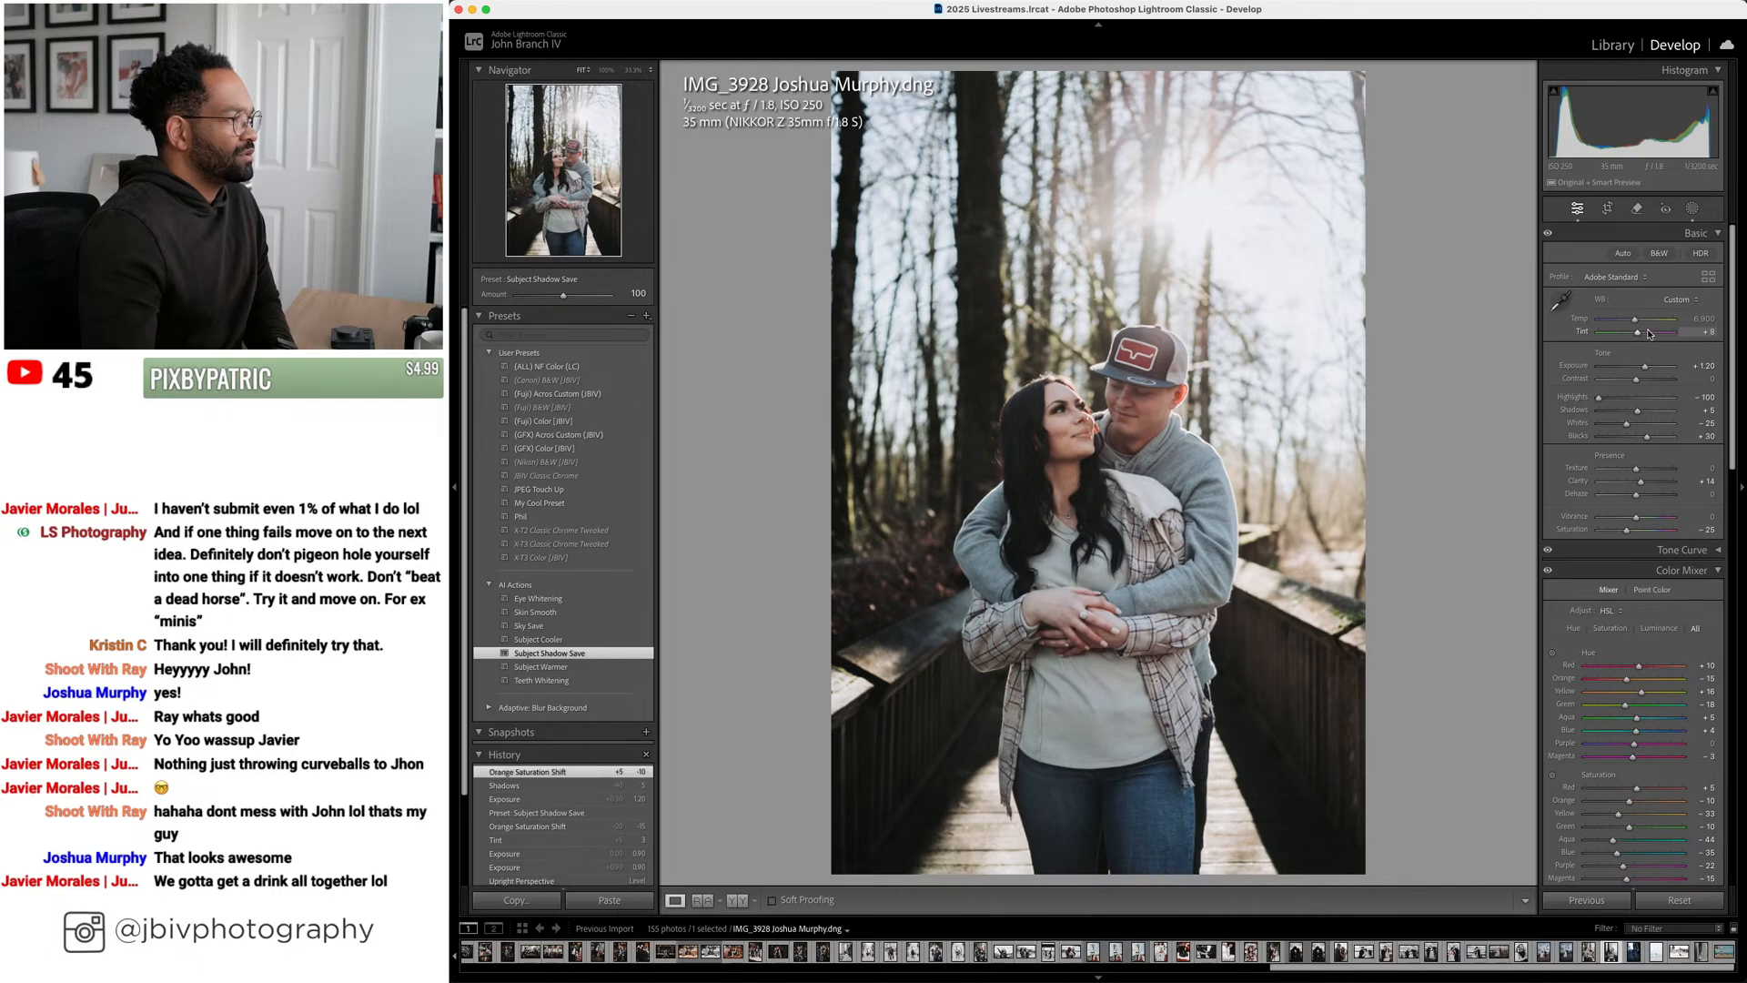
{"action": "scroll", "coordinate": [1643, 320], "scroll_direction": "up", "scroll_amount": 5}
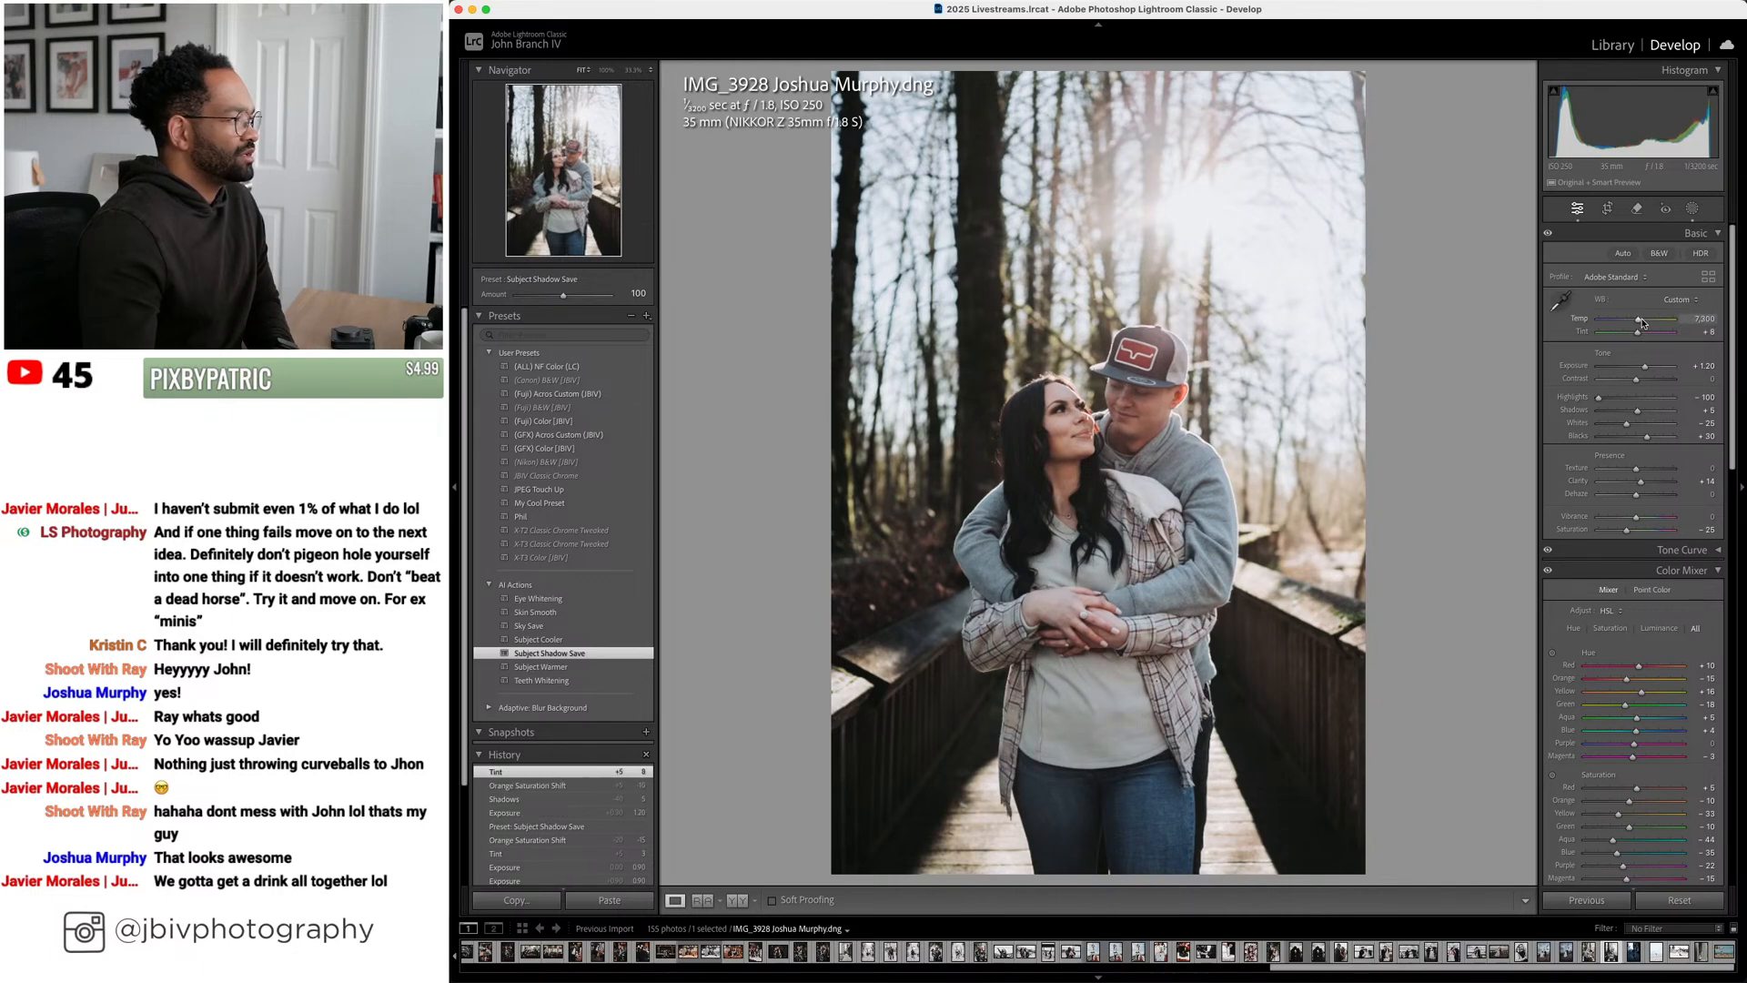
{"action": "scroll", "coordinate": [1643, 322], "scroll_direction": "up", "scroll_amount": 3}
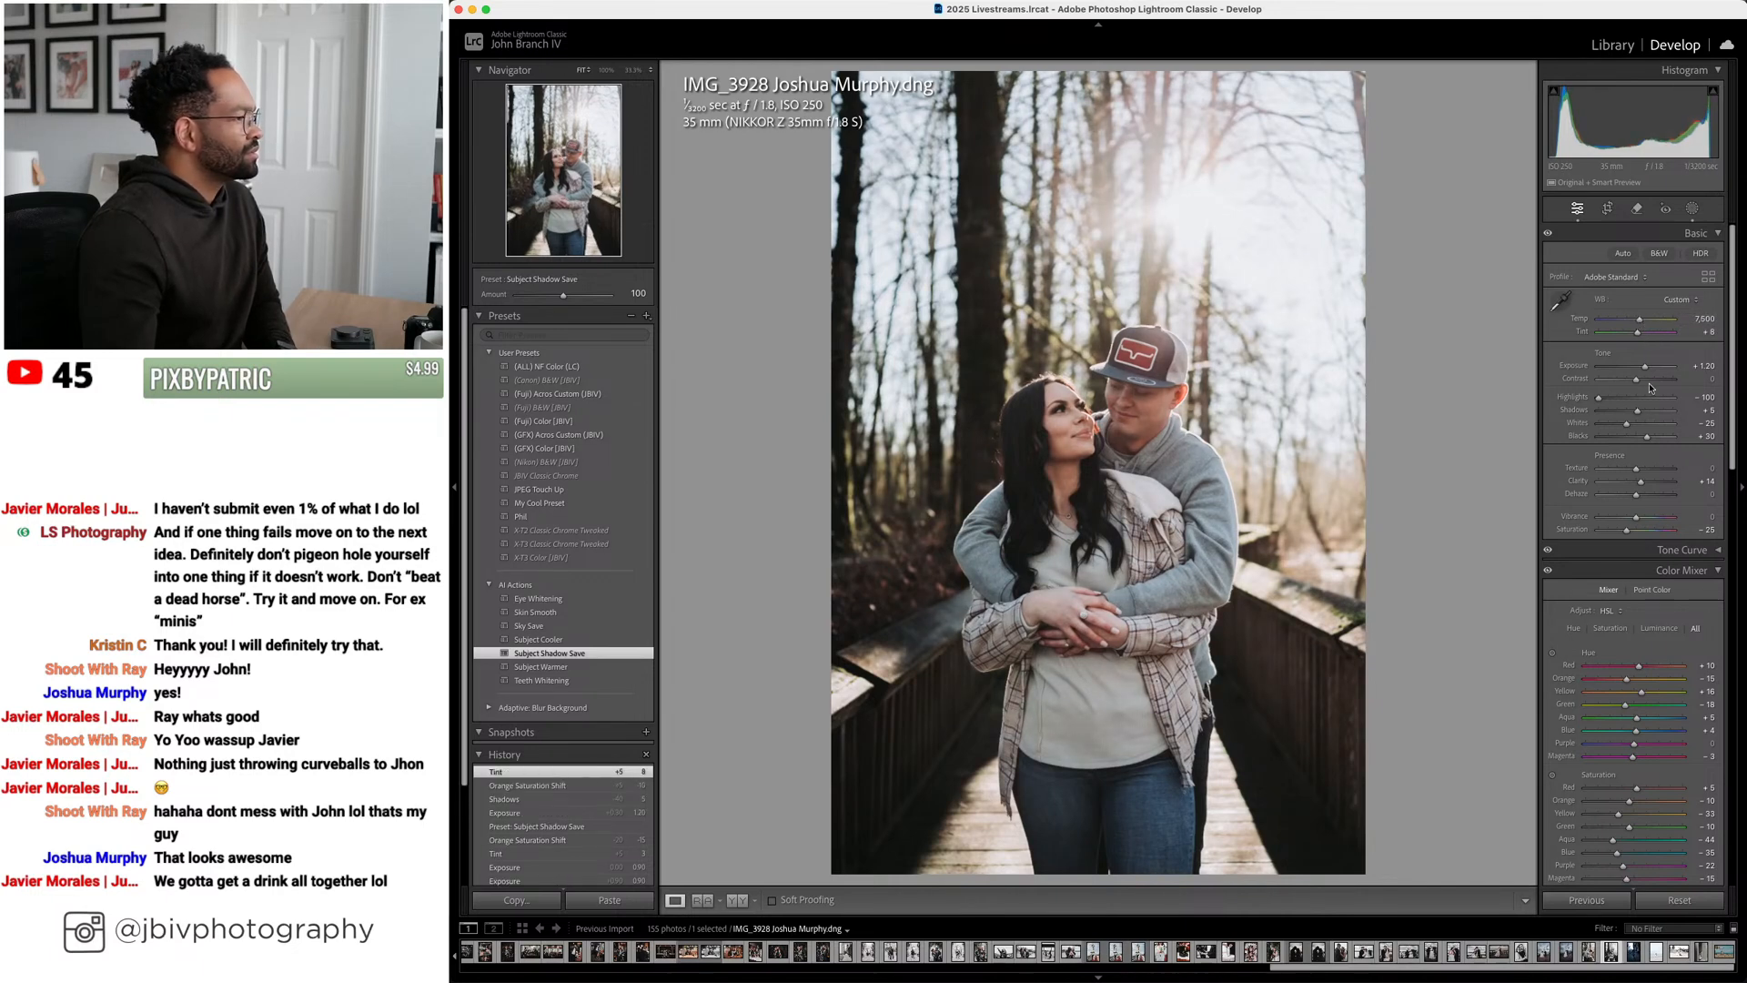
Set the bridge photo's shadows to -5 and exposure to +1.40
{"action": "scroll", "coordinate": [1647, 410], "scroll_direction": "down", "scroll_amount": 10}
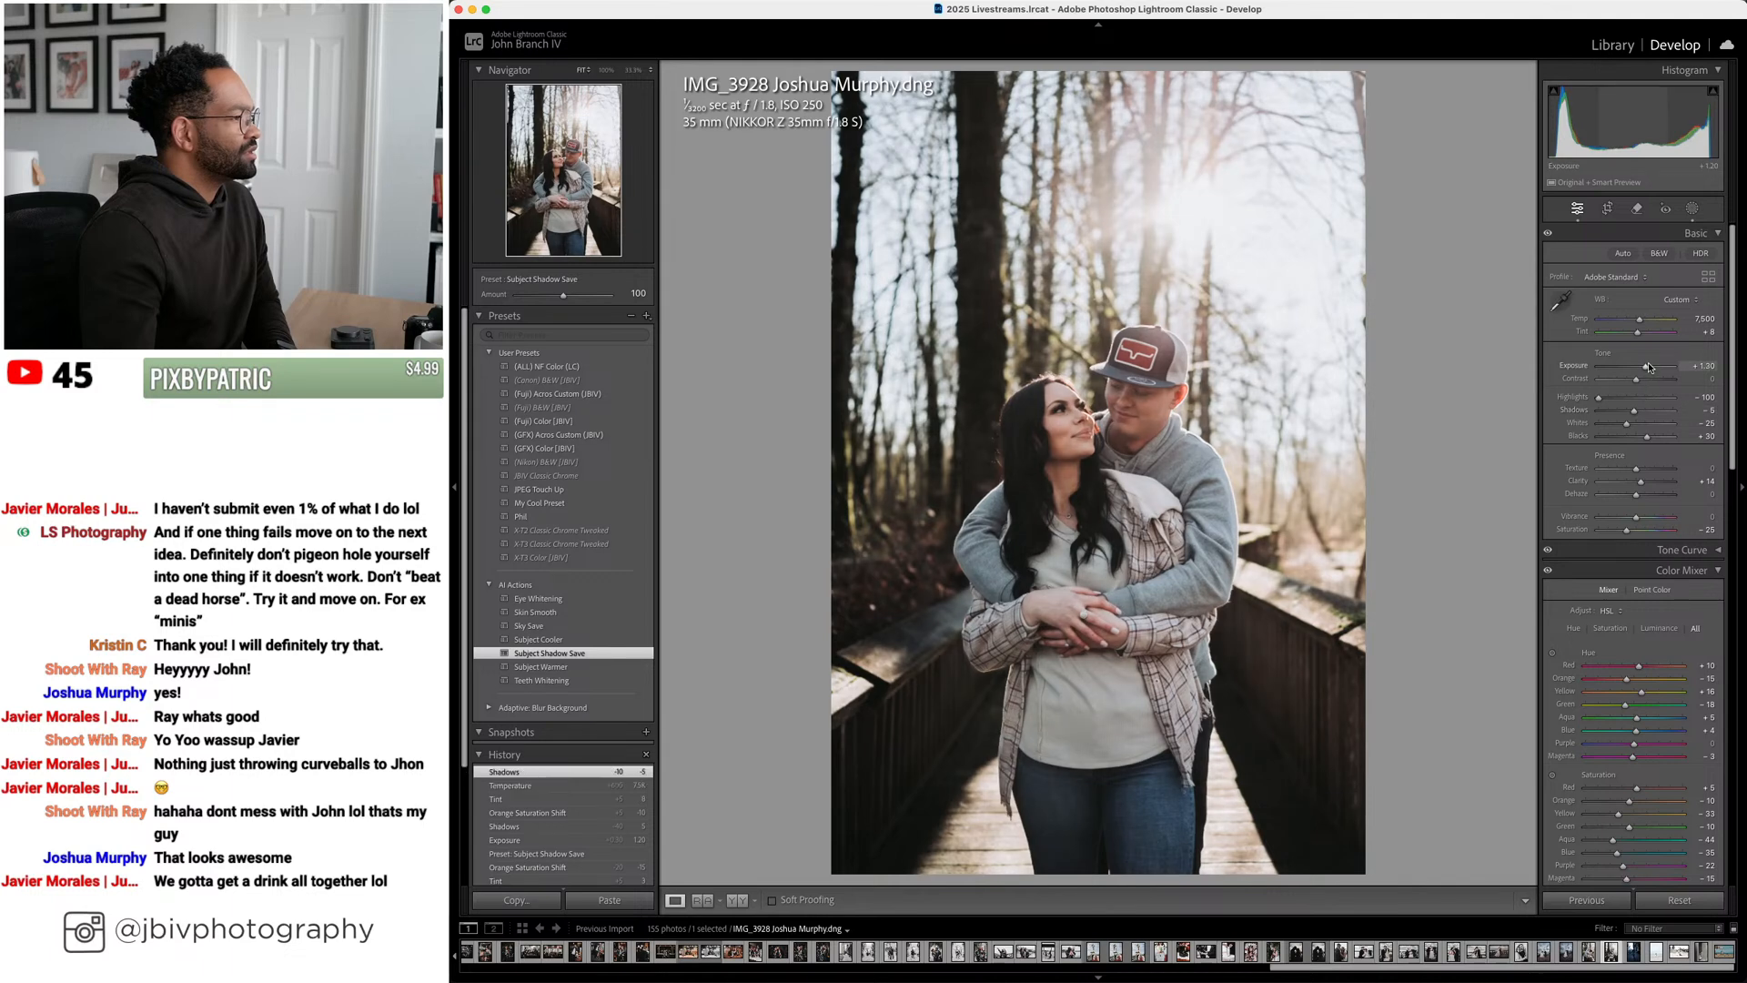
{"action": "scroll", "coordinate": [1645, 365], "scroll_direction": "up", "scroll_amount": 2}
{"action": "key", "text": "super+Tab"}
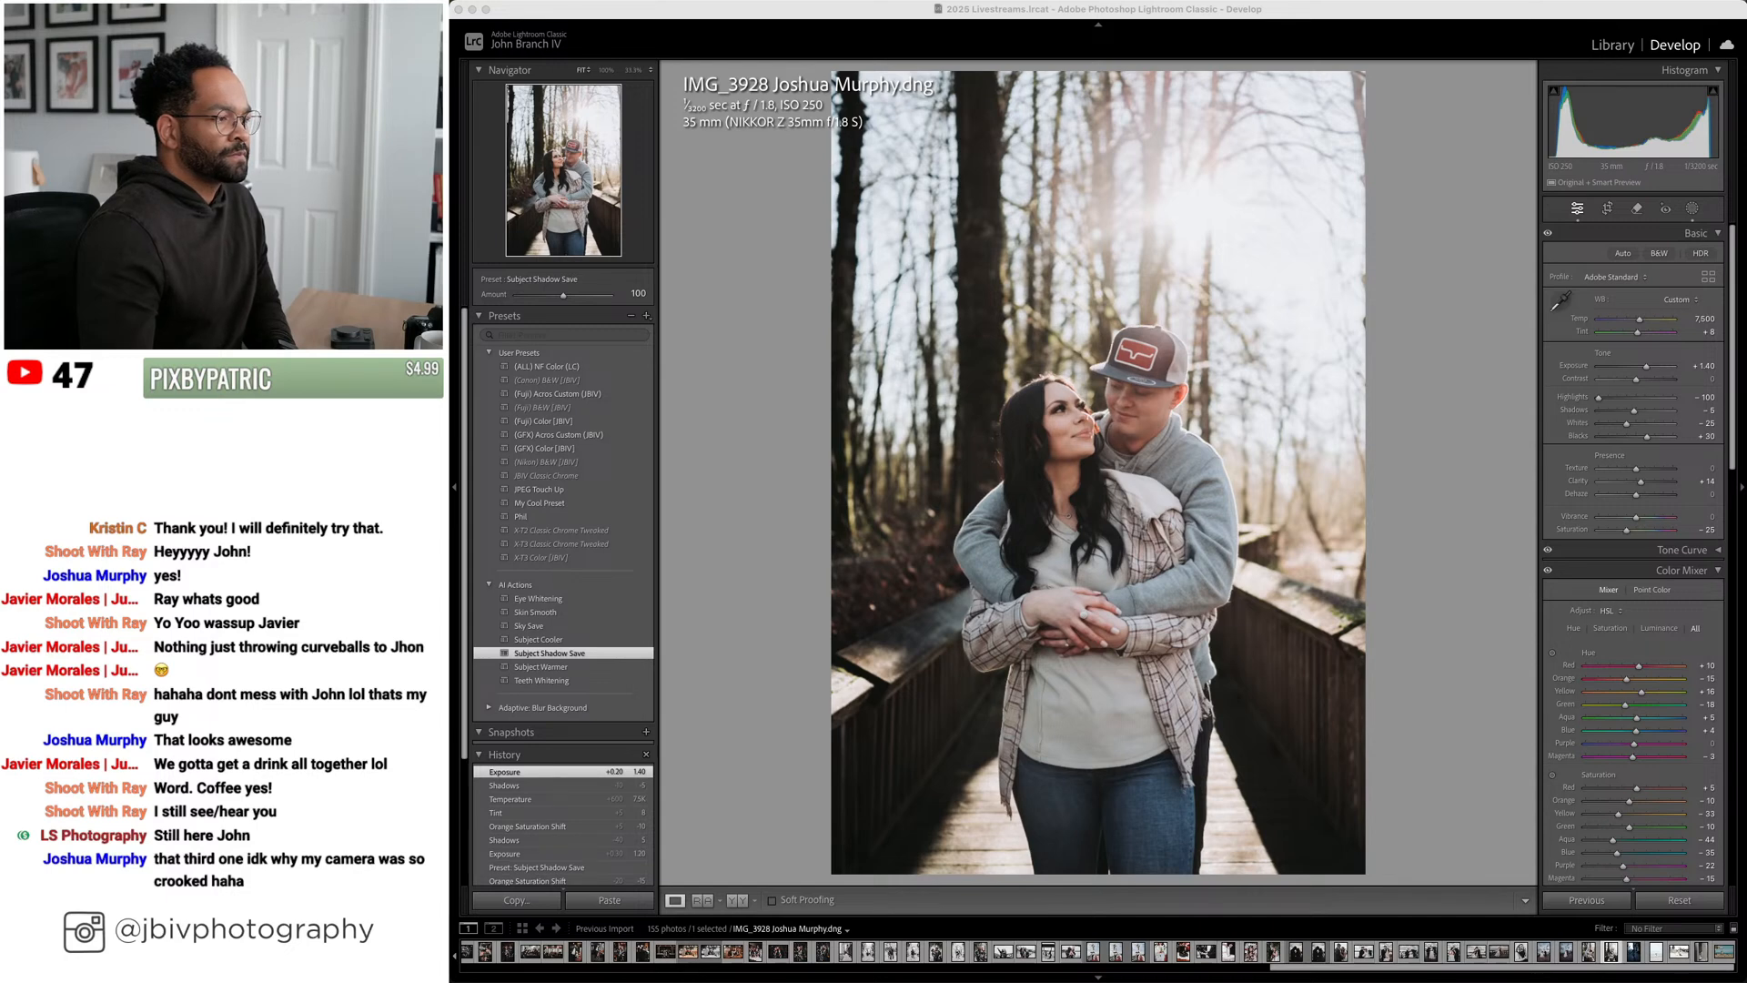
{"action": "left_click", "coordinate": [1638, 371]}
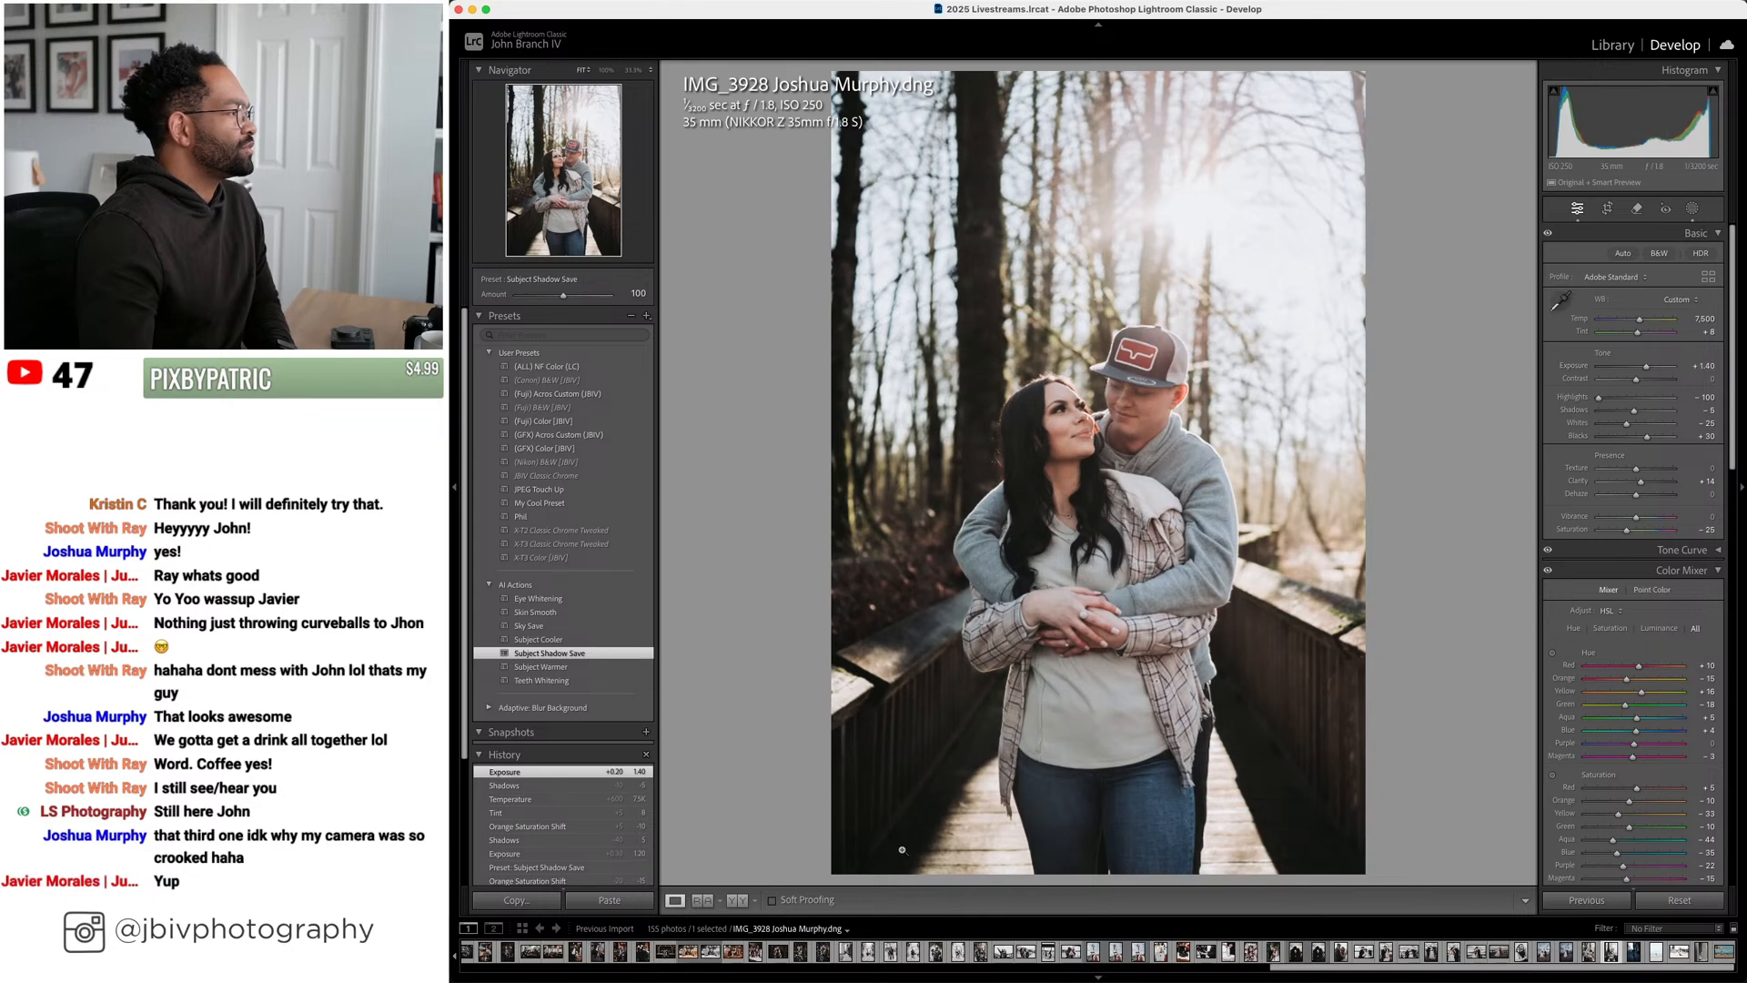
Show the bridge photo beside its original and set exposure to +1.30 and shadows to -20
{"action": "left_click", "coordinate": [739, 900]}
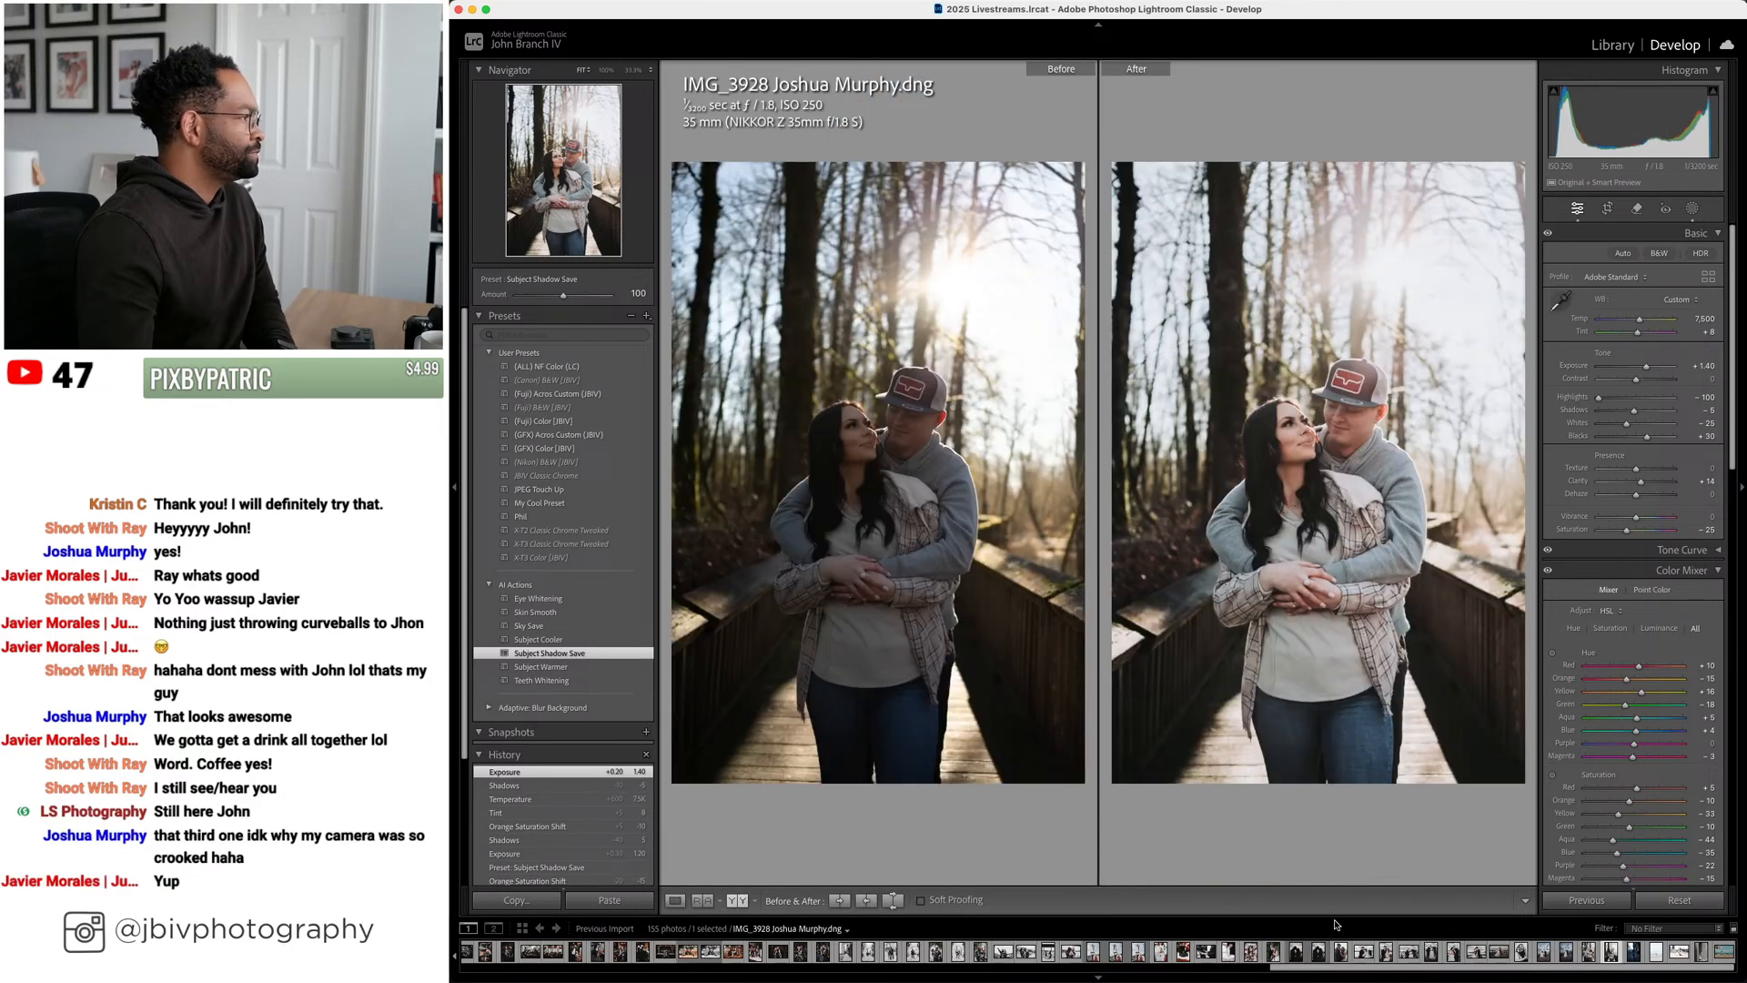
{"action": "left_click_drag", "start_coordinate": [1646, 366], "coordinate": [1644, 366]}
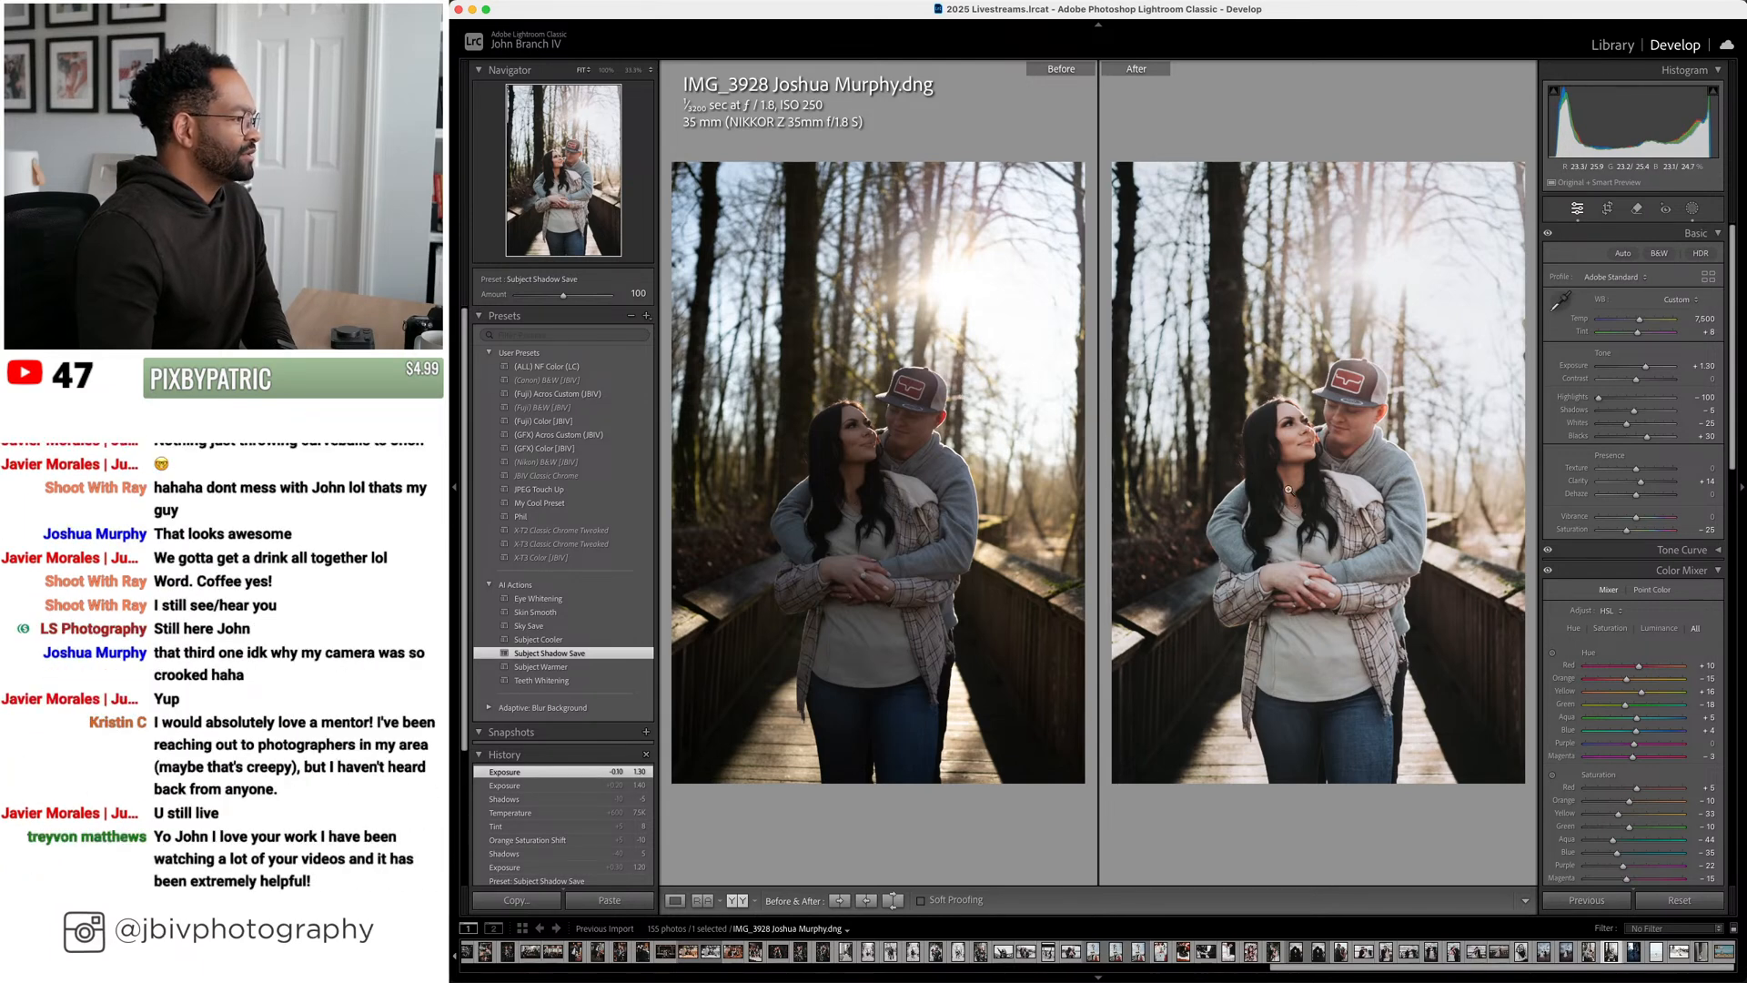
{"action": "left_click_drag", "start_coordinate": [1657, 410], "coordinate": [1651, 416]}
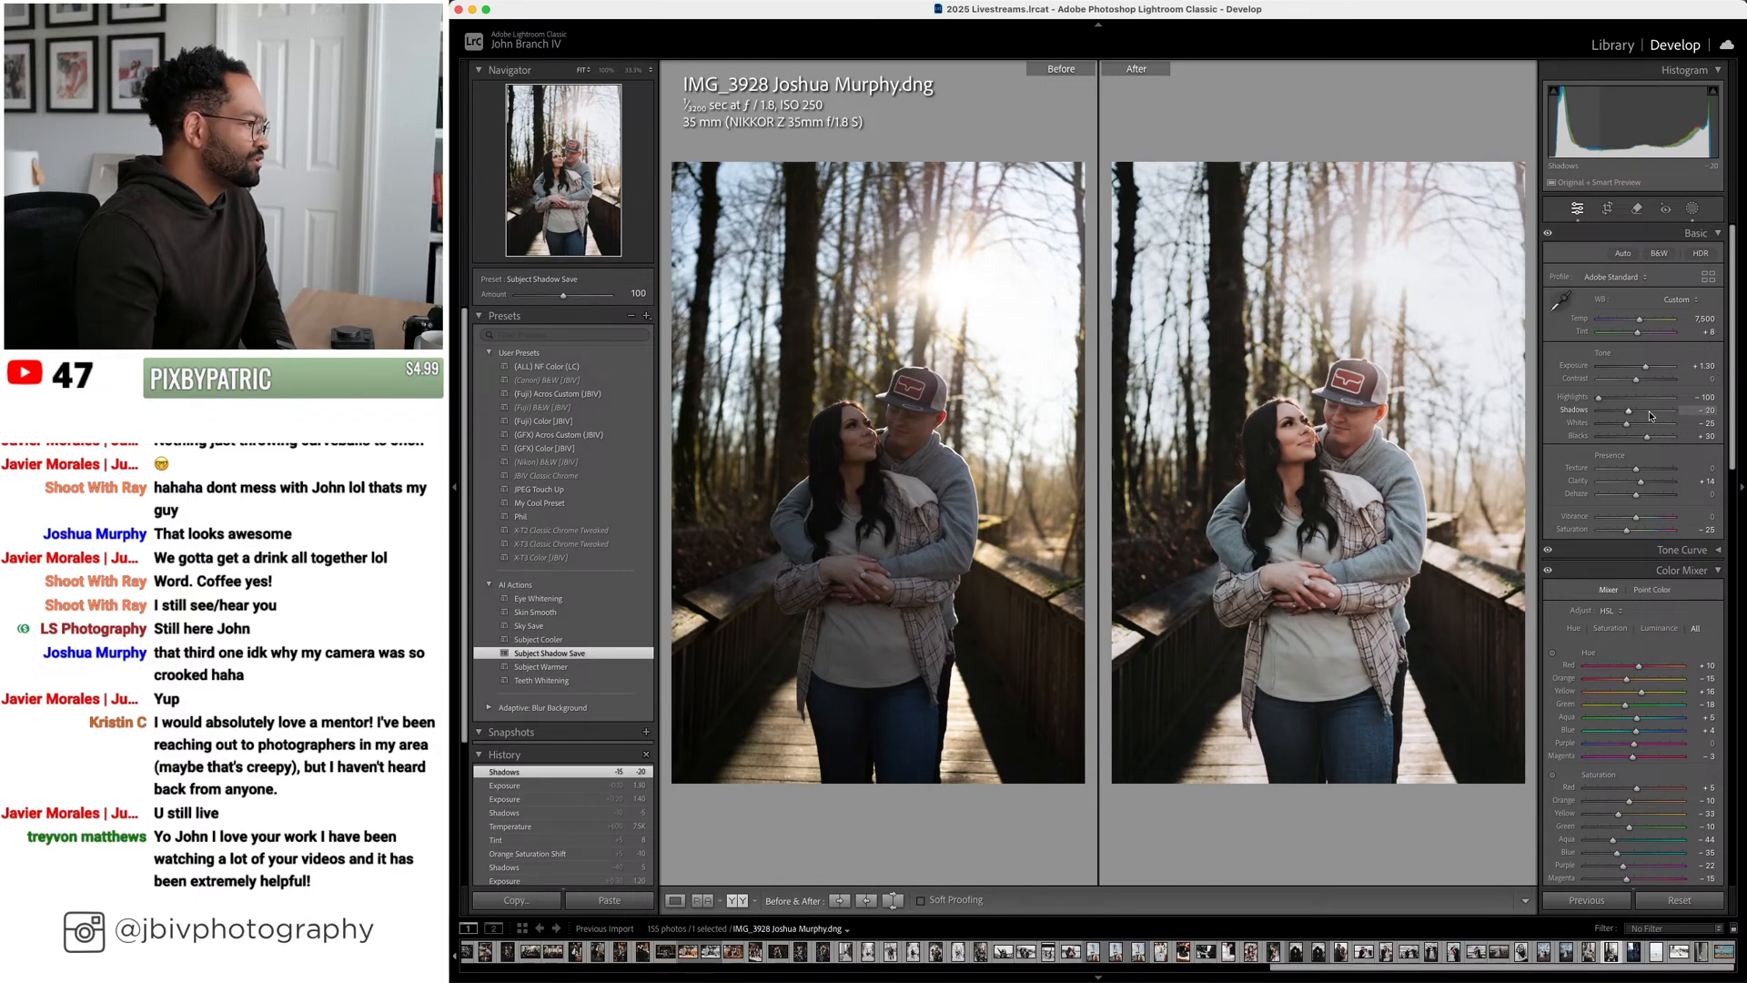
Apply the Sky Save preset to the bridge photo at an amount of 149, and return to the single-photo view
{"action": "left_click", "coordinate": [596, 627]}
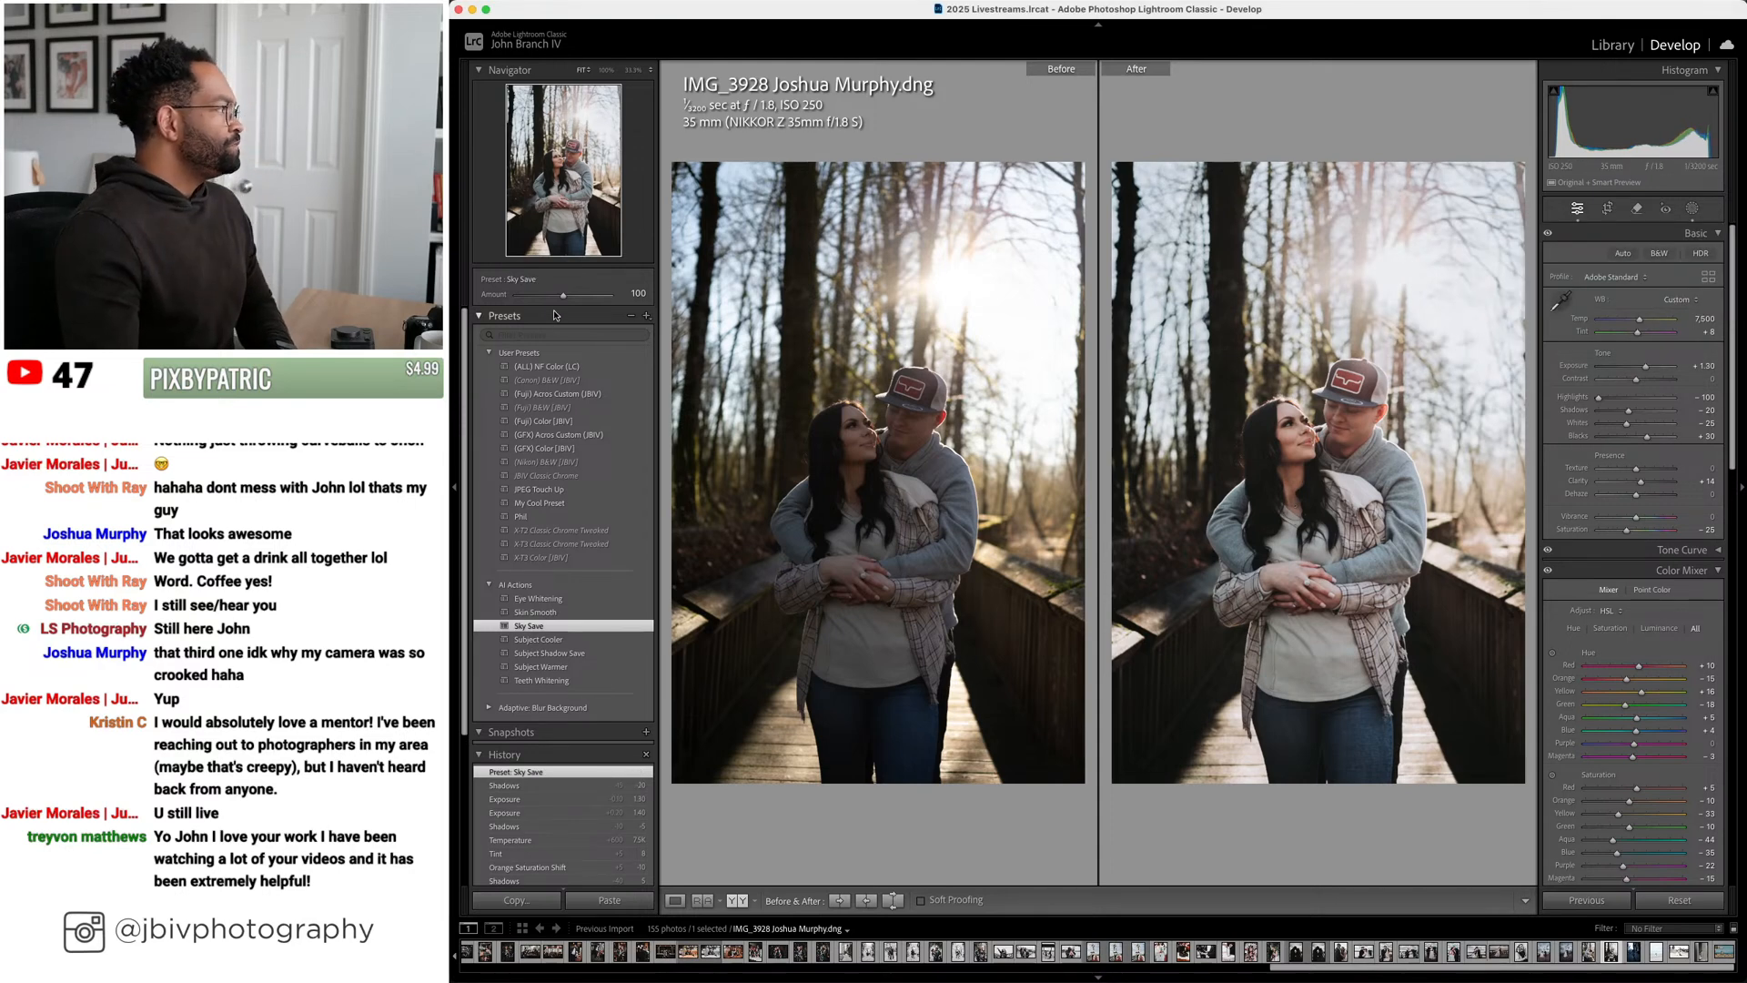
{"action": "left_click_drag", "start_coordinate": [563, 295], "coordinate": [598, 294]}
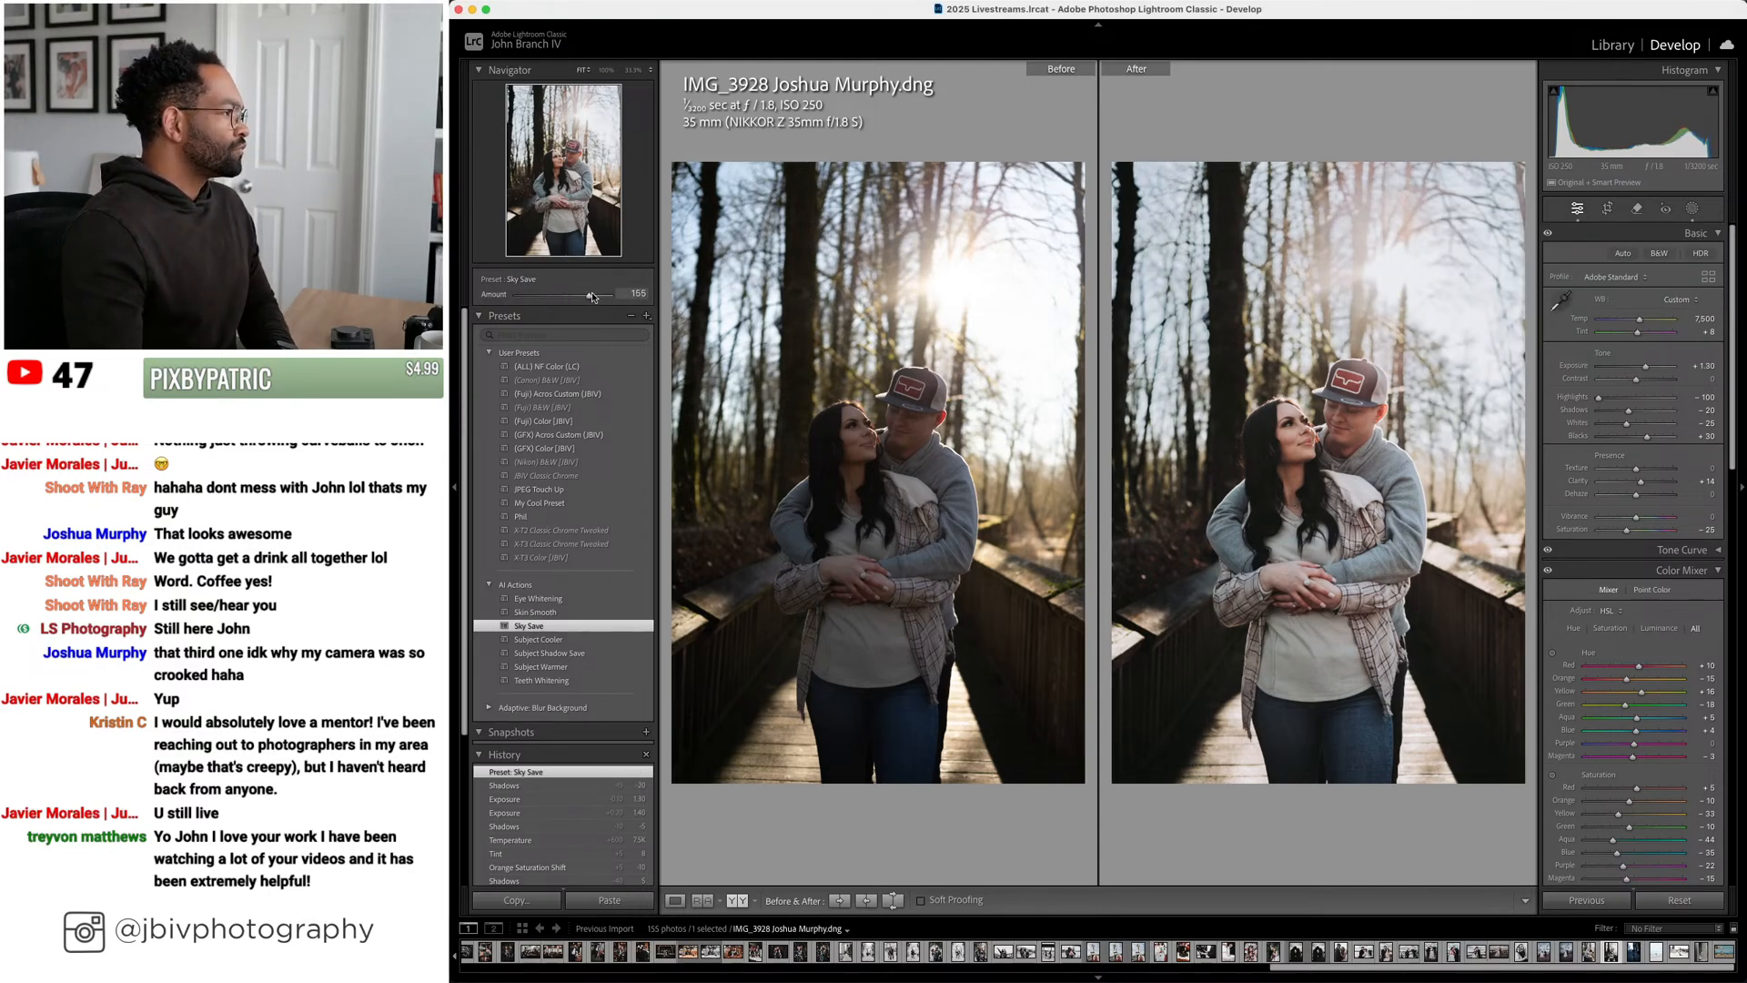
{"action": "left_click_drag", "start_coordinate": [589, 297], "coordinate": [587, 297]}
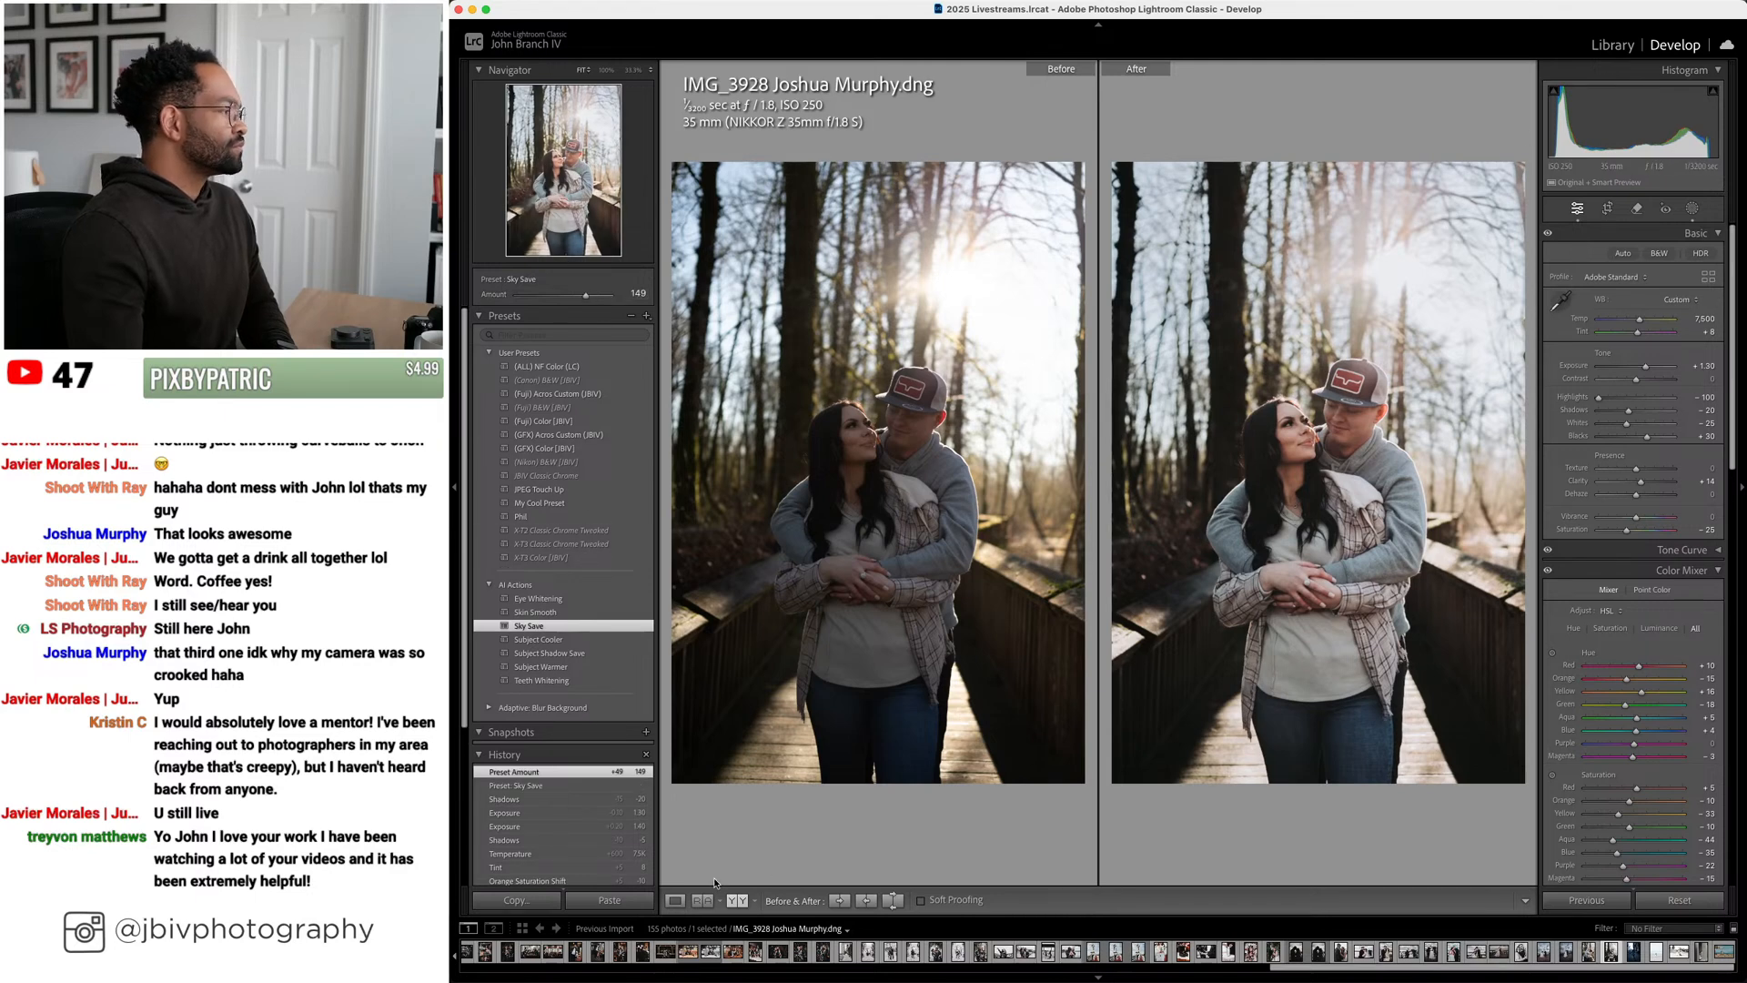
{"action": "left_click", "coordinate": [674, 901]}
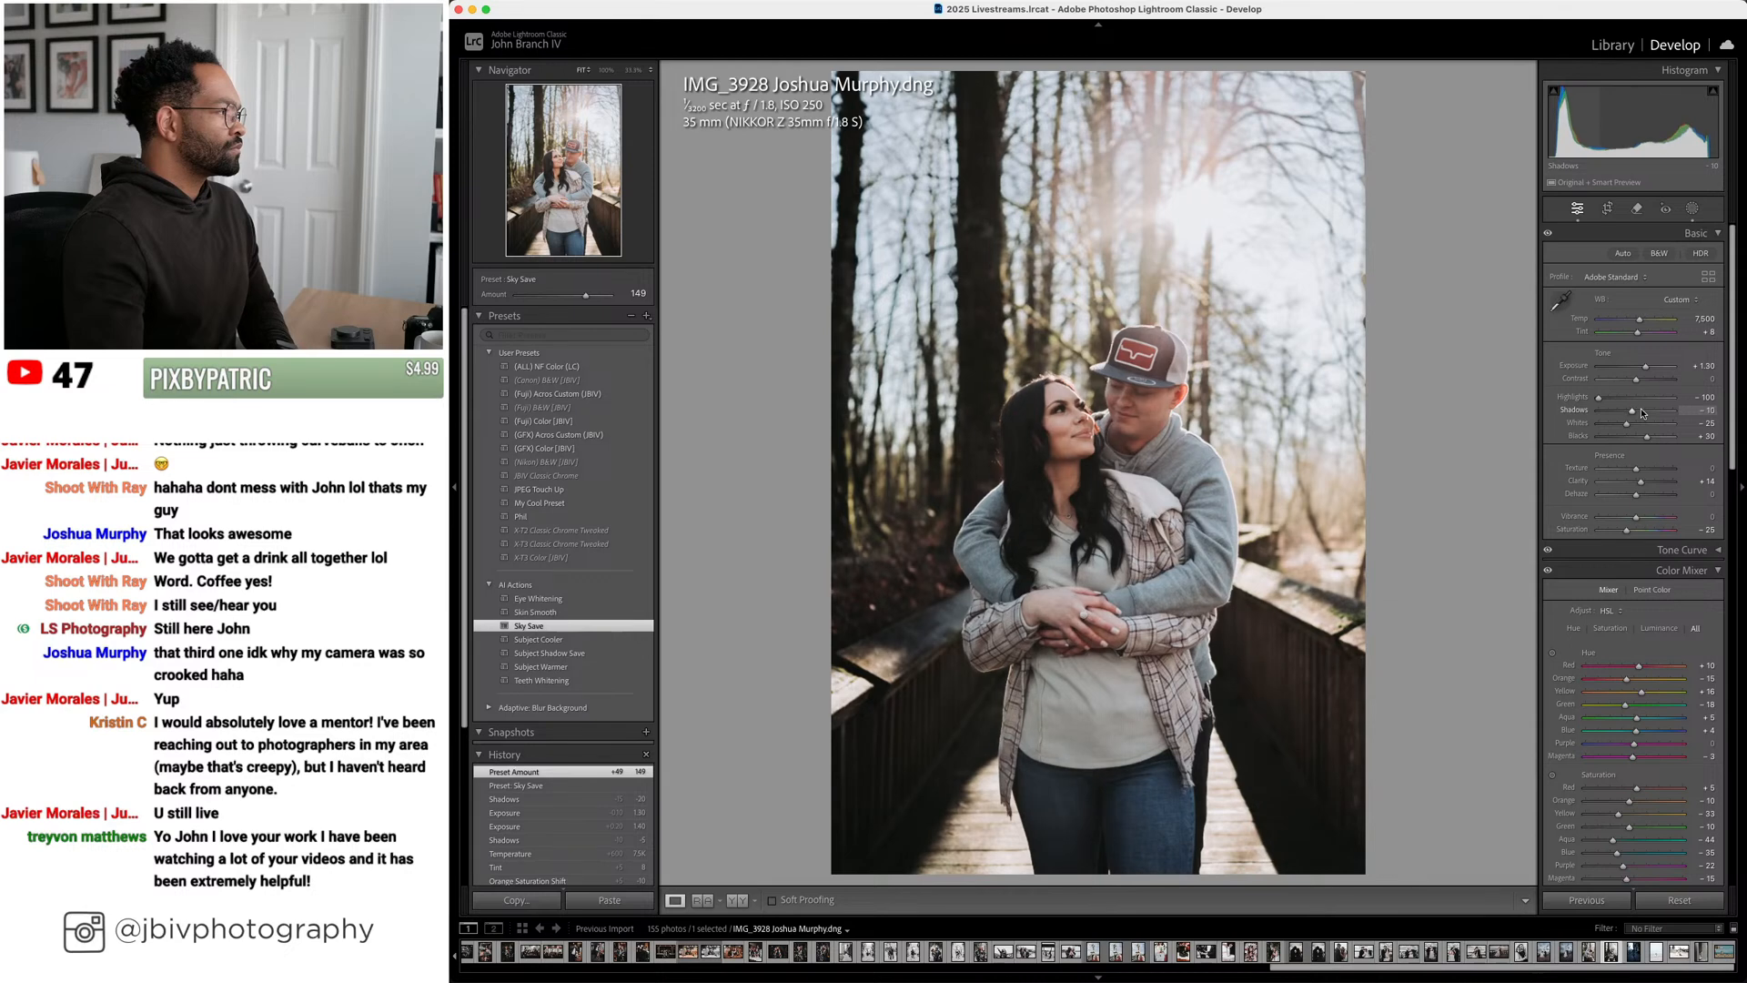
Open the dark city street portrait of the woman in the blue jacket and apply the (GFX) Color [JBIV] preset
{"action": "key", "text": "Left"}
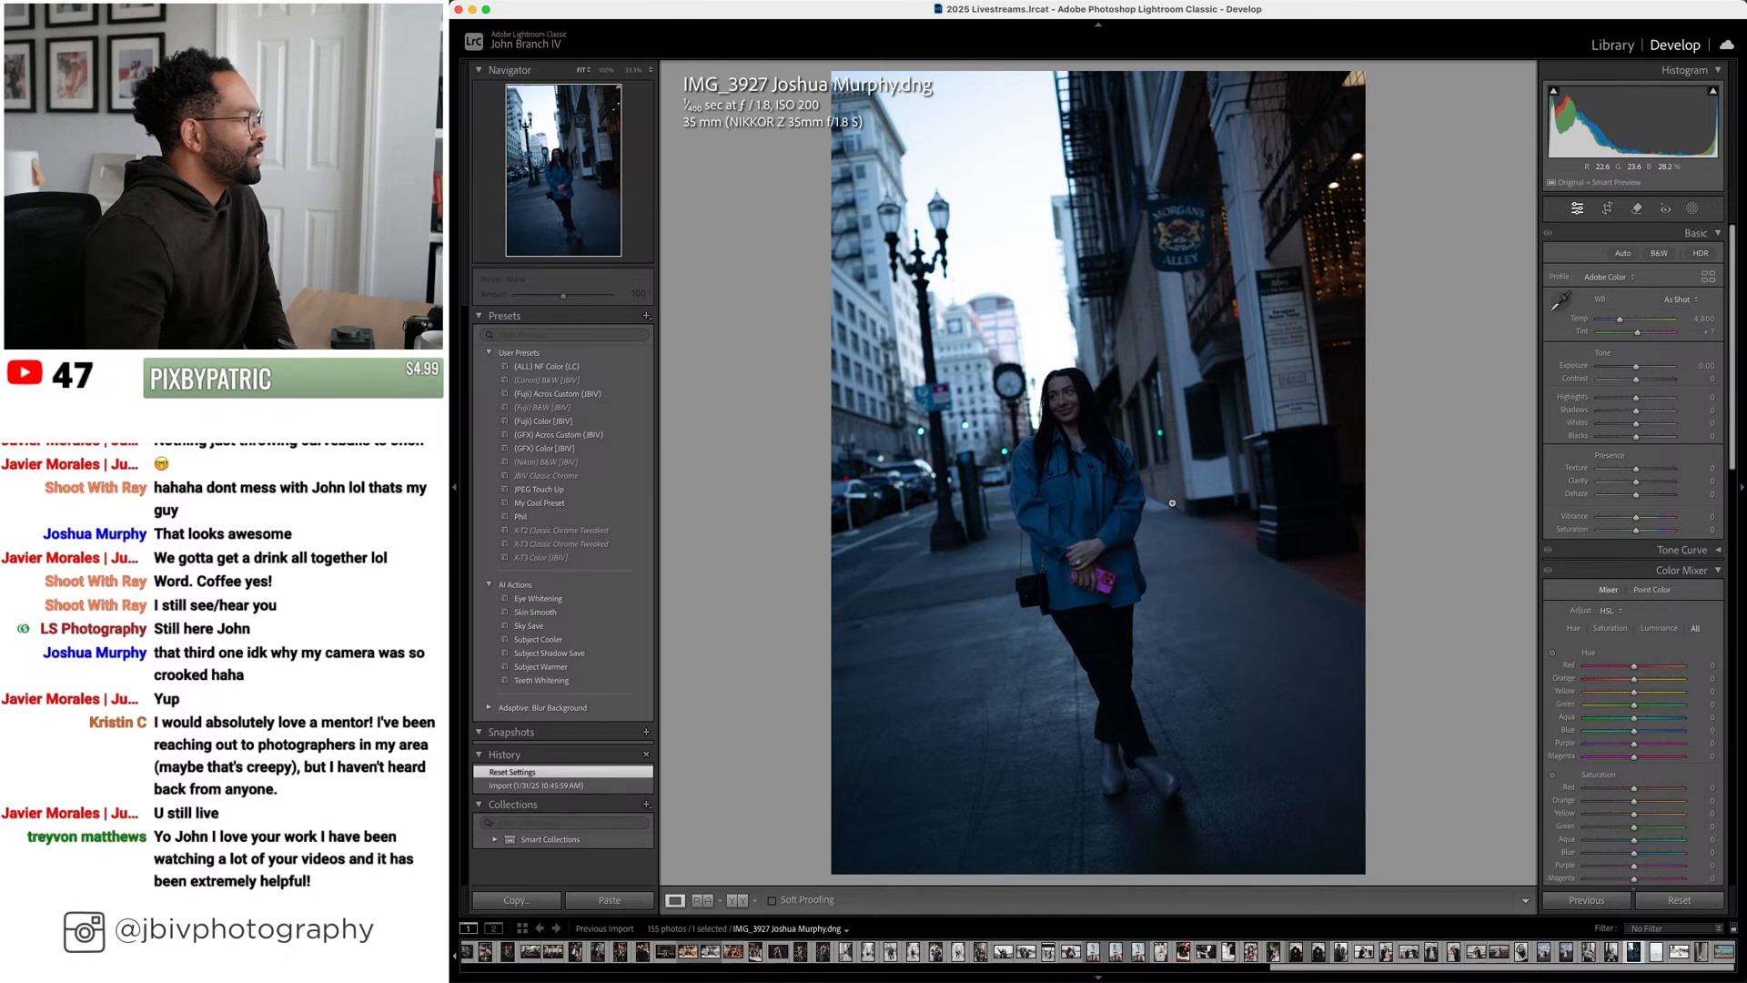
{"action": "left_click", "coordinate": [574, 450]}
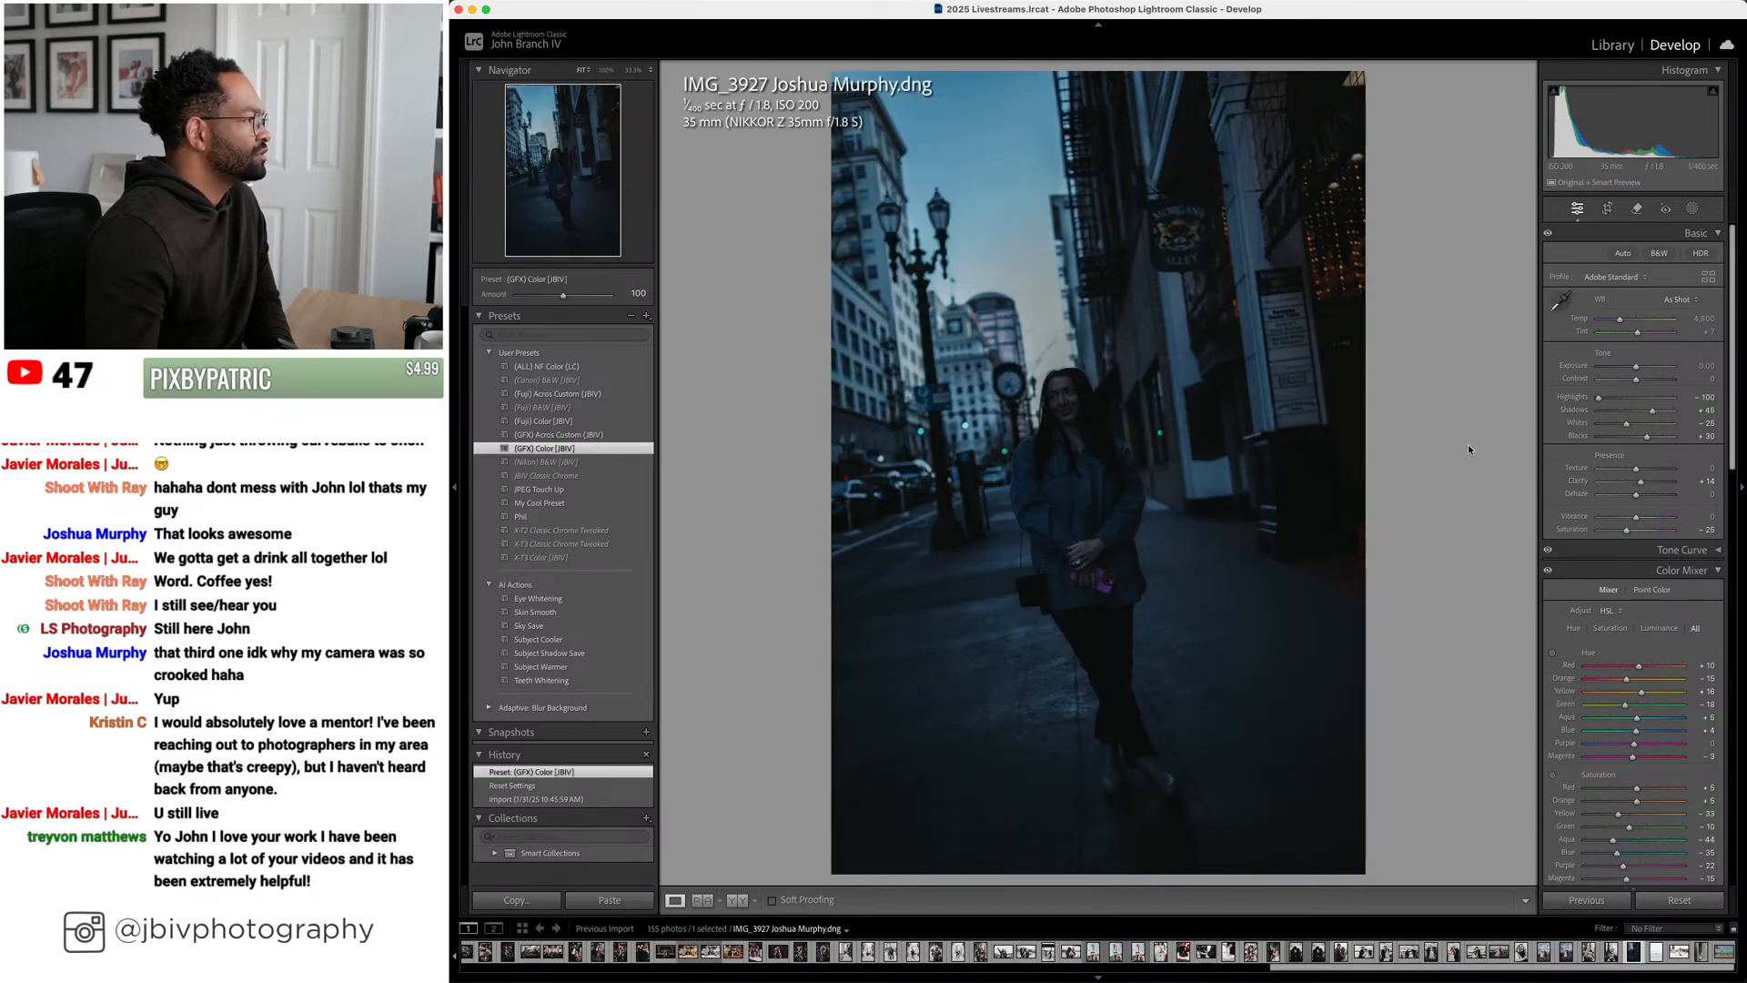
Set the street portrait's highlights to -60, white balance to Auto, and exposure to +1.40
{"action": "left_click_drag", "start_coordinate": [1599, 397], "coordinate": [1605, 404]}
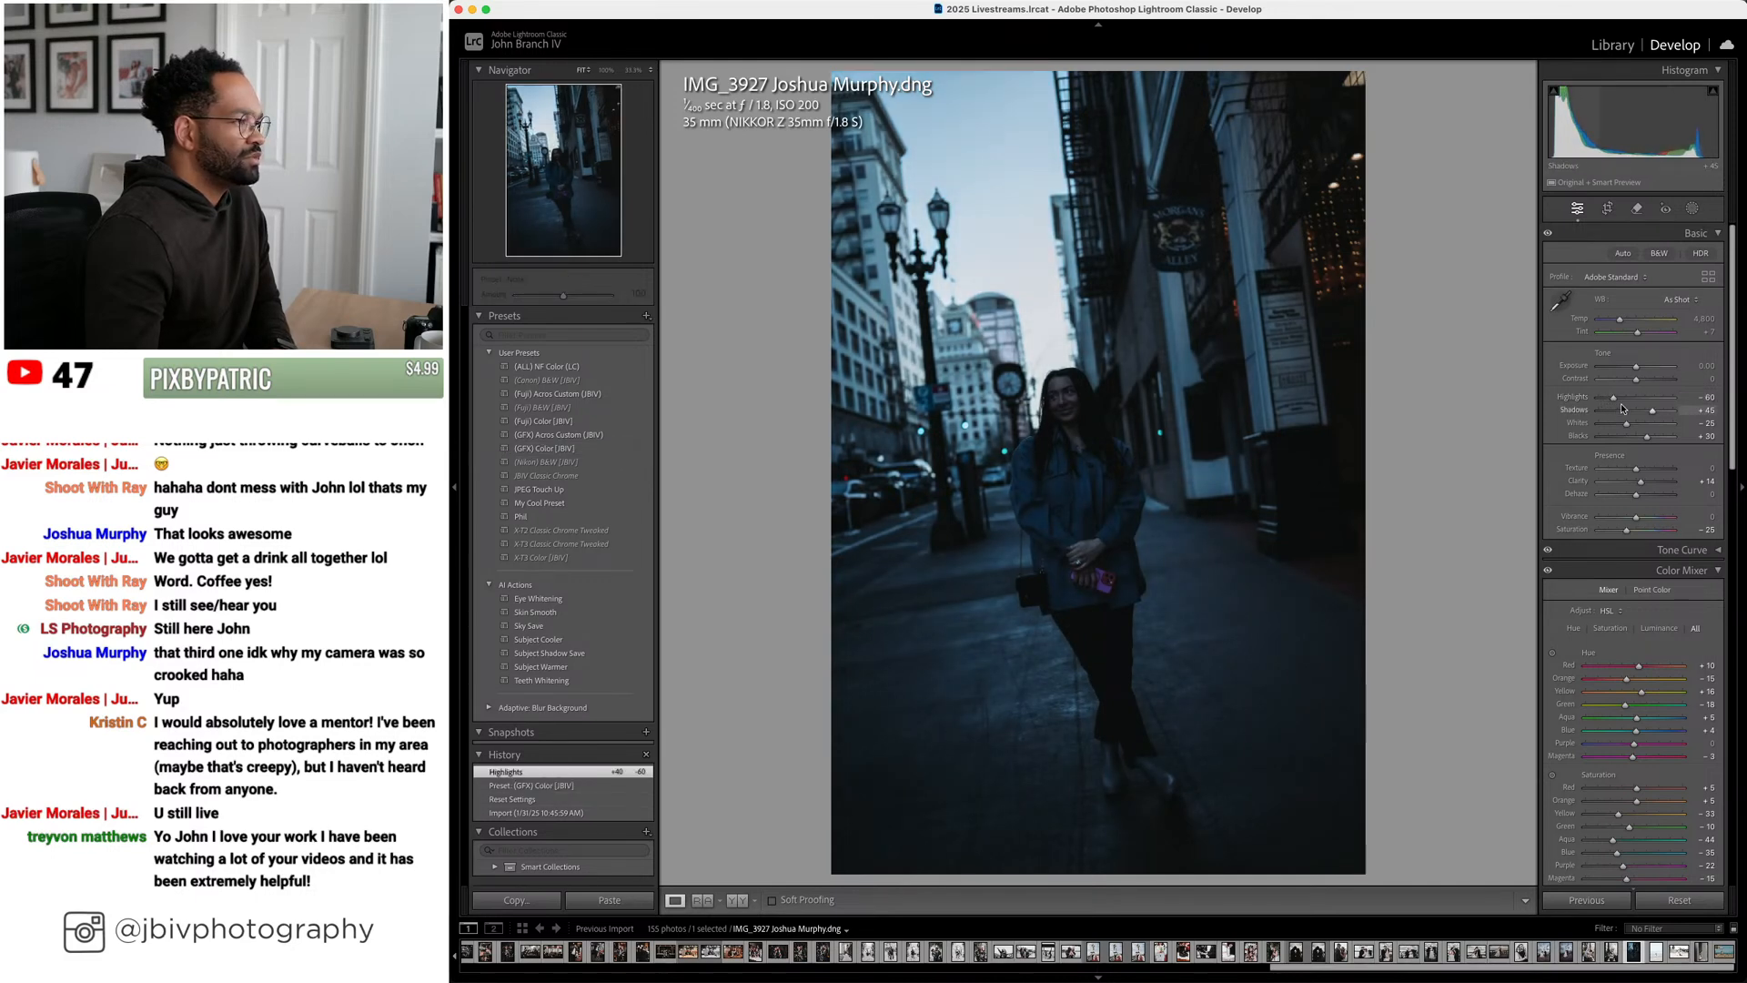
{"action": "left_click", "coordinate": [1679, 300]}
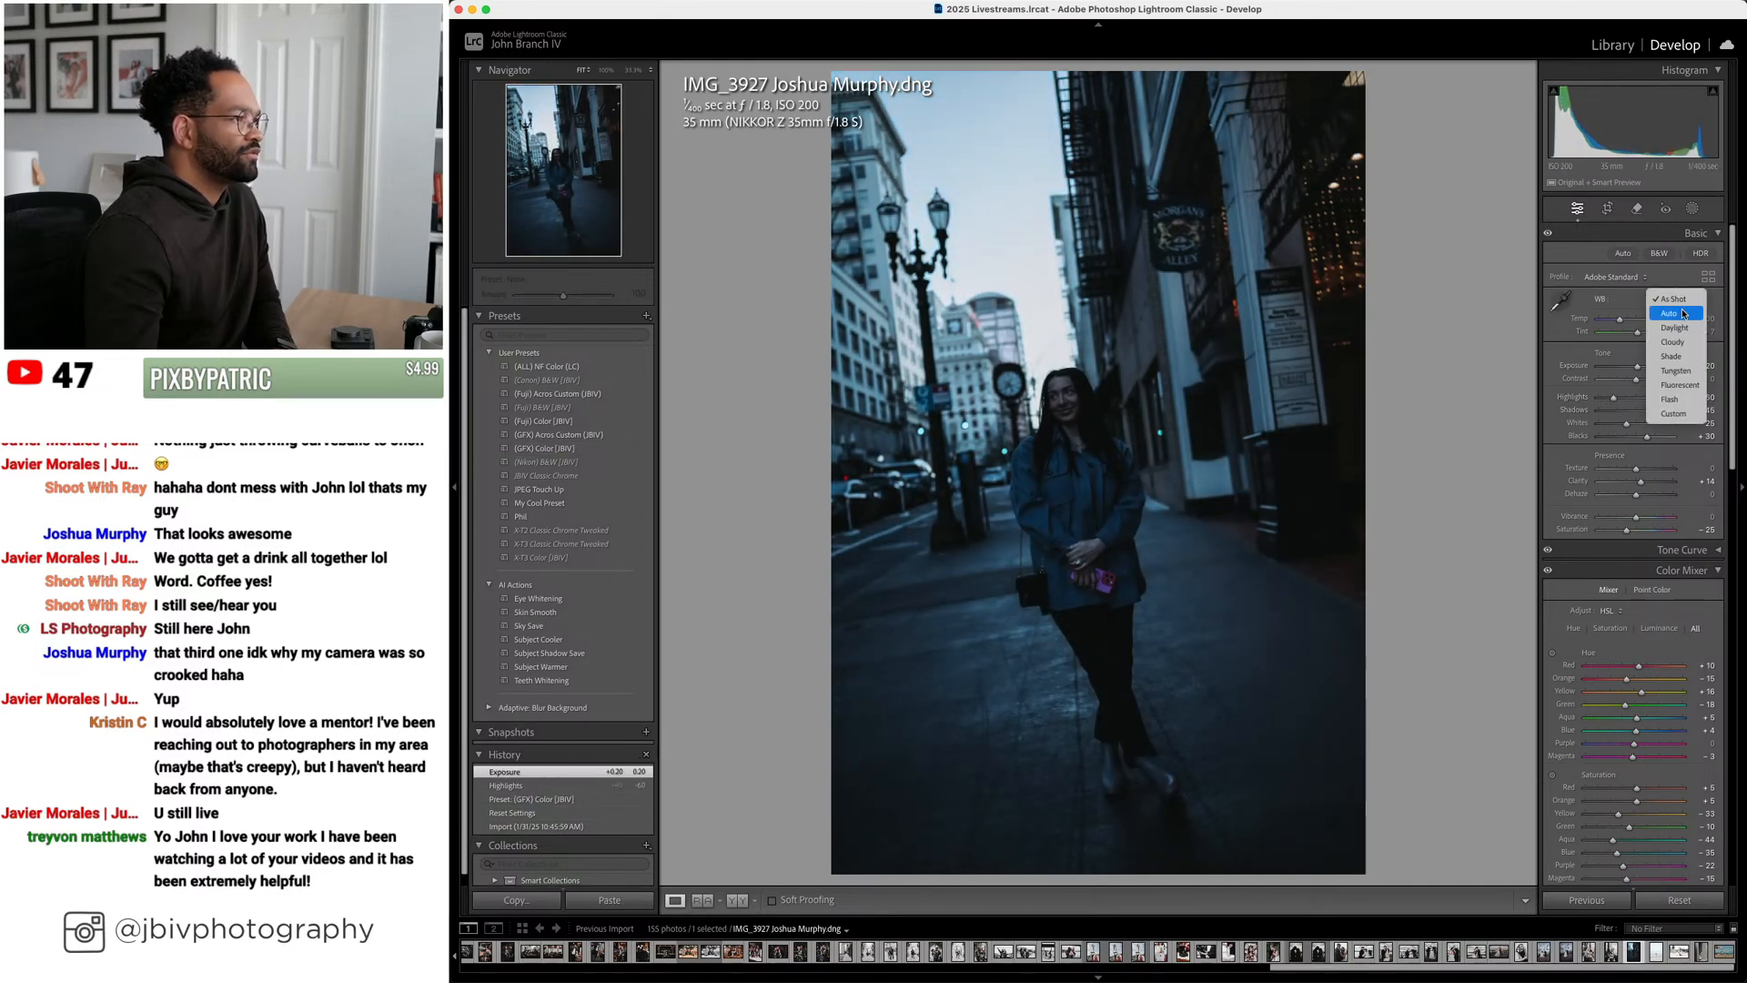
{"action": "left_click", "coordinate": [1669, 313]}
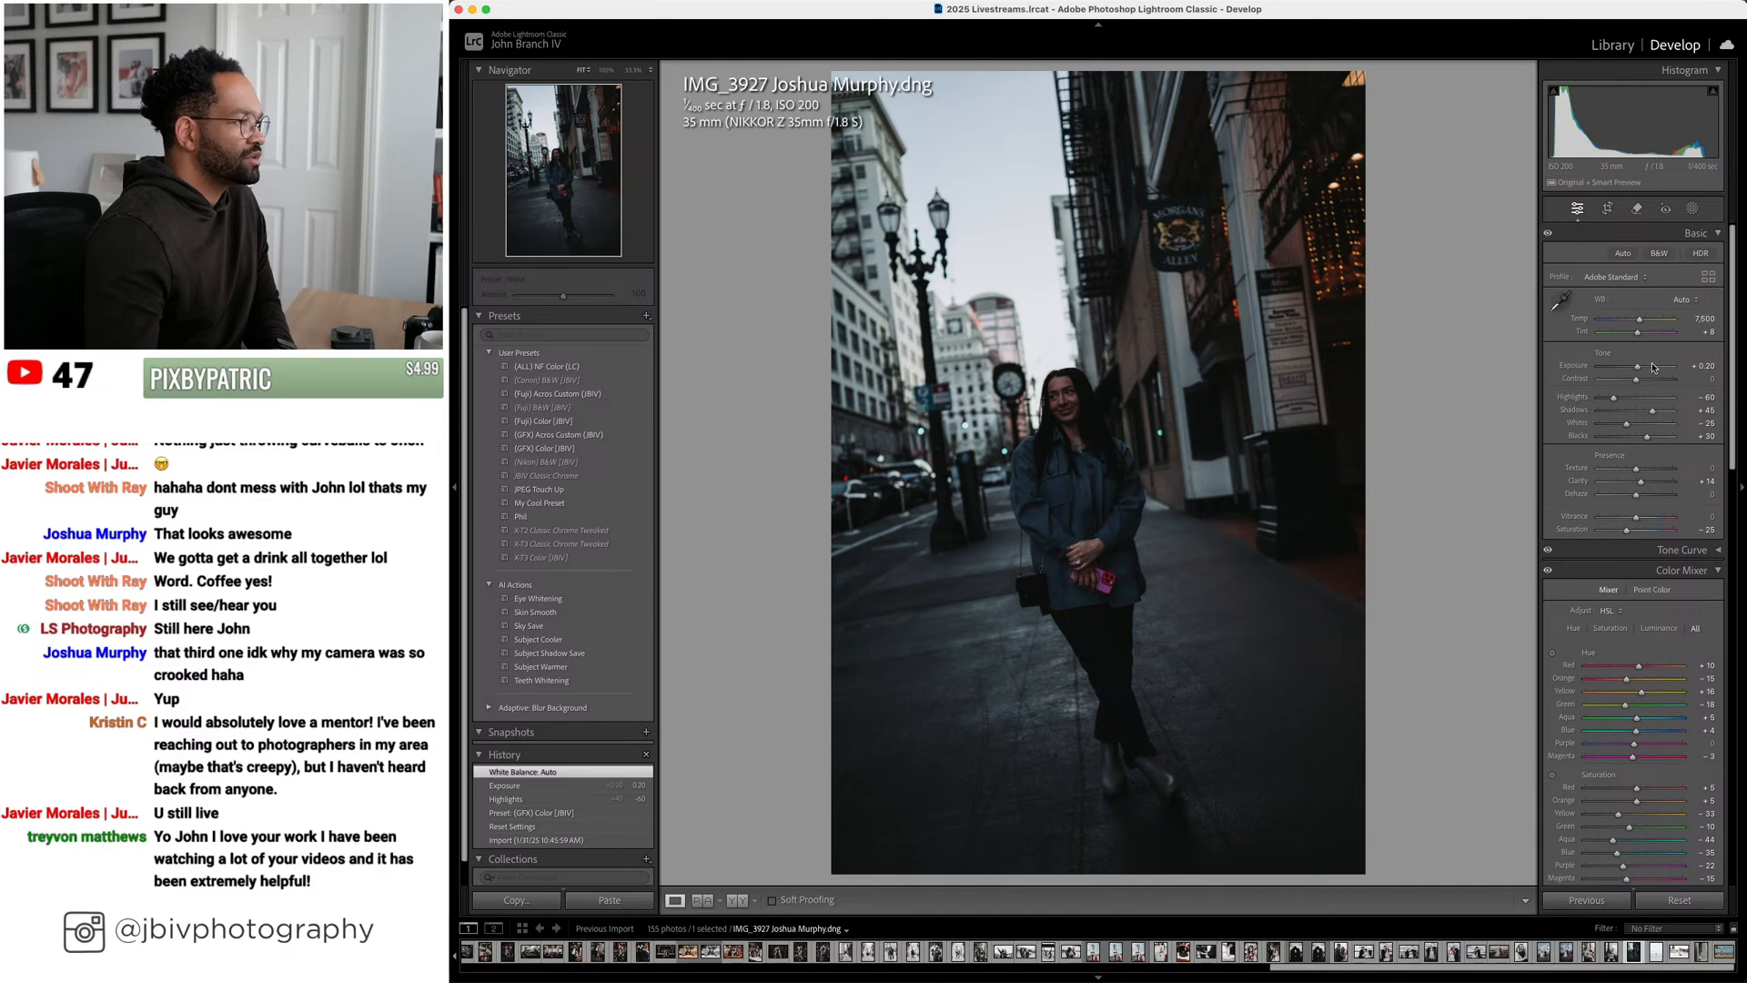
{"action": "scroll", "coordinate": [1653, 367], "scroll_direction": "up", "scroll_amount": 5}
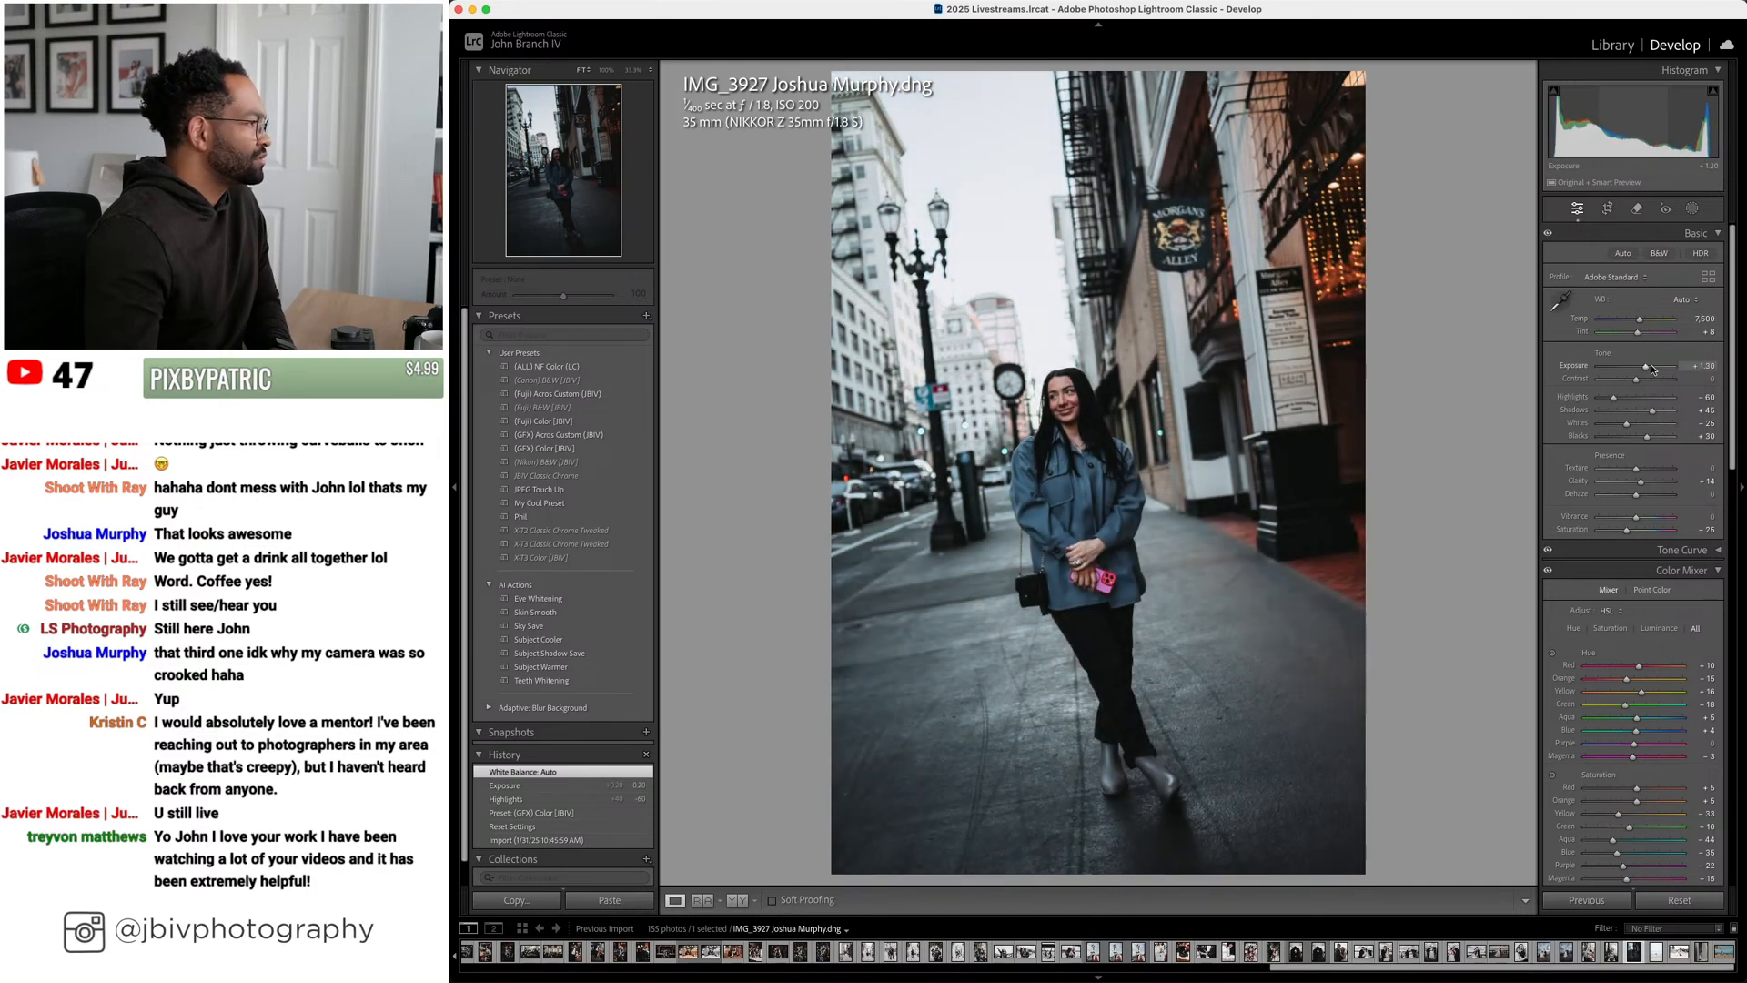
{"action": "scroll", "coordinate": [1654, 367], "scroll_direction": "up", "scroll_amount": 1}
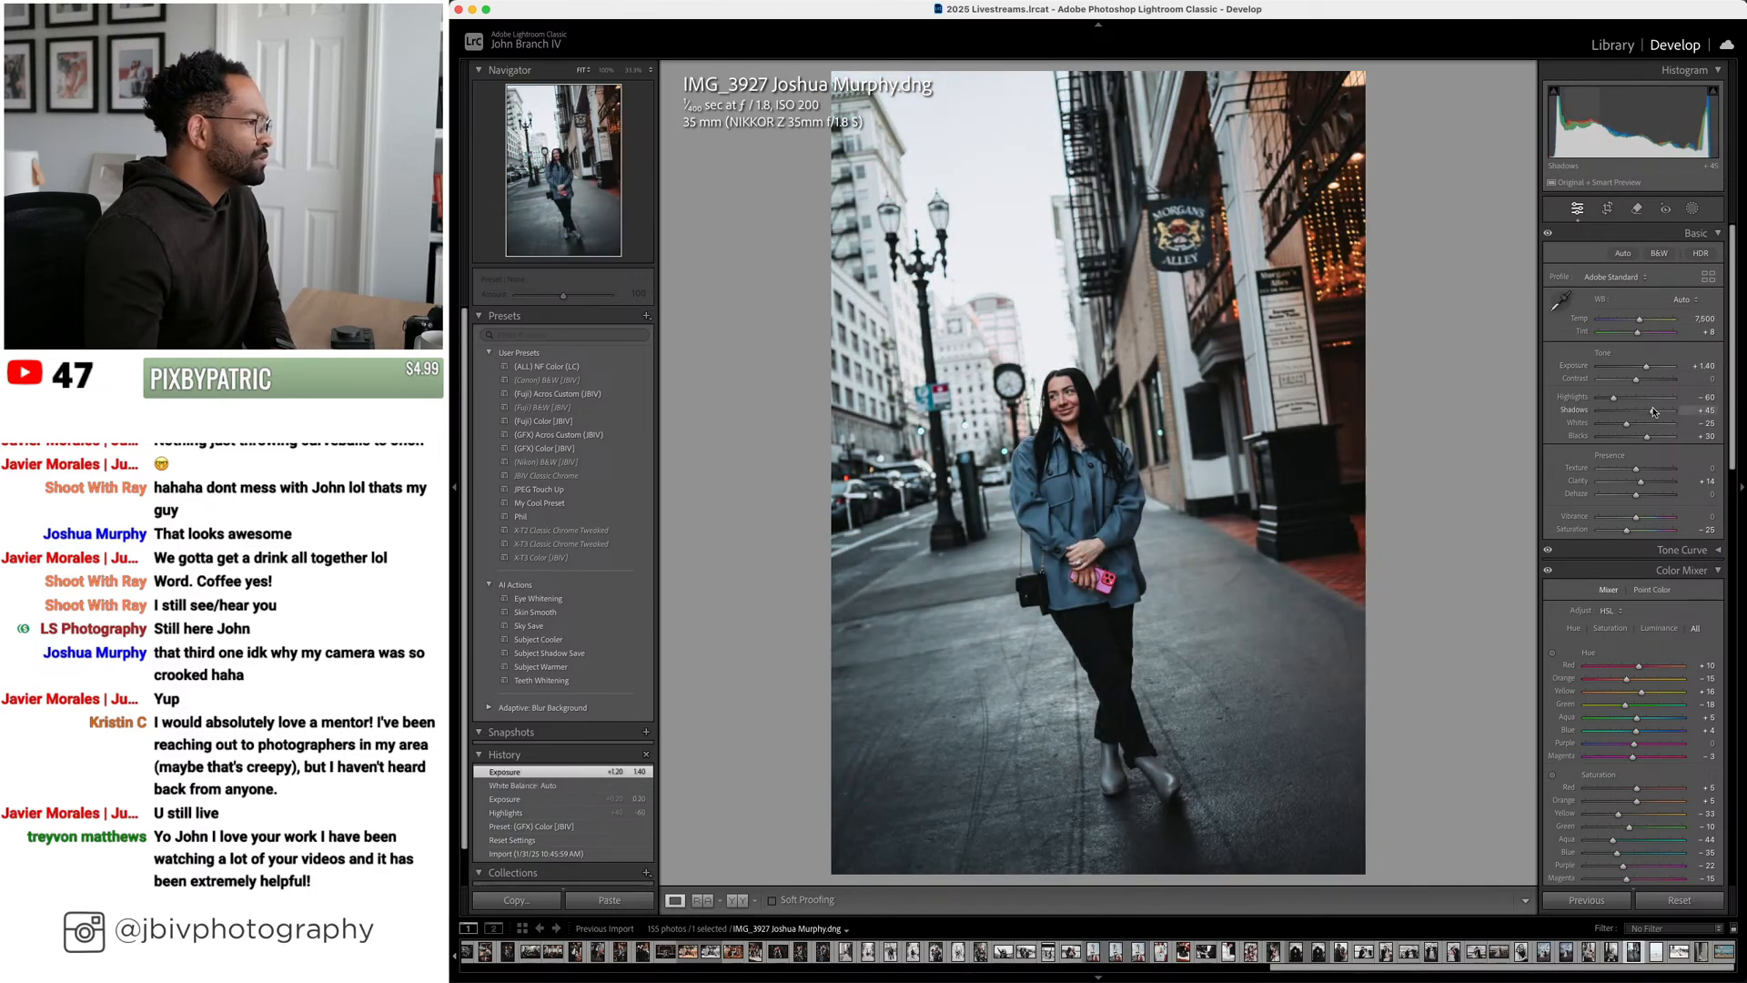
Refine the street portrait with shadows +35, contrast -15, temperature 8,050, orange saturation -10 and exposure +1.60, also adjusting the tint
{"action": "scroll", "coordinate": [1650, 409], "scroll_direction": "down", "scroll_amount": 2}
{"action": "scroll", "coordinate": [1638, 382], "scroll_direction": "down", "scroll_amount": 3}
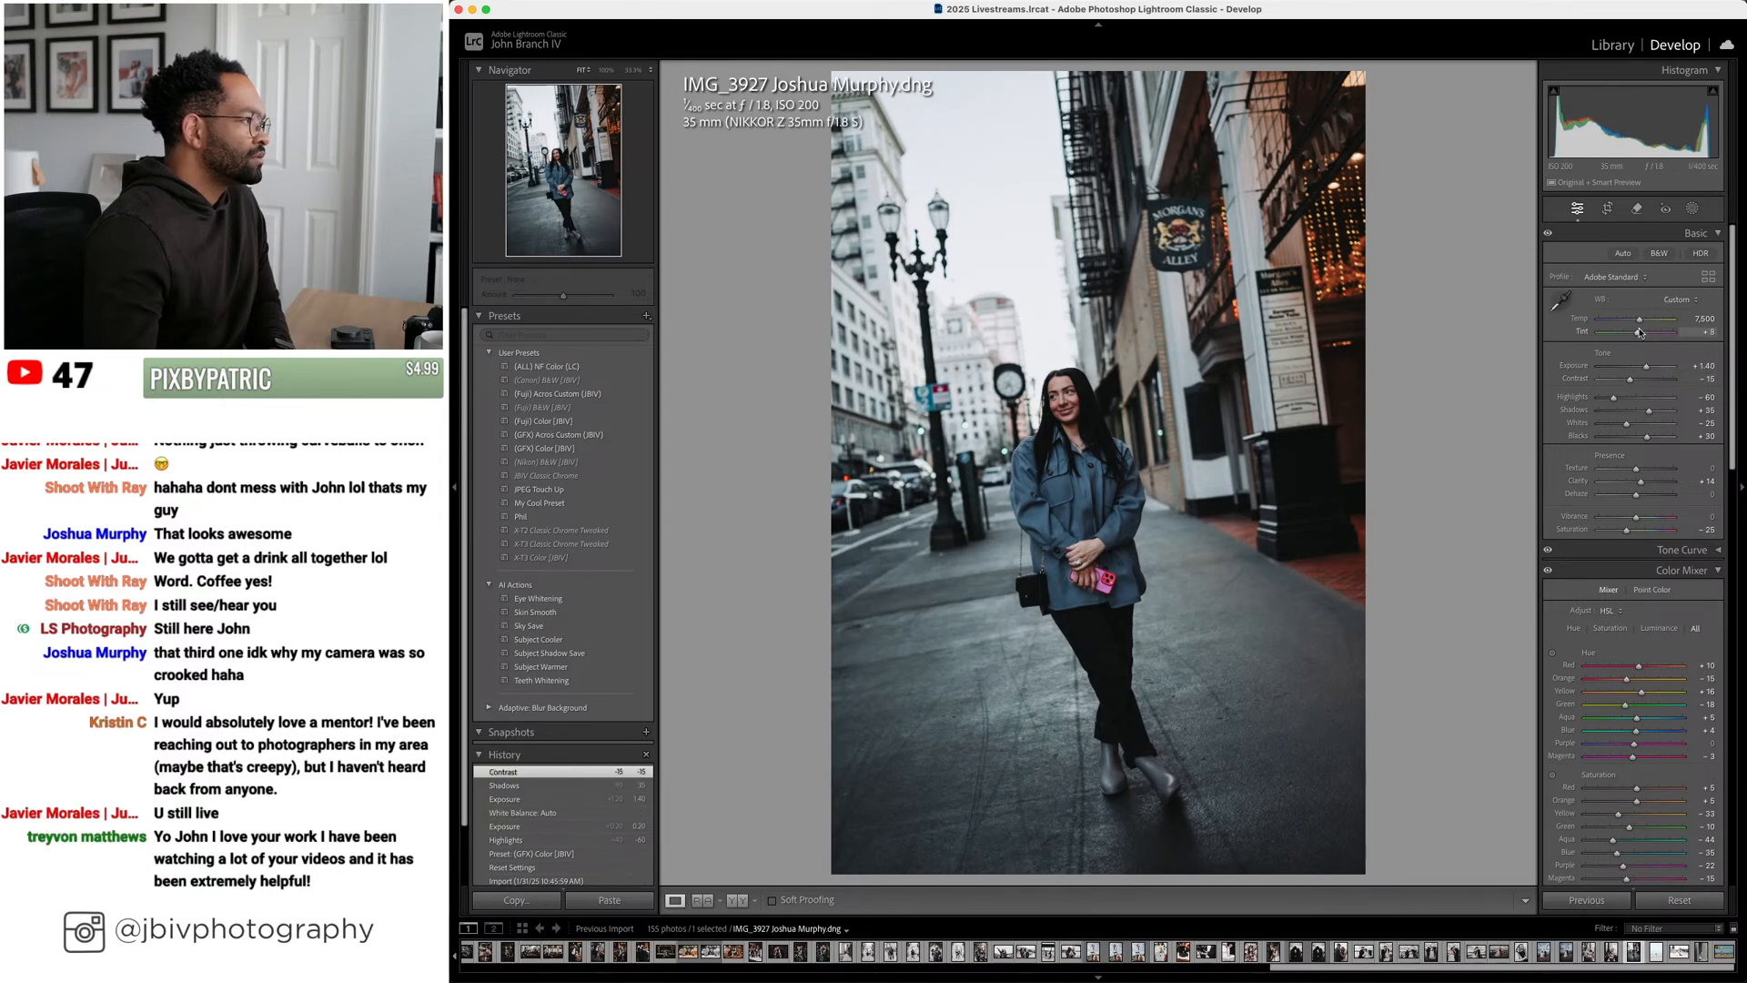
{"action": "scroll", "coordinate": [1641, 333], "scroll_direction": "down", "scroll_amount": 1}
{"action": "scroll", "coordinate": [1645, 322], "scroll_direction": "up", "scroll_amount": 1}
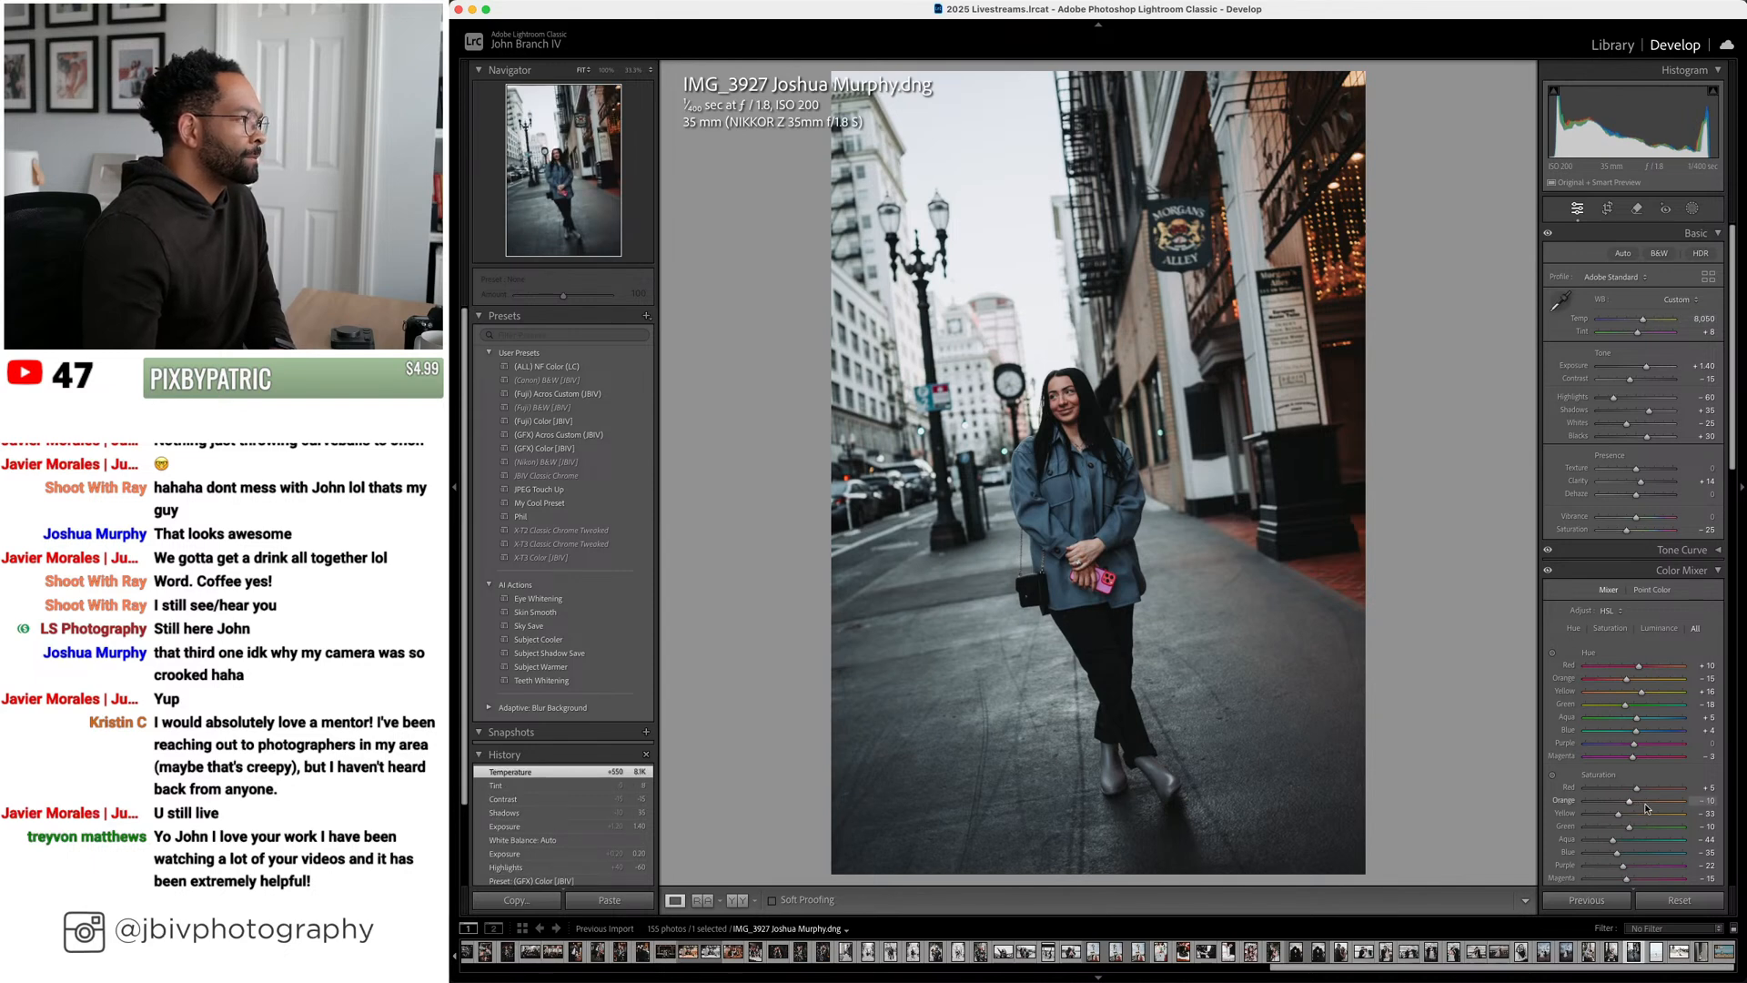
{"action": "scroll", "coordinate": [1643, 368], "scroll_direction": "up", "scroll_amount": 3}
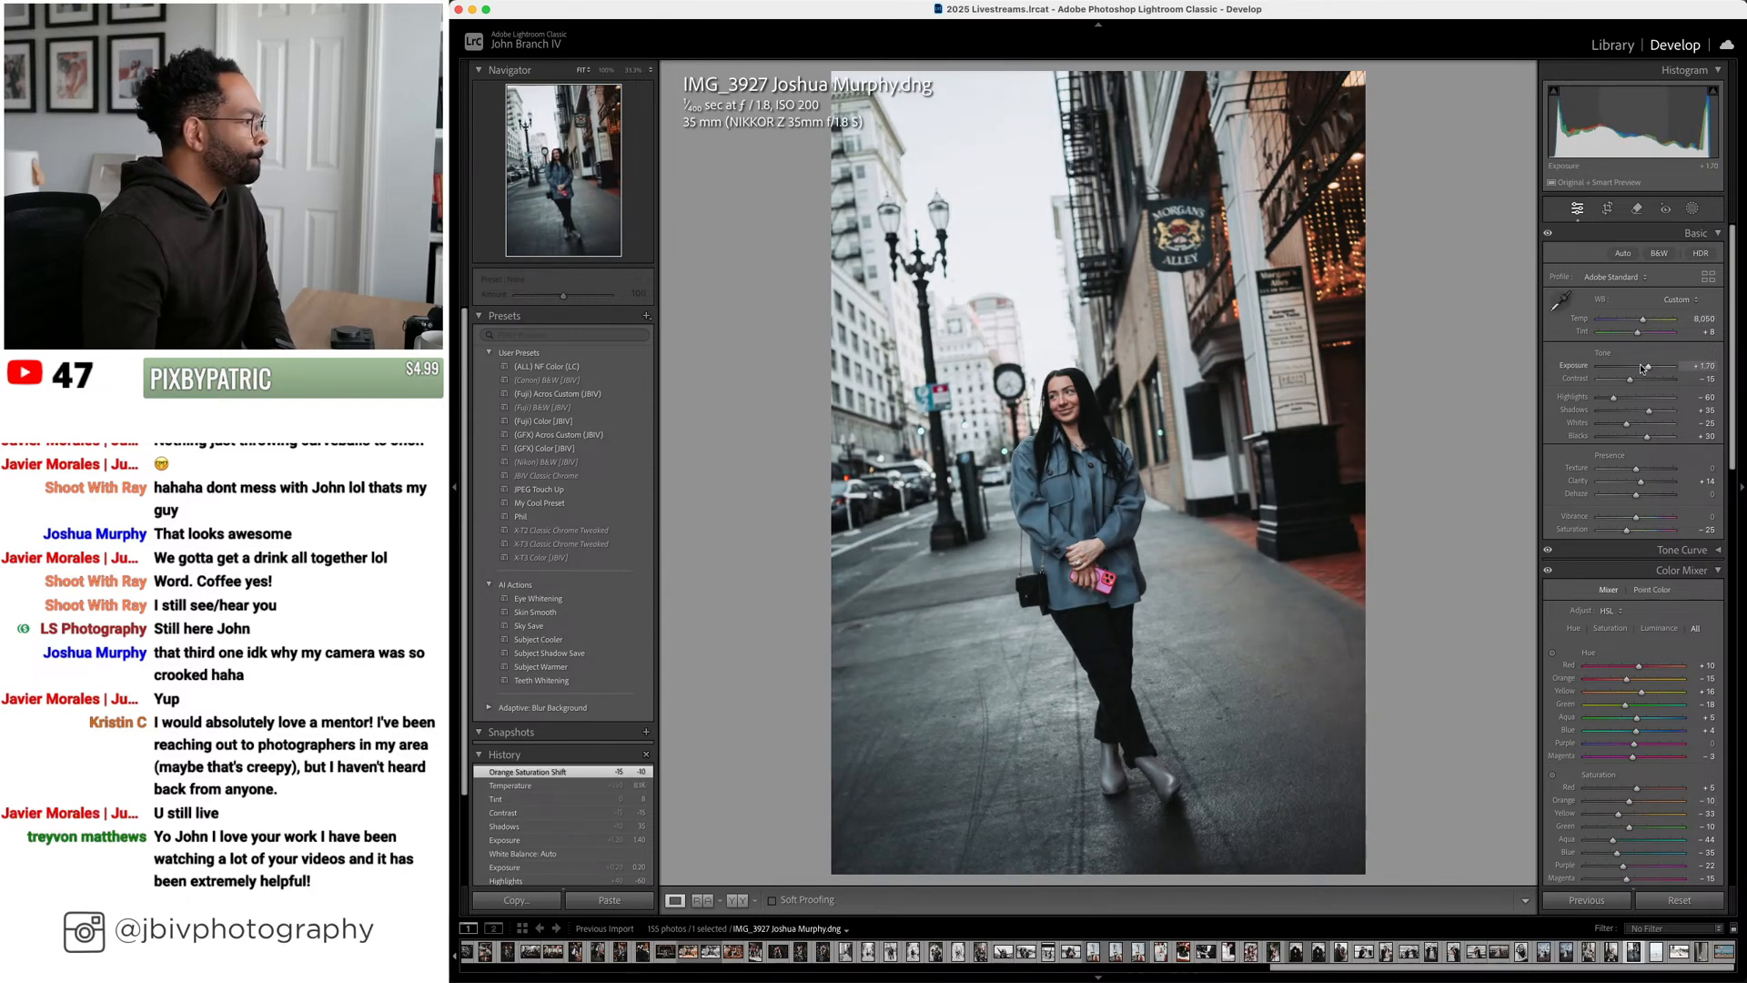
{"action": "scroll", "coordinate": [1643, 368], "scroll_direction": "down", "scroll_amount": 1}
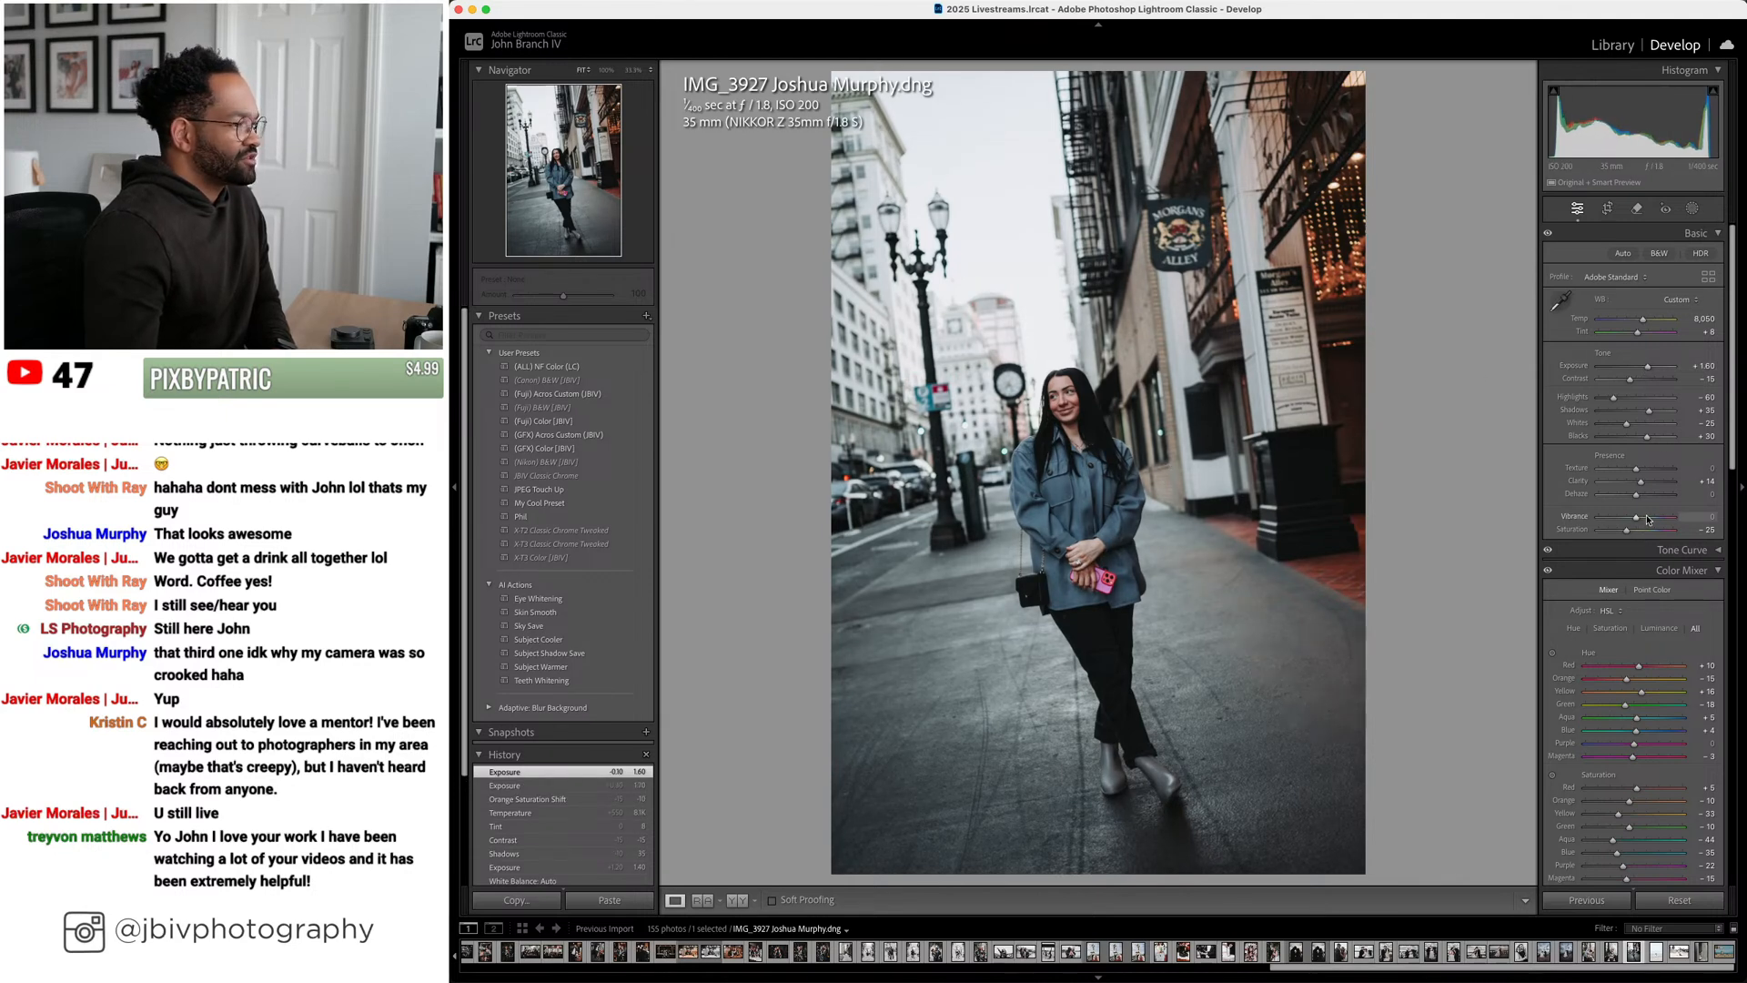
Straighten the street portrait with Level Upright and constrain the crop to the corrected image
{"action": "scroll", "coordinate": [1654, 538], "scroll_direction": "down", "scroll_amount": 10}
{"action": "left_click", "coordinate": [1584, 631]}
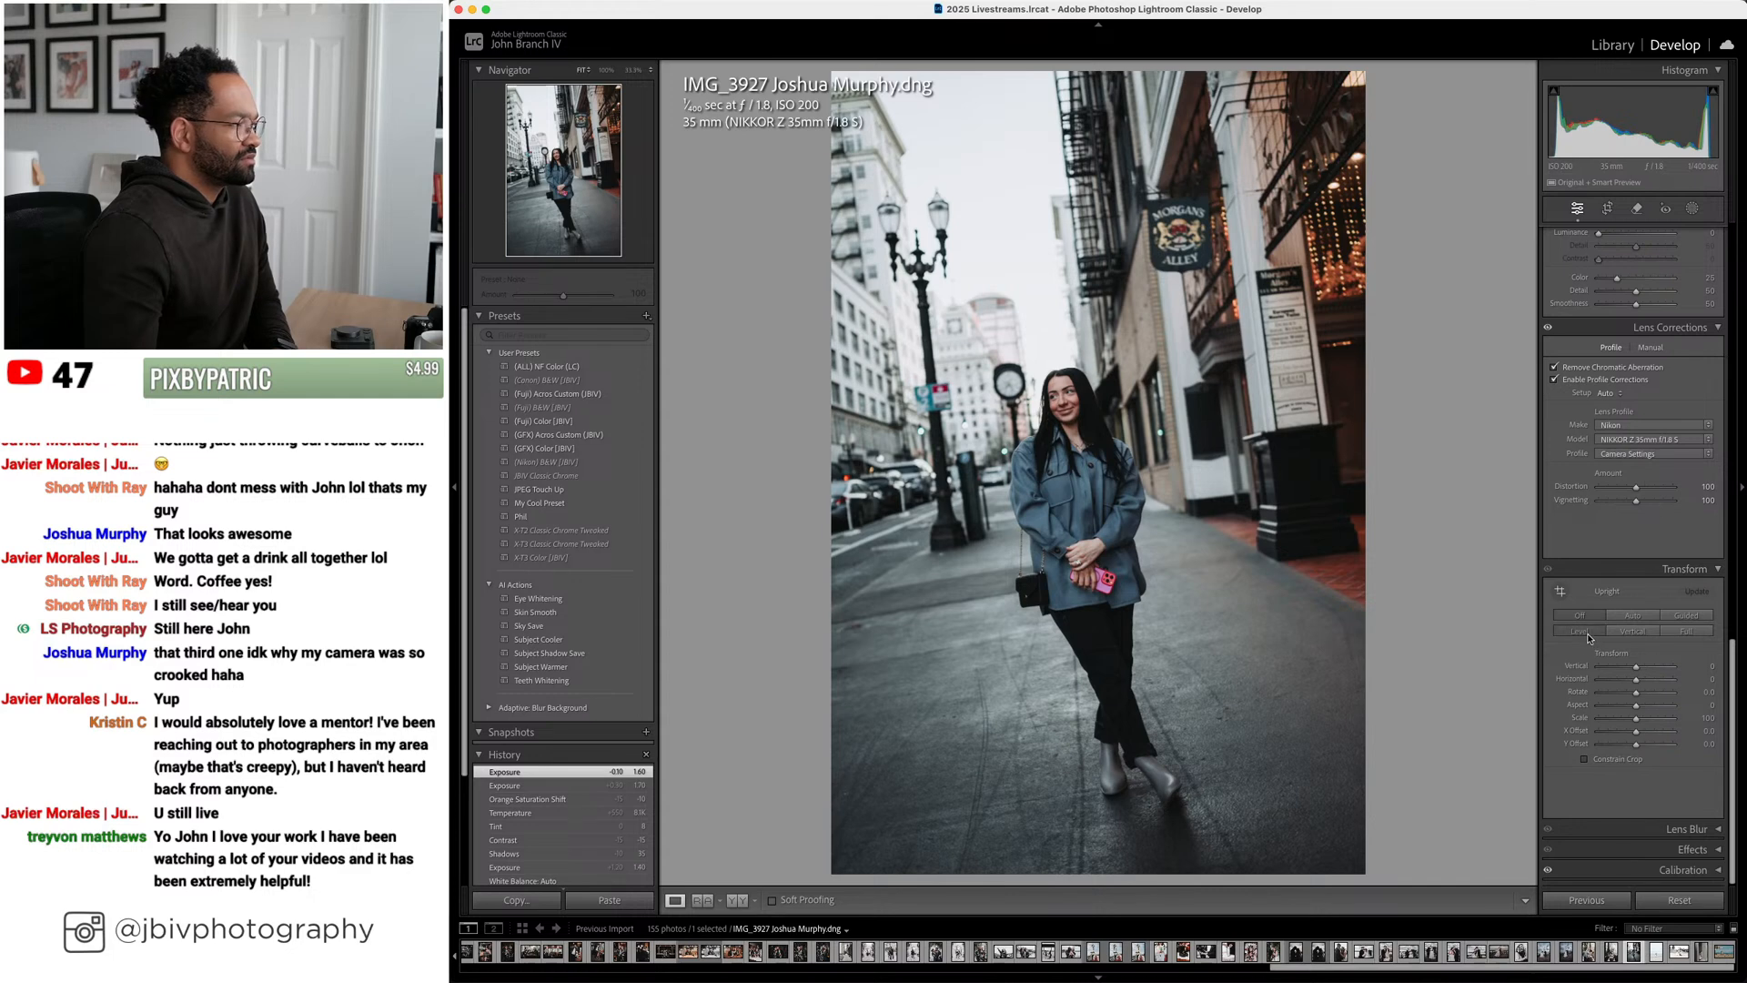
{"action": "left_click", "coordinate": [1585, 759]}
{"action": "scroll", "coordinate": [1639, 564], "scroll_direction": "up", "scroll_amount": 10}
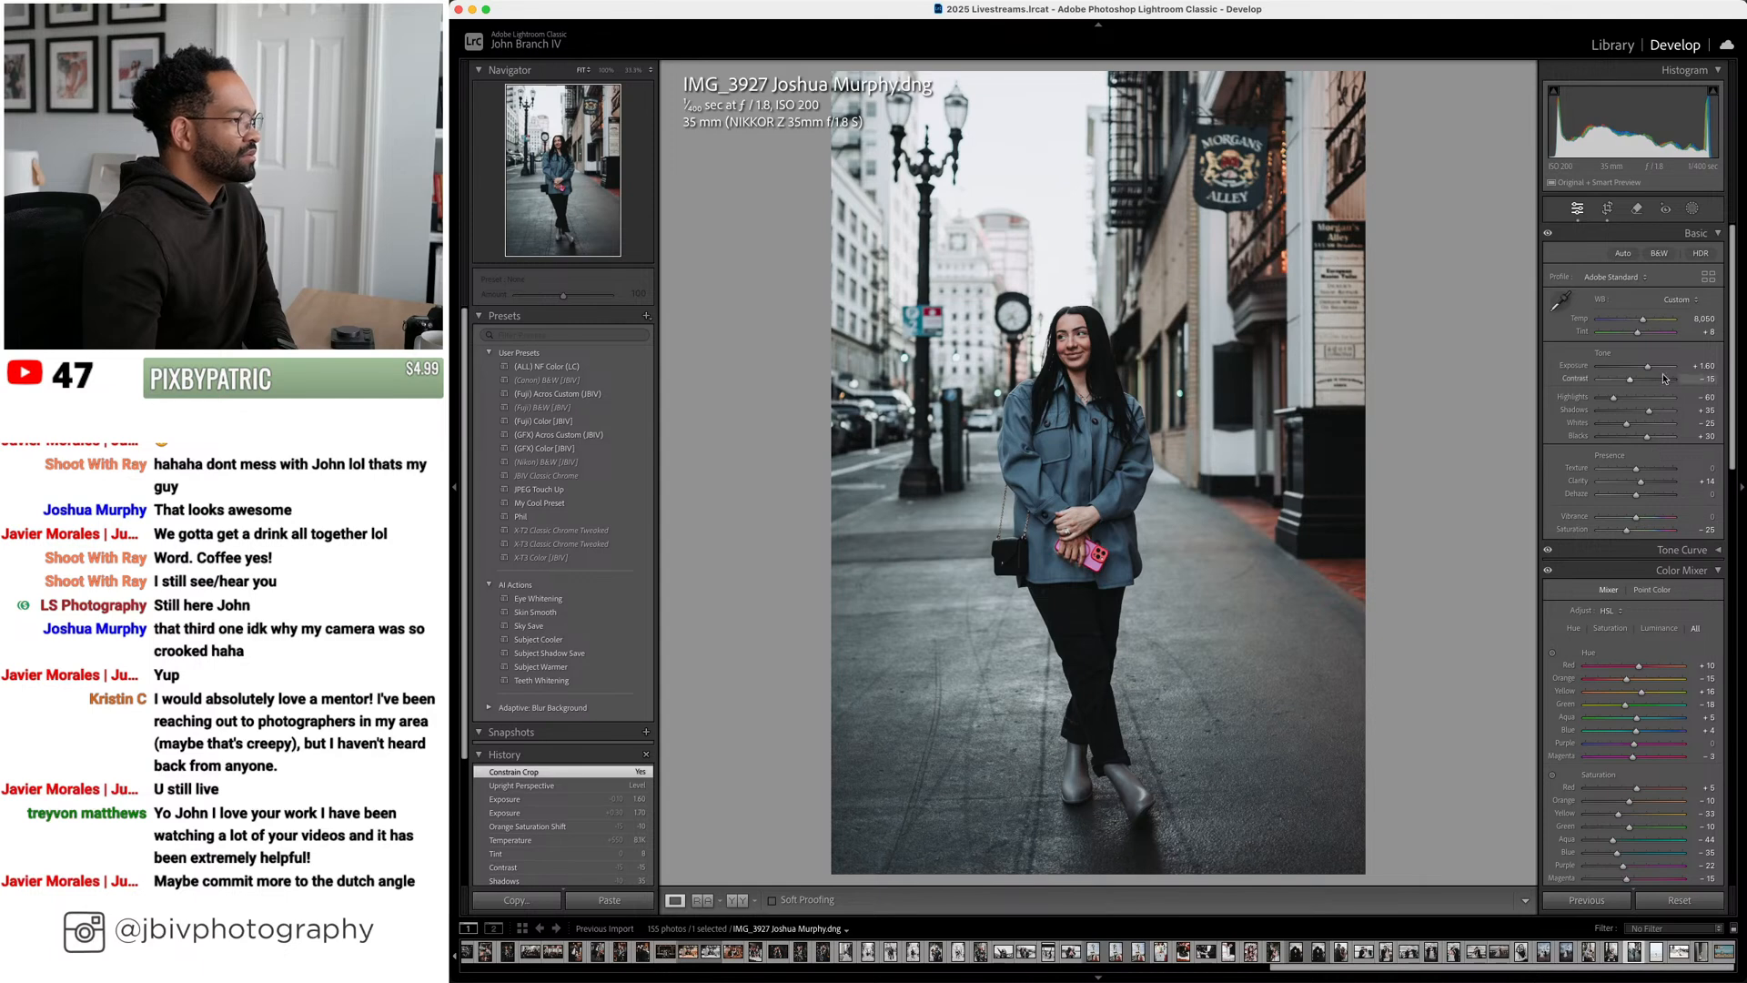
Create a virtual copy of the edited street portrait in the Library
{"action": "left_click", "coordinate": [1611, 45]}
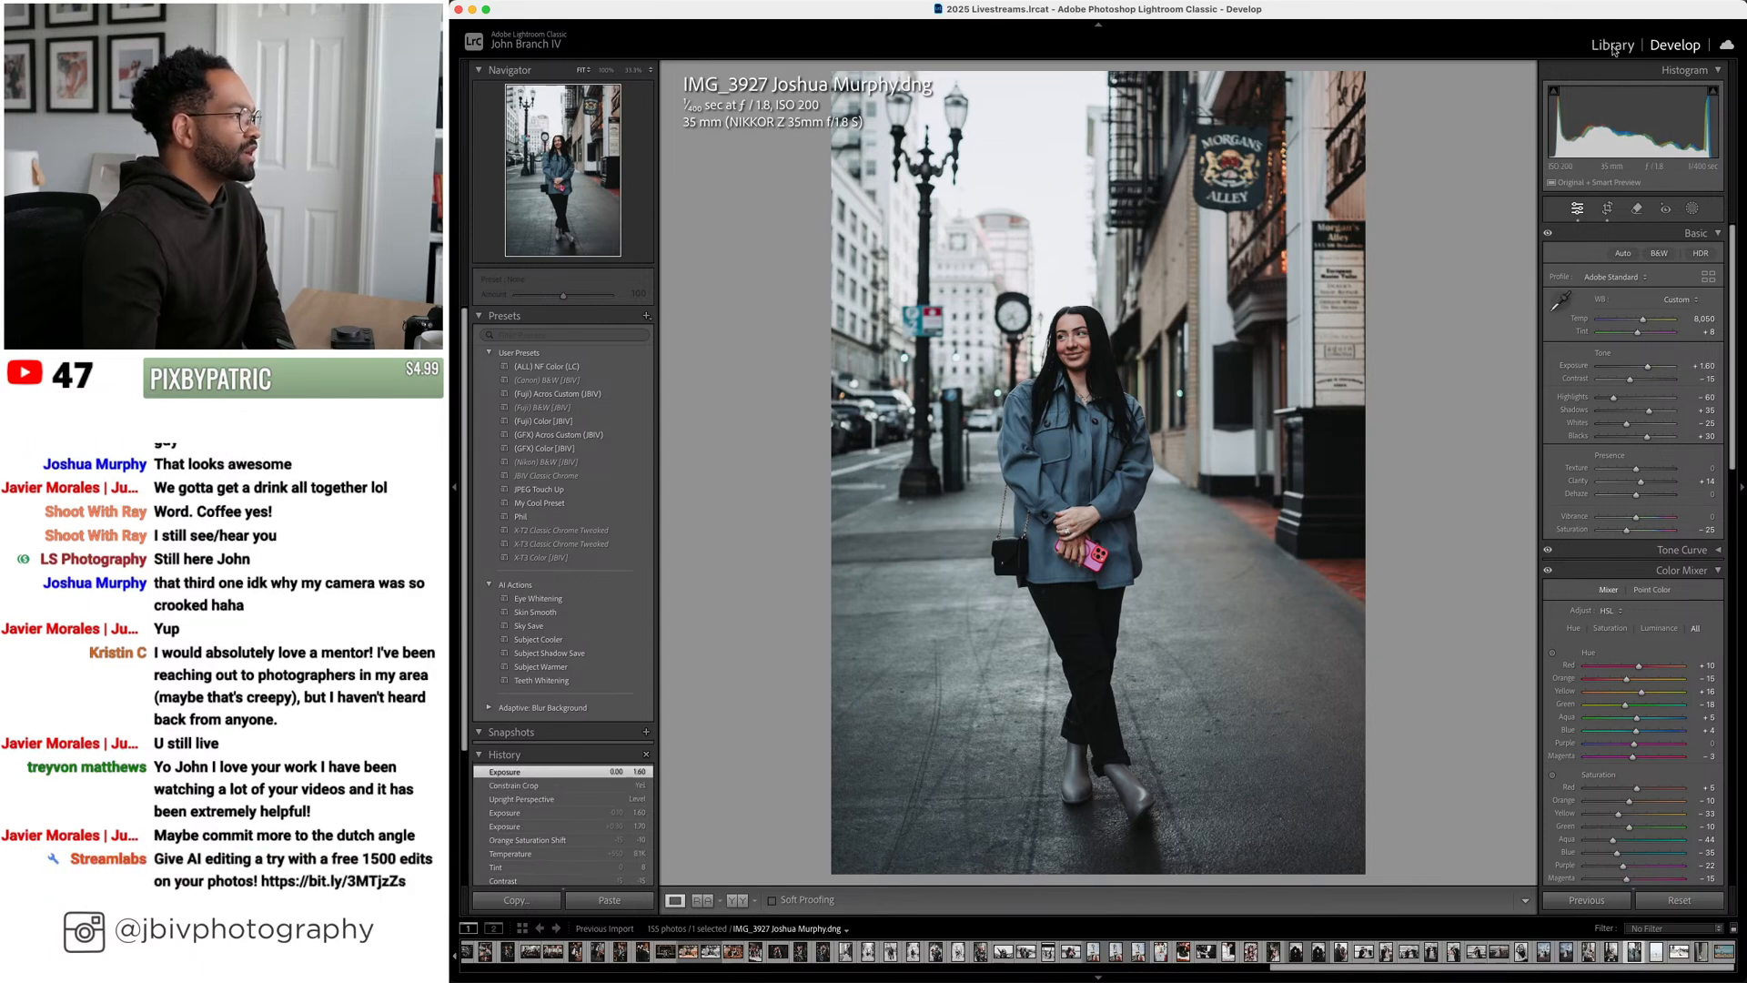
{"action": "right_click", "coordinate": [1183, 592]}
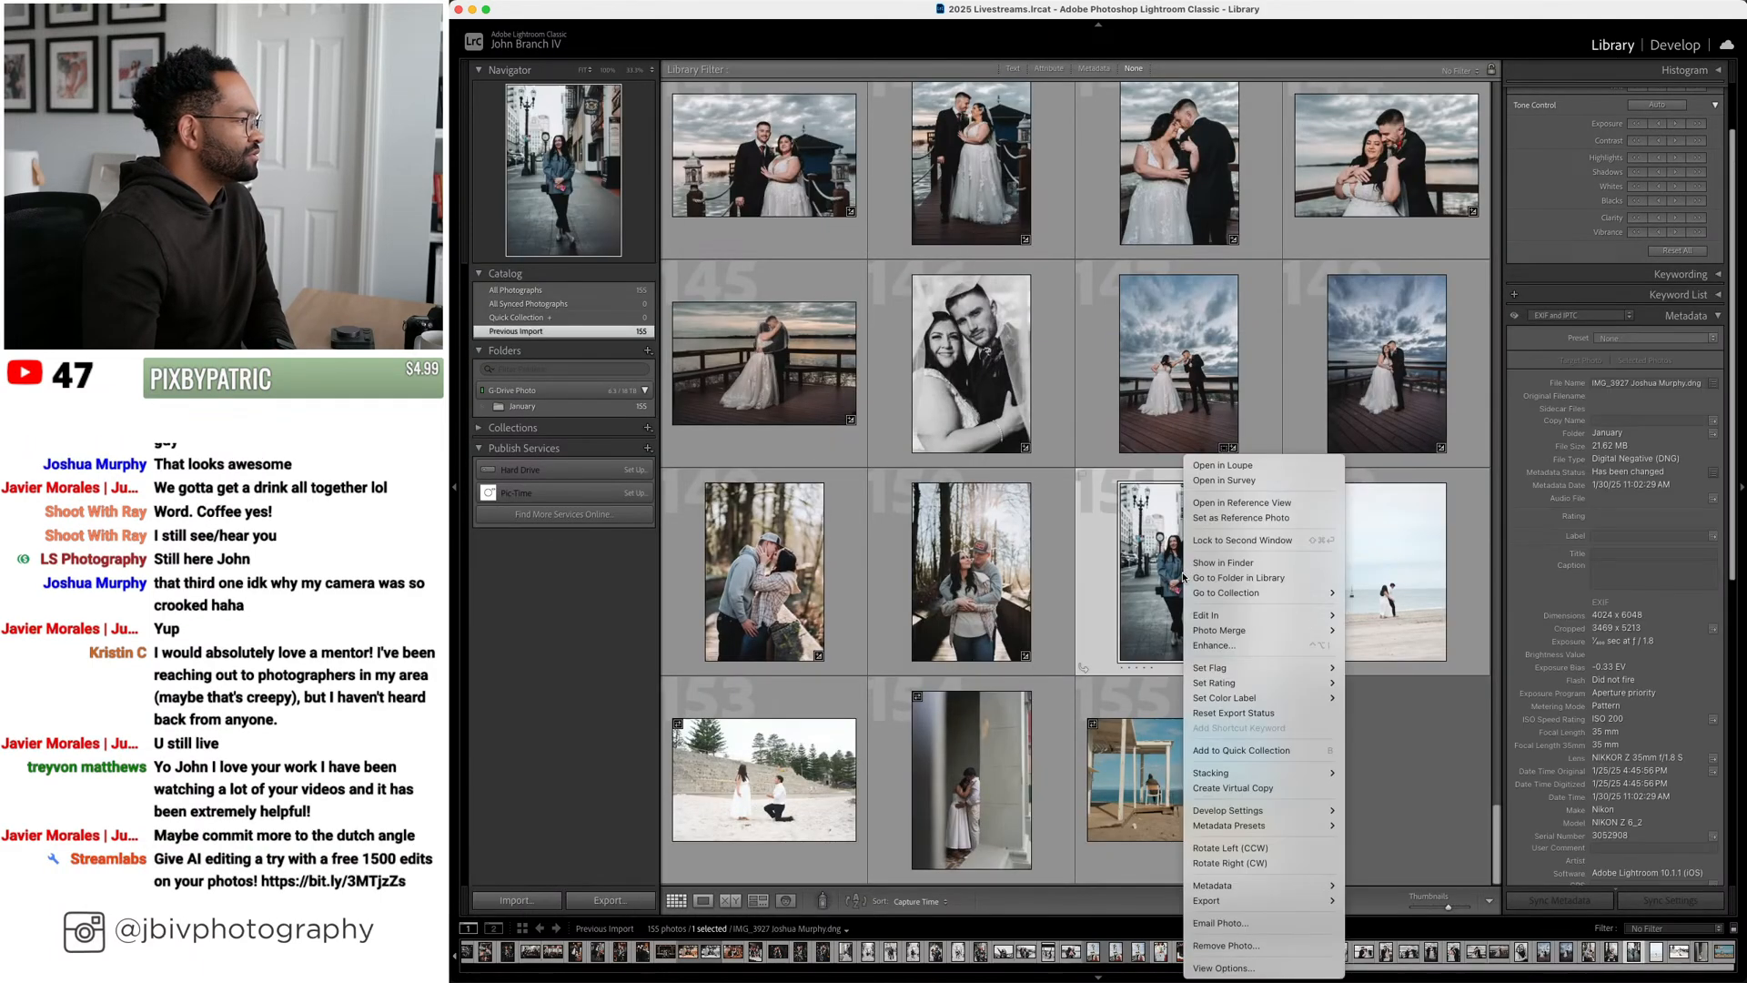
{"action": "left_click", "coordinate": [1289, 787]}
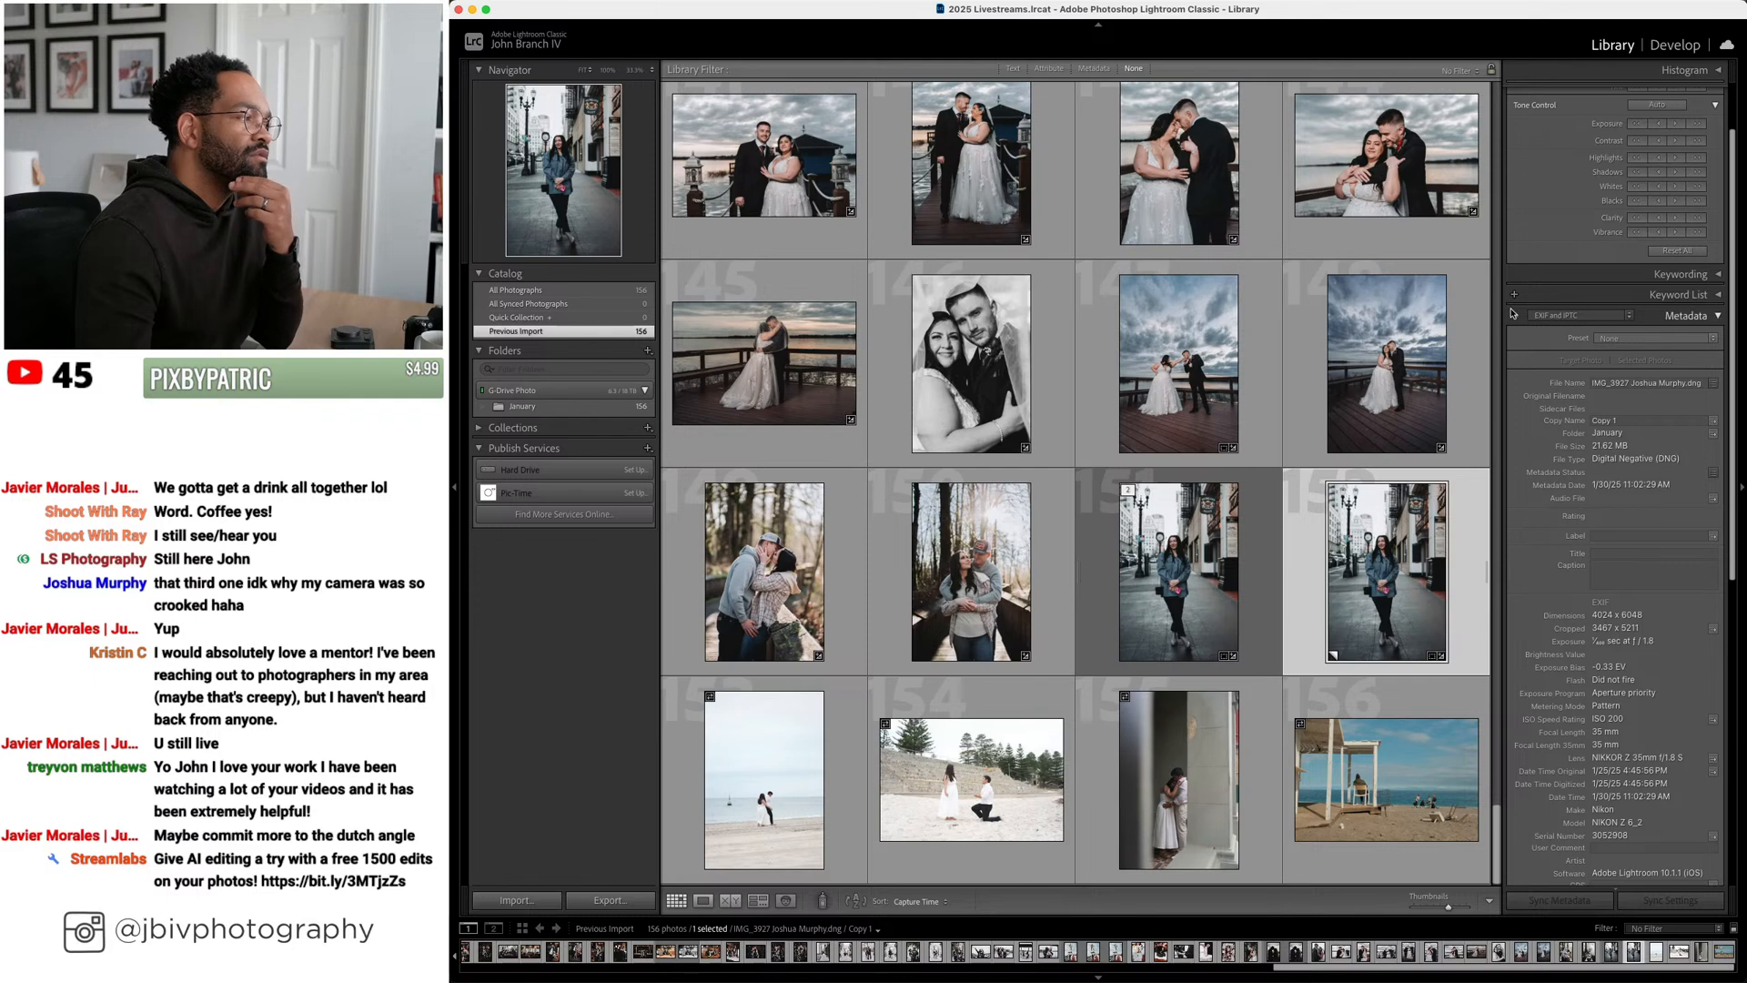
Apply the (GFX) Acros Custom [JBIV] preset to the virtual copy, and set exposure to +2.00, highlights to -80 and shadows to +30
{"action": "left_click", "coordinate": [1675, 45]}
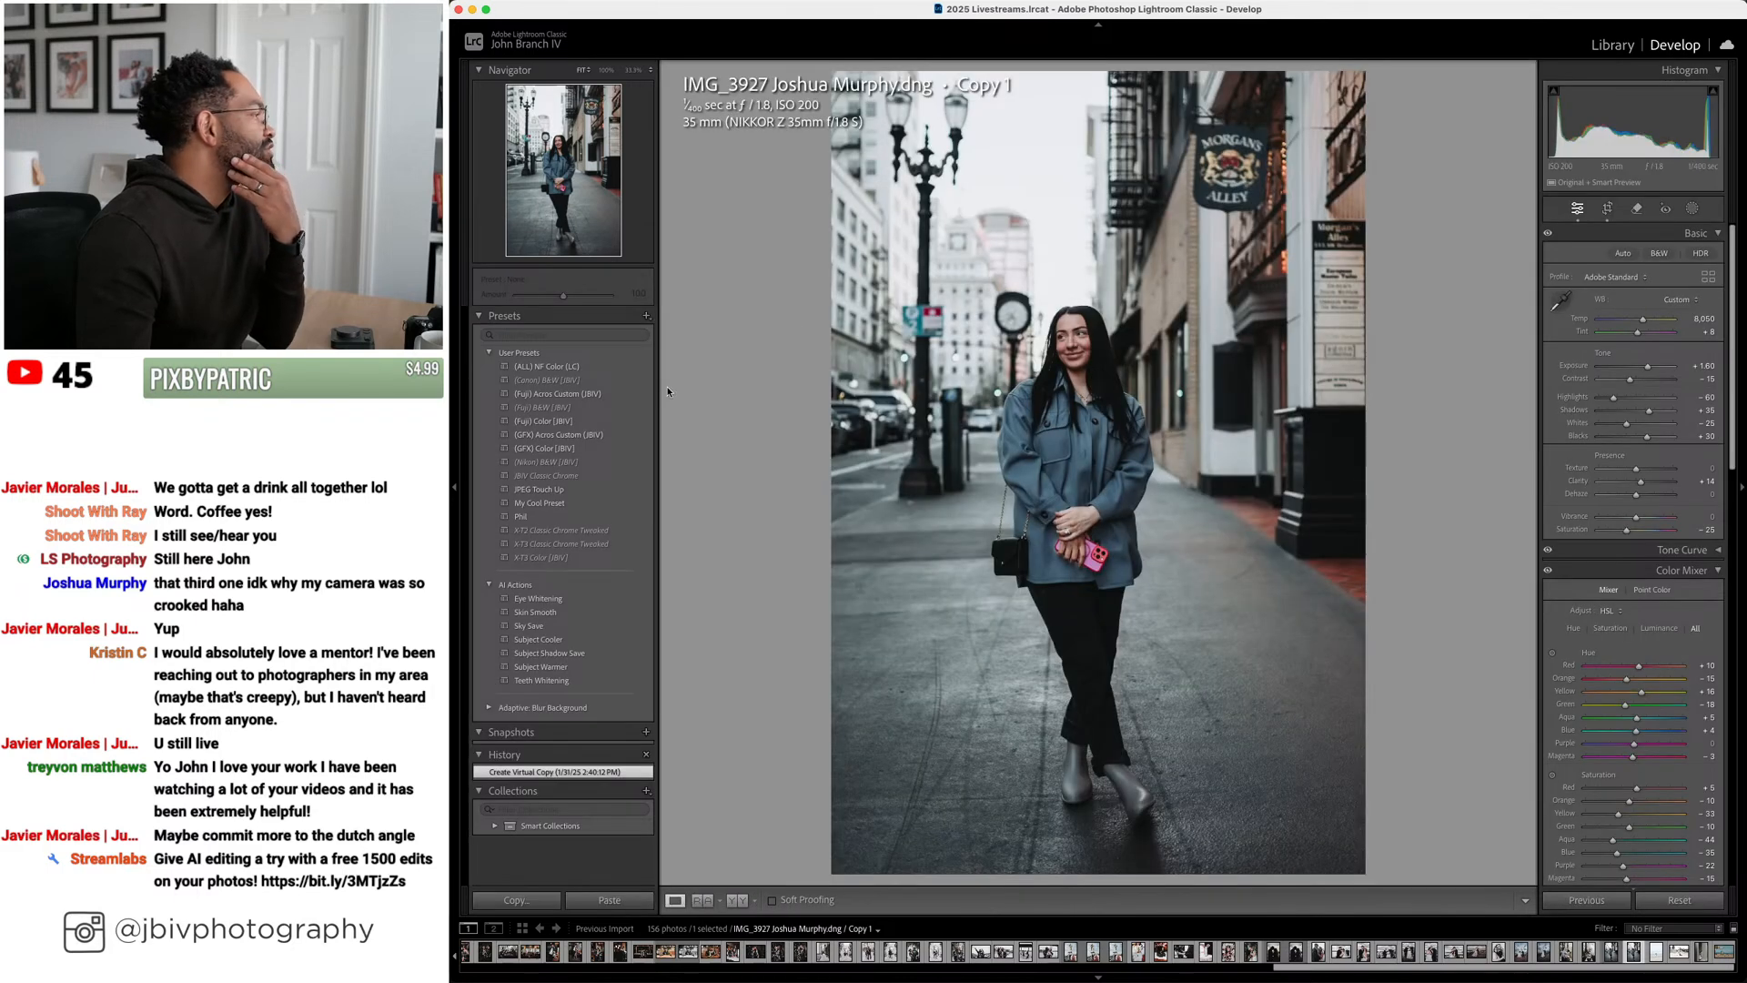
{"action": "left_click", "coordinate": [614, 434]}
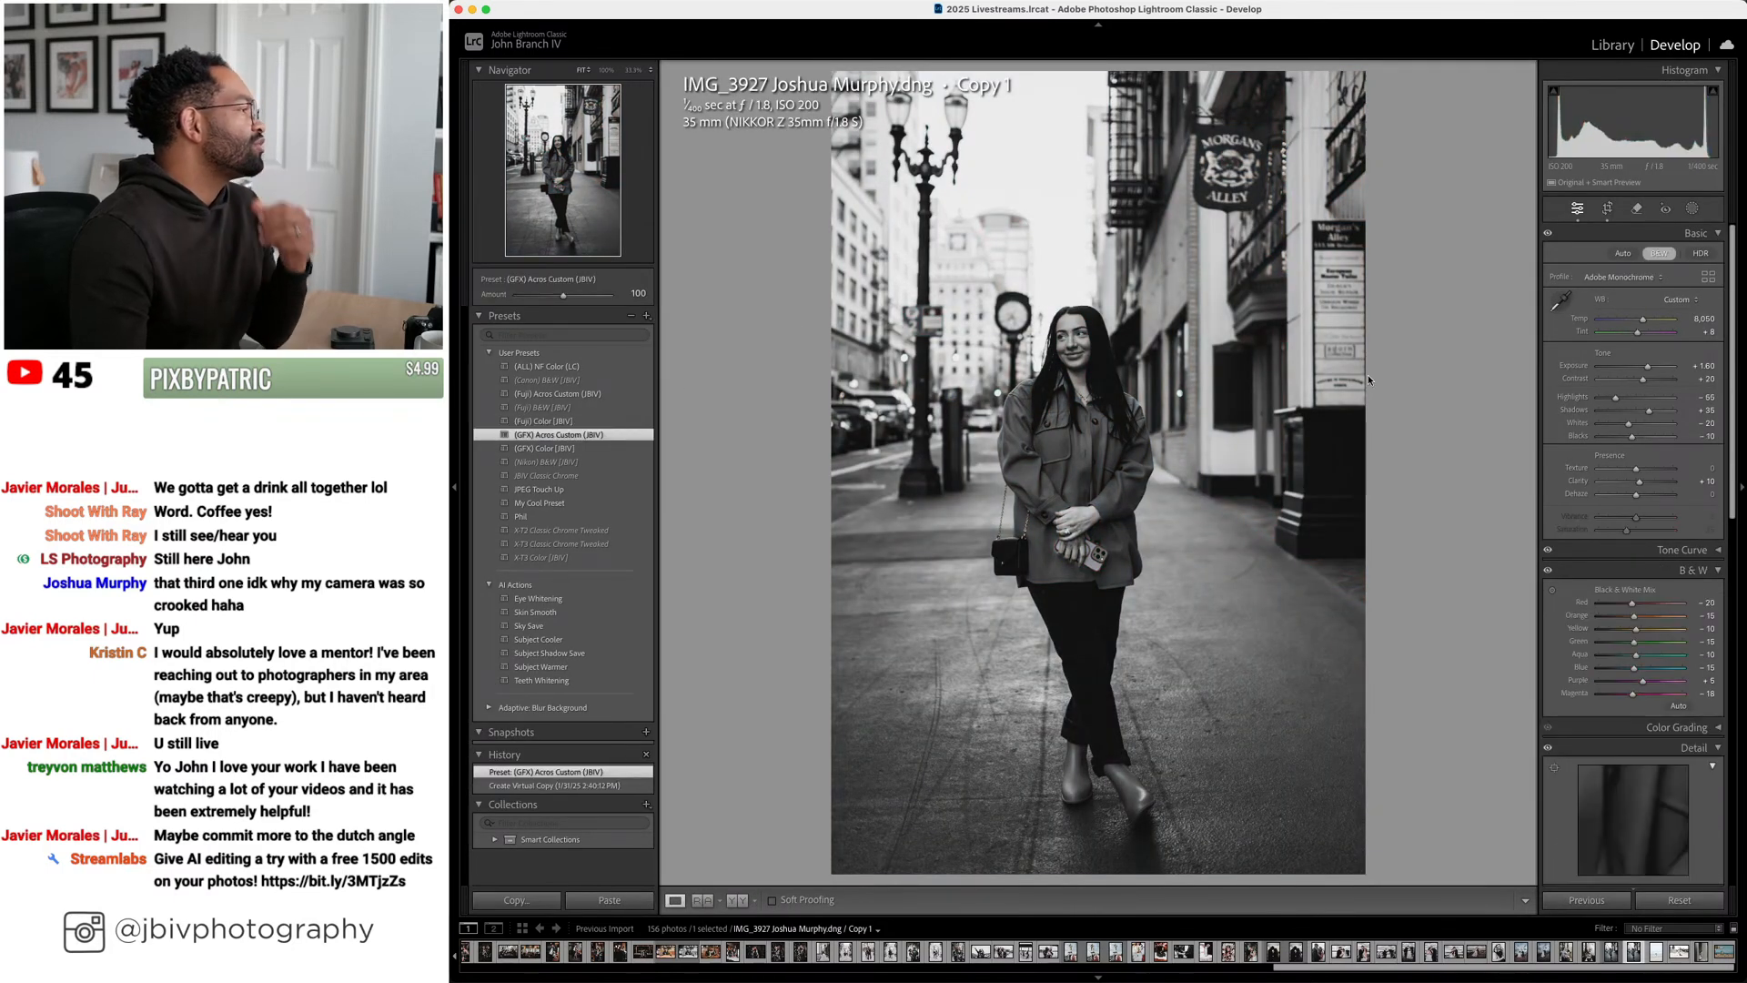
{"action": "left_click_drag", "start_coordinate": [1648, 367], "coordinate": [1644, 397]}
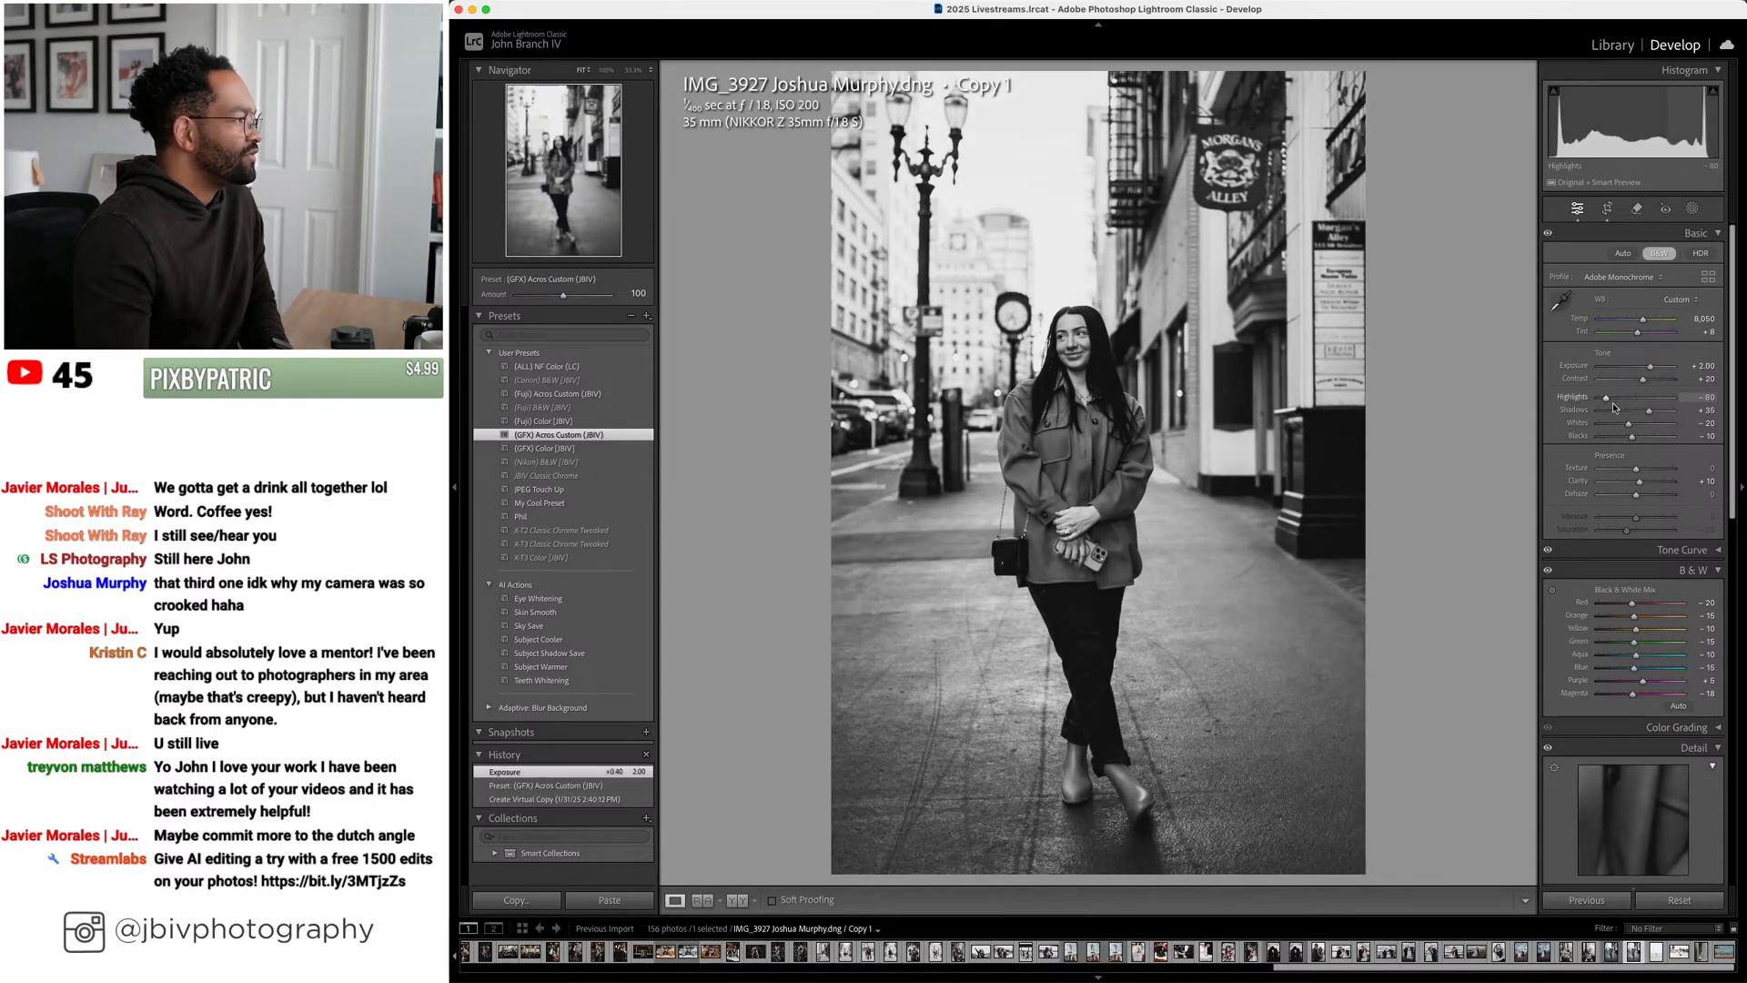
{"action": "scroll", "coordinate": [1650, 417], "scroll_direction": "down", "scroll_amount": 2}
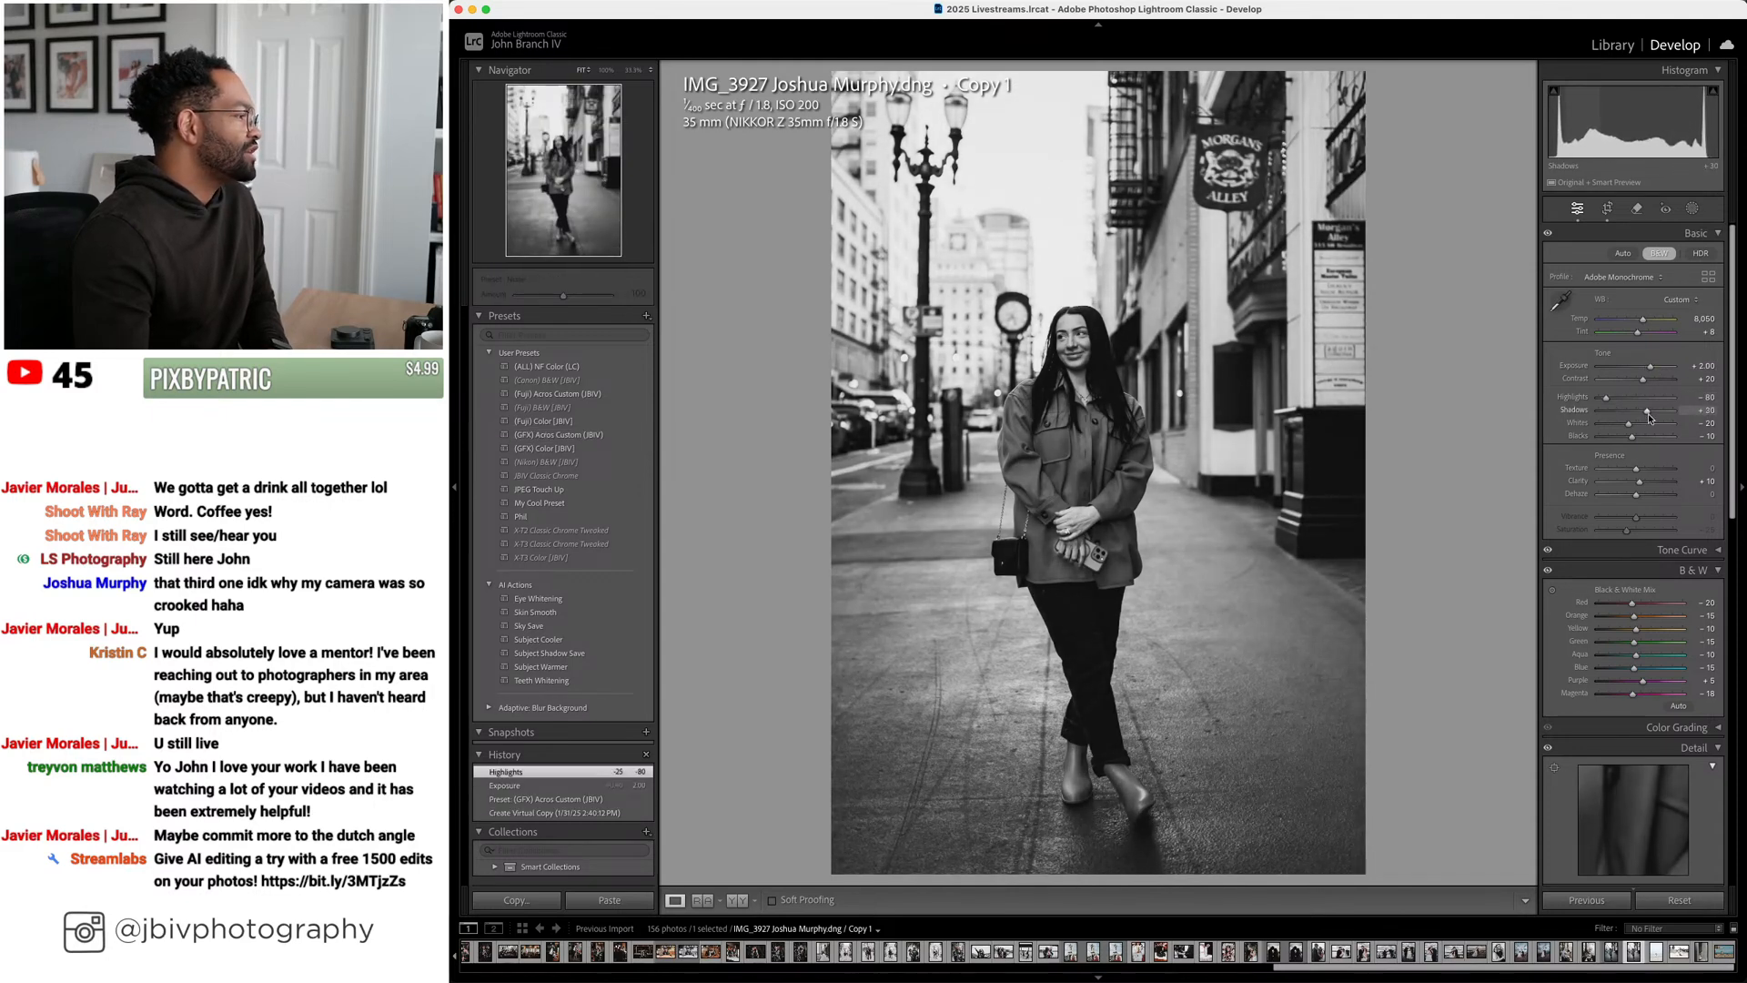
Set the black-and-white copy's lens profile vignetting to 200, and raise the same correction on the color version
{"action": "scroll", "coordinate": [1620, 473], "scroll_direction": "down", "scroll_amount": 10}
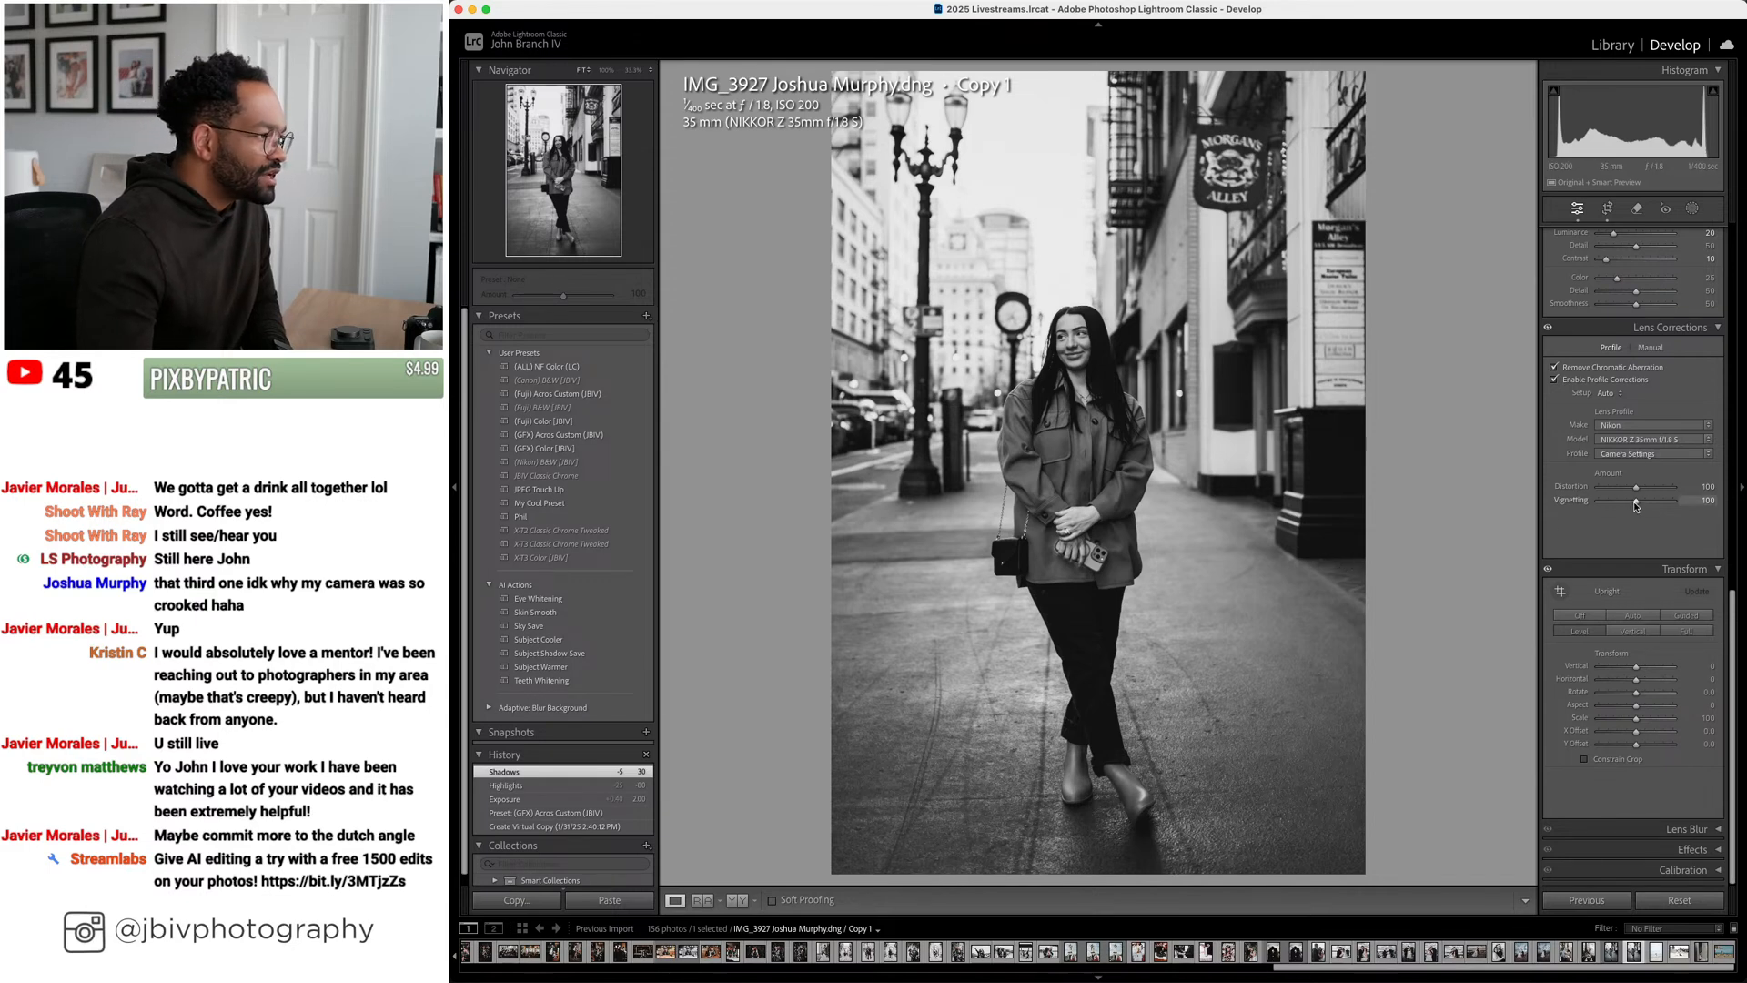
{"action": "left_click_drag", "start_coordinate": [1654, 500], "coordinate": [1720, 501]}
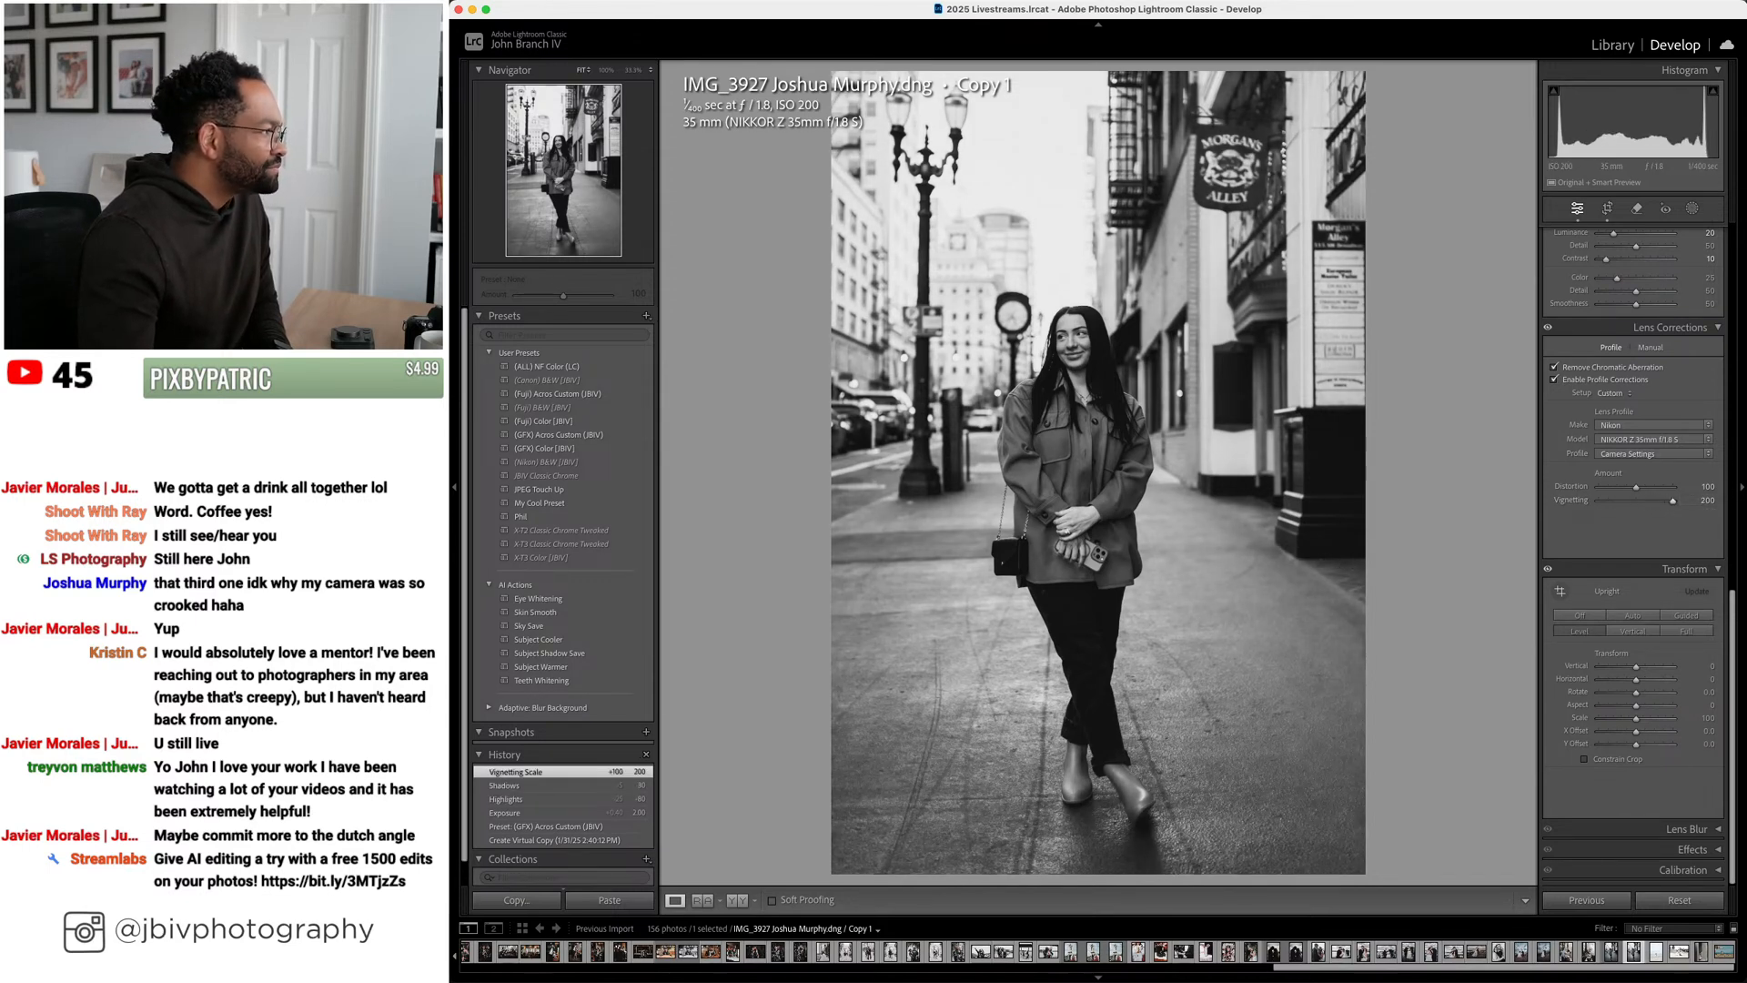
{"action": "key", "text": "Left"}
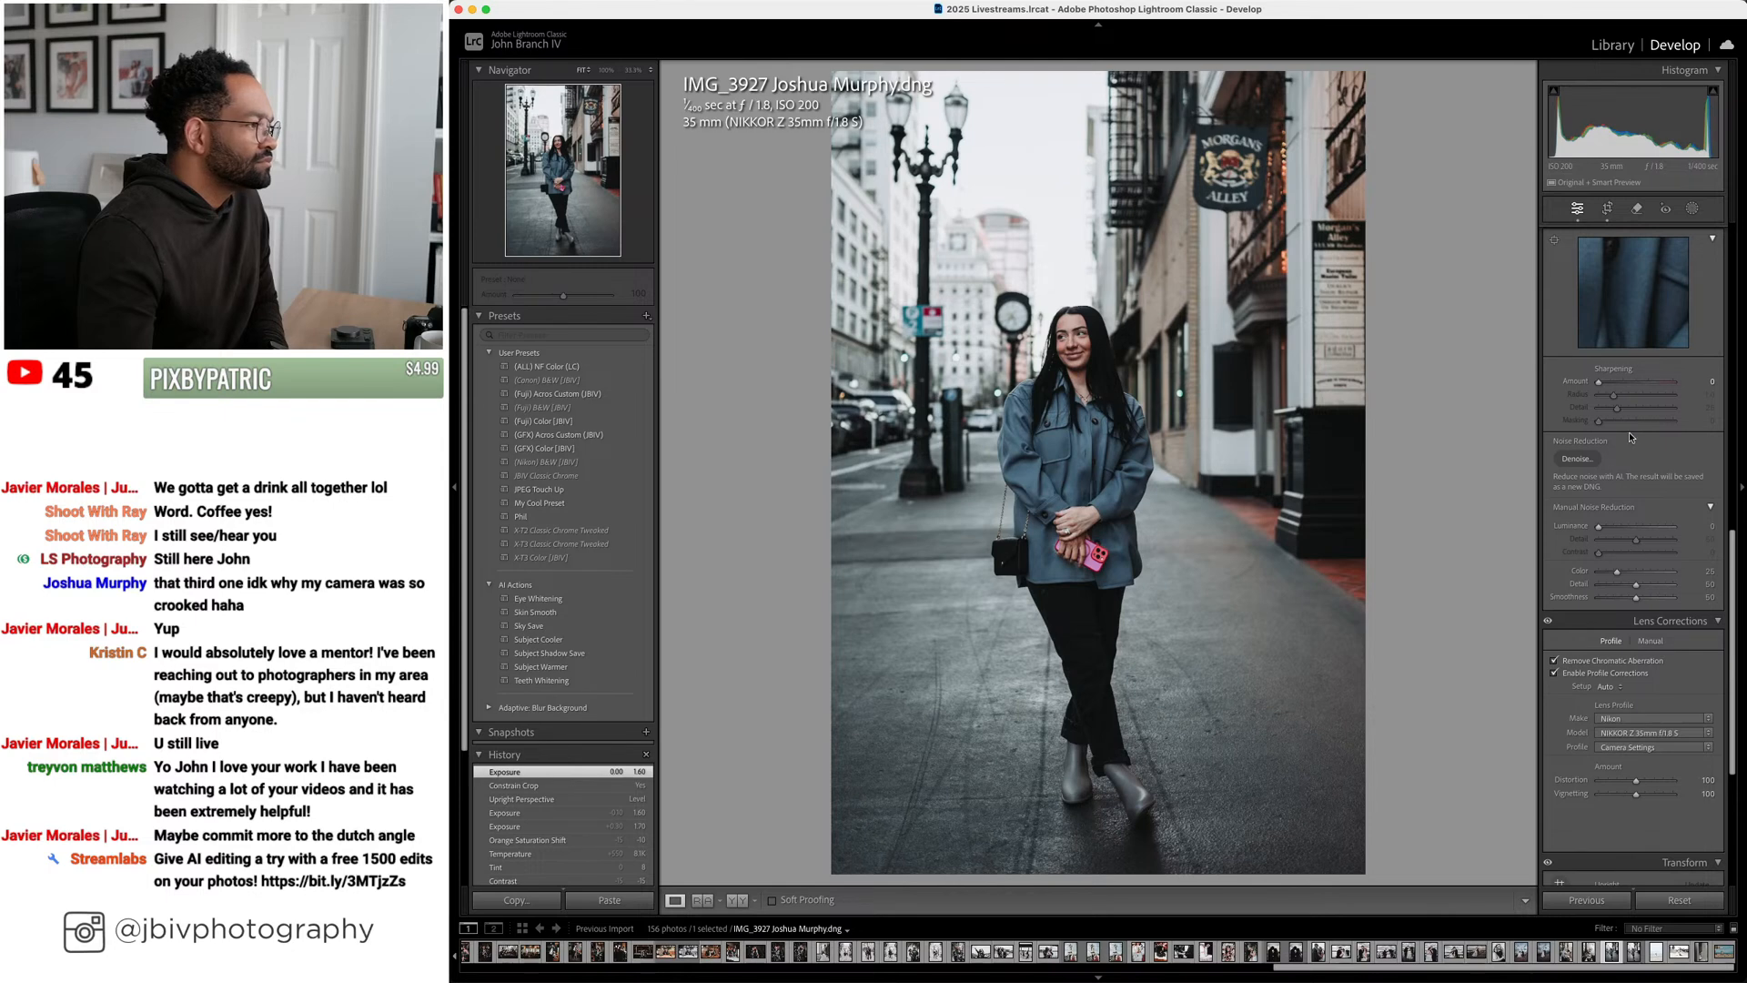
{"action": "scroll", "coordinate": [1639, 592], "scroll_direction": "down", "scroll_amount": 2}
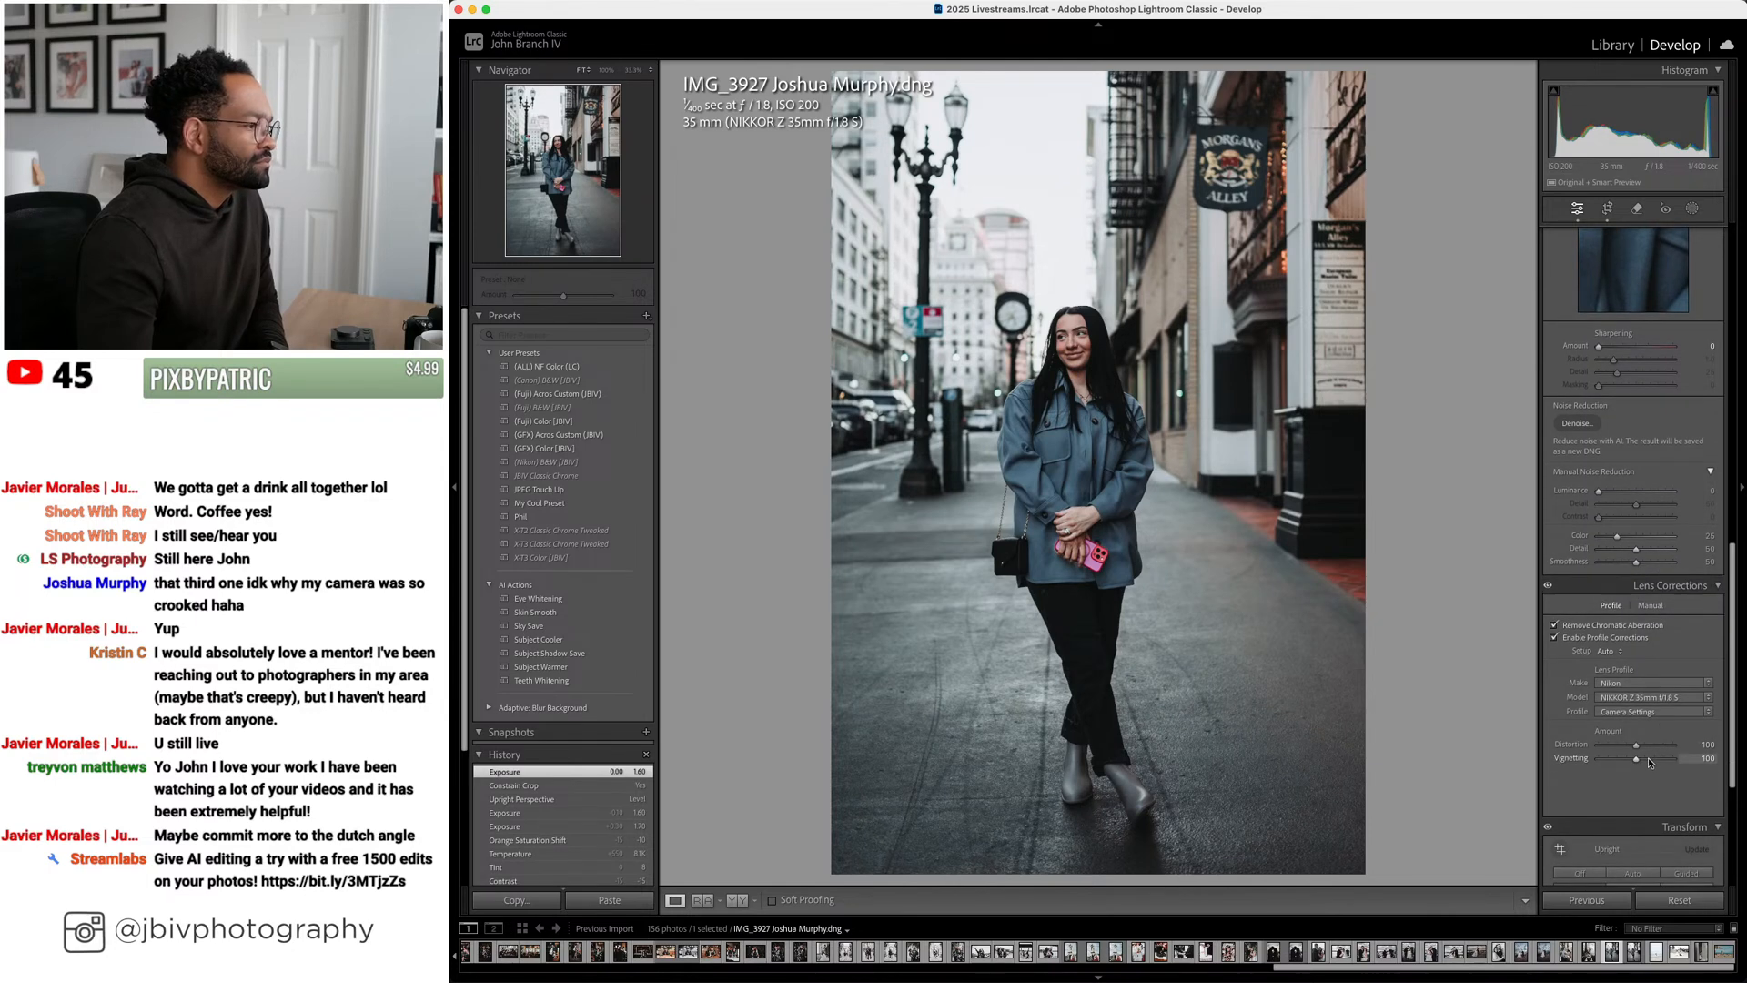
{"action": "left_click_drag", "start_coordinate": [1650, 763], "coordinate": [1683, 760]}
Compare the color portrait and its black-and-white copy side by side in Survey view with the side panels hidden, and return to the grid
{"action": "key", "text": "Left"}
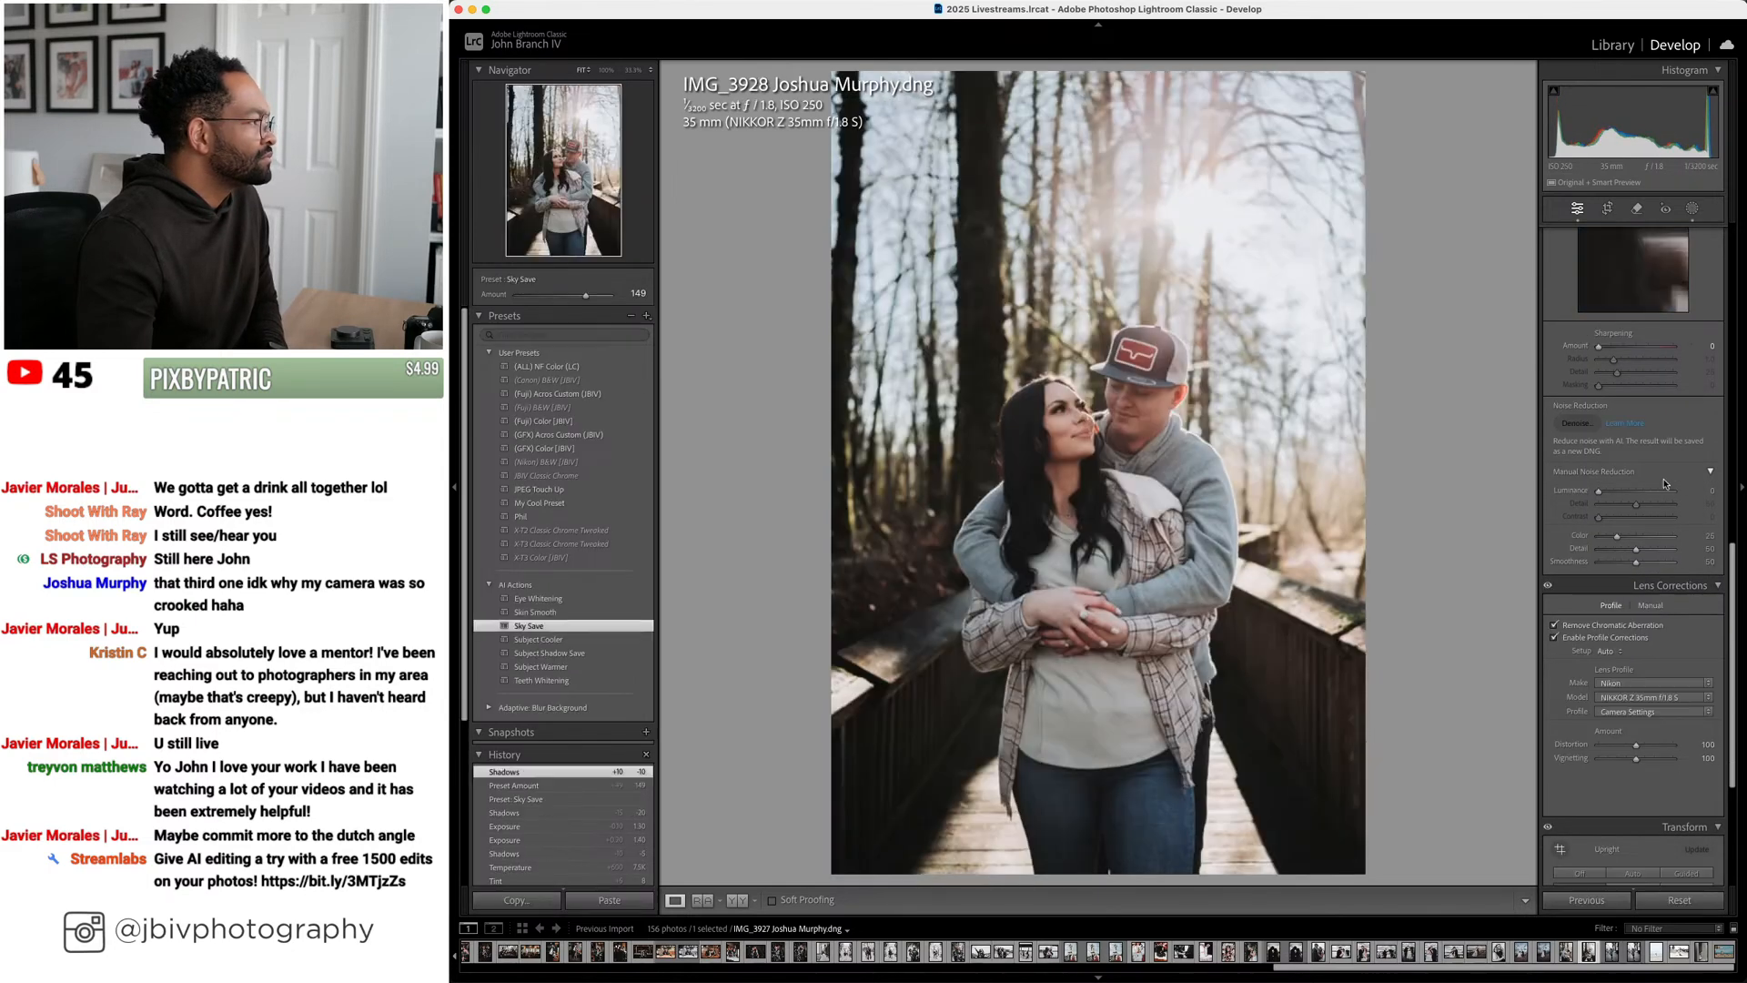
{"action": "key", "text": "g"}
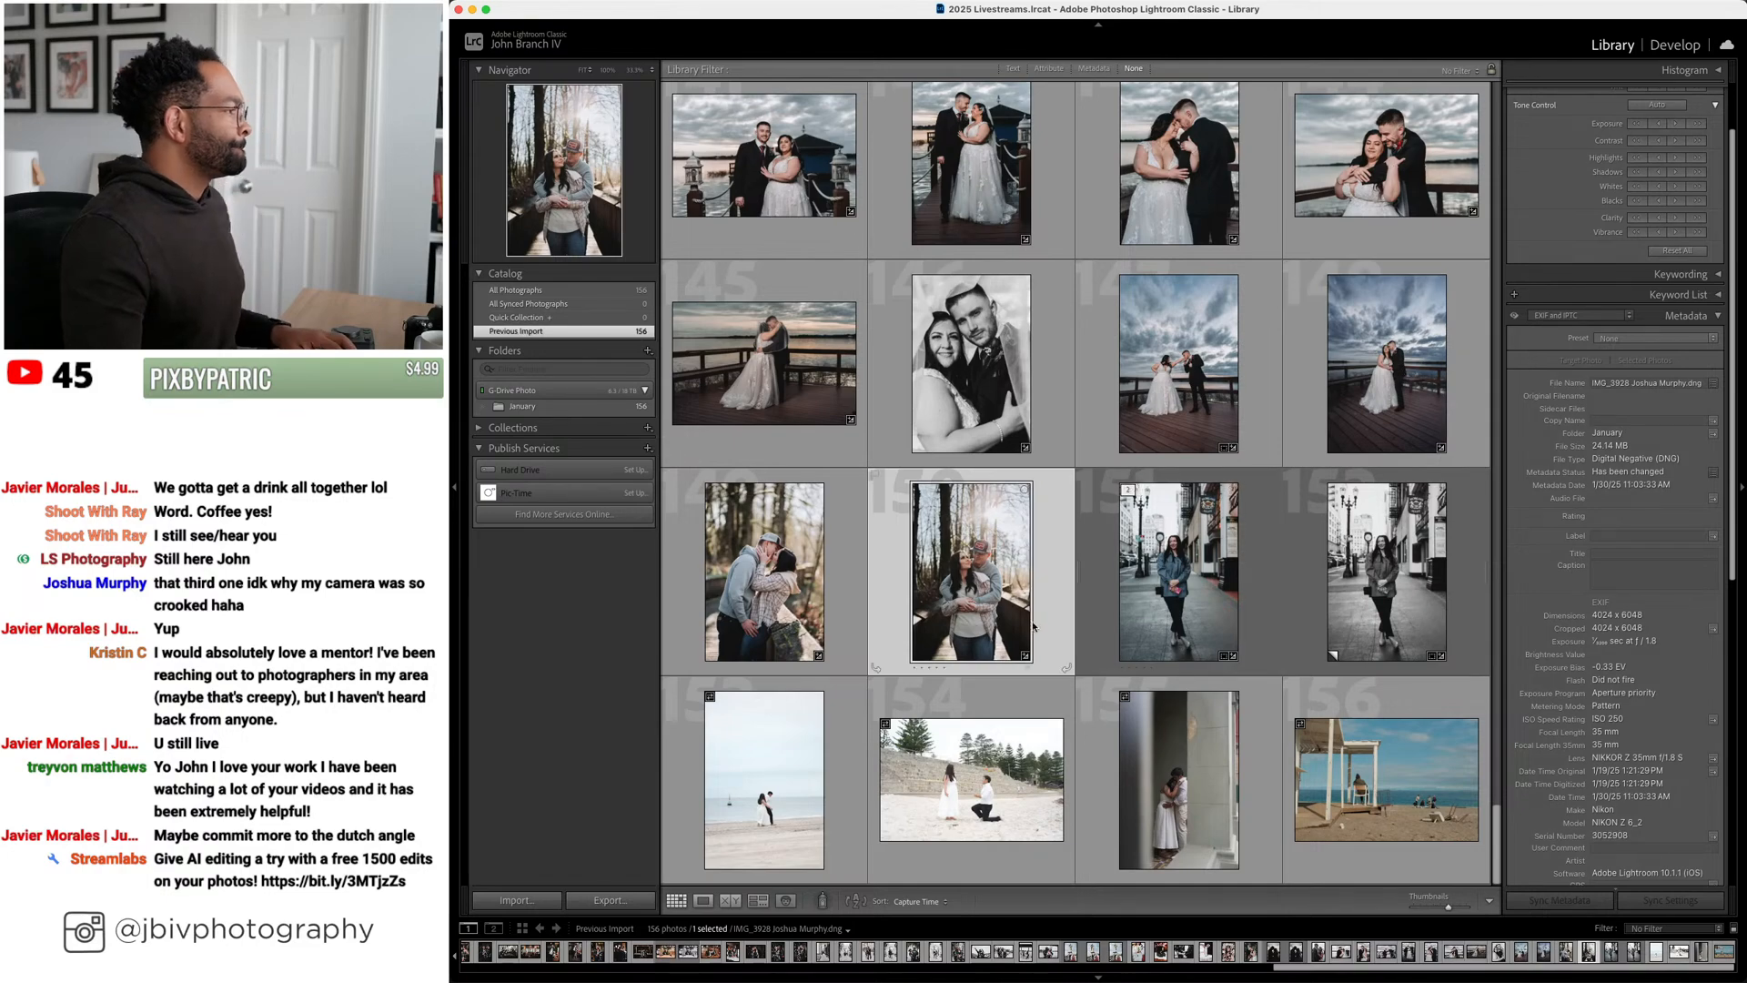
{"action": "left_click", "coordinate": [1183, 569]}
{"action": "left_click", "coordinate": [1338, 496], "text": "shift"}
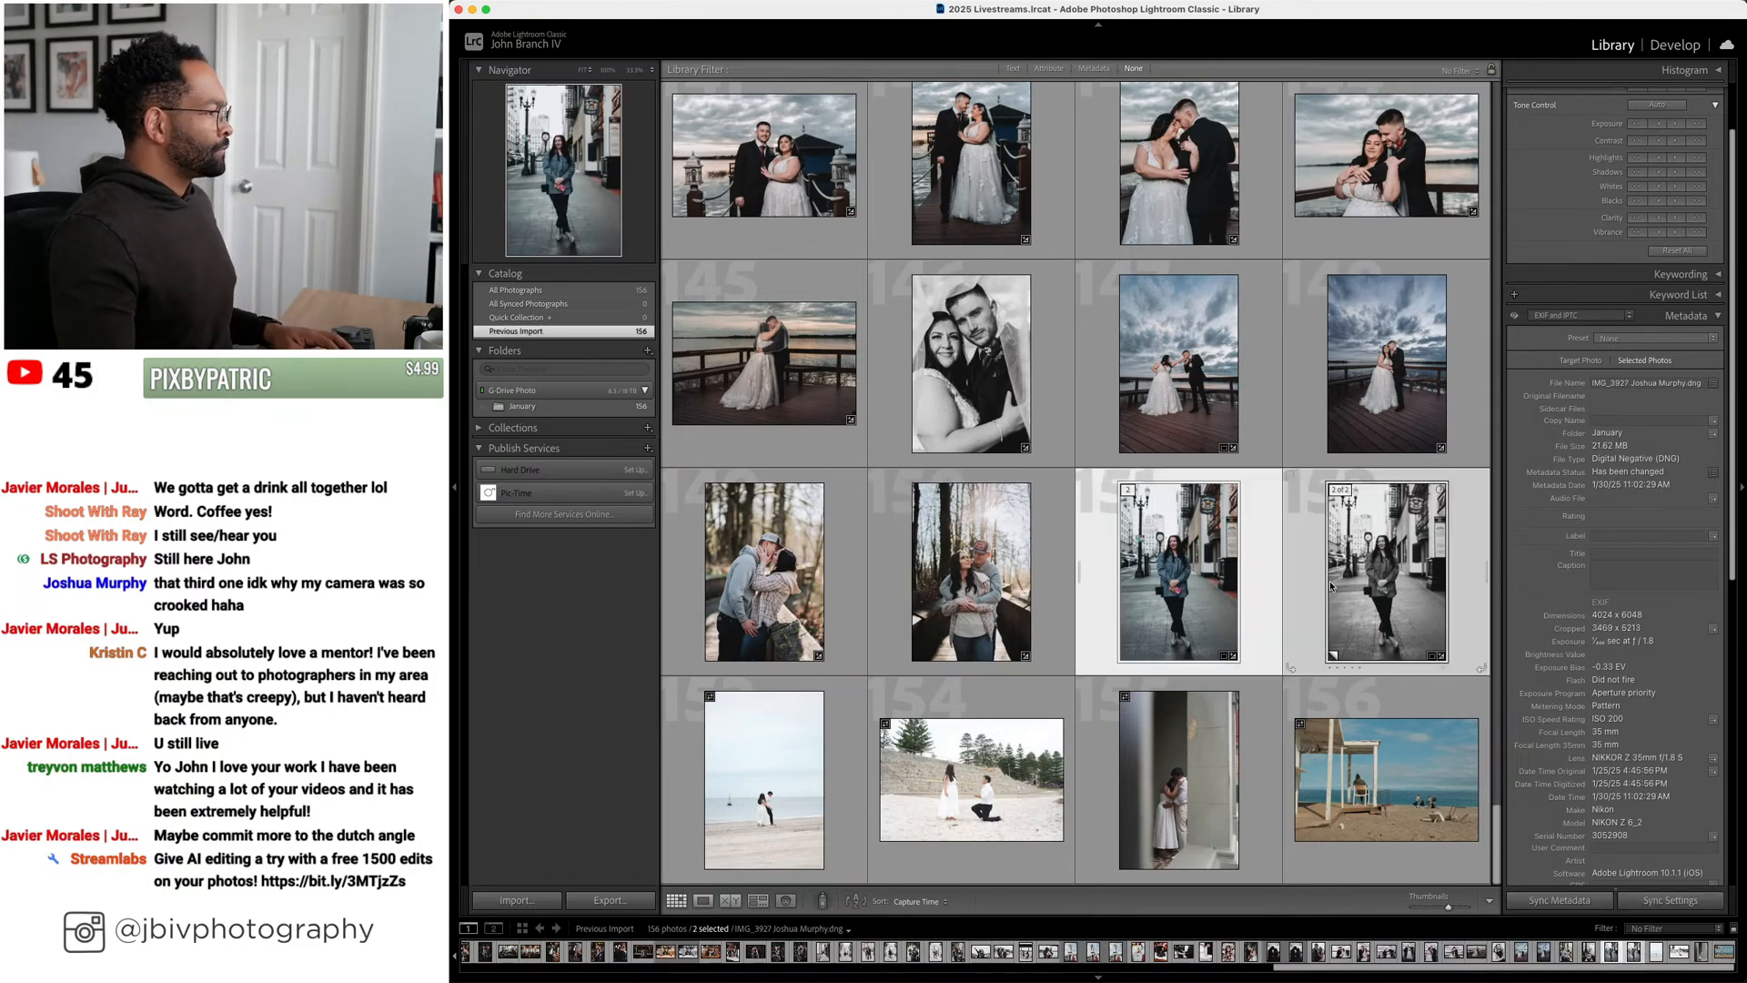
{"action": "left_click", "coordinate": [785, 901]}
{"action": "key", "text": "Tab"}
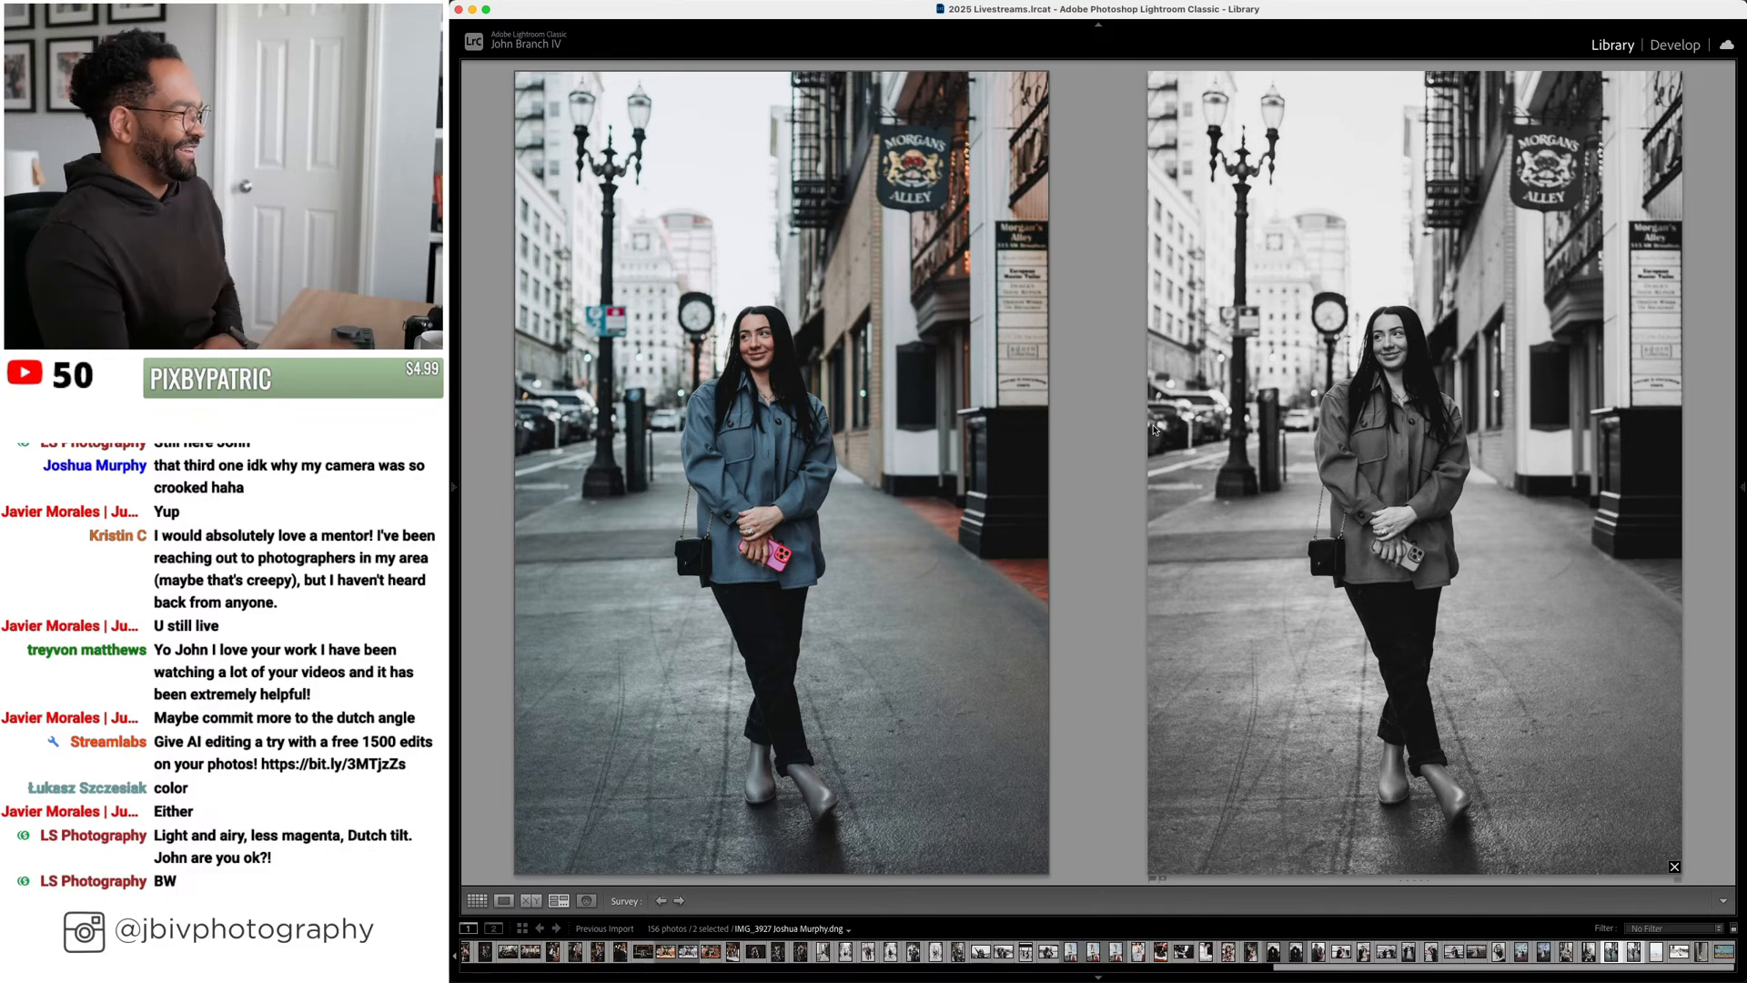
{"action": "key", "text": "Tab"}
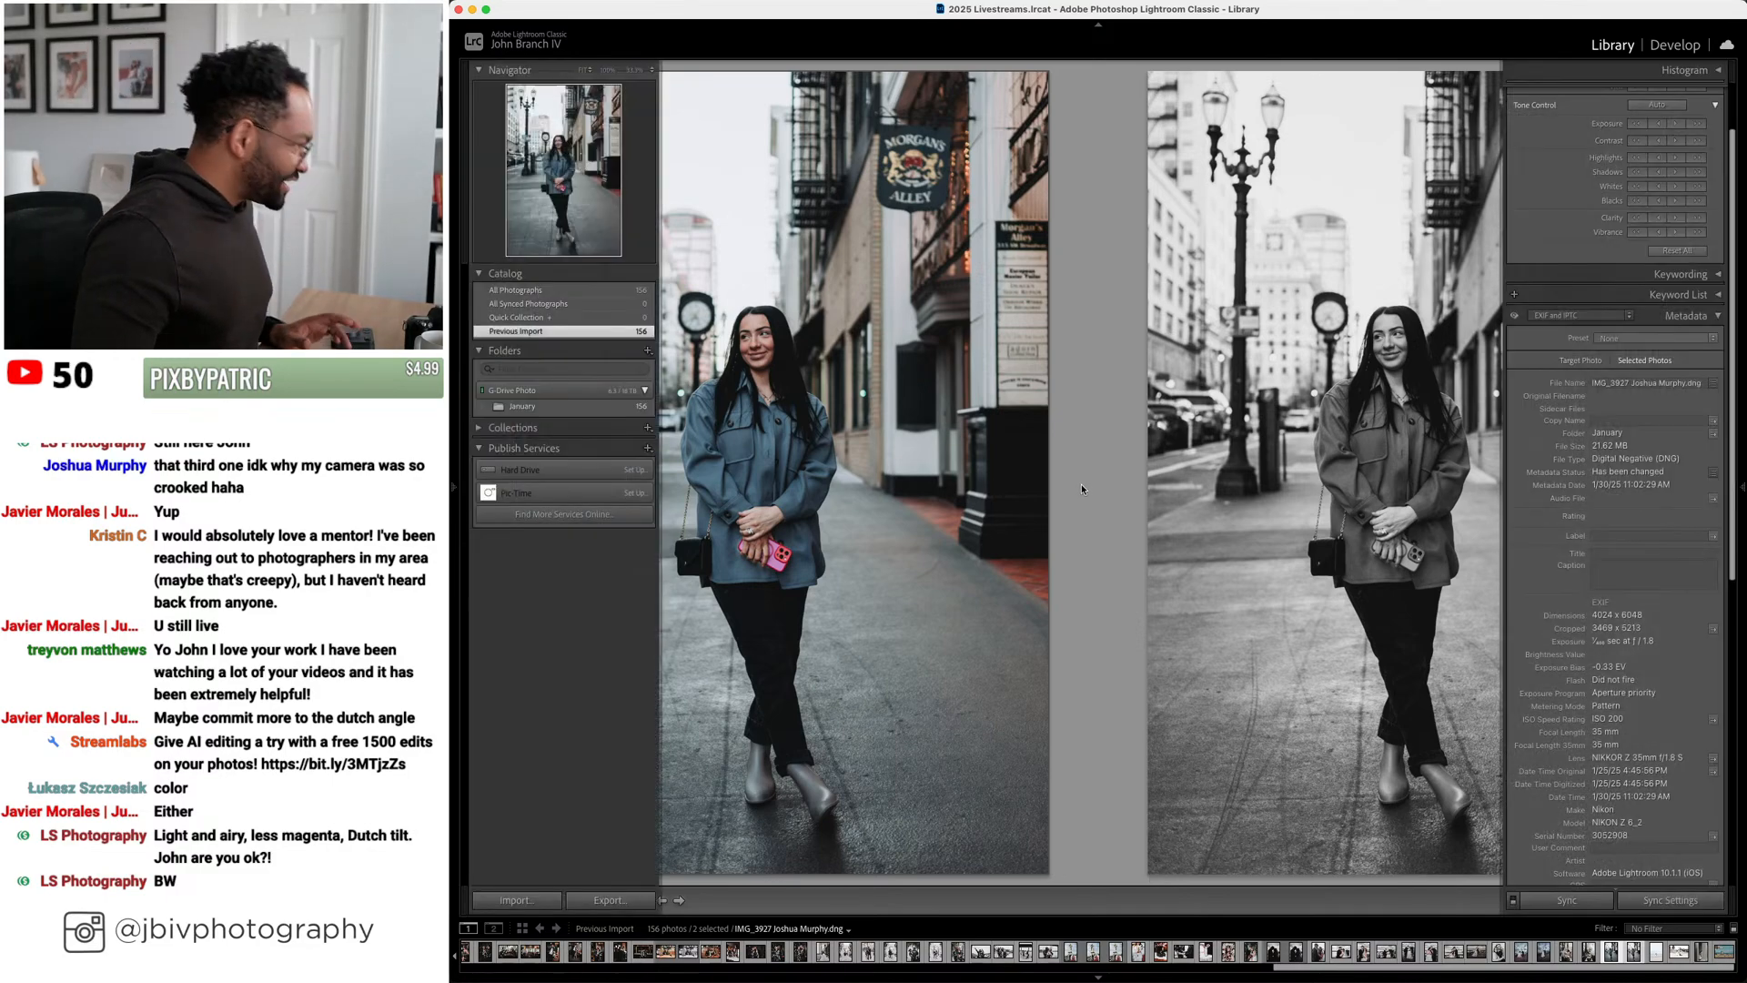
{"action": "key", "text": "n"}
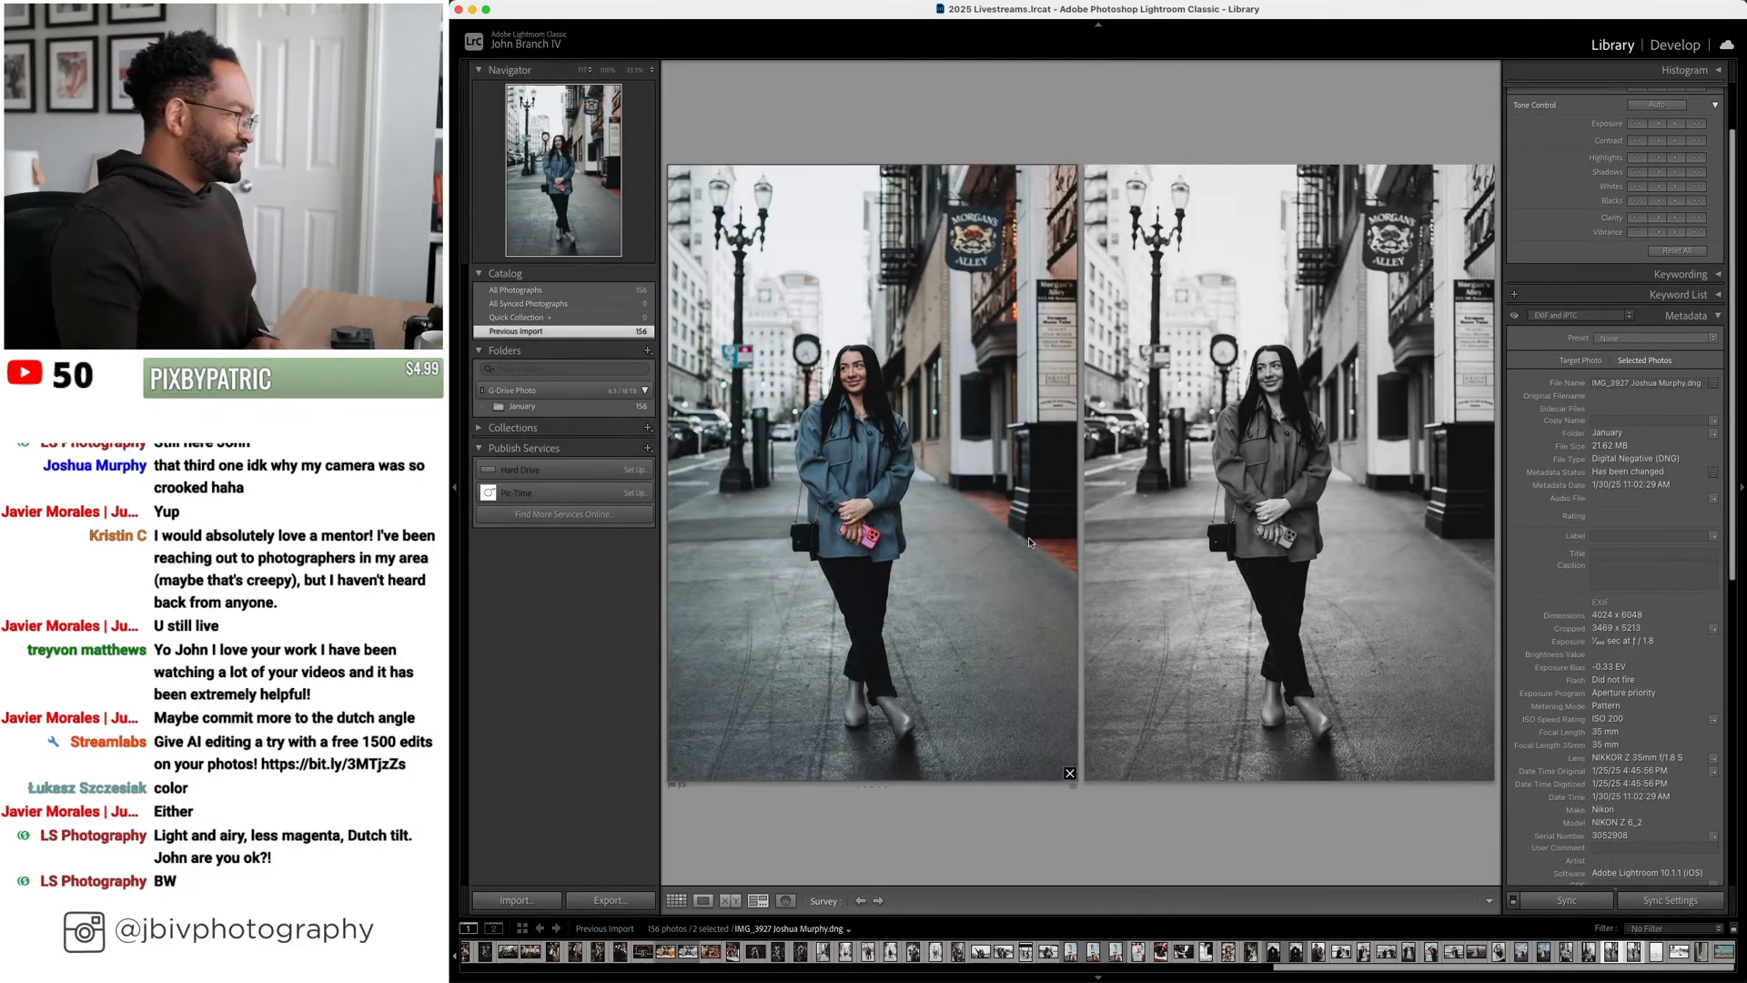
{"action": "left_click", "coordinate": [676, 900]}
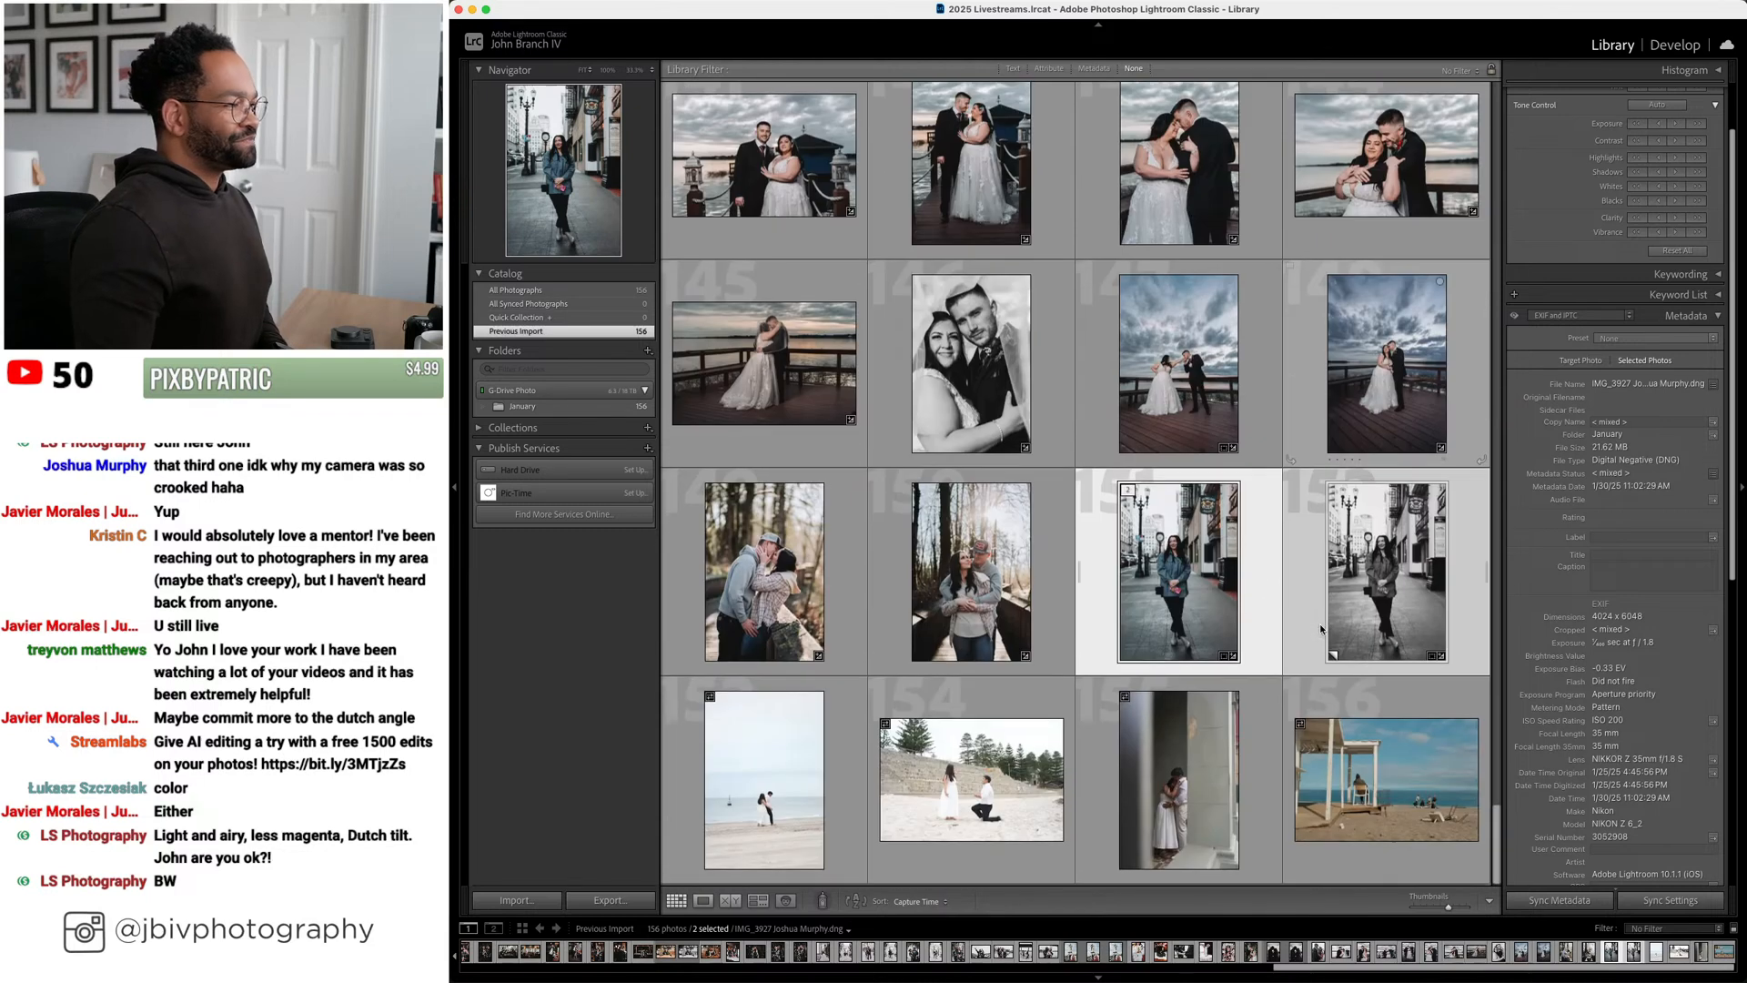
Export the two edited couple photos taken in the woods to the January livestream folder on the hard drive
{"action": "left_click", "coordinate": [843, 577]}
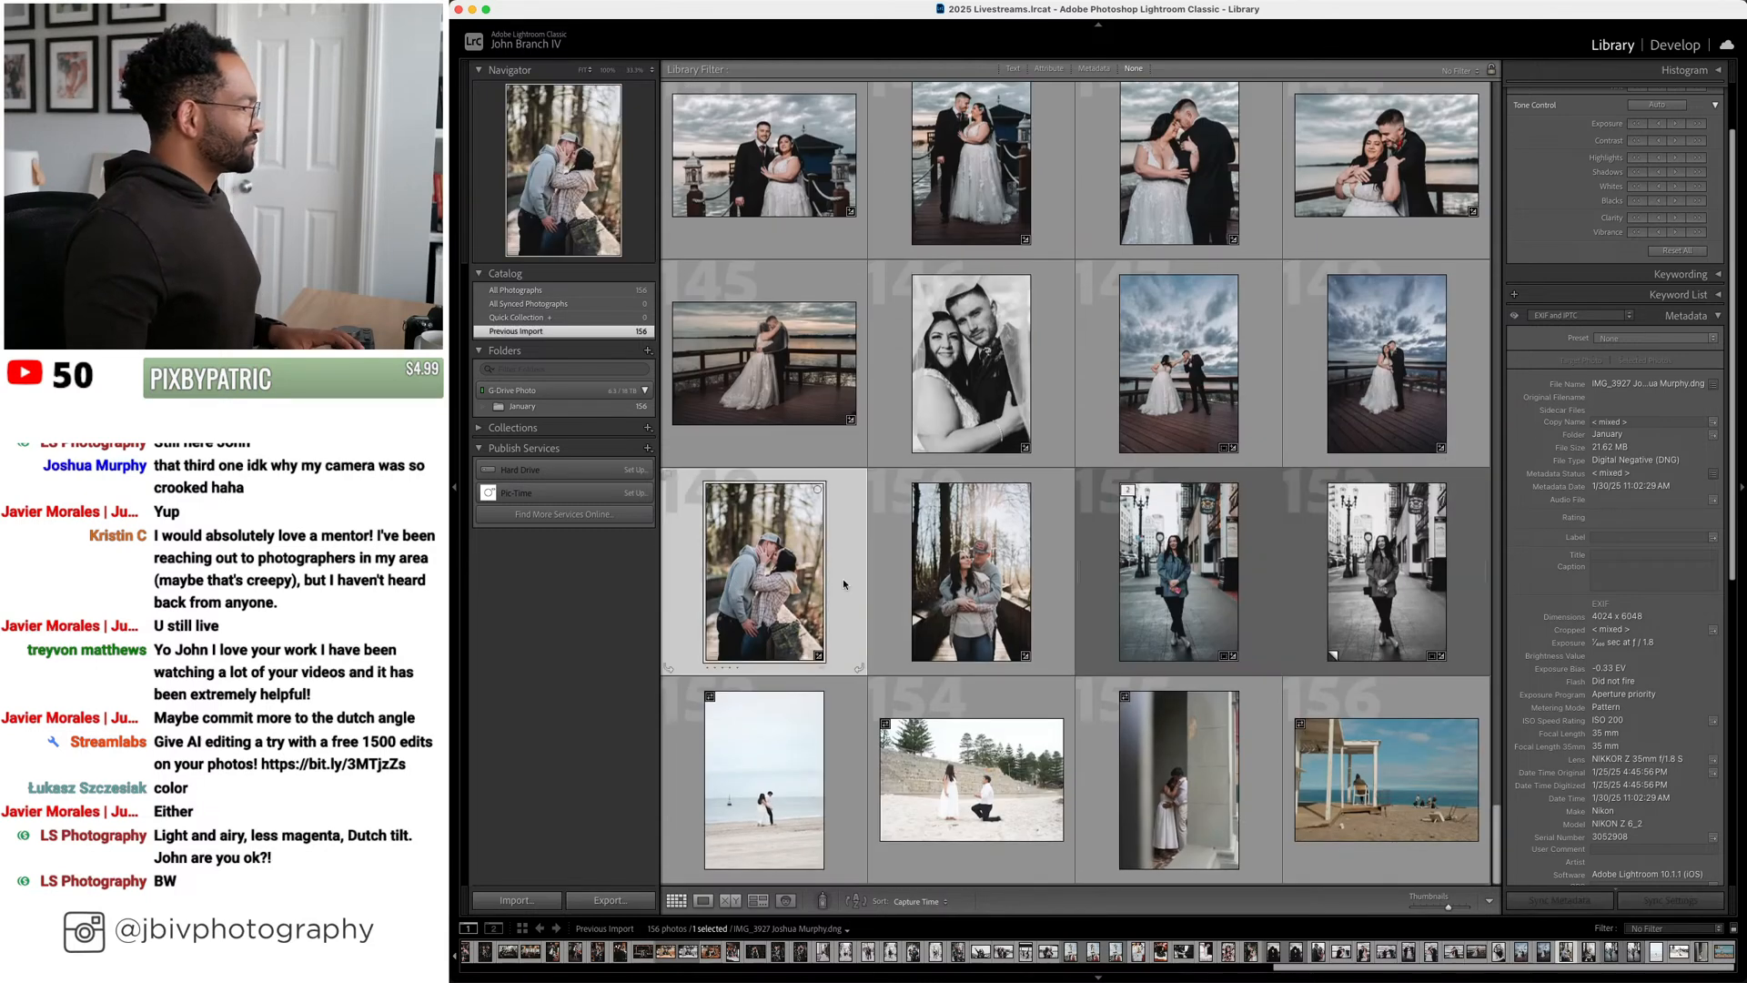
{"action": "left_click", "coordinate": [980, 577], "text": "super"}
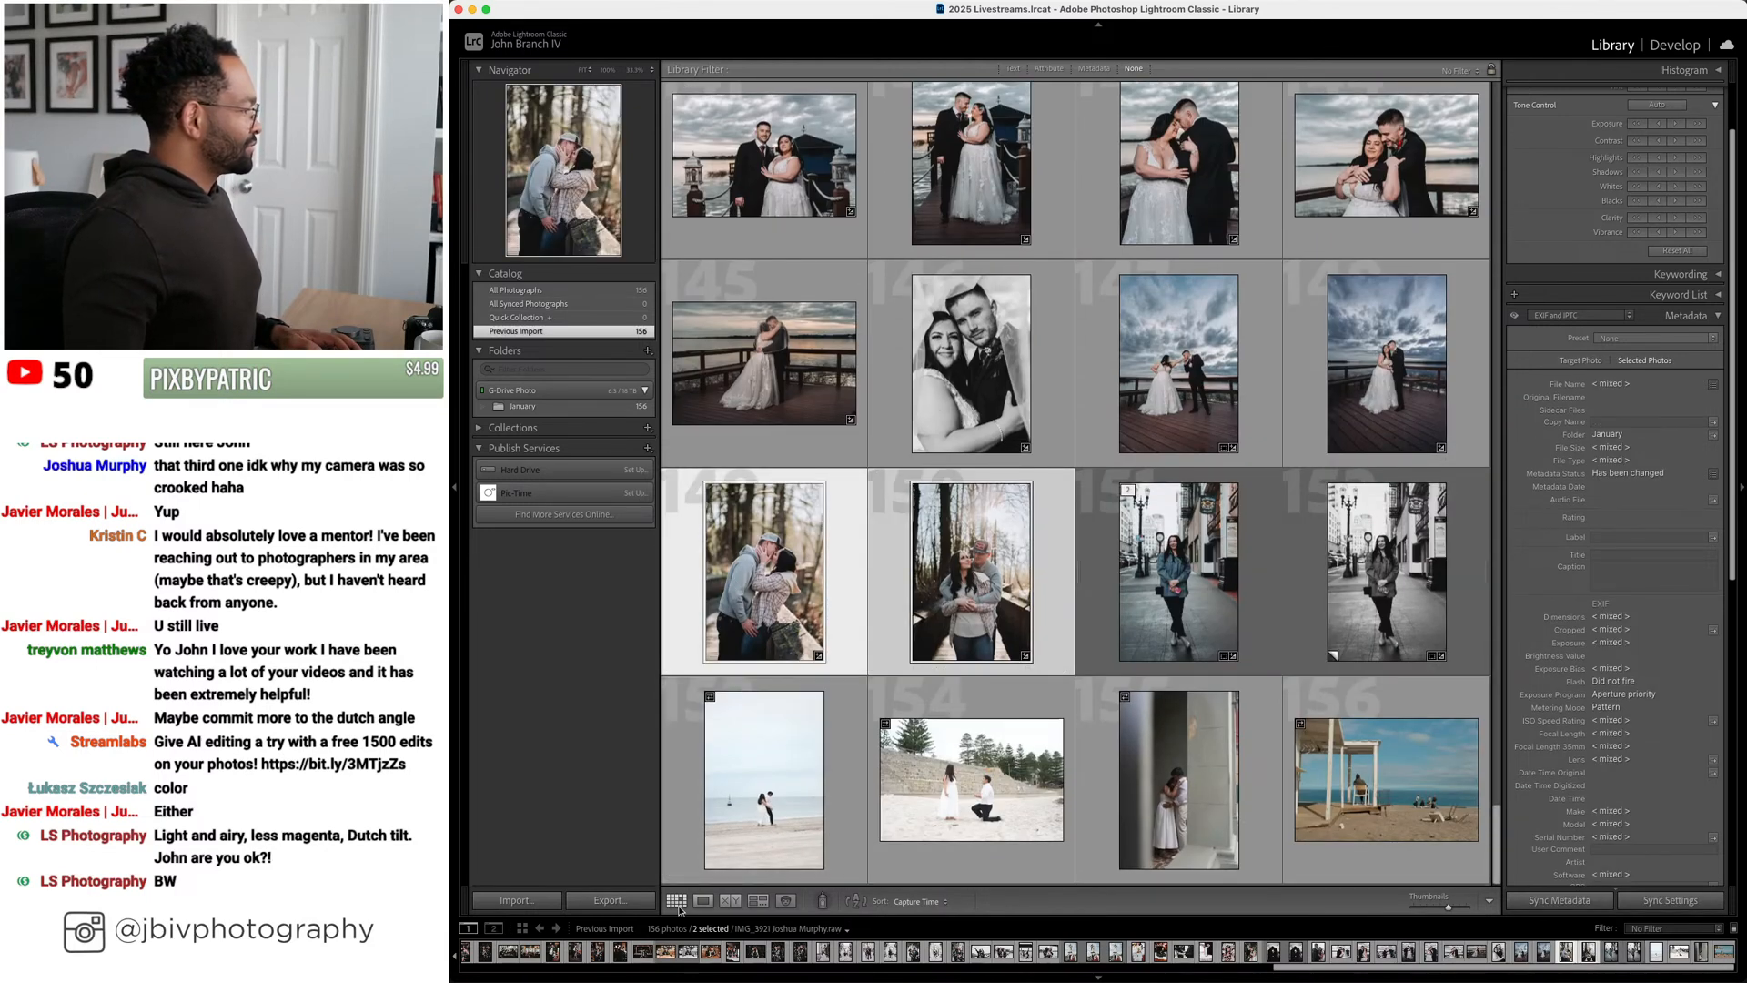
{"action": "left_click", "coordinate": [610, 900]}
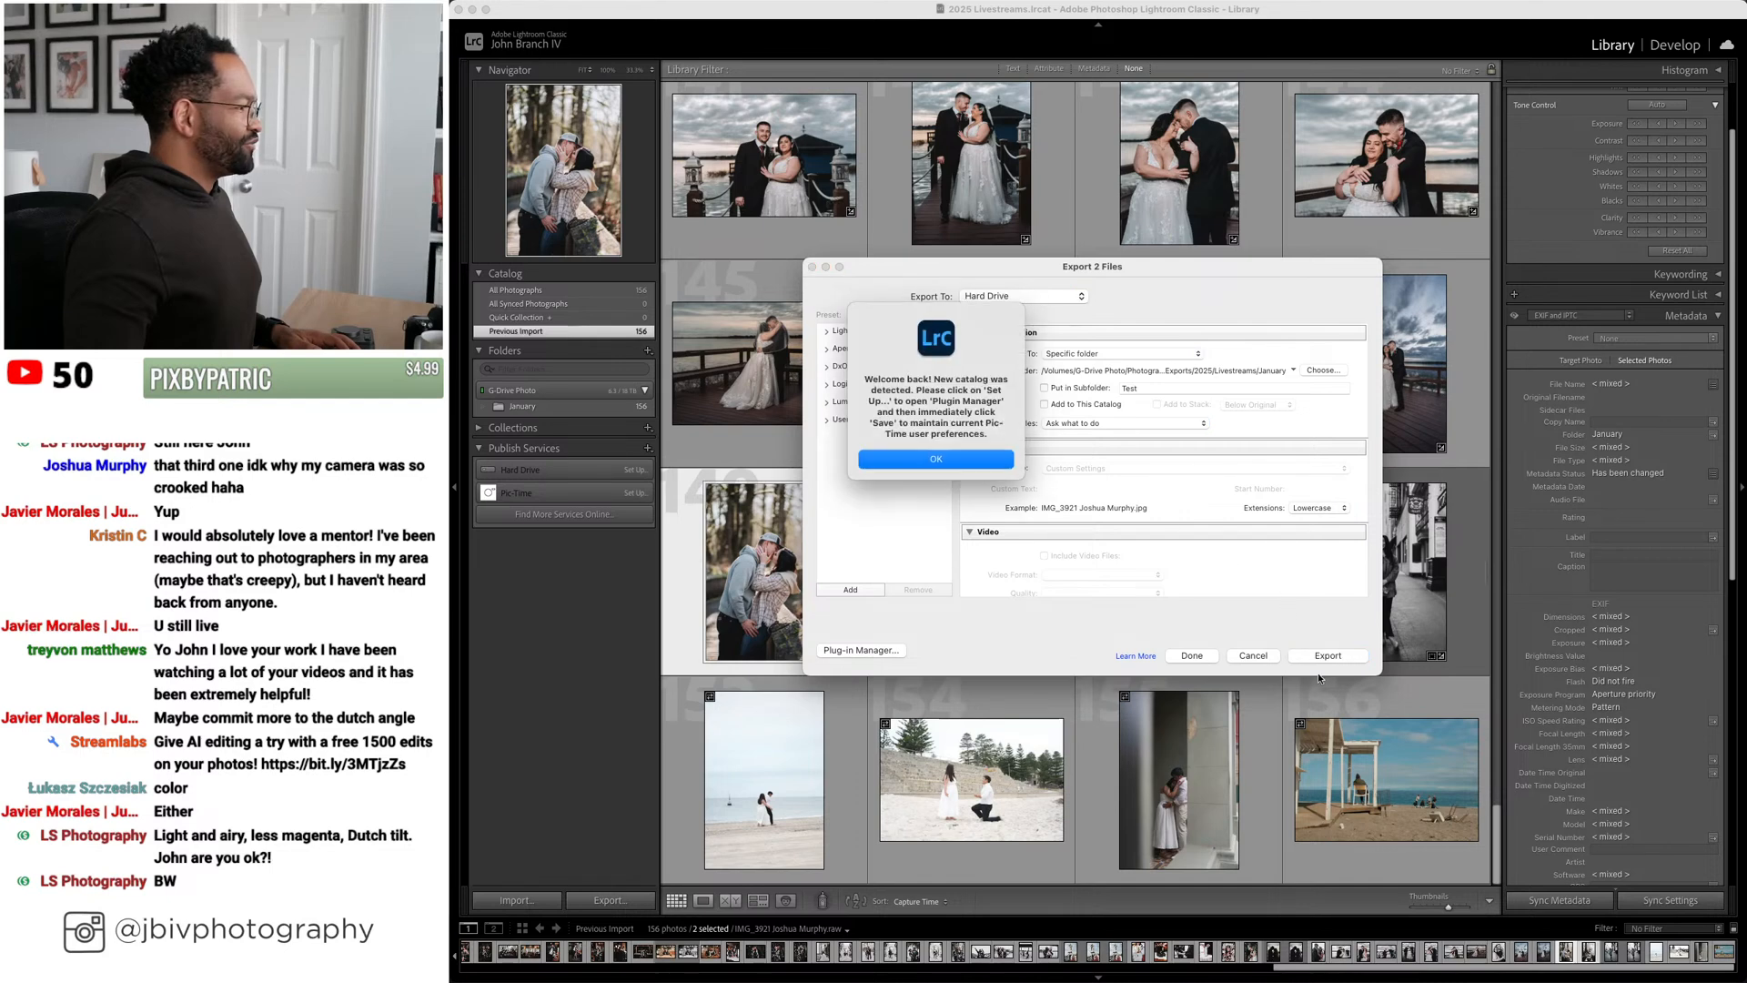
{"action": "key", "text": "Return"}
{"action": "left_click", "coordinate": [1339, 661]}
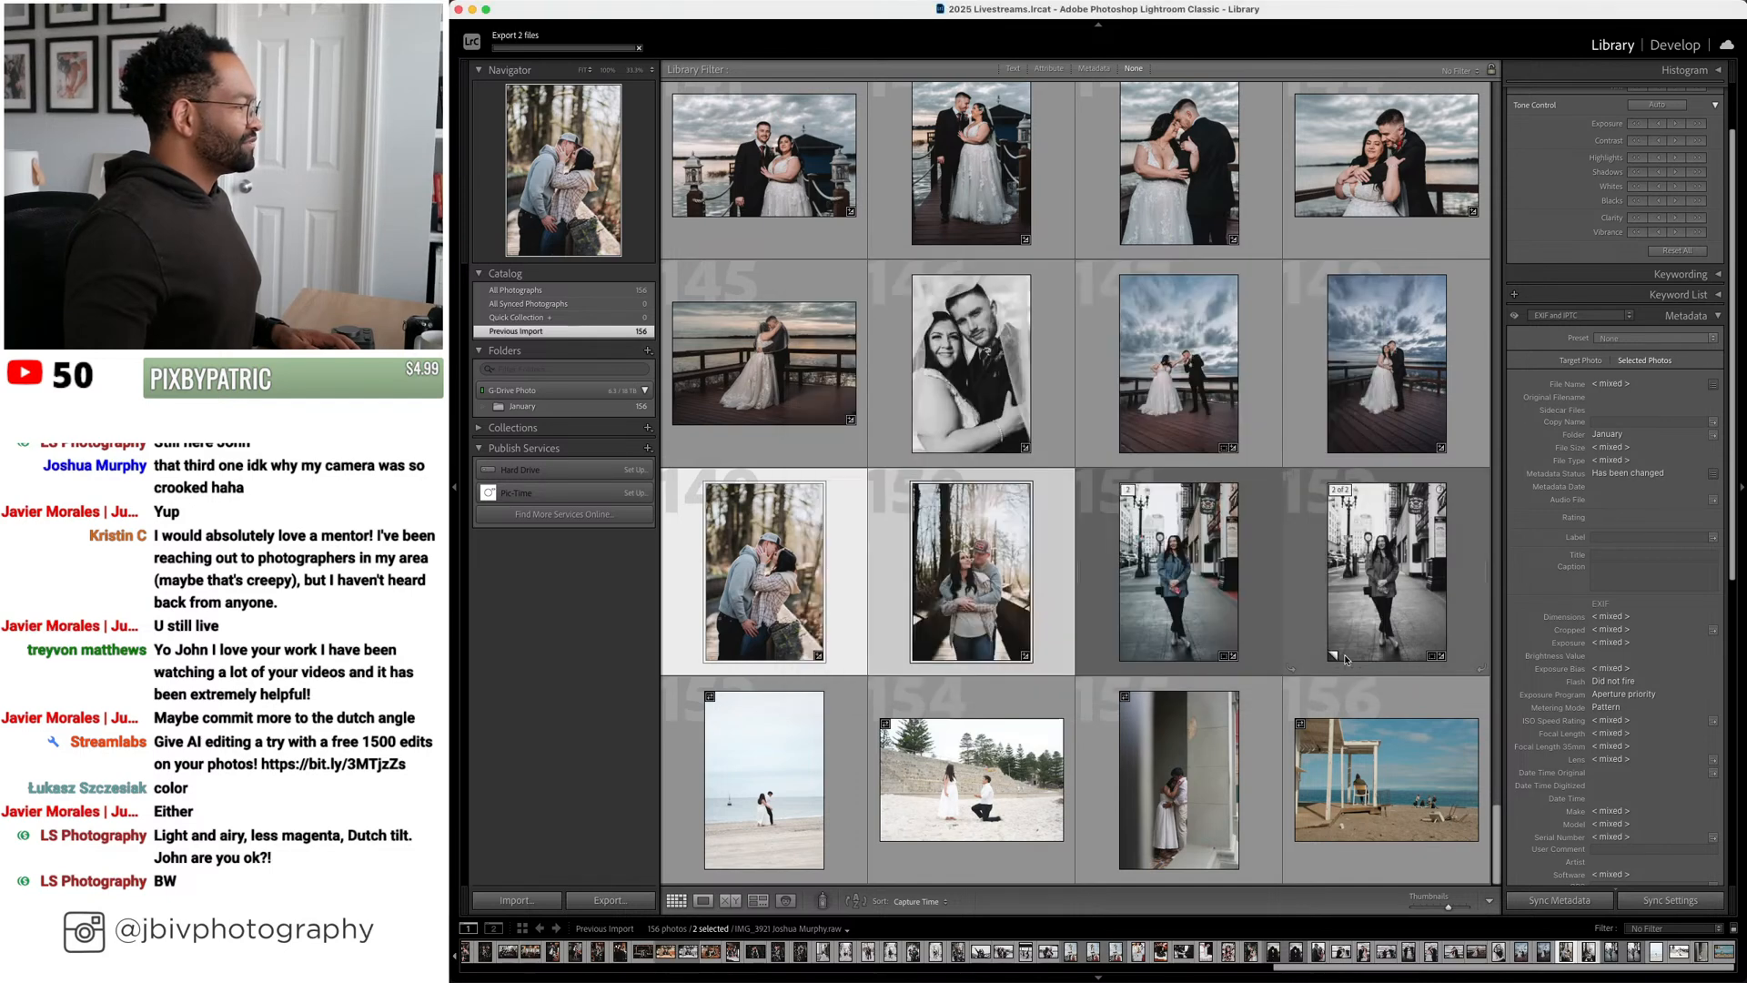